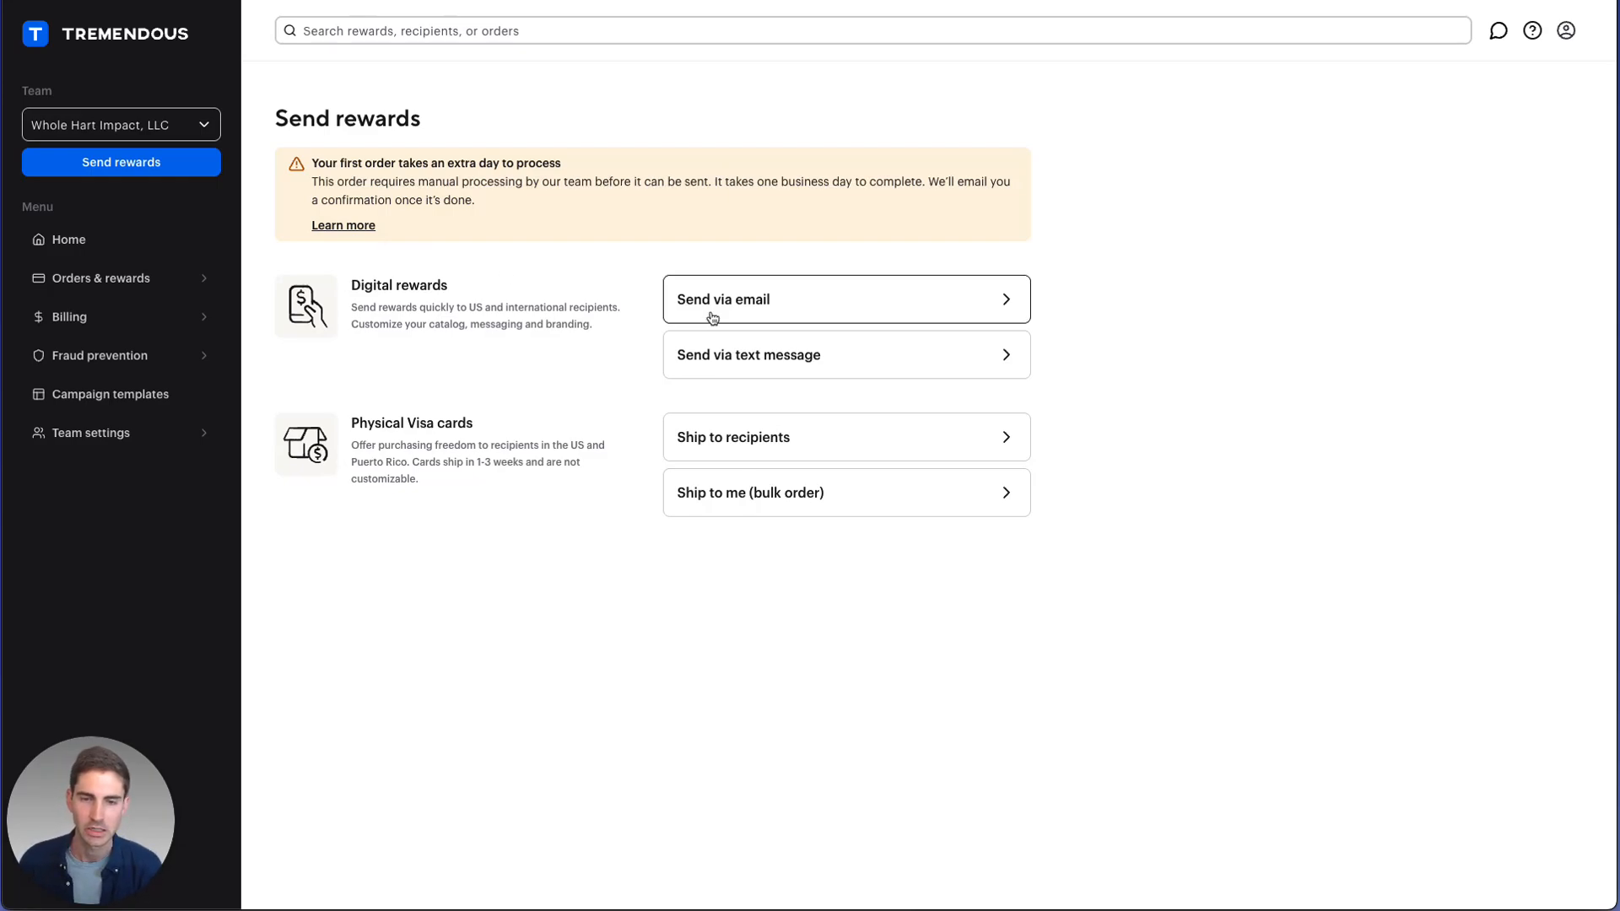
Start a new digital reward order sent via email and open the list of all campaign templates
left_click(151, 172)
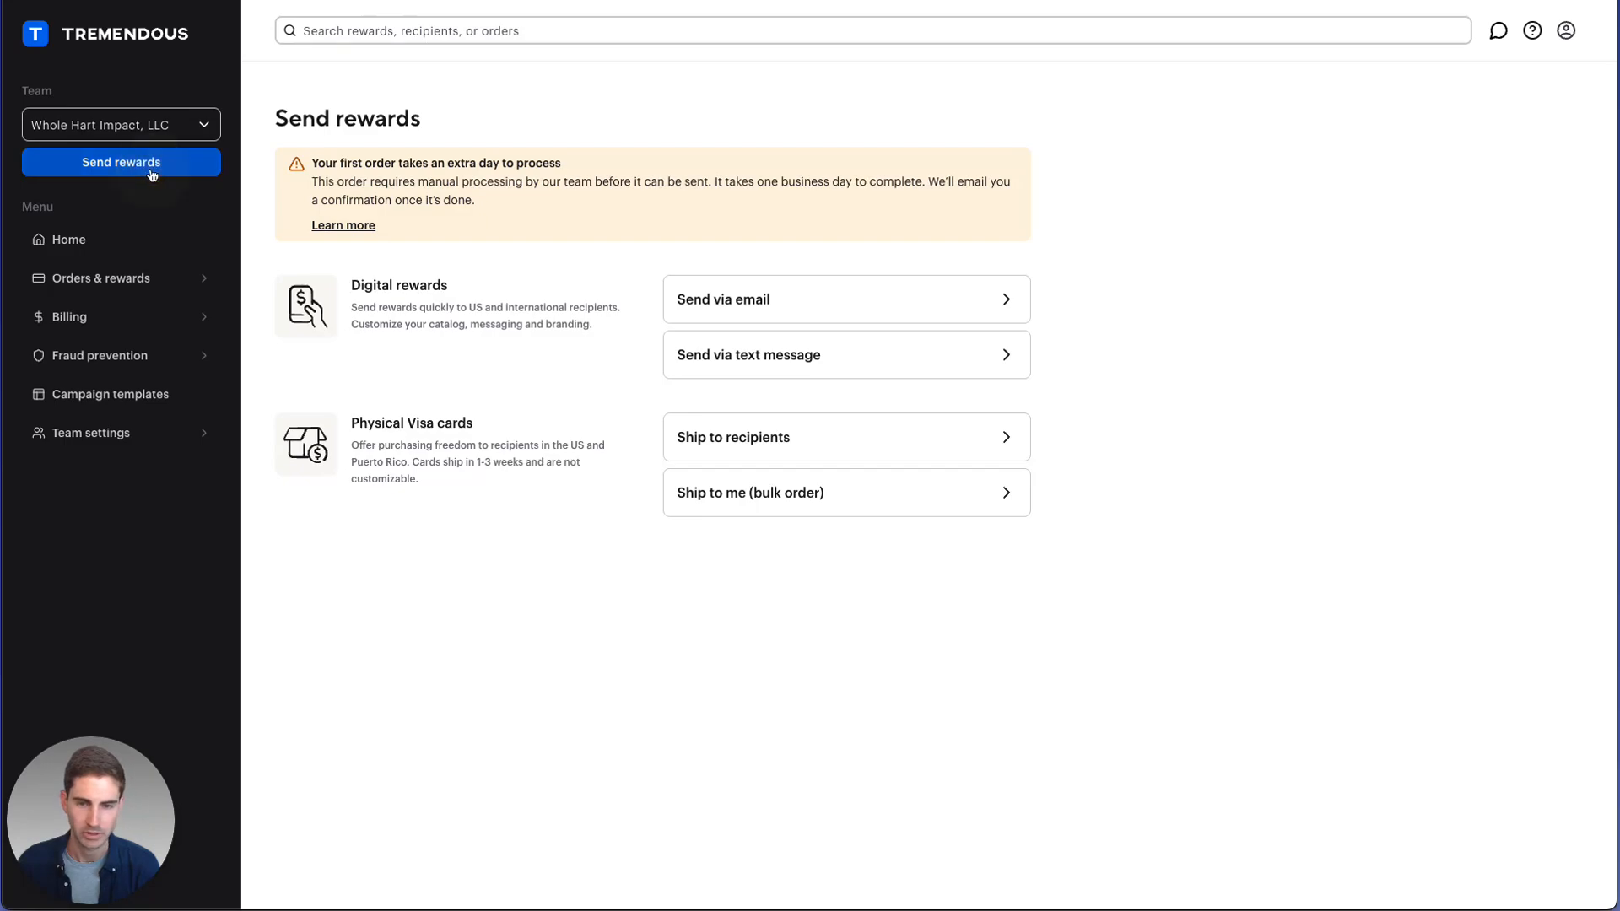
left_click(762, 299)
left_click(922, 187)
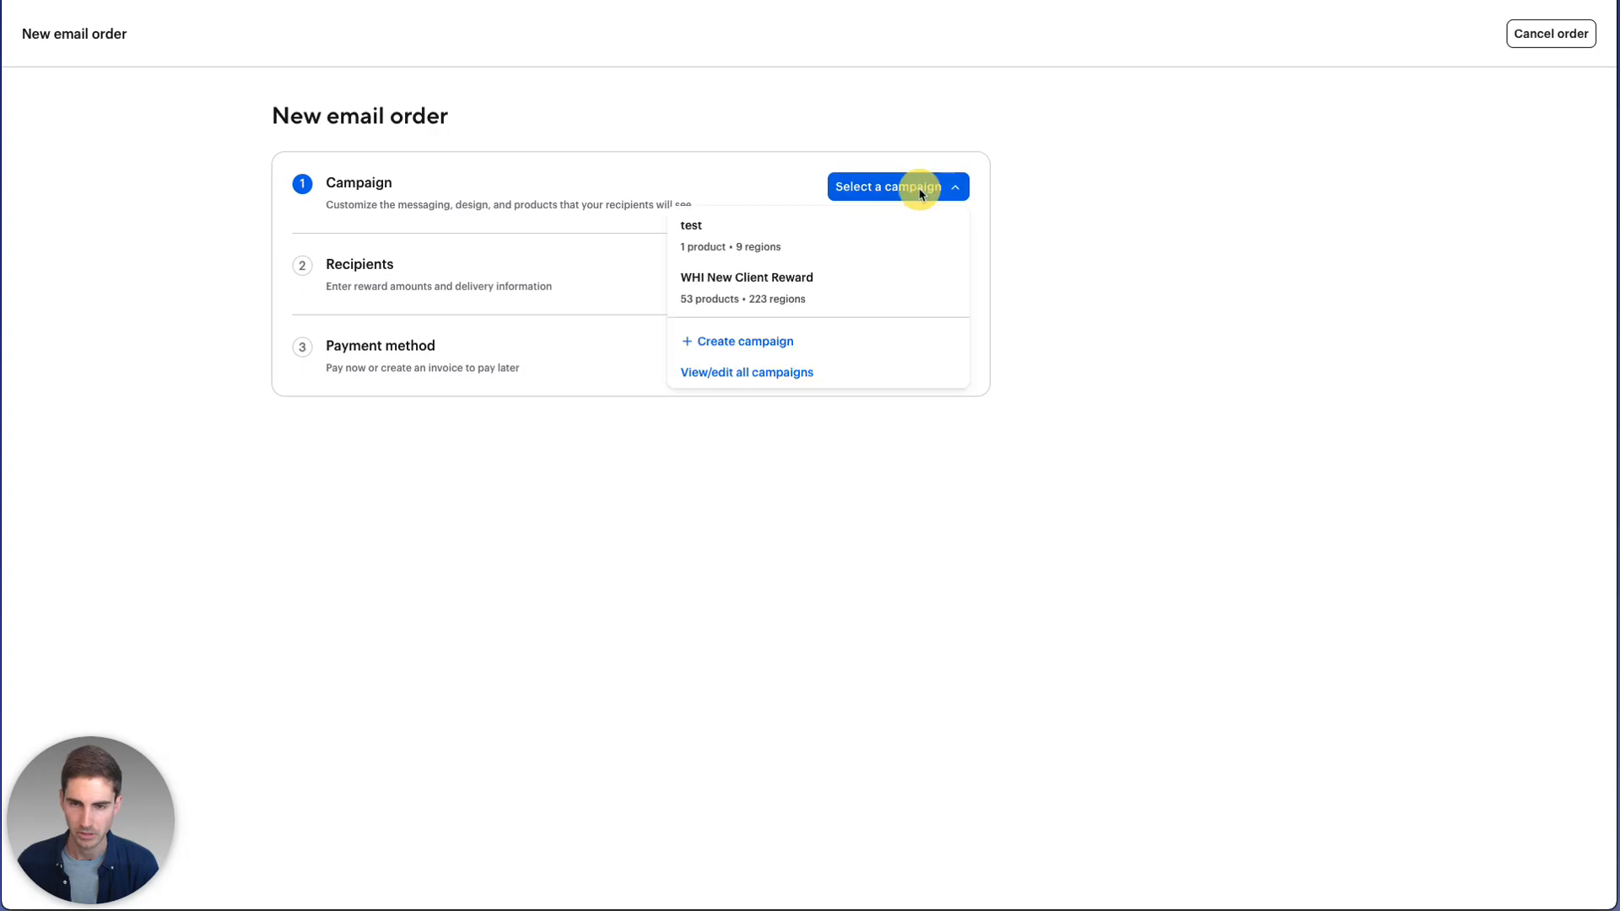
left_click(882, 377)
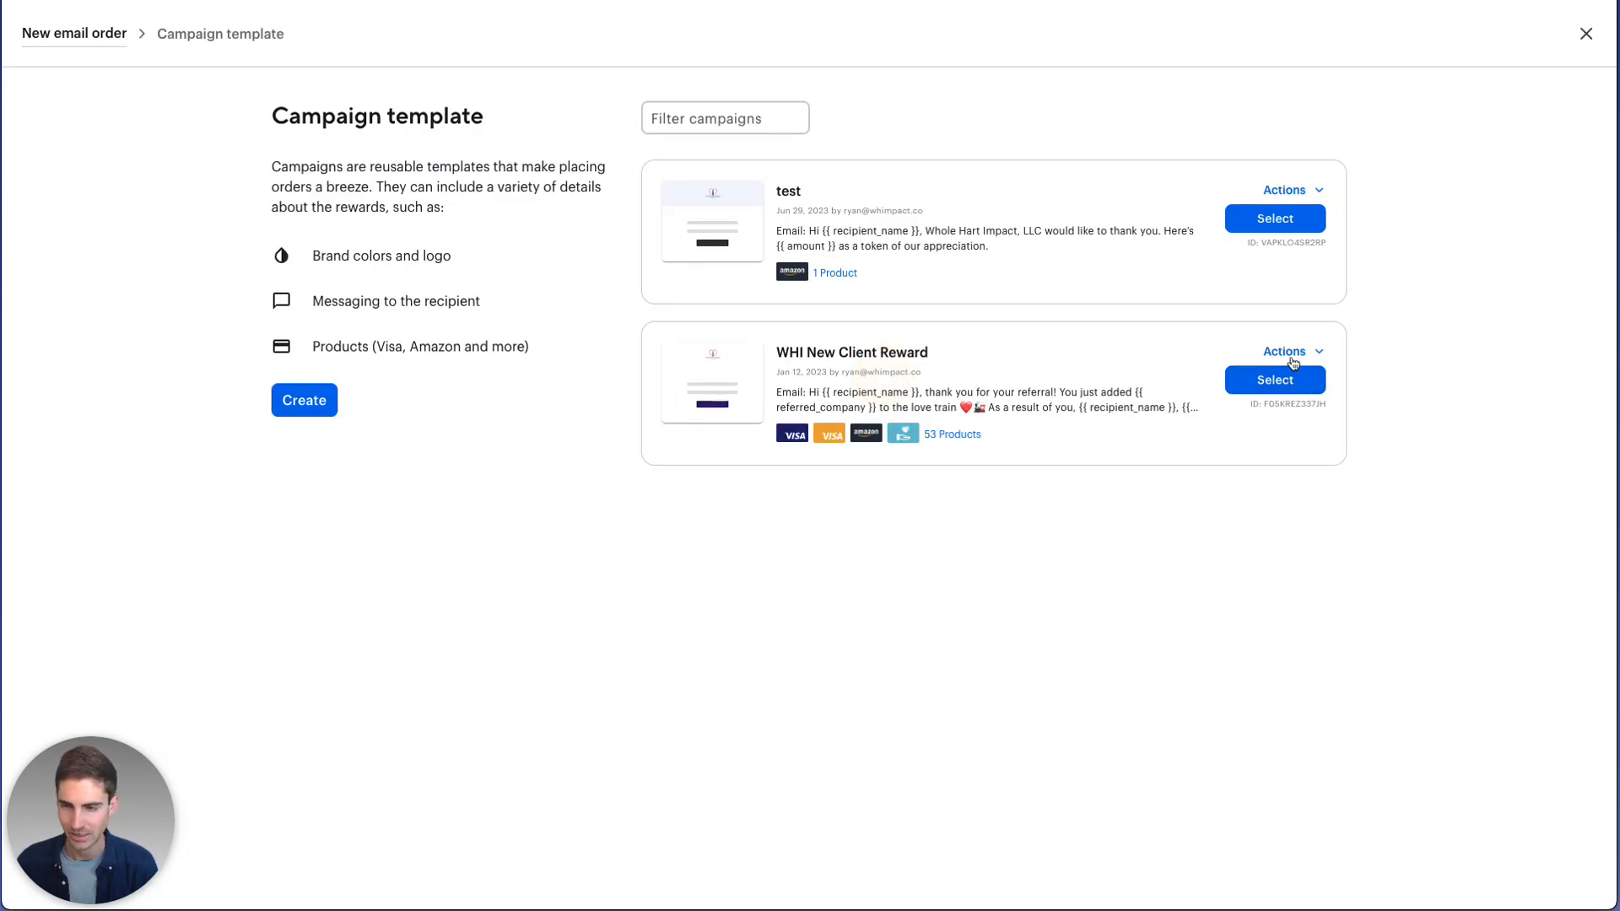
Review the email design, subject line and message of the WHI New Client Reward campaign, leaving them unedited
left_click(1291, 354)
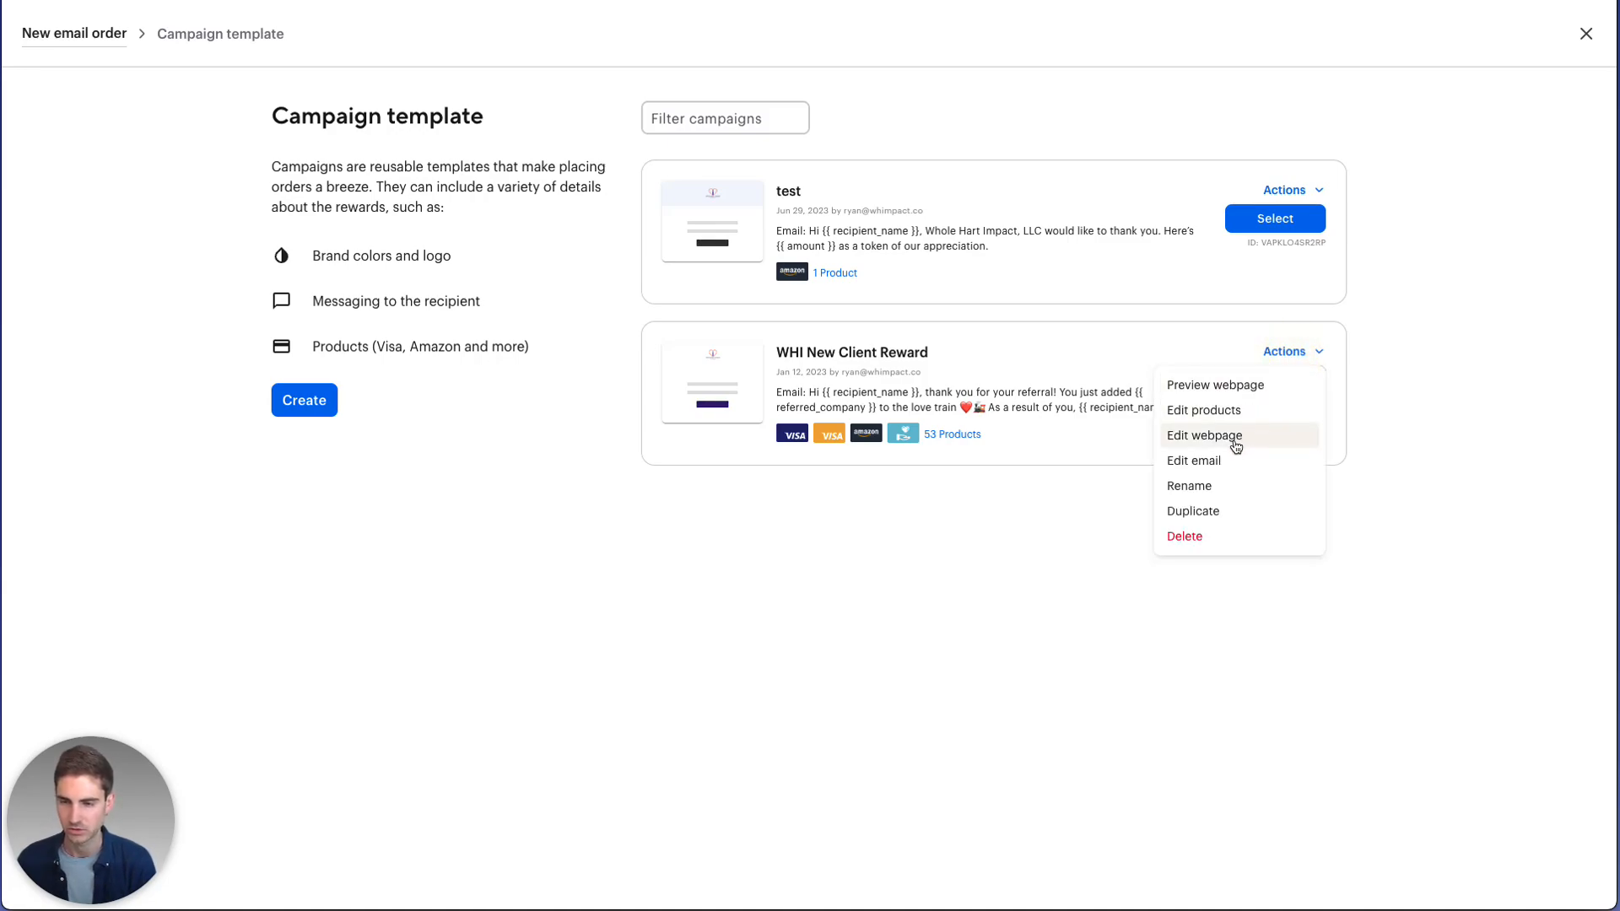
left_click(1215, 462)
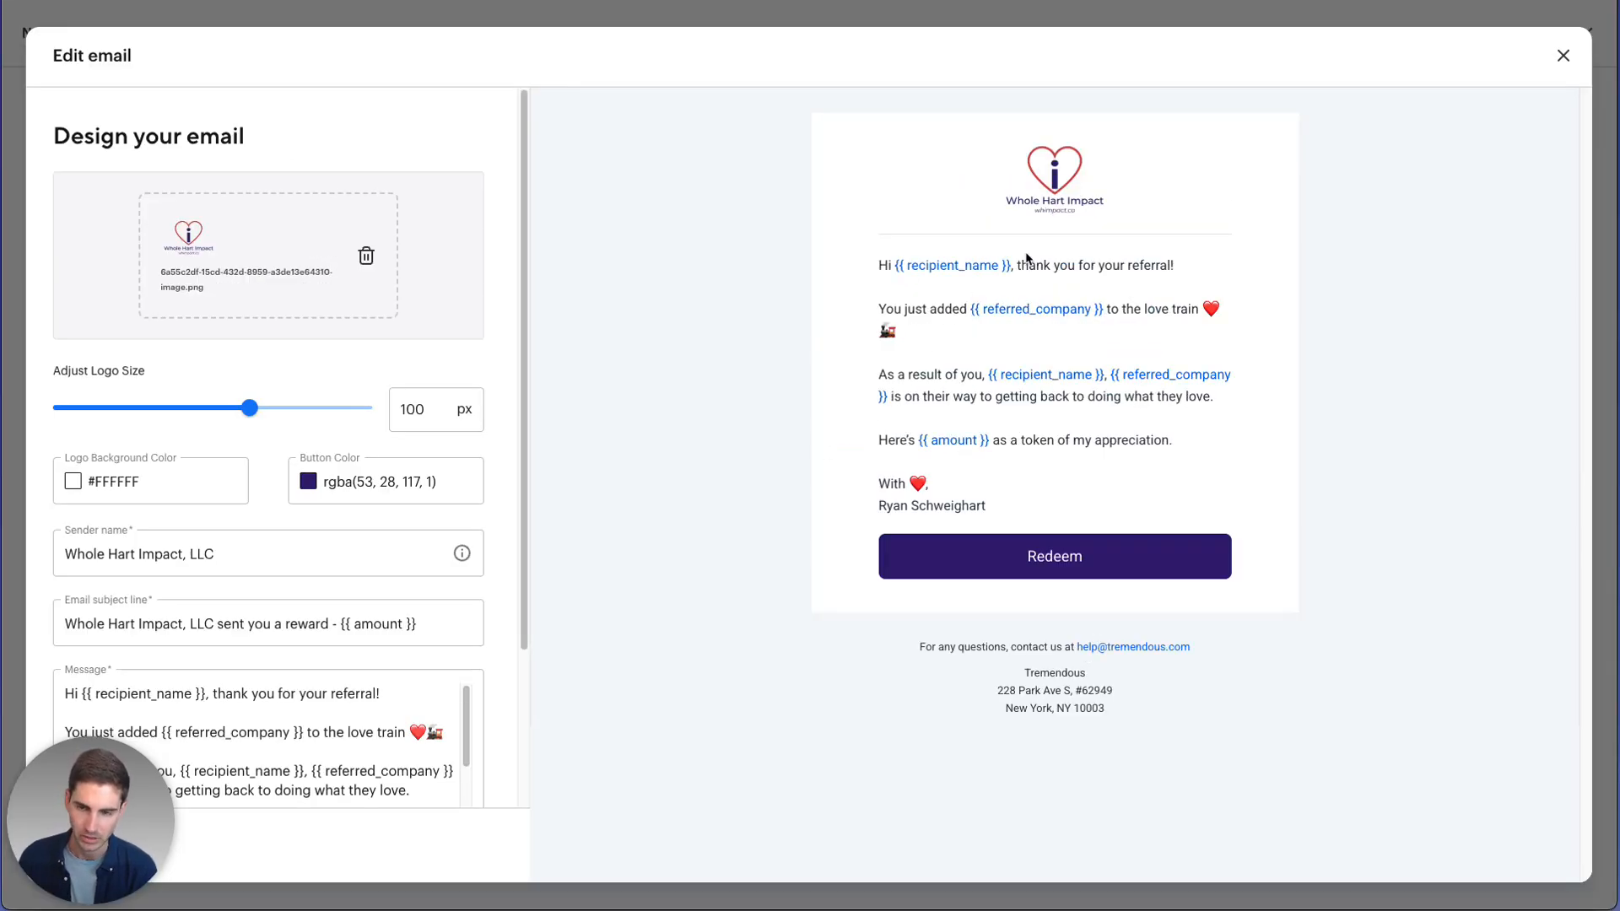
scroll(276, 485, "down", 3)
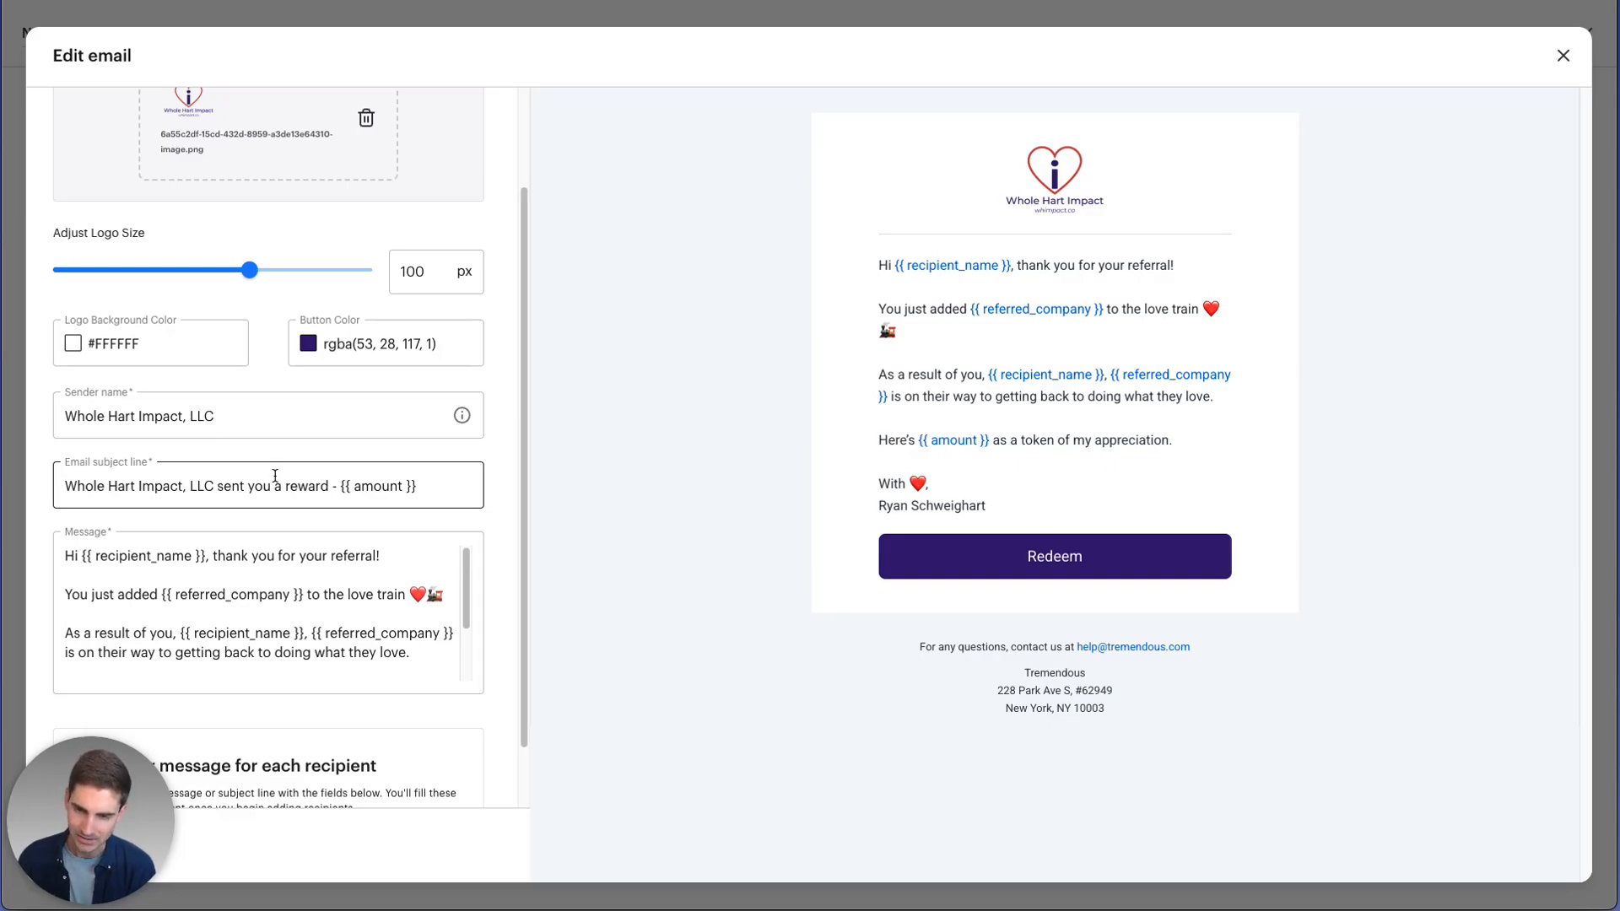
left_click(1563, 57)
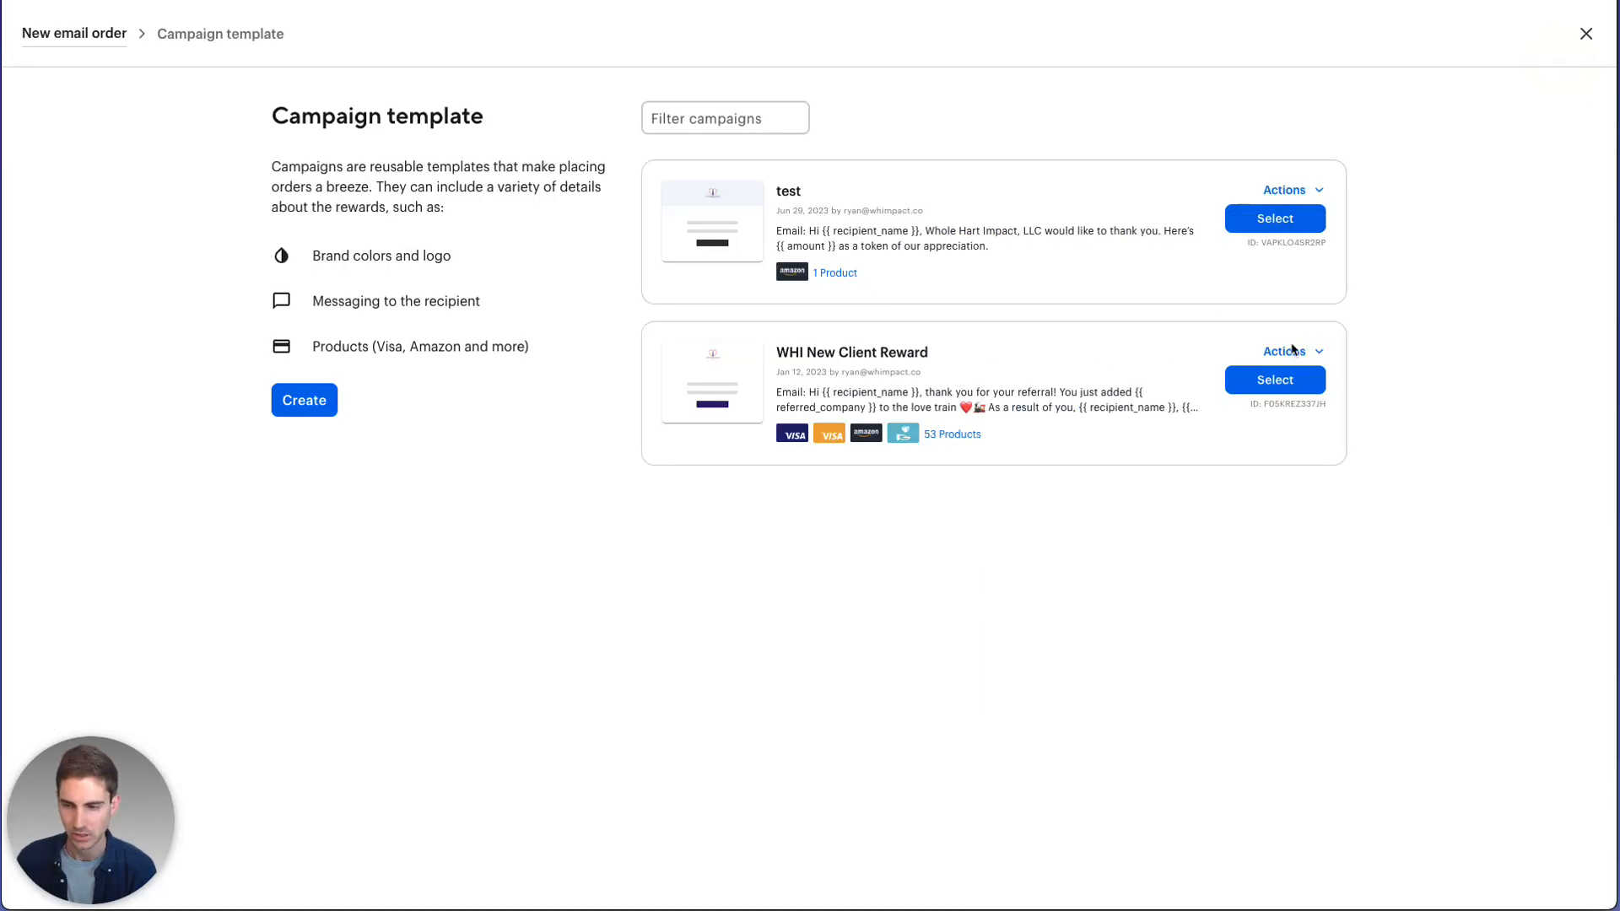
Review which prepaid cards, gift cards, charity donations and monetary options the WHI New Client Reward campaign offers recipients
left_click(1311, 355)
left_click(1060, 514)
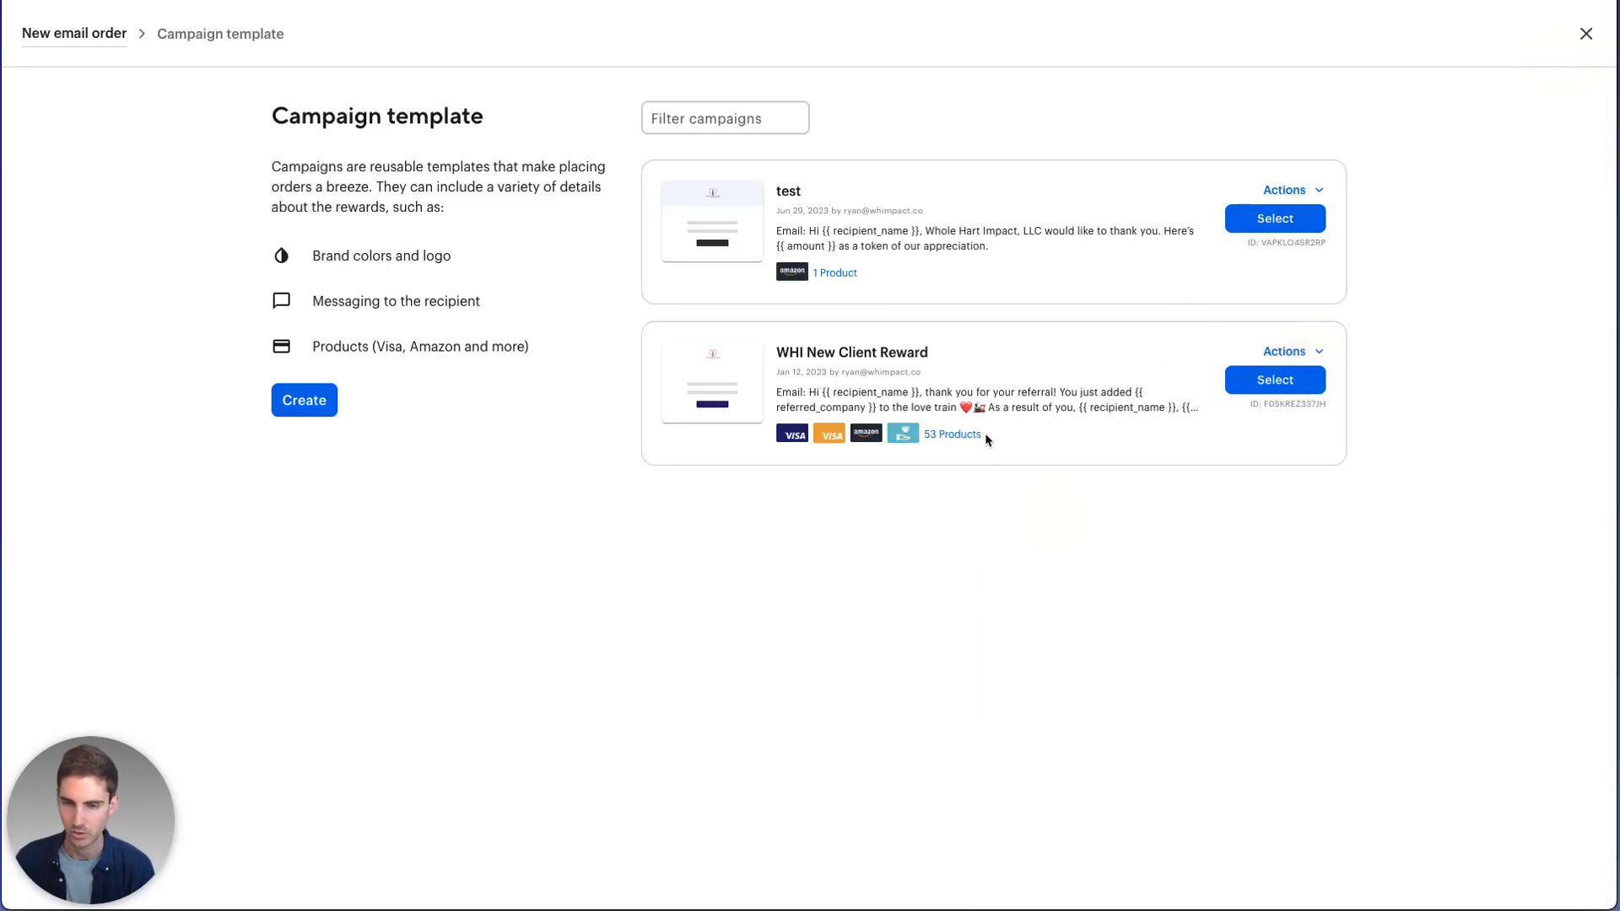
left_click(943, 437)
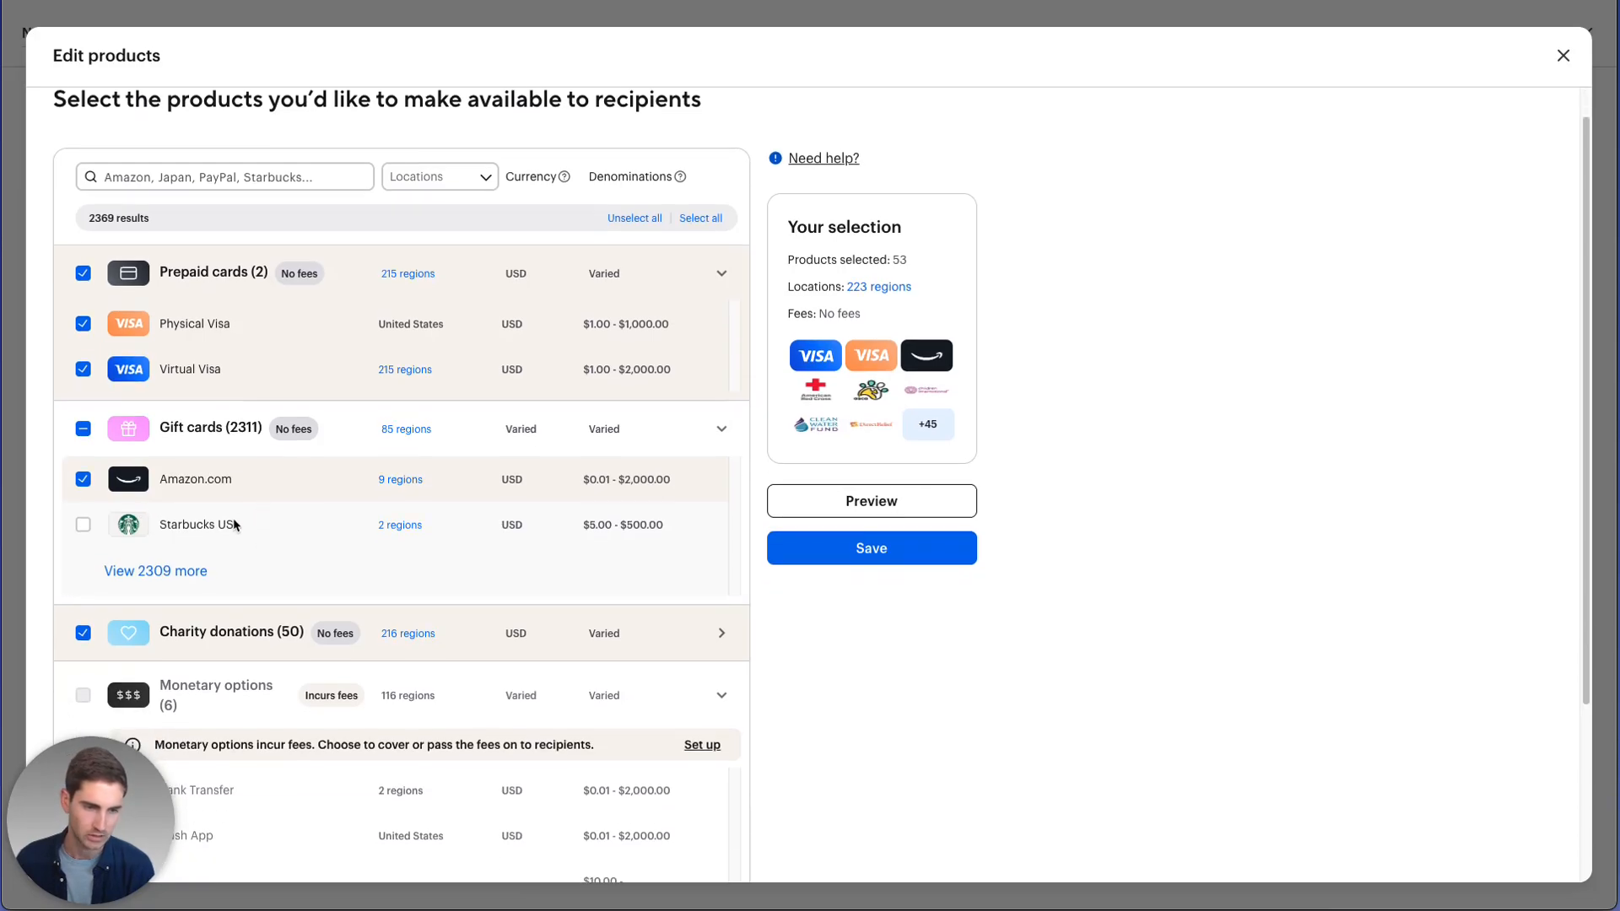
scroll(169, 517, "down", 2)
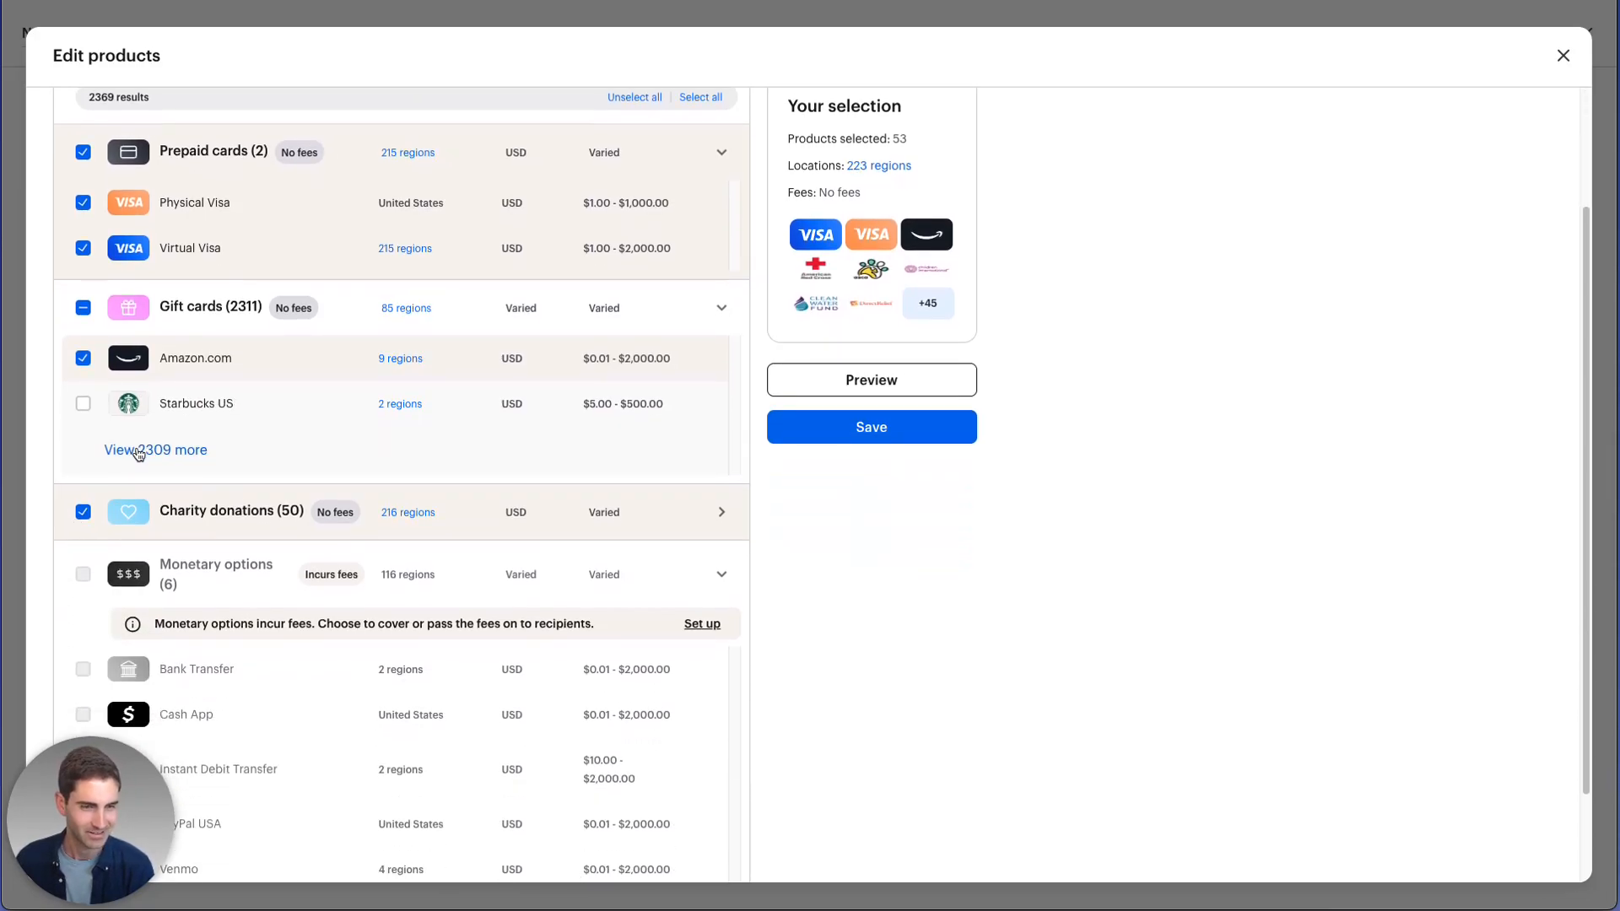
scroll(140, 449, "down", 1)
scroll(138, 451, "down", 1)
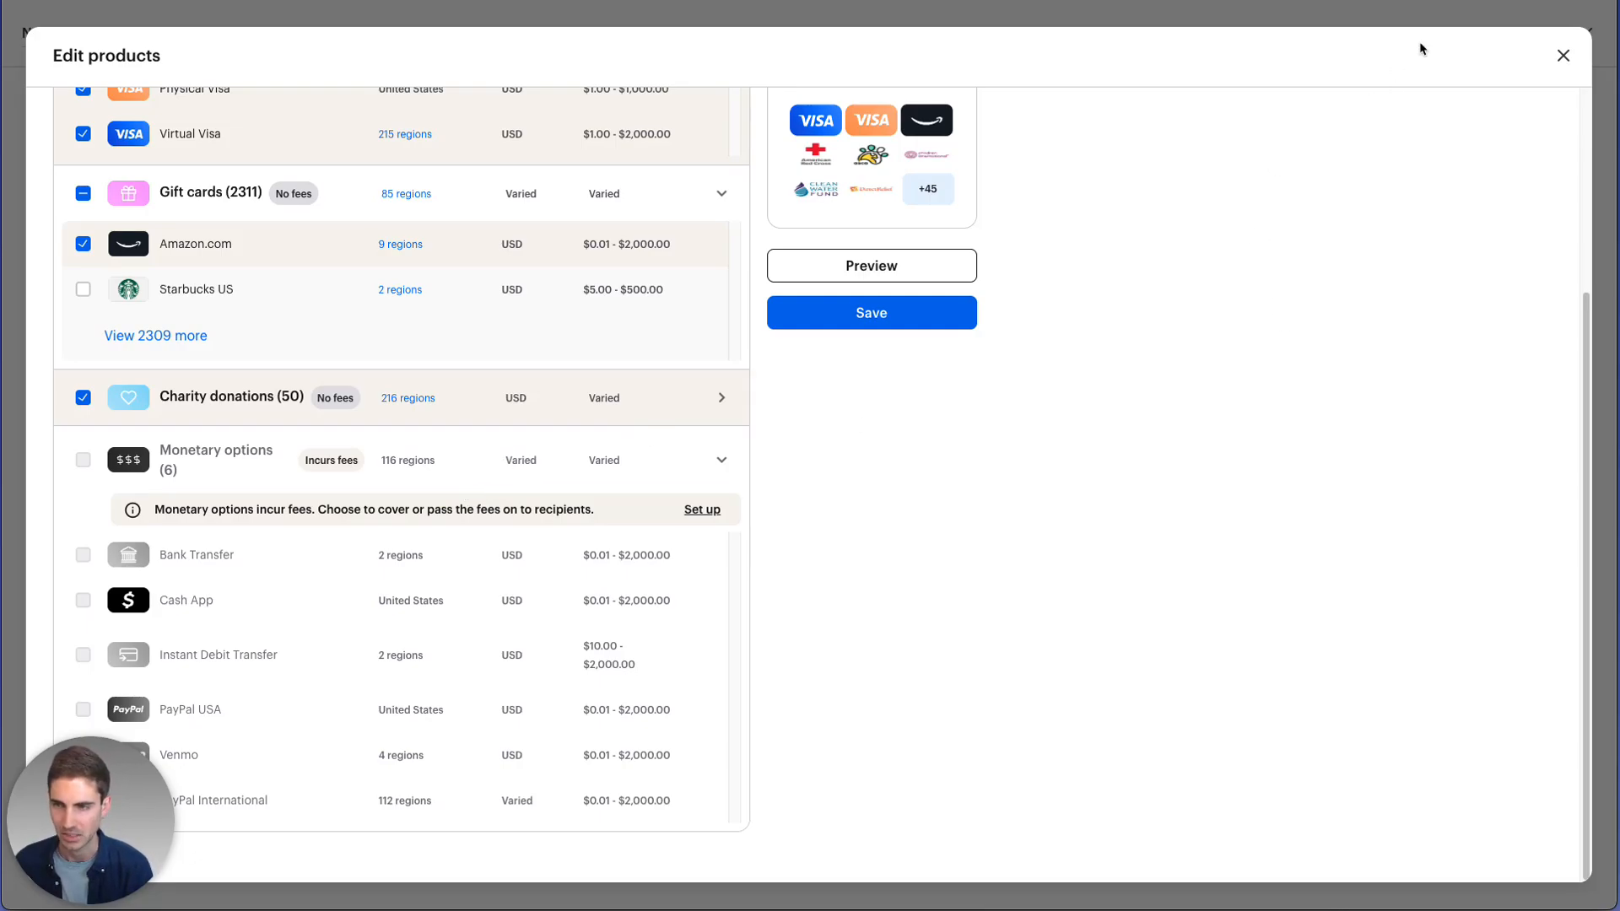
left_click(1563, 57)
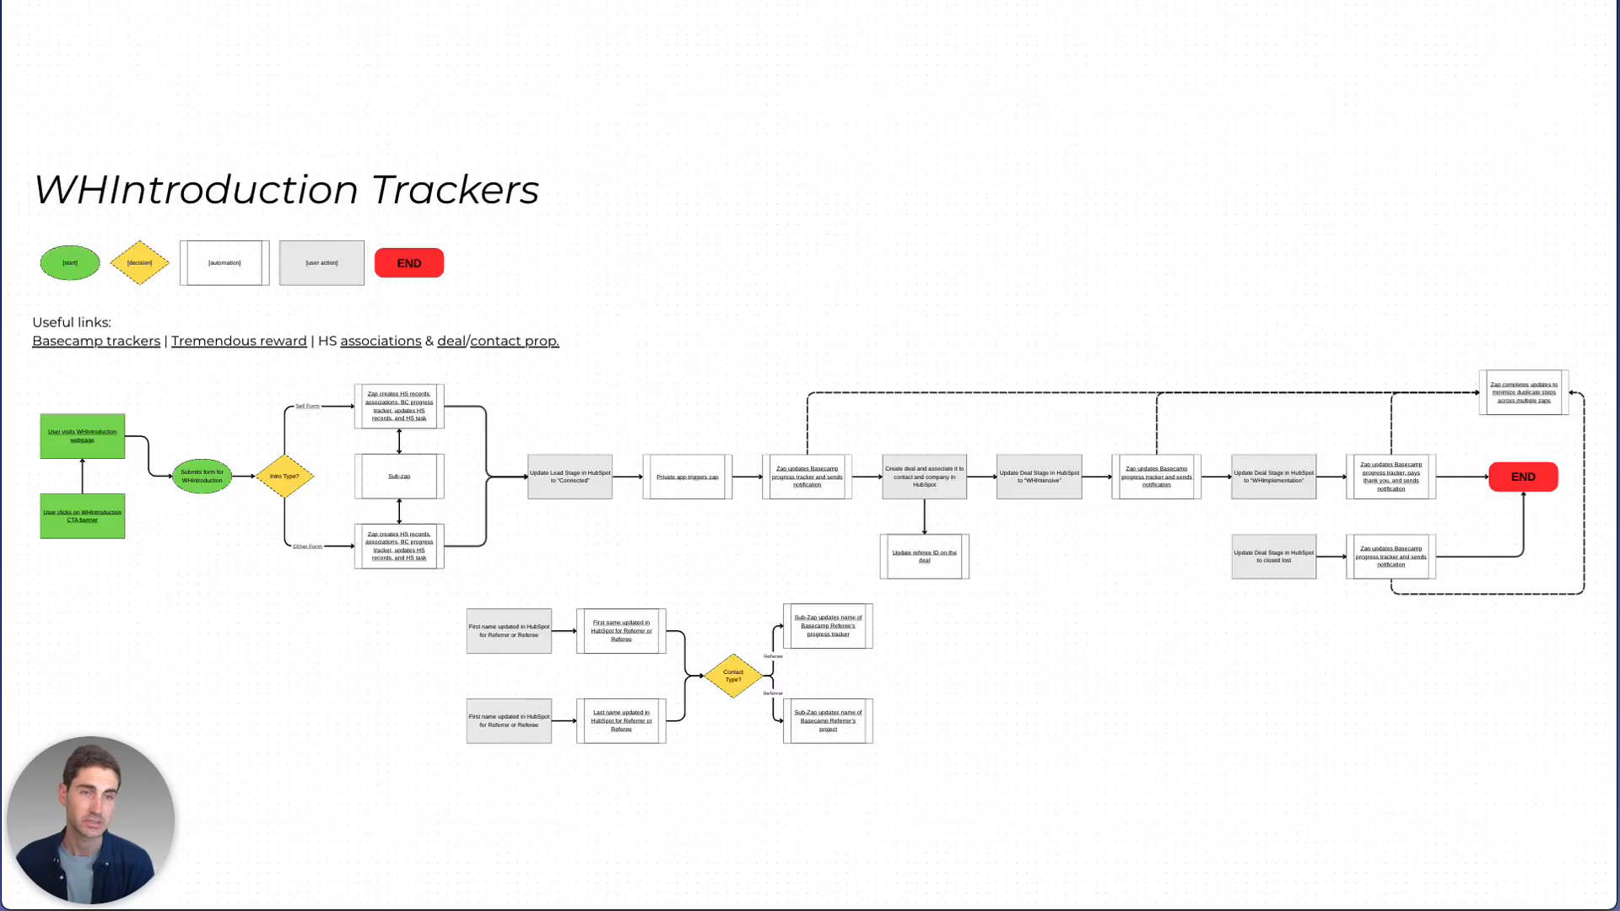
Switch to HubSpot's contact association settings from the flowchart, expand the Objects settings and show the Contacts-to-Contacts associations
left_click(369, 347)
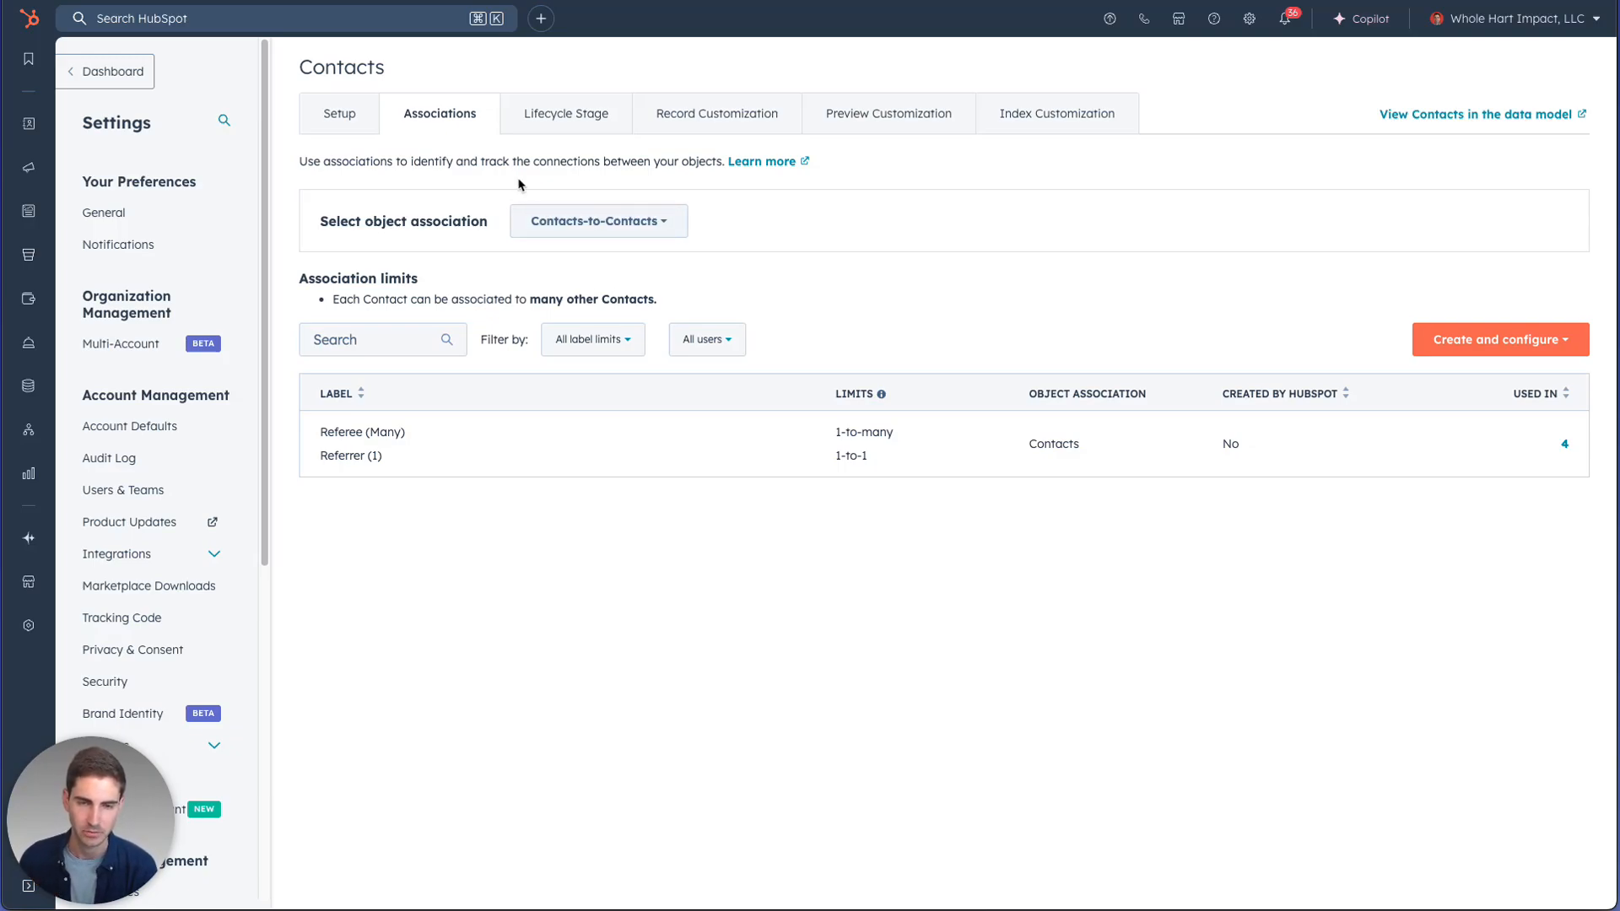
scroll(169, 167, "down", 1)
scroll(140, 337, "down", 10)
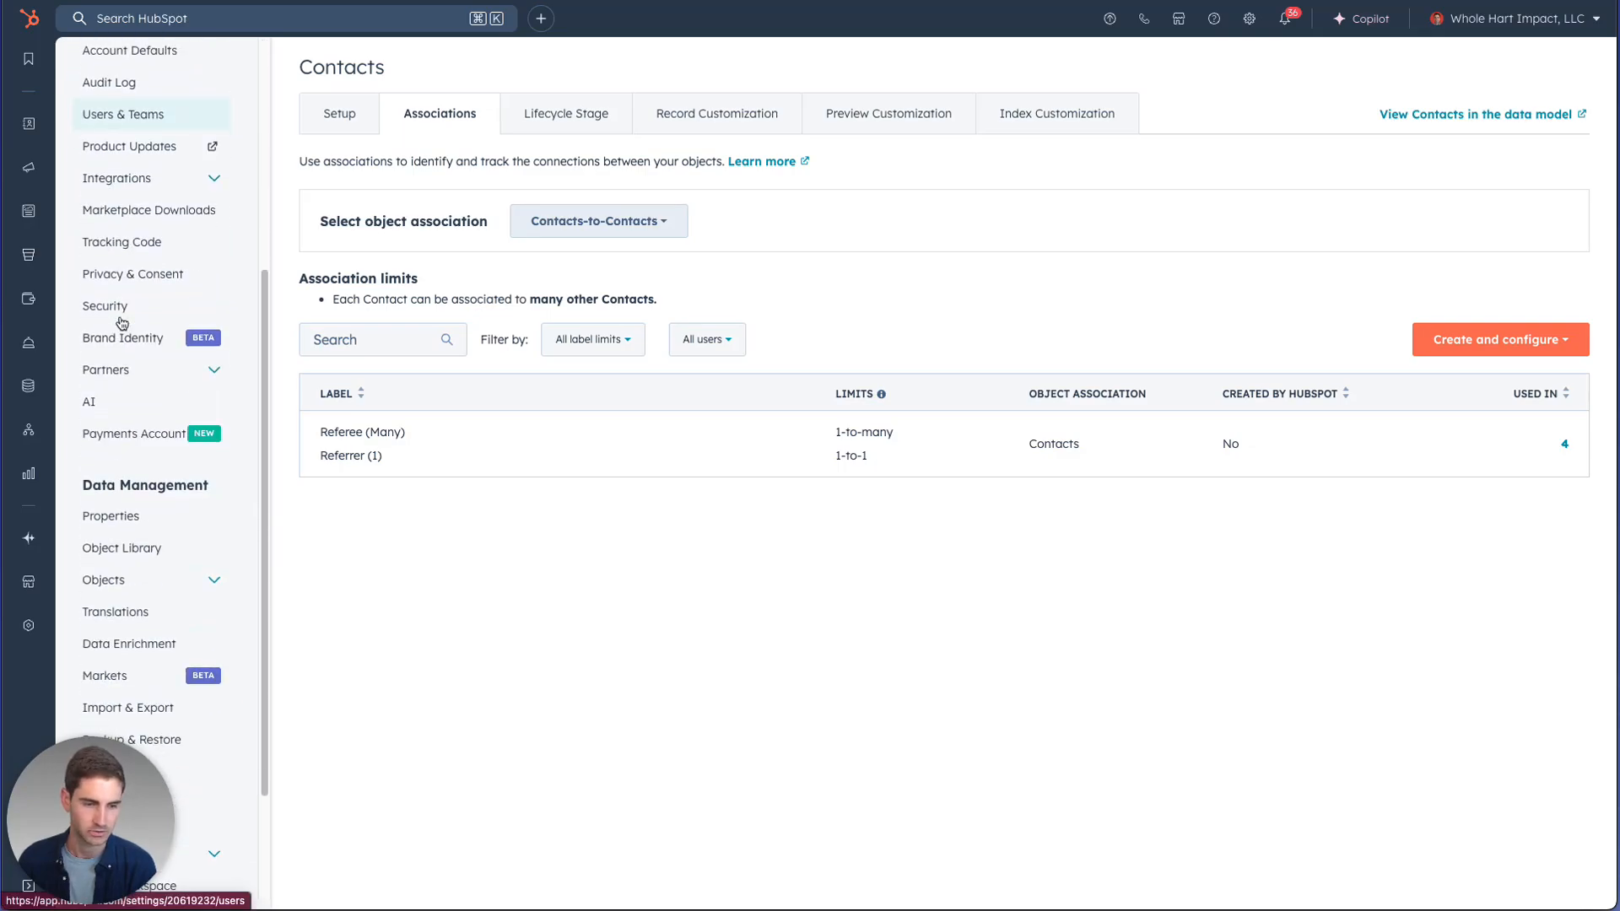
left_click(129, 420)
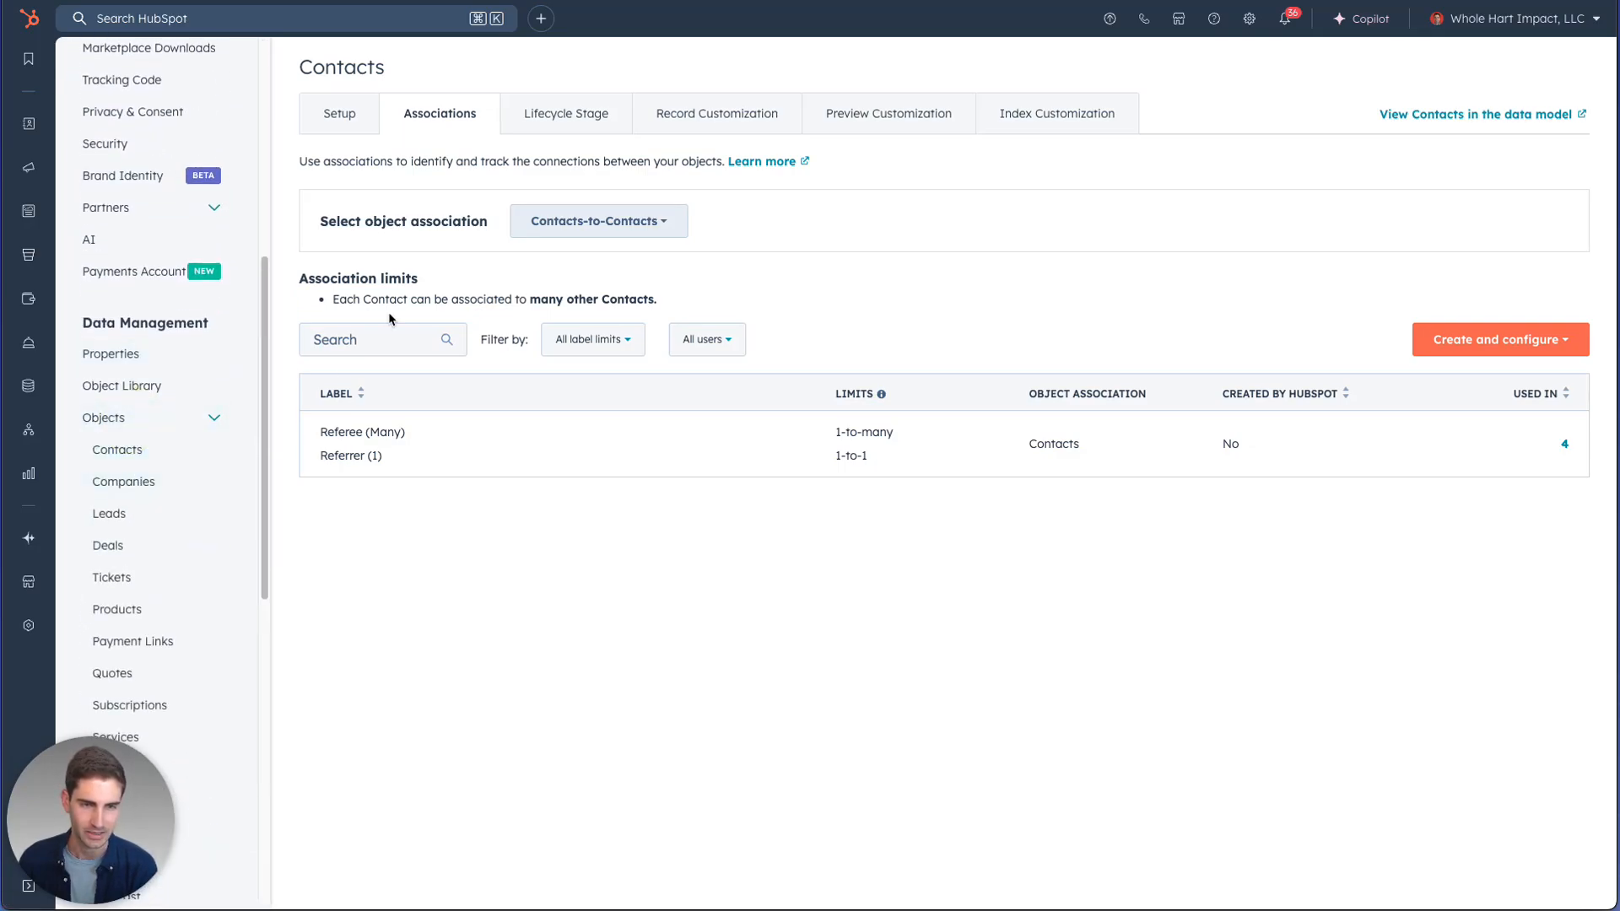
left_click(607, 223)
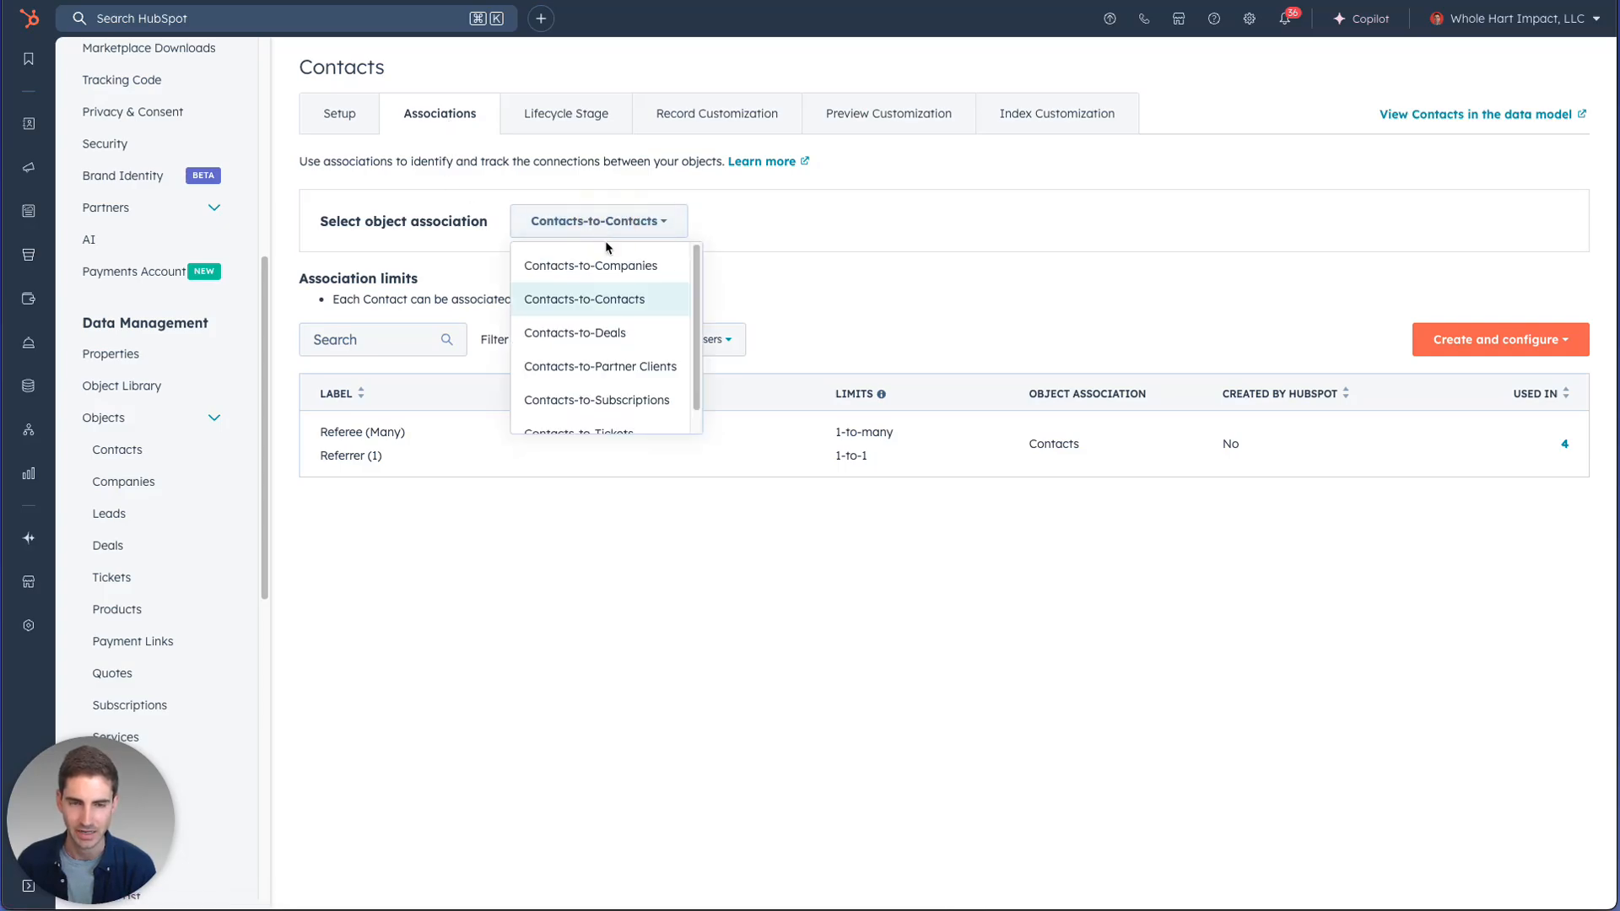
left_click(592, 302)
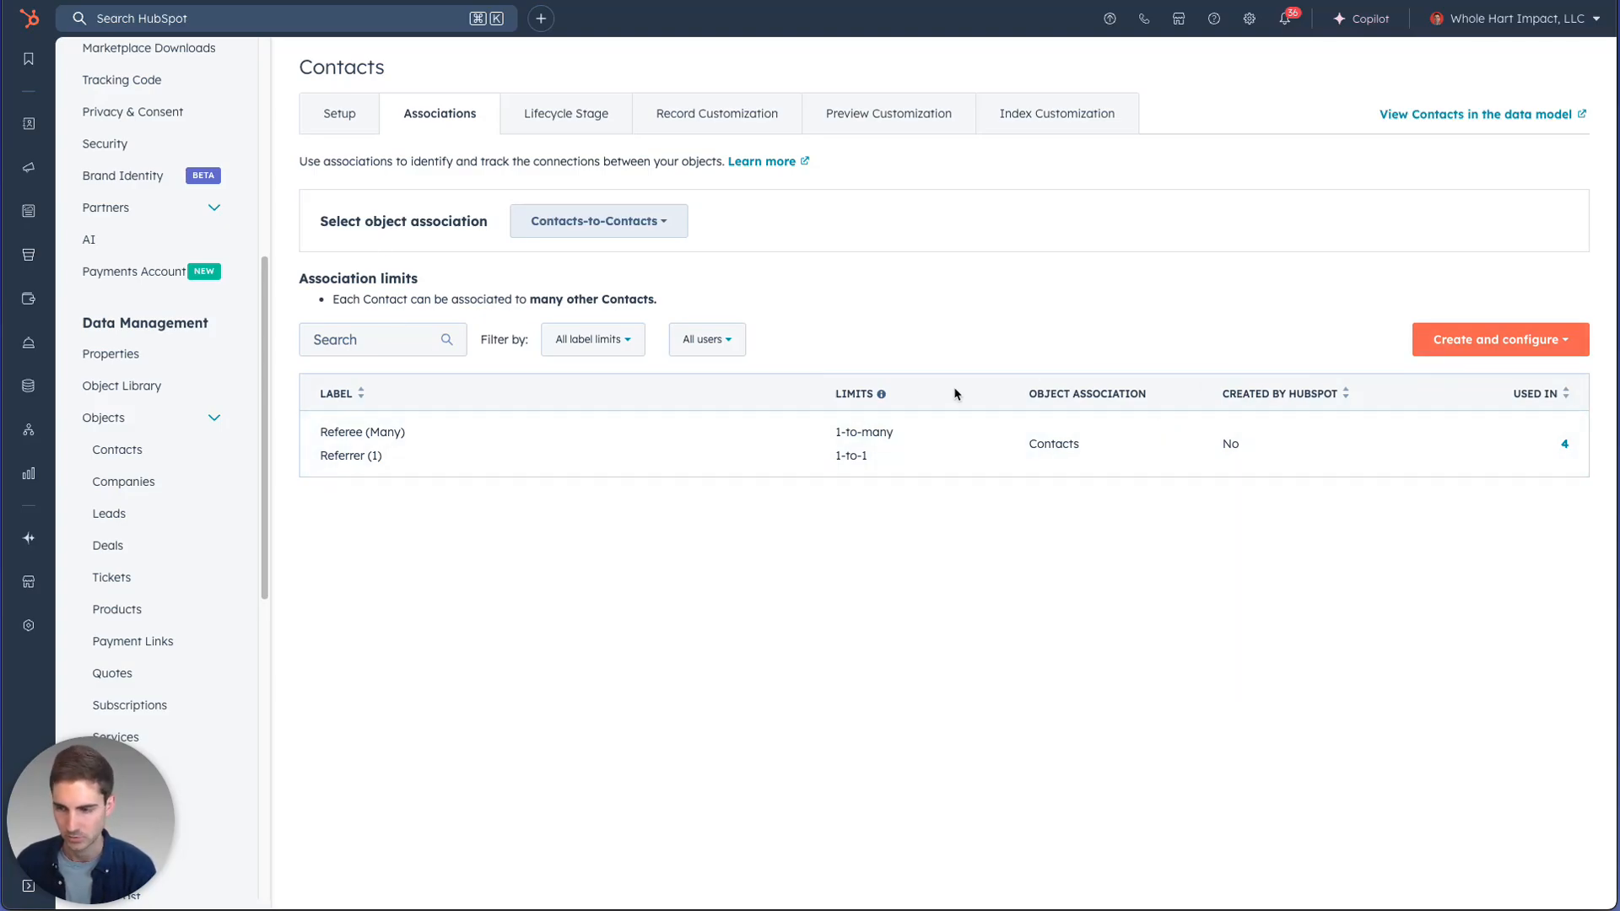
Inspect the Referee/Referrer association's label pair and its label limit configuration, closing both without changes
left_click(771, 454)
left_click(770, 481)
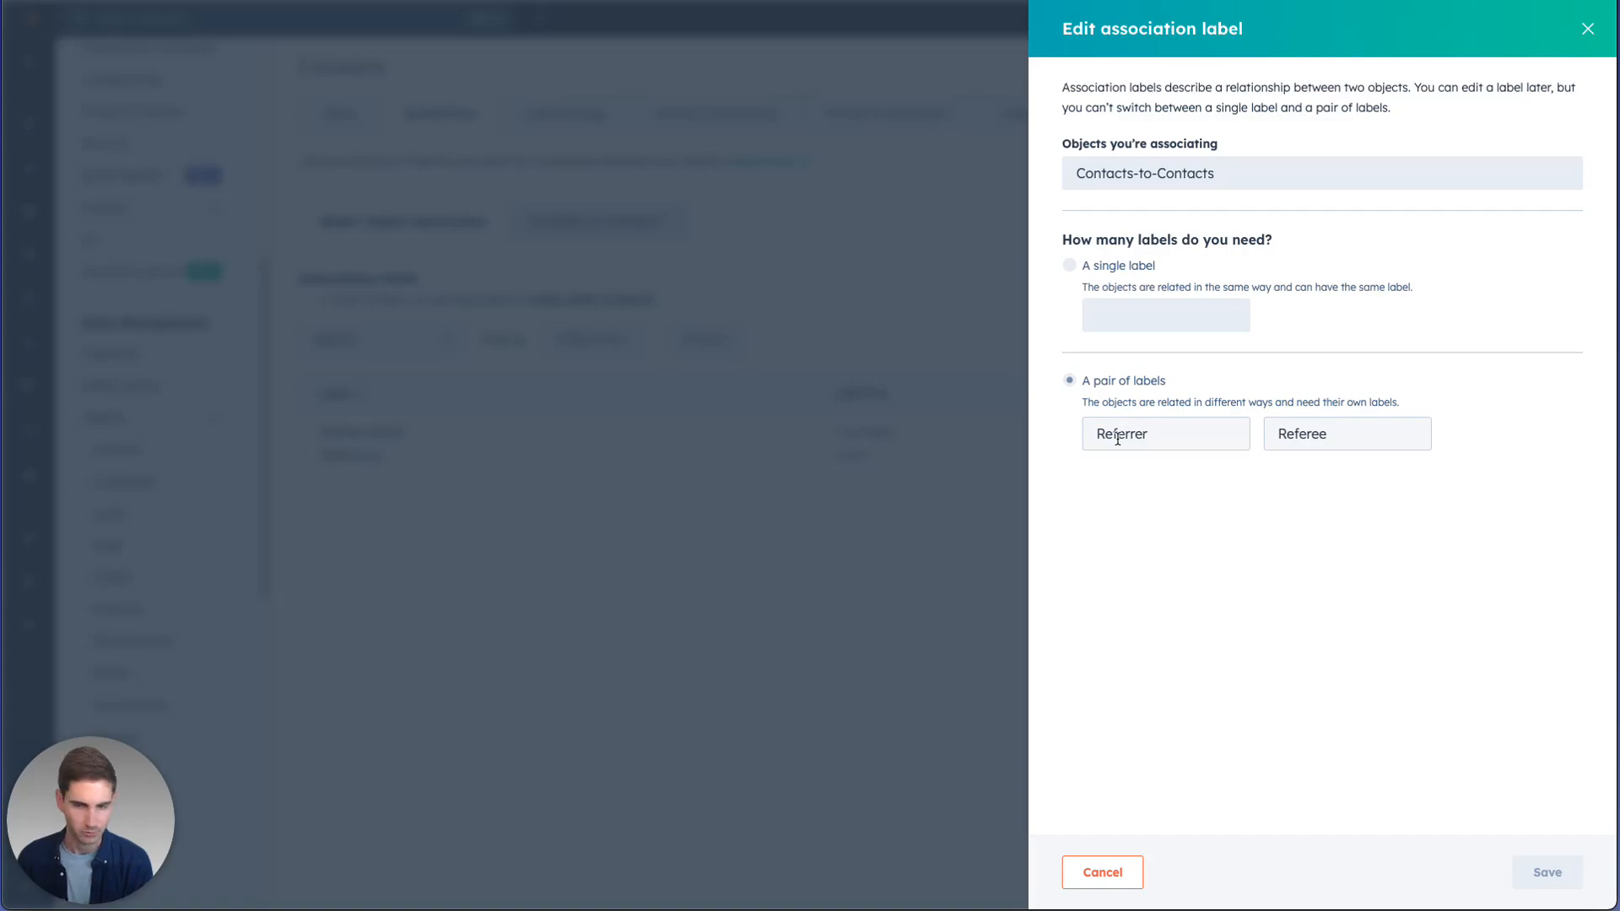
left_click(1587, 29)
left_click(772, 456)
left_click(786, 517)
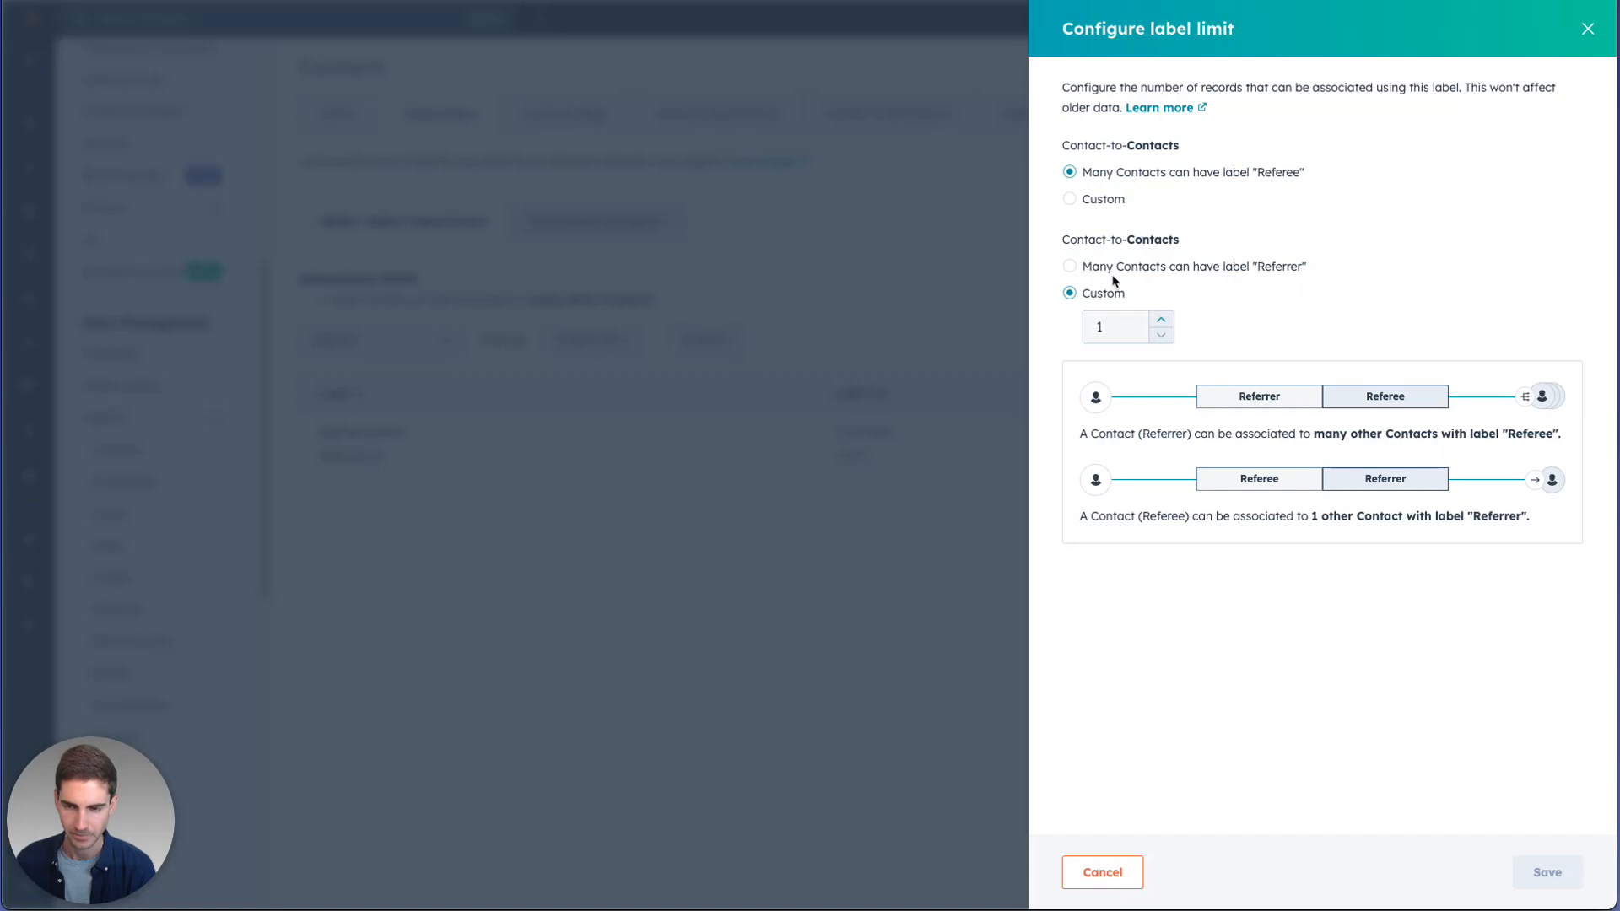
left_click(1589, 27)
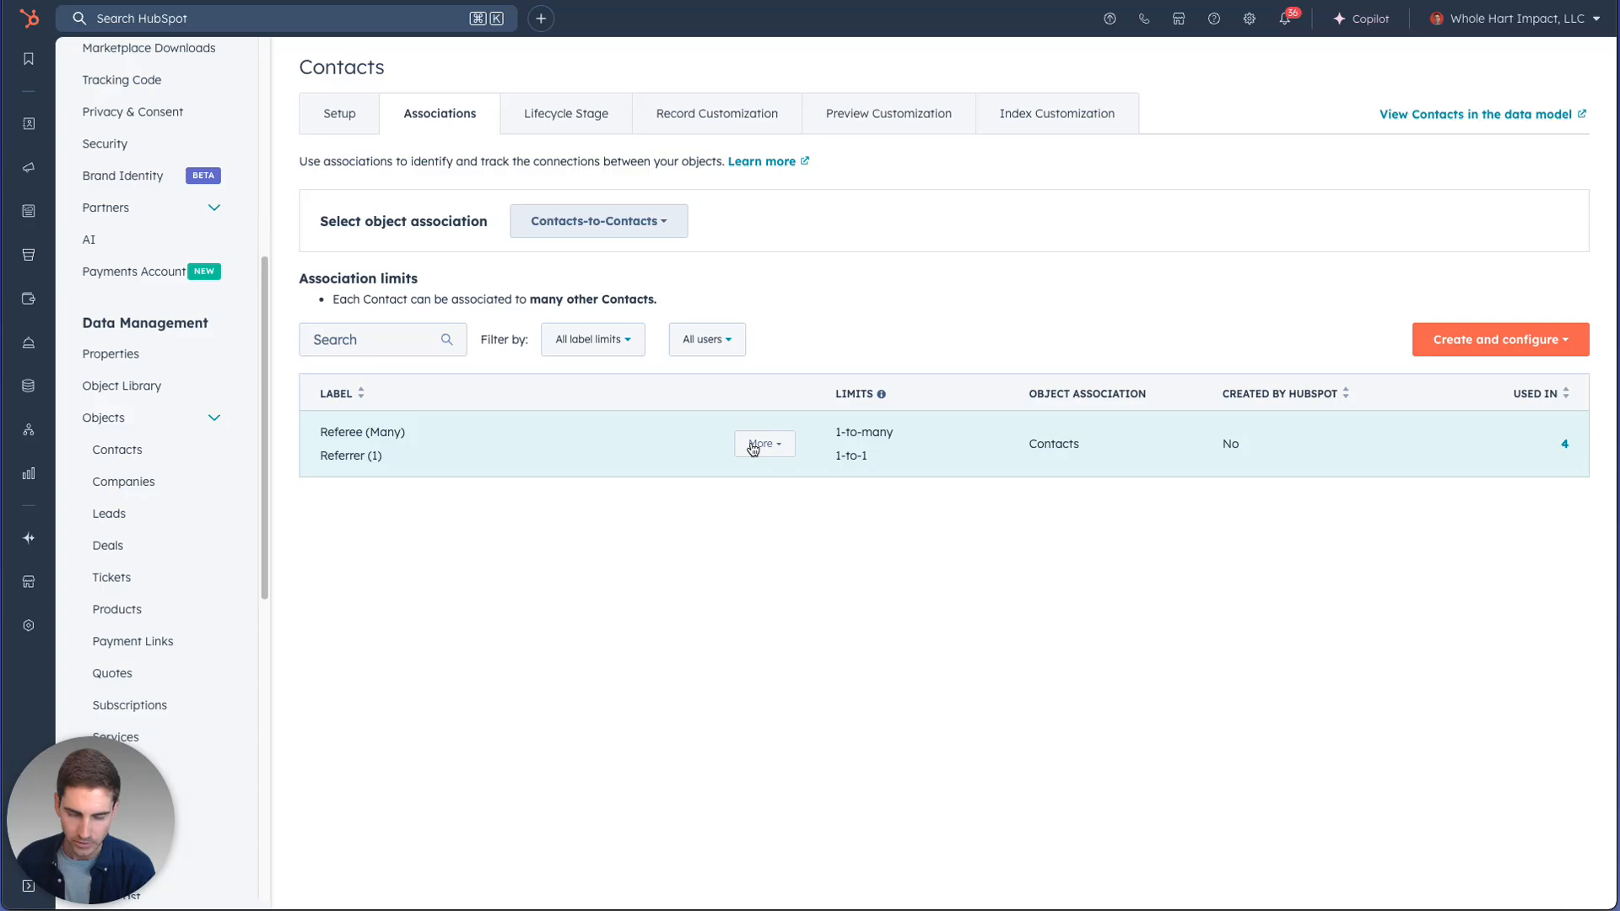
Examine the API details of the Referee/Referrer association, highlight its association ID, and close the details
left_click(753, 448)
left_click(761, 554)
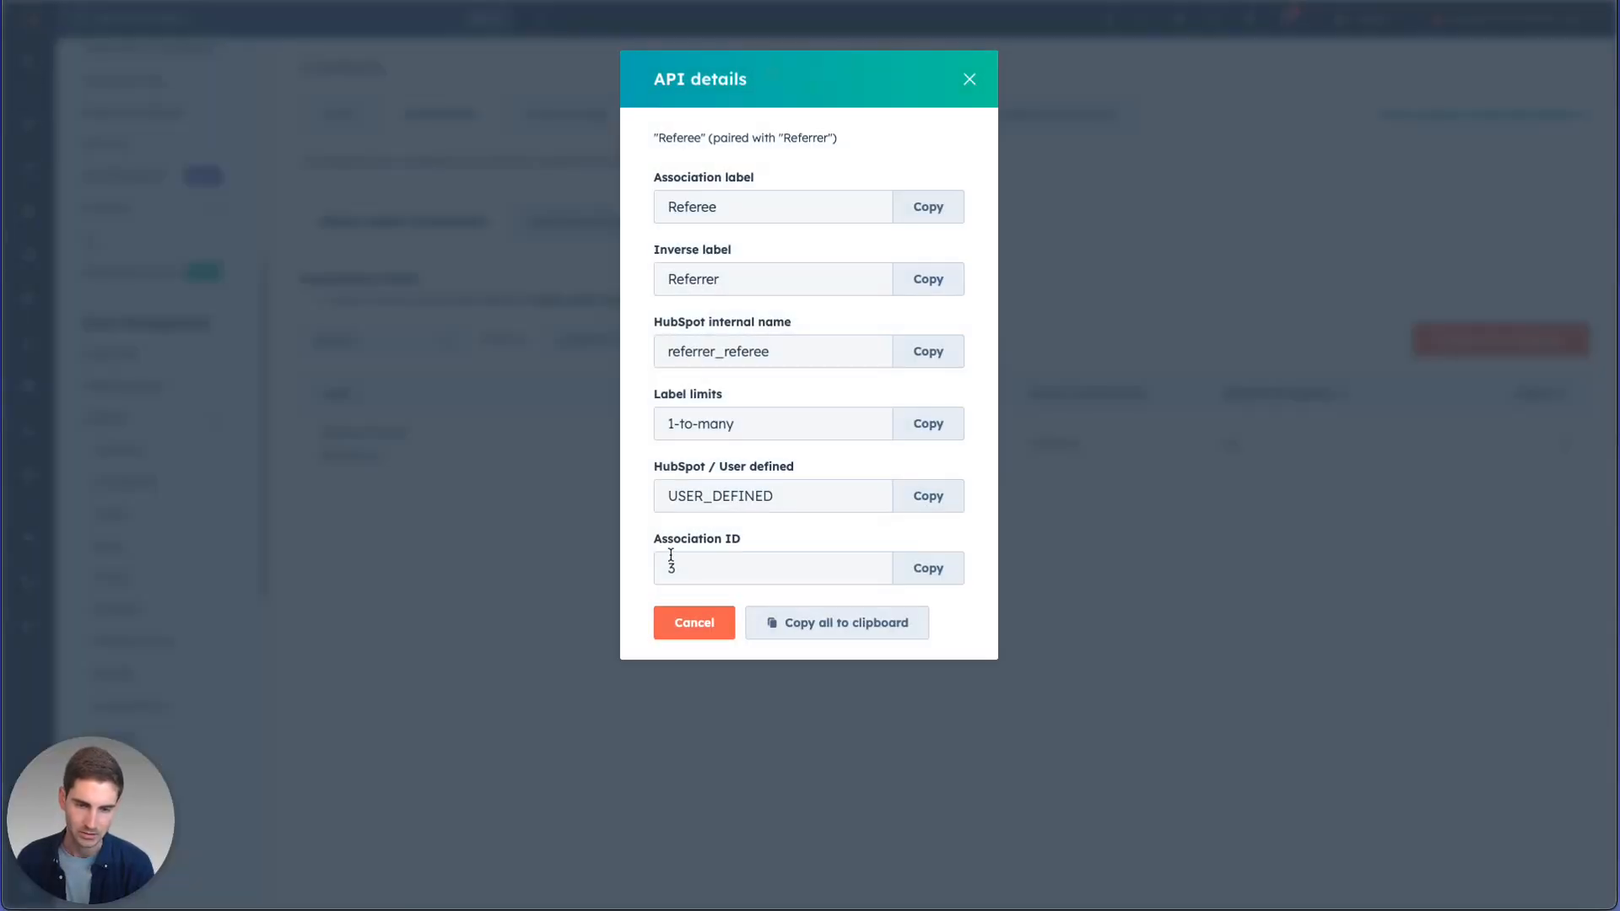
left_click_drag(664, 564, 688, 571)
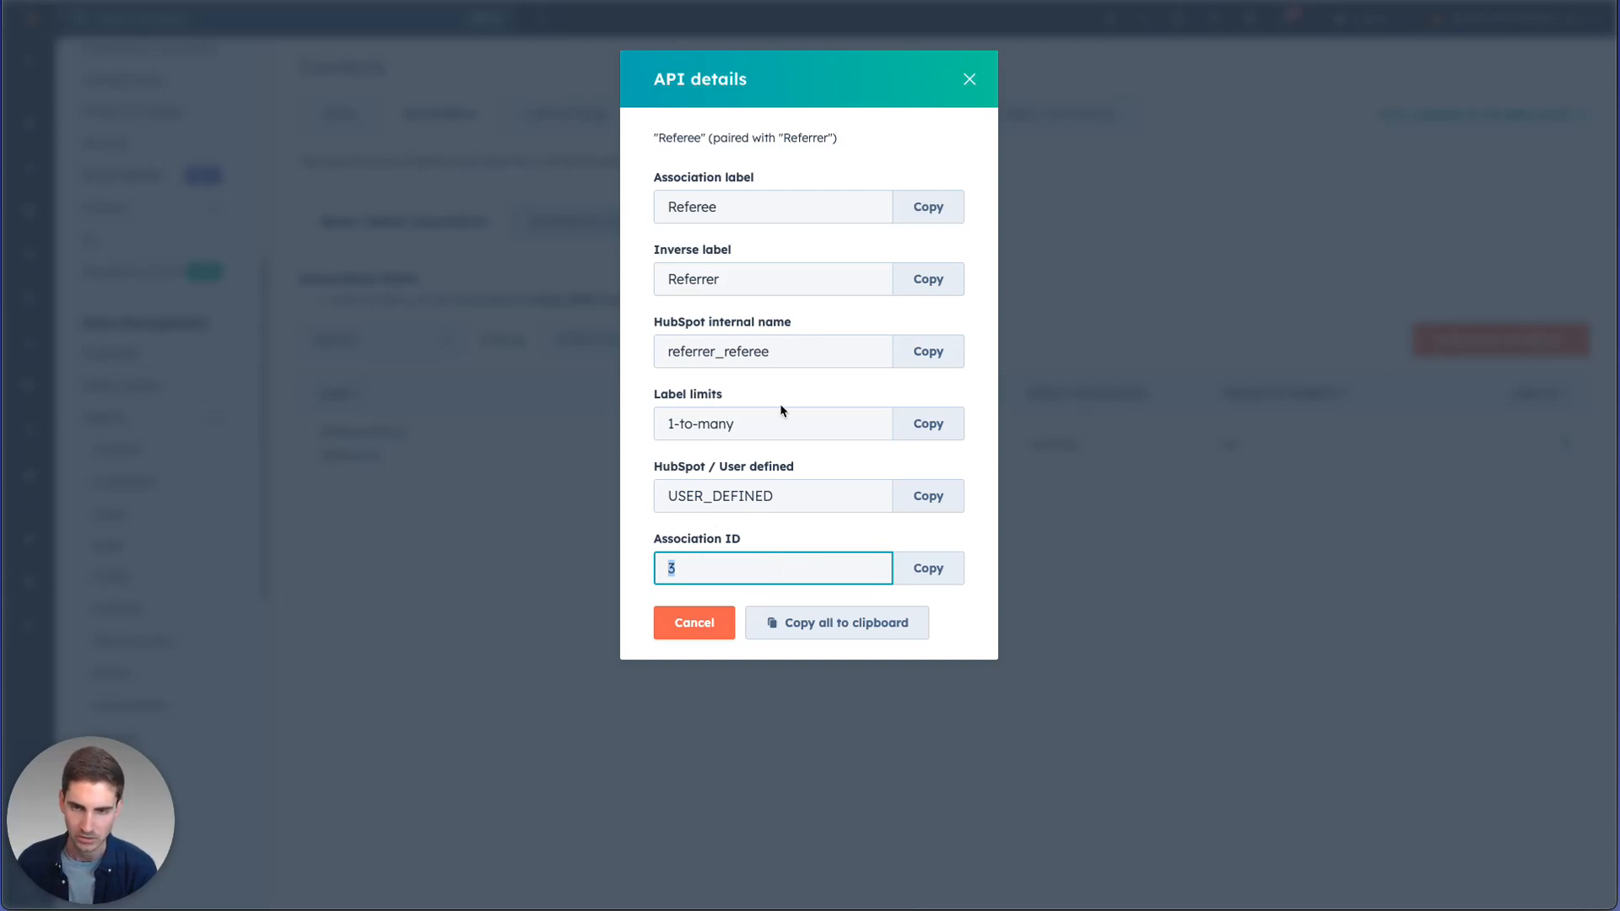
left_click(971, 91)
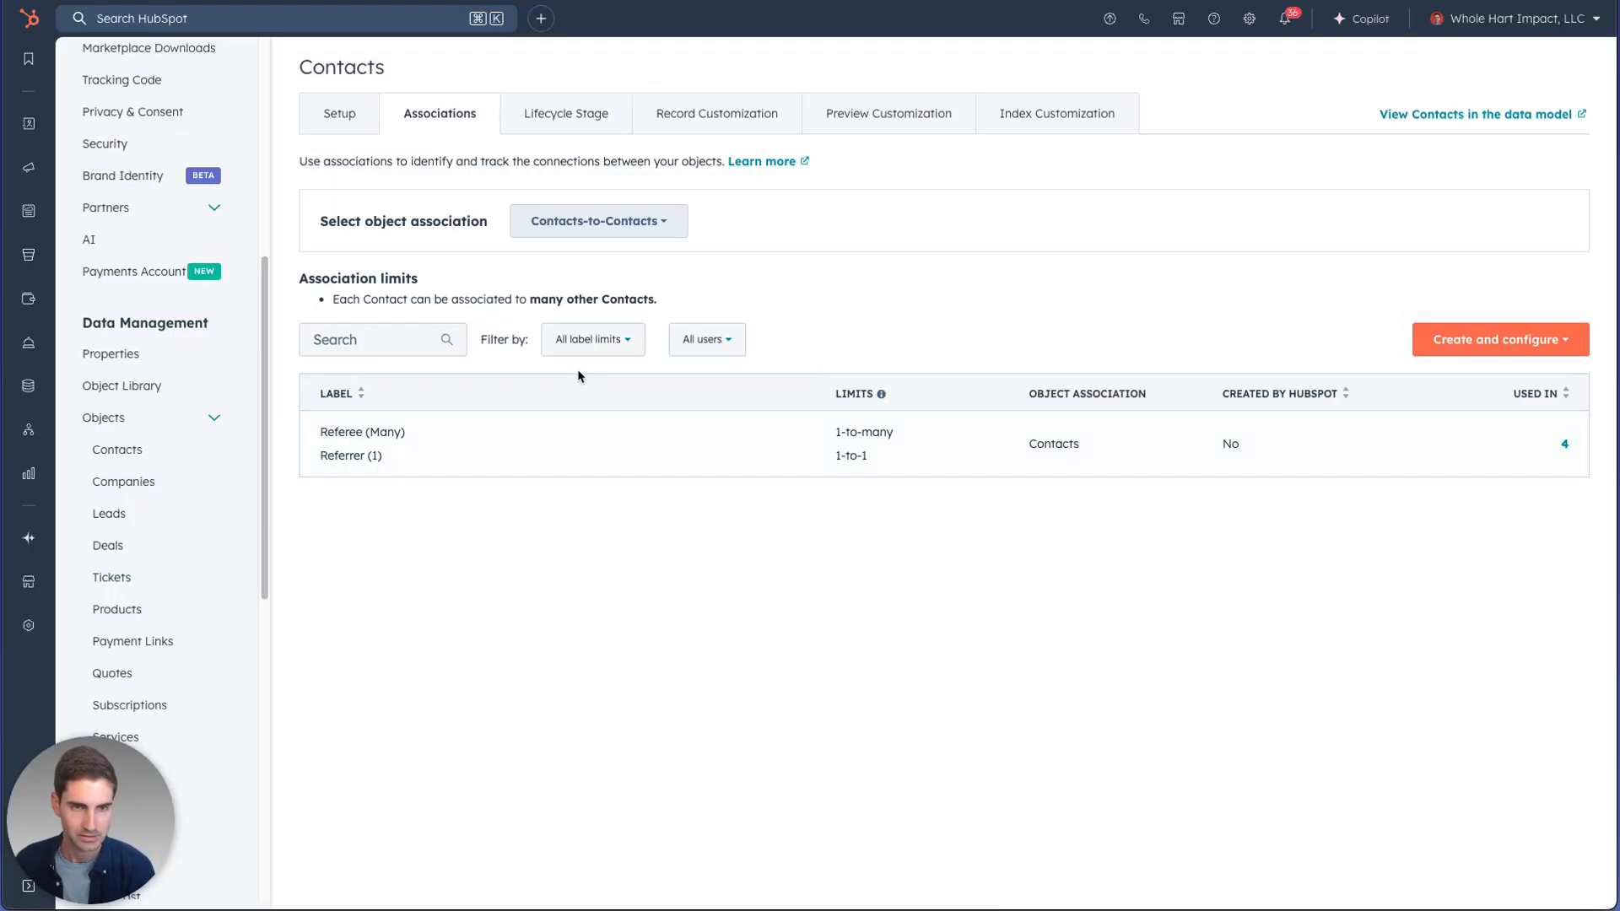
Return to the WHIntroduction Trackers flowchart and follow its deal and contact property links to review the WHIntroductions contact properties
left_click(426, 2)
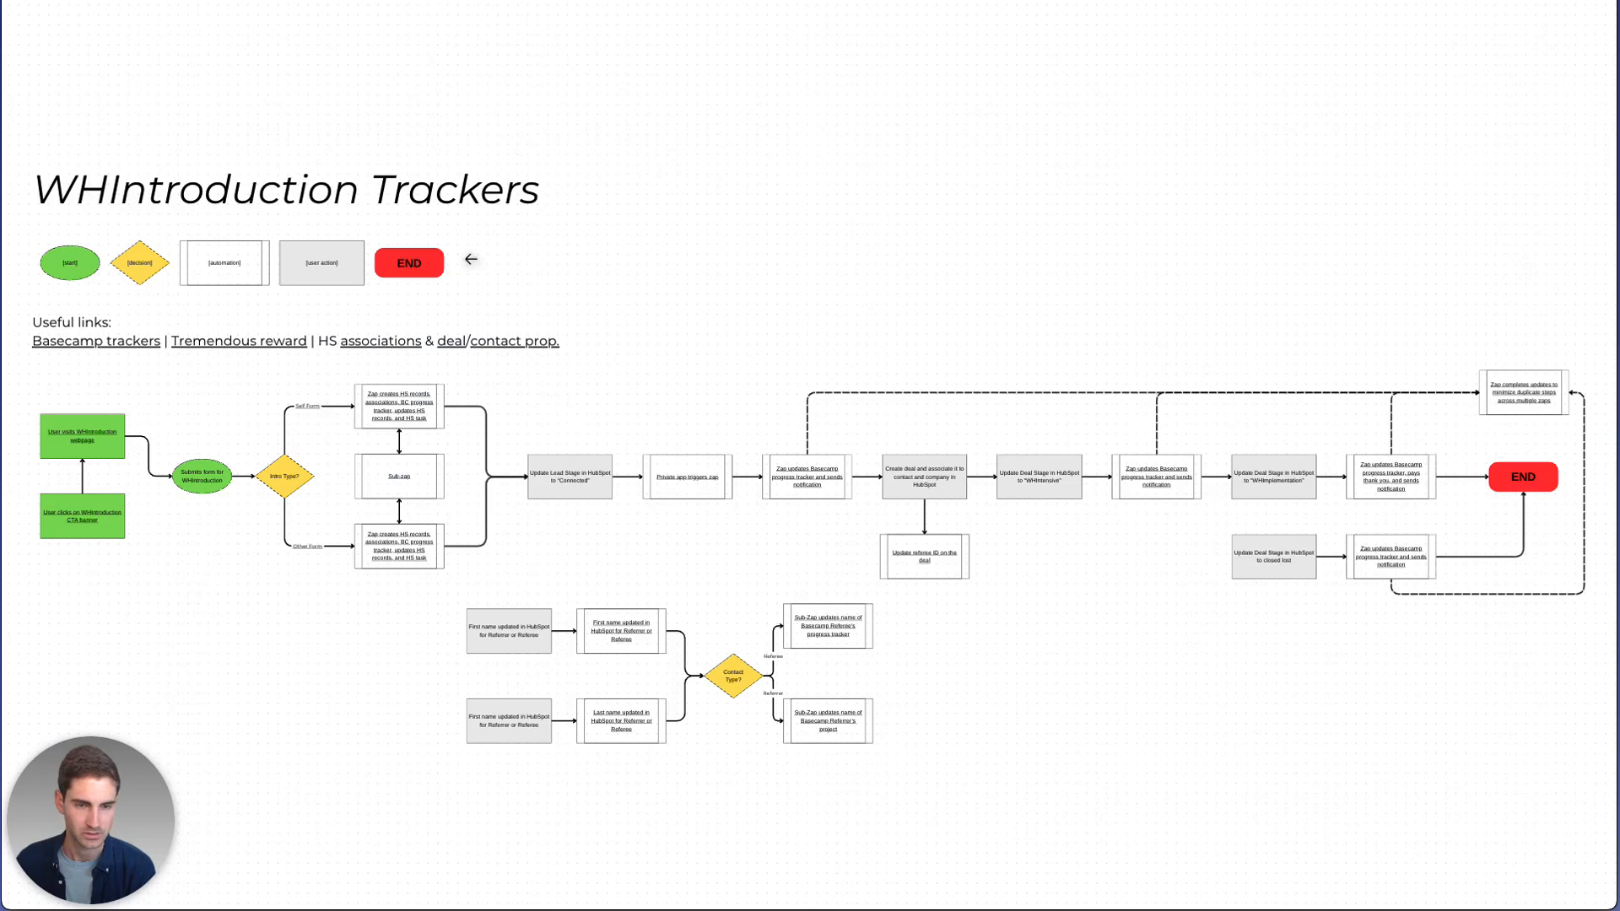
left_click(450, 344)
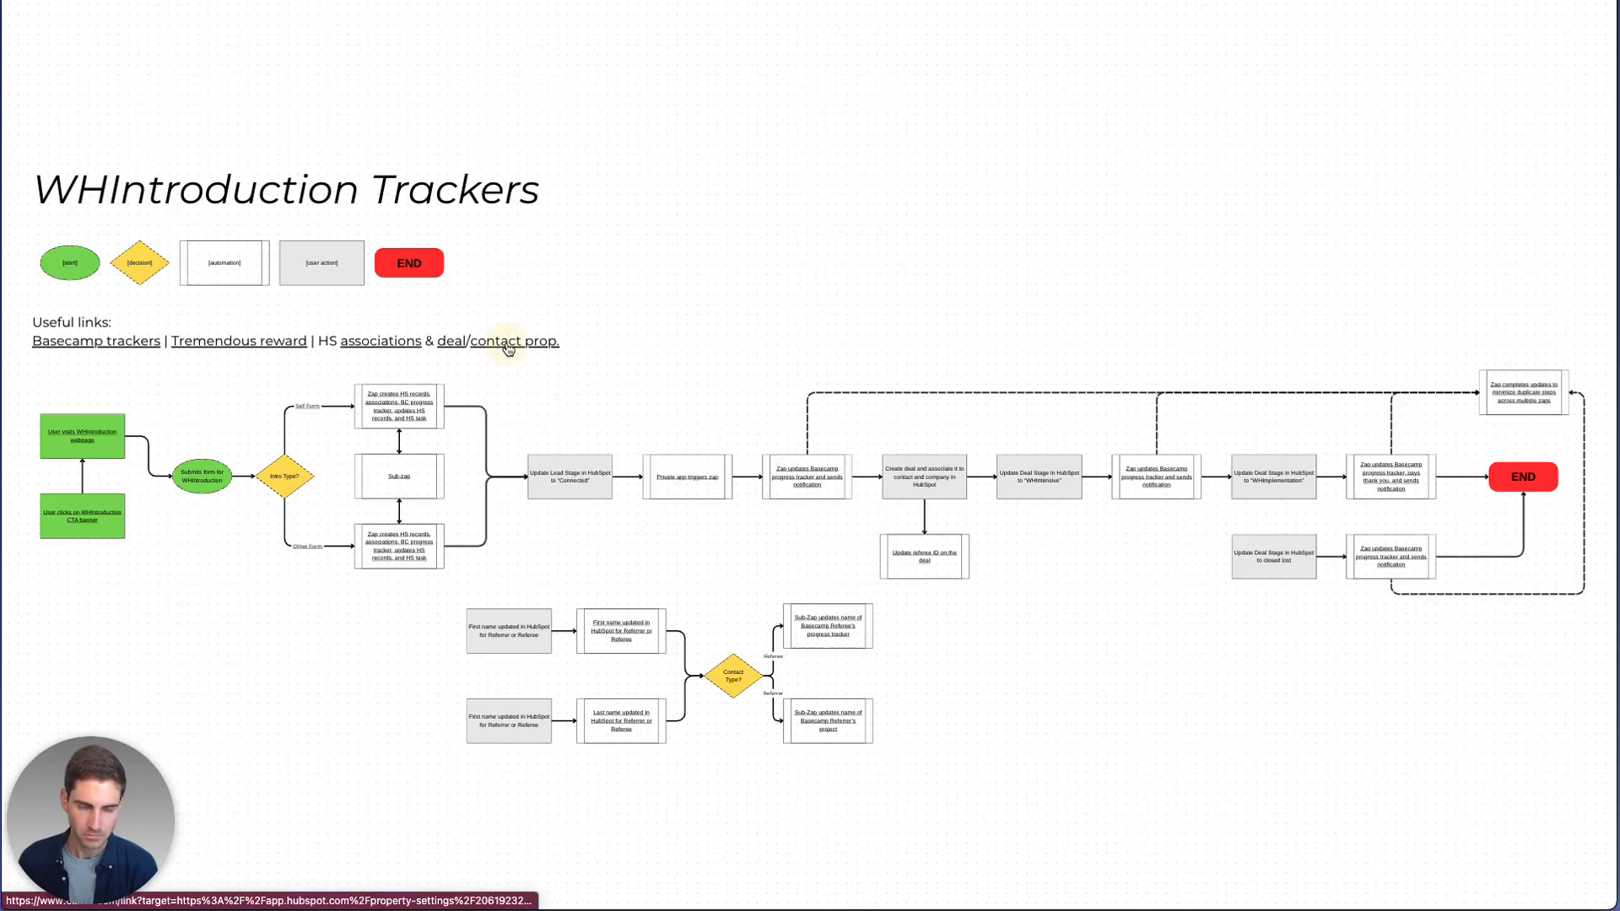
left_click(506, 345)
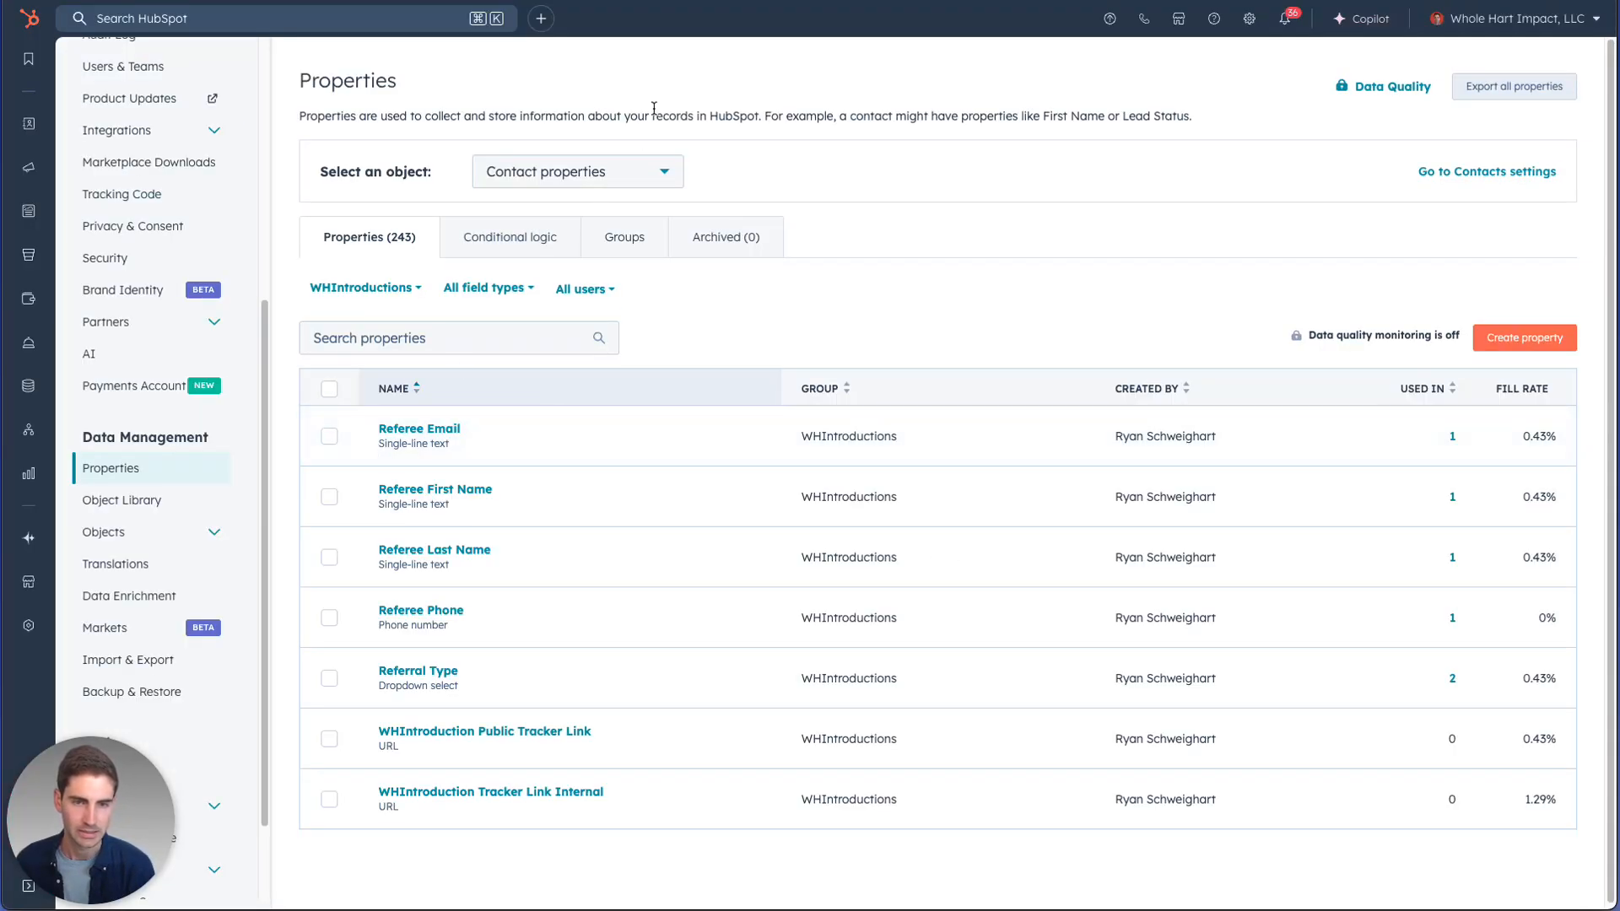
scroll(503, 436, "down", 1)
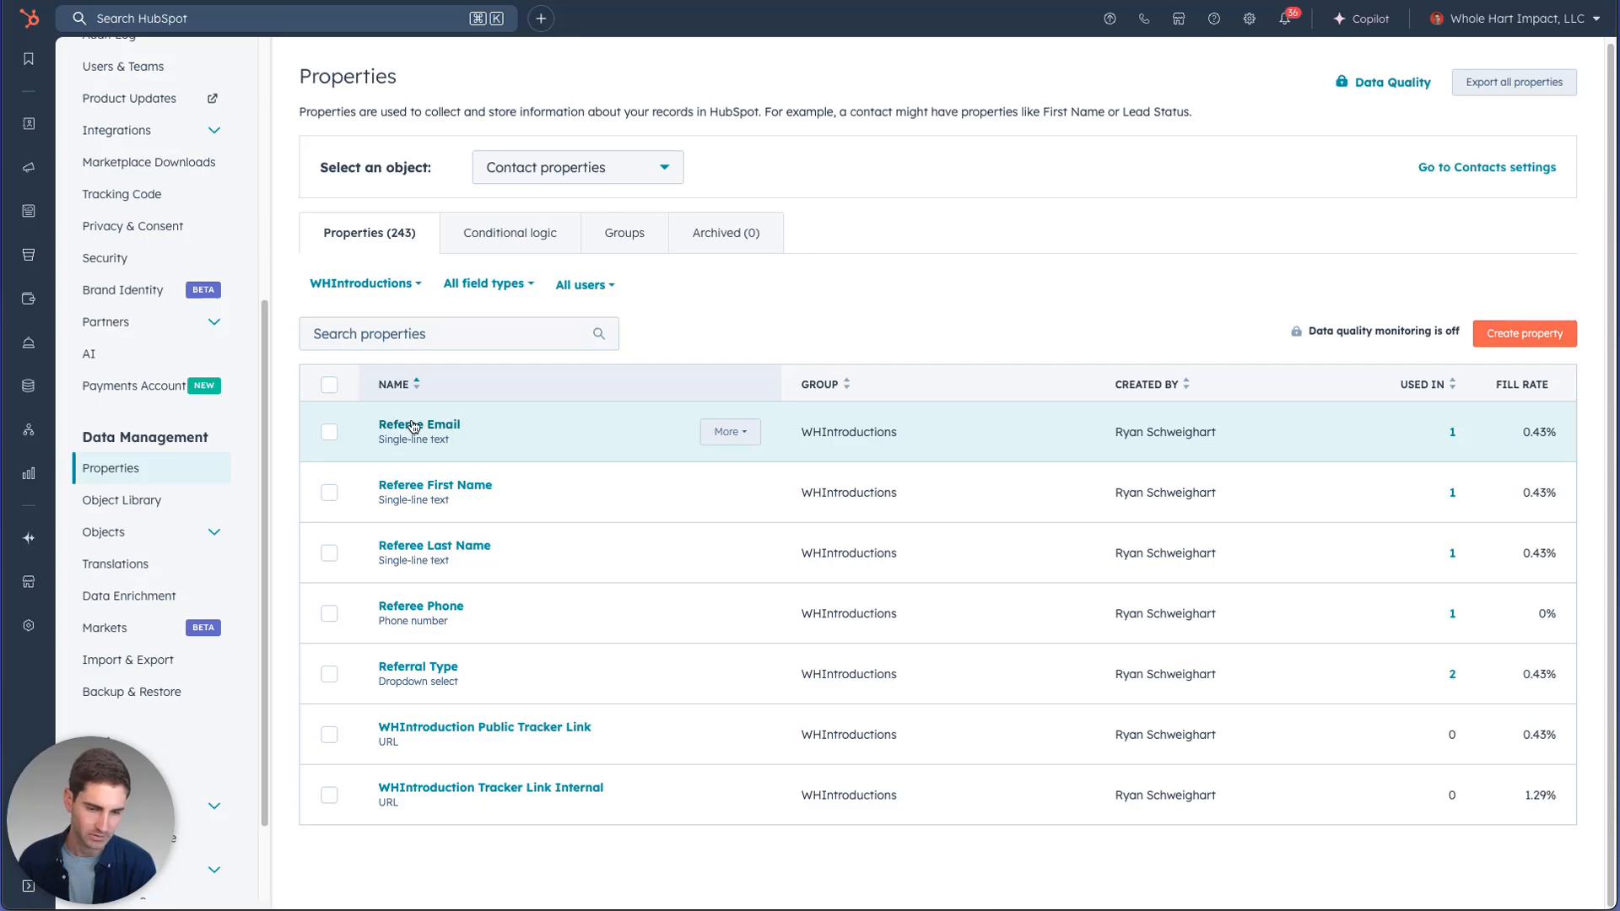
Inspect the Referral Type property's field type and the internal names of its dropdown options, then return to the property list
left_click(395, 667)
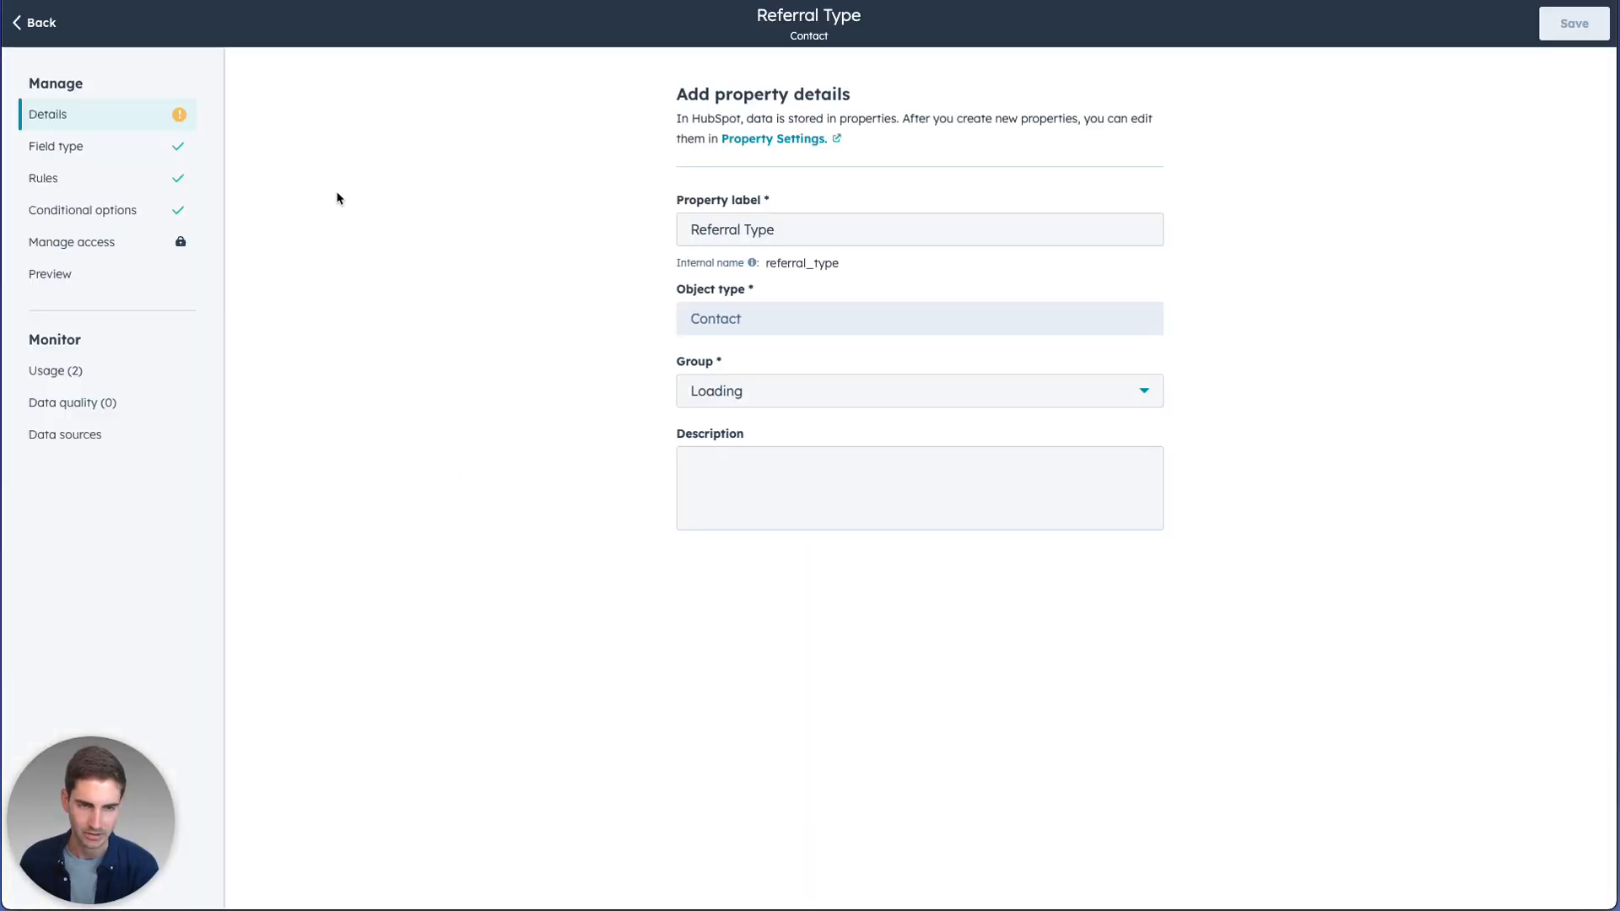
left_click(64, 151)
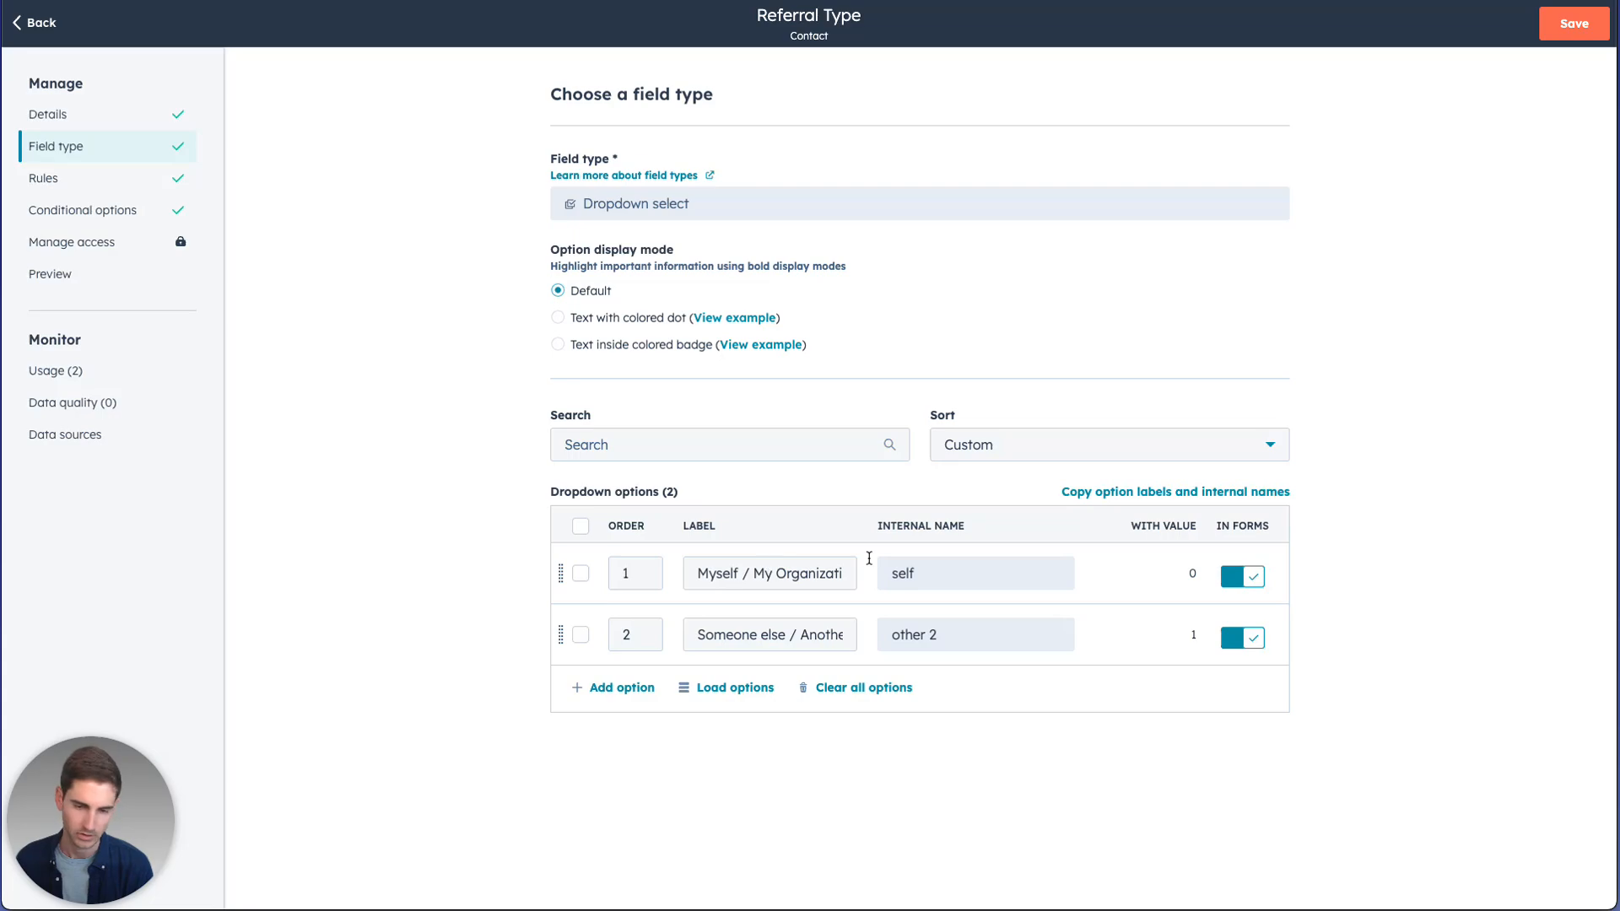
double_click(901, 572)
left_click_drag(908, 630, 929, 635)
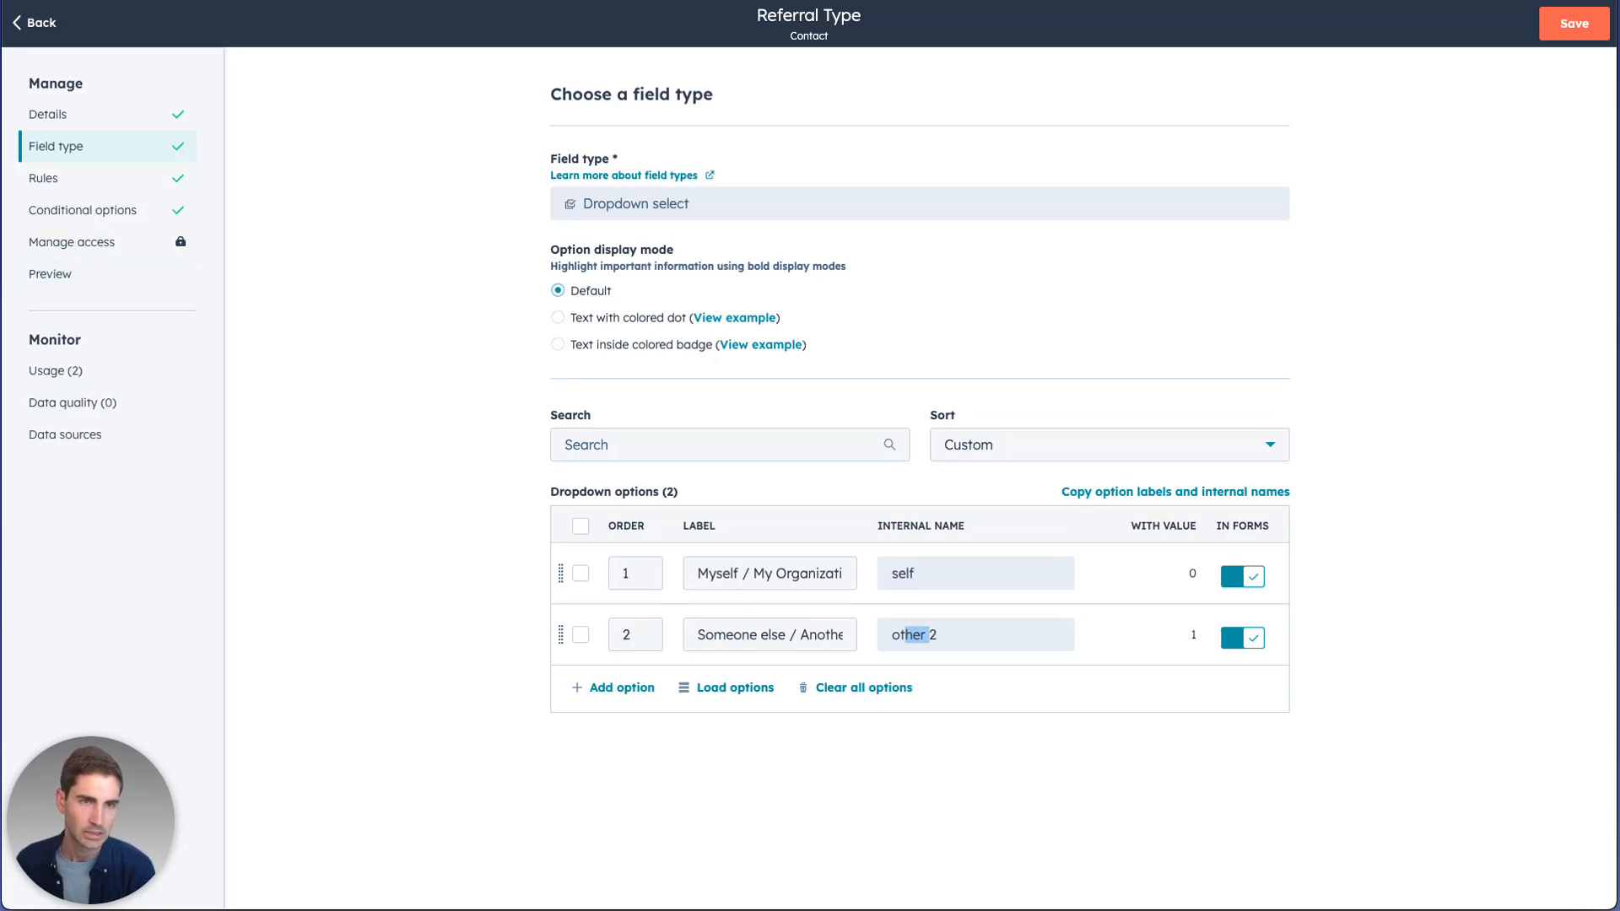
left_click(25, 23)
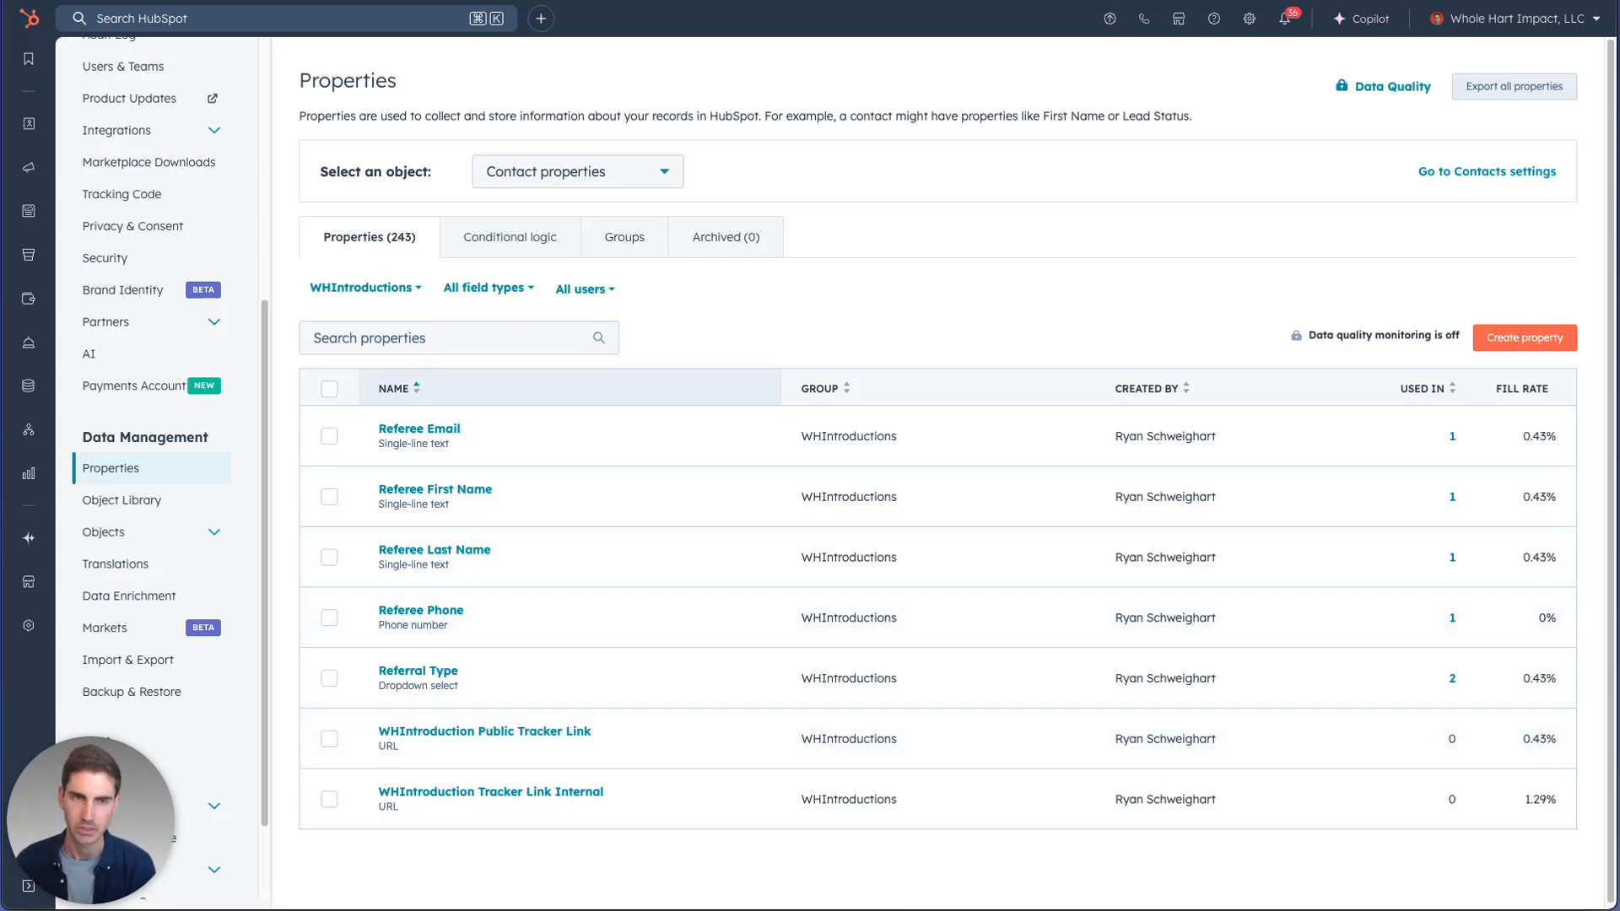
Return to the flowchart, and in the other WHIntroduction form open the settings of the Your First Name field
left_click(295, 2)
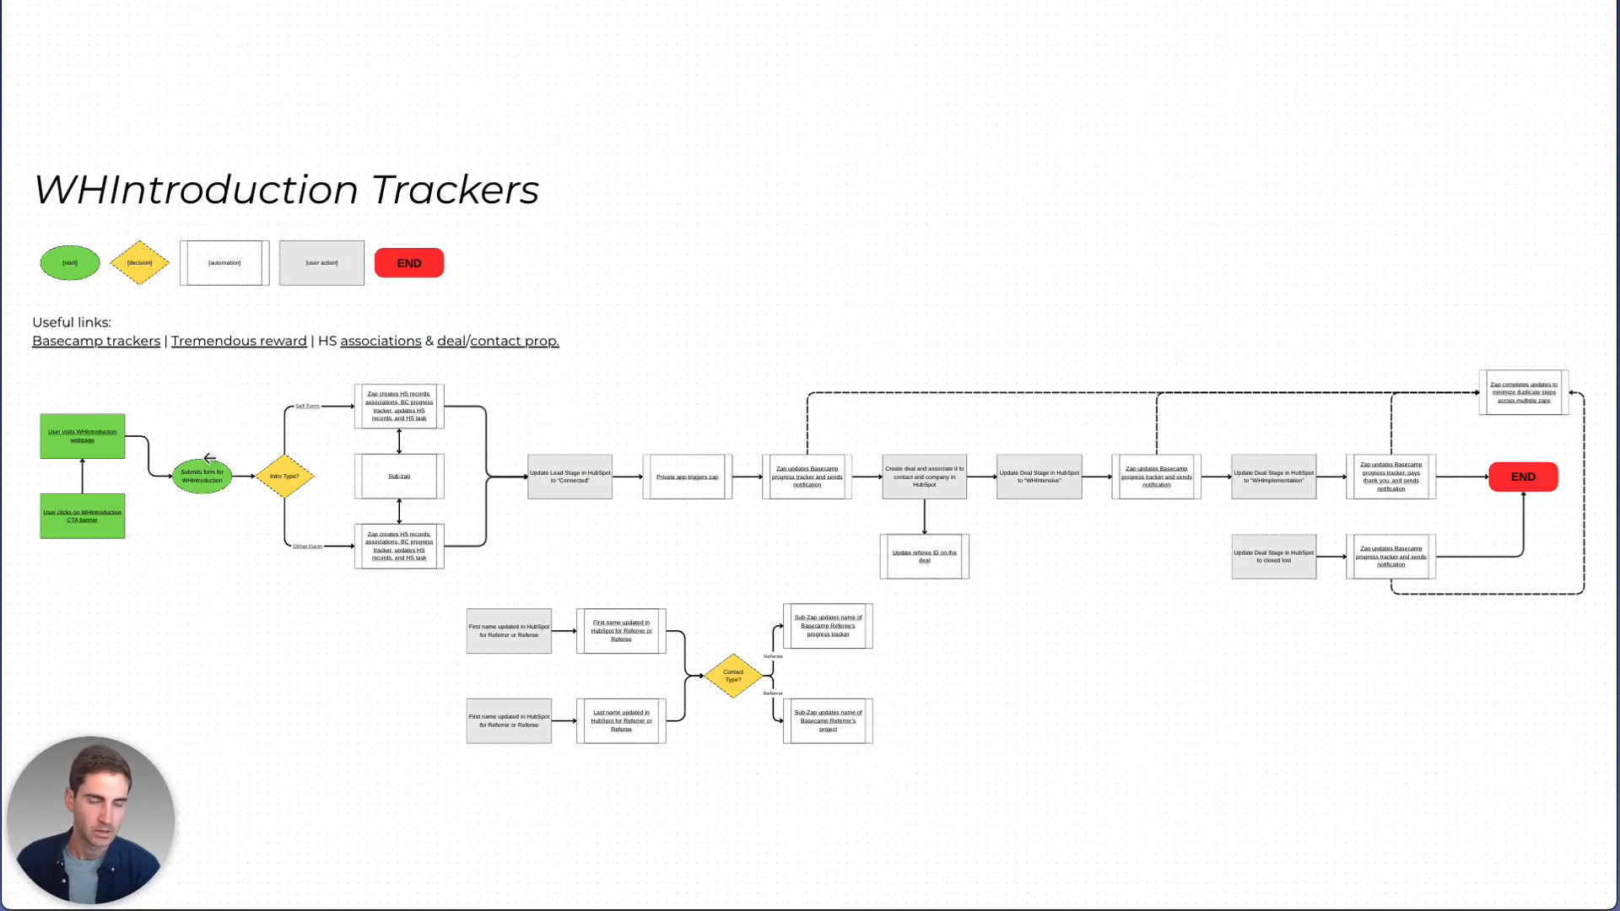
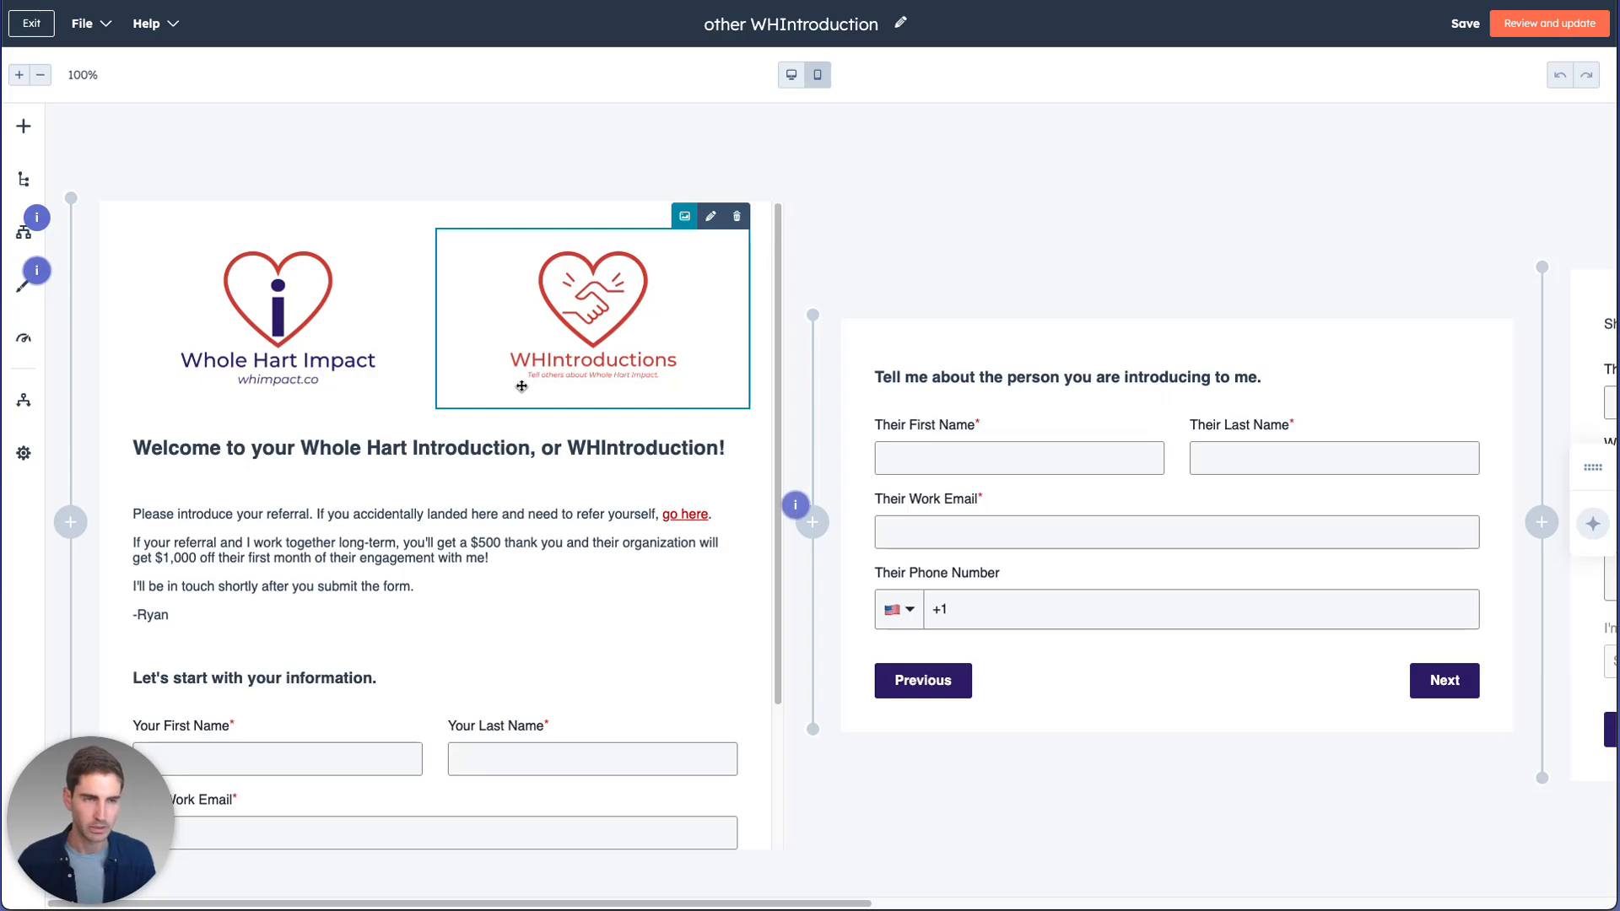
scroll(523, 447, "down", 3)
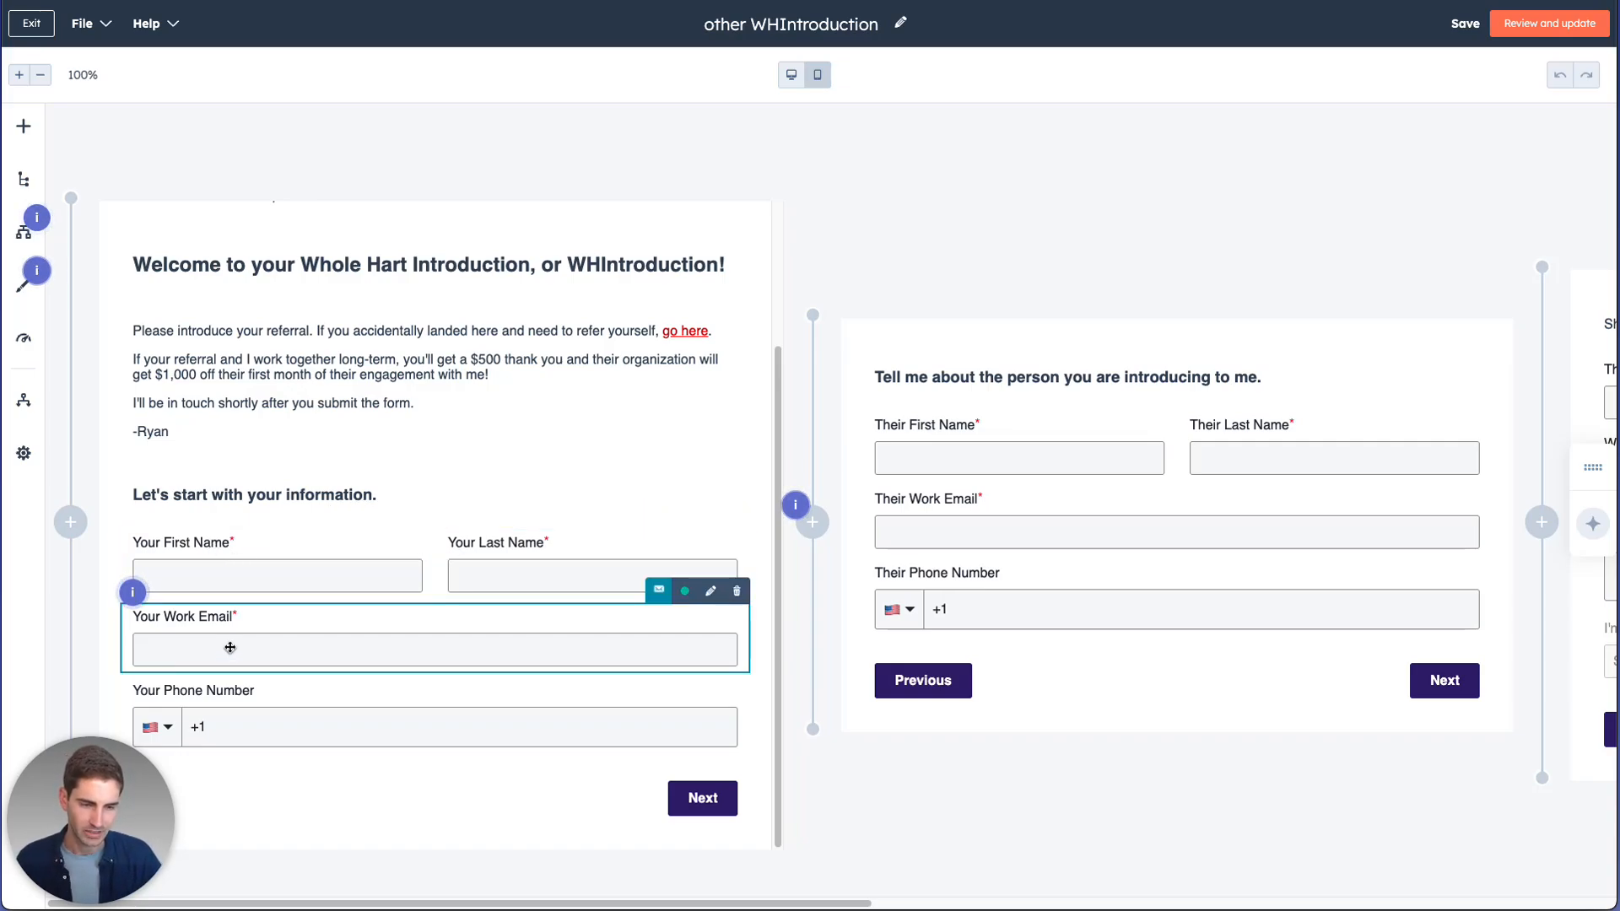
left_click(182, 552)
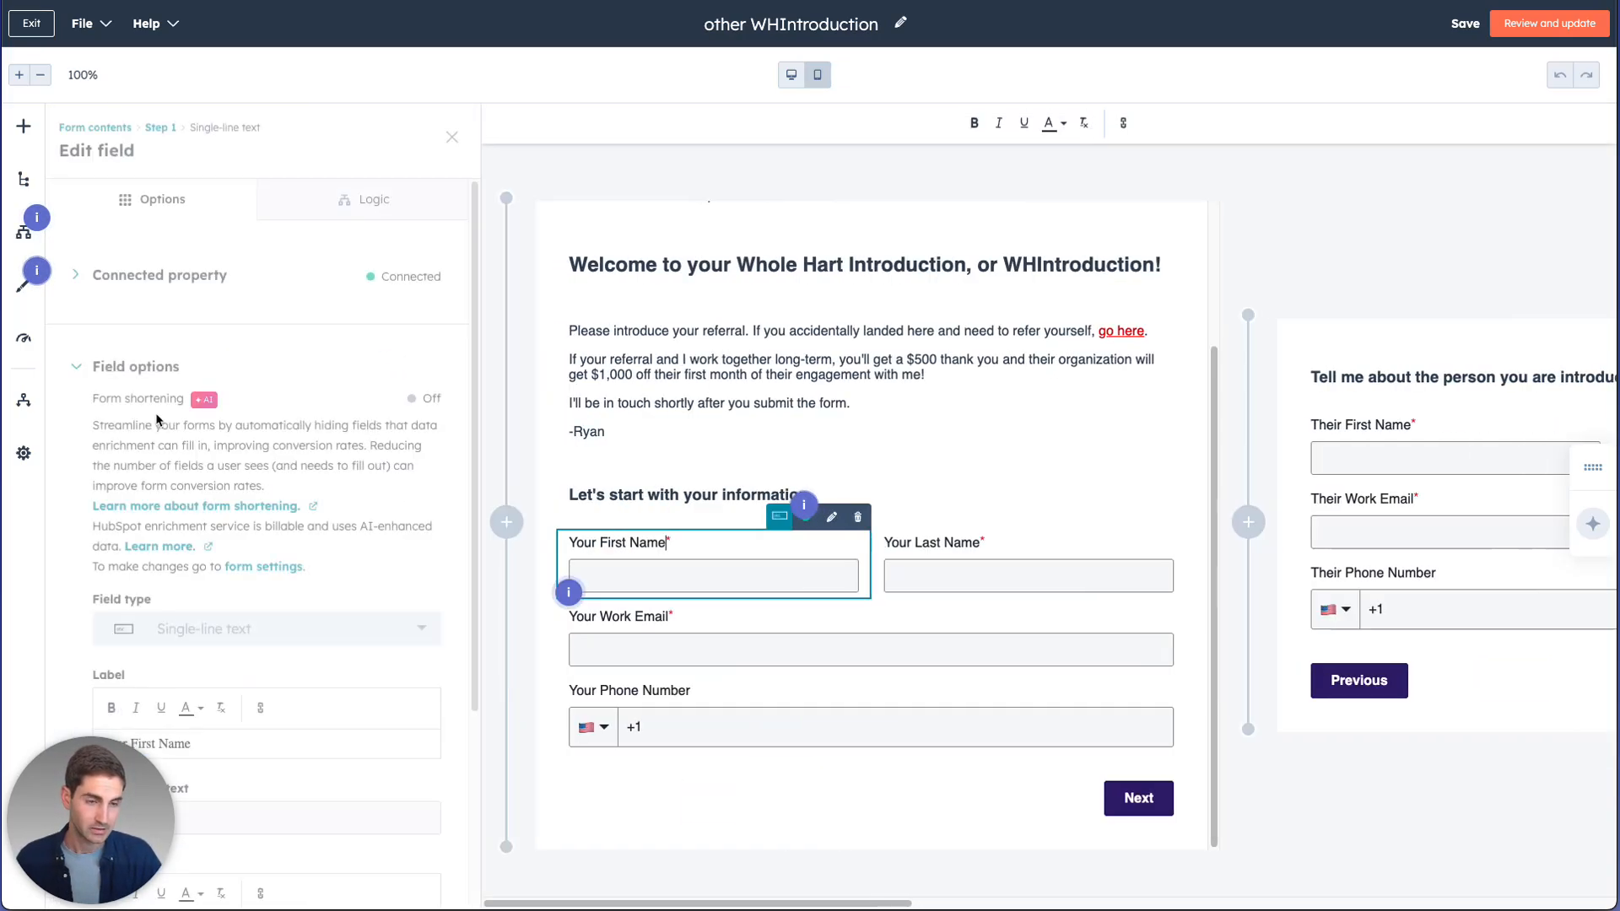
Inspect the connected contact properties of the Your First Name and Your Last Name fields
left_click(140, 281)
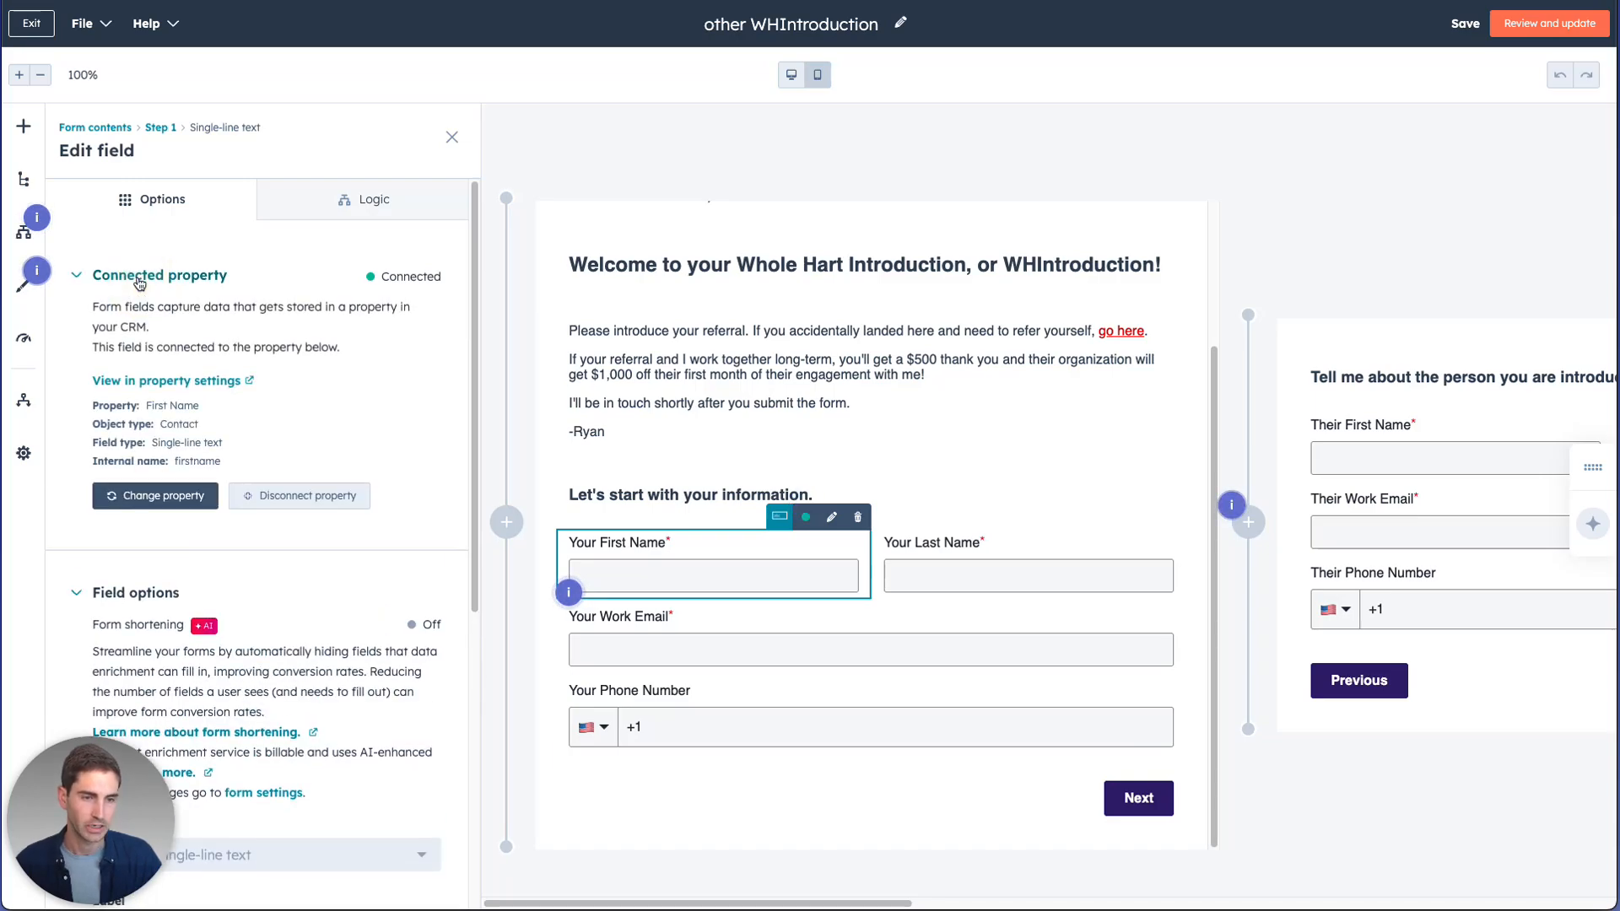
mouse_move(167, 424)
left_mouse_down()
mouse_move(188, 423)
mouse_move(185, 406)
left_mouse_up()
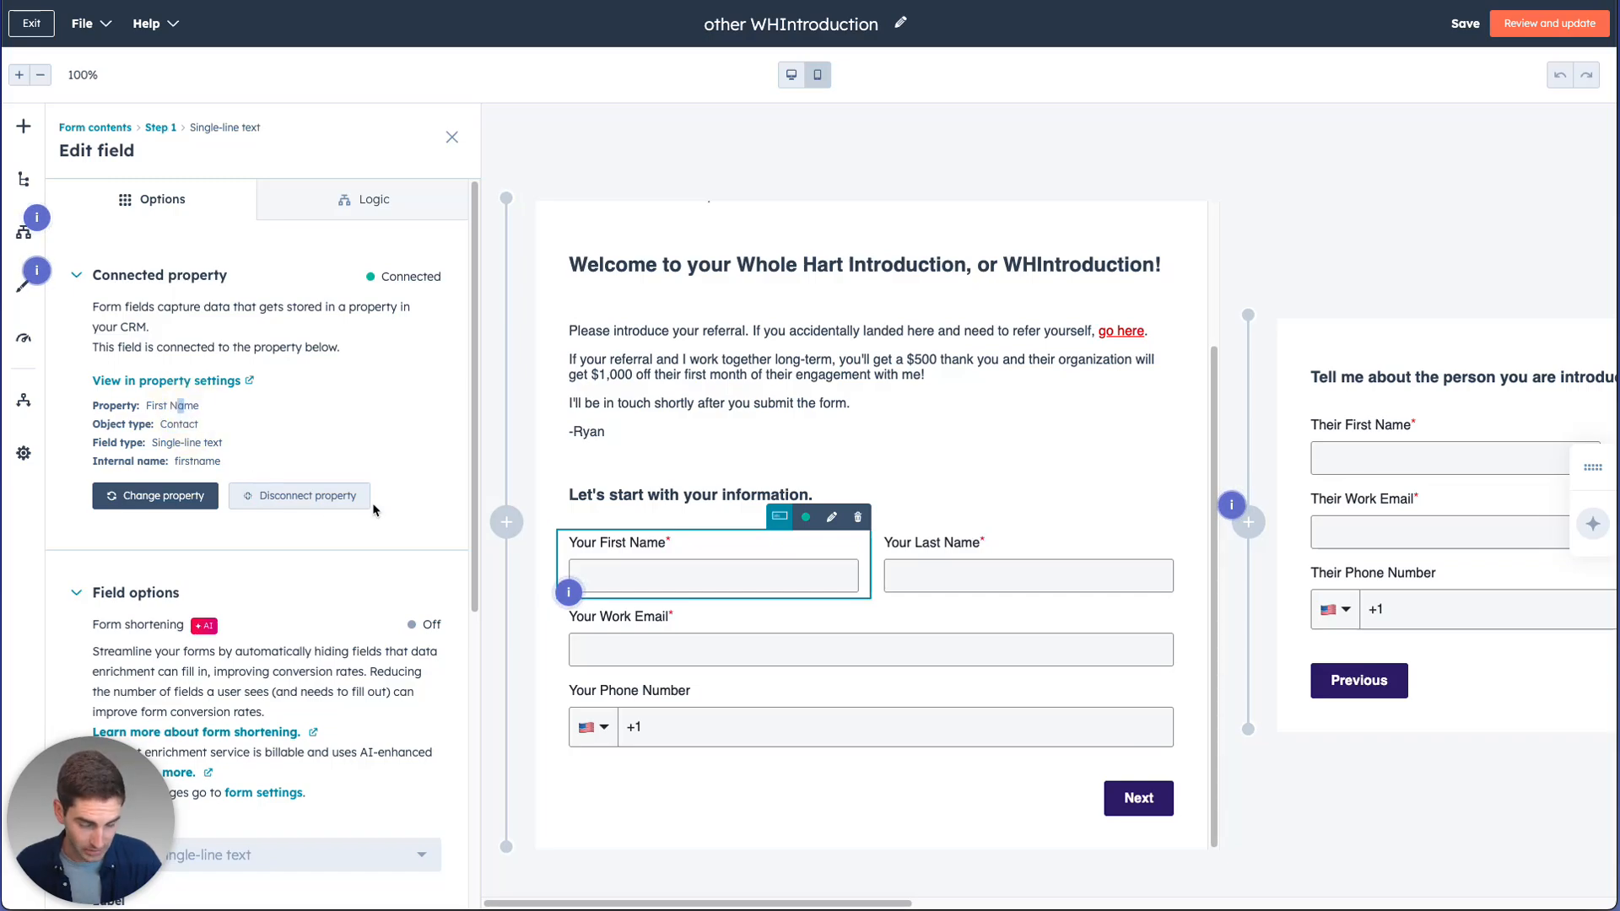
left_click(971, 549)
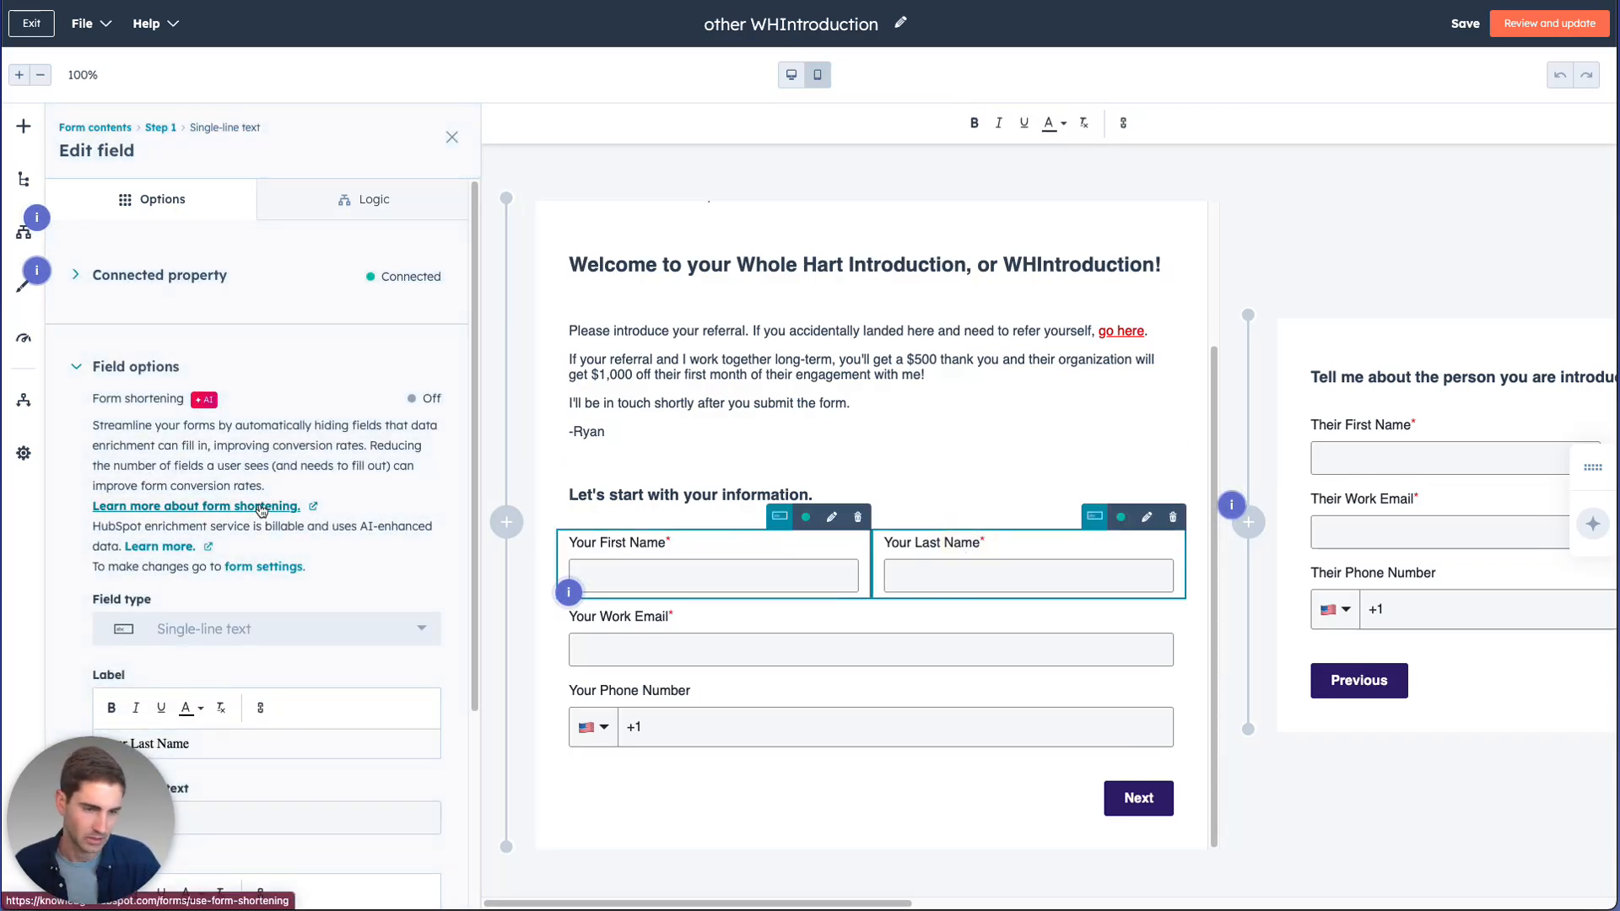
left_click(133, 285)
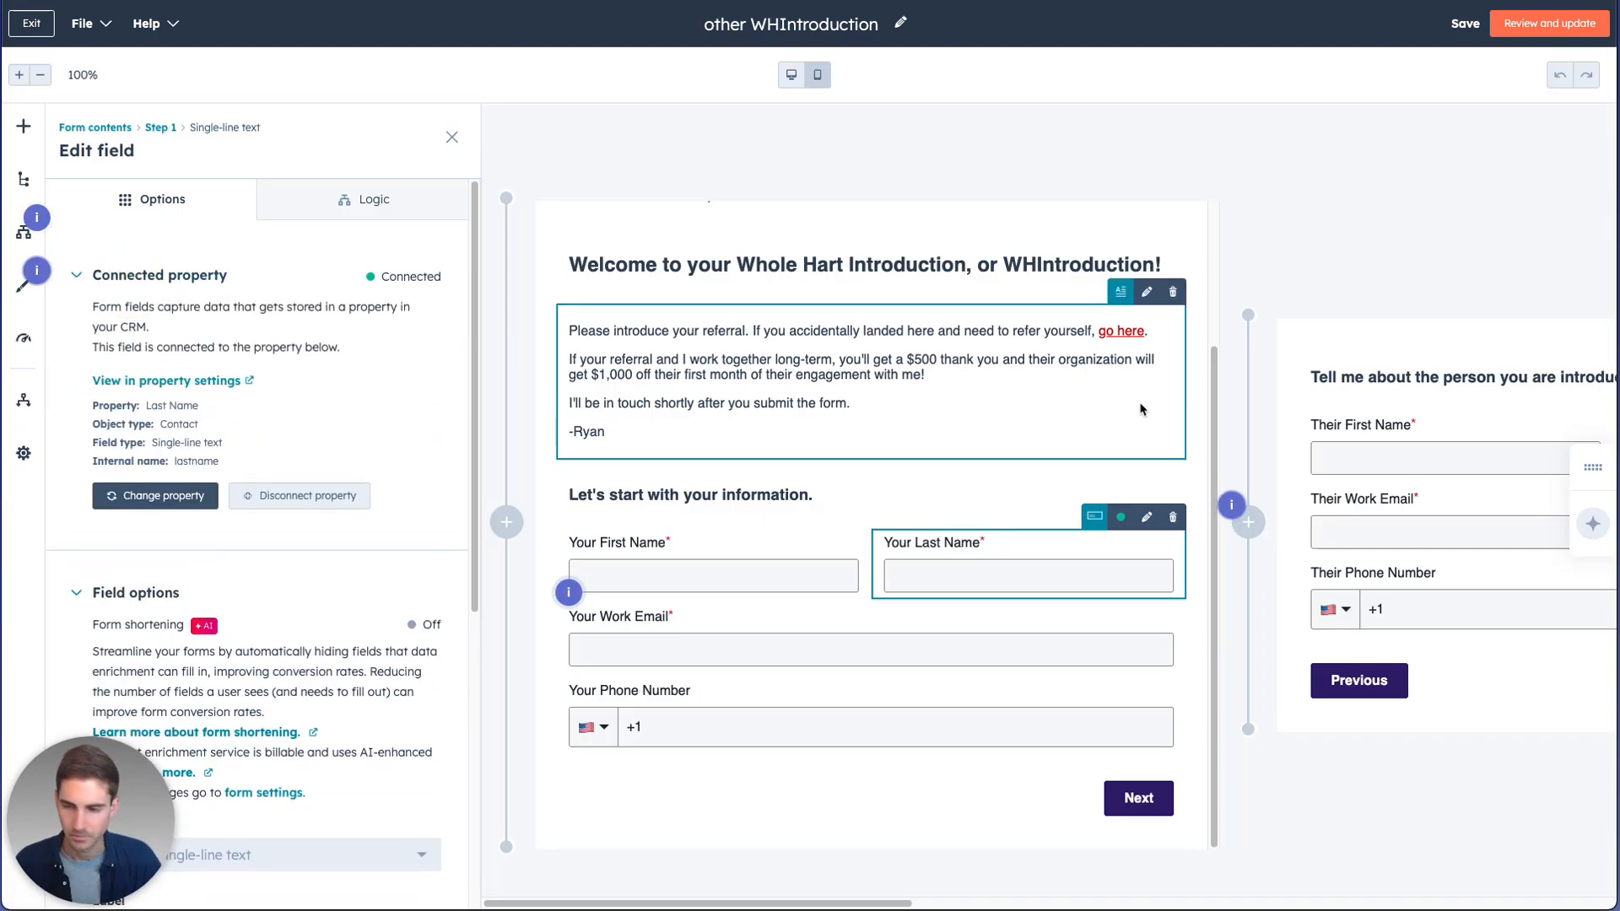
In the form's second step, inspect the connected property of the Their First Name field
scroll(1354, 357, "right", 10)
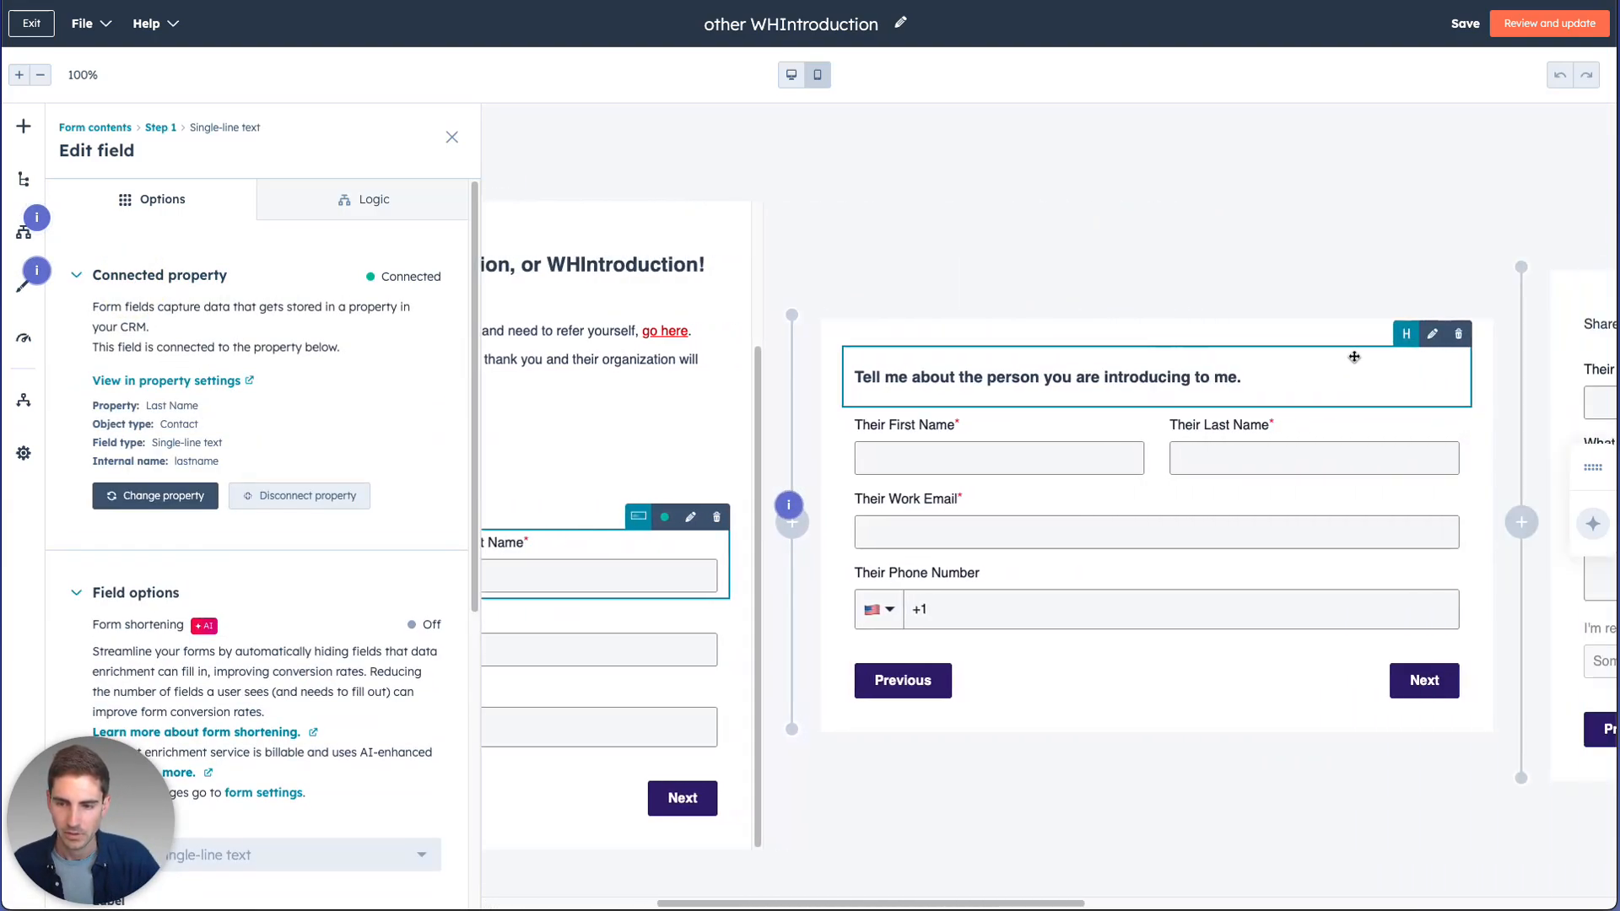
left_click(729, 428)
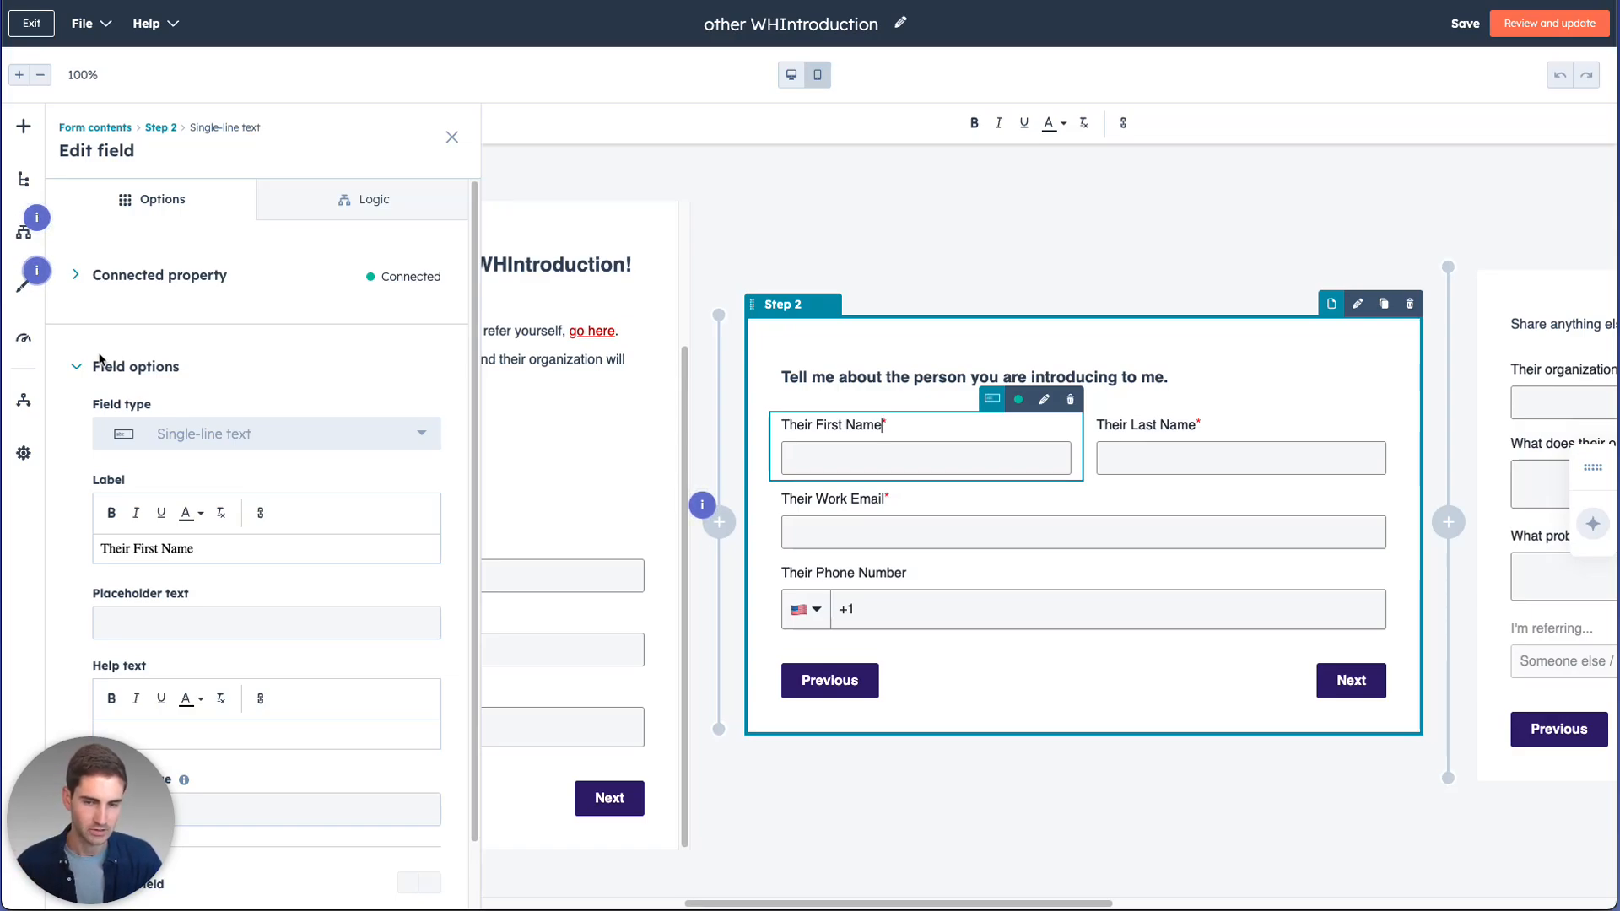
left_click(100, 276)
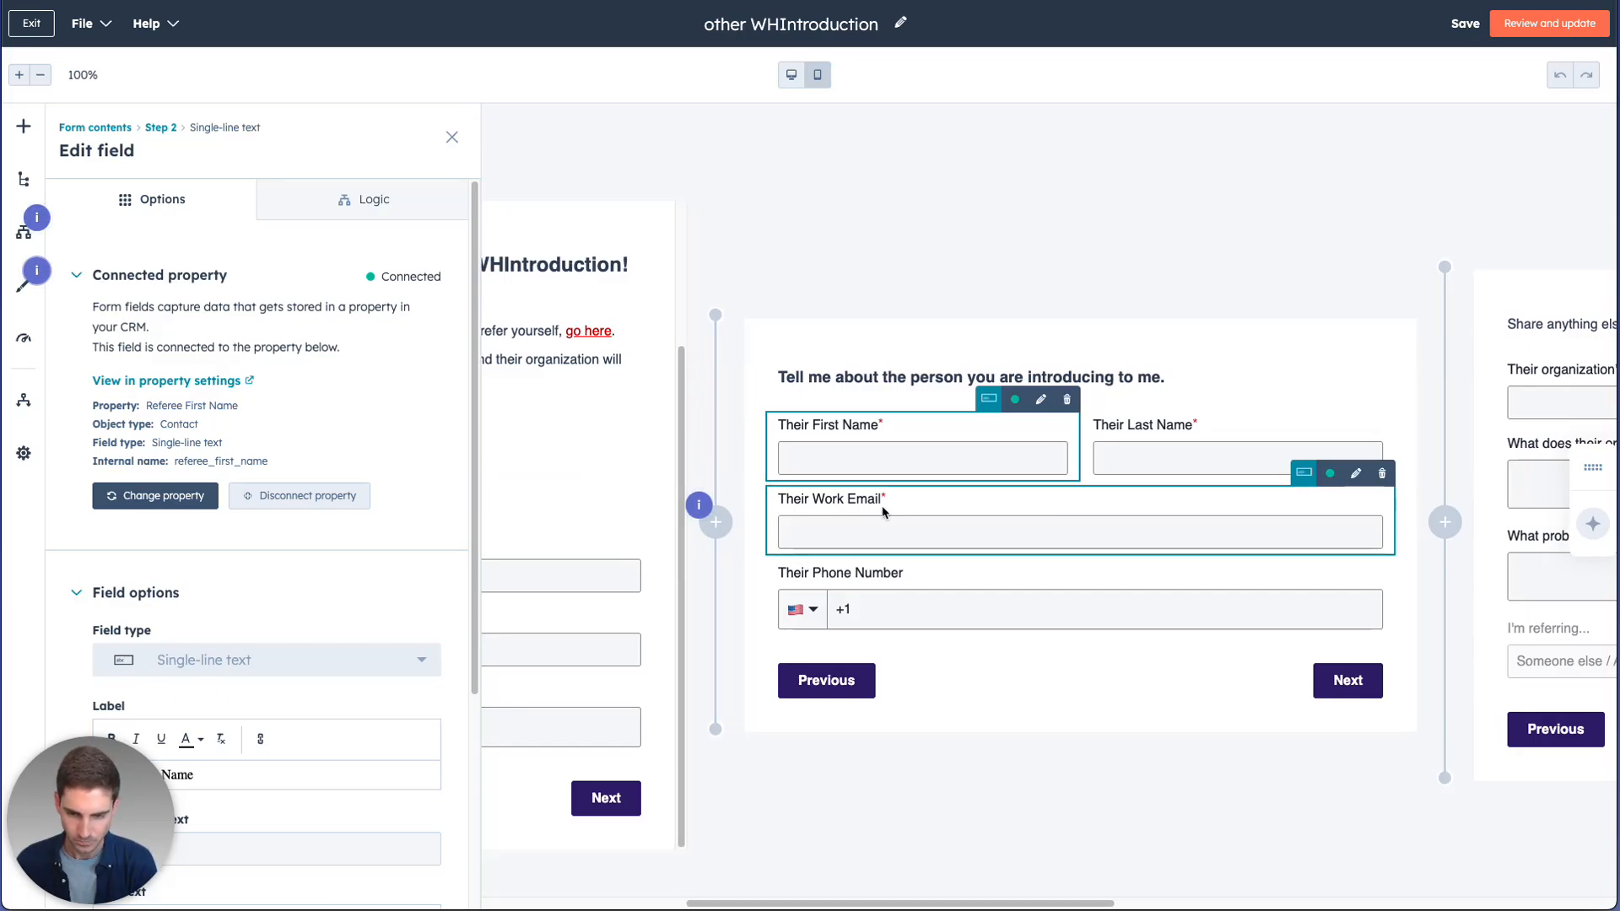
In the form's third step, examine the "I'm referring..." dropdown's connected property, default option and hidden-field setting
scroll(883, 512, "right", 1)
scroll(883, 512, "right", 10)
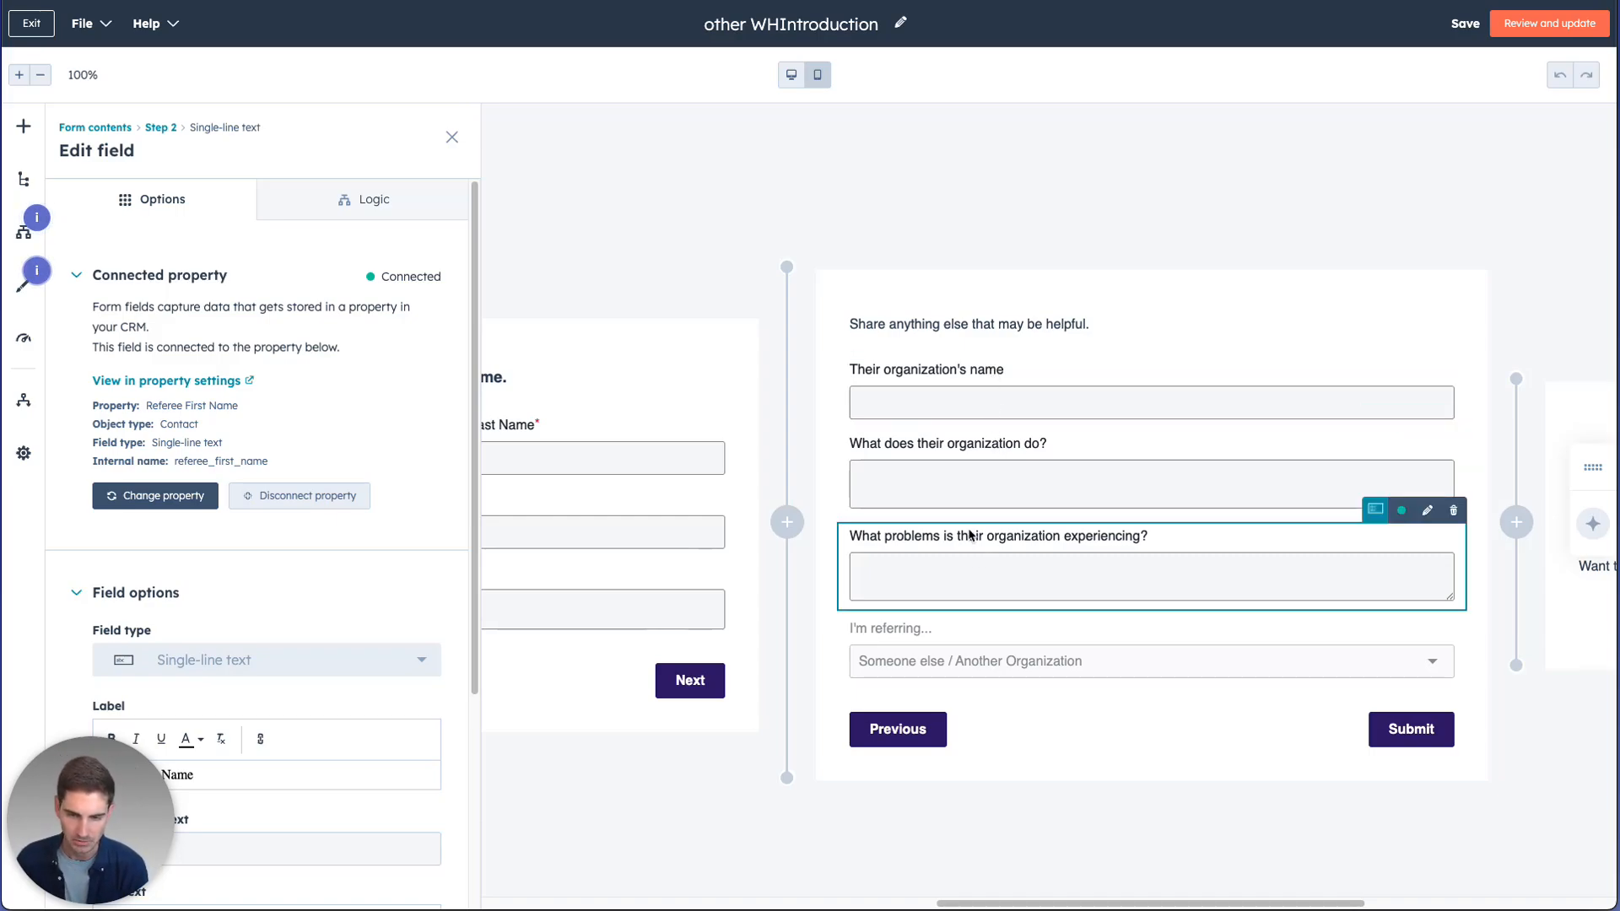
scroll(968, 534, "right", 5)
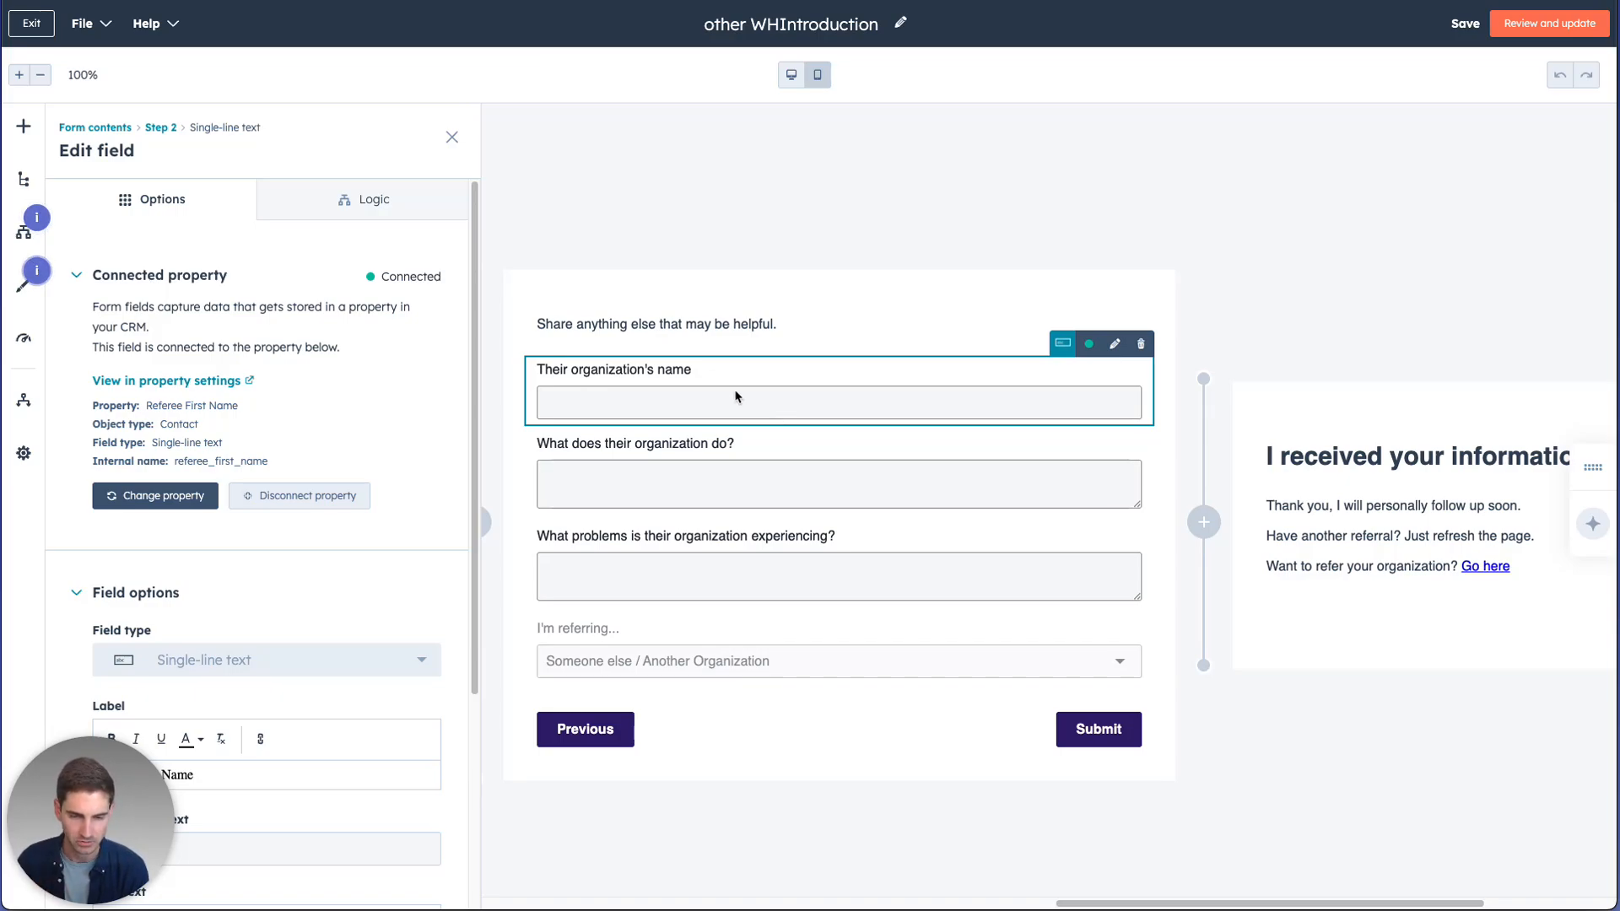
left_click(606, 640)
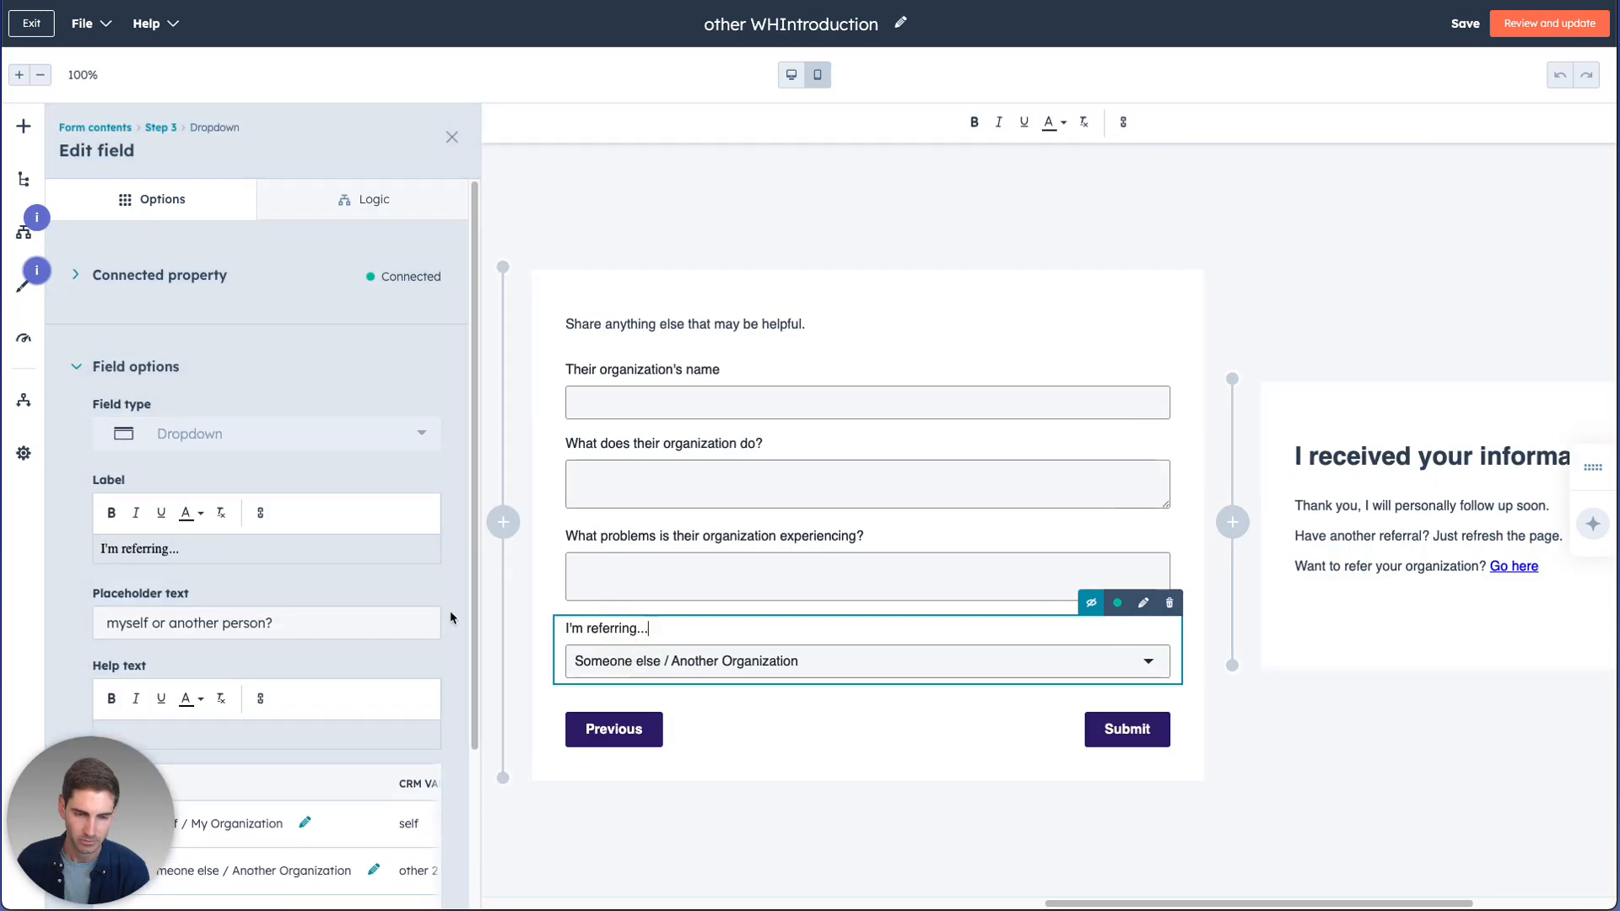
left_click(160, 276)
left_click_drag(148, 409, 228, 414)
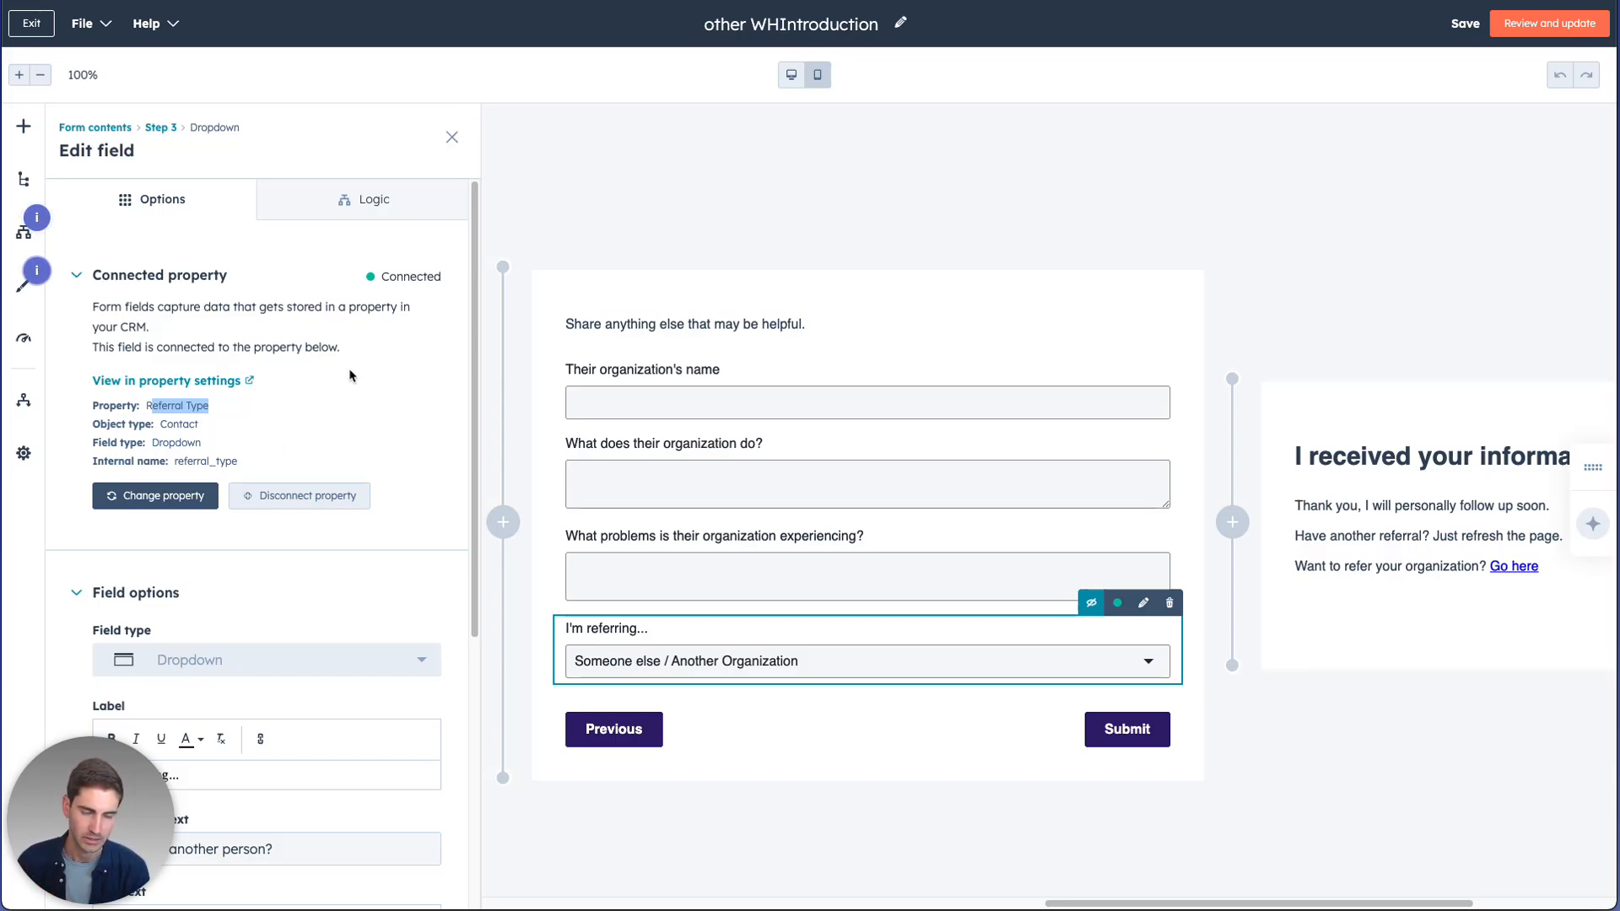
scroll(312, 498, "down", 3)
scroll(294, 498, "down", 1)
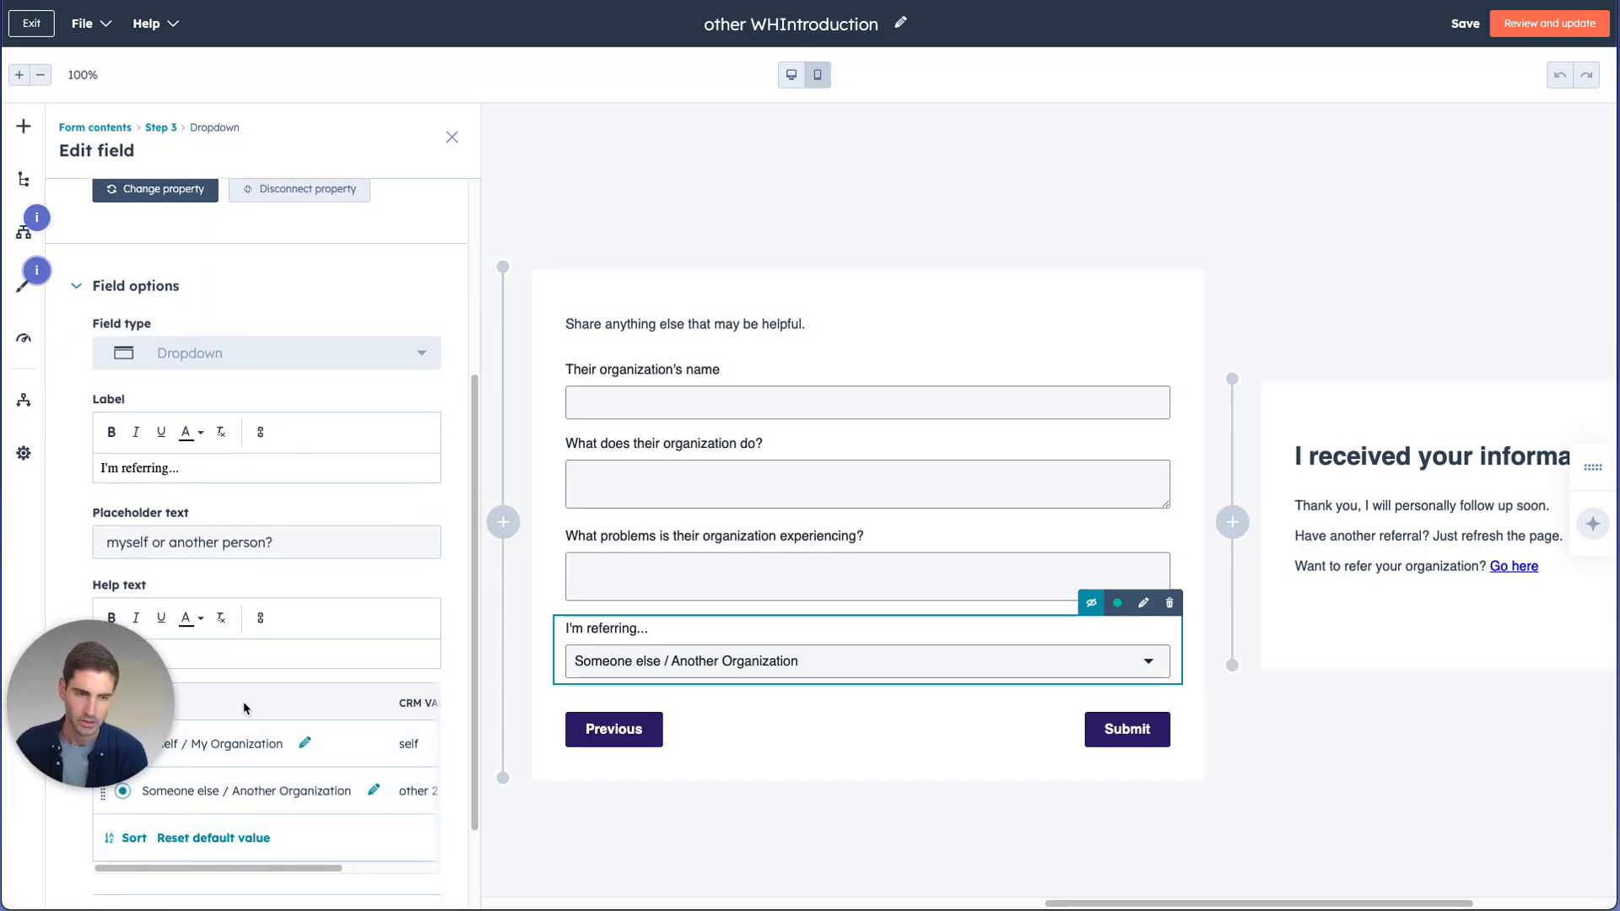
scroll(337, 776, "down", 1)
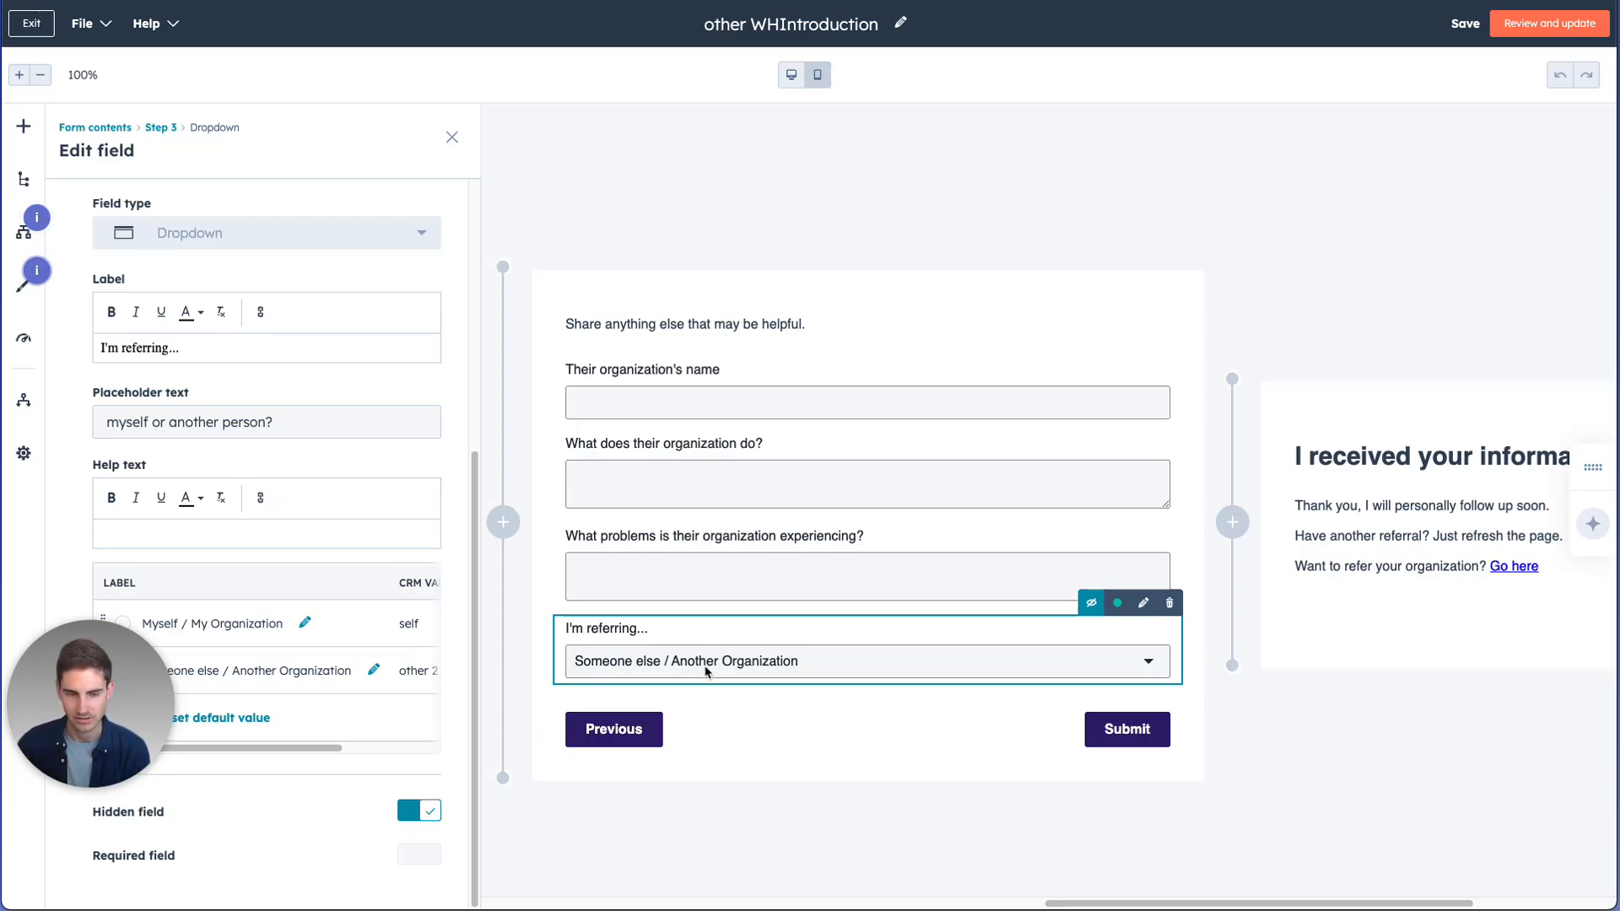
left_click_drag(108, 658, 138, 469)
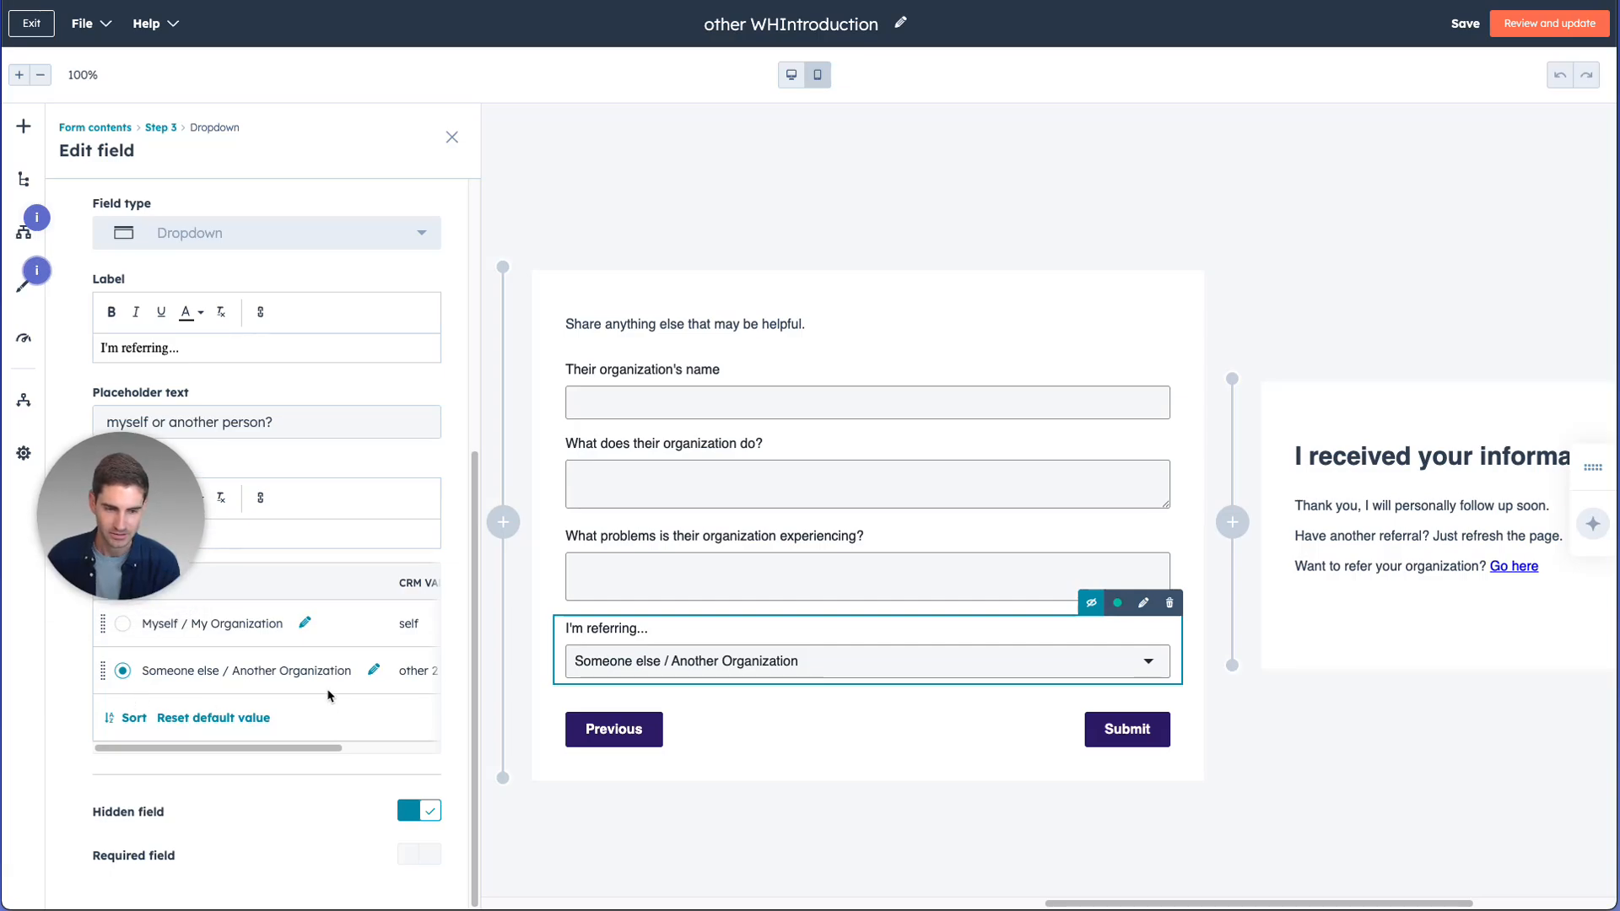
left_click_drag(172, 532, 152, 800)
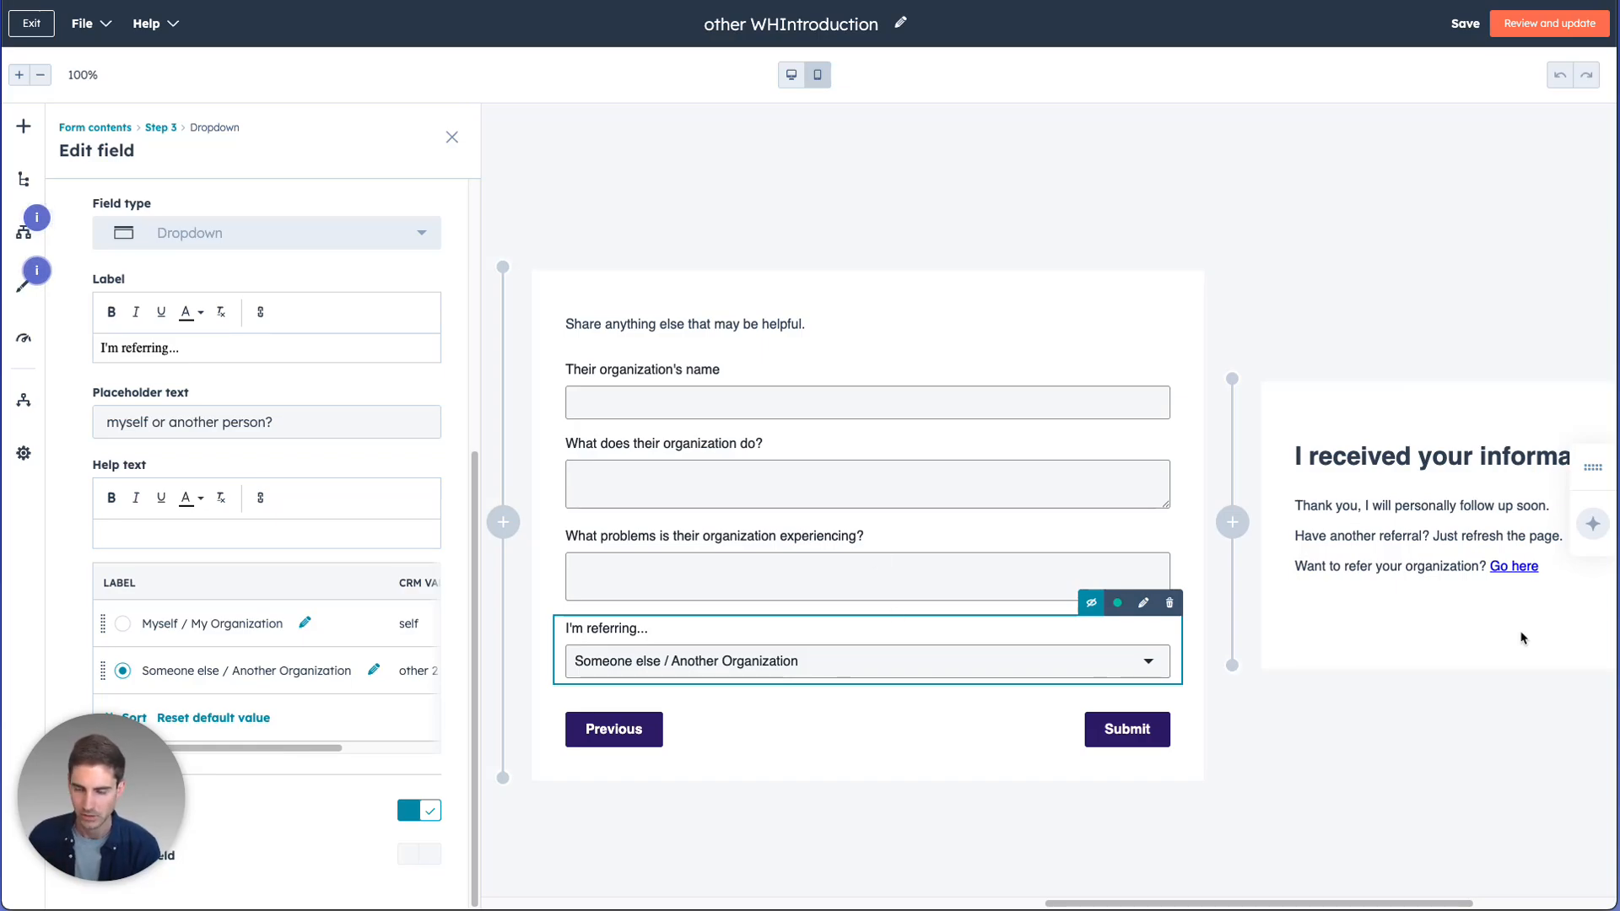
Review the form's closing thank-you message and return to the WHIntroduction Trackers flowchart
scroll(1522, 634, "right", 1)
scroll(1485, 620, "right", 5)
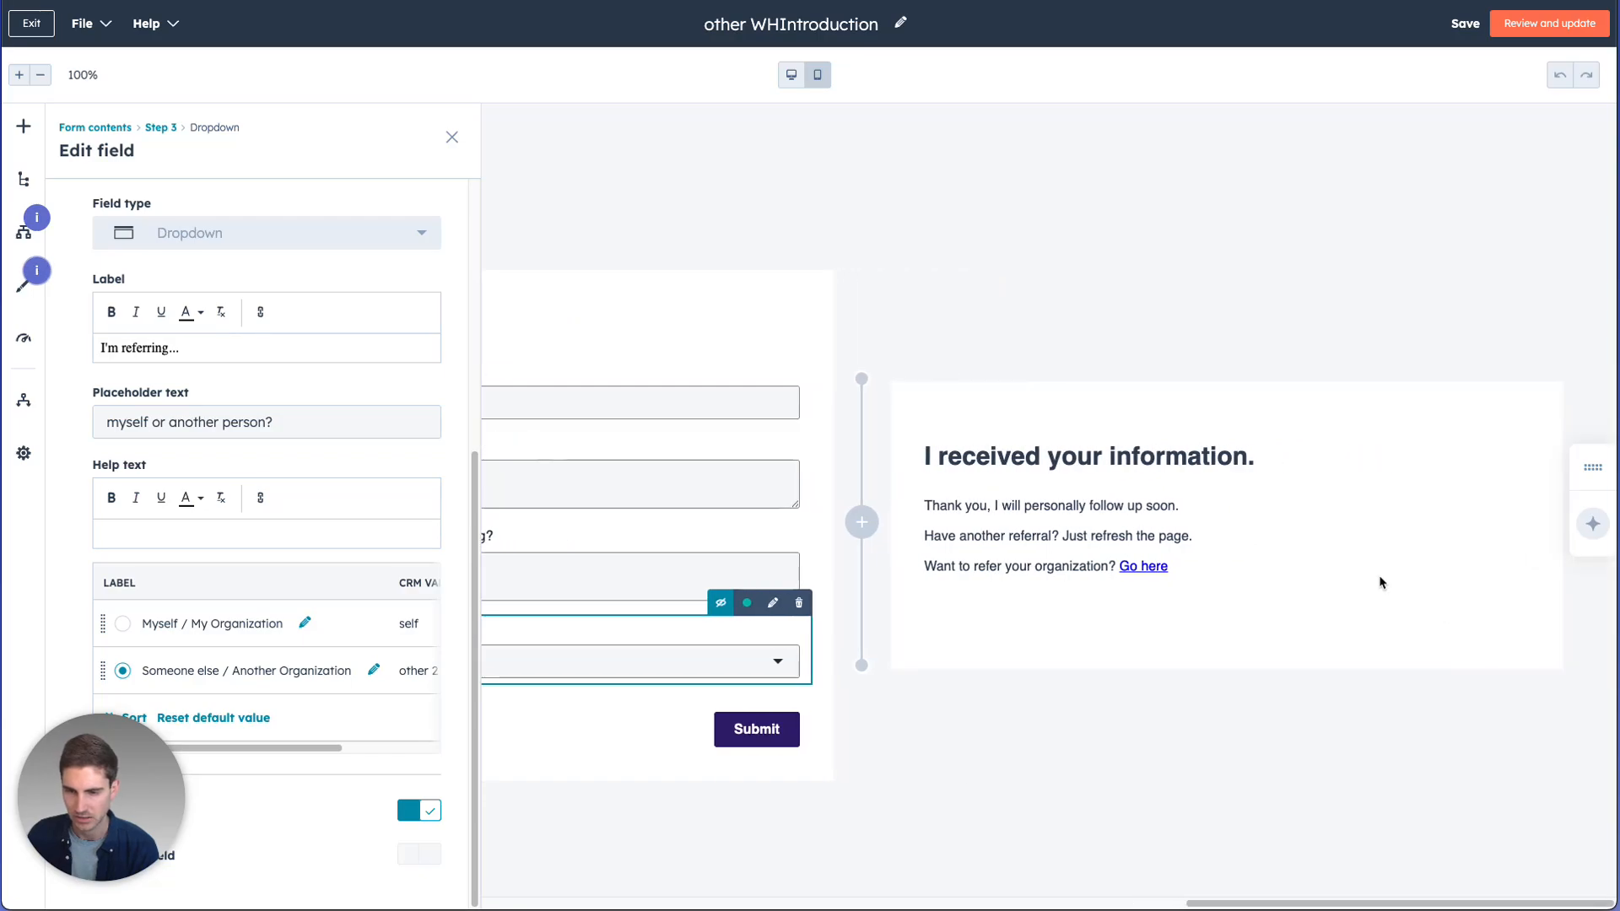
left_click(958, 561)
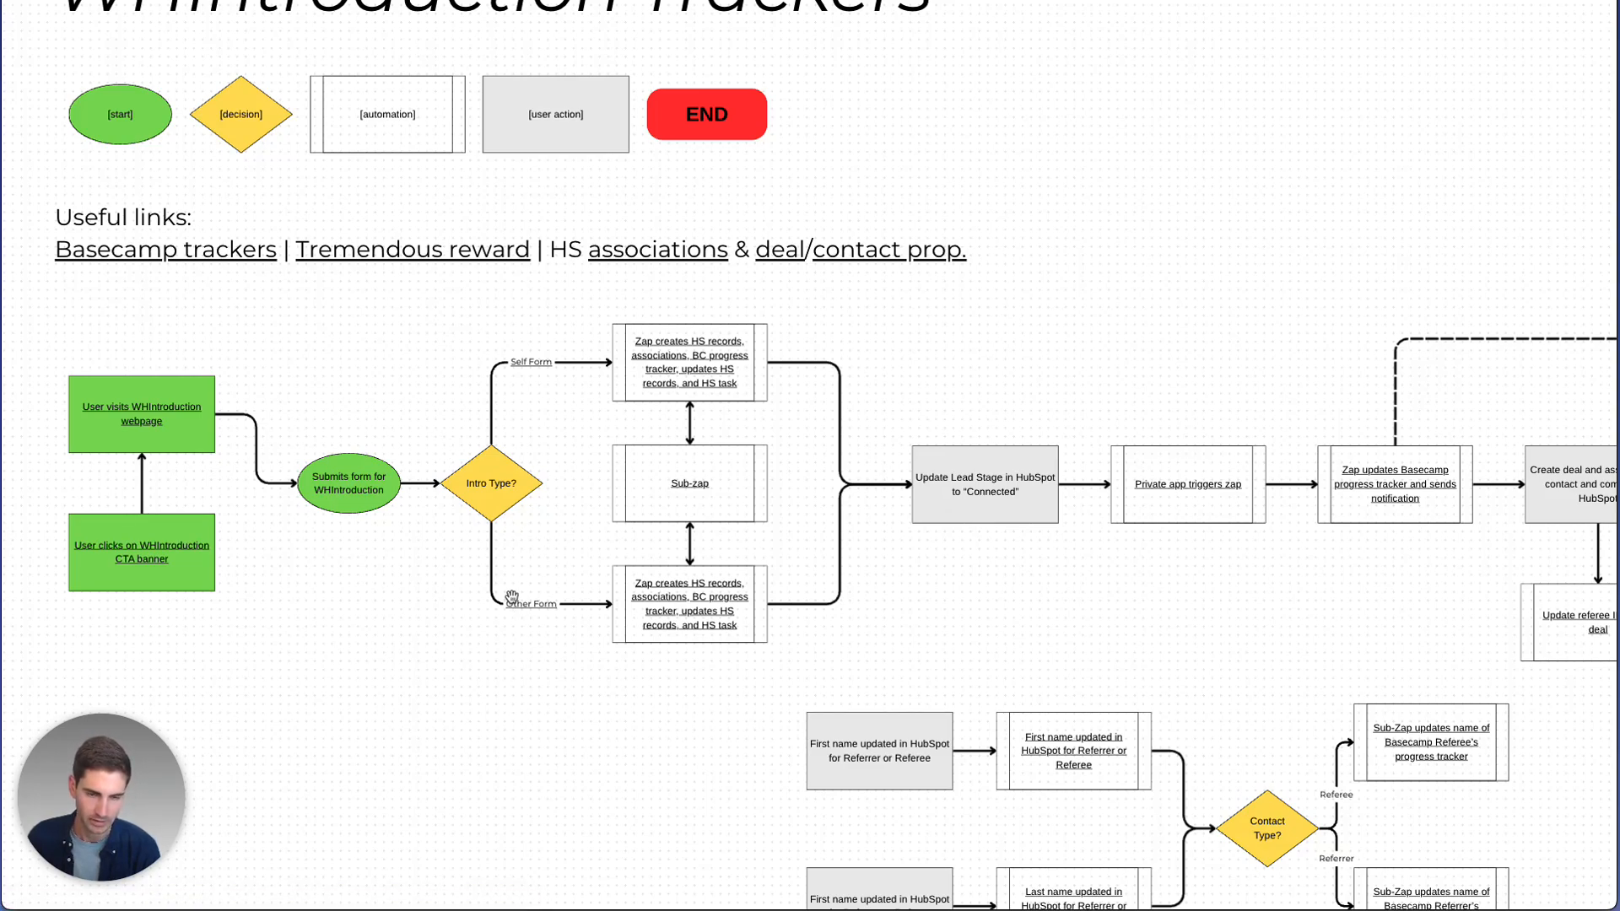
Follow the flowchart's Self Form link, review the self WHIntroduction form's fields, and return to the flowchart
left_click(531, 371)
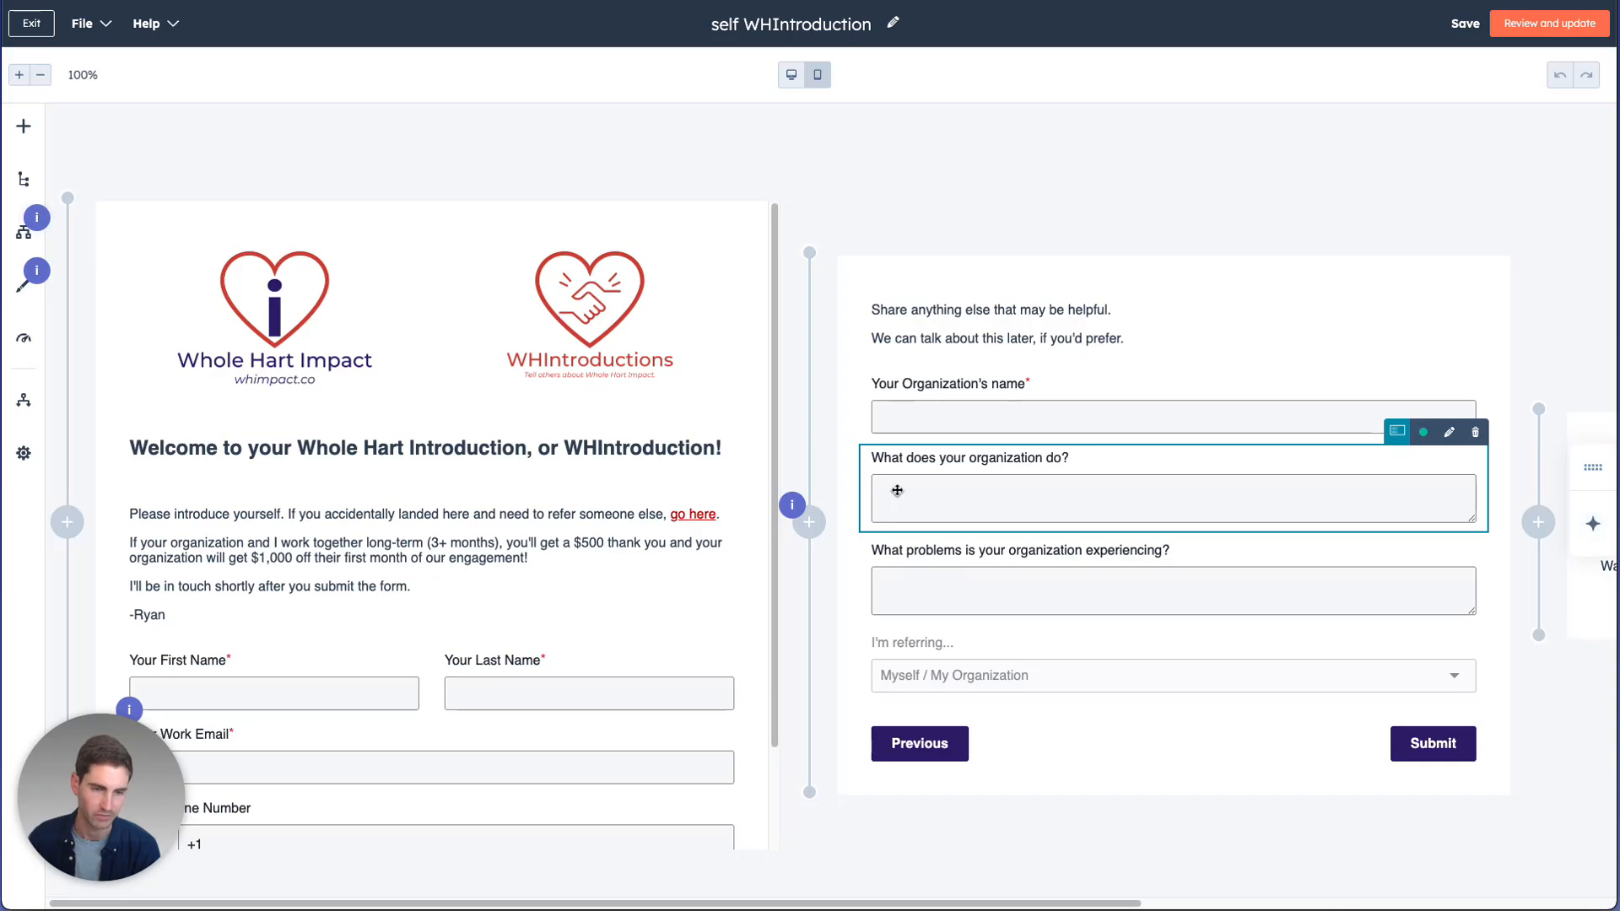
scroll(700, 451, "down", 1)
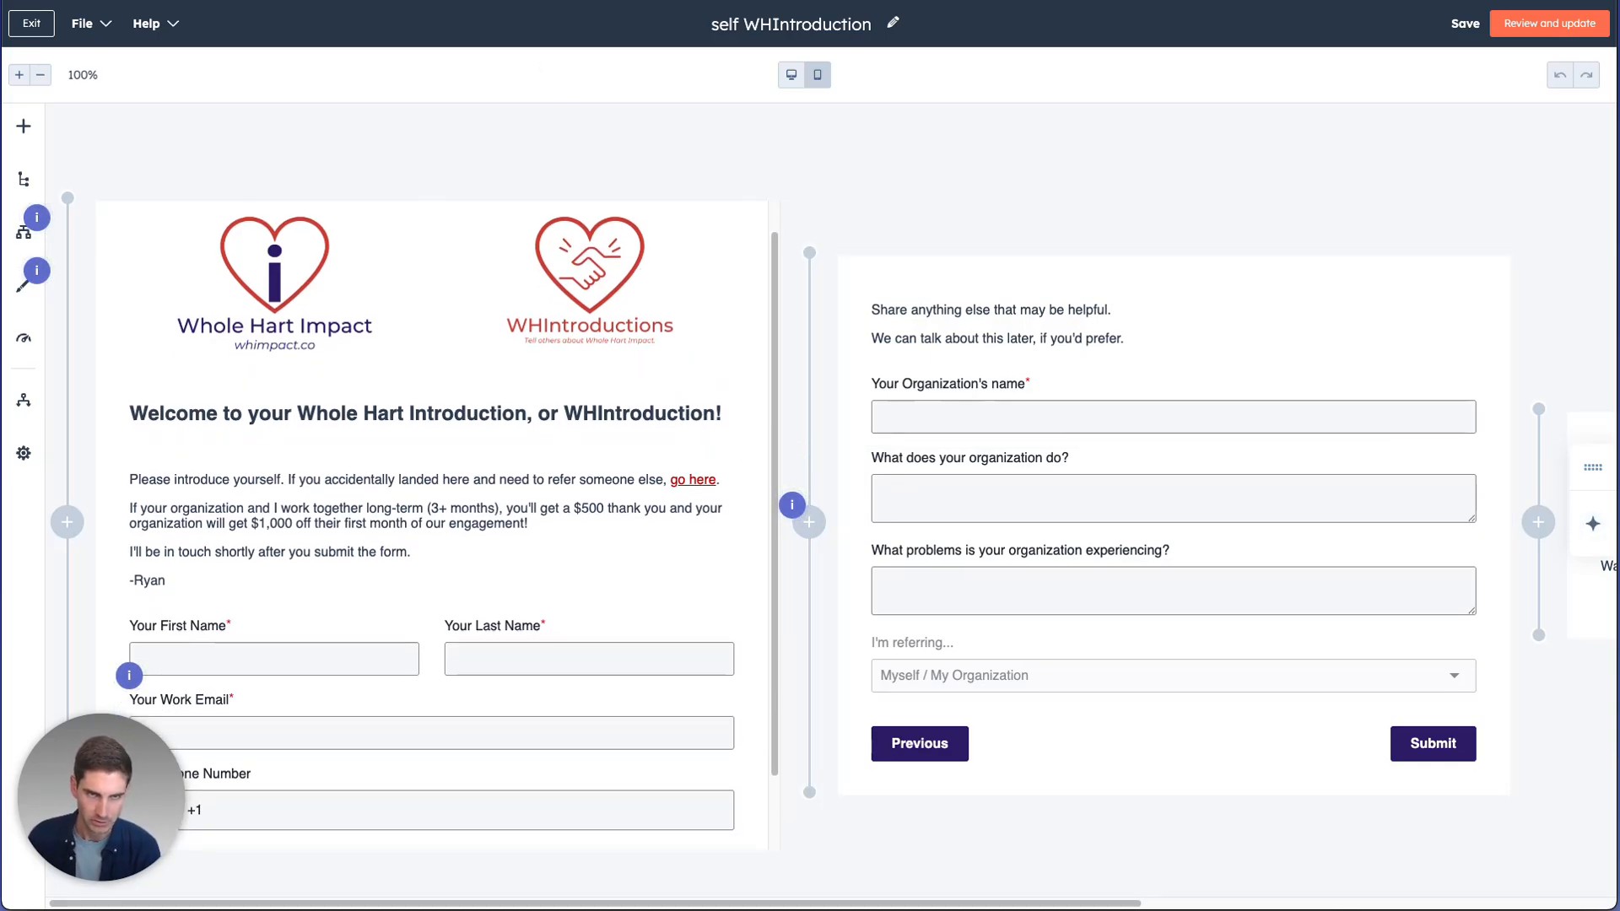
left_click(338, 1)
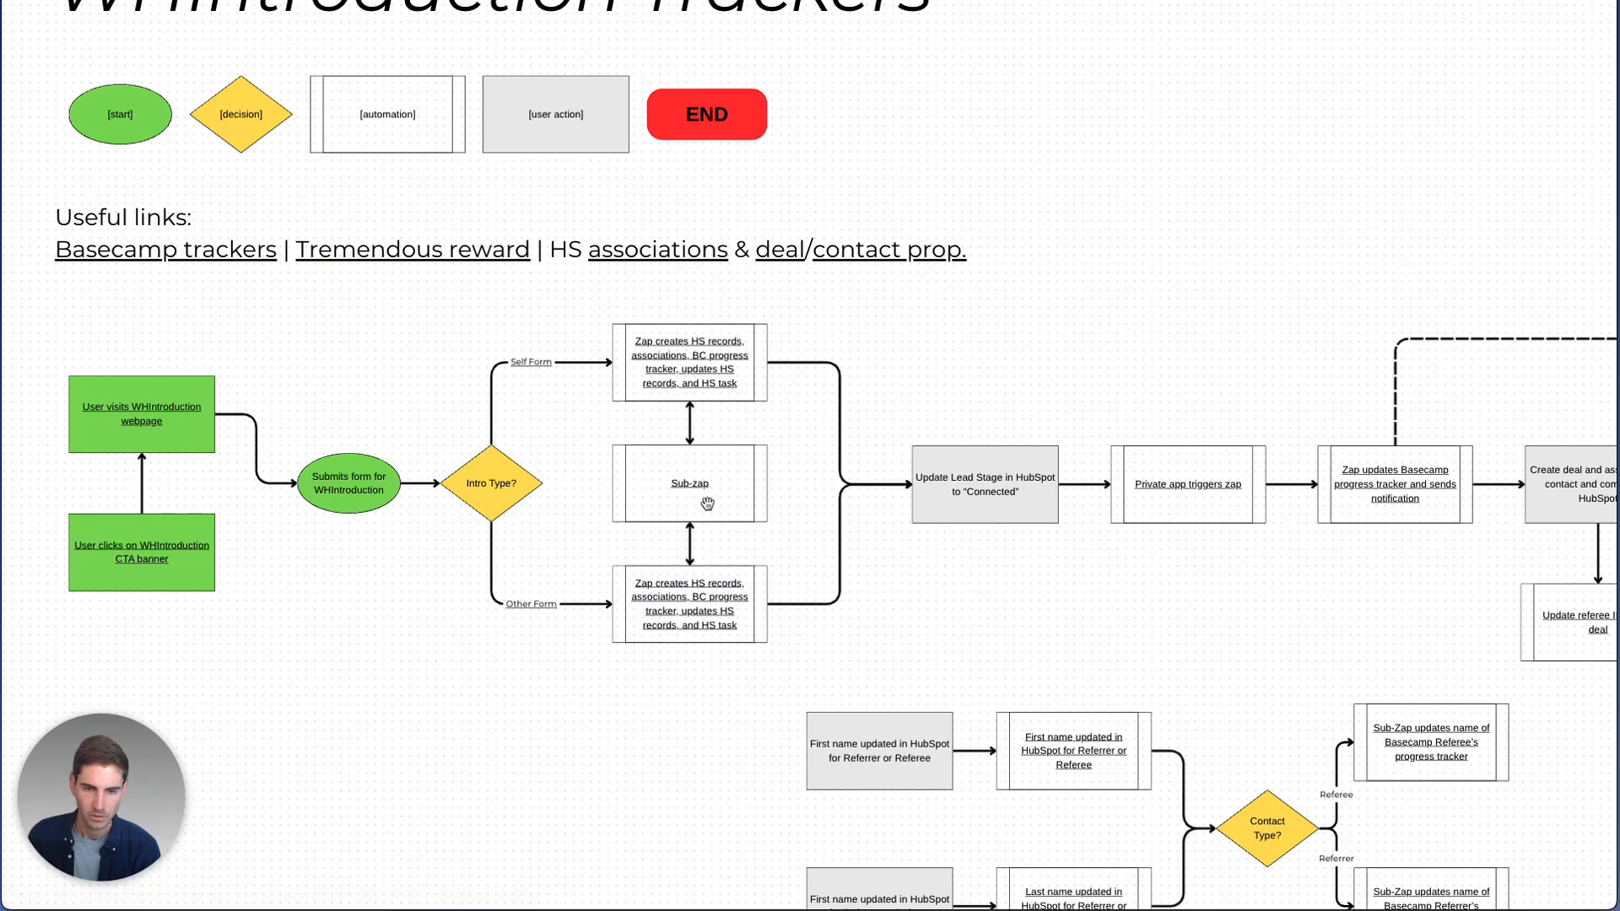
Open the Other Form zap from the flowchart and inspect which form its New Other-Referral Form Submission trigger uses
left_click_drag(656, 657, 484, 636)
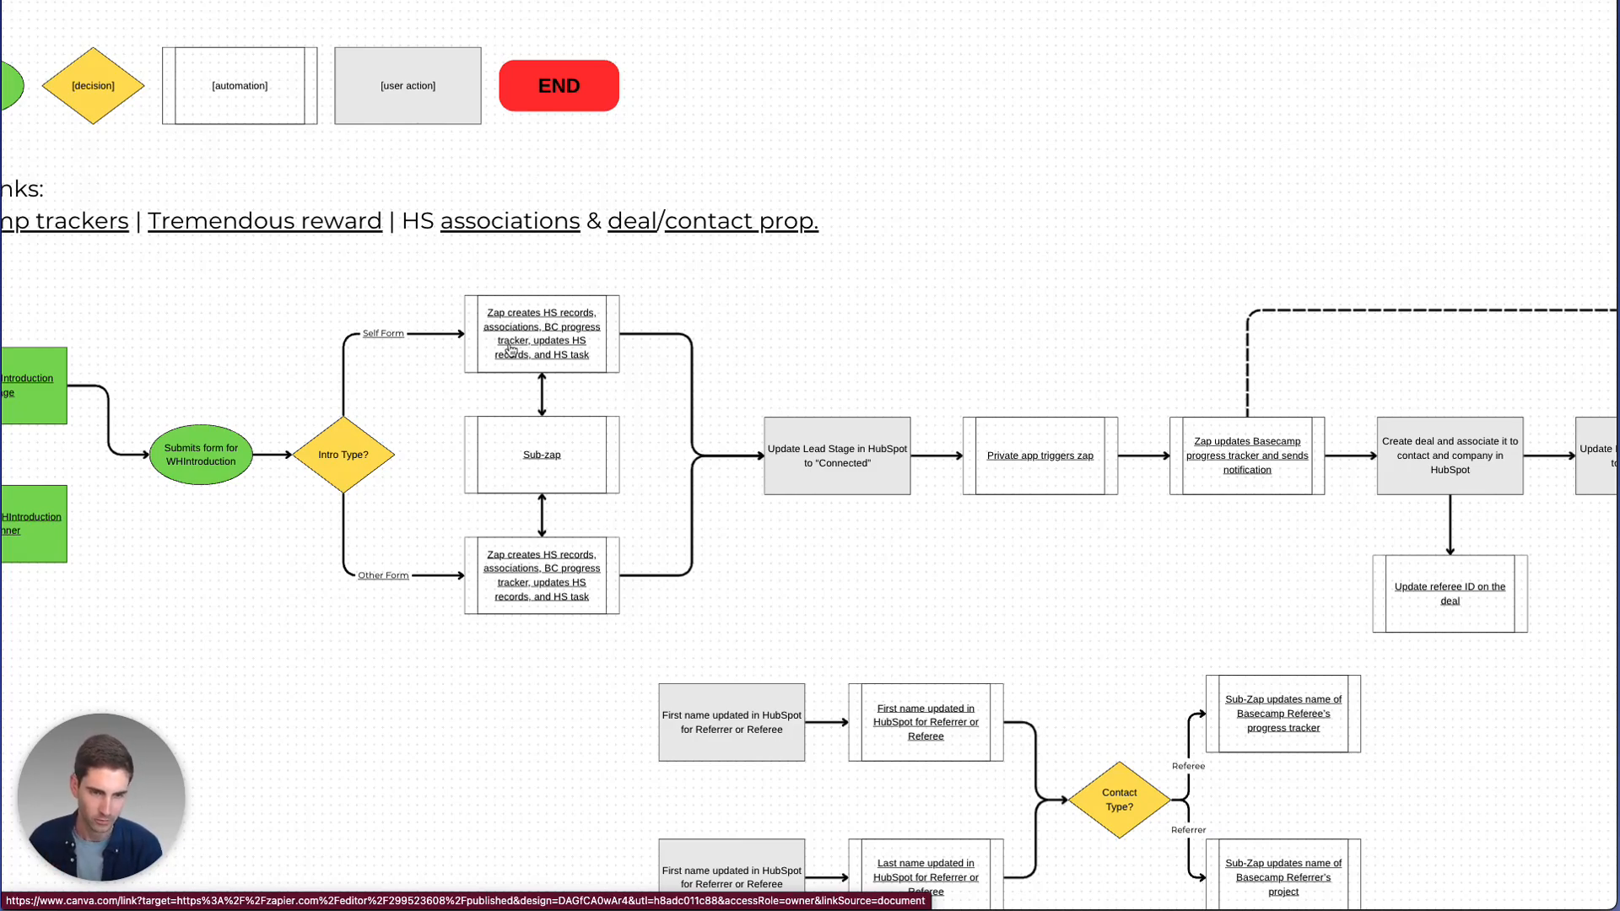
left_click(530, 576)
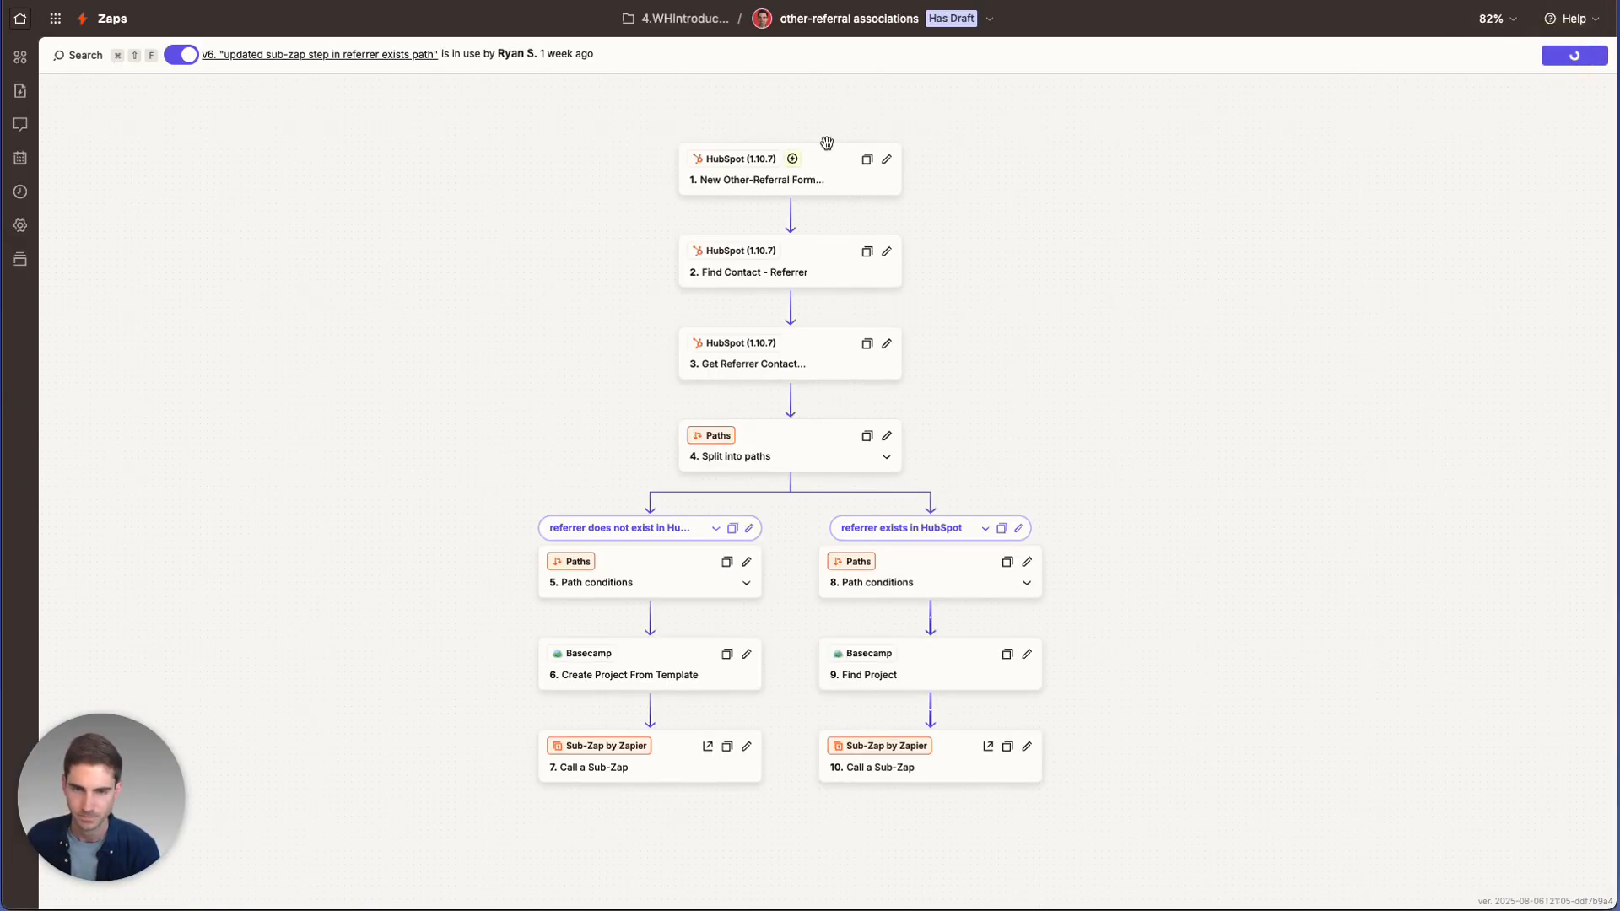
left_click(792, 172)
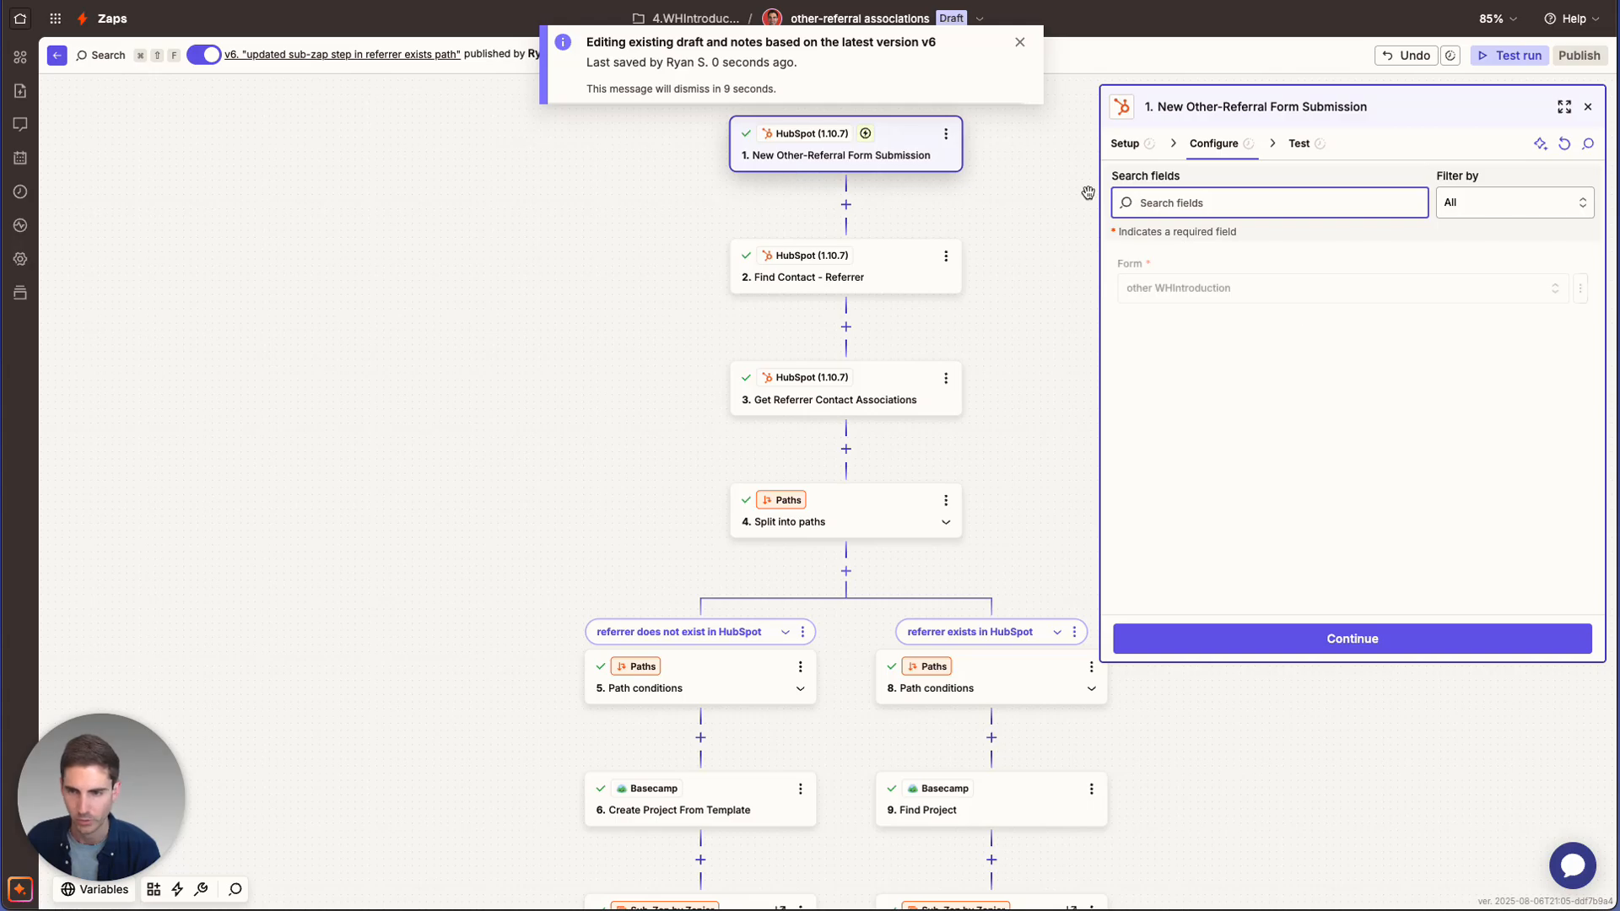
left_click(1236, 138)
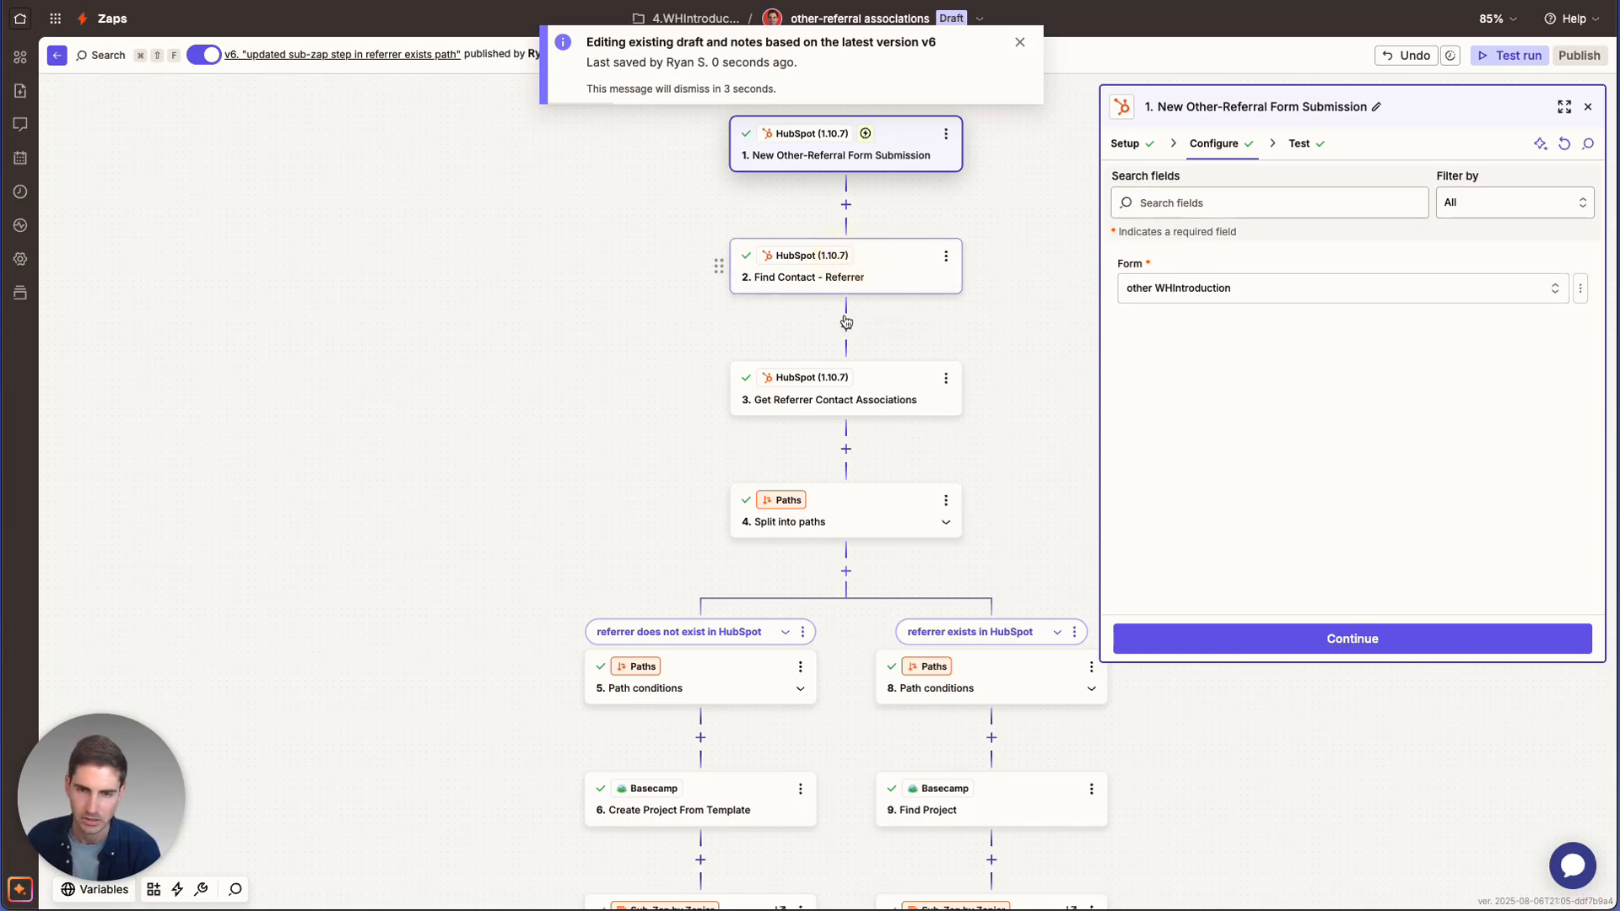
Review the Find Contact - Referrer step's search property, additional properties to retrieve and no-results handling
left_click(861, 291)
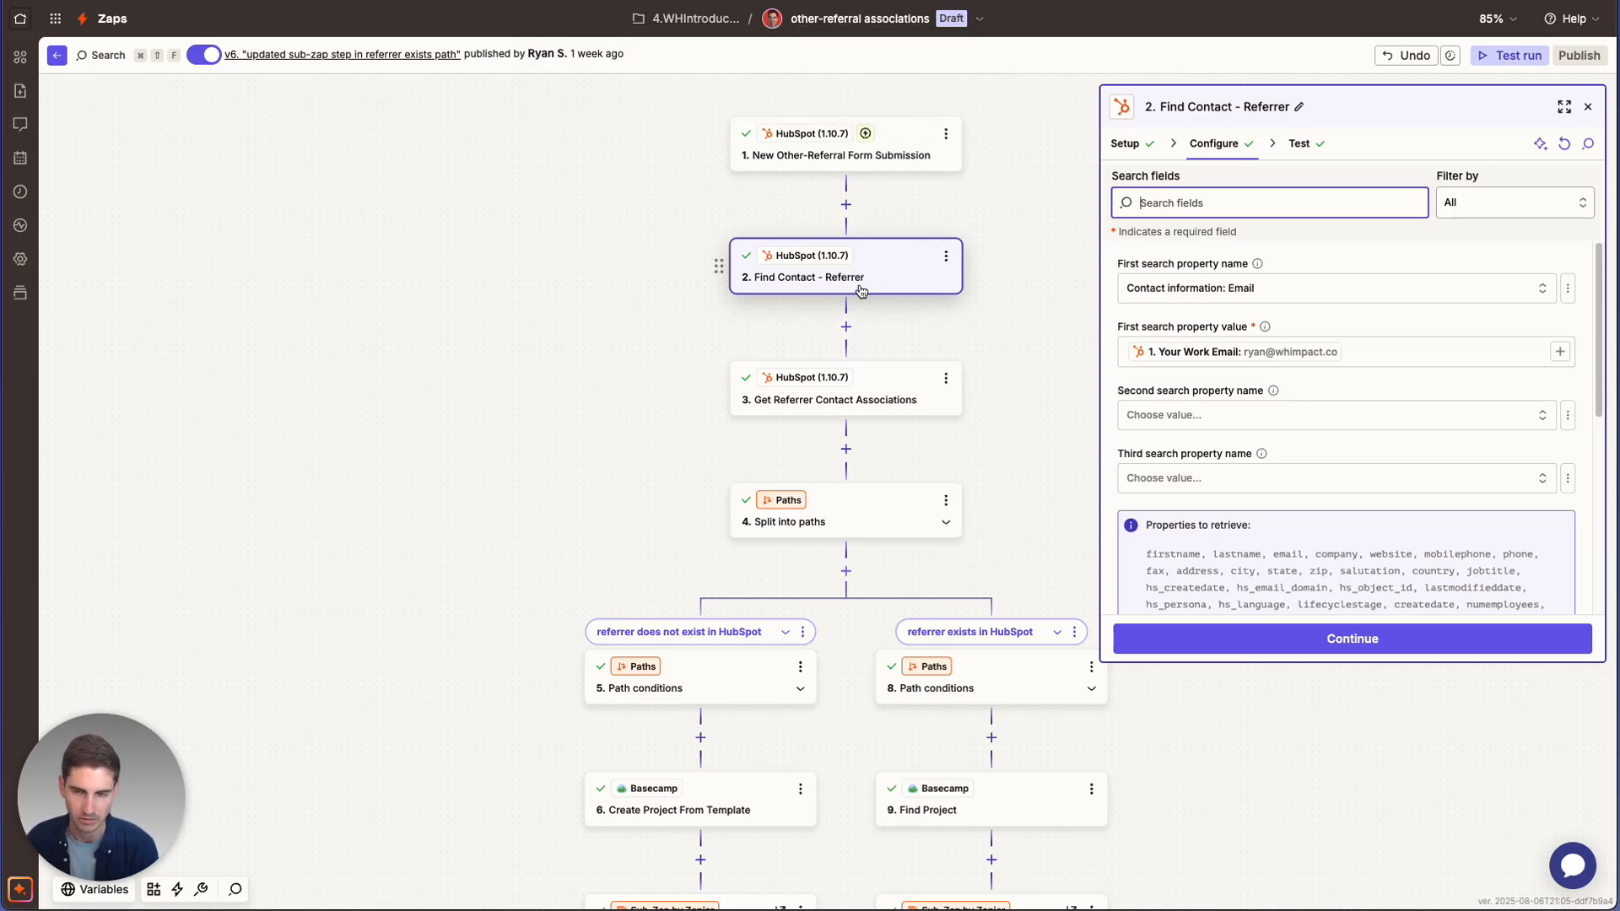
scroll(1164, 359, "down", 3)
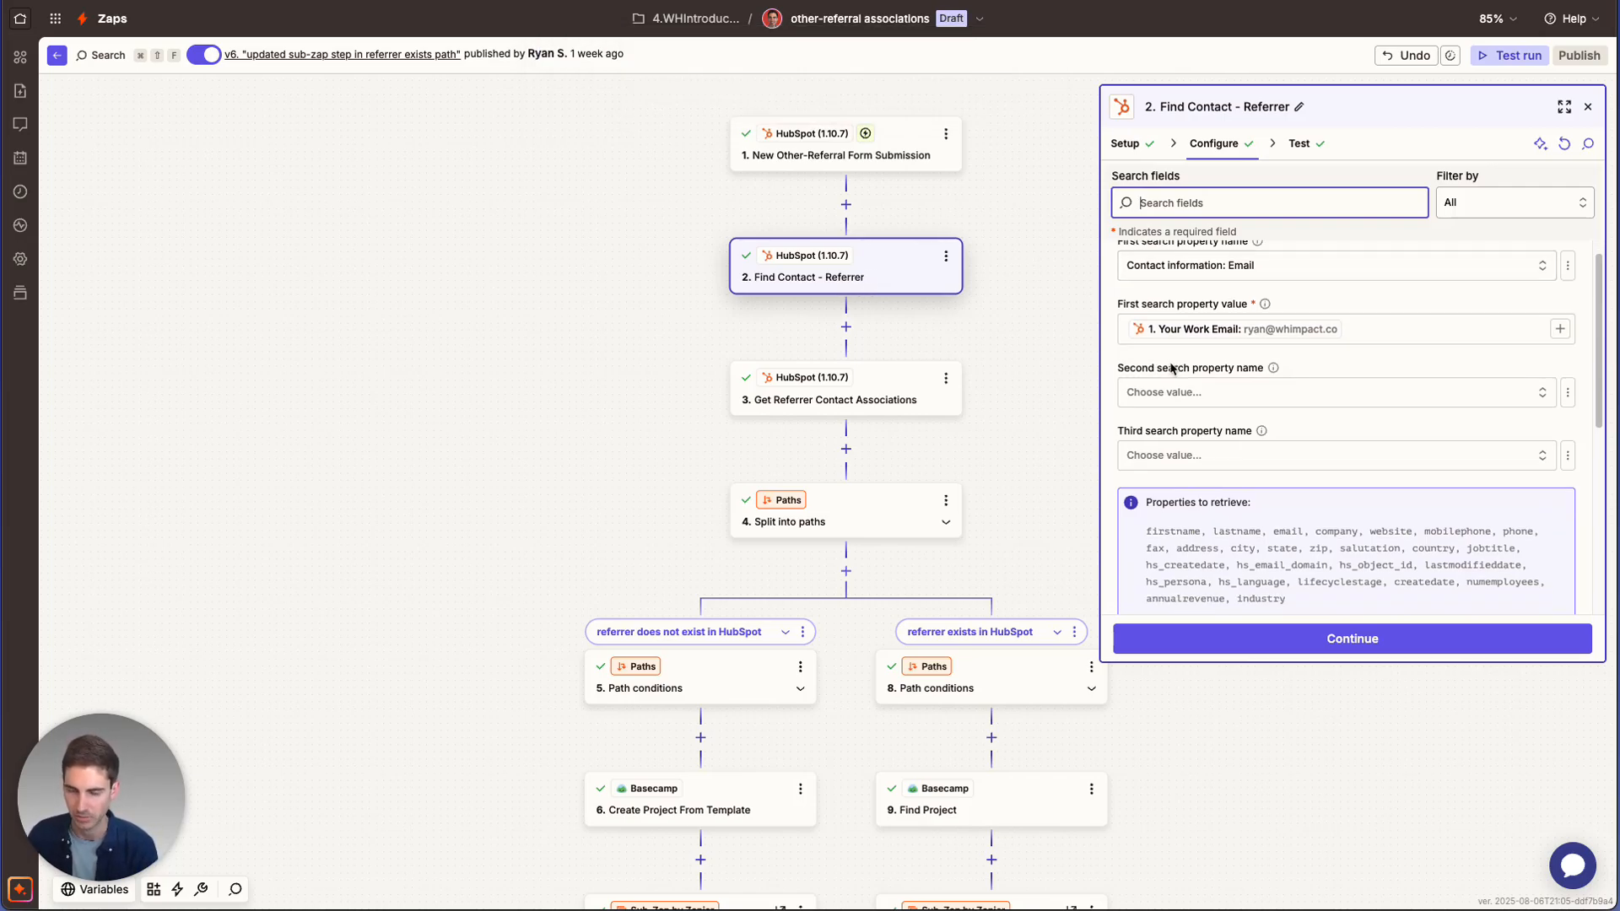
scroll(1173, 364, "down", 2)
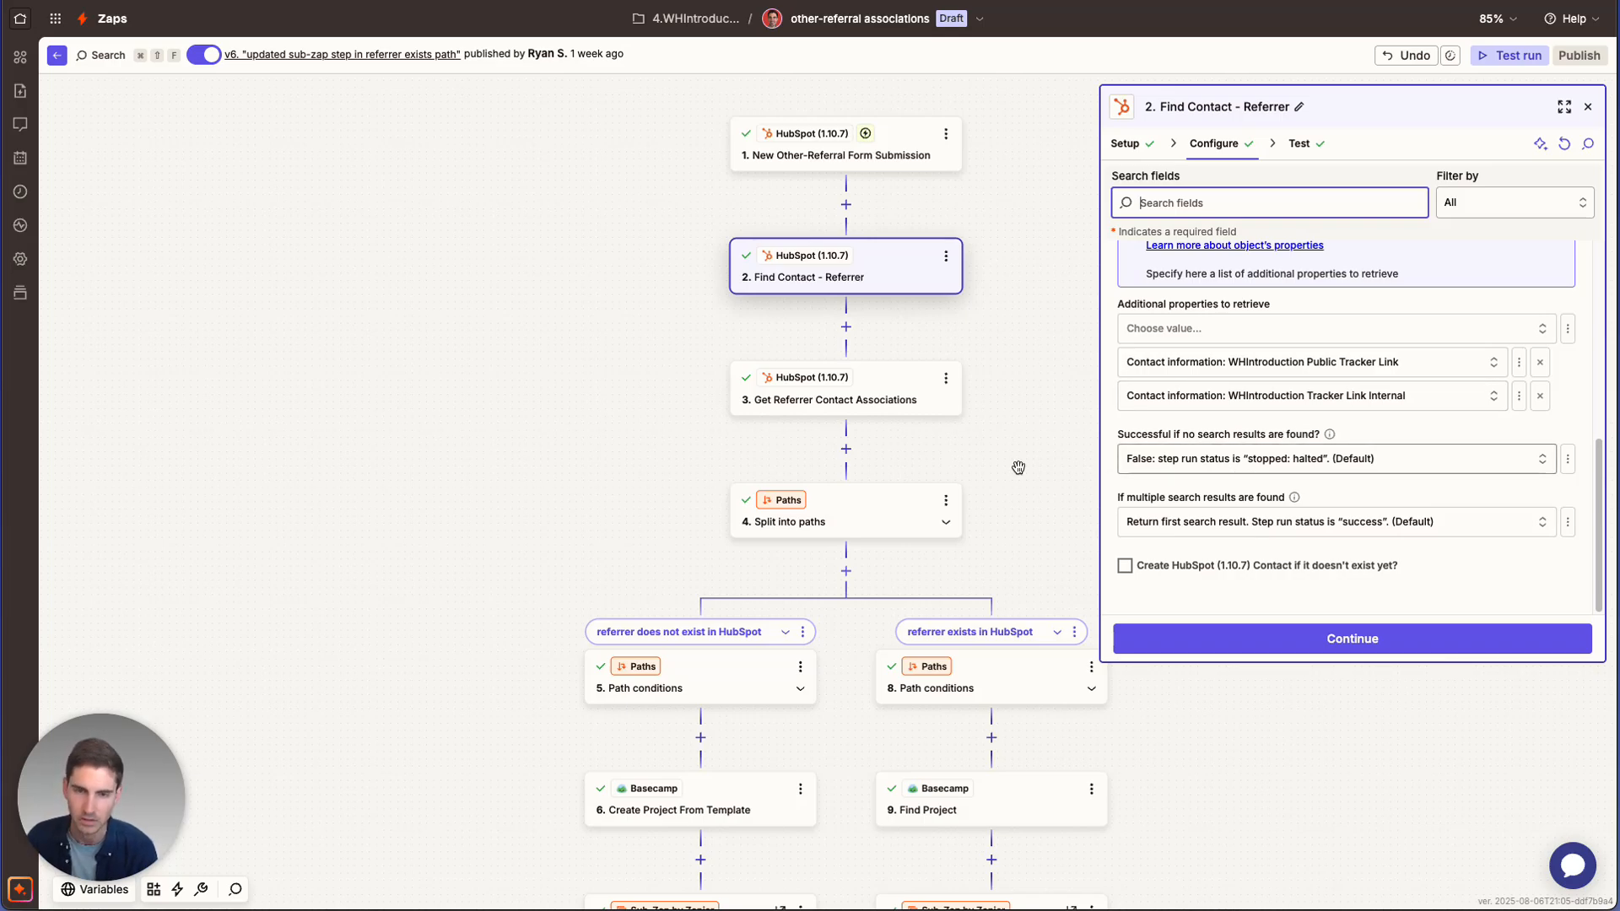
Examine the Get Referrer Contact Associations step's action event, HTTP method, request URL and remaining request fields
left_click(868, 408)
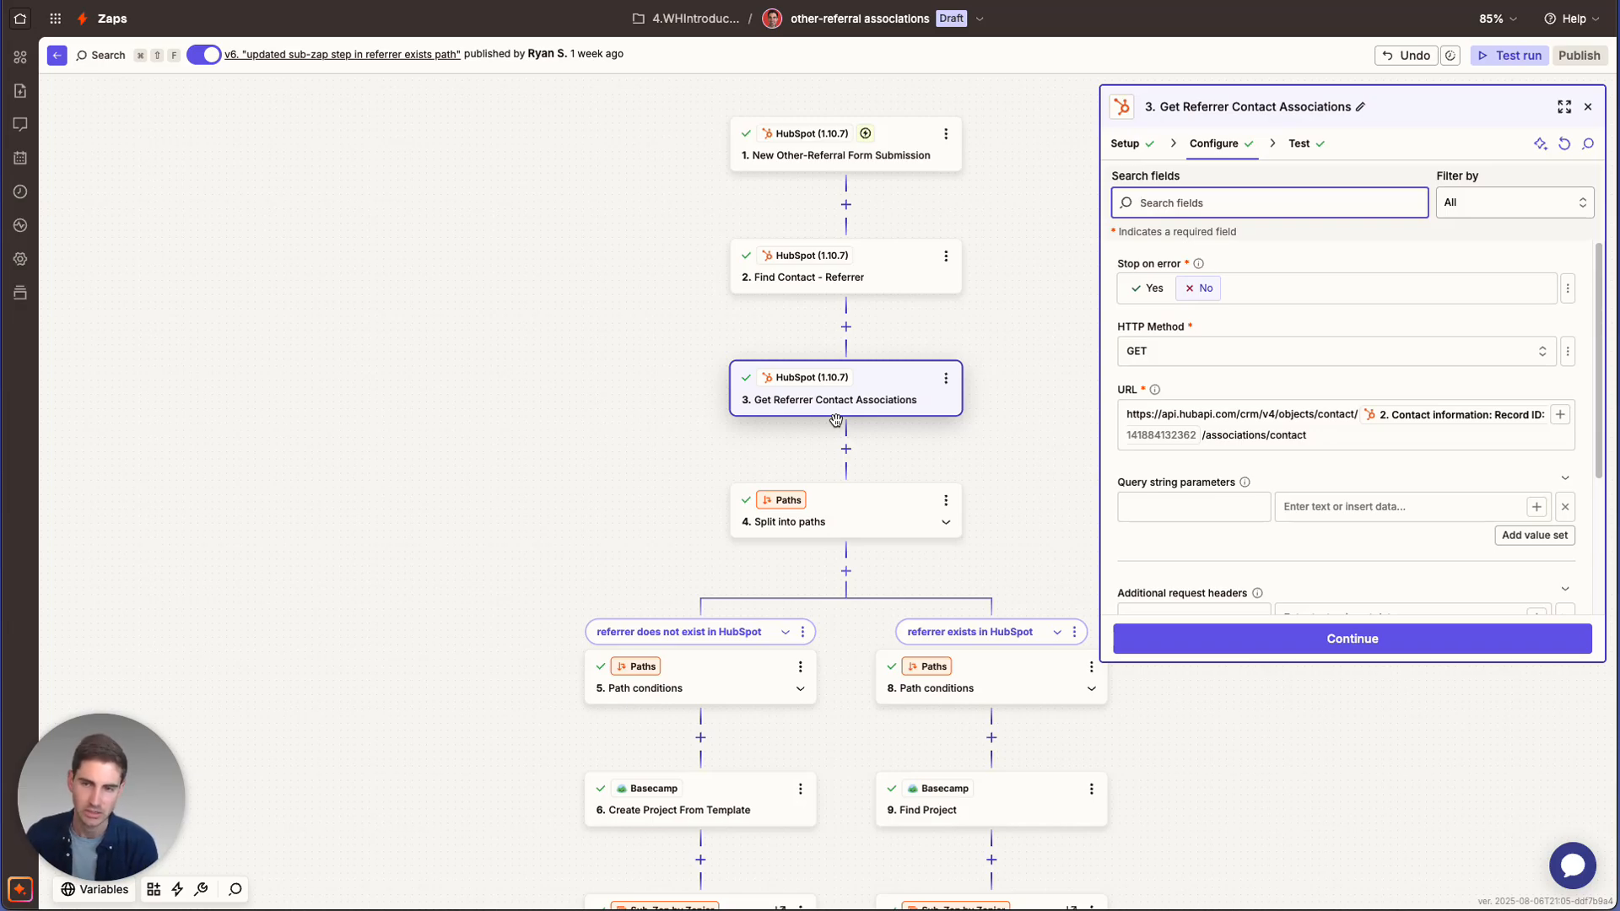
left_click(1127, 143)
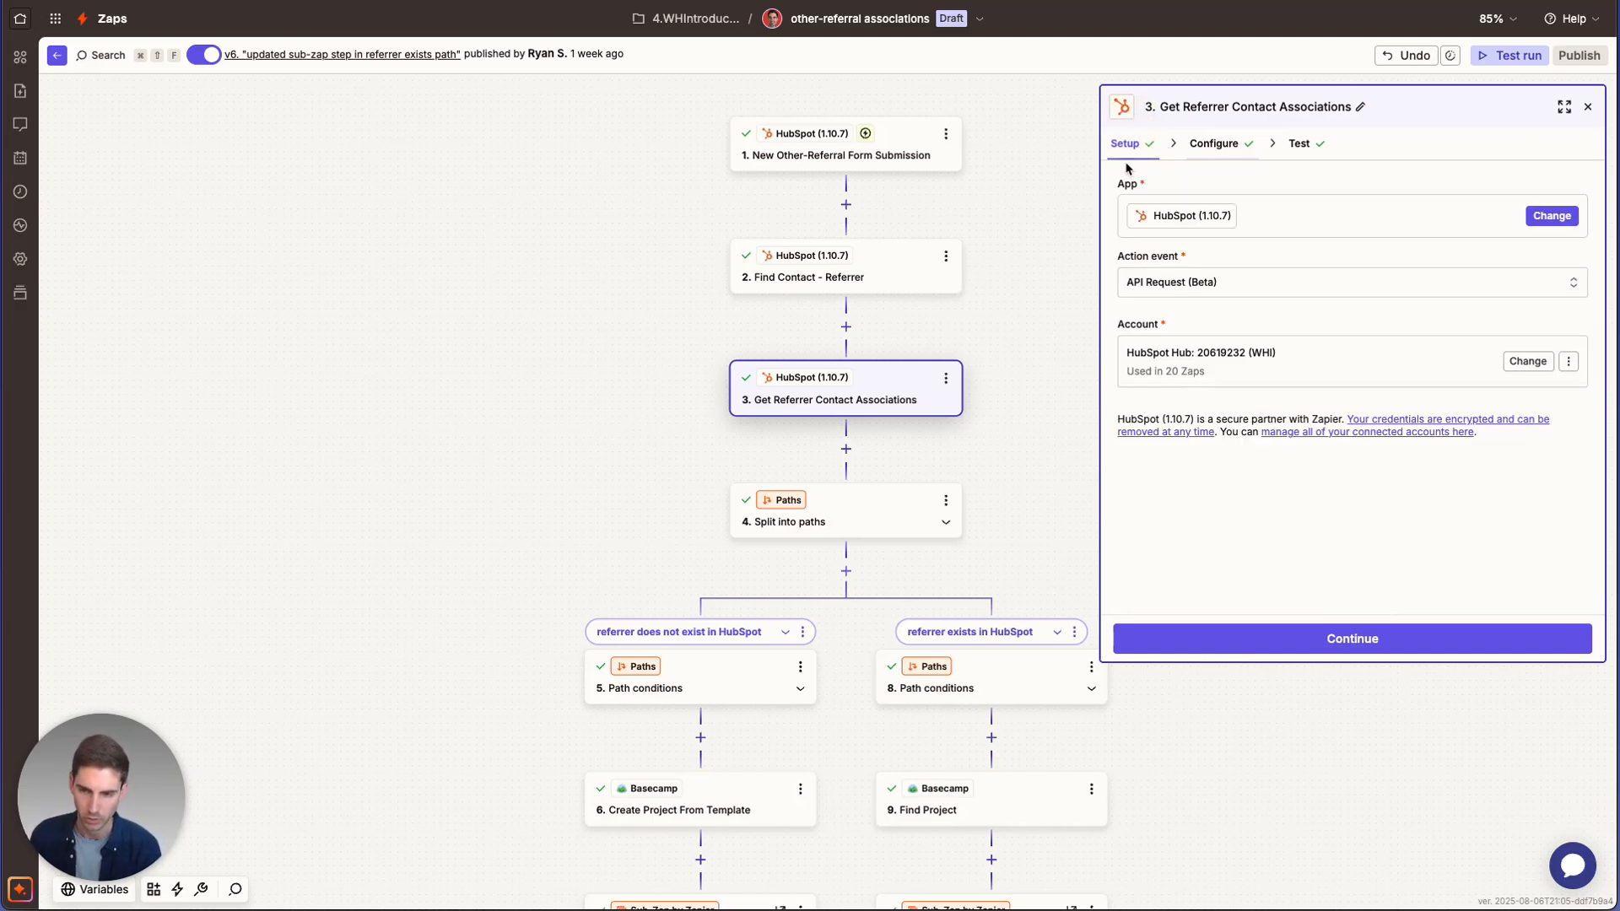
left_click(1210, 145)
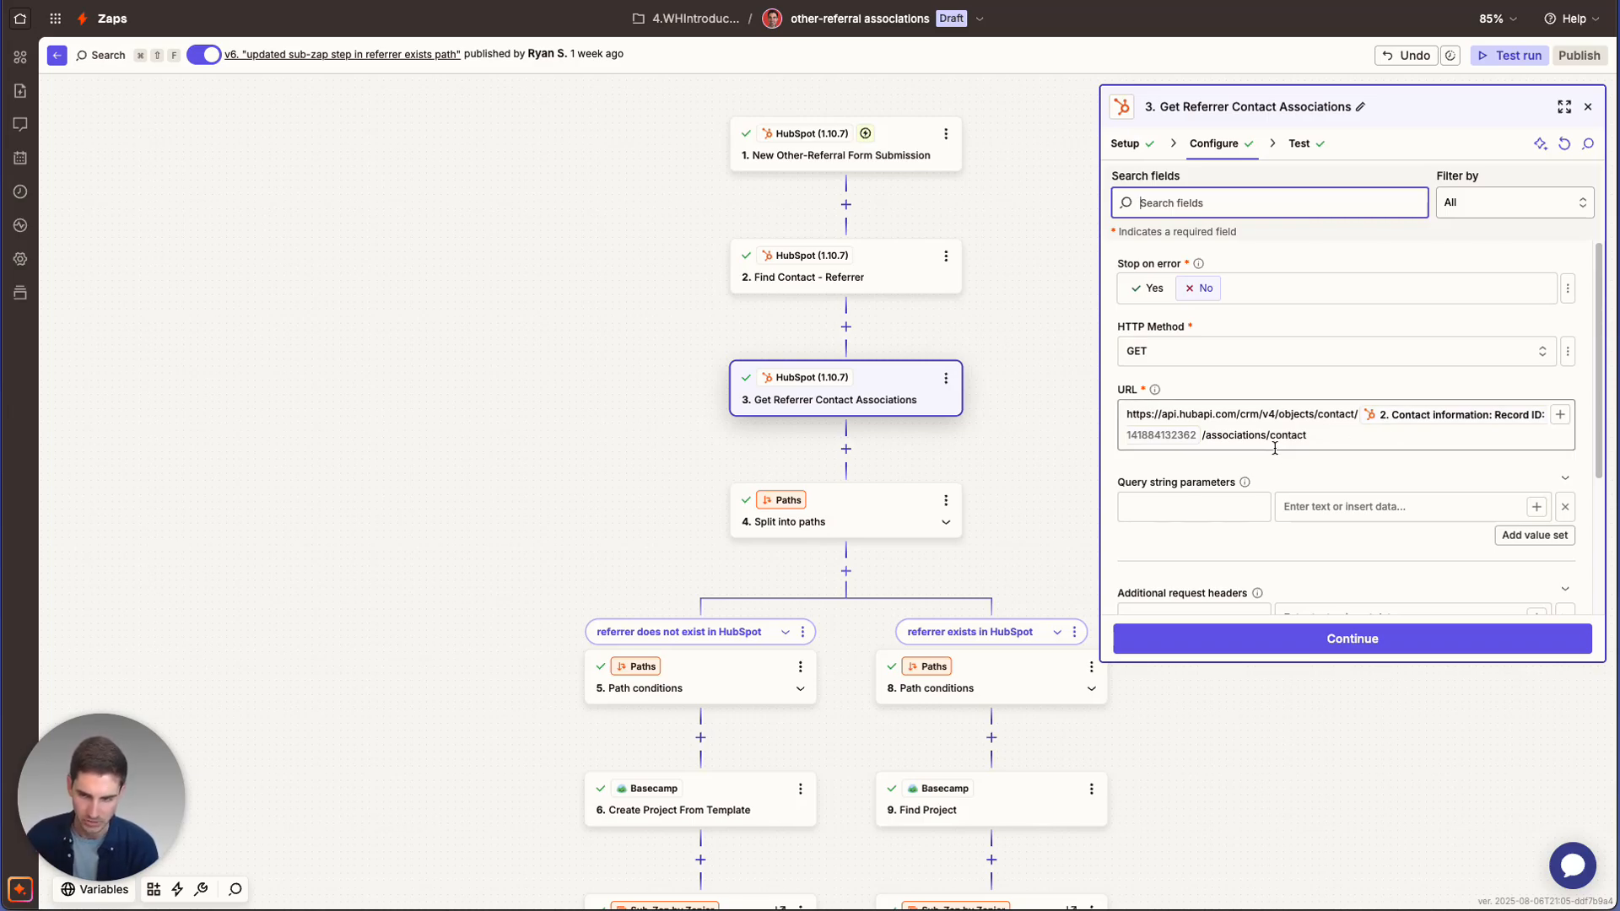
scroll(1274, 446, "down", 5)
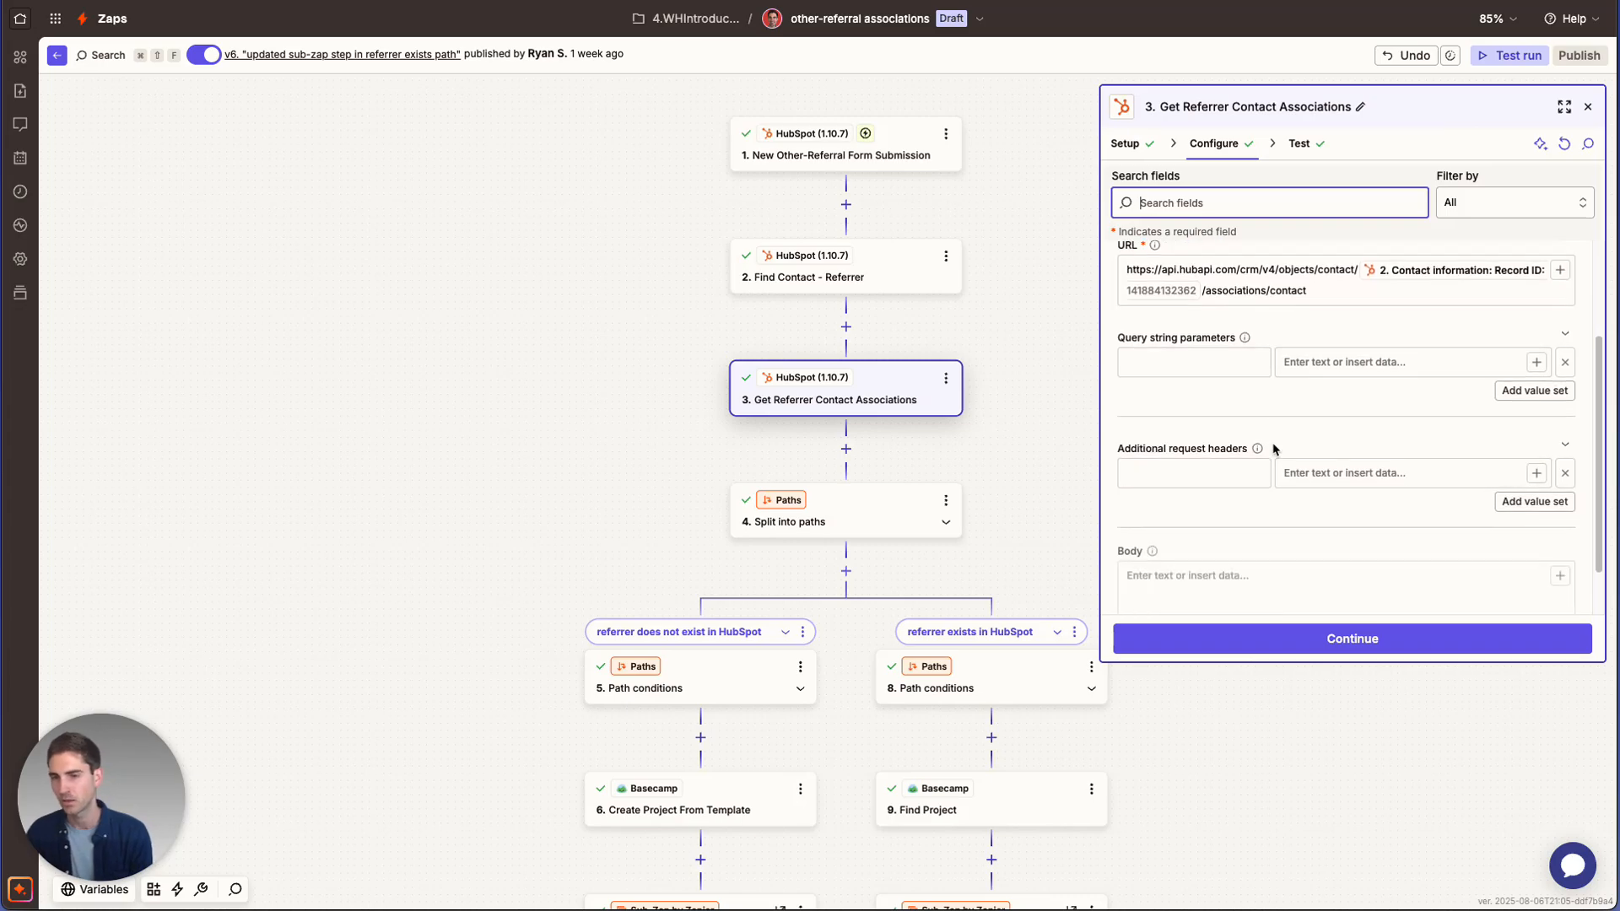
scroll(1265, 418, "up", 4)
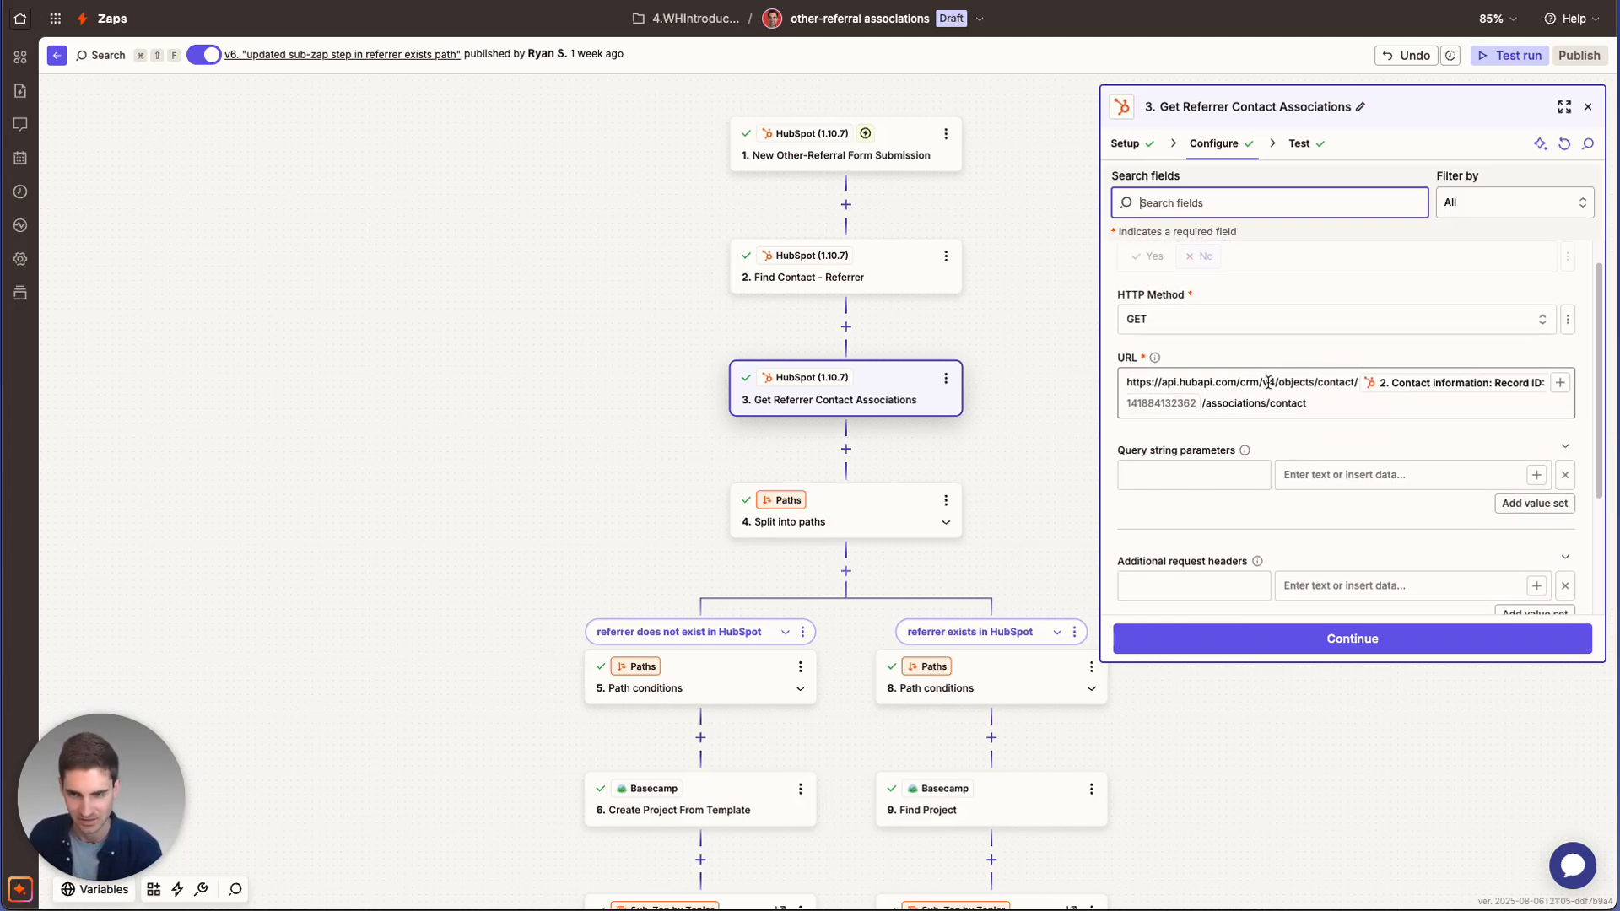
scroll(1242, 419, "up", 1)
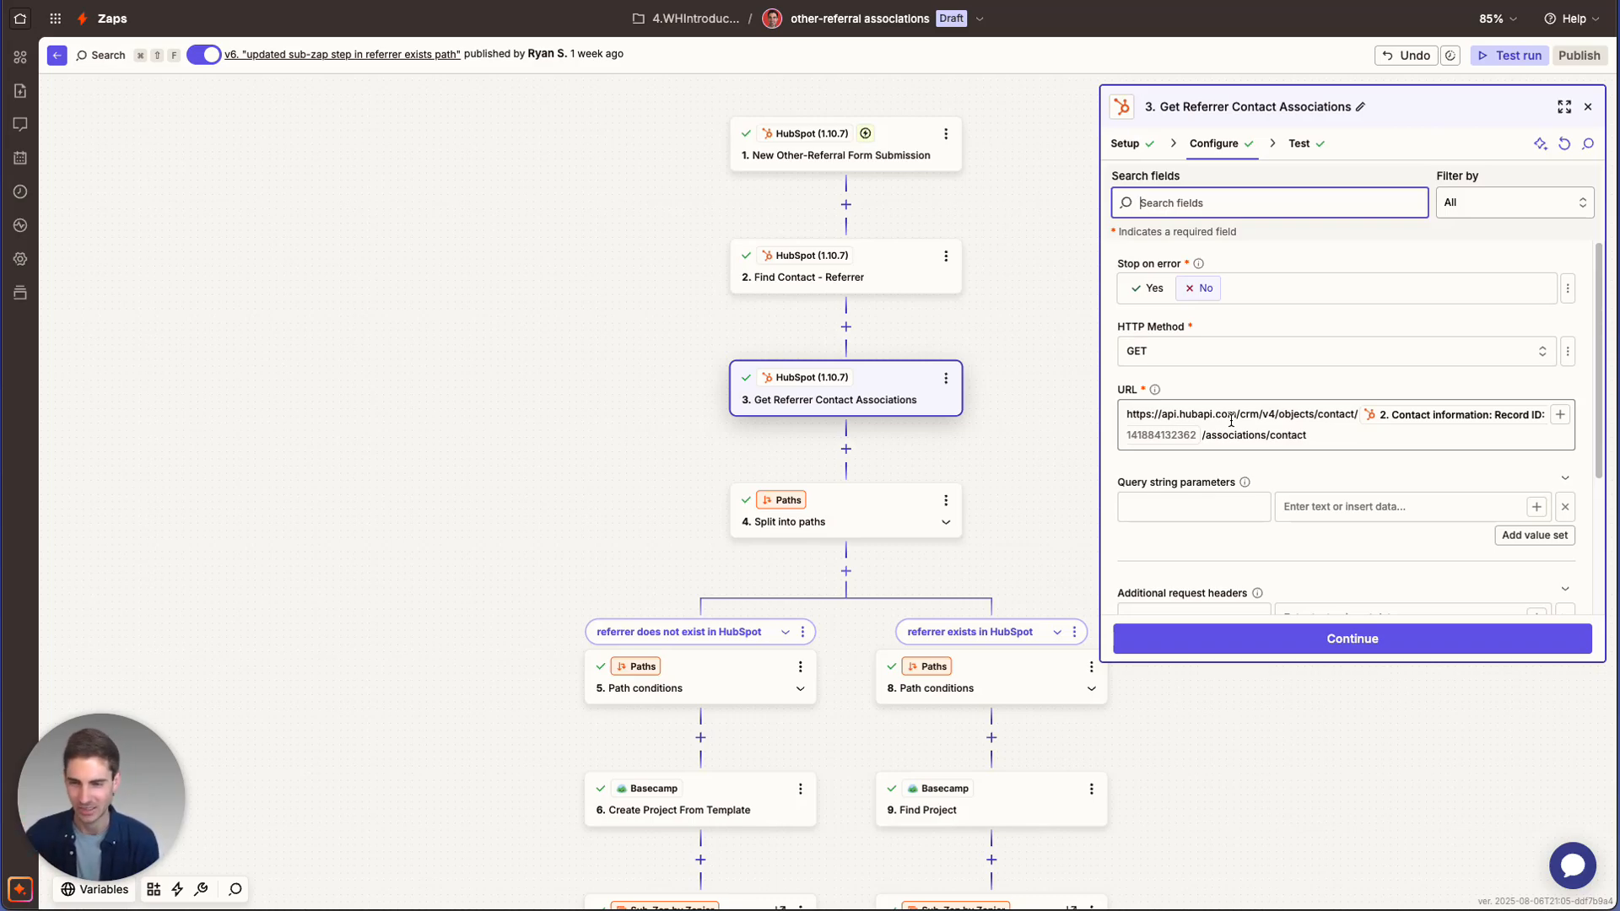
scroll(1169, 451, "down", 1)
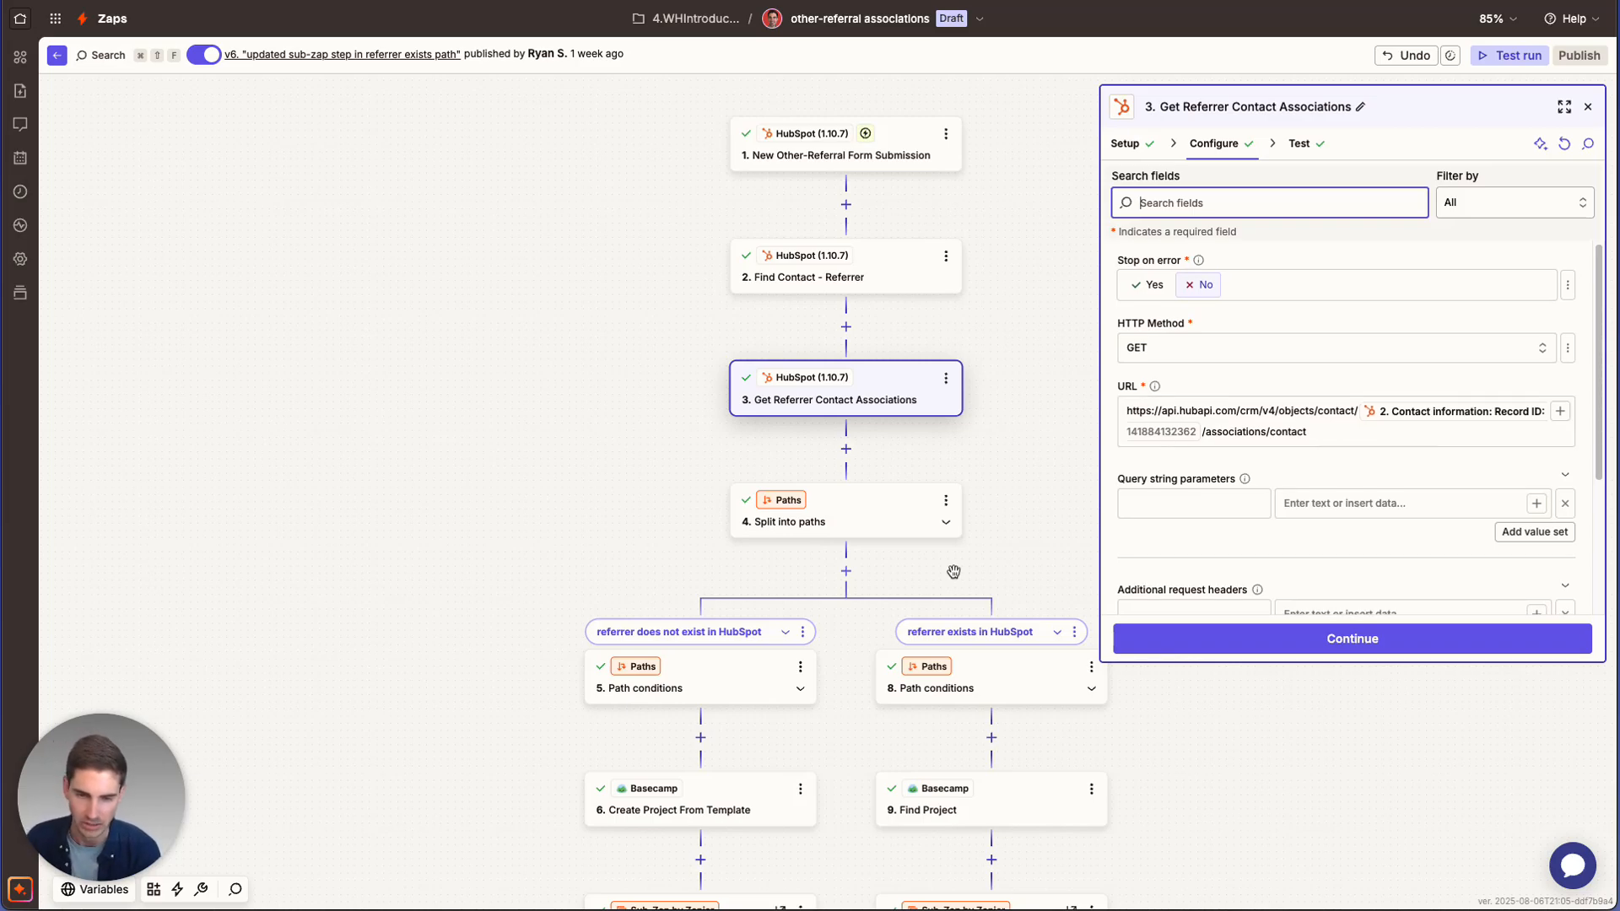
Compare the path conditions of the "referrer does not exist in HubSpot" and "referrer exists in HubSpot" branches
left_click_drag(665, 557, 604, 369)
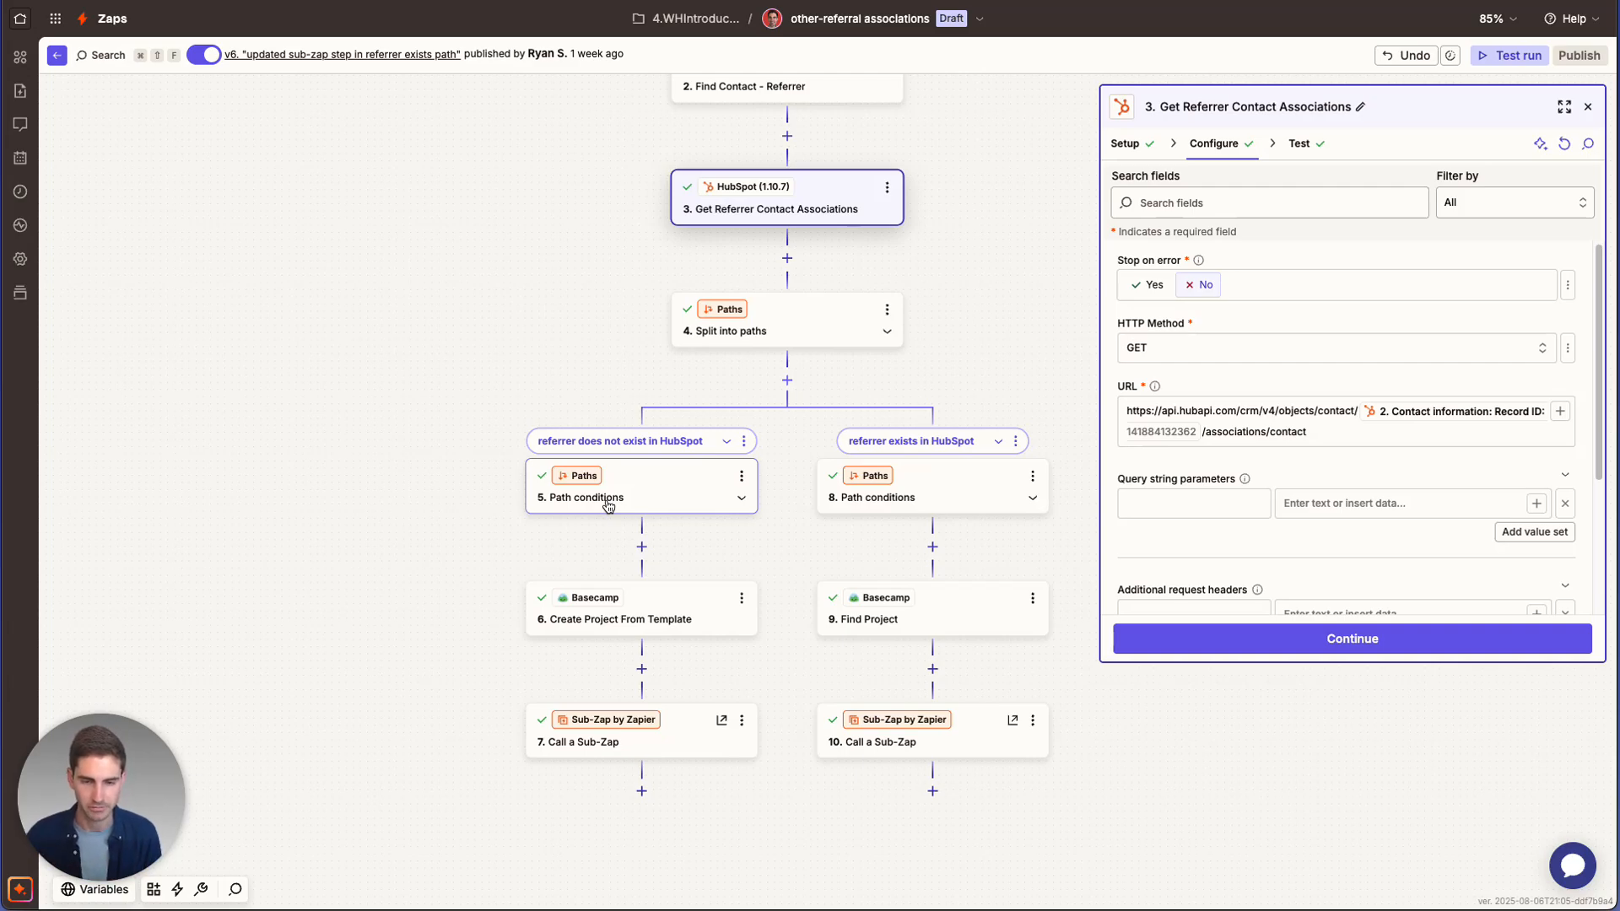
left_click(664, 490)
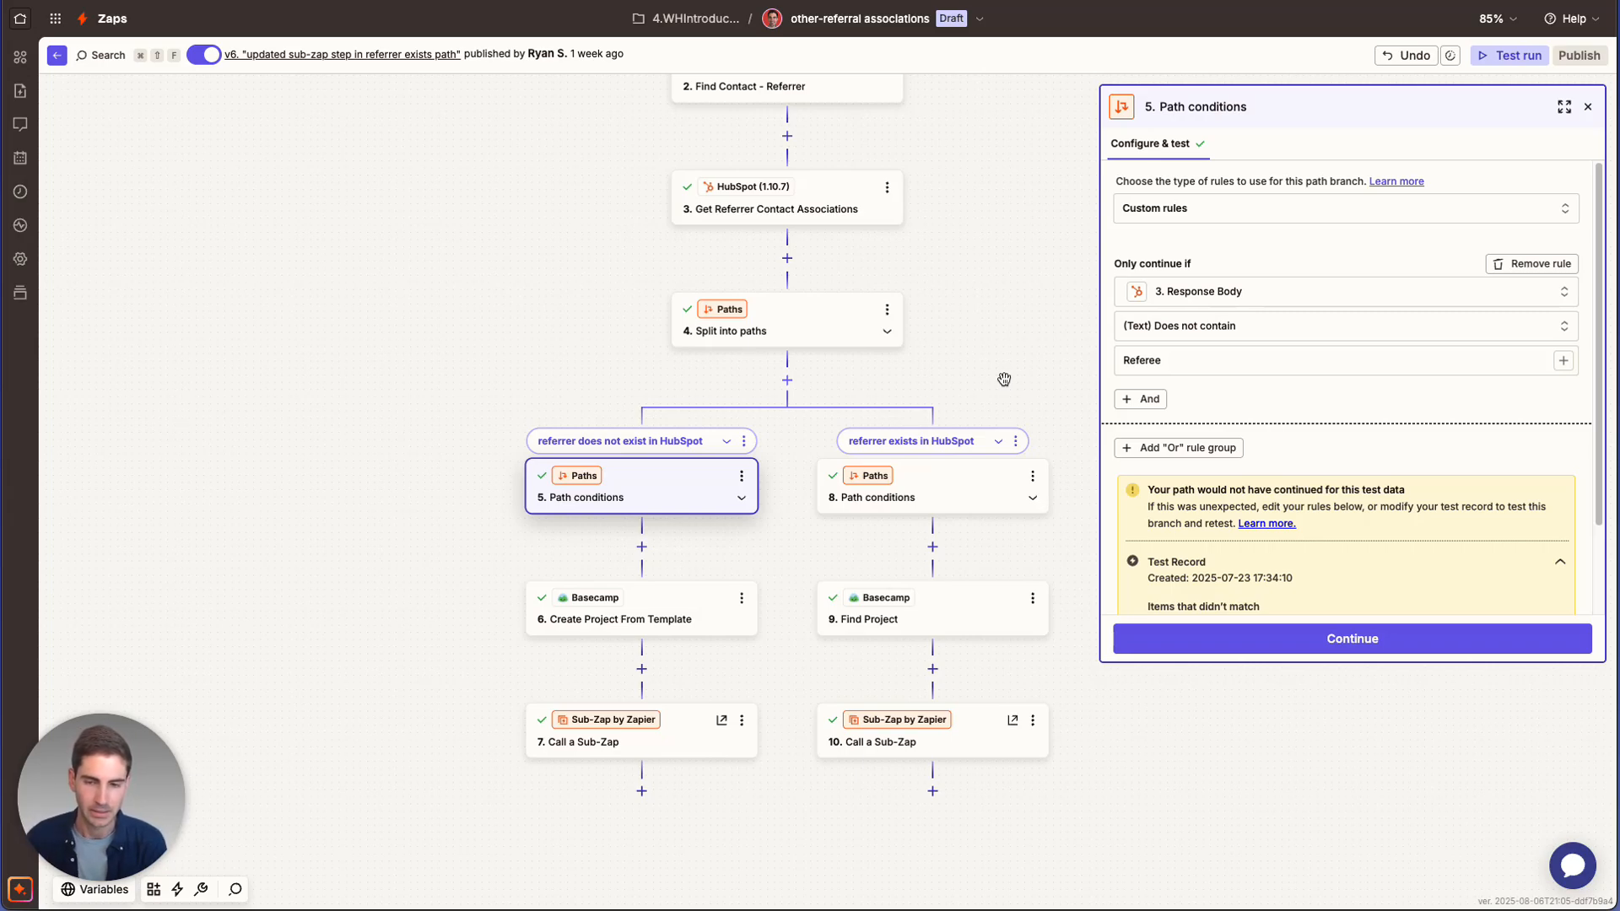
left_click(970, 505)
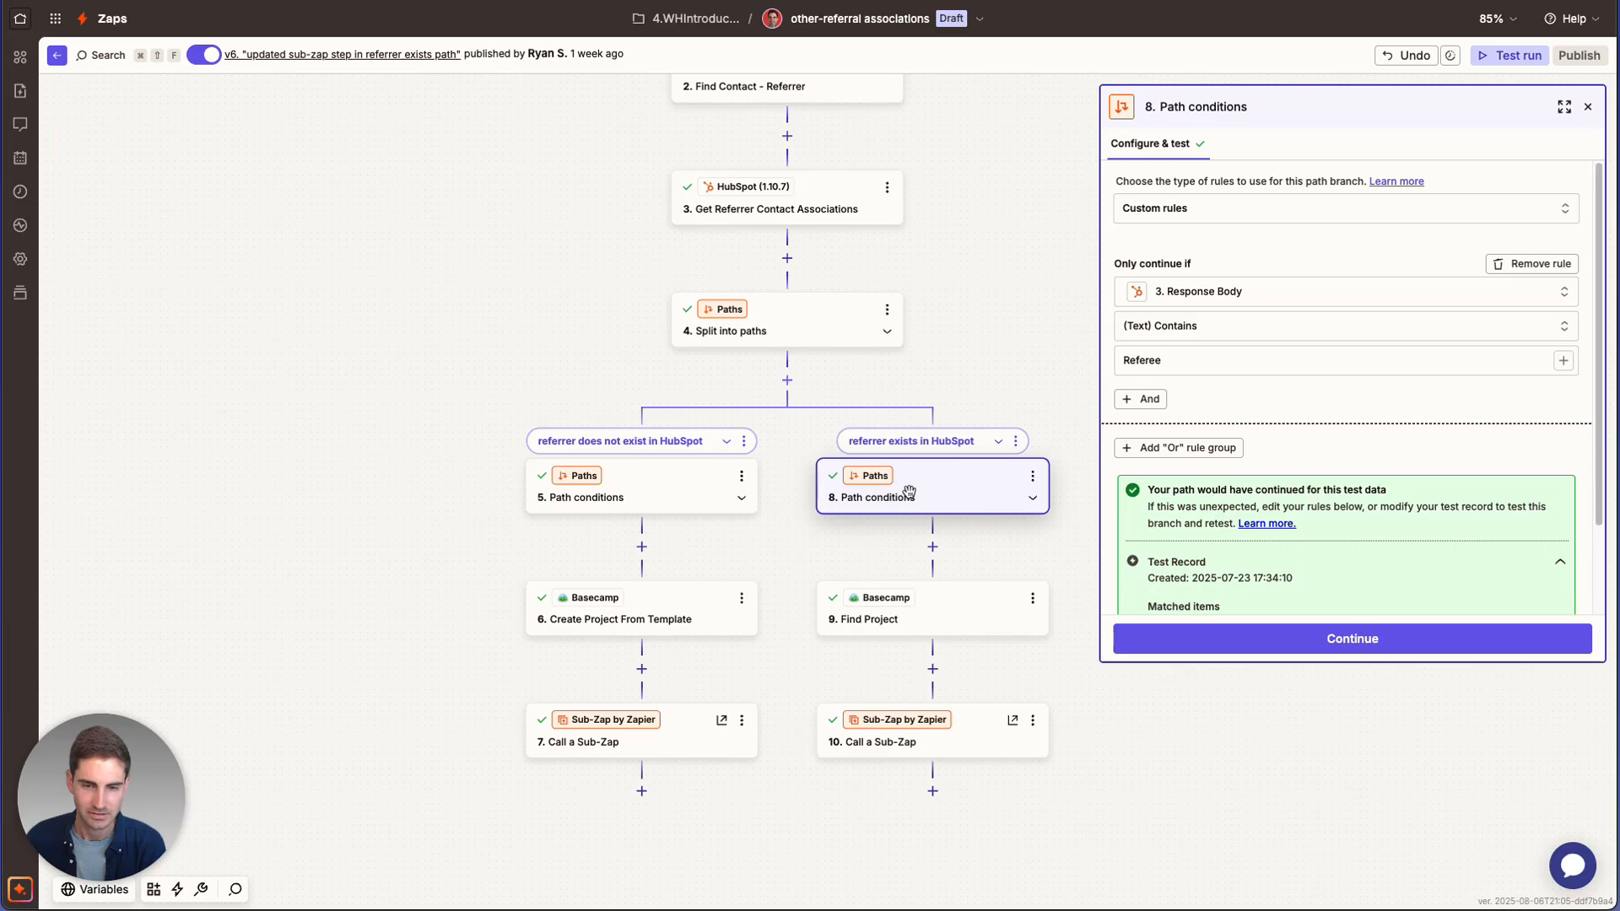
left_click(662, 494)
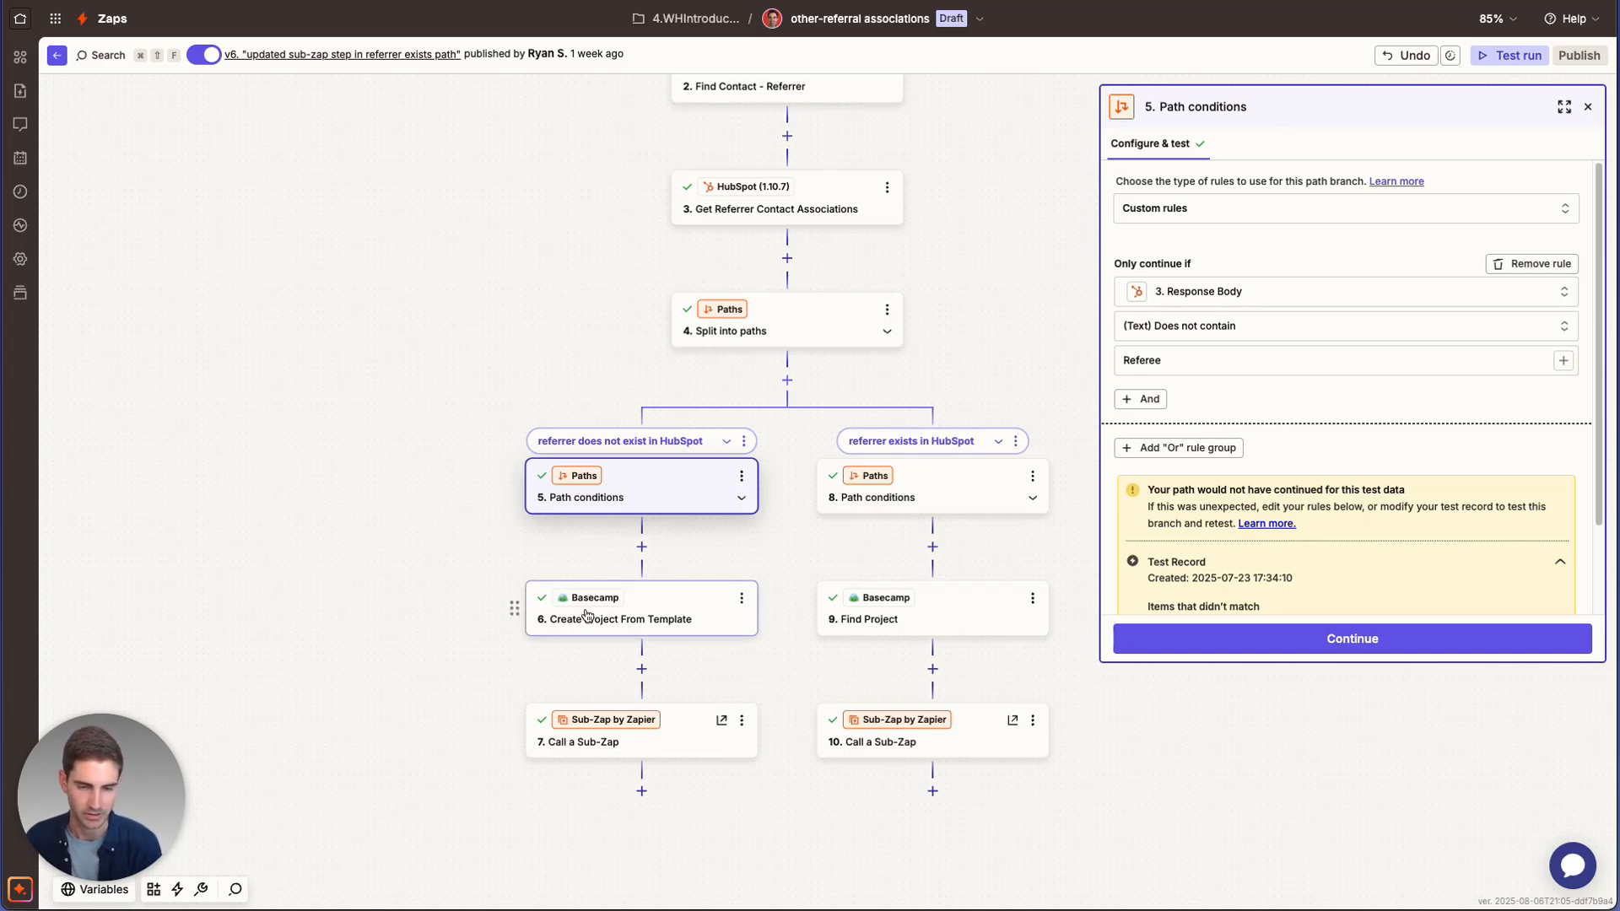
left_click(918, 511)
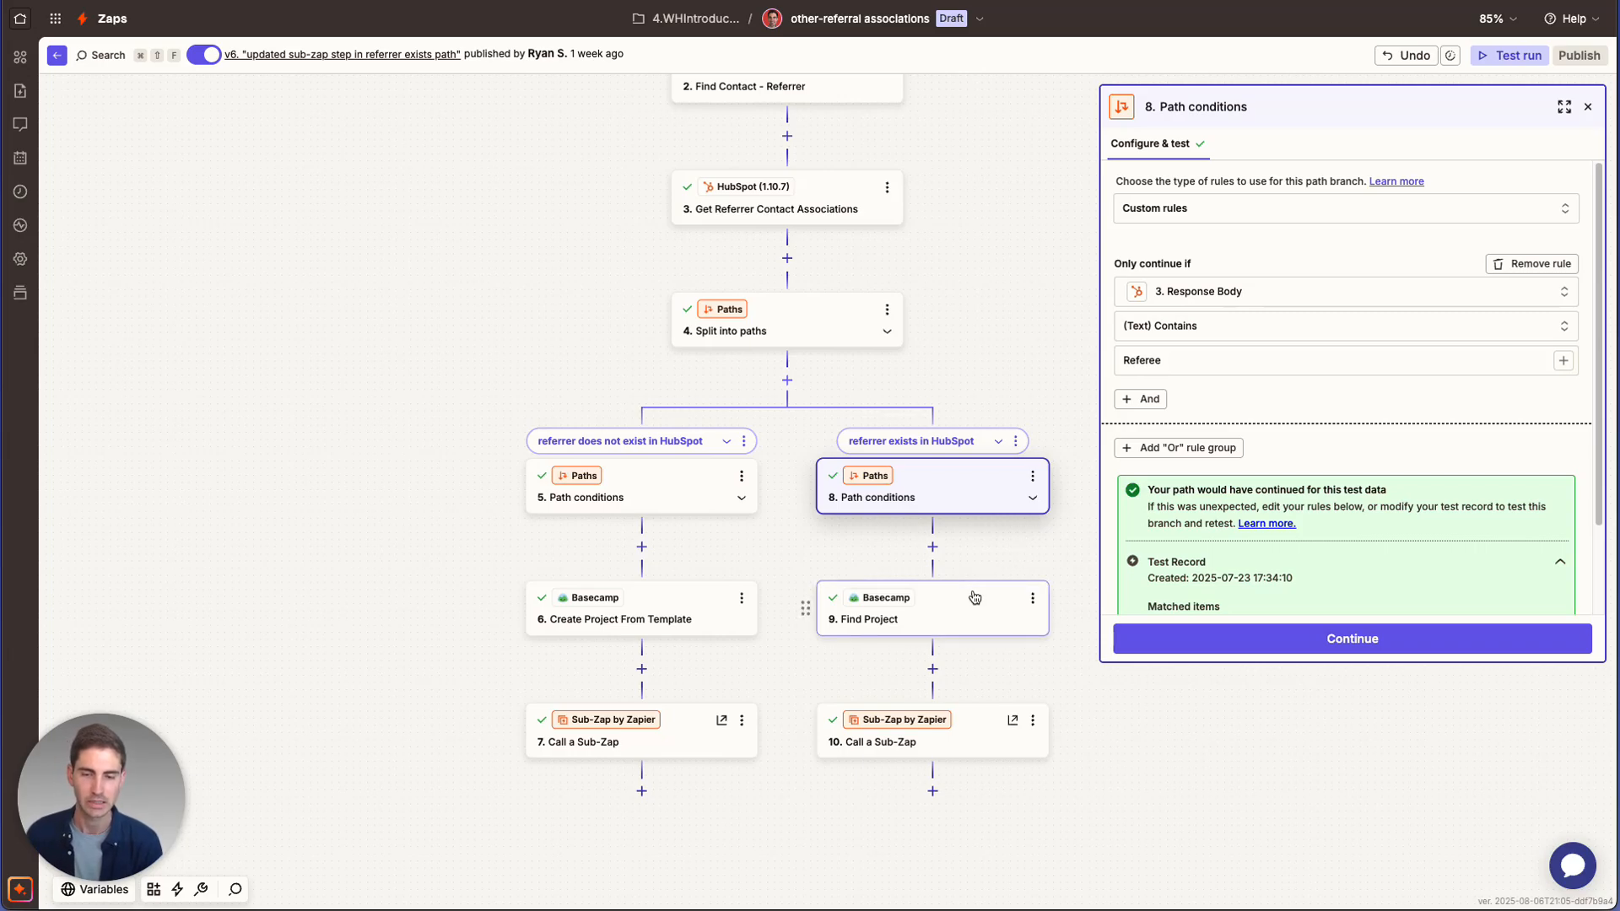
Review the setup of the Create Project From Template step and its account, template and project name fields
left_click(688, 615)
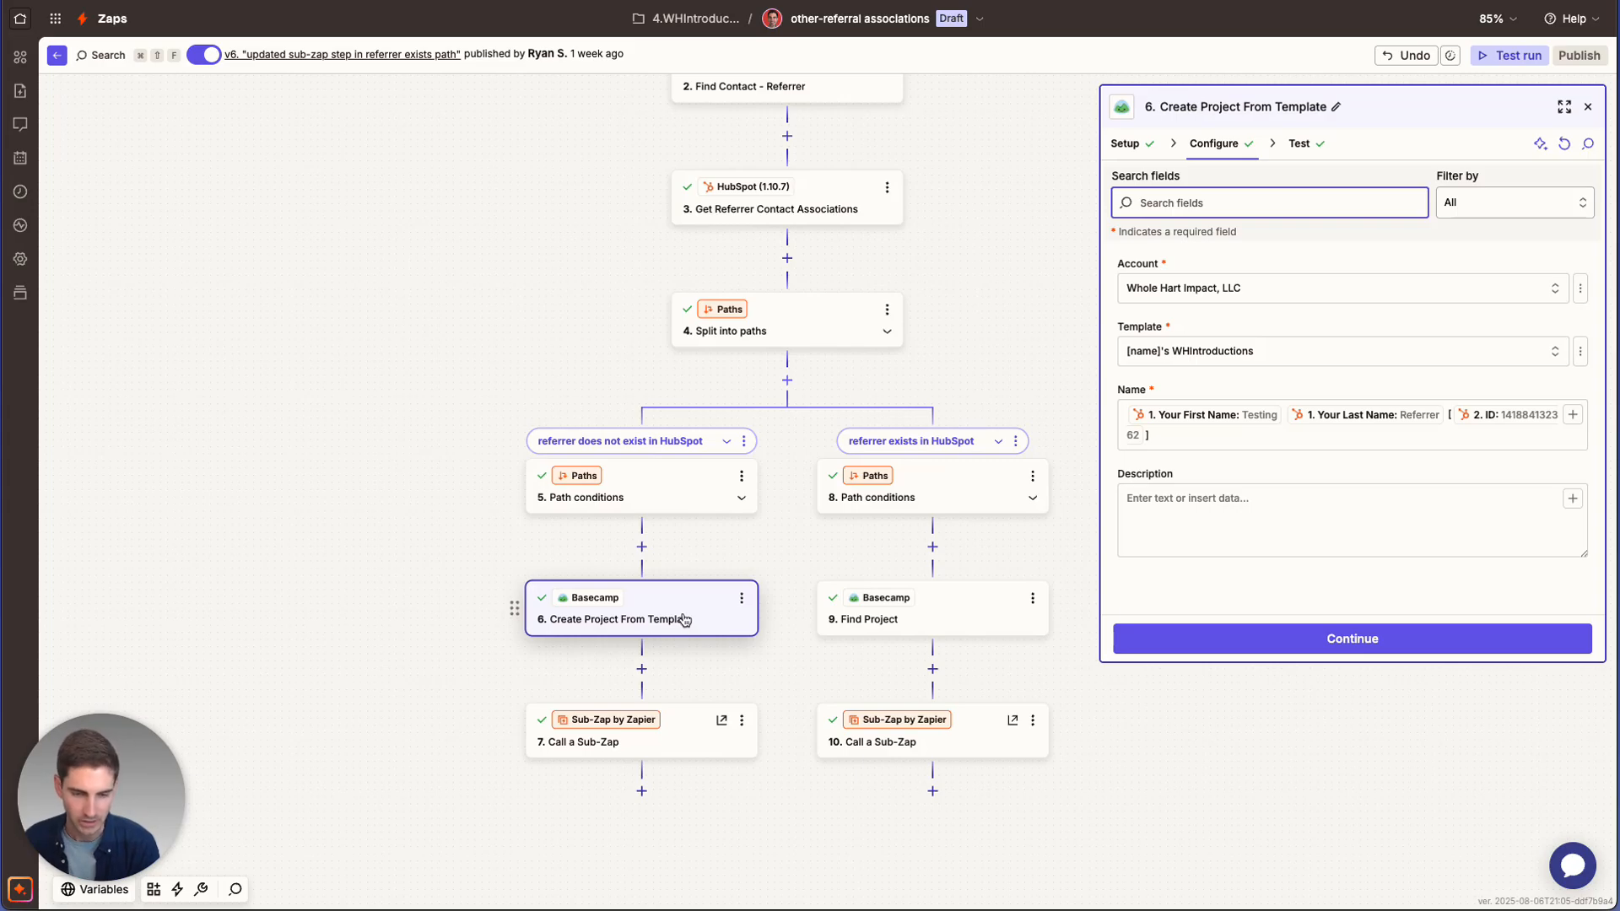
left_click(1127, 144)
left_click(1223, 144)
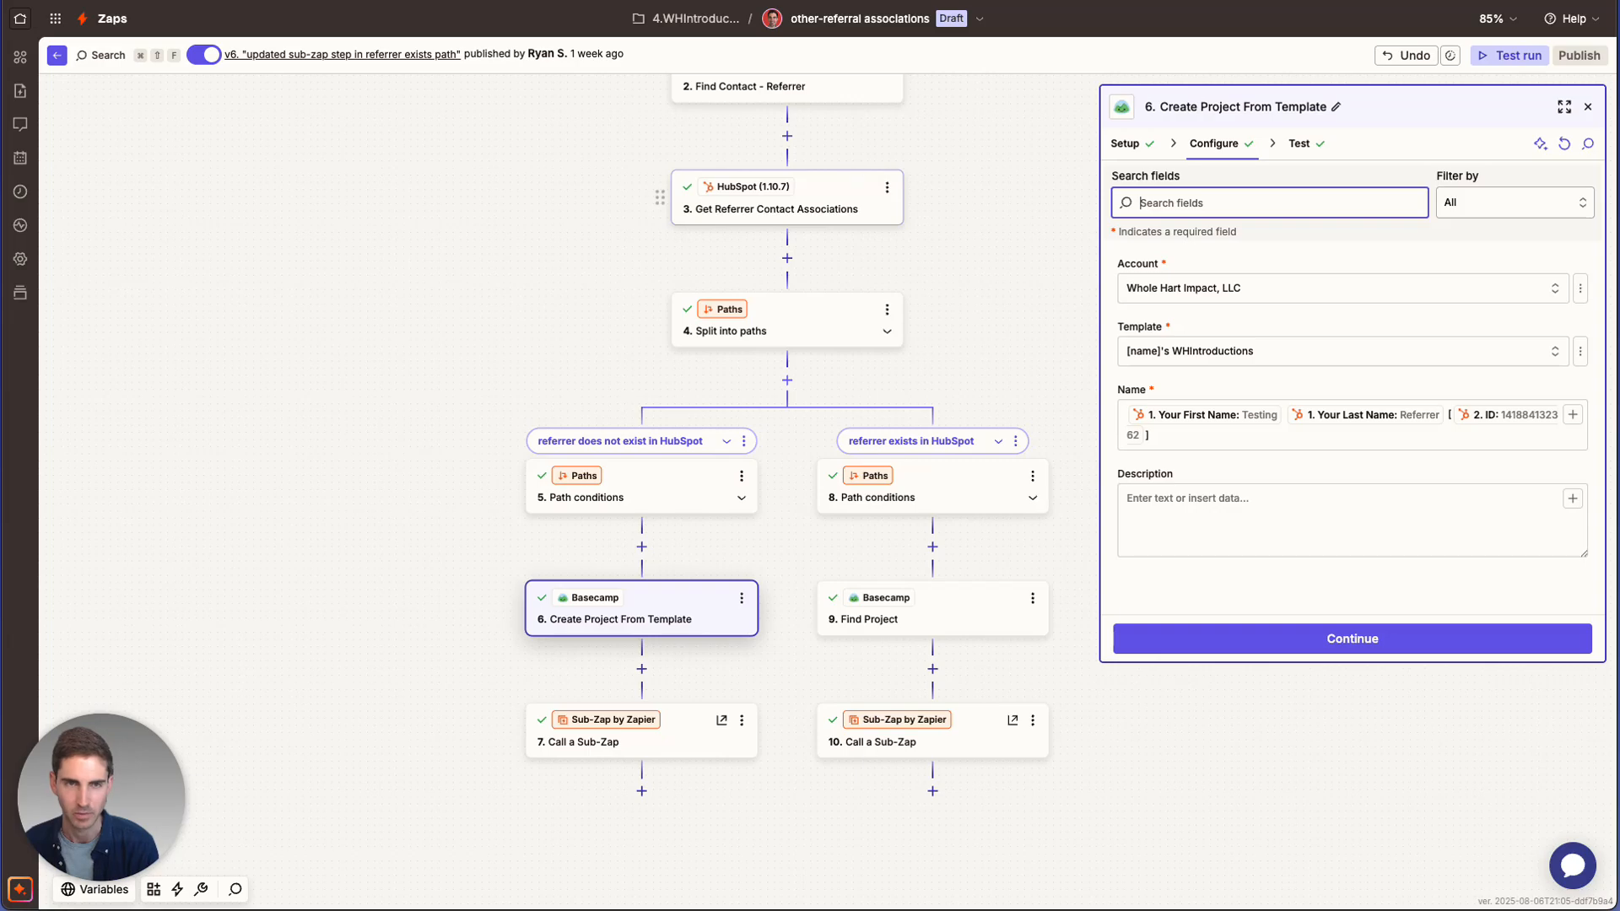
Switch to the "[name]'s WHIntroductions" Basecamp template, check its editable details and Progress Trackers list, and return to the zap
left_click(722, 719)
key("ctrl+Tab")
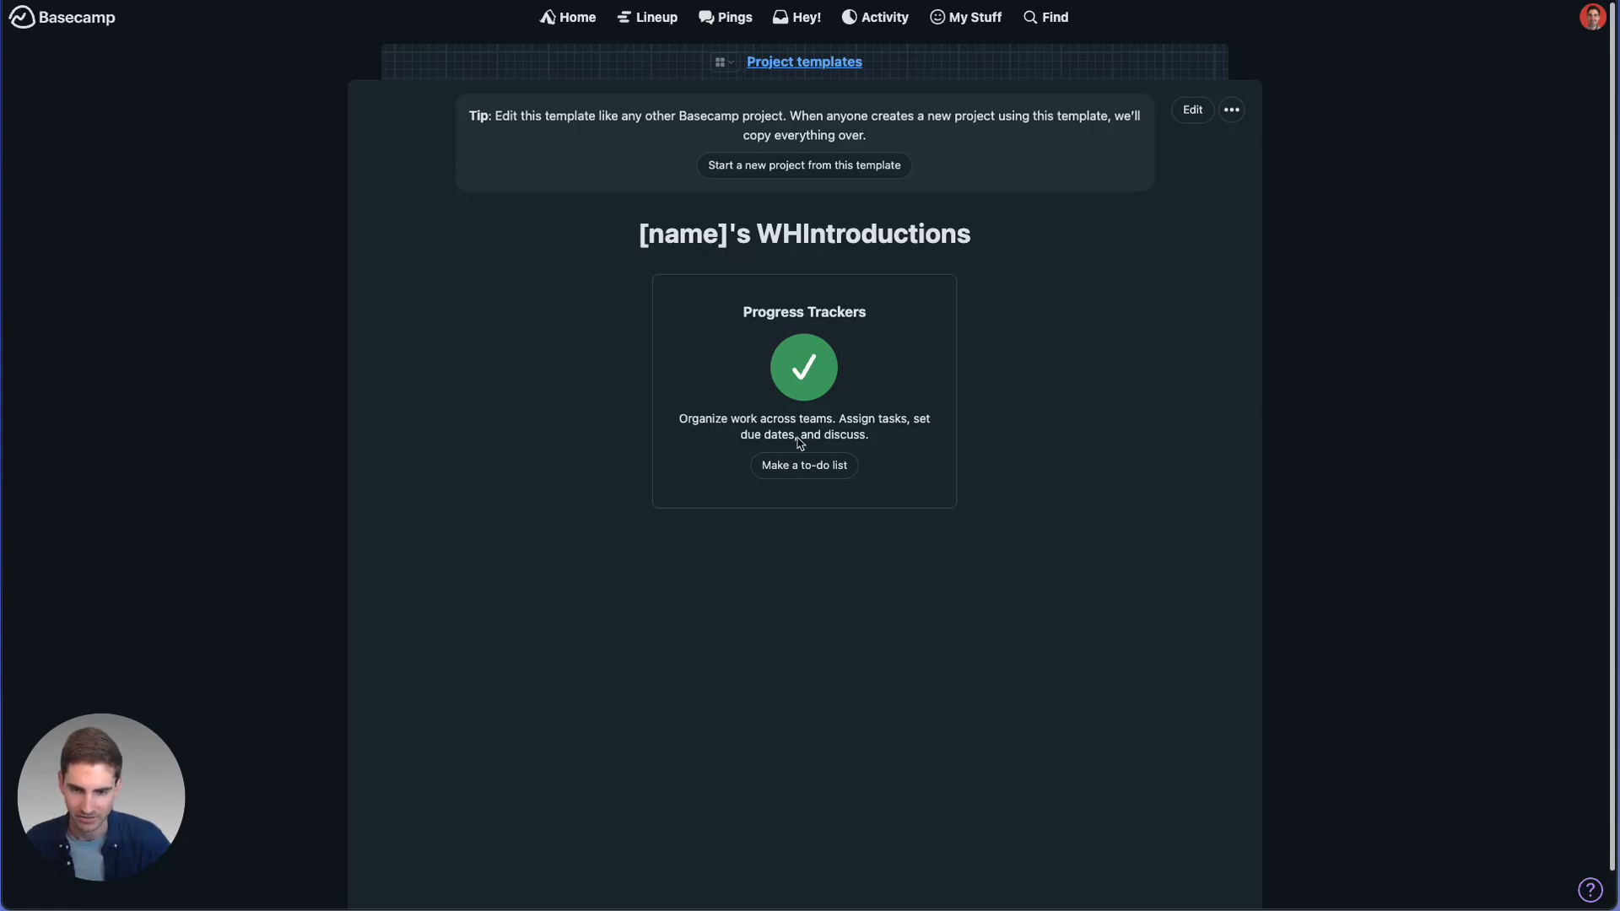
left_click(1186, 125)
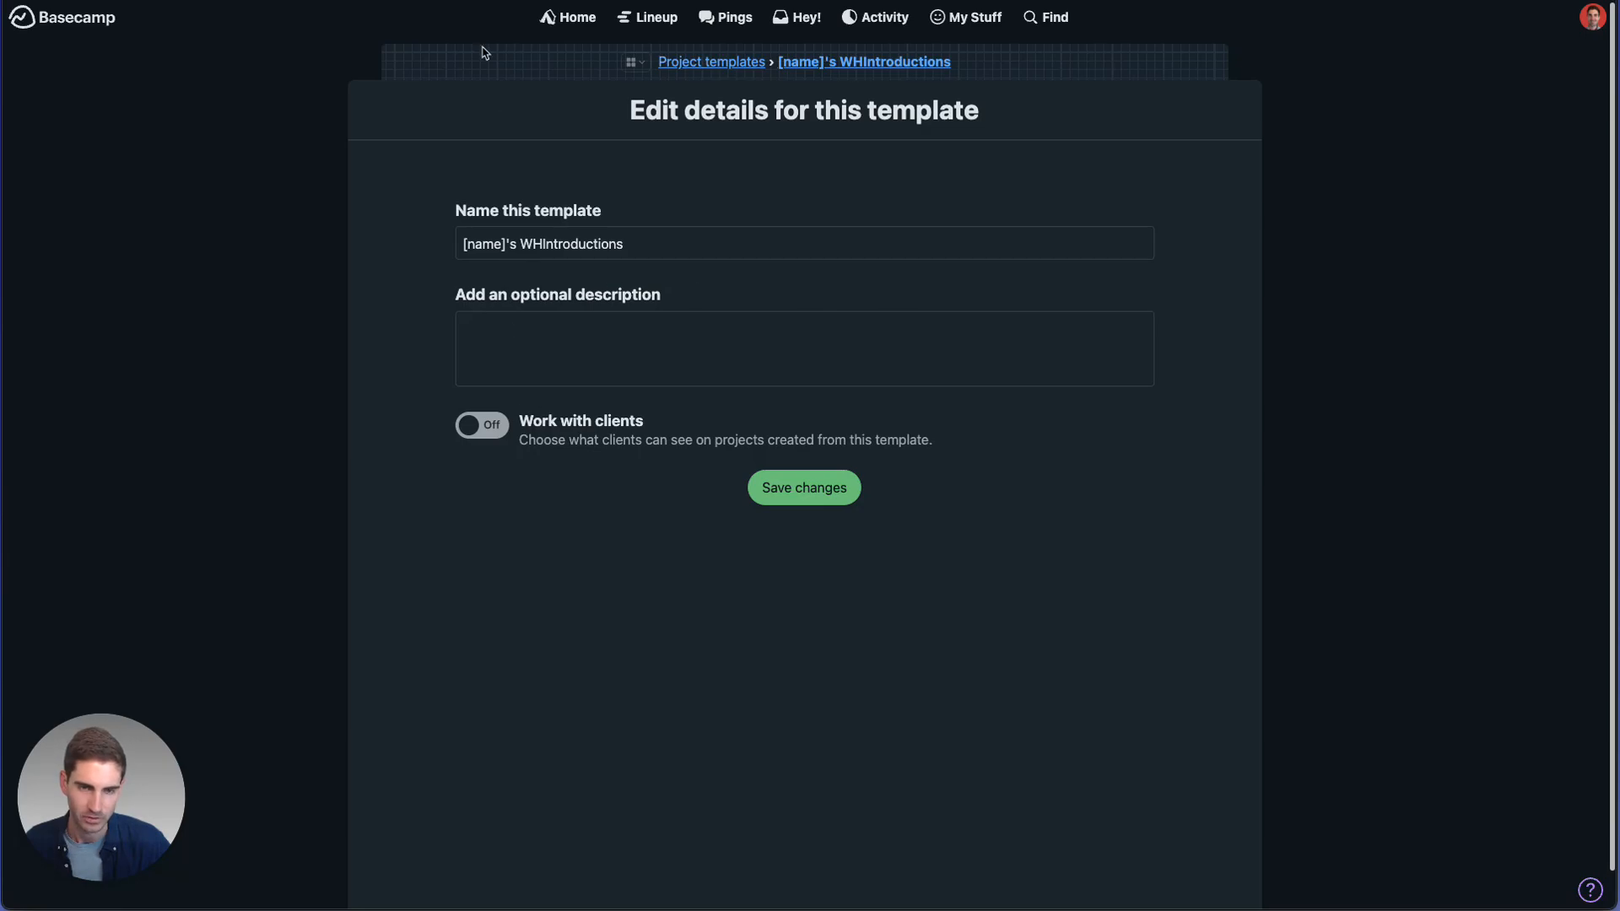
left_click(904, 64)
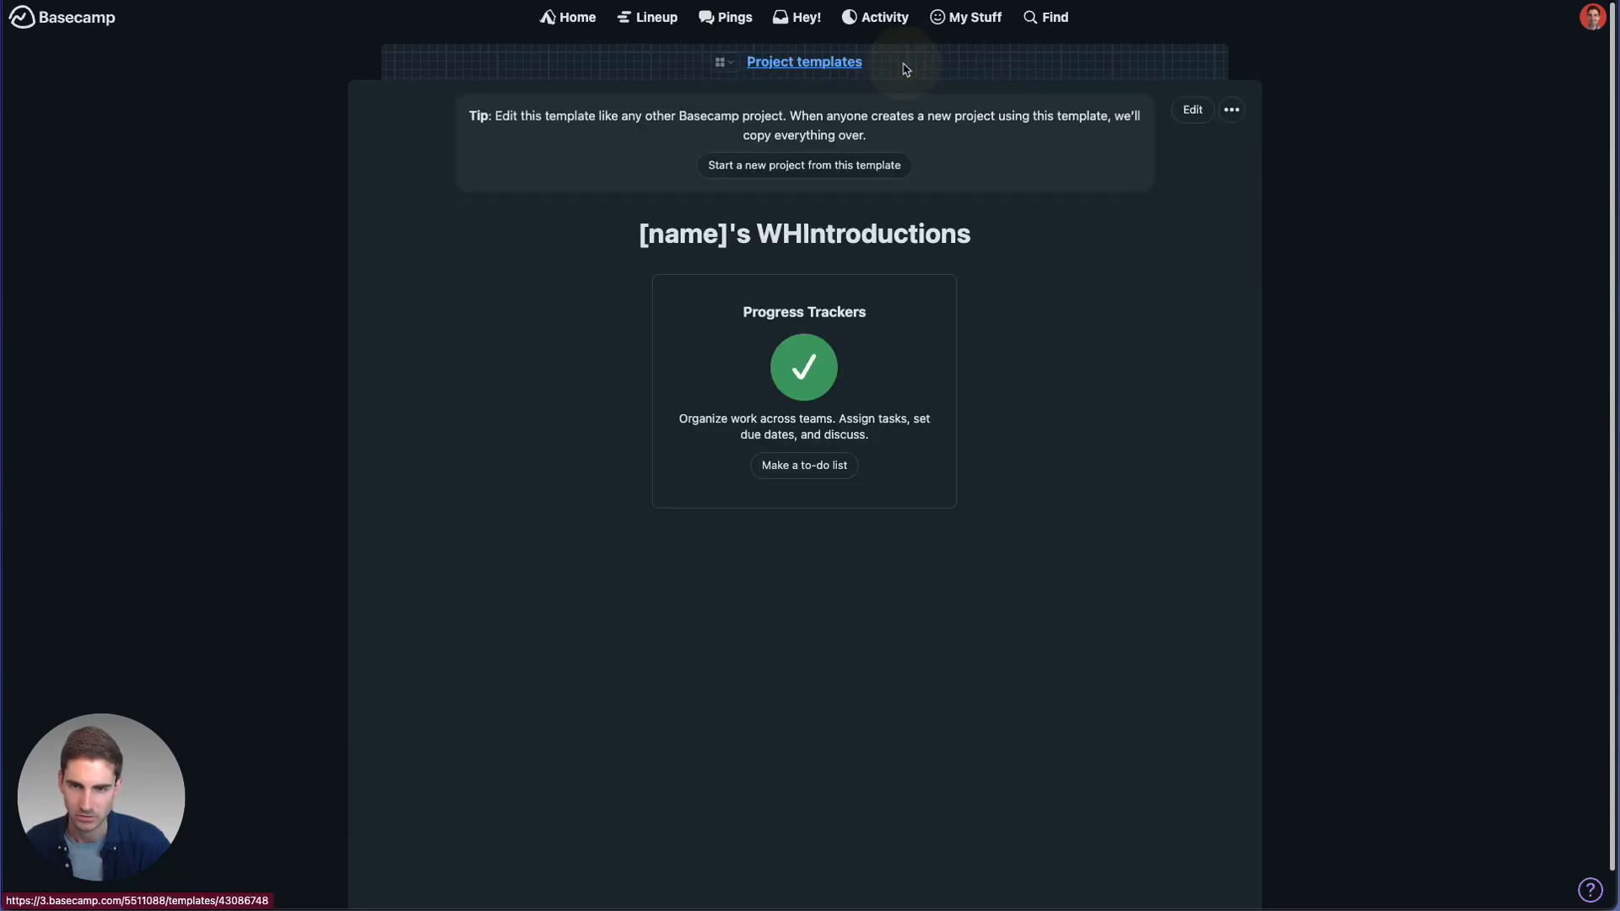
left_click(803, 367)
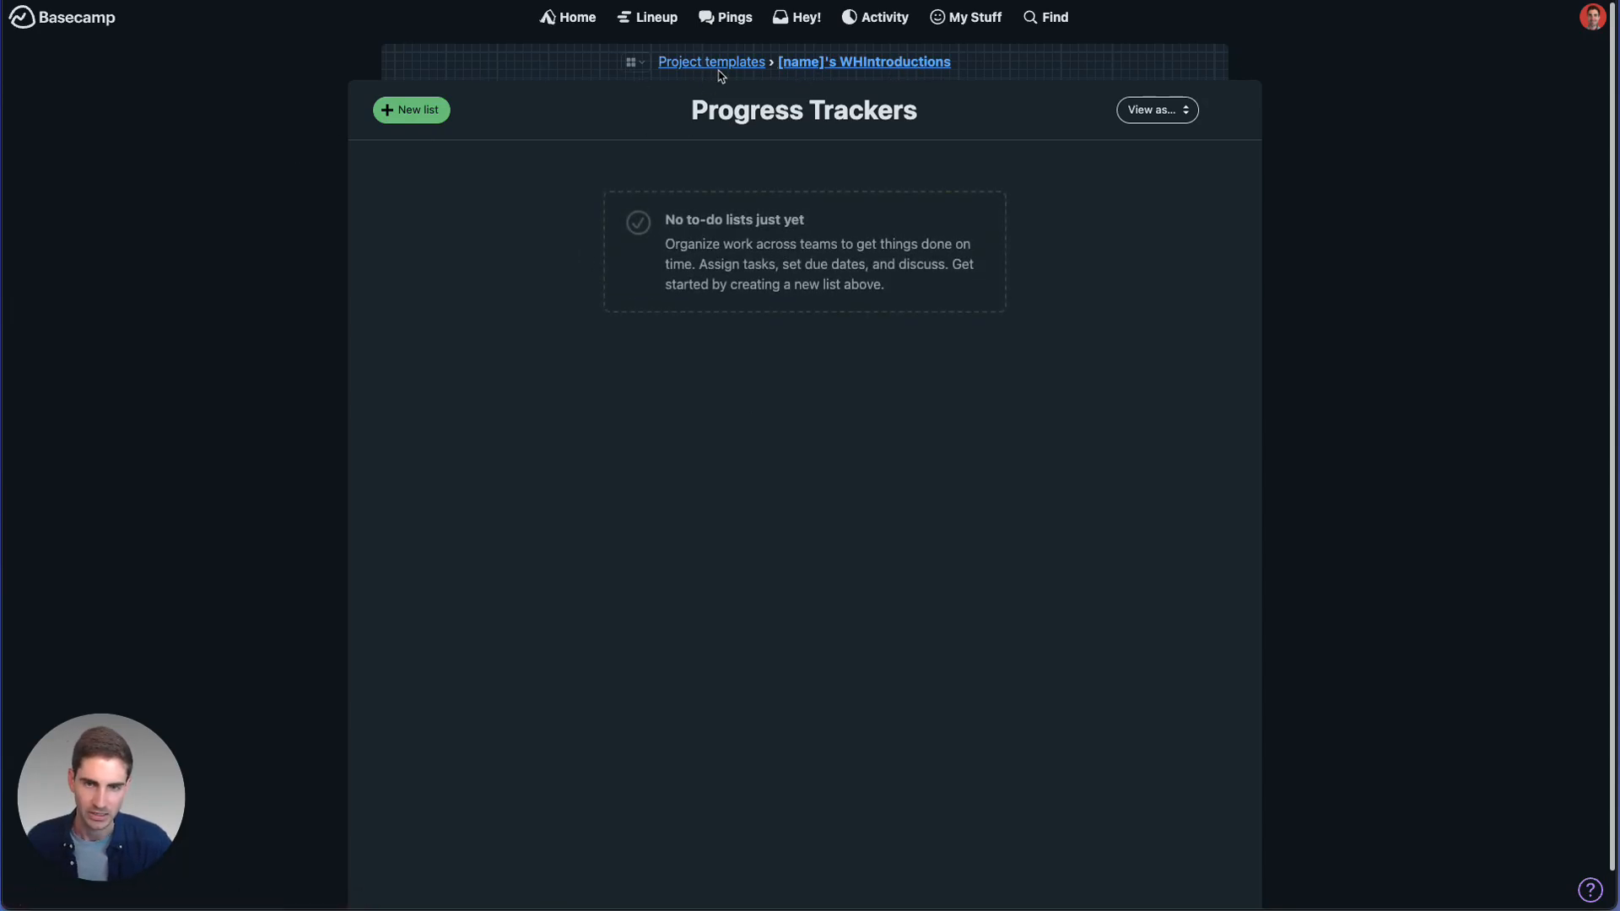
left_click(849, 68)
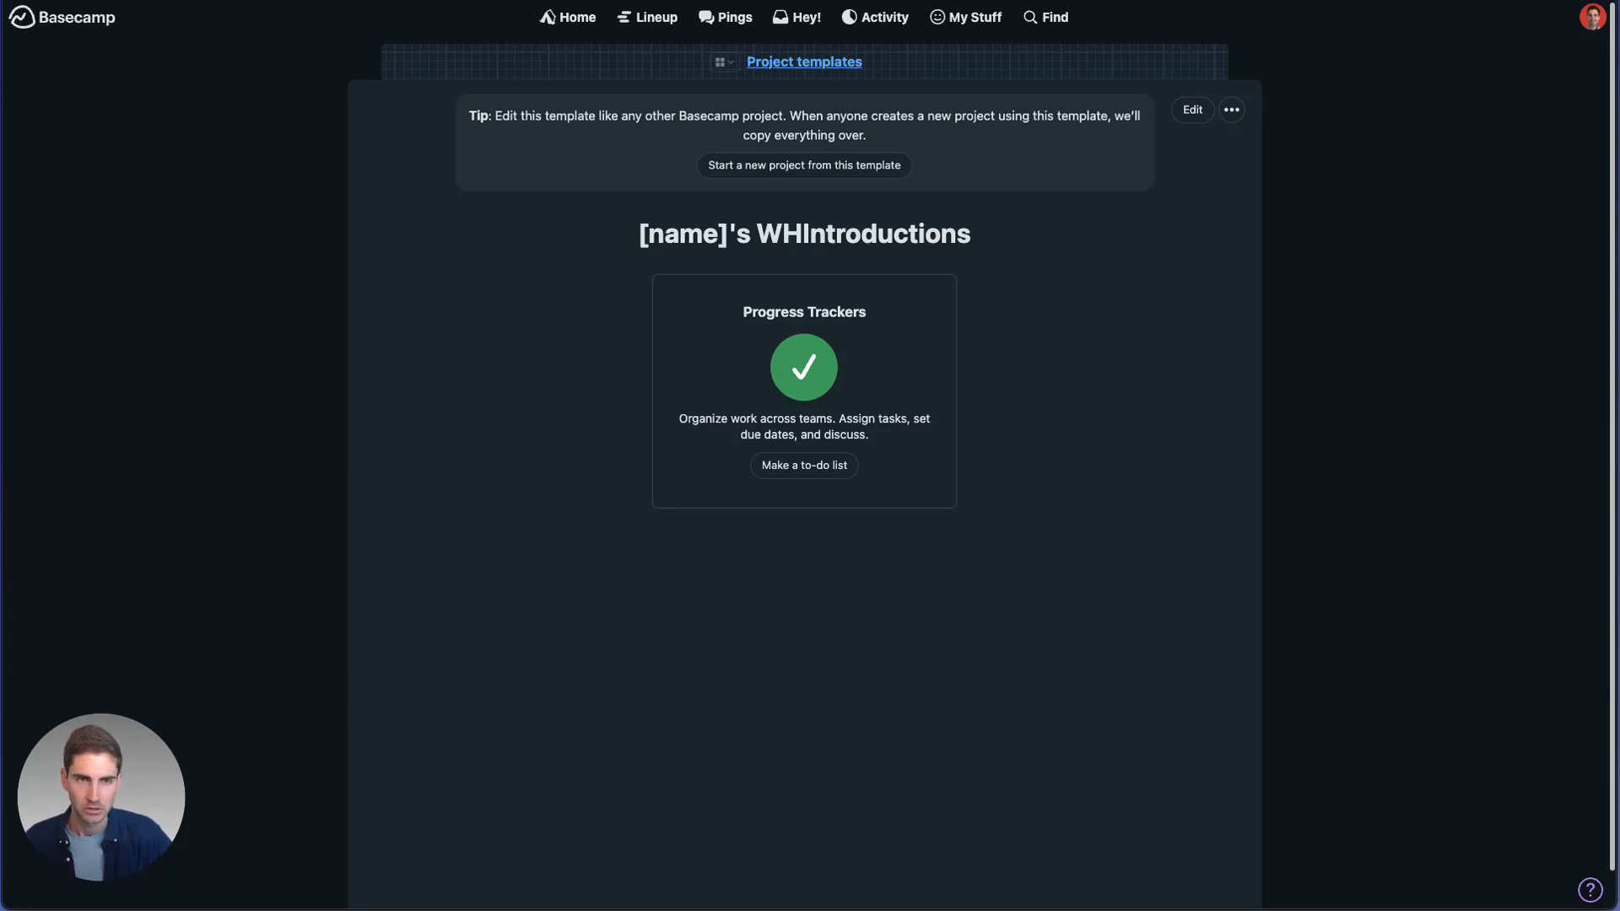
key("ctrl+shift+Tab")
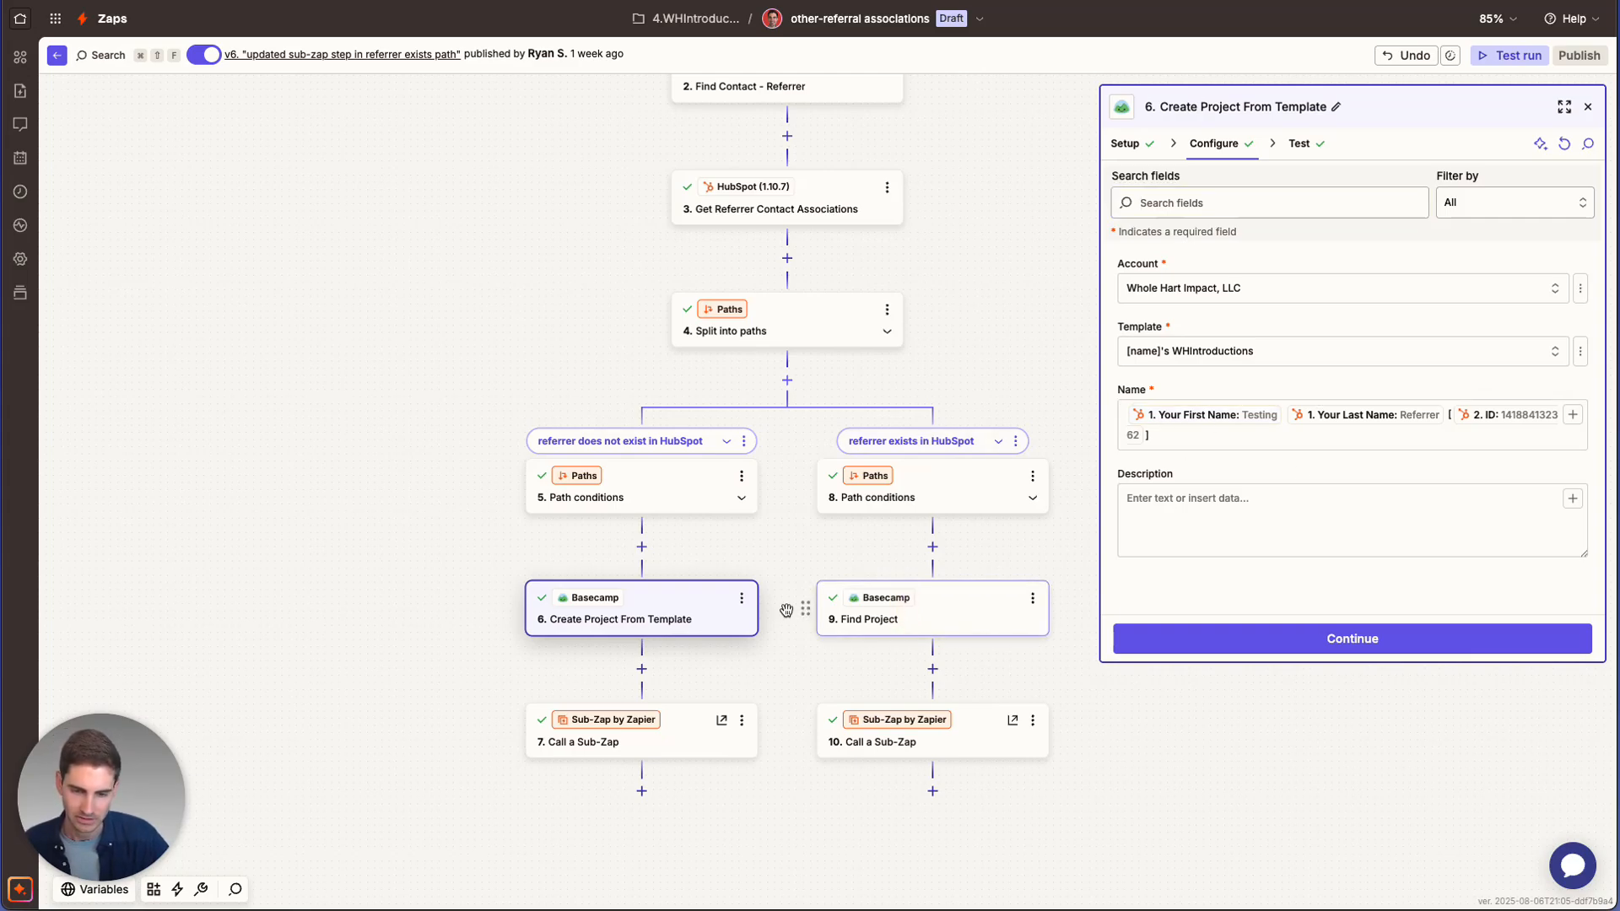
Check the Find Project step's search settings and read through the input arguments of the Call a Sub-Zap step in the "referrer does not exist" branch
left_click(845, 621)
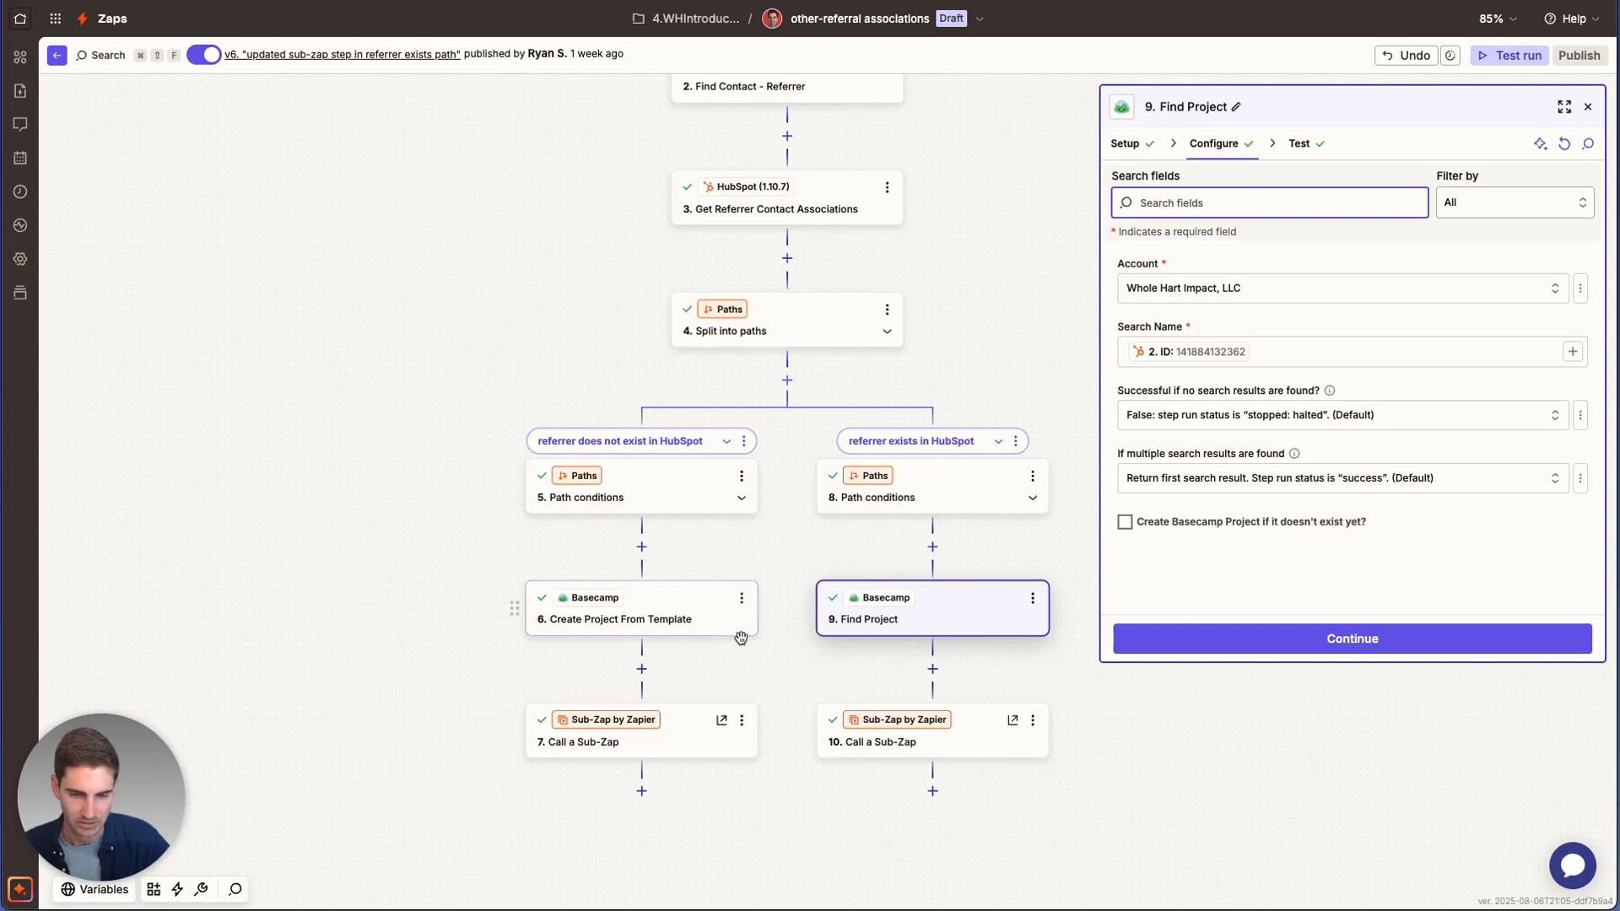
left_click(624, 749)
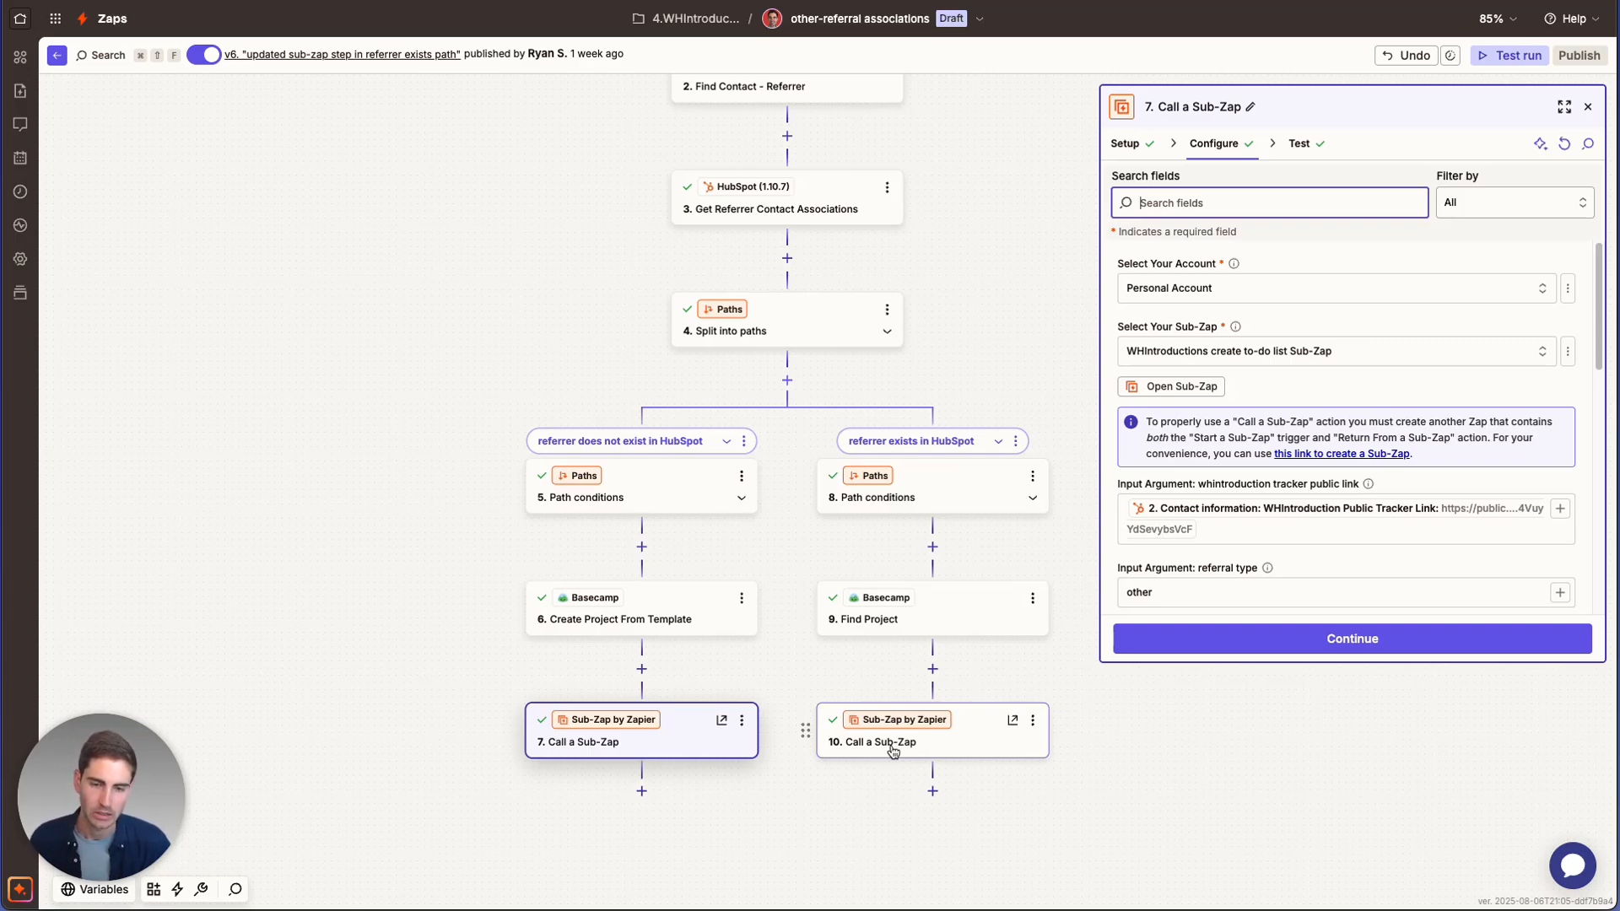
scroll(1151, 442, "down", 5)
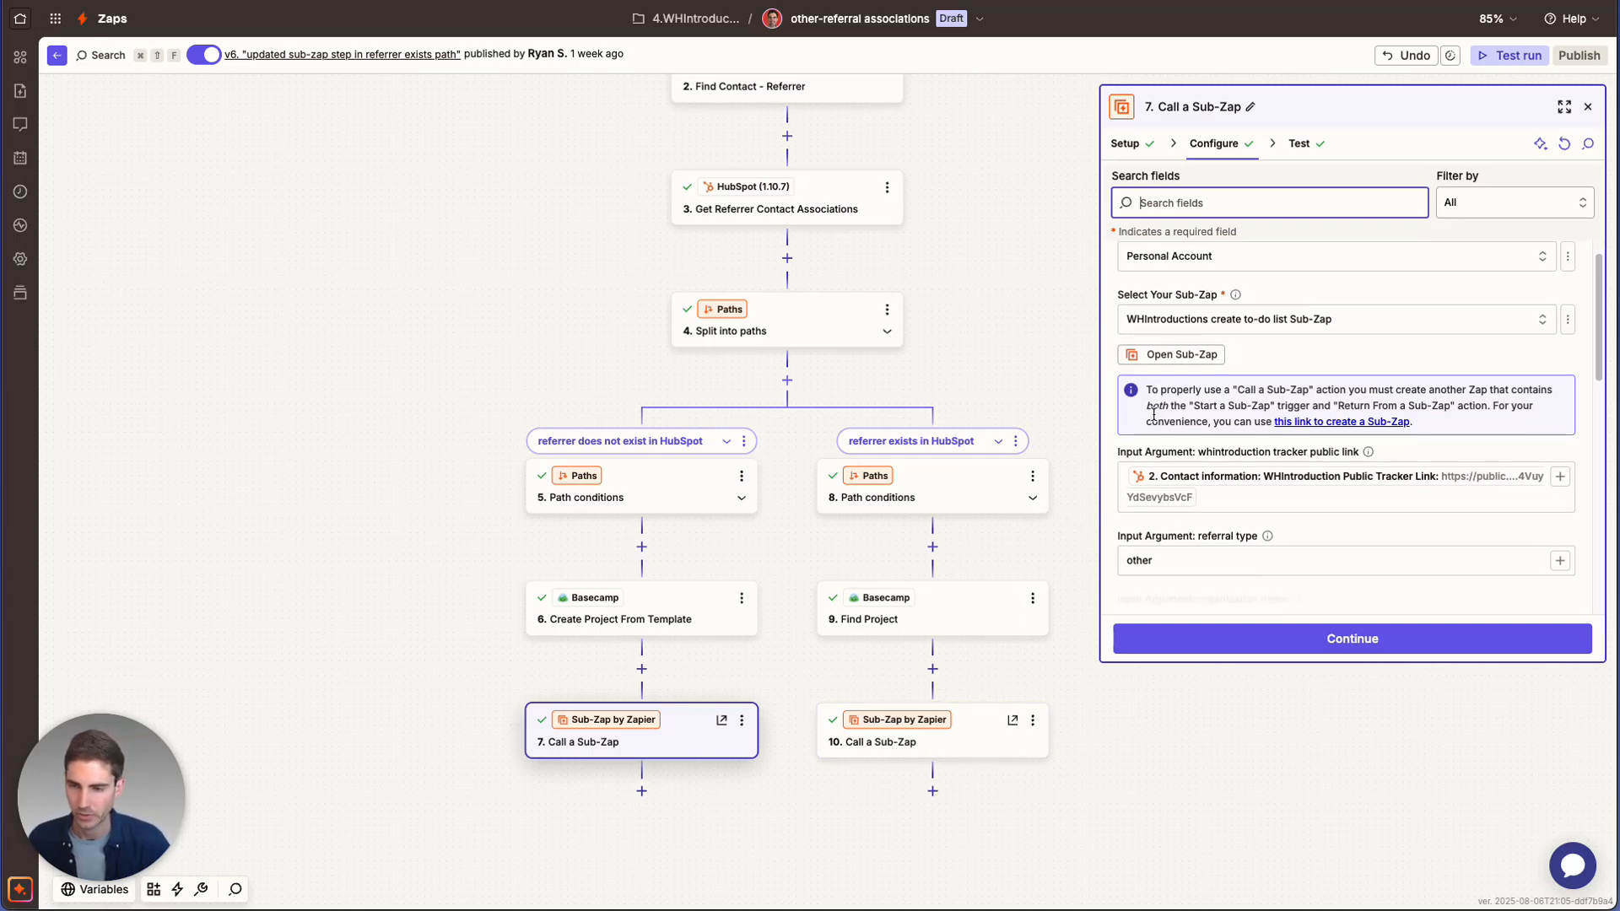
scroll(1151, 442, "down", 1)
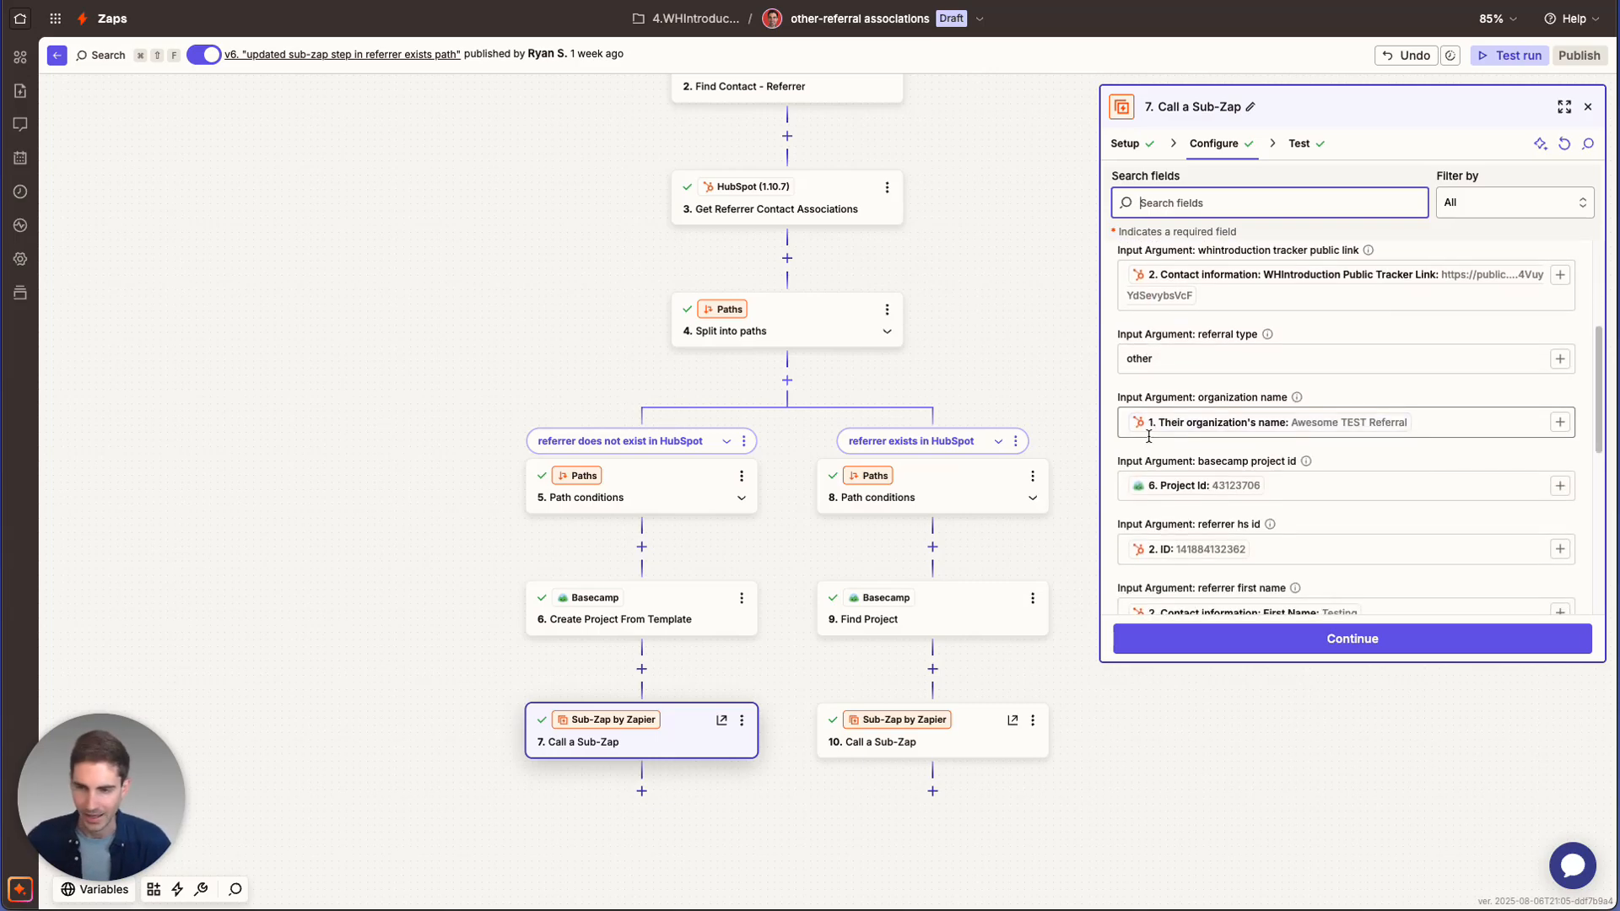
scroll(1148, 436, "down", 6)
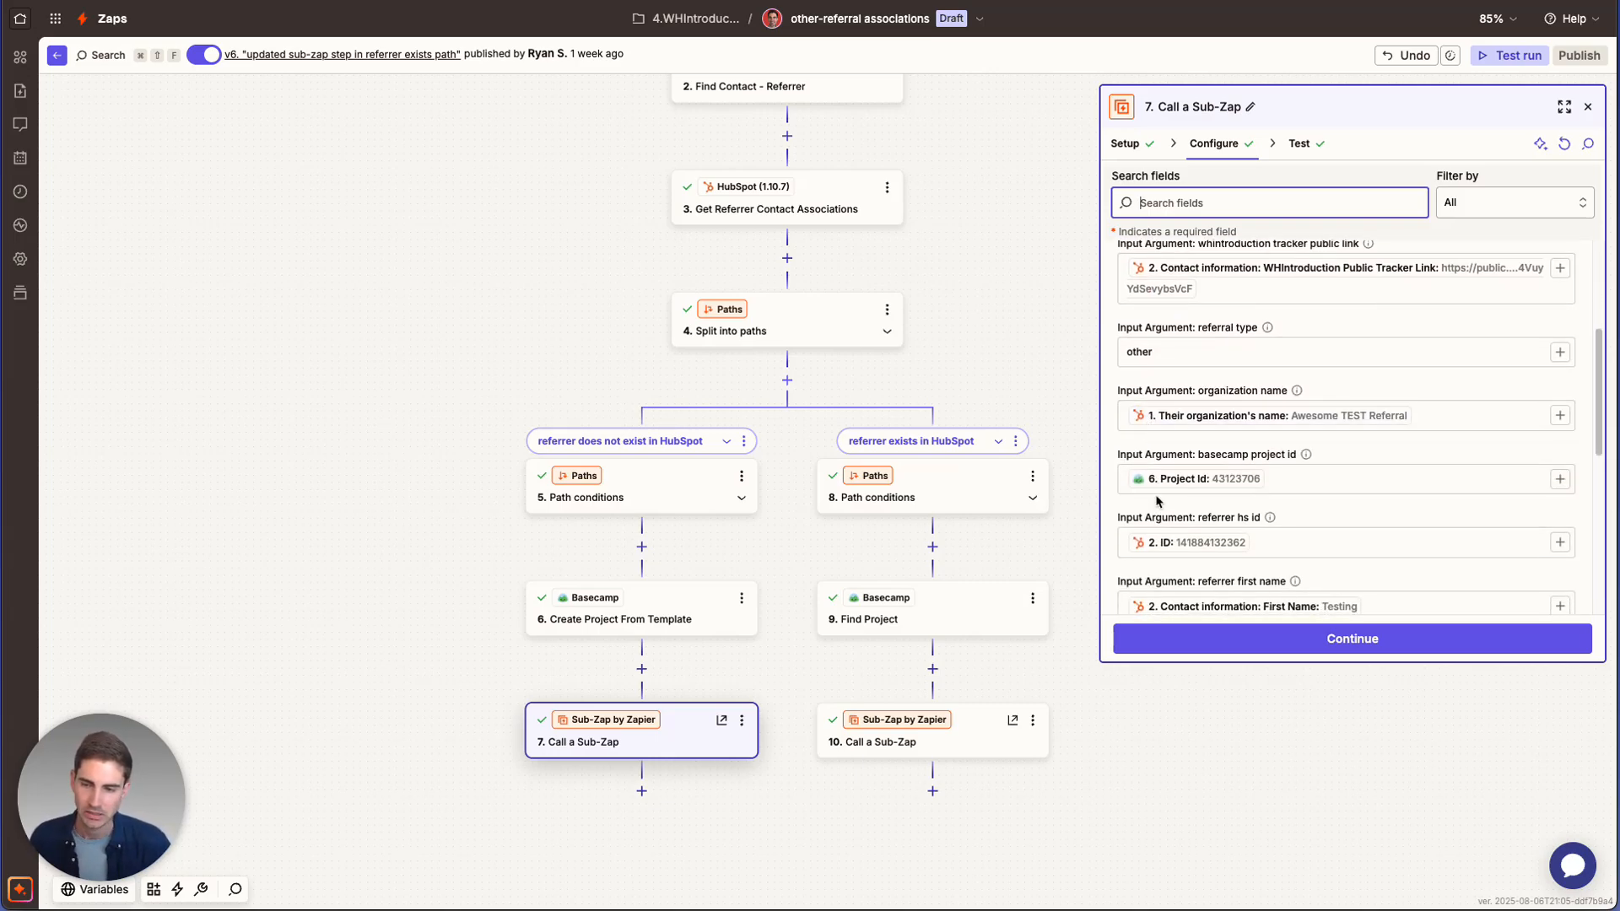
scroll(1154, 496, "down", 3)
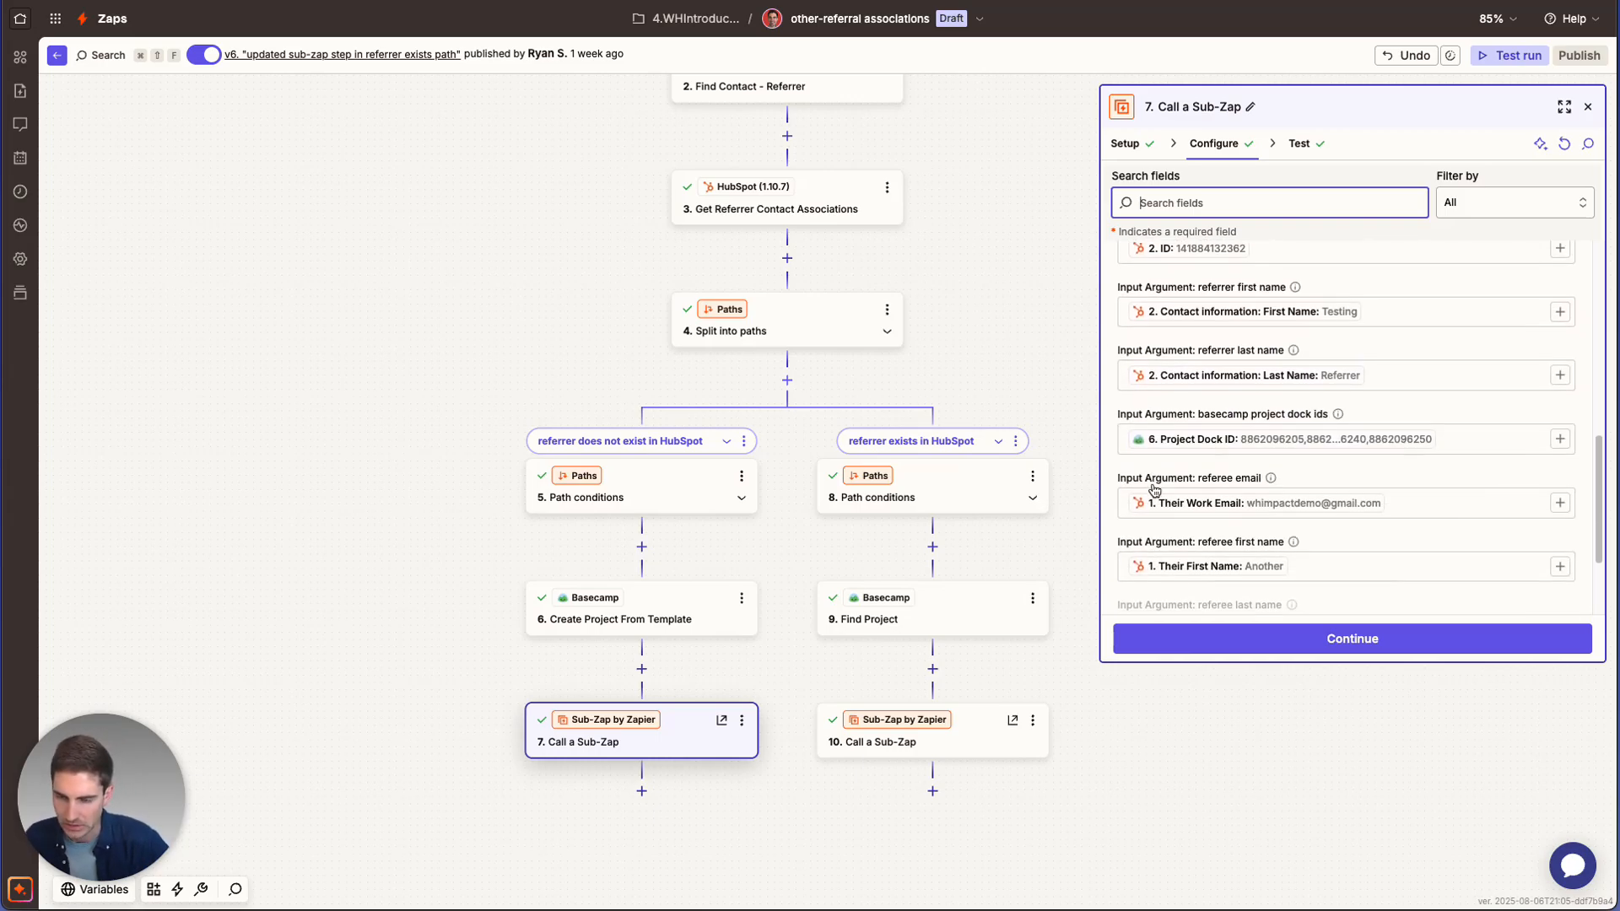
scroll(1152, 481, "down", 2)
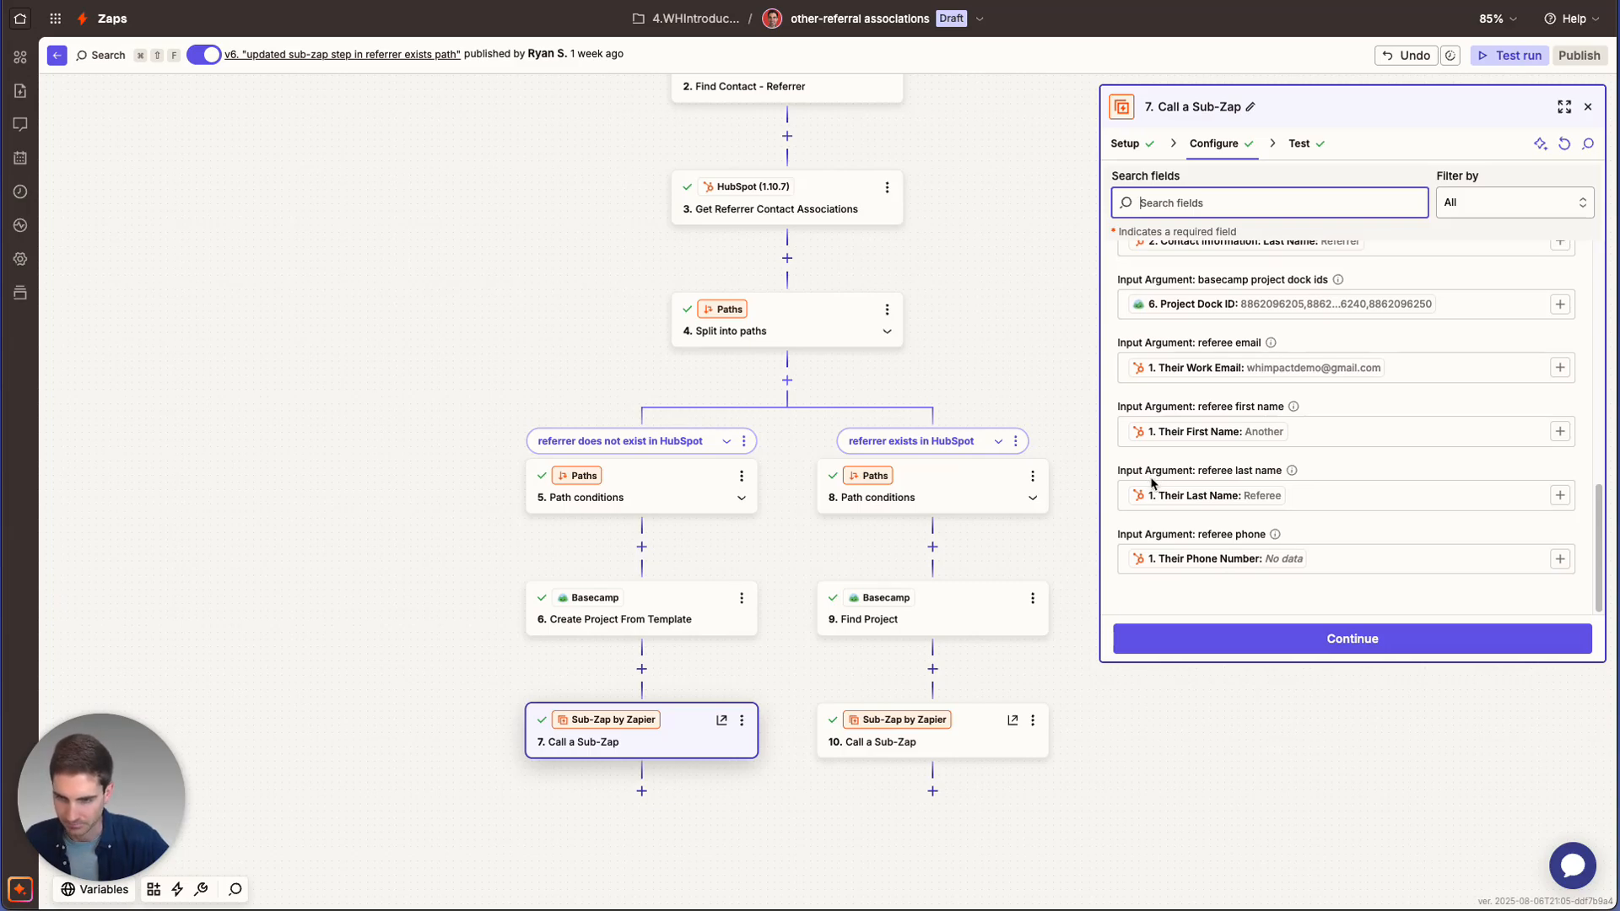
scroll(1380, 470, "up", 7)
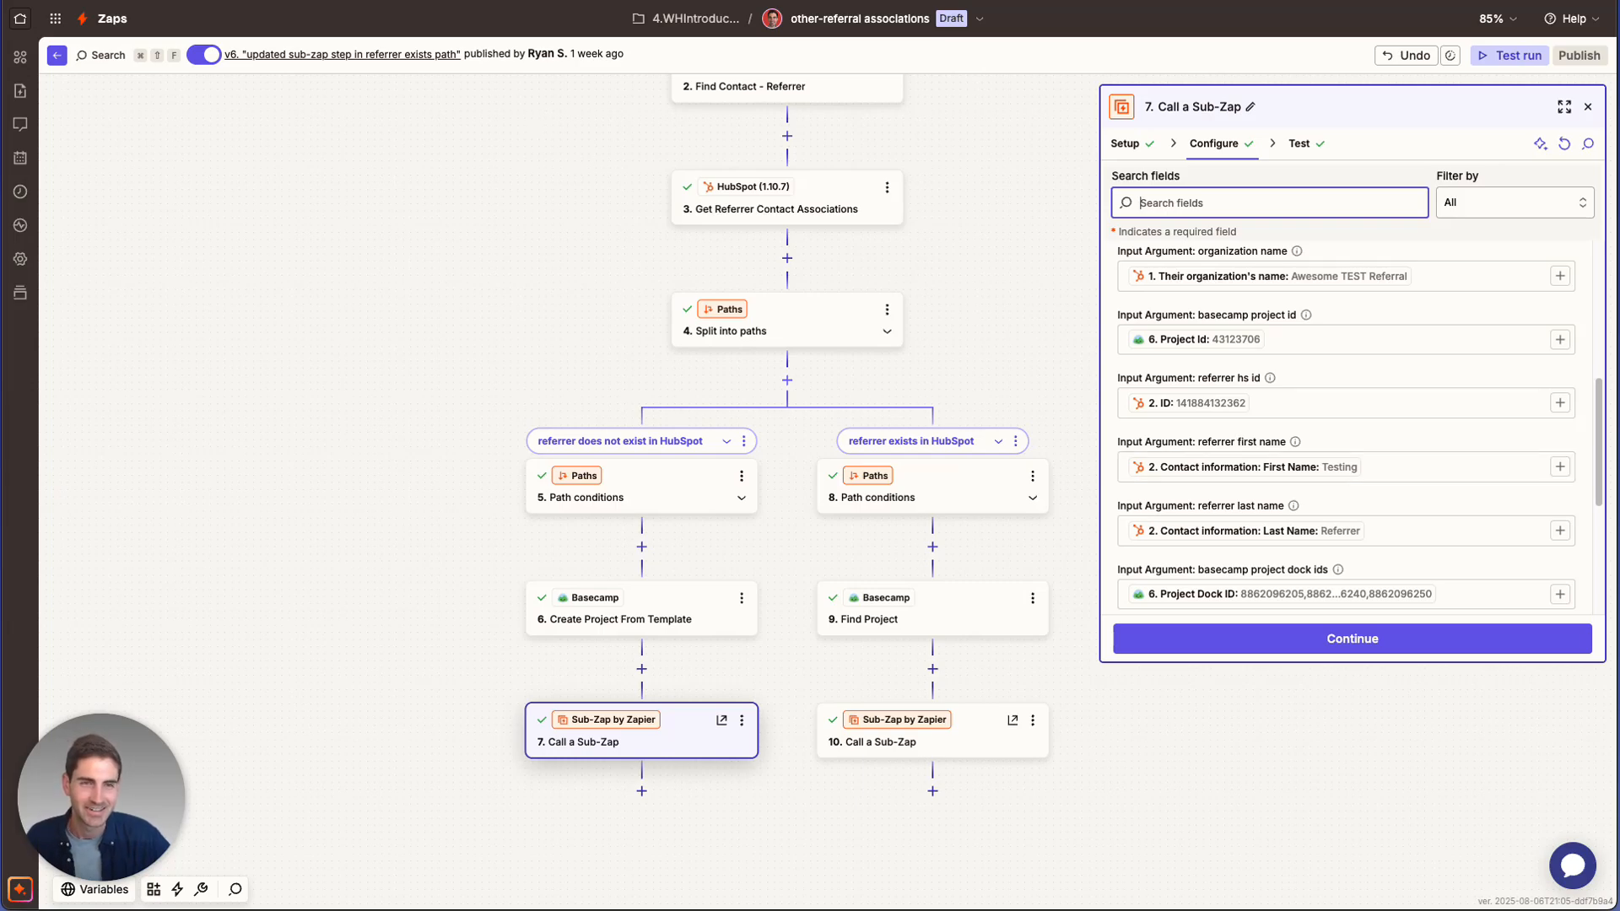
Return to the flowchart and open the self-referral associations zap from its linked automation box
key("ctrl+Tab")
key("ctrl+Tab")
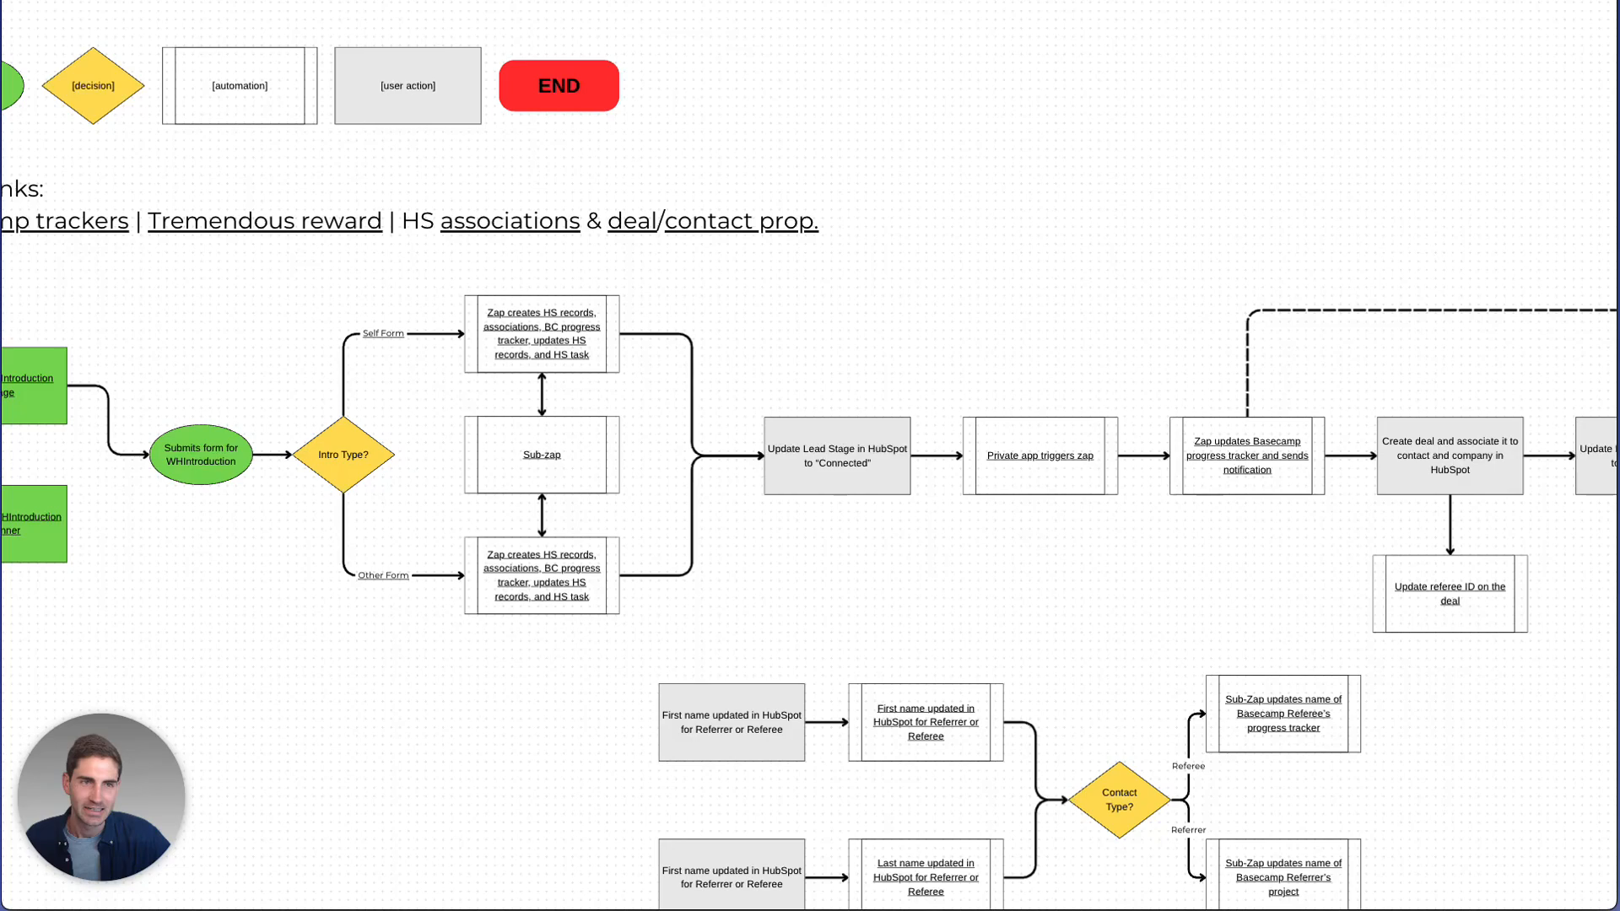
left_click(517, 583)
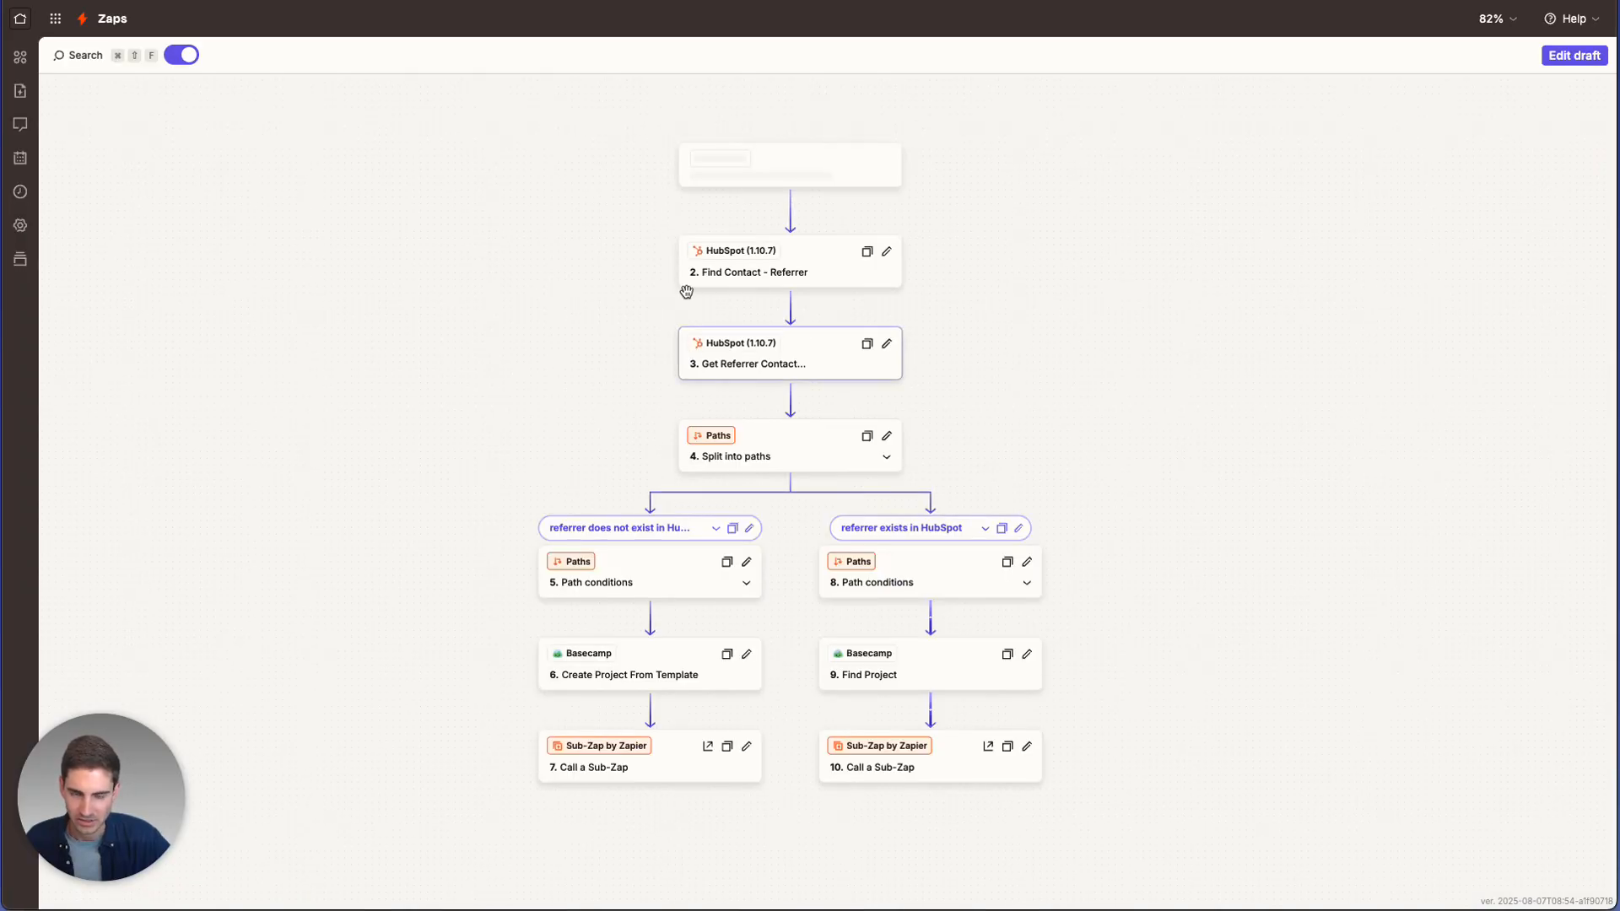
Open the zap's existing draft and inspect the New Self Referral Form Submission trigger's event, account and form
left_click(781, 186)
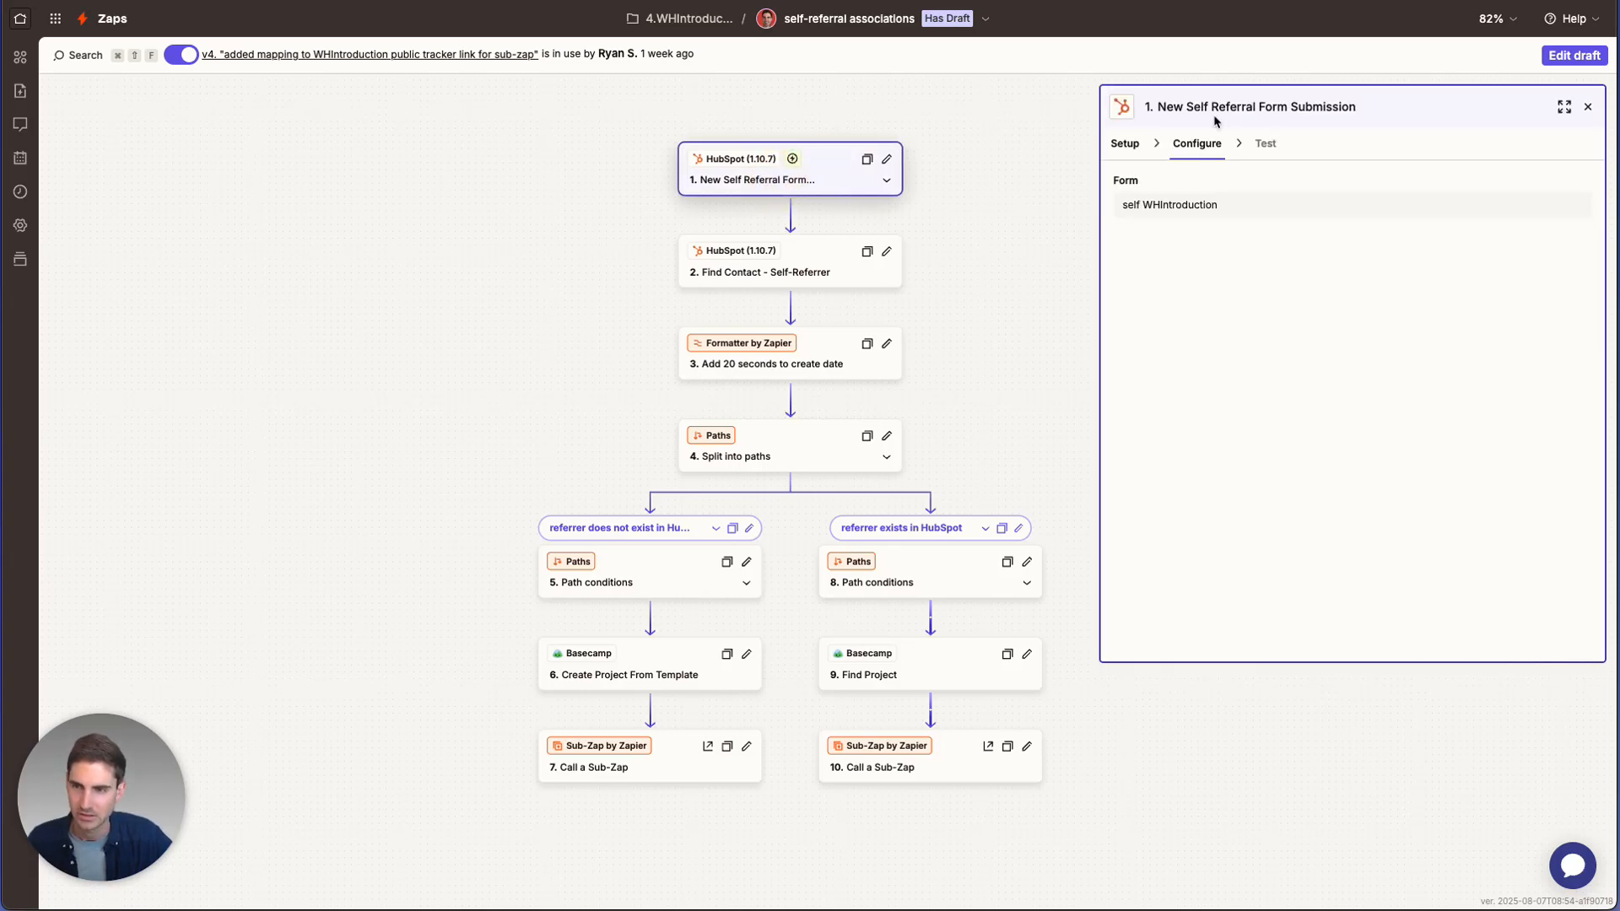
left_click(1126, 143)
left_click(1574, 54)
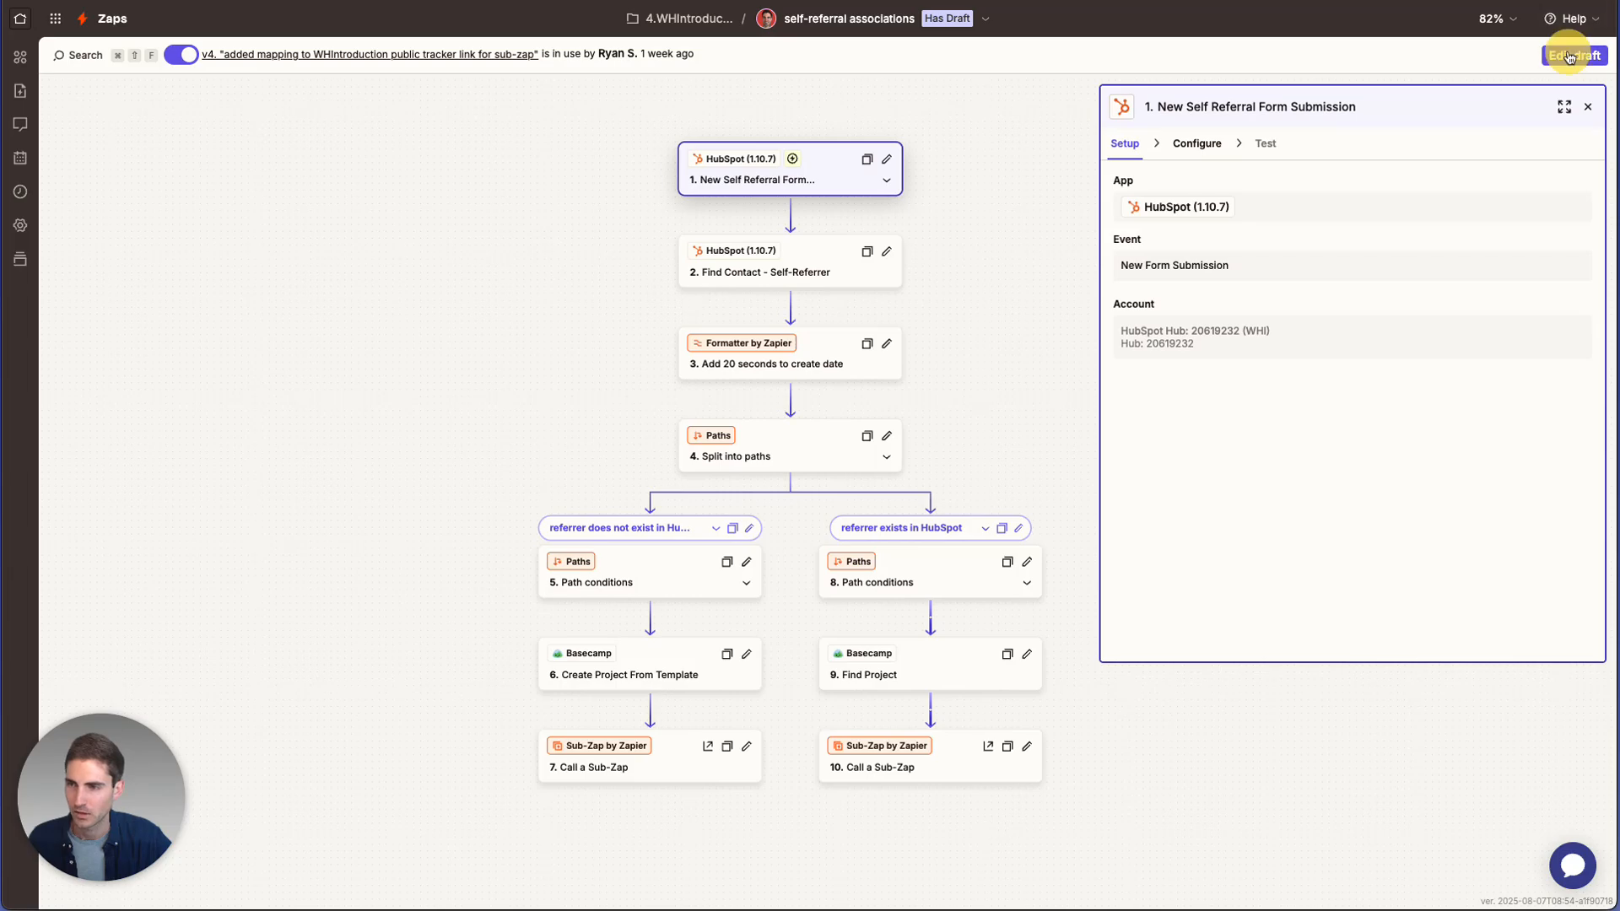
left_click(1205, 143)
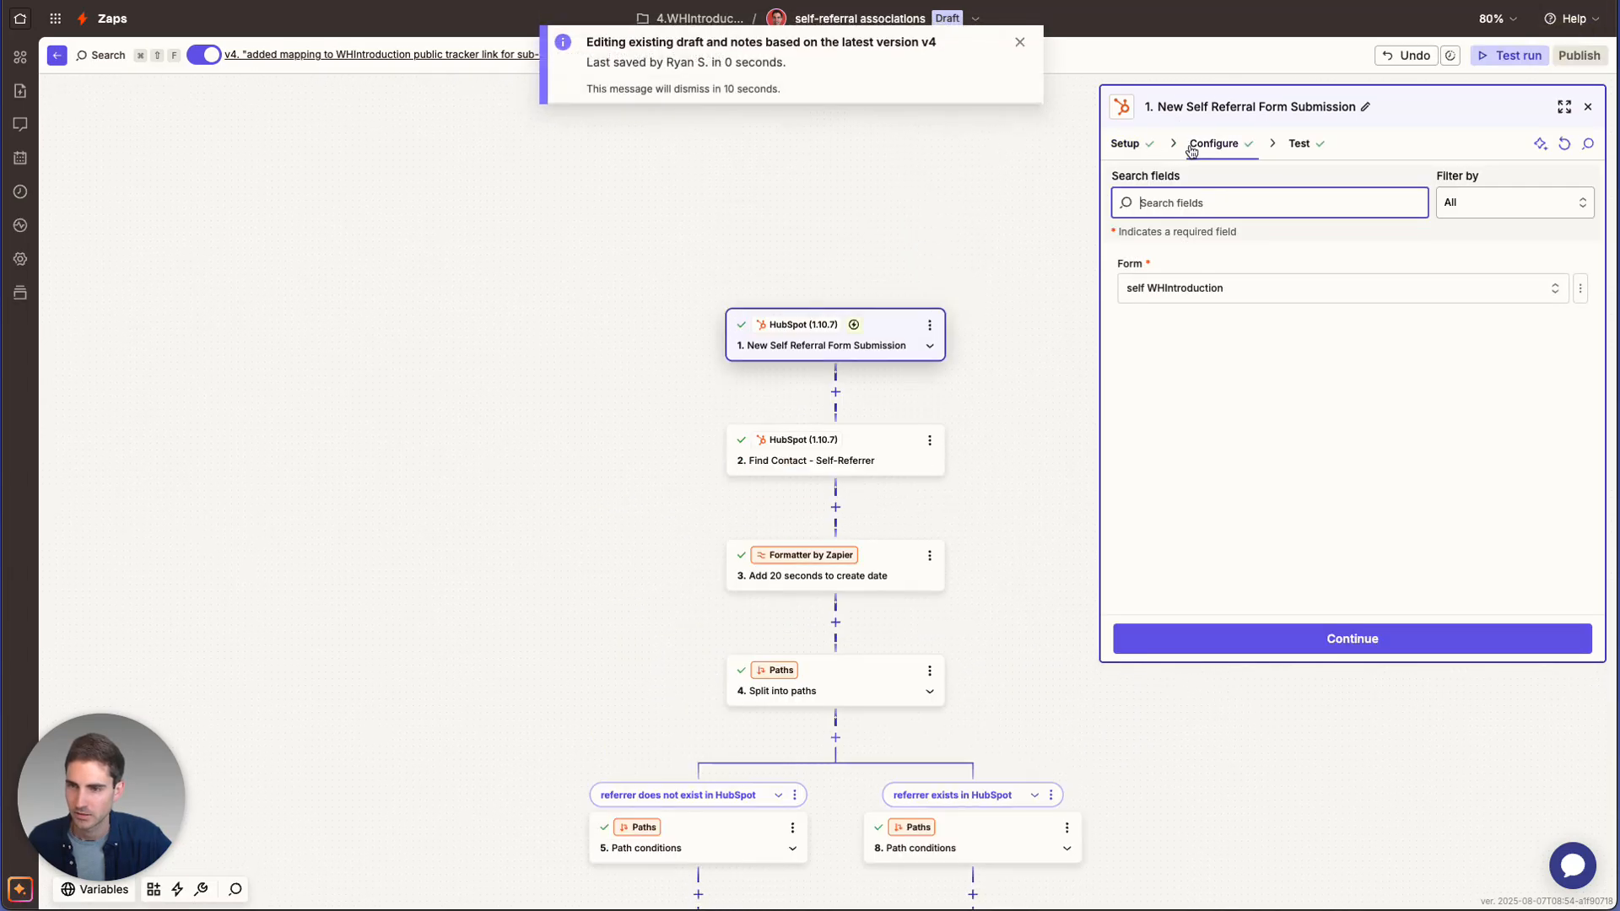
left_click(1126, 145)
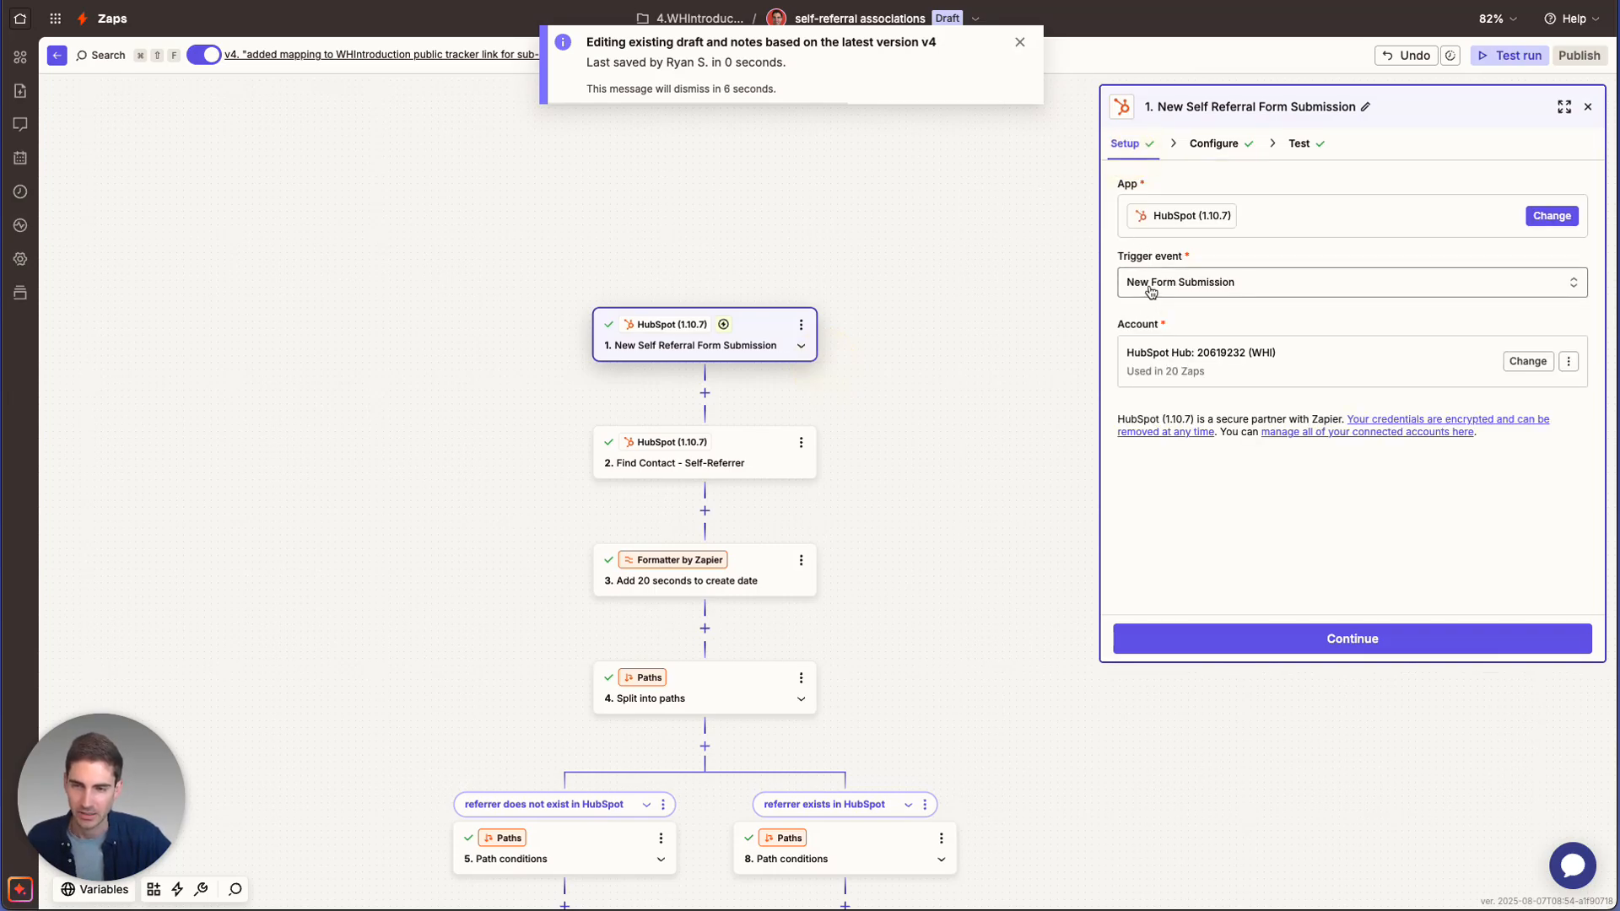
left_click(1215, 144)
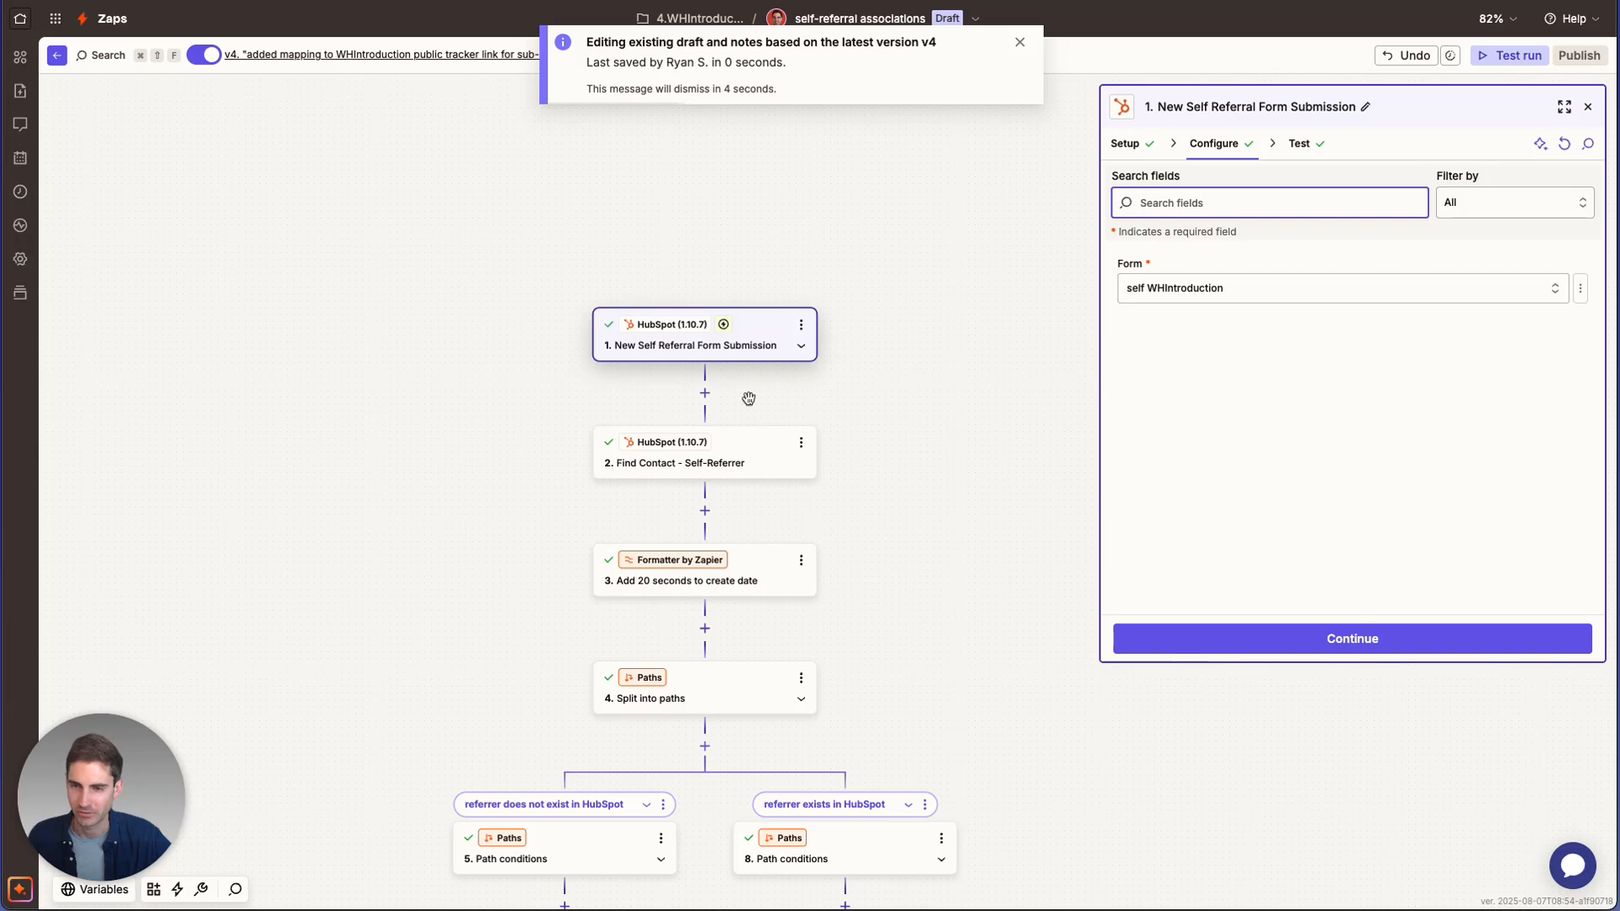
Review the Find Contact - Self-Referrer step's search property, additional properties to retrieve and no-results handling
left_click(693, 470)
left_click(694, 472)
scroll(1232, 303, "down", 3)
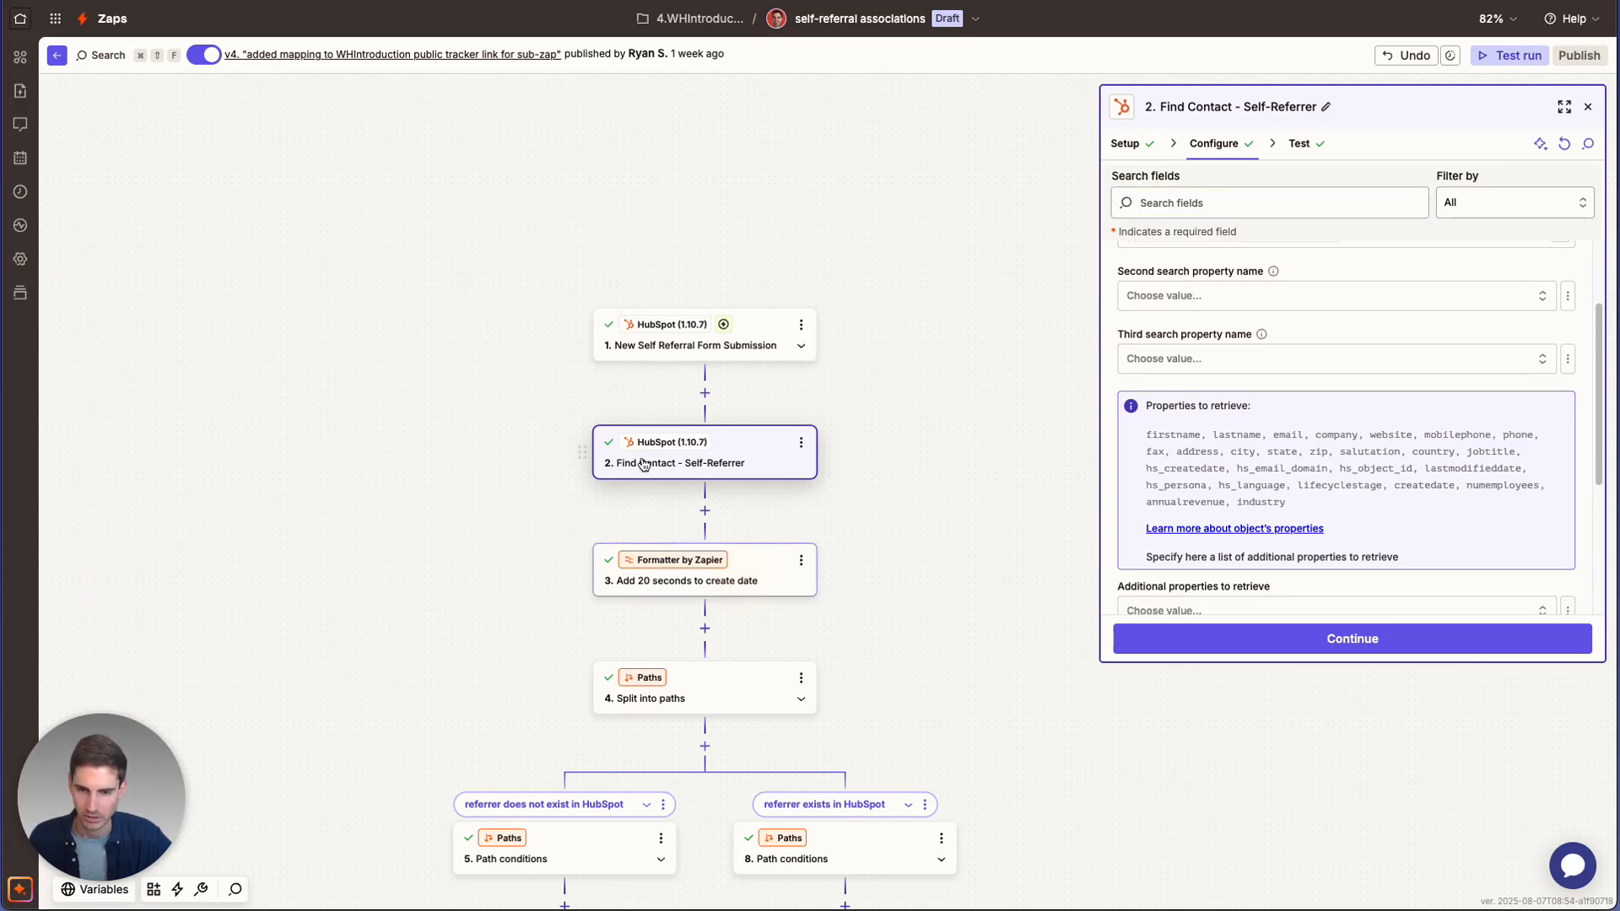
left_click(700, 574)
left_click(697, 450)
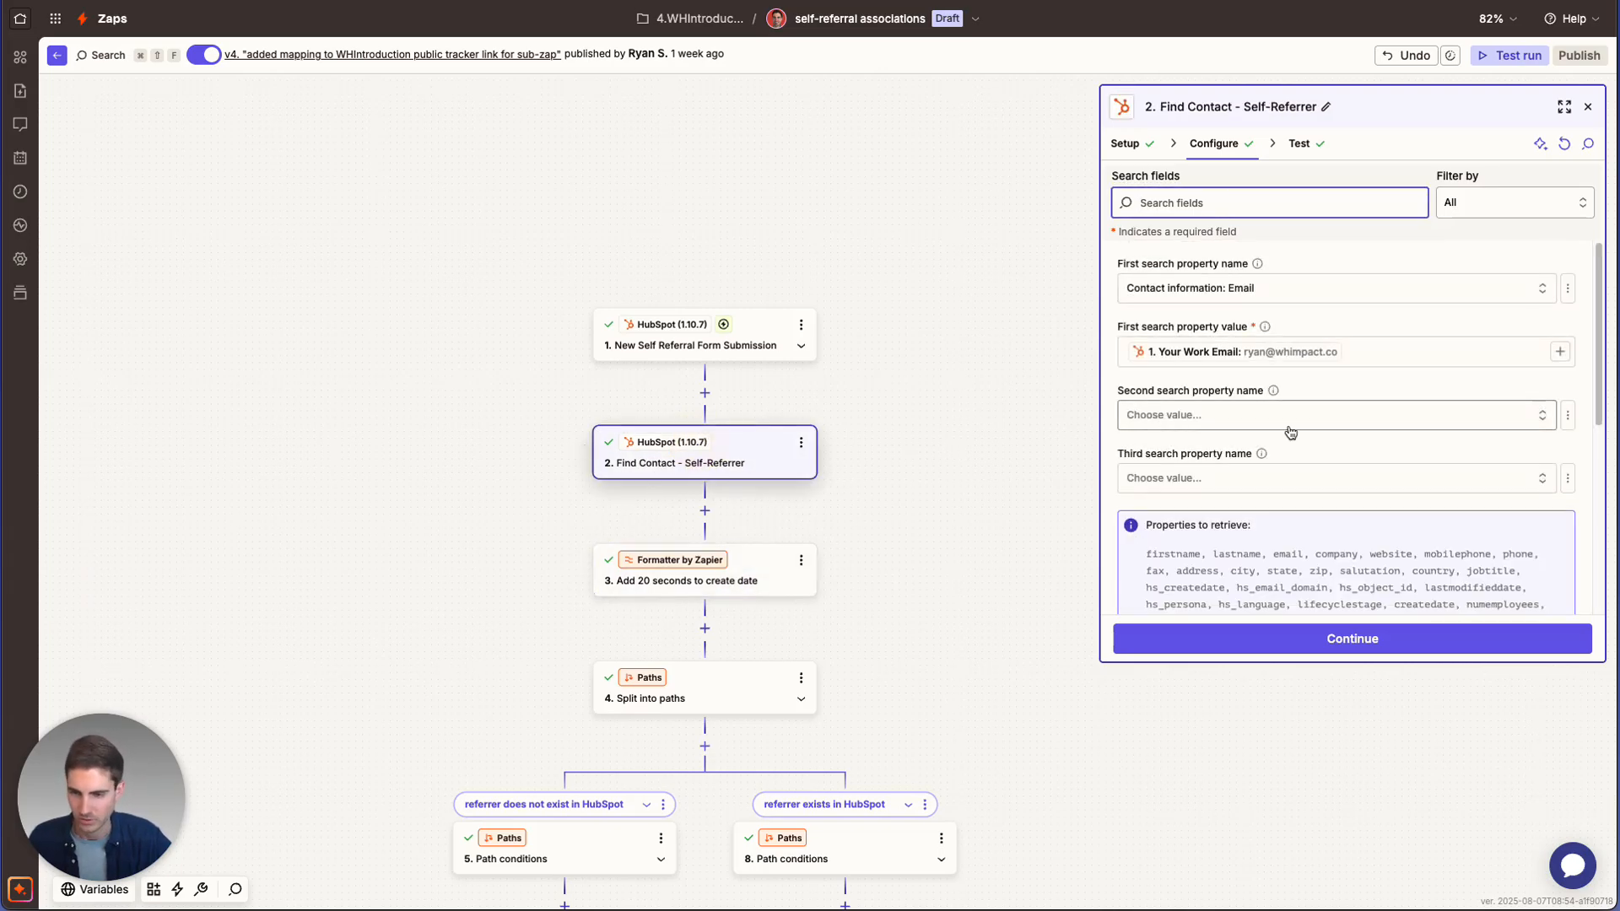
scroll(1291, 422, "down", 5)
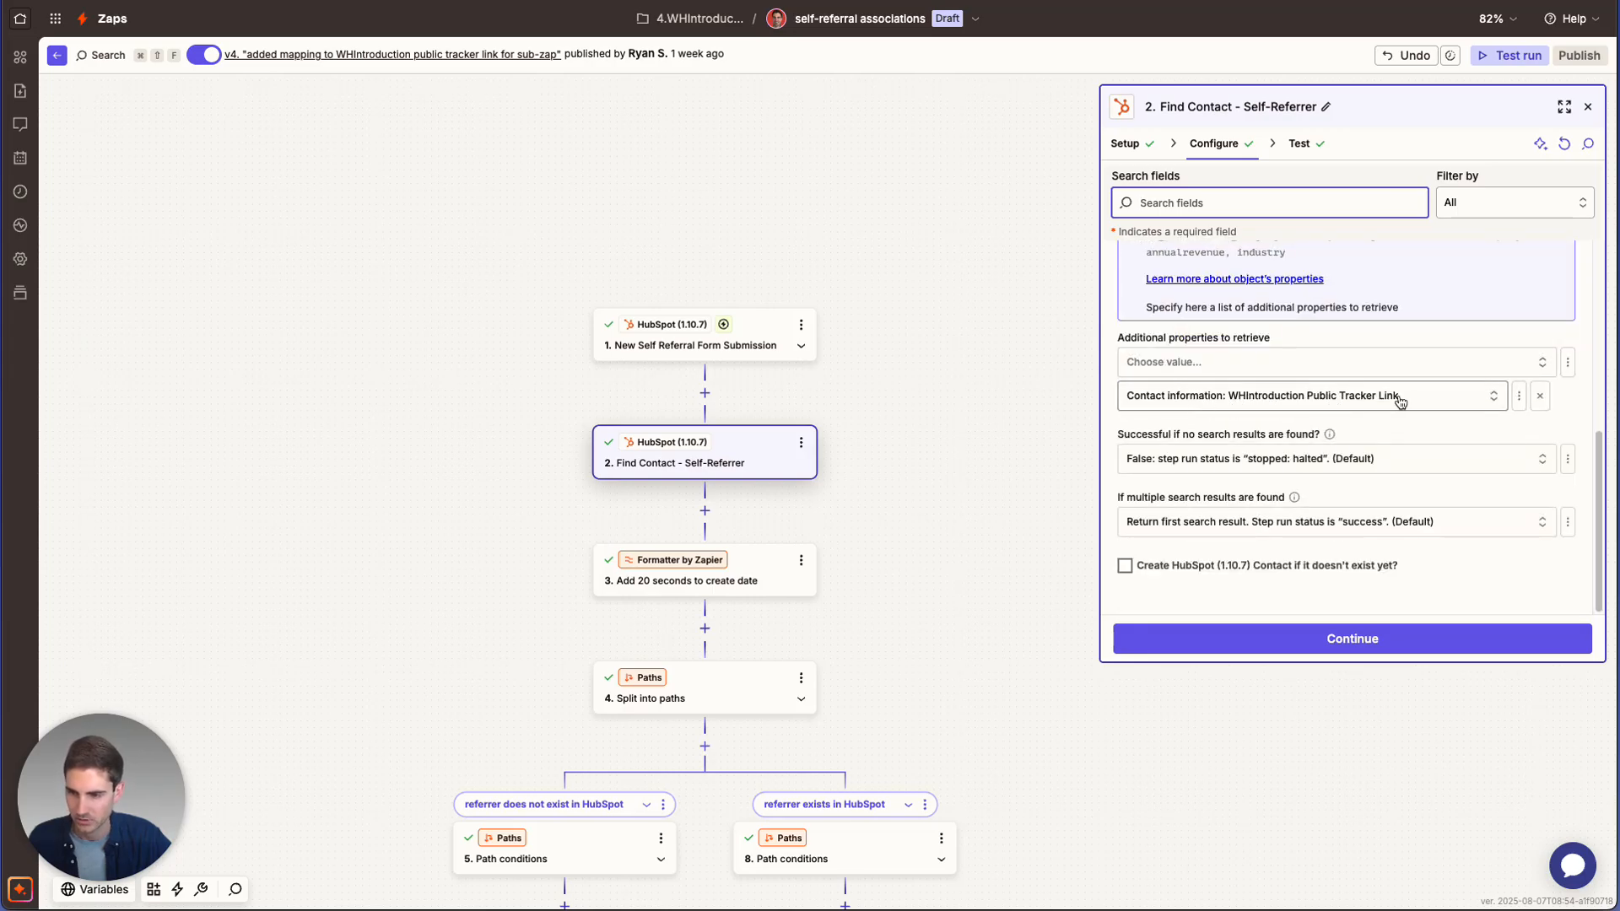
Examine the Add 20 seconds to create date step's transform, input, expression and format, and look over the branches that follow
left_click(711, 585)
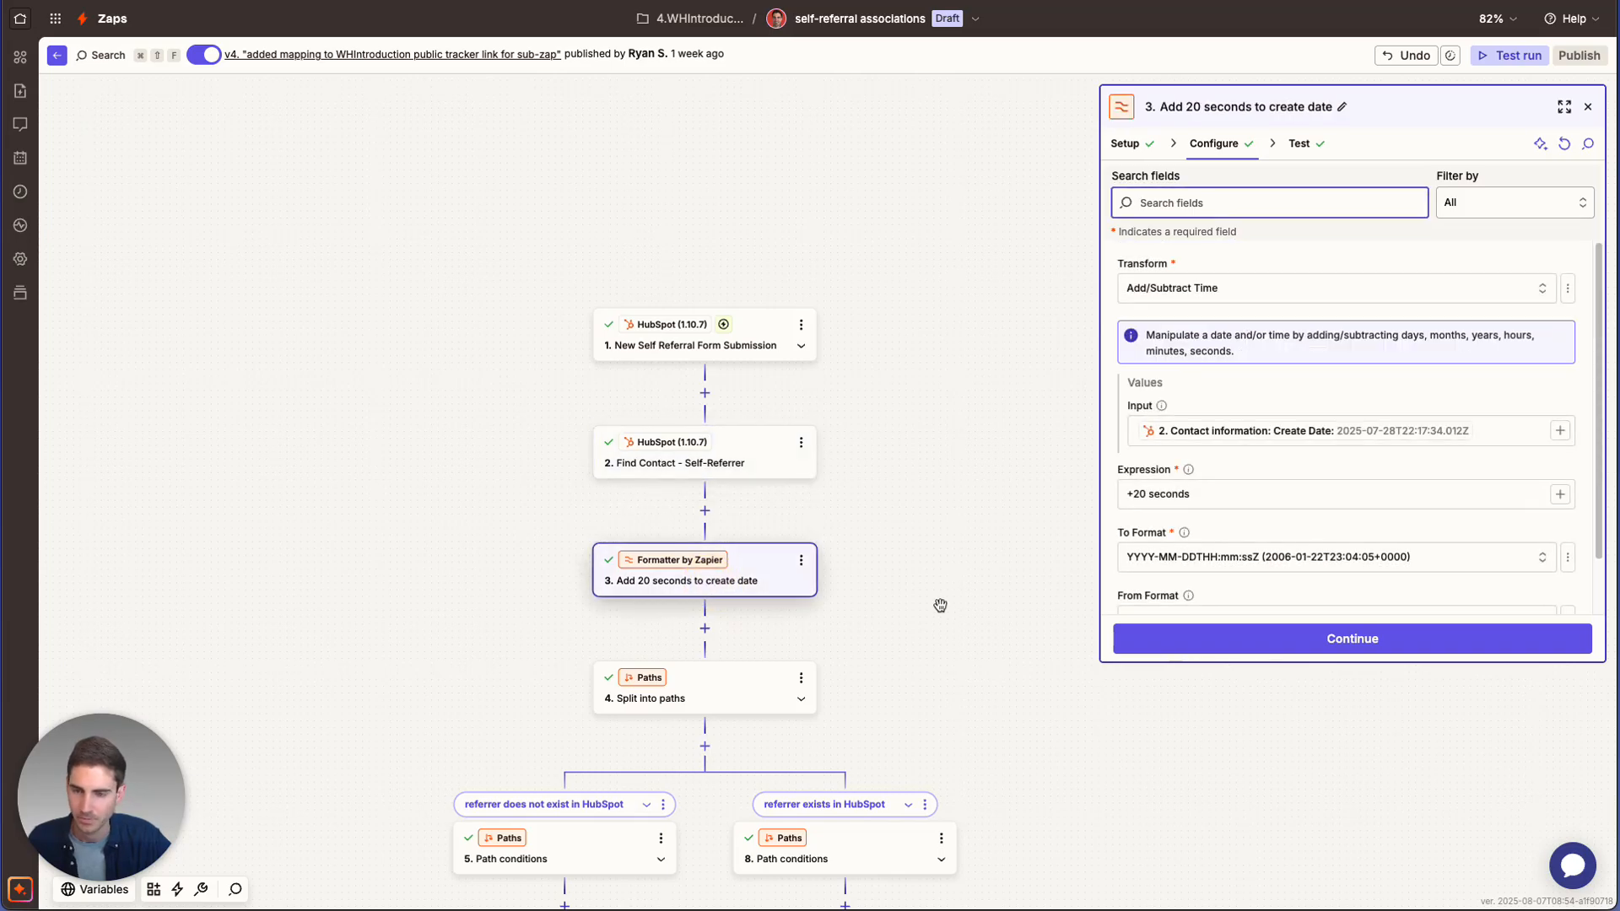
scroll(962, 408, "down", 1)
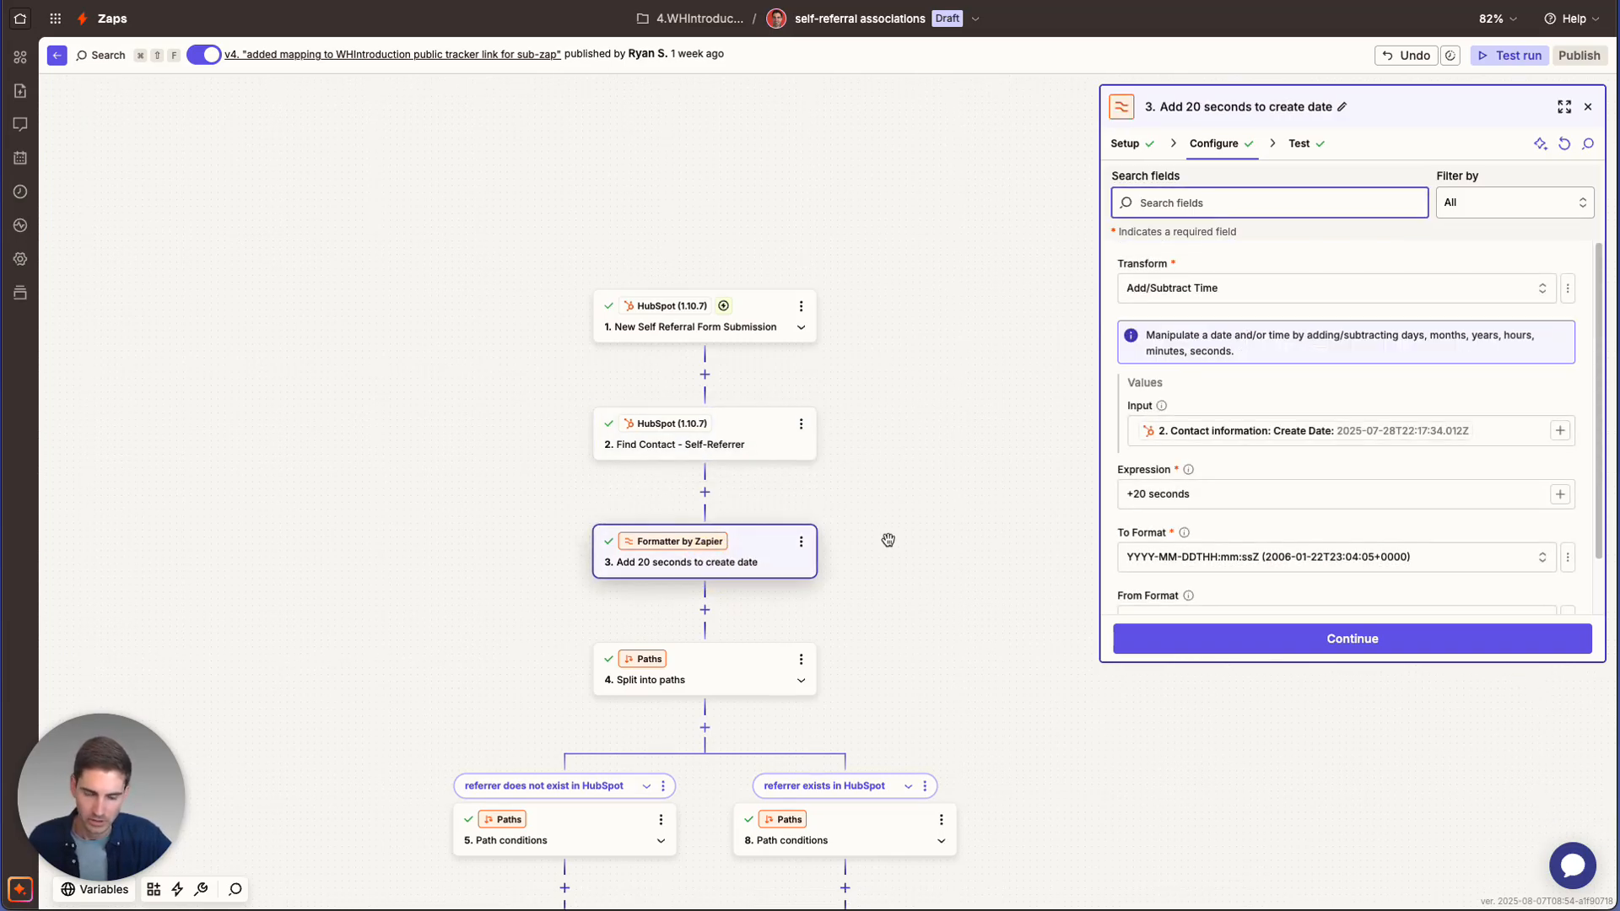
left_click_drag(886, 539, 912, 386)
scroll(913, 385, "down", 2)
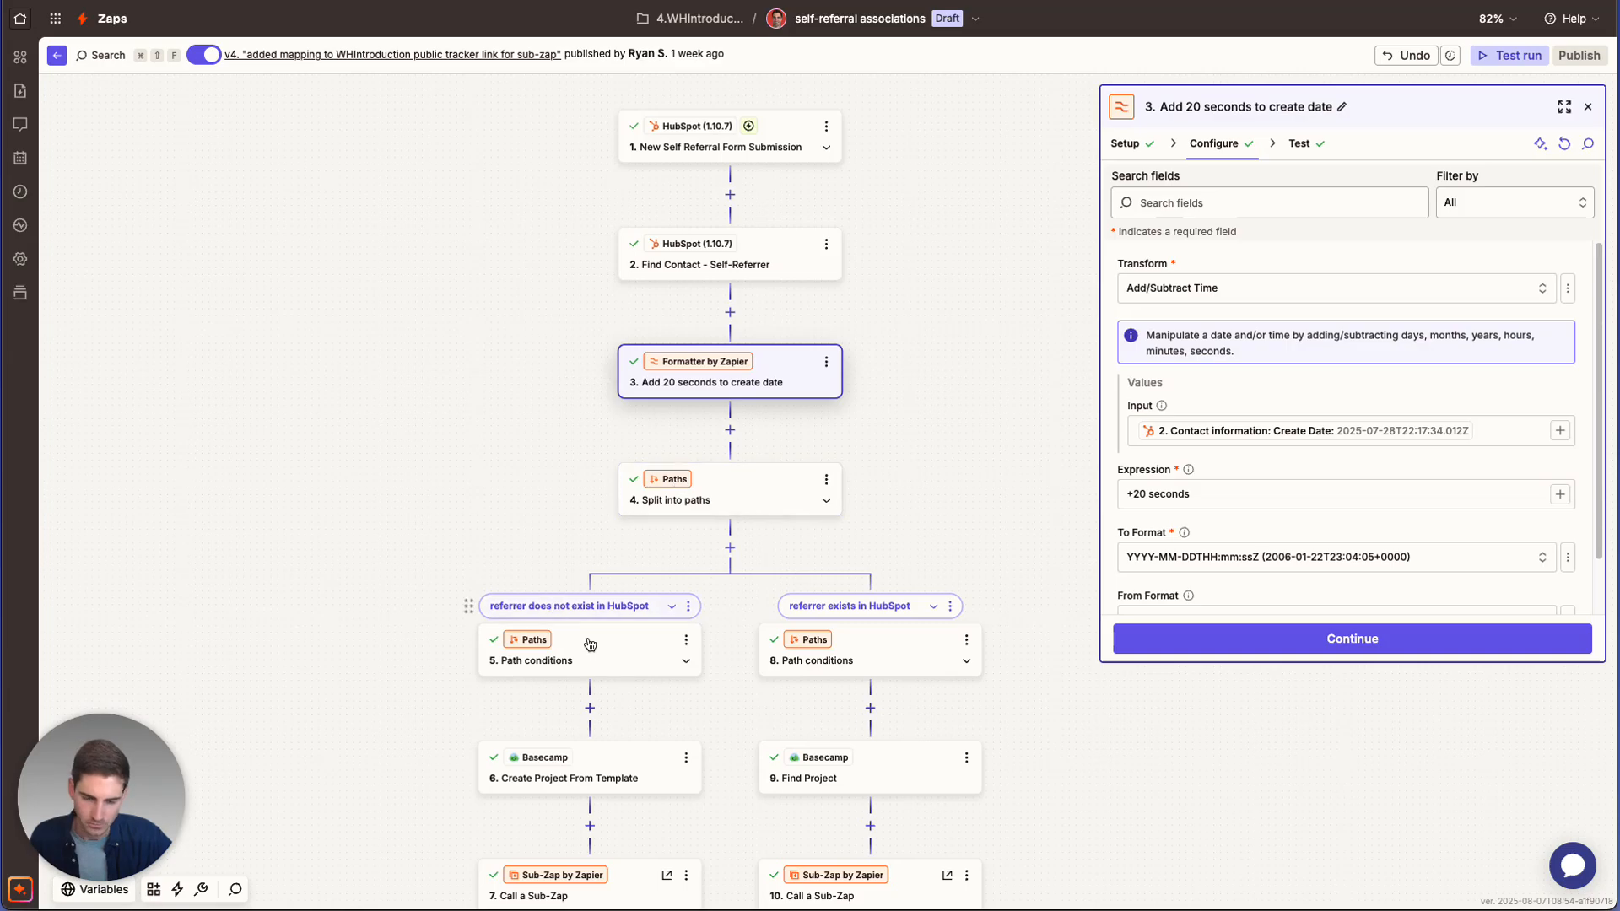
scroll(589, 645, "down", 2)
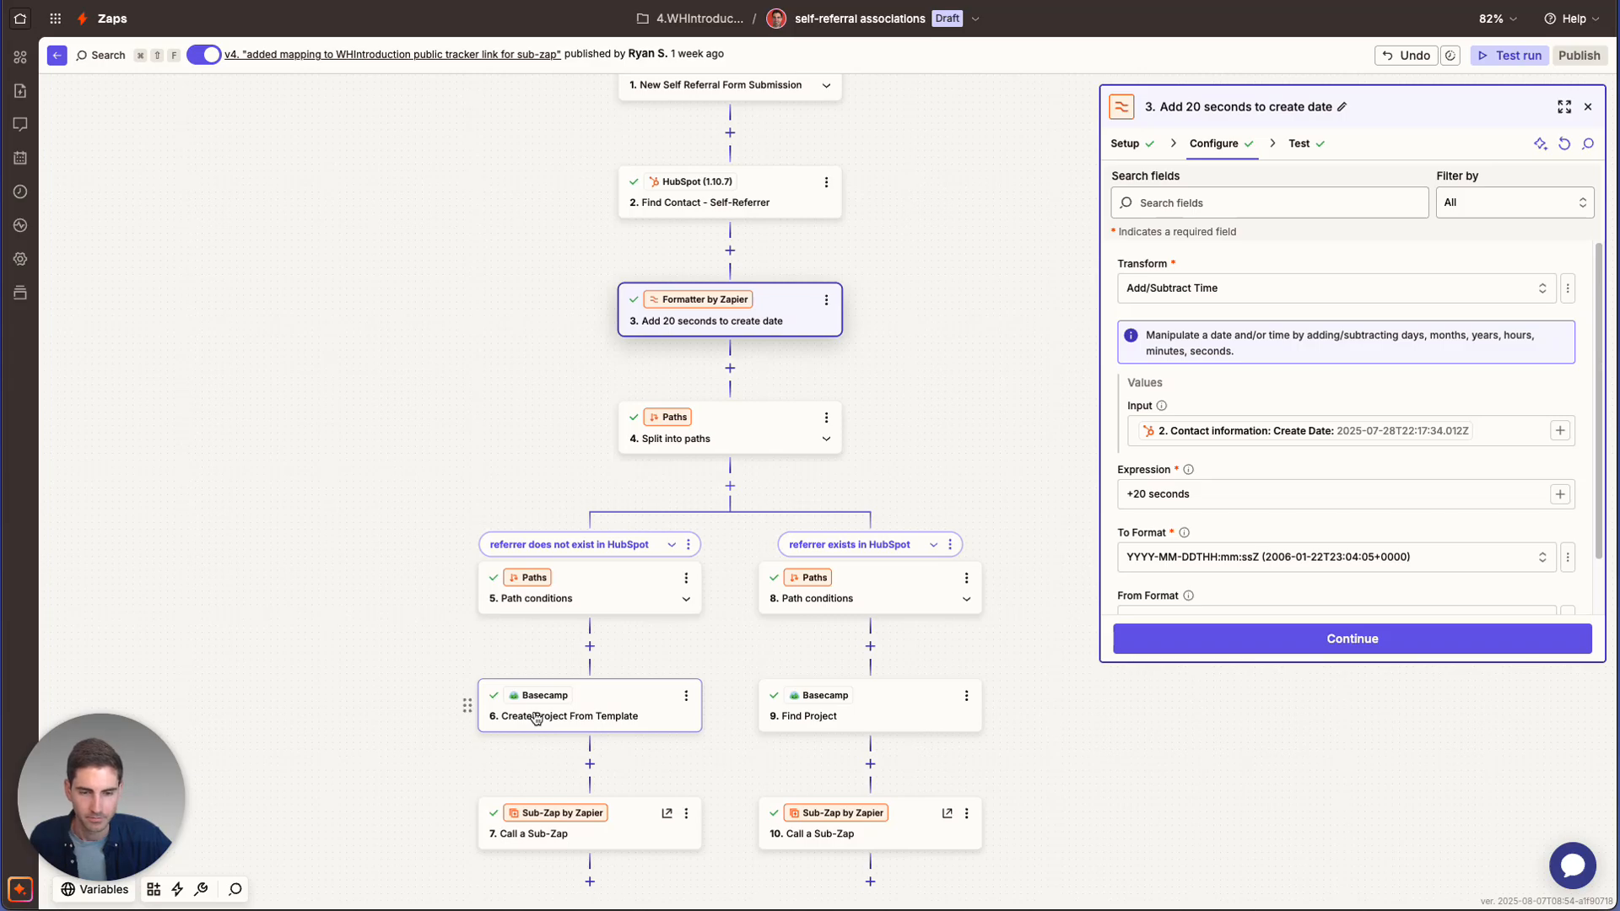
Compare the path conditions of the "referrer does not exist in HubSpot" and "referrer exists in HubSpot" branches
left_click(503, 707)
left_click(559, 595)
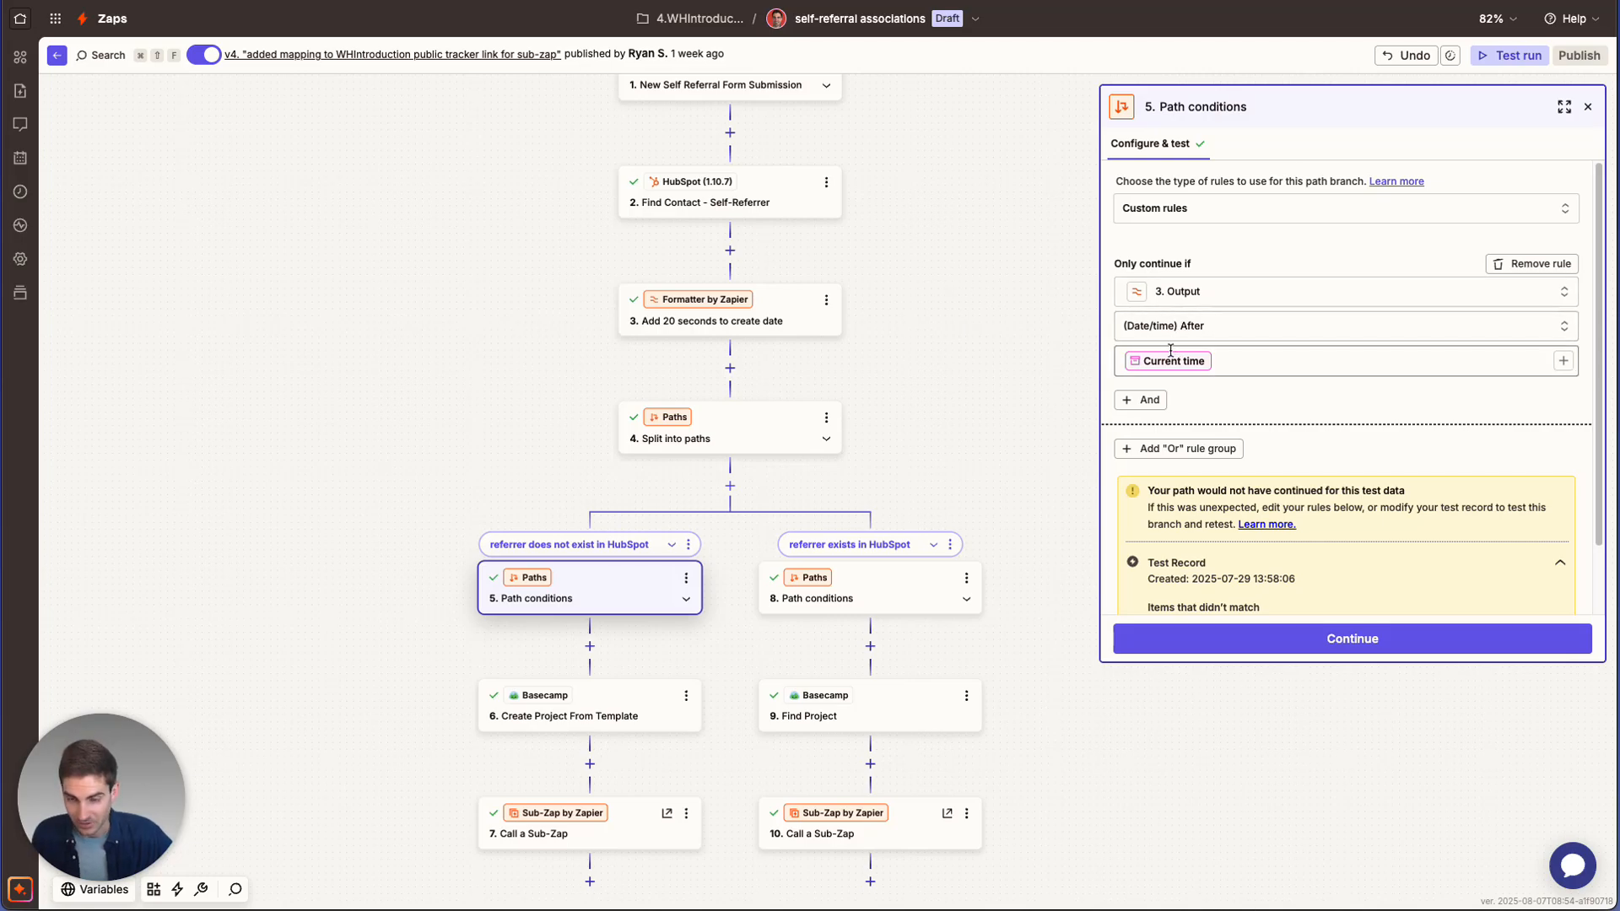
scroll(530, 572, "down", 1)
scroll(544, 581, "down", 2)
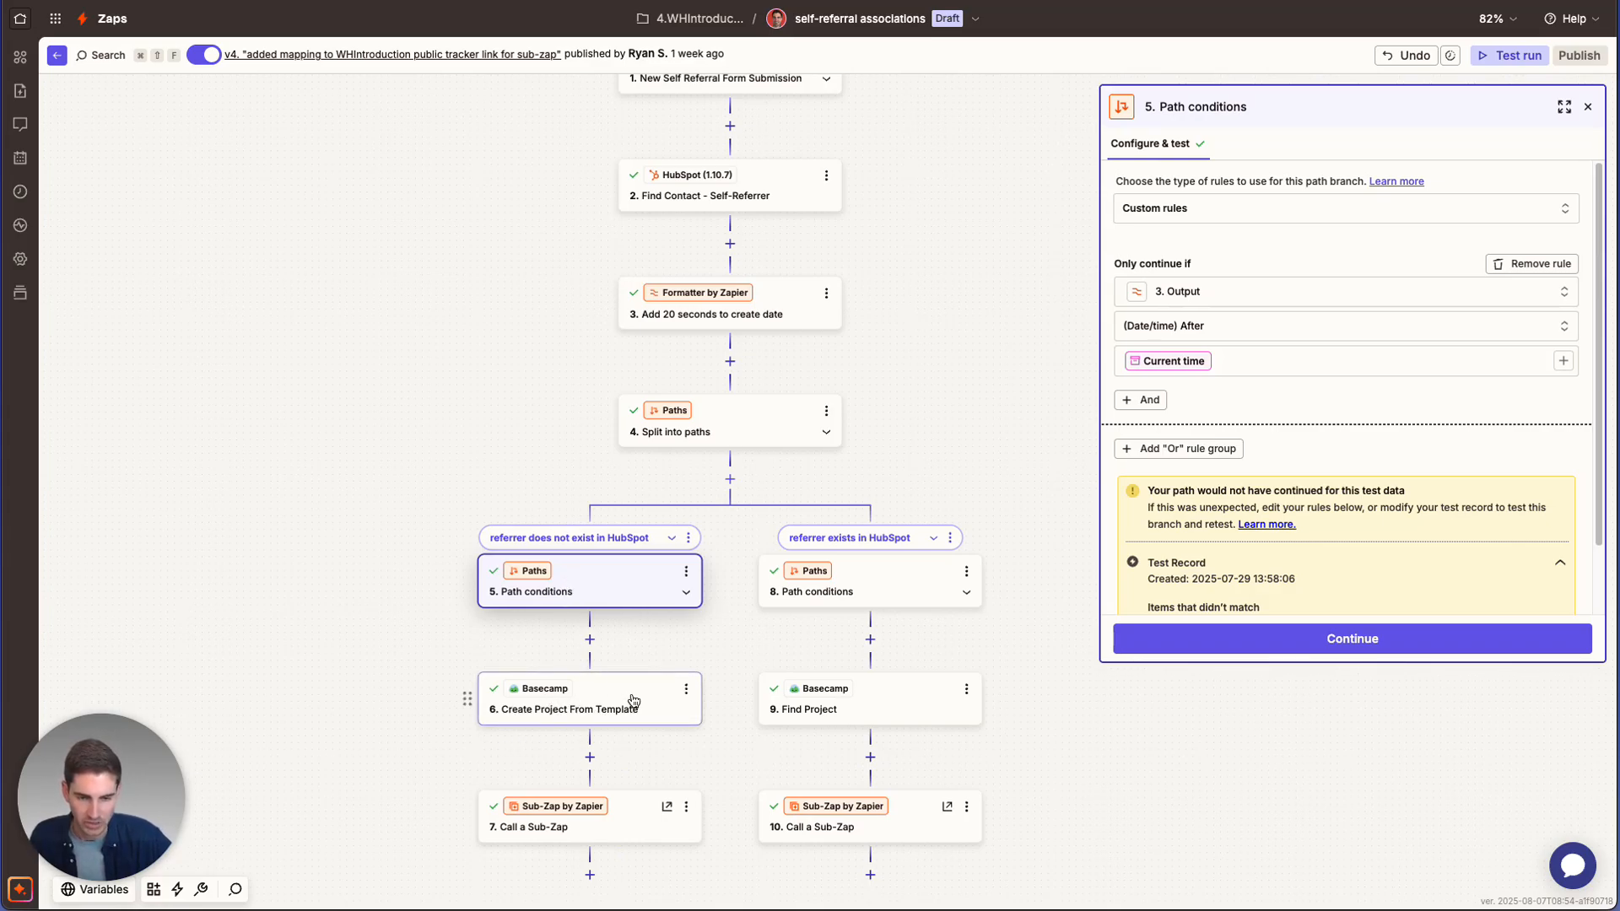
left_click(874, 581)
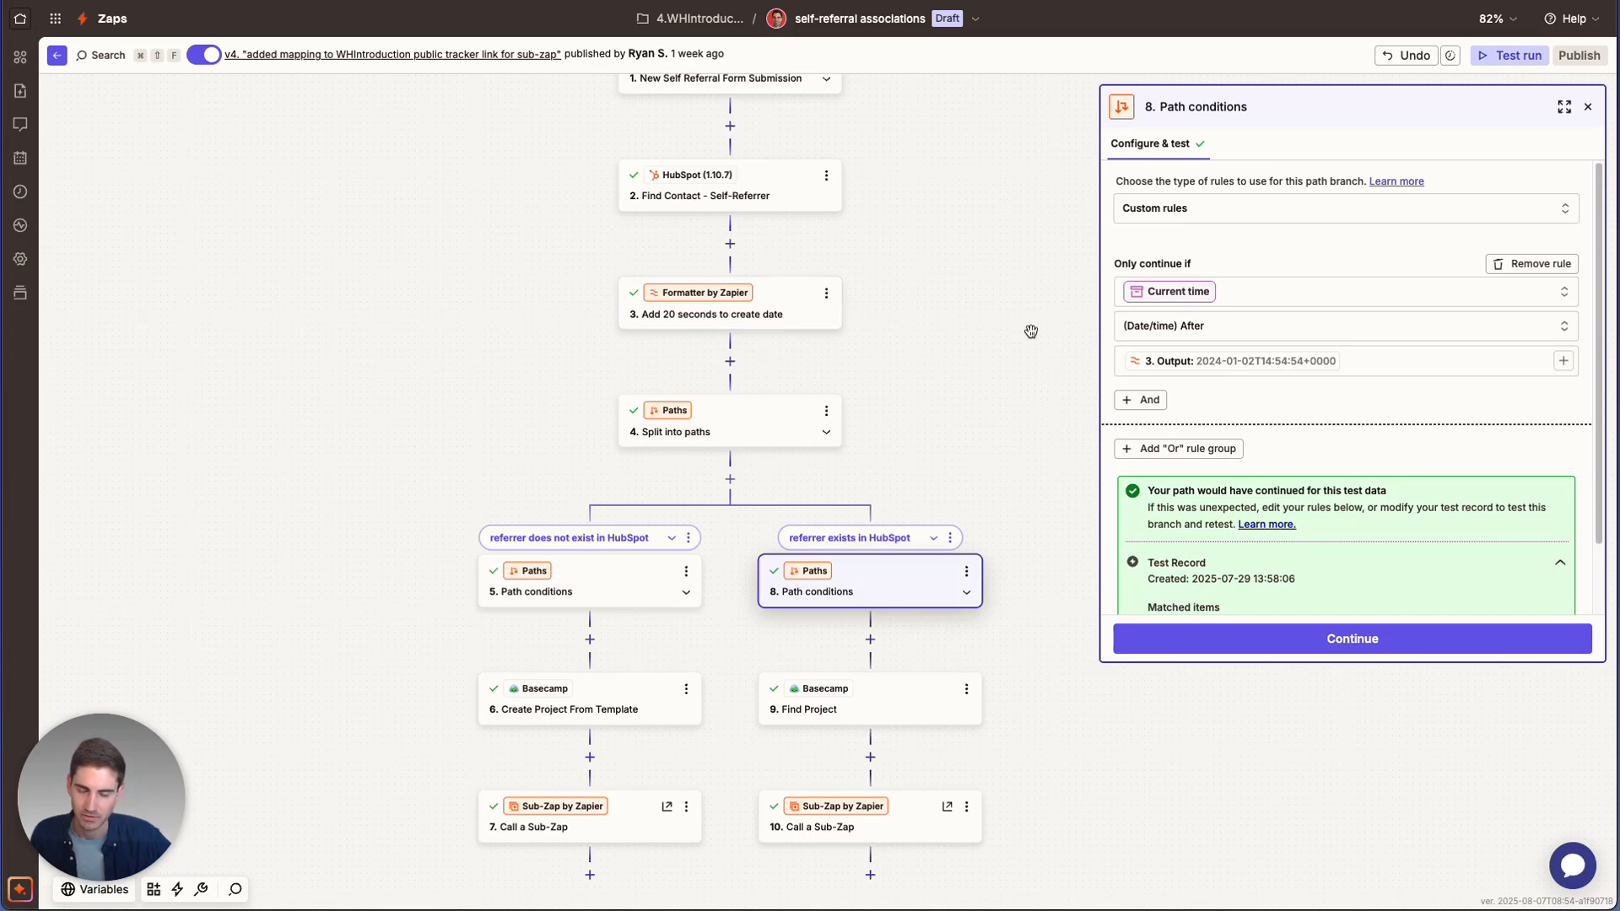
scroll(793, 644, "down", 1)
scroll(793, 644, "down", 3)
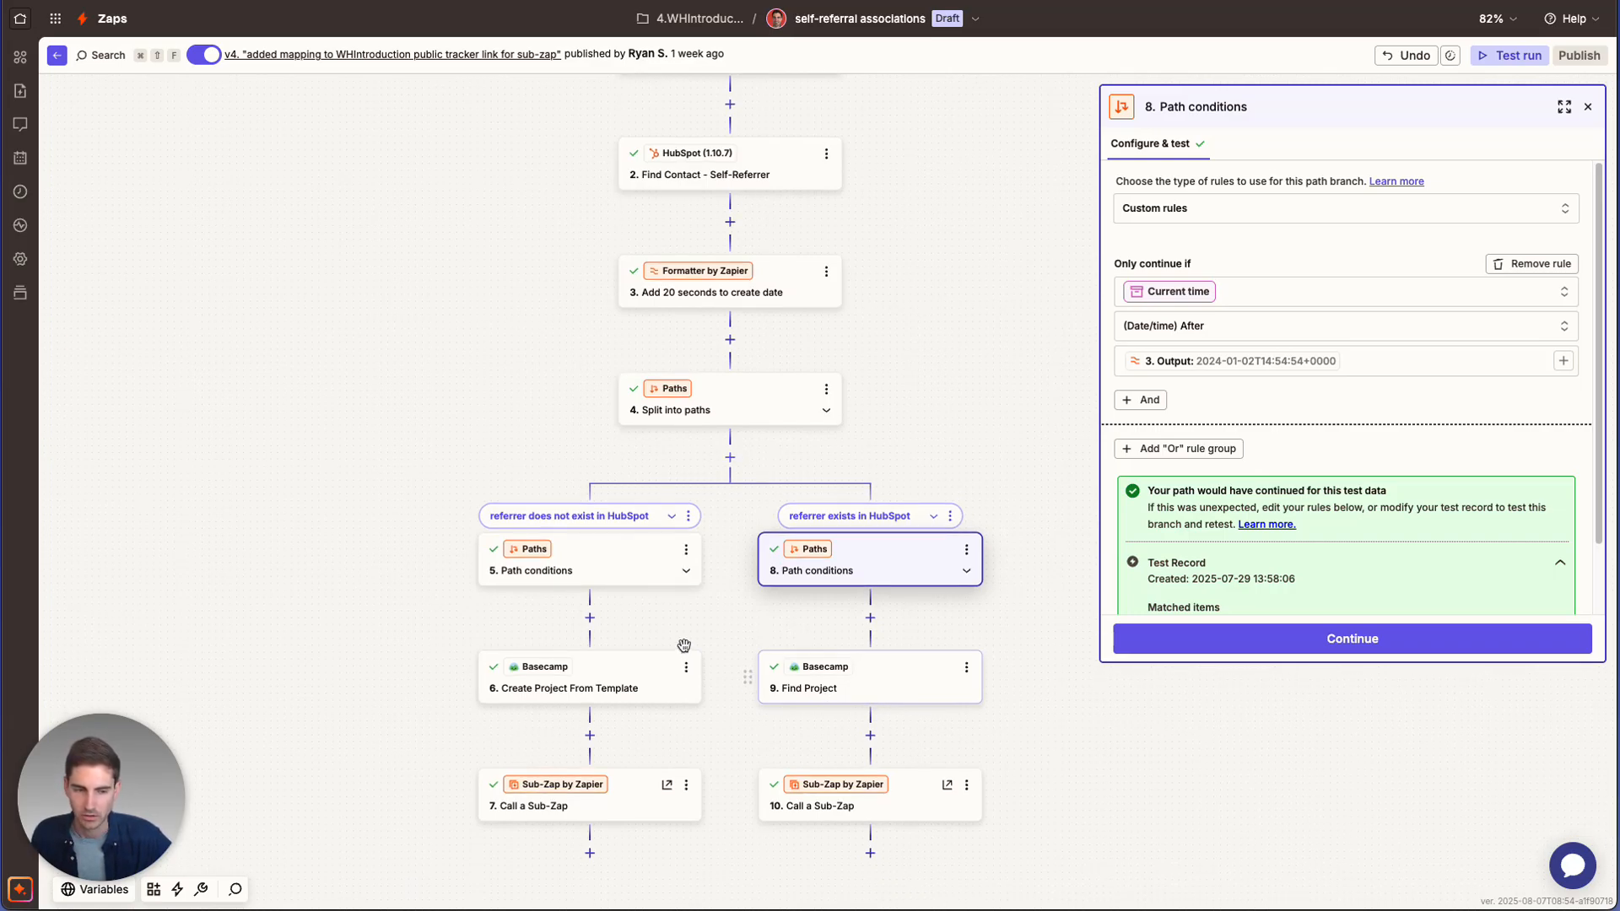
Review the configuration of the Basecamp Create Project From Template and Find Project steps in the two branches
left_click(618, 688)
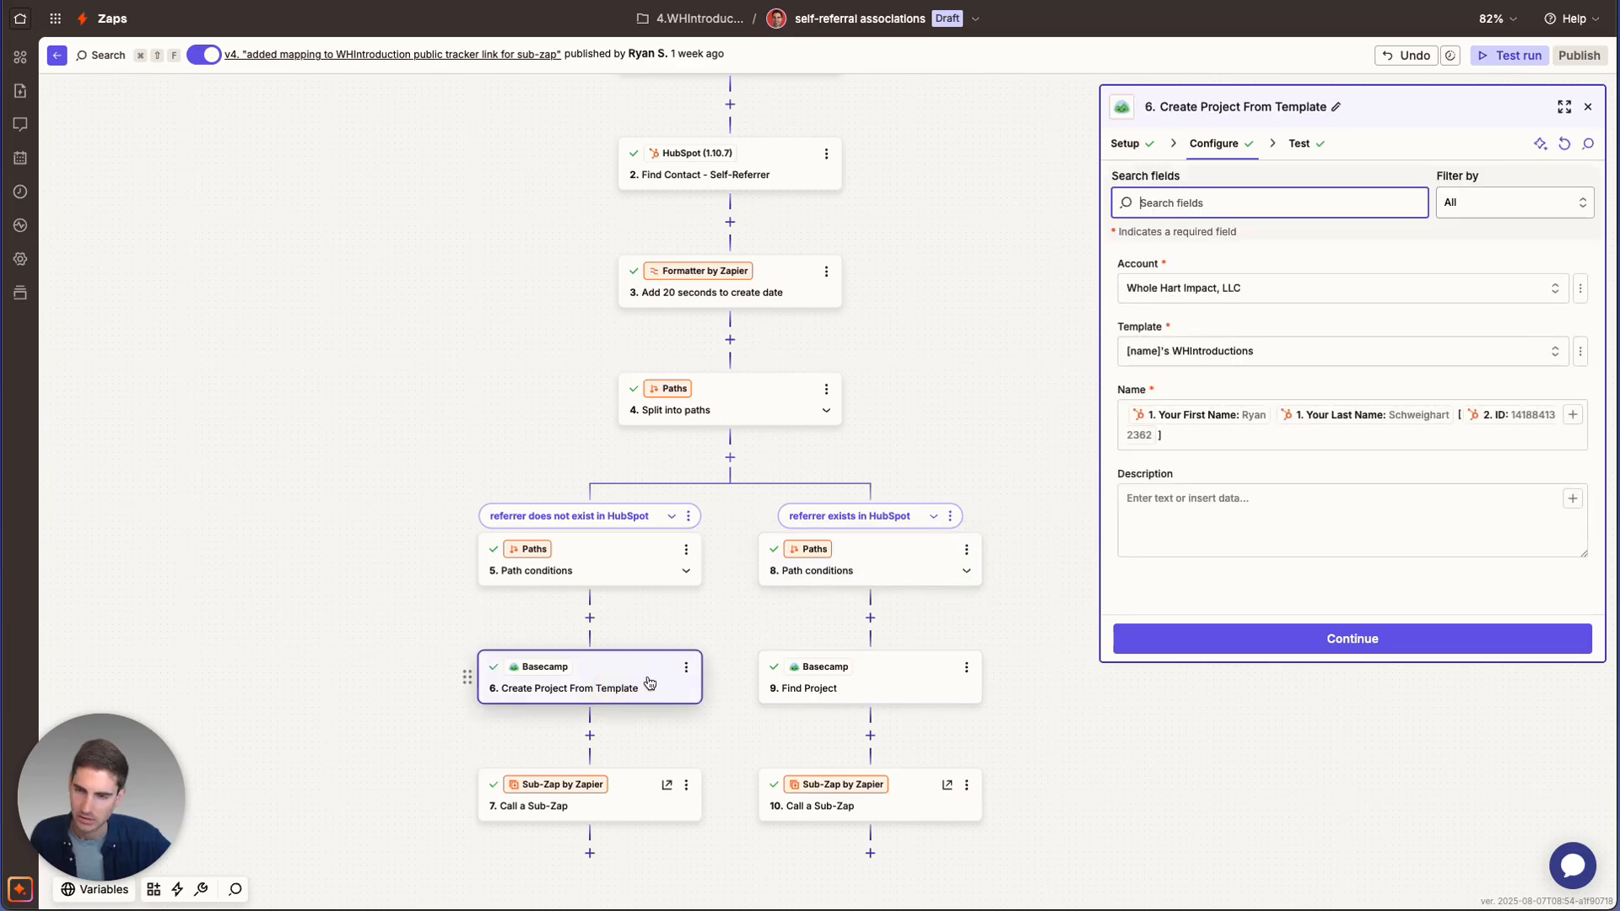
left_click(783, 688)
scroll(651, 658, "down", 1)
scroll(651, 643, "down", 3)
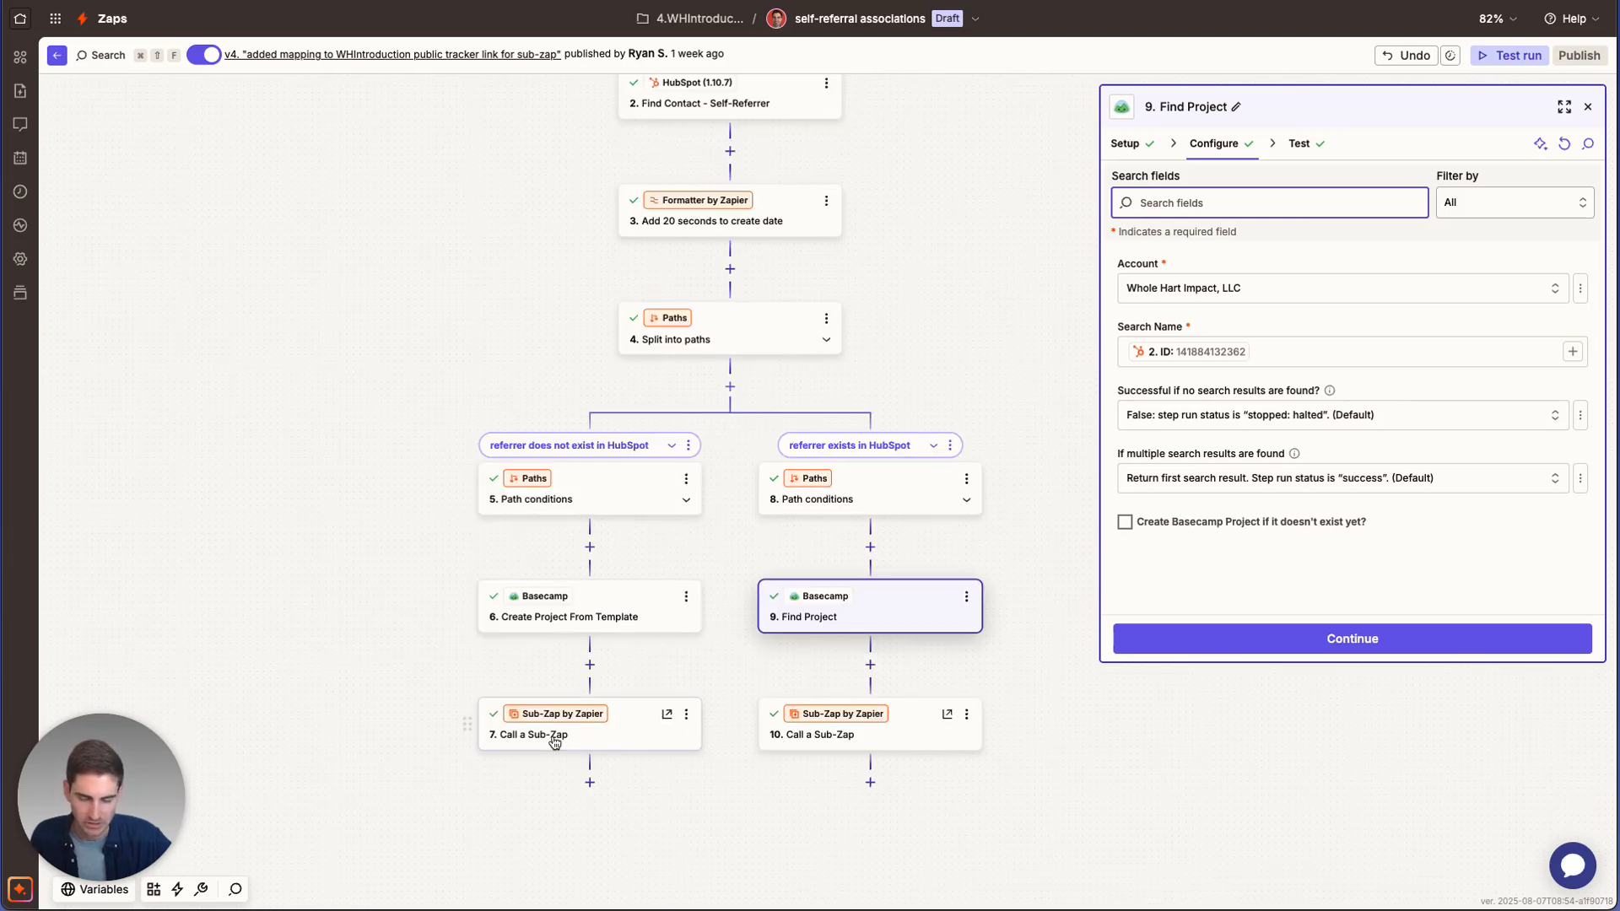
Examine the input arguments that the first branch's Call a Sub-Zap step passes on, including the referral type and Basecamp project ID
left_click(568, 748)
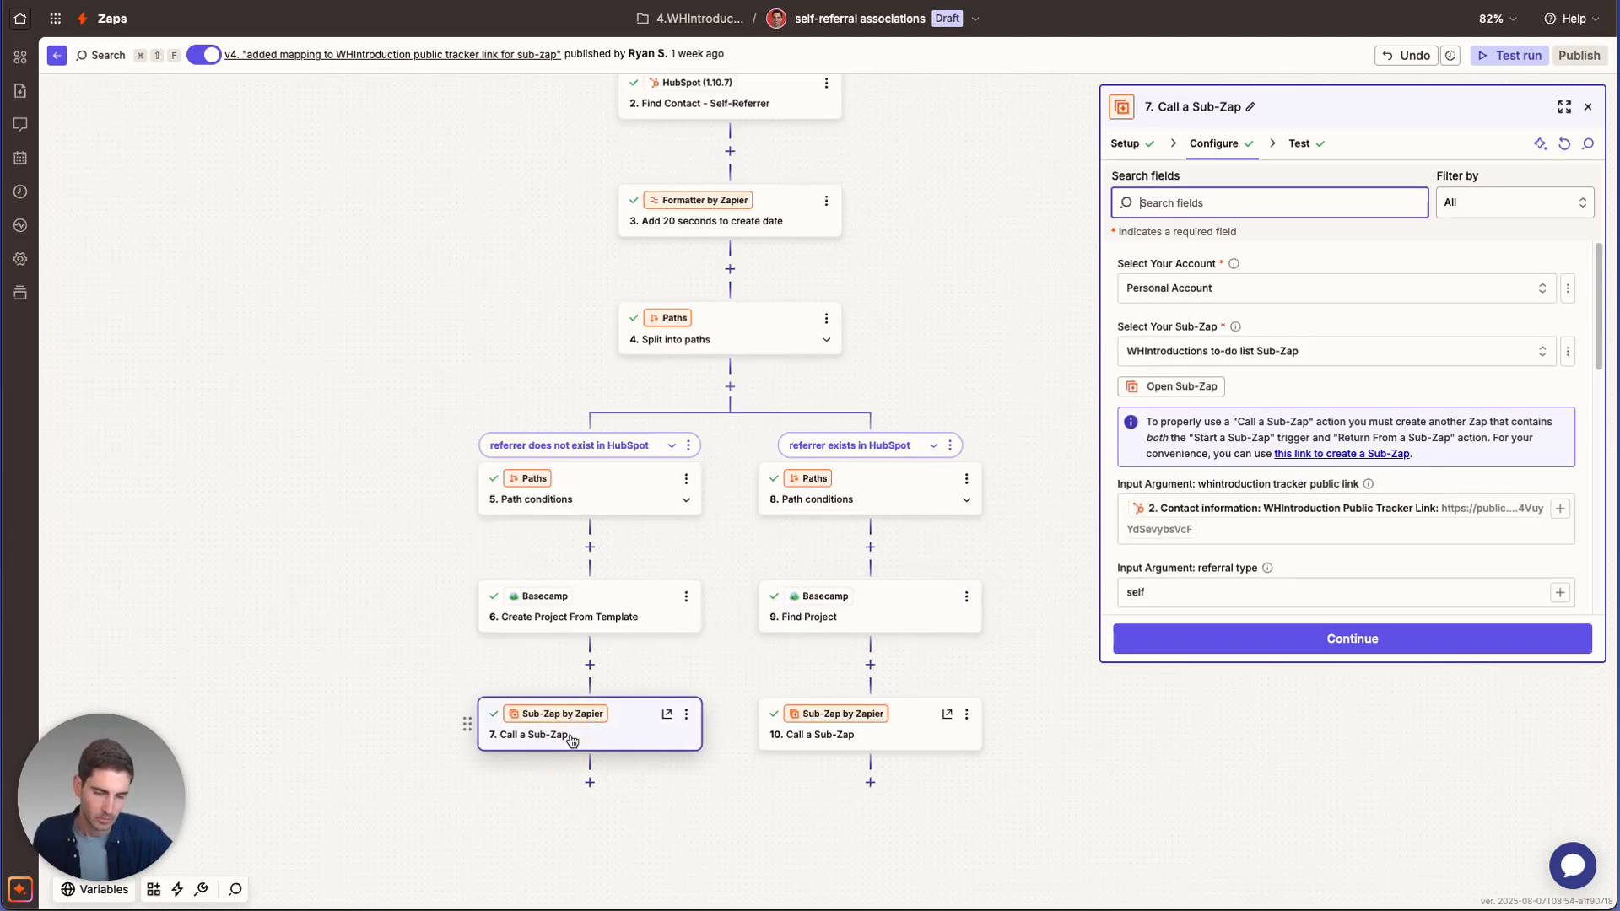
scroll(1316, 502, "down", 1)
scroll(1316, 502, "down", 5)
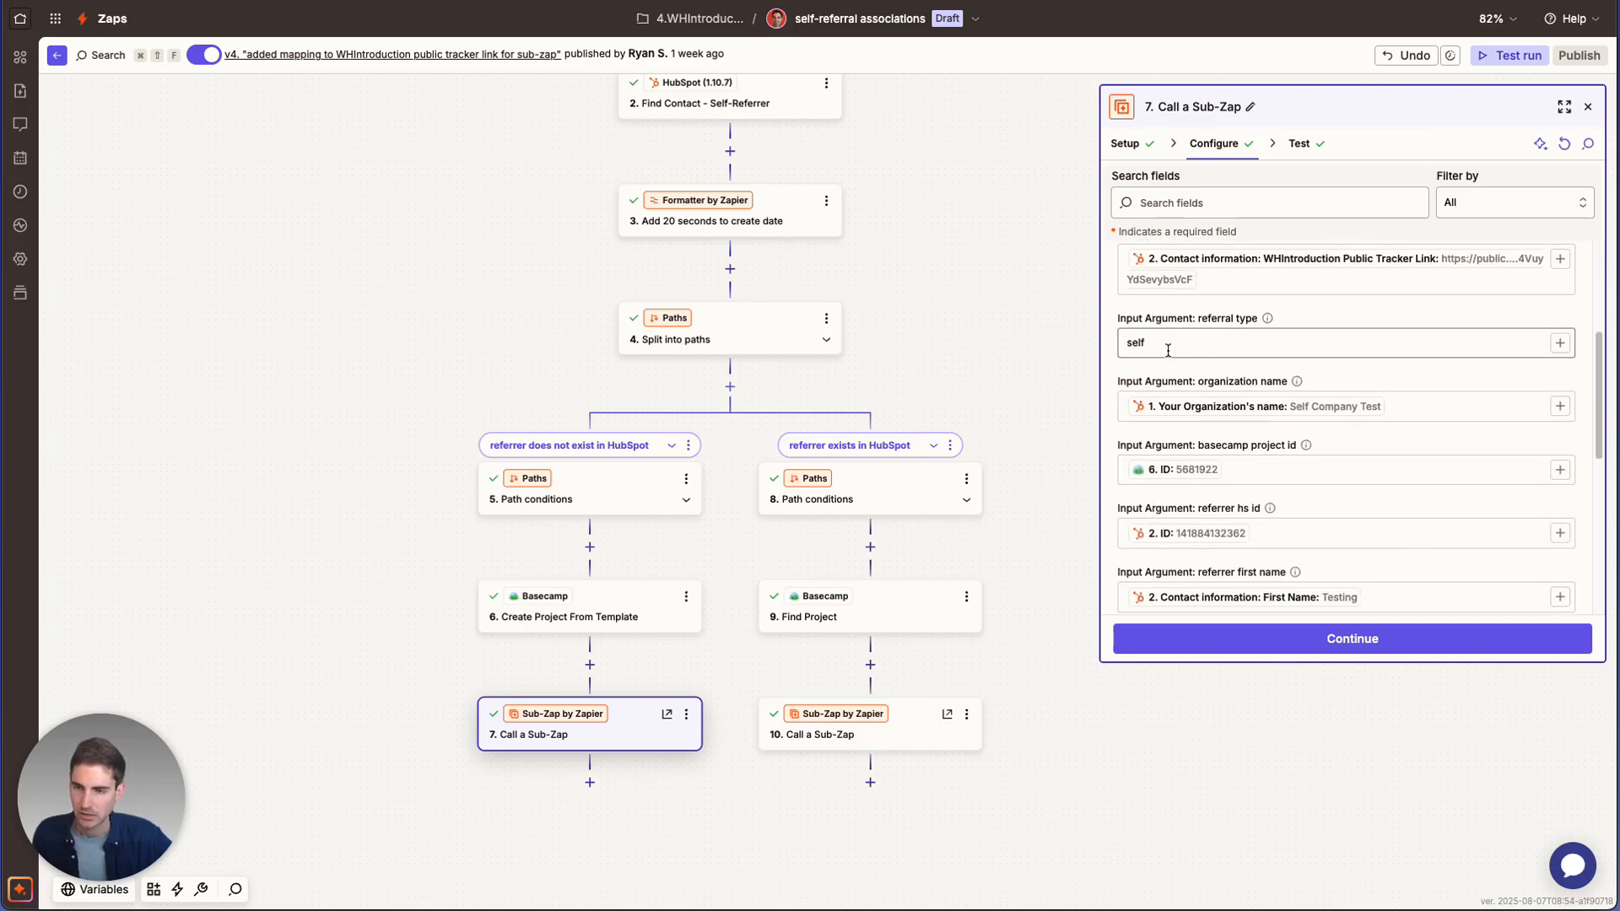
left_click_drag(1162, 320, 1182, 320)
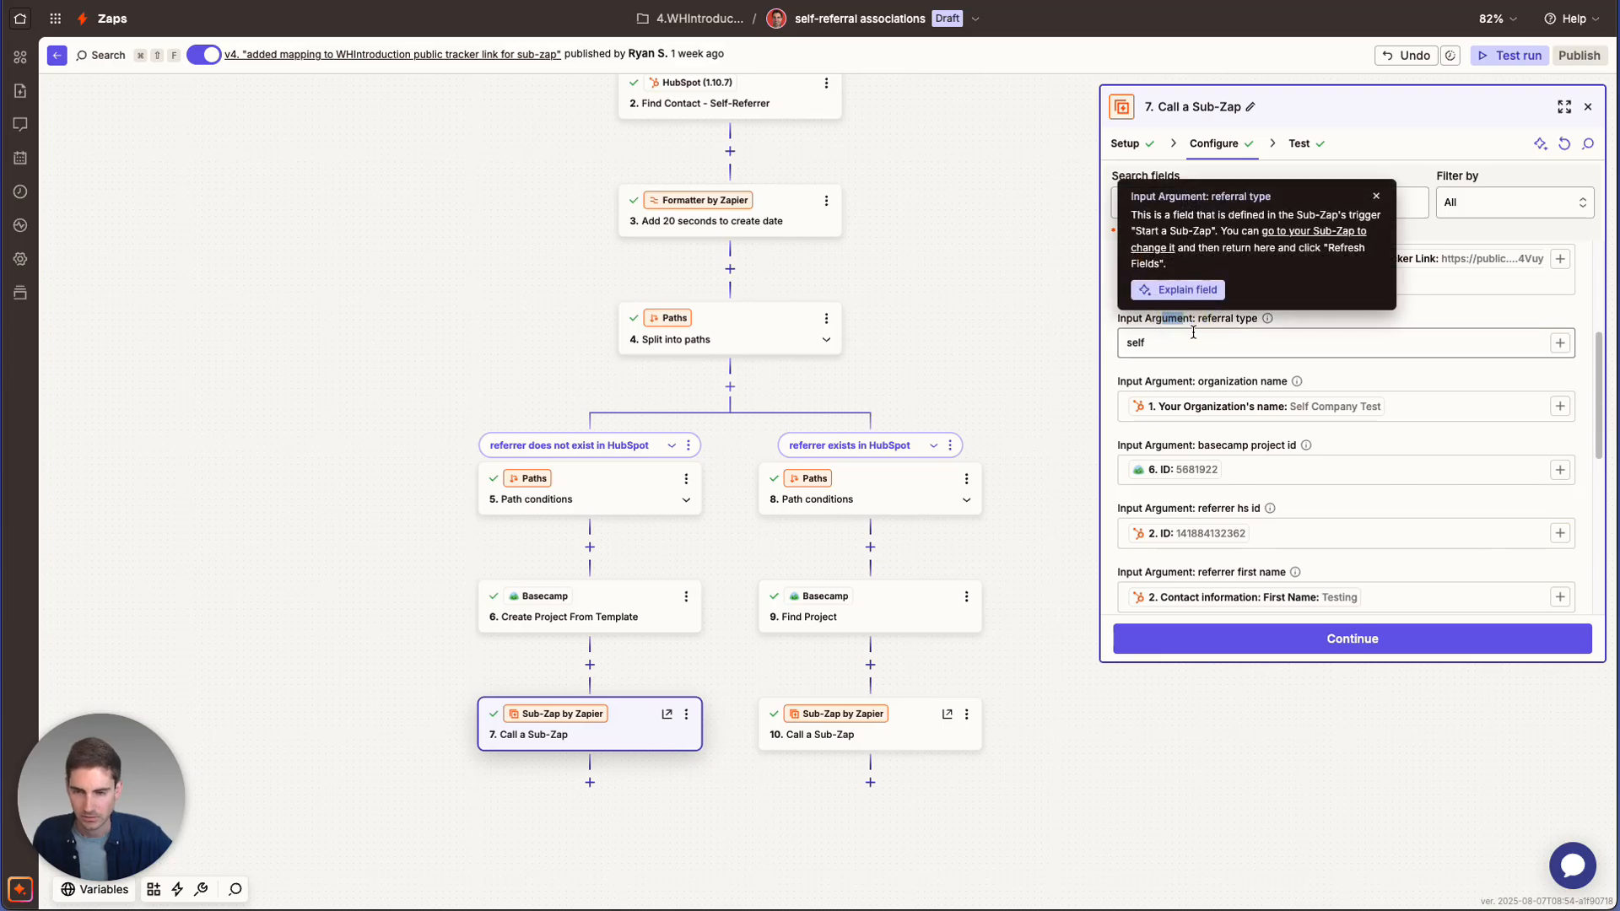
left_click(1392, 327)
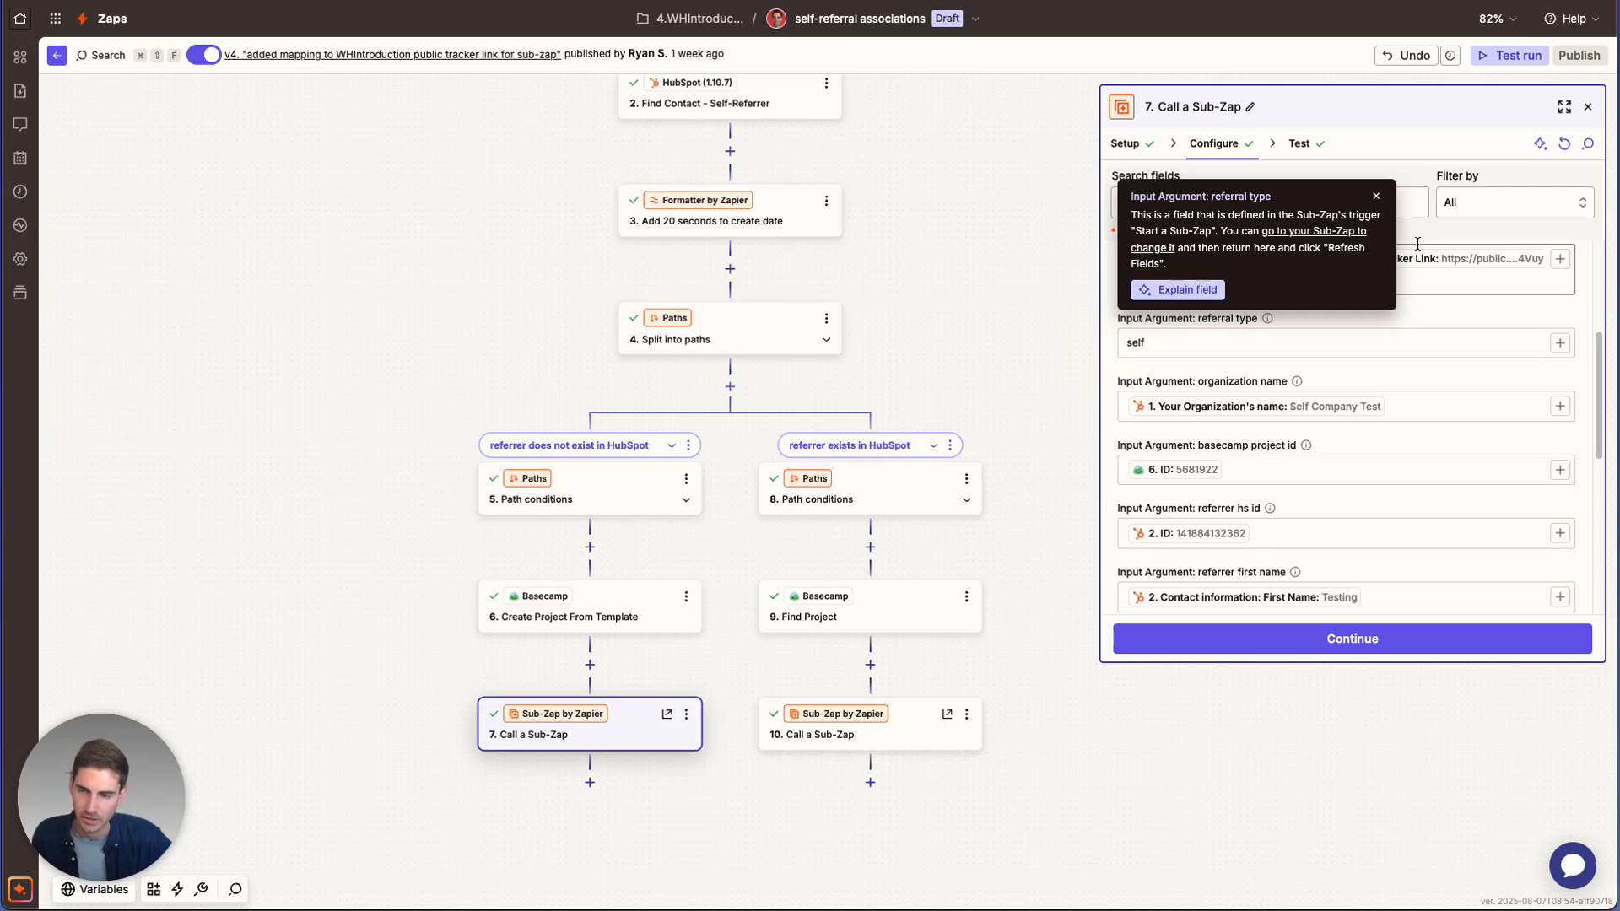
left_click(1370, 199)
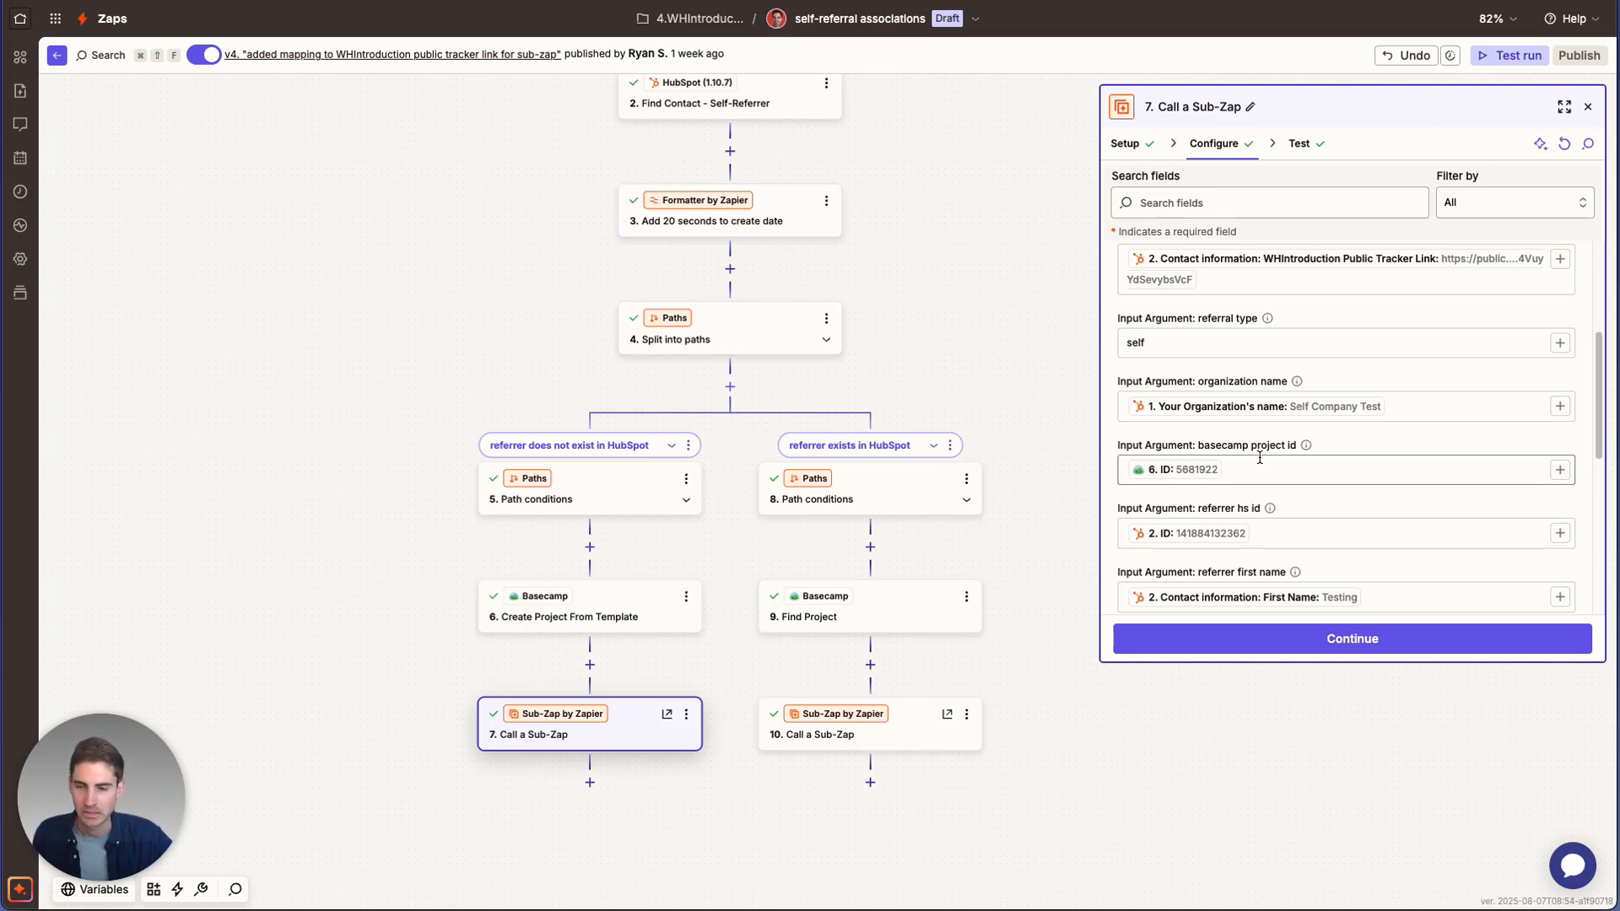
scroll(1260, 435, "down", 1)
scroll(1260, 434, "down", 5)
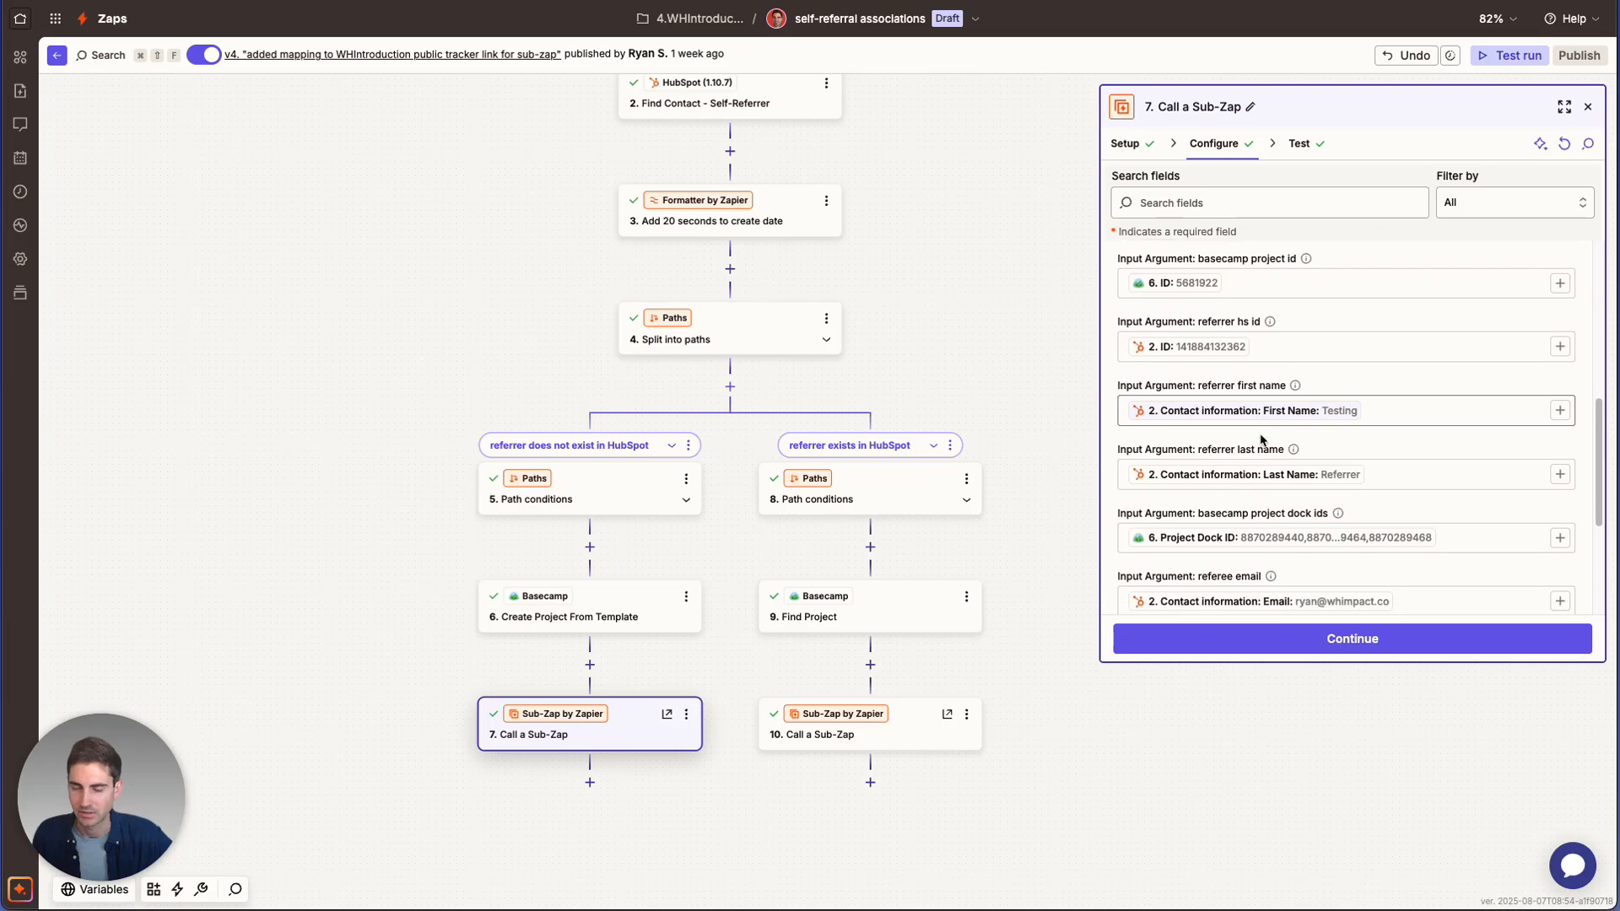
scroll(1260, 439, "down", 4)
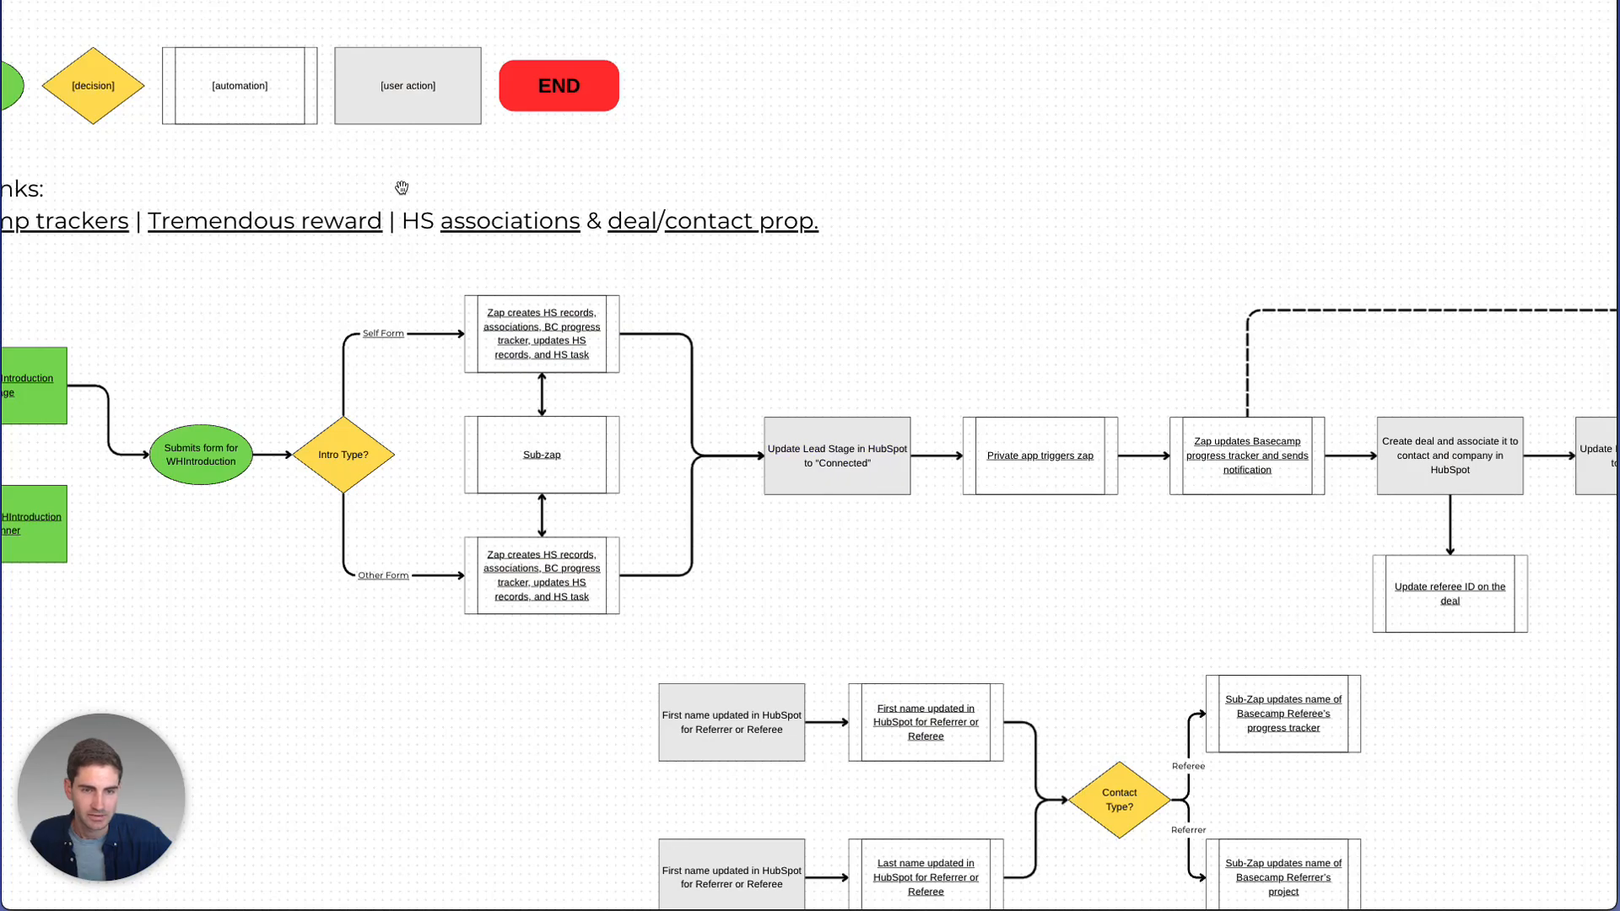
Open the sub-zap from its linked flowchart box and bring up the Start a Sub-Zap trigger in the existing draft
left_click(537, 456)
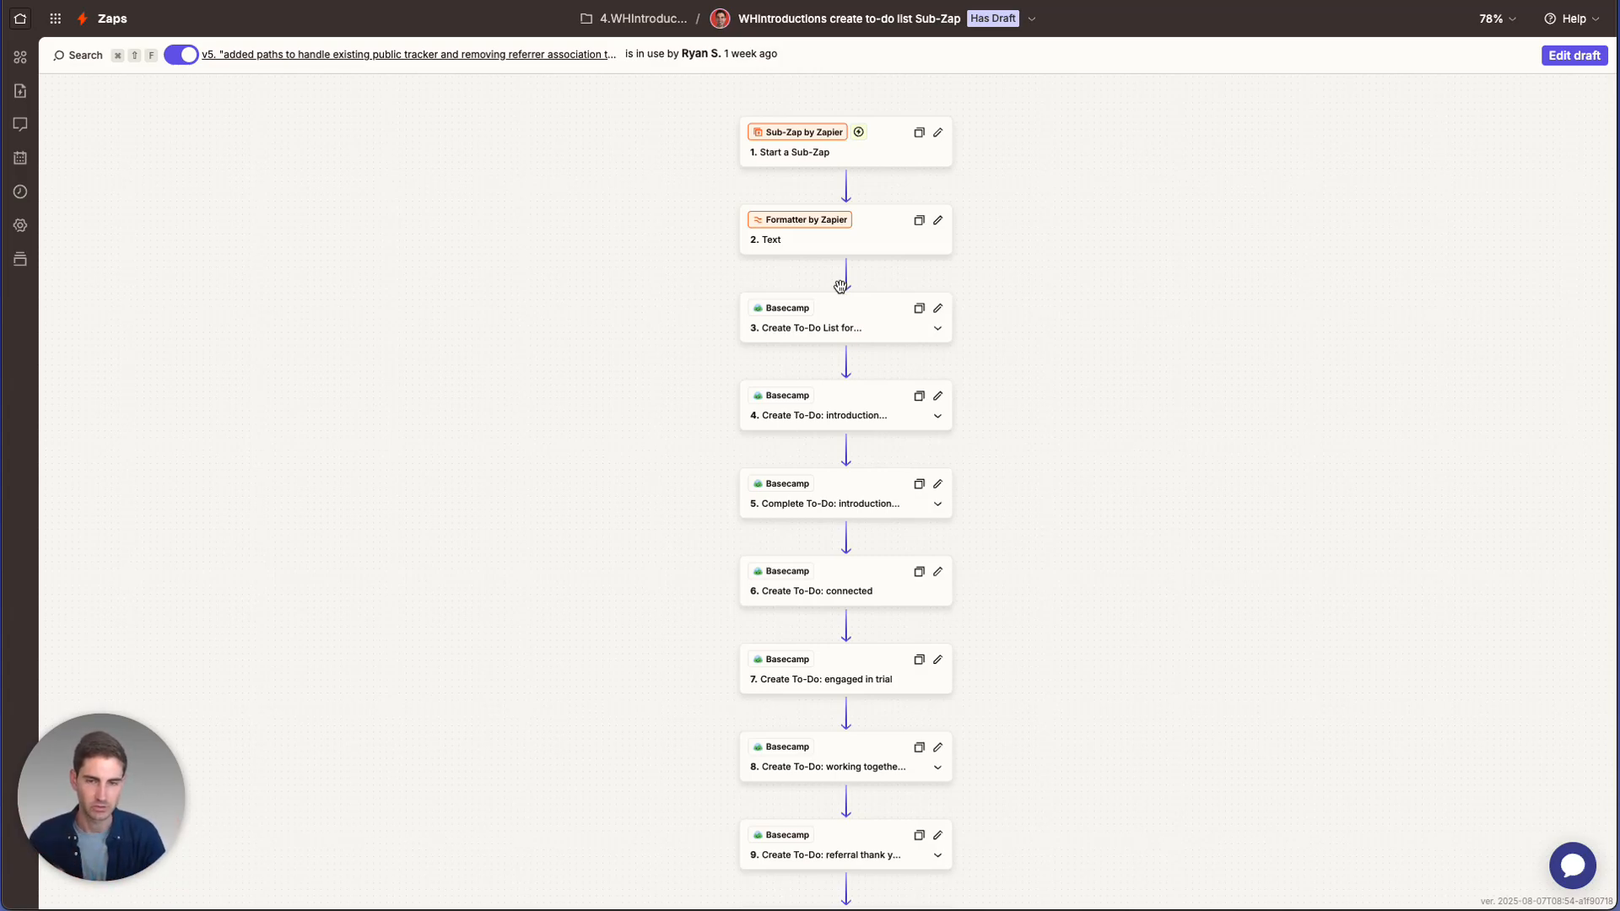
left_click(824, 142)
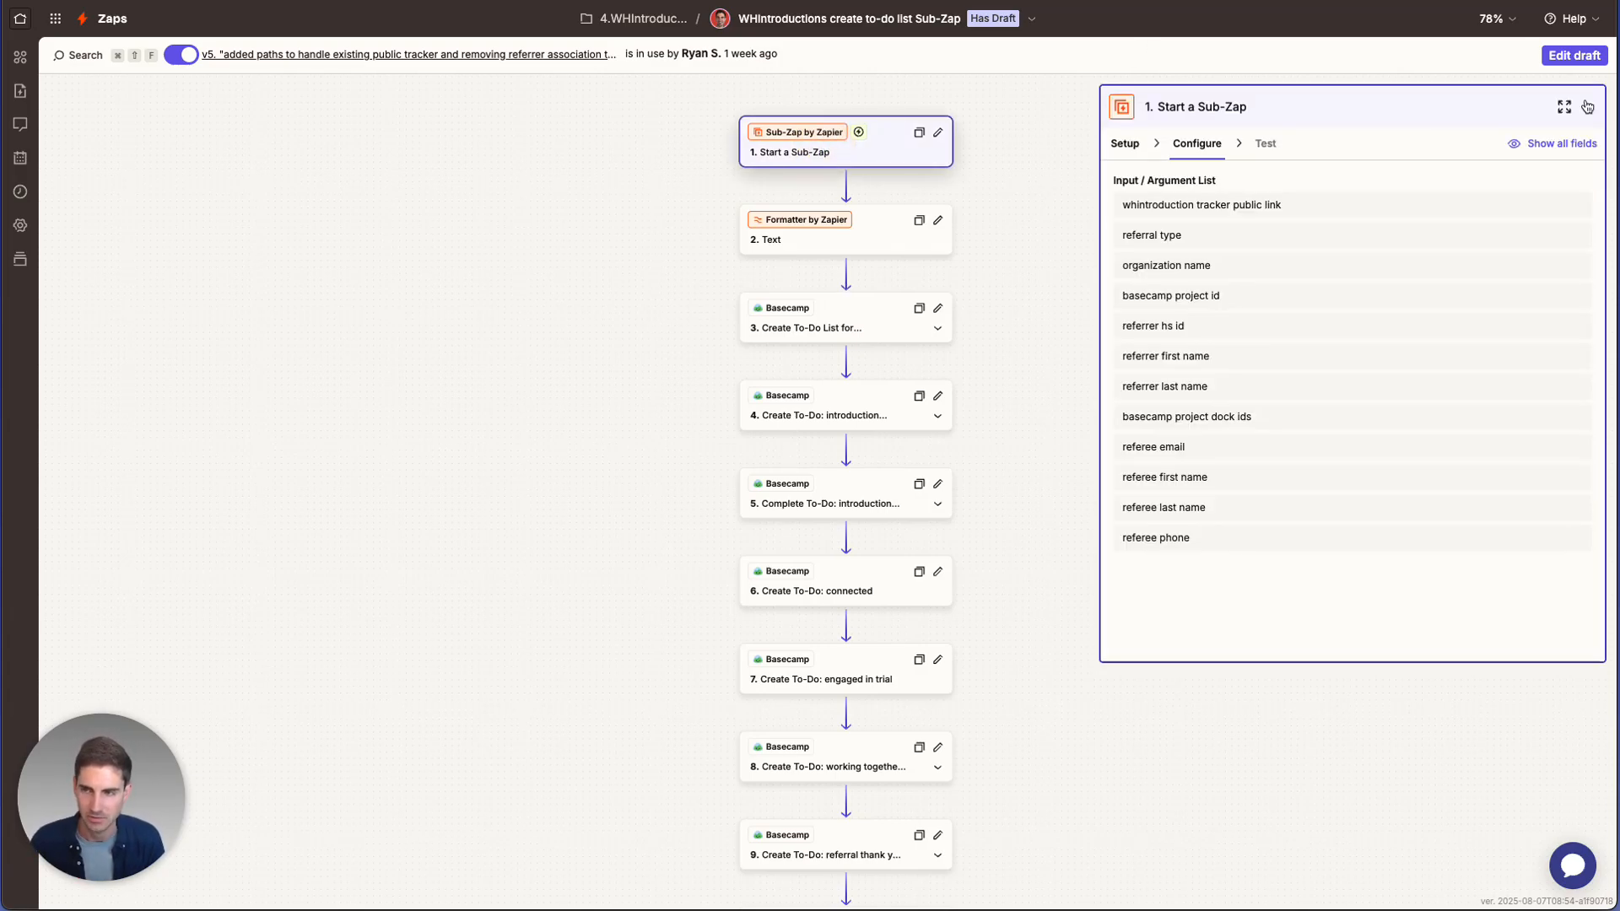
left_click(1574, 55)
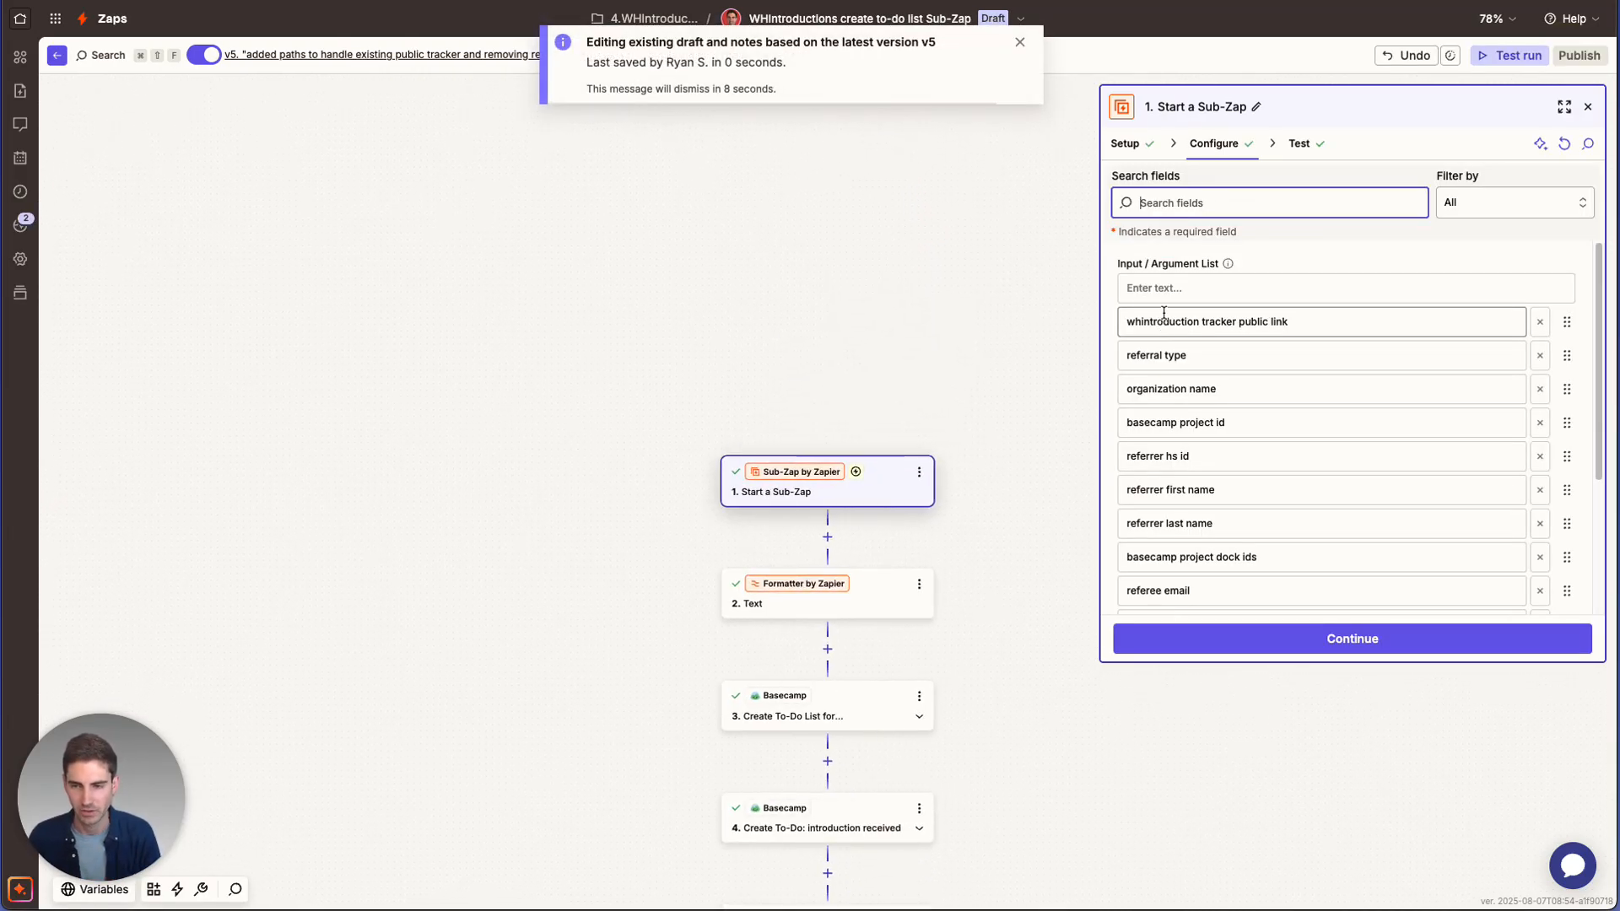
Read through the Start a Sub-Zap trigger's full input argument list, from the tracker public link to the referee phone
scroll(1164, 314, "down", 2)
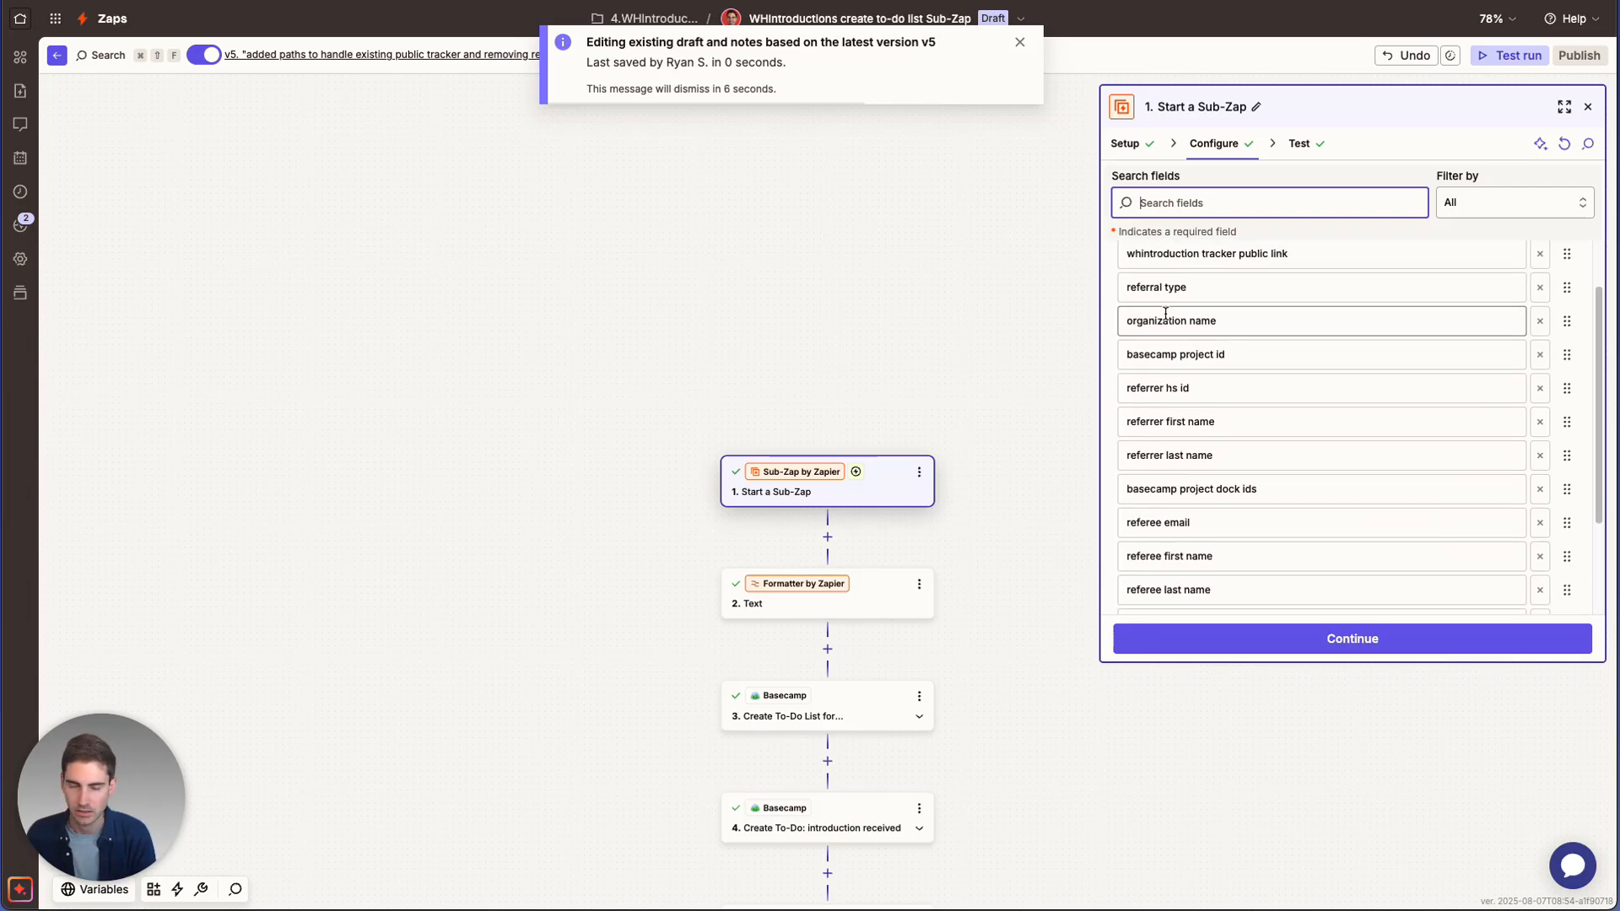
scroll(1164, 312, "down", 3)
scroll(1160, 316, "up", 5)
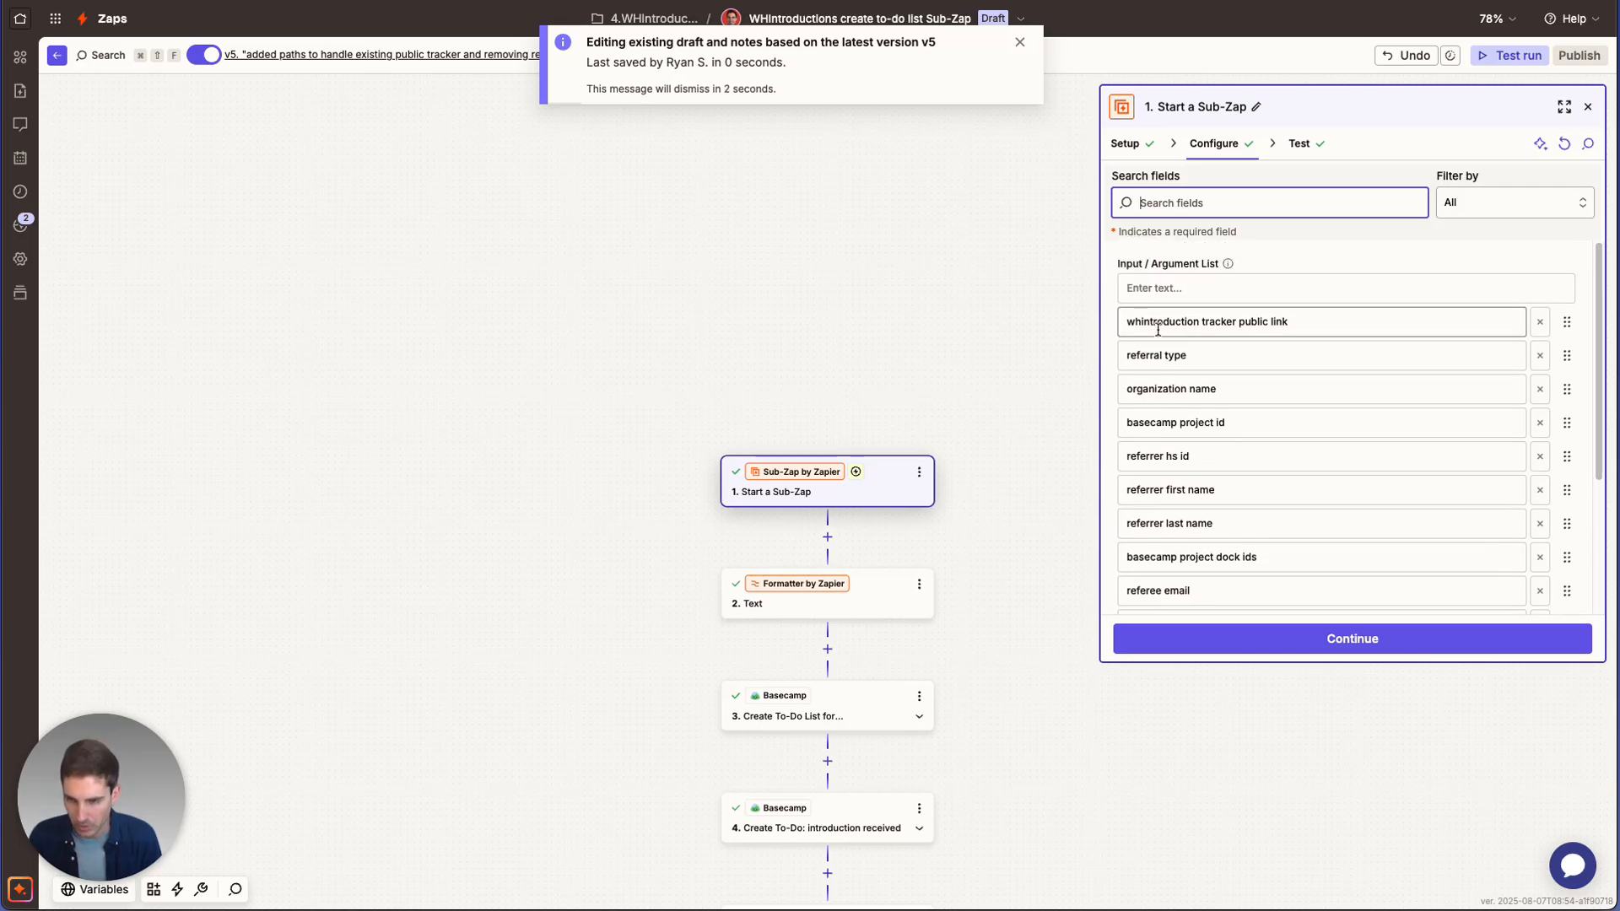
scroll(1163, 365, "down", 1)
scroll(1154, 371, "down", 3)
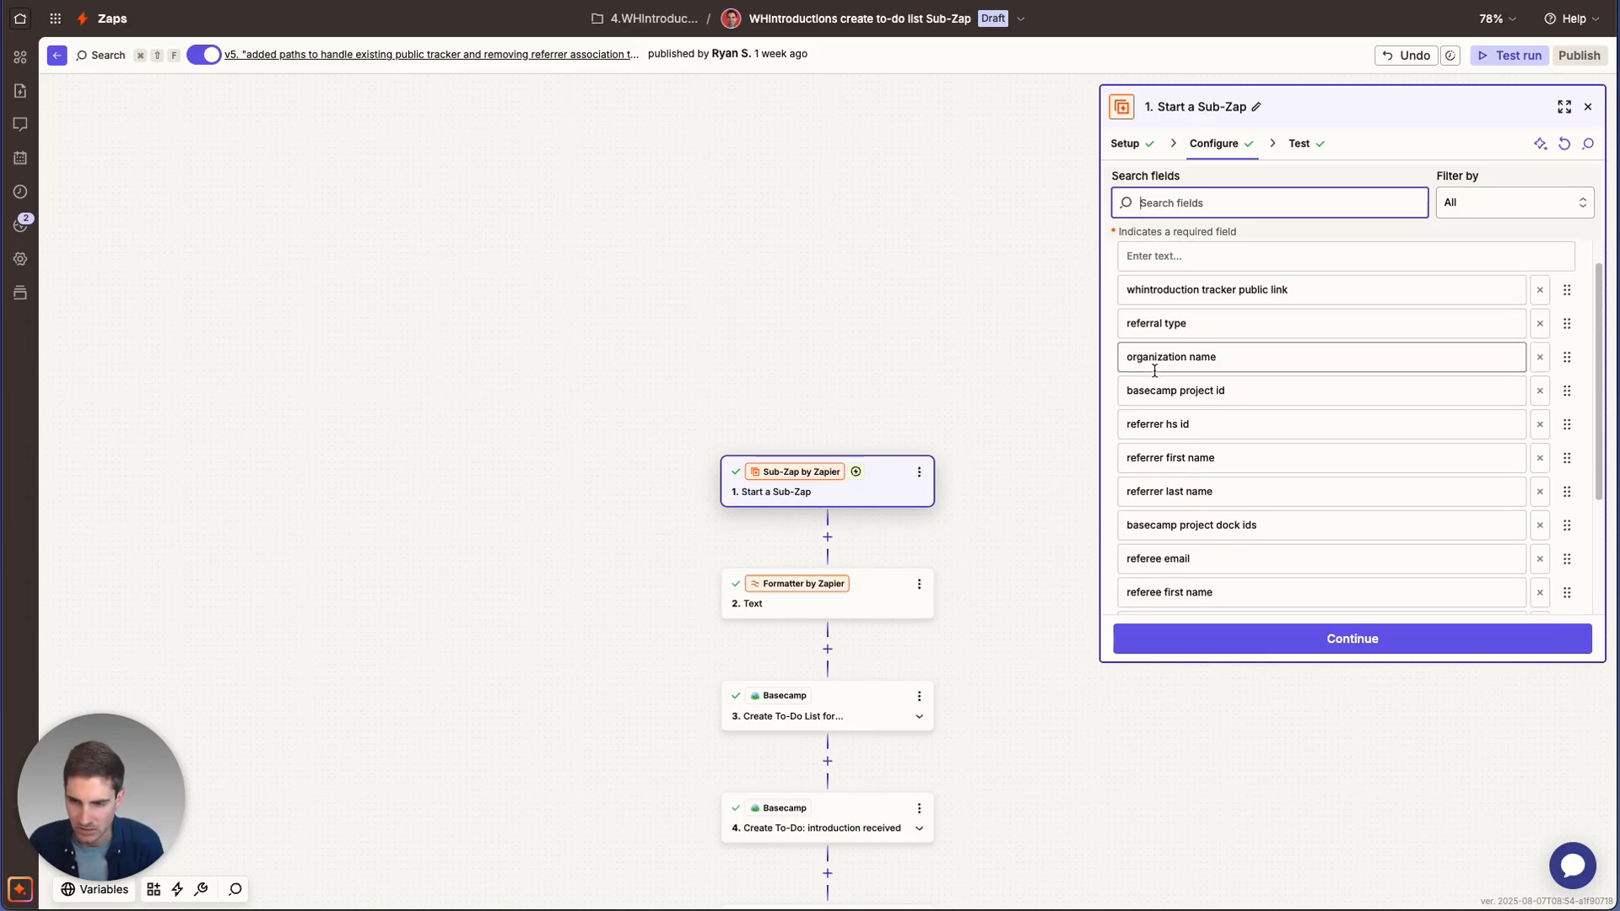
scroll(1154, 371, "down", 2)
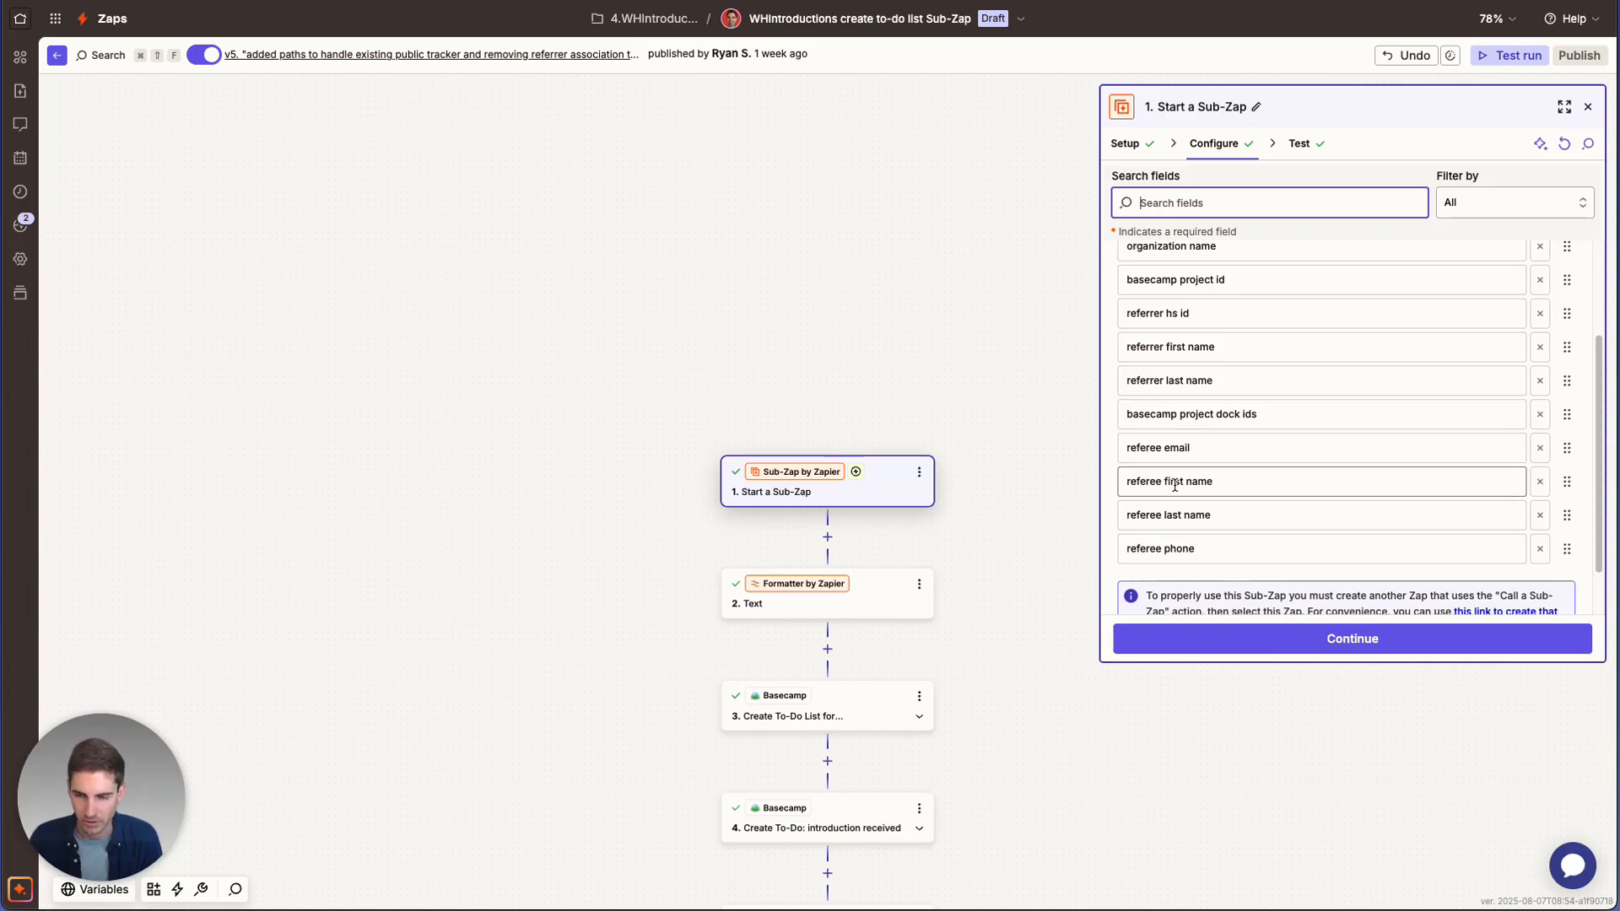
scroll(1149, 518, "down", 2)
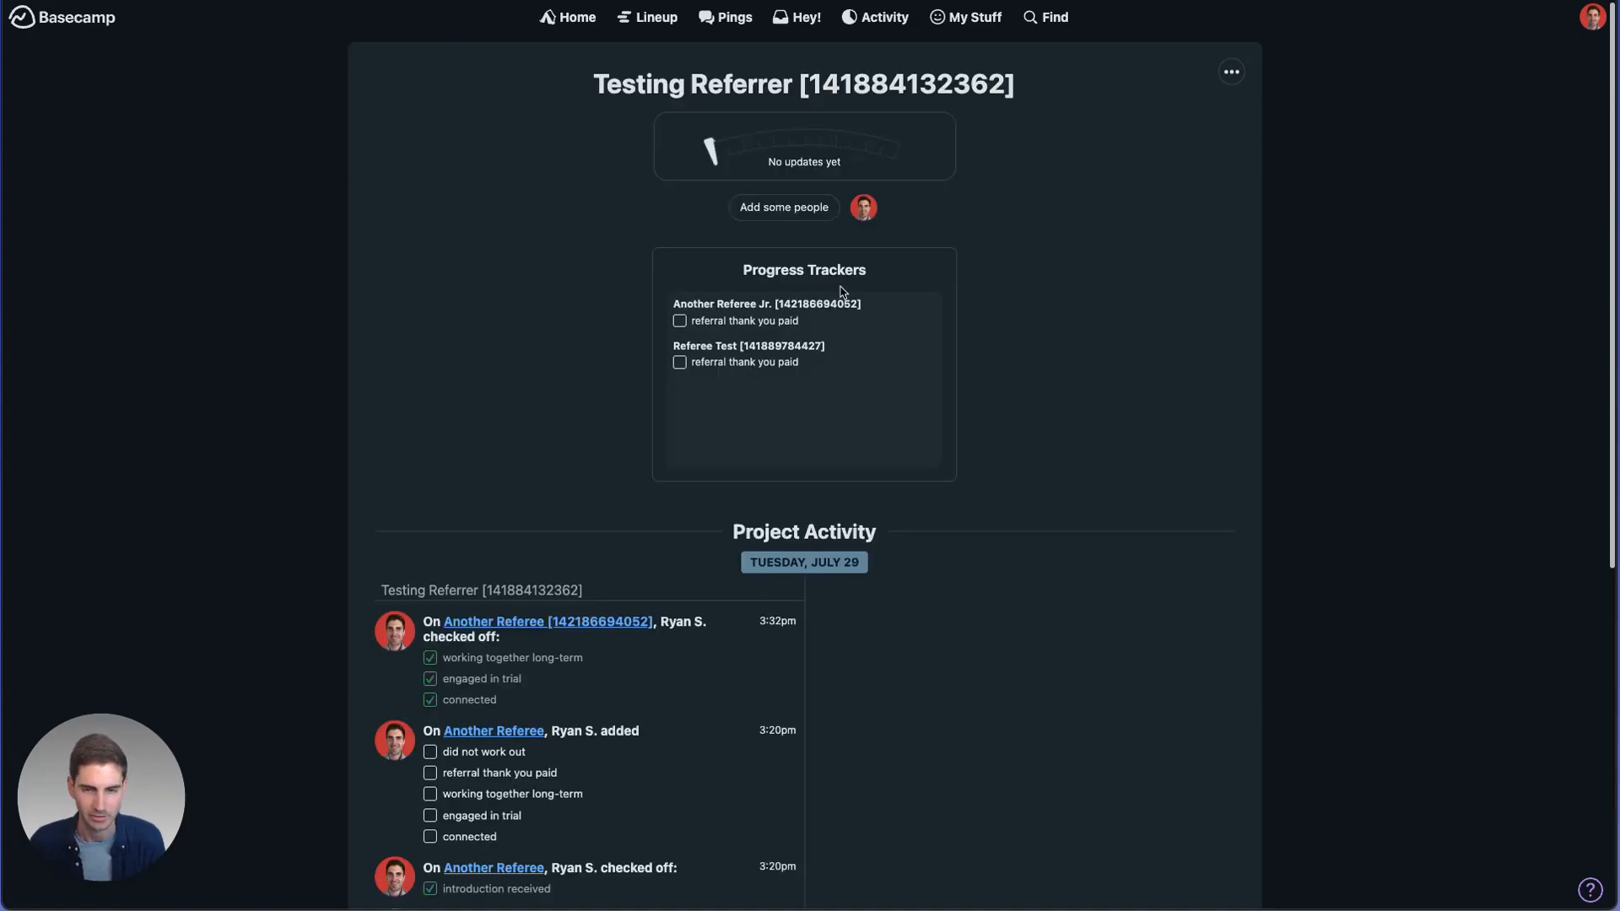
Switch to the Testing Referrer project in Basecamp, view its Progress Trackers to-do lists and open the project's tool setup
left_click(728, 375)
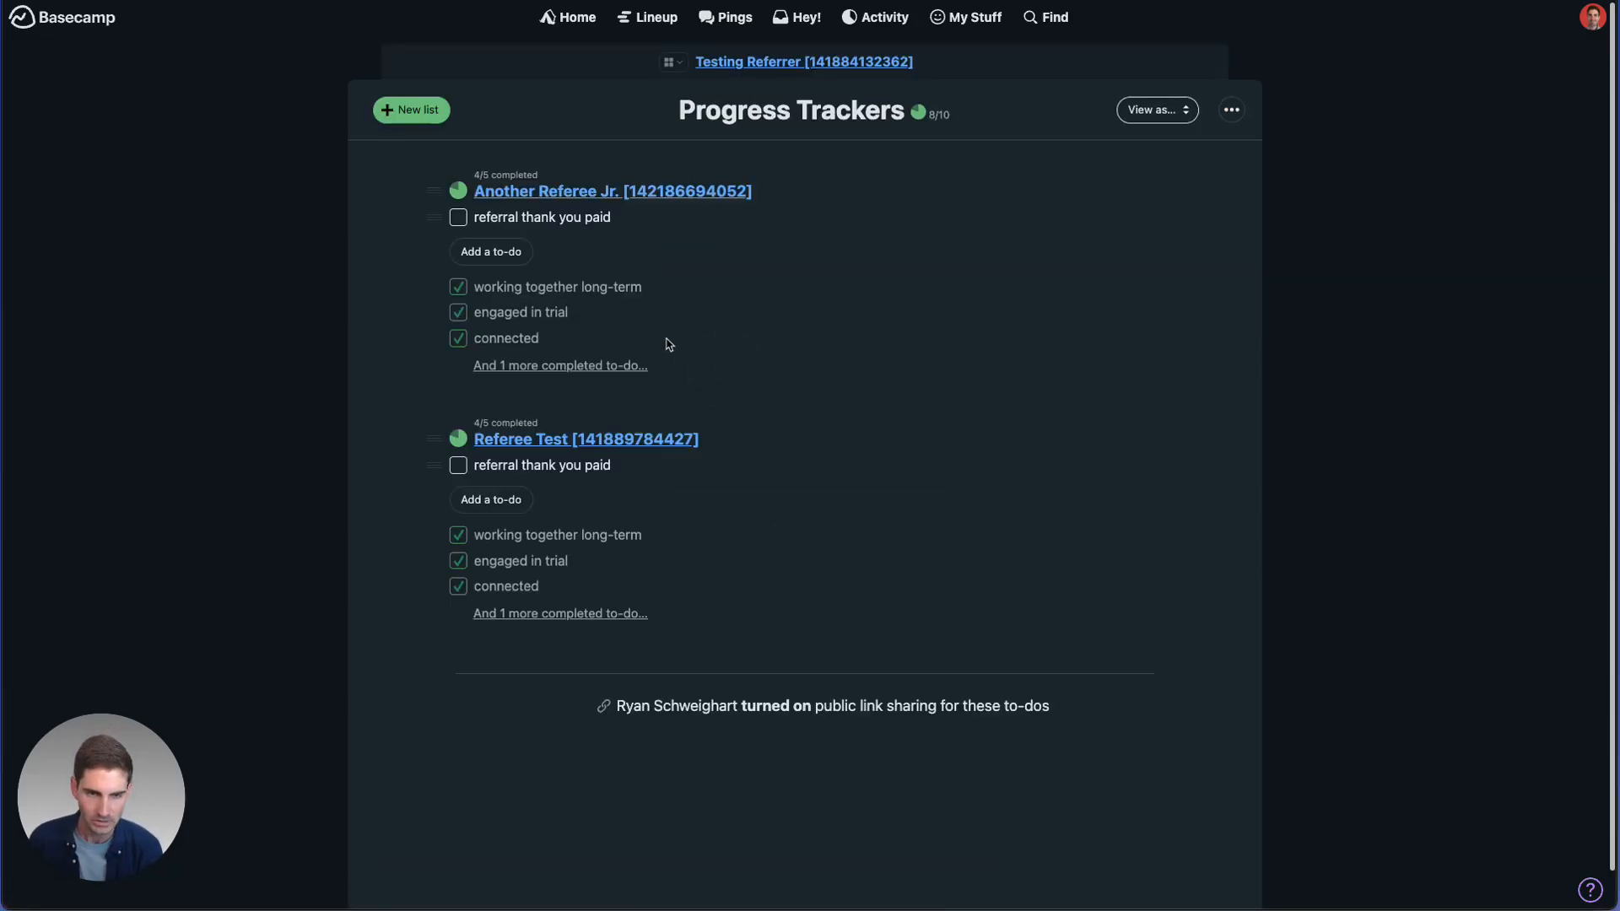
left_click(759, 62)
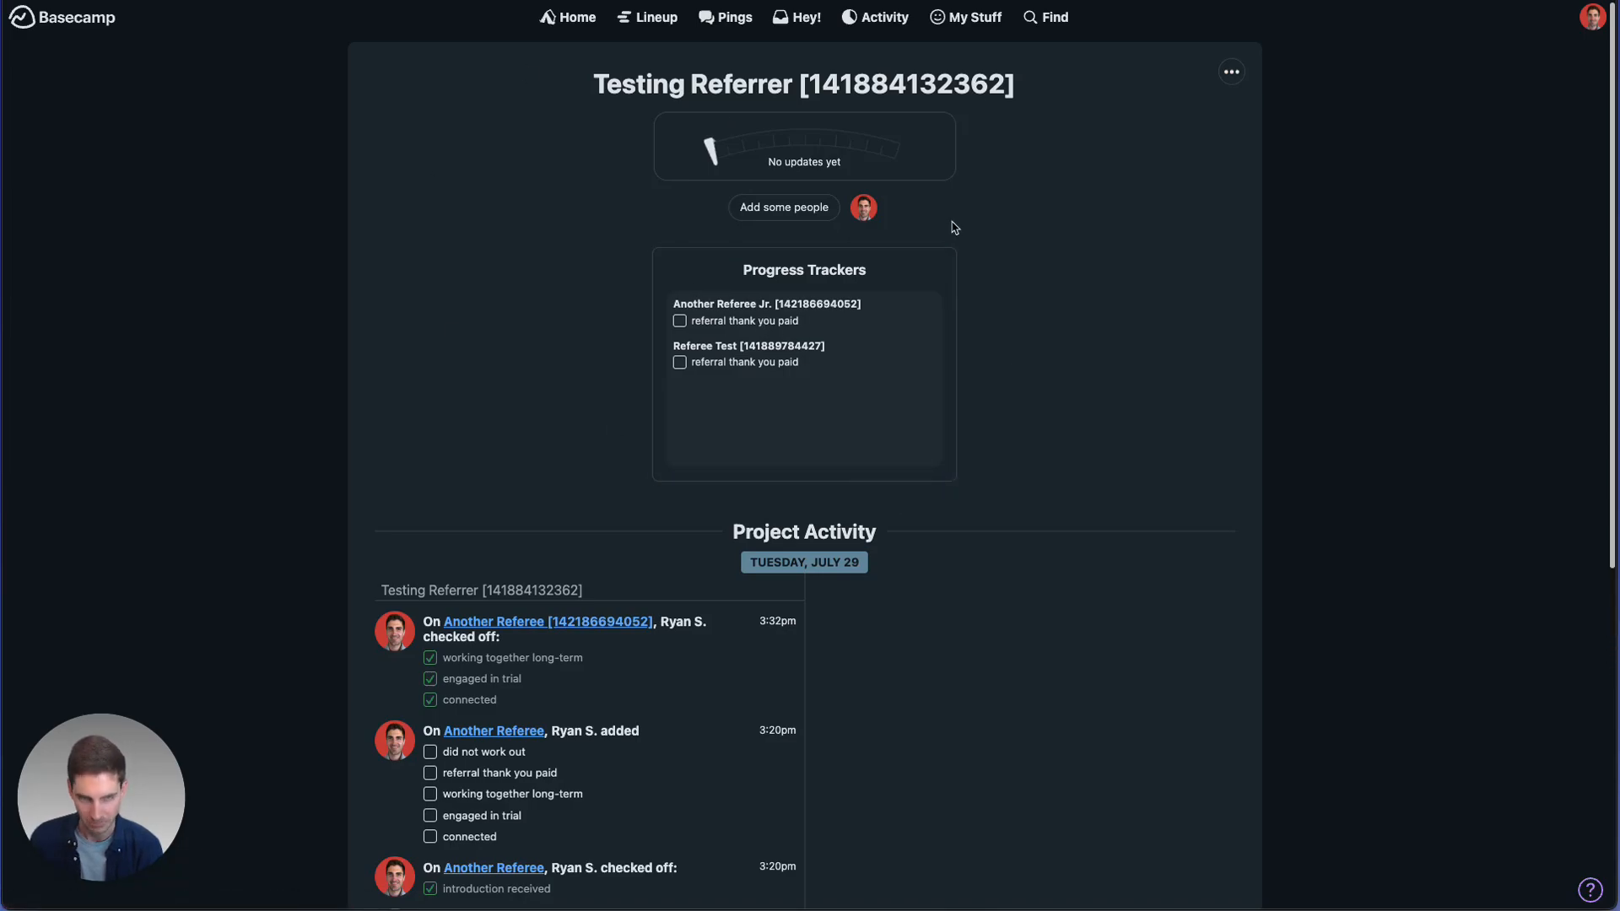
left_click(739, 284)
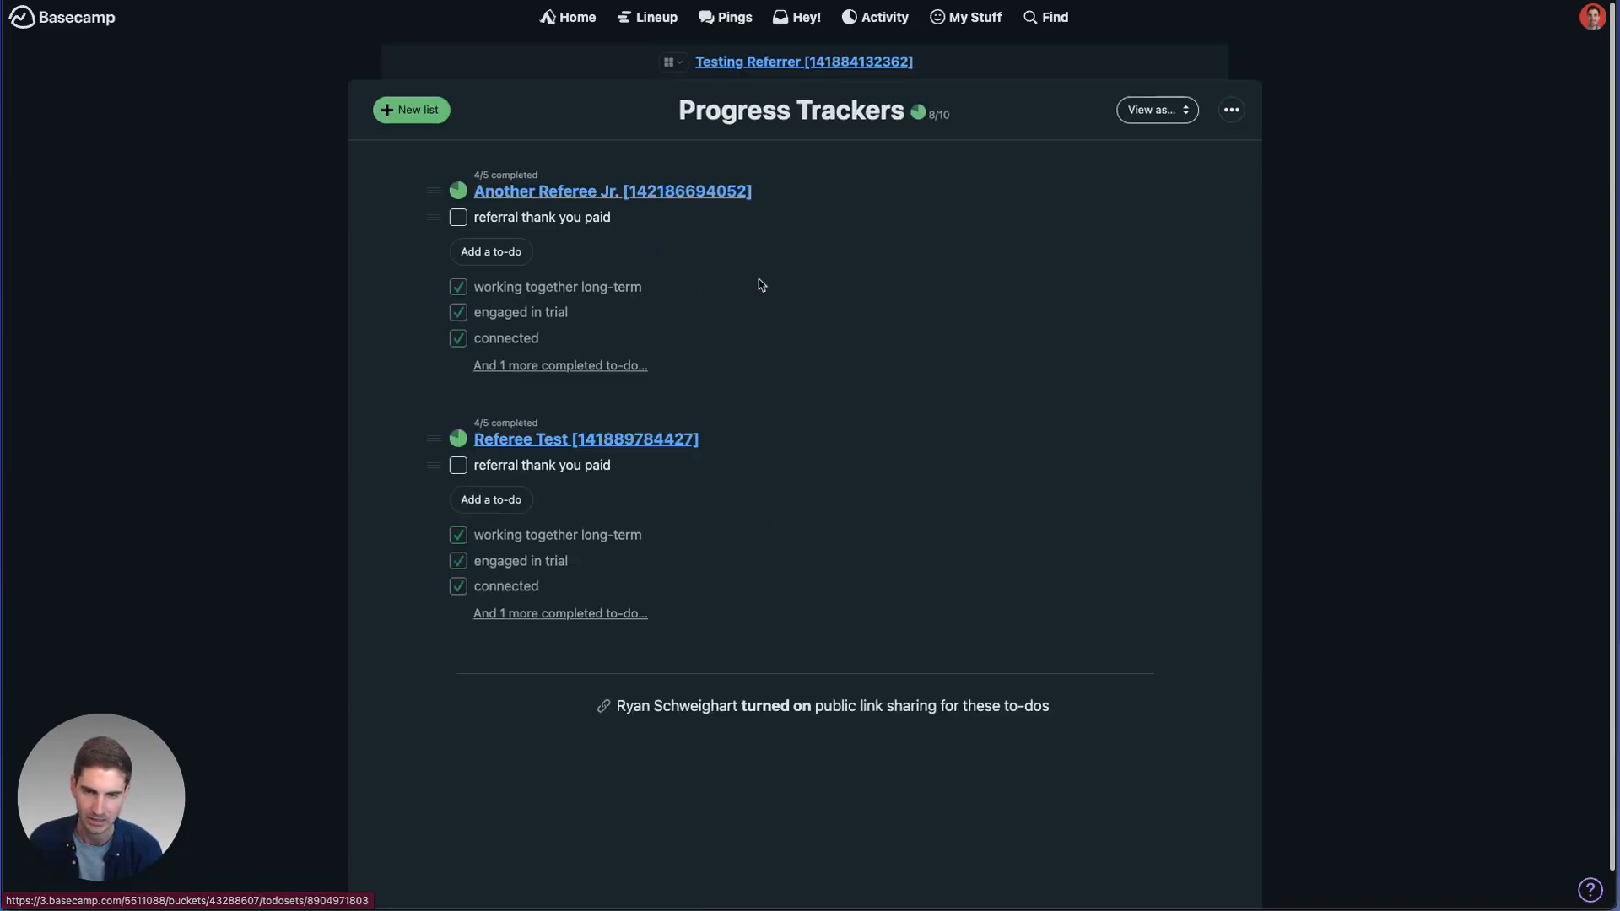
left_click(795, 59)
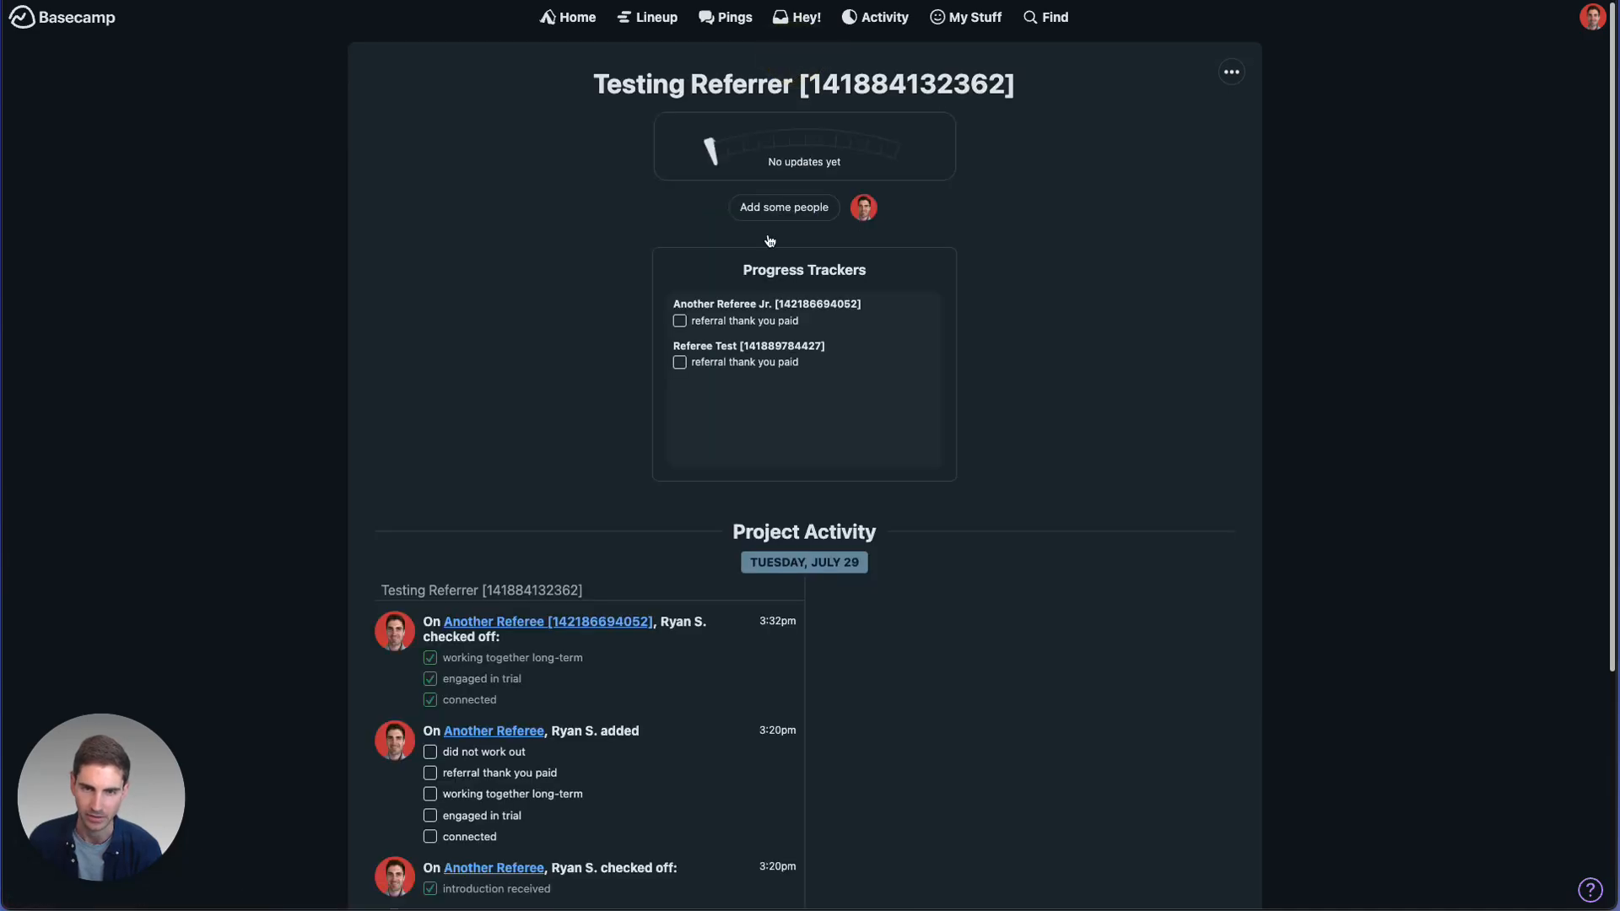
left_click(1231, 72)
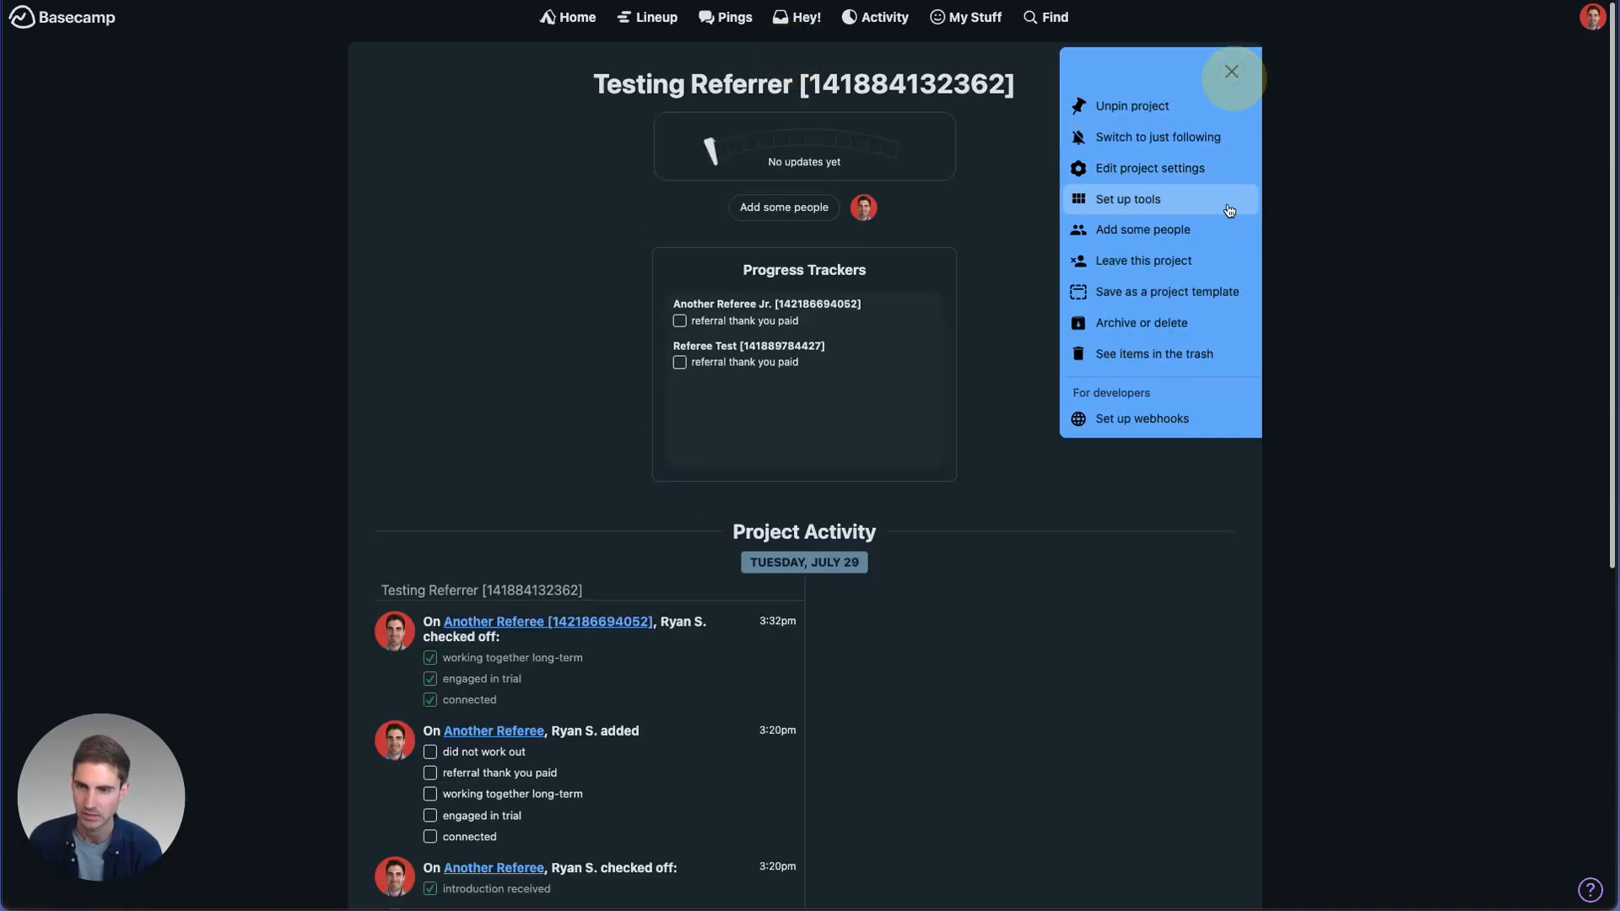
left_click(1225, 208)
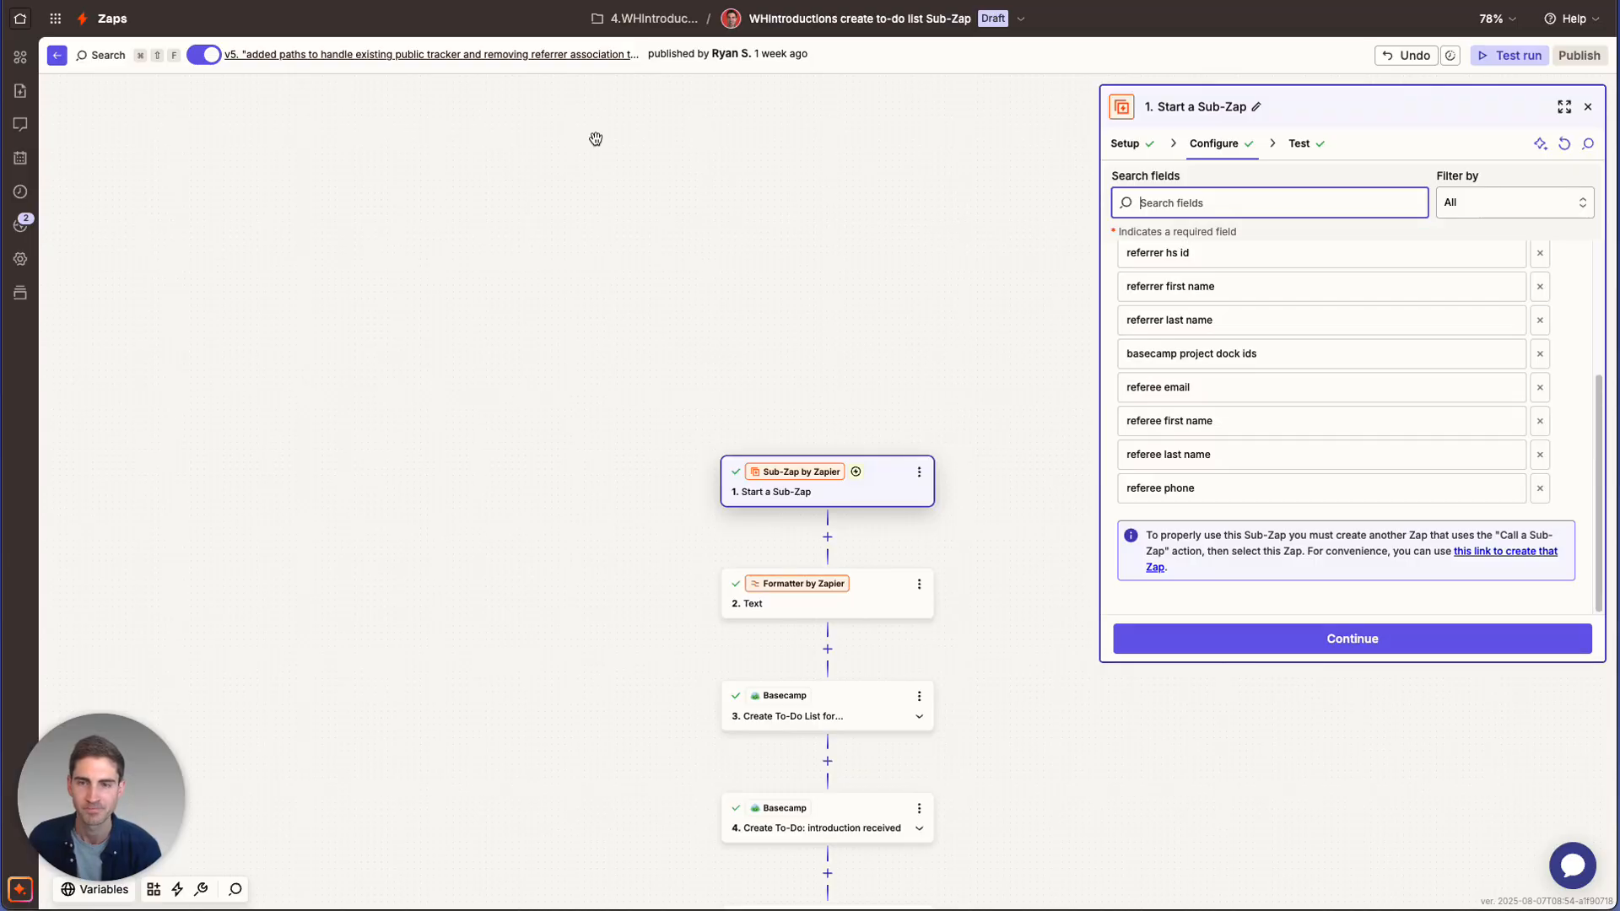
Return to the sub-zap draft in Zapier and review the Text formatter step's transform, input, separator and segment index
left_click(853, 598)
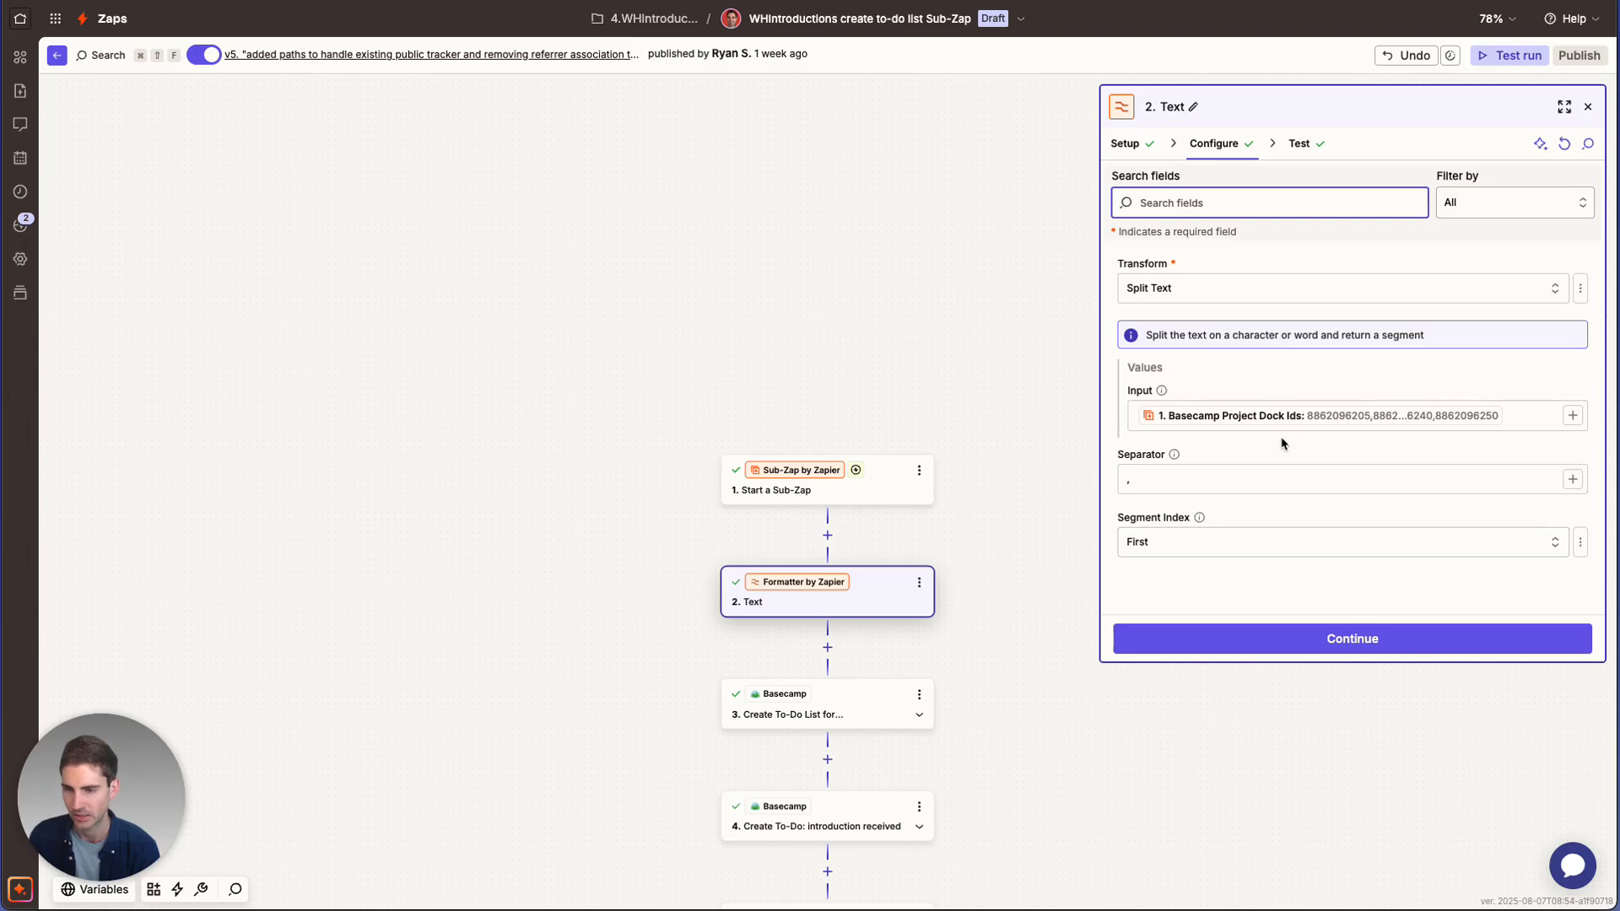
scroll(1021, 523, "down", 3)
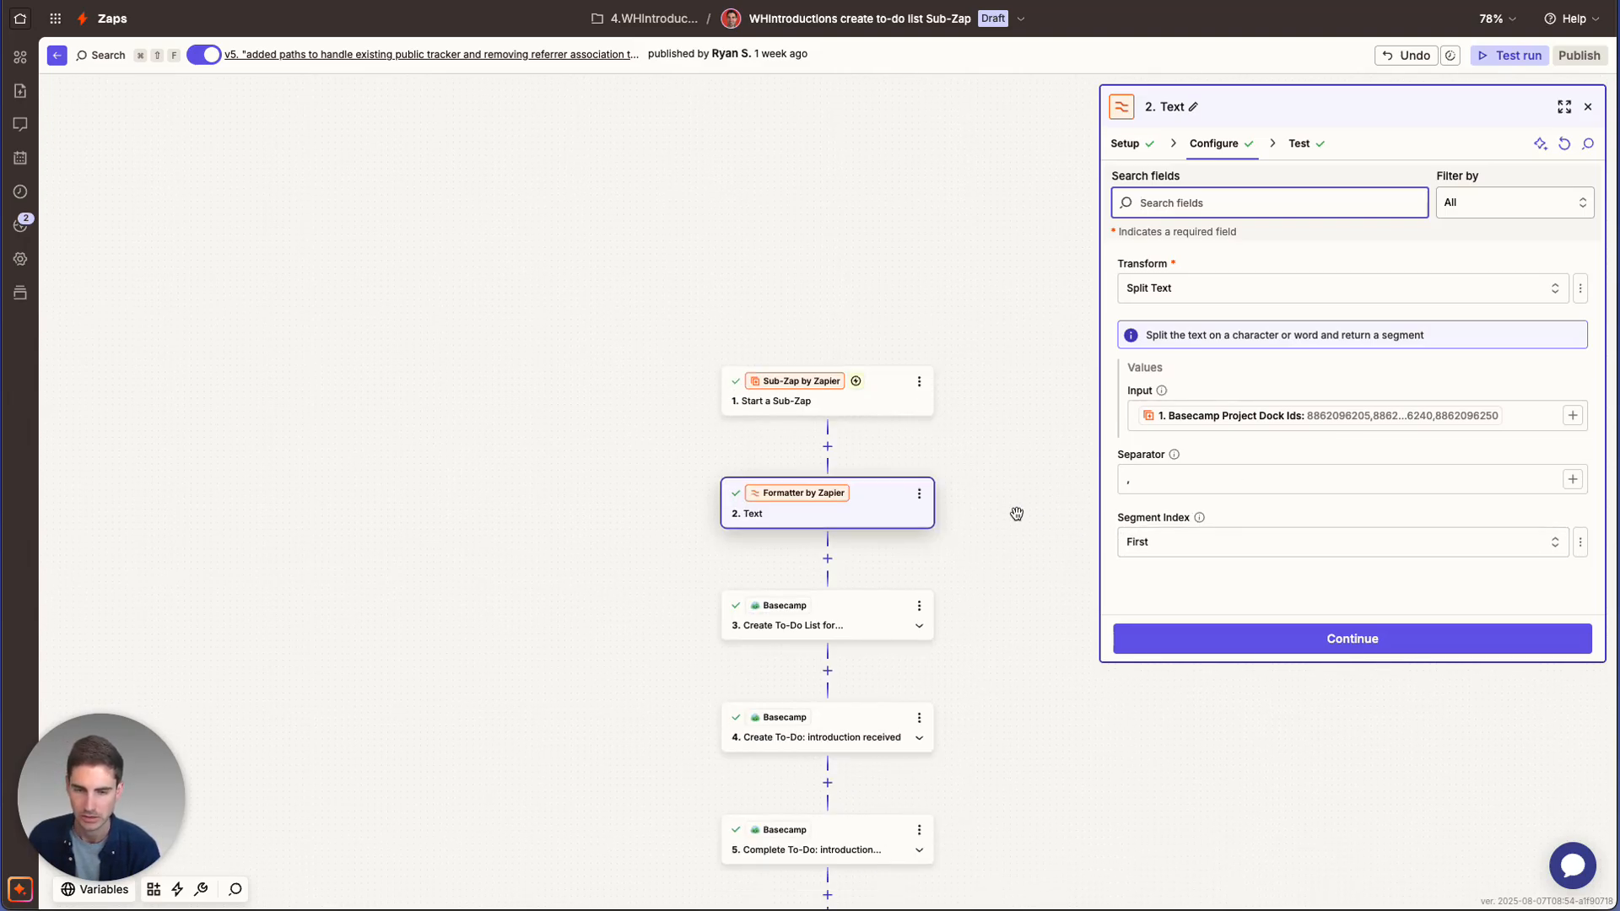
scroll(980, 426, "down", 1)
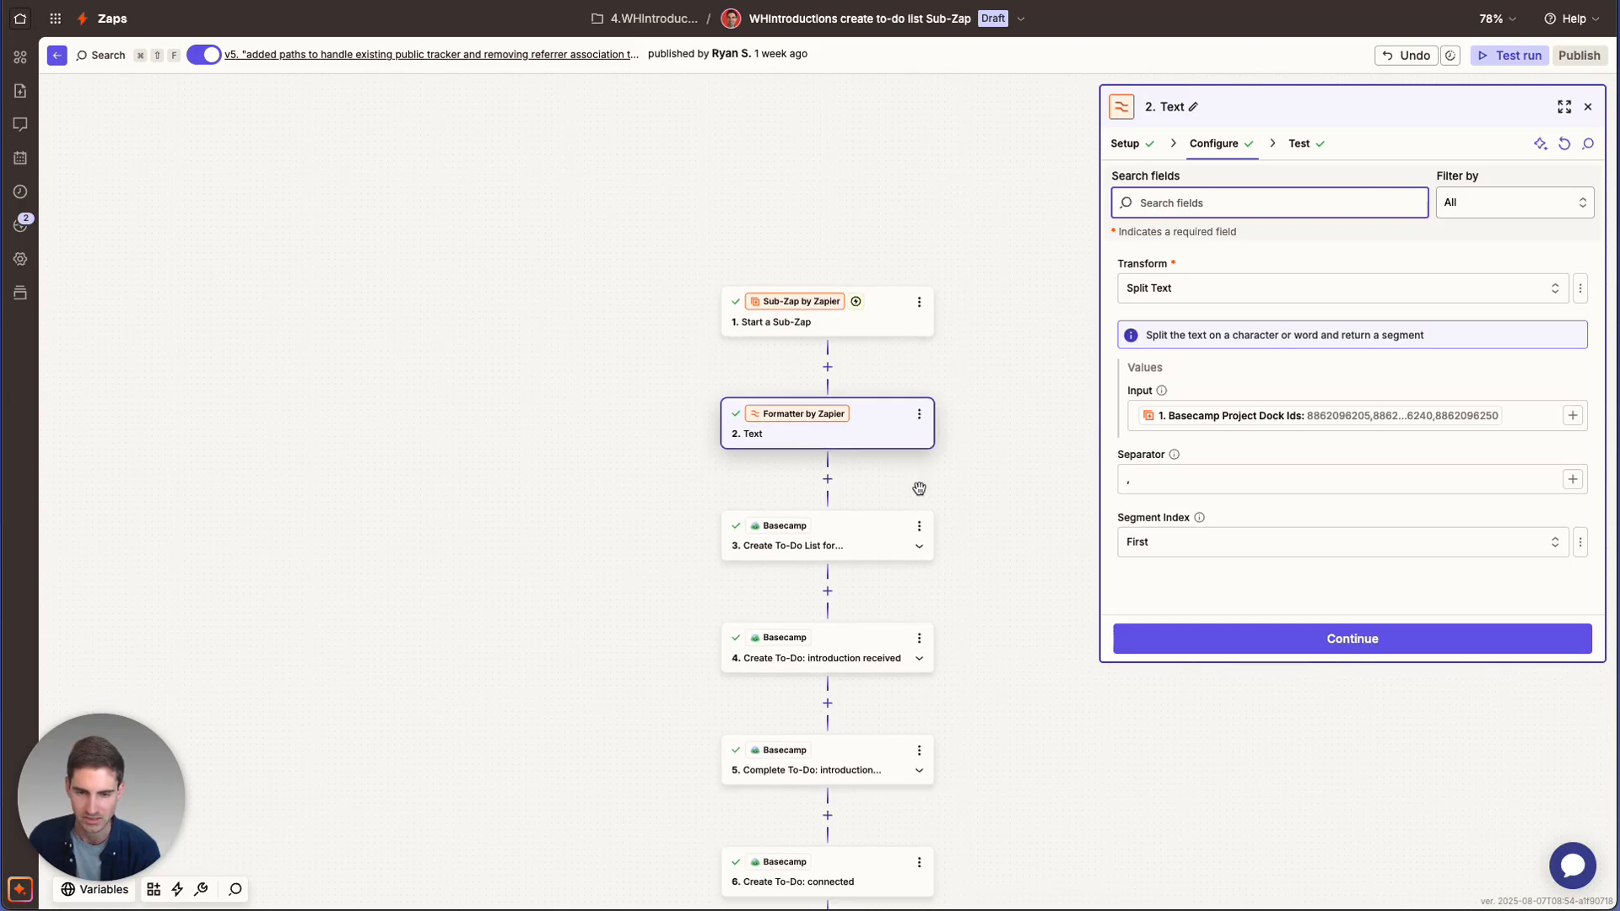
Inspect the Create To-Do List for WHIntroduction step's action event, account, project, to-do set and name mapping
left_click(818, 534)
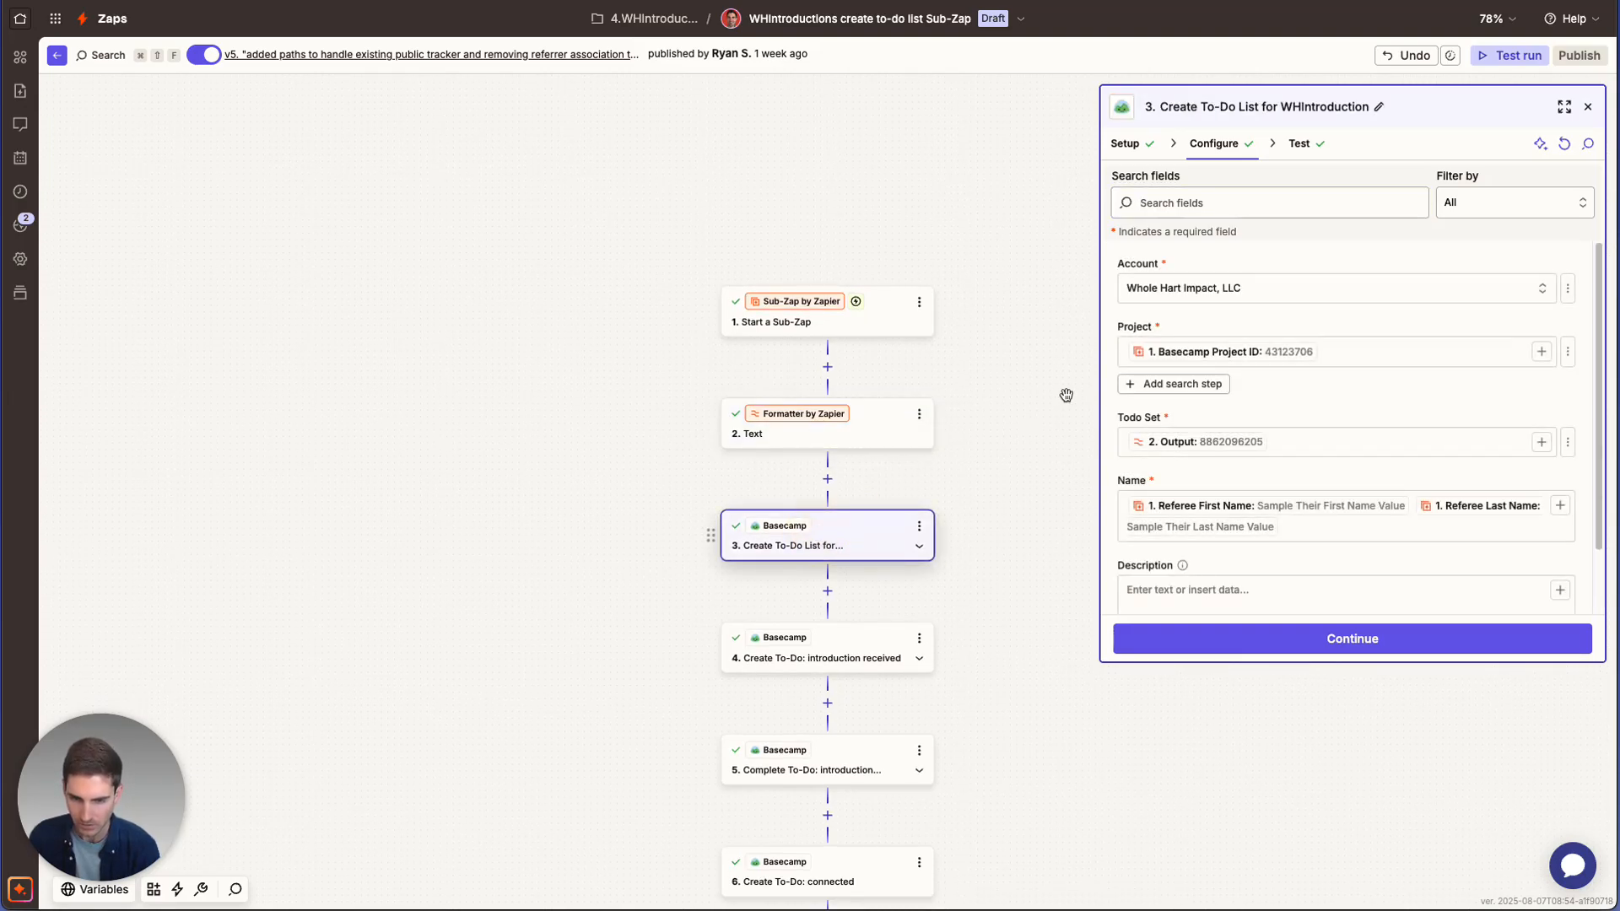
left_click(1126, 145)
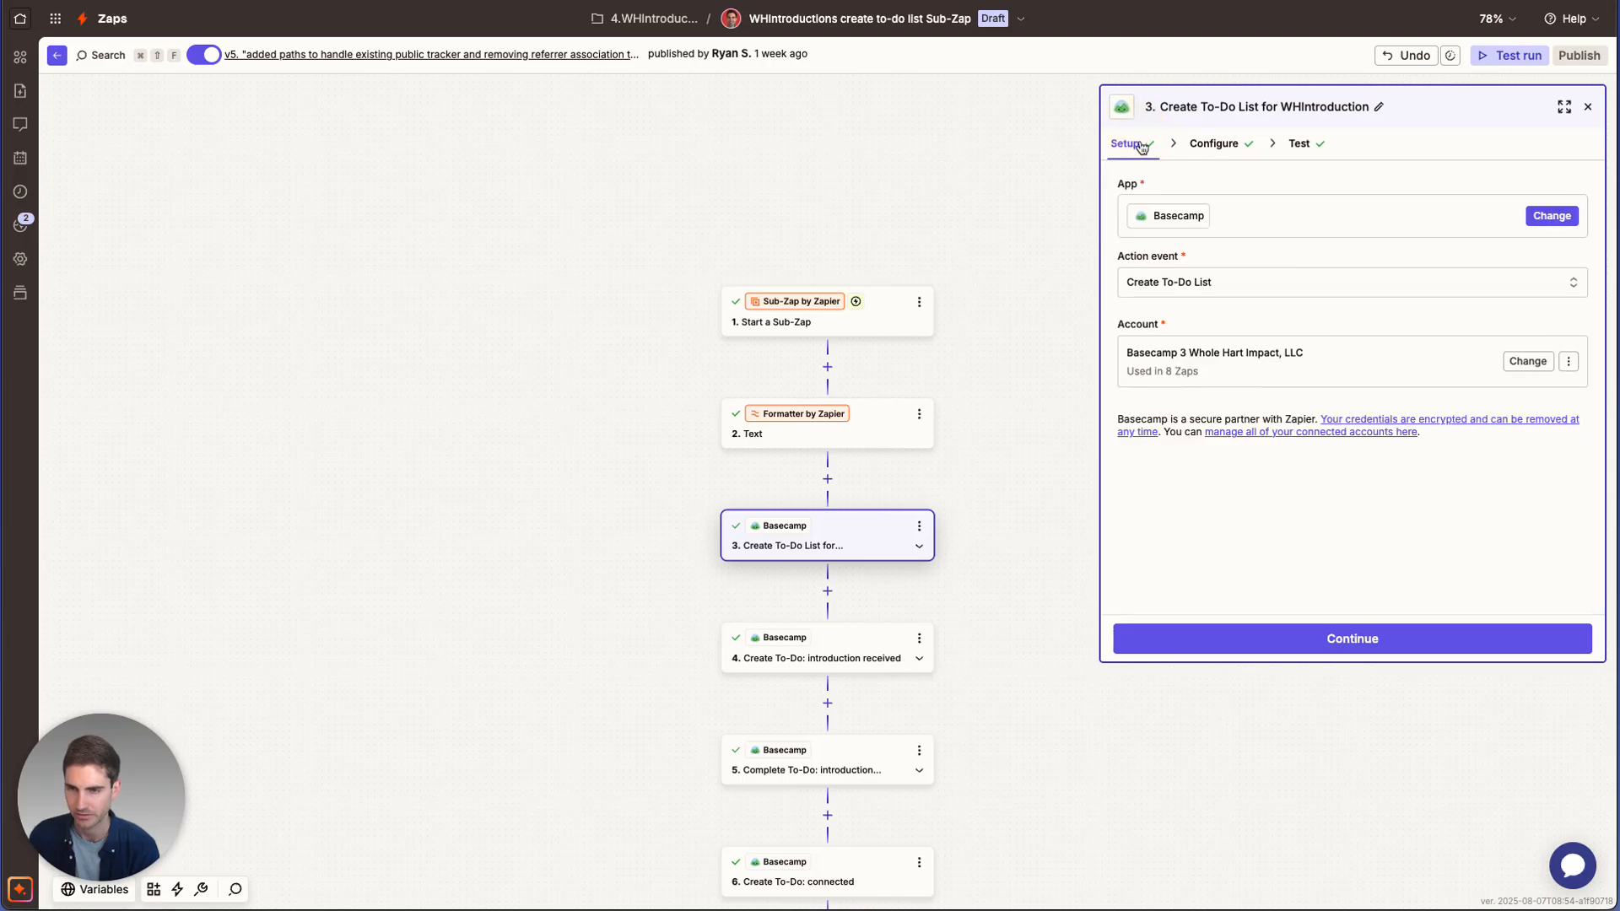
left_click(1206, 143)
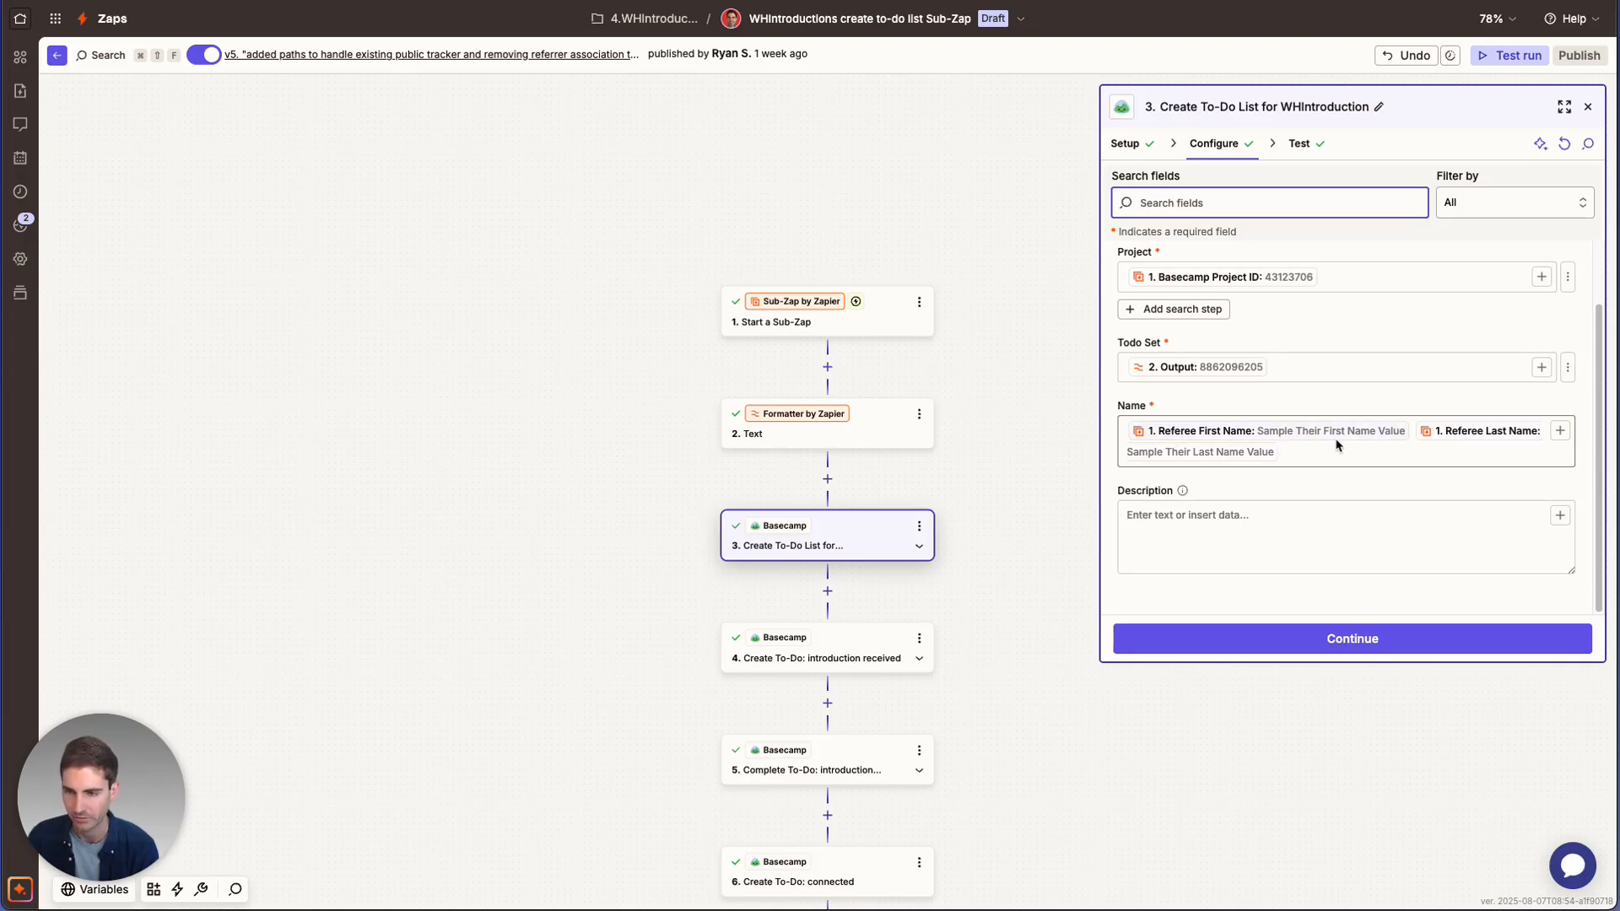
Inspect the Create To-Do: introduction received step's project, to-do set, to-do list and name mapping, and view the global variables available for the name
left_click(818, 655)
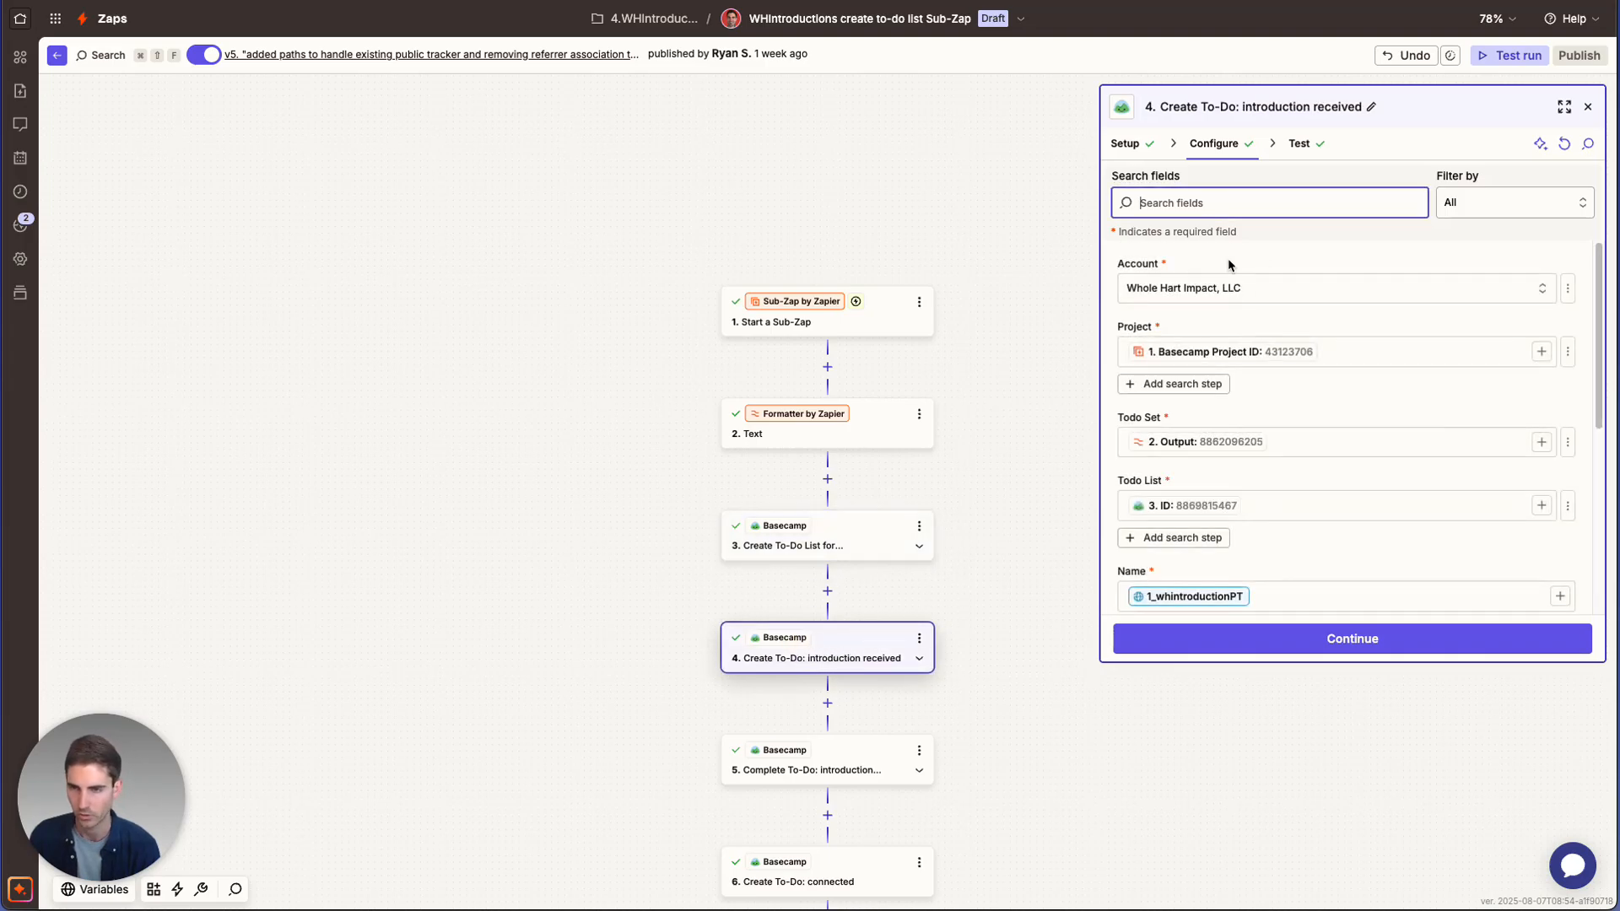
scroll(1181, 380, "down", 2)
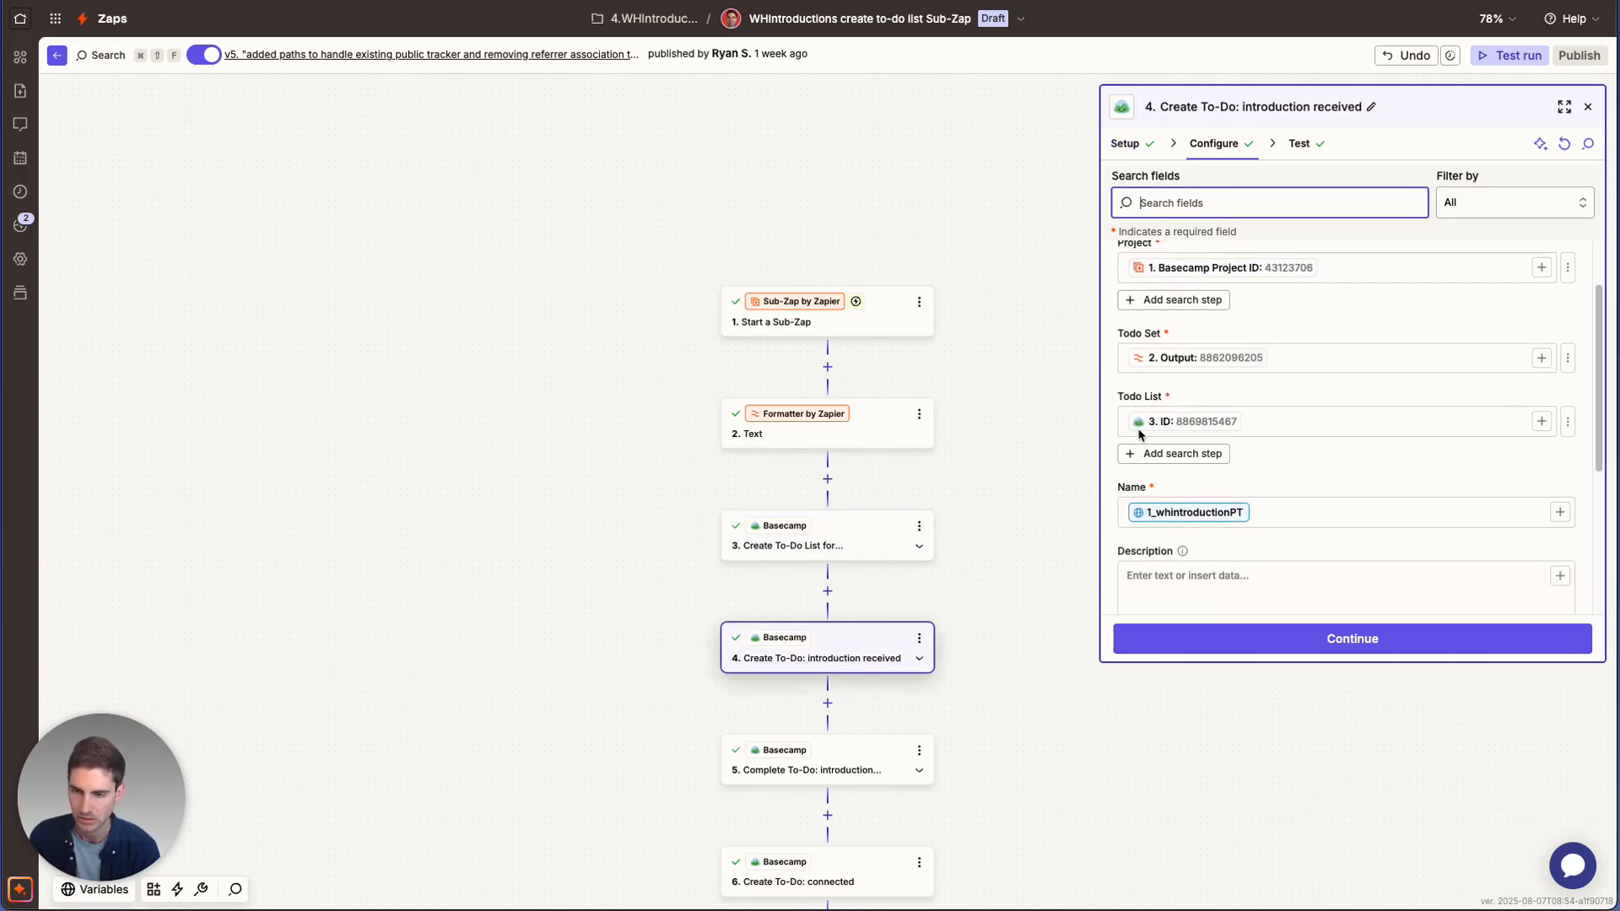
left_click(1272, 509)
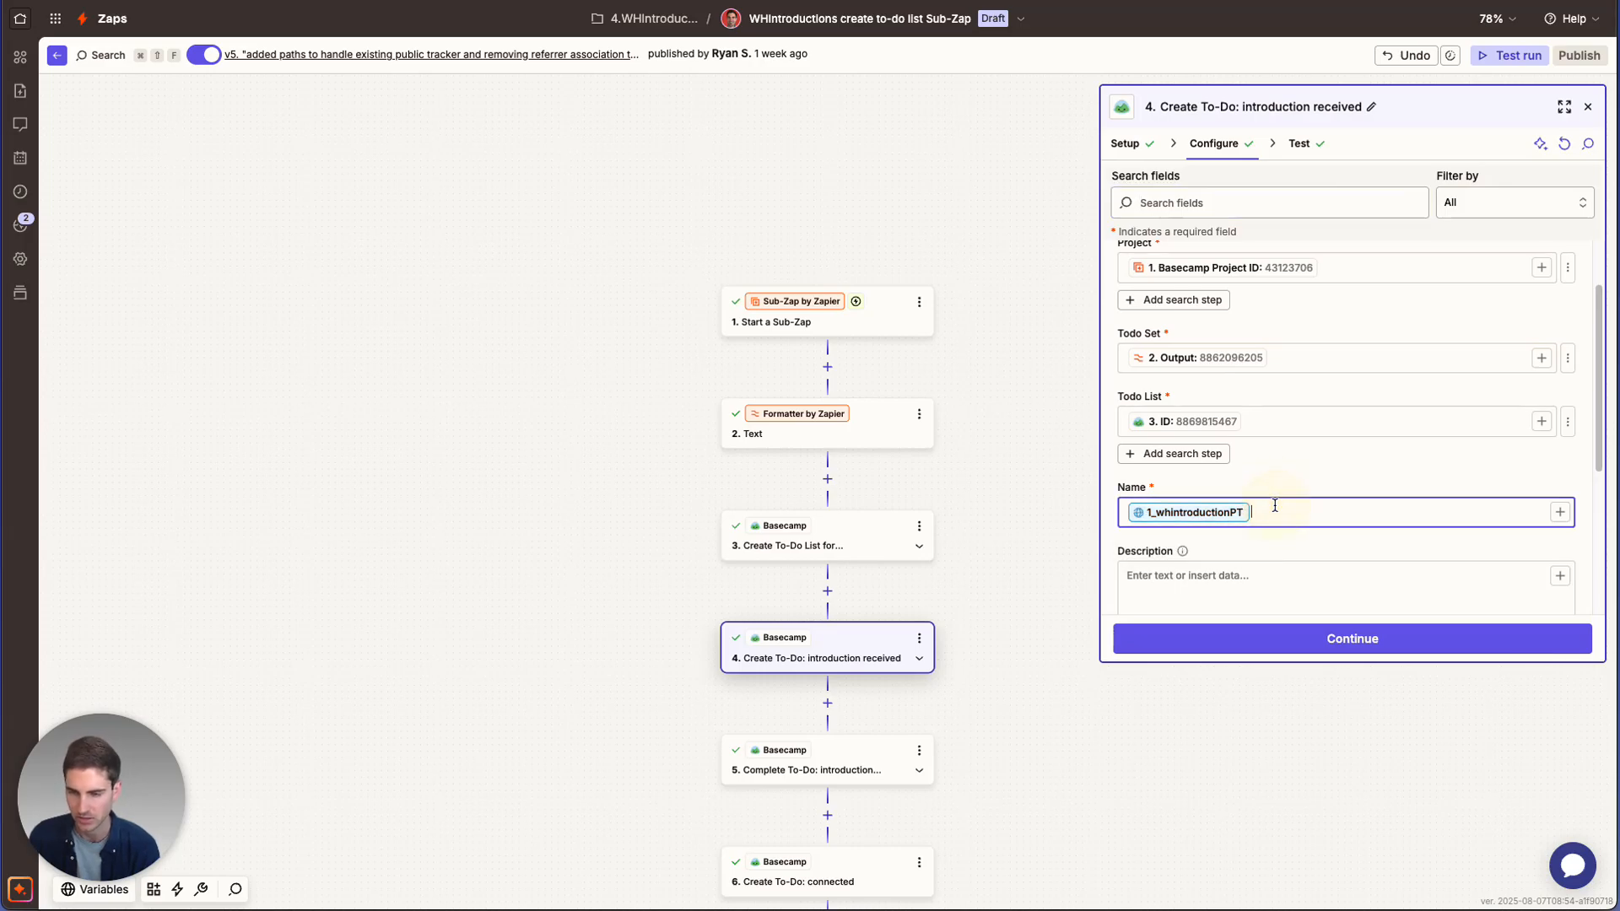
type("/")
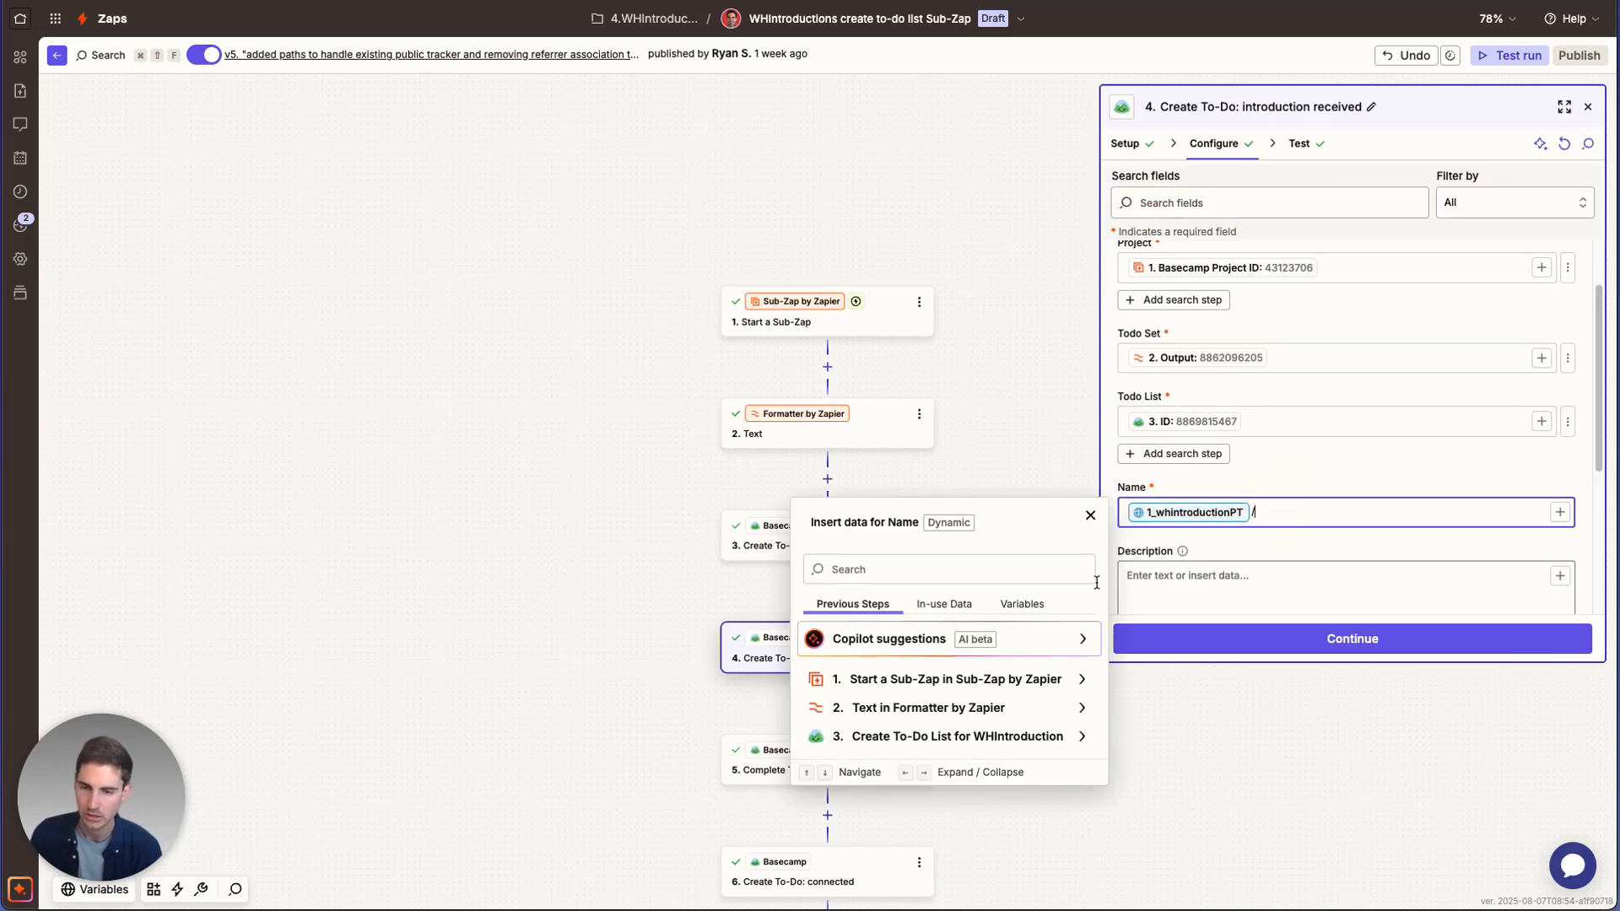
left_click(1034, 607)
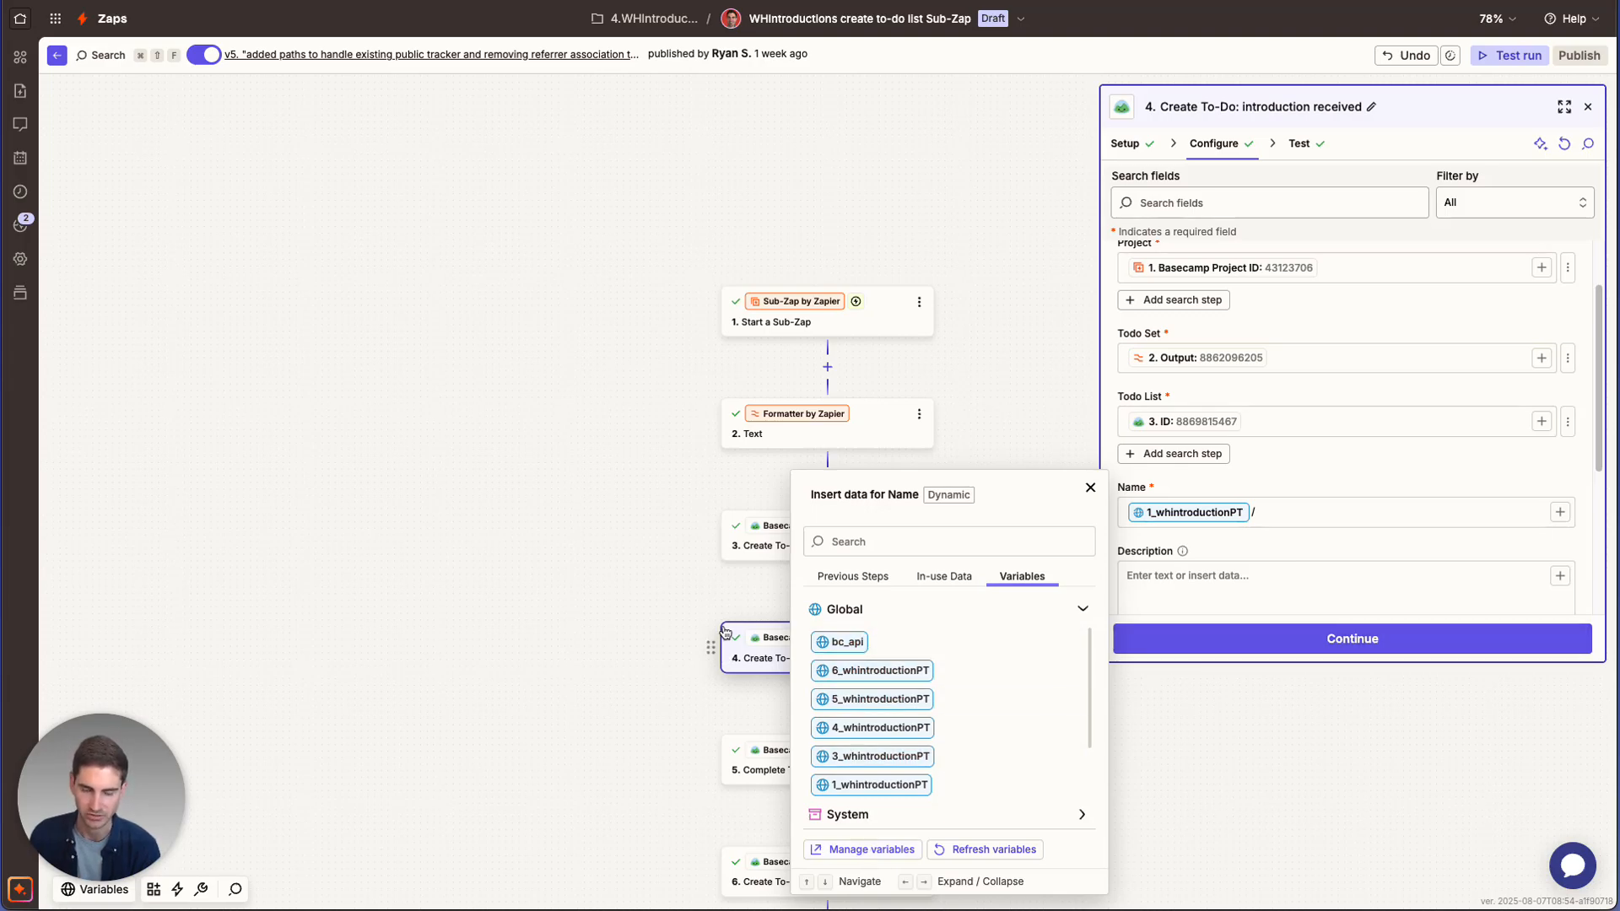
left_click(1087, 489)
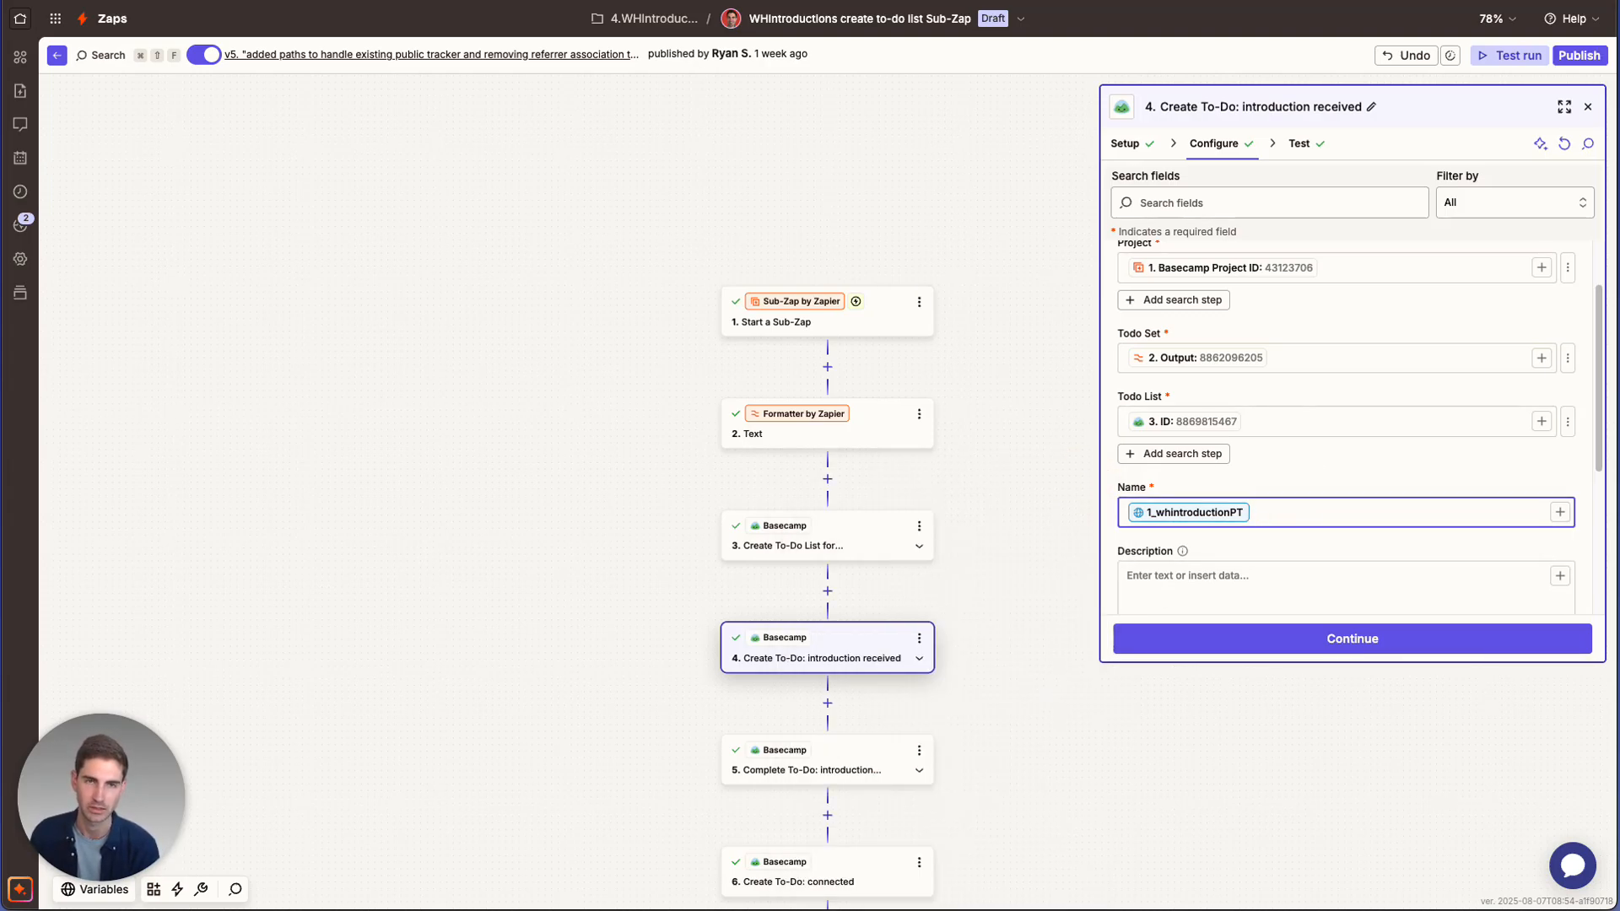
Switch to Basecamp and view the to-do lists in the Testing Referrer project's Progress Trackers
key("ctrl+Tab")
left_click(759, 62)
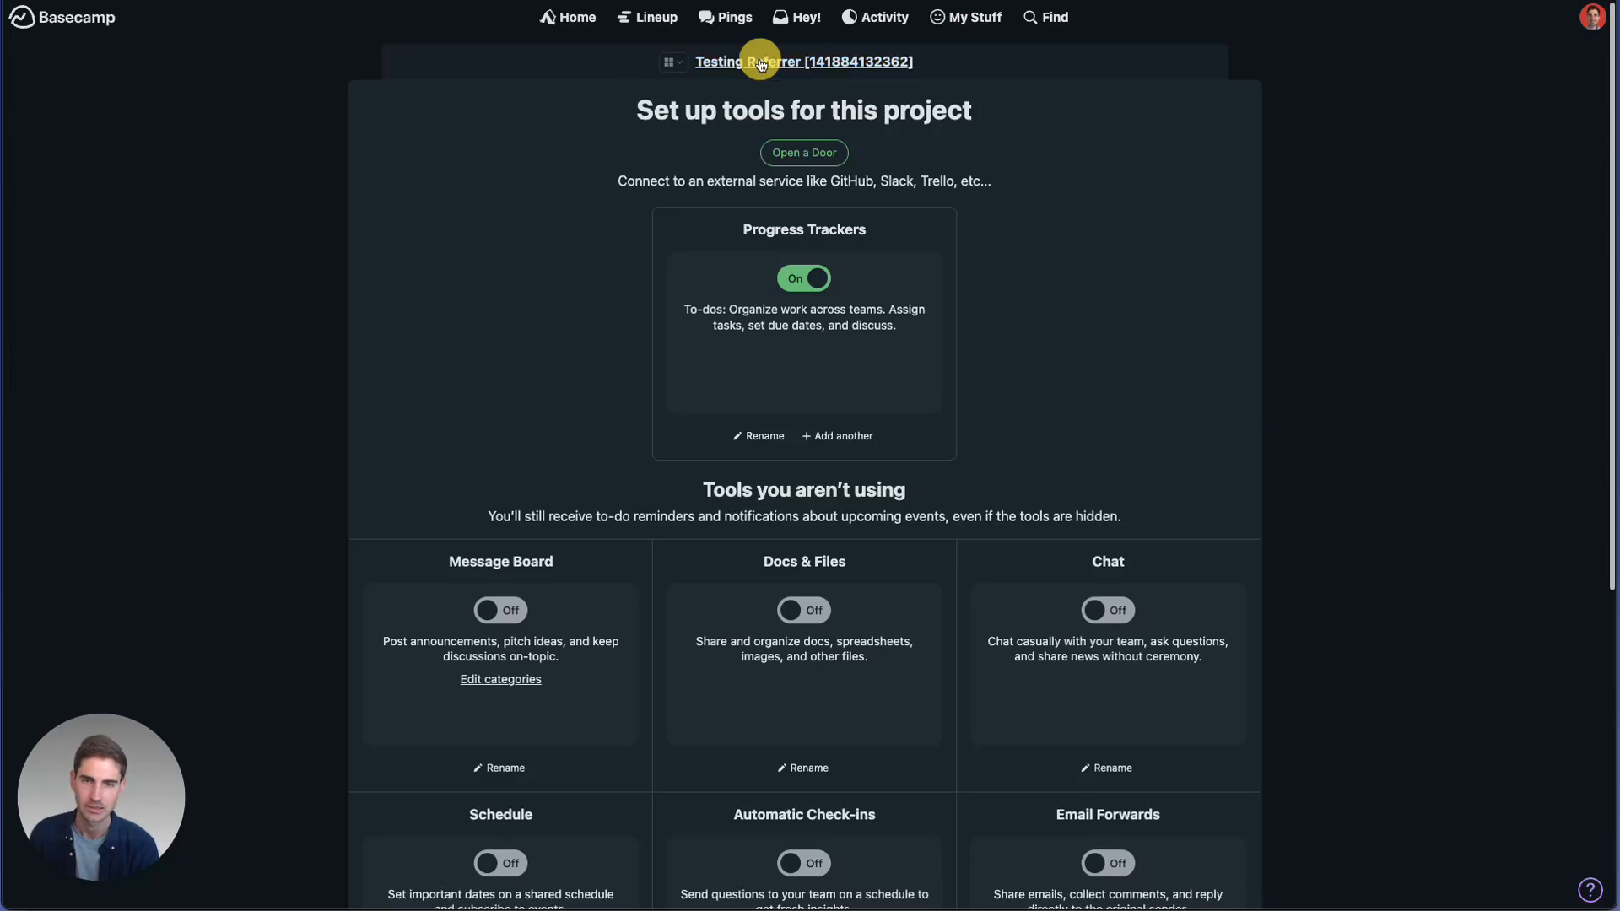
left_click(781, 351)
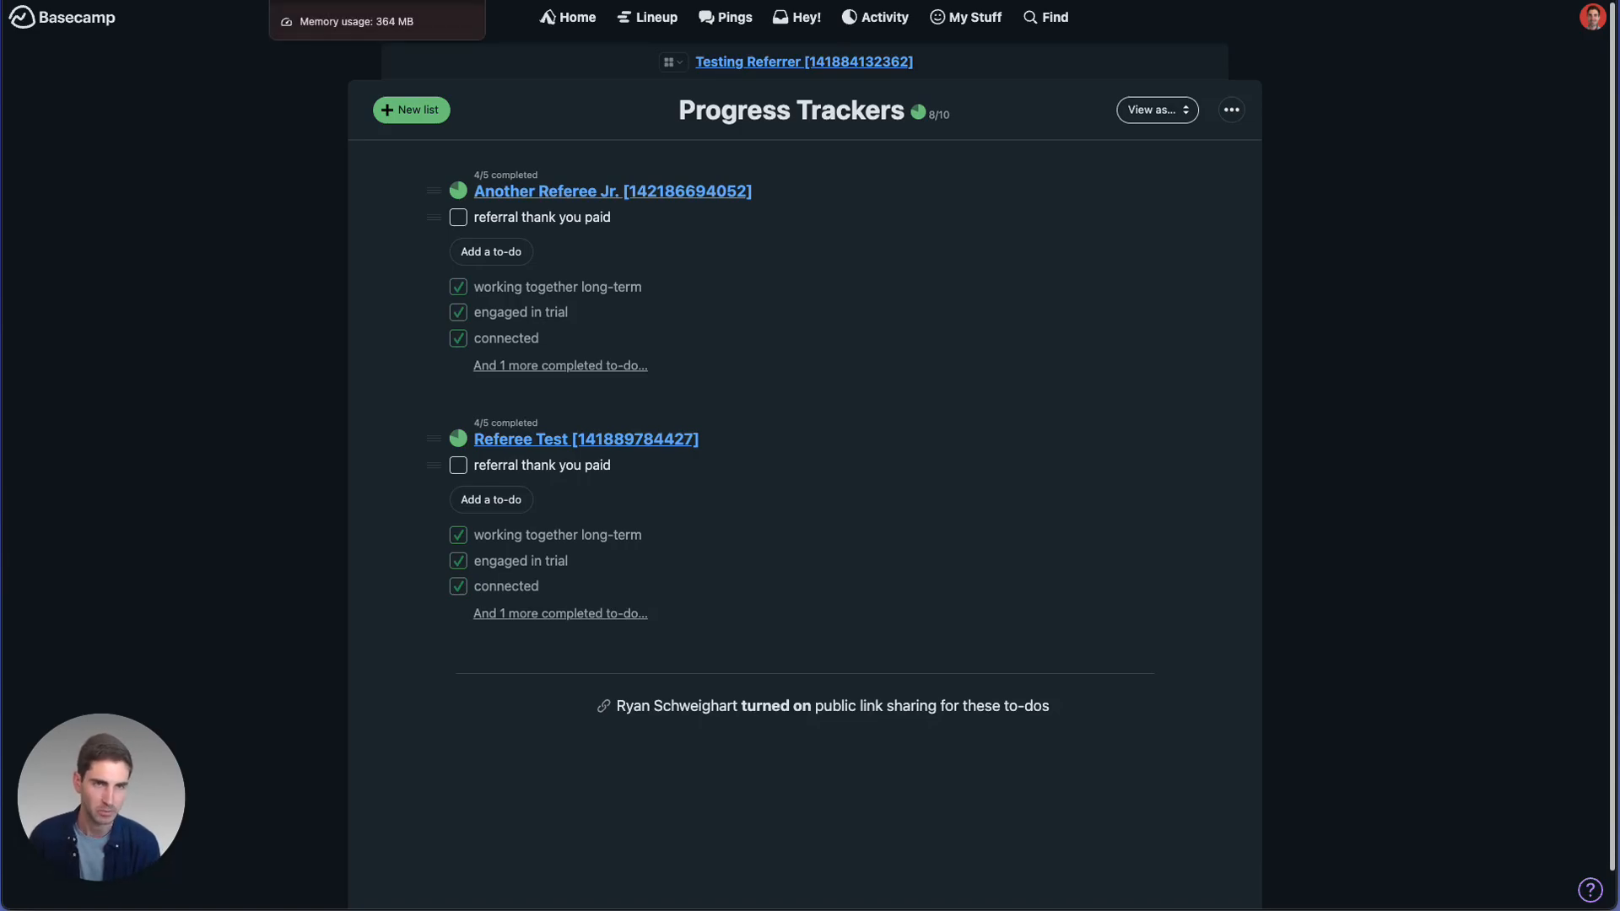
Return to the sub-zap draft in Zapier and review the Complete To-Do: introduction received step's action event, to-do mapping and completion setting
key("ctrl+Tab")
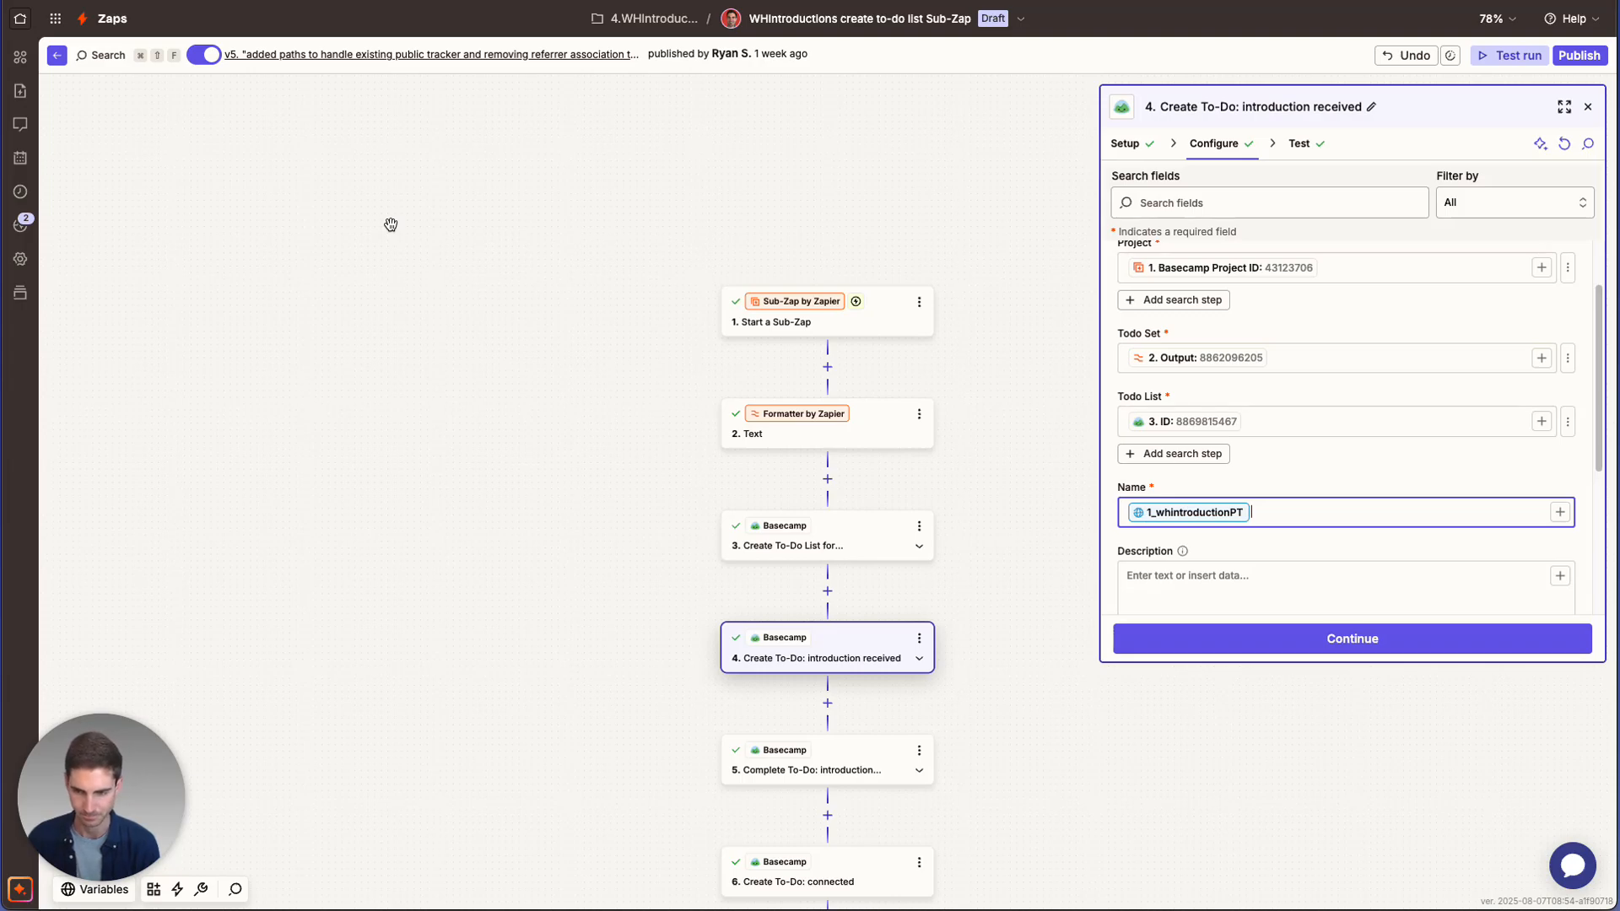
scroll(417, 395, "down", 1)
scroll(416, 396, "down", 3)
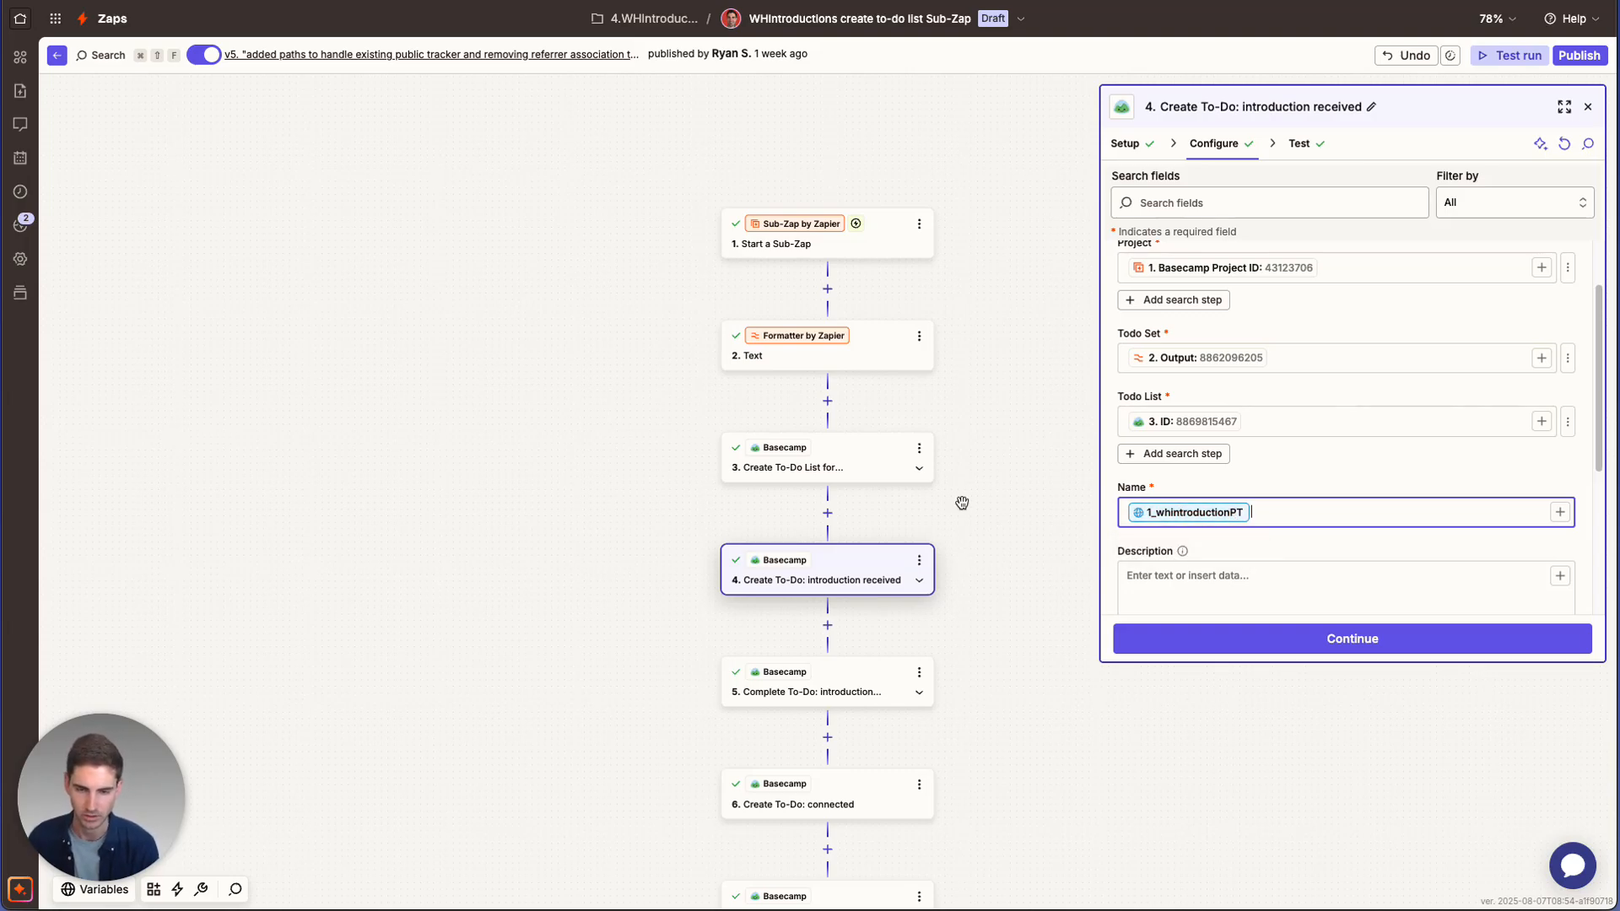
scroll(962, 505, "down", 1)
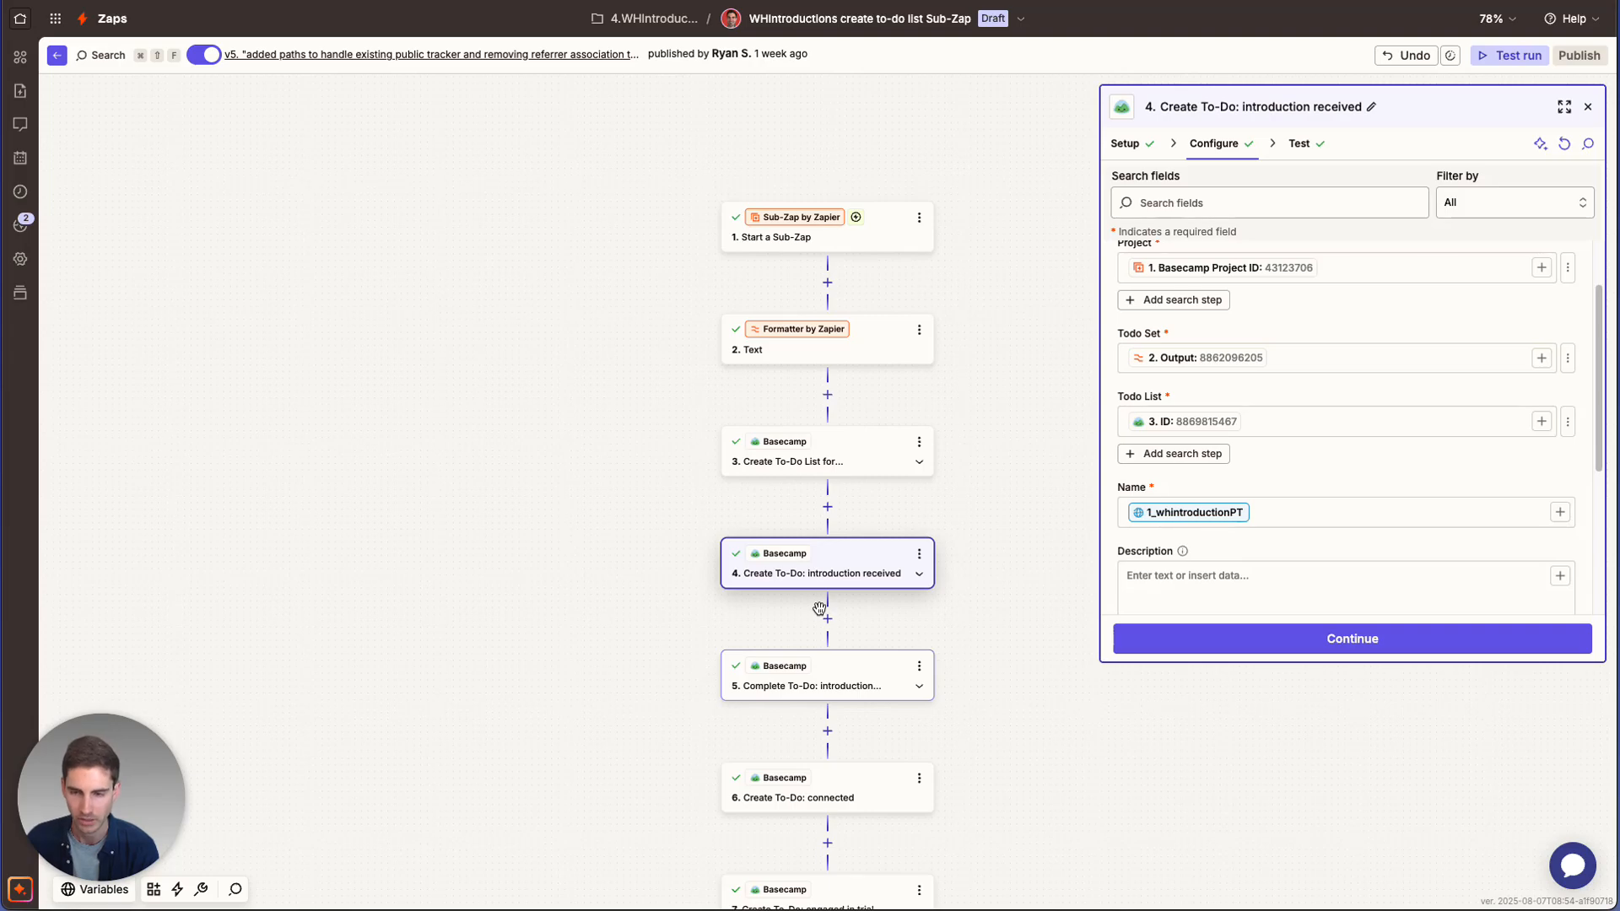
left_click(801, 688)
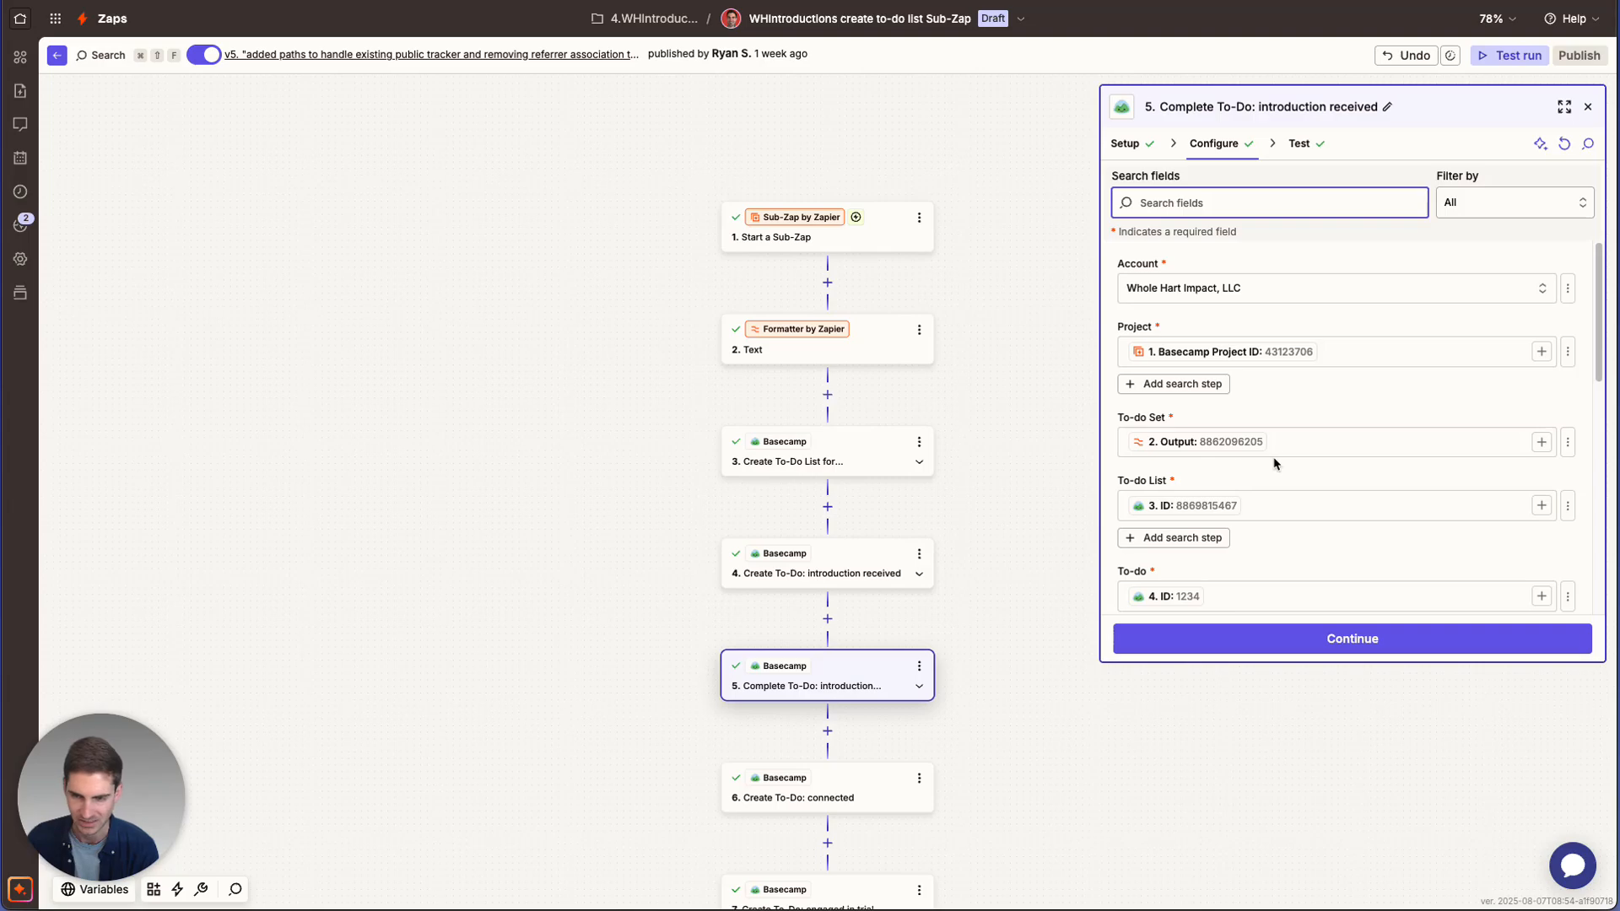
left_click(1130, 142)
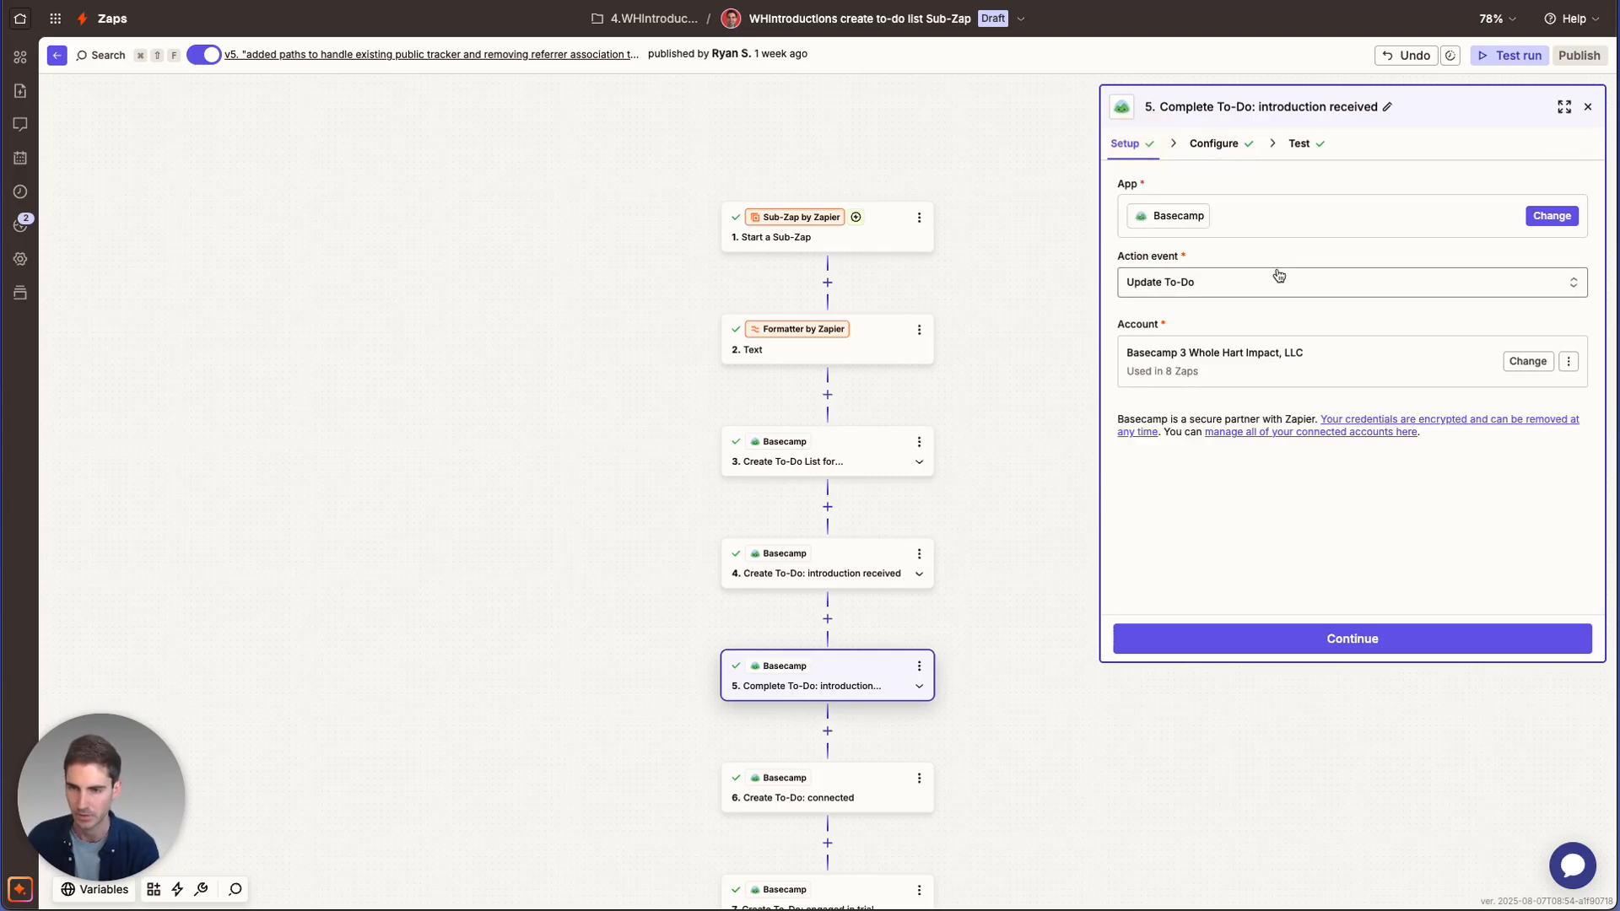
left_click(1220, 155)
scroll(1240, 388, "down", 2)
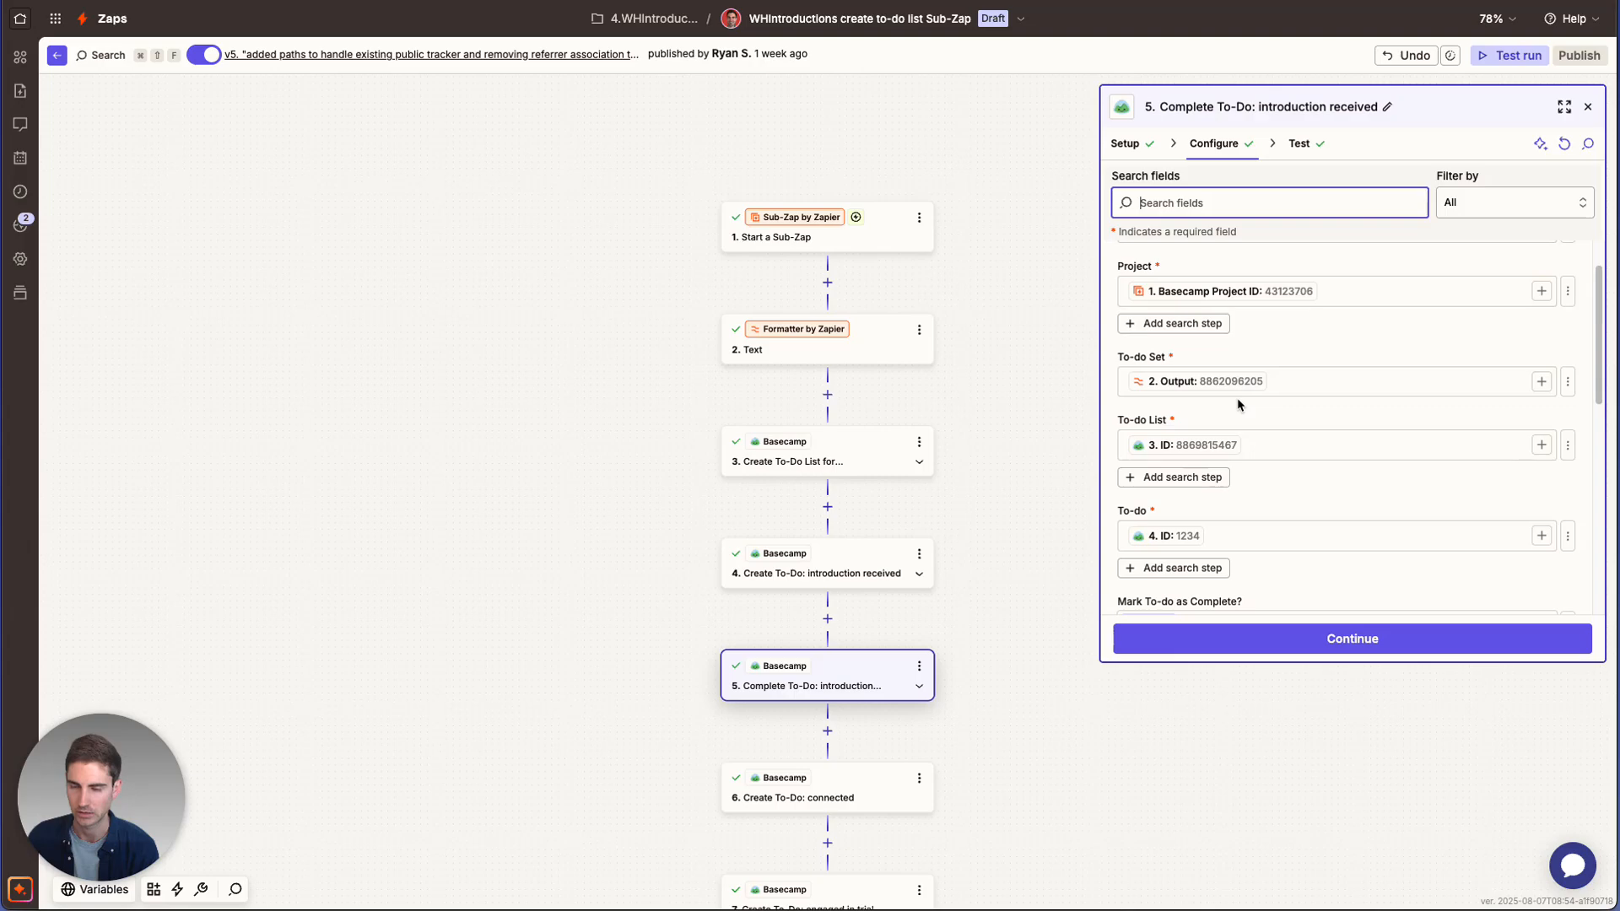
scroll(1285, 541, "down", 1)
scroll(1257, 507, "down", 5)
scroll(1206, 464, "up", 3)
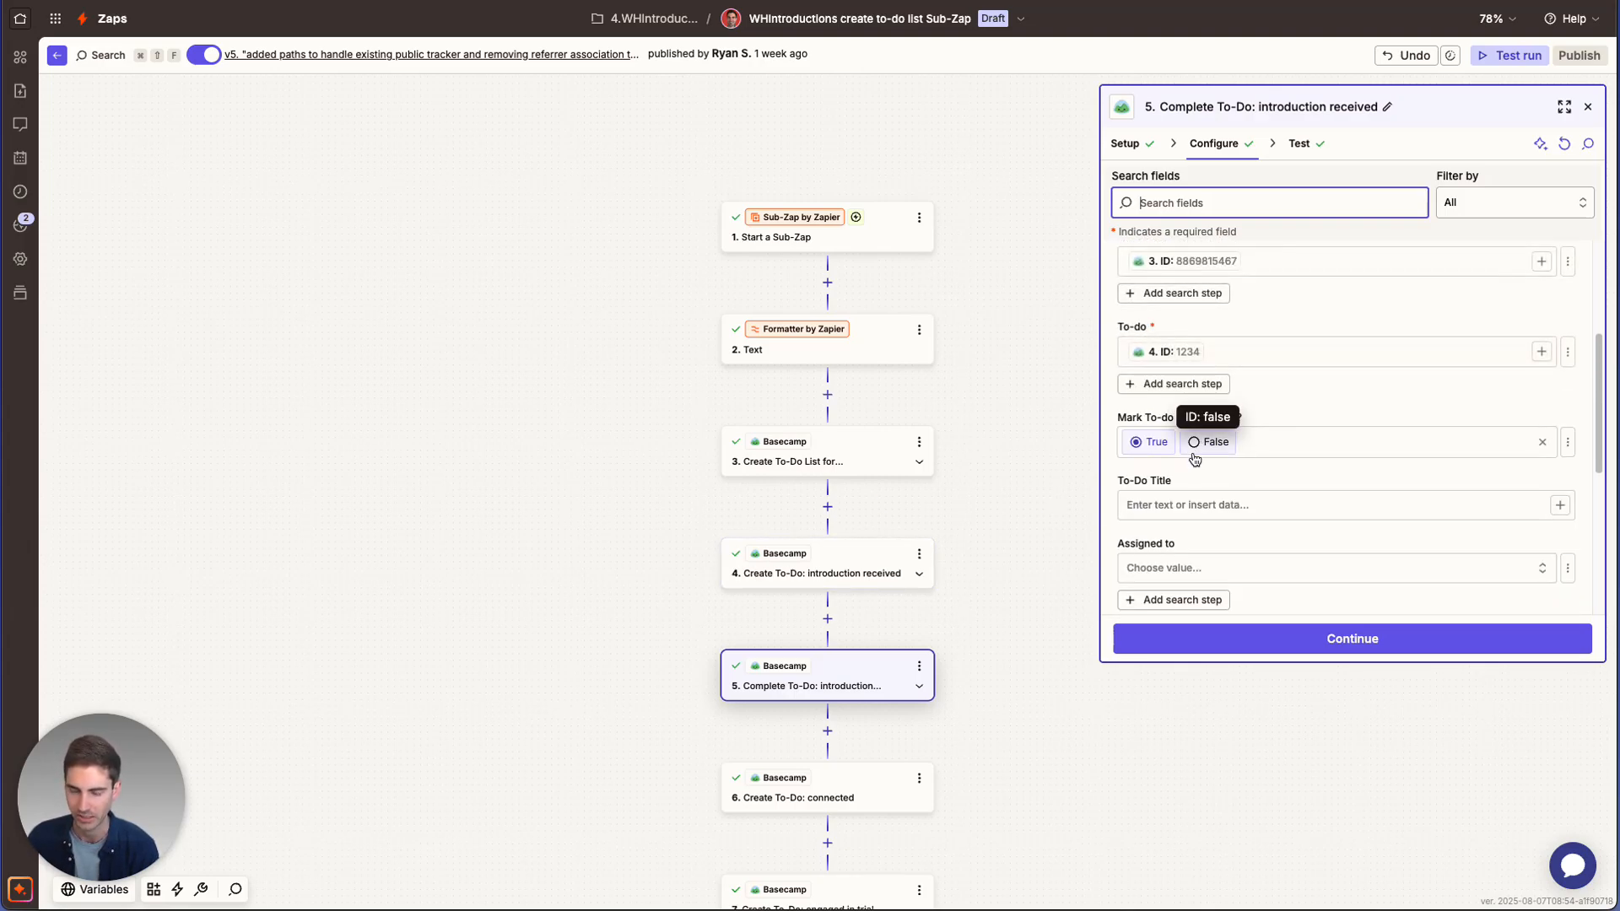
scroll(1024, 610, "down", 1)
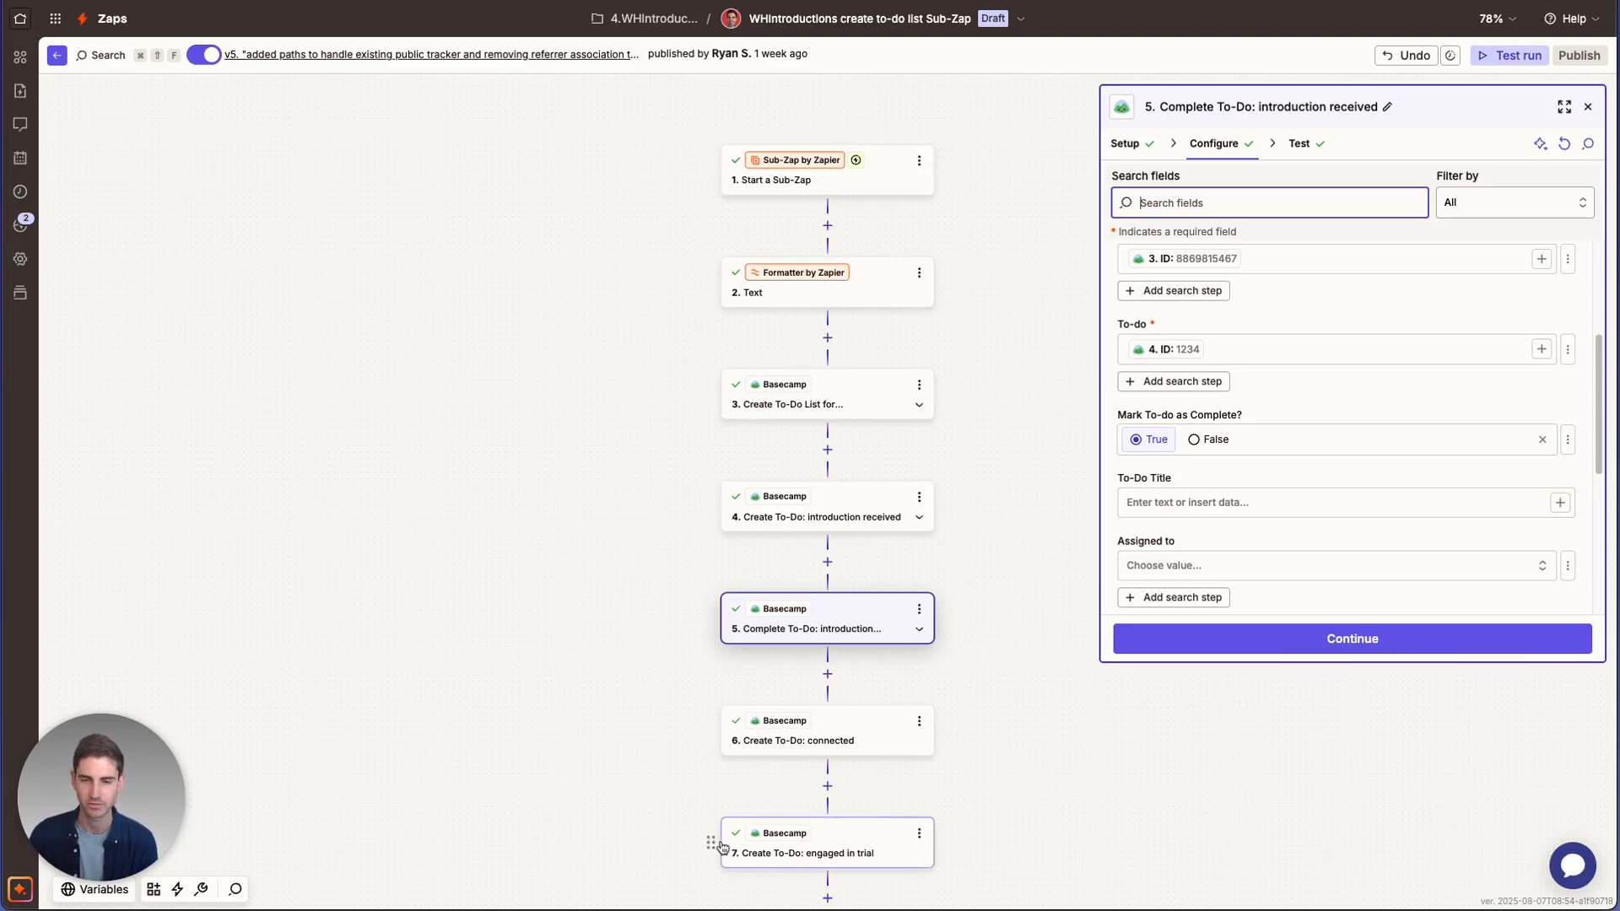
Review the name variables of the Create To-Do steps for connected, engaged in trial, working together long-term, referral thank you paid and did not work out
left_click(769, 744)
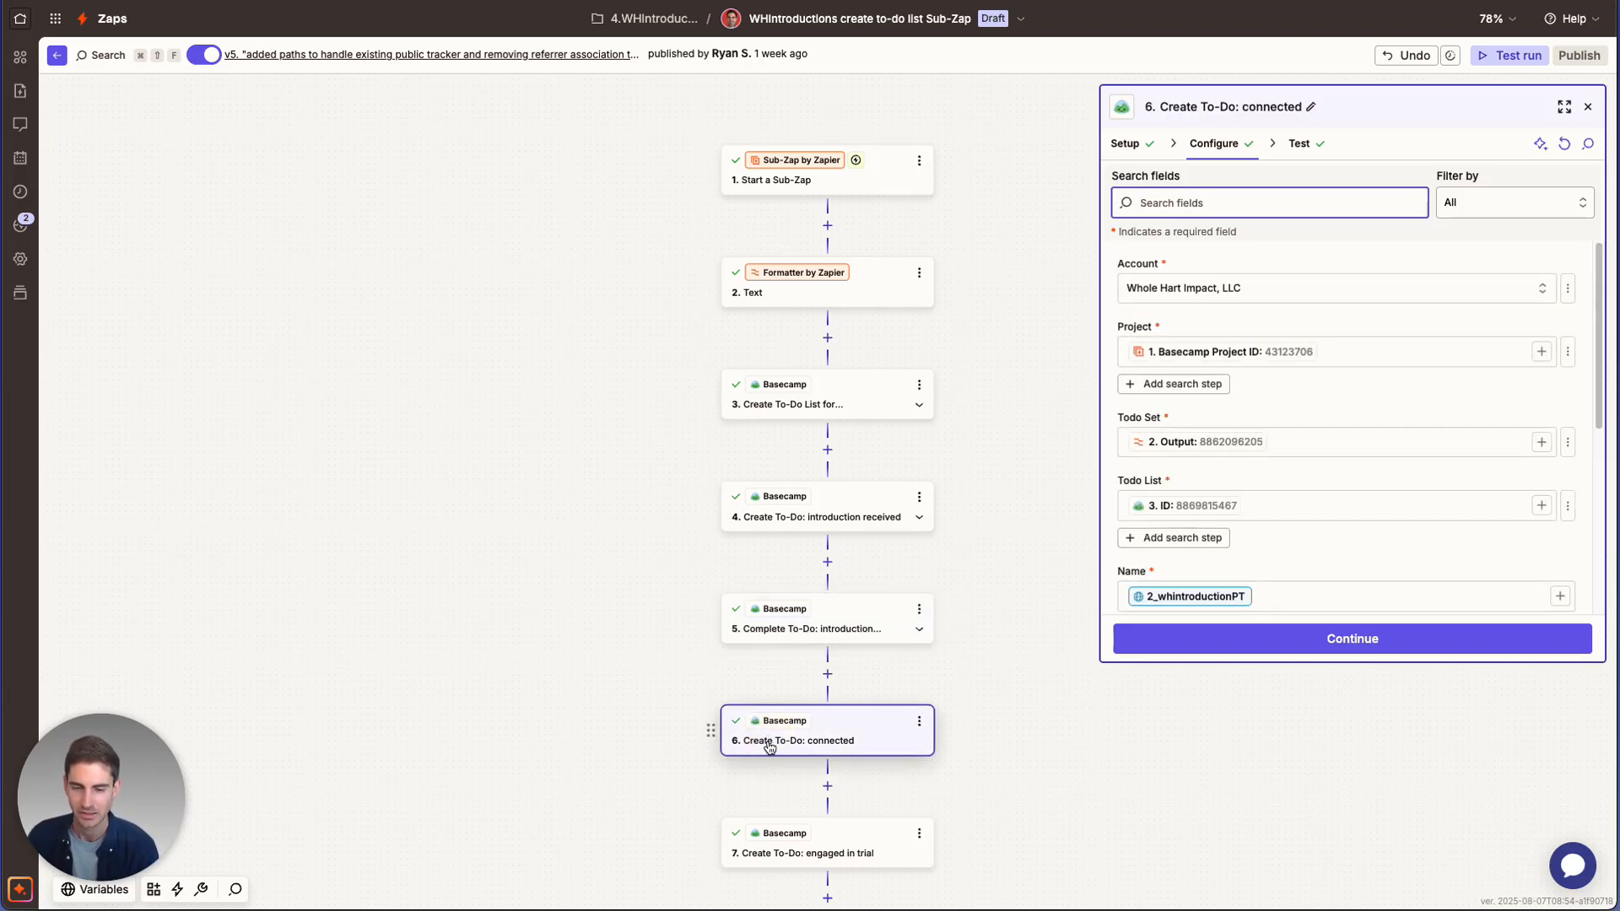
scroll(781, 723, "down", 3)
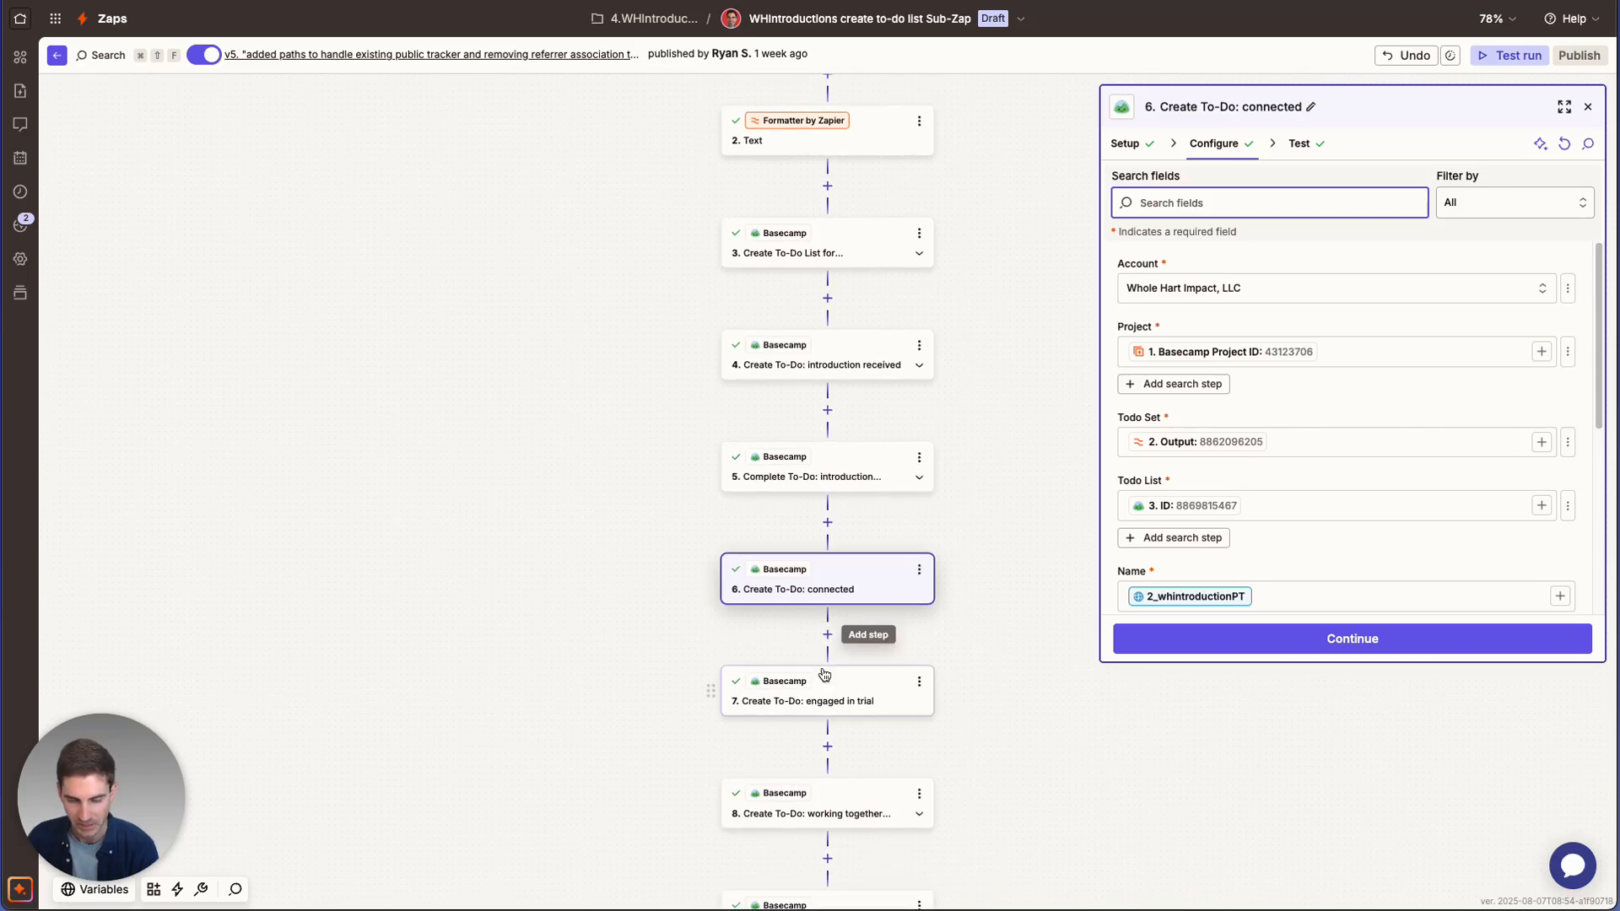
scroll(802, 581, "down", 1)
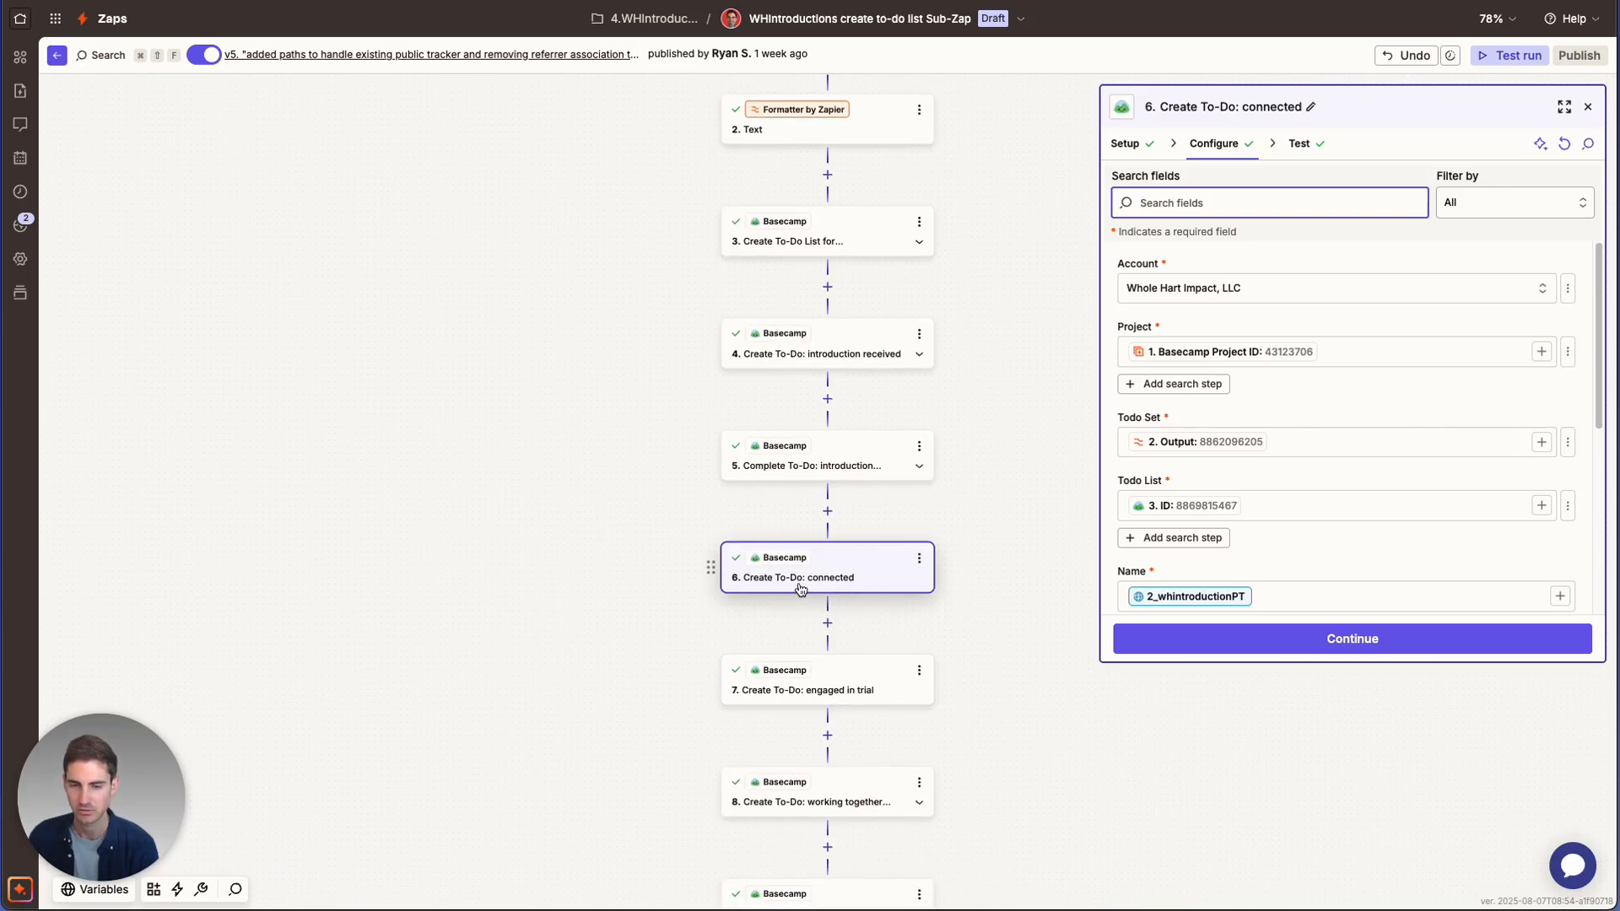
left_click(811, 672)
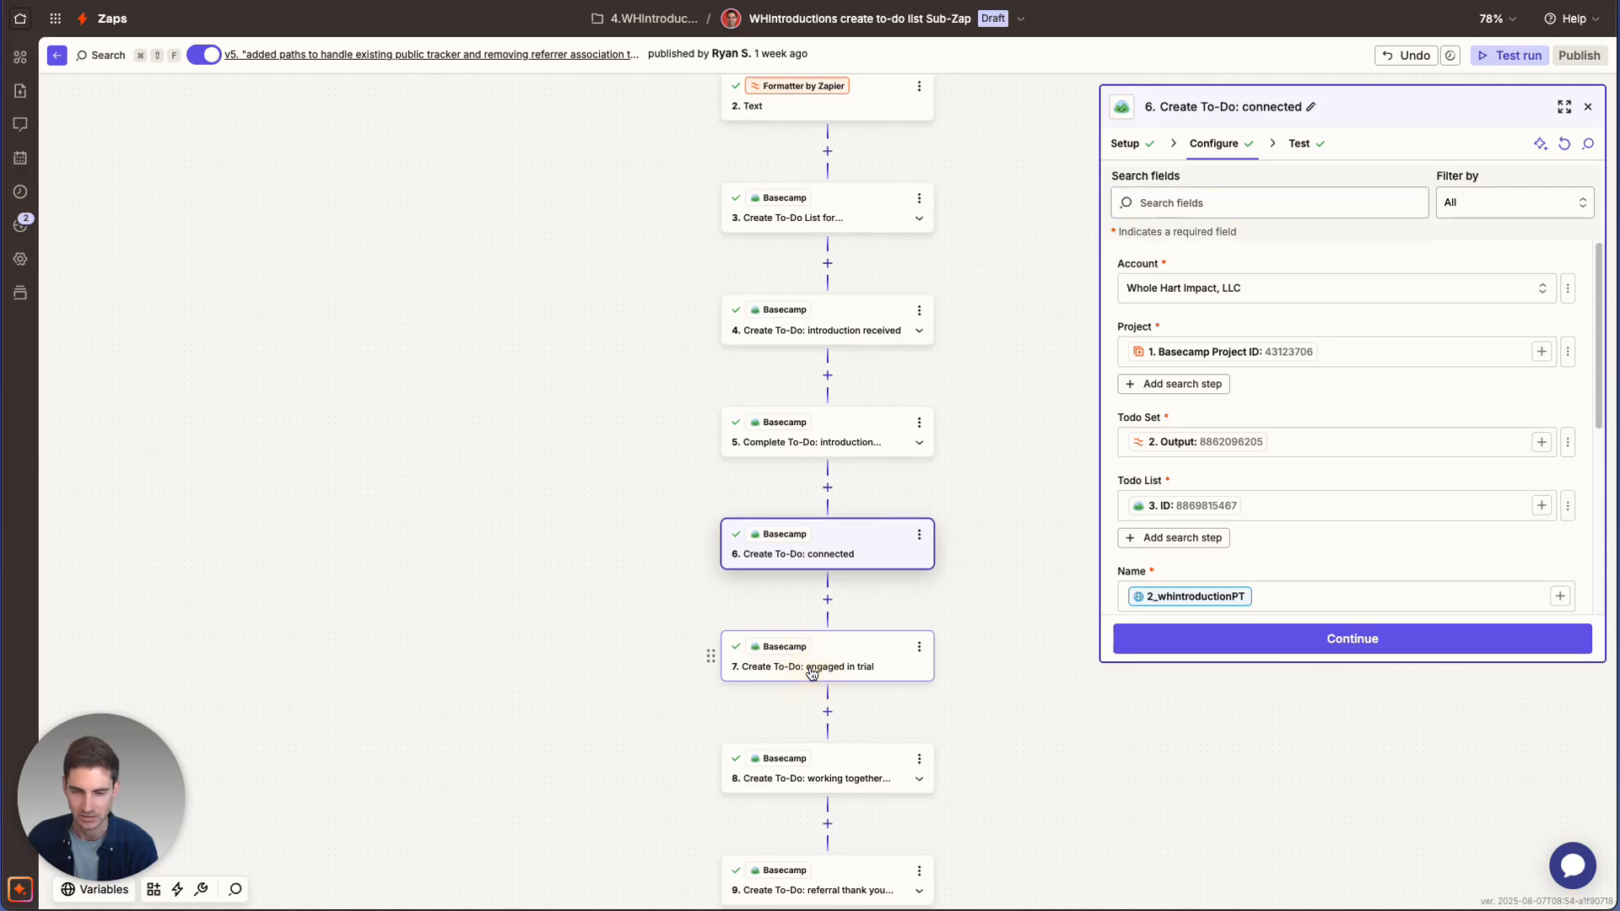
scroll(806, 675, "down", 1)
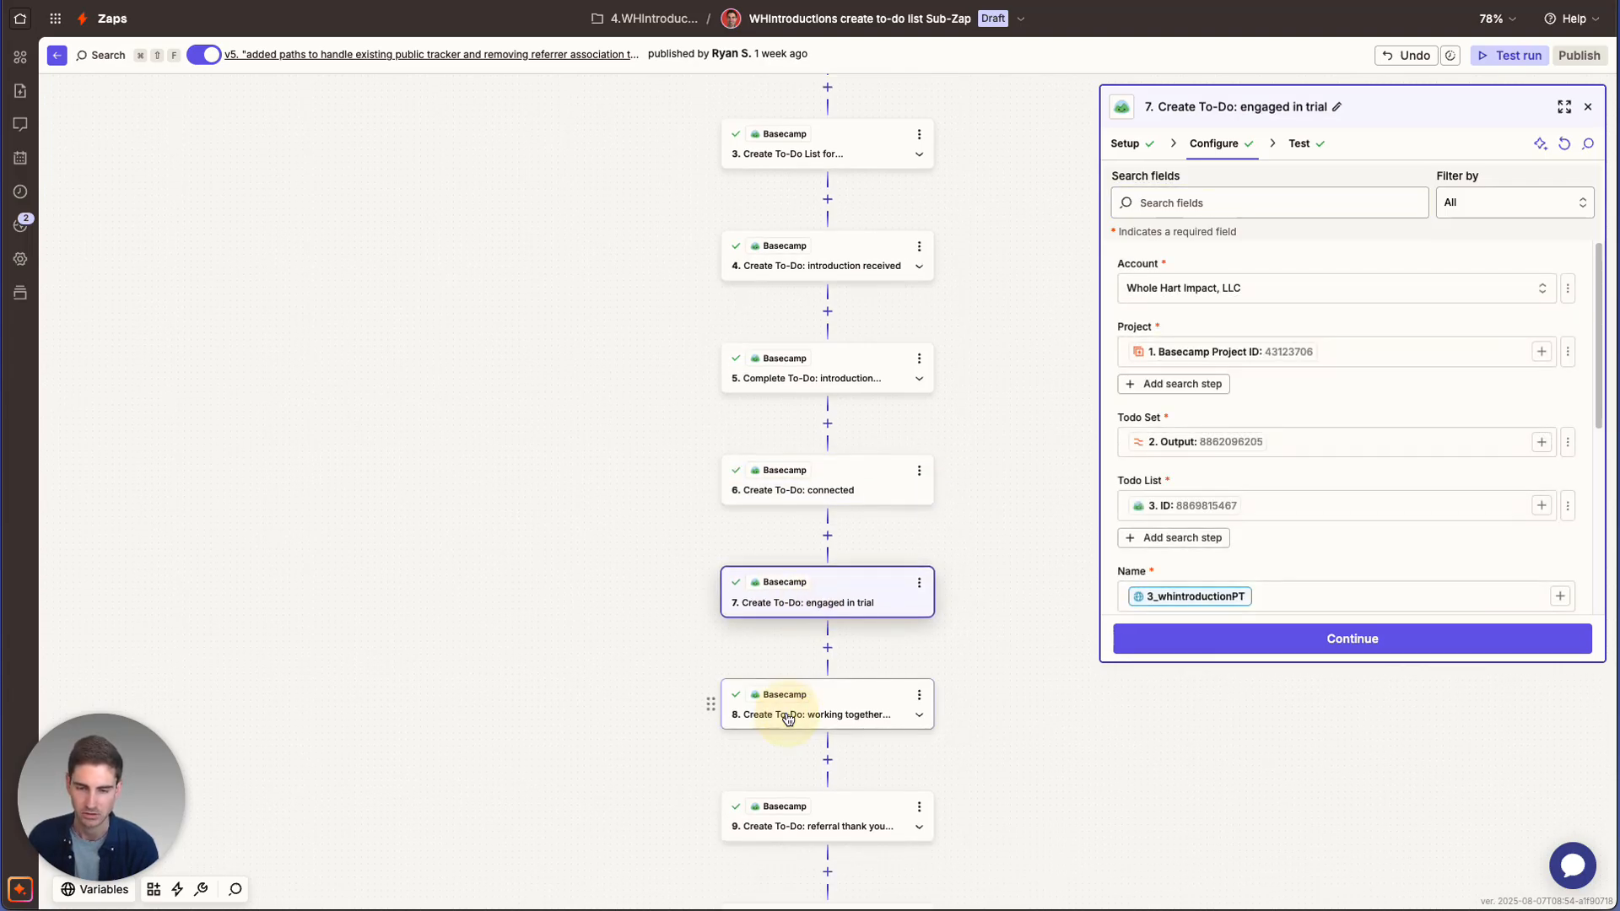
left_click(787, 722)
scroll(788, 719, "down", 3)
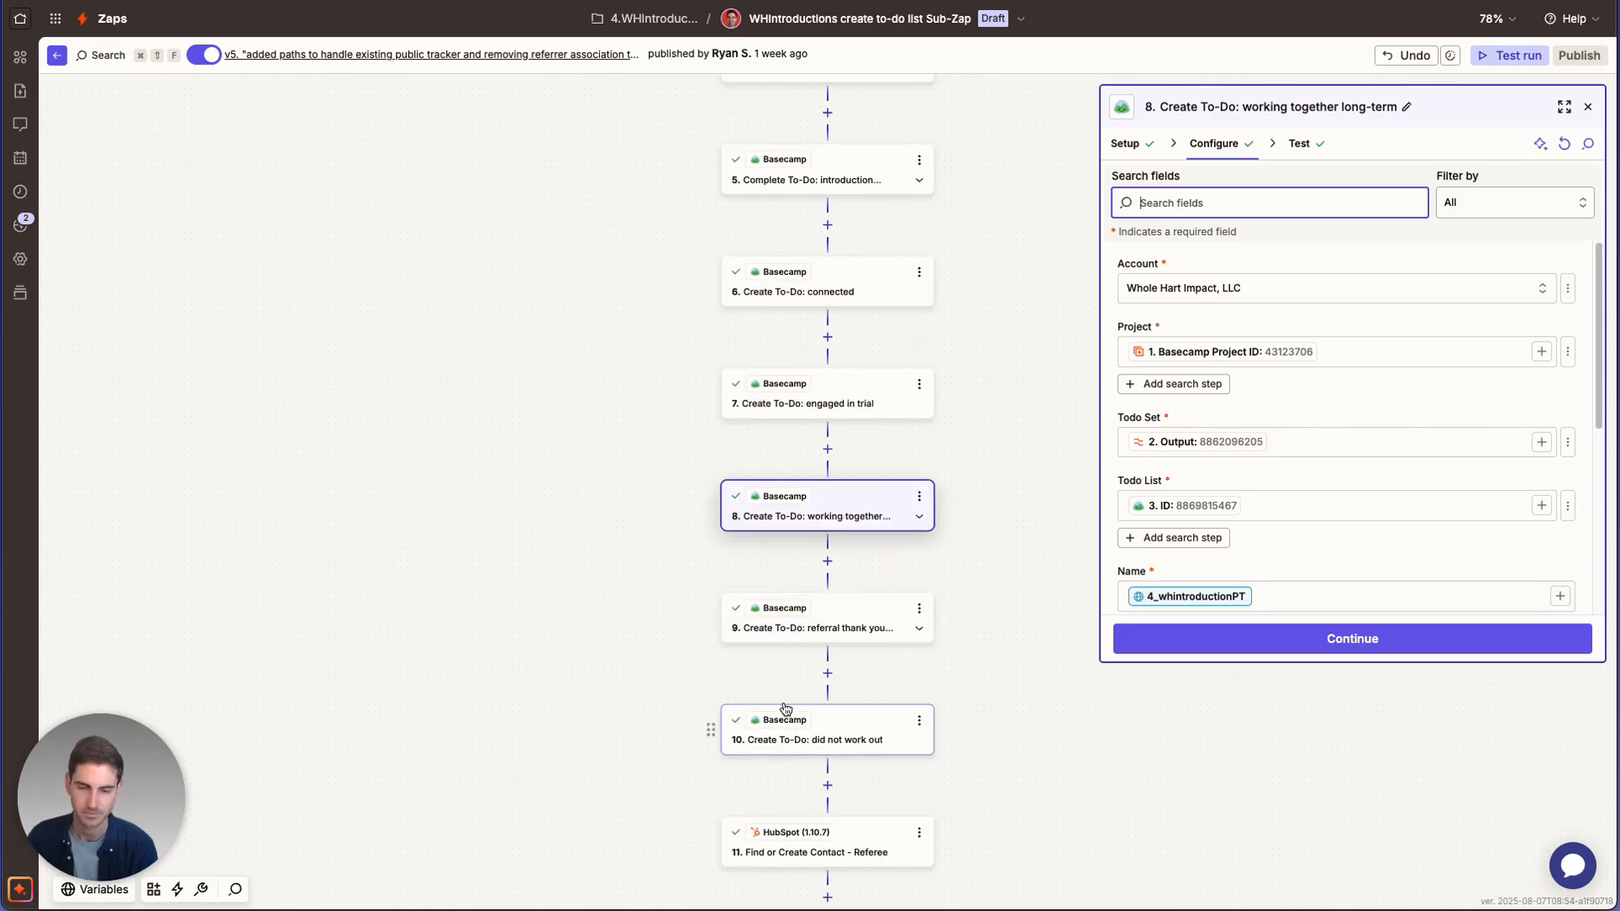
left_click(808, 628)
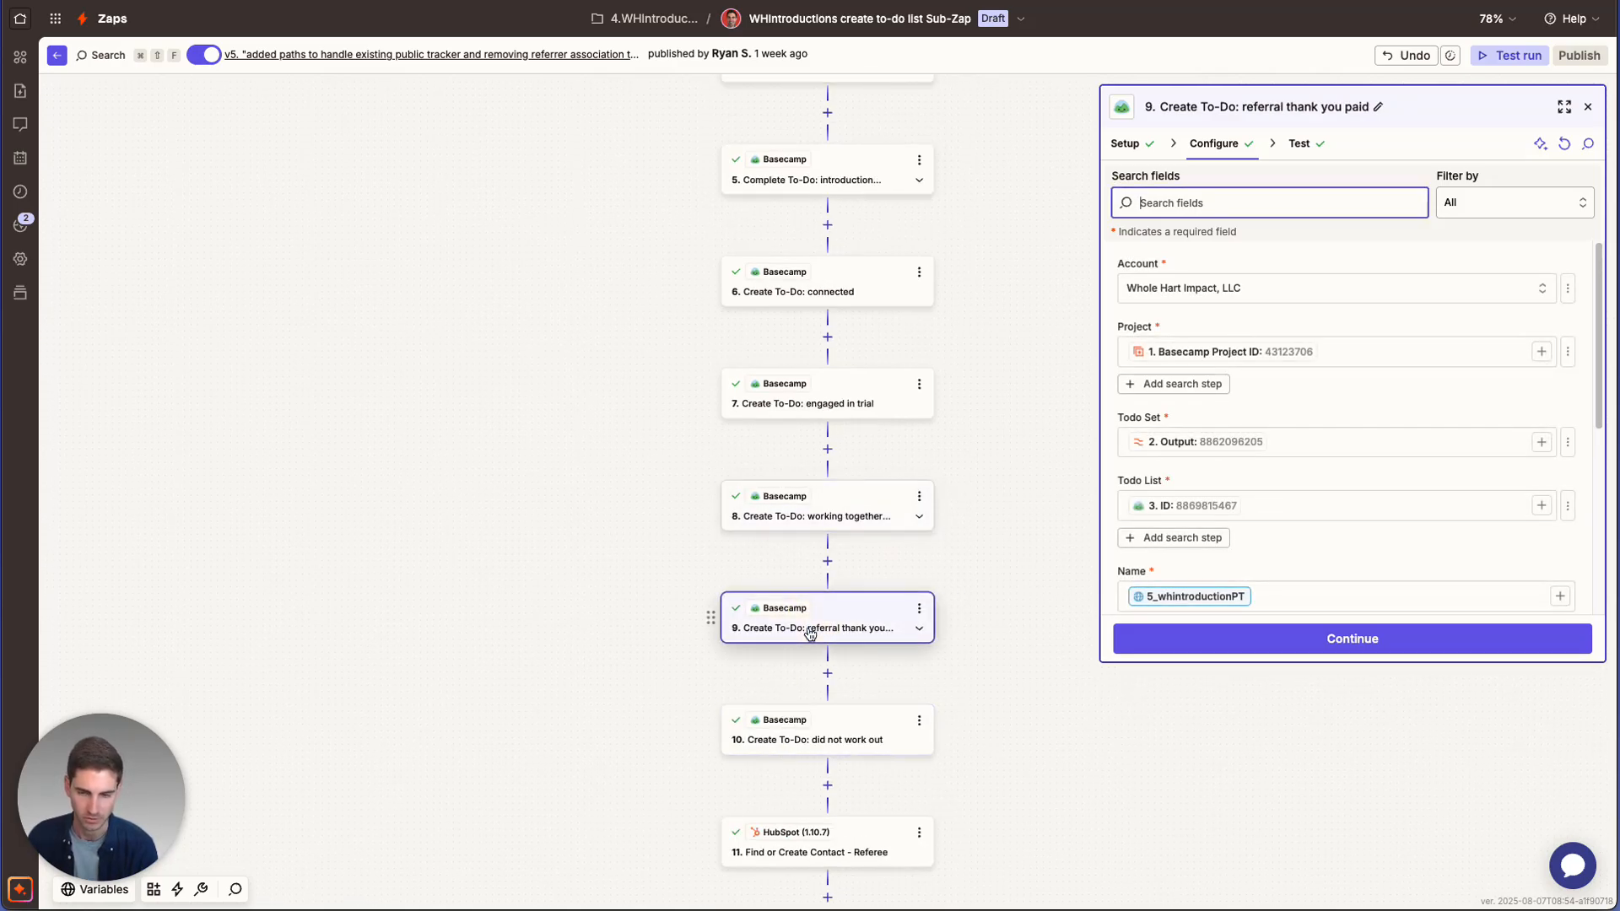
scroll(806, 626, "down", 1)
left_click(801, 698)
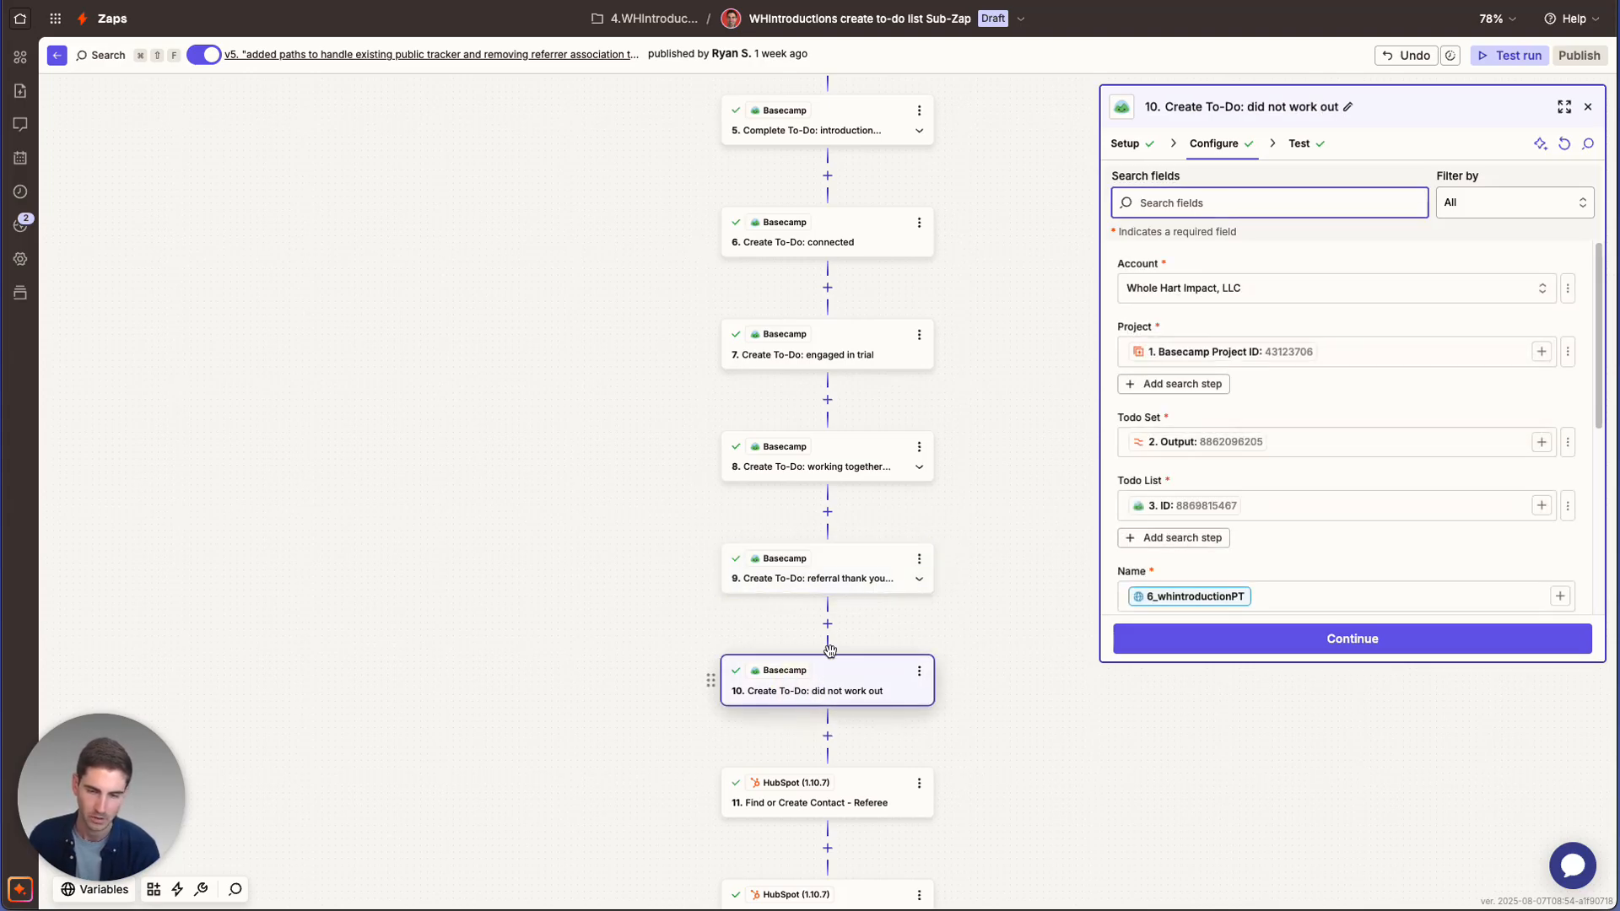
Open the HubSpot Find or Create Contact - Referee step and review its search property and create-if-missing settings
scroll(831, 650, "down", 2)
scroll(911, 568, "down", 4)
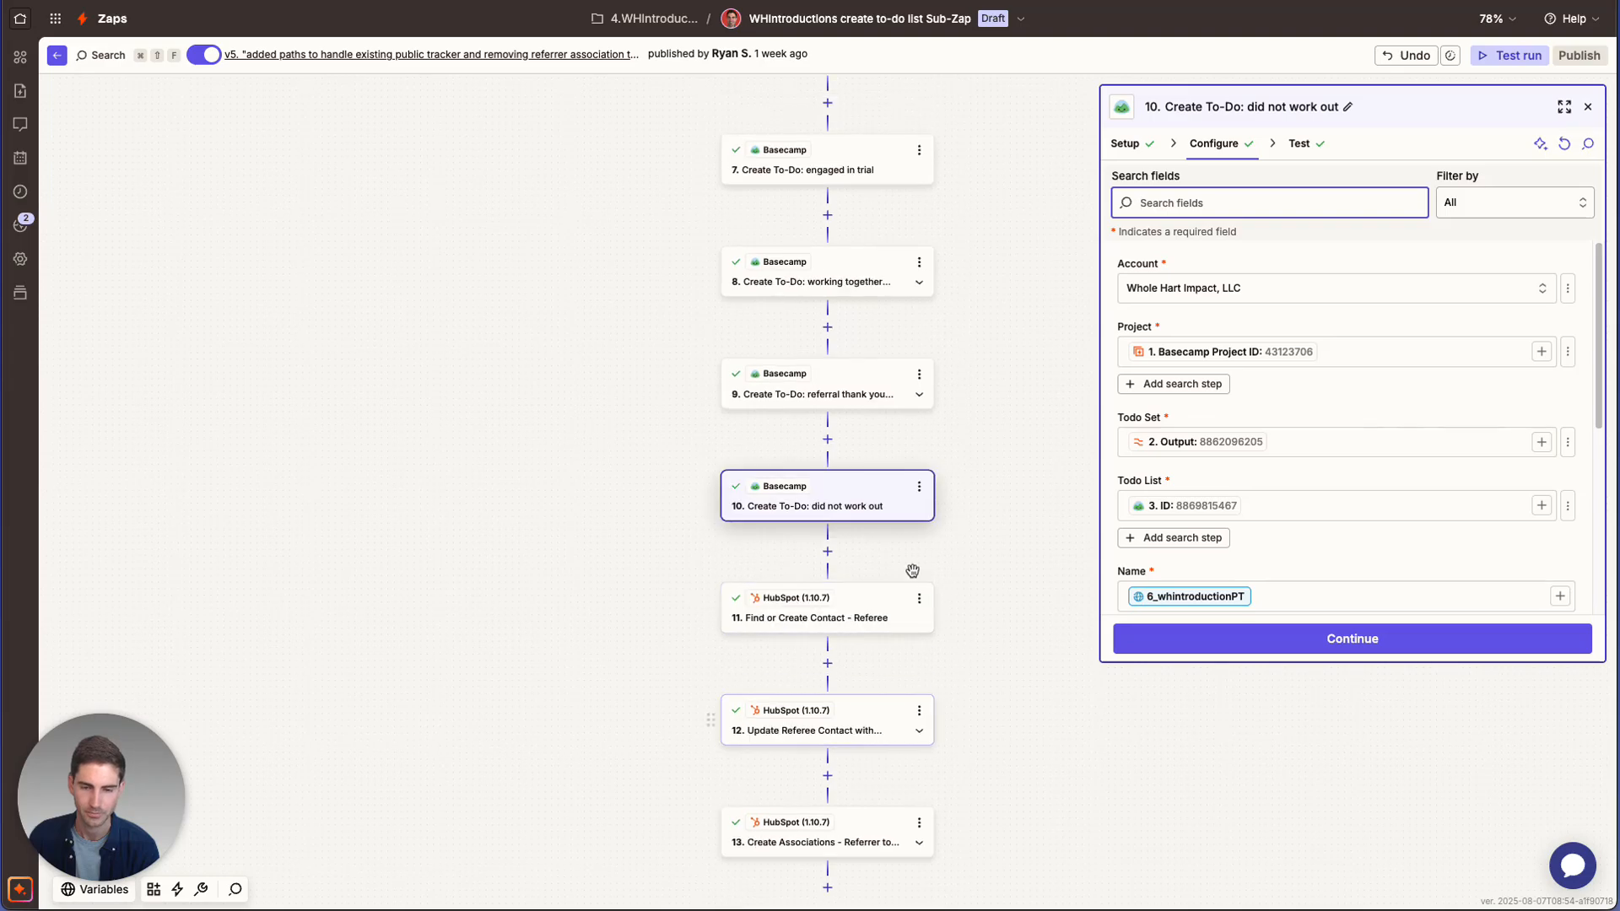
scroll(926, 509, "down", 4)
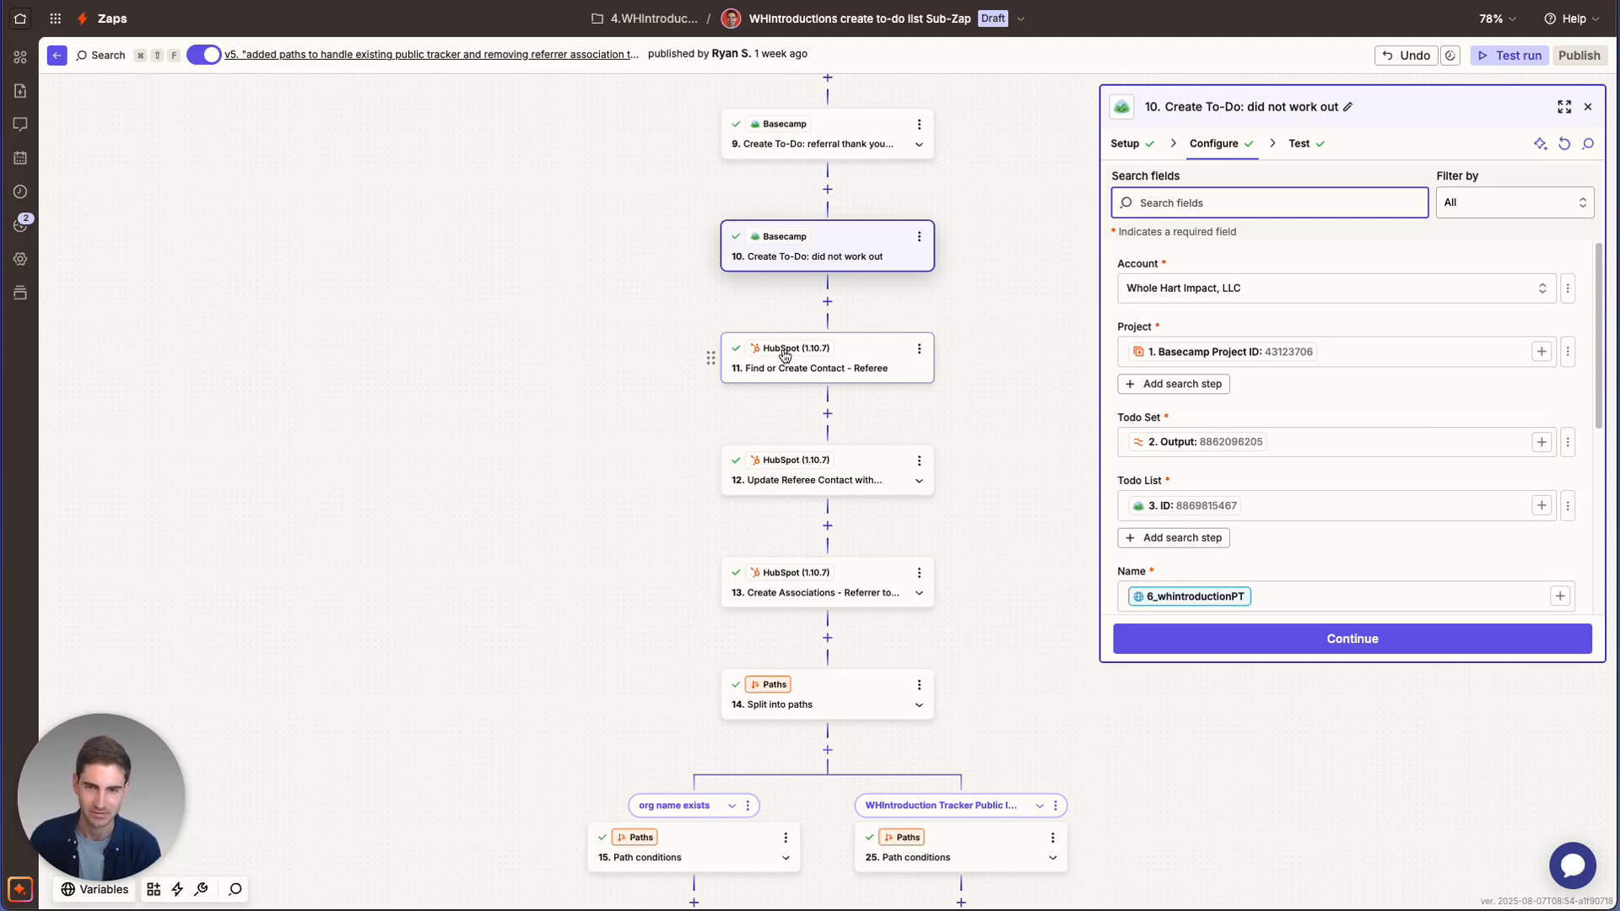
left_click(786, 358)
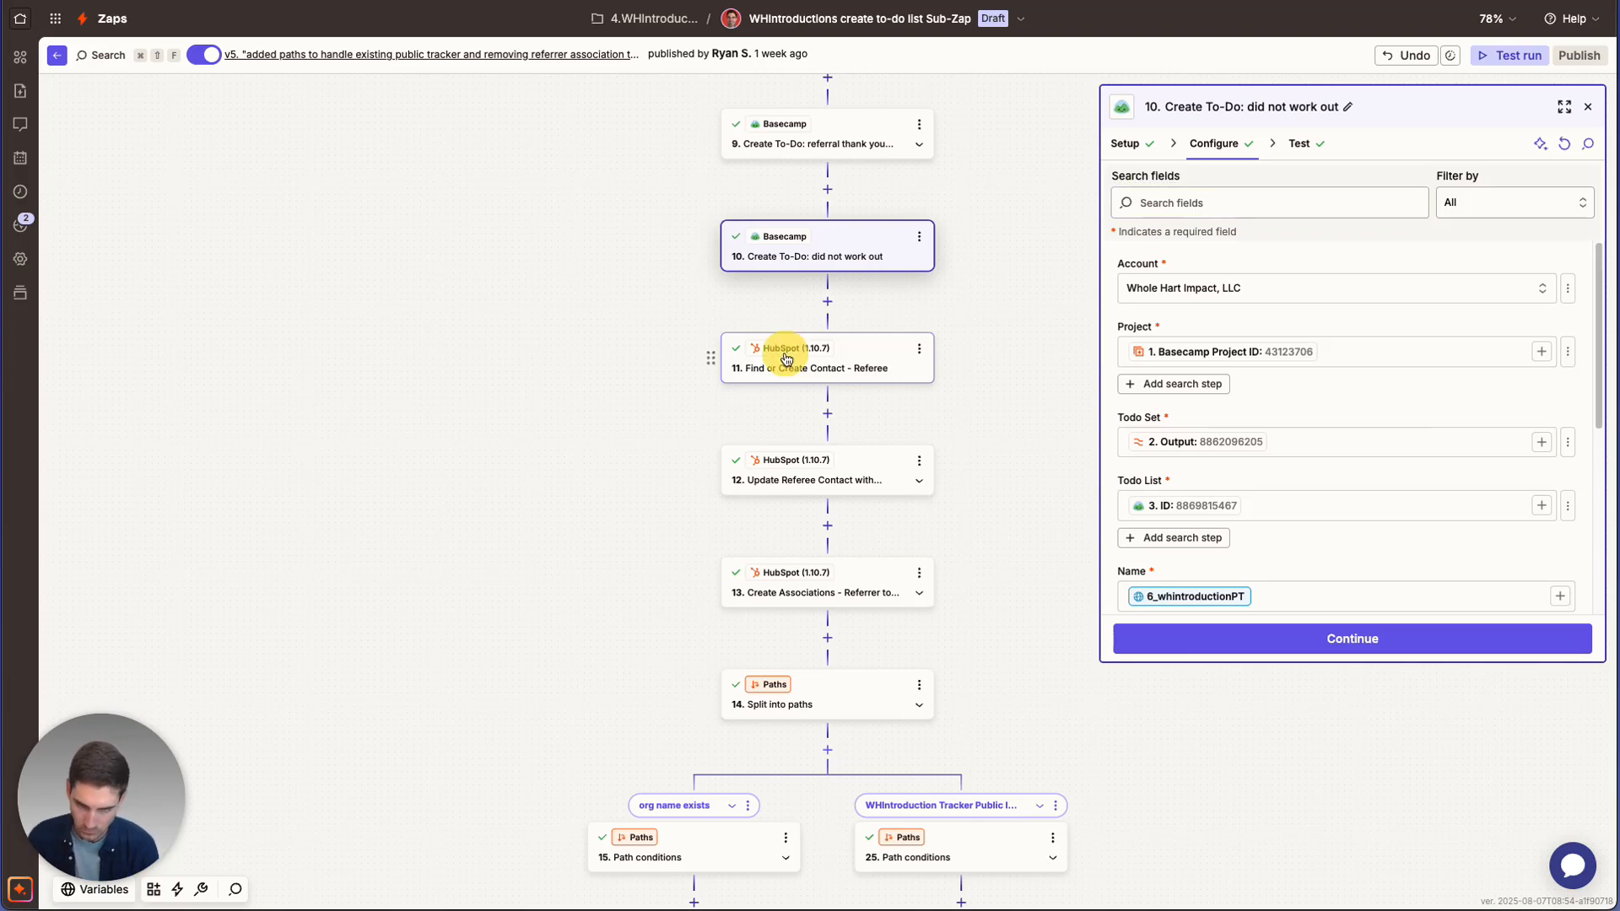
left_click(813, 375)
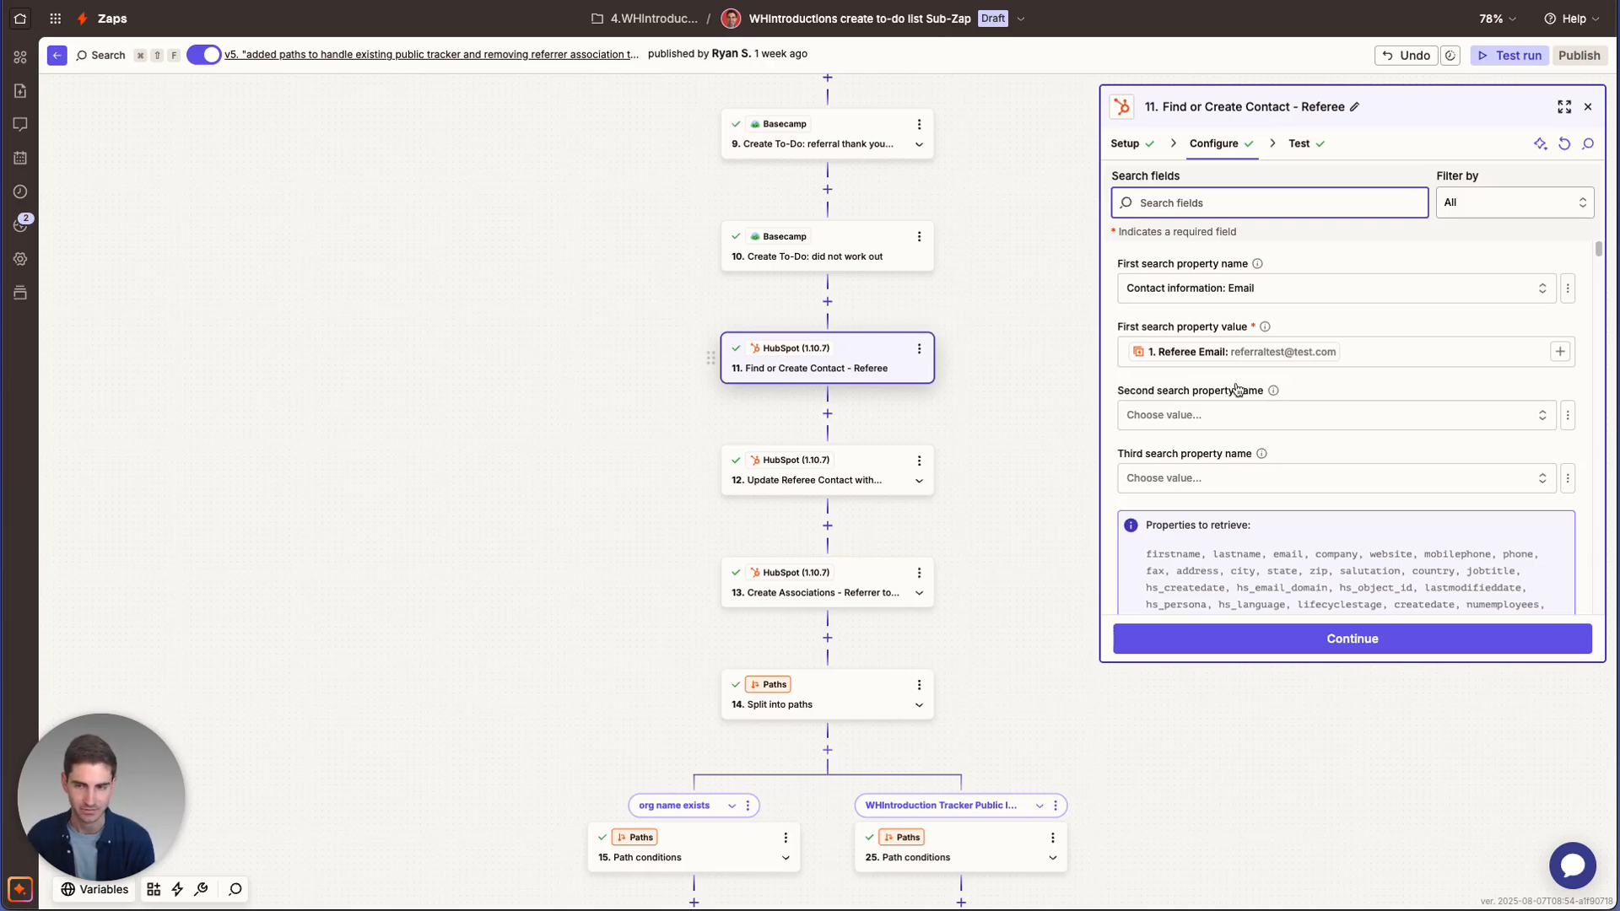
scroll(1228, 361, "down", 5)
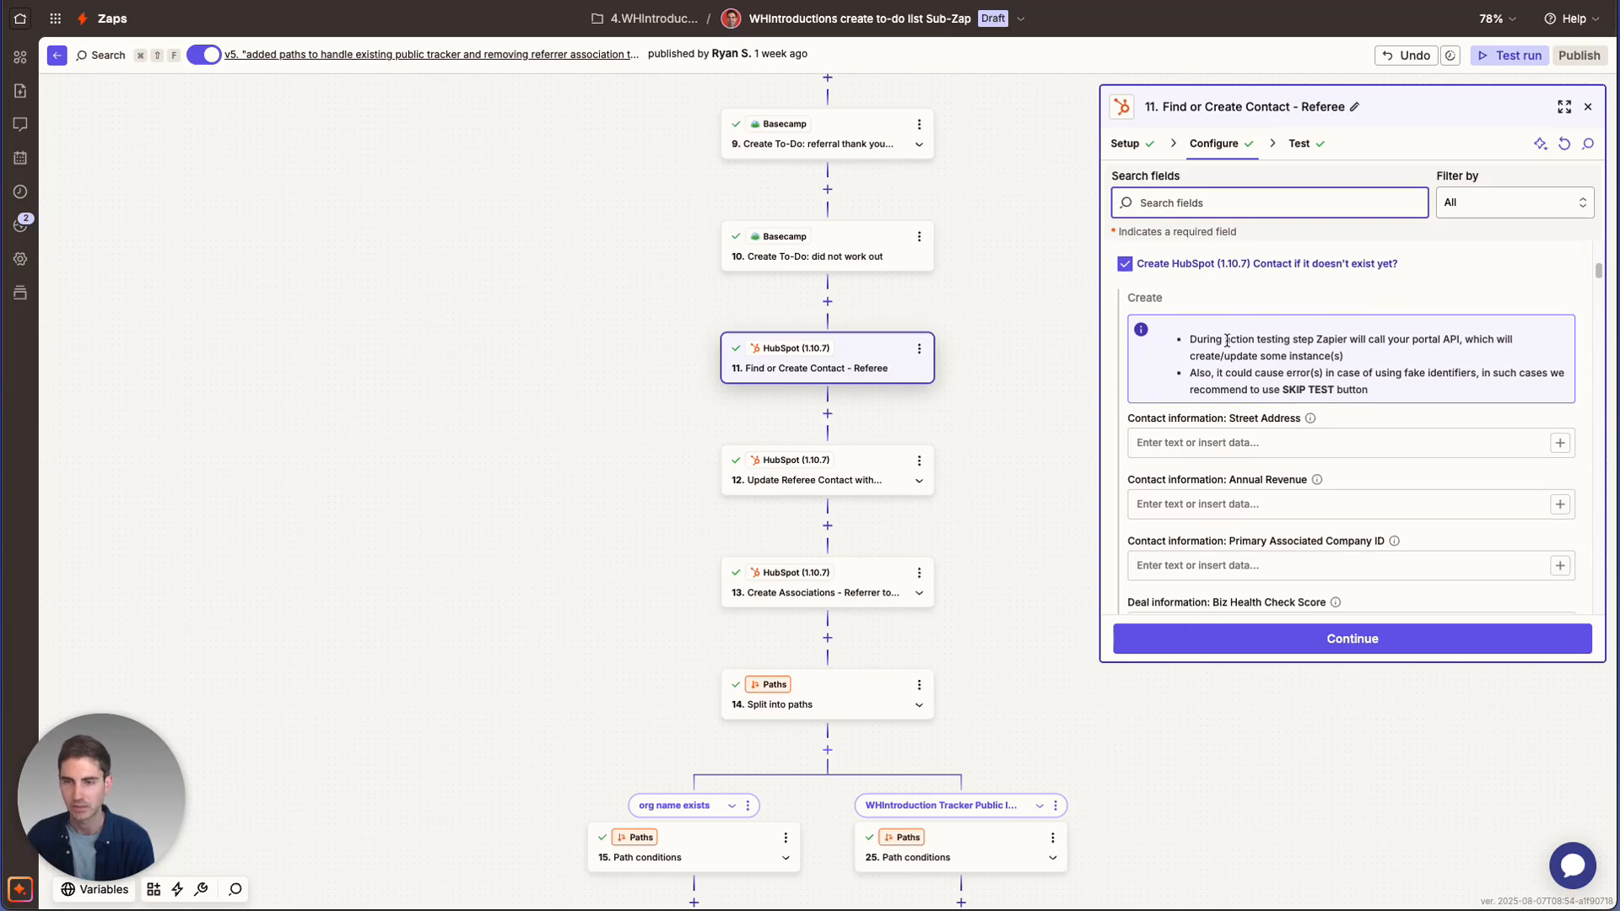
scroll(1171, 268, "down", 2)
scroll(1171, 268, "down", 2)
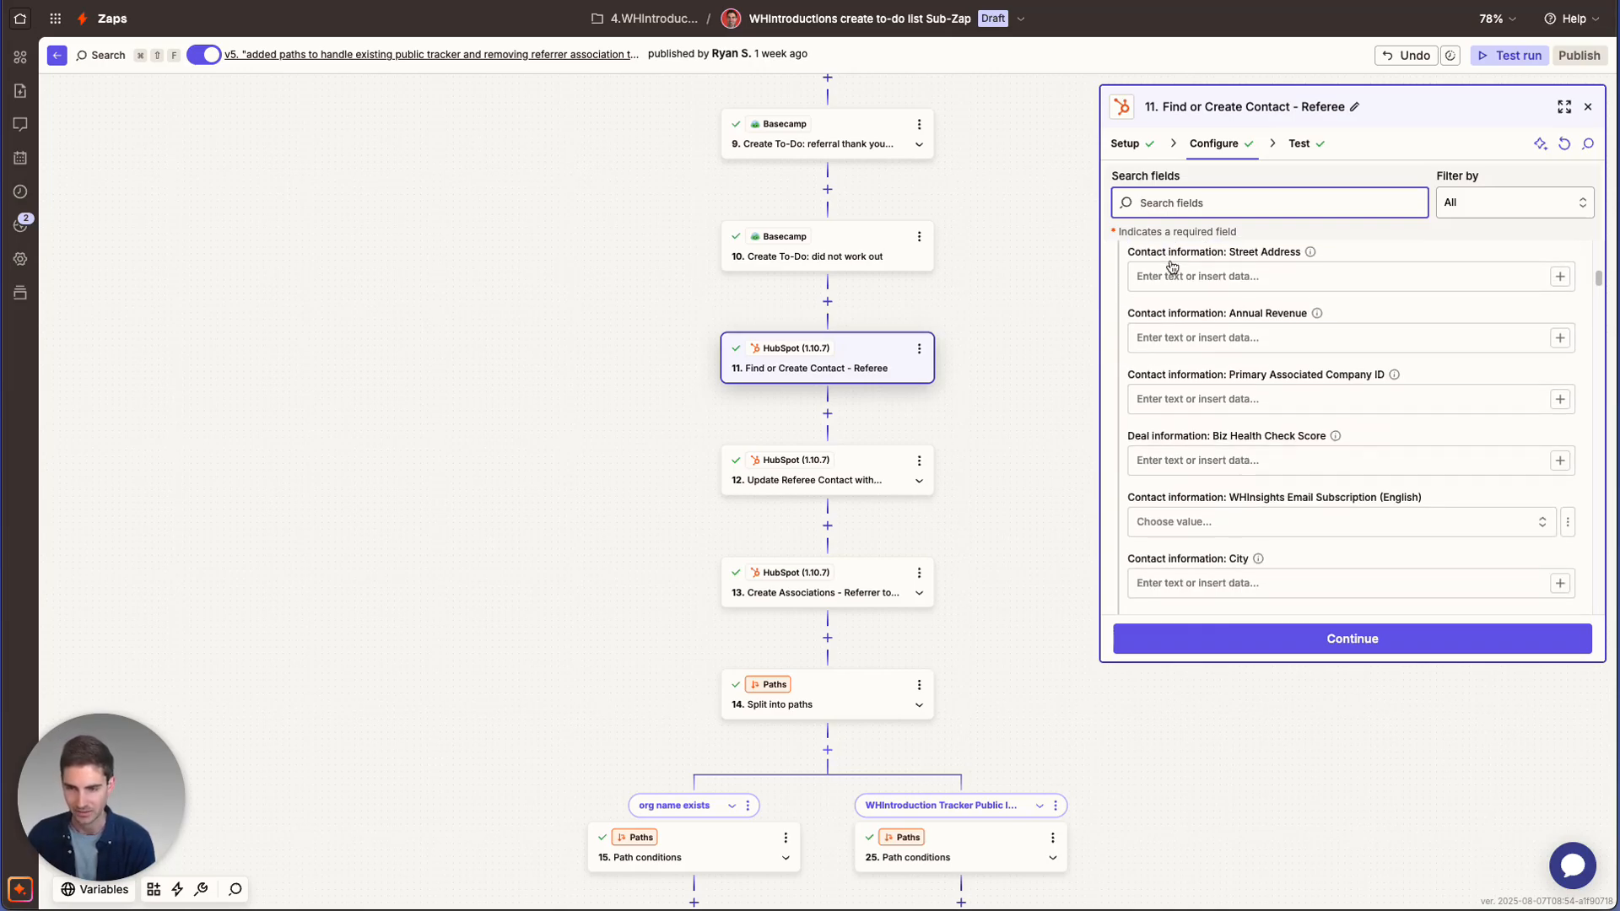
scroll(1171, 268, "up", 6)
Filter the Find or Create Contact - Referee step's fields to Filled only and review the email, first name, last name and phone mappings
left_click(1482, 213)
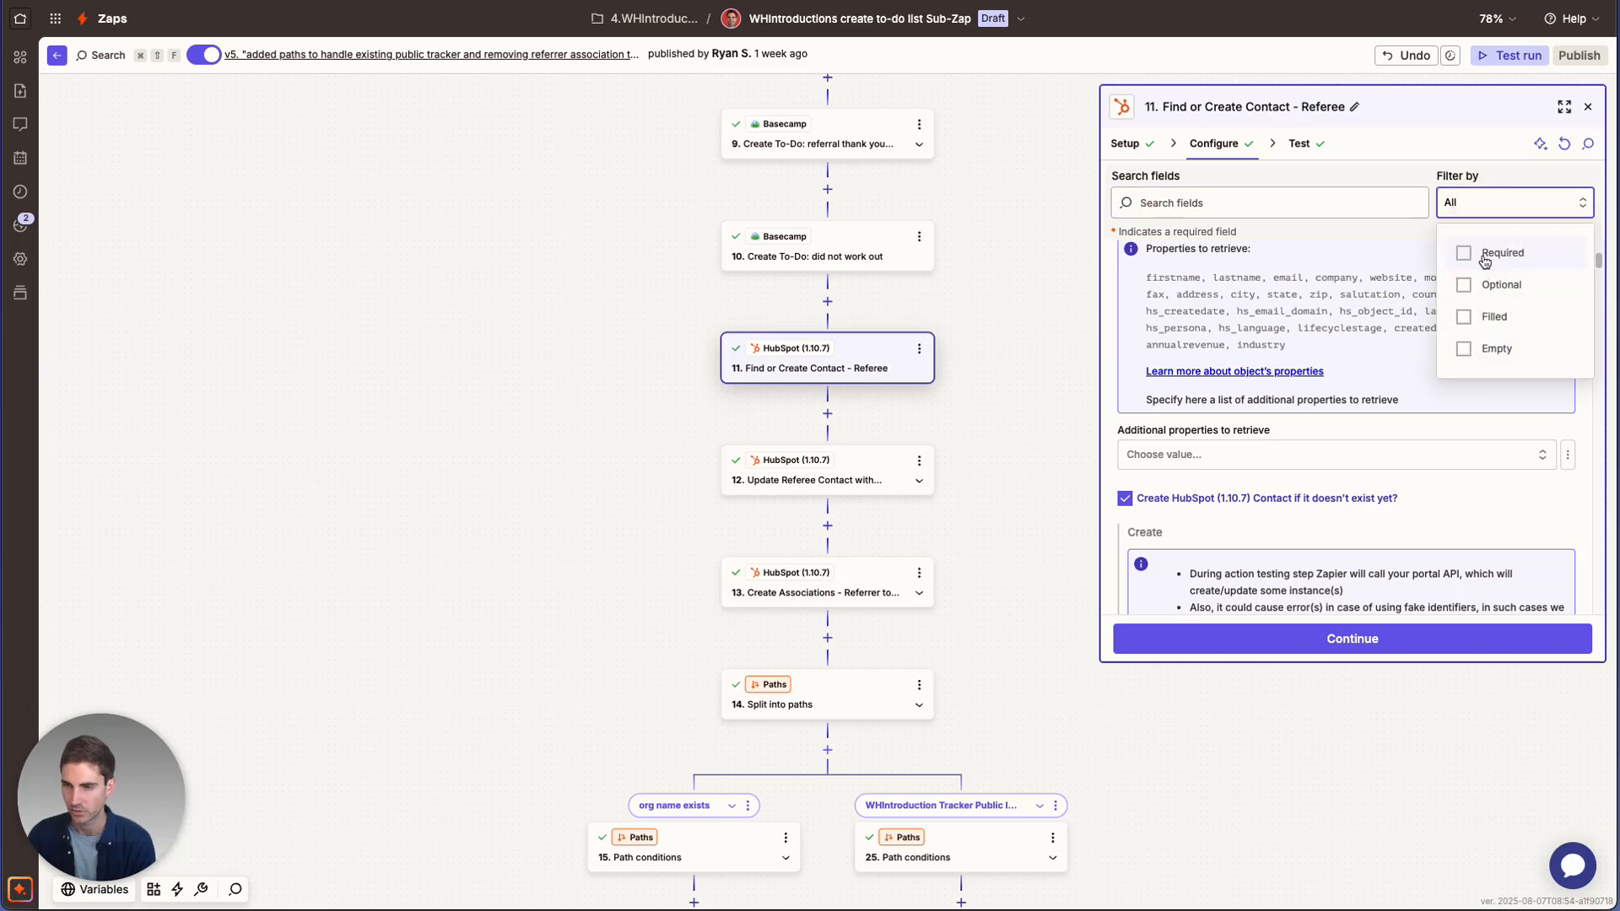
left_click(1482, 253)
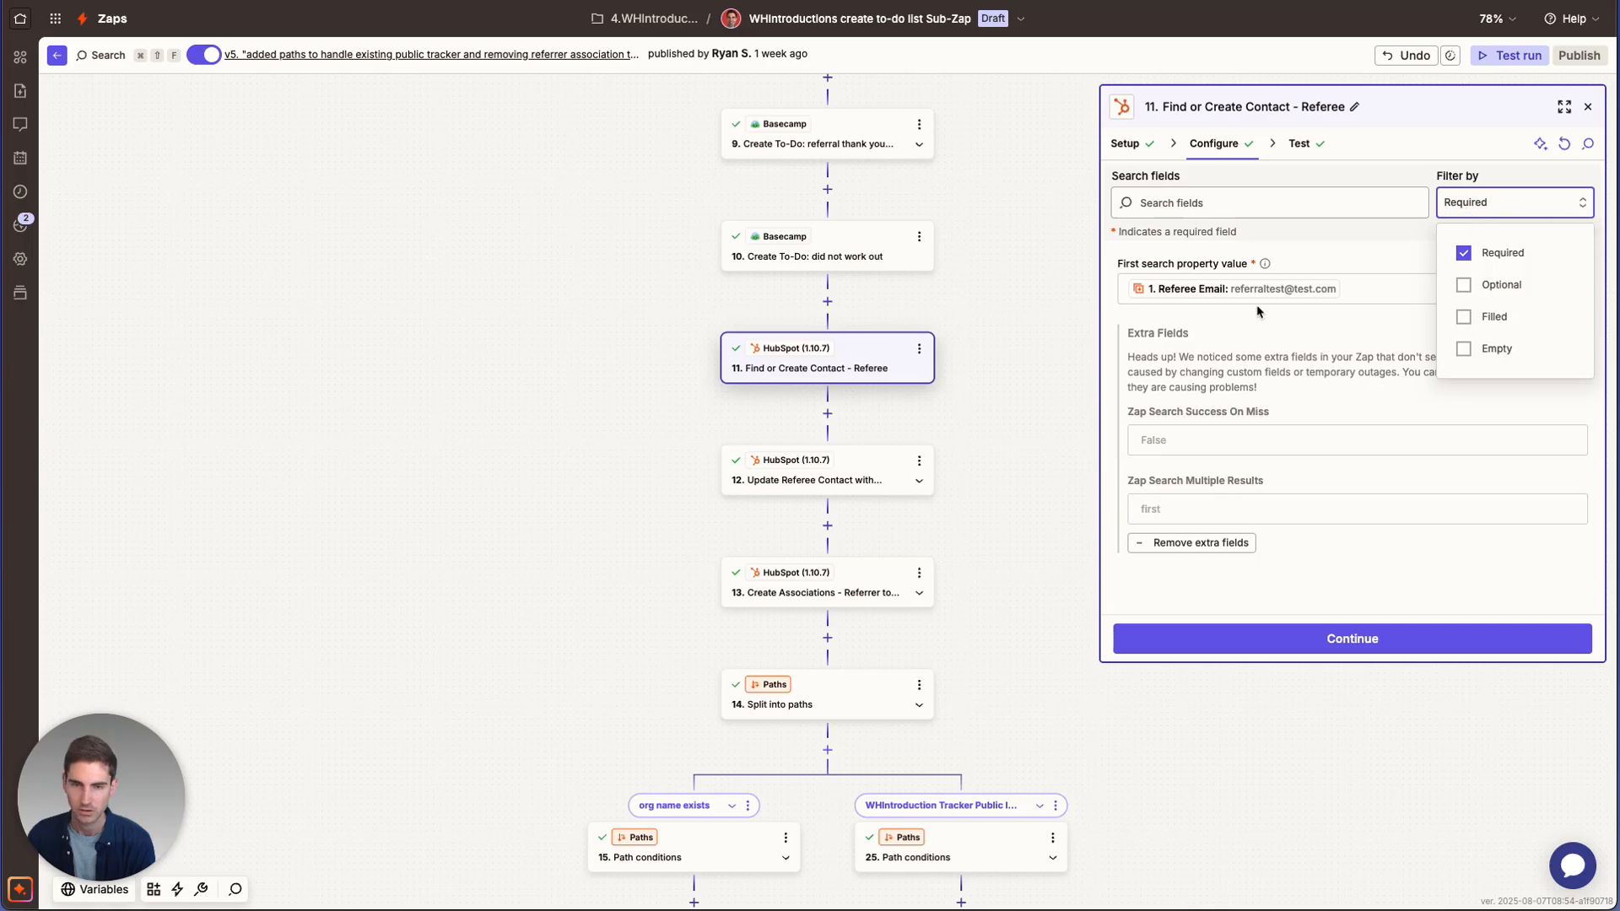
left_click(1457, 251)
left_click(1487, 320)
left_click(1489, 337)
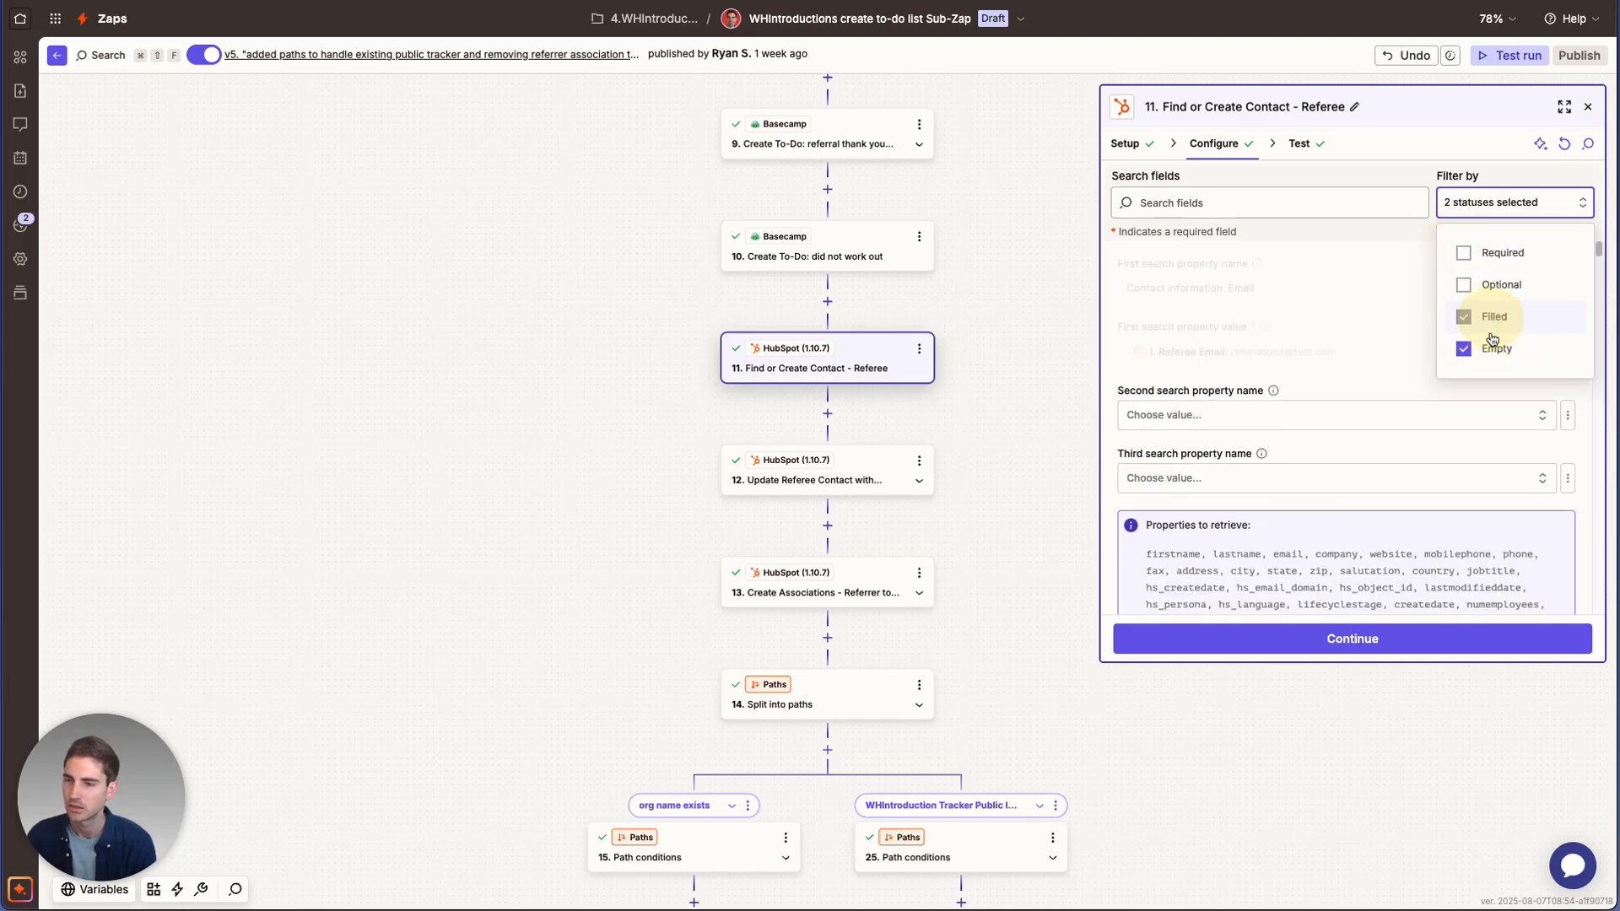
left_click(1491, 344)
scroll(1285, 426, "down", 2)
scroll(1187, 379, "down", 1)
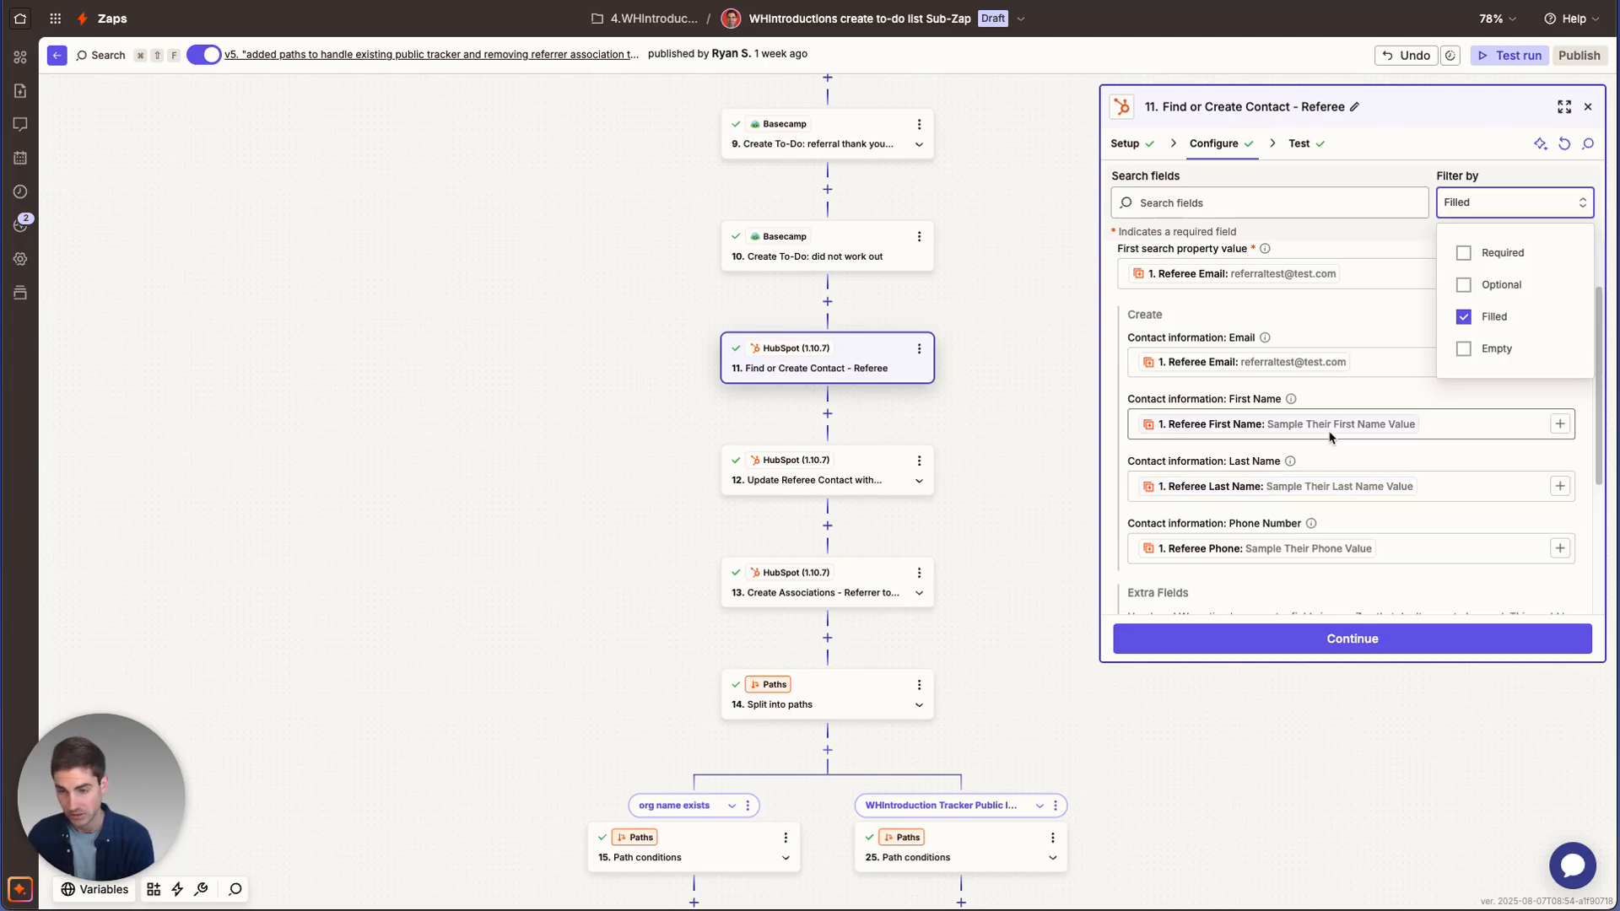
scroll(1277, 535, "down", 2)
scroll(1282, 503, "up", 3)
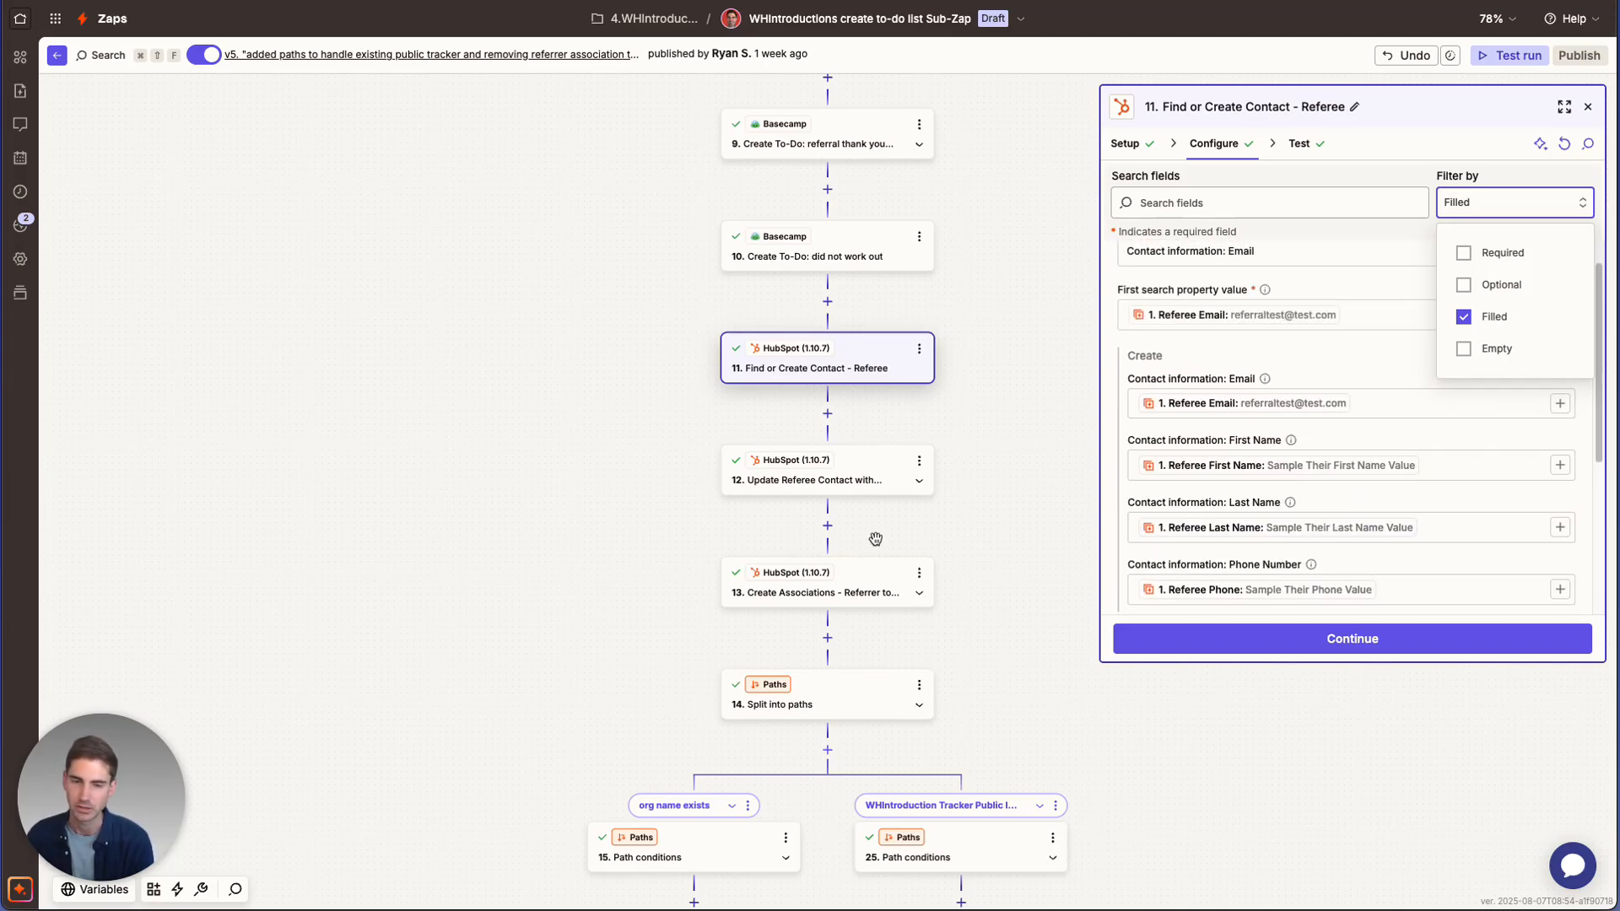
Open the Update Referee Contact with Tracker Link step, filter its fields to Filled and review the object ID and internal tracker link mappings
left_click(859, 460)
left_click(859, 472)
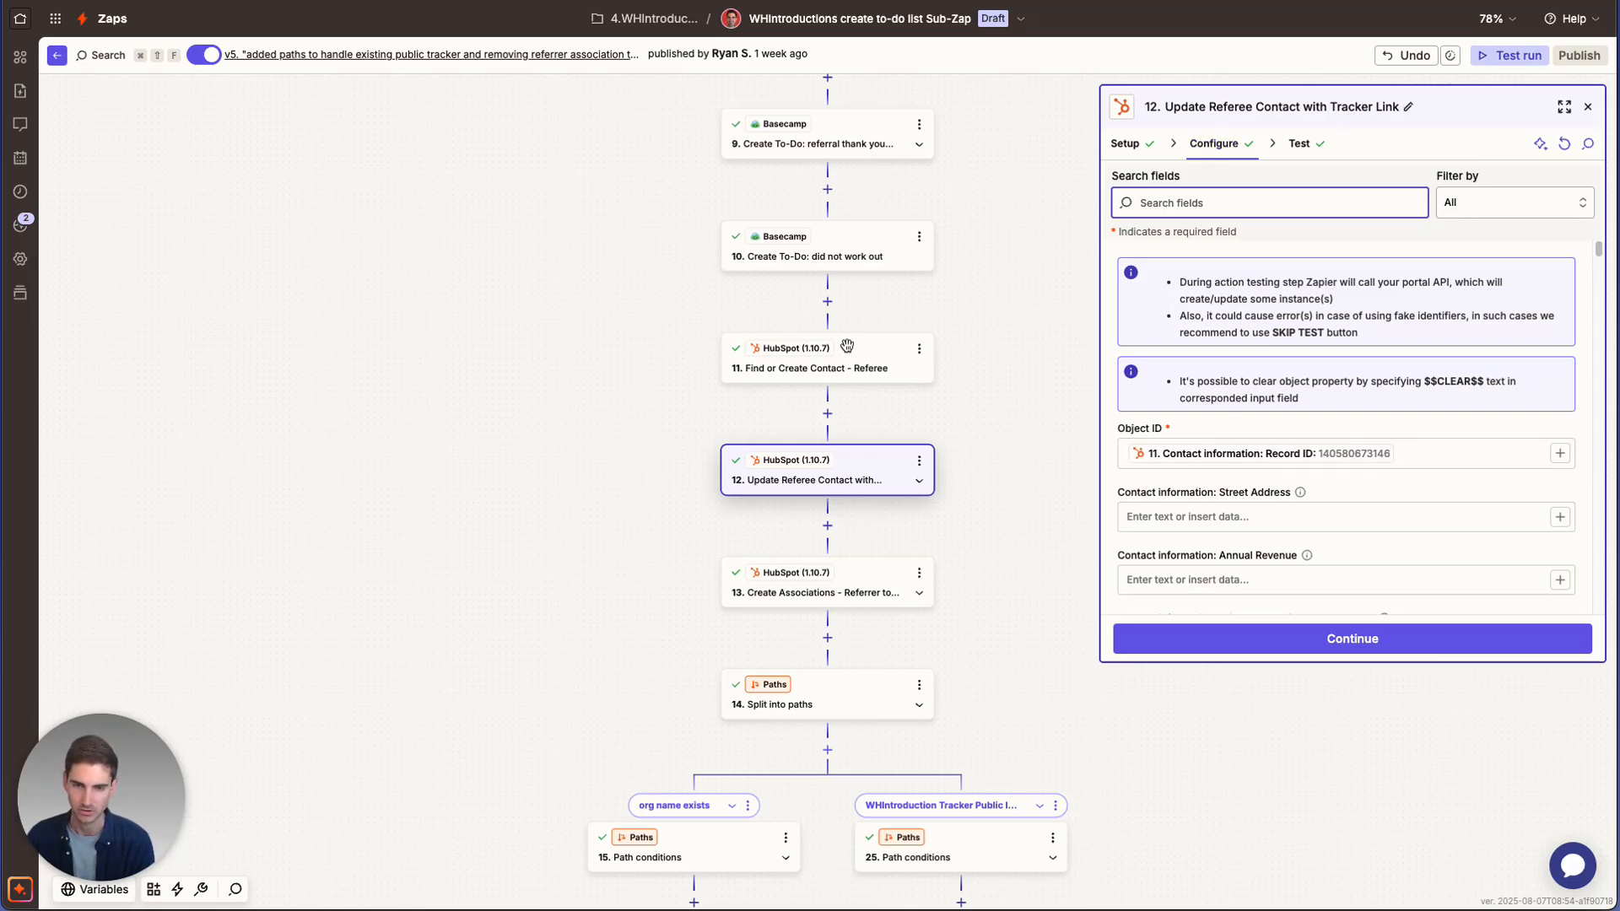
scroll(856, 384, "down", 1)
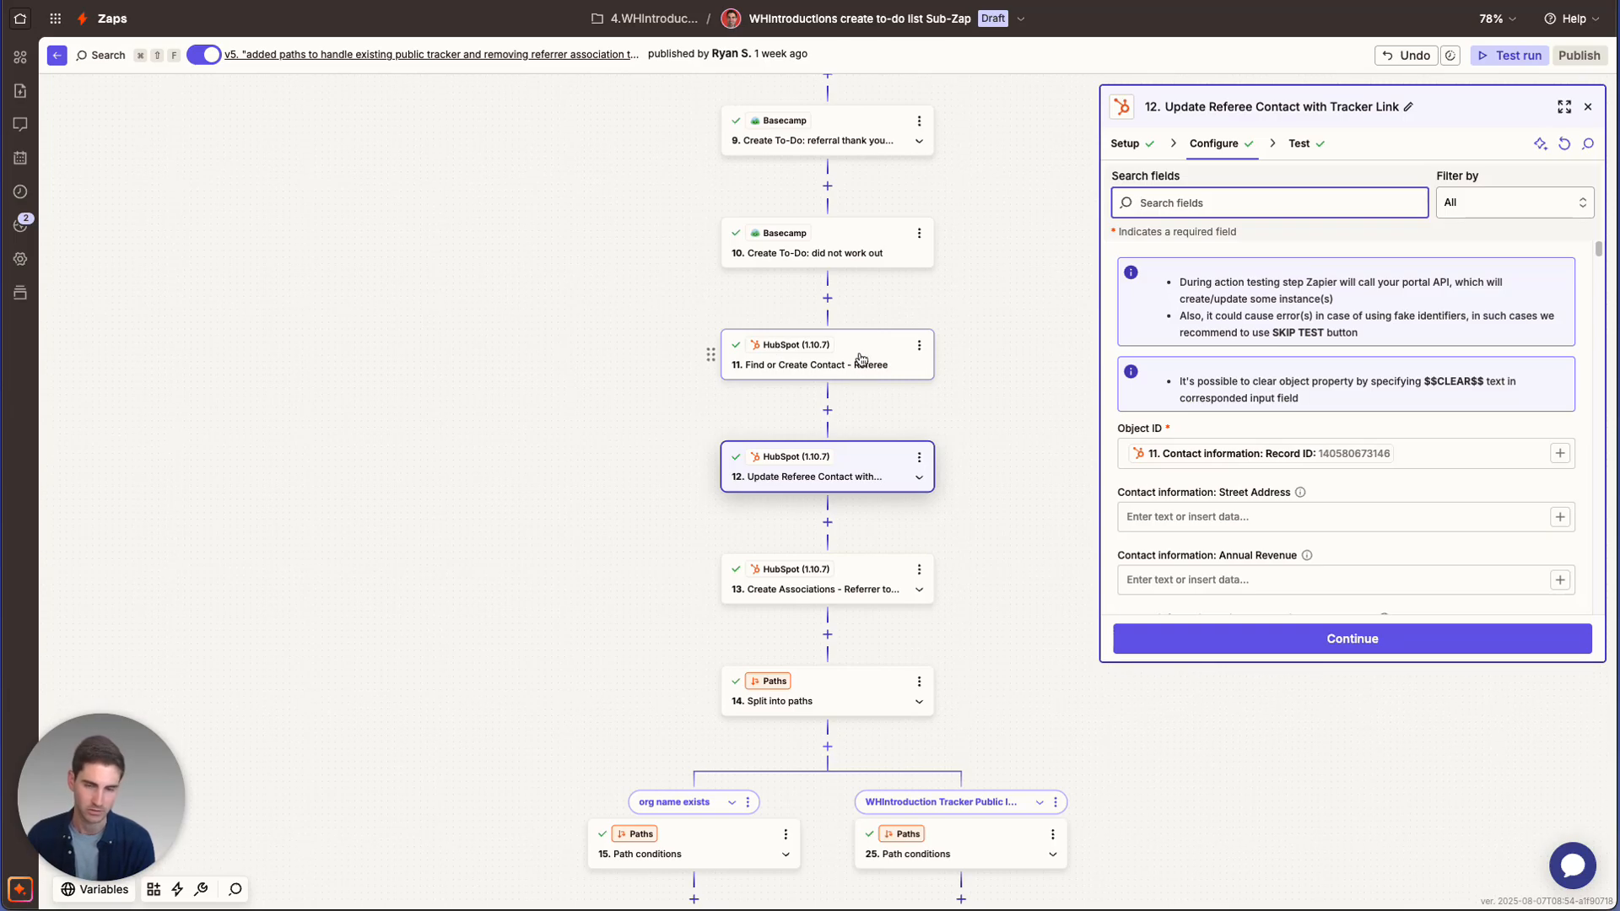
scroll(1282, 498, "down", 1)
left_click(1481, 205)
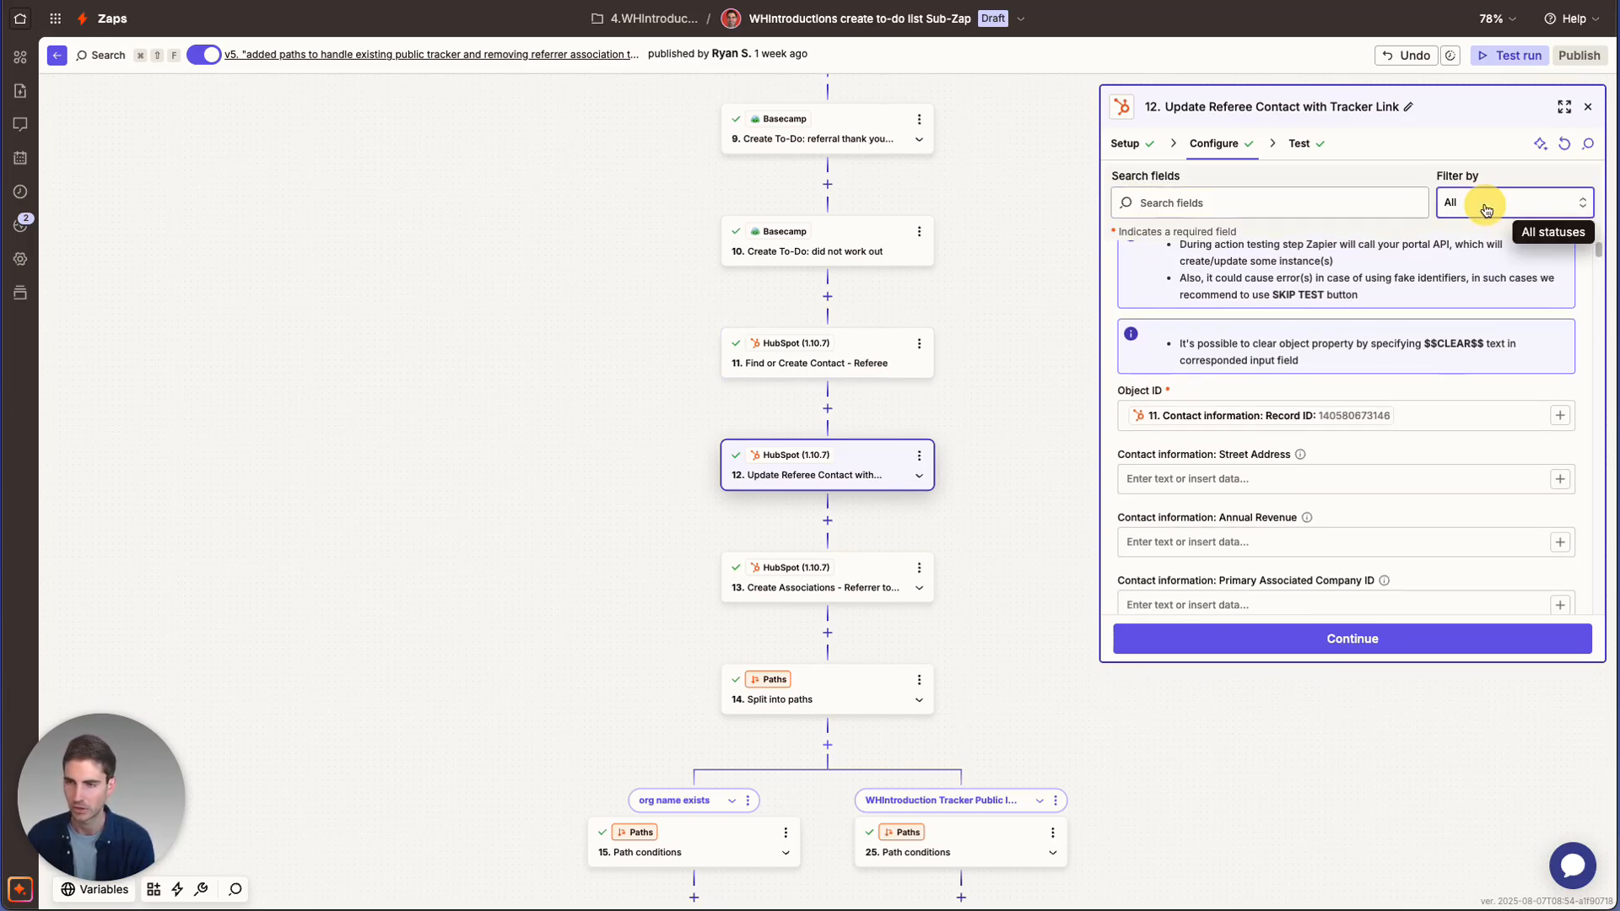
left_click(1516, 318)
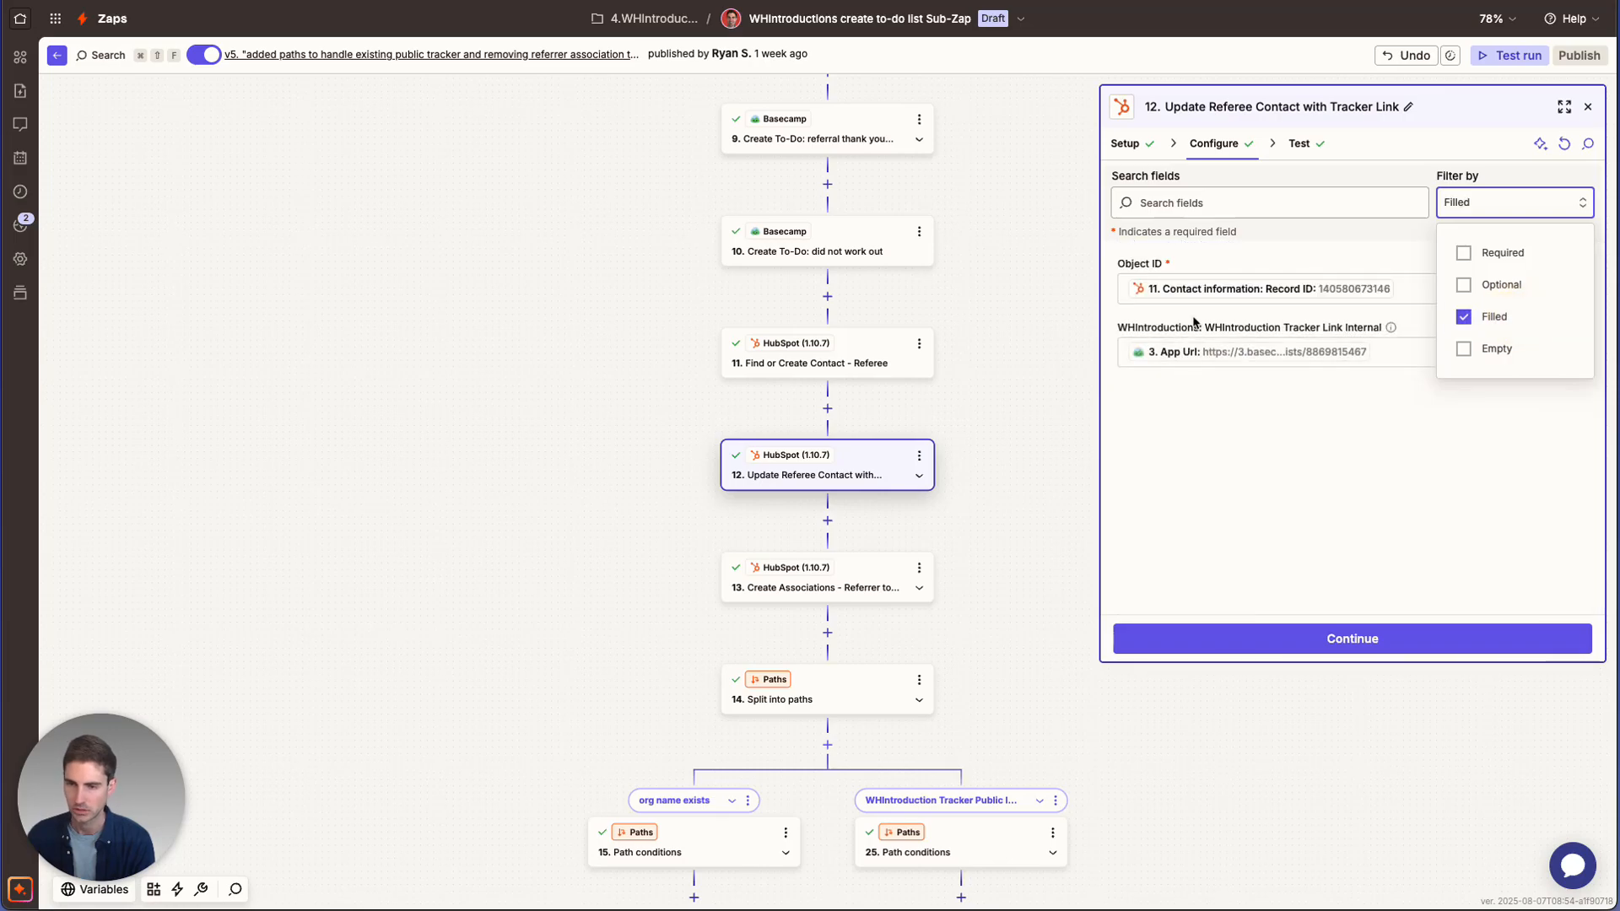
left_click(1190, 406)
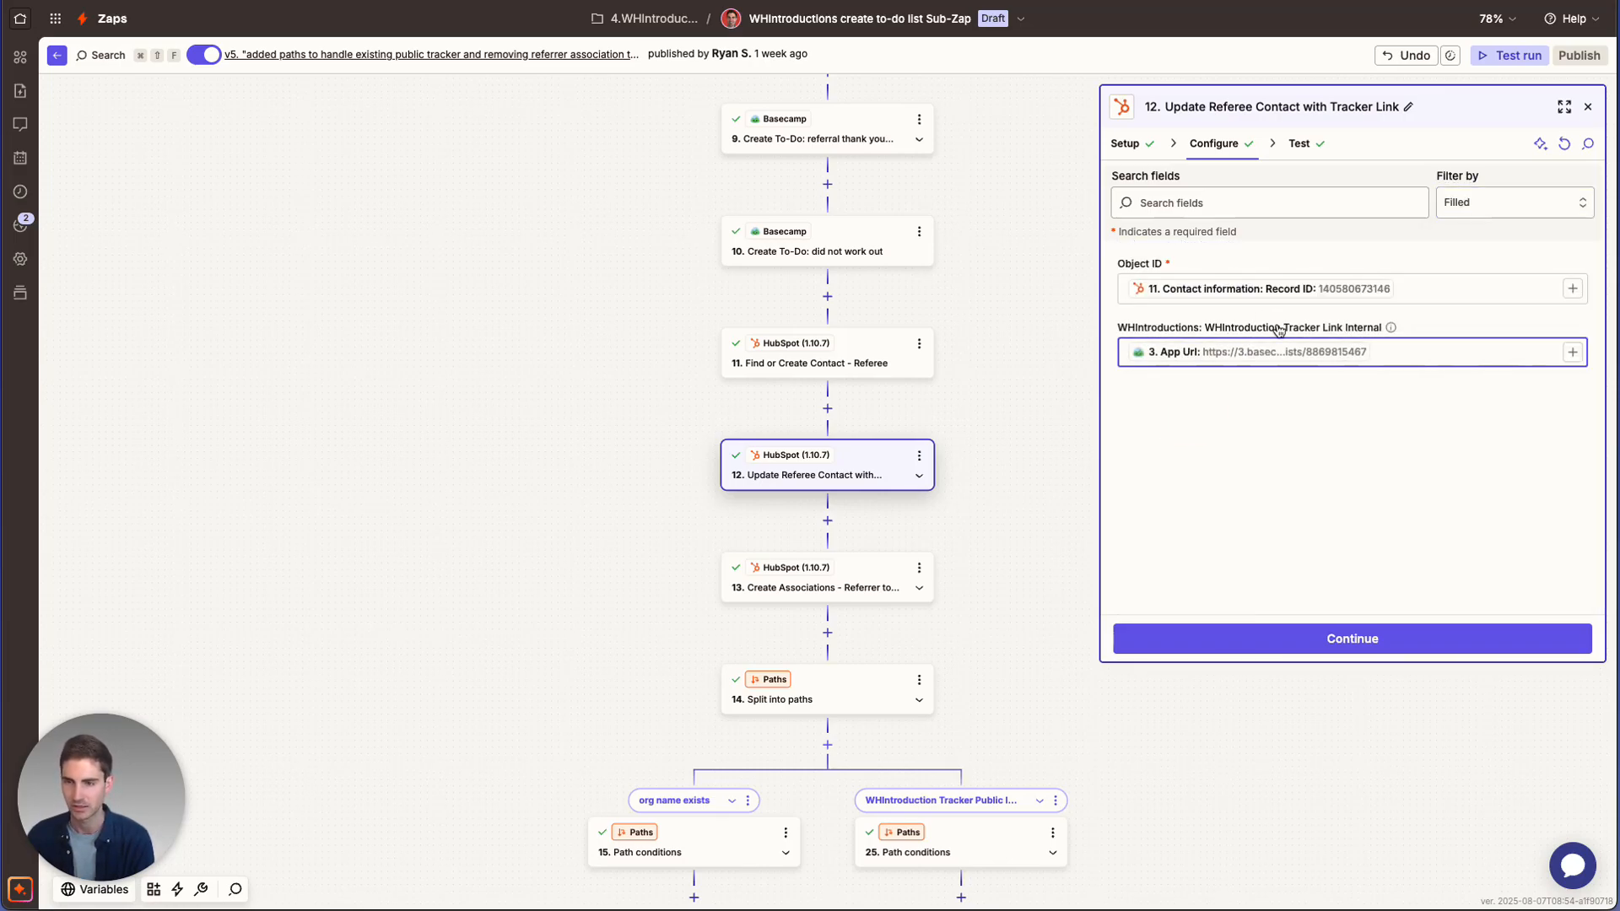
Trace the tracker link's App Url back to the Create To-Do List step and return to the Update Referee Contact step
scroll(1060, 365, "up", 5)
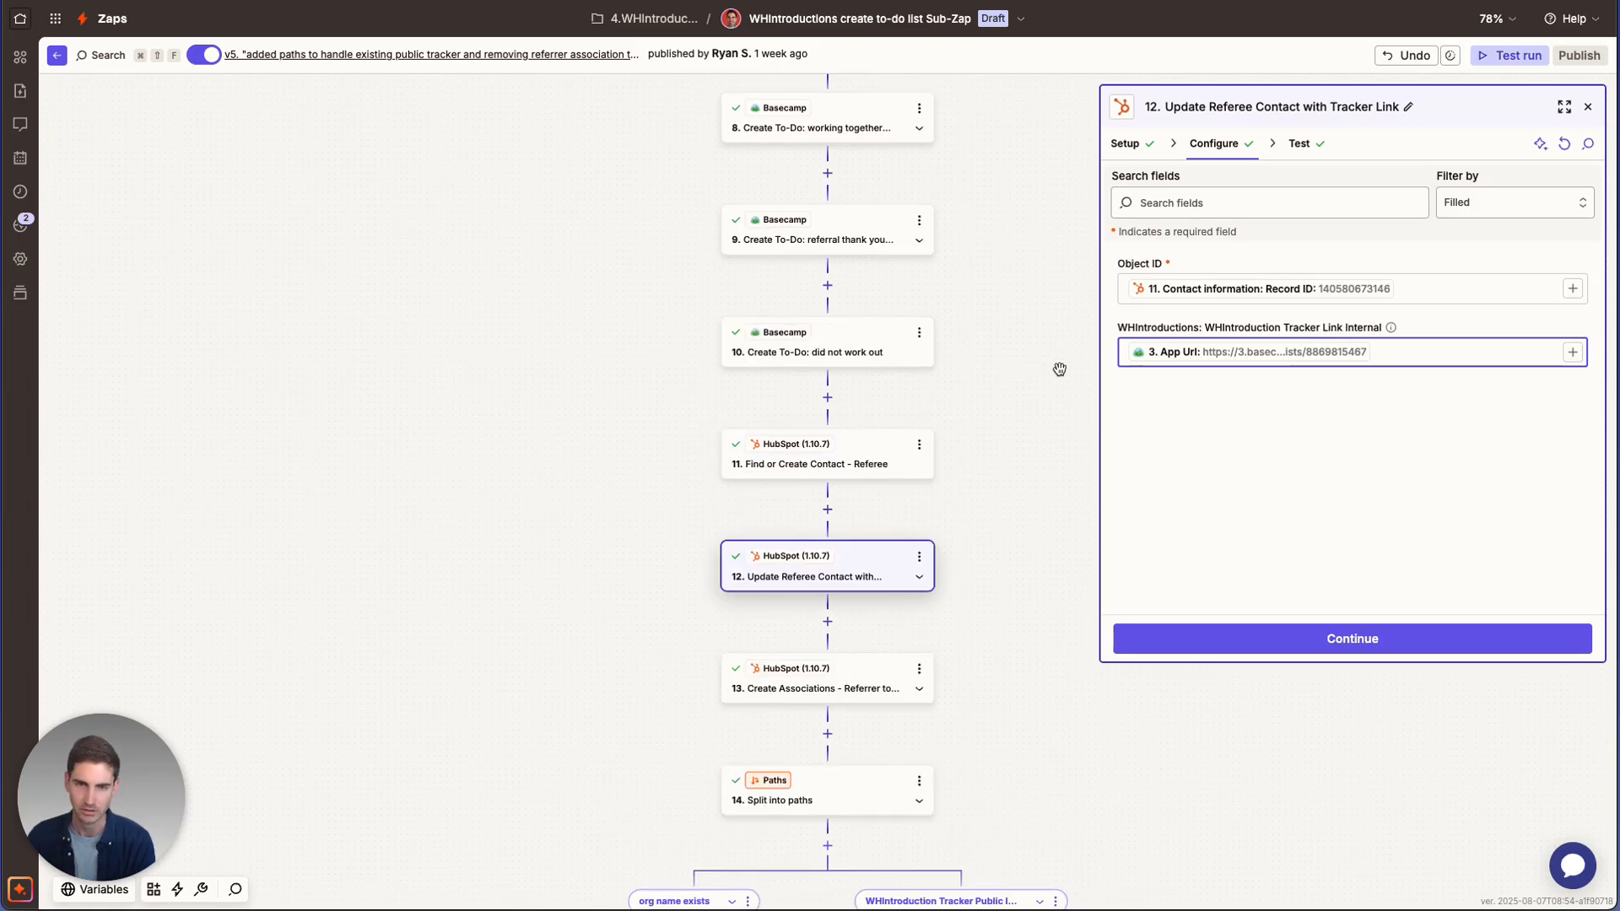
scroll(1063, 279, "up", 5)
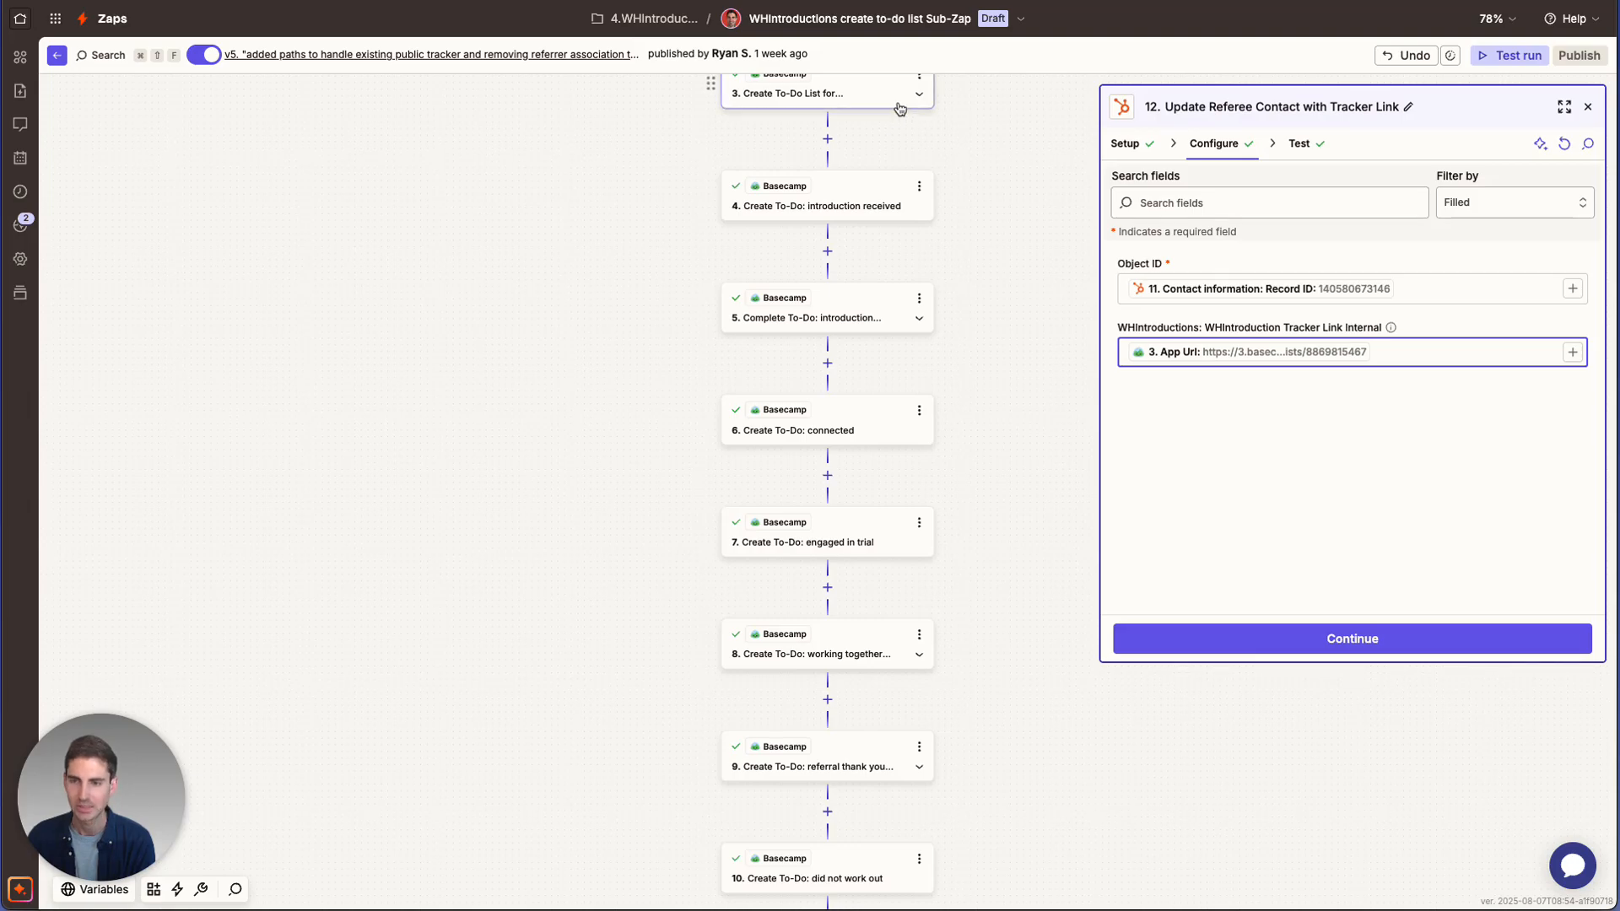
scroll(983, 192, "down", 8)
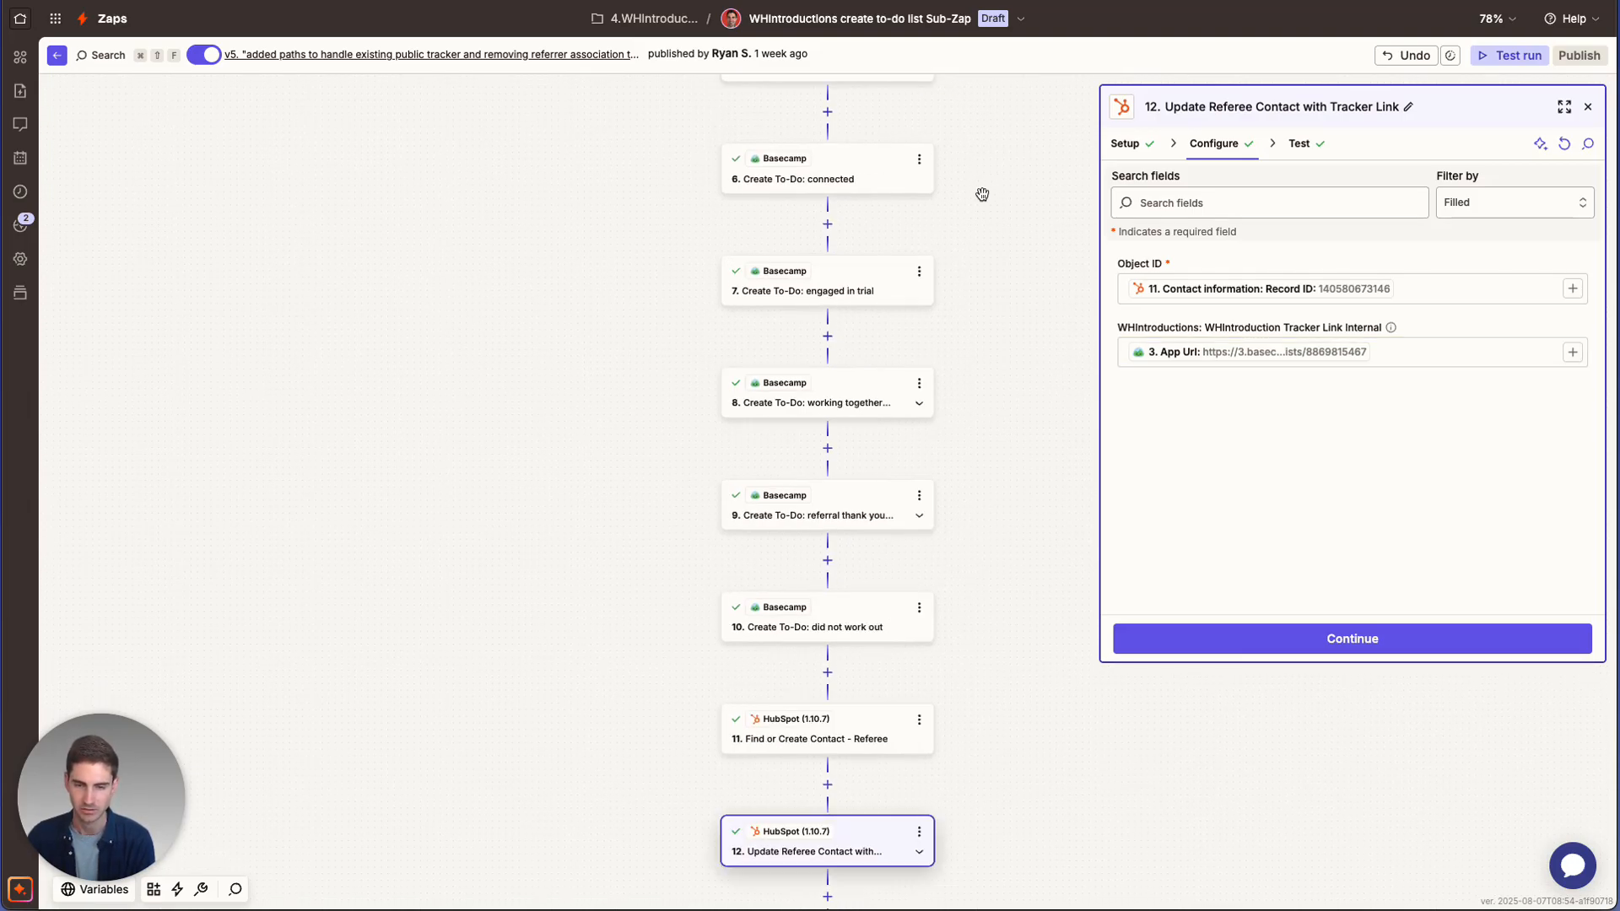
scroll(942, 574, "down", 1)
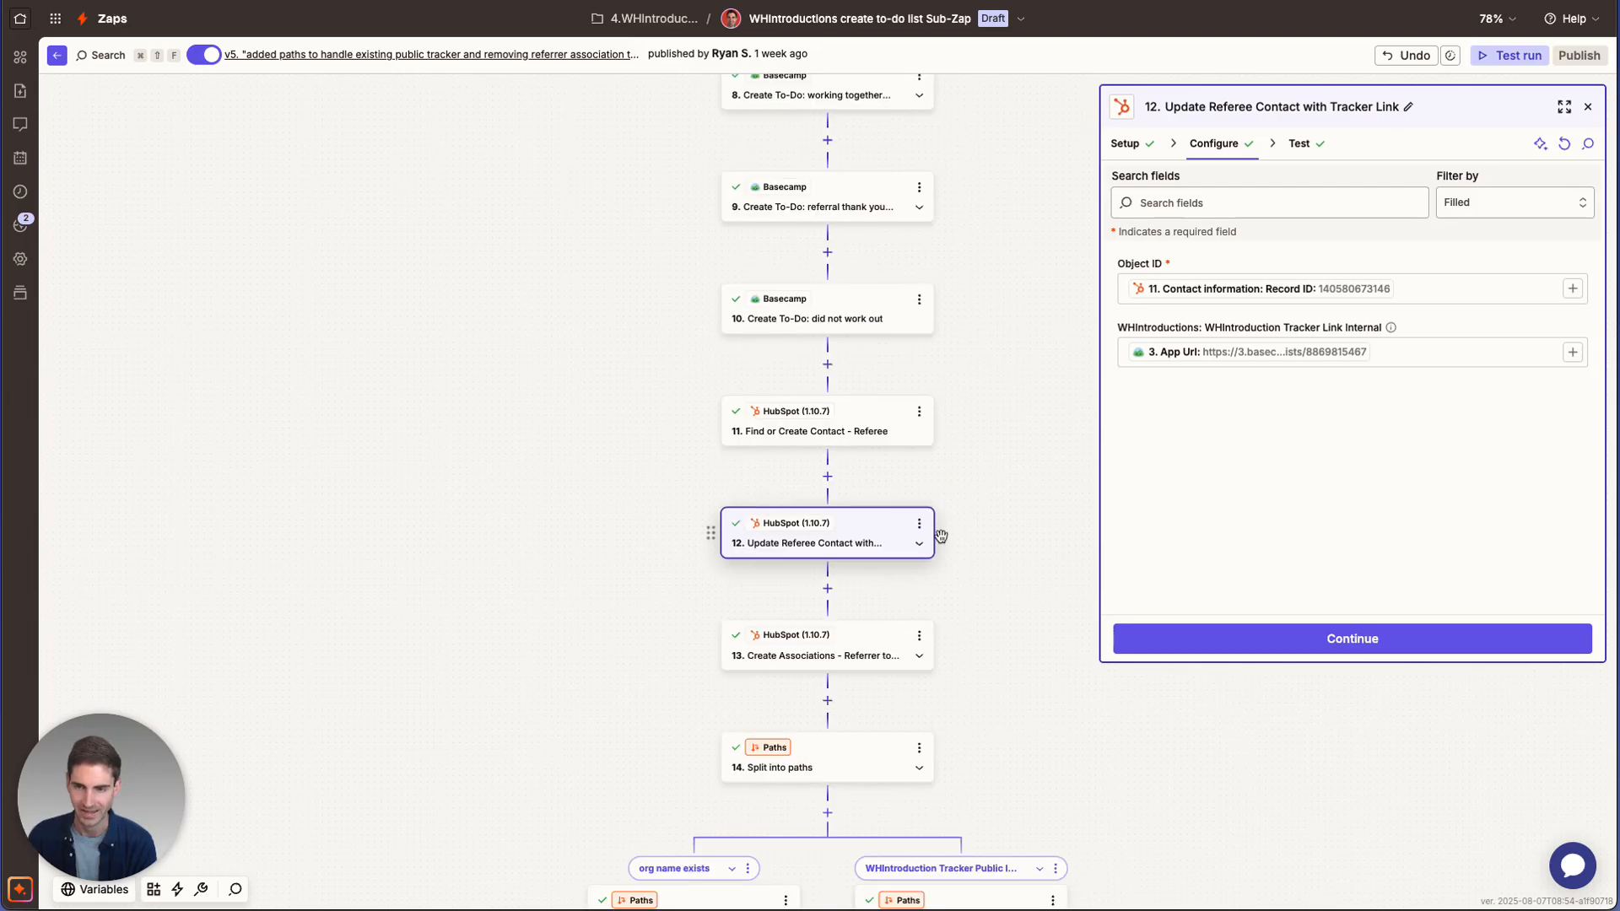
Open the Create Associations - Referrer to Referee step and review its request fields and action event
left_click(869, 654)
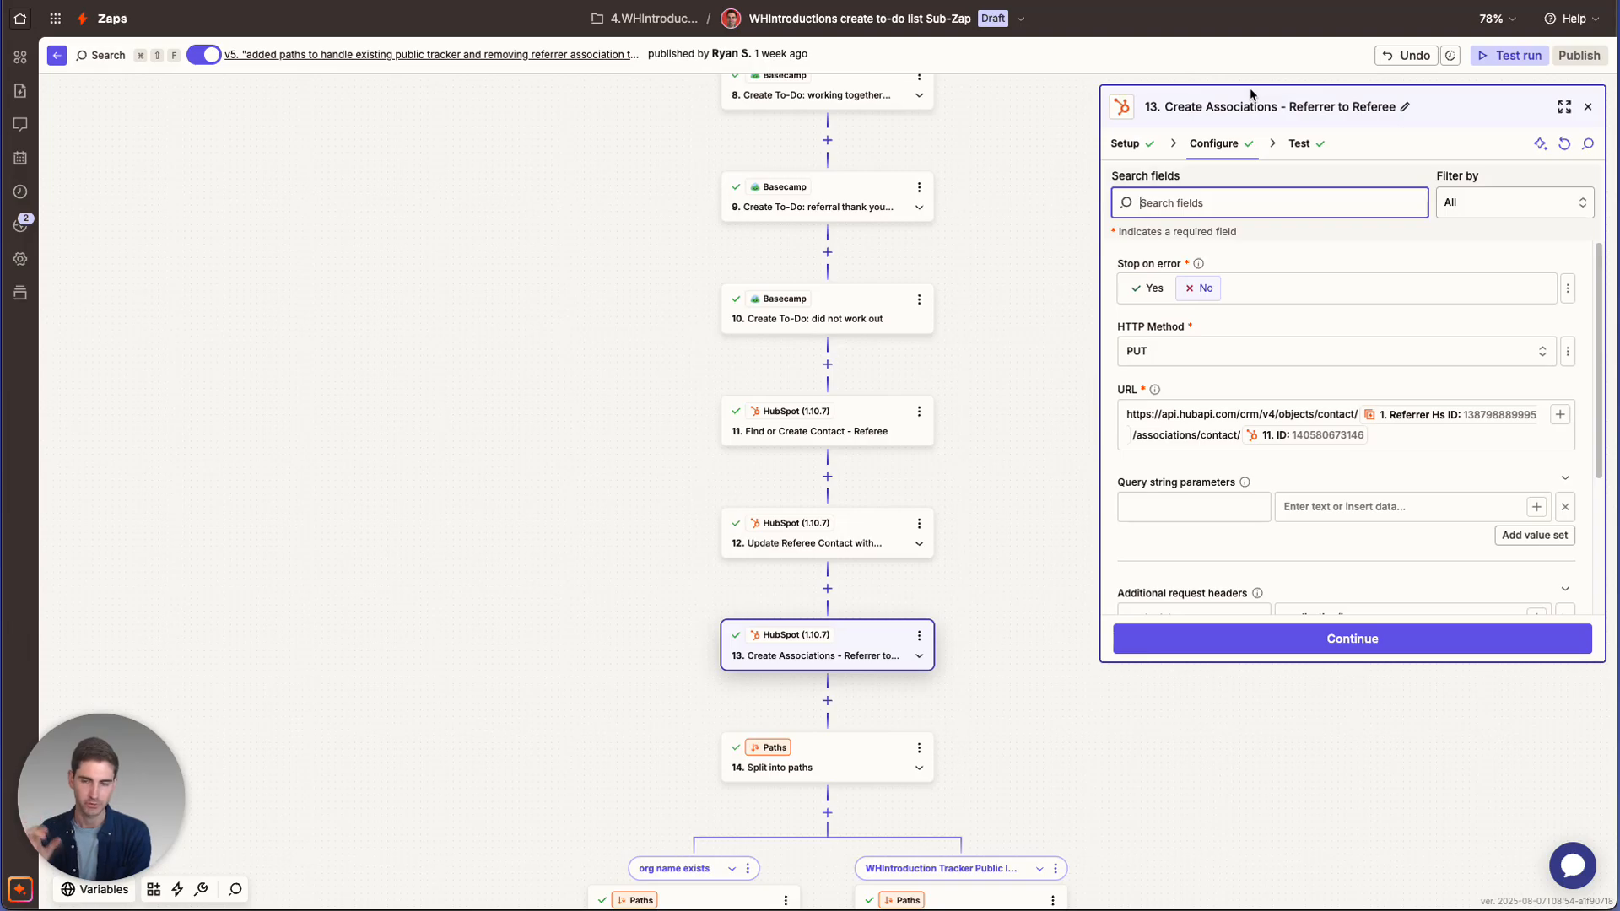
scroll(1130, 224, "down", 1)
scroll(1219, 368, "down", 5)
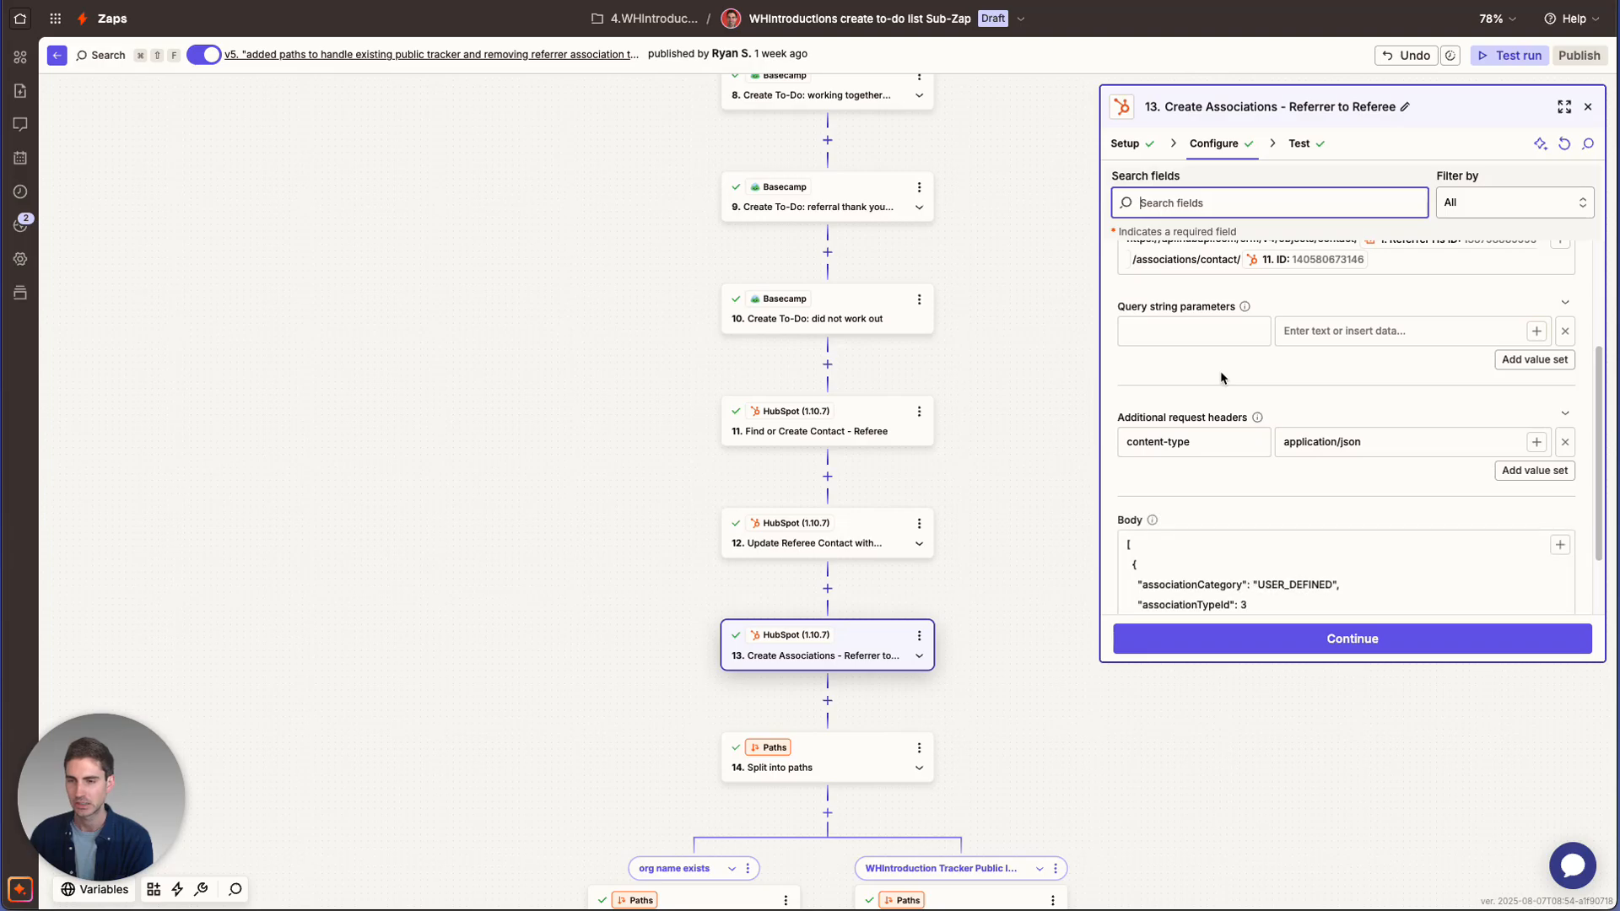
scroll(1219, 368, "up", 2)
scroll(1220, 364, "up", 2)
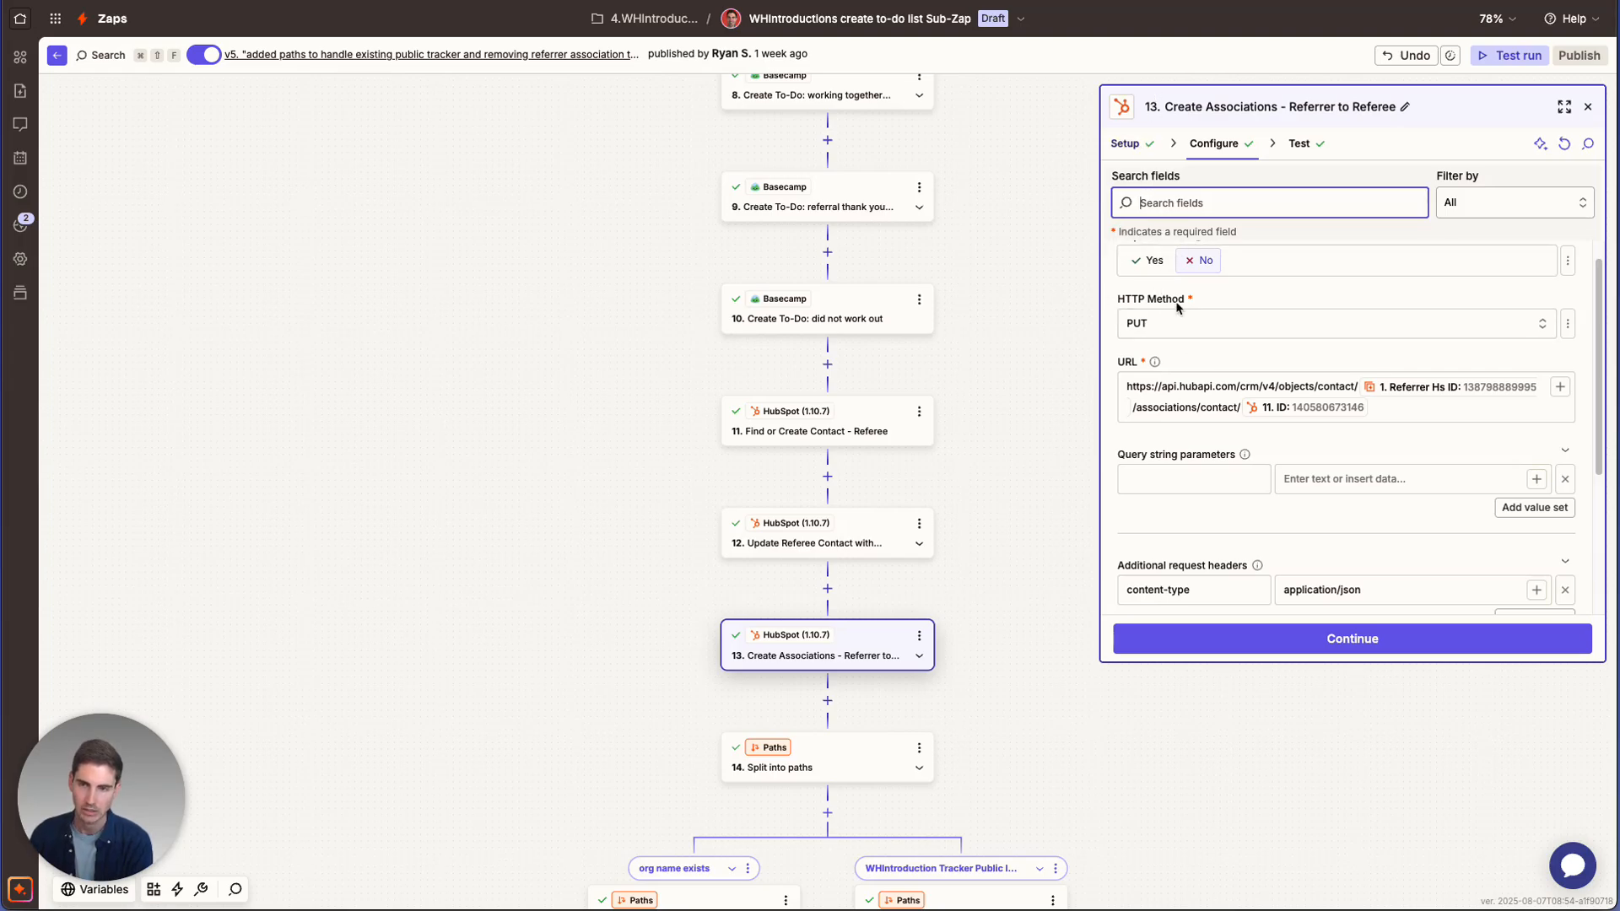
left_click(1128, 144)
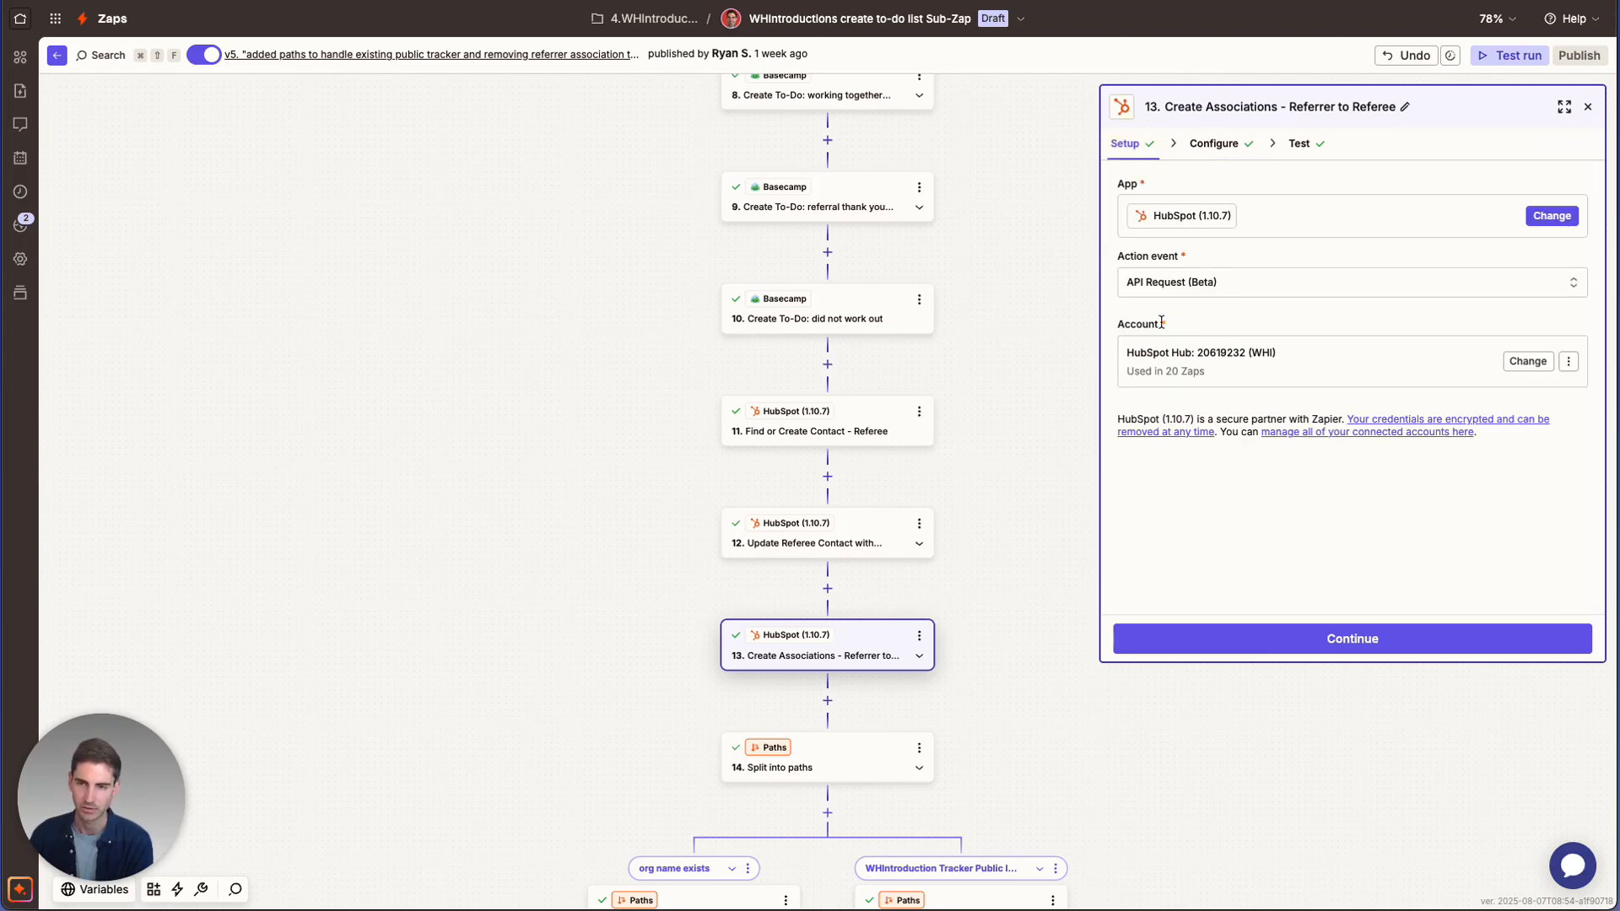
Review the association API request's HTTP method, URL, additional headers and JSON body, including the association type ID
left_click(1204, 145)
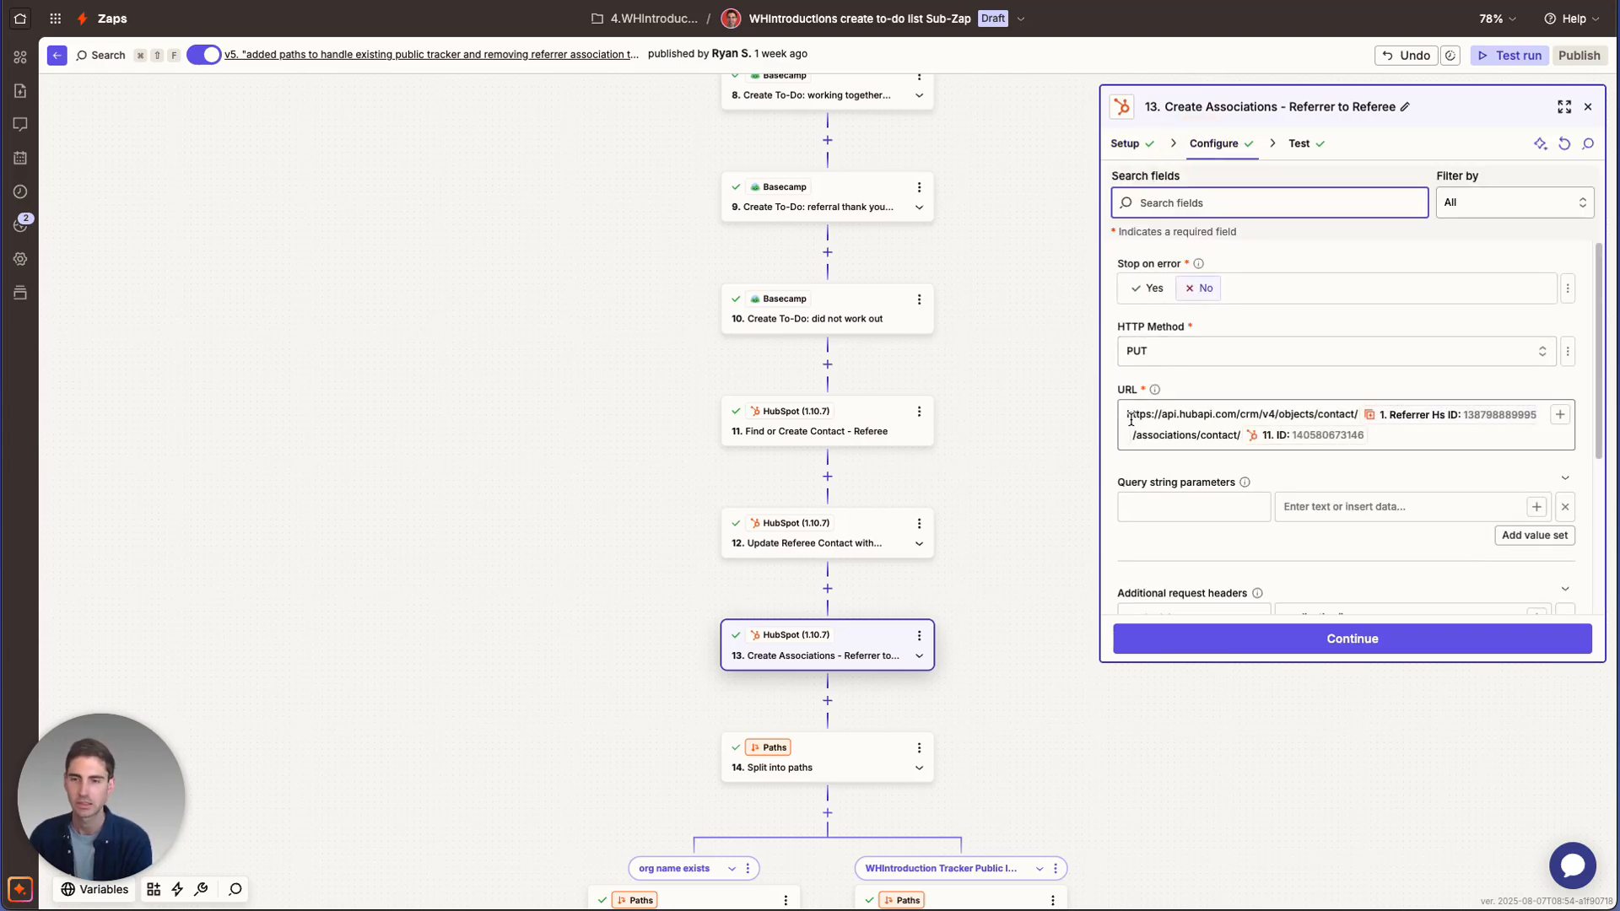
scroll(1159, 417, "down", 3)
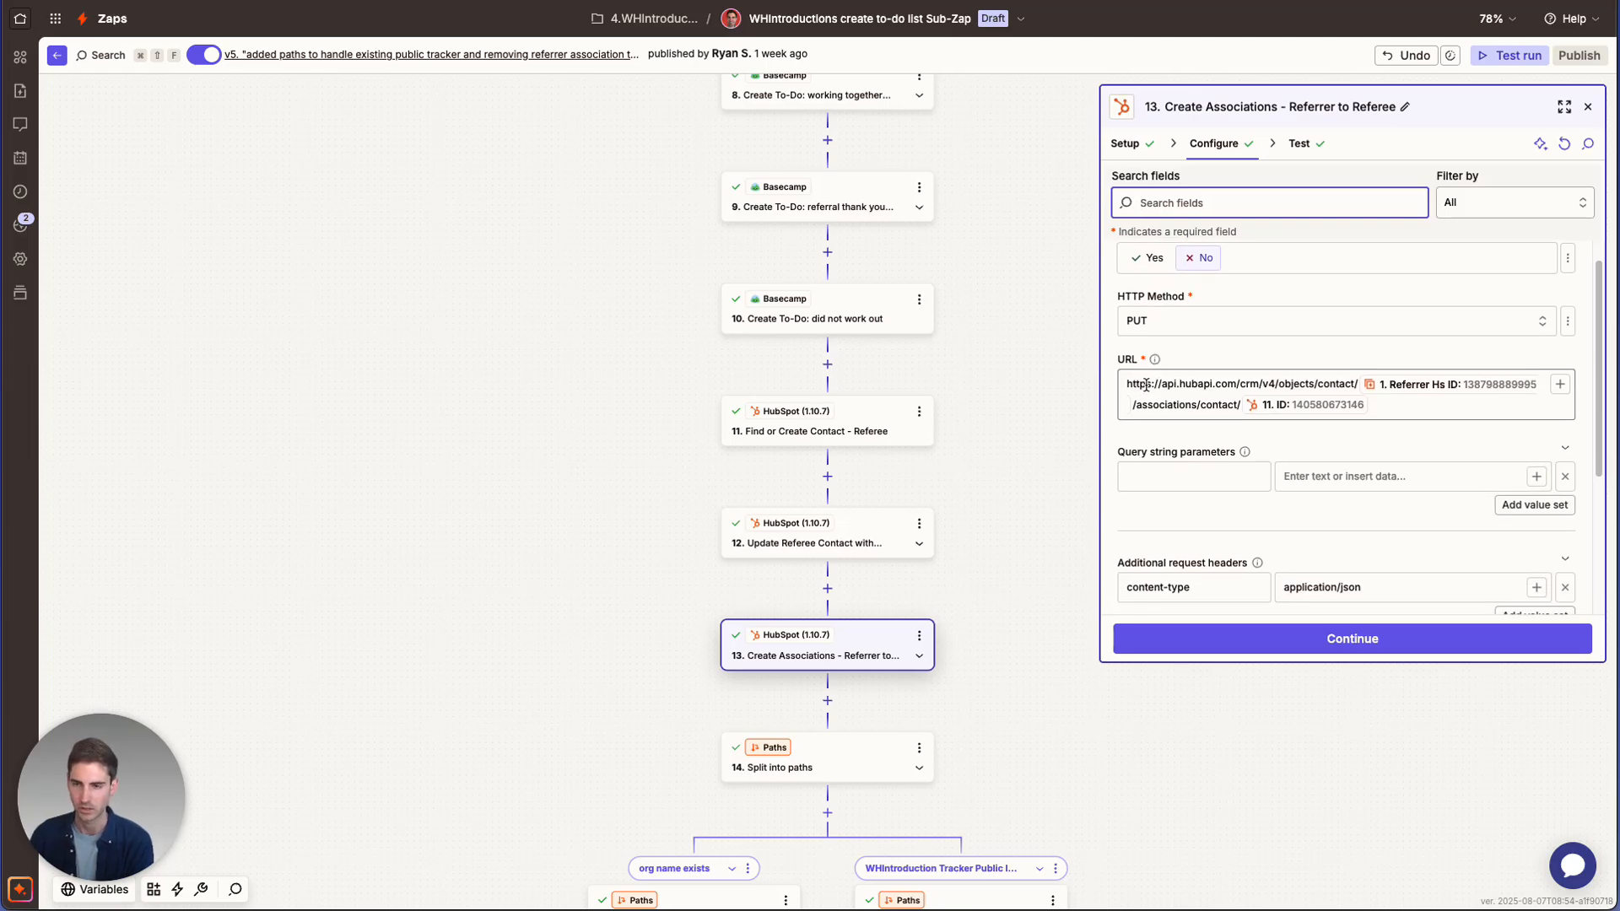
scroll(1183, 384, "down", 5)
scroll(1403, 452, "up", 5)
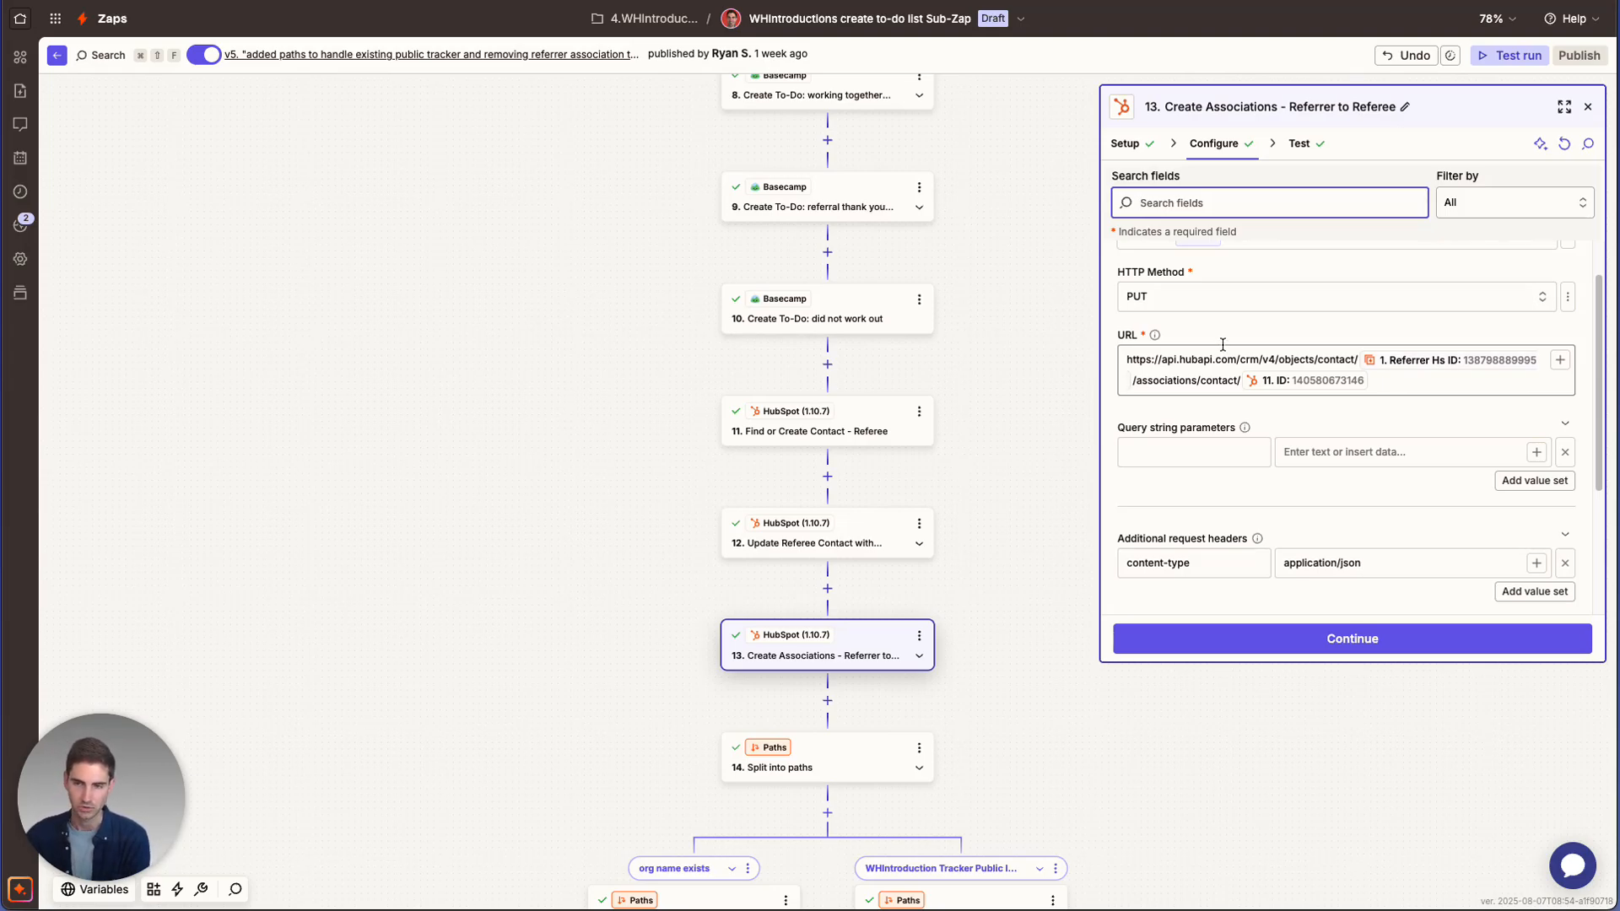
scroll(1181, 438, "down", 3)
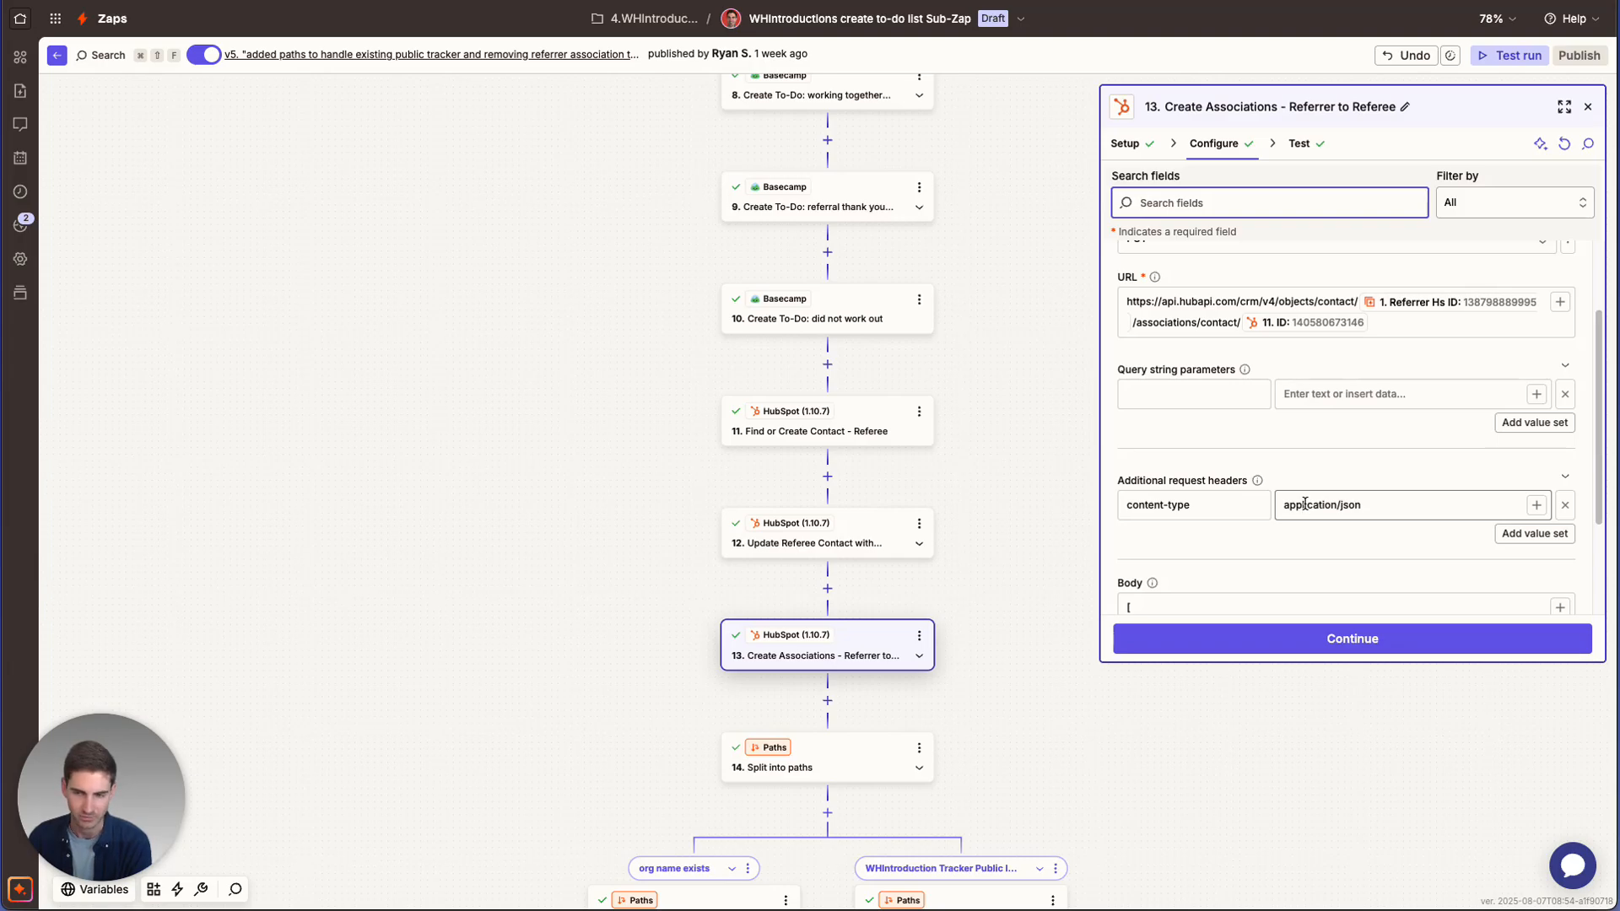
scroll(1181, 456, "down", 3)
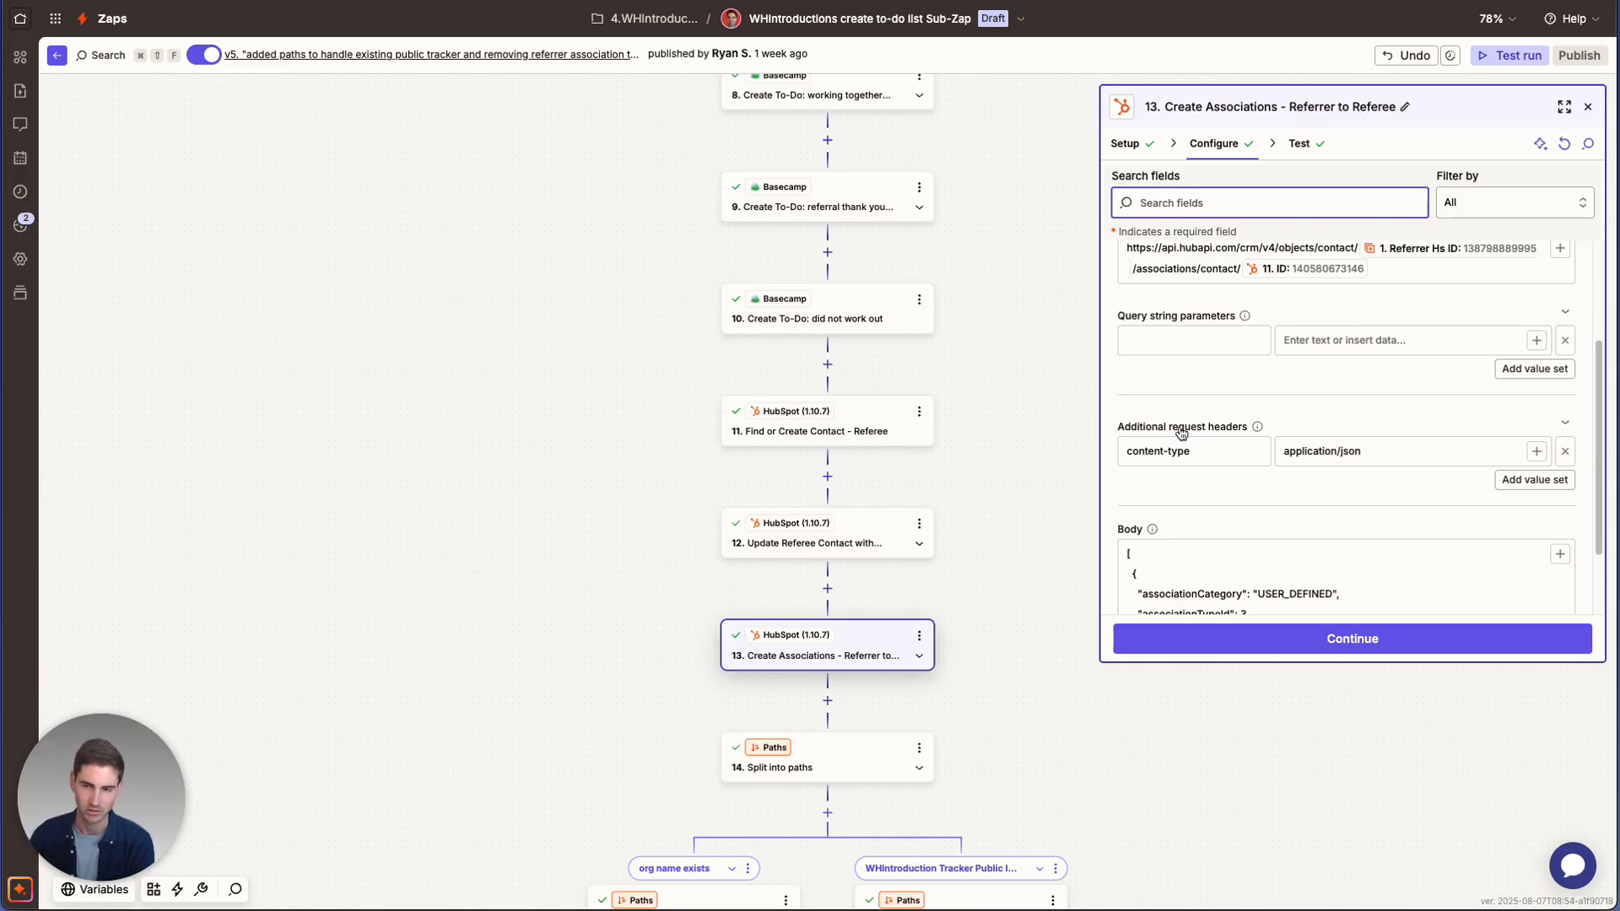
scroll(1181, 433, "down", 3)
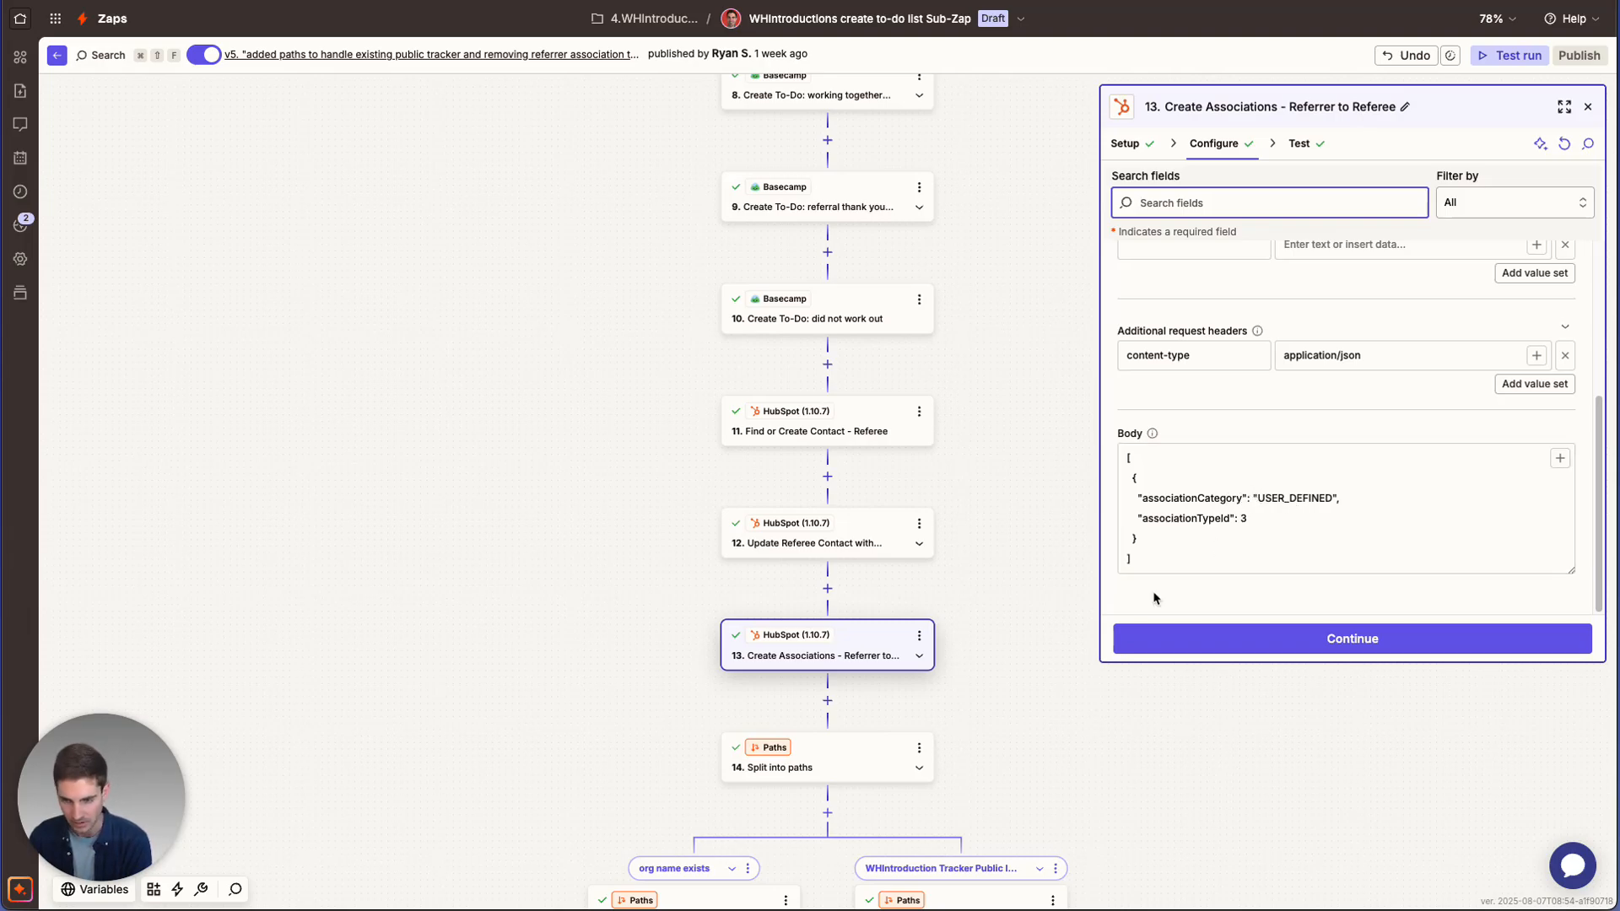
left_click(1244, 518)
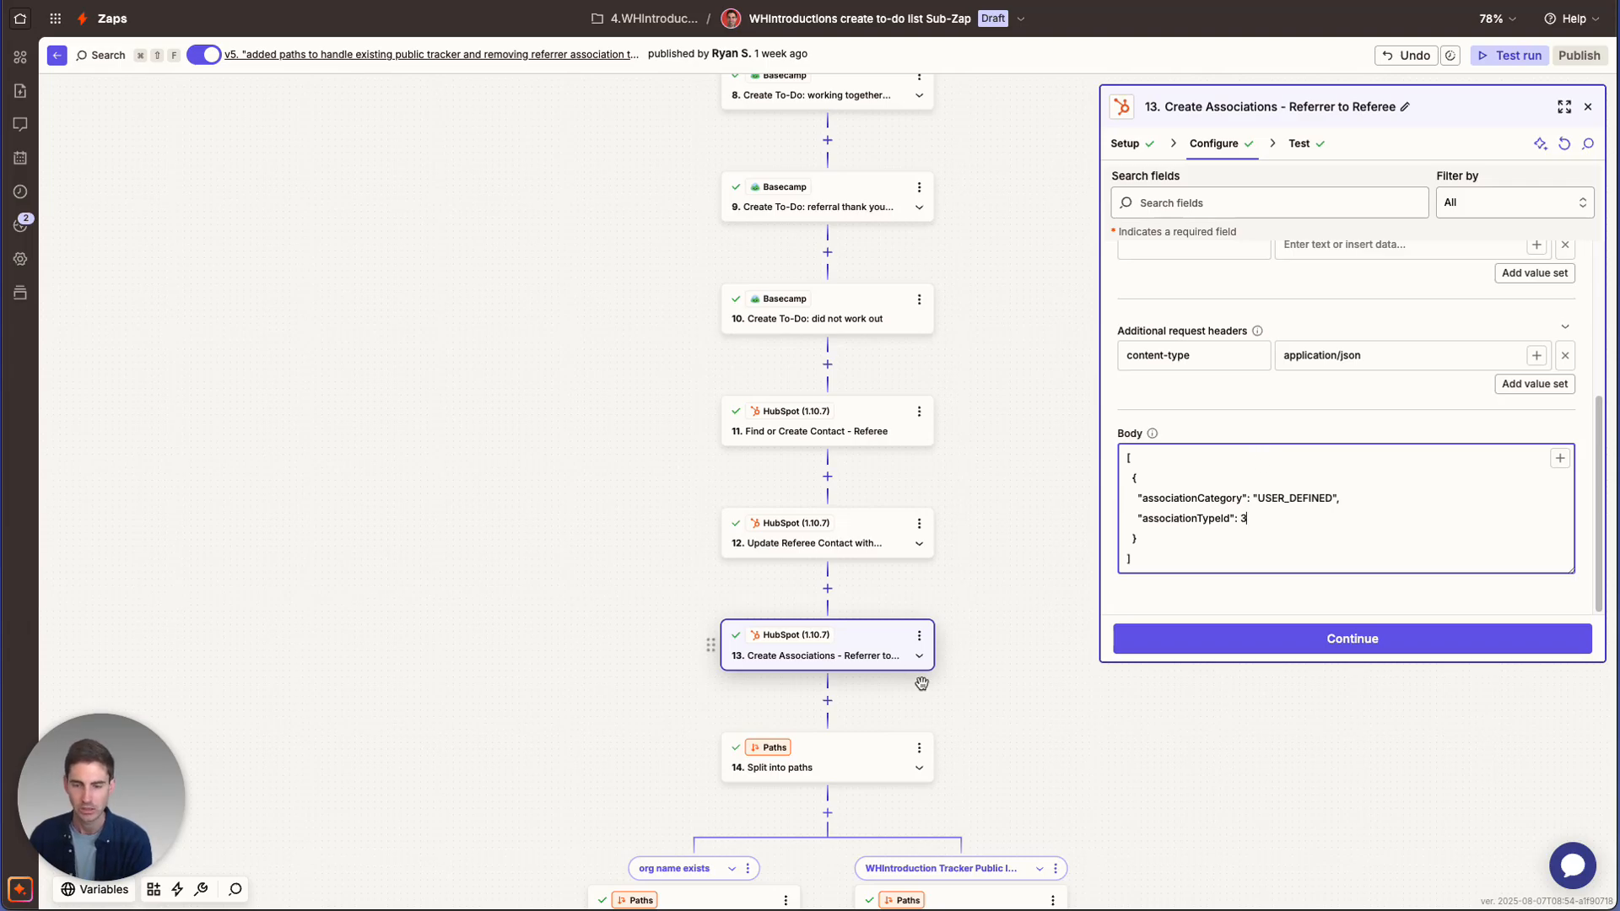
Open the path conditions of the org name exists branch and review the Organization Name rule
scroll(936, 683, "down", 5)
scroll(751, 498, "down", 4)
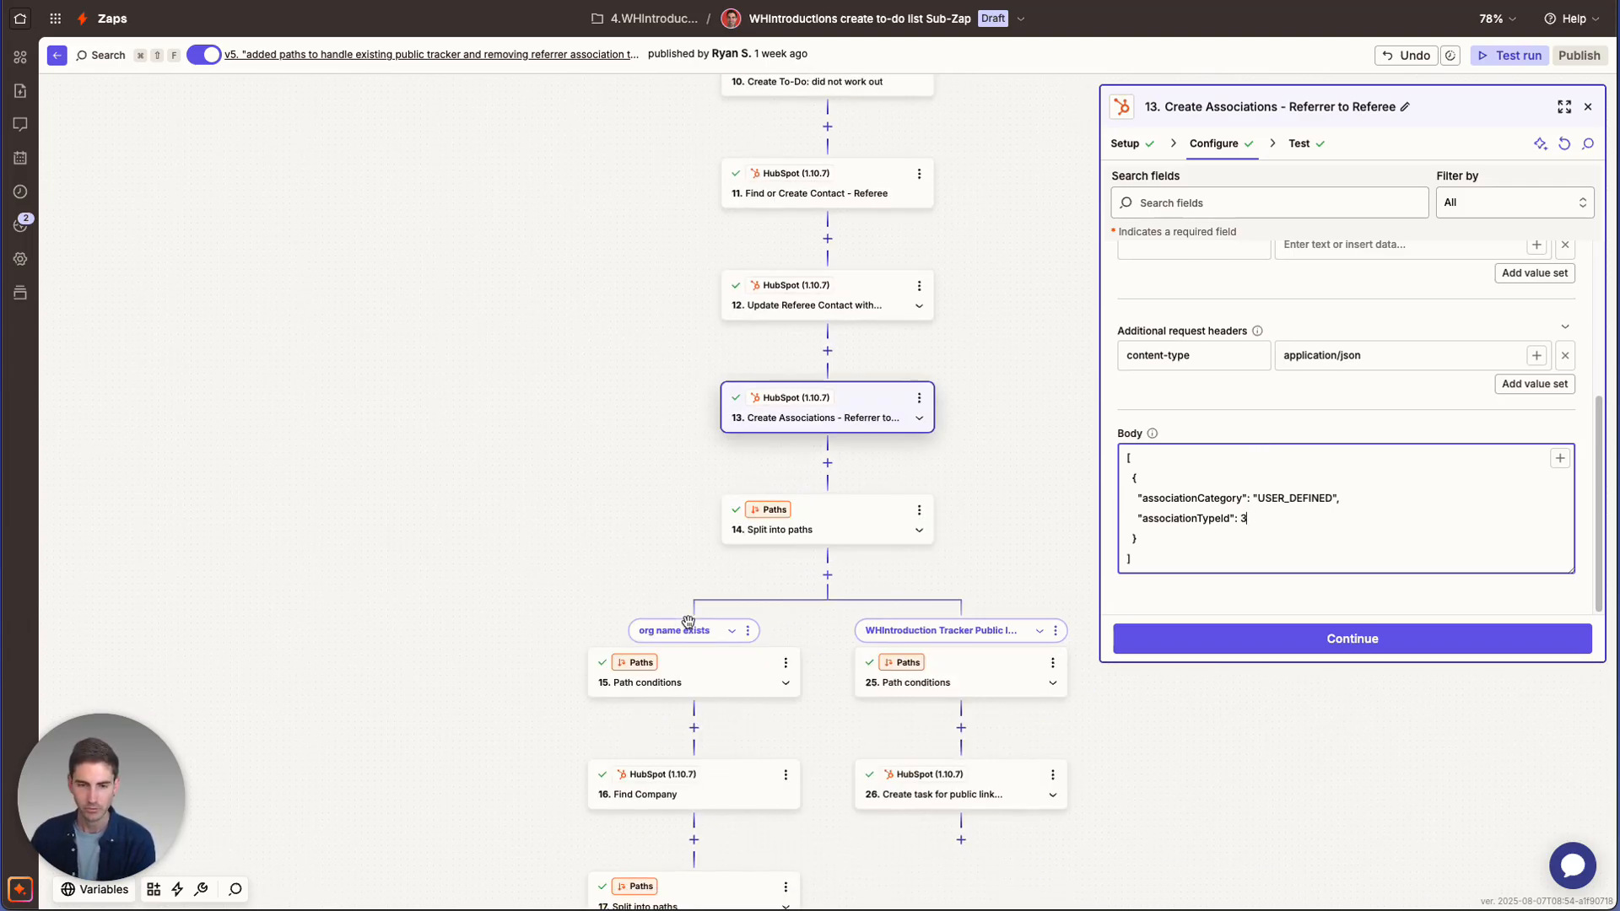
left_click(749, 502)
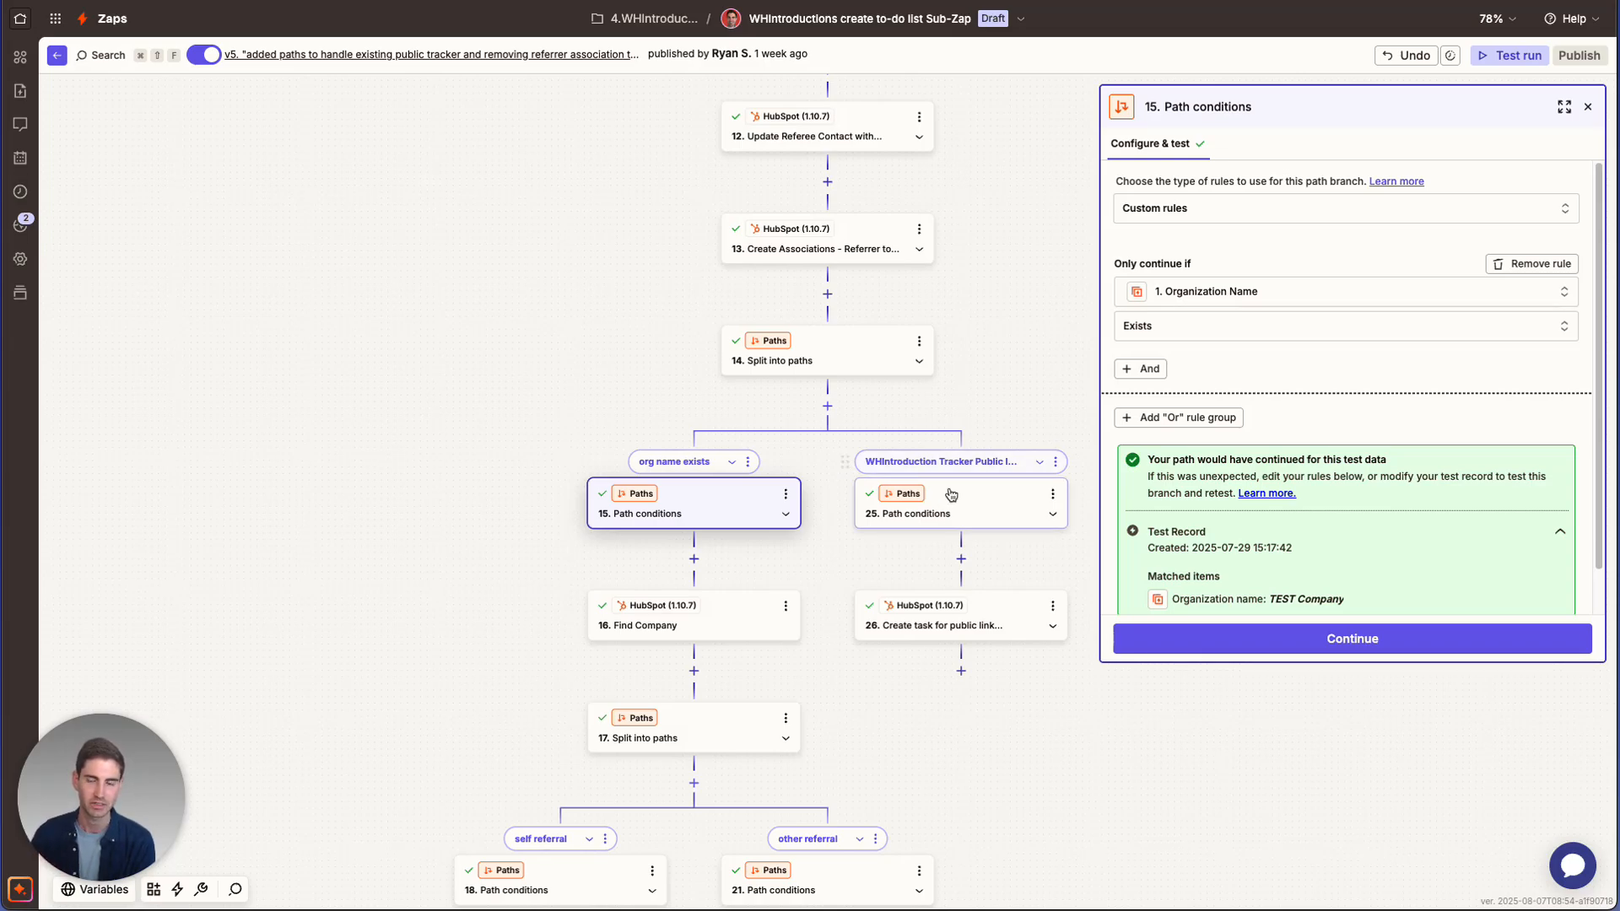
scroll(1251, 316, "down", 1)
scroll(1194, 315, "down", 2)
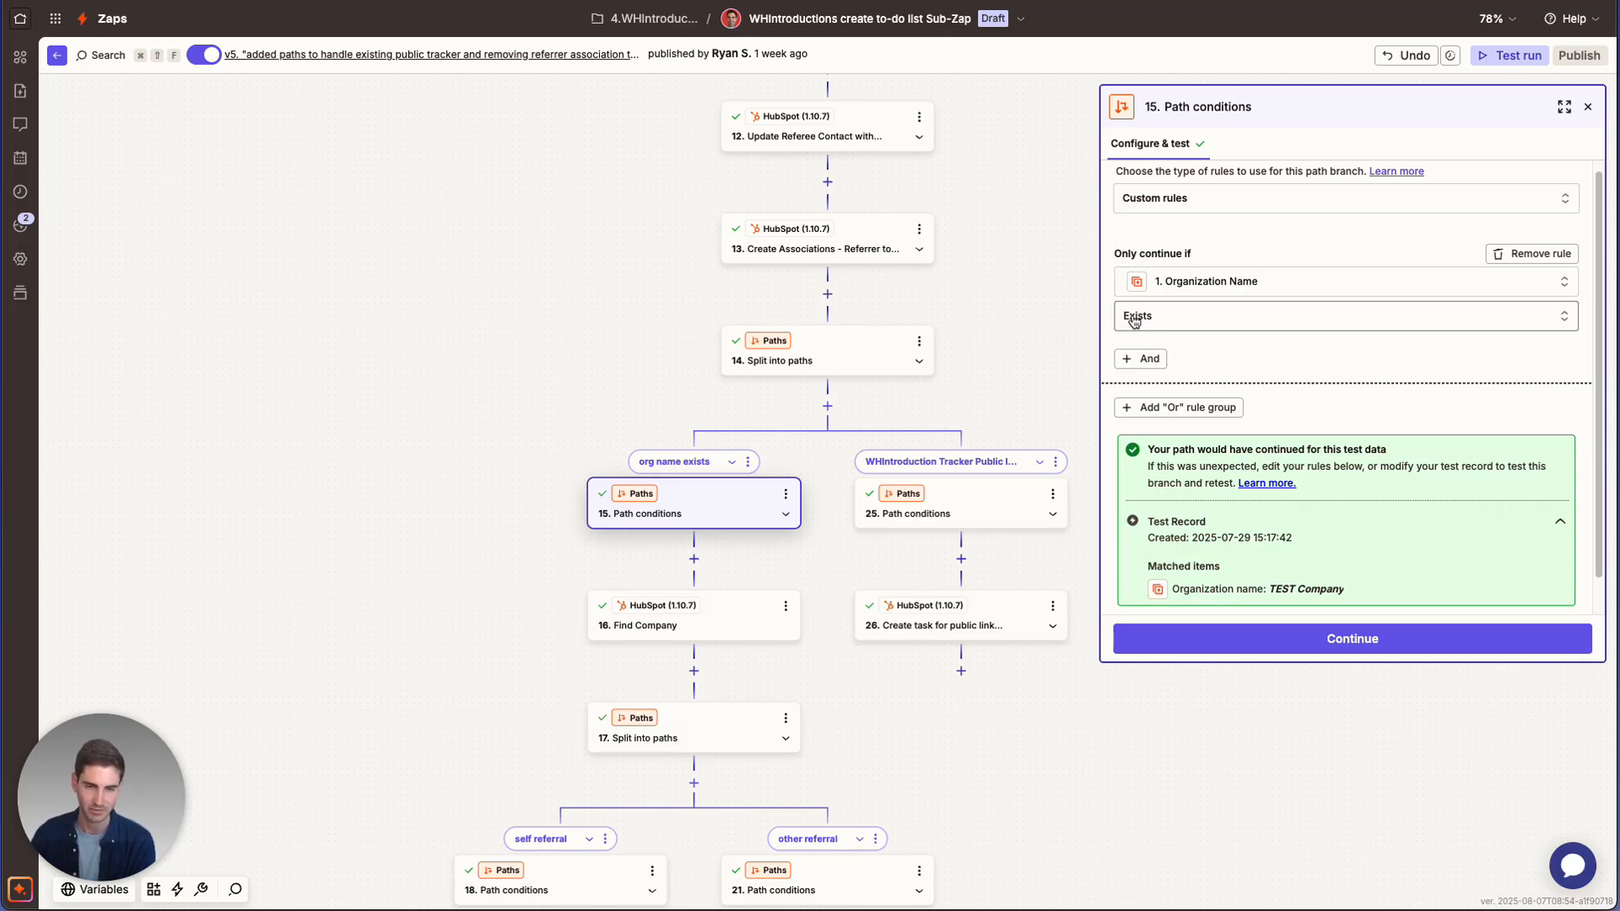
scroll(936, 477, "down", 2)
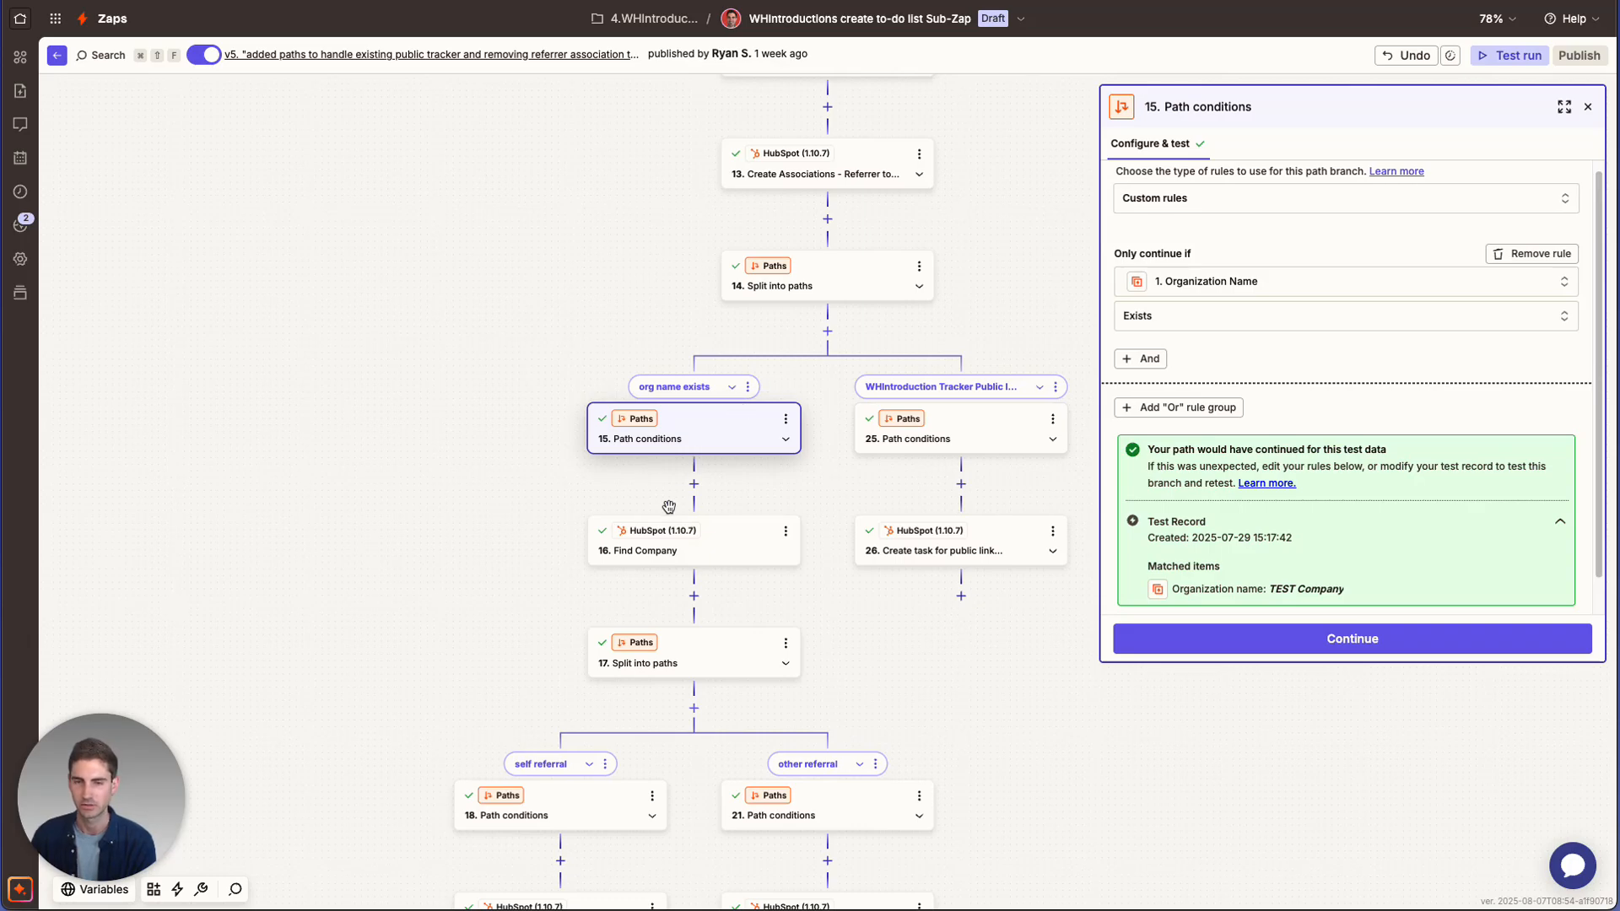
Open the HubSpot Find Company step and review its search property, no-results handling and create-if-missing setting
left_click(695, 553)
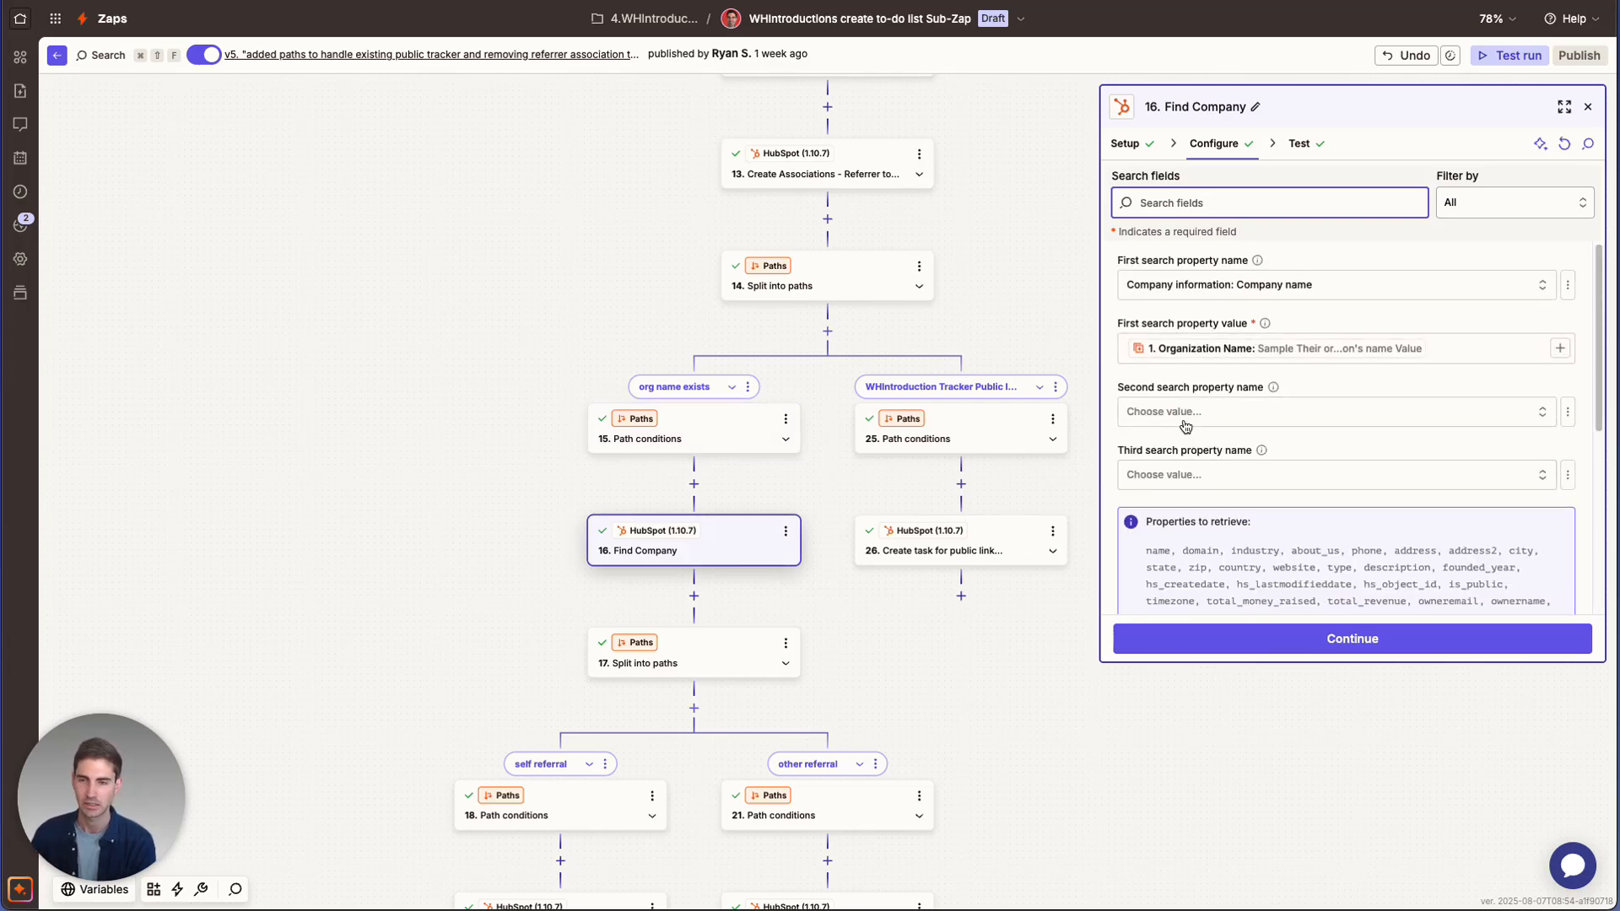
scroll(1277, 344, "down", 5)
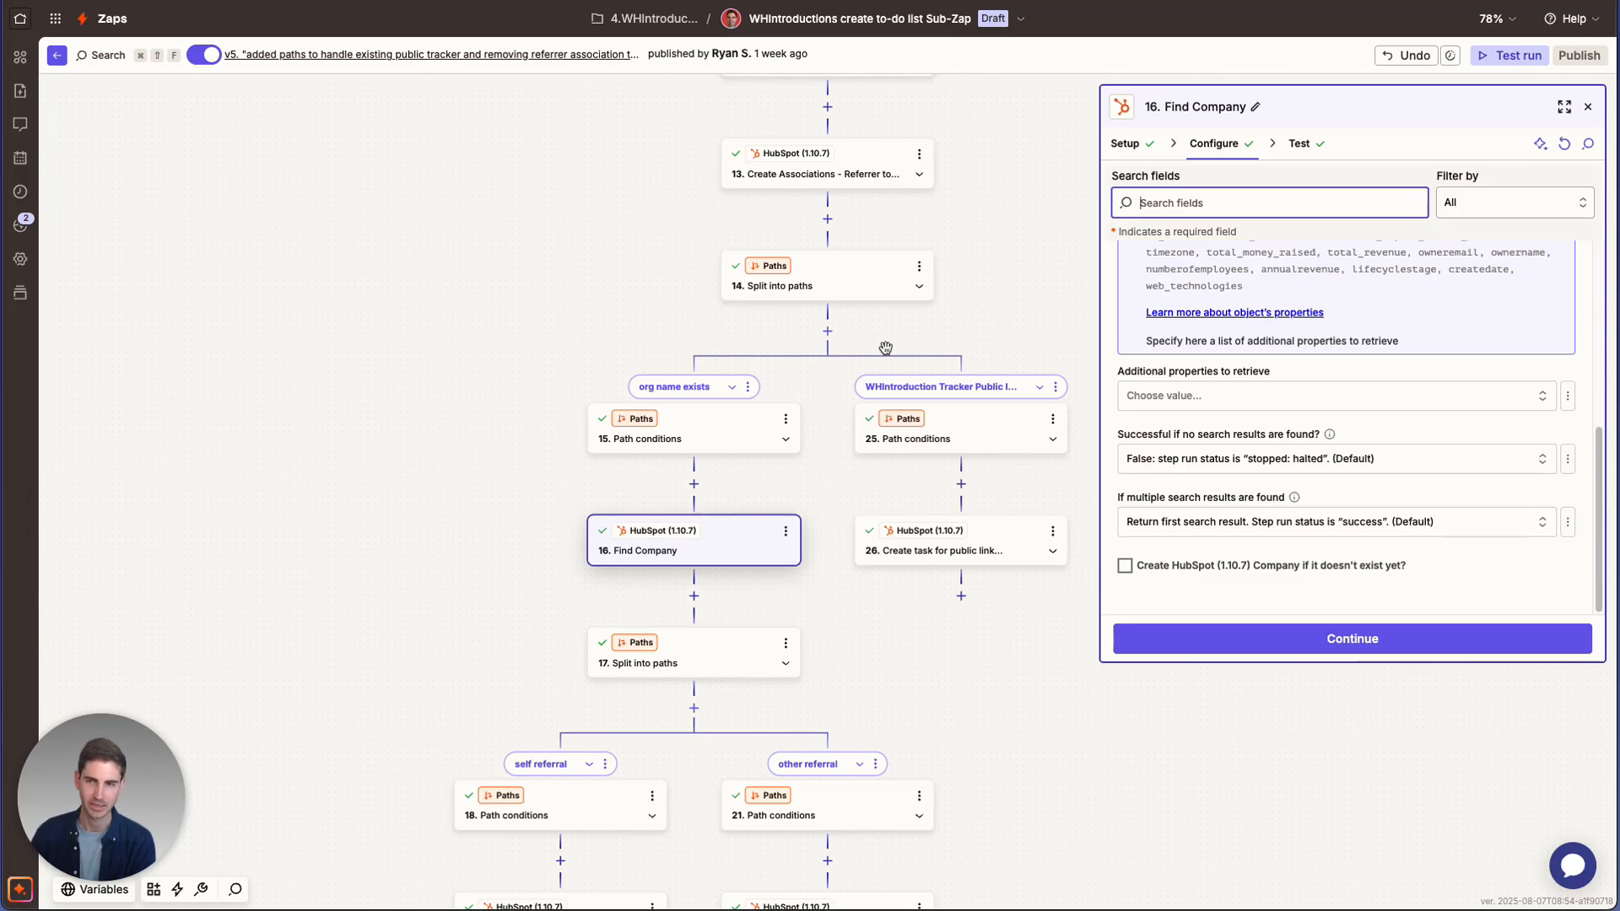
scroll(653, 554, "down", 1)
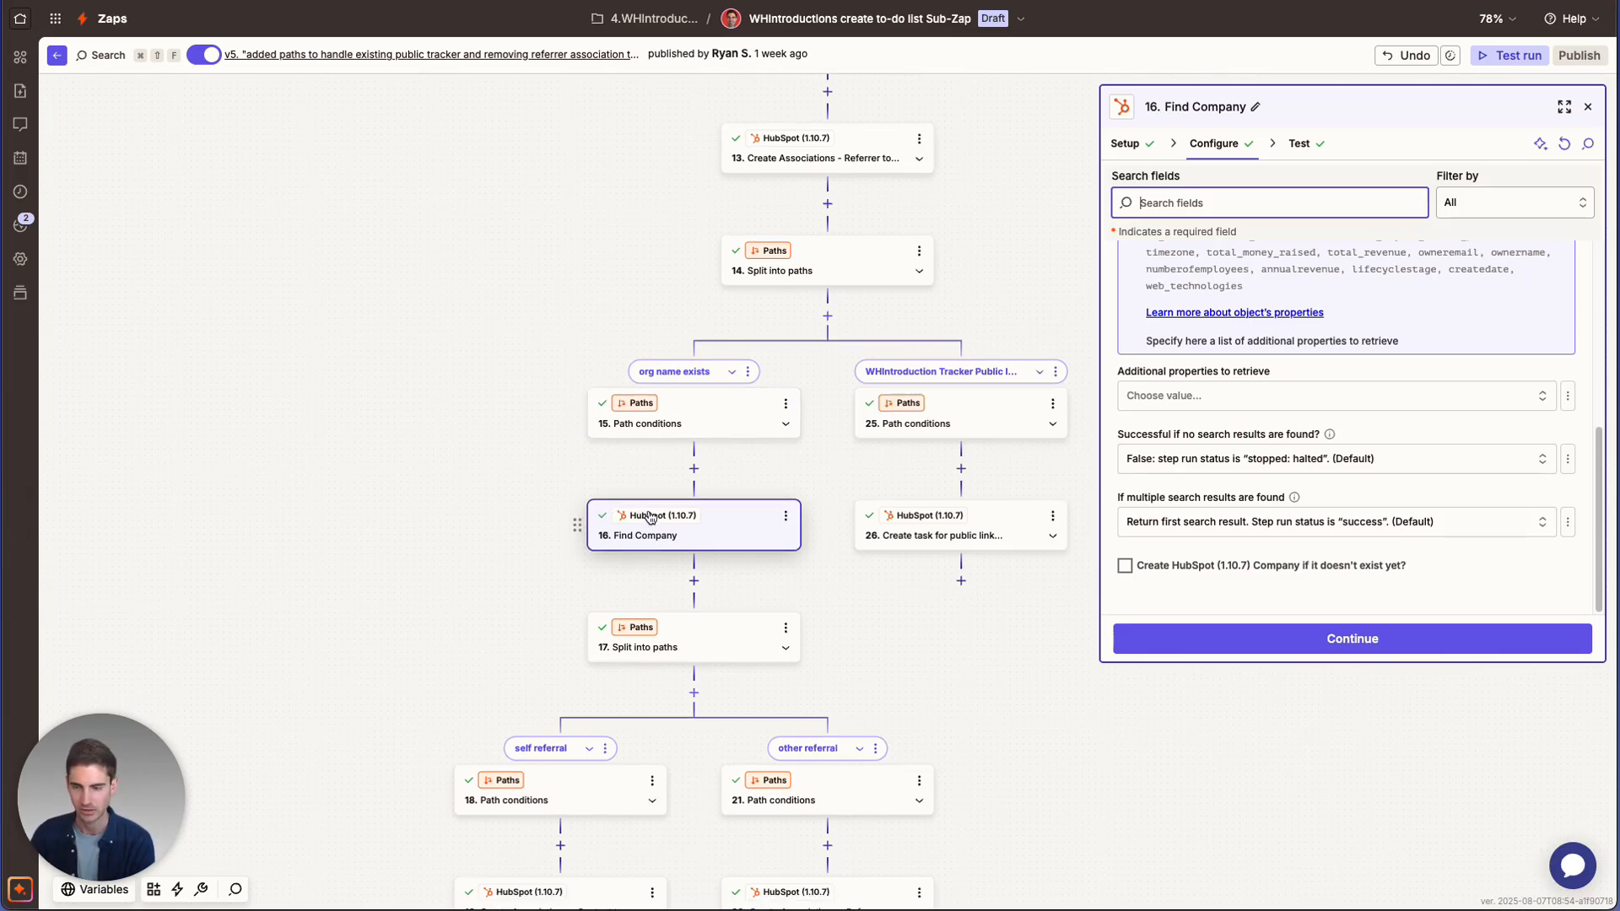
scroll(700, 510, "down", 3)
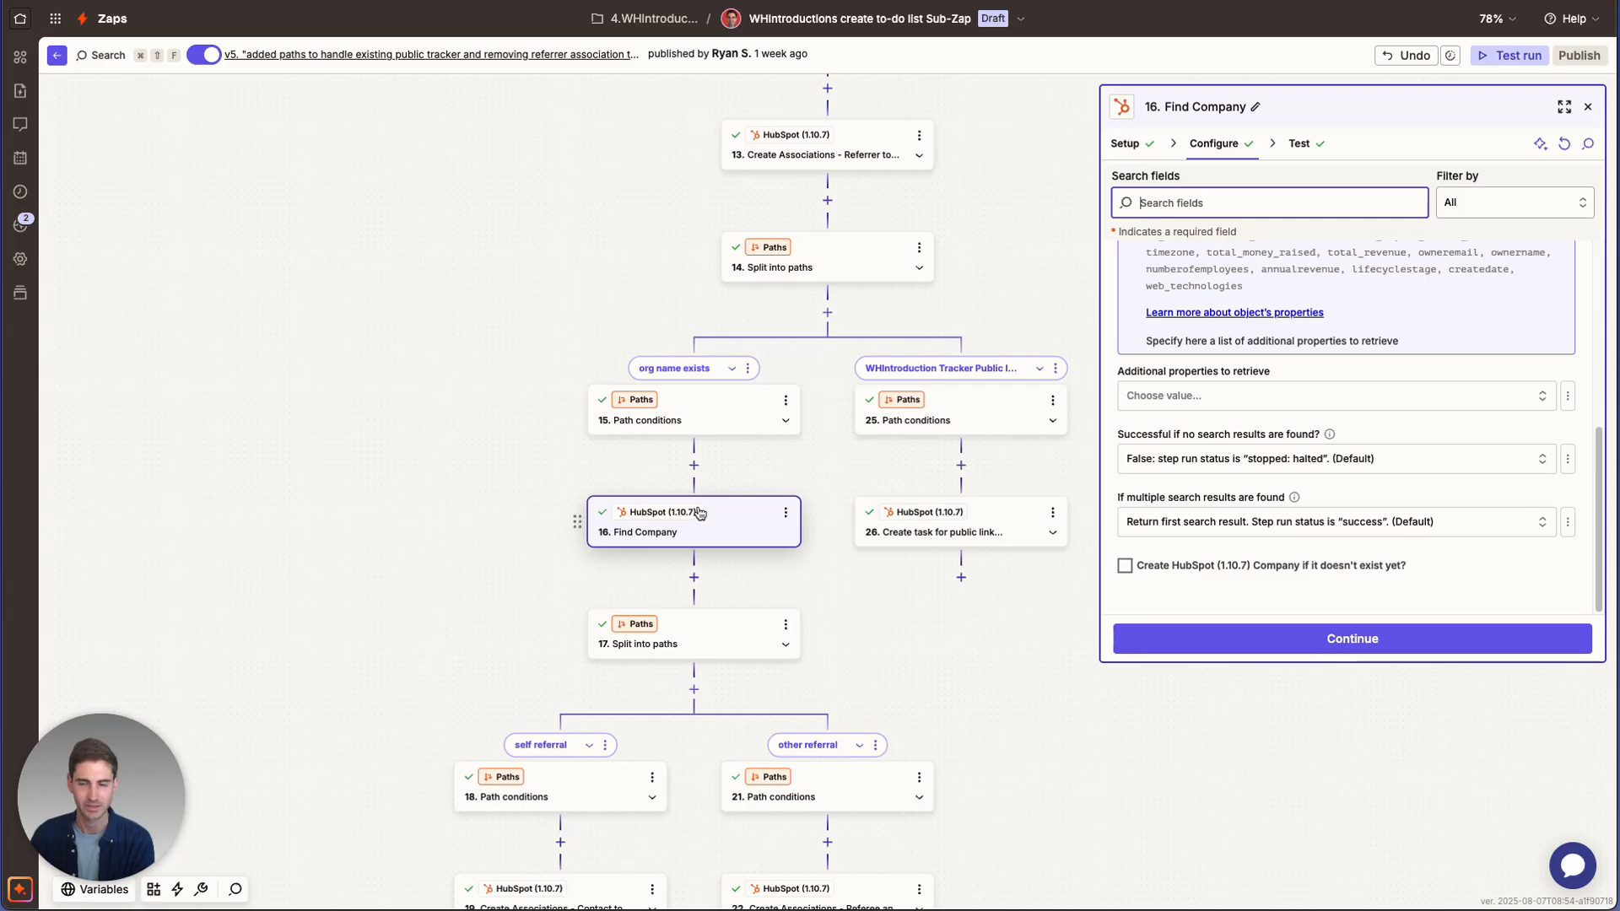
Open the path conditions of the self referral branch and review the Referral Type rule
scroll(695, 500, "down", 2)
scroll(690, 499, "down", 6)
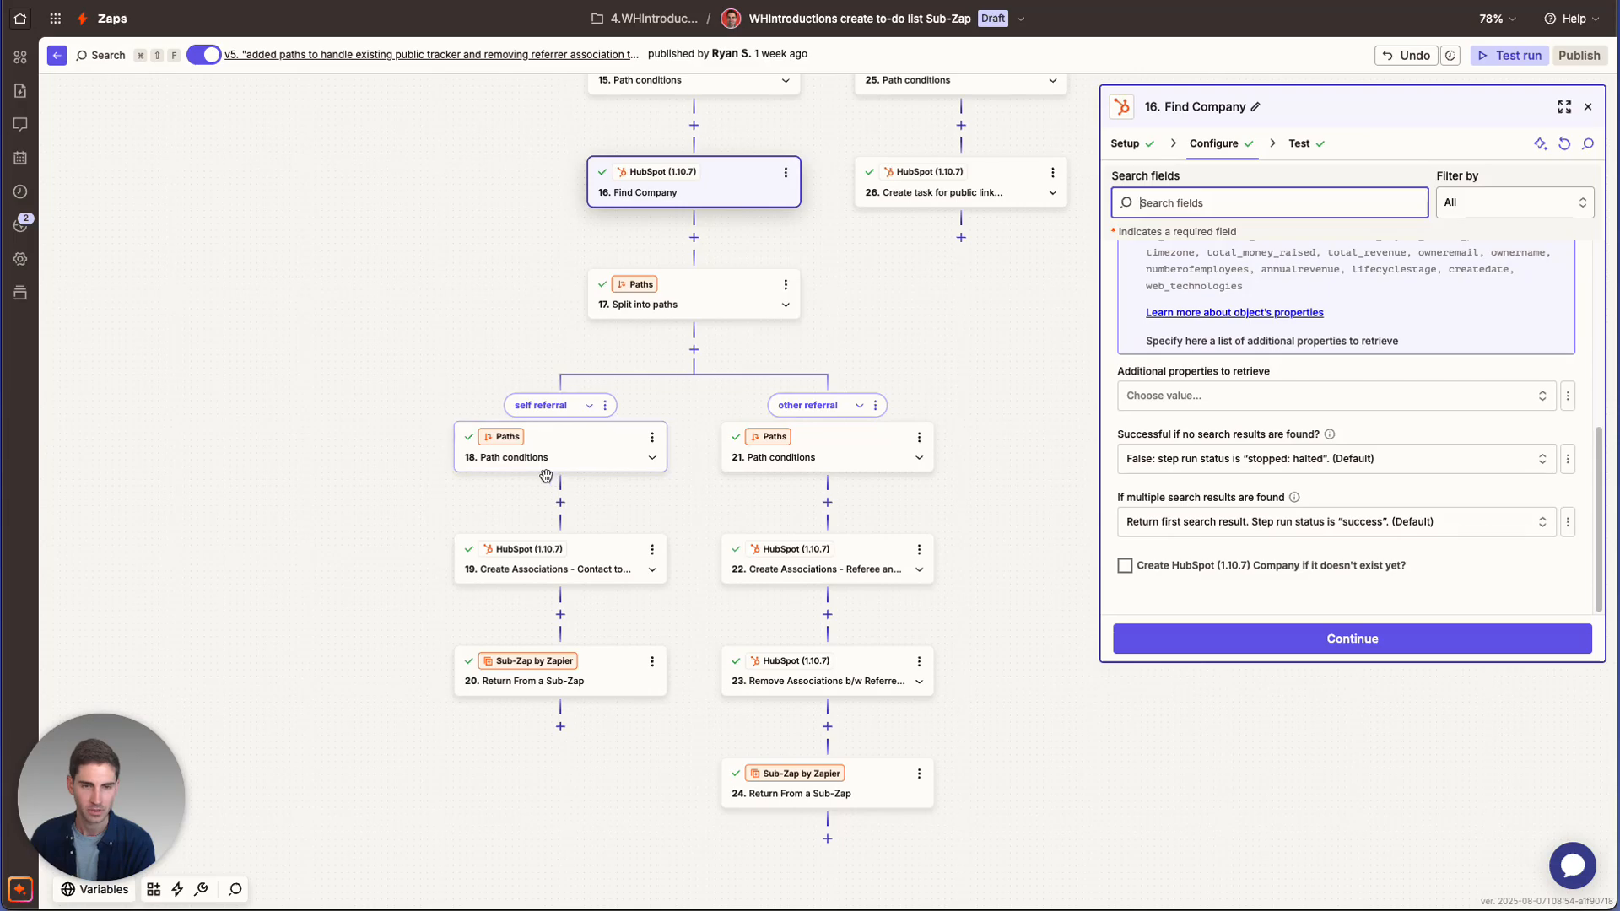
left_click(531, 454)
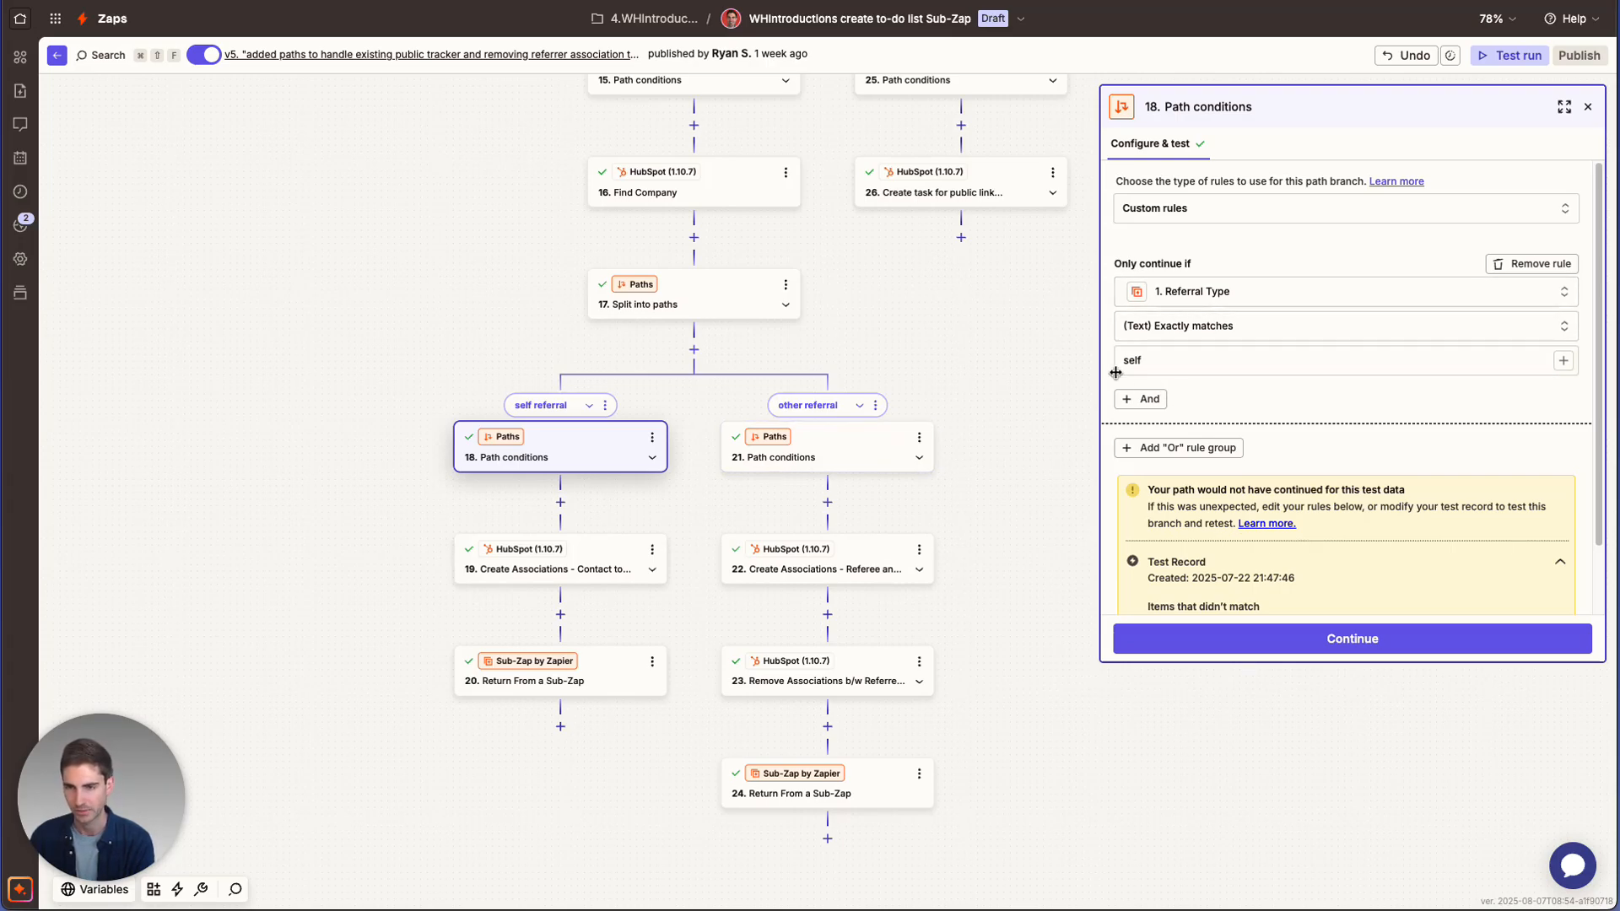
Open the Create Associations - Contact to Organization step and review its object IDs, object types and association type
left_click(517, 565)
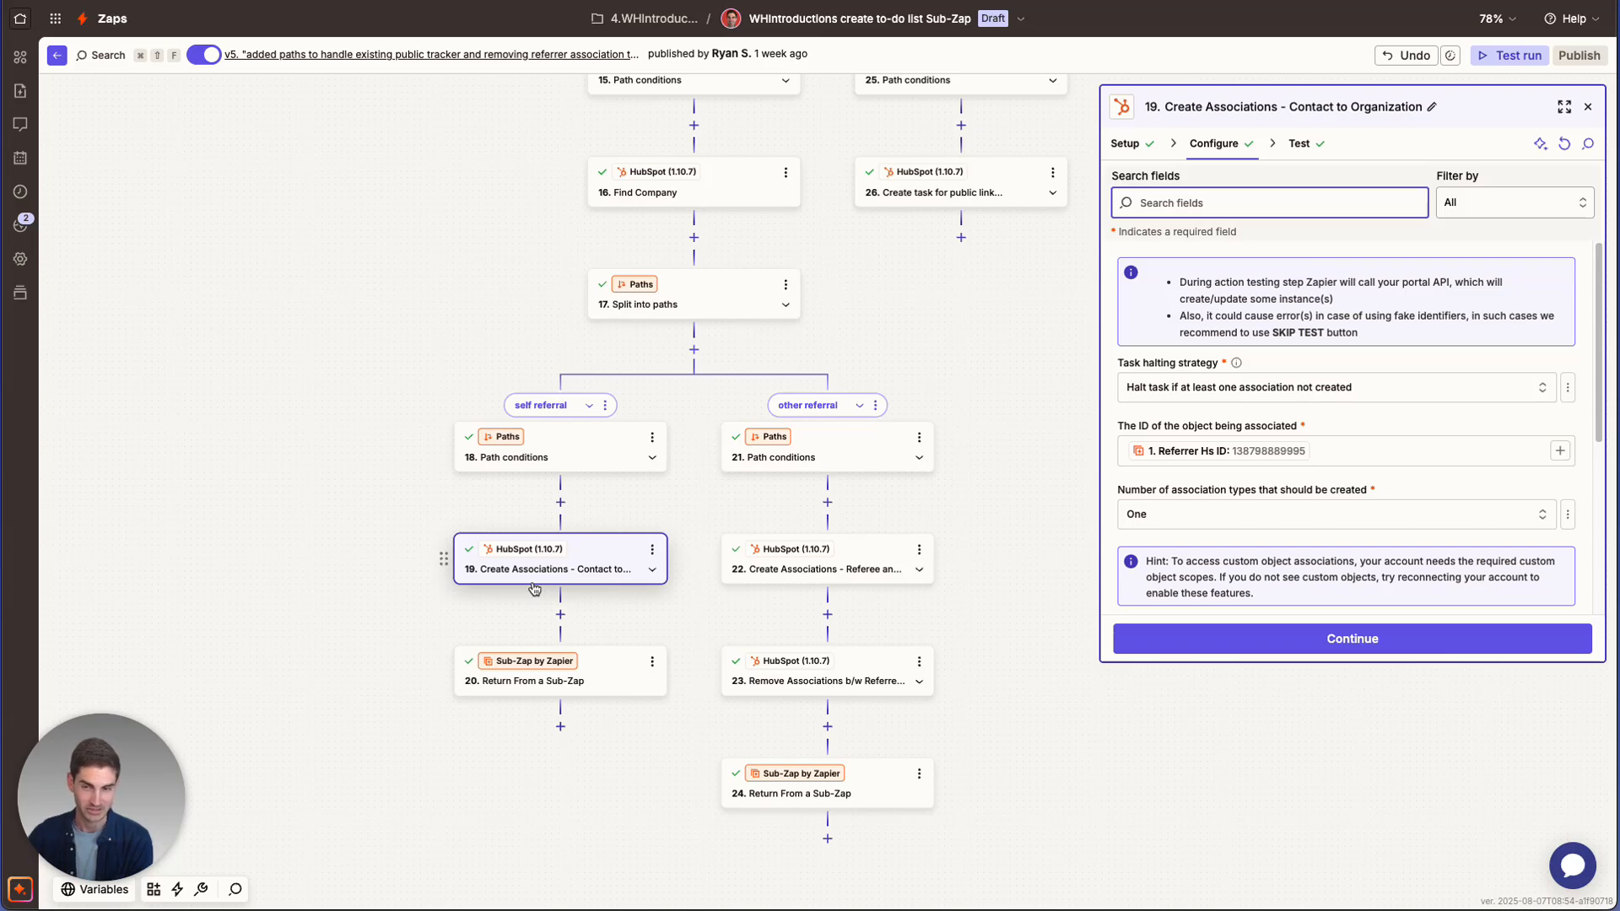
scroll(1350, 472, "down", 2)
scroll(1350, 462, "down", 1)
scroll(1190, 424, "down", 3)
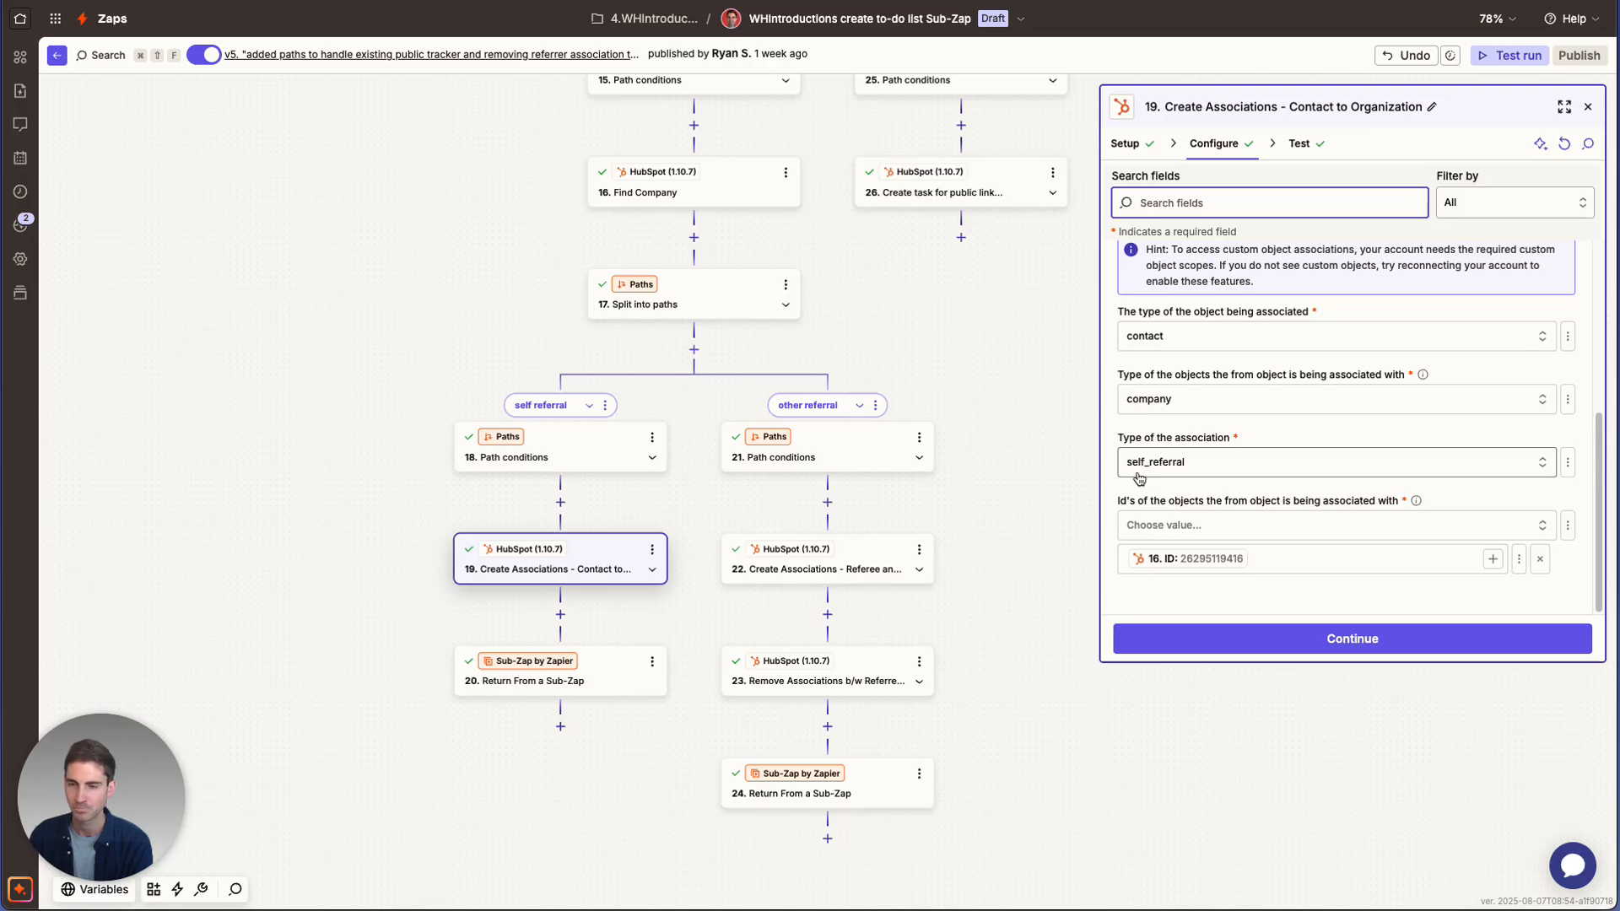
scroll(1187, 460, "up", 3)
scroll(1188, 460, "down", 2)
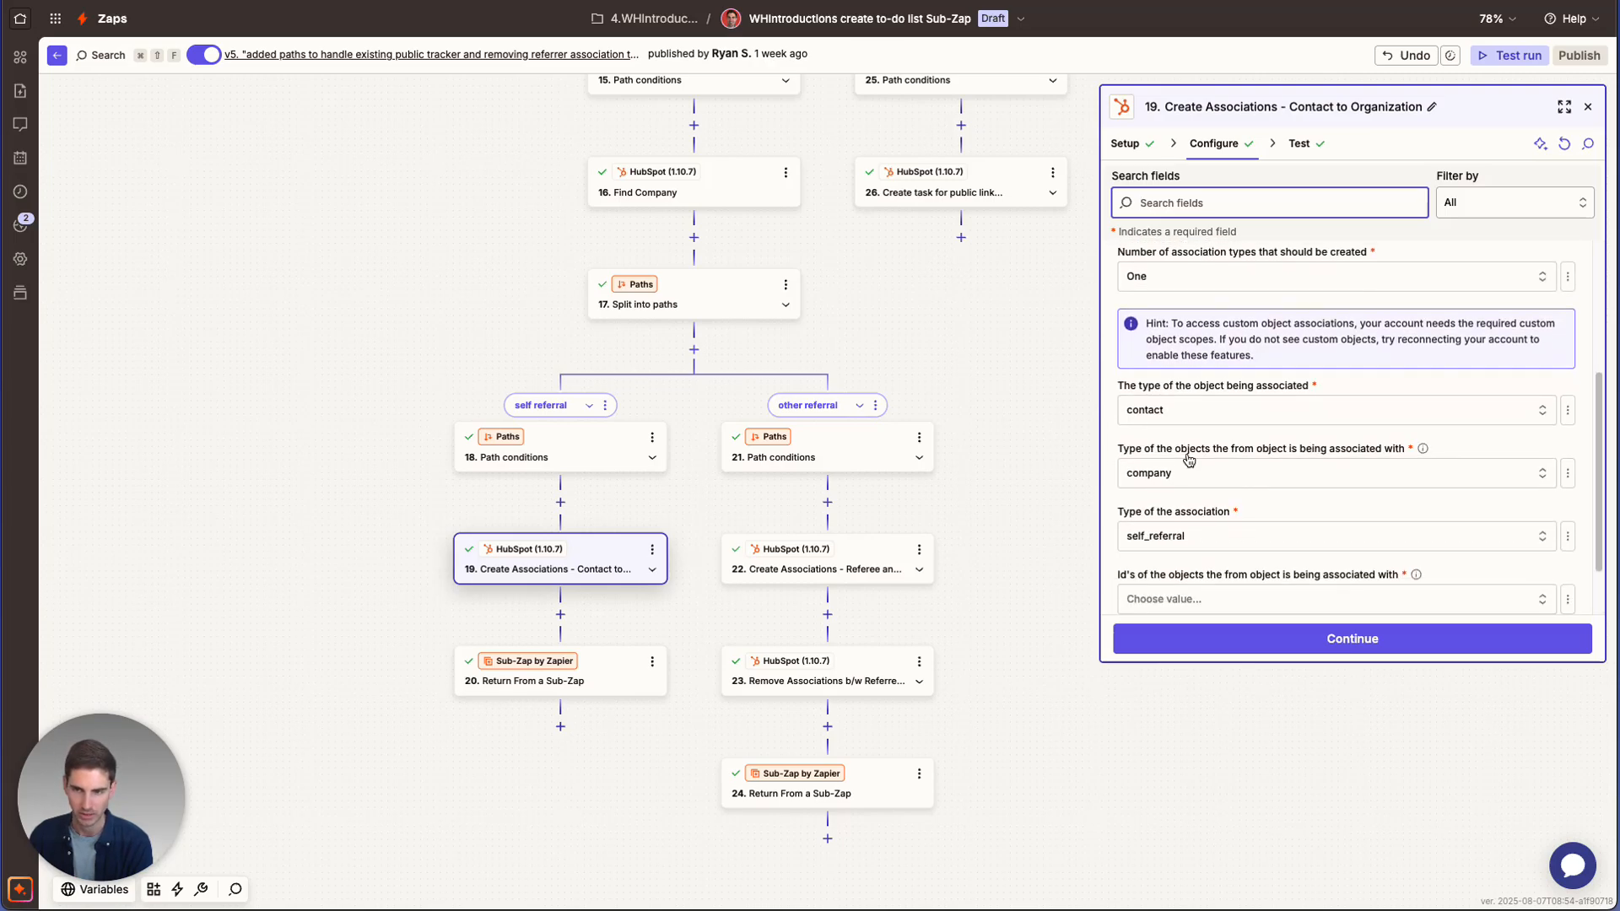
scroll(1189, 460, "down", 2)
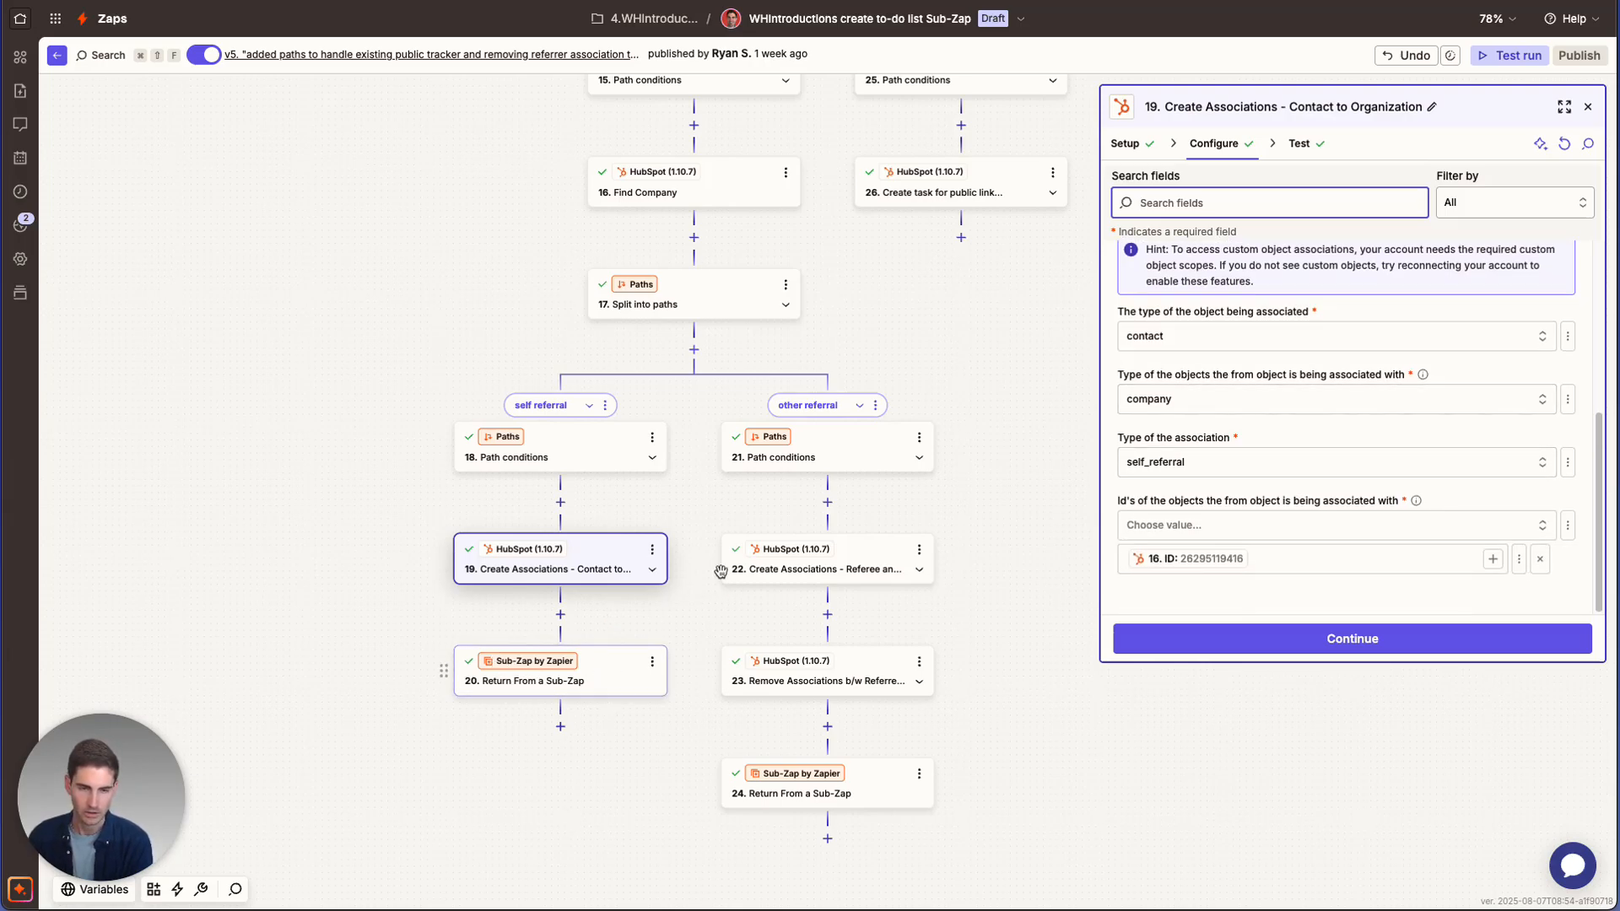
Open the Create Associations - Referee and Their Organization step and review its object IDs, object types and association type
left_click(840, 568)
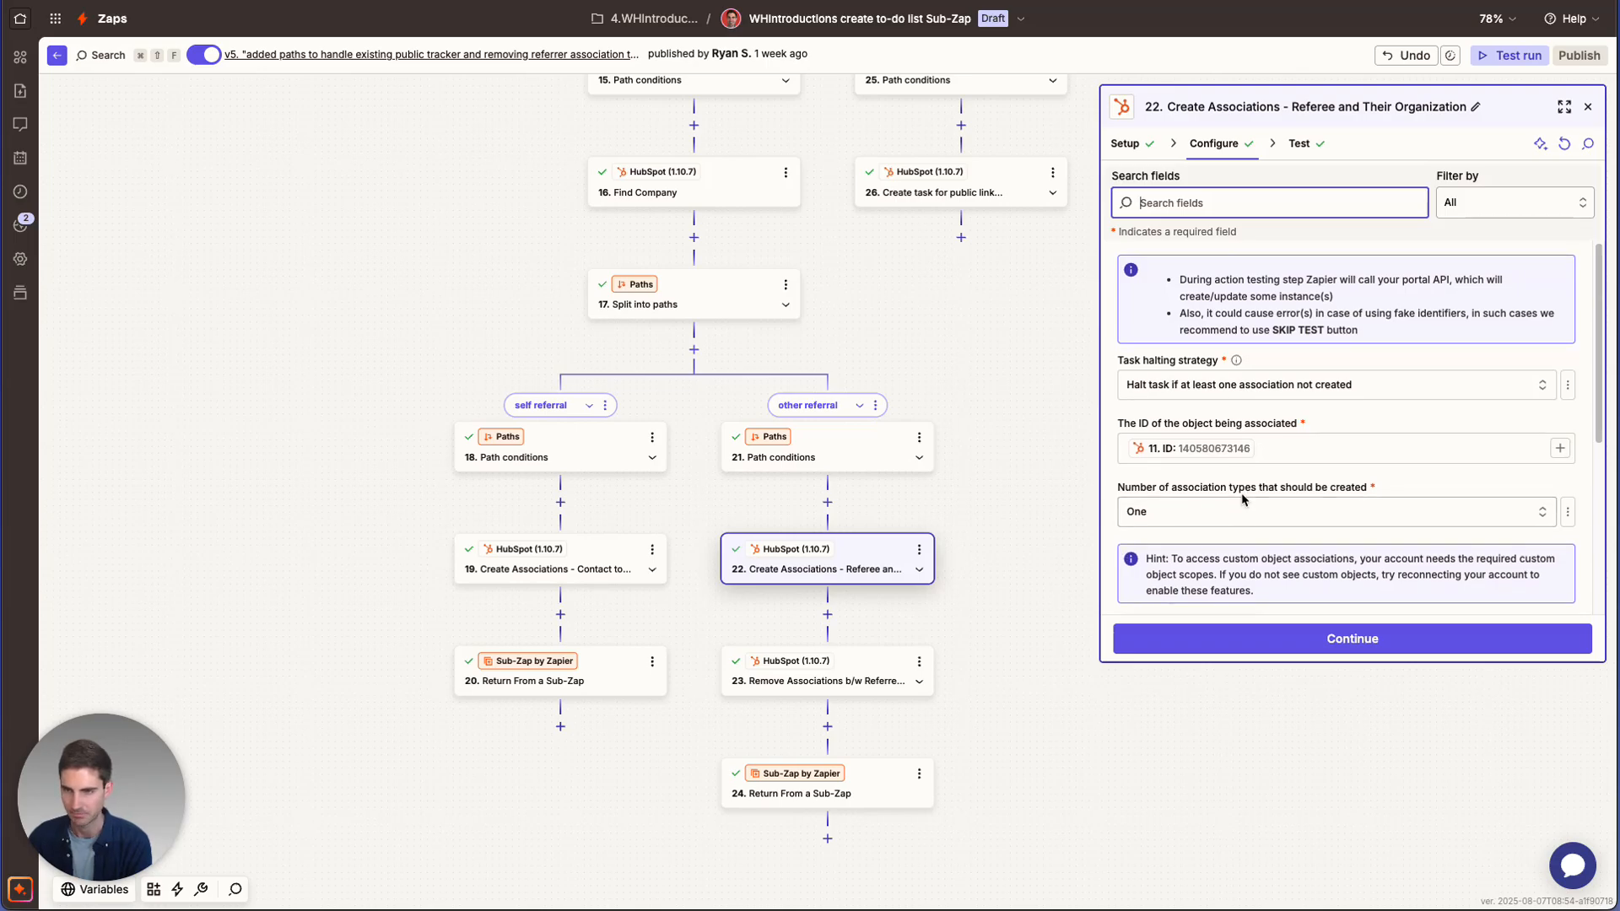
scroll(1232, 472, "down", 1)
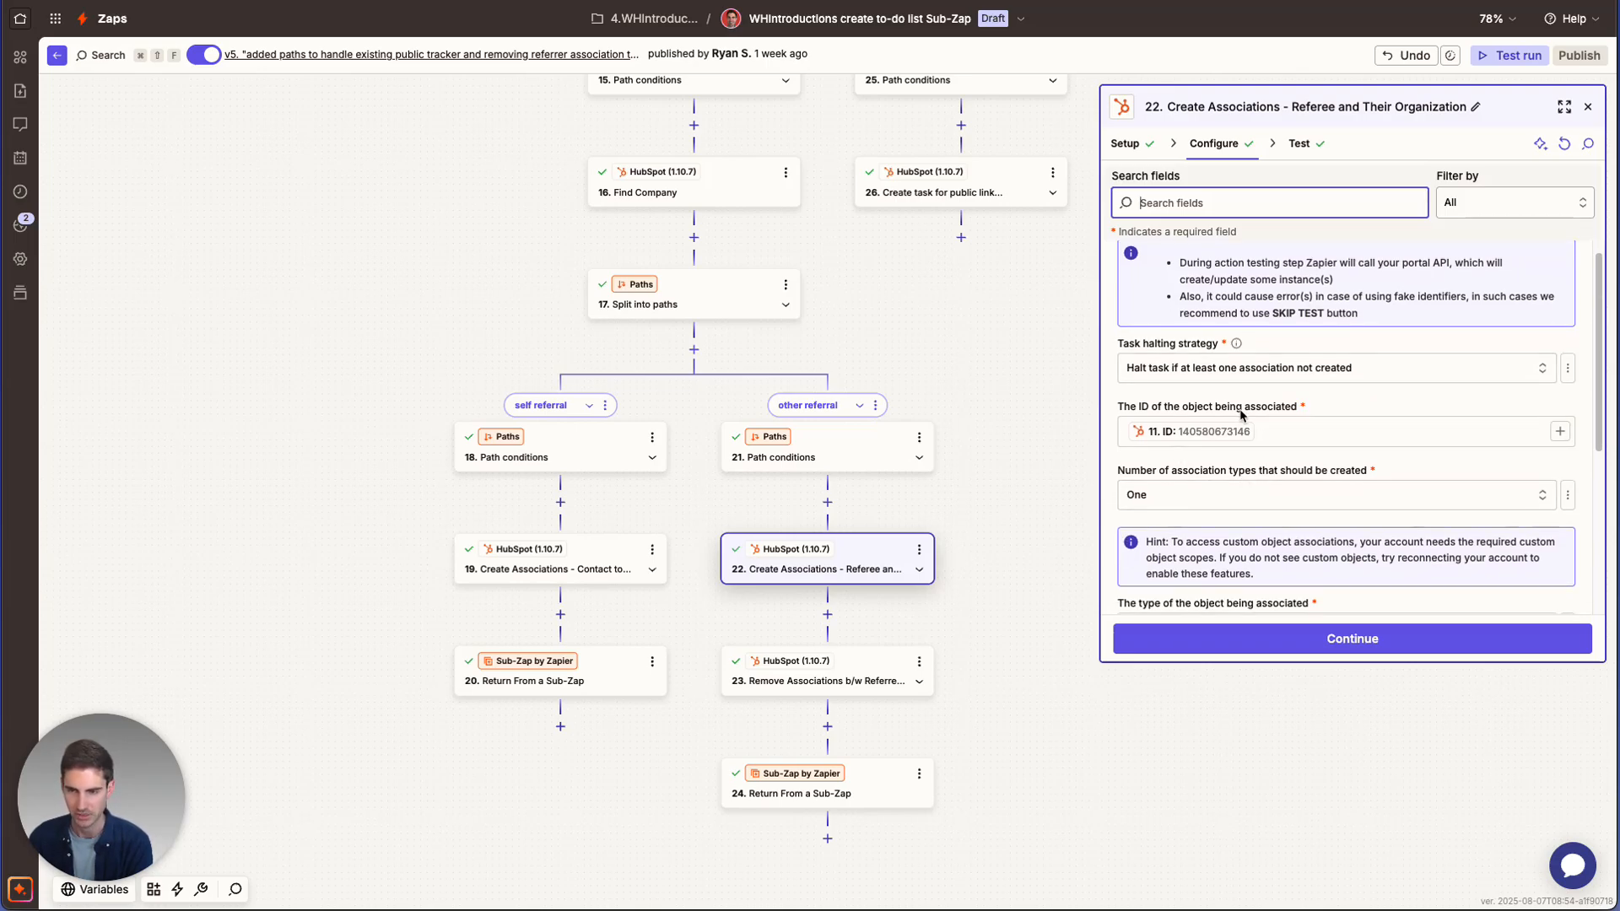
scroll(1238, 413, "down", 2)
scroll(1240, 424, "down", 1)
scroll(1240, 424, "up", 3)
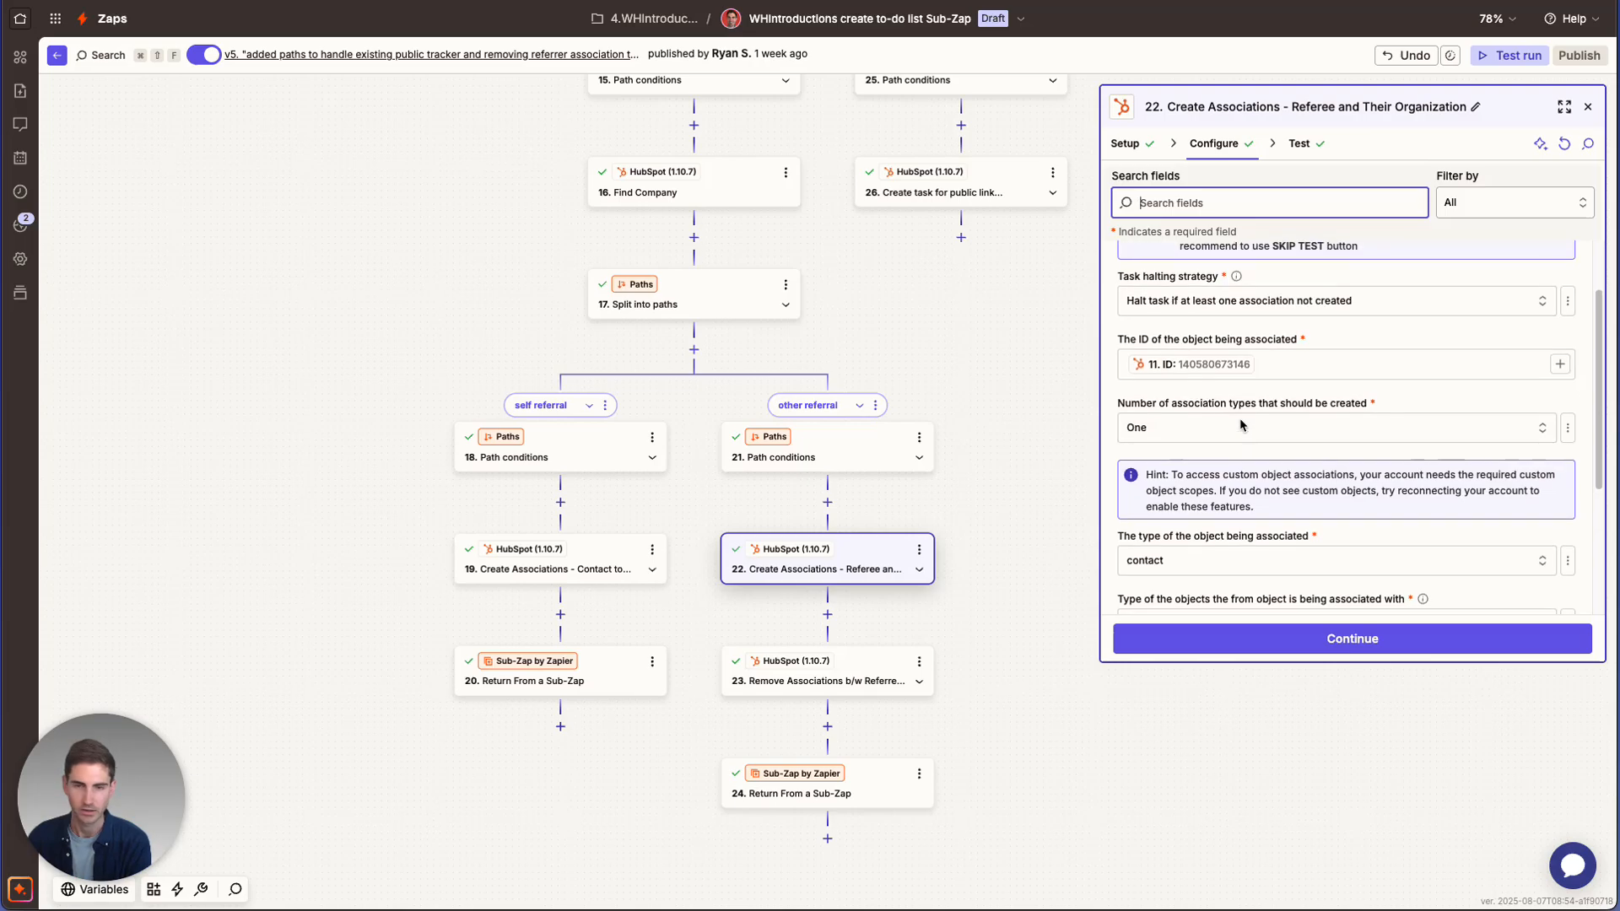
scroll(1240, 423, "down", 1)
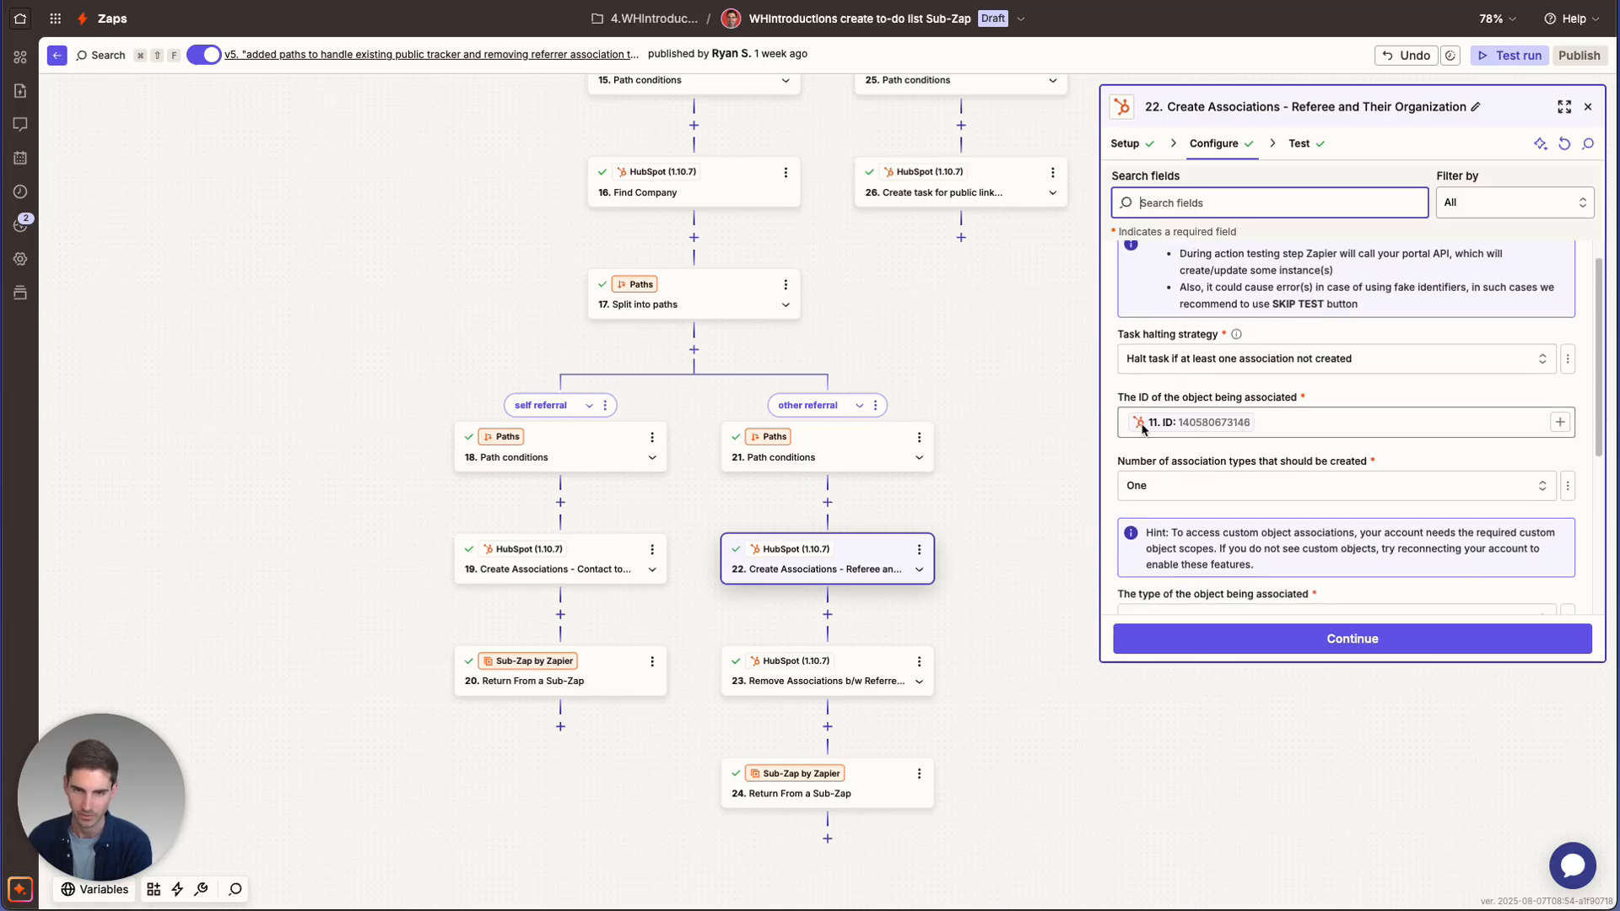
scroll(976, 379, "up", 10)
scroll(975, 379, "up", 5)
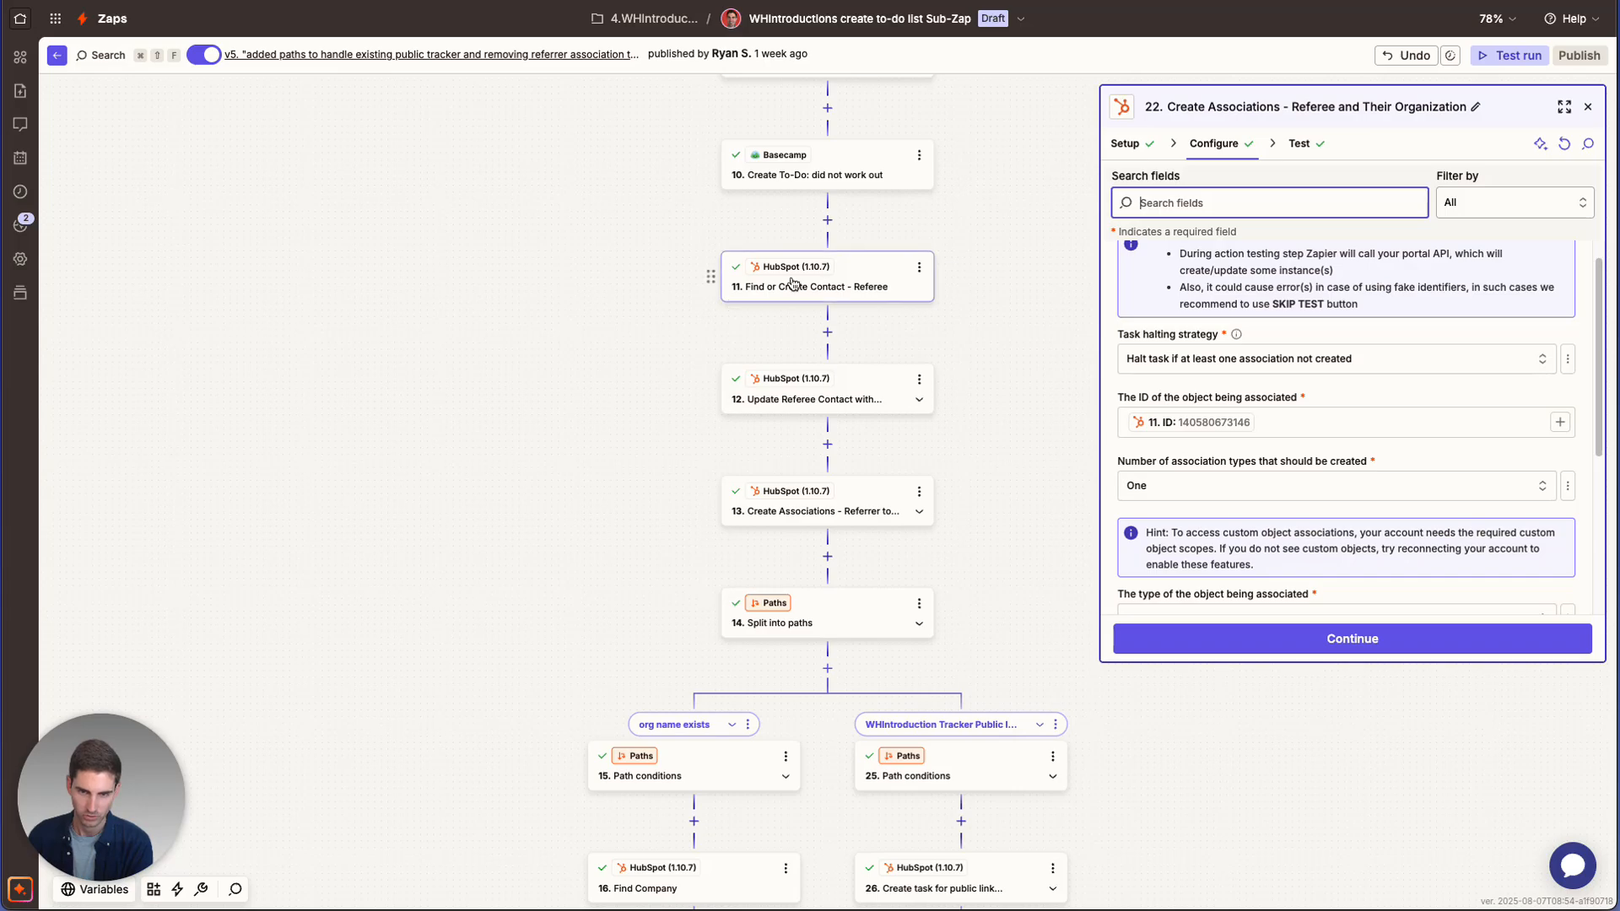
scroll(1152, 453, "down", 3)
scroll(1152, 453, "down", 5)
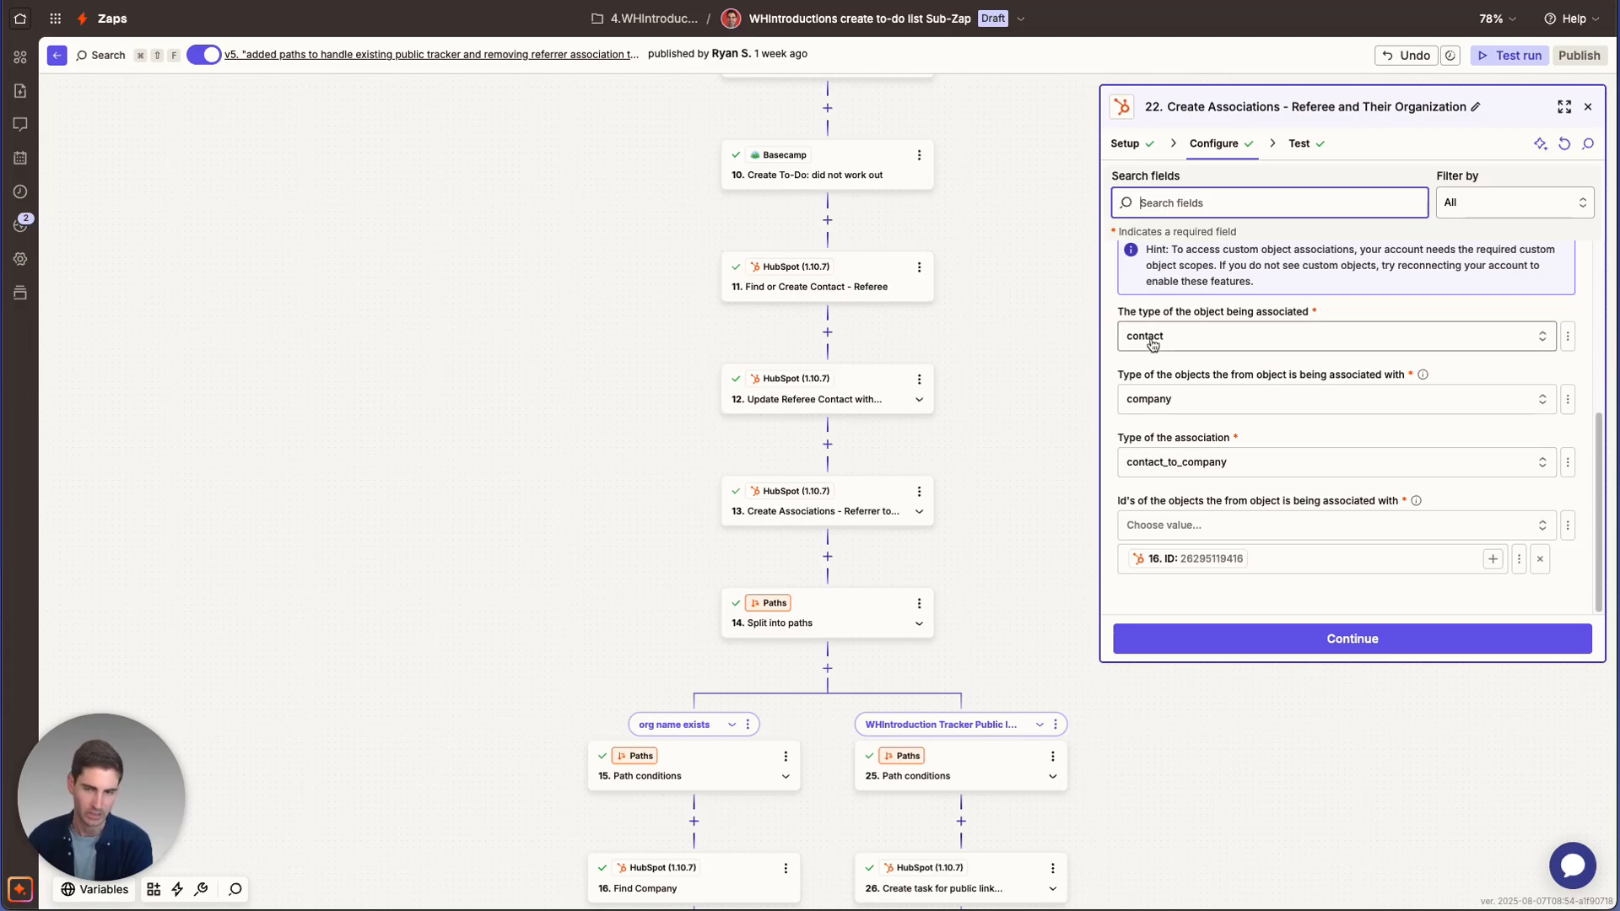
scroll(1063, 464, "down", 8)
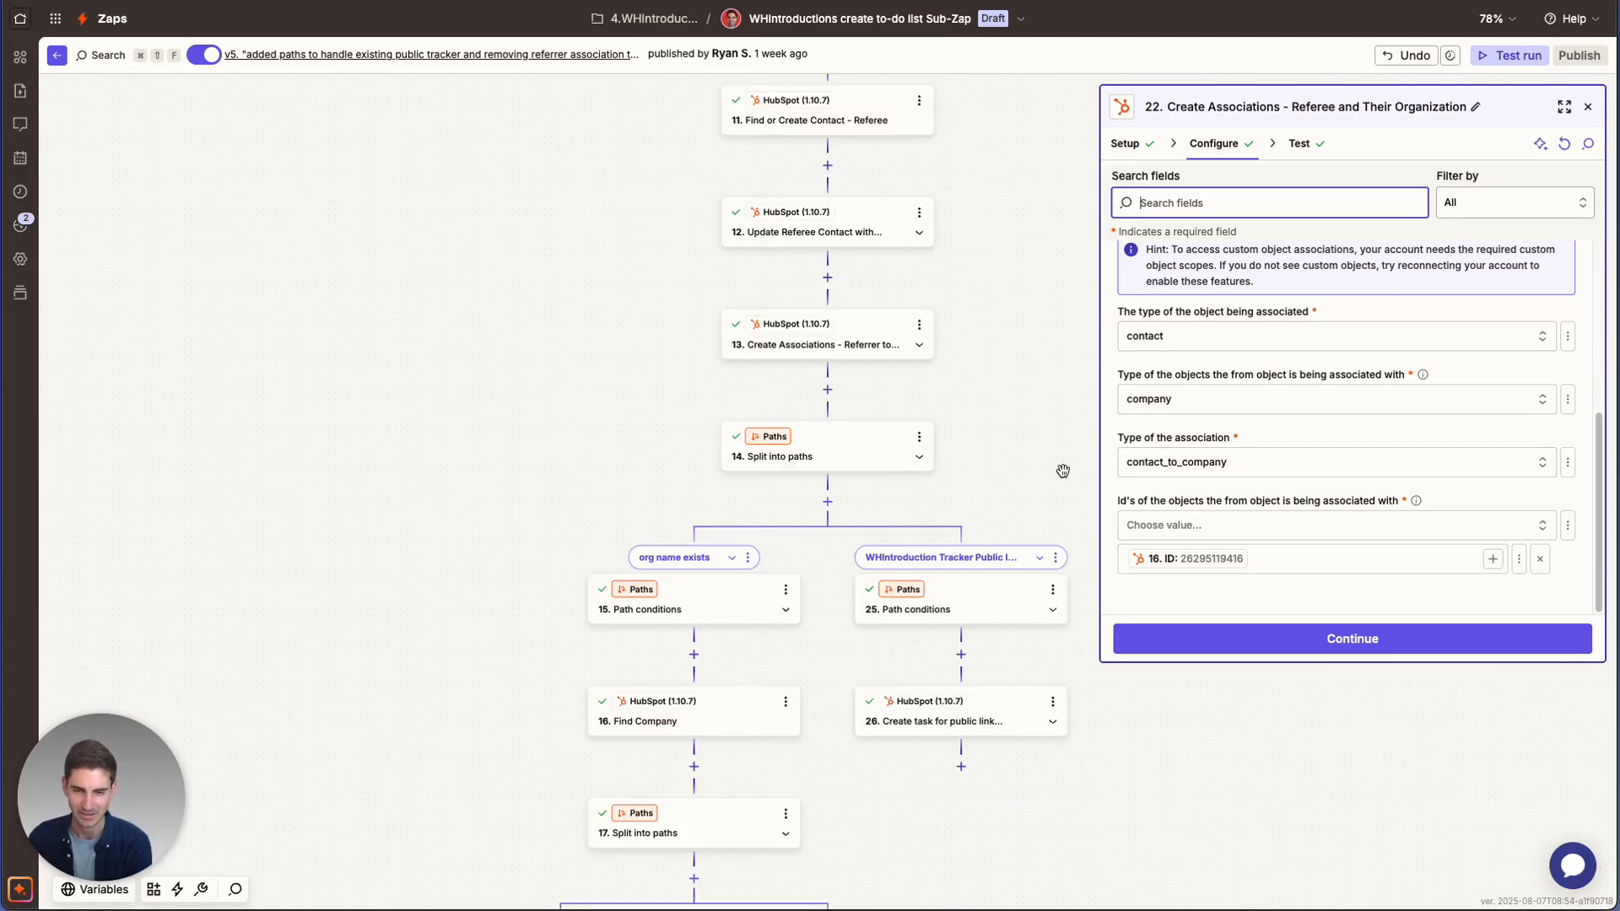
Open the Remove Associations step for the referrer and referee's organization and review its action event, object IDs and association type
scroll(1058, 485, "down", 8)
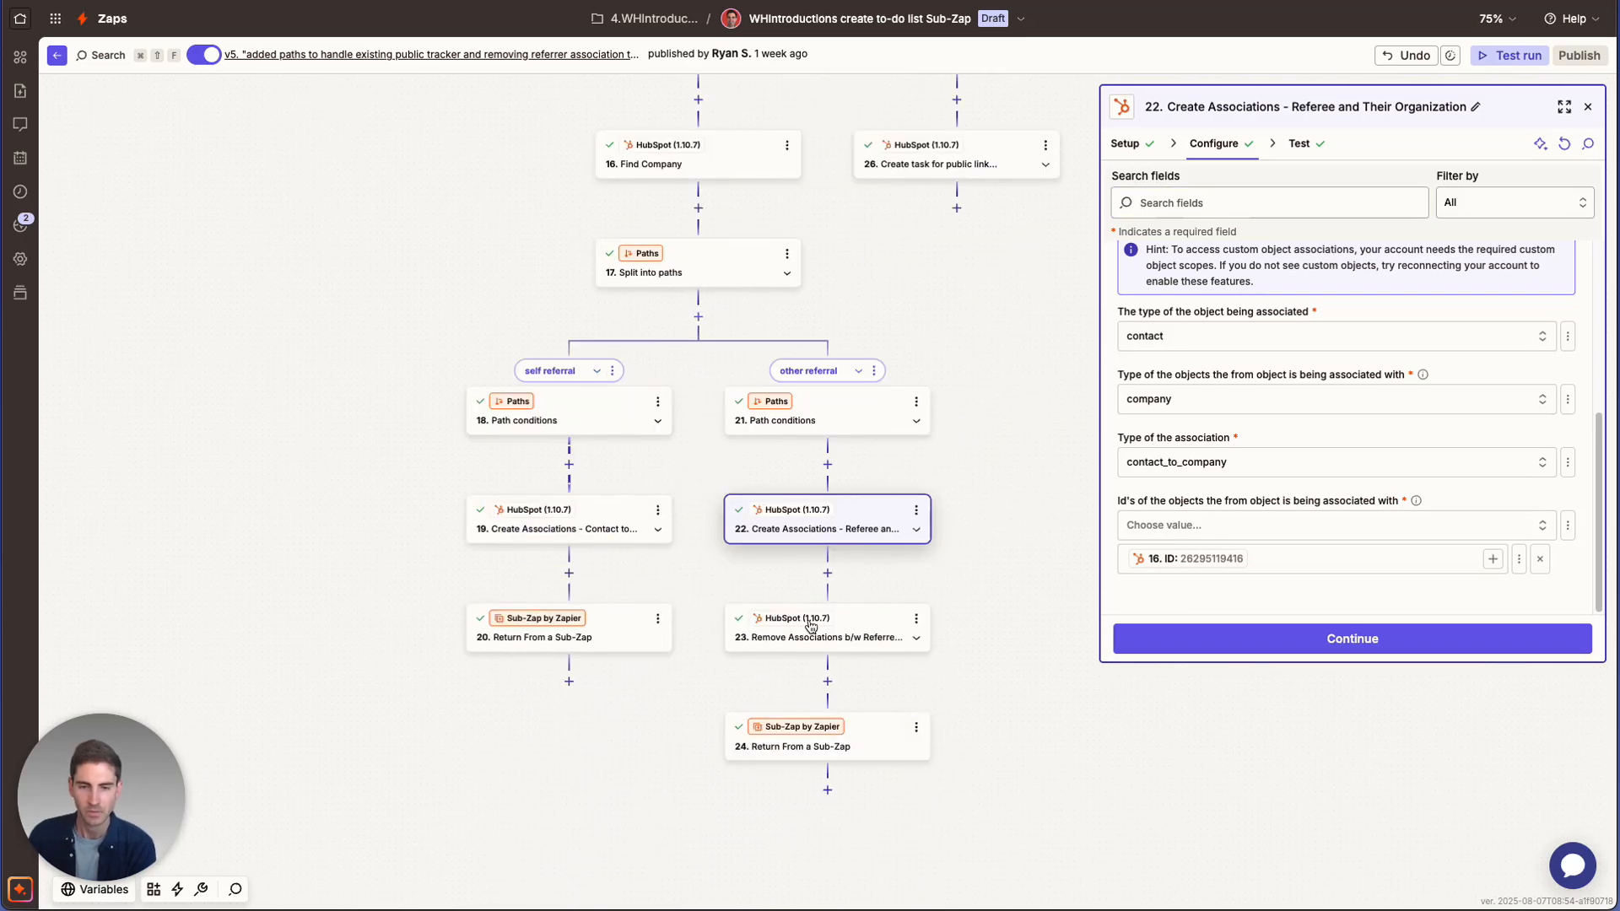
left_click(798, 645)
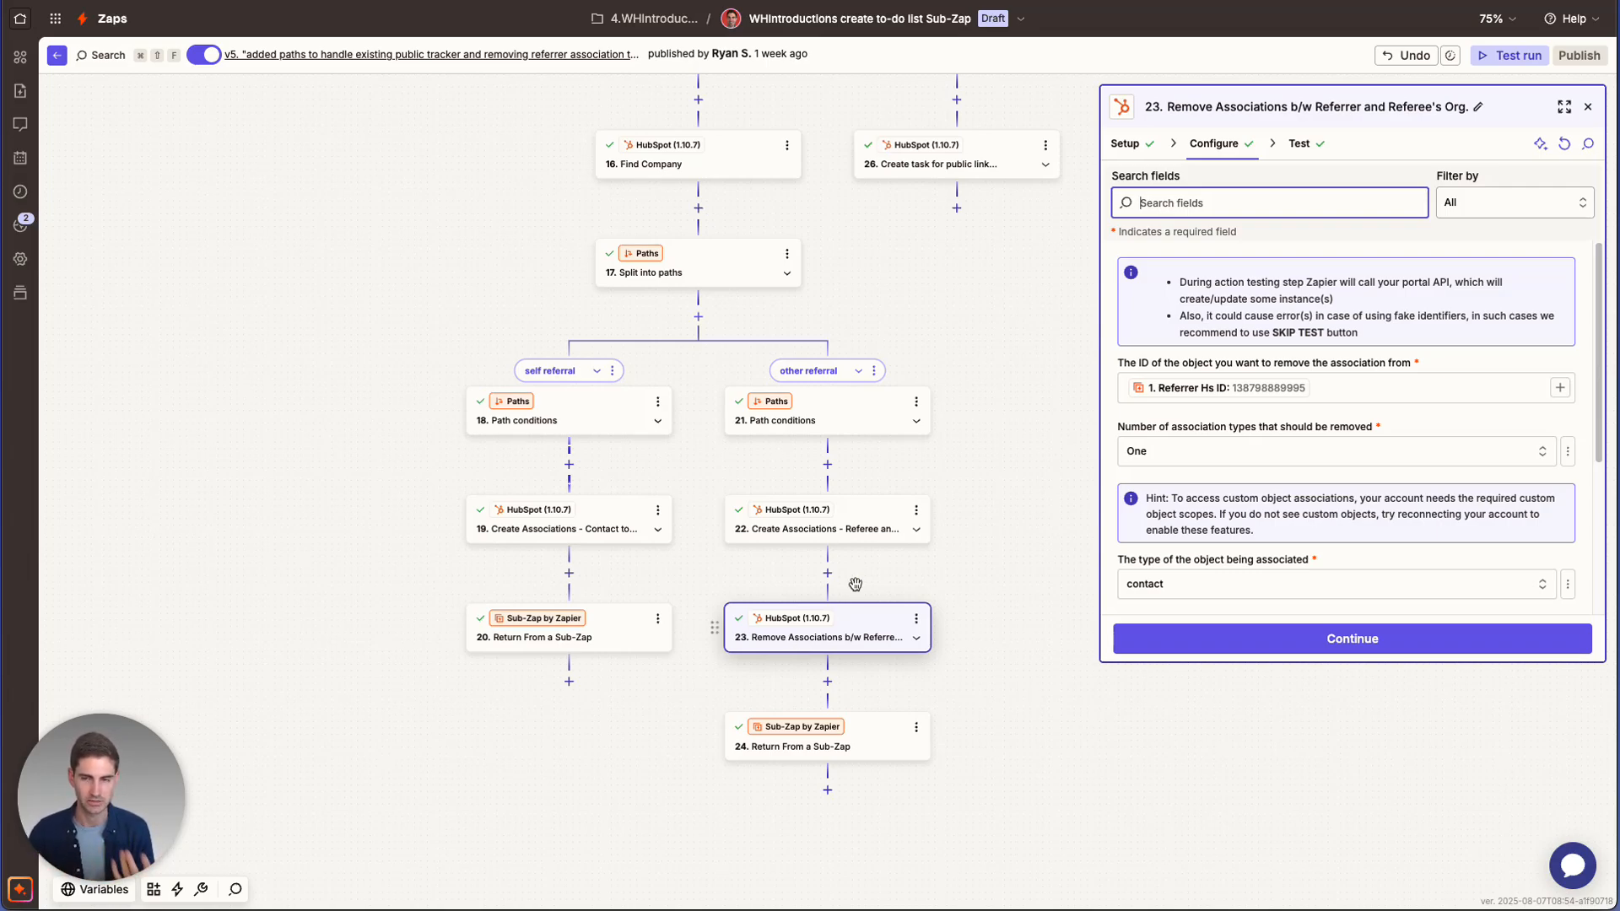
scroll(855, 582, "down", 1)
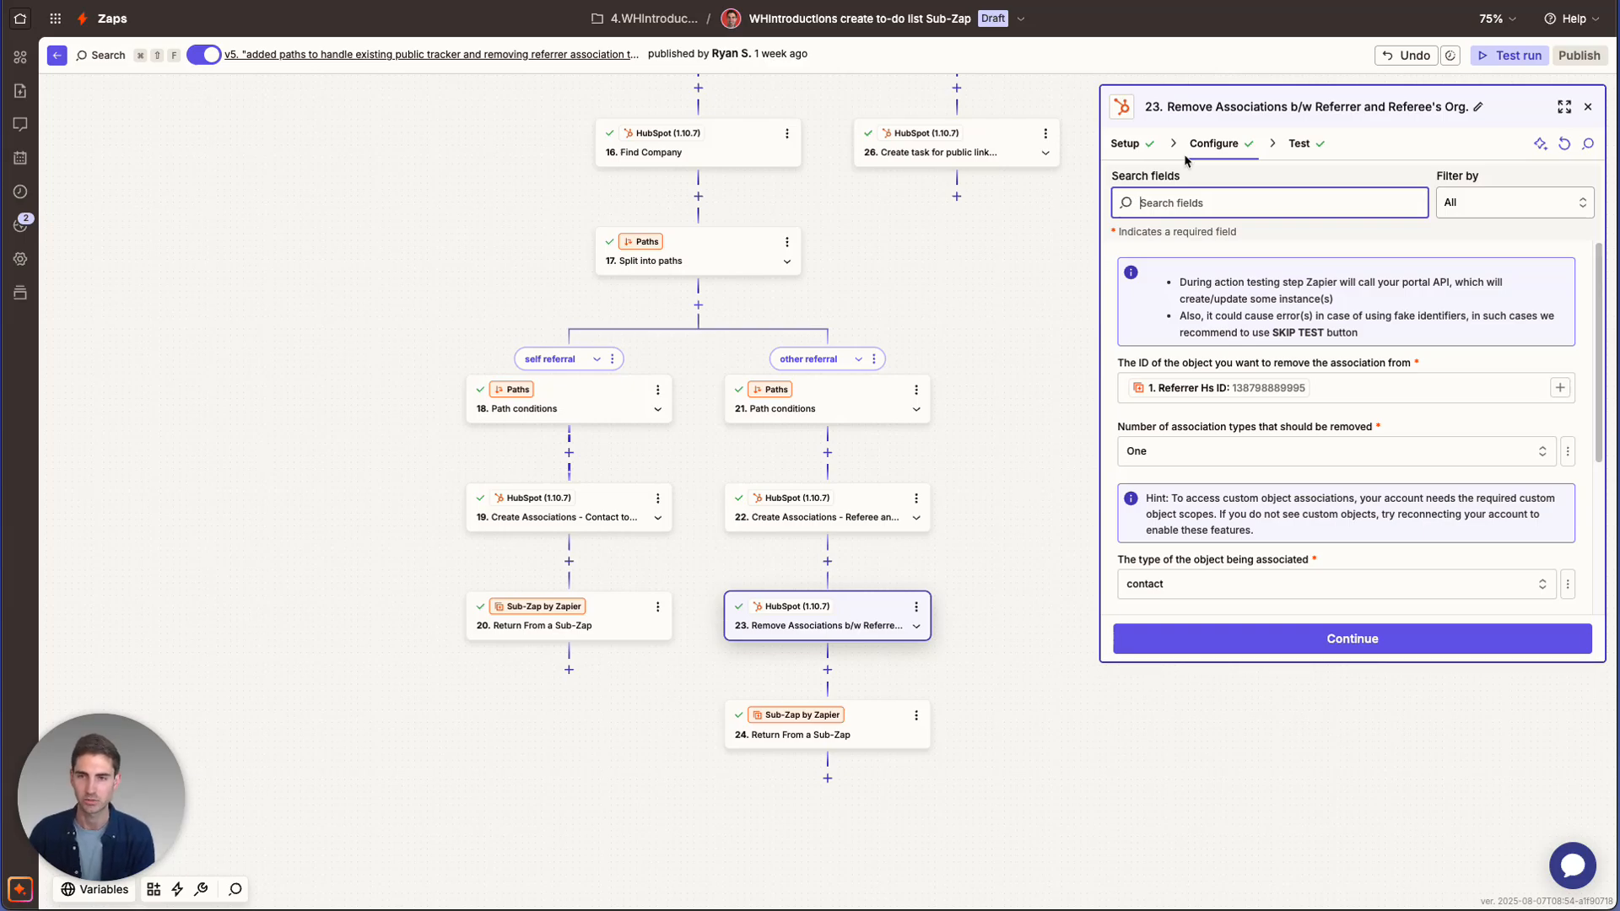
left_click(1125, 145)
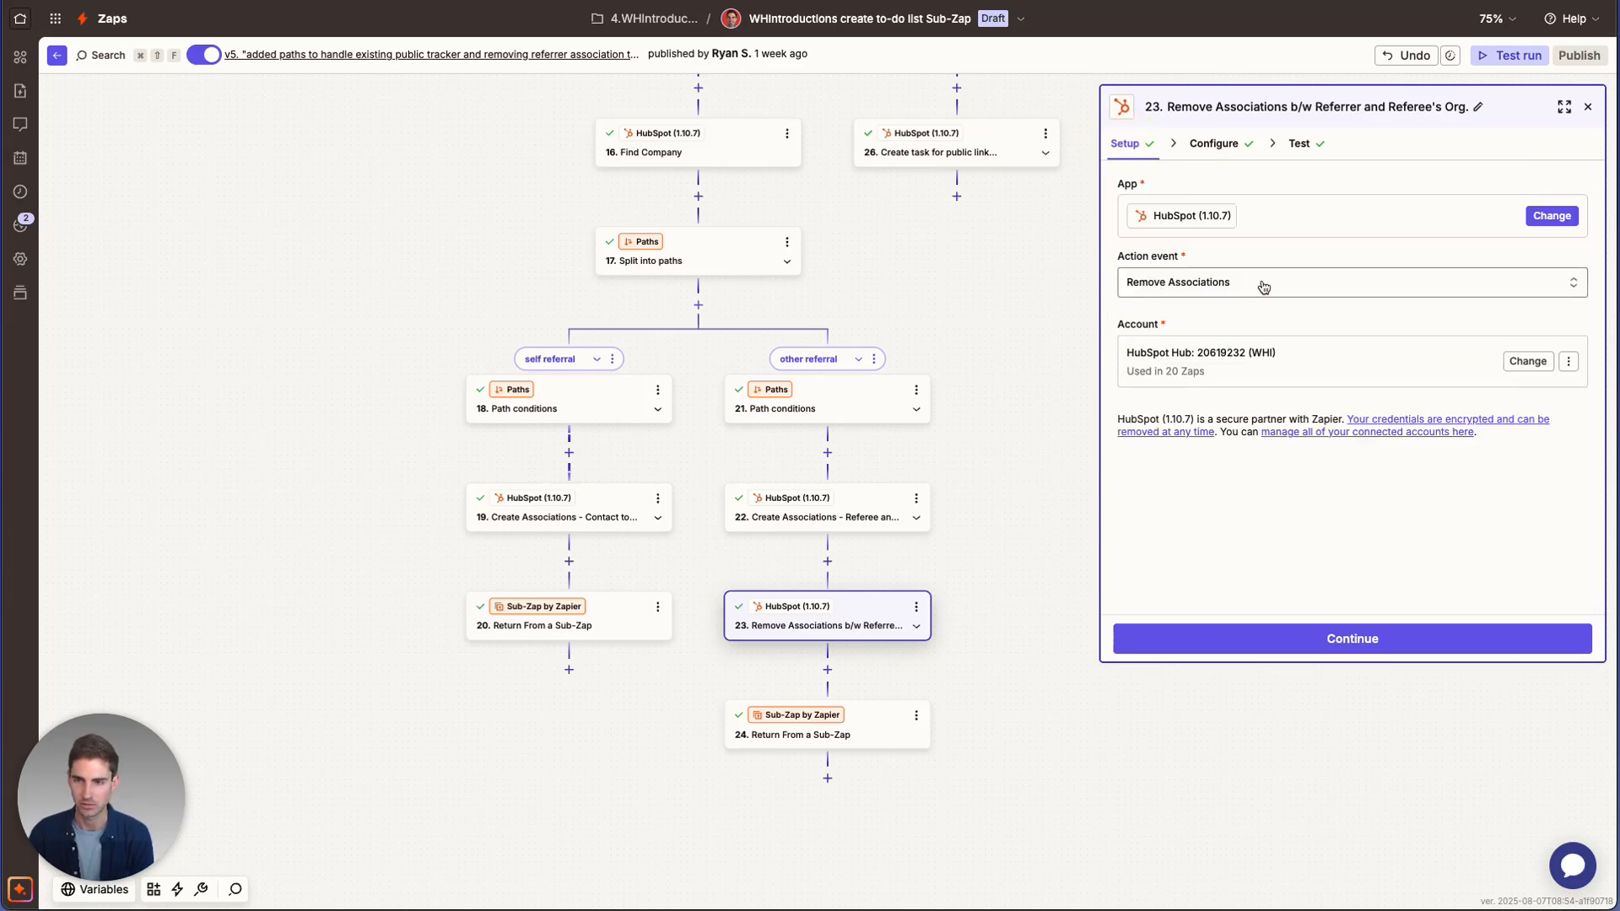
left_click(1216, 149)
scroll(1143, 294, "down", 3)
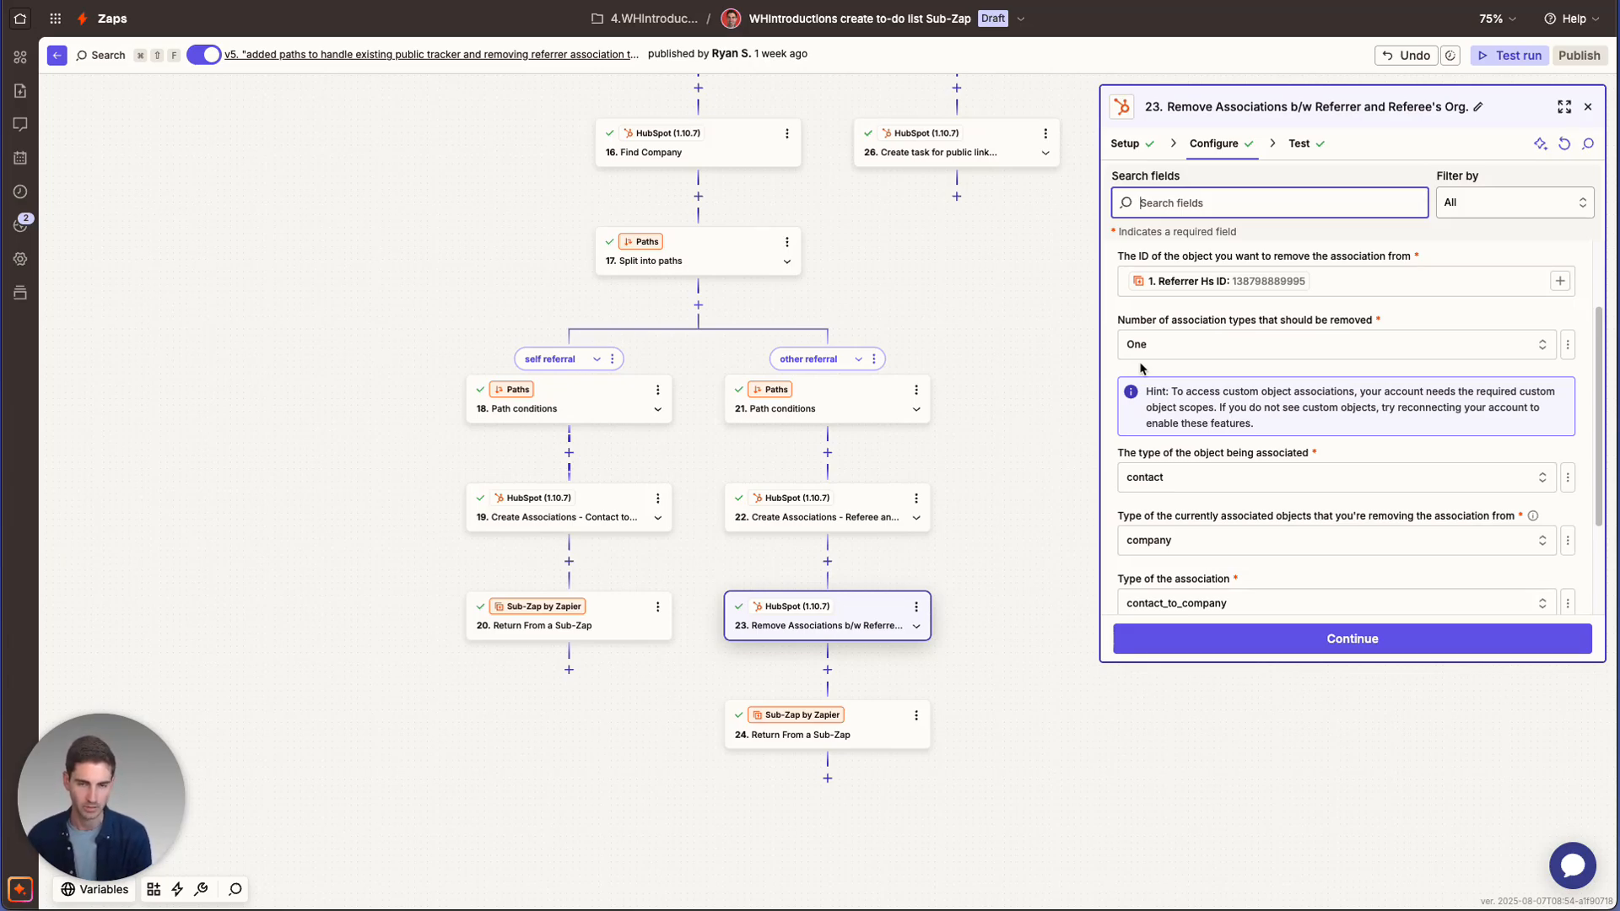
scroll(1140, 369, "down", 3)
scroll(951, 554, "down", 2)
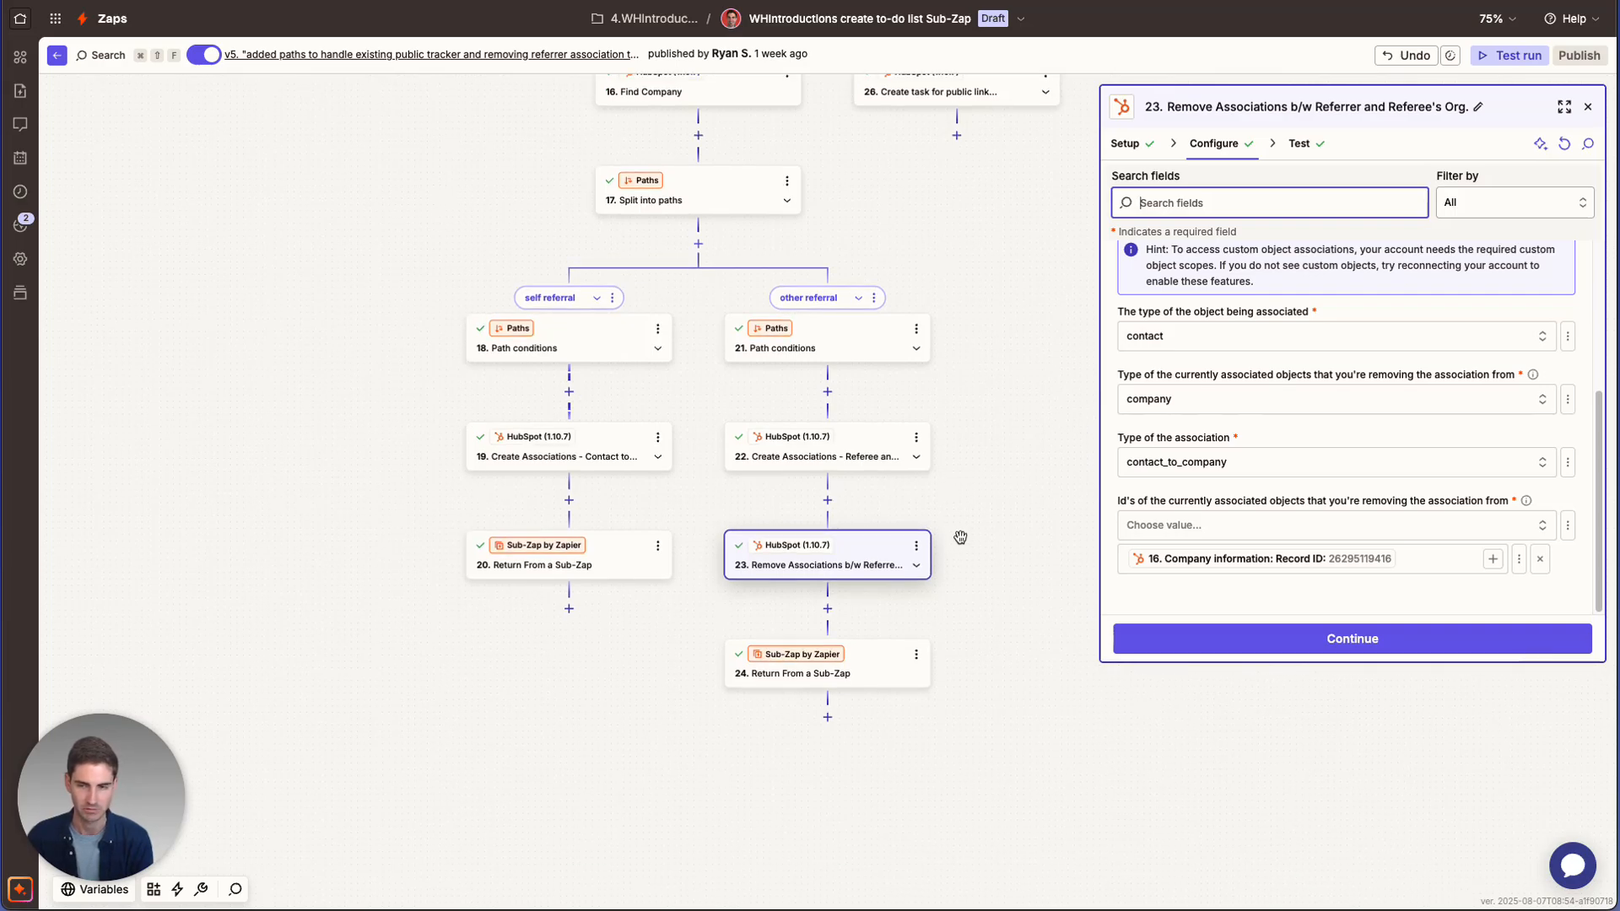
Open the Return From a Sub-Zap step ending the other referral branch and review its return values and place among the branches
scroll(928, 574, "down", 1)
left_click(868, 622)
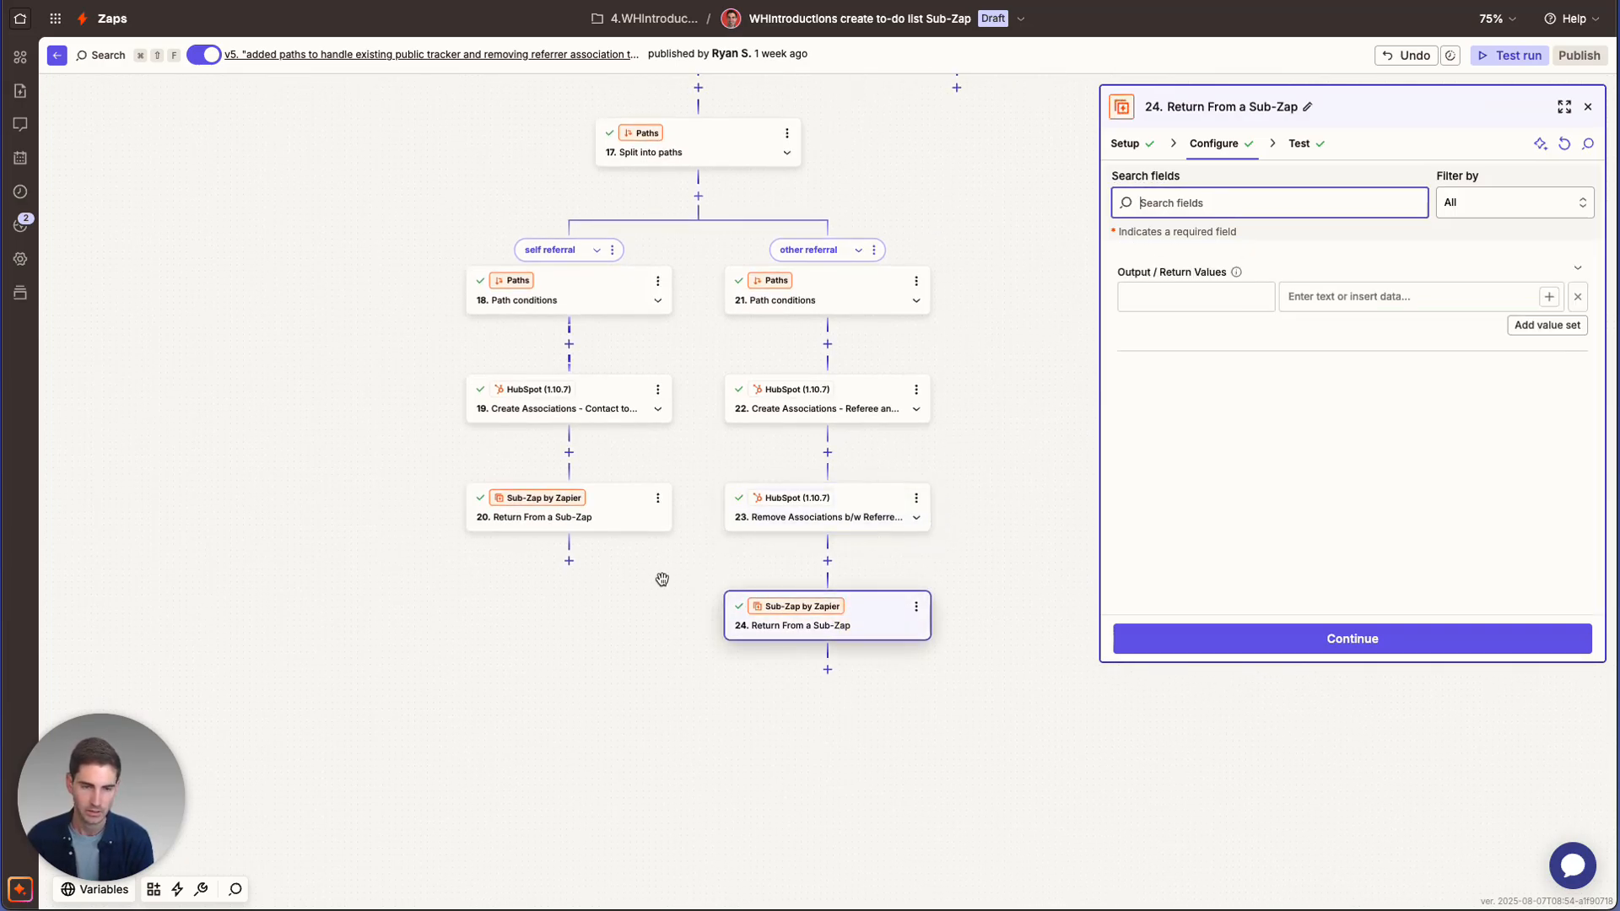
scroll(594, 527, "up", 3)
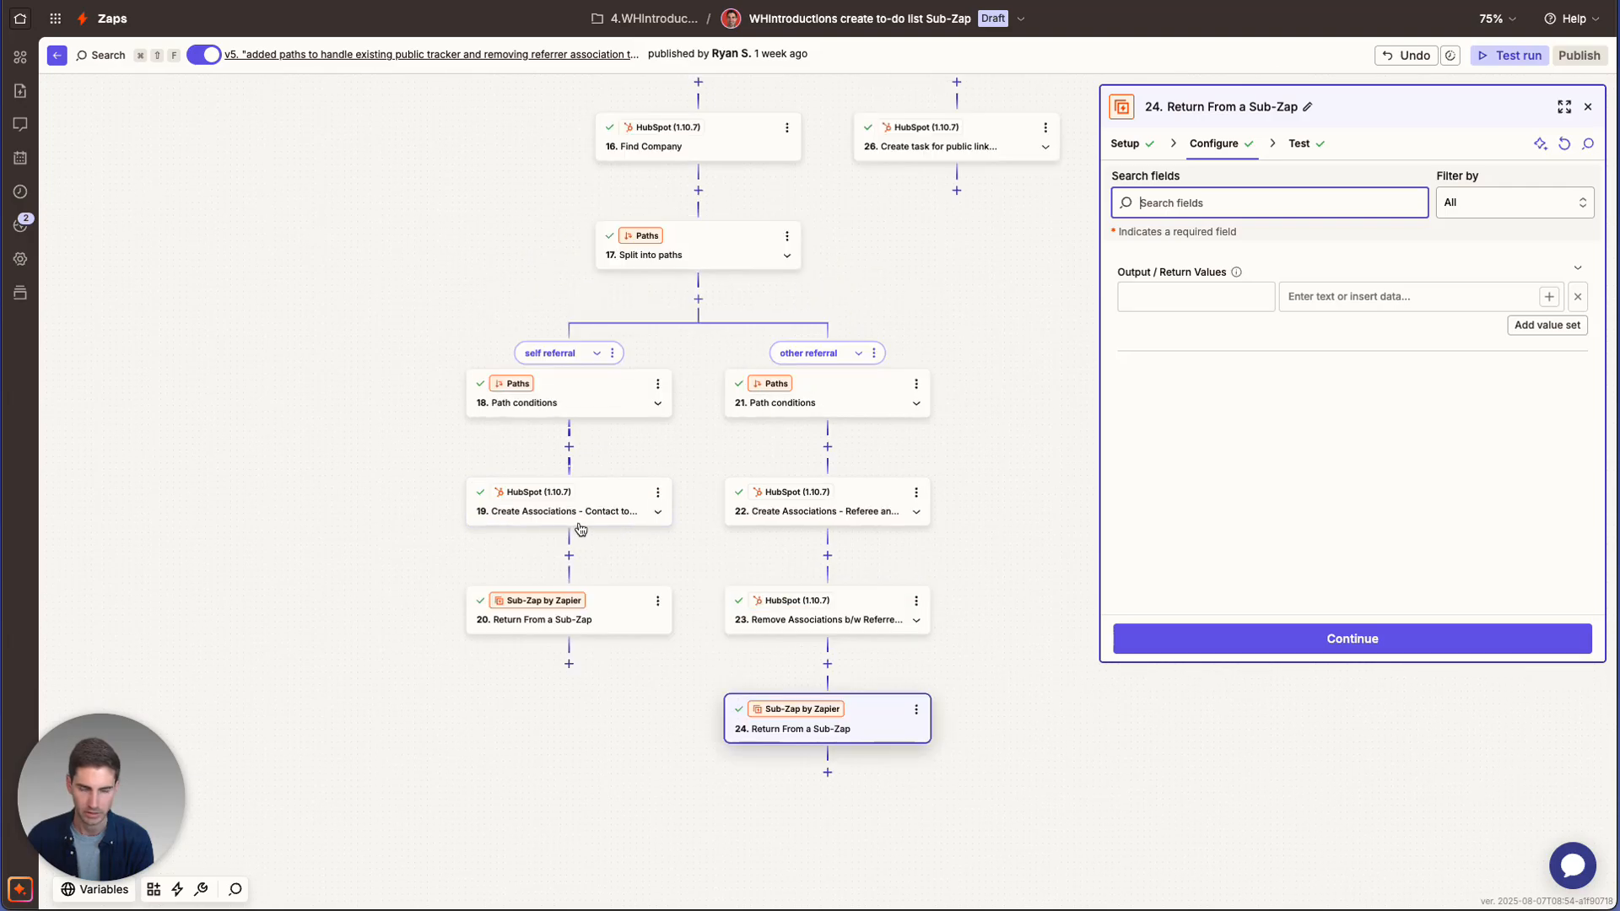
scroll(582, 527, "up", 3)
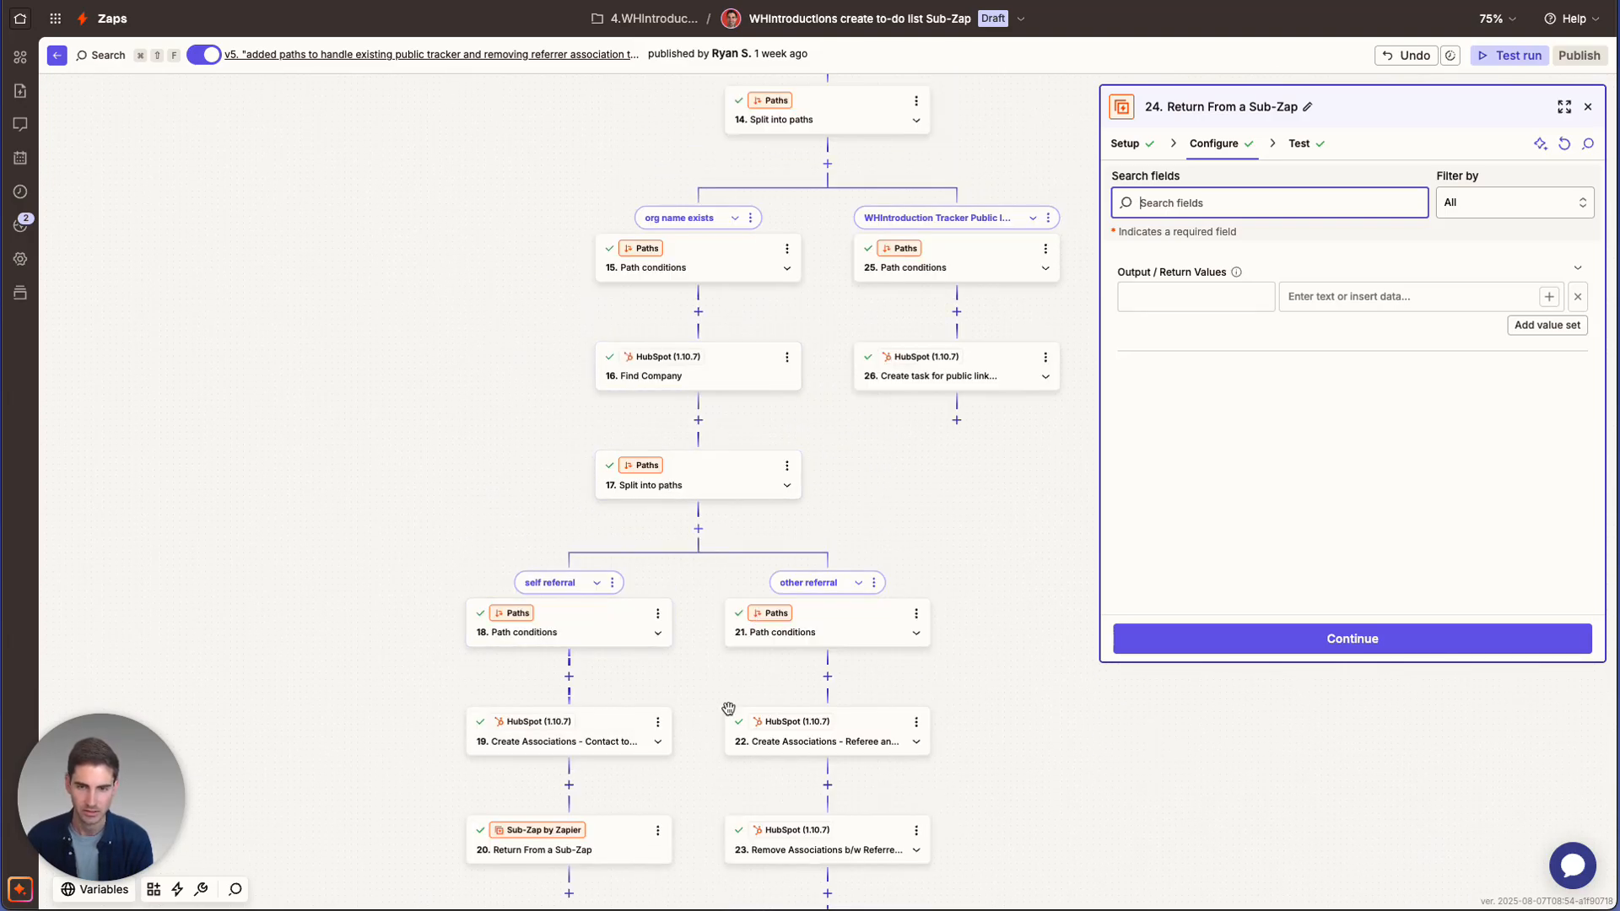
scroll(790, 588, "down", 4)
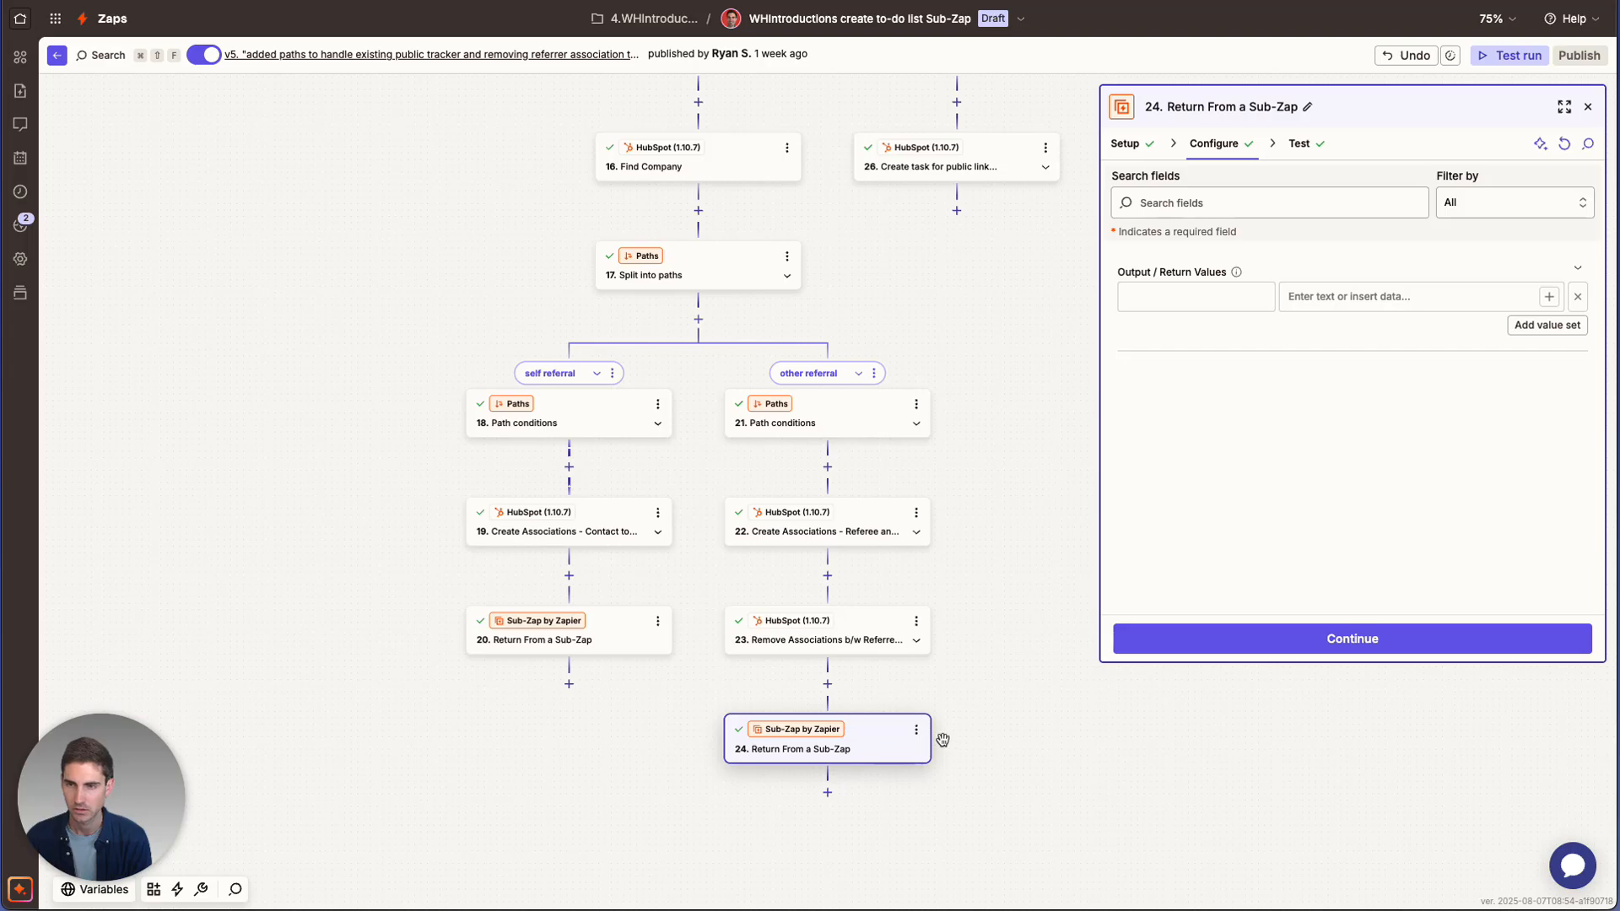
Copy the other referral branch's Return From a Sub-Zap step and paste it below the Create task for public link population step
left_click(916, 731)
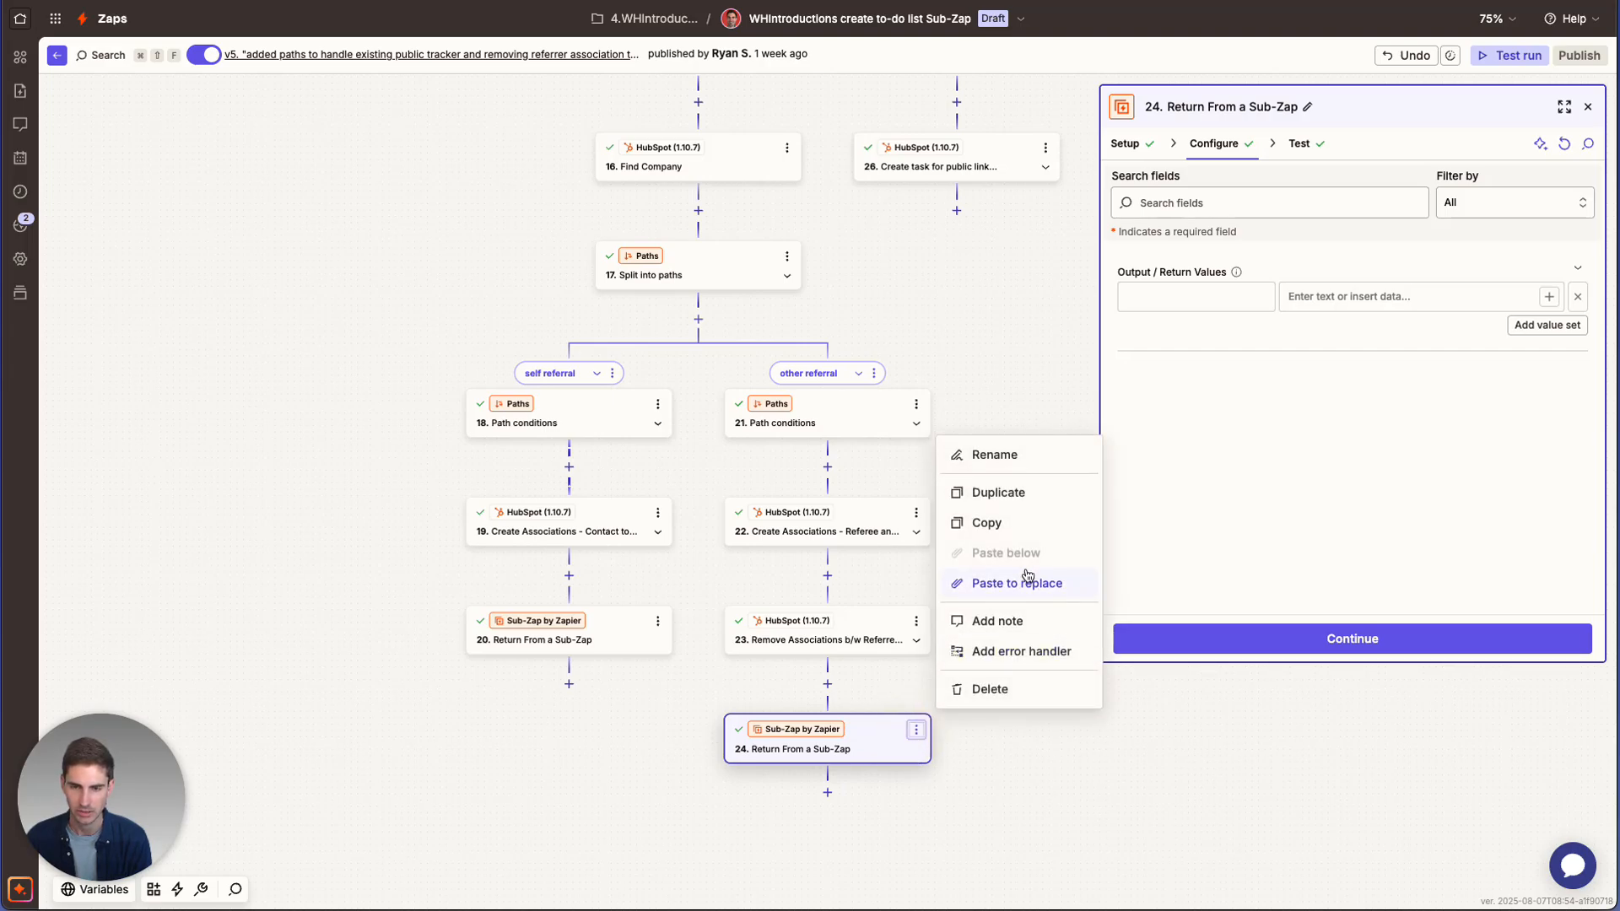
left_click(991, 520)
left_click(1044, 148)
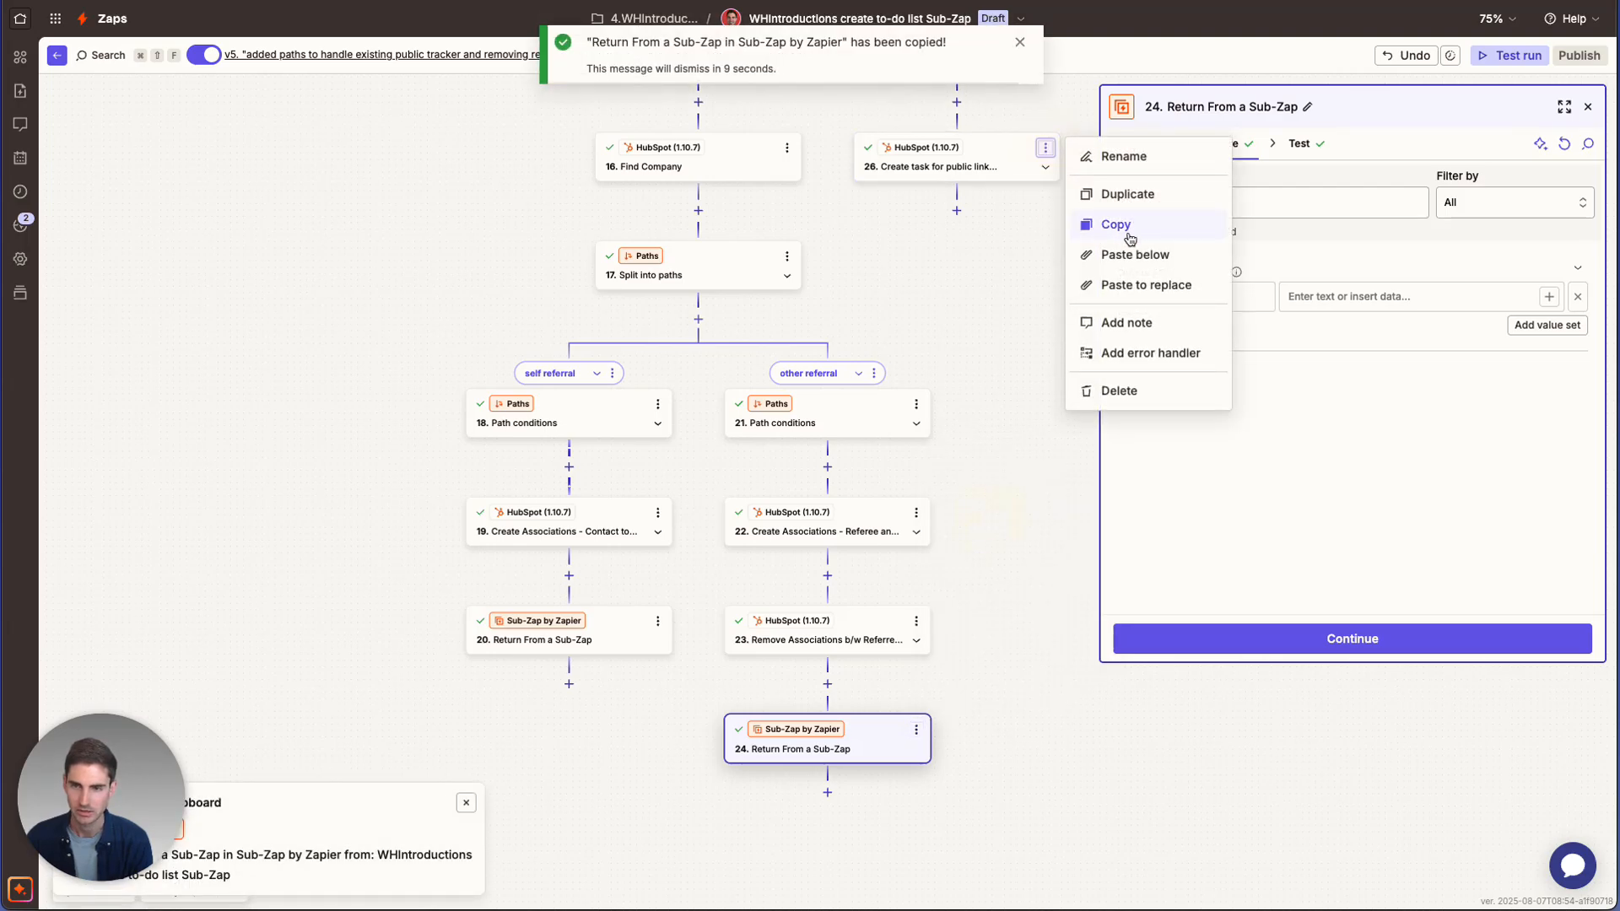
left_click(1143, 253)
mouse_move(1005, 427)
left_mouse_down()
mouse_move(797, 571)
mouse_move(850, 824)
left_mouse_up()
left_click_drag(922, 626, 921, 734)
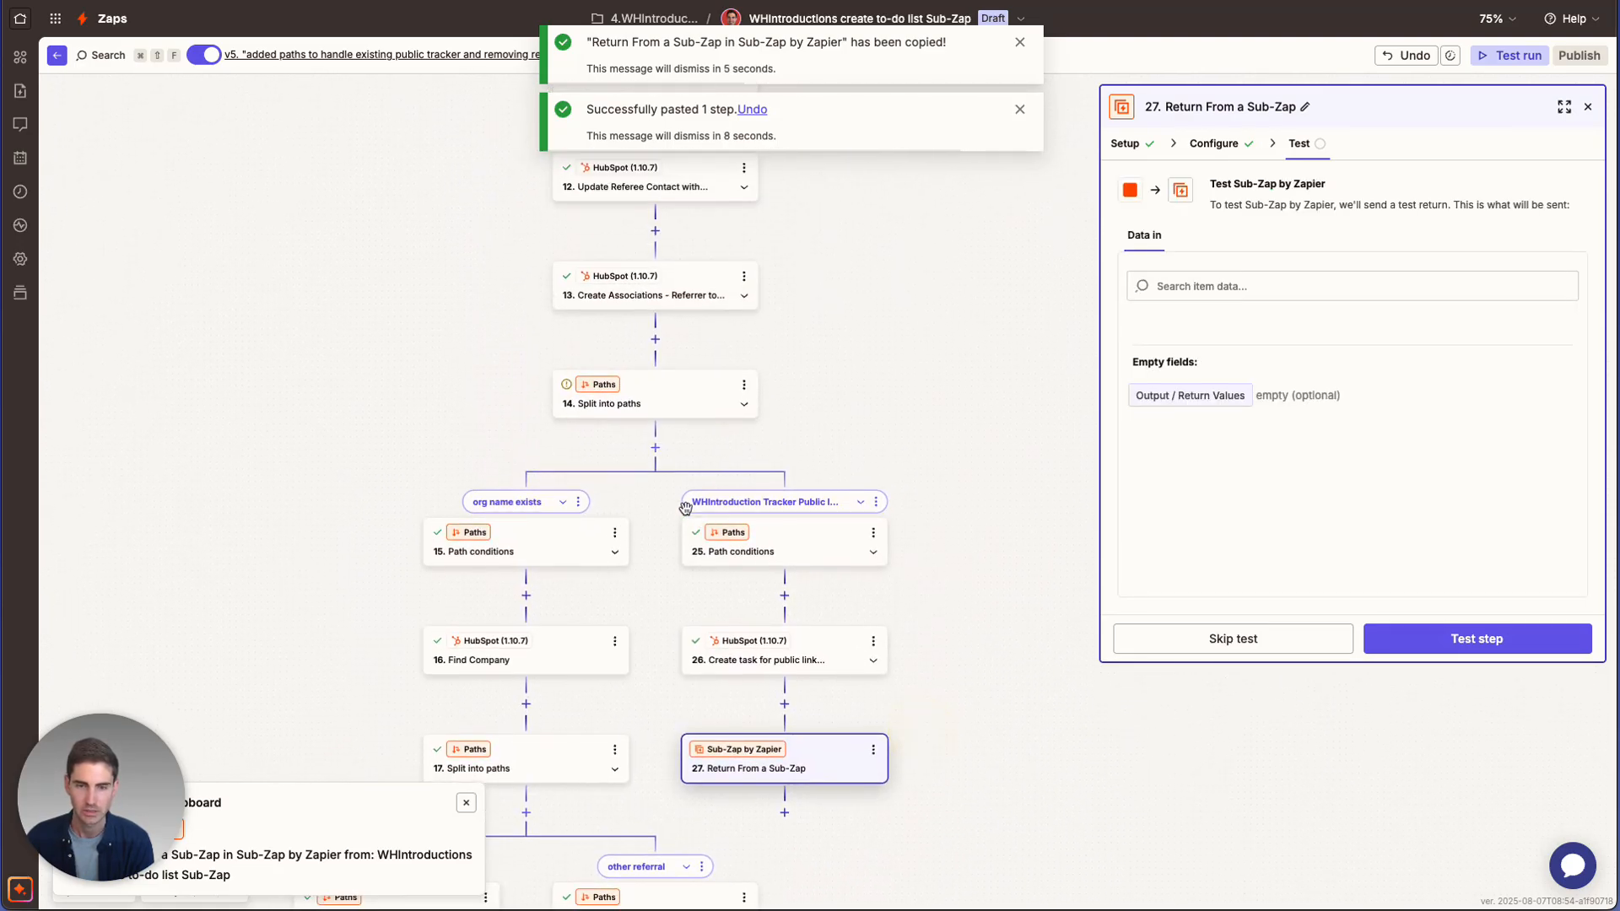
Open the path conditions of the WHIntroduction Tracker Public Link branch and review its rule
left_click(773, 538)
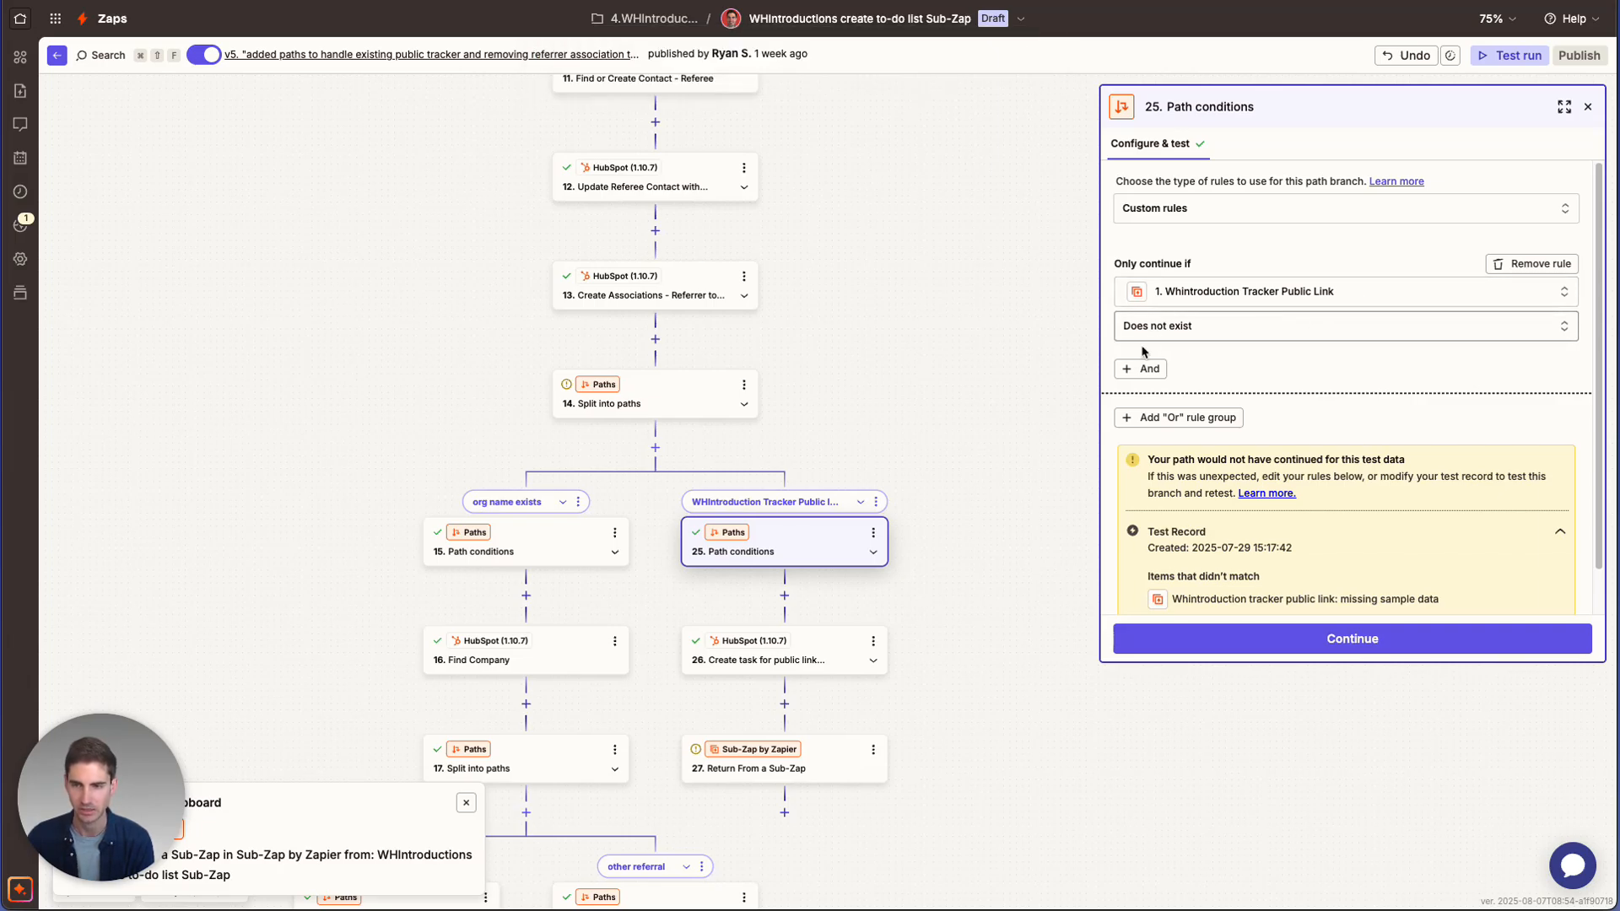
scroll(850, 600, "down", 1)
scroll(846, 653, "down", 1)
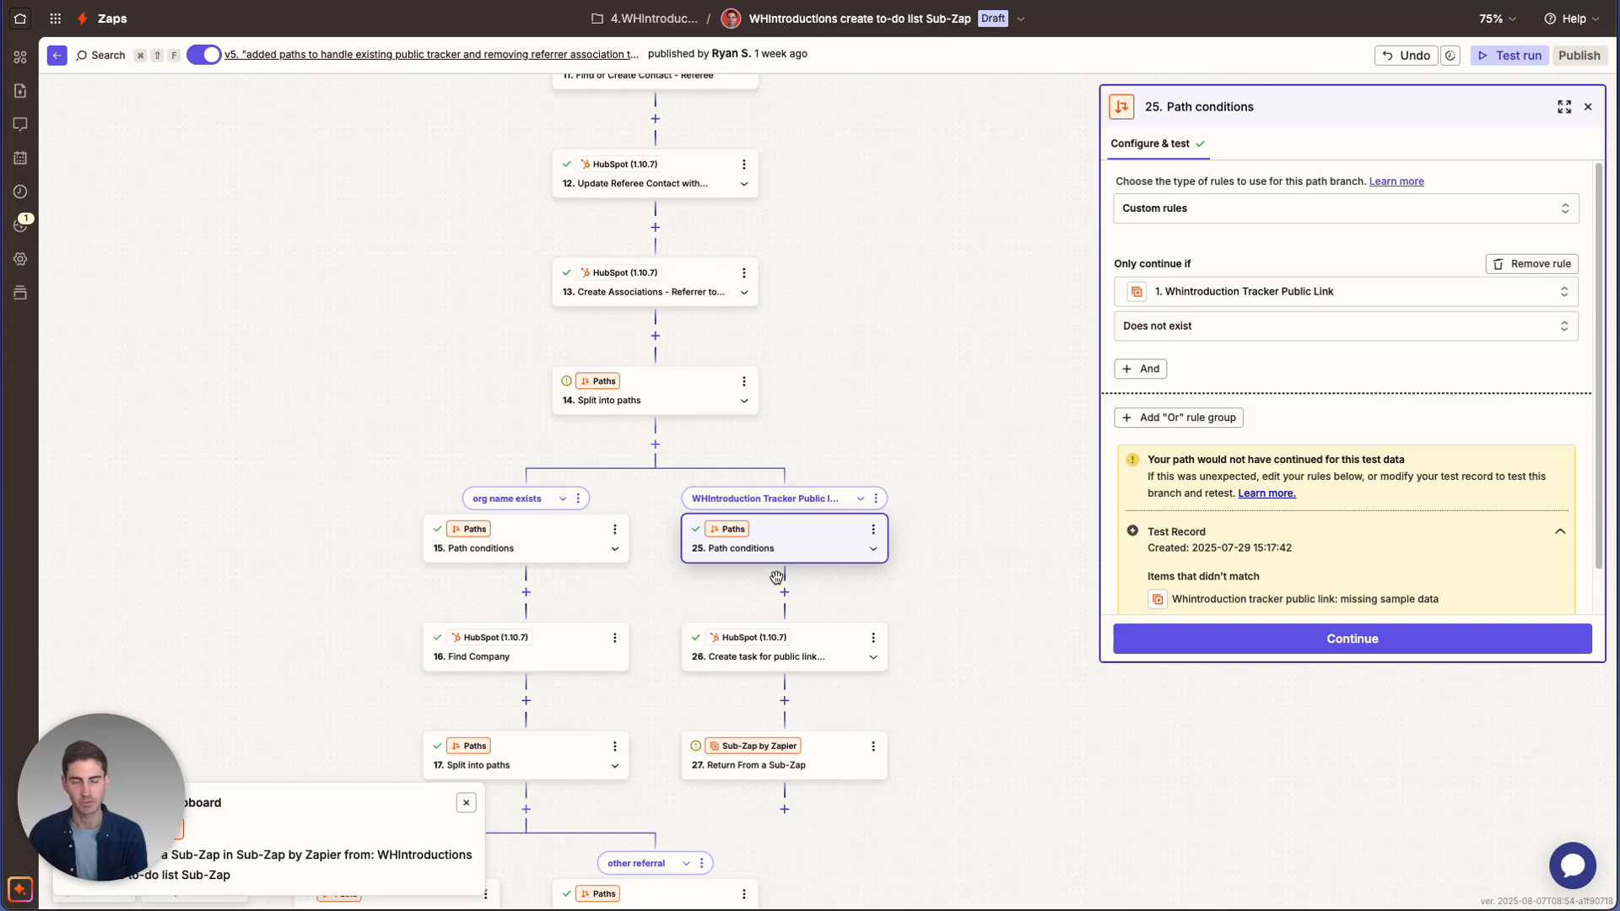
Open the Create task for public link population step and review its engagement type, assignee and action event
left_click(748, 655)
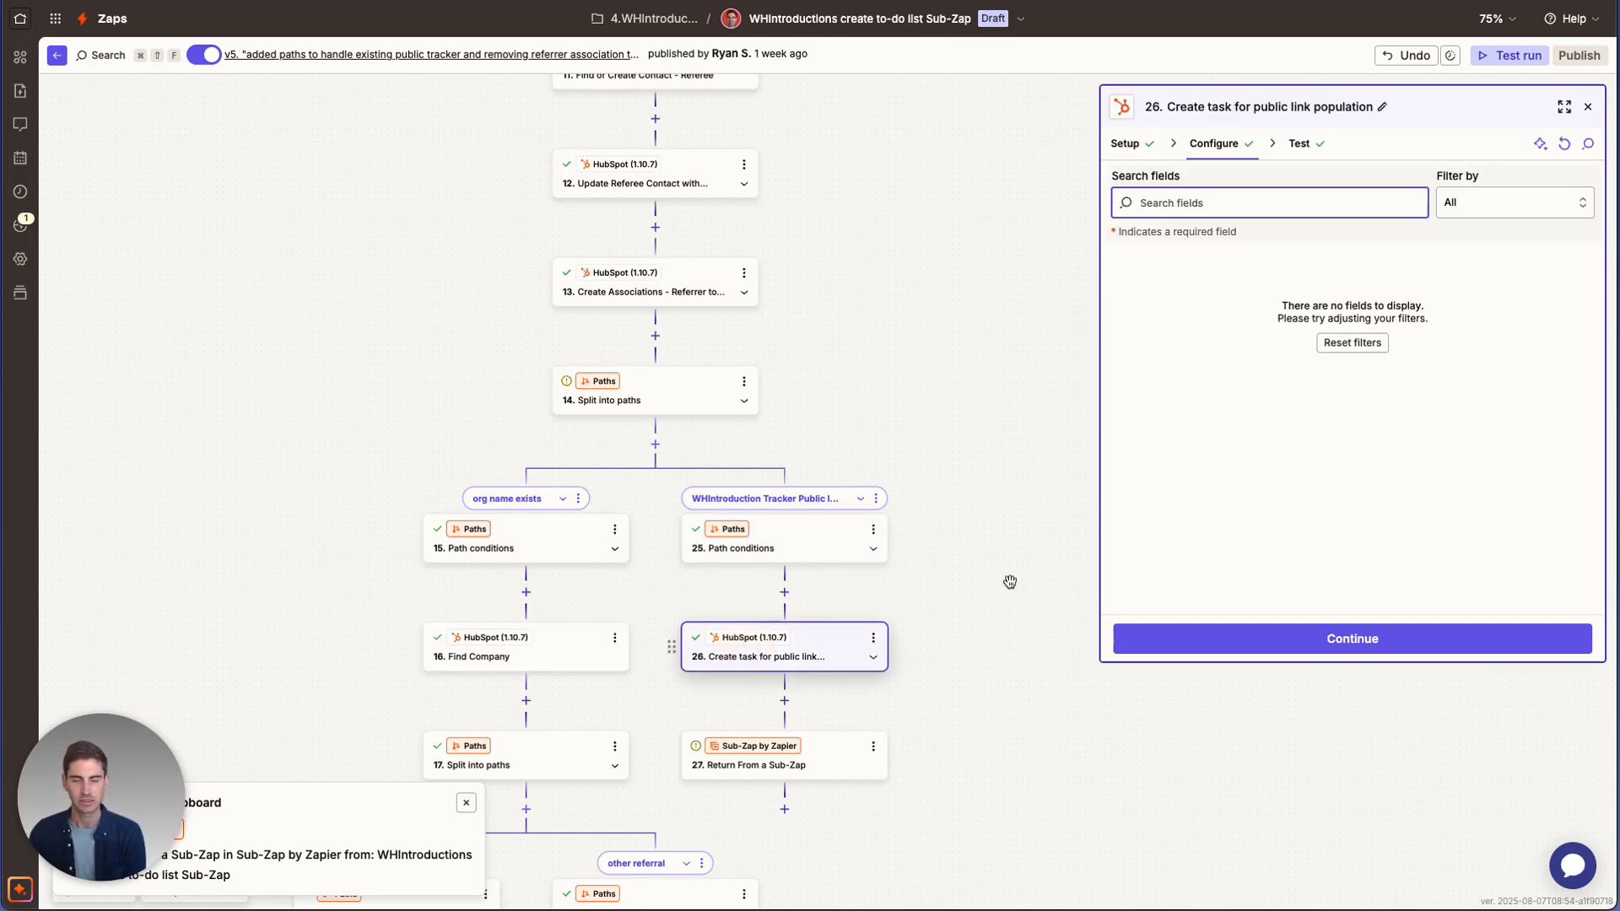
scroll(1234, 392, "down", 2)
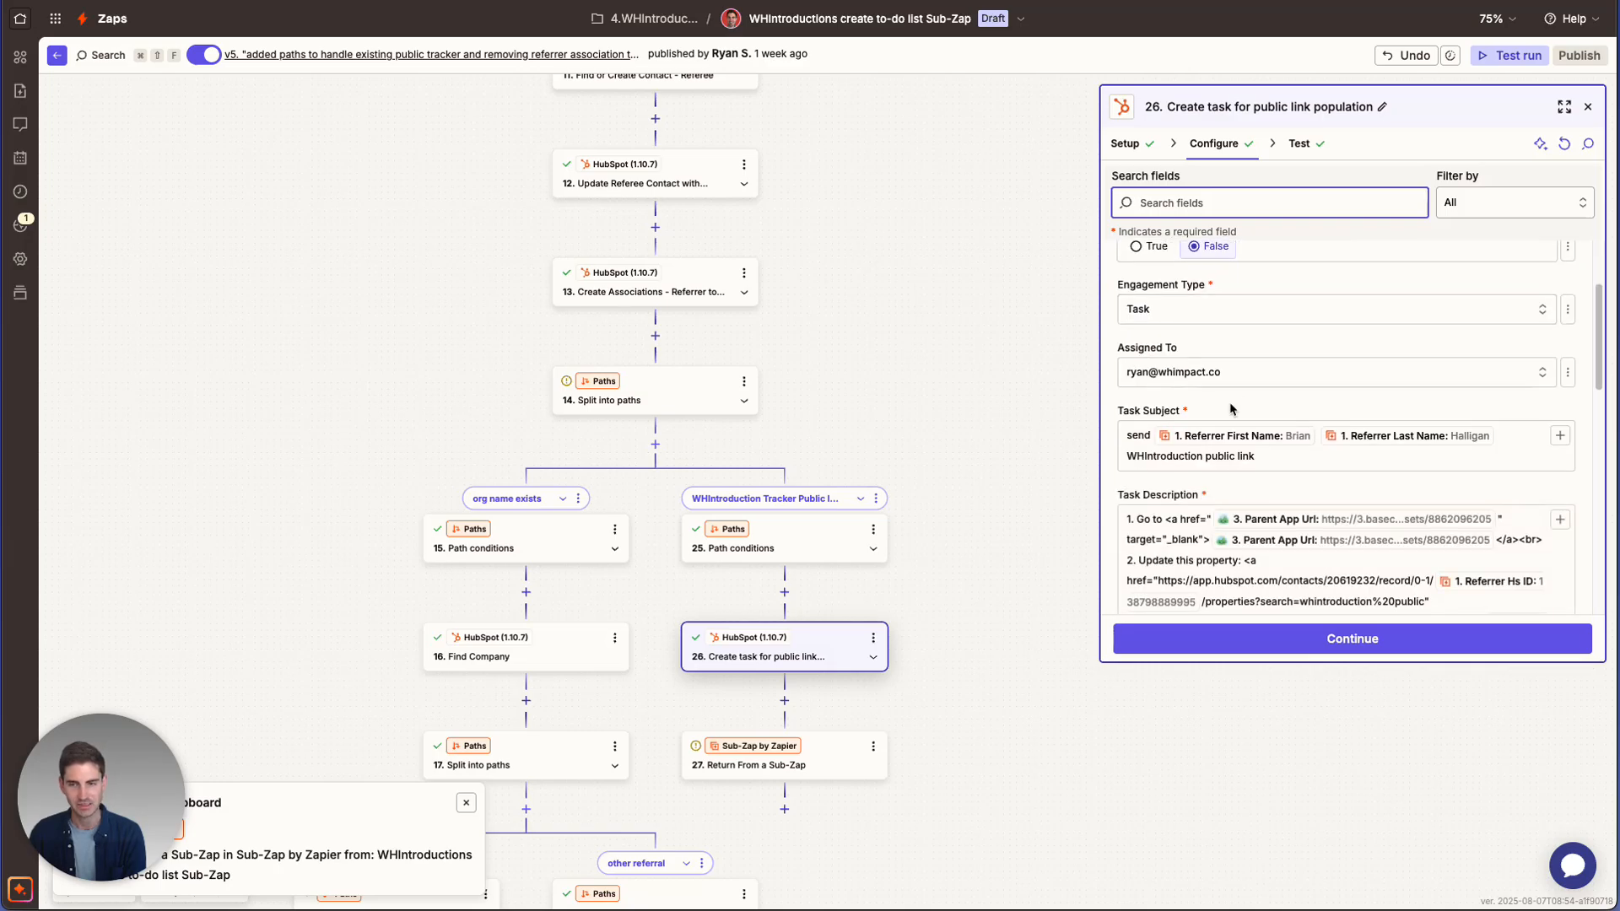
left_click(1125, 143)
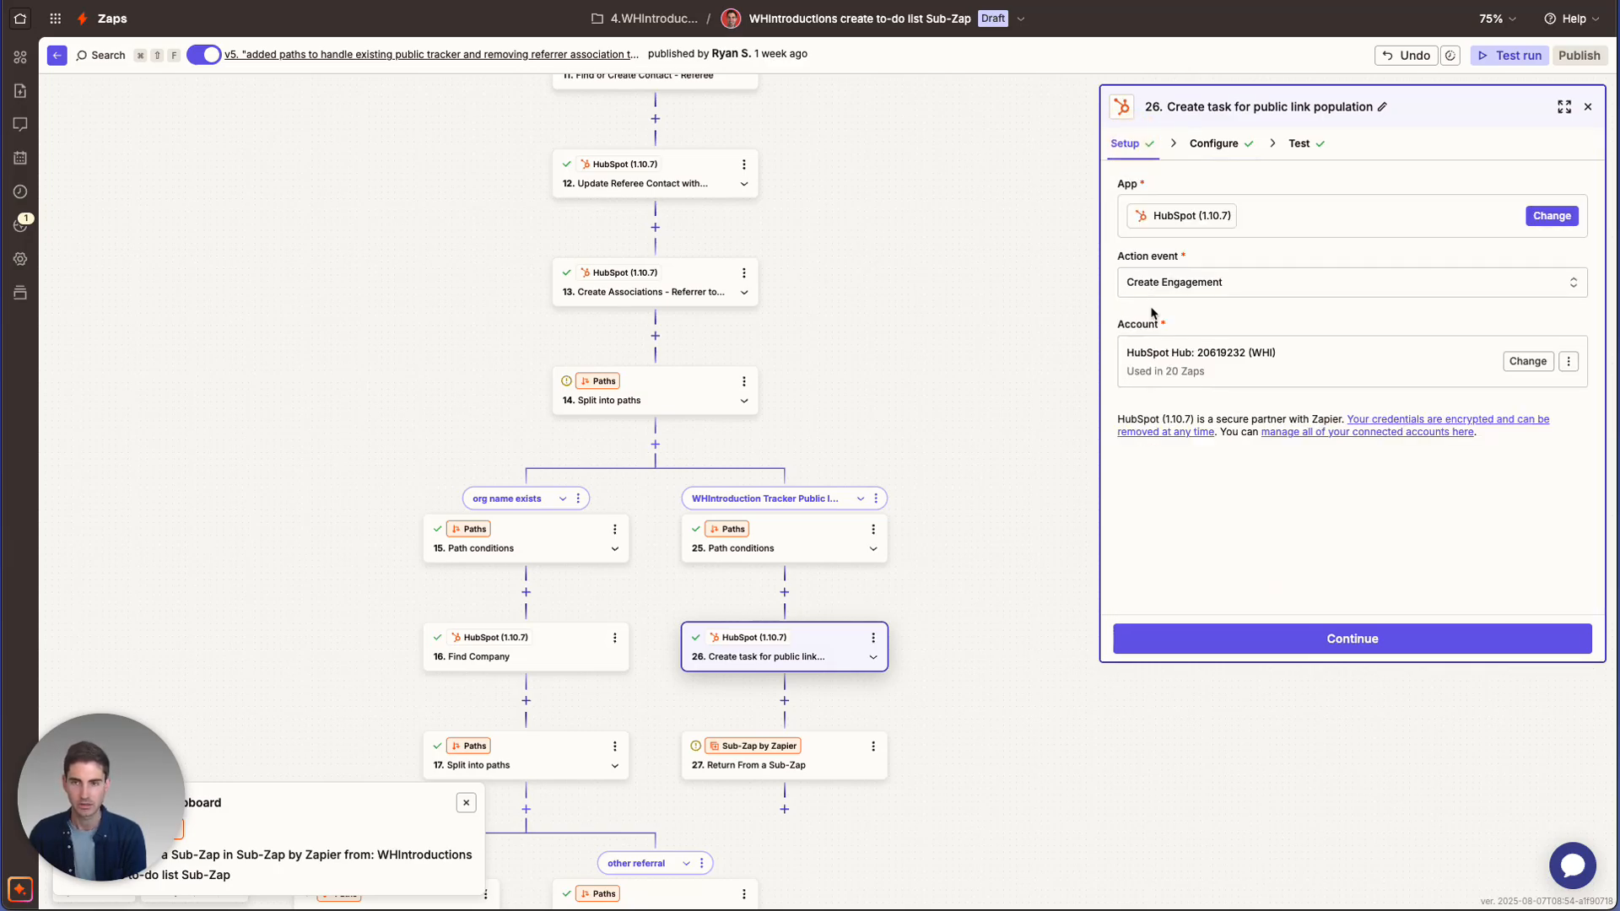
left_click(1210, 144)
Examine the public link task's subject, description with its Basecamp and HubSpot links, status and due date fields
scroll(1207, 466, "down", 3)
scroll(1207, 465, "down", 1)
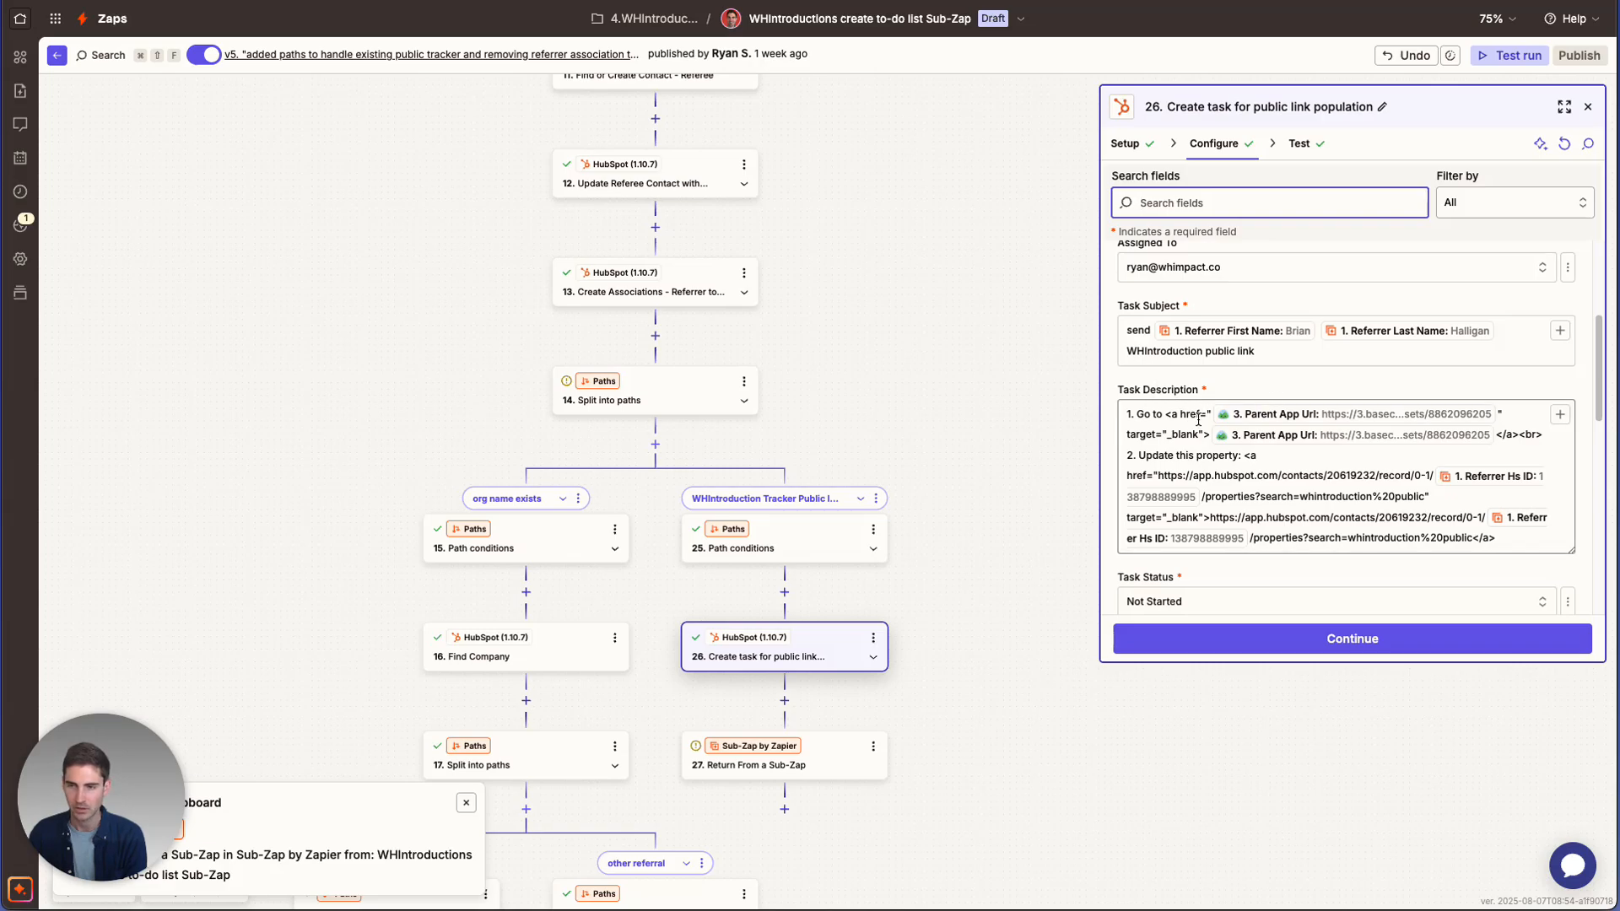
scroll(1143, 412, "down", 1)
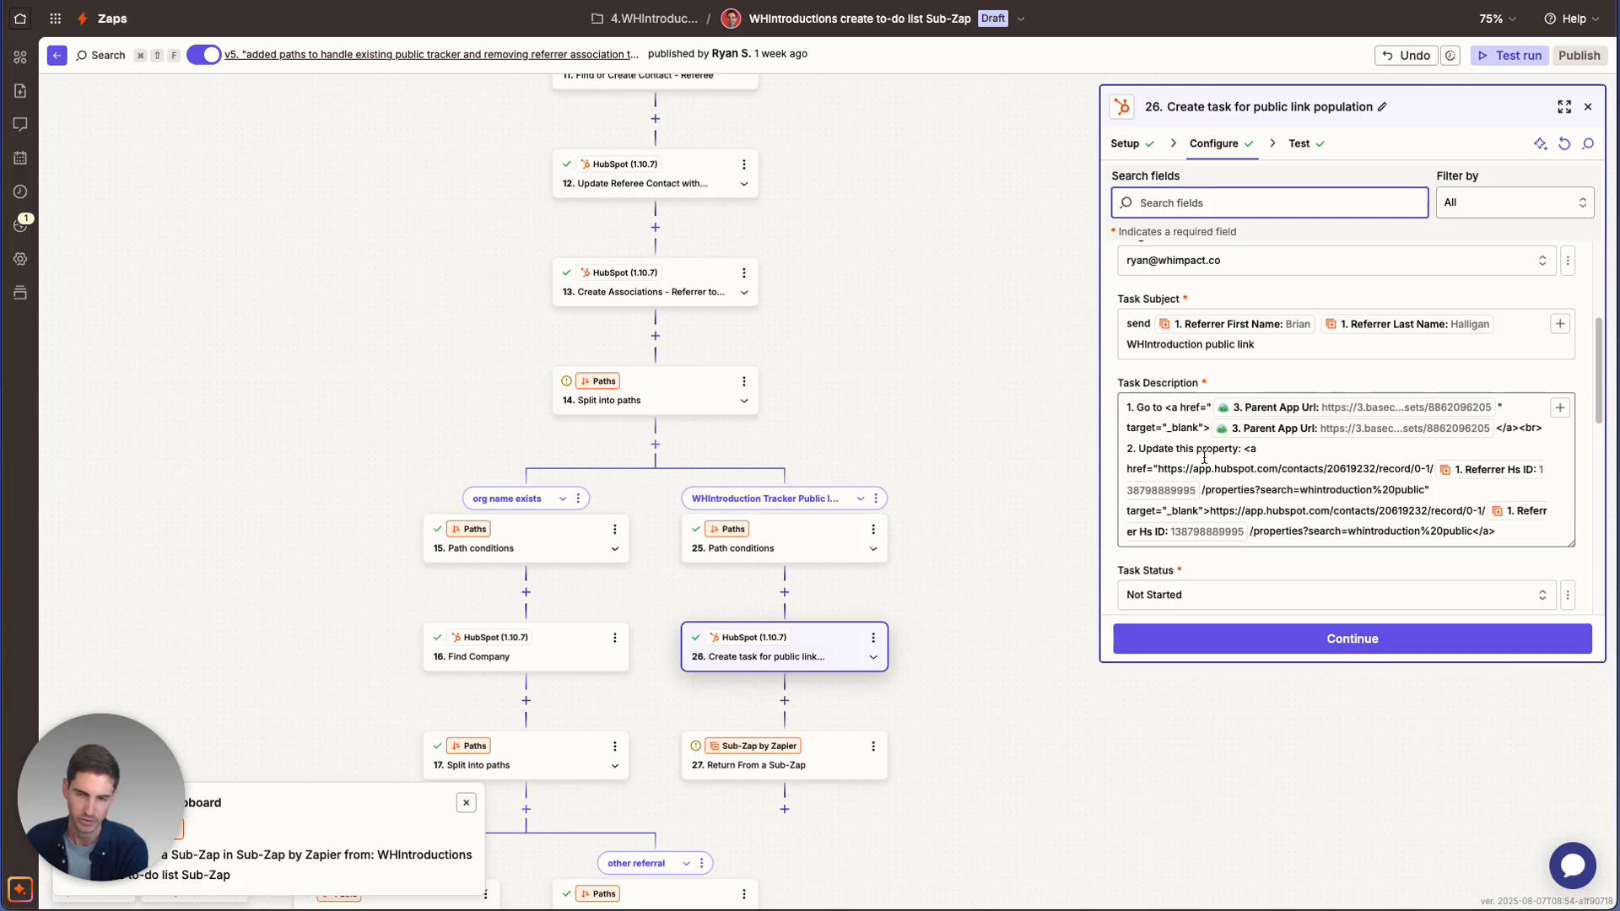
scroll(1237, 461, "down", 1)
scroll(1233, 454, "down", 1)
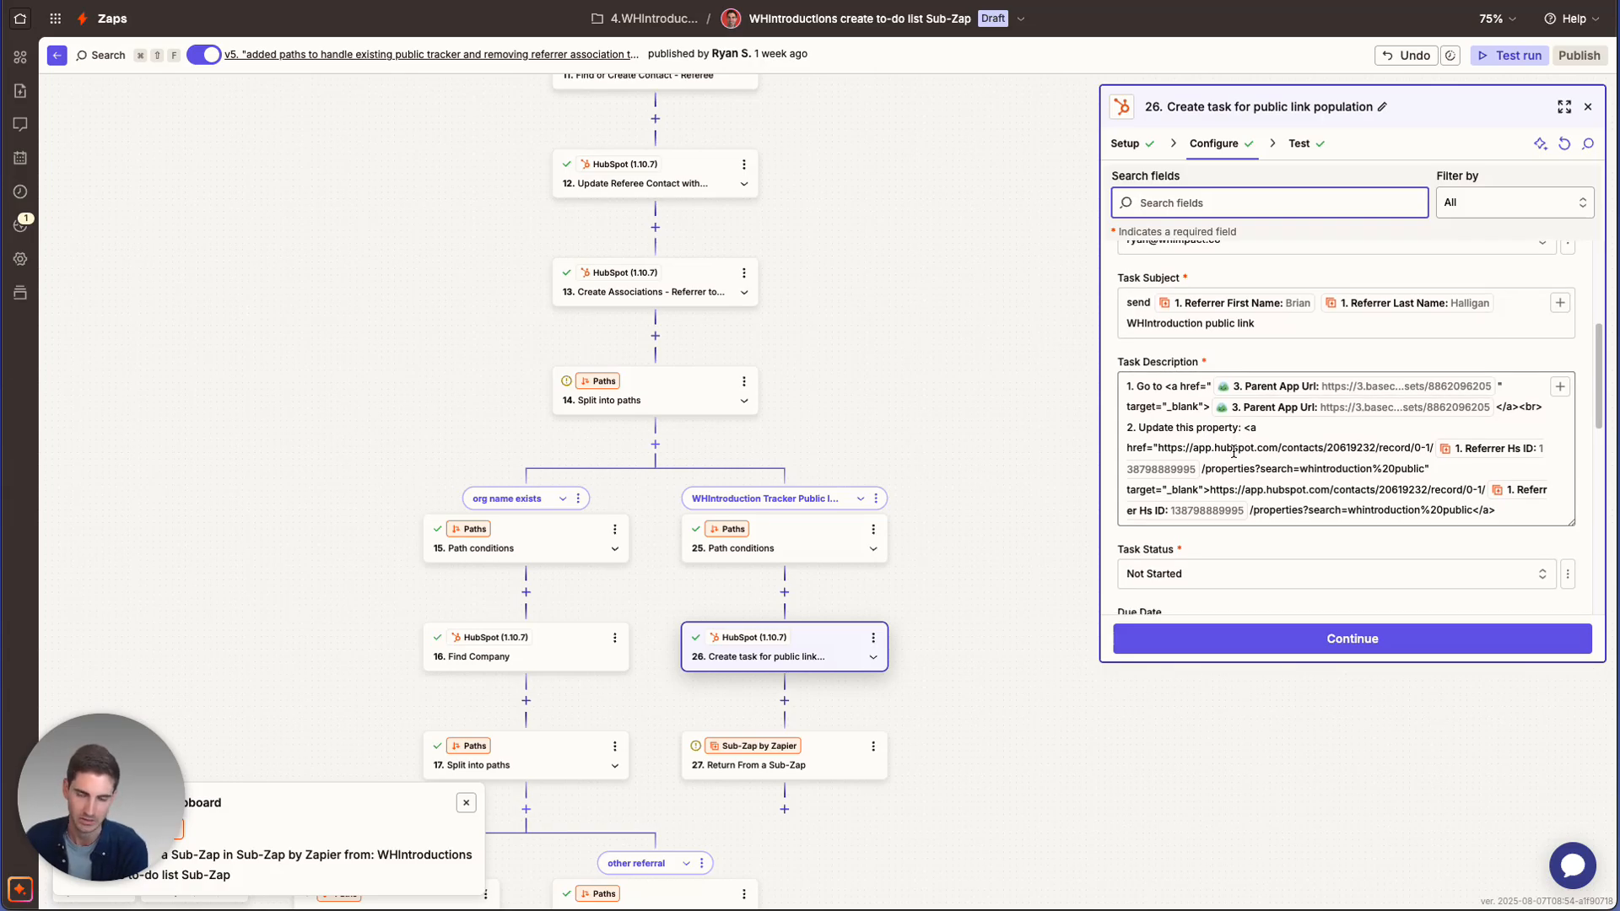
scroll(1402, 498, "down", 2)
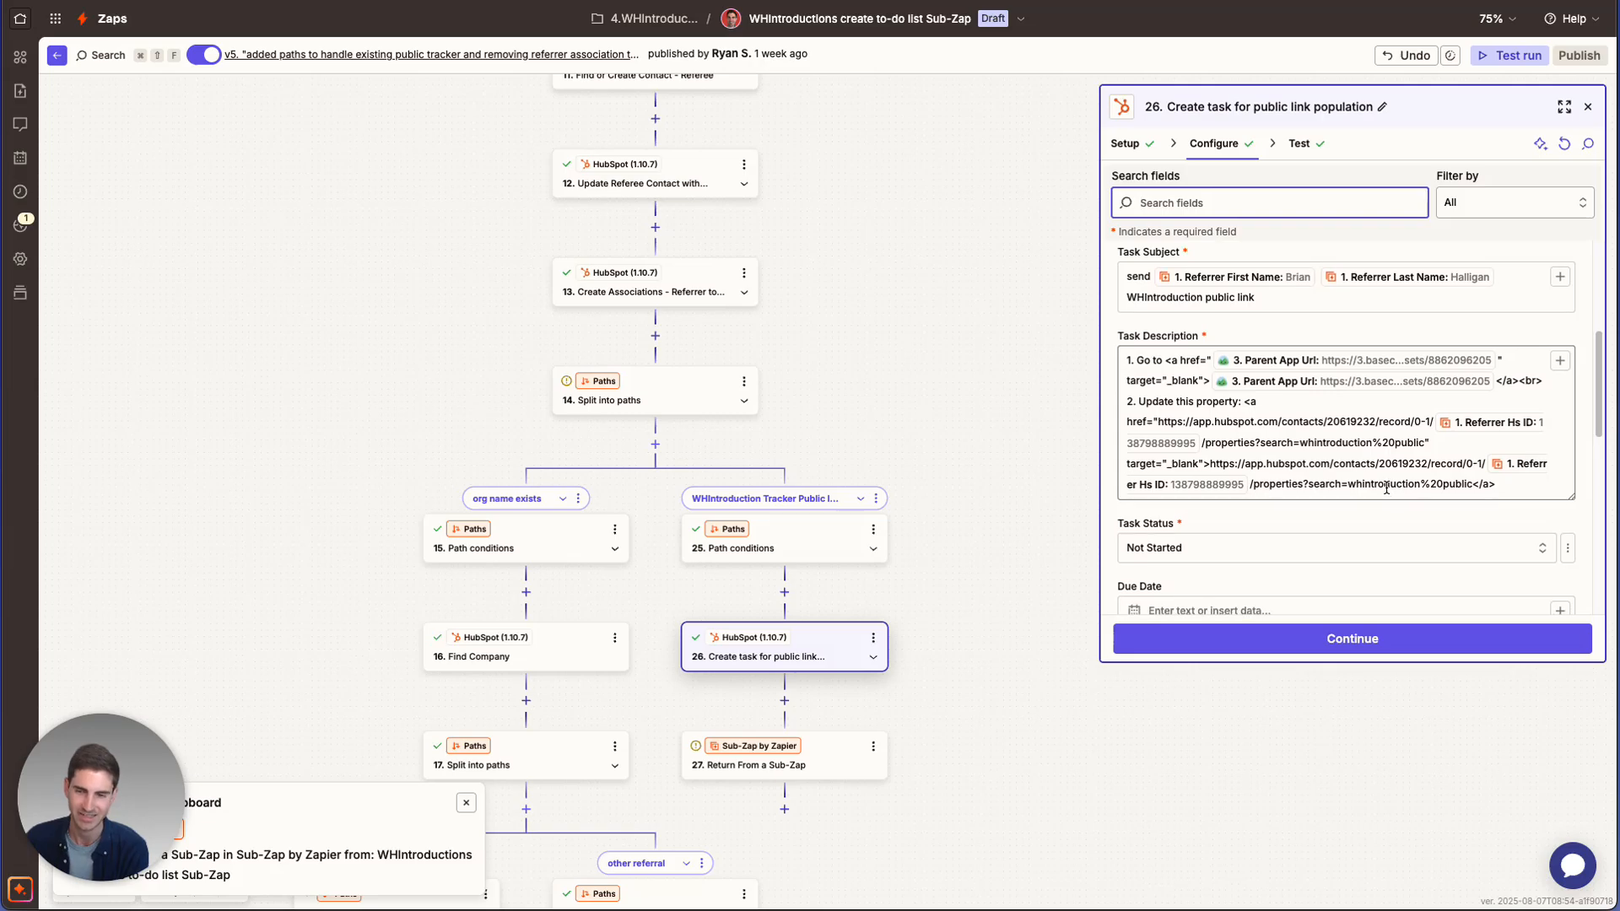
scroll(1375, 464, "down", 3)
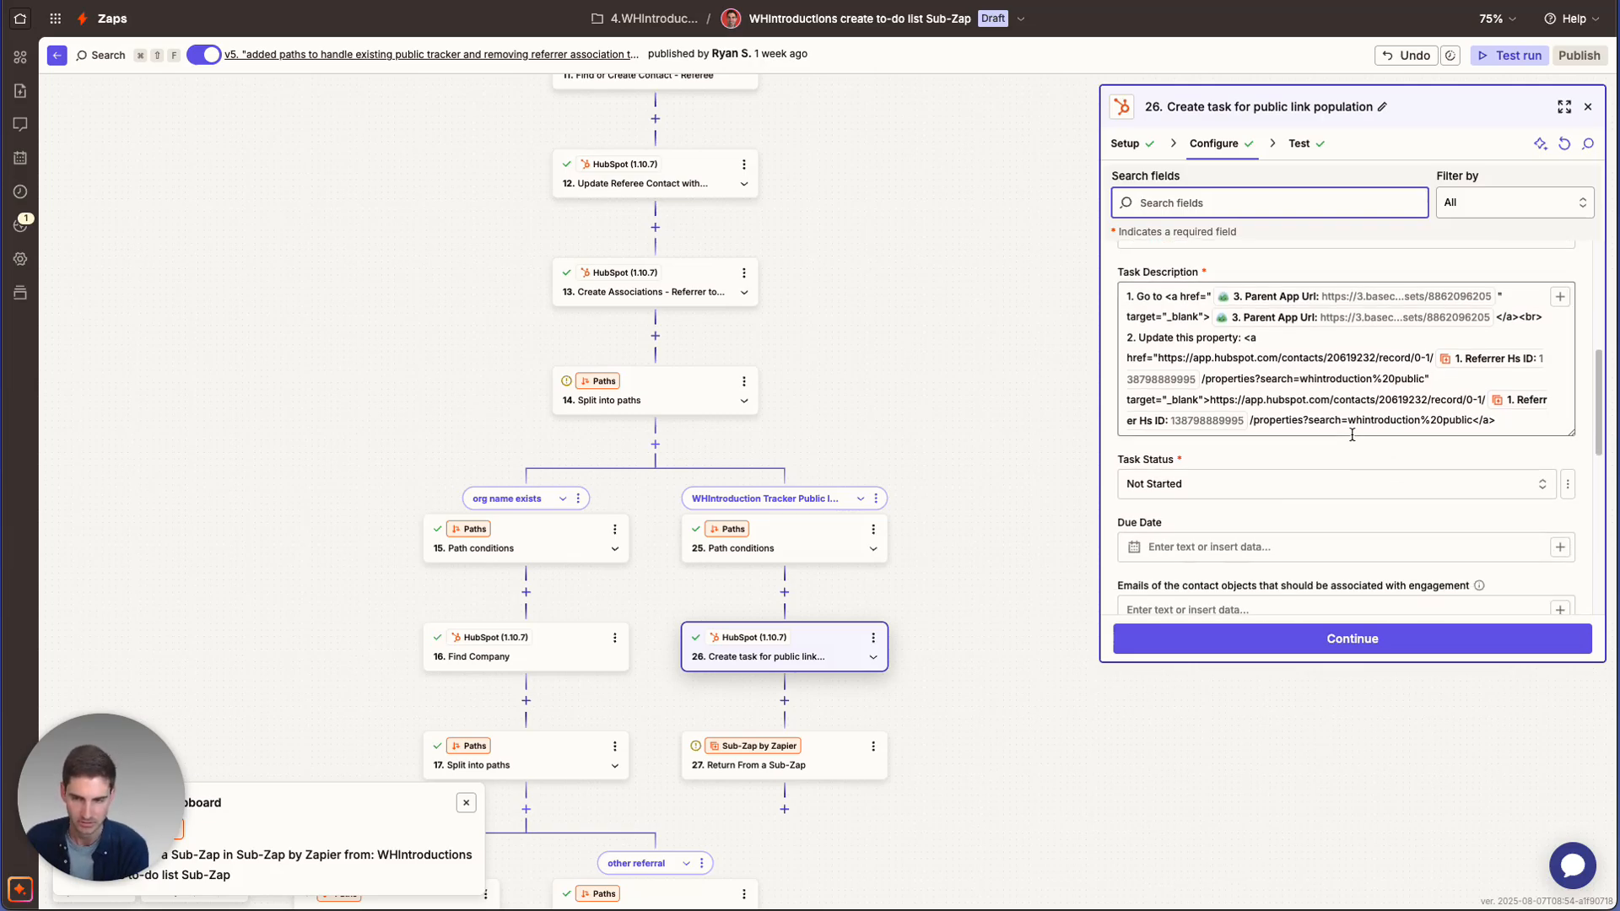
scroll(1324, 432, "up", 1)
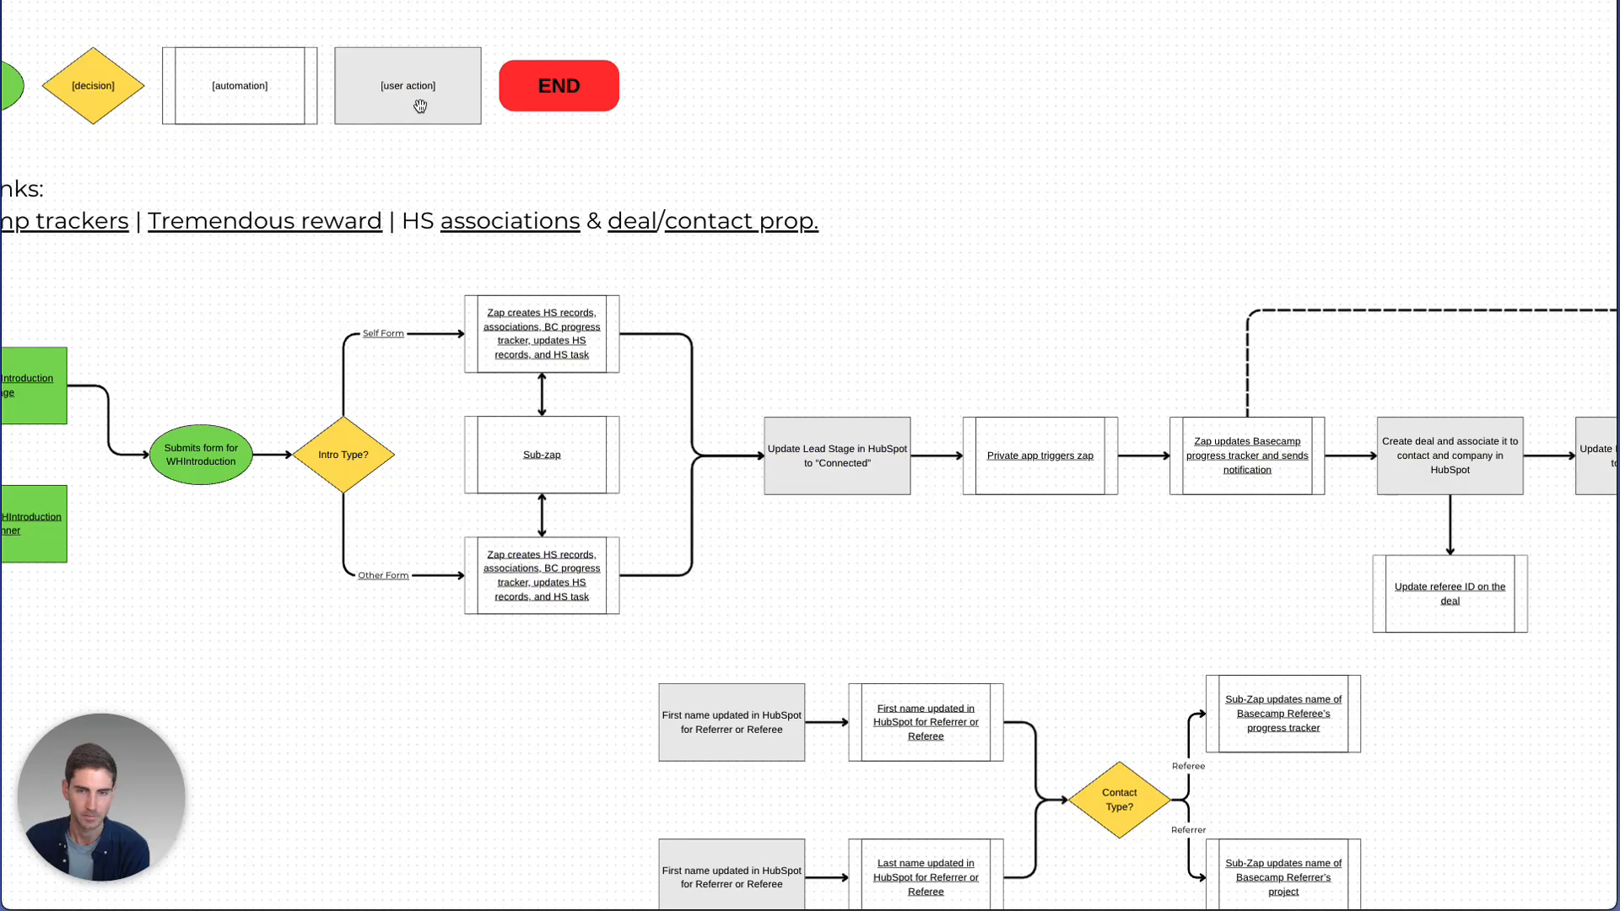
Go from the process flowchart to the complete connected task in basecamp zap, review its Lead Pipeline Stage Updated trigger and open the zap for editing
left_click_drag(825, 617, 663, 602)
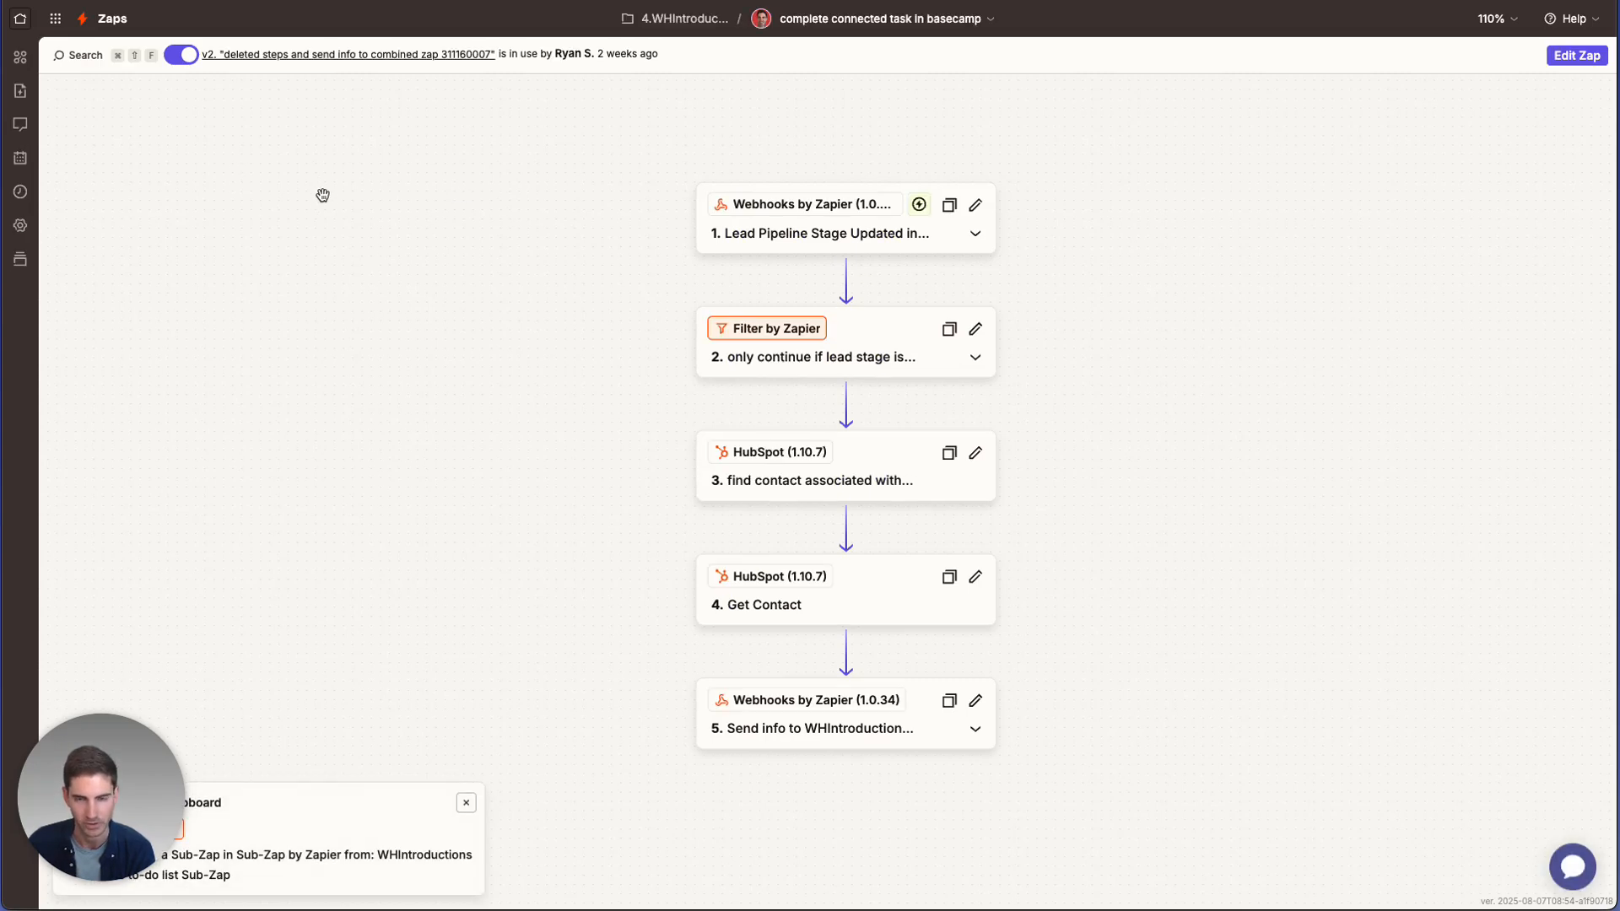
left_click(825, 233)
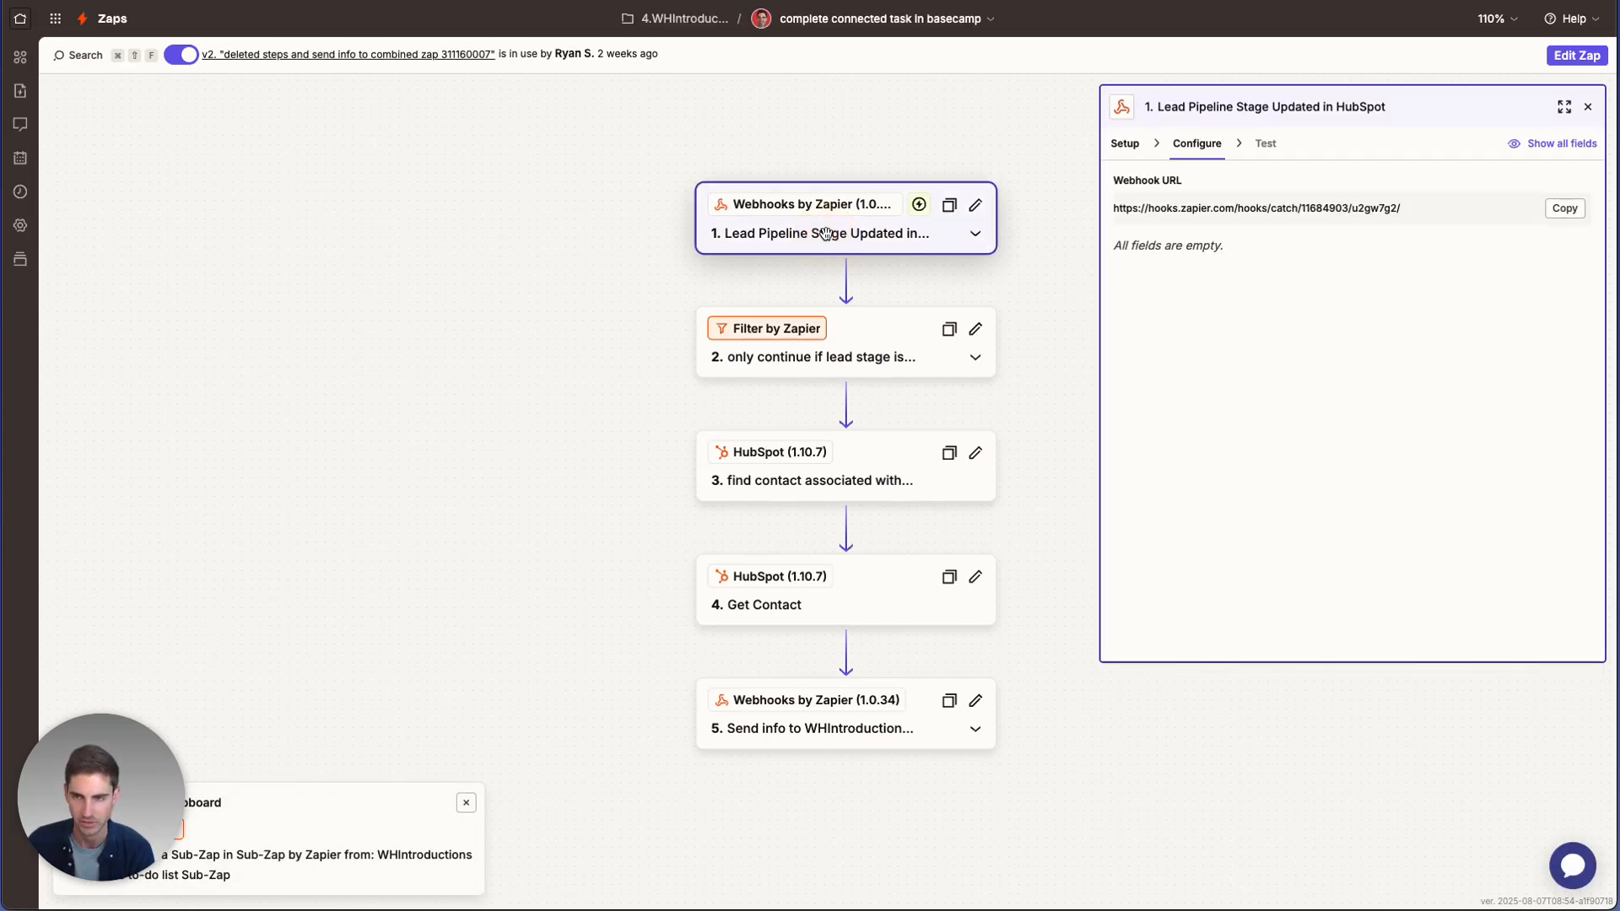
left_click(1132, 147)
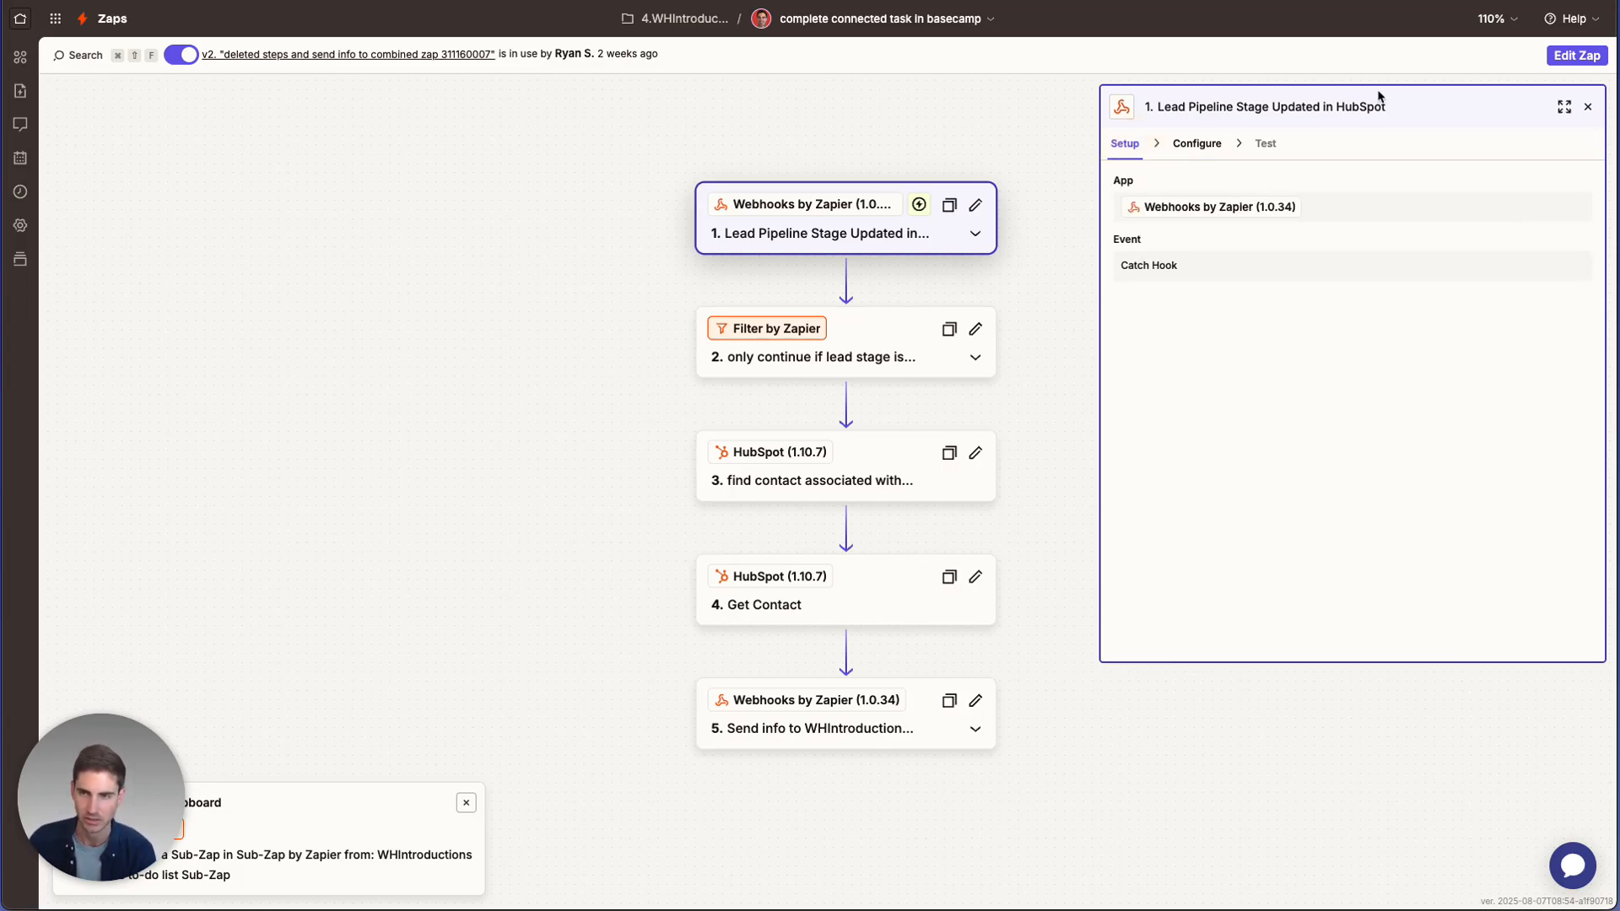
left_click(1584, 58)
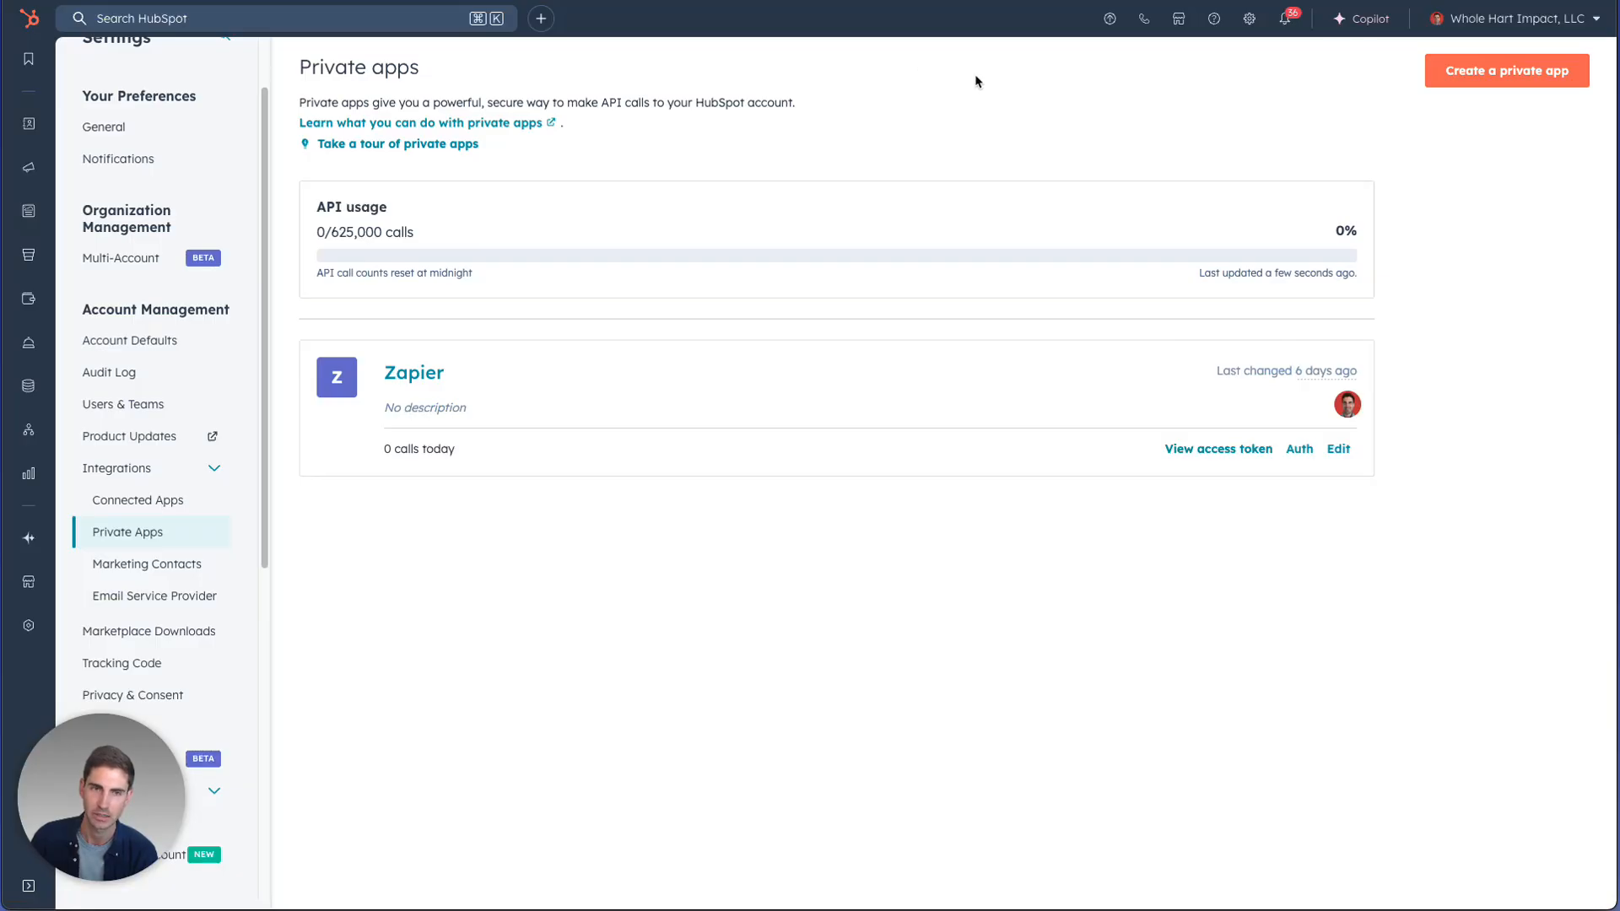
left_click(1518, 70)
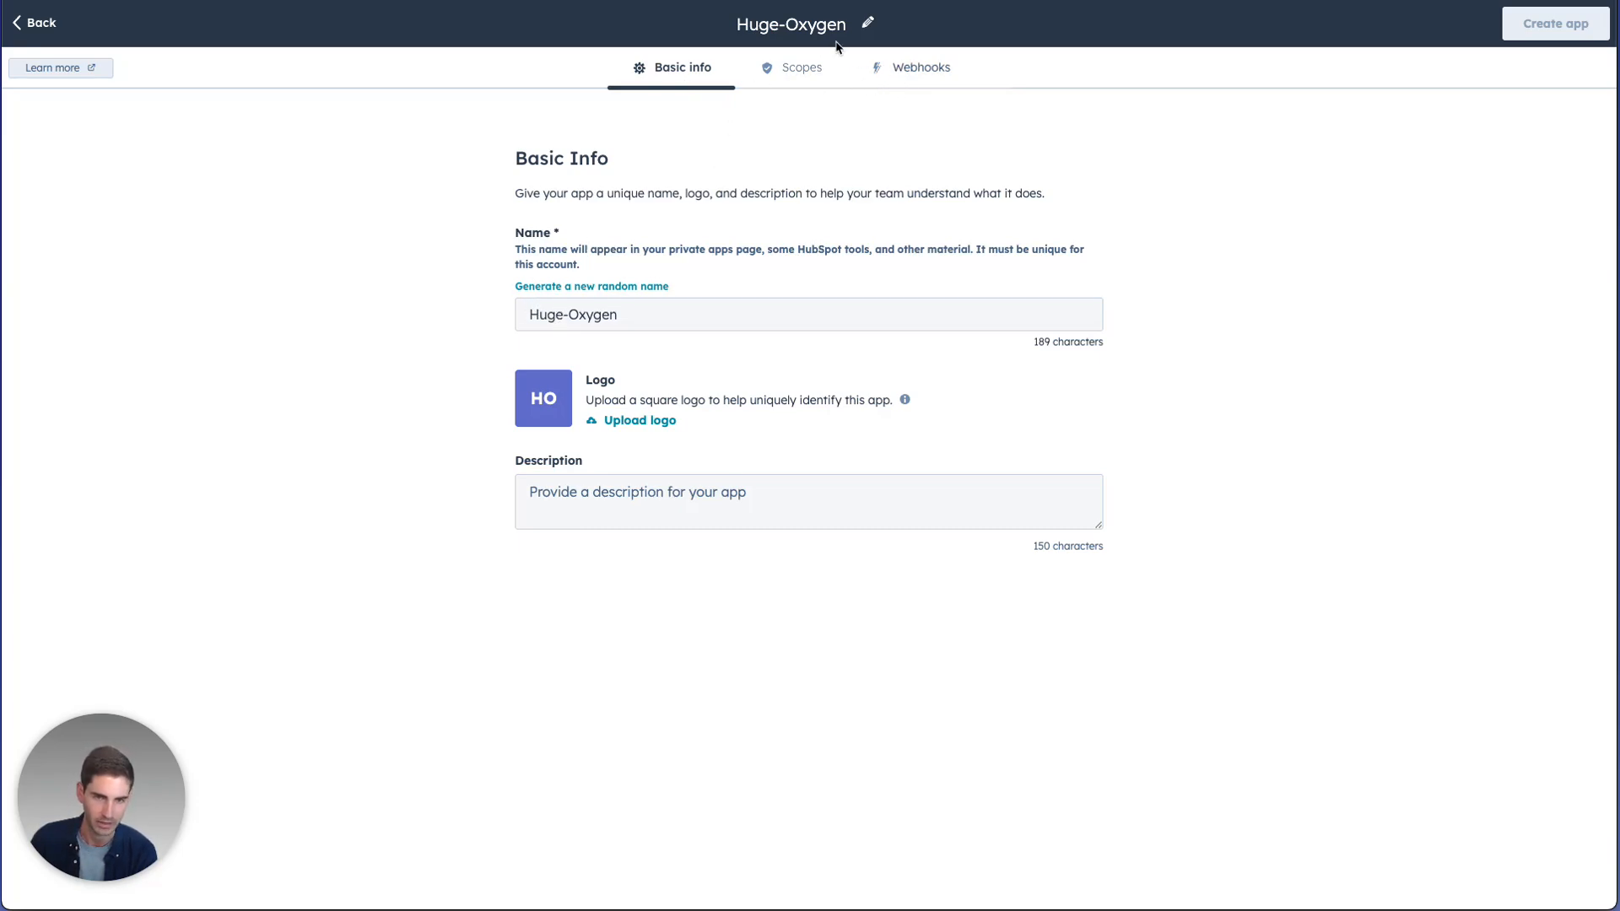
left_click(923, 85)
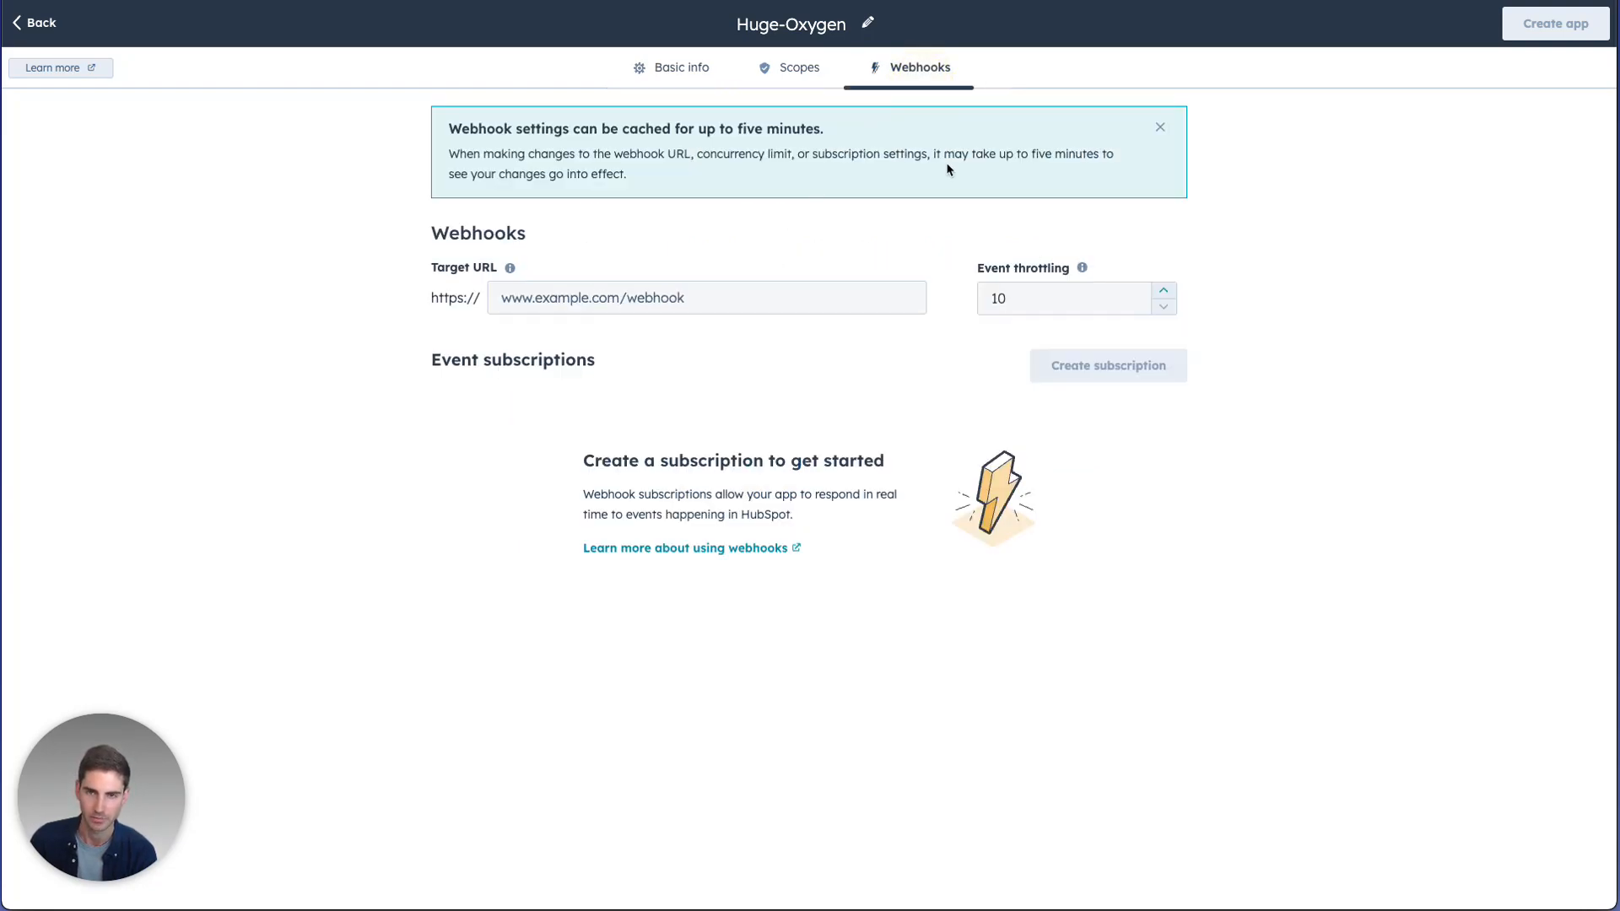
left_click(699, 297)
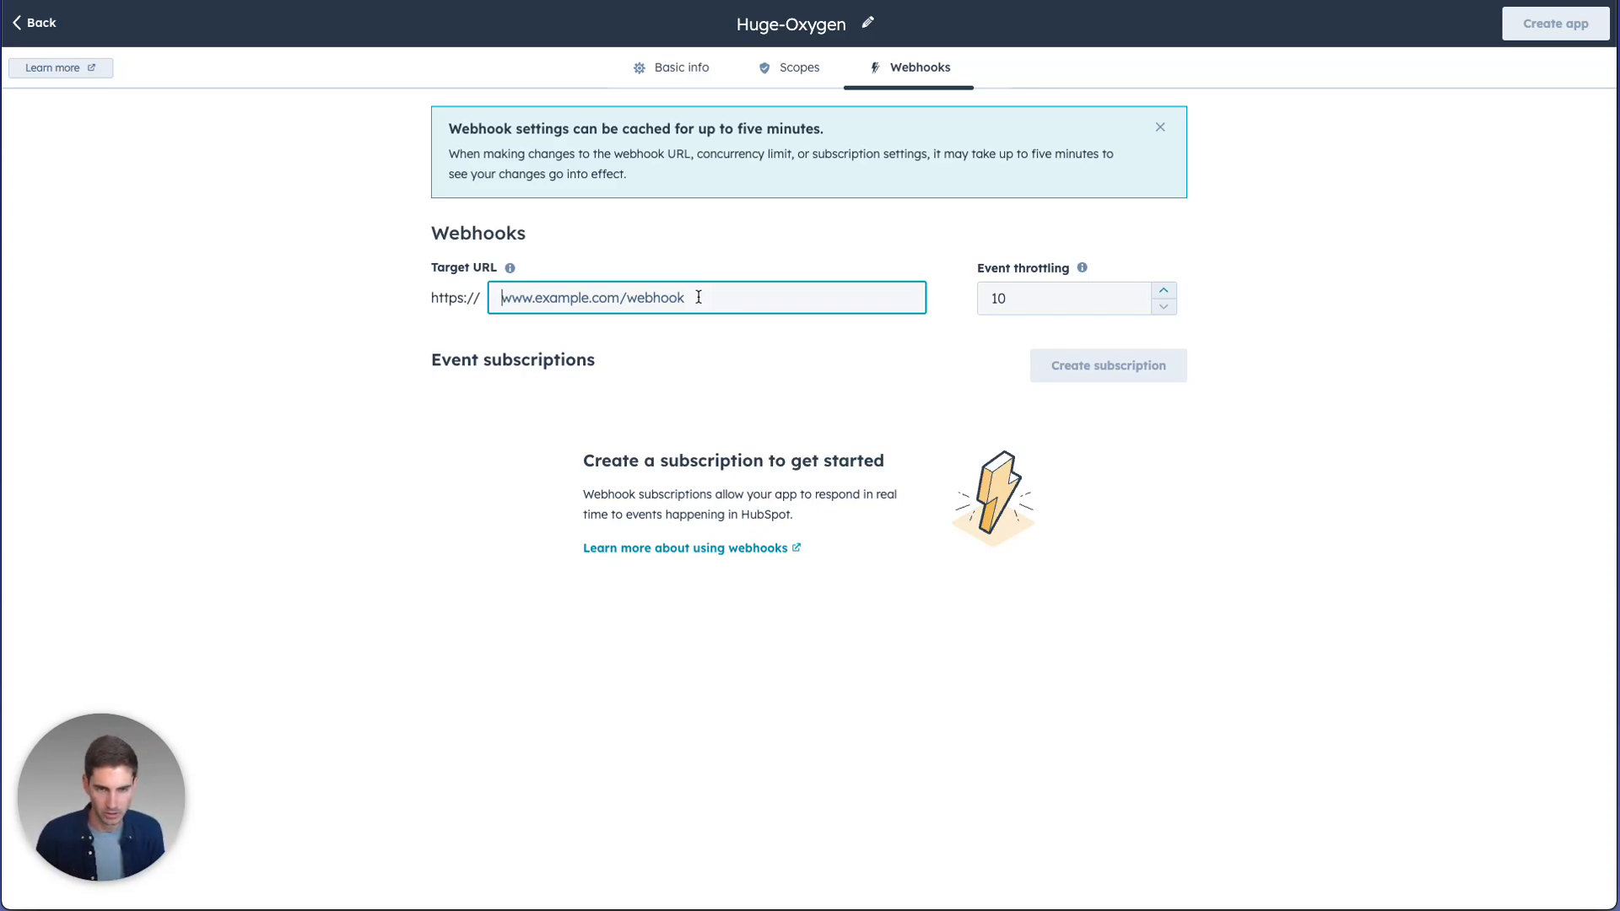
type("www.wh")
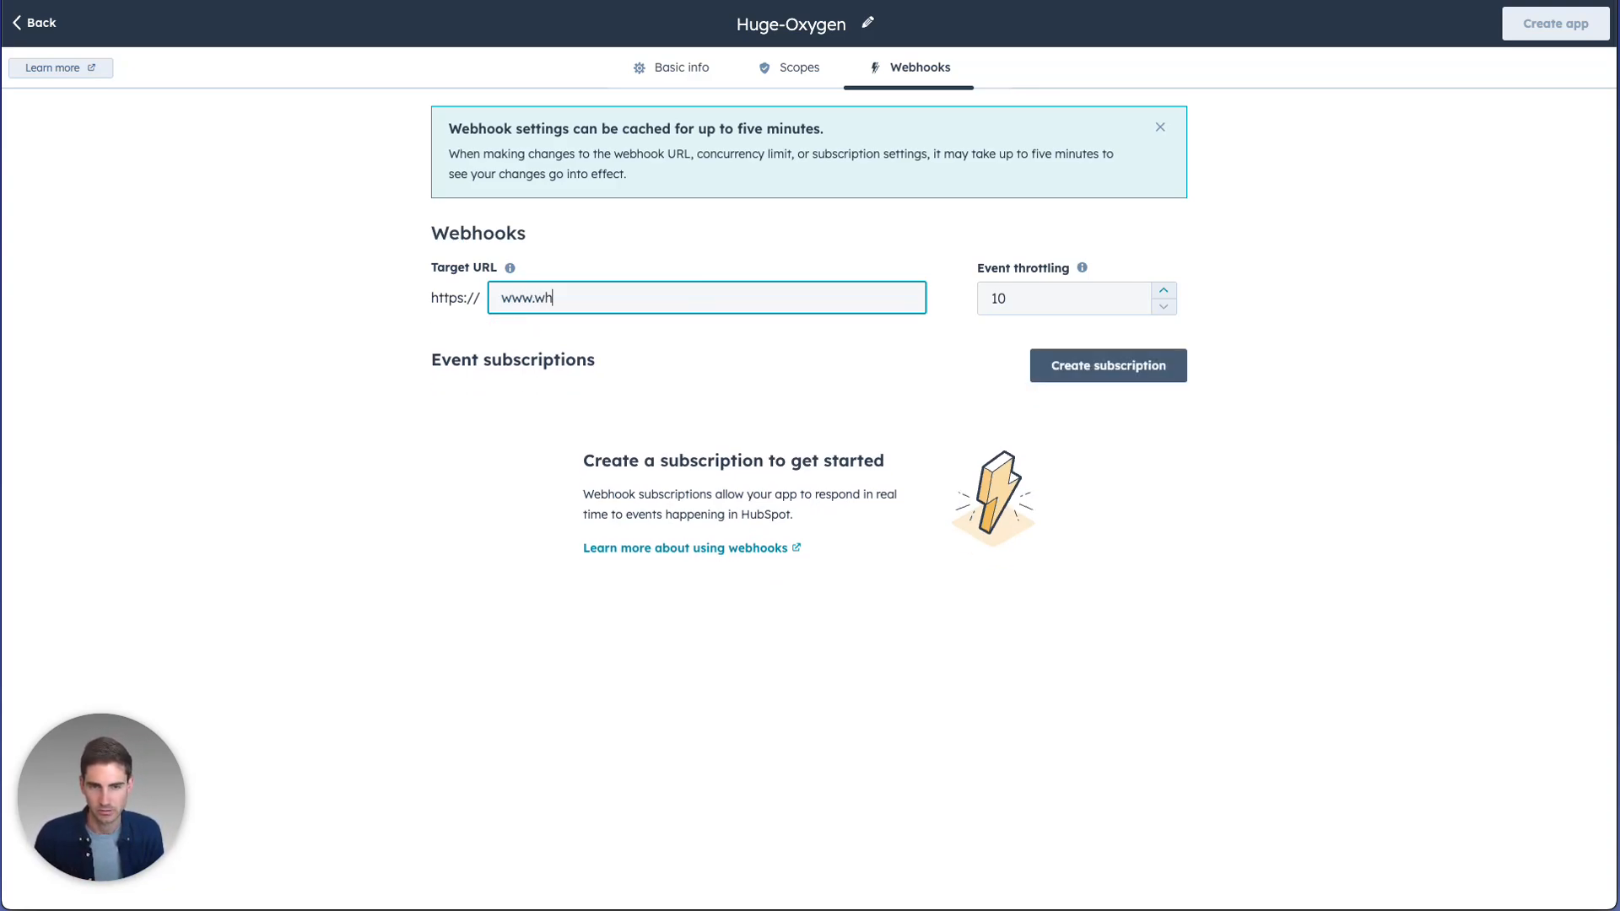
type("impact.co")
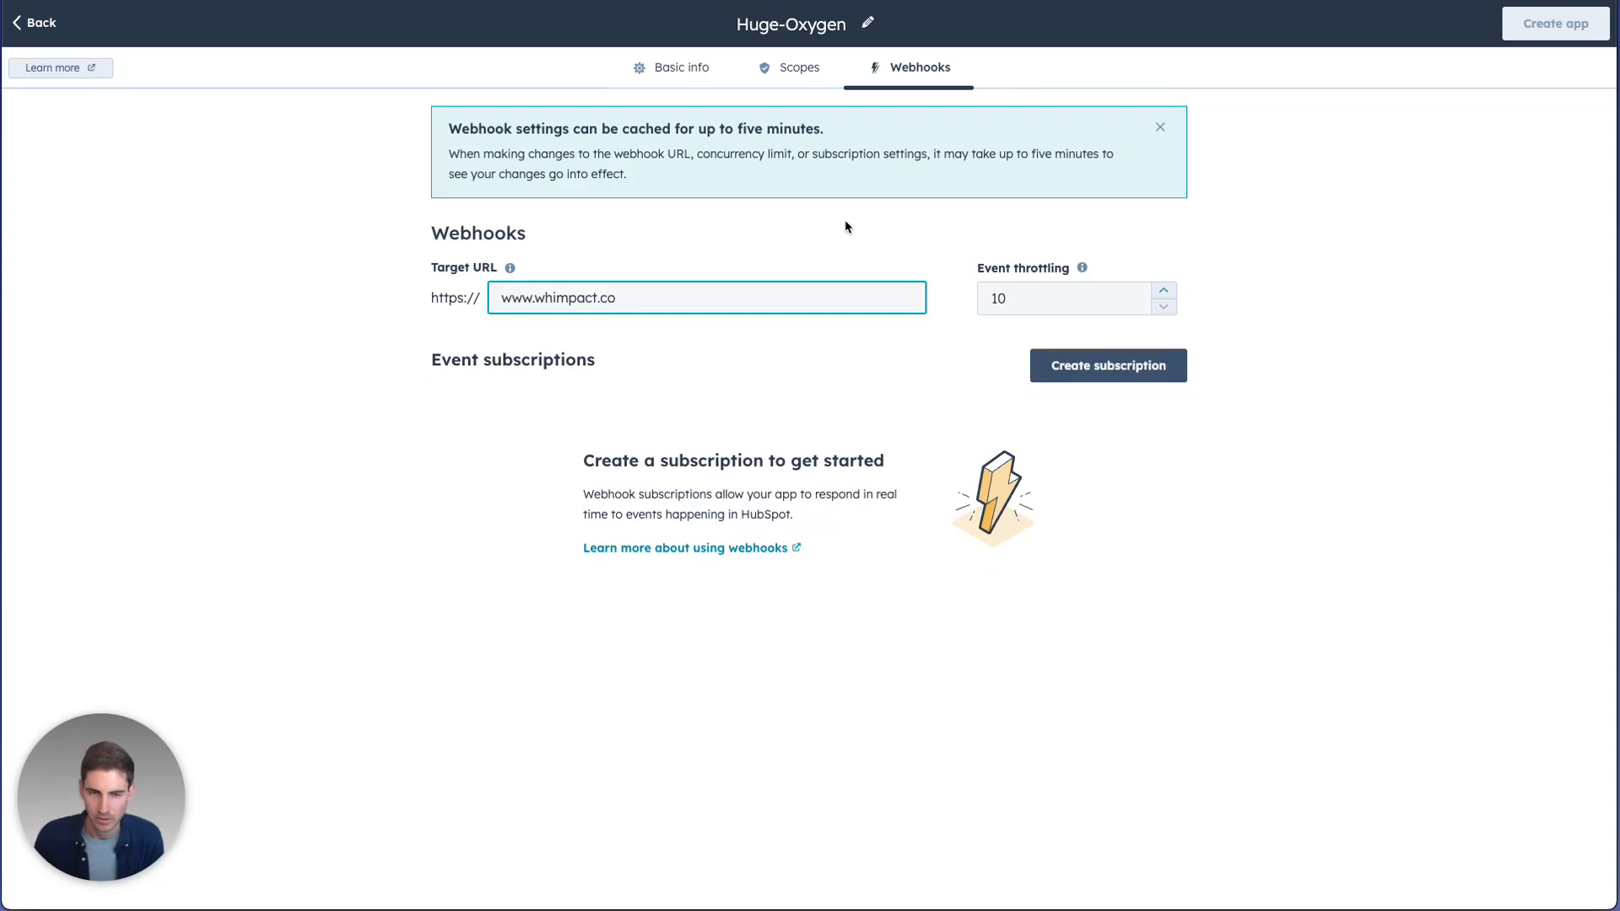
Start a new webhook subscription with expanded object support enabled and choose Lead as its object type
left_click(1132, 363)
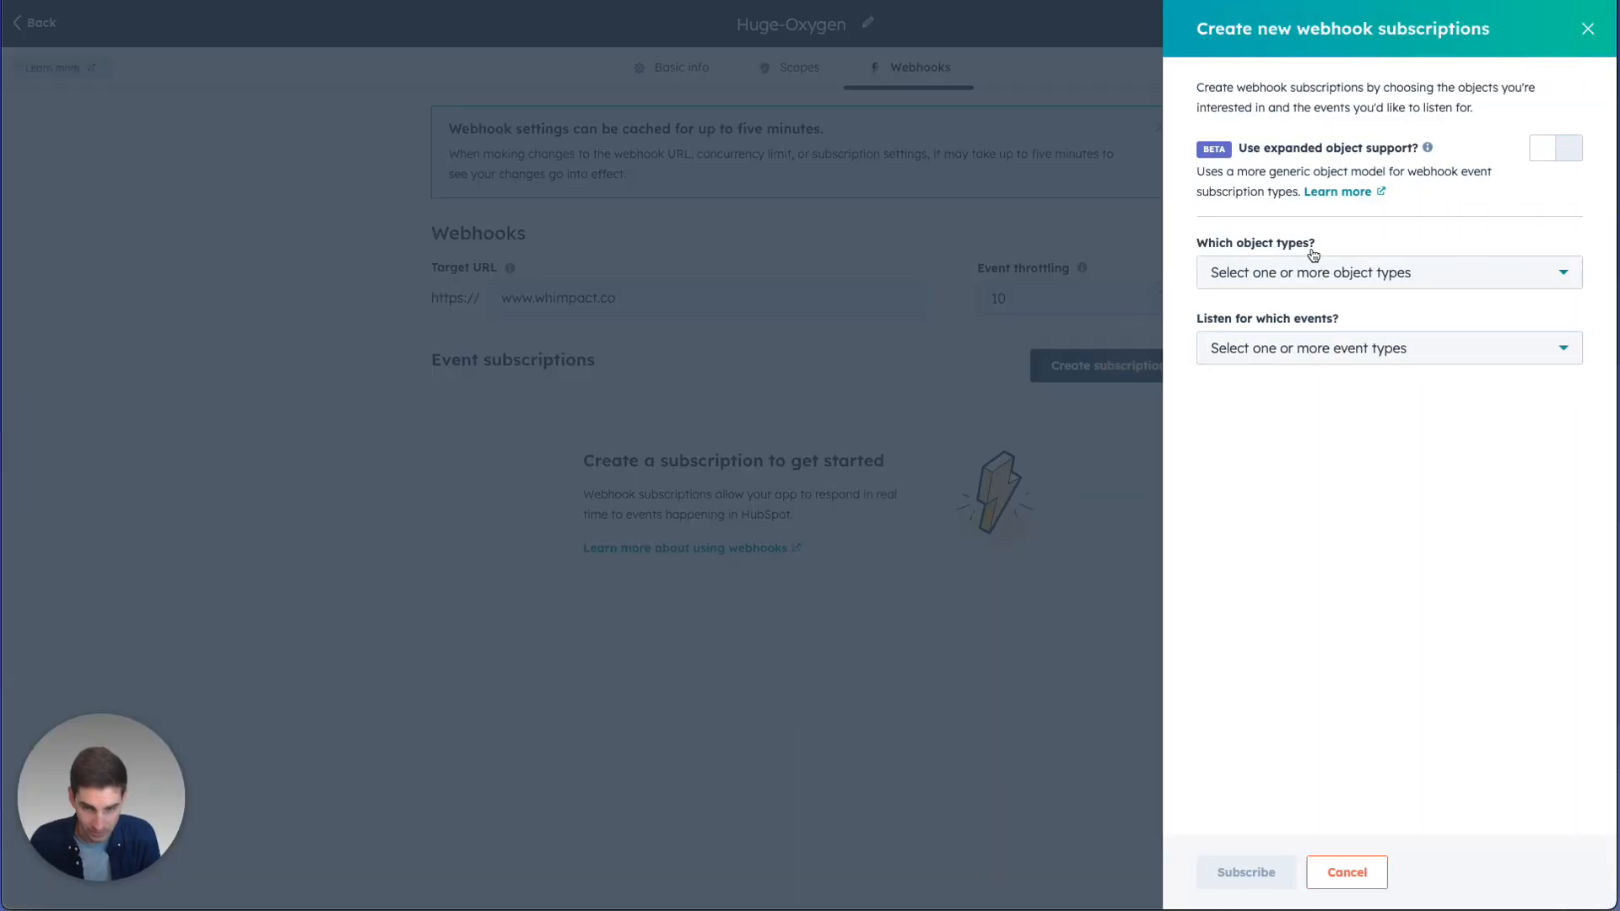
left_click(1474, 269)
scroll(1316, 430, "down", 1)
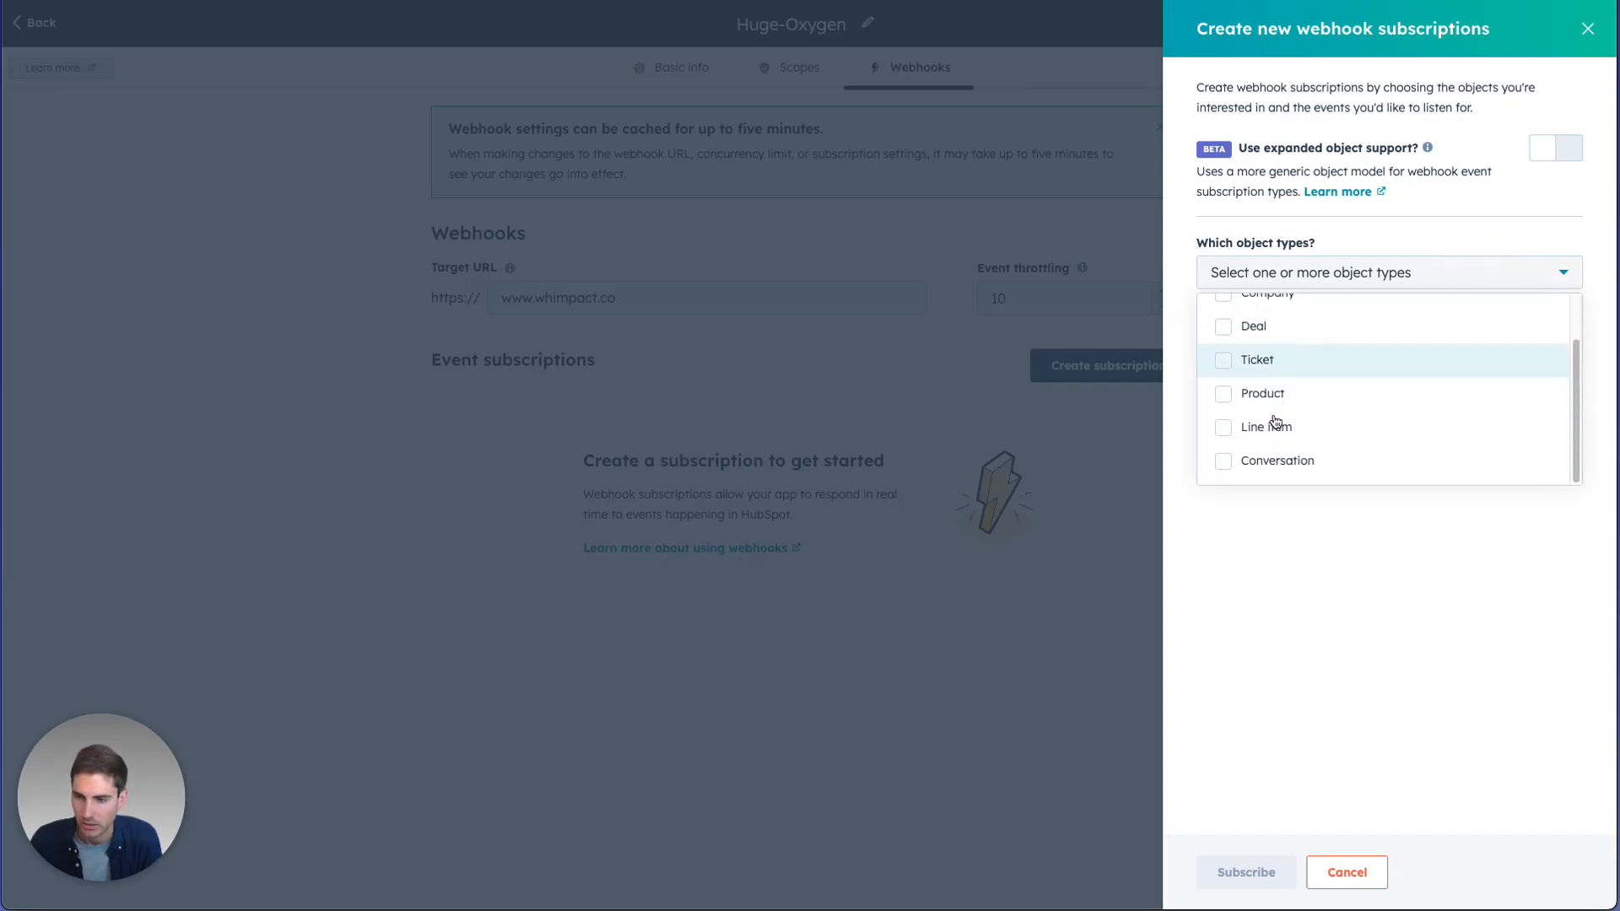
left_click(1547, 150)
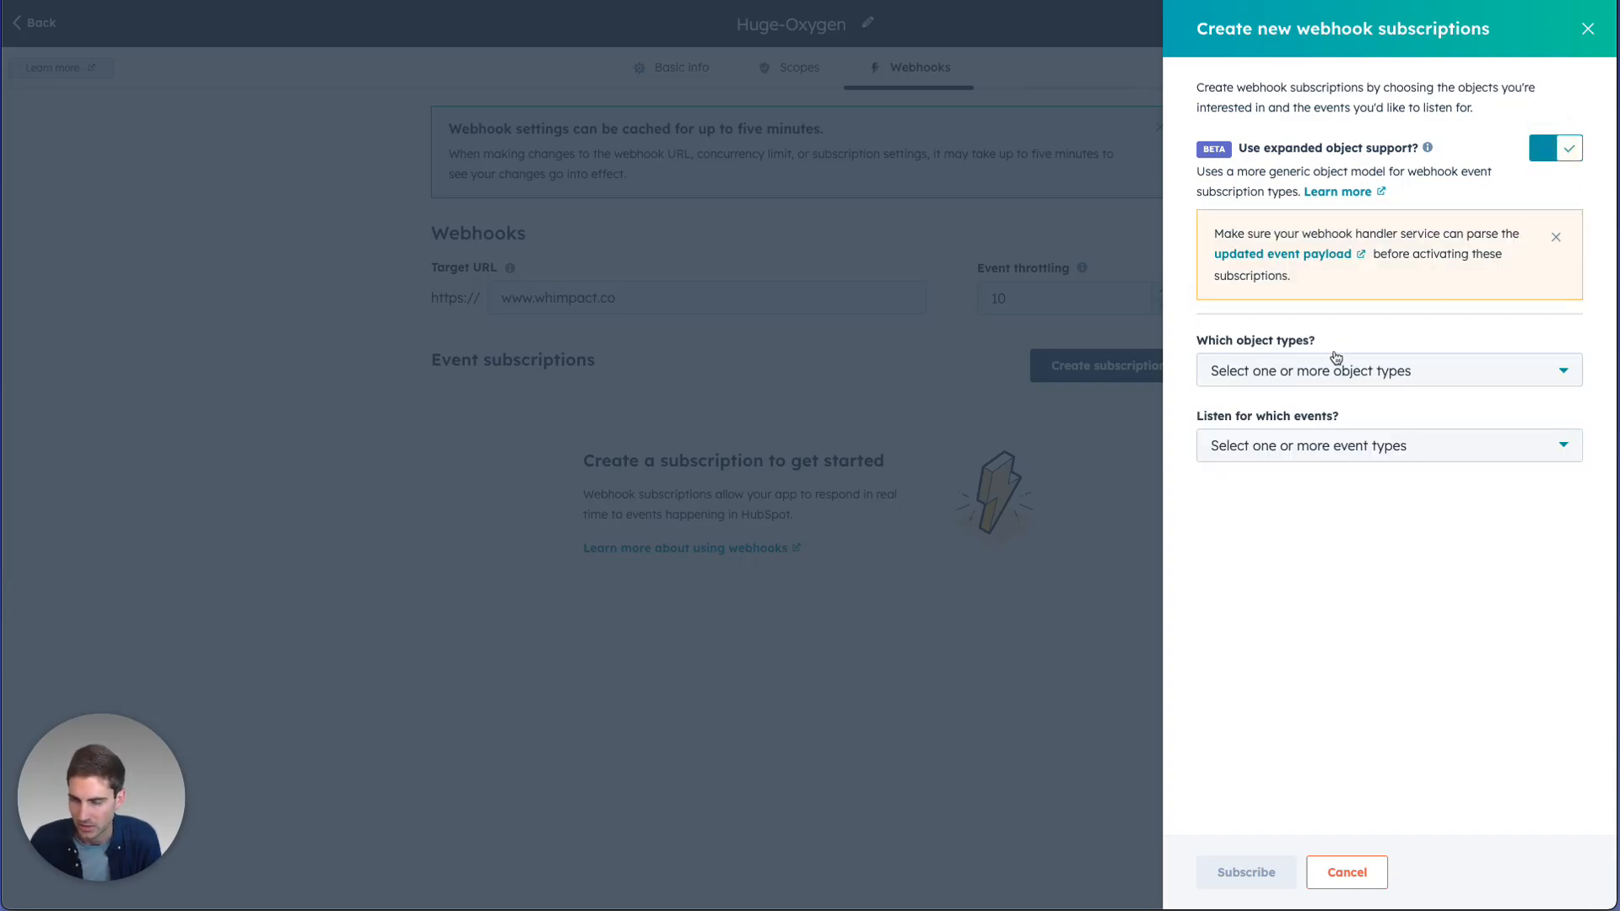
left_click(1333, 376)
type("lea")
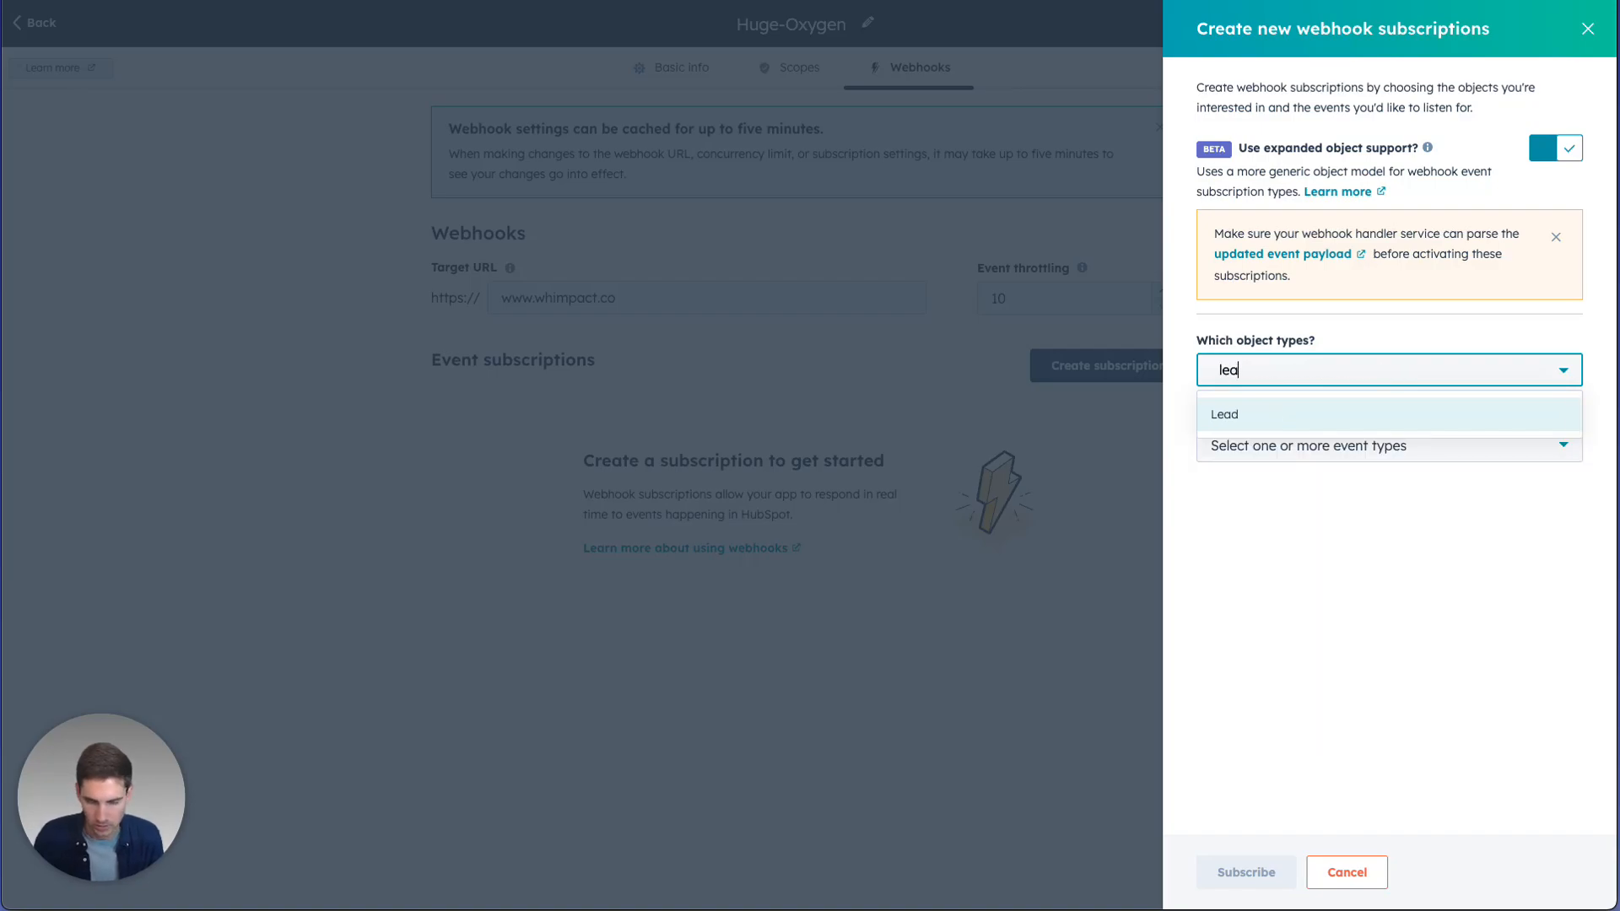
left_click(1319, 414)
left_click(1445, 679)
Make the Lead webhook subscription listen for the Property changed event
left_click(1379, 441)
scroll(1367, 561, "down", 1)
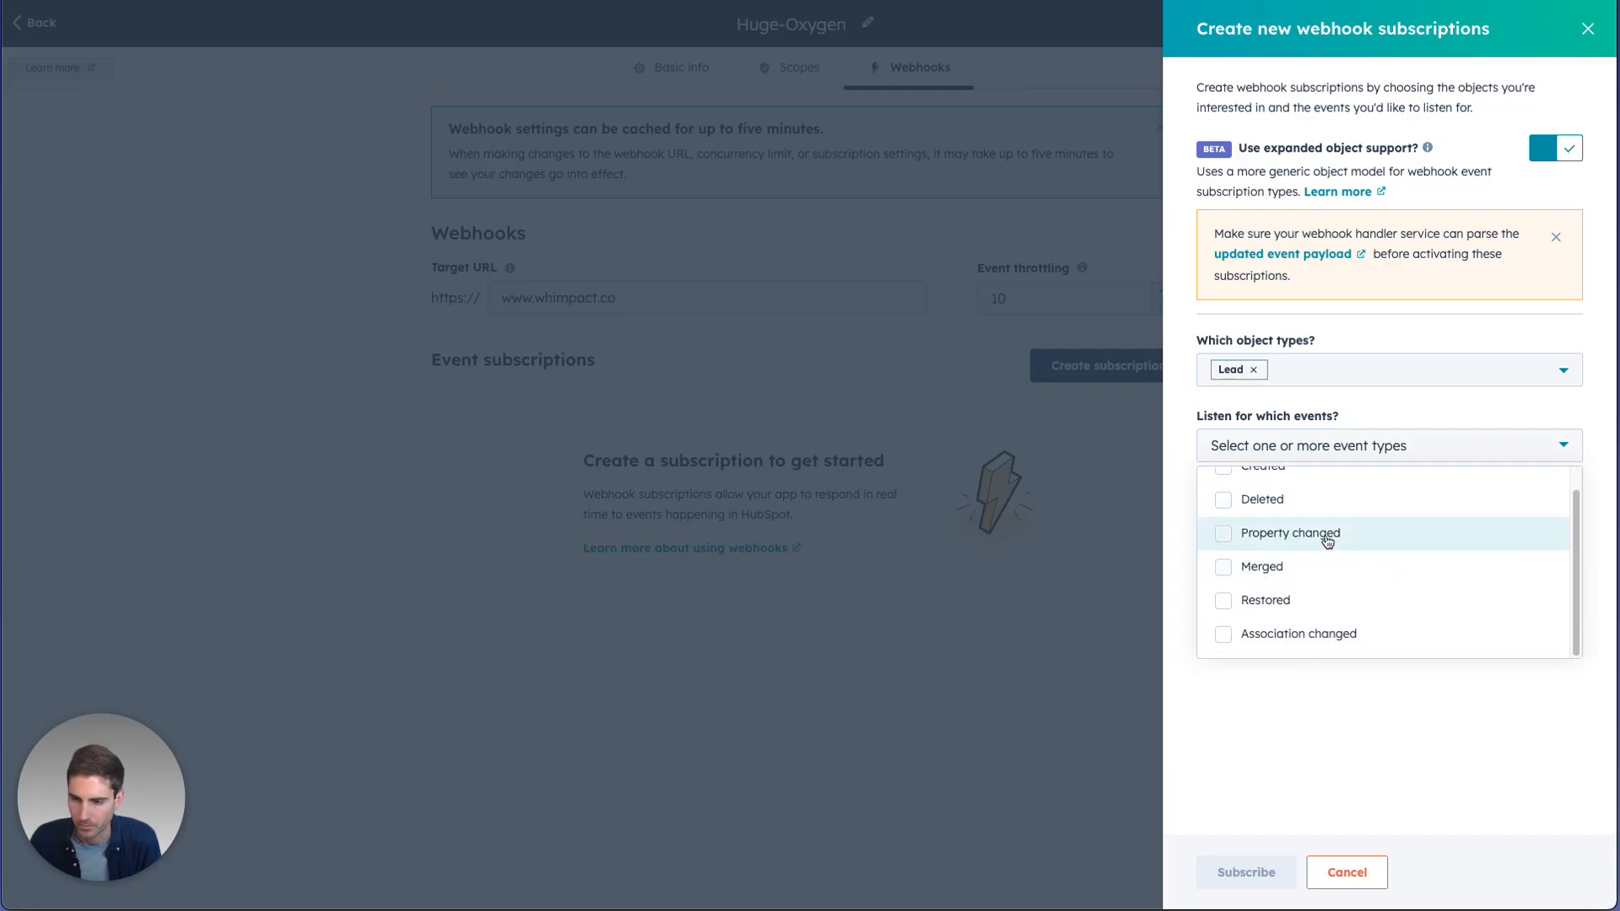
left_click(1313, 532)
left_click(1339, 795)
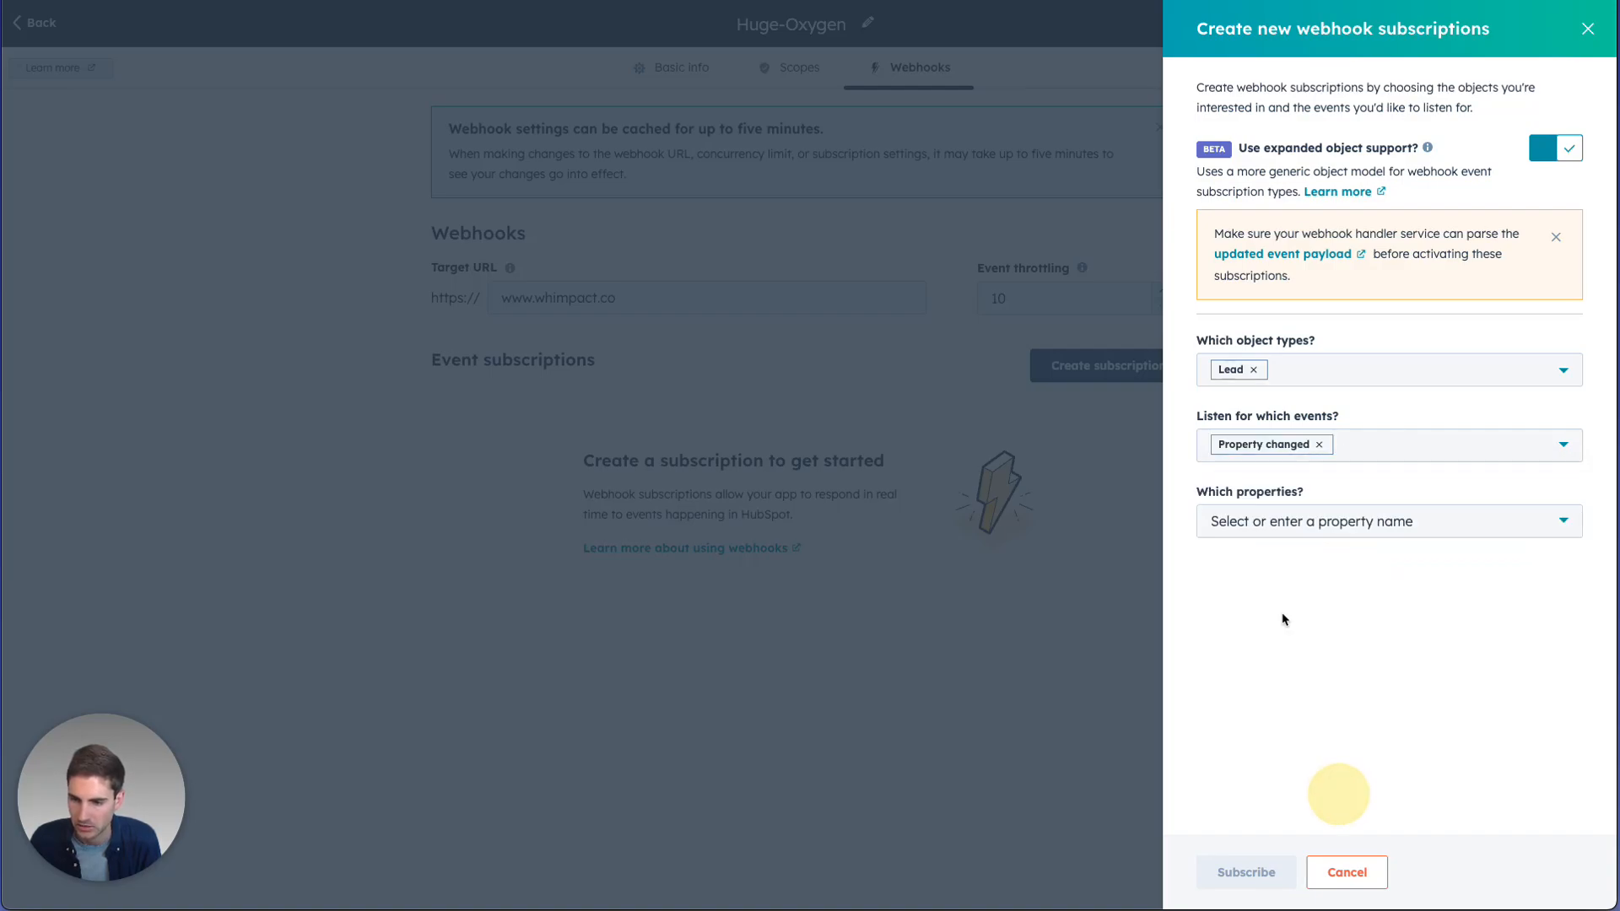
Search the lead properties by stage and choose hs_pipeline_stage as the property the webhook subscription listens for
left_click(1257, 539)
type("lead s")
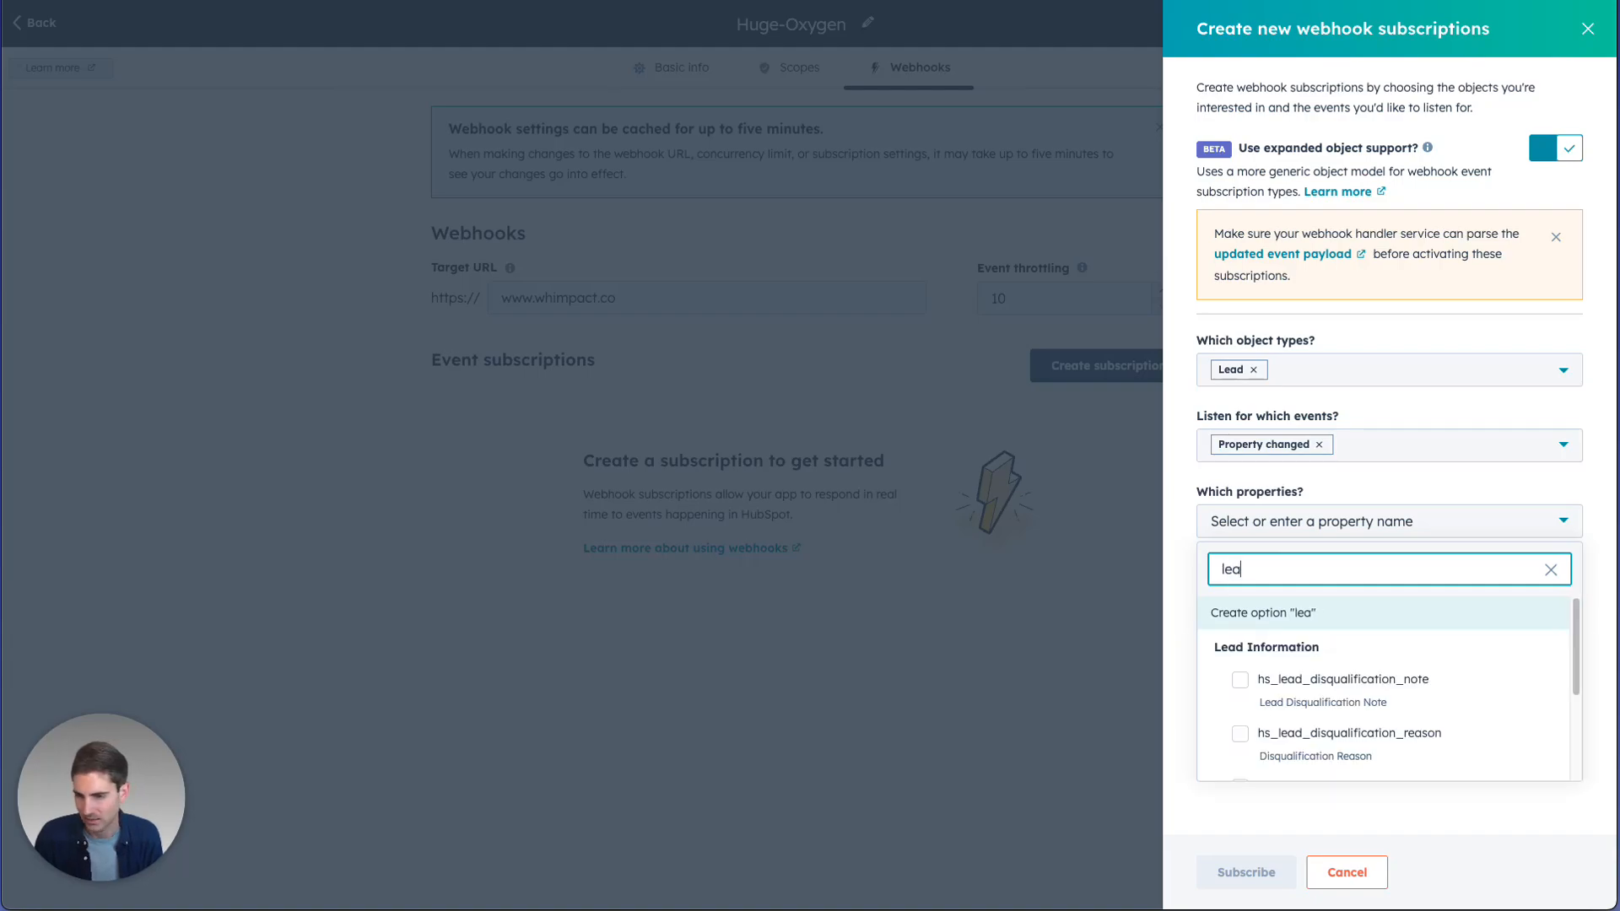
key("BackSpace")
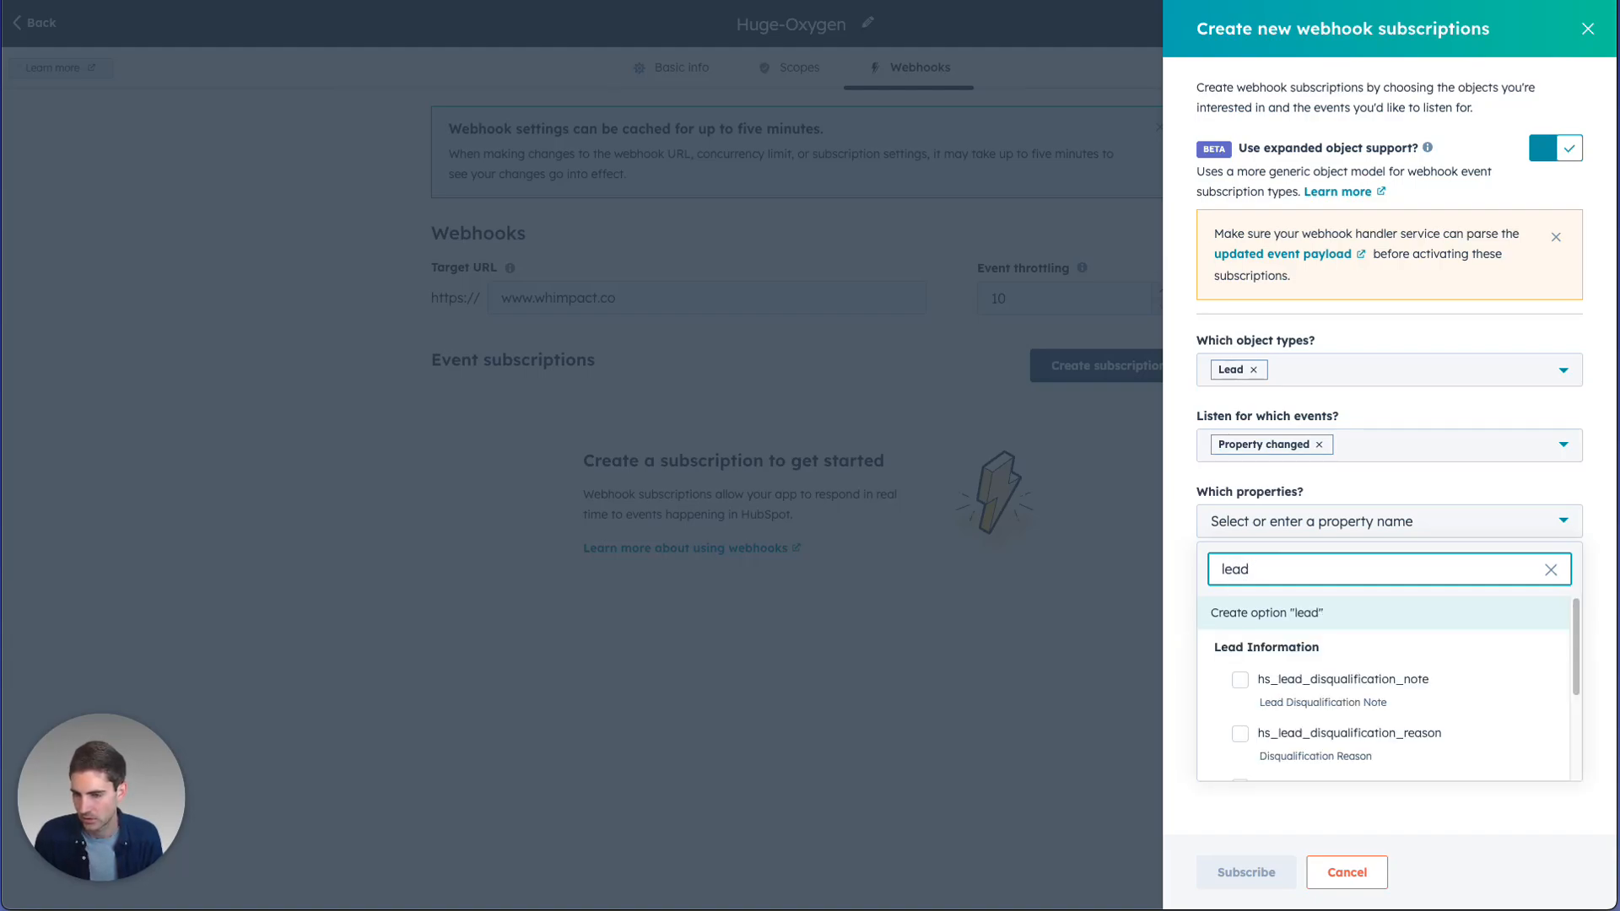
key("BackSpace")
key("BackSpace")
key("BackSpace")
type("stat")
key("BackSpace")
key("BackSpace")
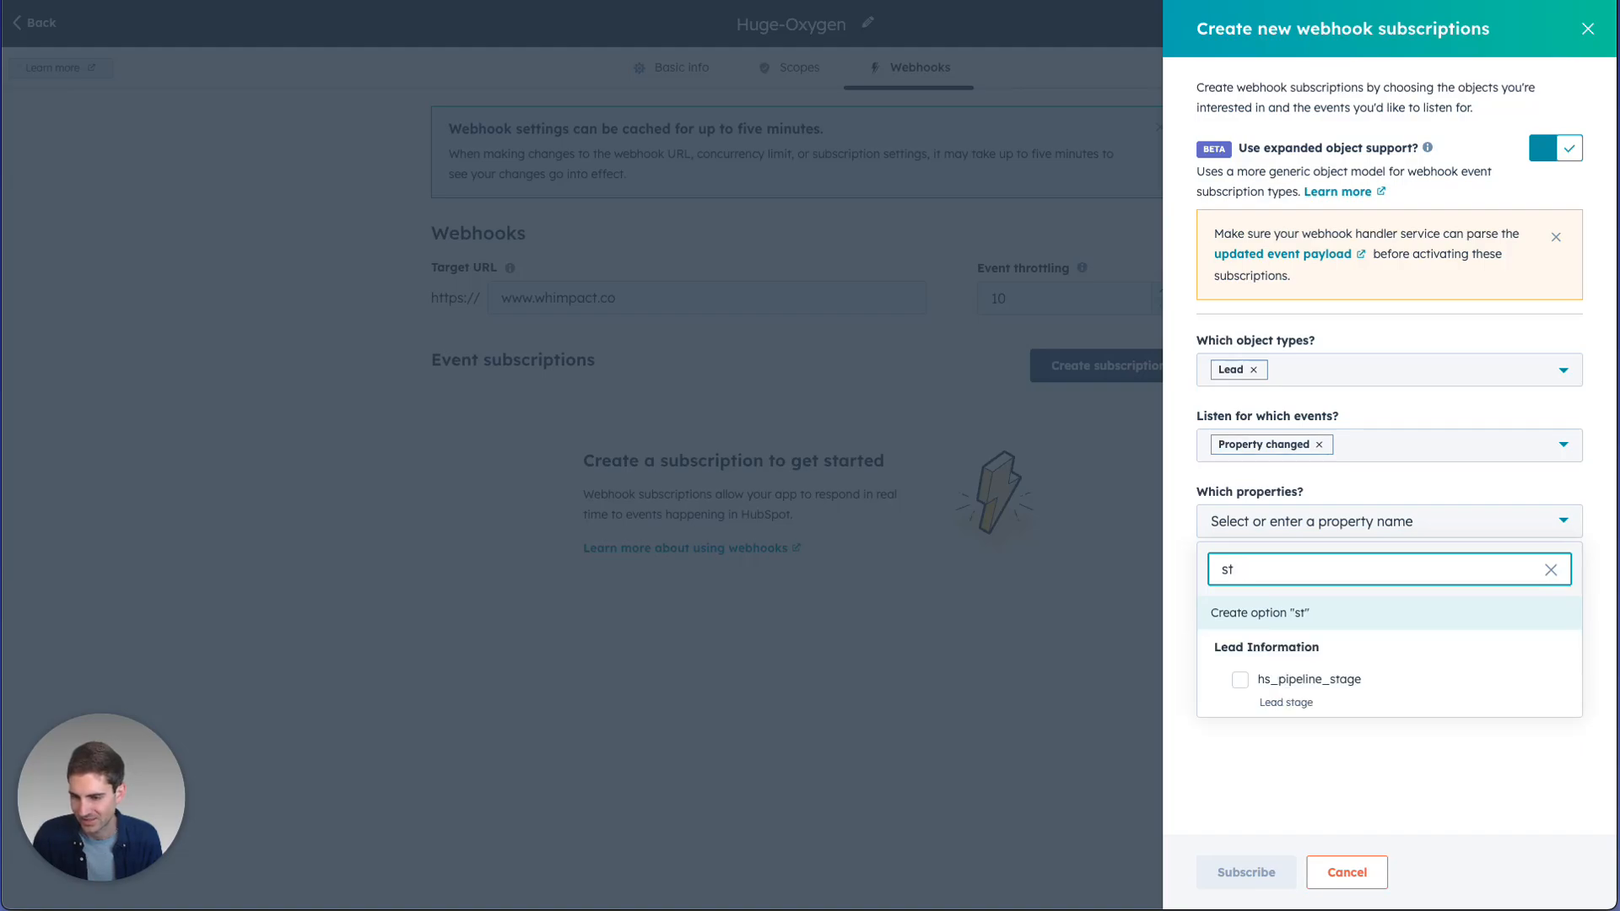
left_click(1316, 681)
left_click(1289, 827)
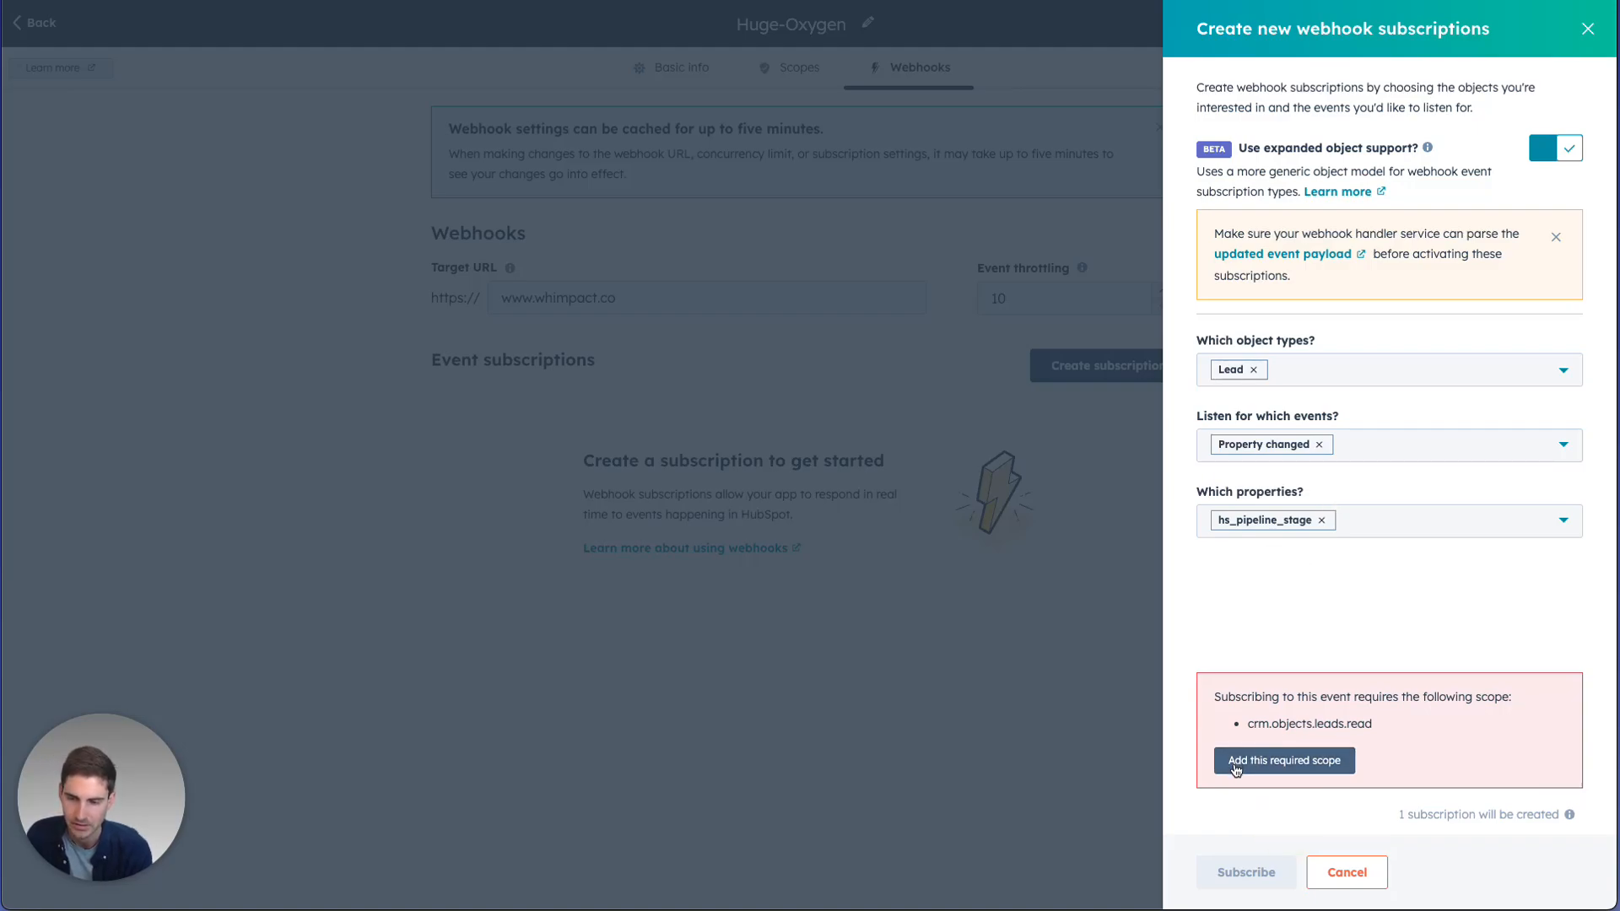
Add the required crm.objects.leads.read scope and create the lead property-change subscription
left_click(1235, 768)
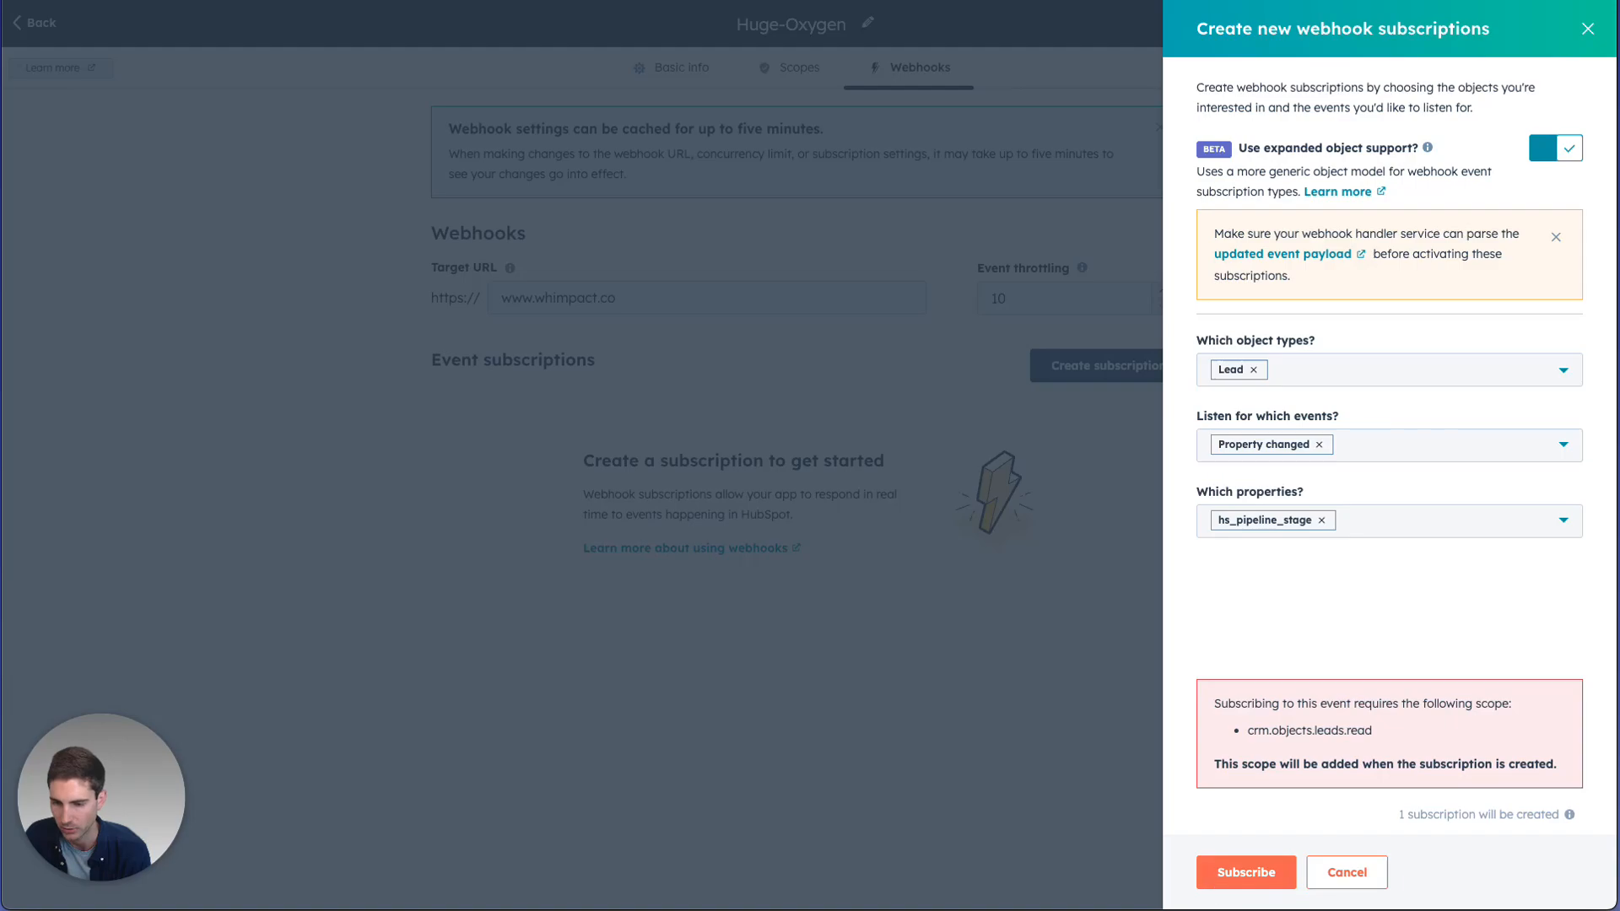
left_click(1217, 882)
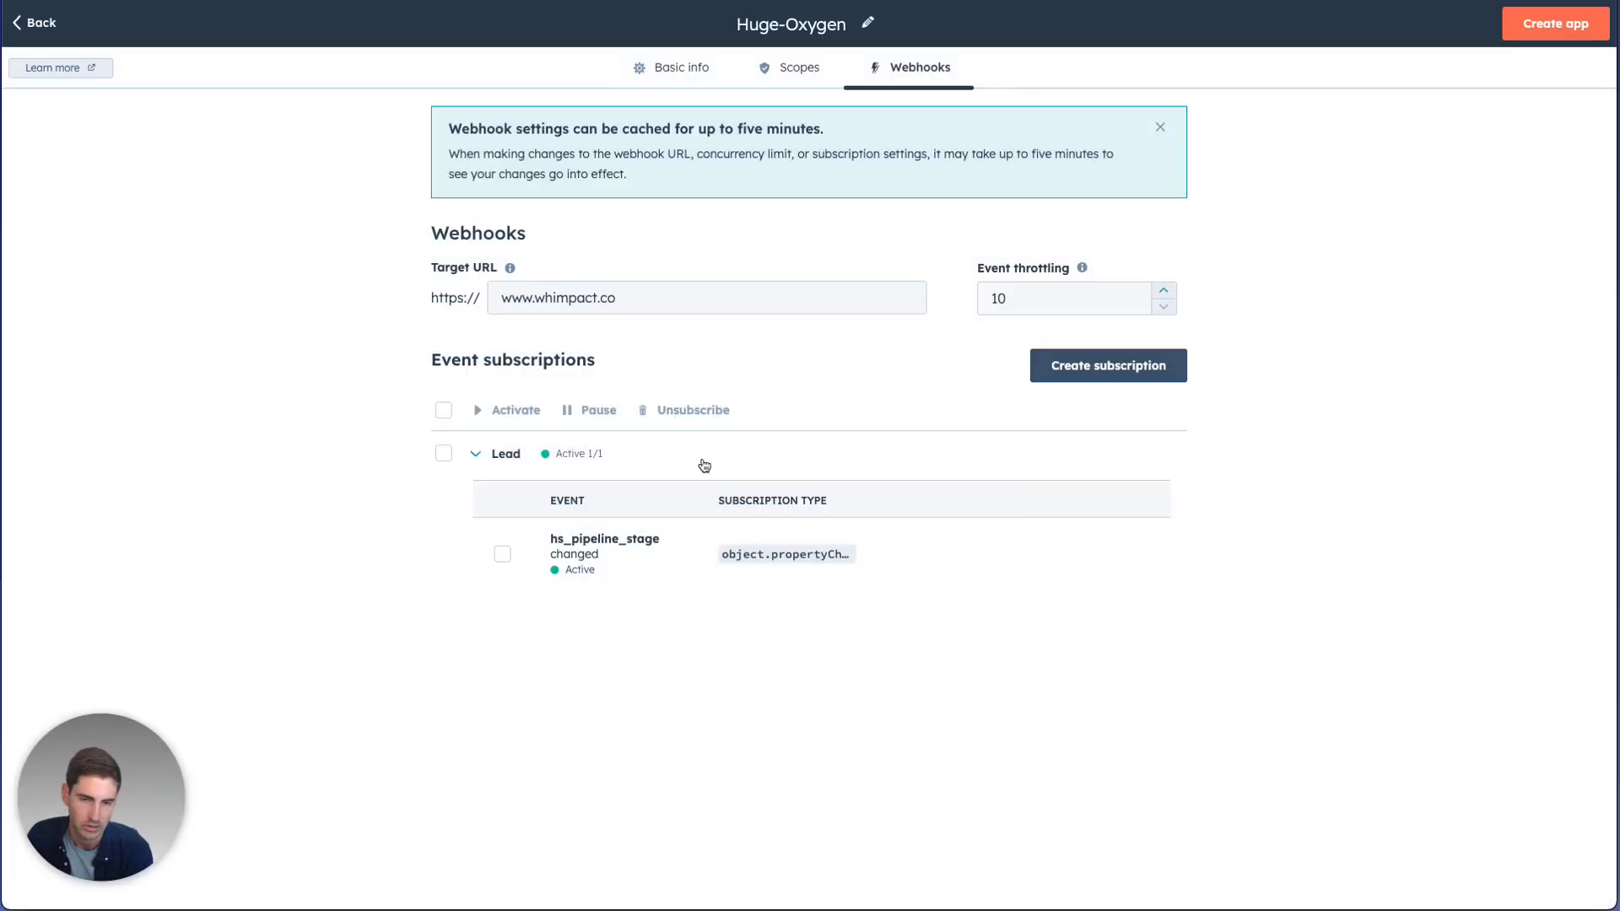
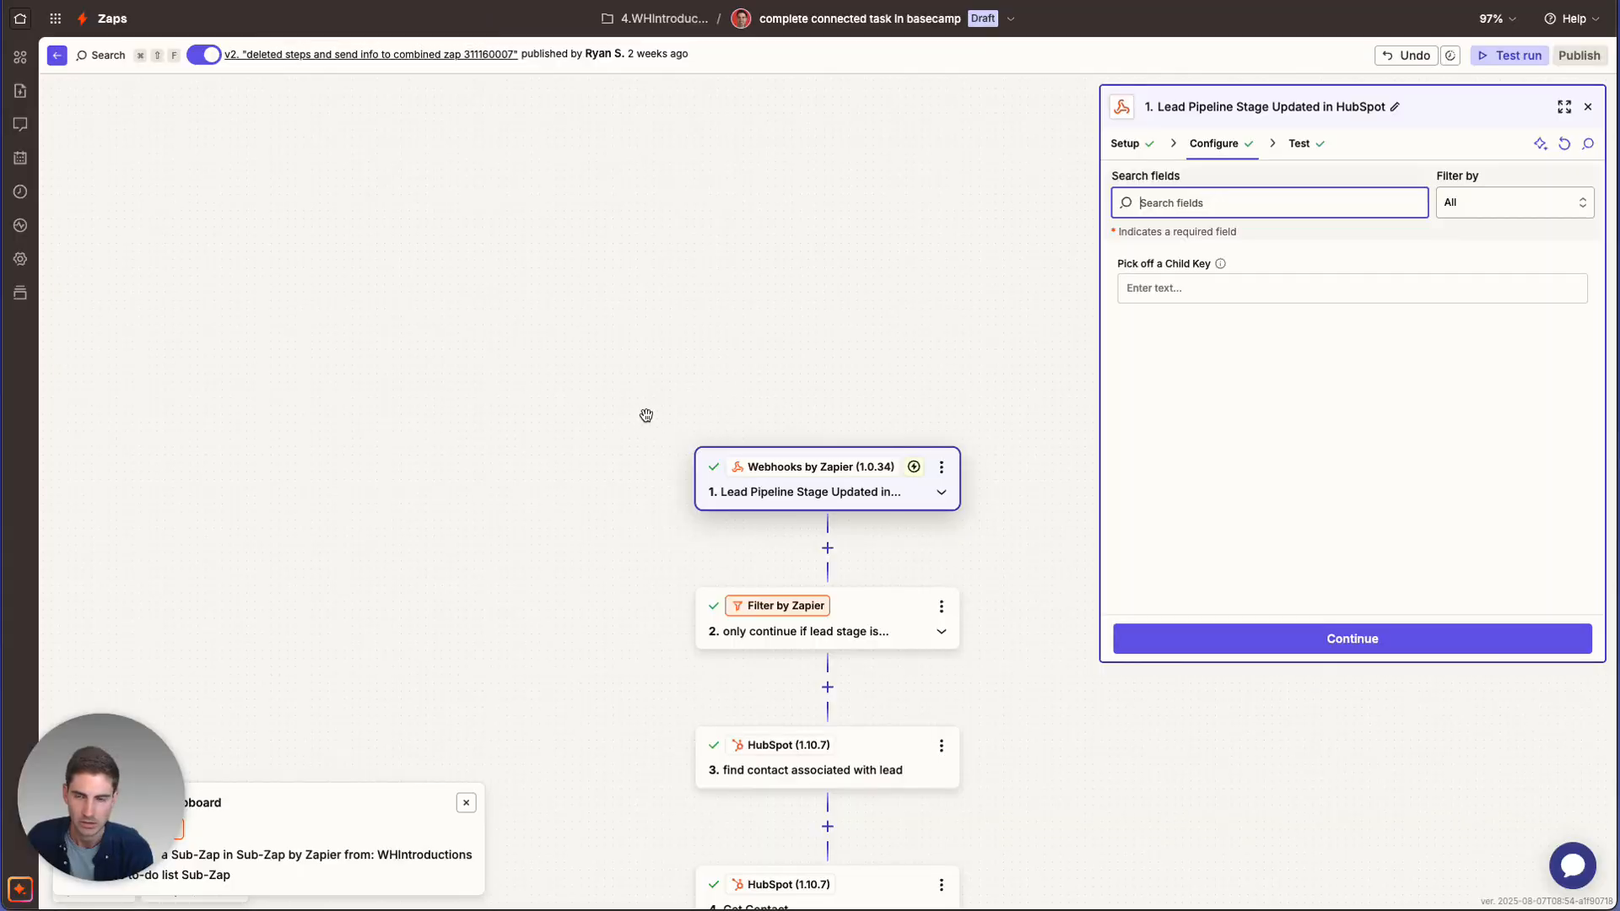
In Zapier, open the configuration of the filter step that only continues if the lead stage is connected
left_click_drag(658, 371, 549, 162)
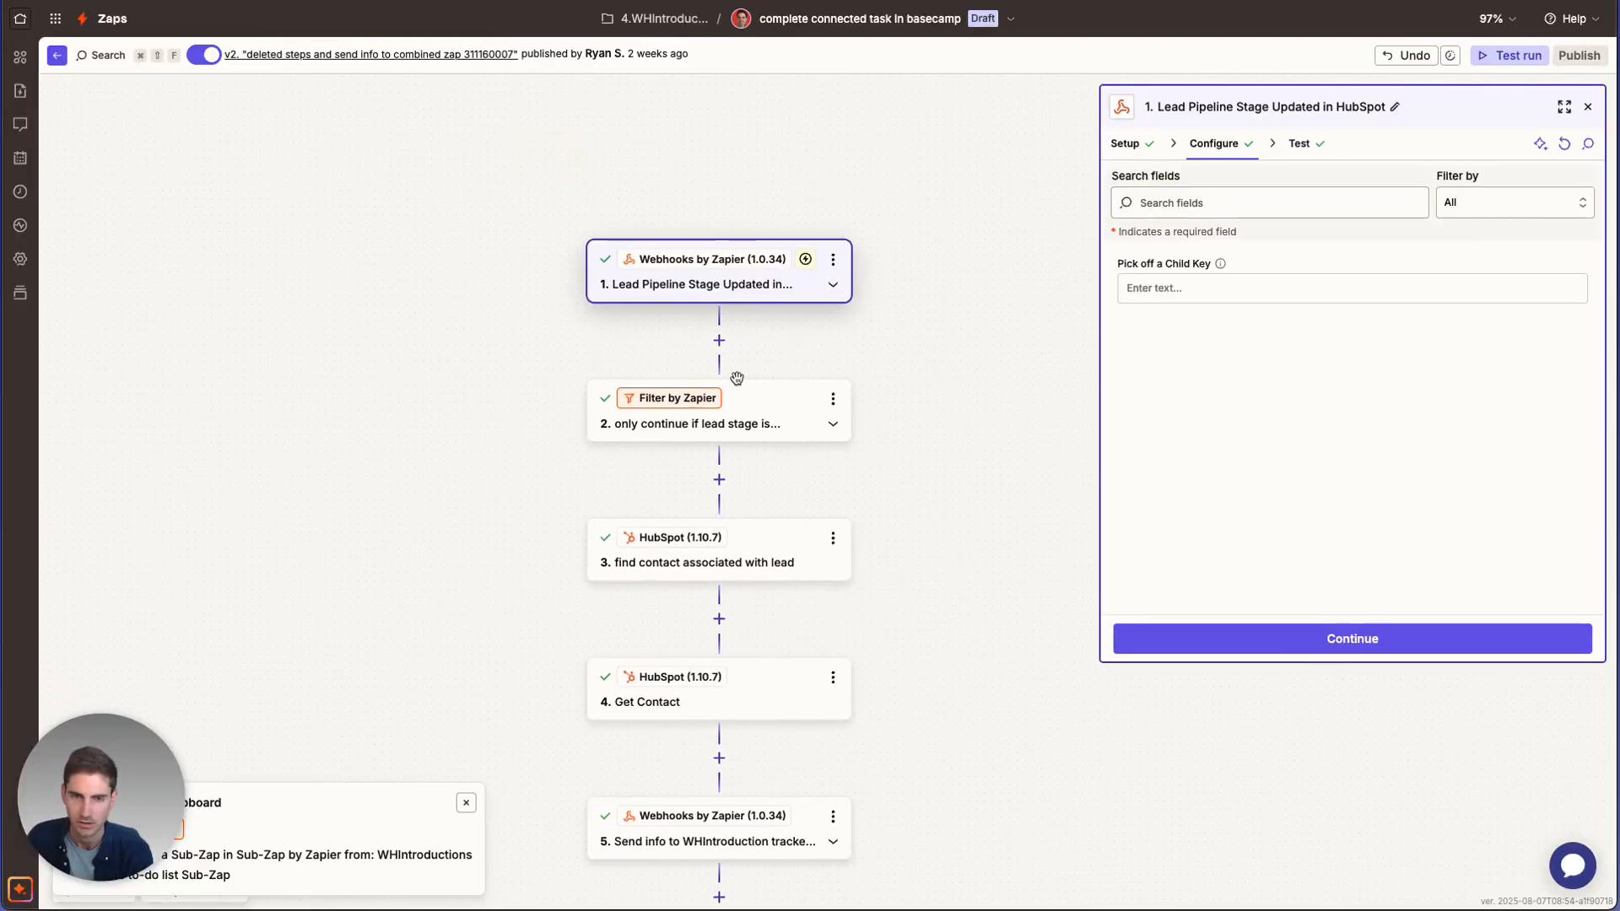
left_click(706, 420)
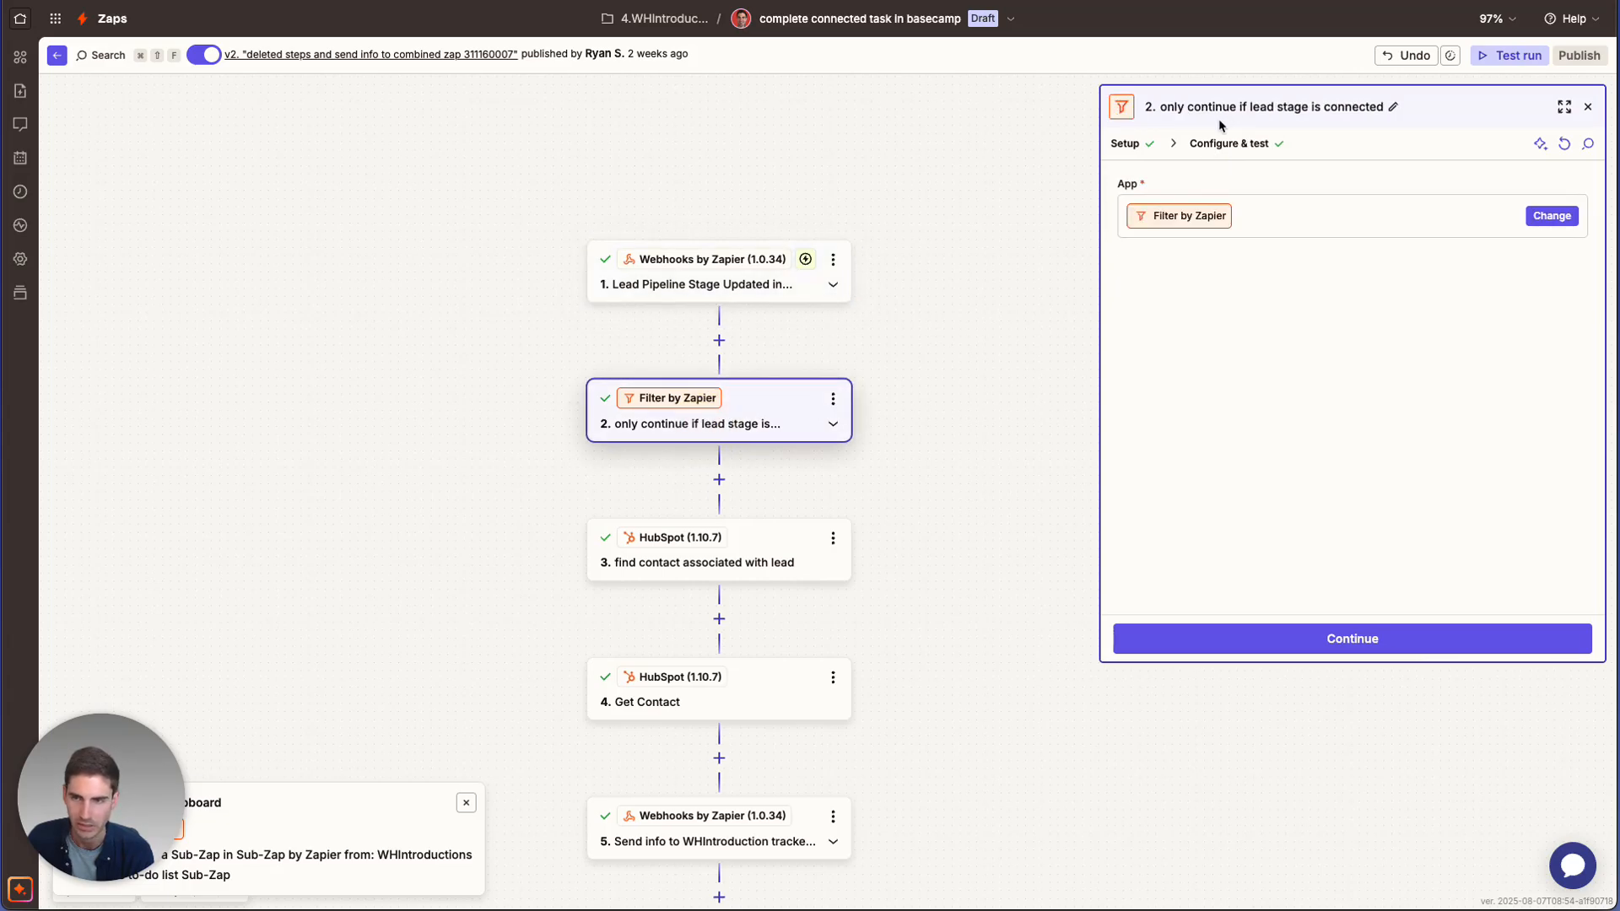
left_click(1221, 145)
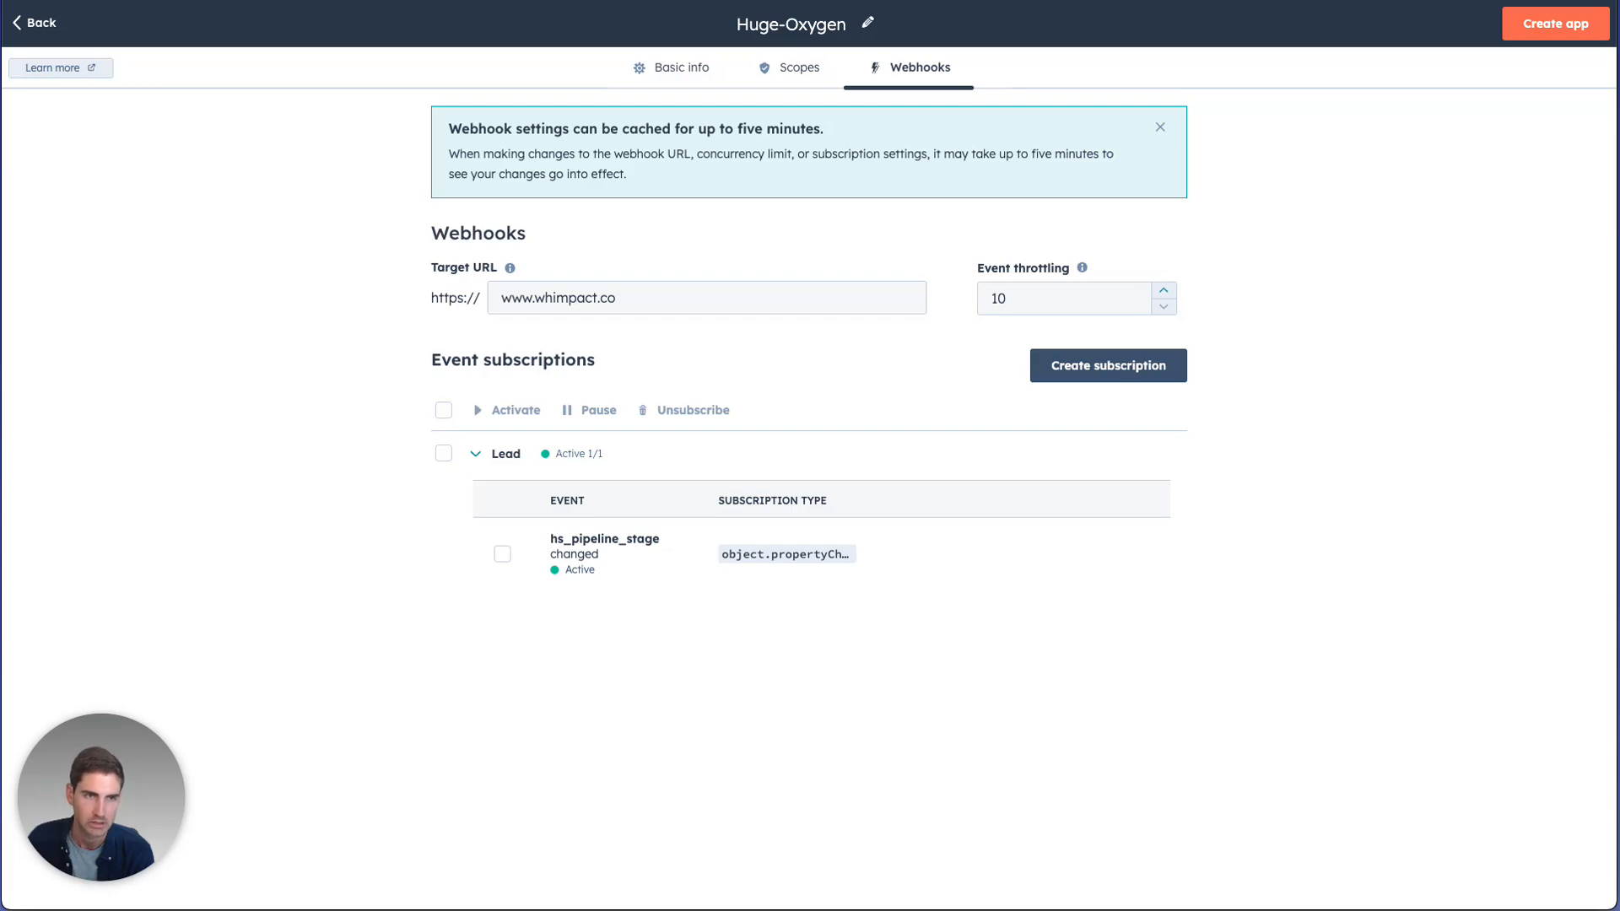
In HubSpot, leave the private app setup and open the pipeline settings of the Leads object
left_click(39, 26)
scroll(172, 449, "down", 8)
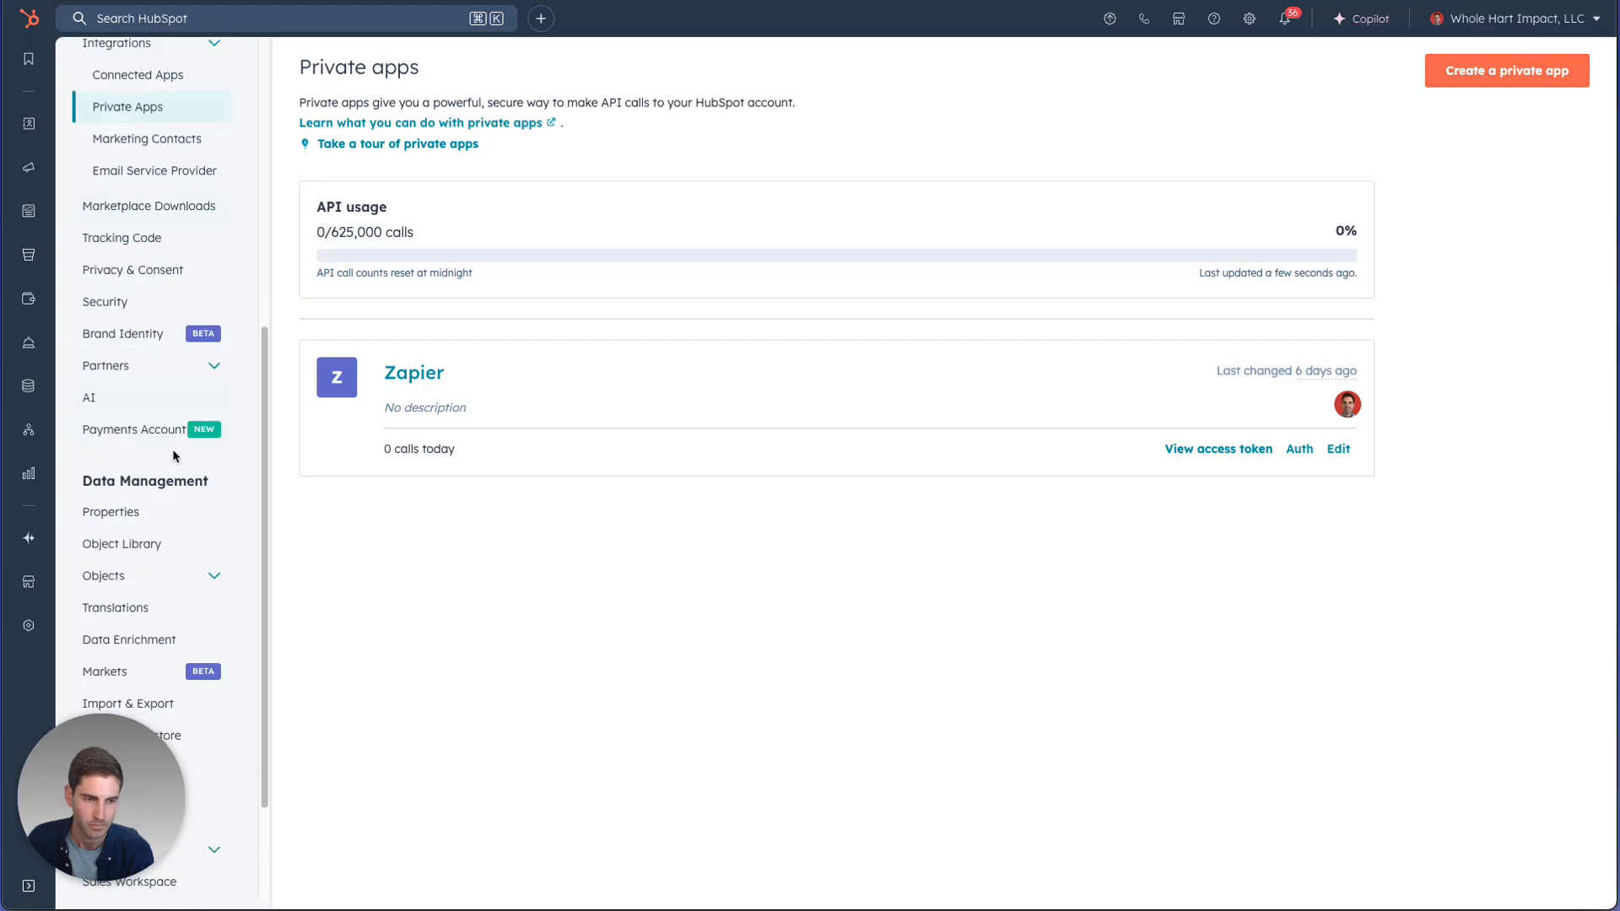
left_click(155, 418)
left_click(177, 528)
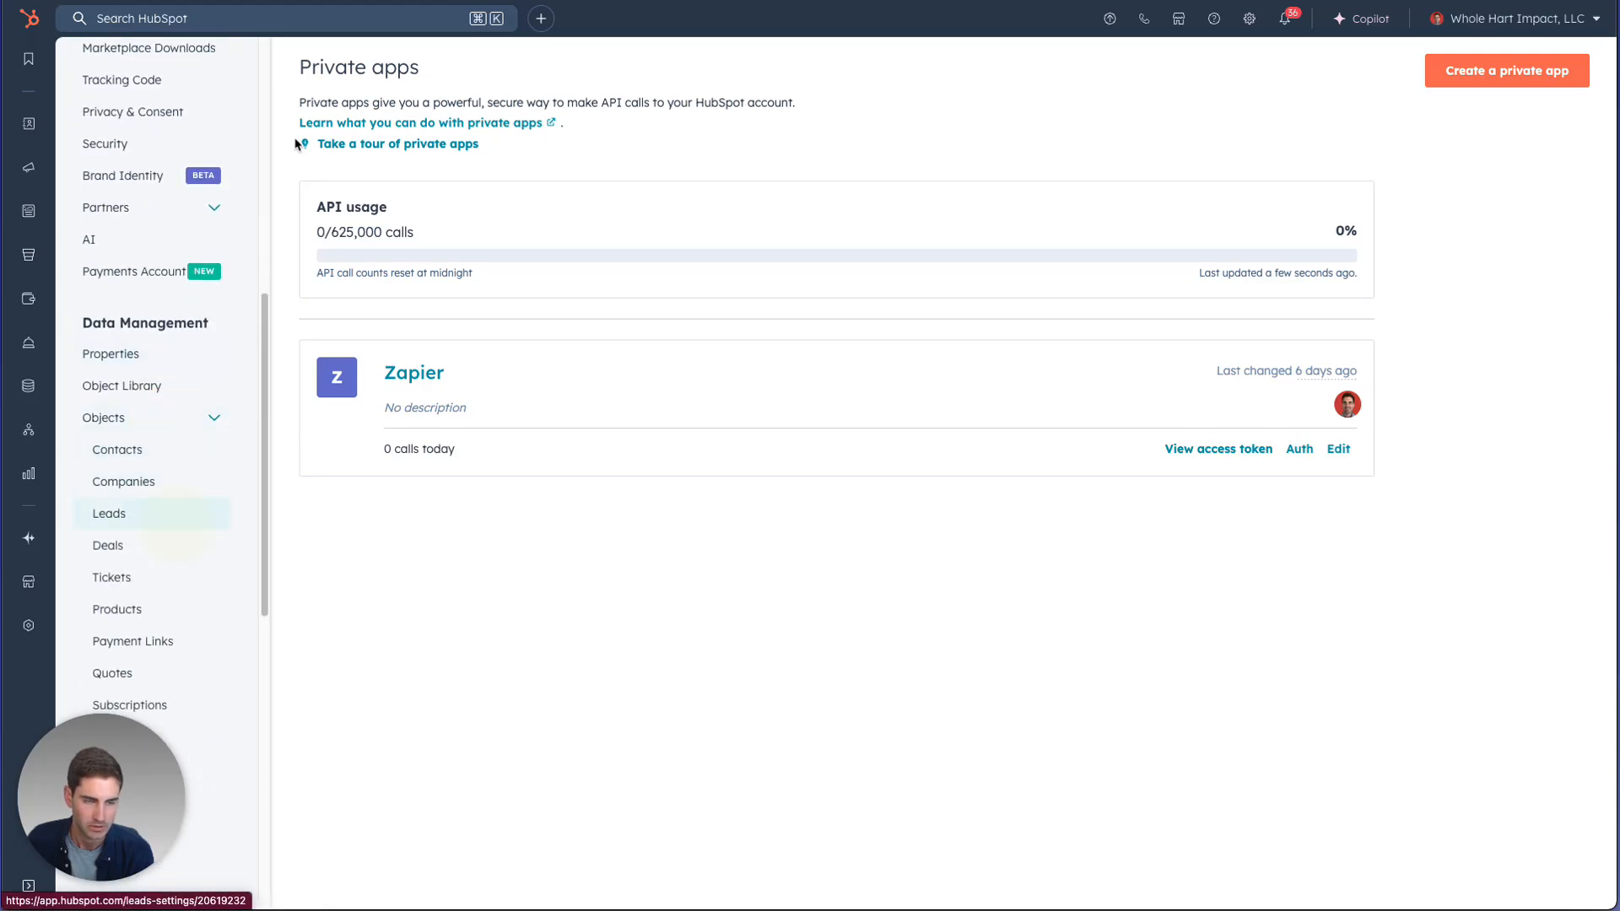
left_click(412, 119)
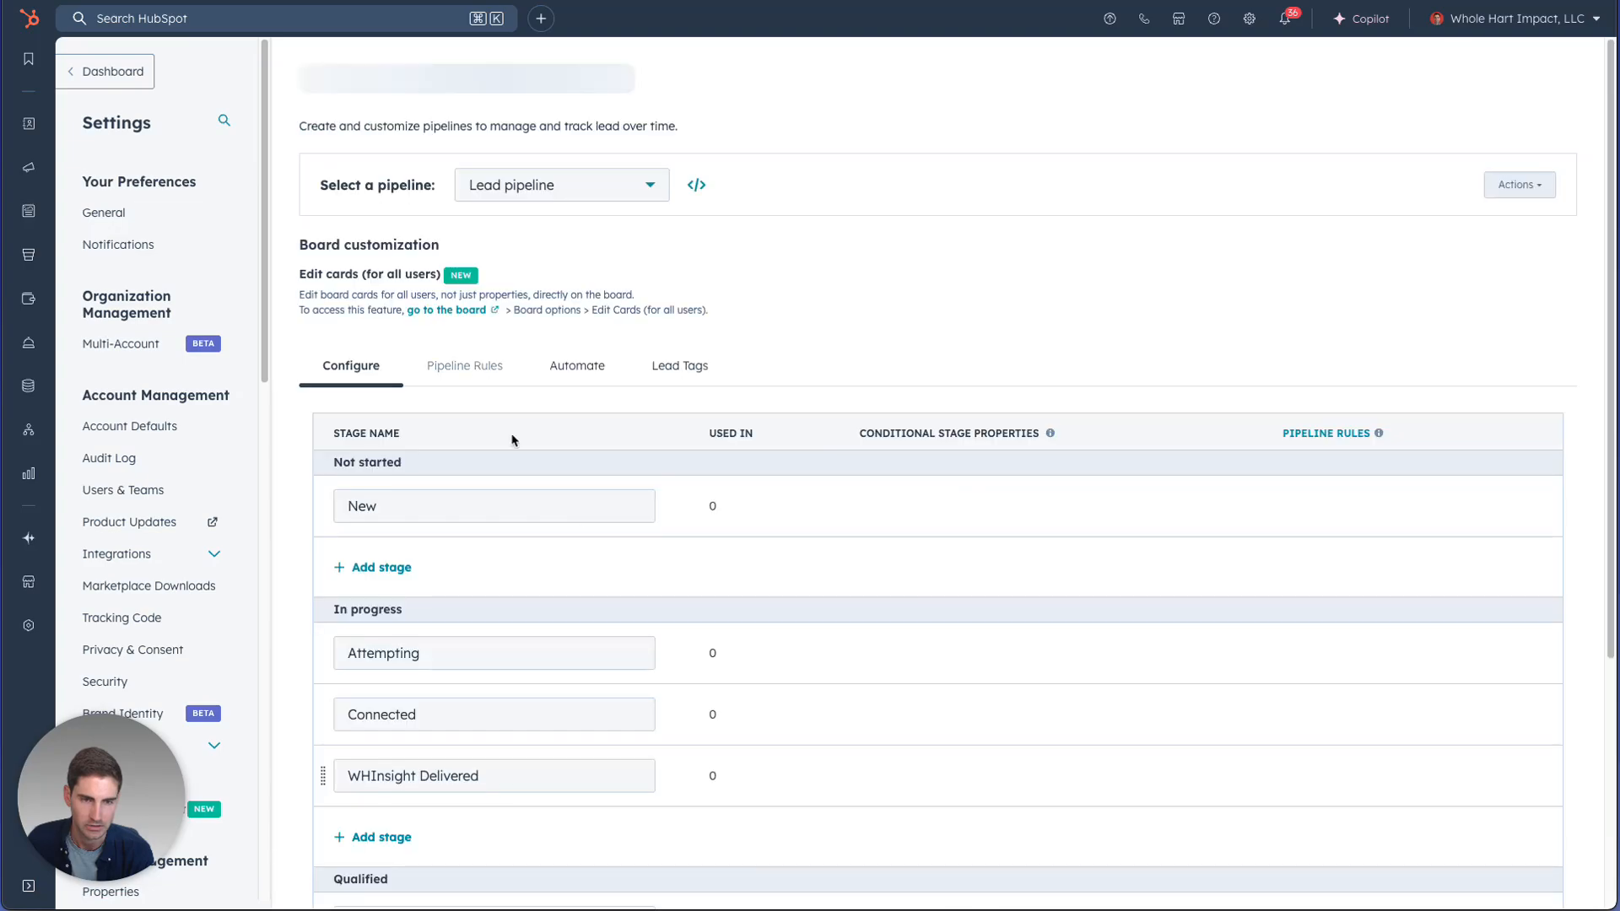
Show the internal ID of the Connected stage in the Lead pipeline and select its text
scroll(473, 609, "down", 1)
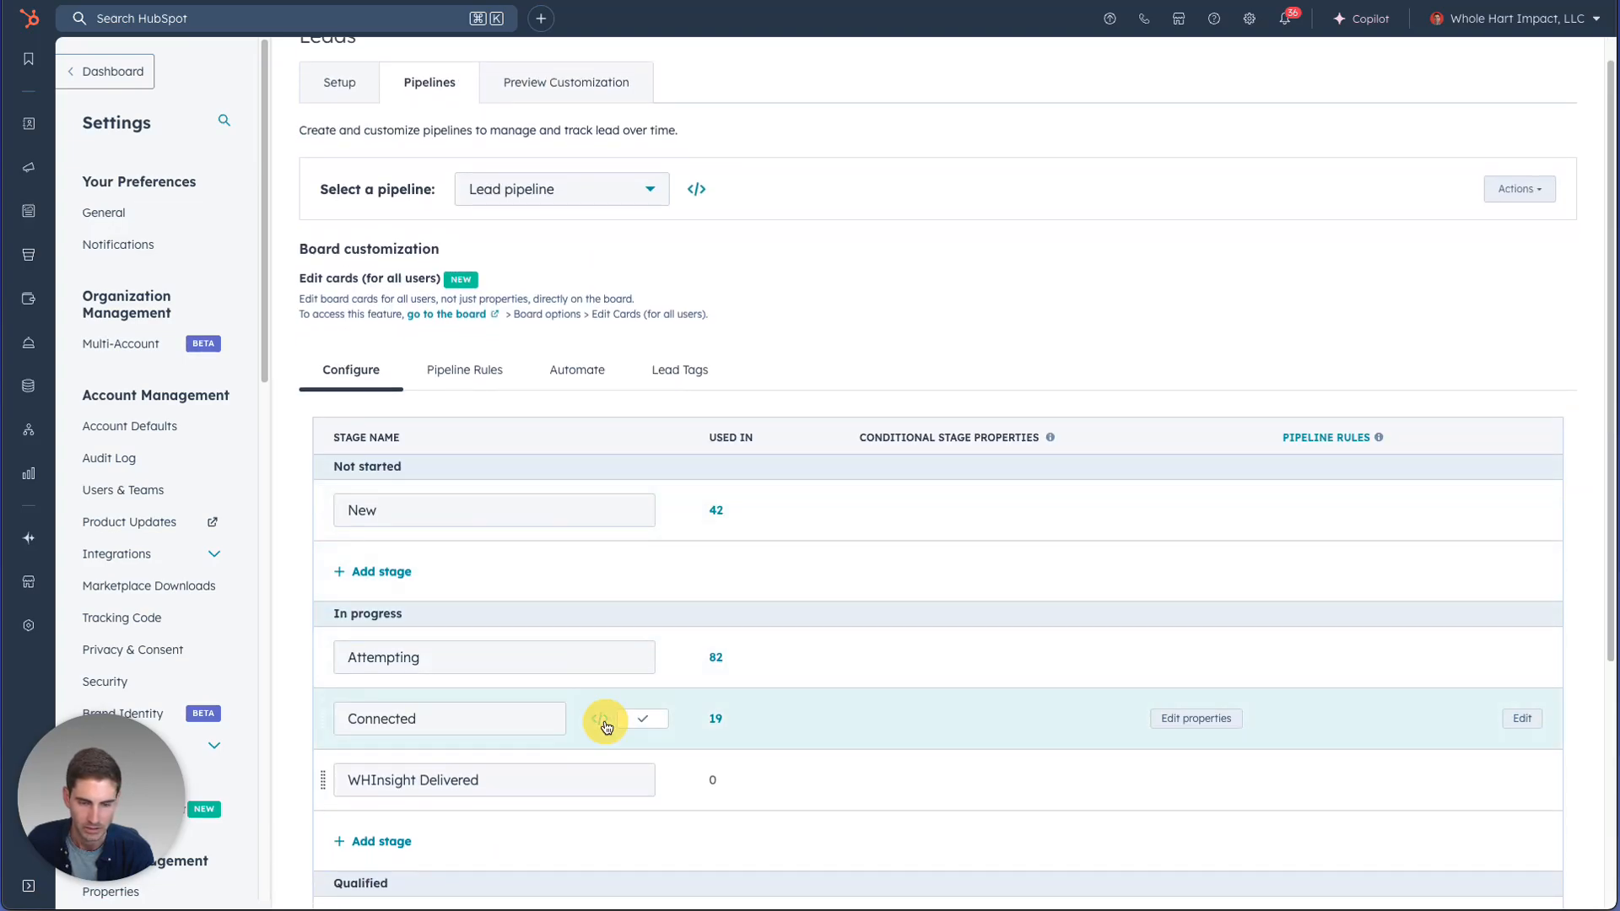
left_click(599, 719)
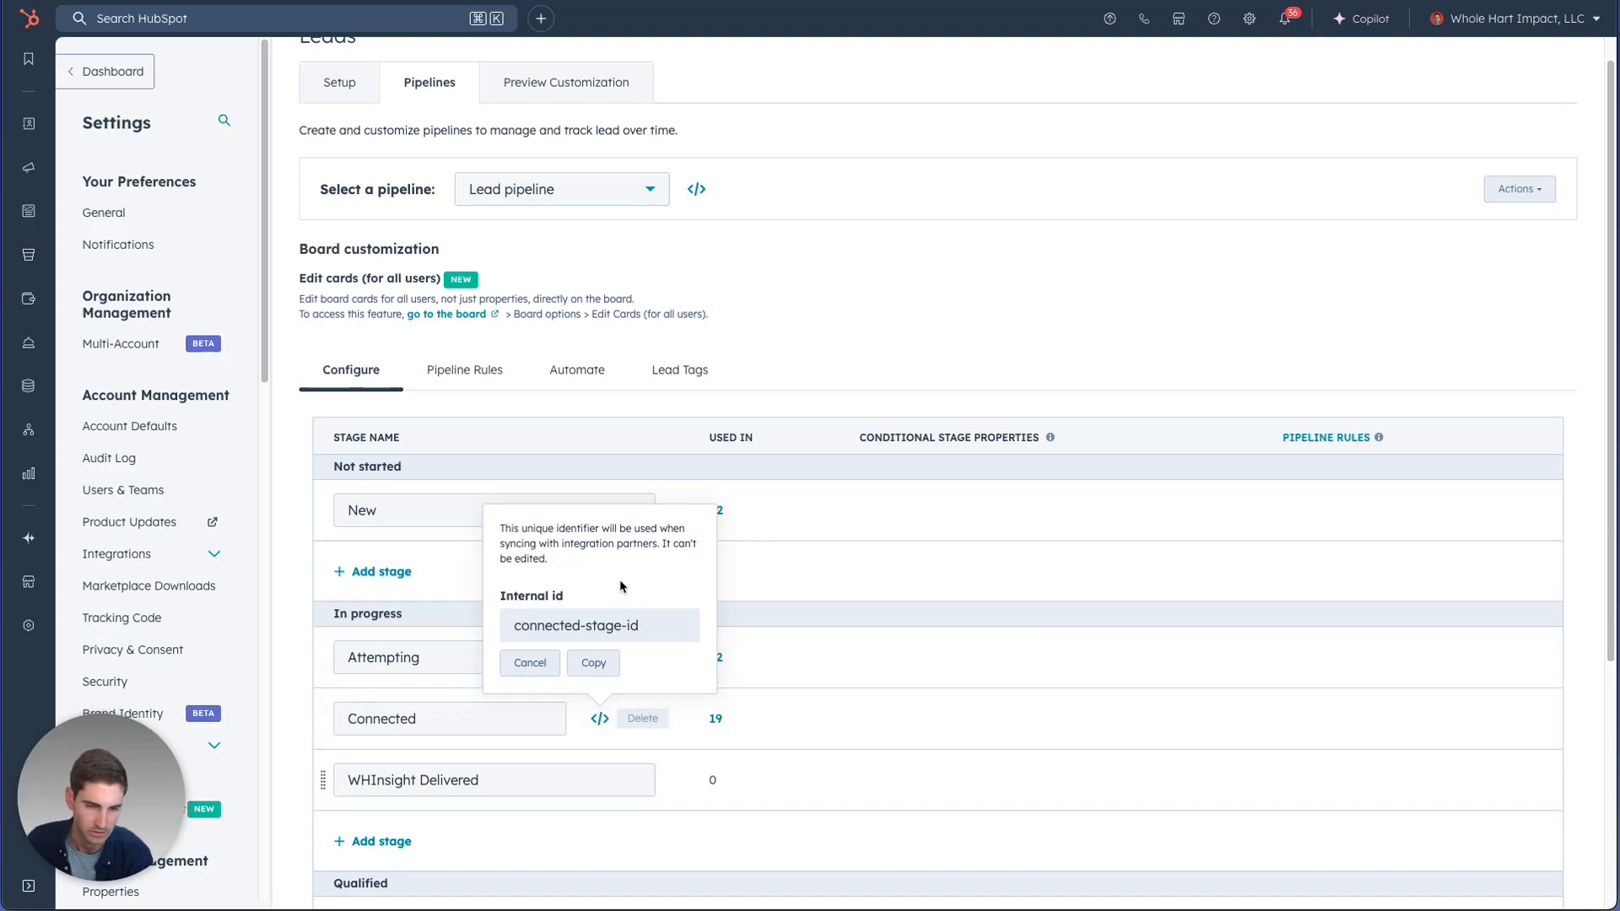
double_click(550, 629)
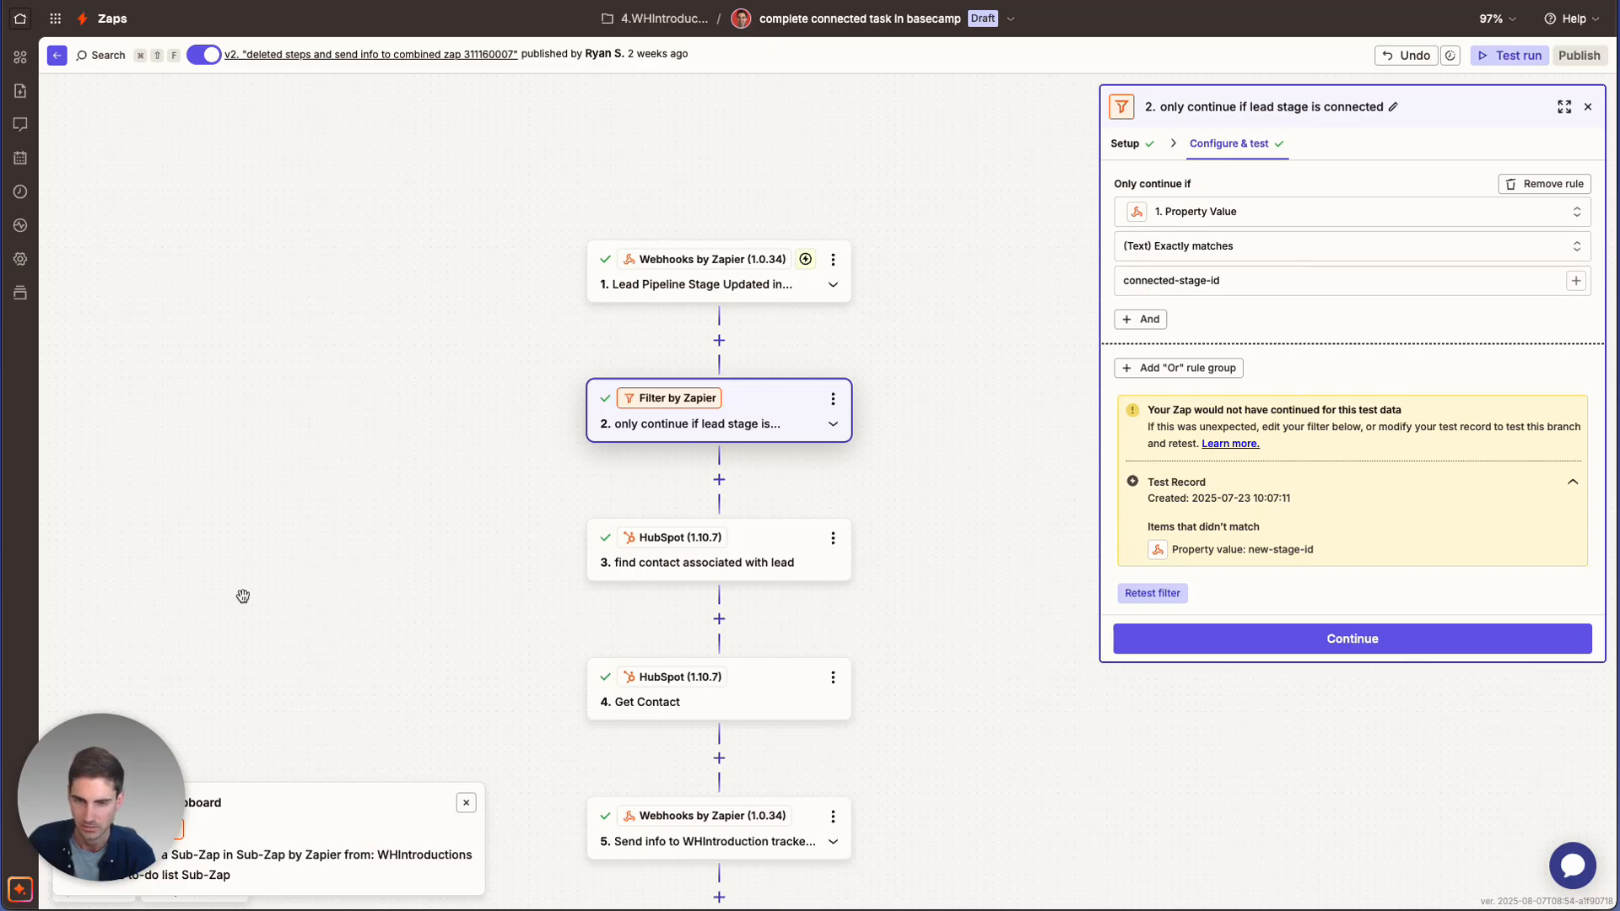
In Zapier, review the record ID, object types and search options of the step that finds the lead's associated contact
left_click(660, 563)
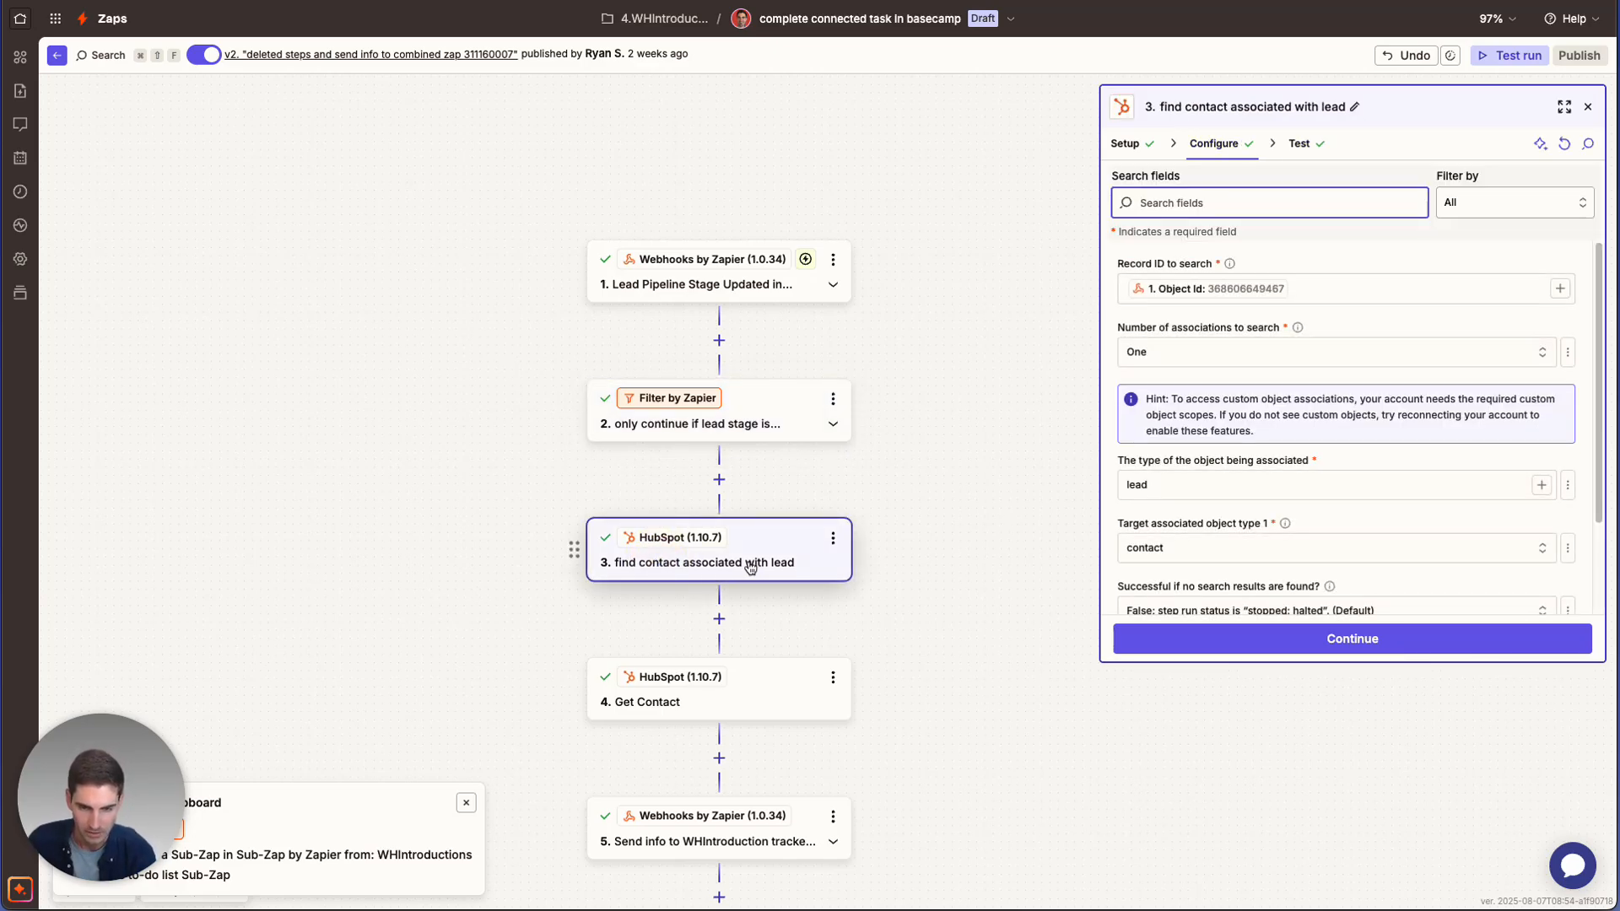
scroll(1206, 380, "down", 2)
left_click(1192, 419)
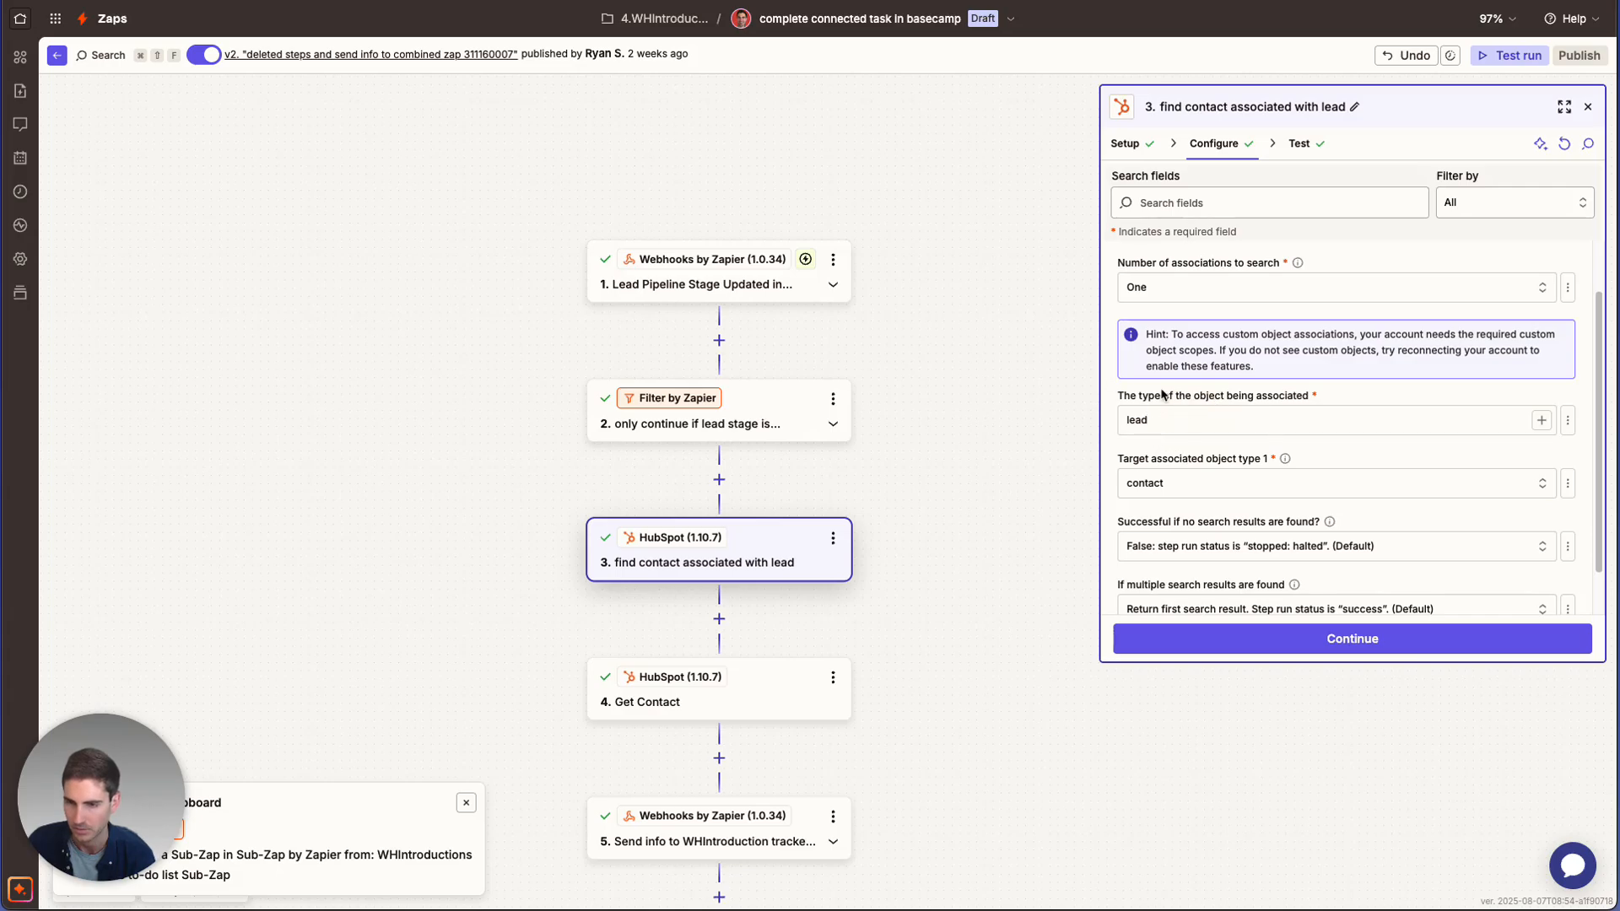
scroll(1163, 480, "down", 1)
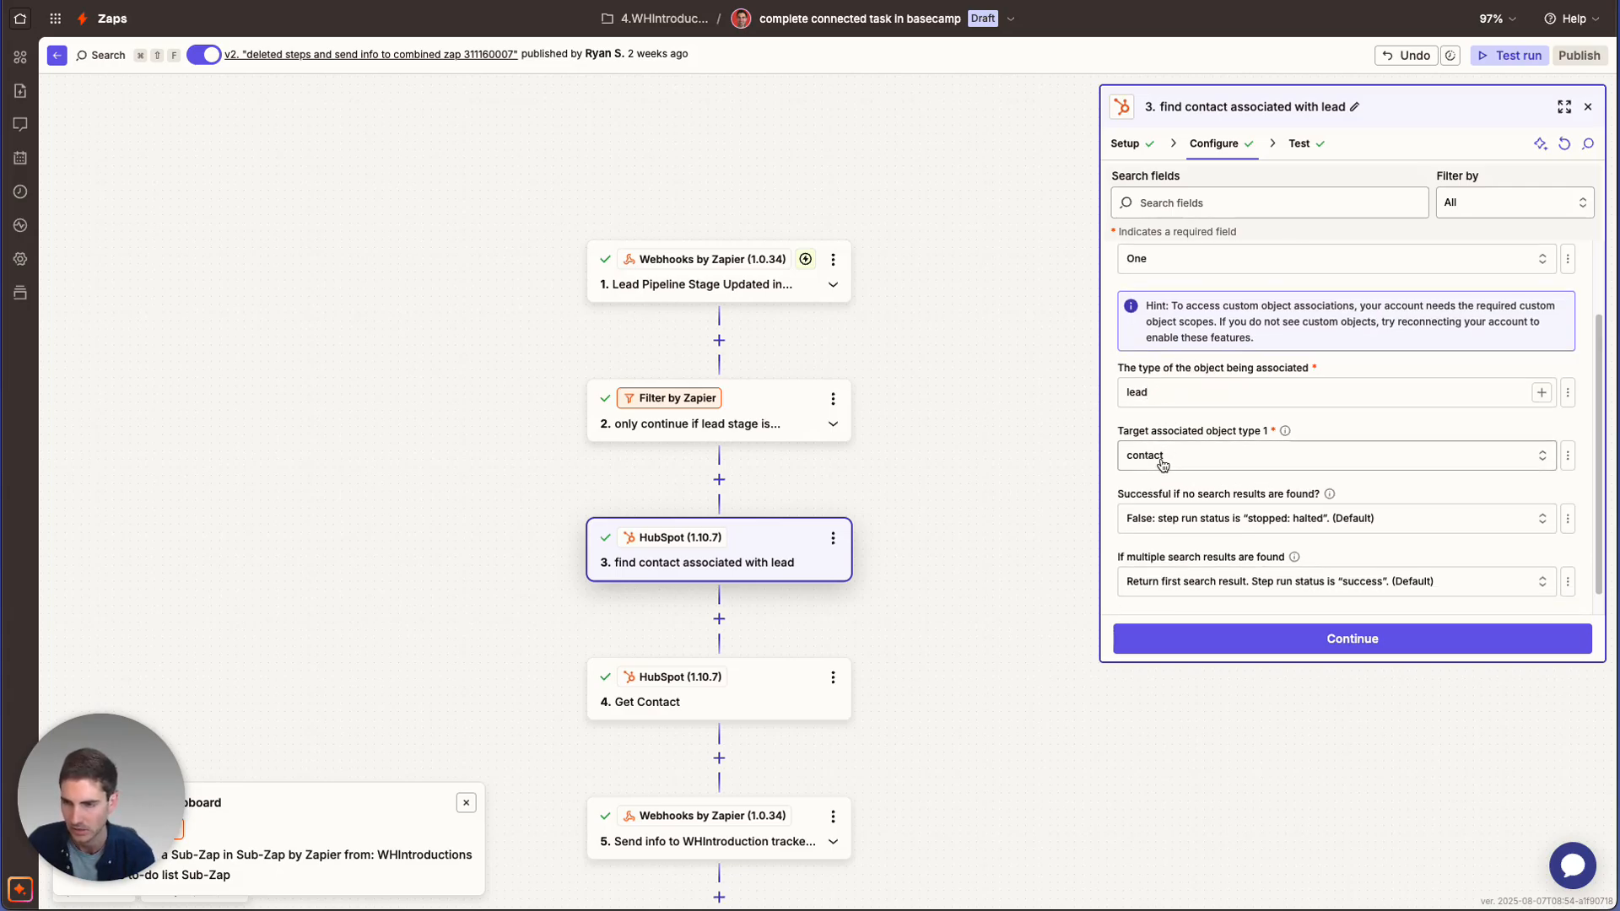
scroll(1169, 460, "down", 1)
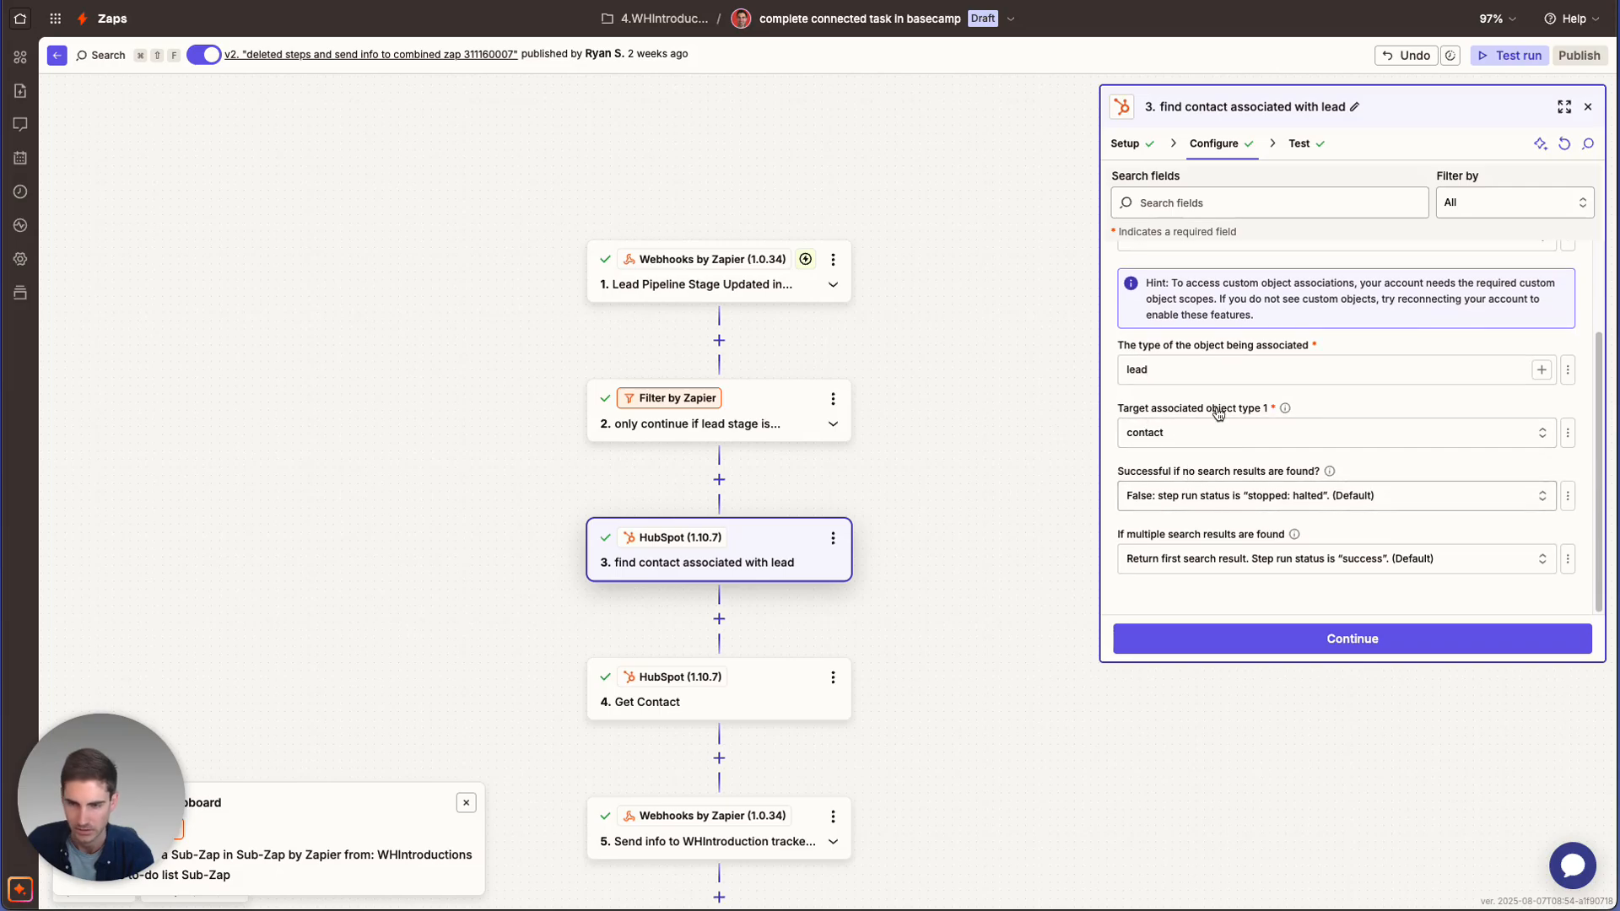
Examine the Get Contact step's contact ID and additional properties alongside the webhook step that follows it
left_click(741, 696)
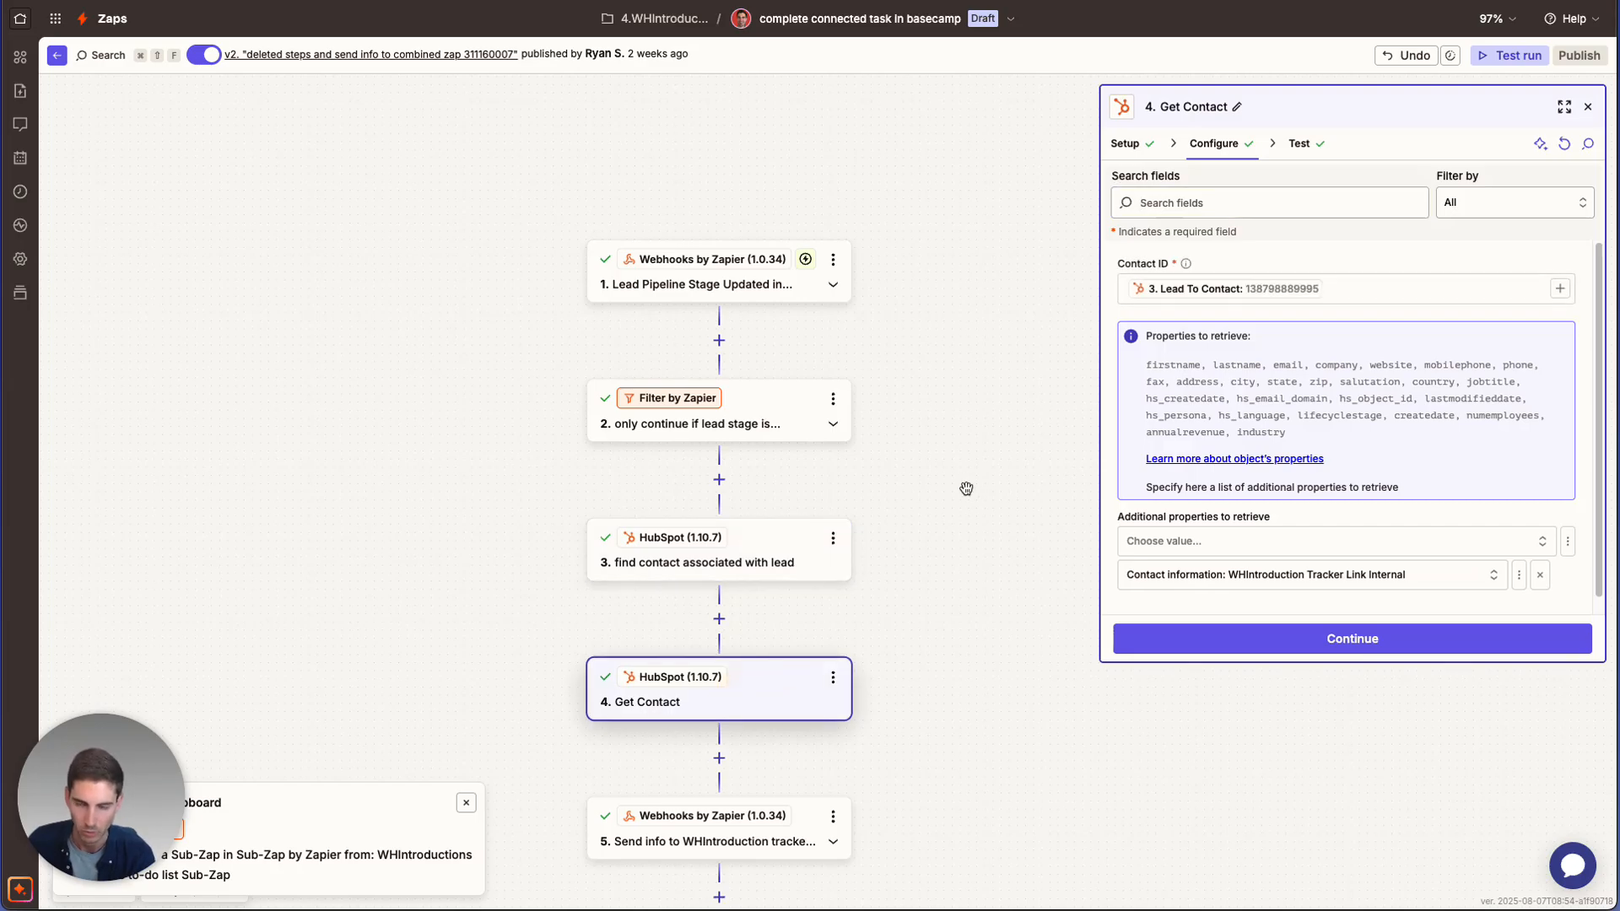
scroll(757, 528, "down", 4)
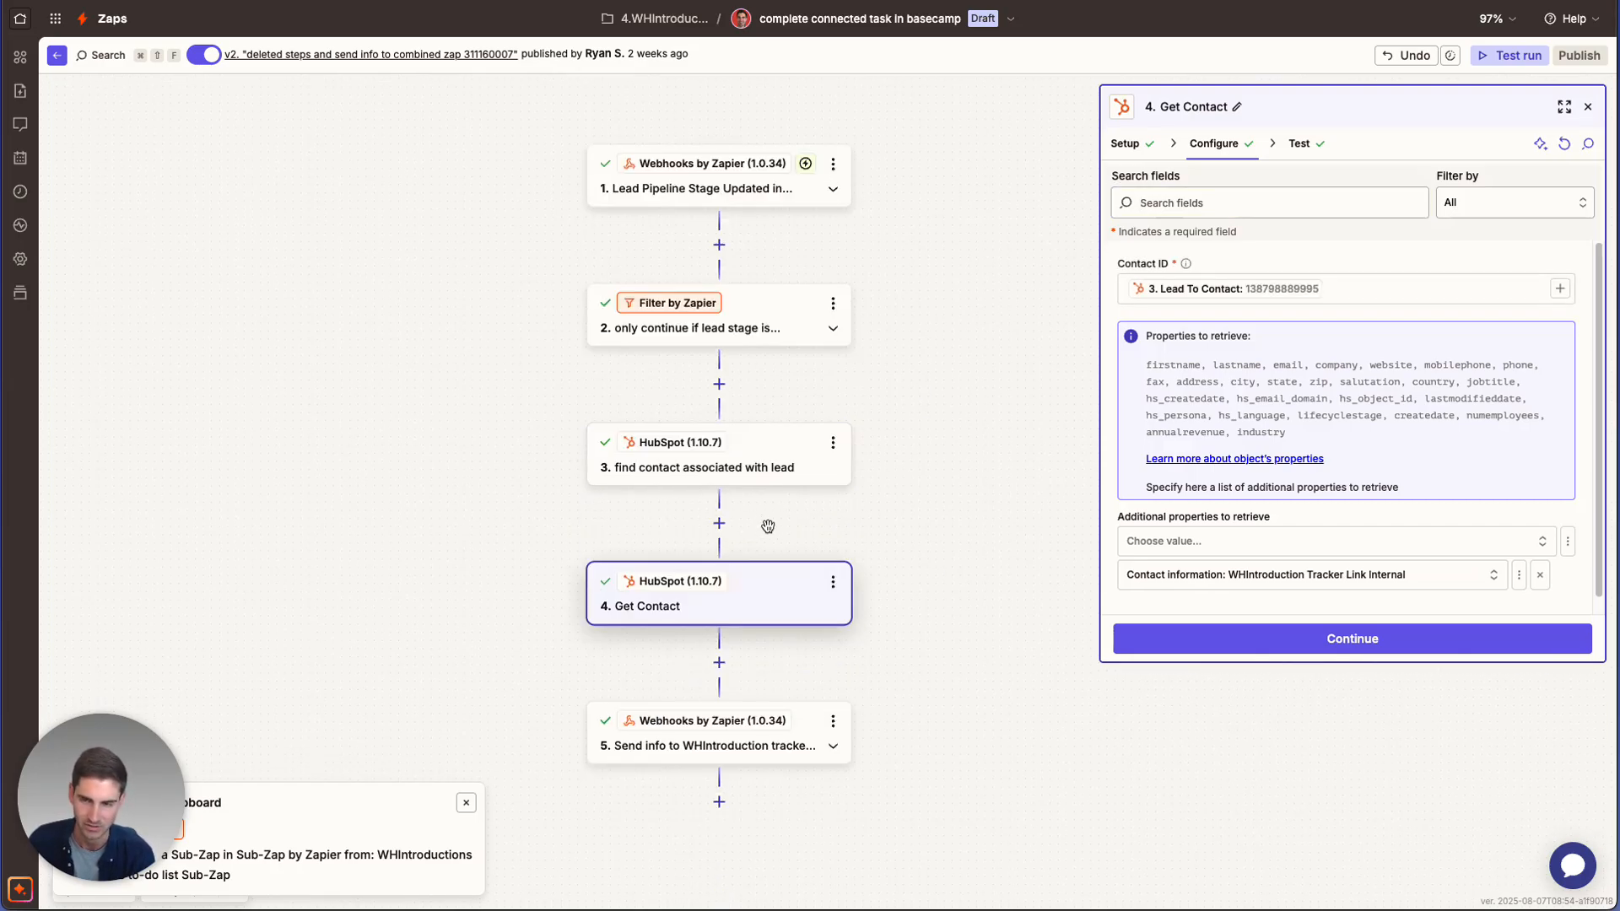
scroll(759, 452, "down", 5)
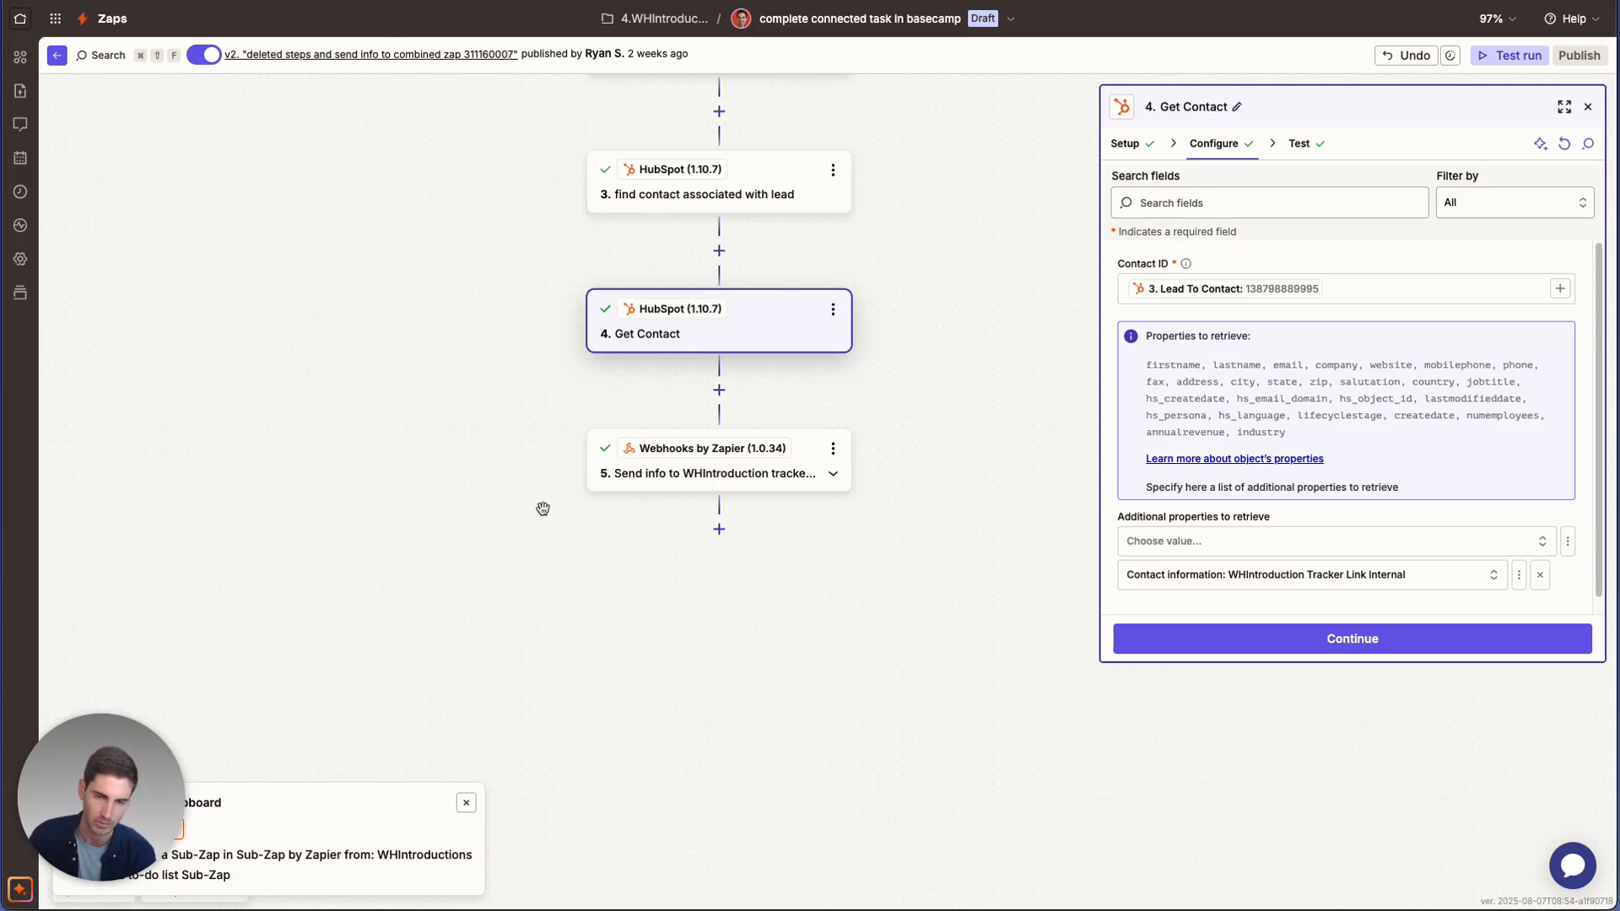
left_click(645, 460)
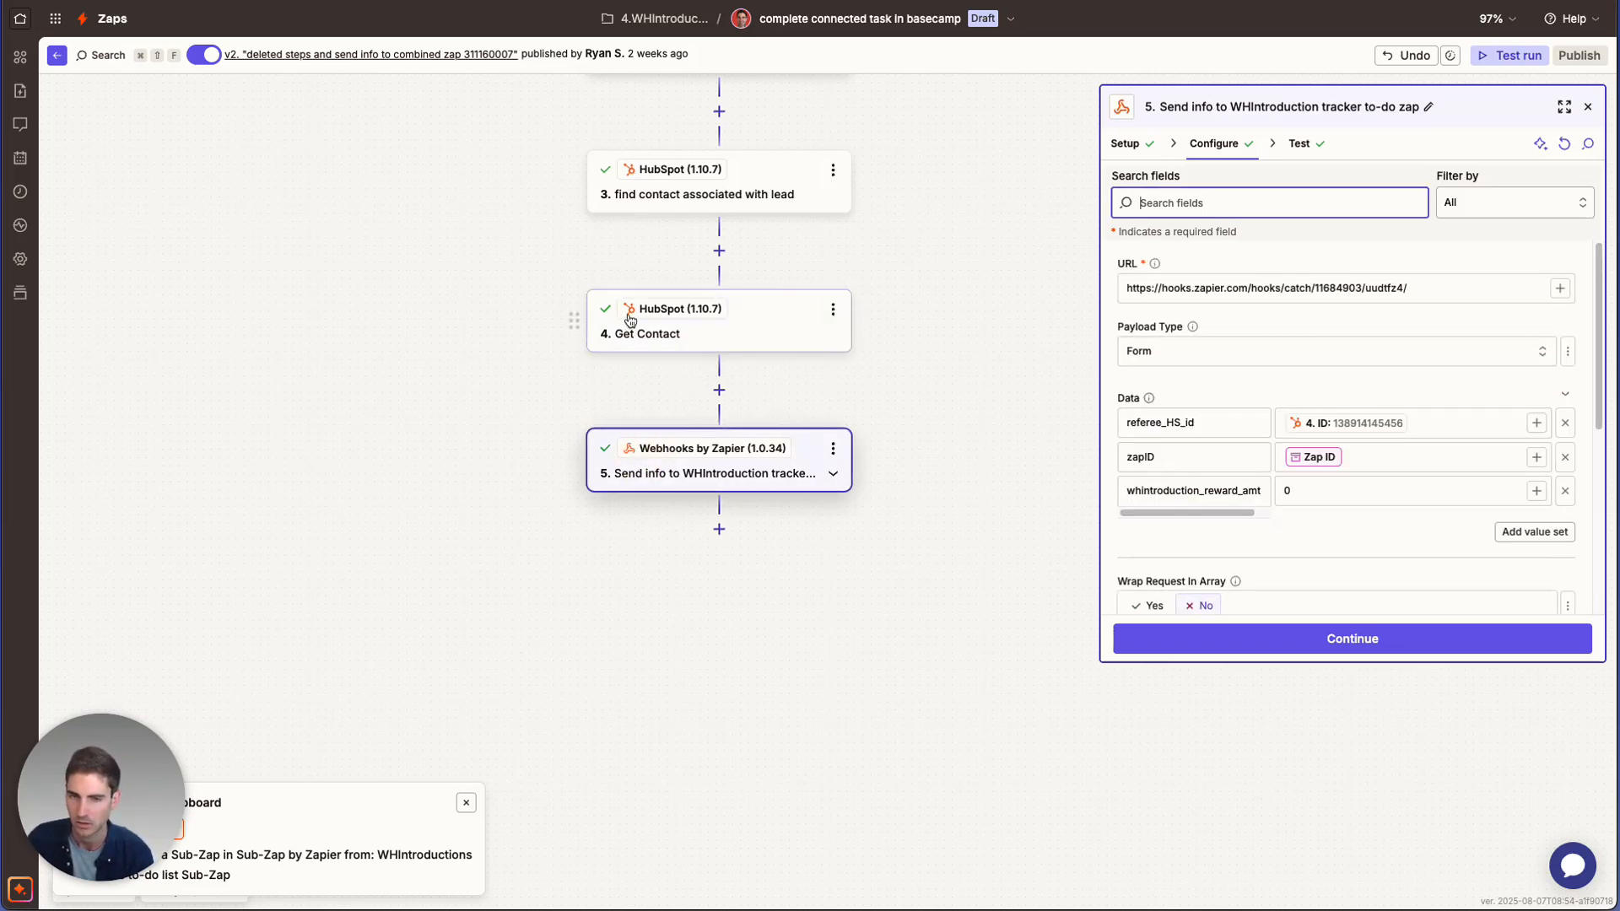
left_click(628, 319)
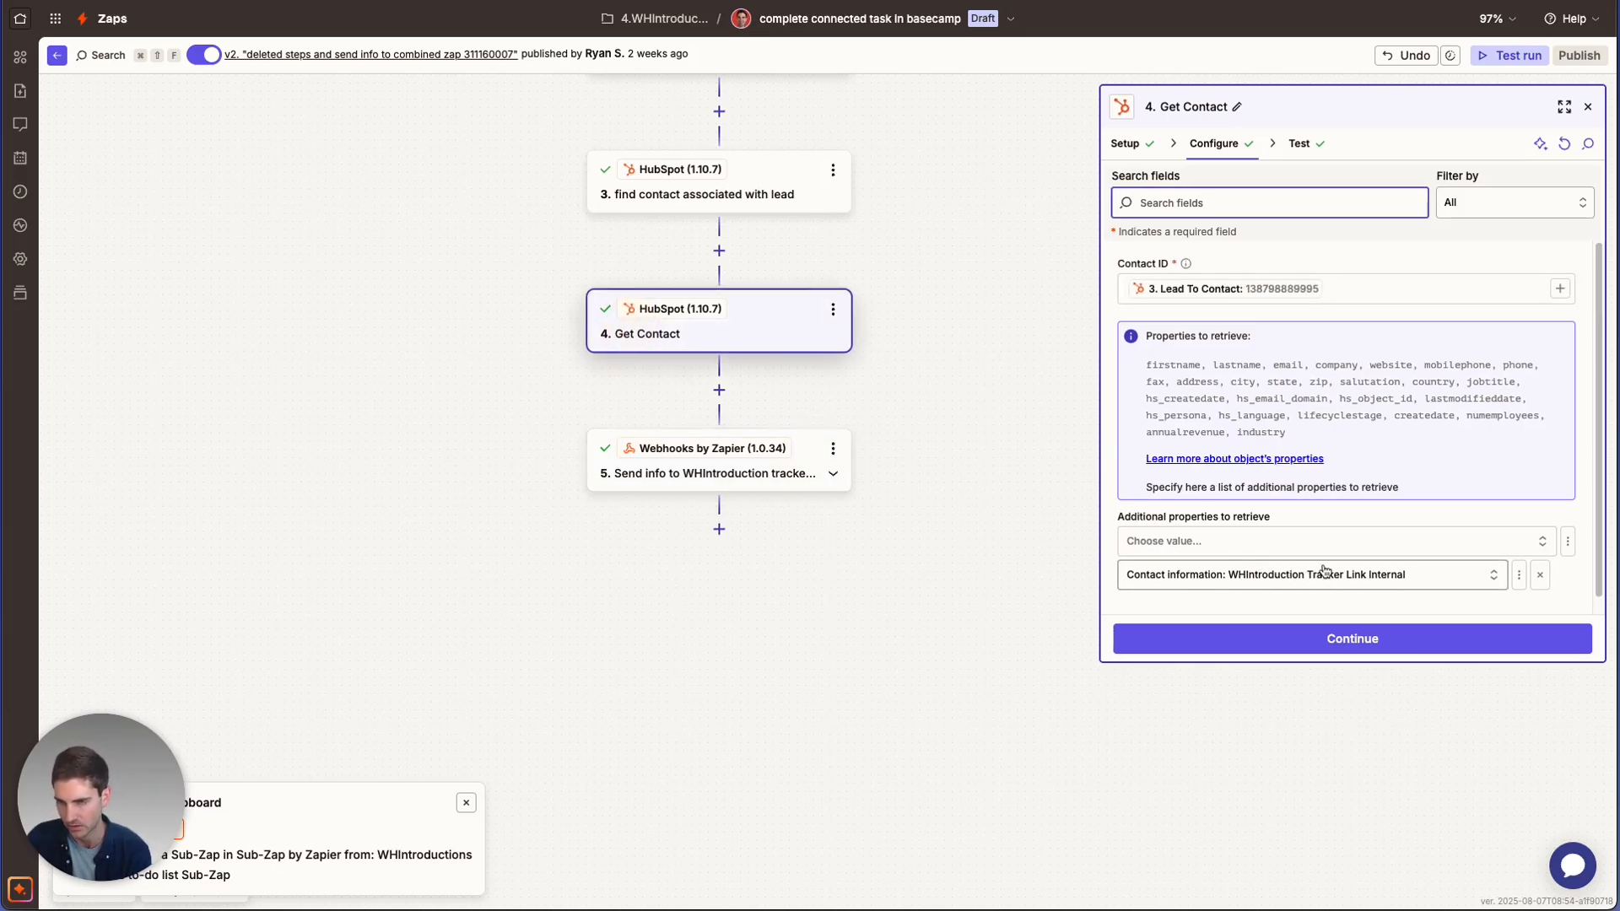
scroll(1309, 526, "down", 1)
In the webhook step for the WHIntroduction tracker, browse the Global and System variables available for the zapID value
left_click(707, 461)
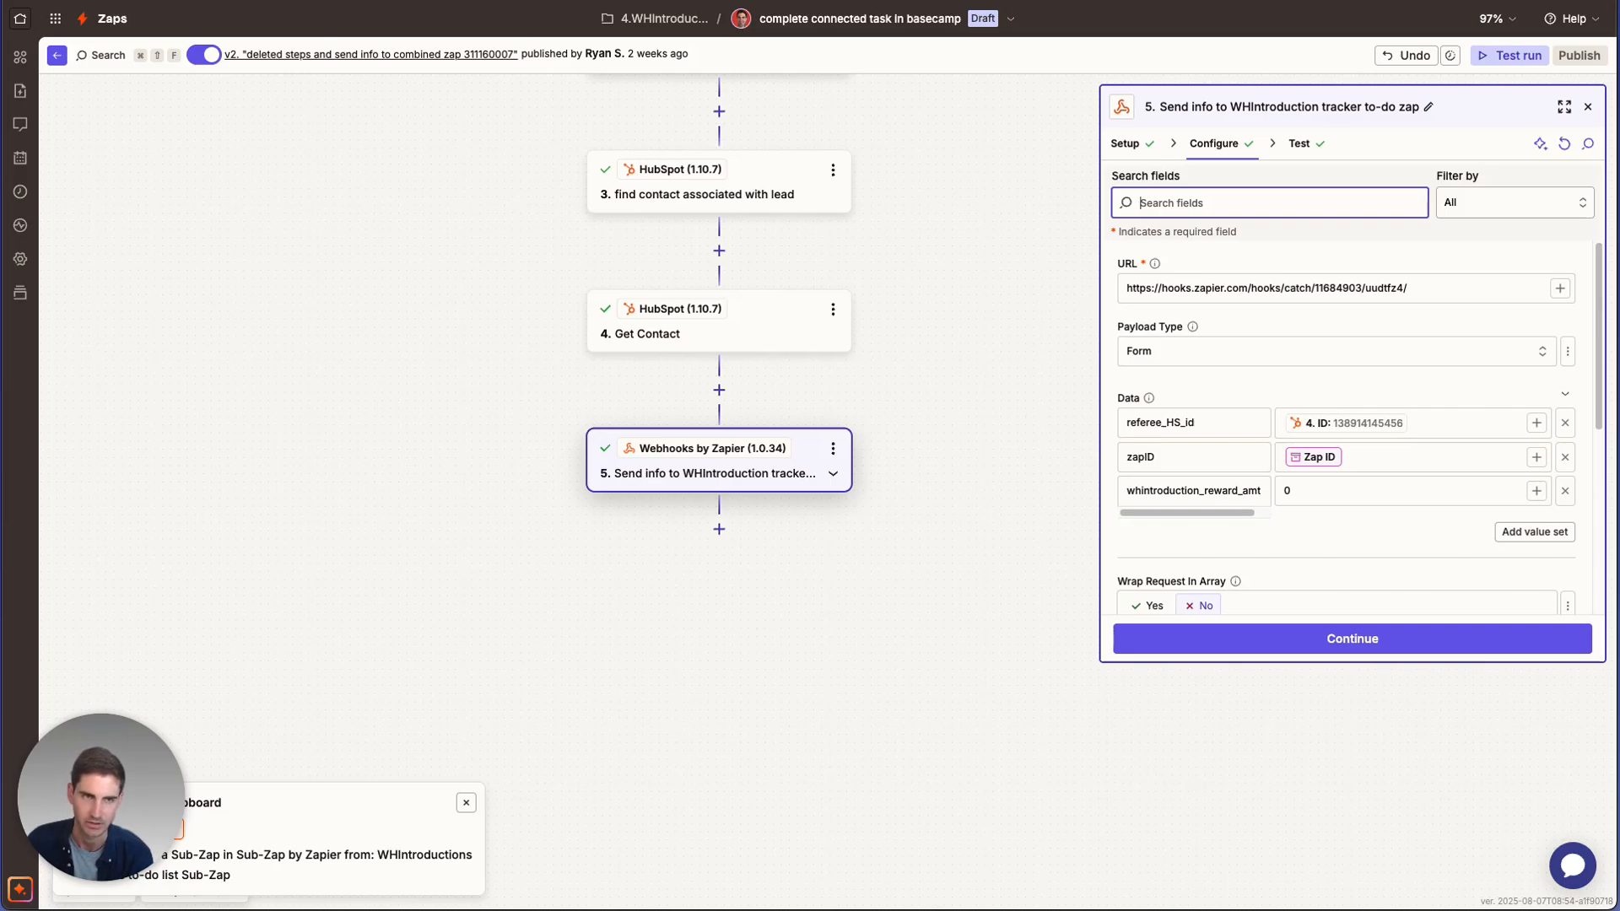
left_click(1373, 459)
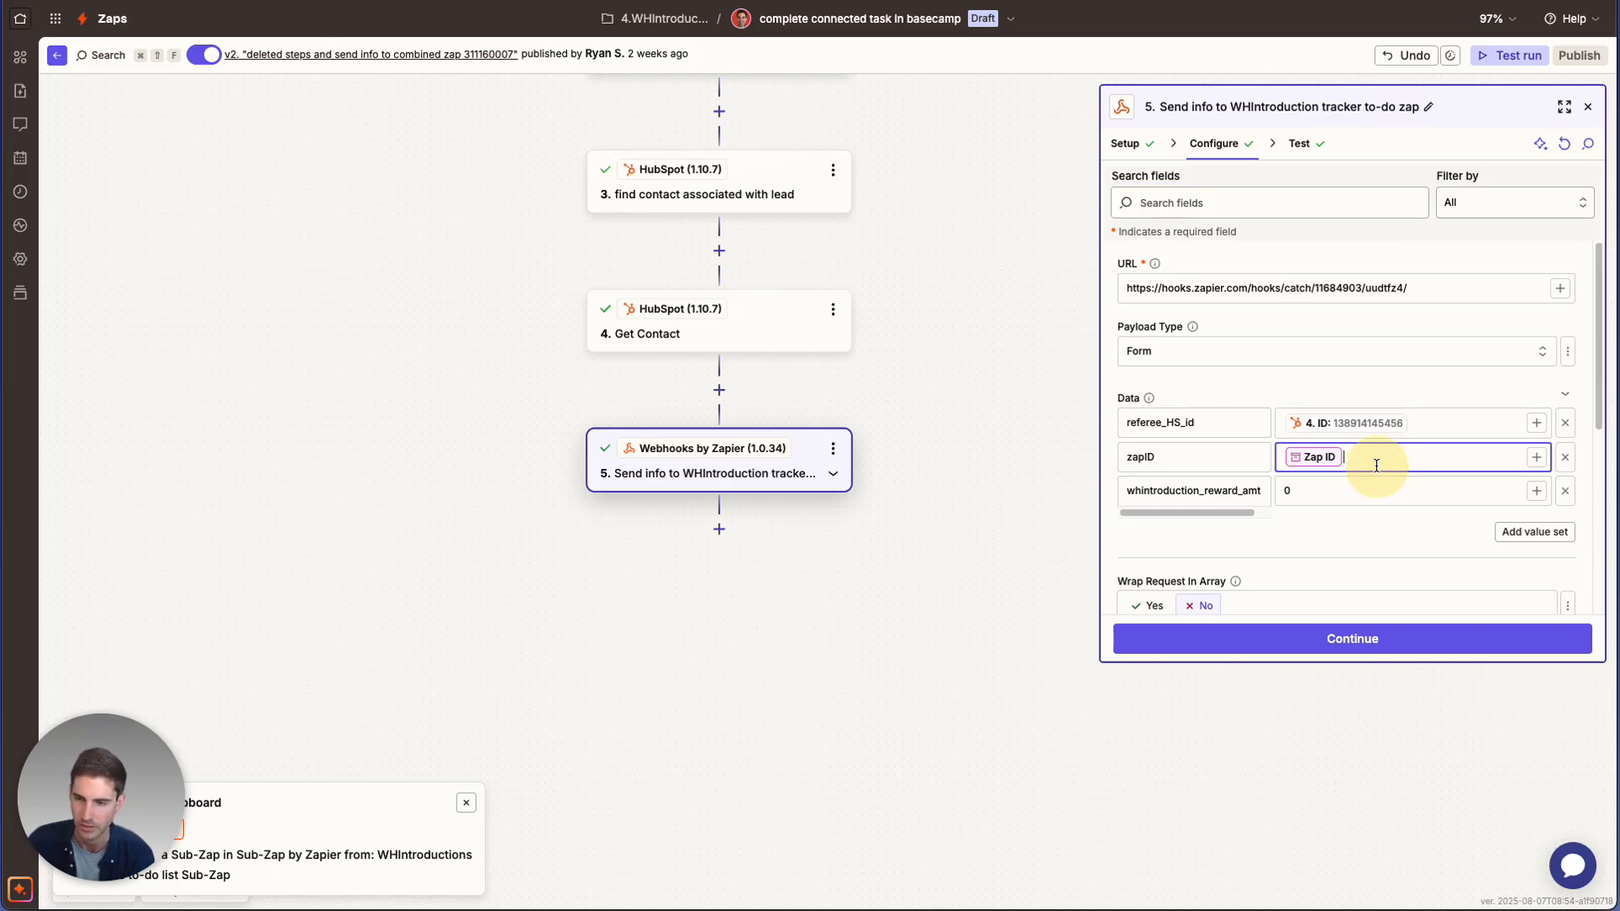
type("/")
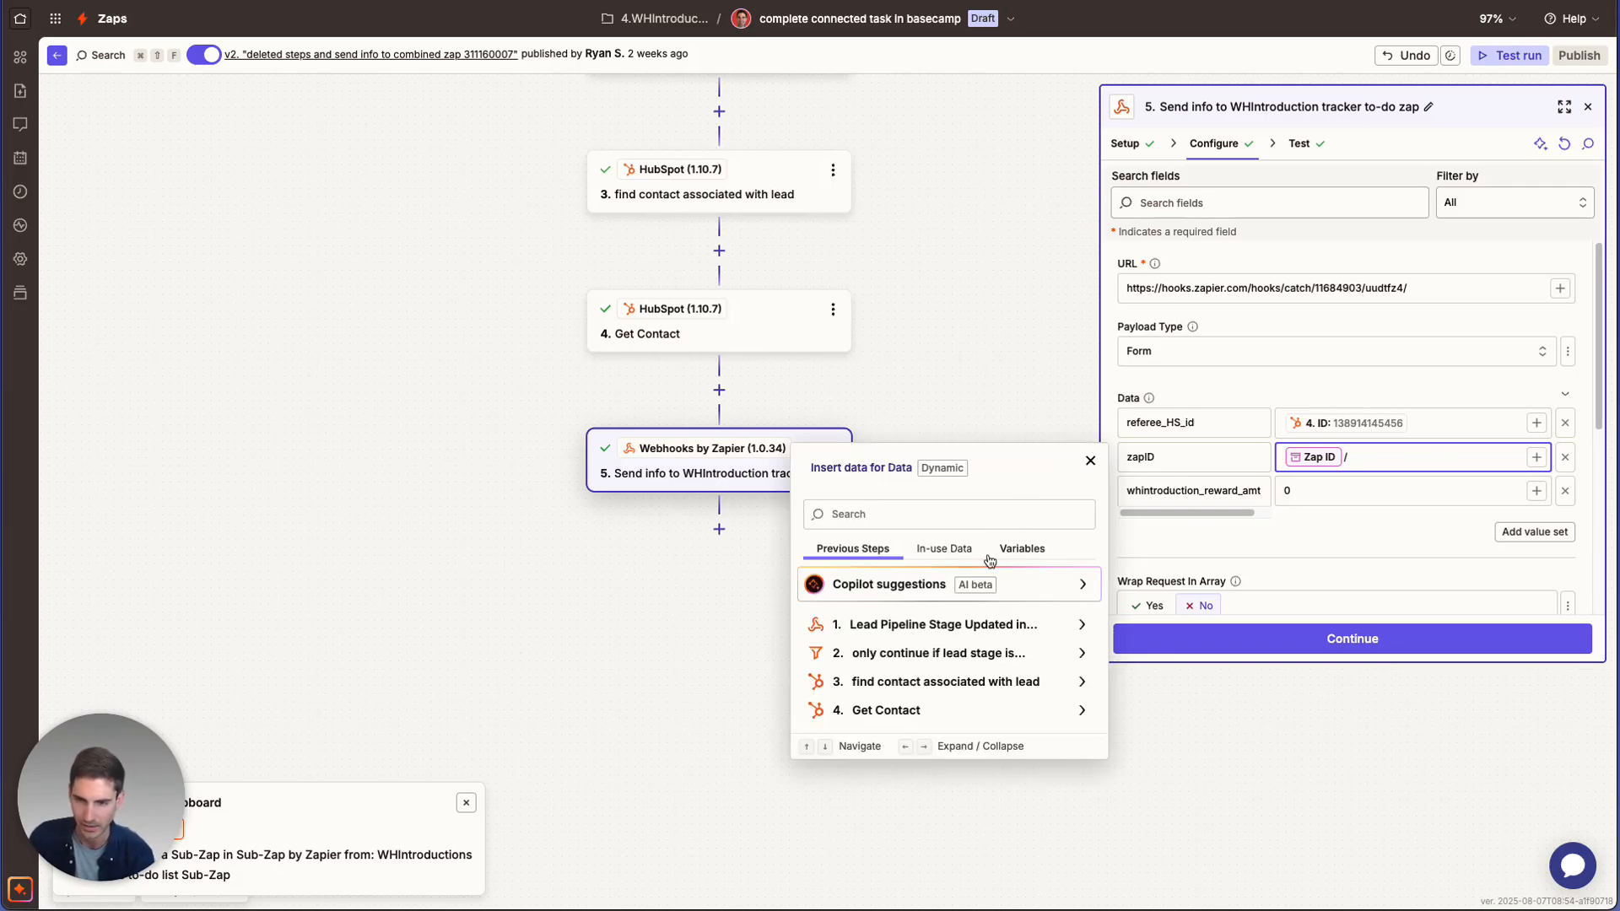
left_click(956, 556)
left_click(1016, 550)
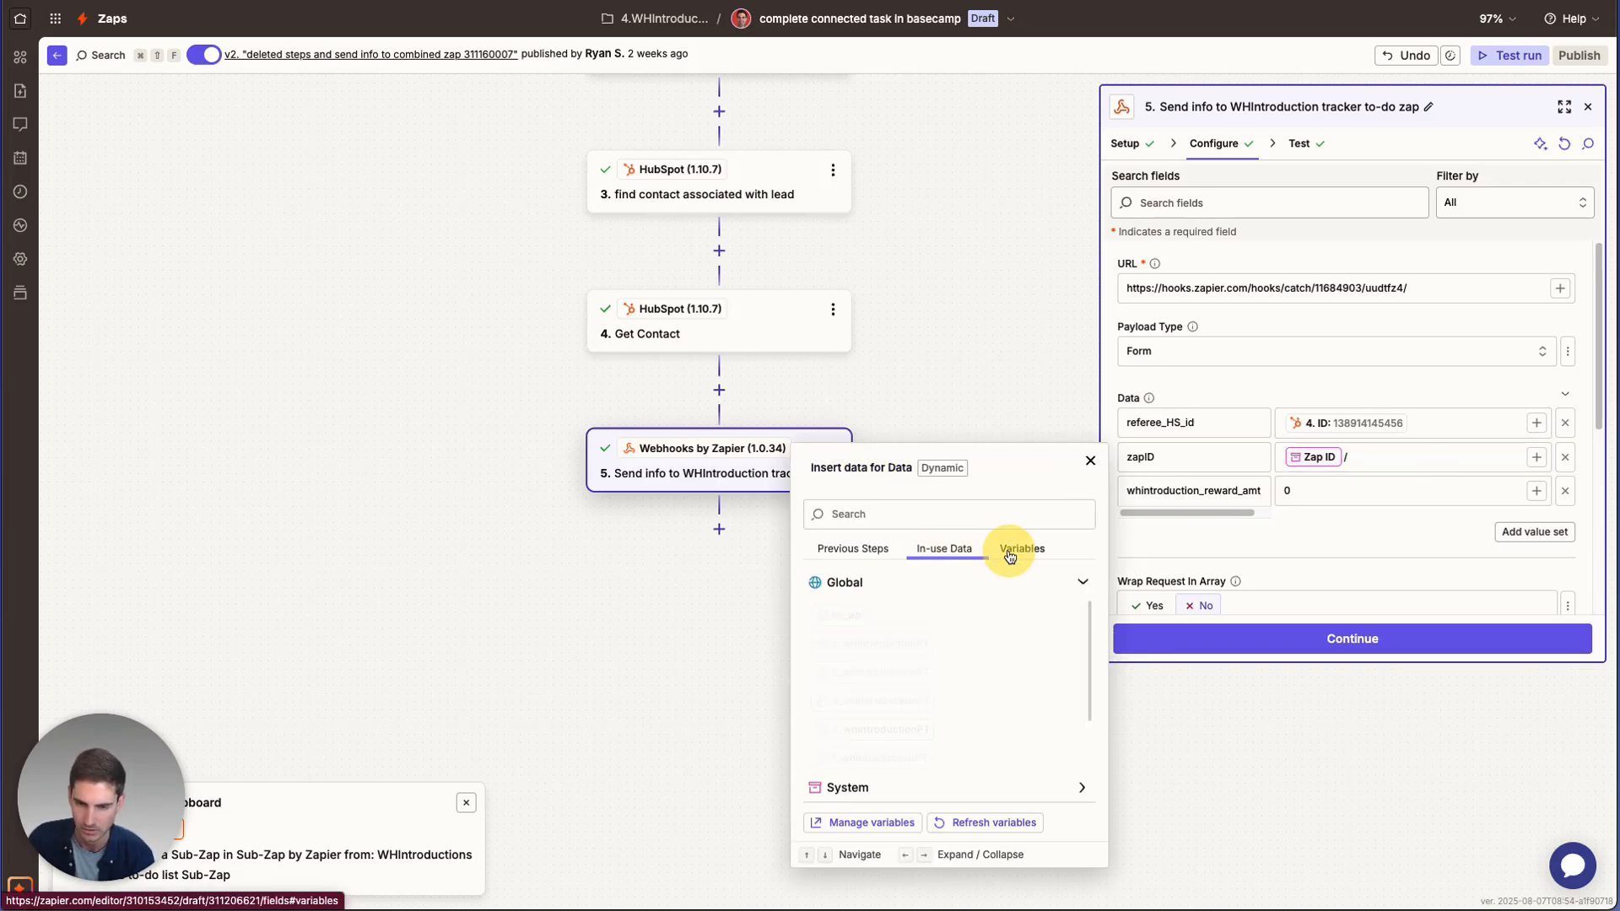
left_click(824, 789)
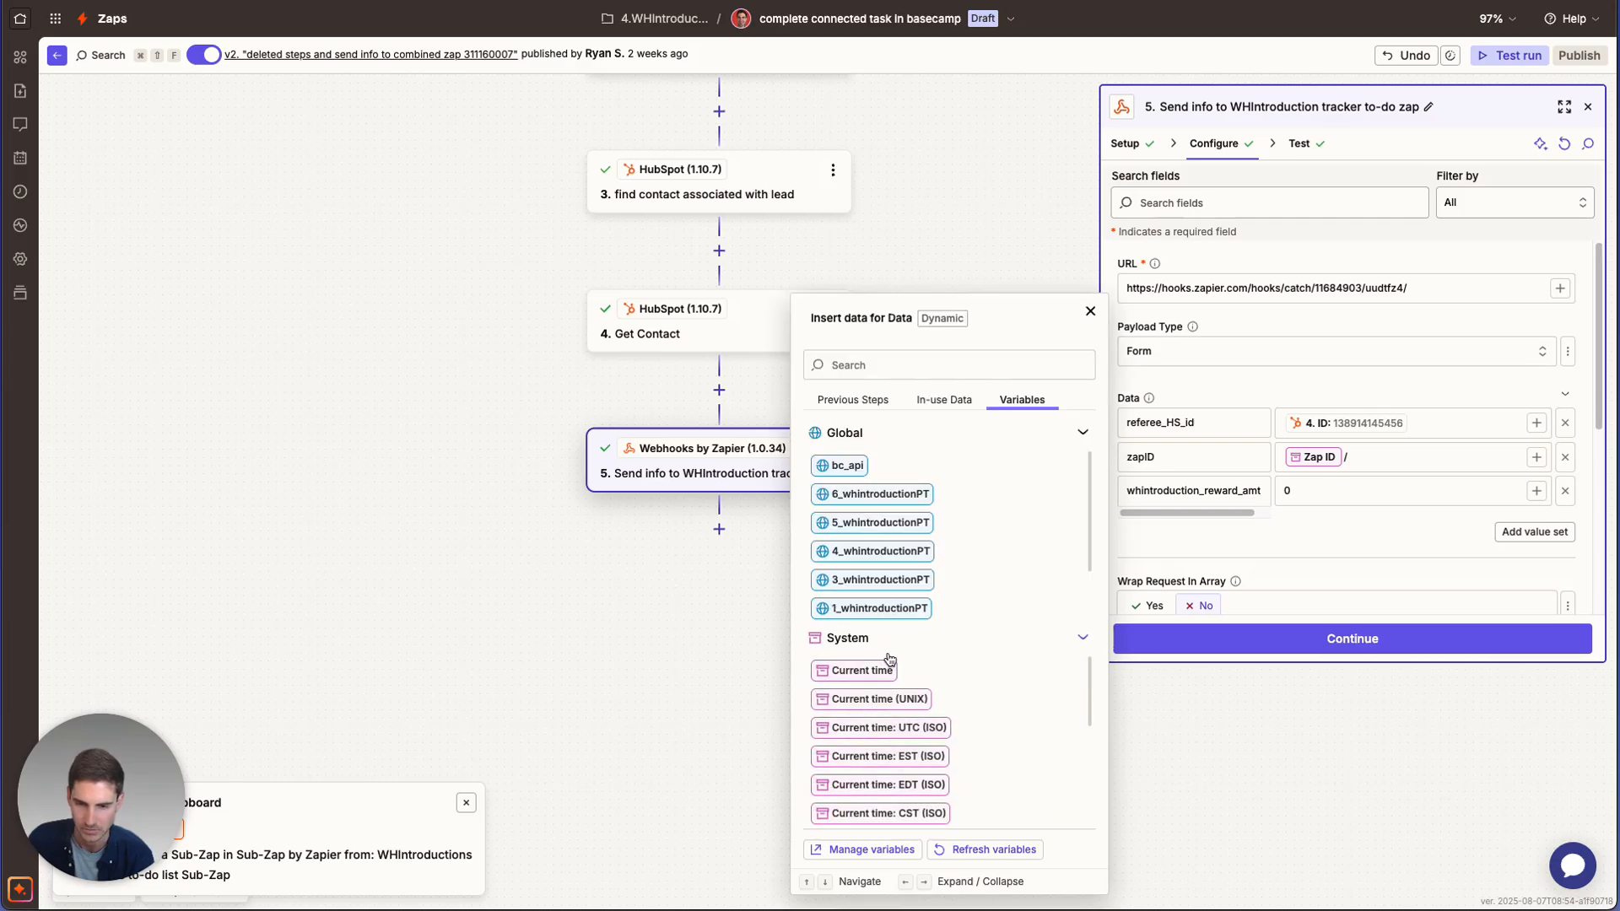
scroll(825, 802, "down", 3)
left_click(1410, 460)
key("BackSpace")
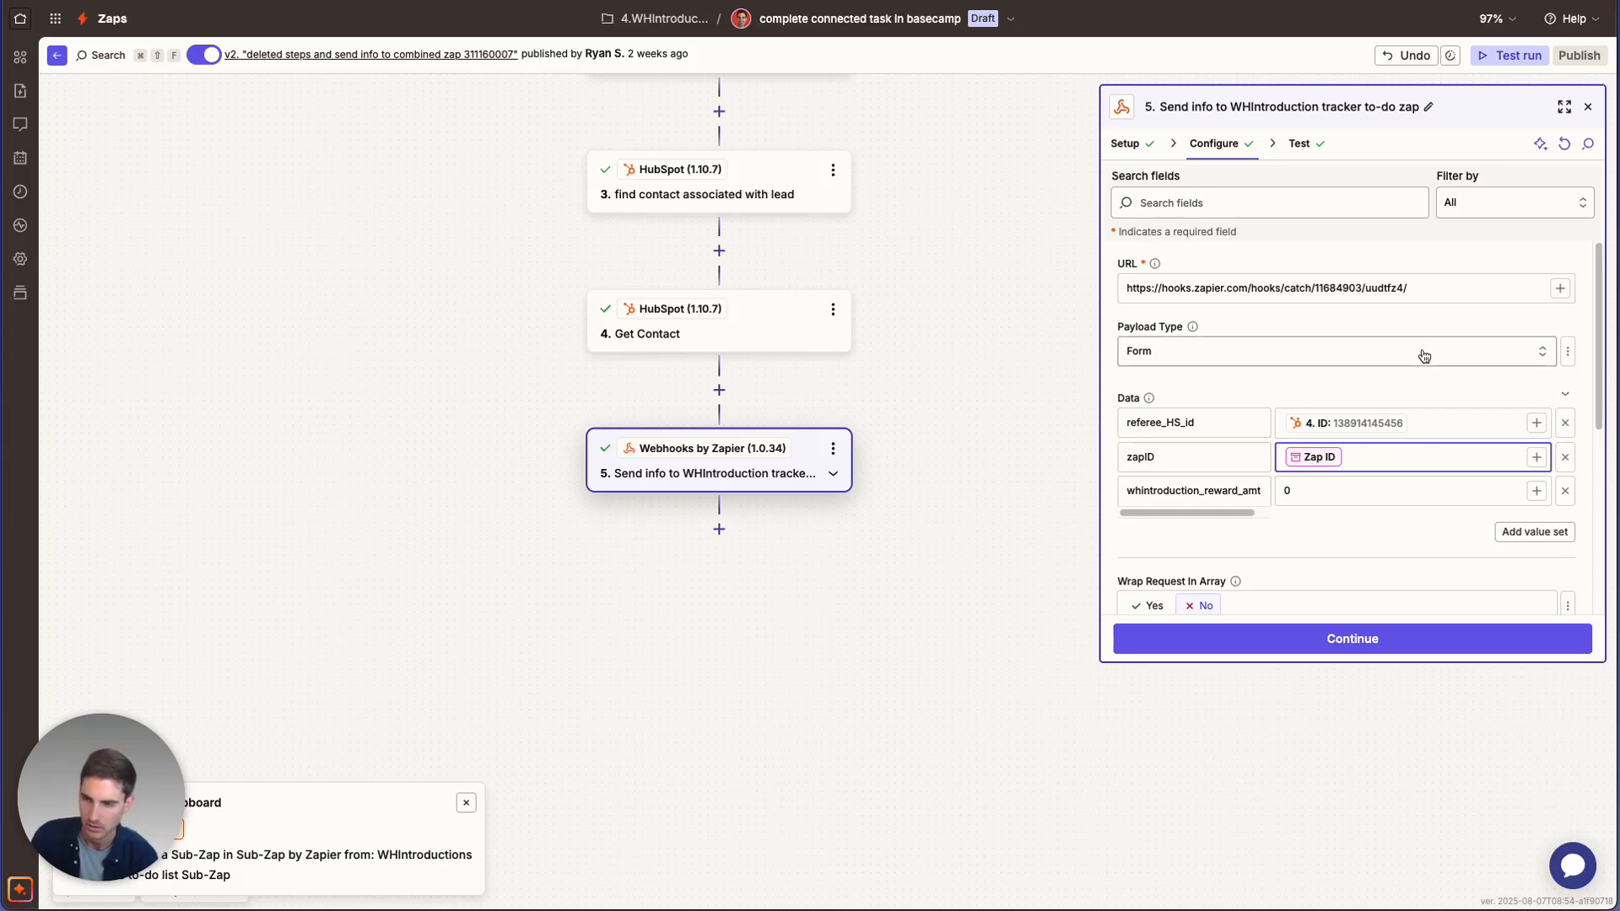
Review the whintroduction_reward_amt entry and the remaining data settings of the webhook step
left_click(1246, 489)
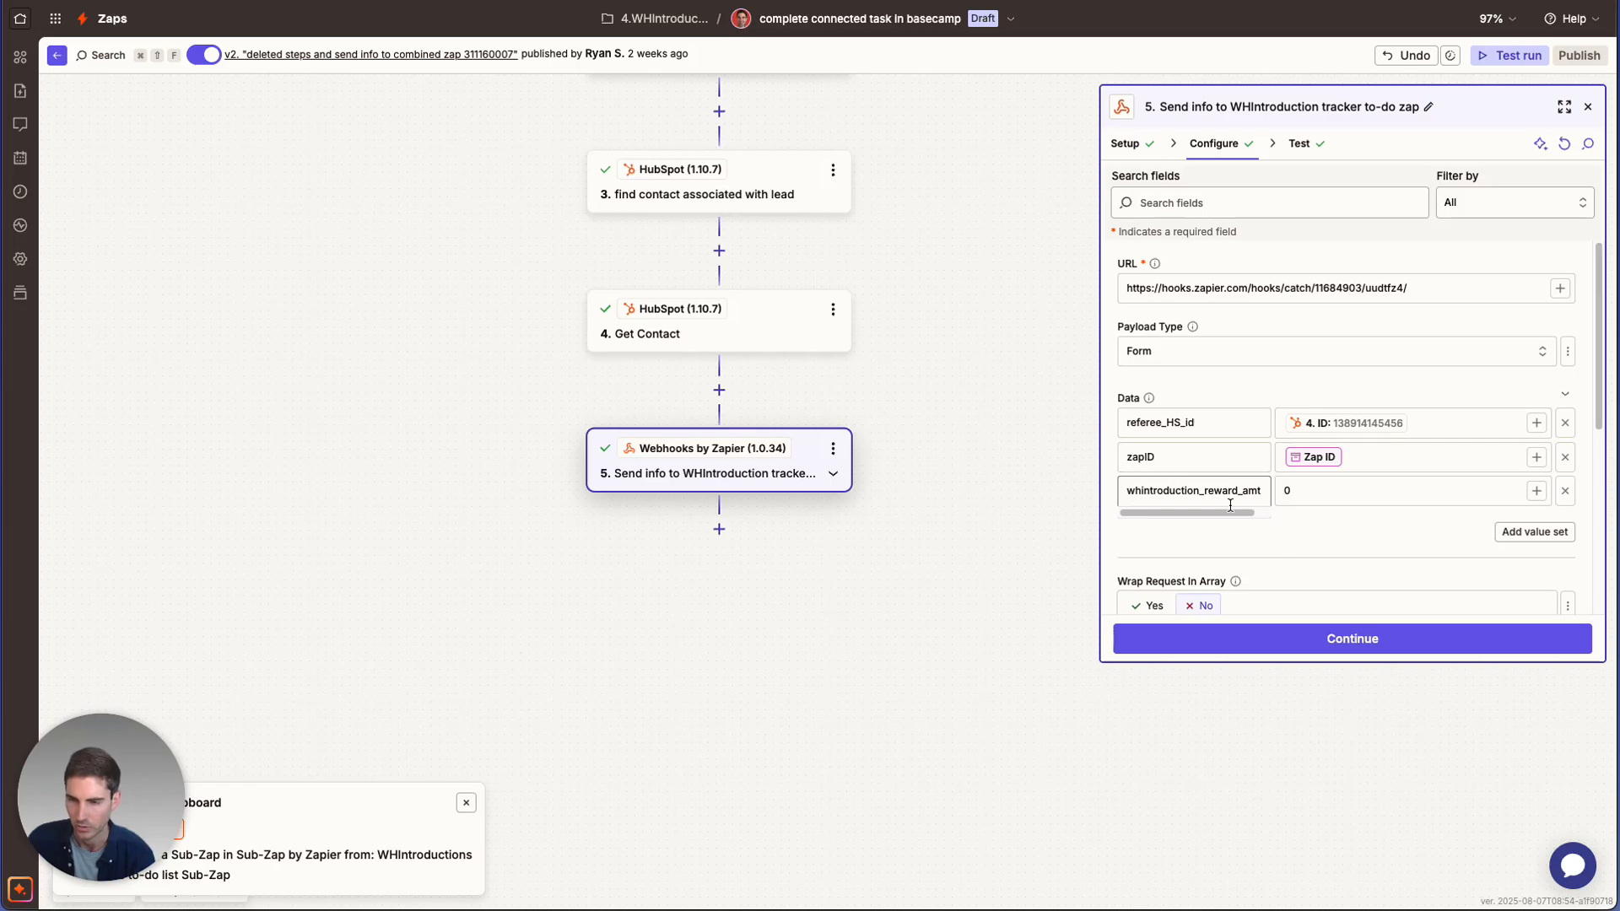
left_click_drag(1209, 516, 1126, 517)
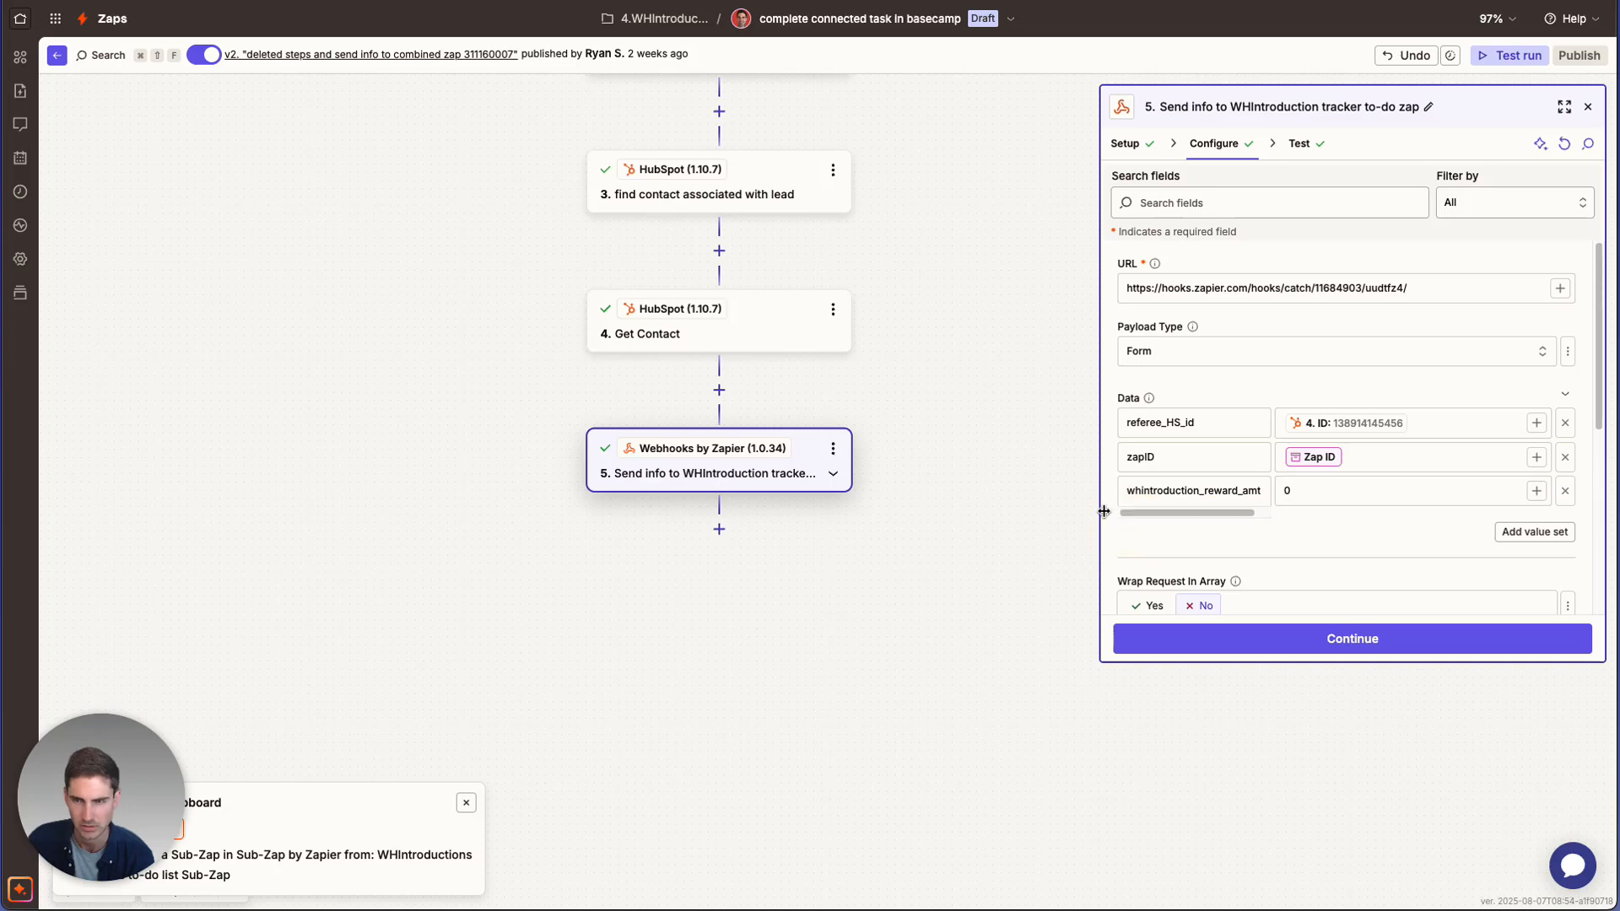
scroll(1432, 455, "down", 2)
scroll(1345, 455, "up", 2)
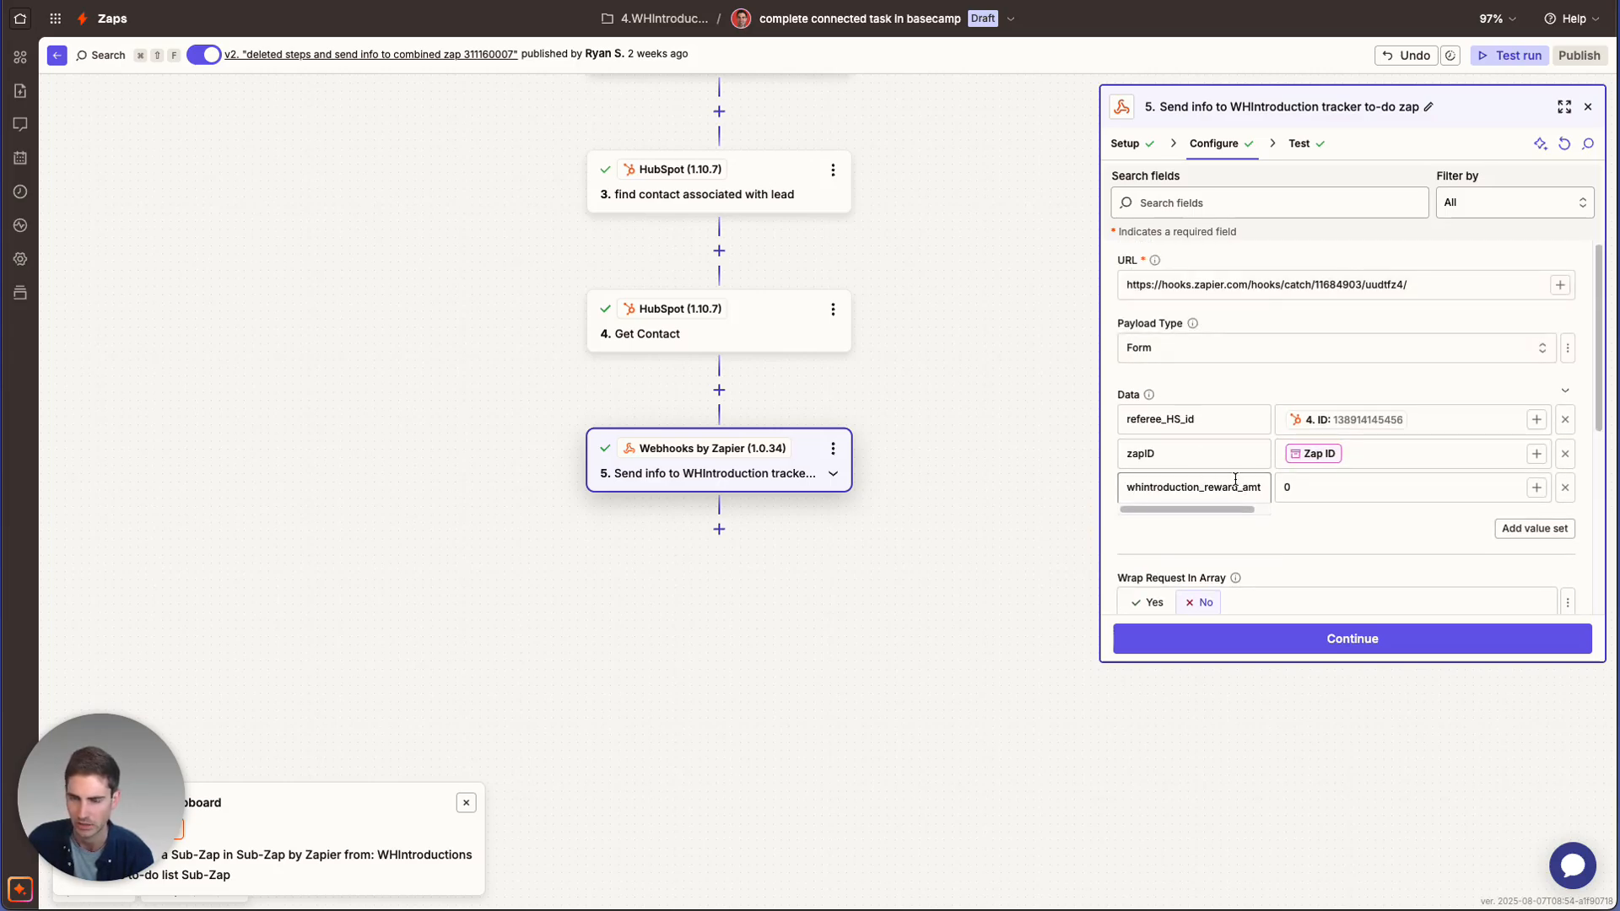
scroll(938, 443, "up", 5)
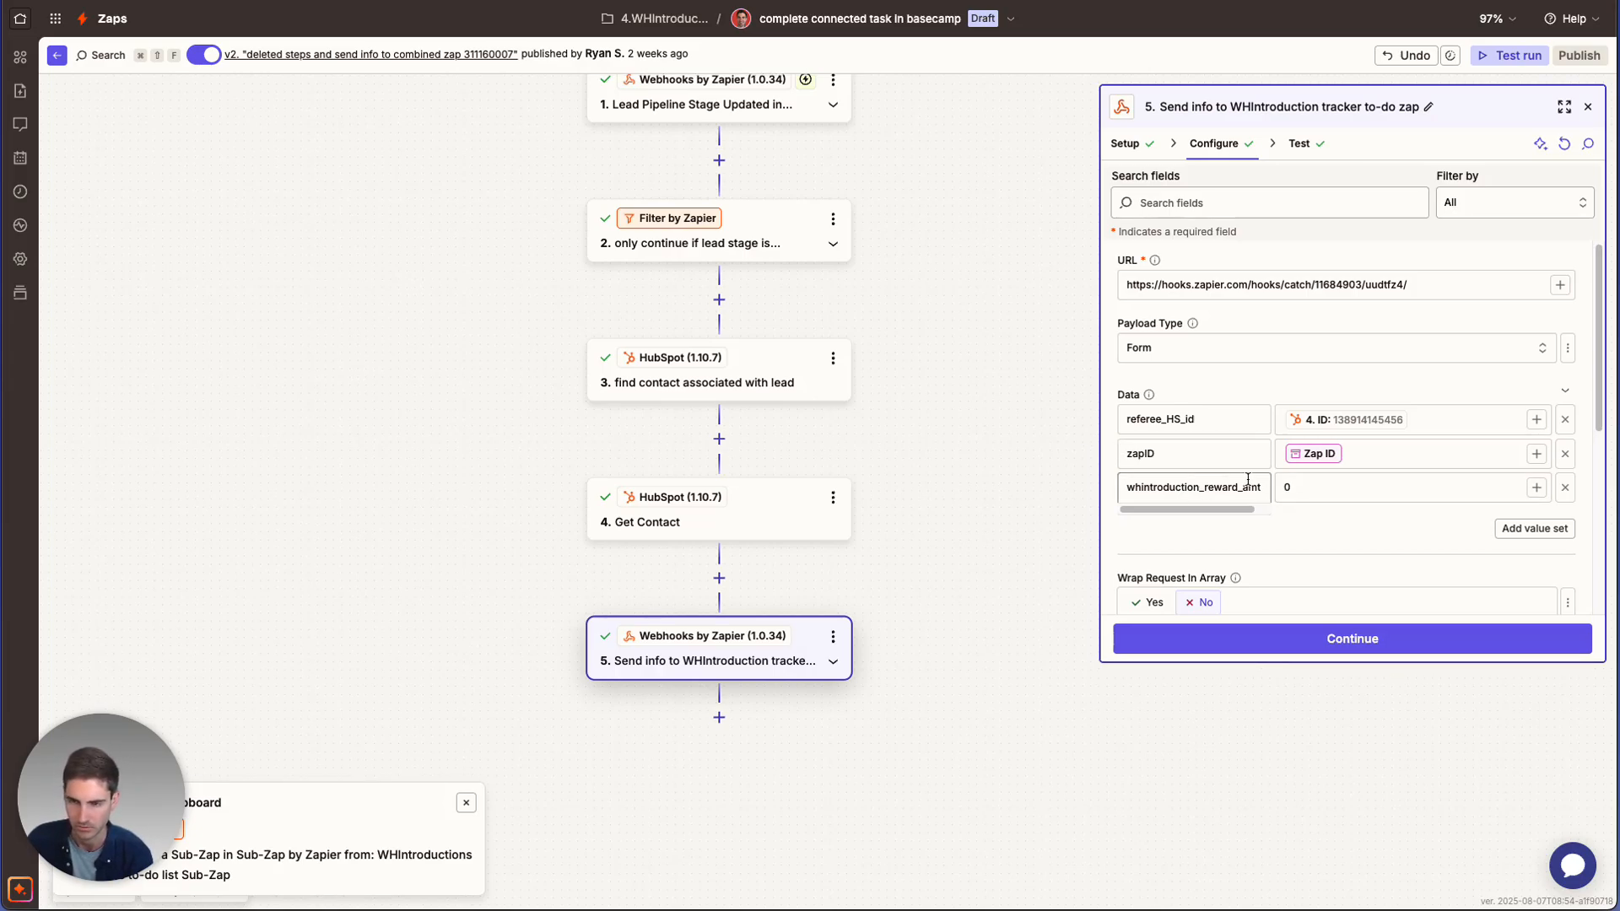
Examine the webhook step's URL, payload type and the referee_HS_id, zapID and whintroduction_reward_amt data entries
left_click(1331, 495)
left_click(1233, 489)
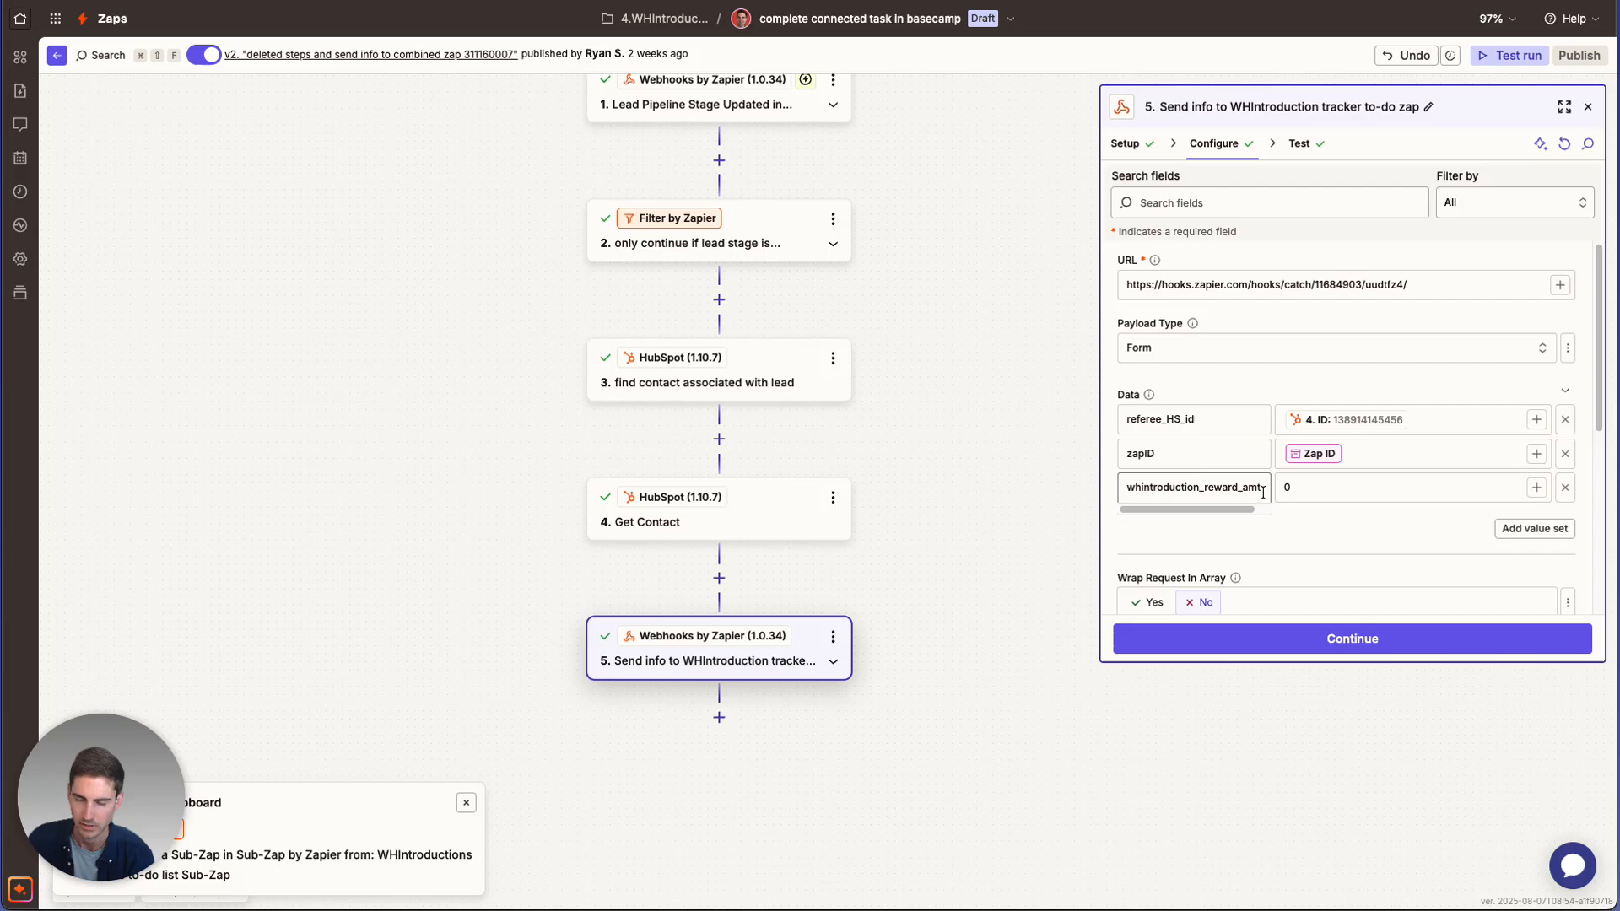
left_click(1335, 484)
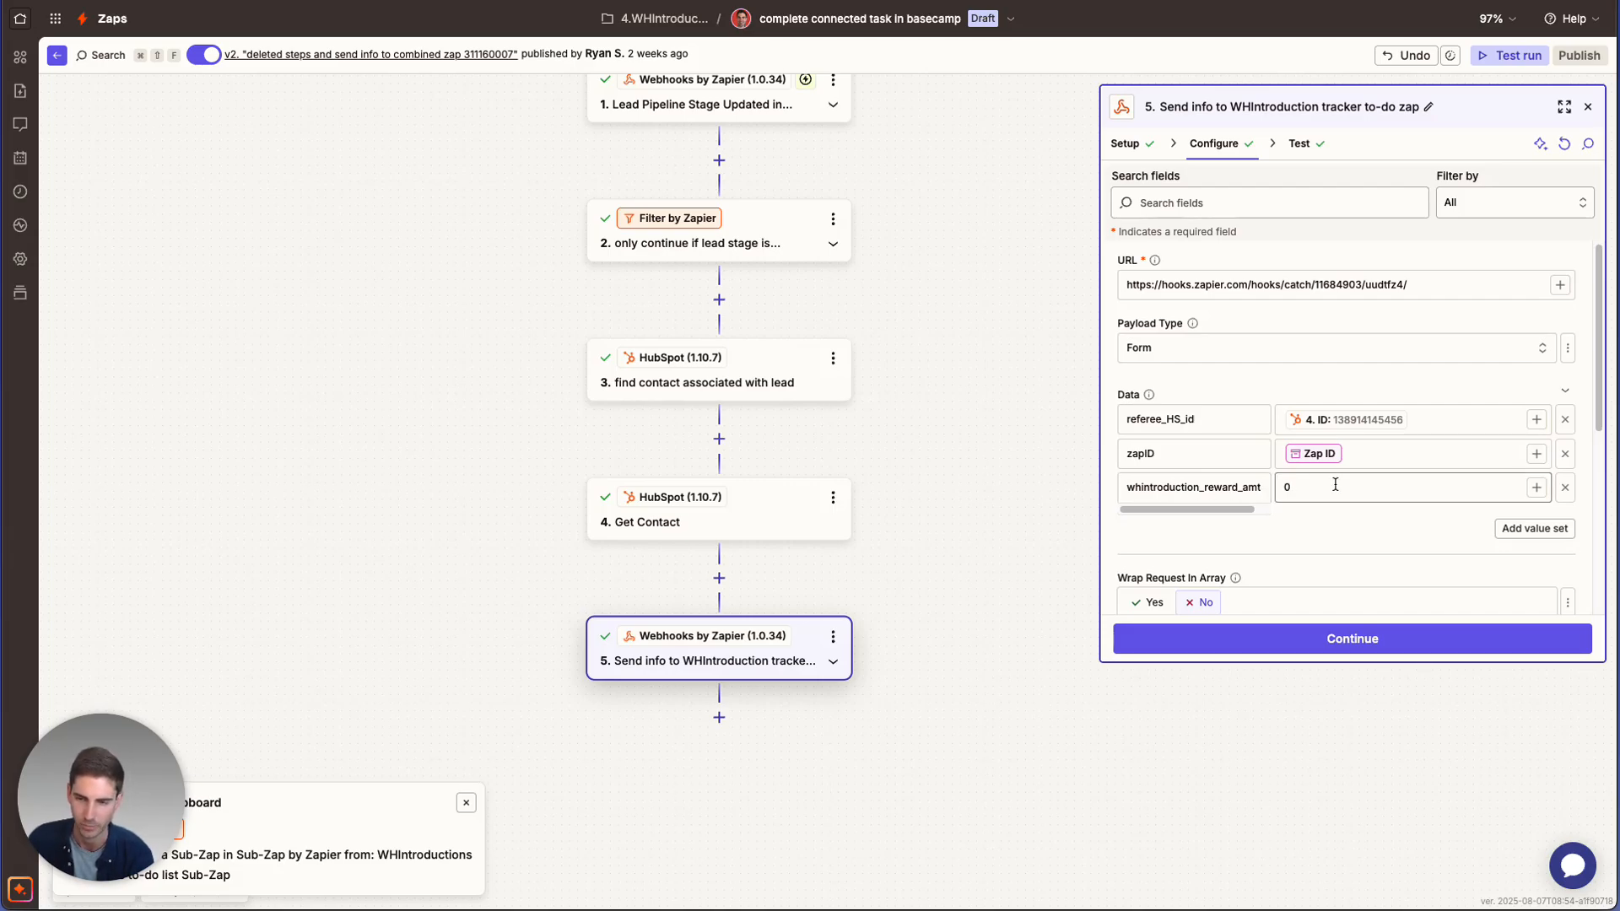
scroll(1327, 533, "down", 3)
scroll(1338, 527, "up", 3)
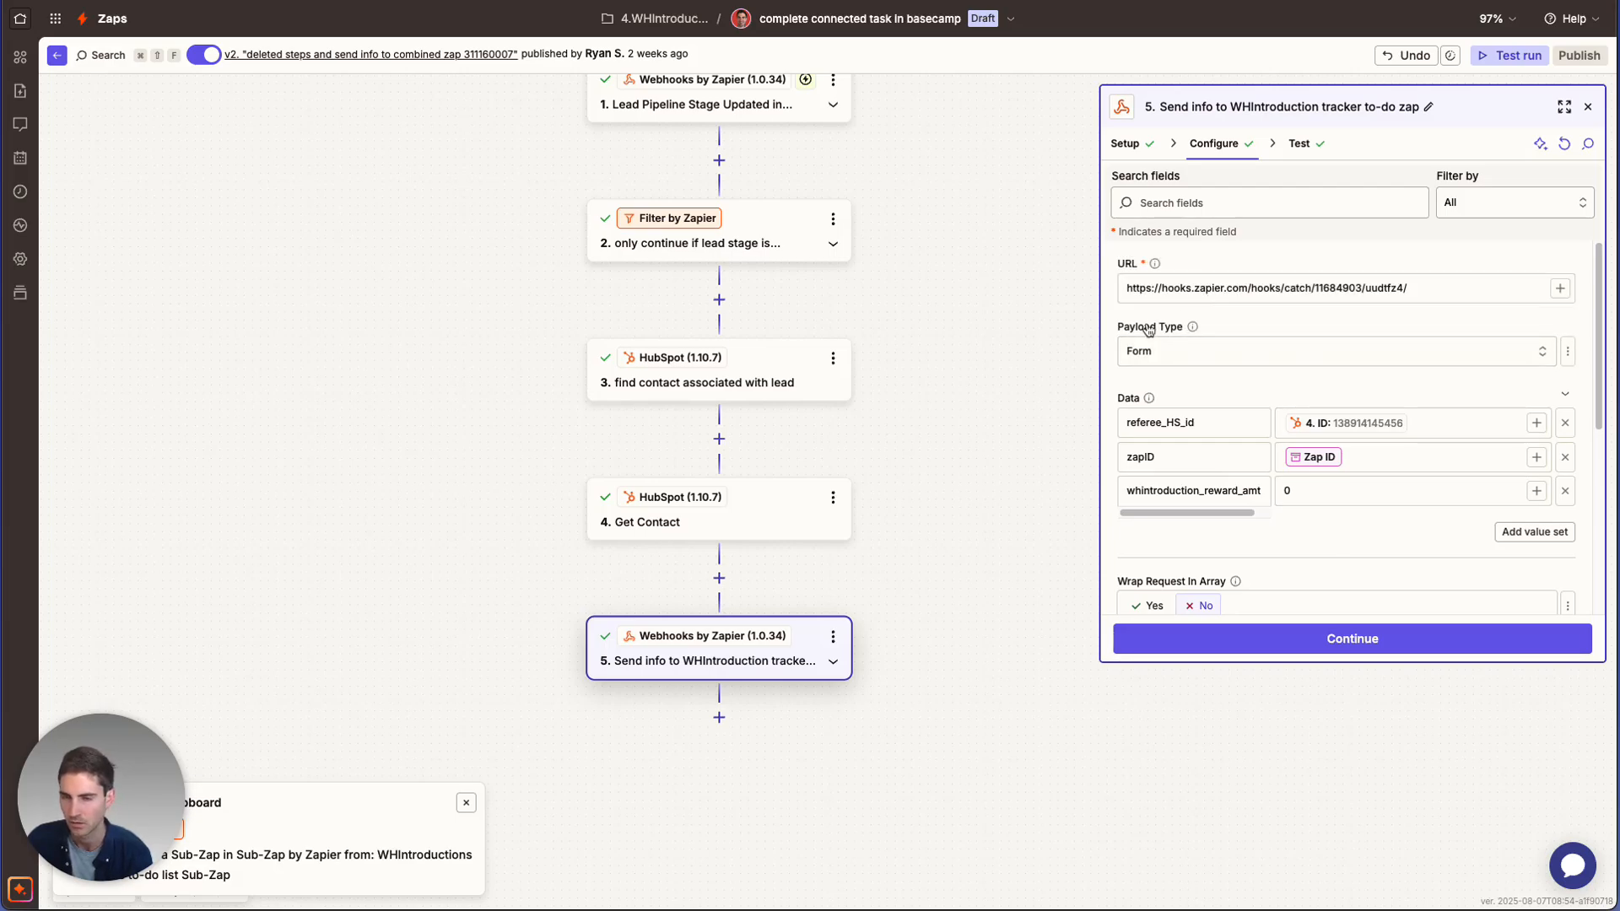
scroll(1215, 365, "down", 3)
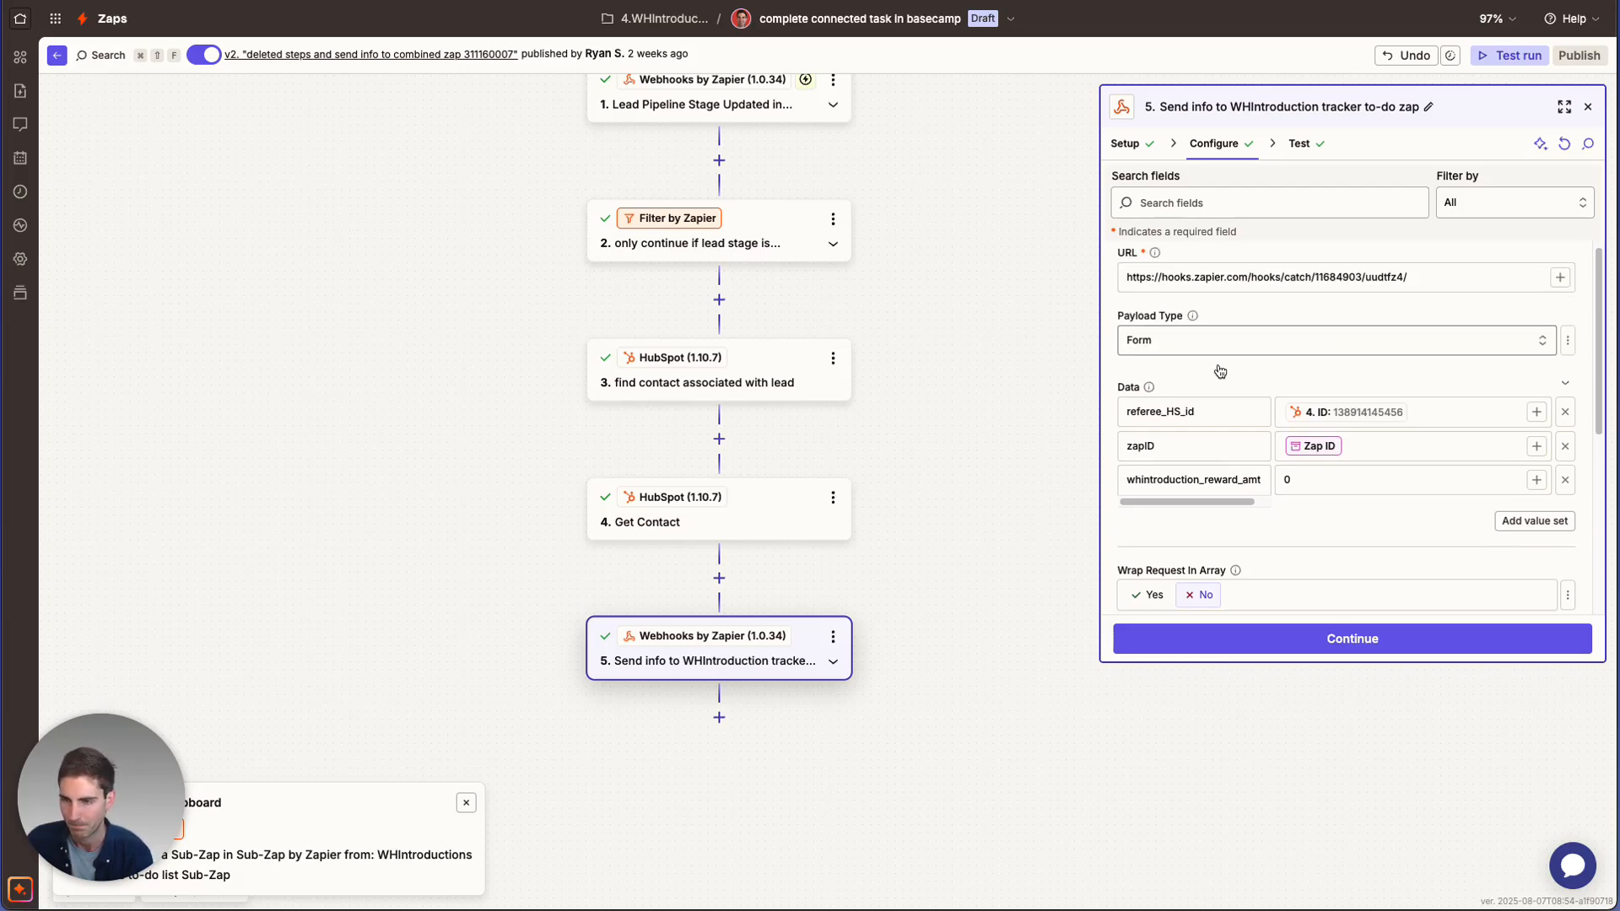
scroll(1212, 358, "up", 3)
scroll(1212, 355, "down", 3)
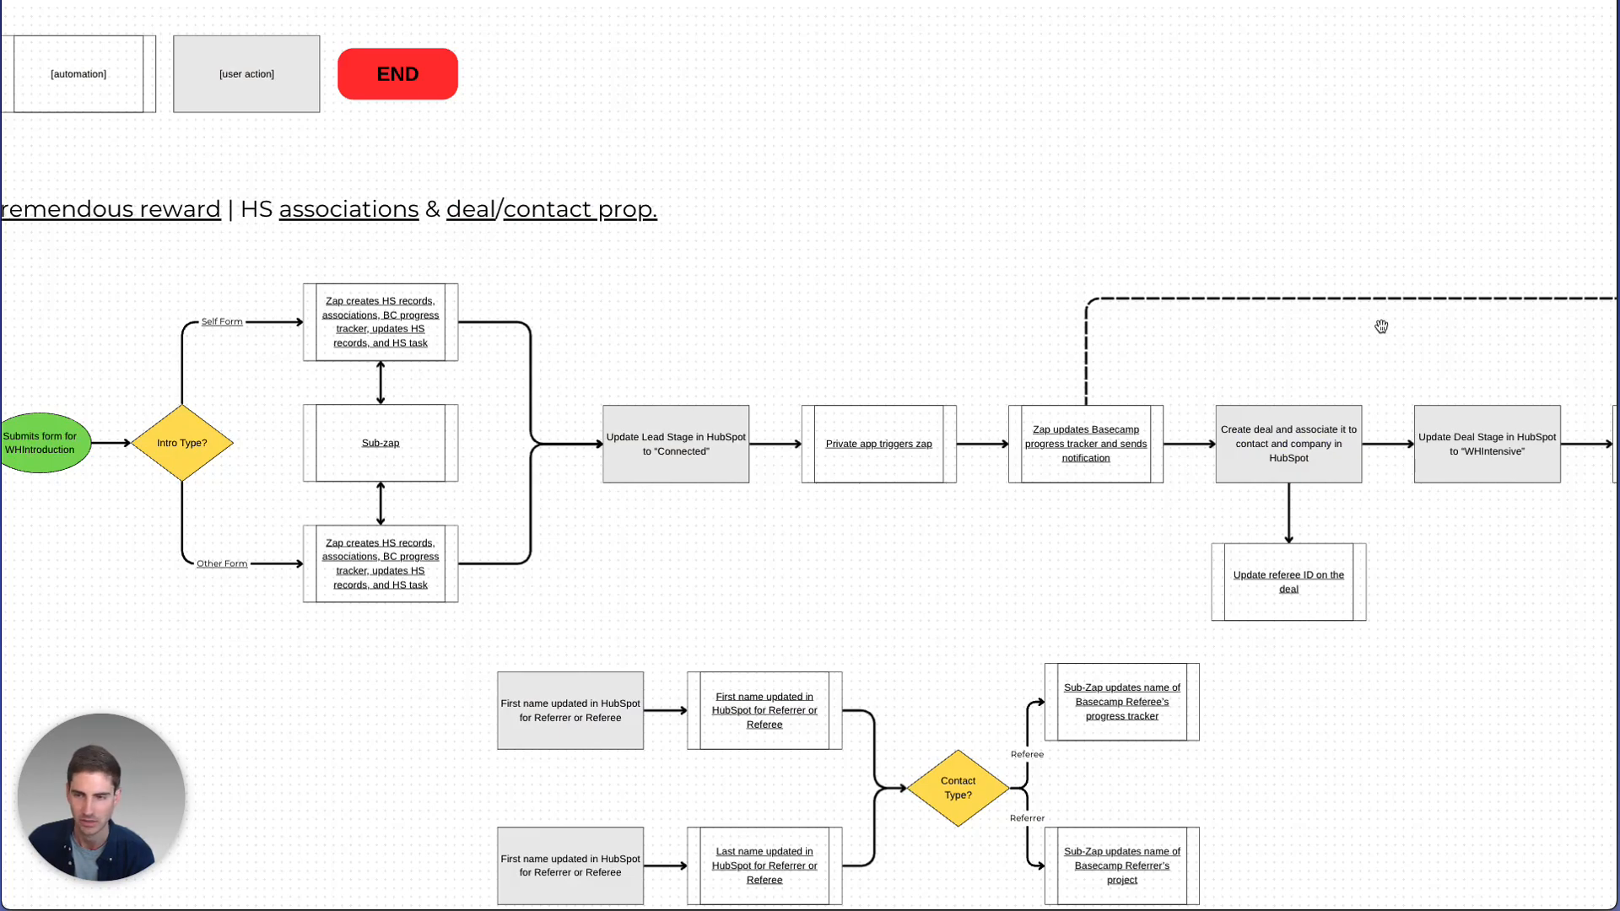
From the flowchart, open the Zap that minimizes duplicate steps and compare it with the data sent by the connected-task Zap's webhook step
left_click_drag(1382, 327, 523, 394)
left_click(1436, 371)
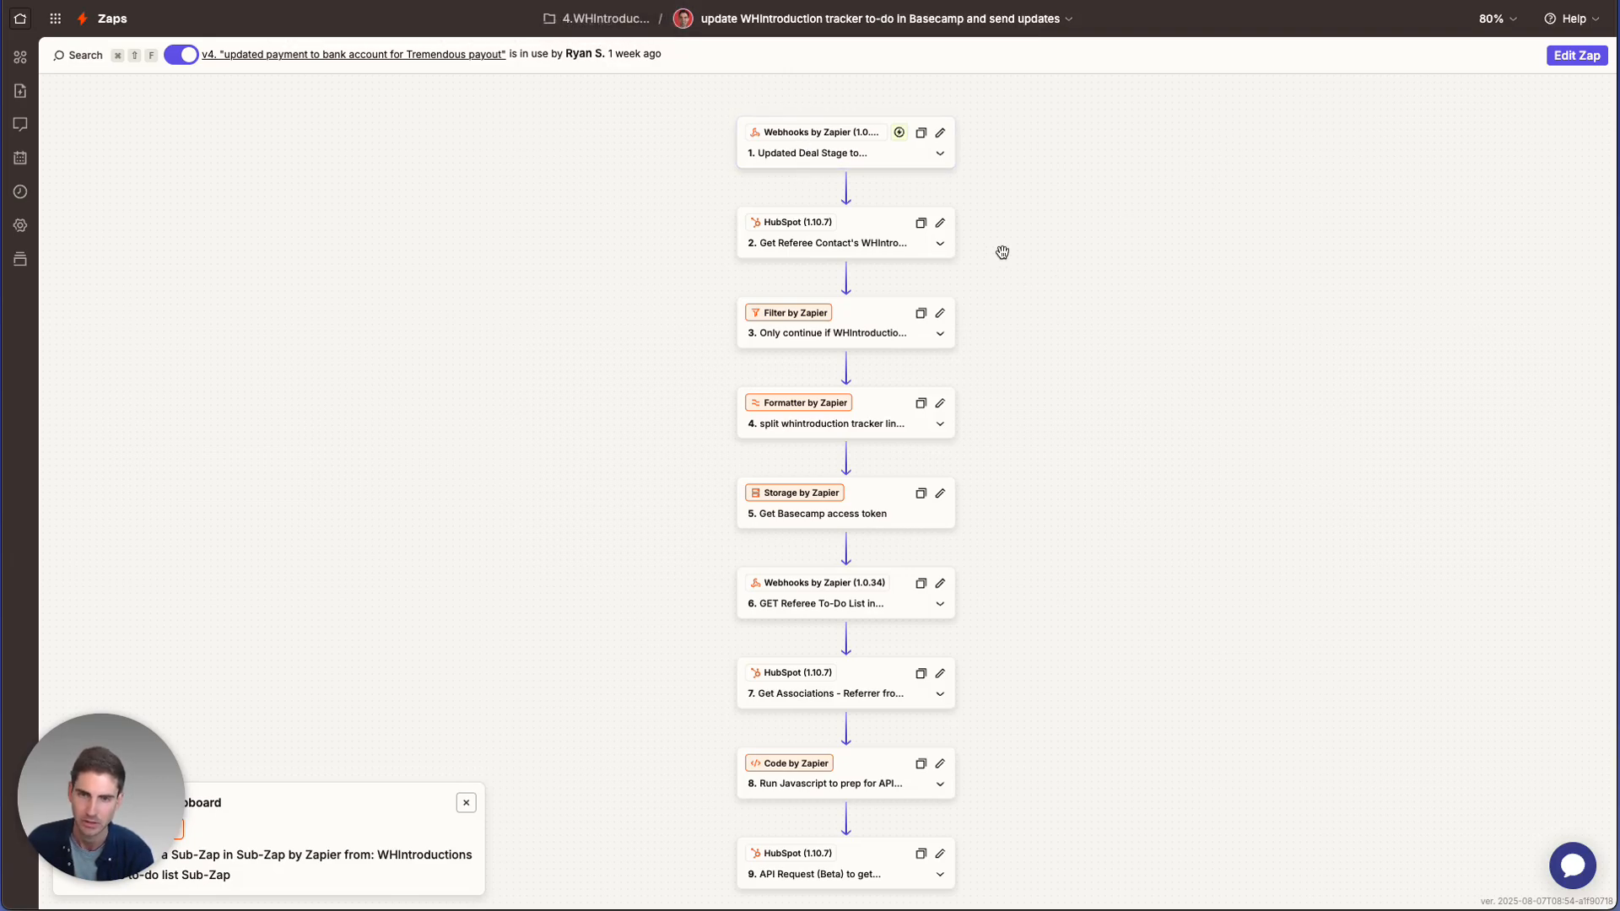
left_click(472, 2)
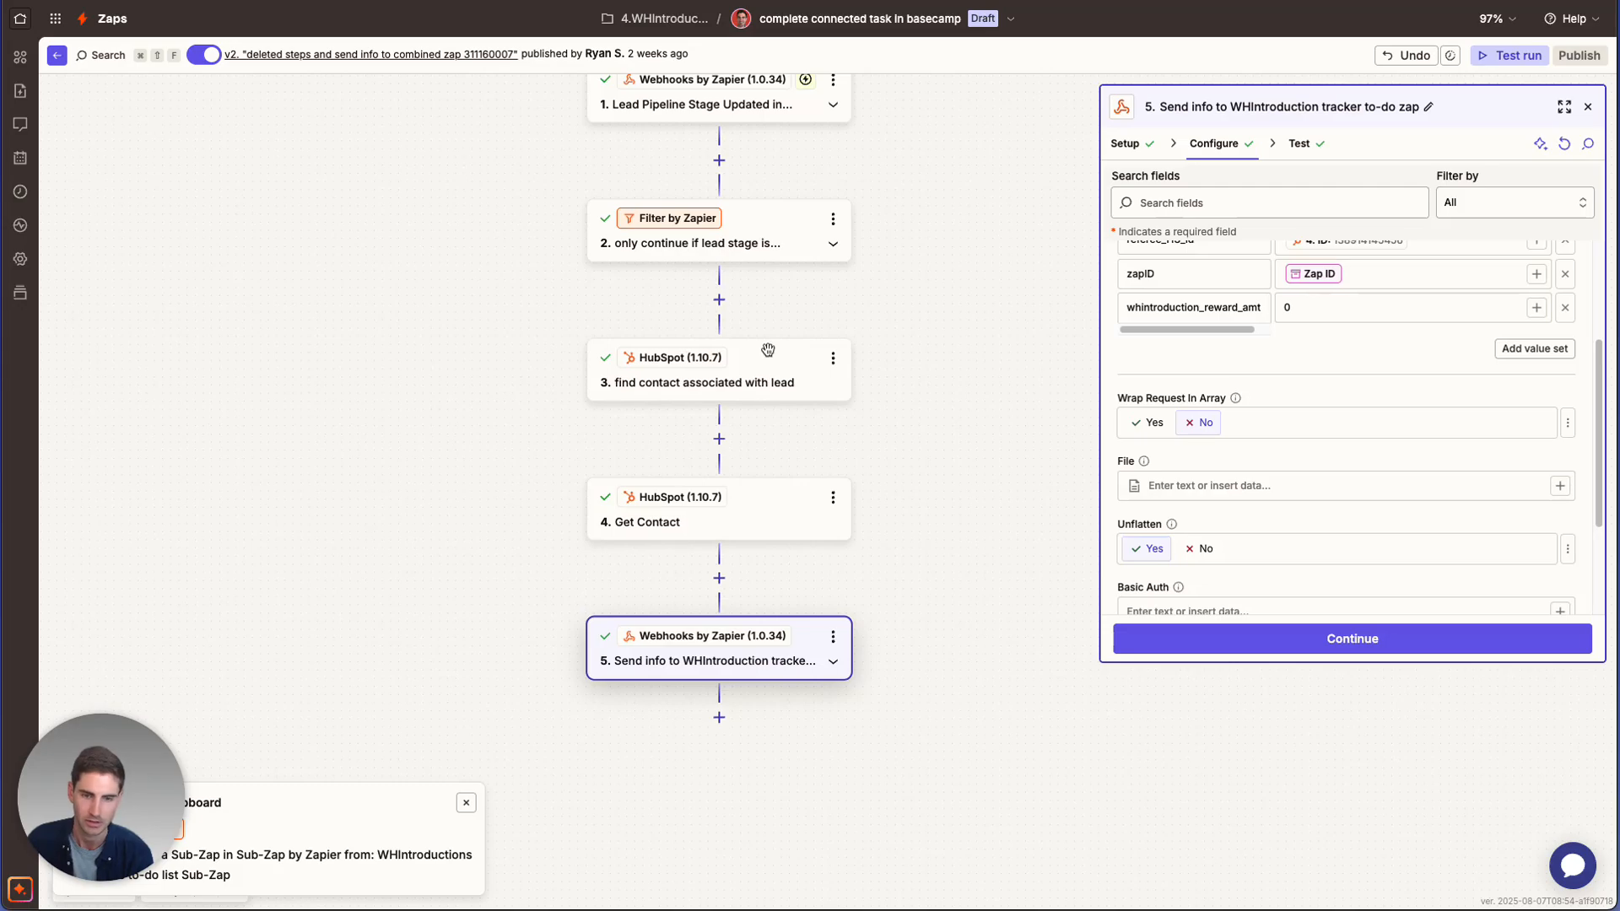
scroll(1308, 271, "up", 4)
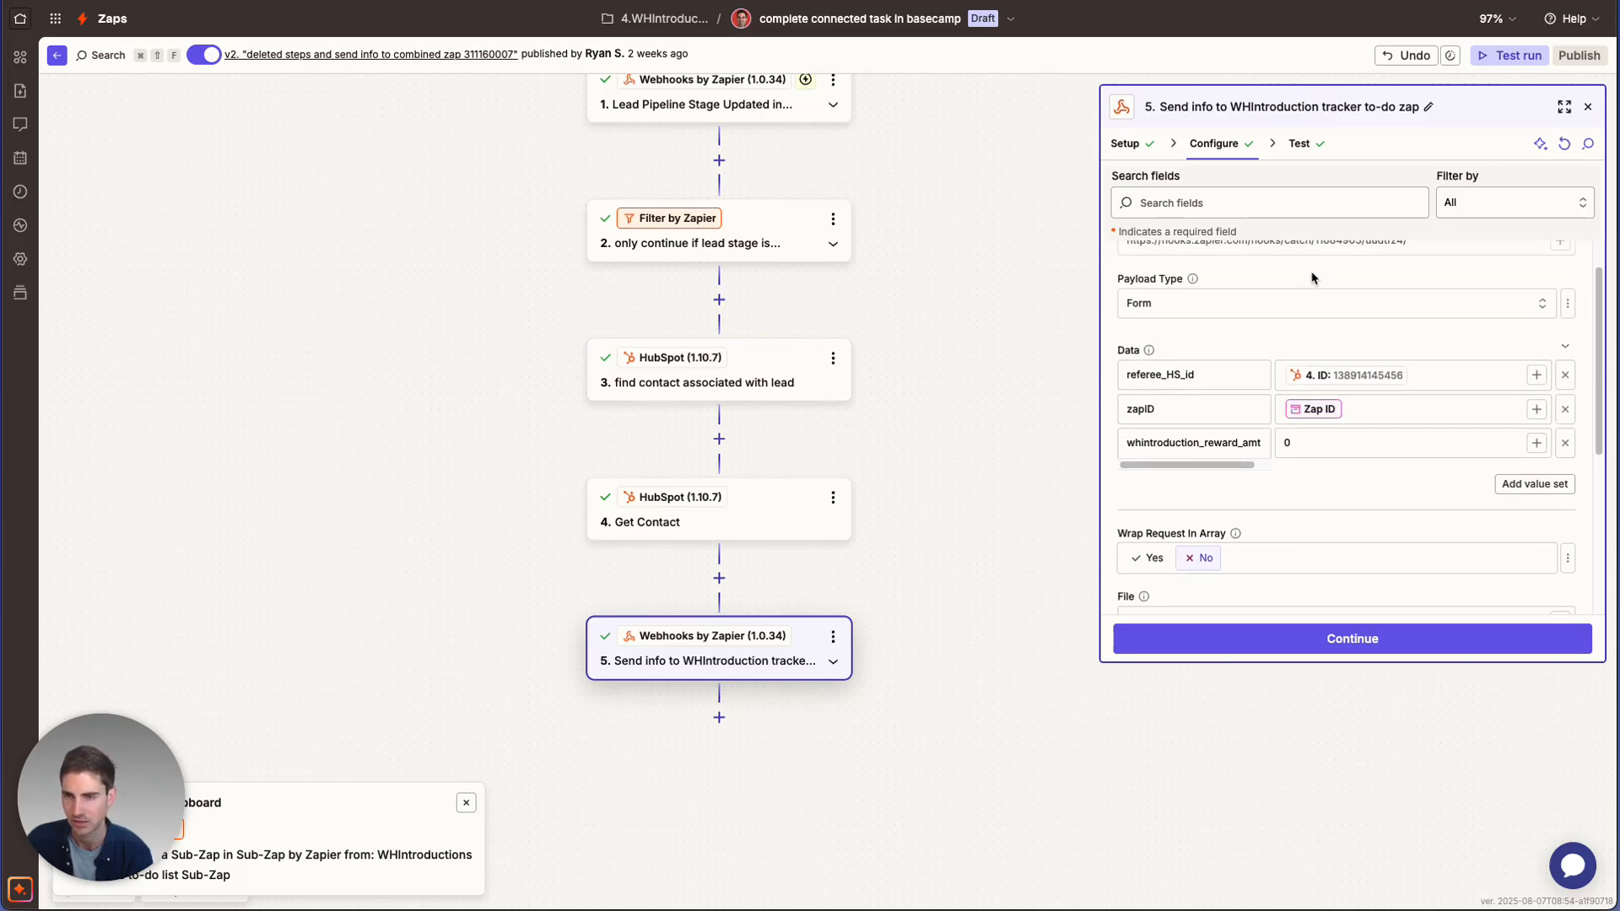
scroll(1312, 276, "down", 1)
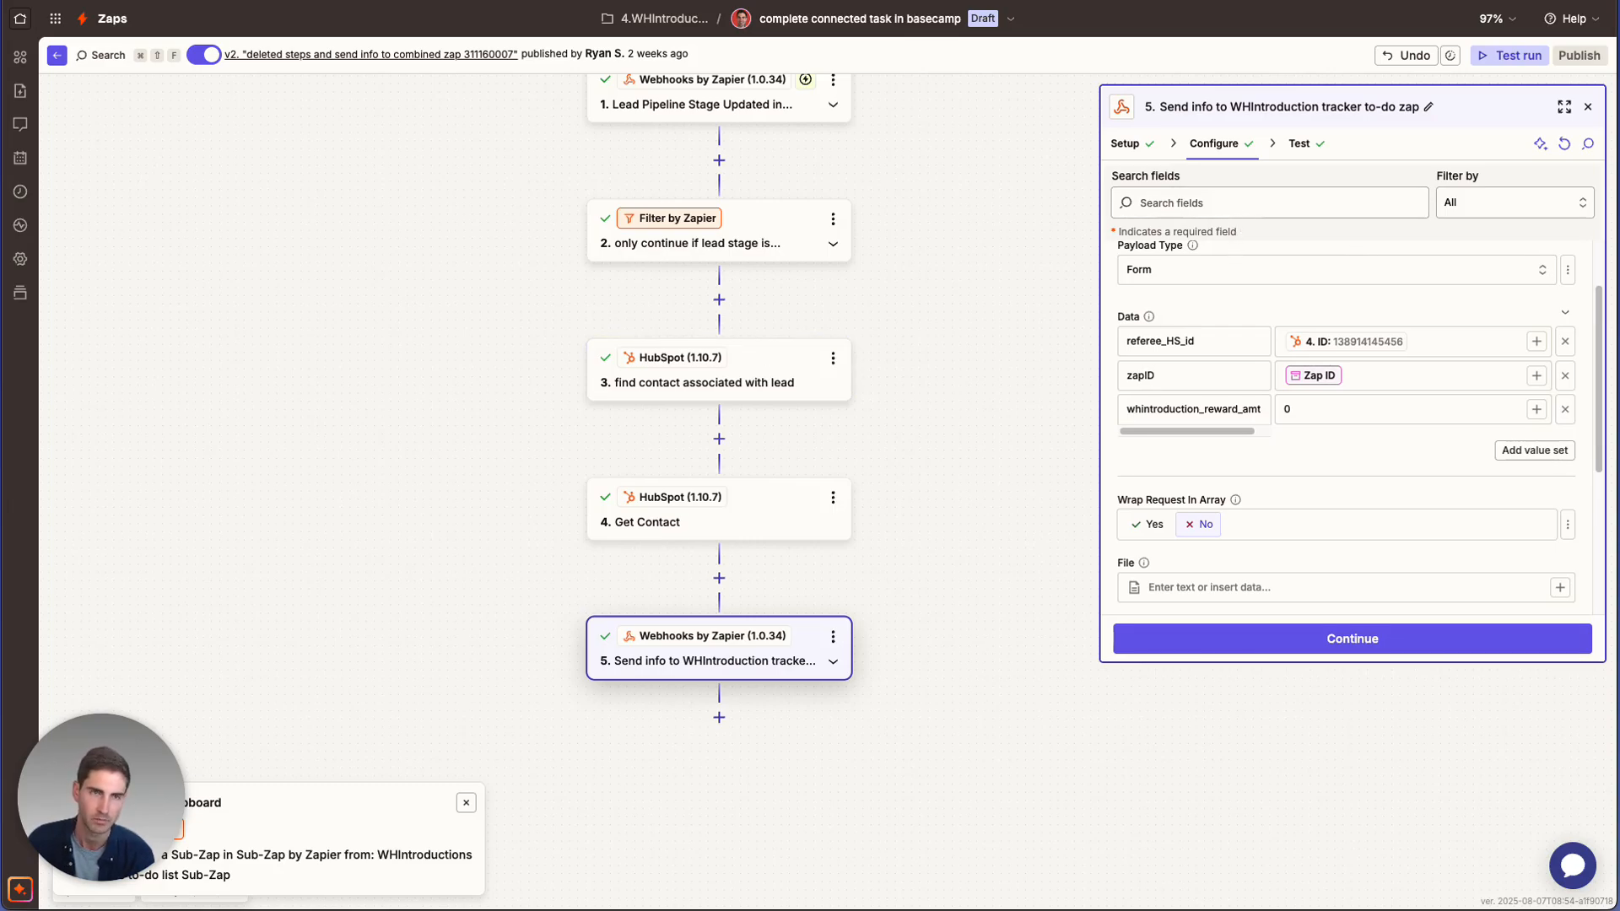
key("ctrl+Tab")
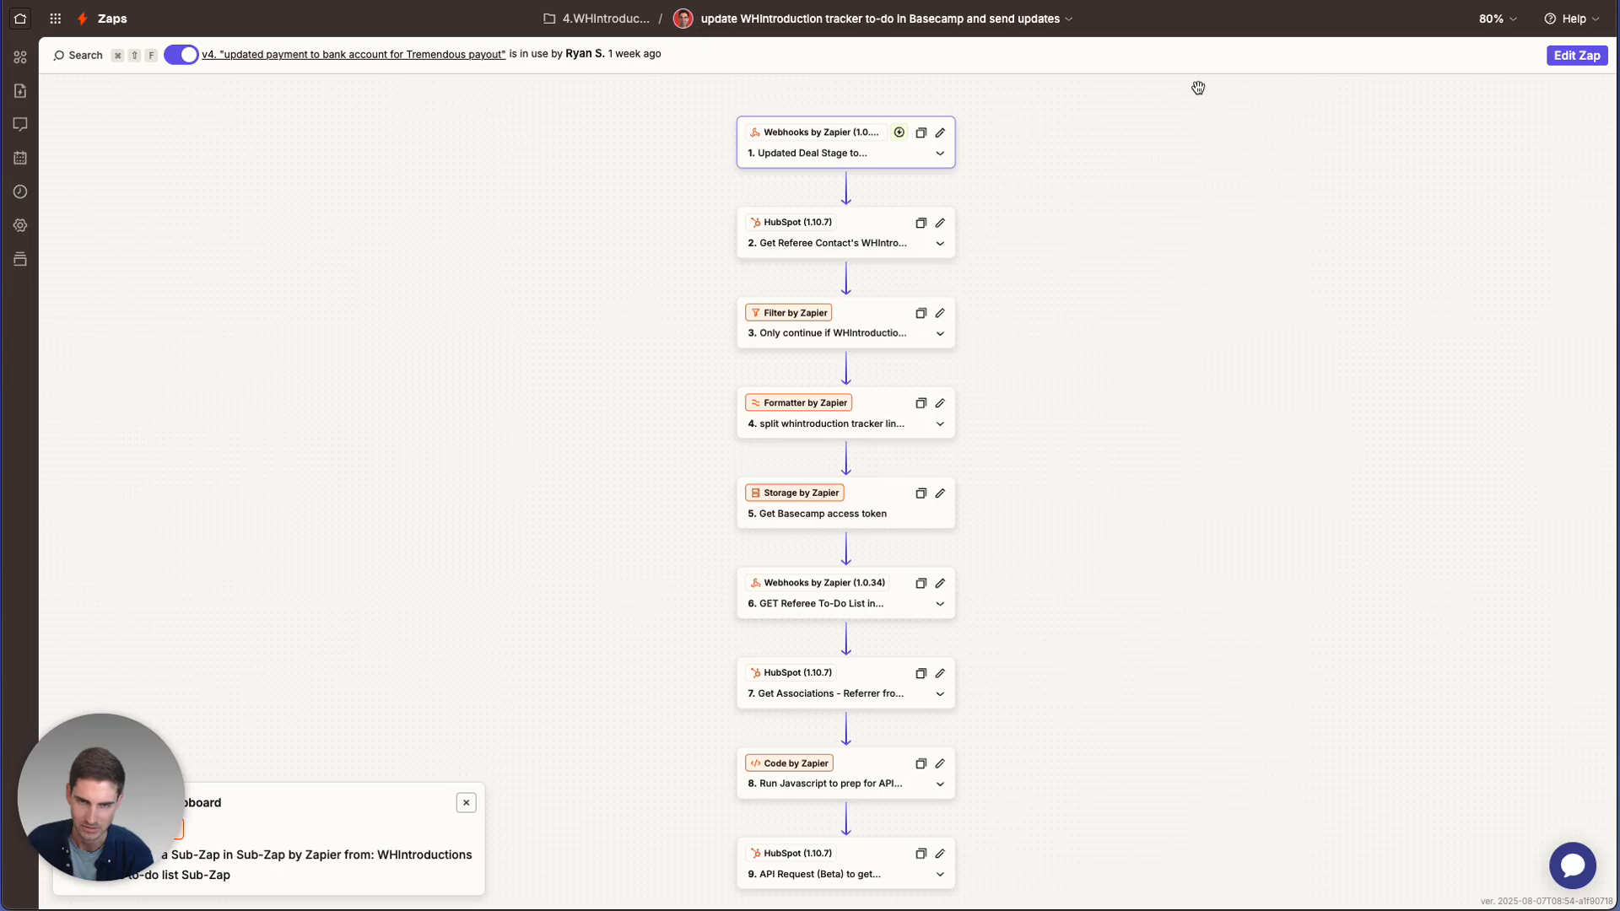
Open the WHIntroduction tracker update Zap for editing and inspect the setup of its Updated Deal Stage trigger and the steps below
left_click(1592, 61)
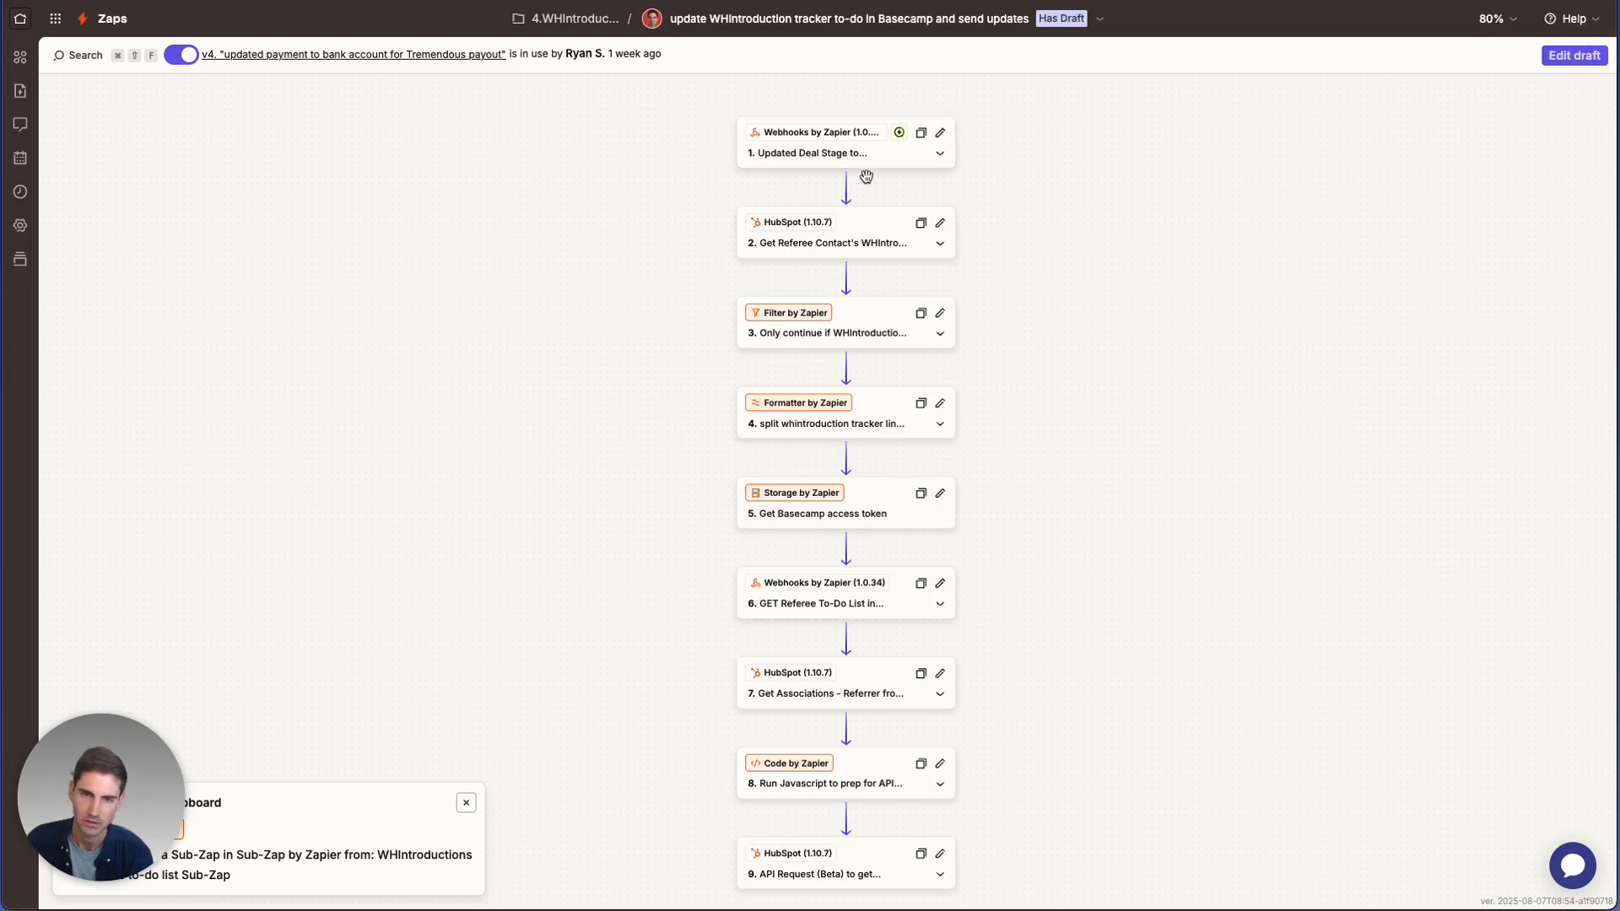
left_click(810, 158)
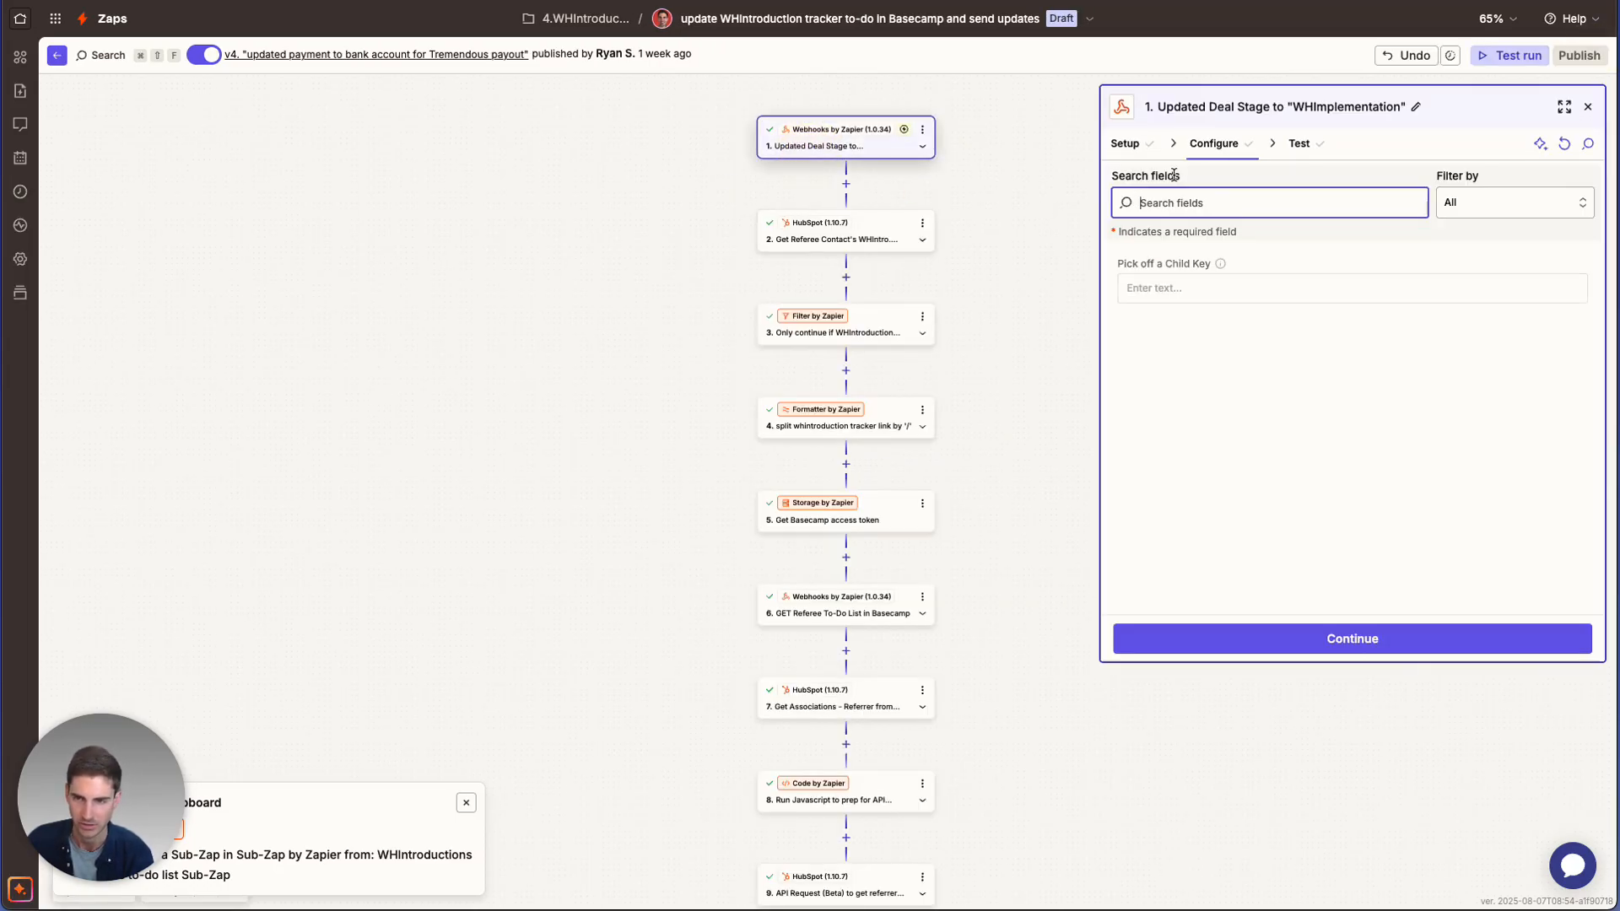
left_click(1126, 145)
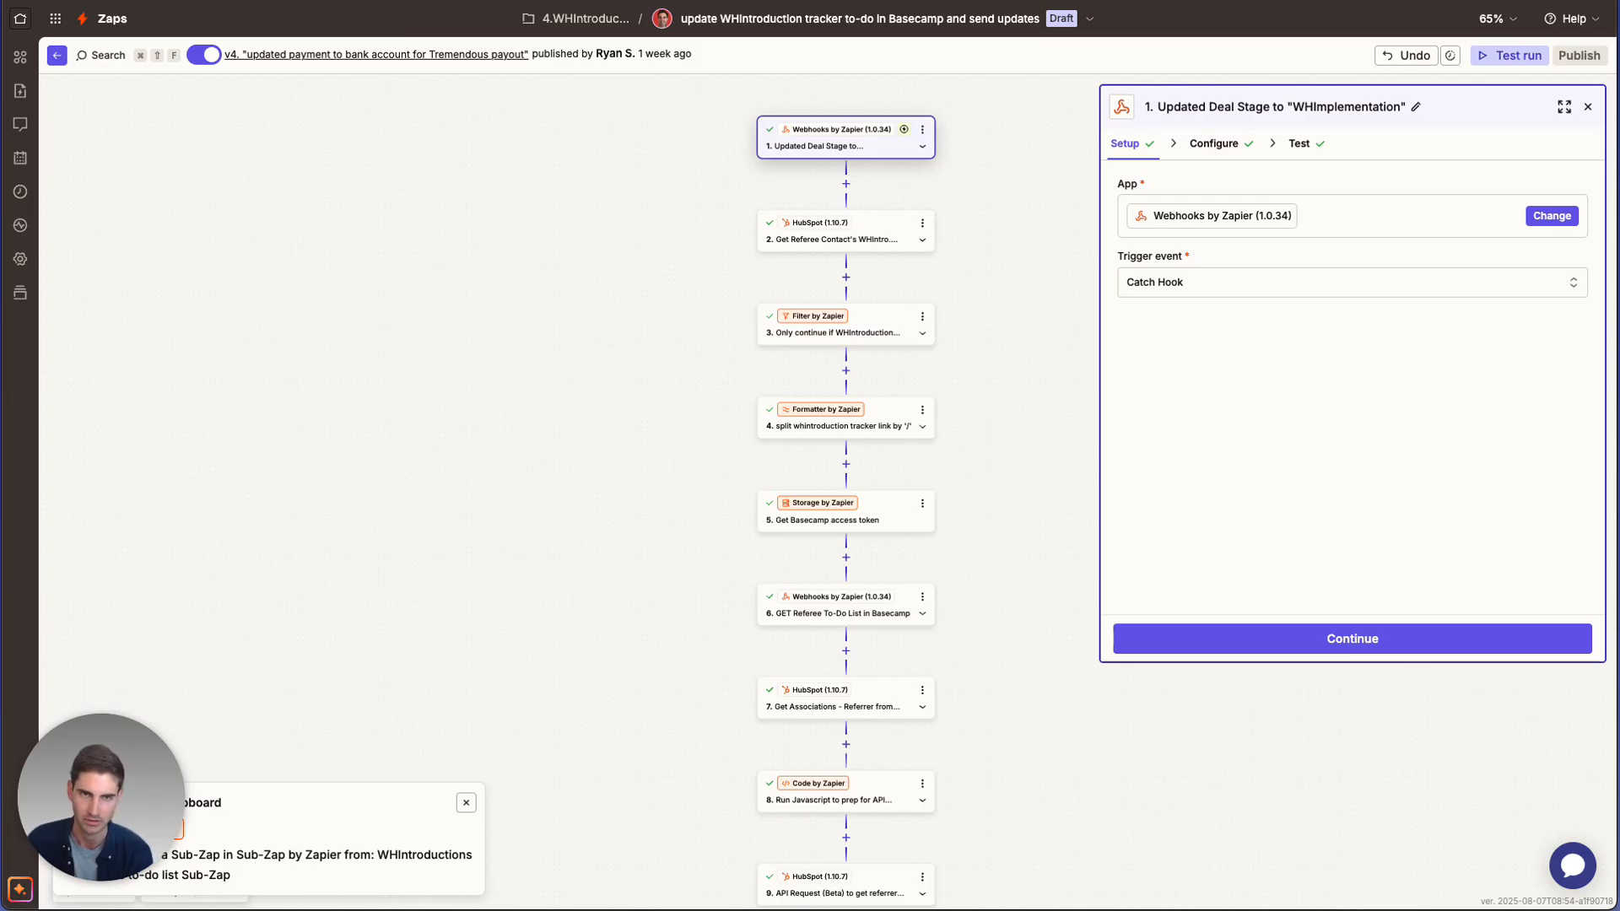
scroll(537, 274, "down", 3)
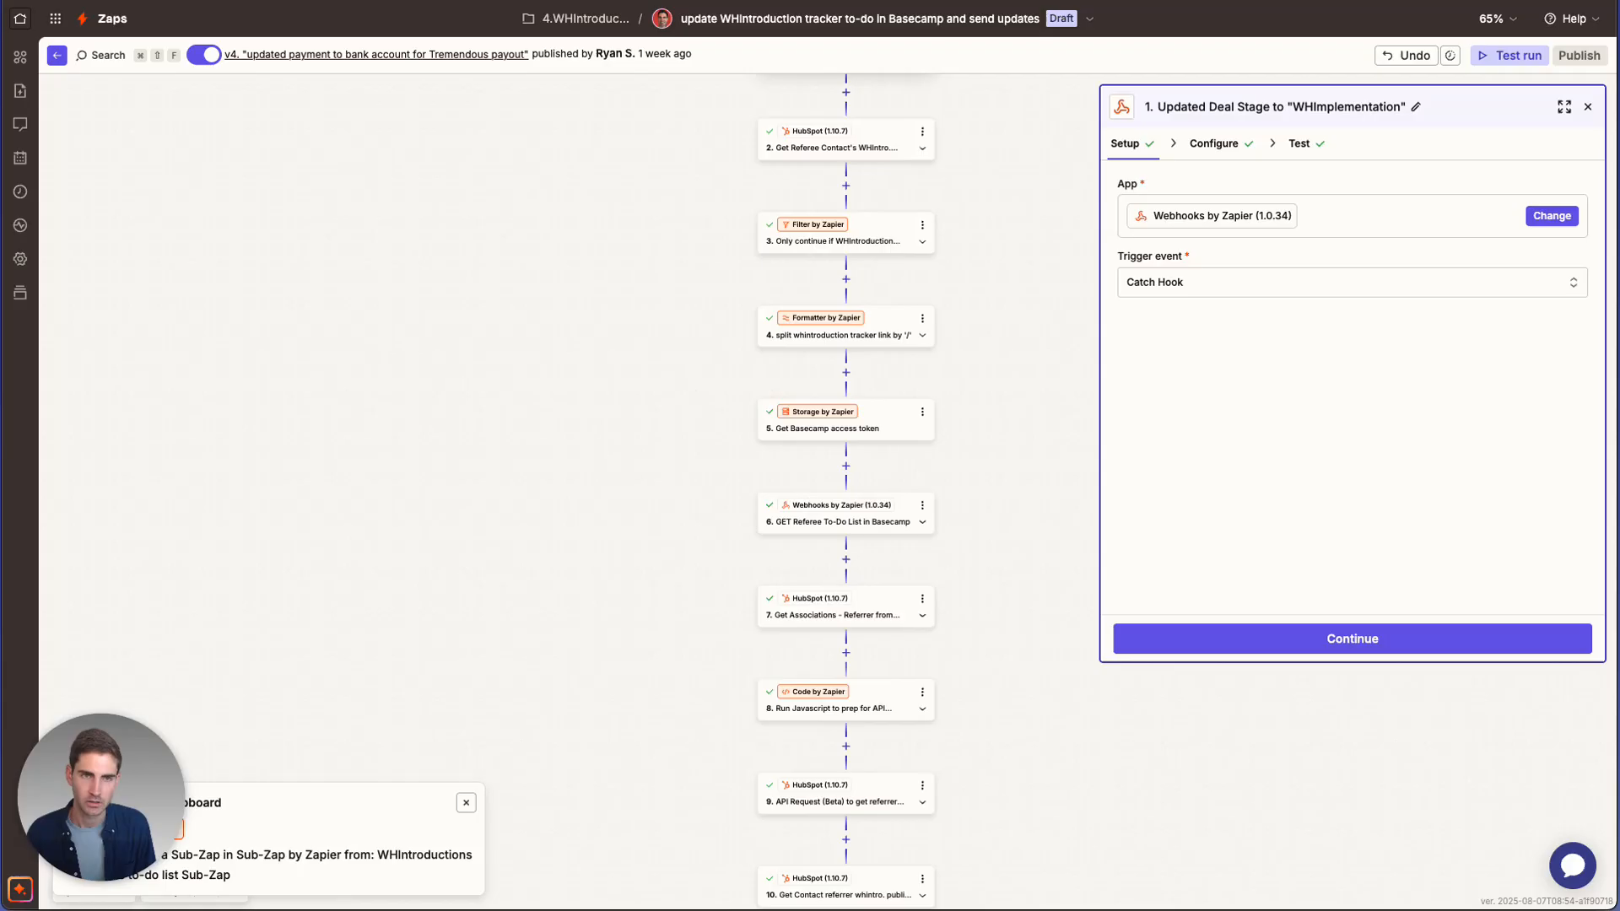
scroll(734, 218, "up", 3)
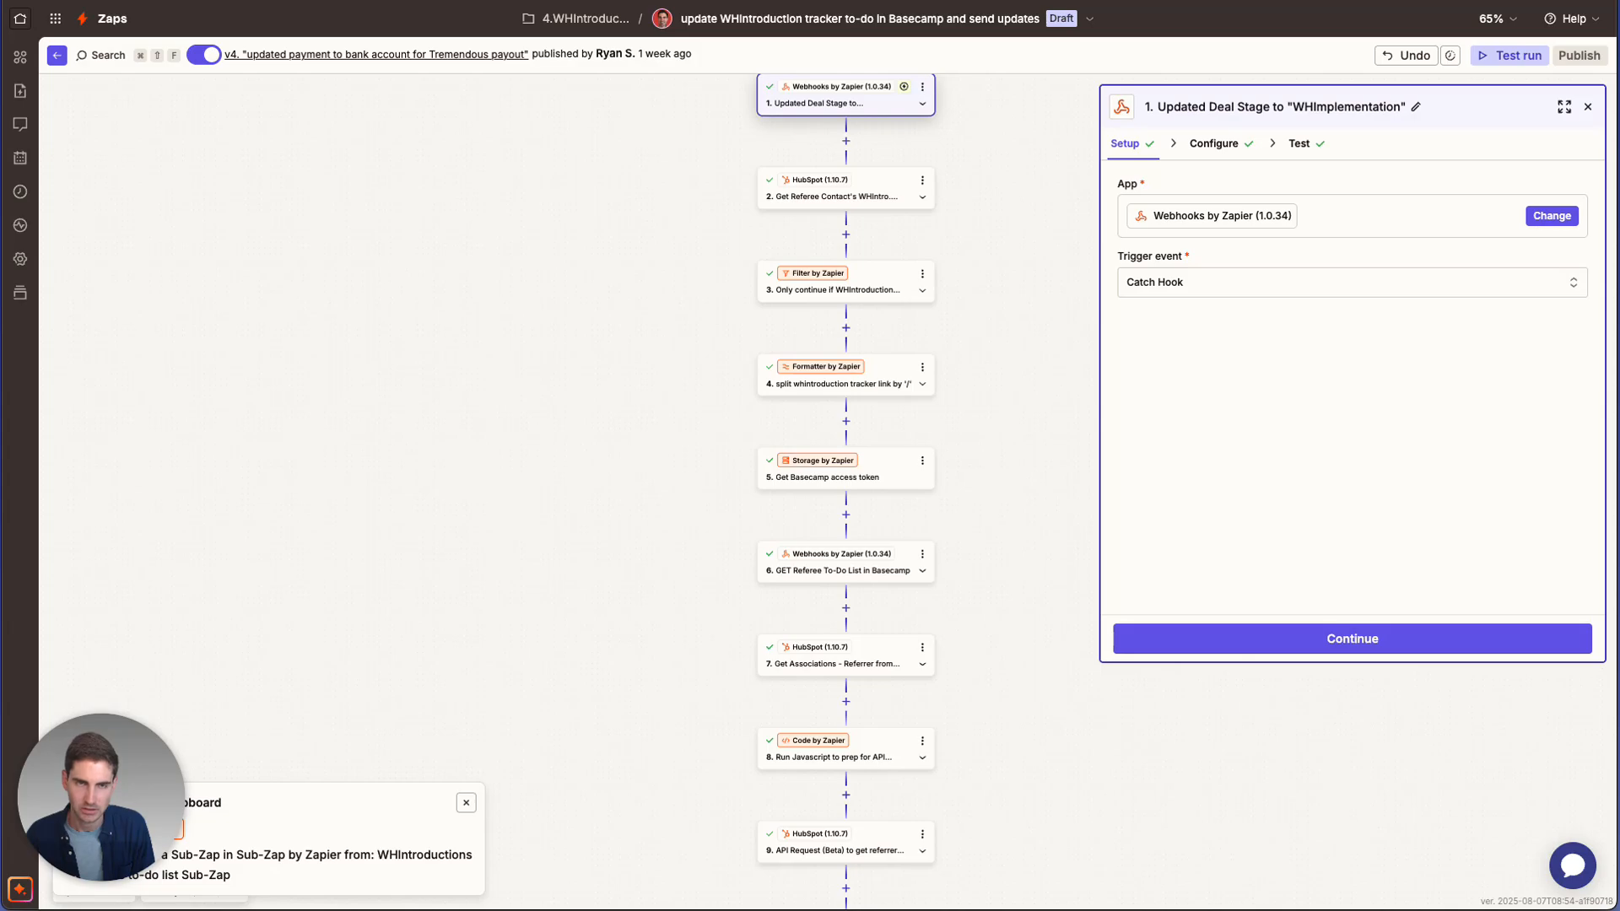
Compare the connected-task Zap's outgoing webhook step with the Catch Hook trigger of the tracker update Zap
left_click(525, 2)
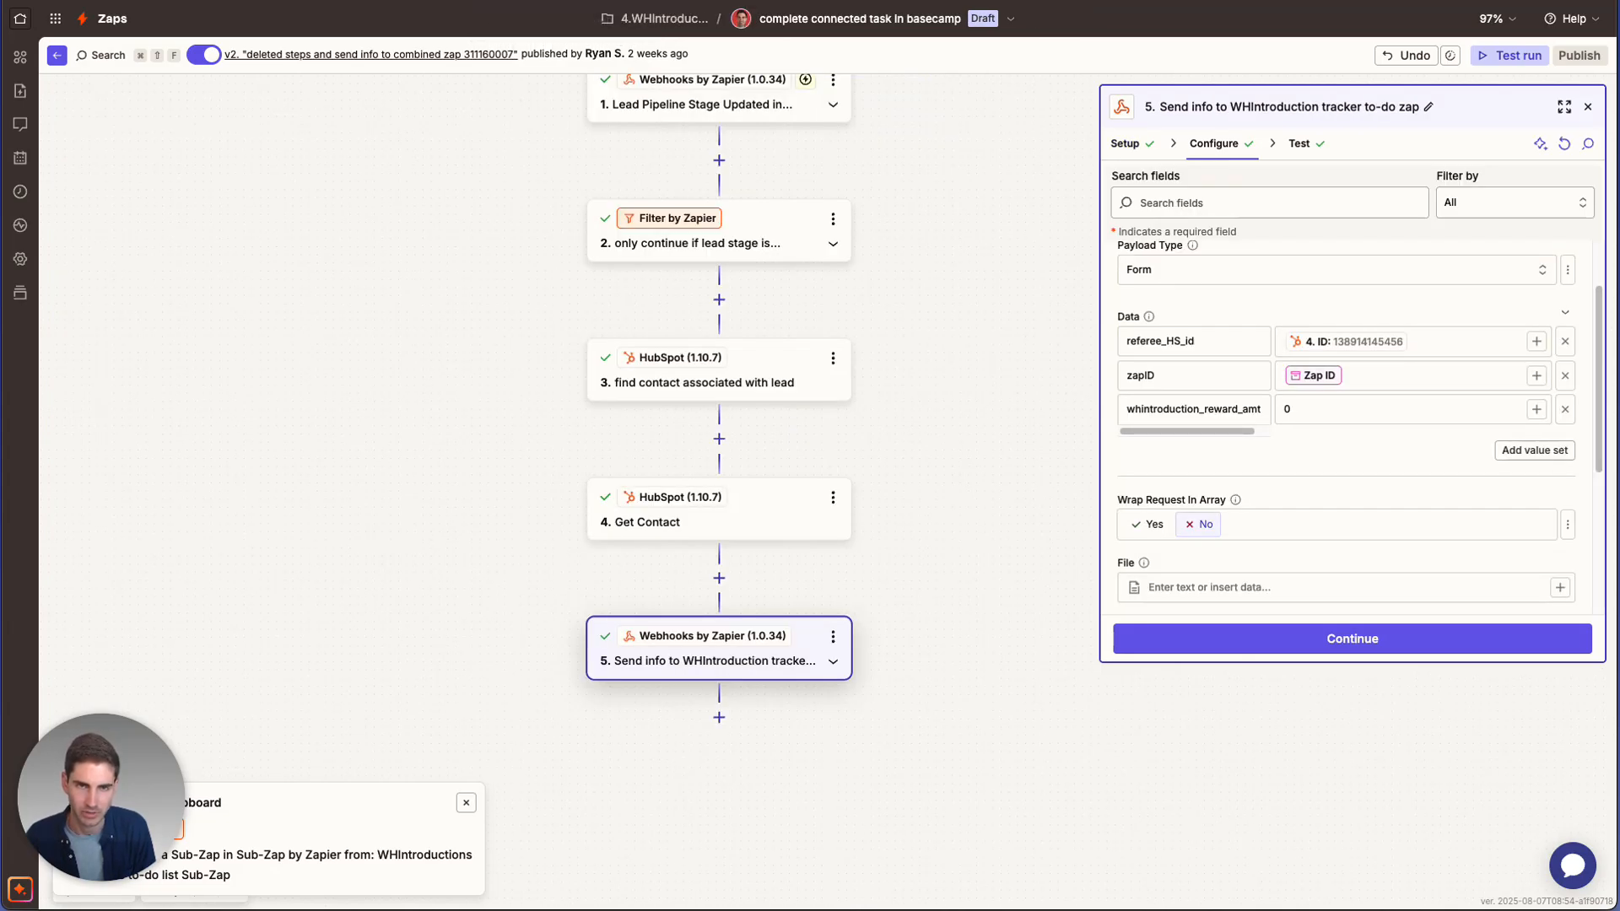
left_click(497, 2)
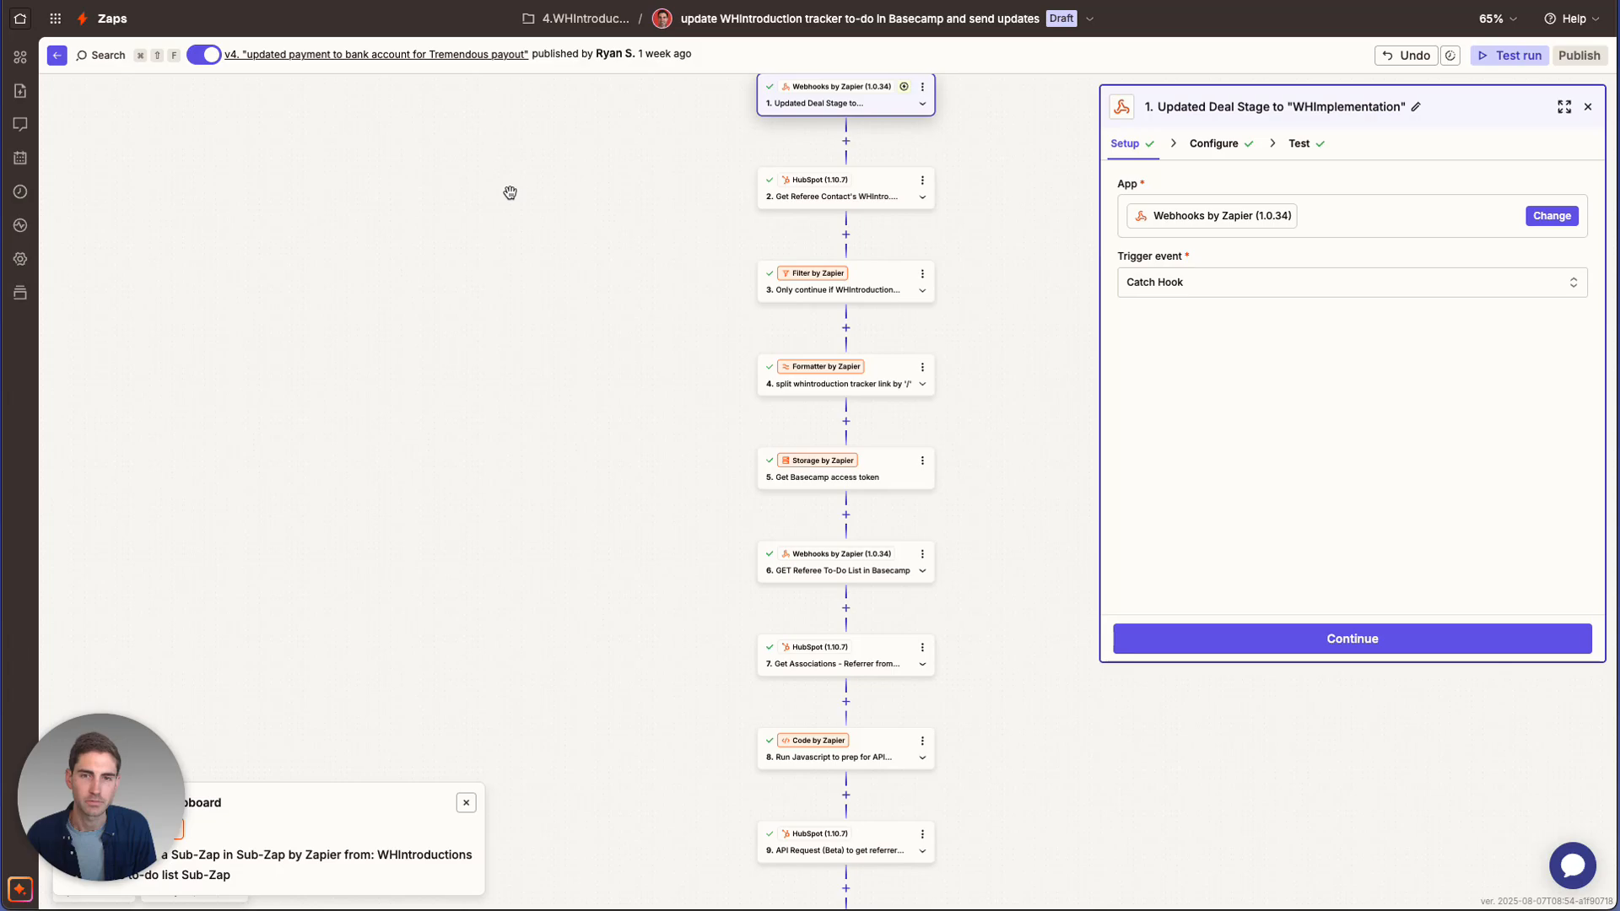
left_click(540, 2)
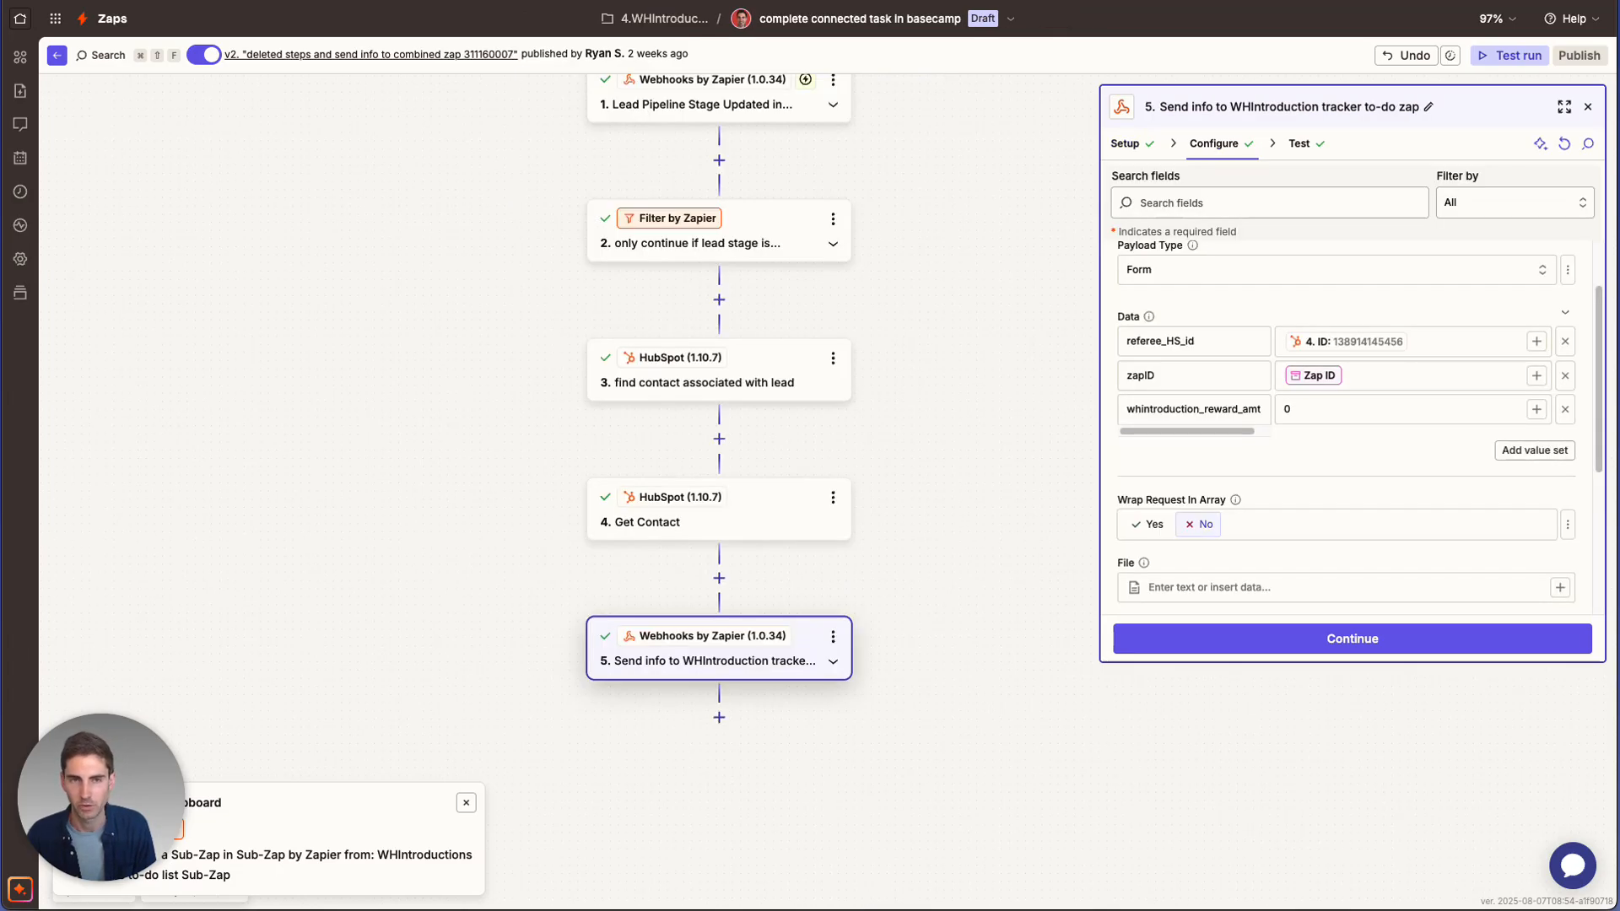
scroll(675, 264, "up", 1)
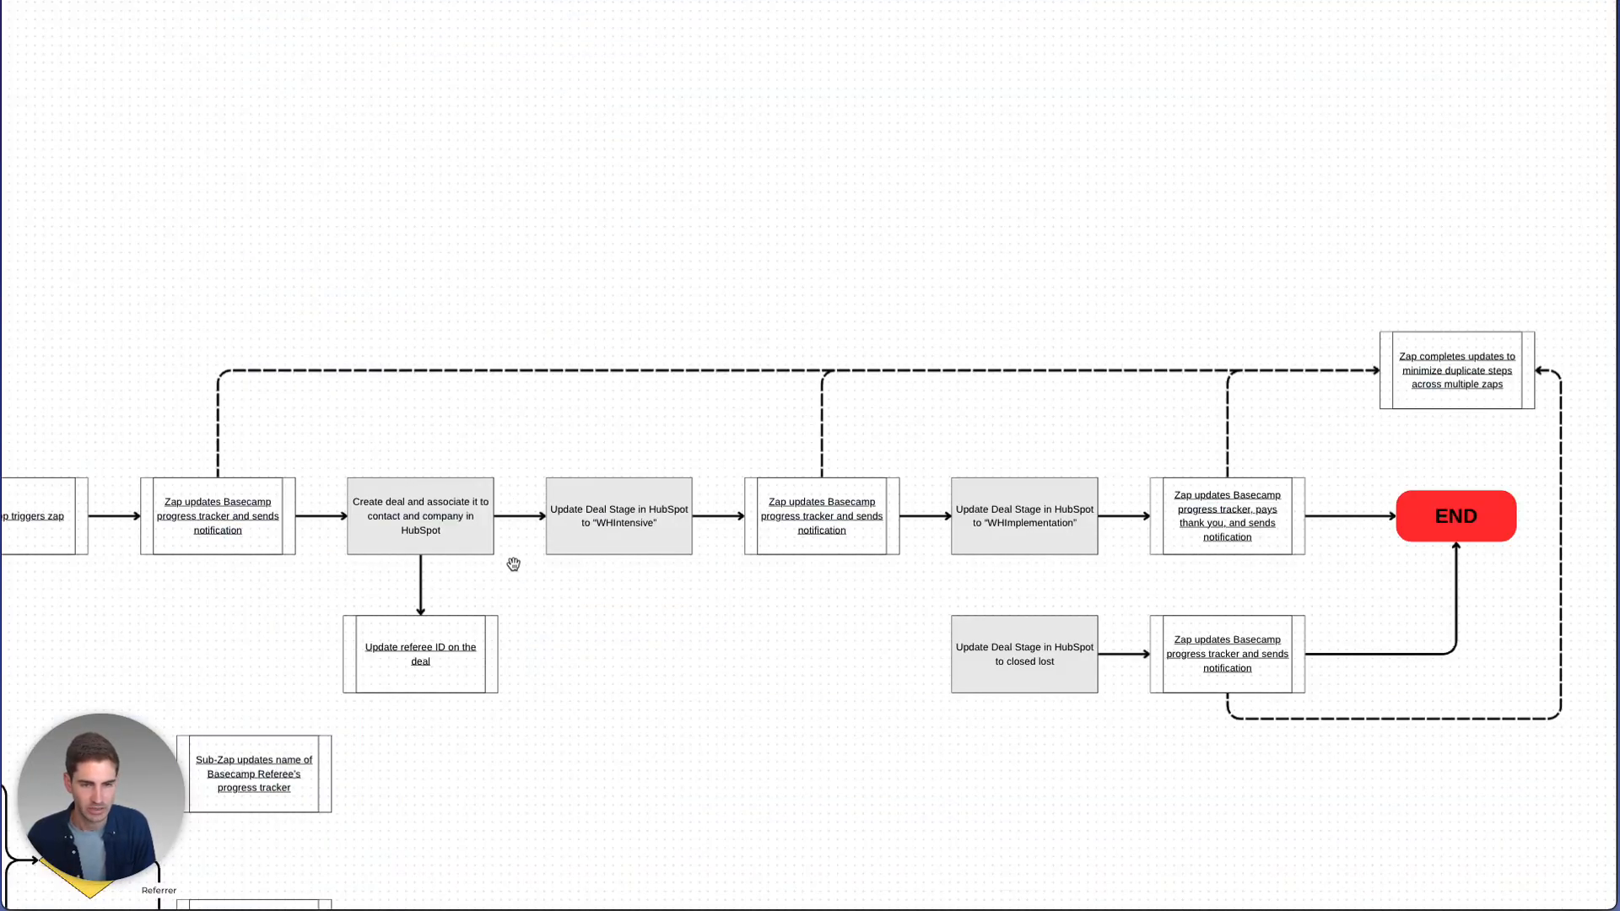
In the process flowchart, follow the deal creation stage and open the linked "Update referee ID on the deal" HubSpot workflow
left_click_drag(261, 651, 732, 619)
left_click_drag(732, 619, 427, 568)
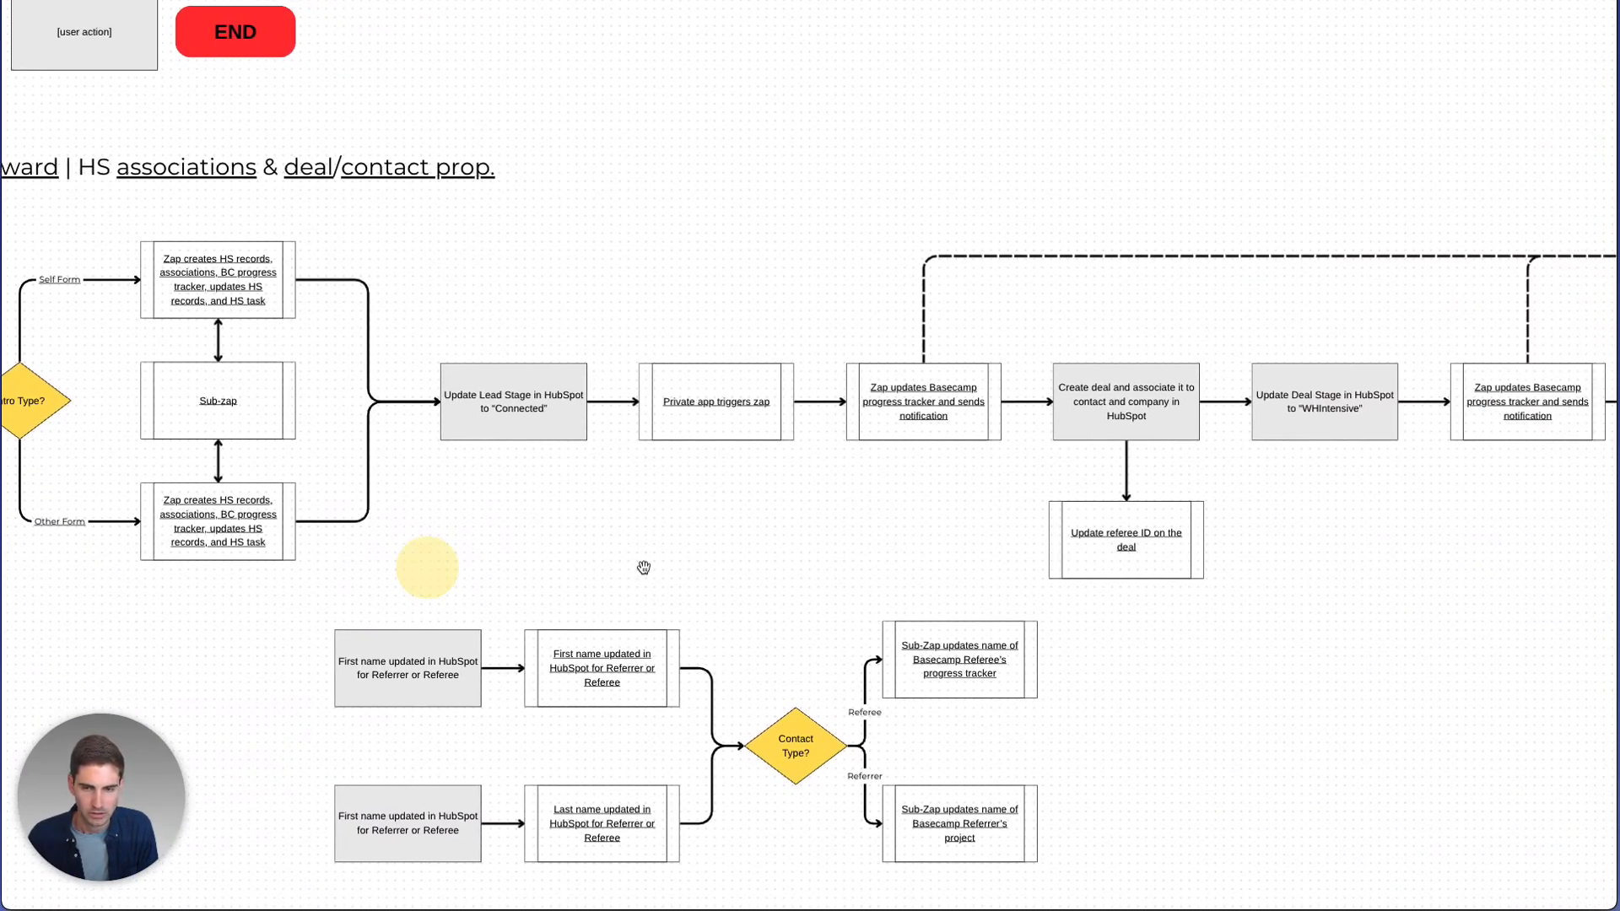
left_click_drag(865, 551, 520, 536)
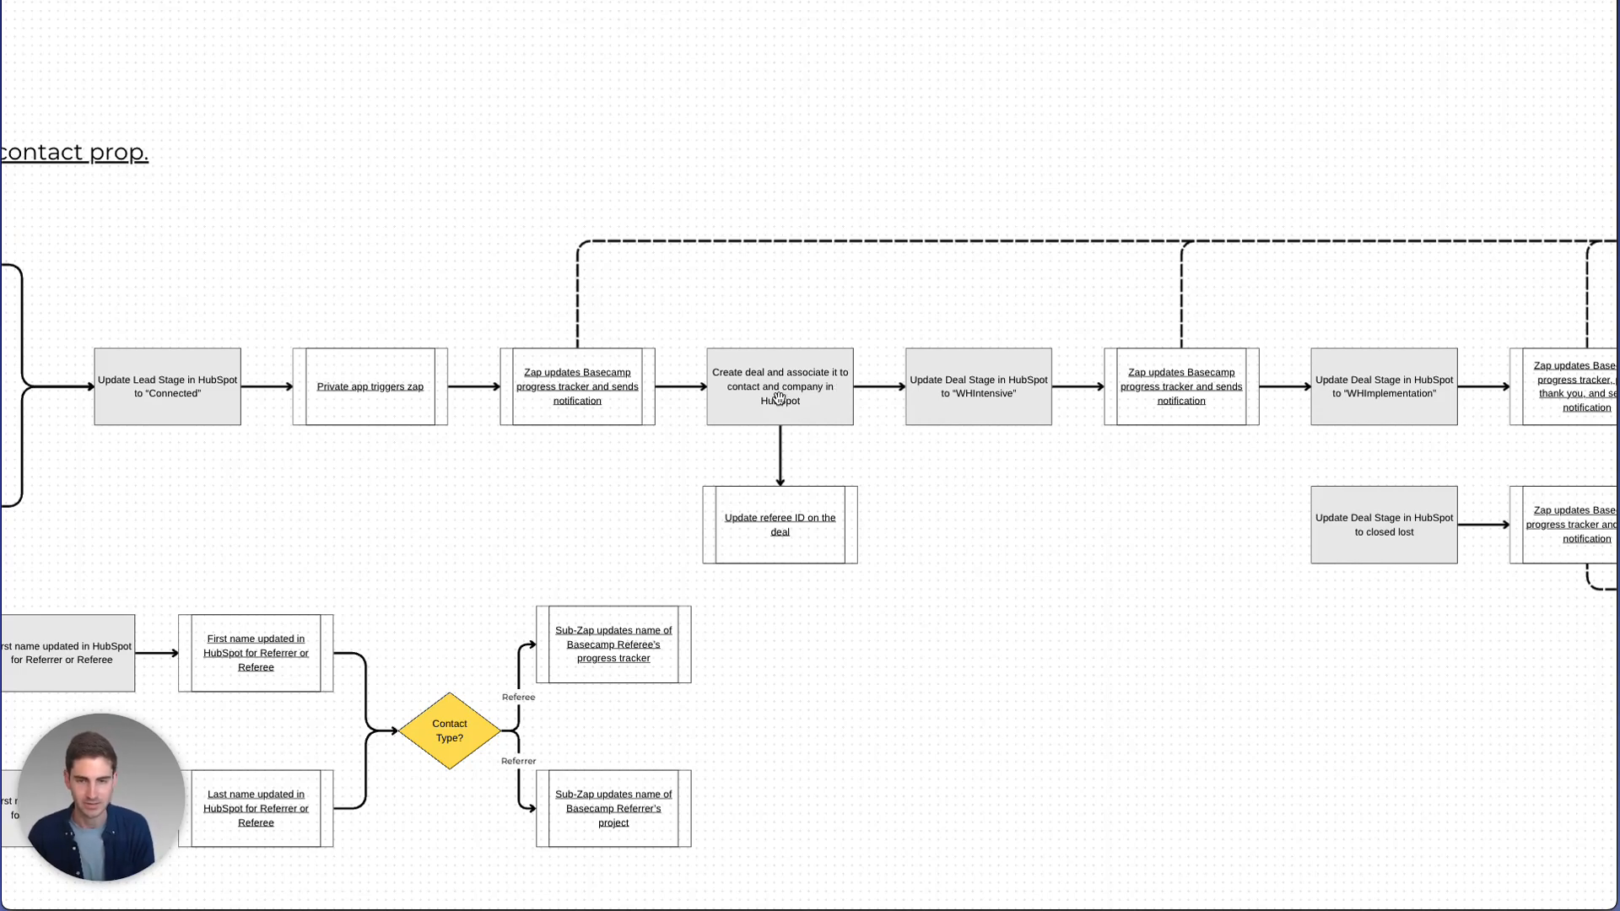
left_click(760, 517)
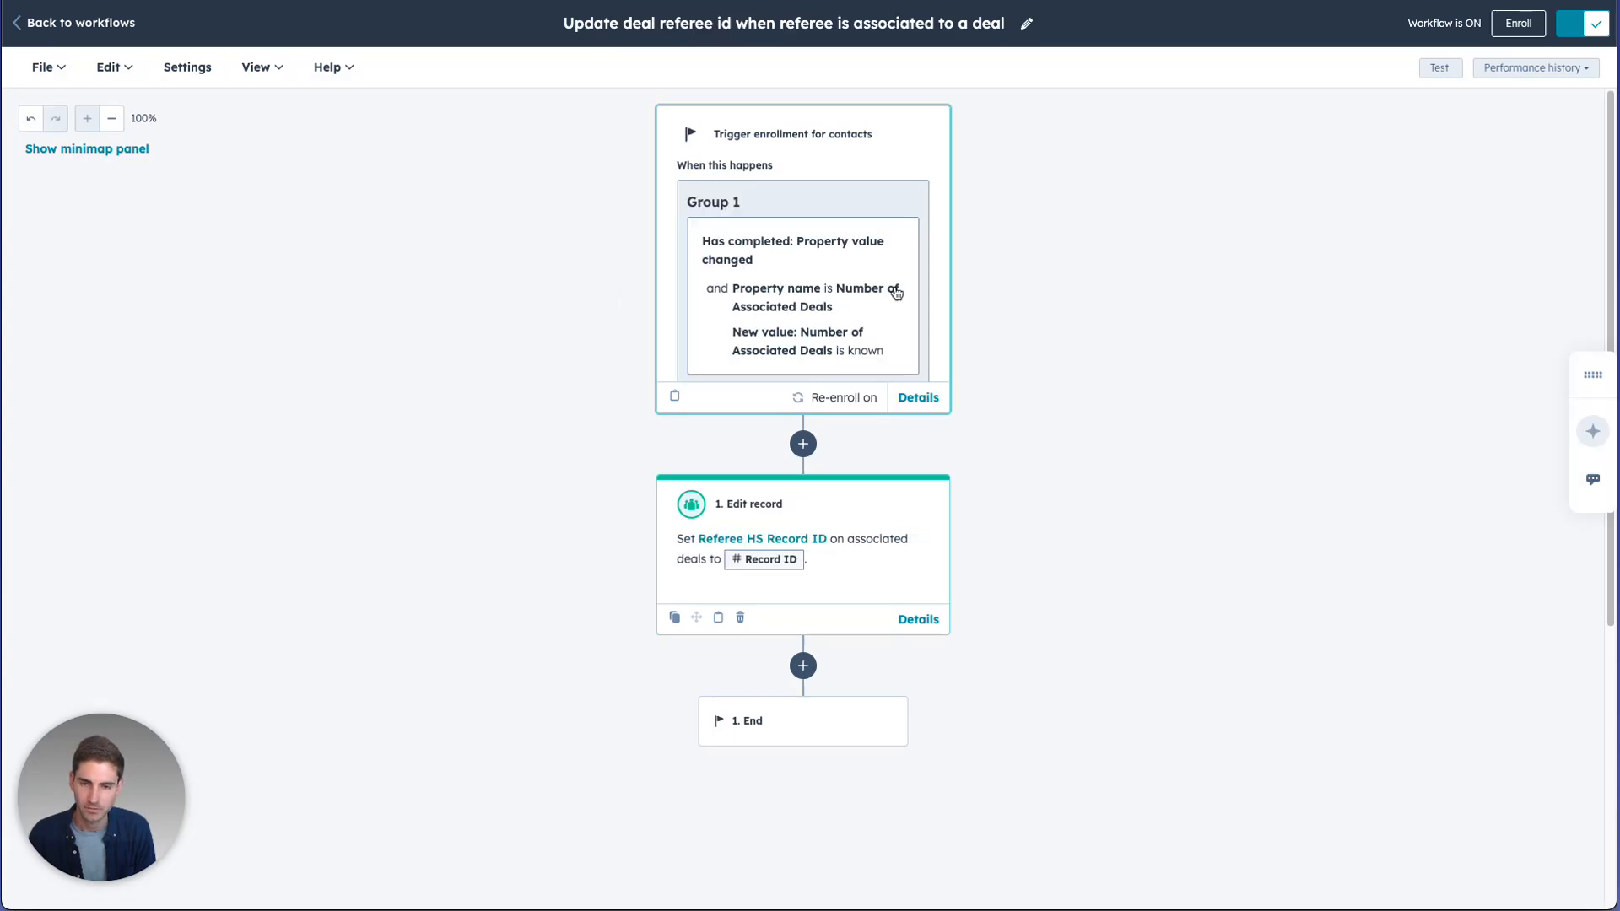
Open the workflow's enrollment trigger and review its Number of Associated Deals event and the conditions for enrolling contacts
left_click(882, 245)
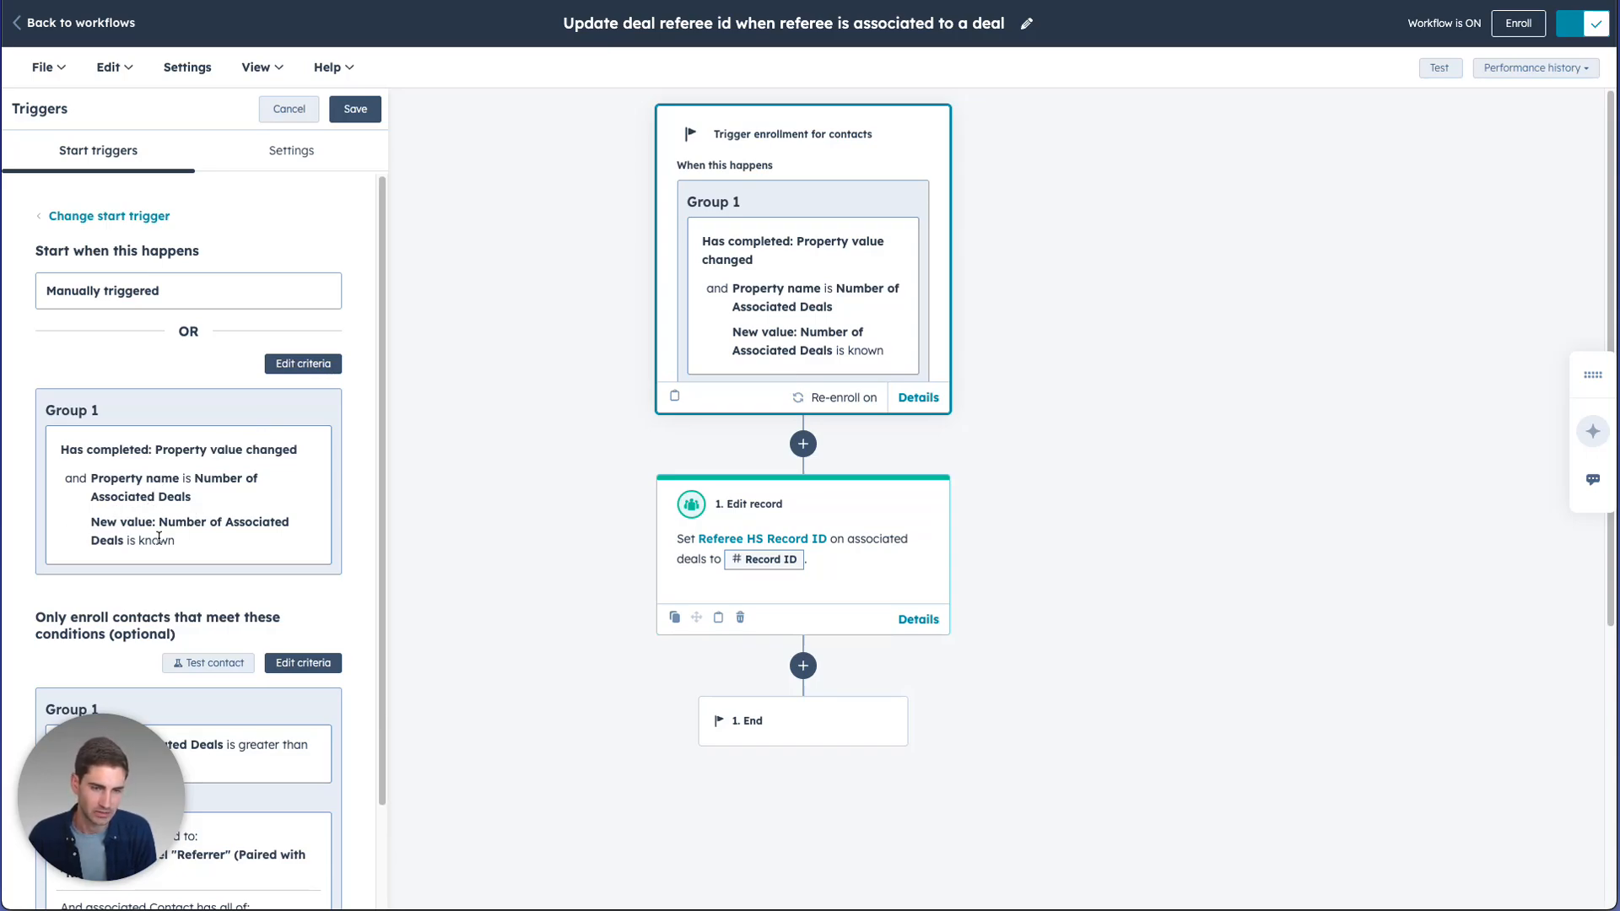
scroll(159, 538, "down", 3)
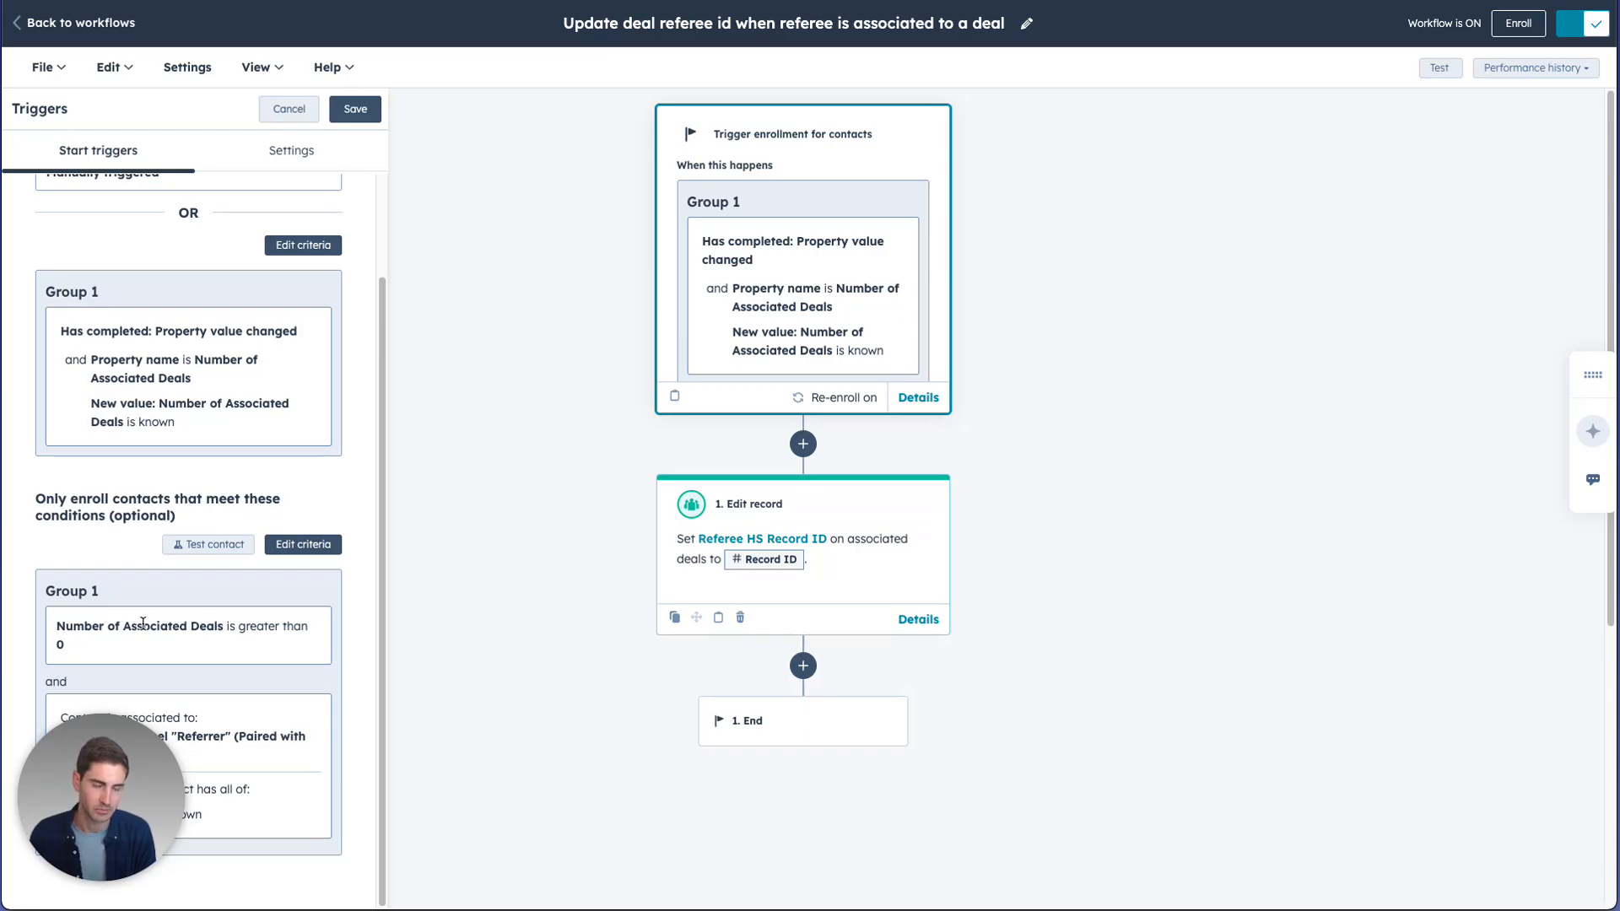
left_click_drag(114, 758, 97, 487)
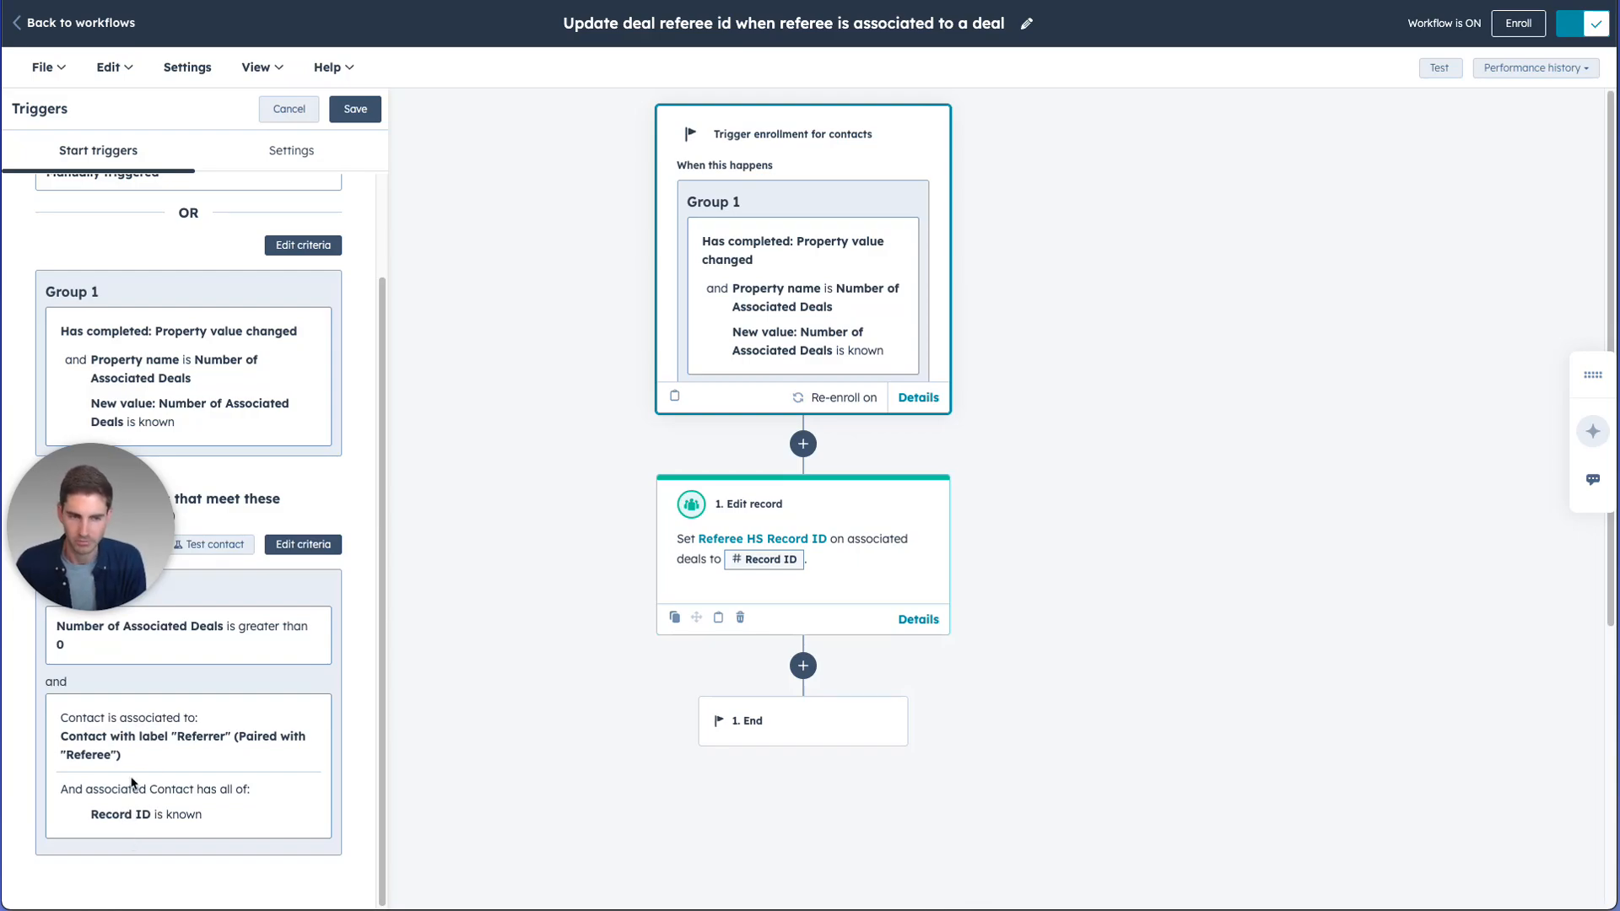
mouse_move(95, 620)
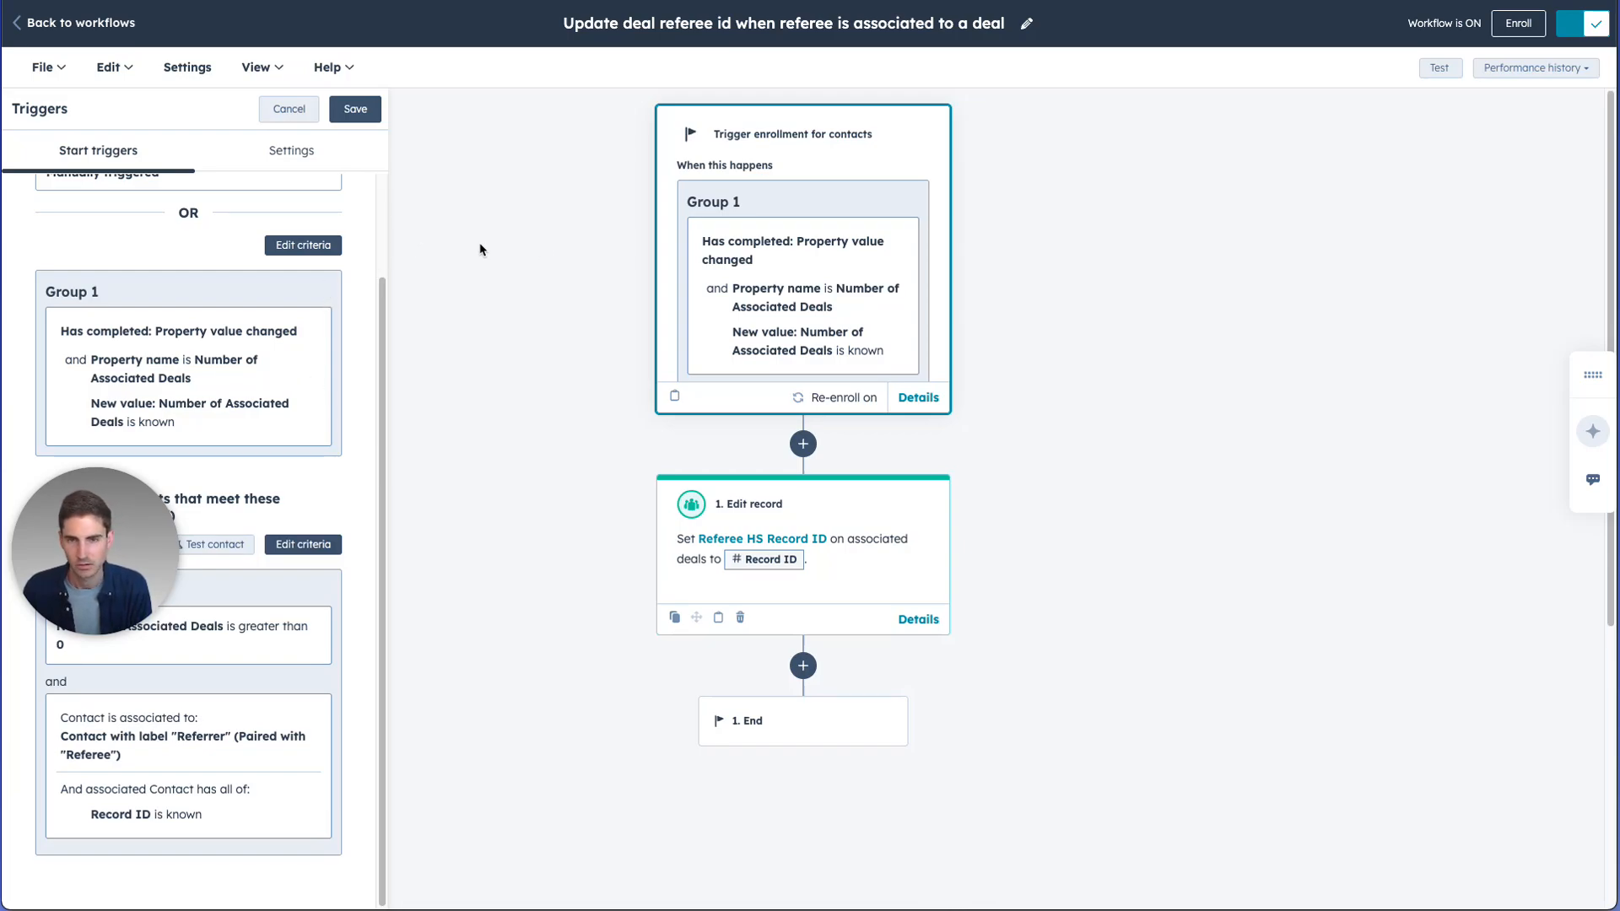
Open the contact enrollment conditions for editing and start a new criterion in Group 1
left_click(232, 263)
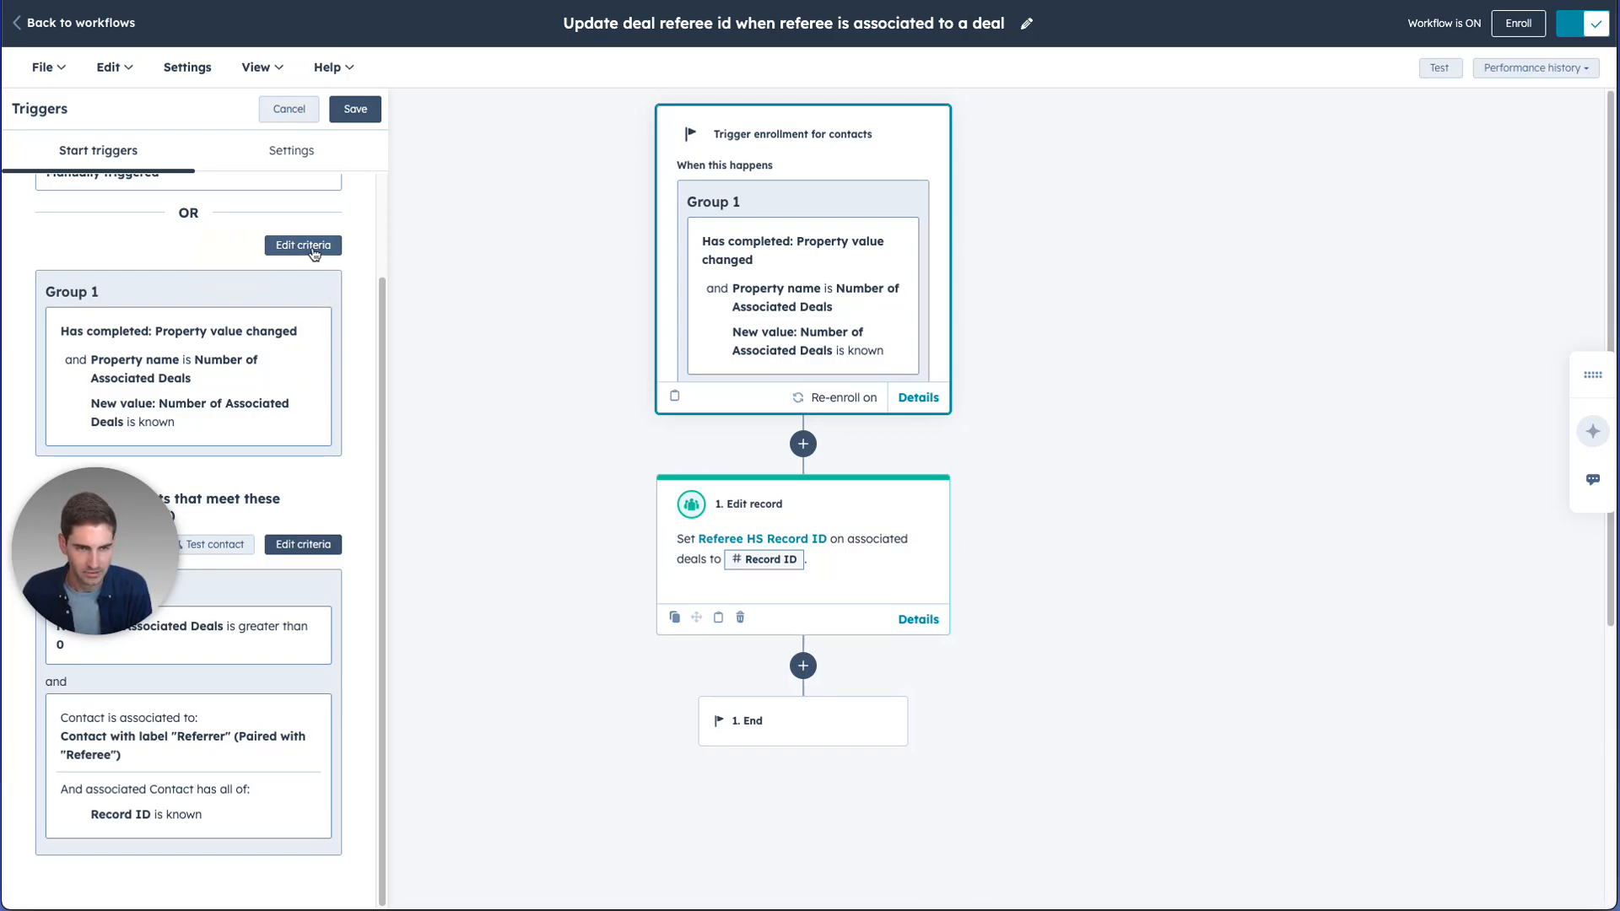
left_click(317, 547)
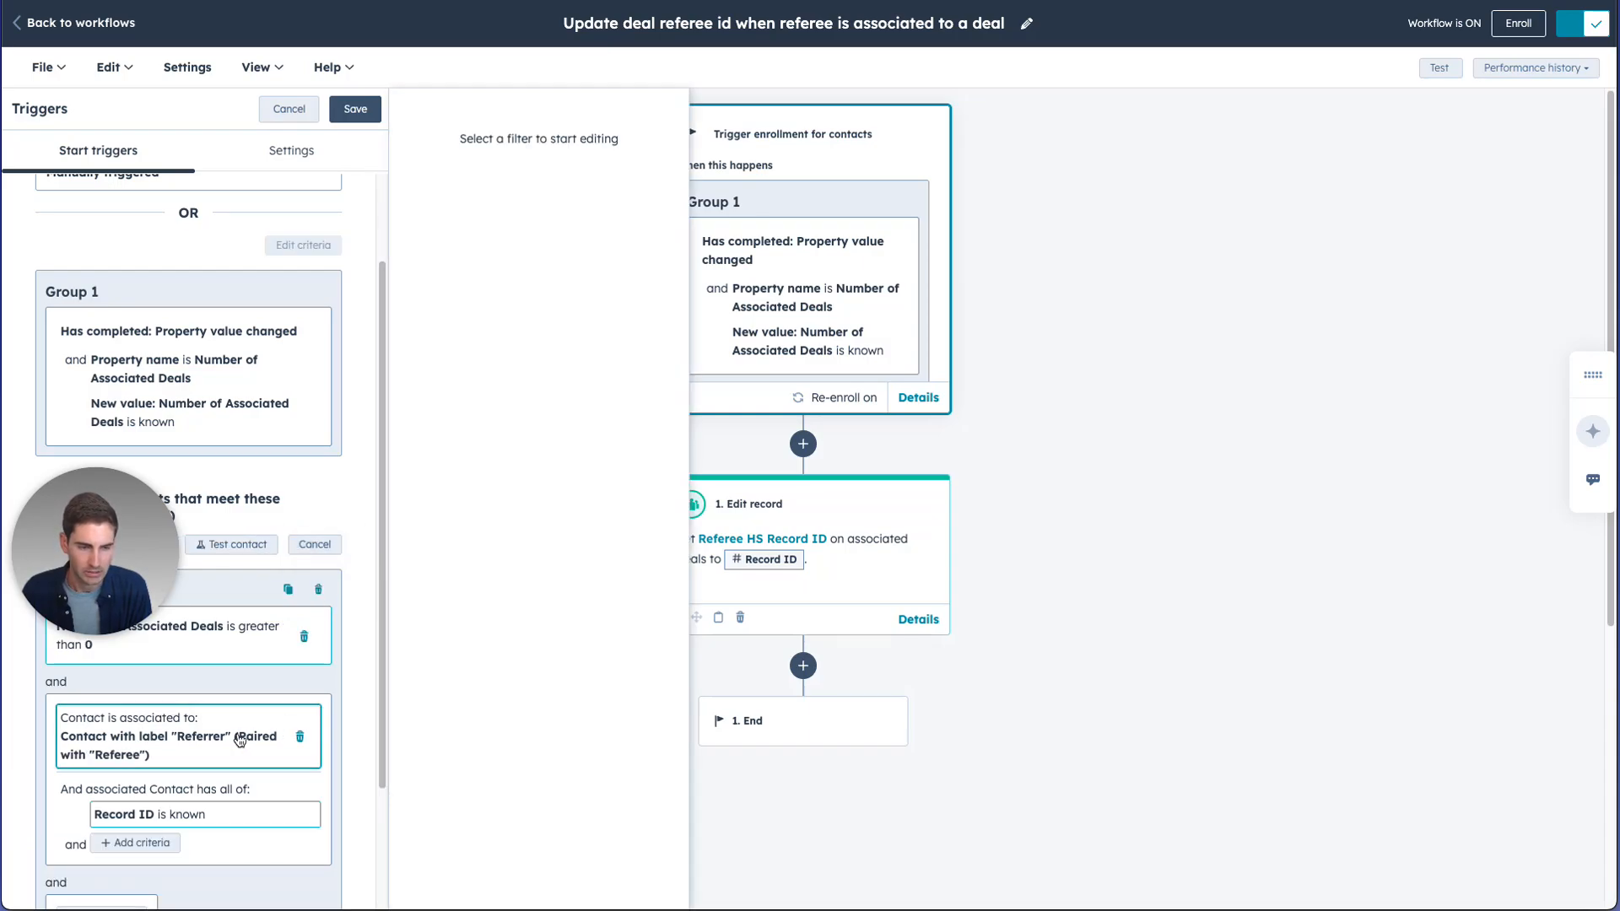
scroll(125, 747, "down", 2)
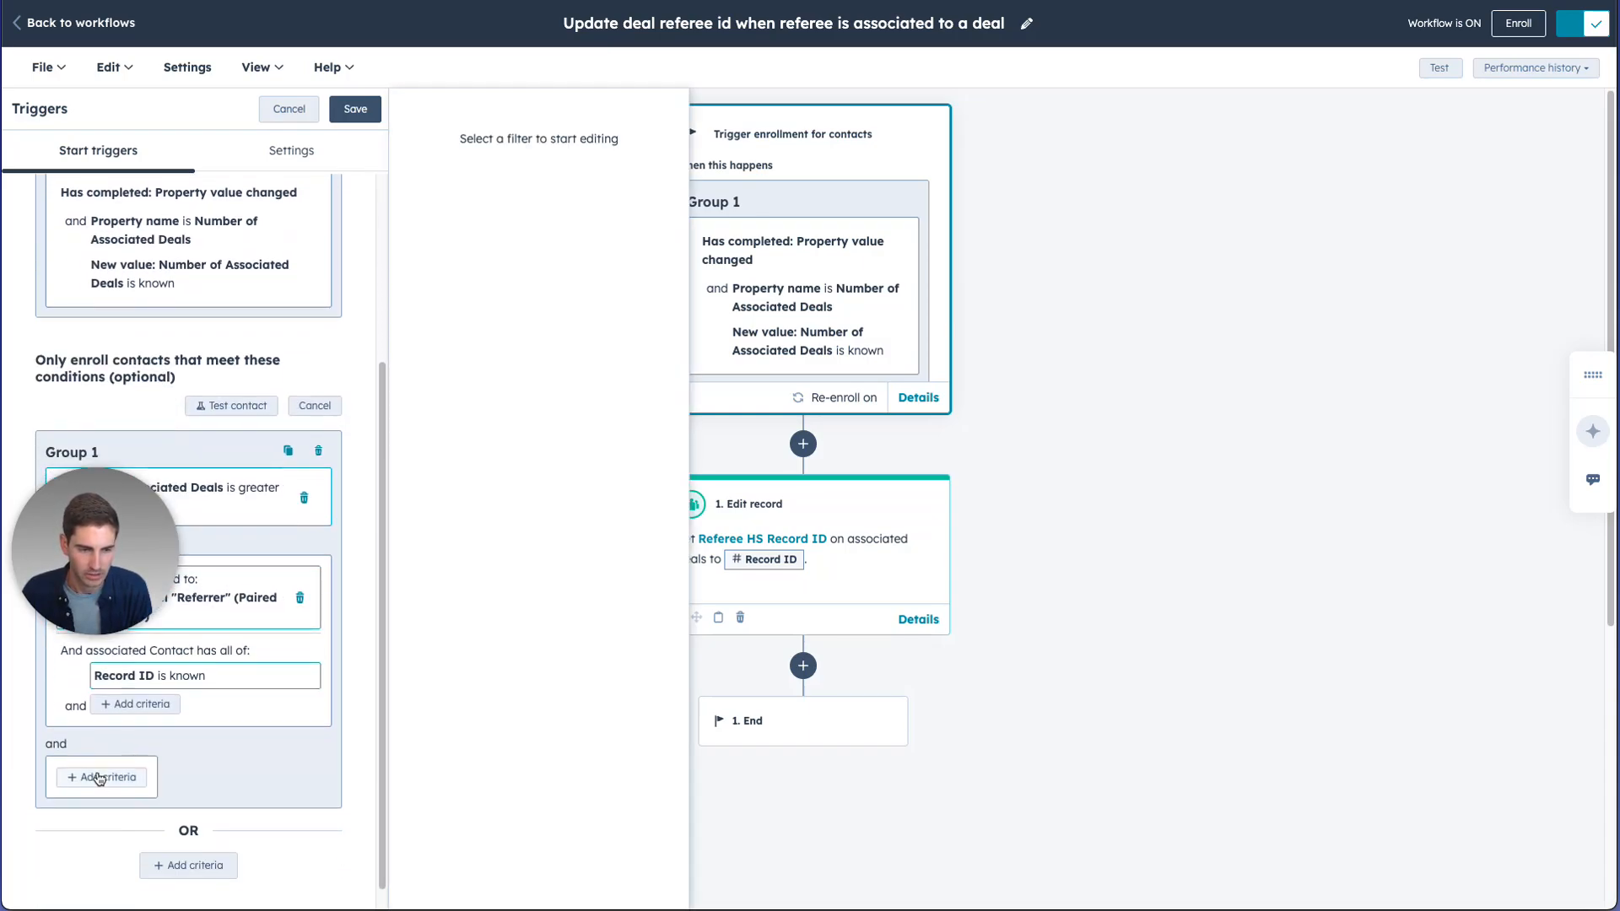
left_click(98, 775)
Set the new criterion to filter on Contact as an associated object
left_click(560, 171)
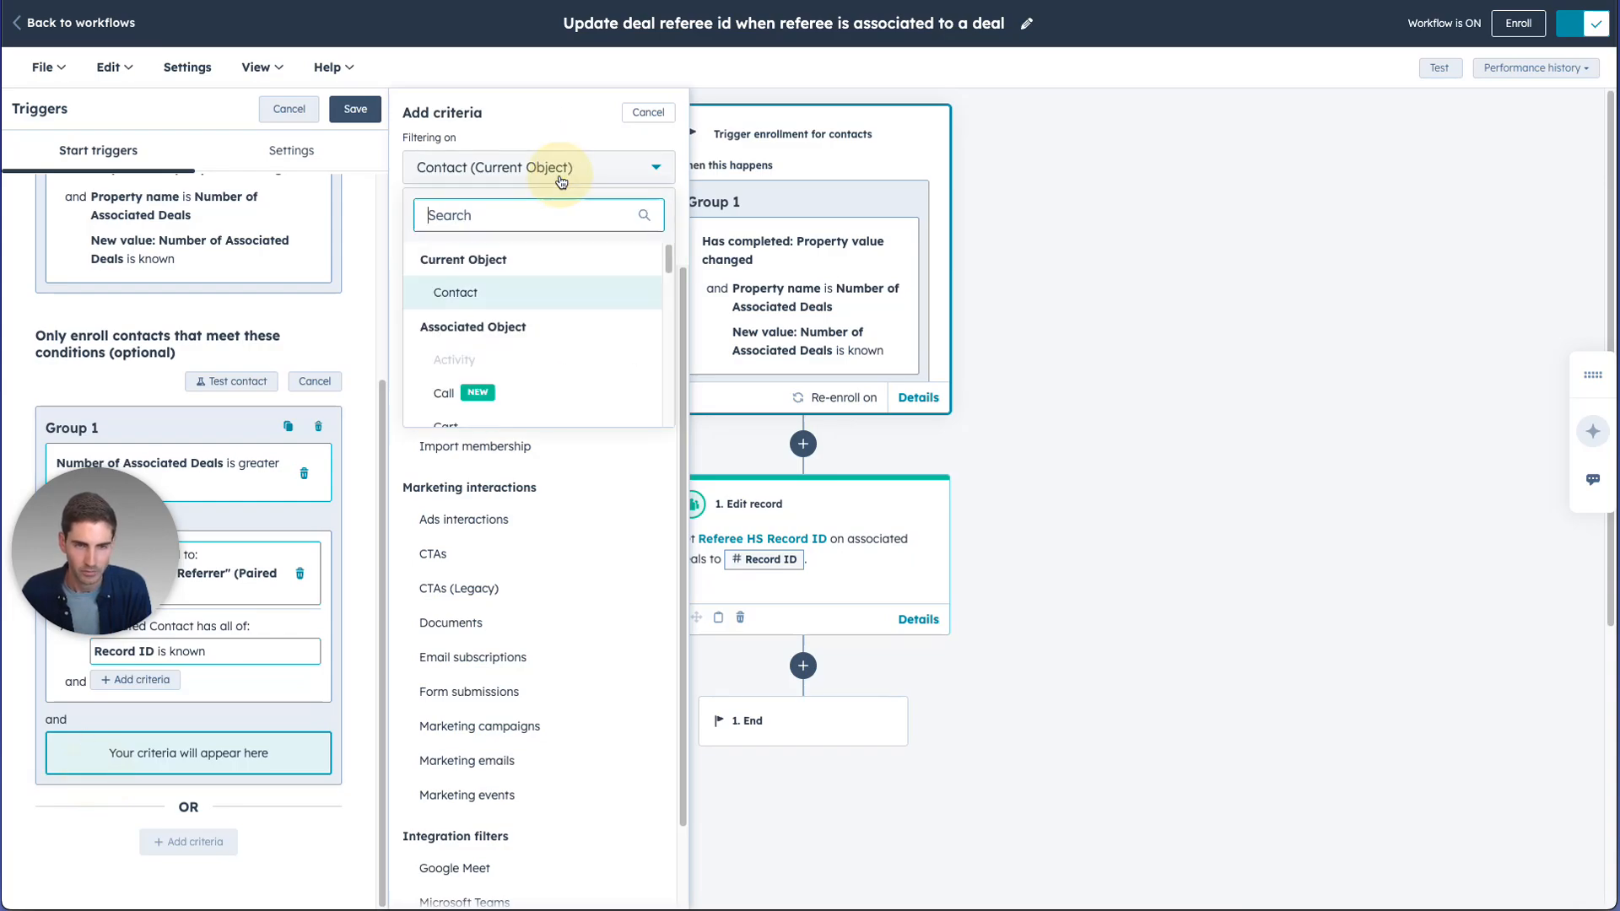
left_click_drag(127, 584, 126, 410)
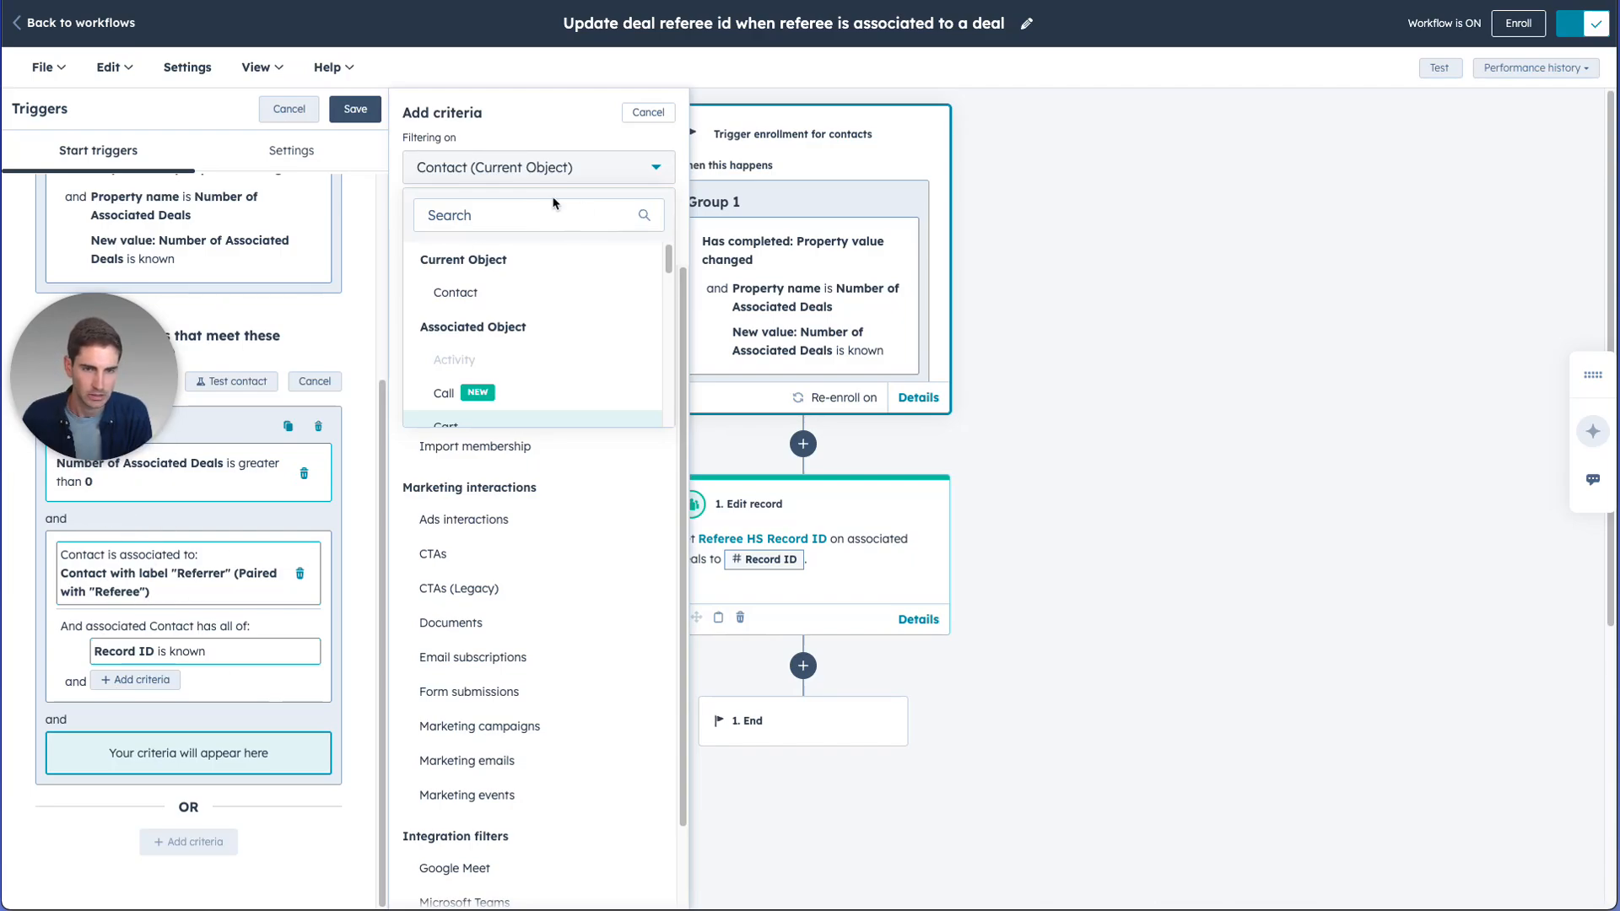
scroll(529, 292, "down", 1)
scroll(456, 382, "down", 1)
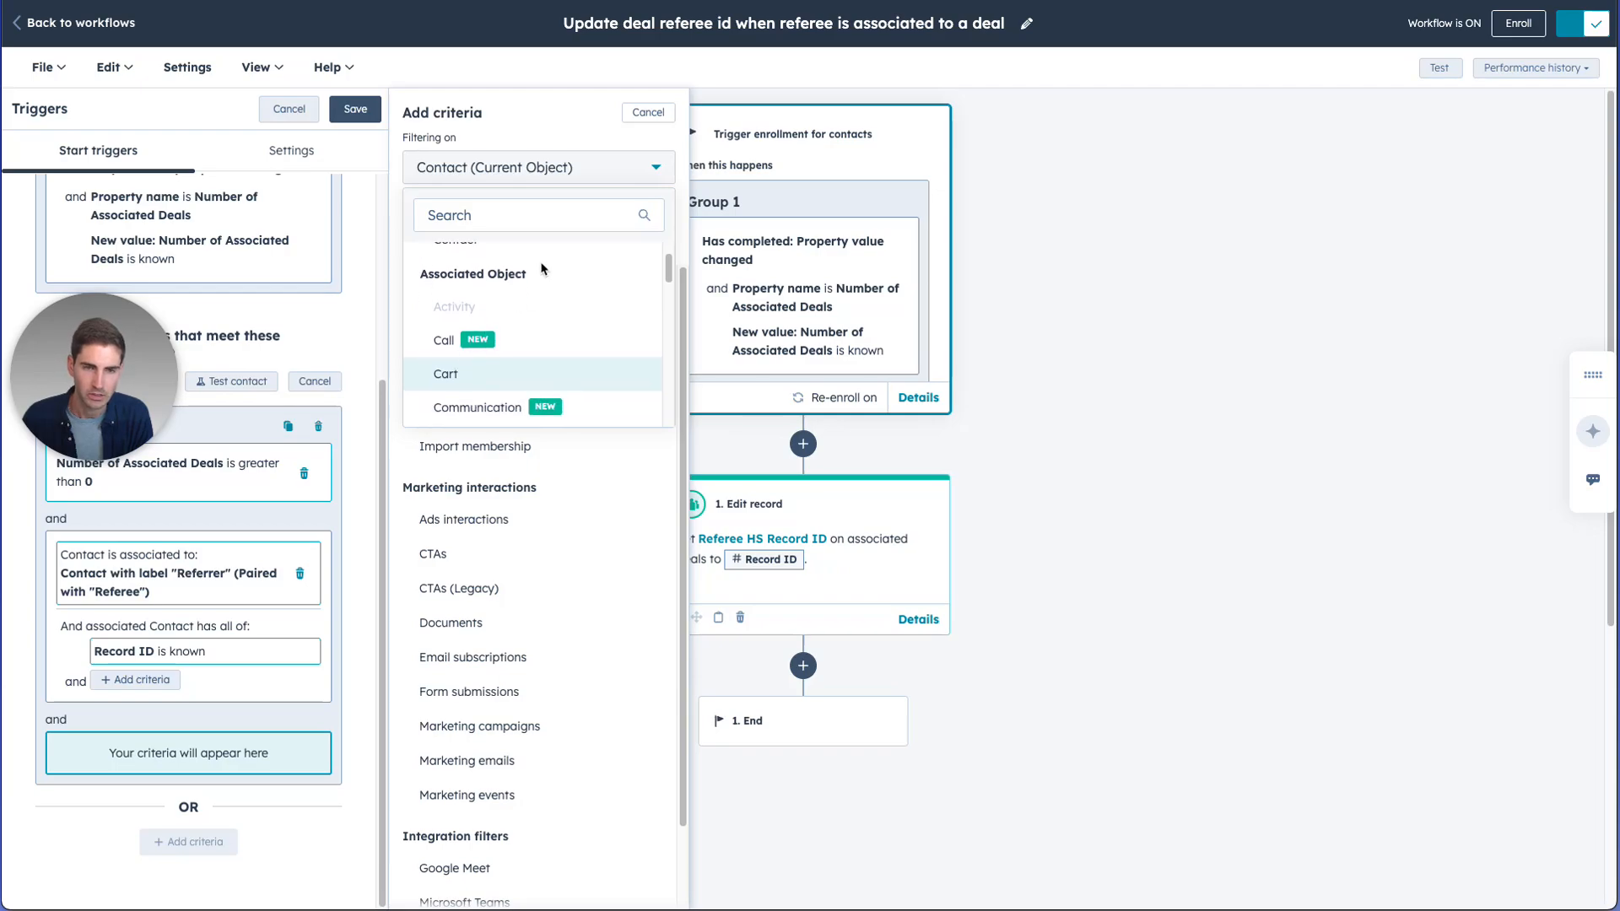
scroll(542, 265, "up", 1)
left_click(540, 130)
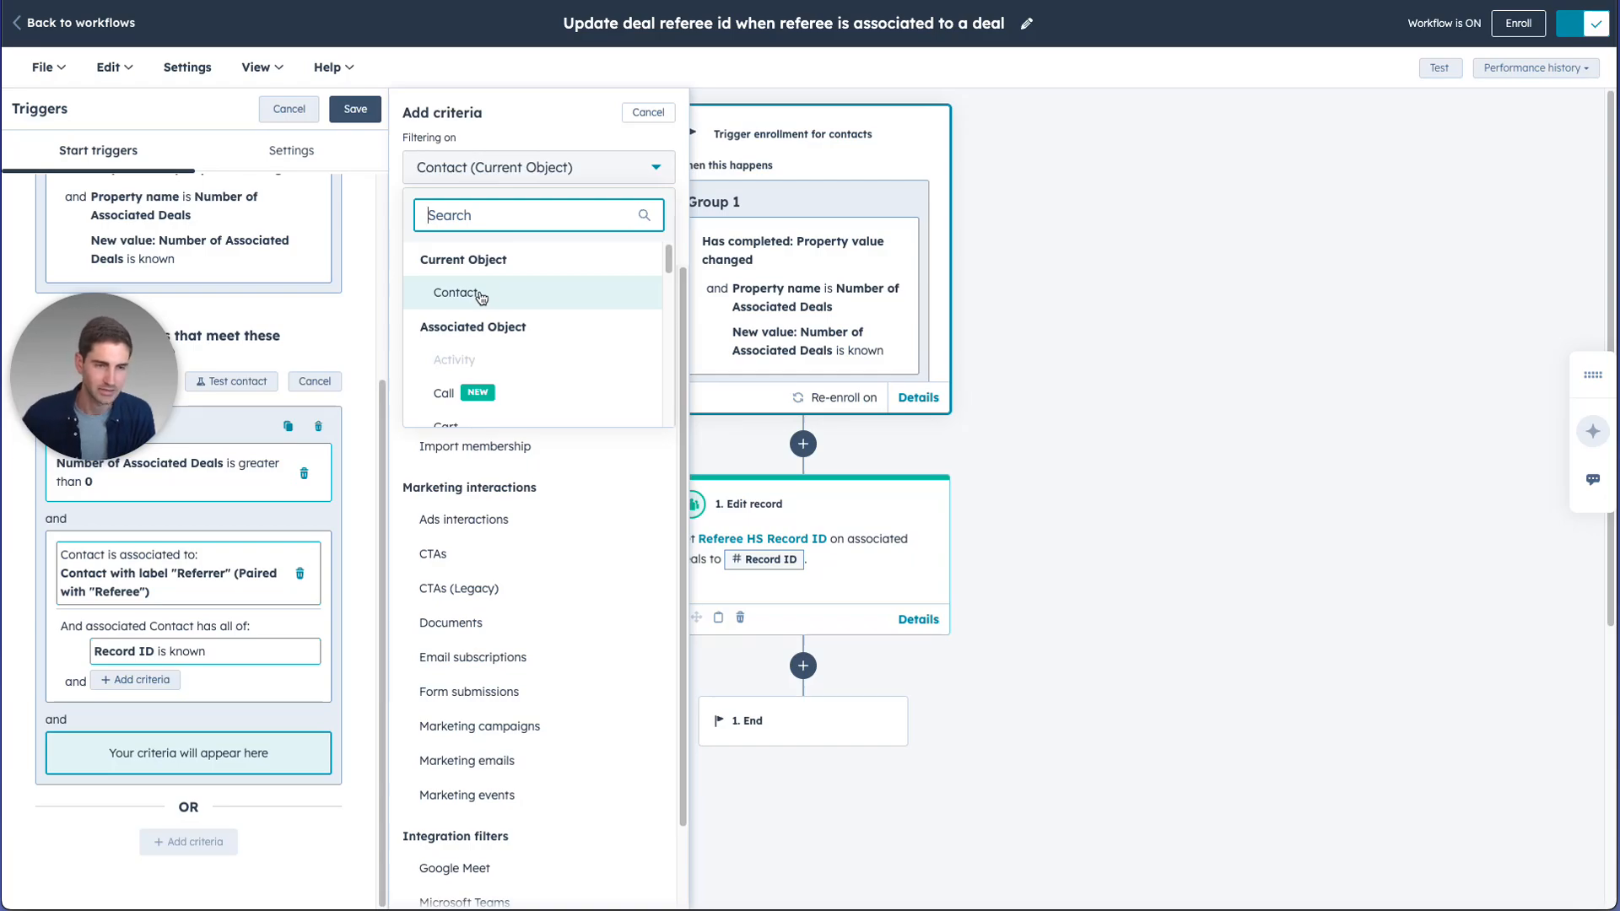
scroll(523, 304, "down", 2)
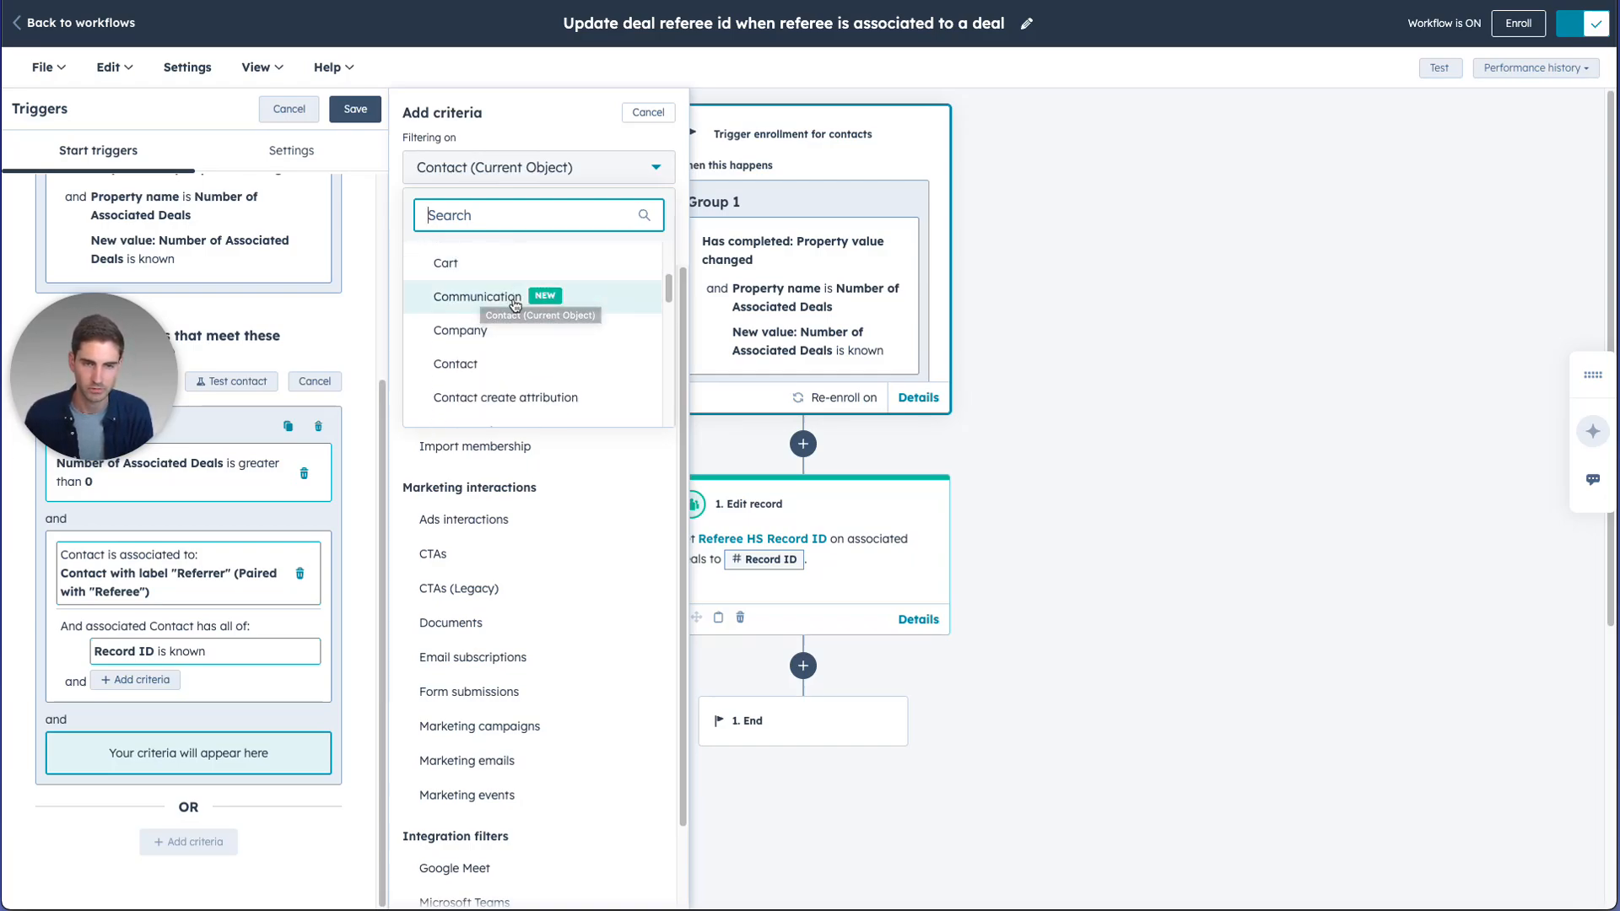
left_click(448, 360)
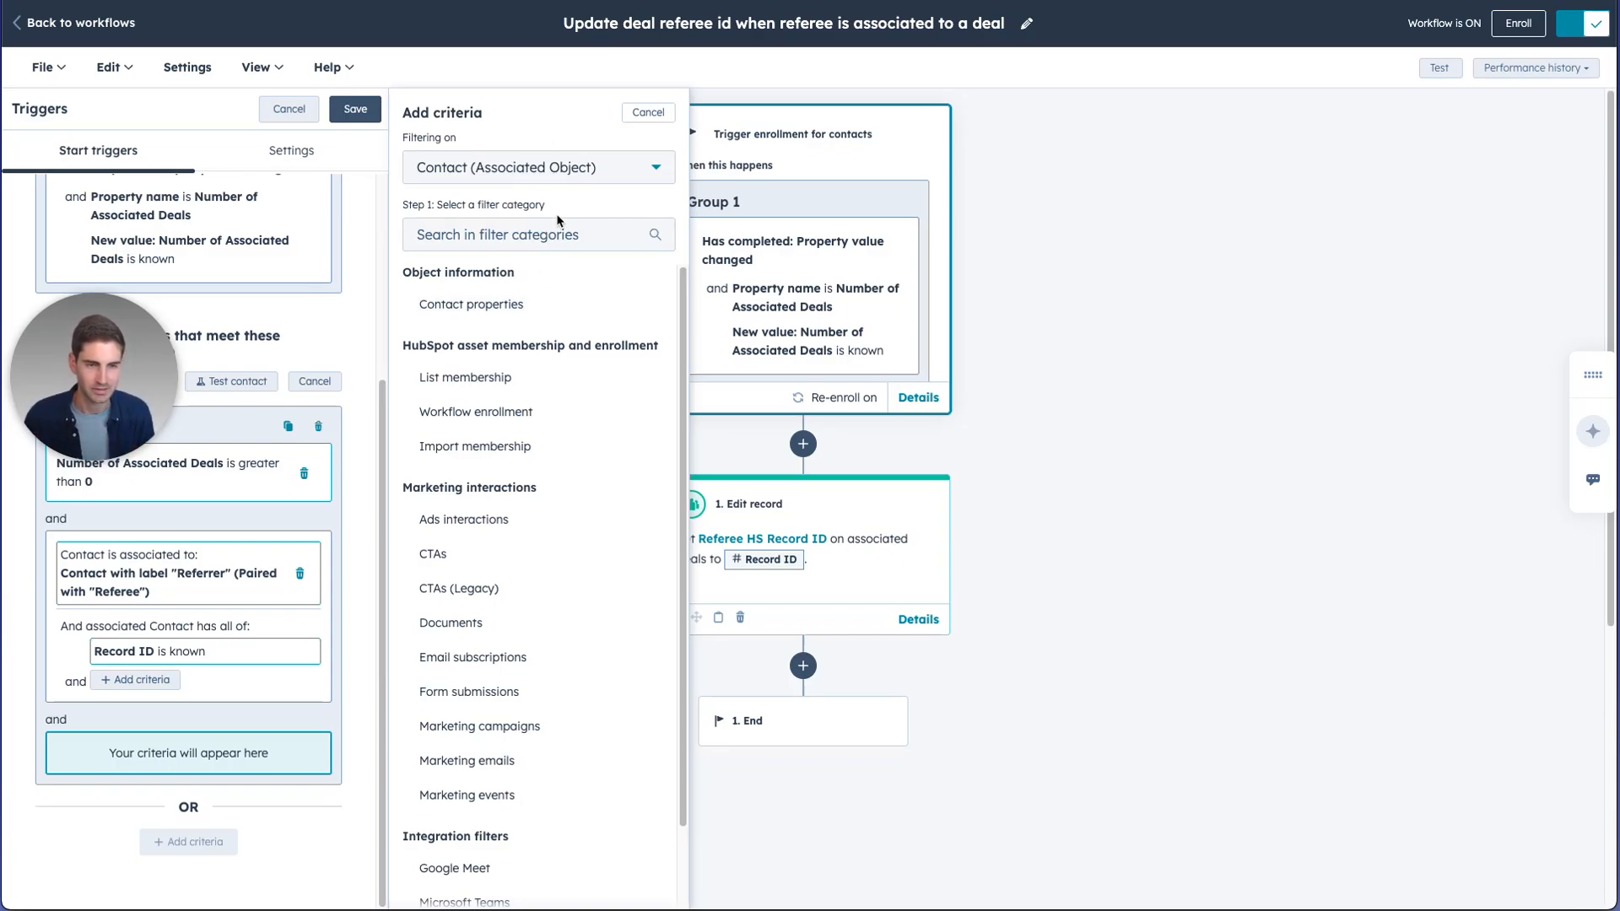
Add the associated contact's Record ID as a filter in Group 1 and restrict the association to contacts labeled Referrer
left_click(549, 305)
type("record")
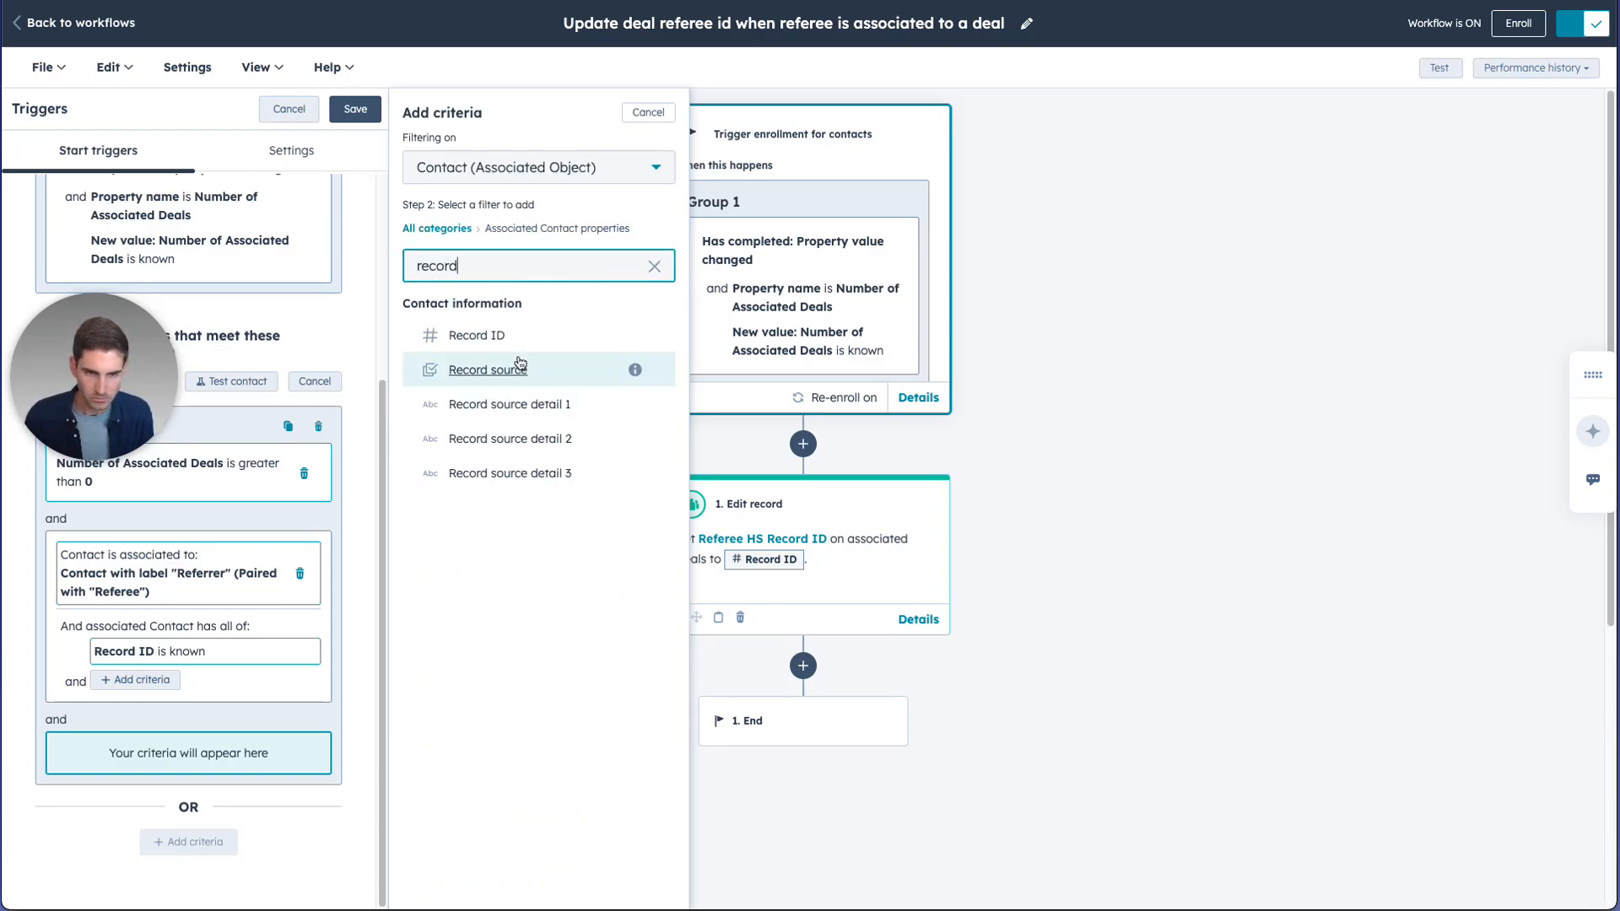
left_click(487, 334)
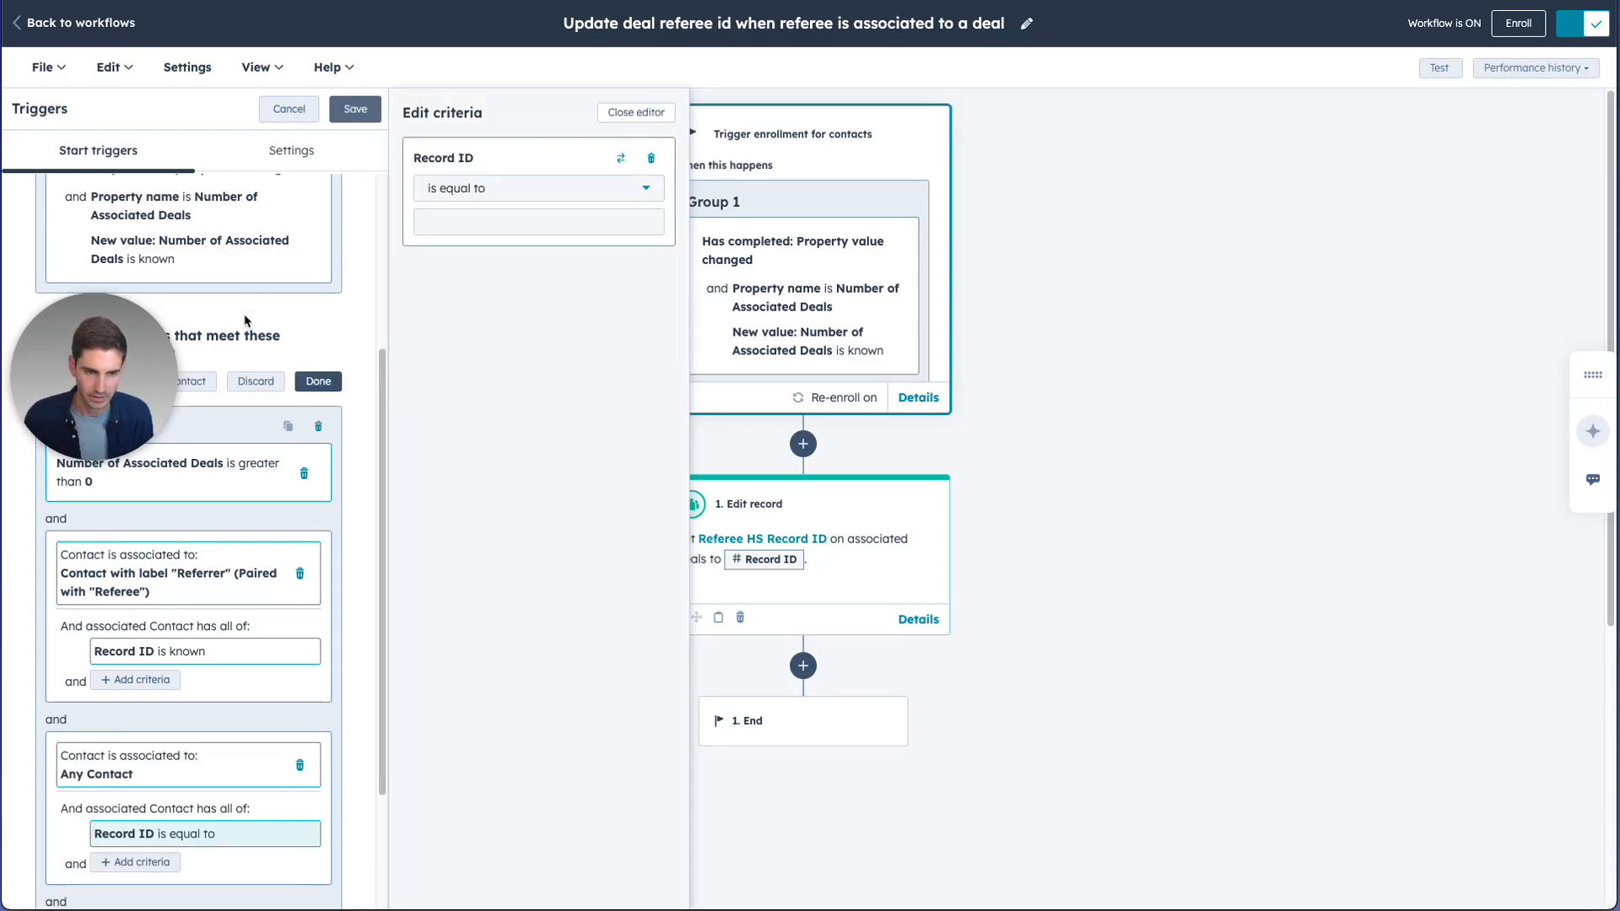
left_click(183, 743)
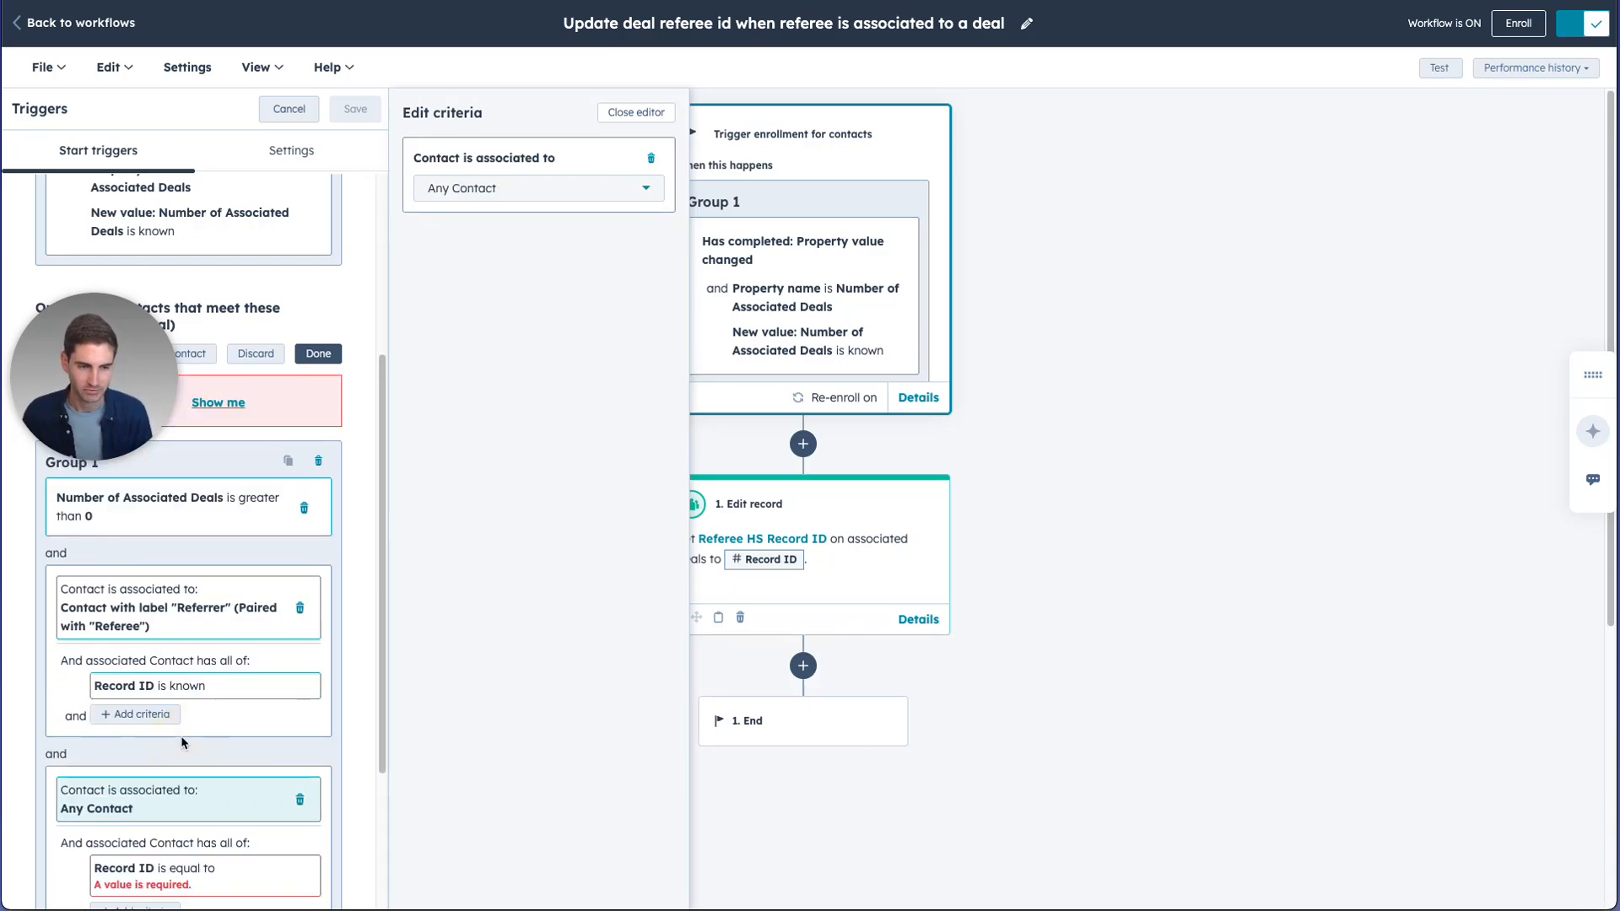
left_click(506, 196)
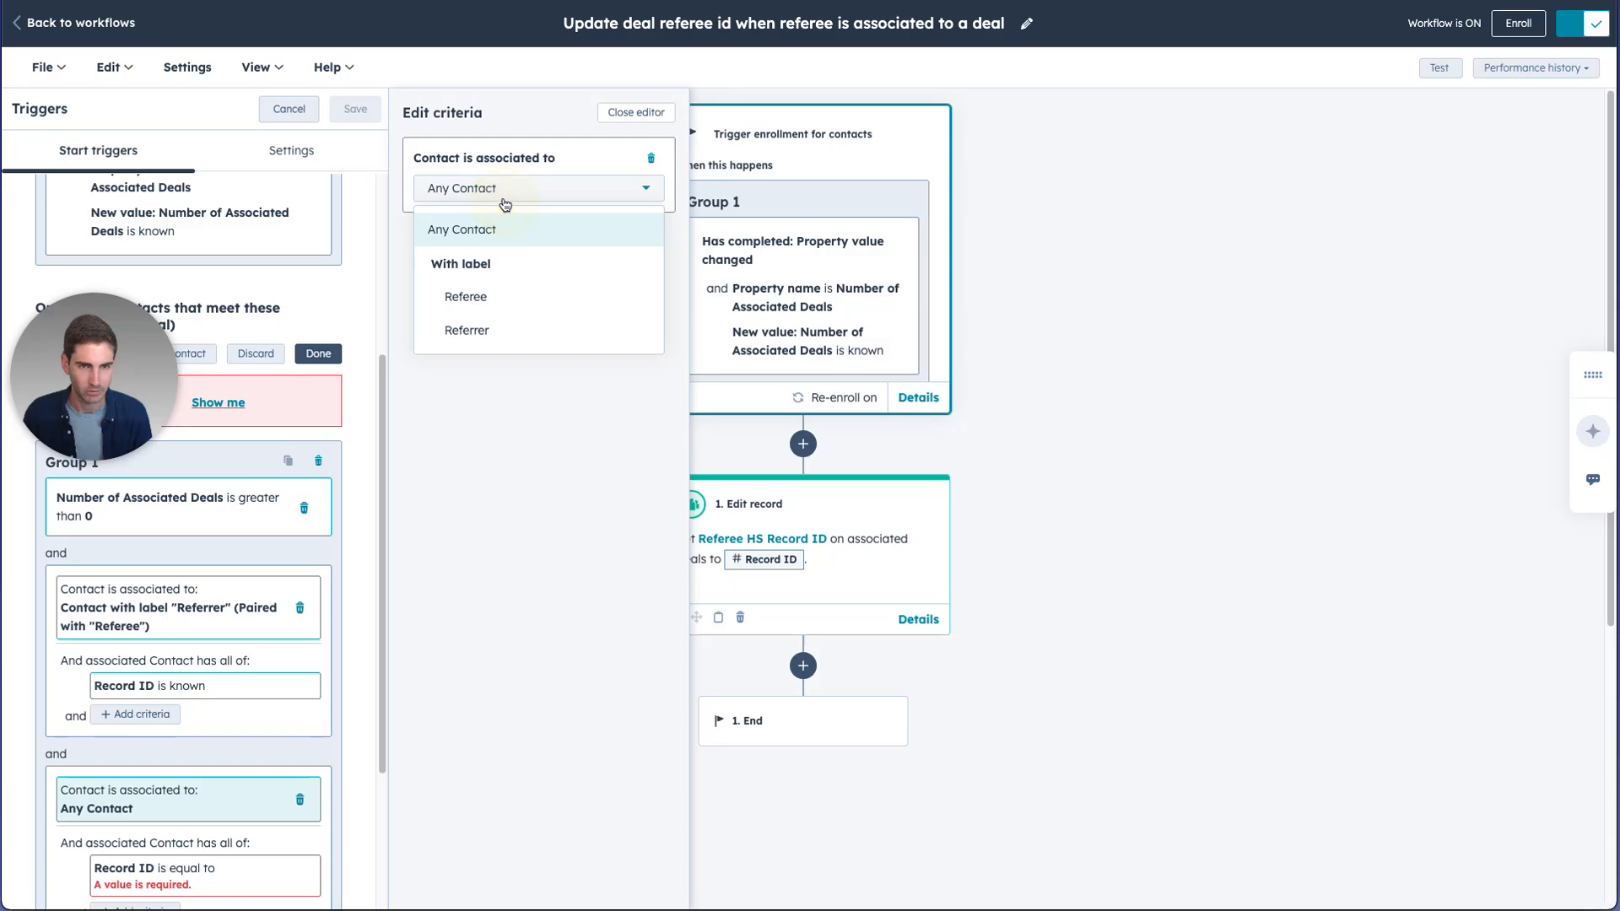
left_click(483, 331)
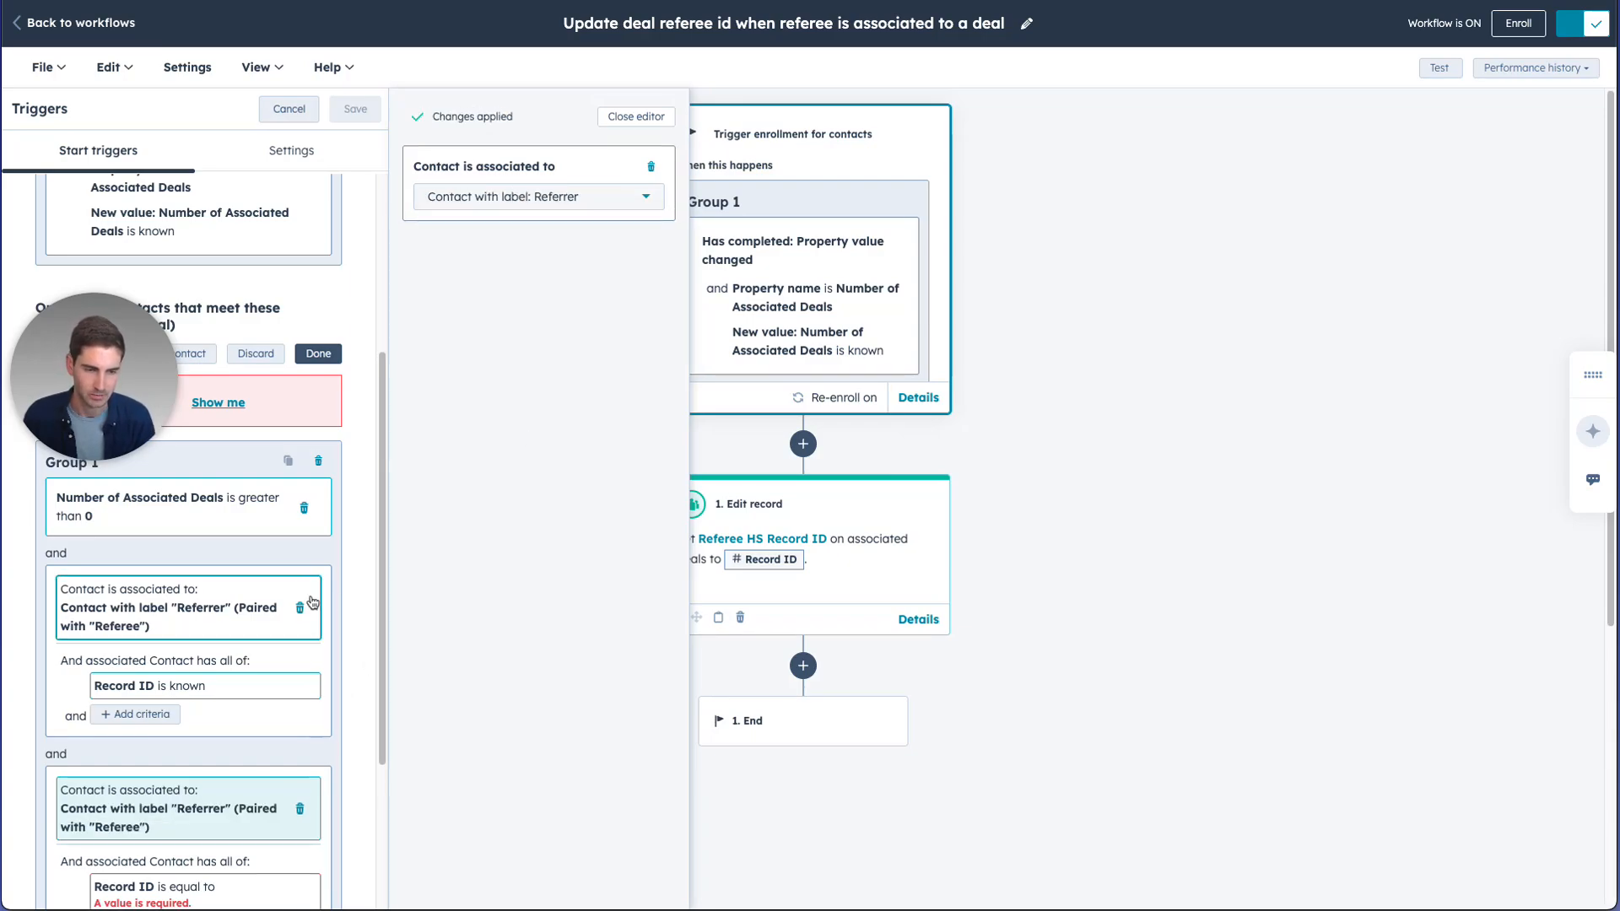
Set the Record ID condition in the new Referrer branch to "is known"
scroll(215, 615, "down", 2)
left_click(236, 703)
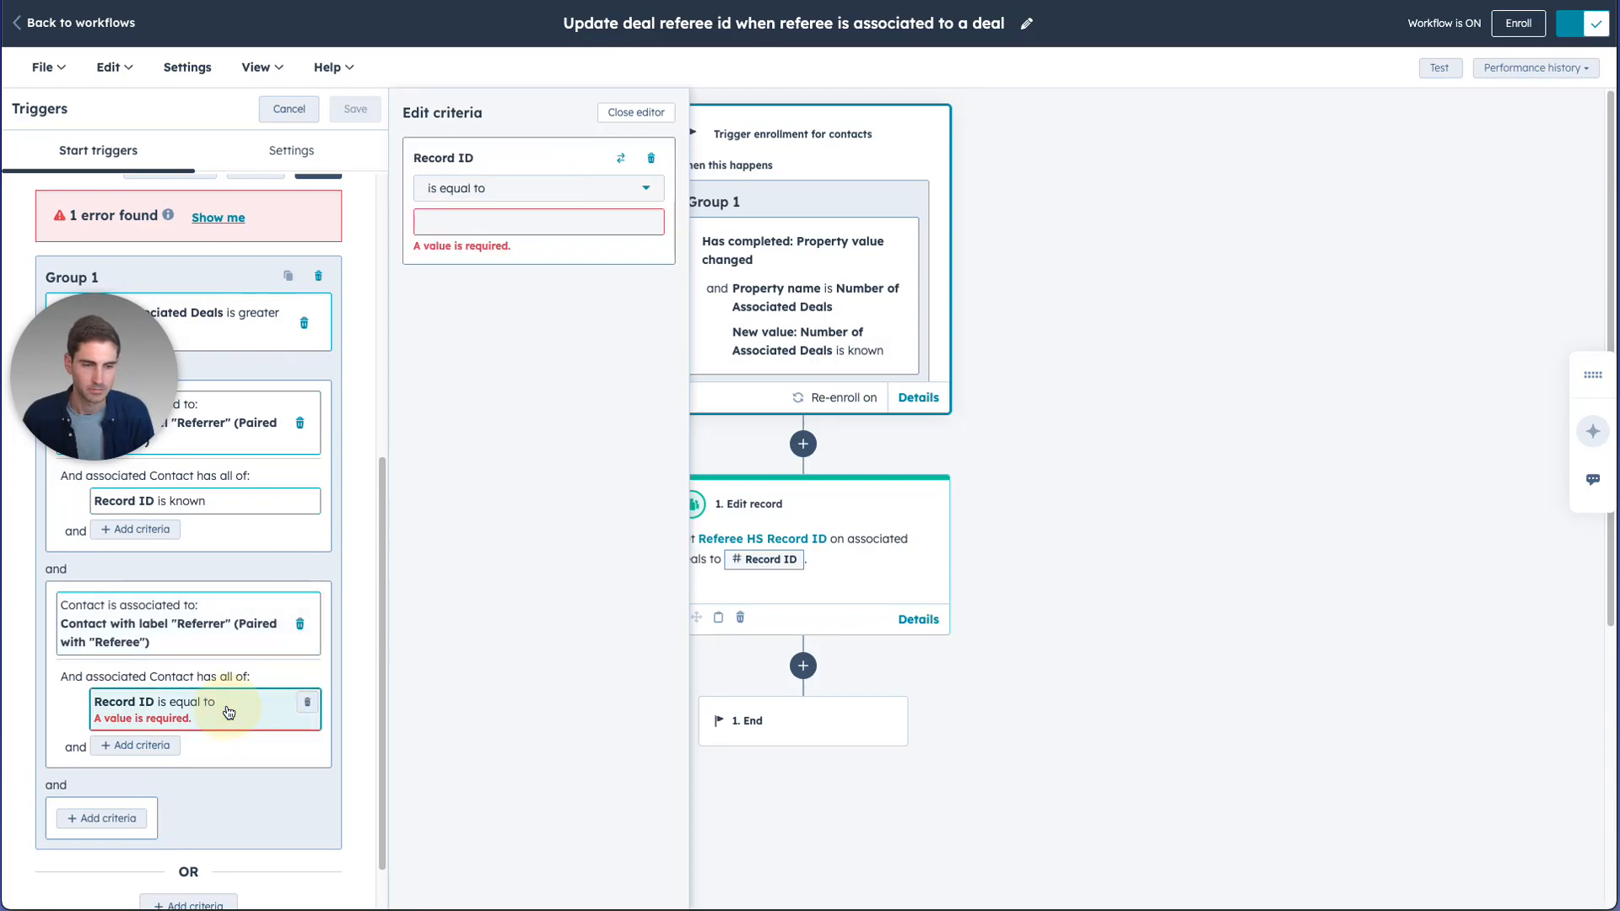
left_click(540, 189)
scroll(543, 345, "down", 2)
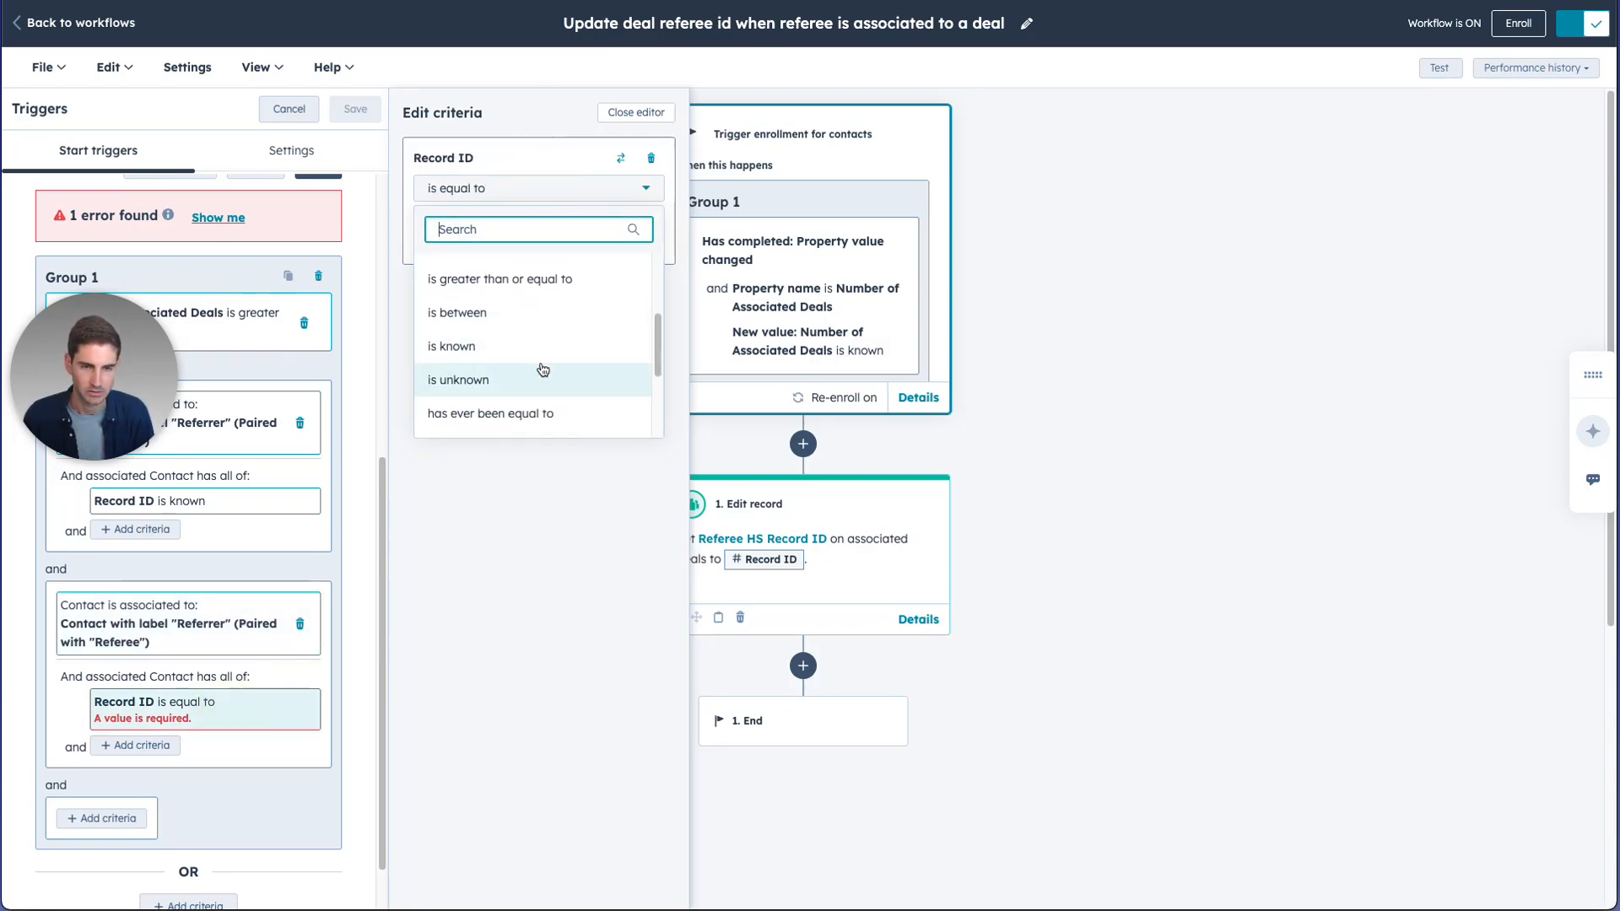
left_click(537, 376)
Delete the duplicate Referrer filter branch together with its Record ID filter from Group 1
scroll(135, 590, "down", 3)
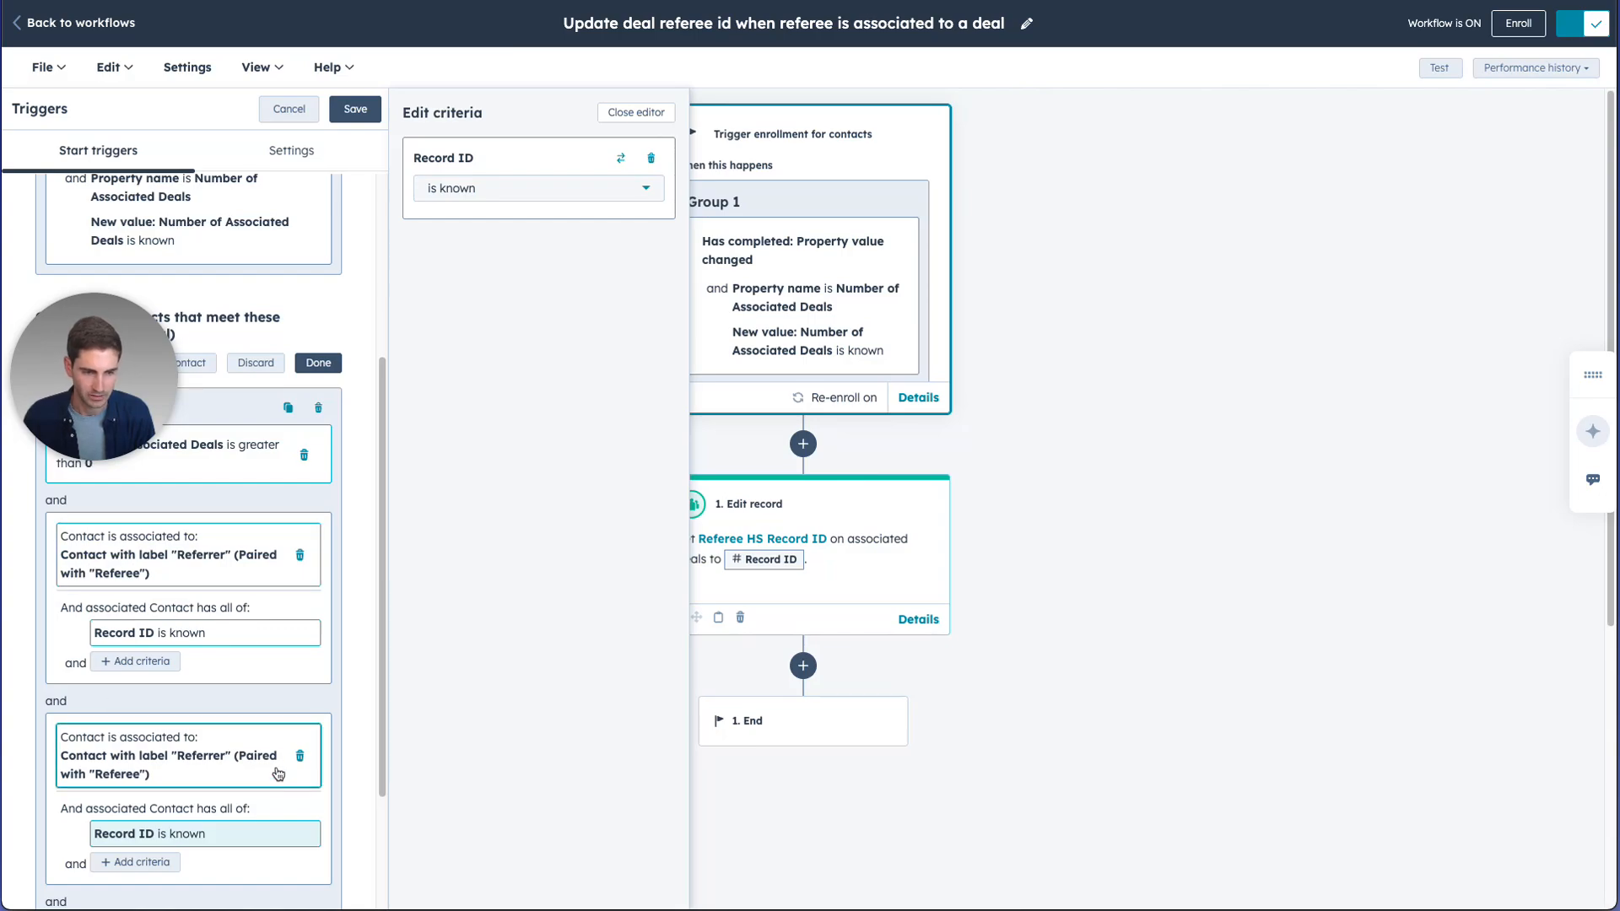
left_click(299, 756)
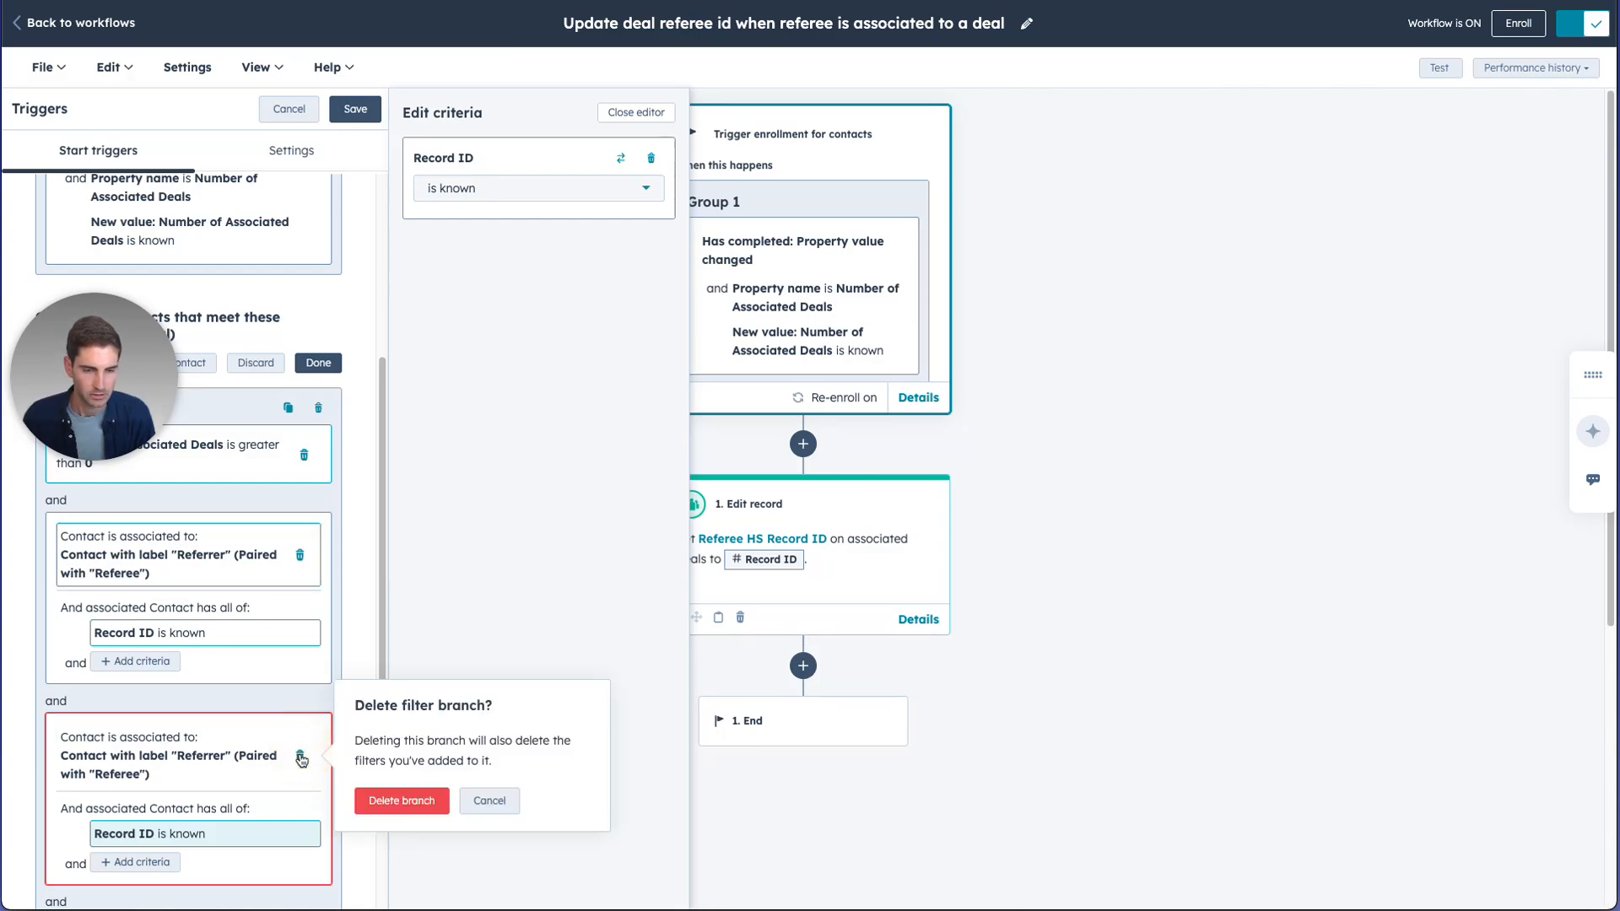
left_click(378, 802)
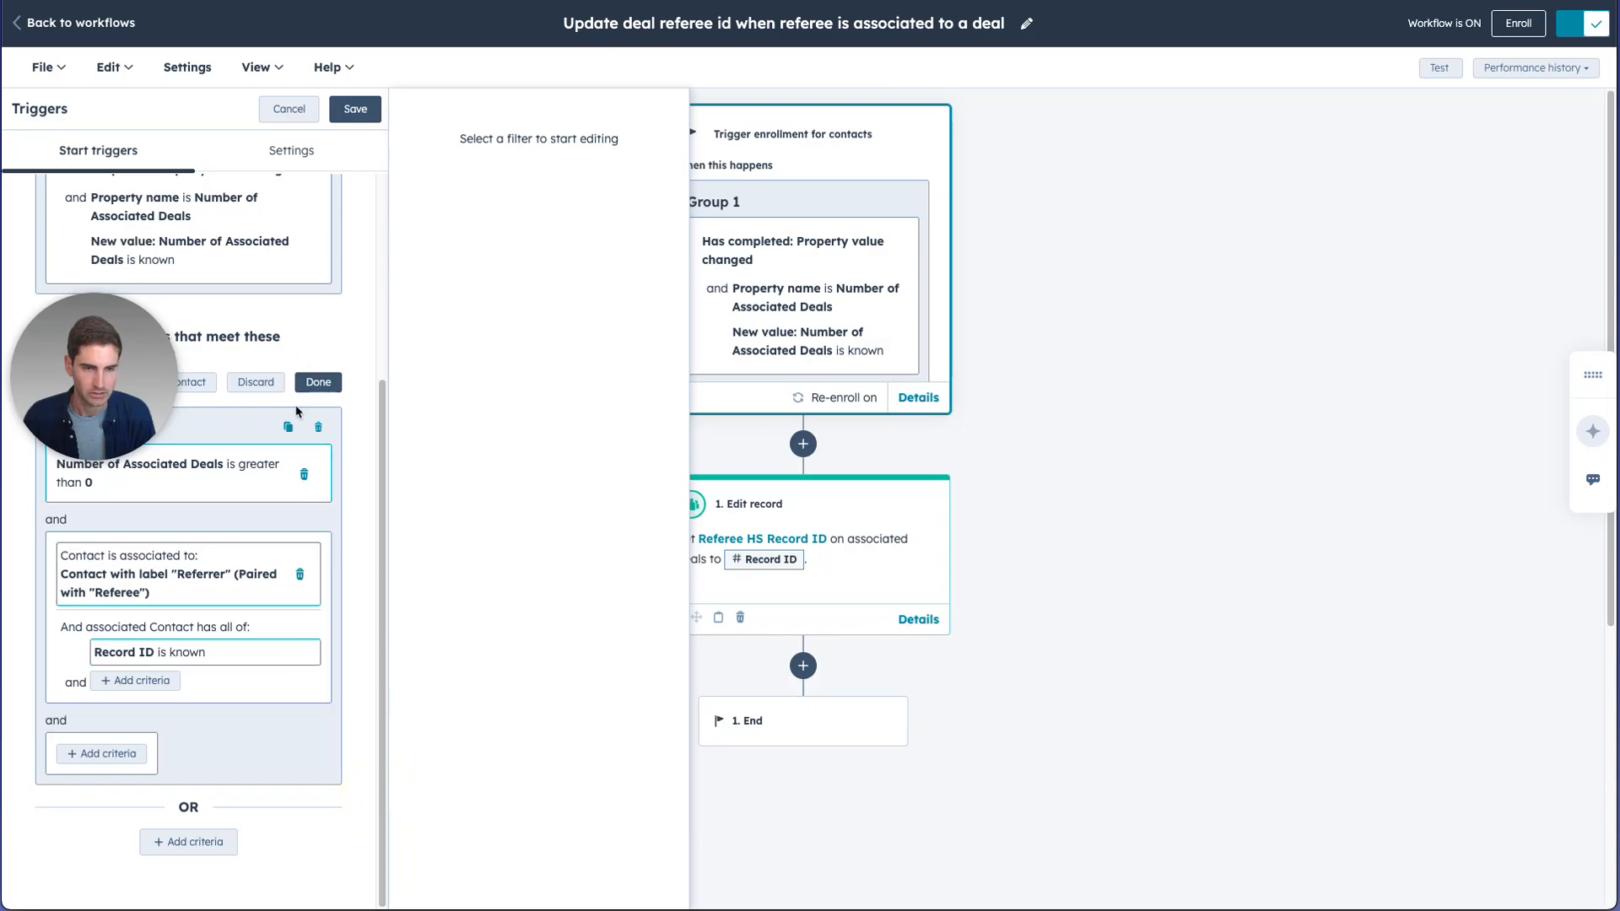
Finish editing the contact enrollment conditions and save the workflow's triggers
left_click(325, 386)
left_click_drag(135, 431, 156, 818)
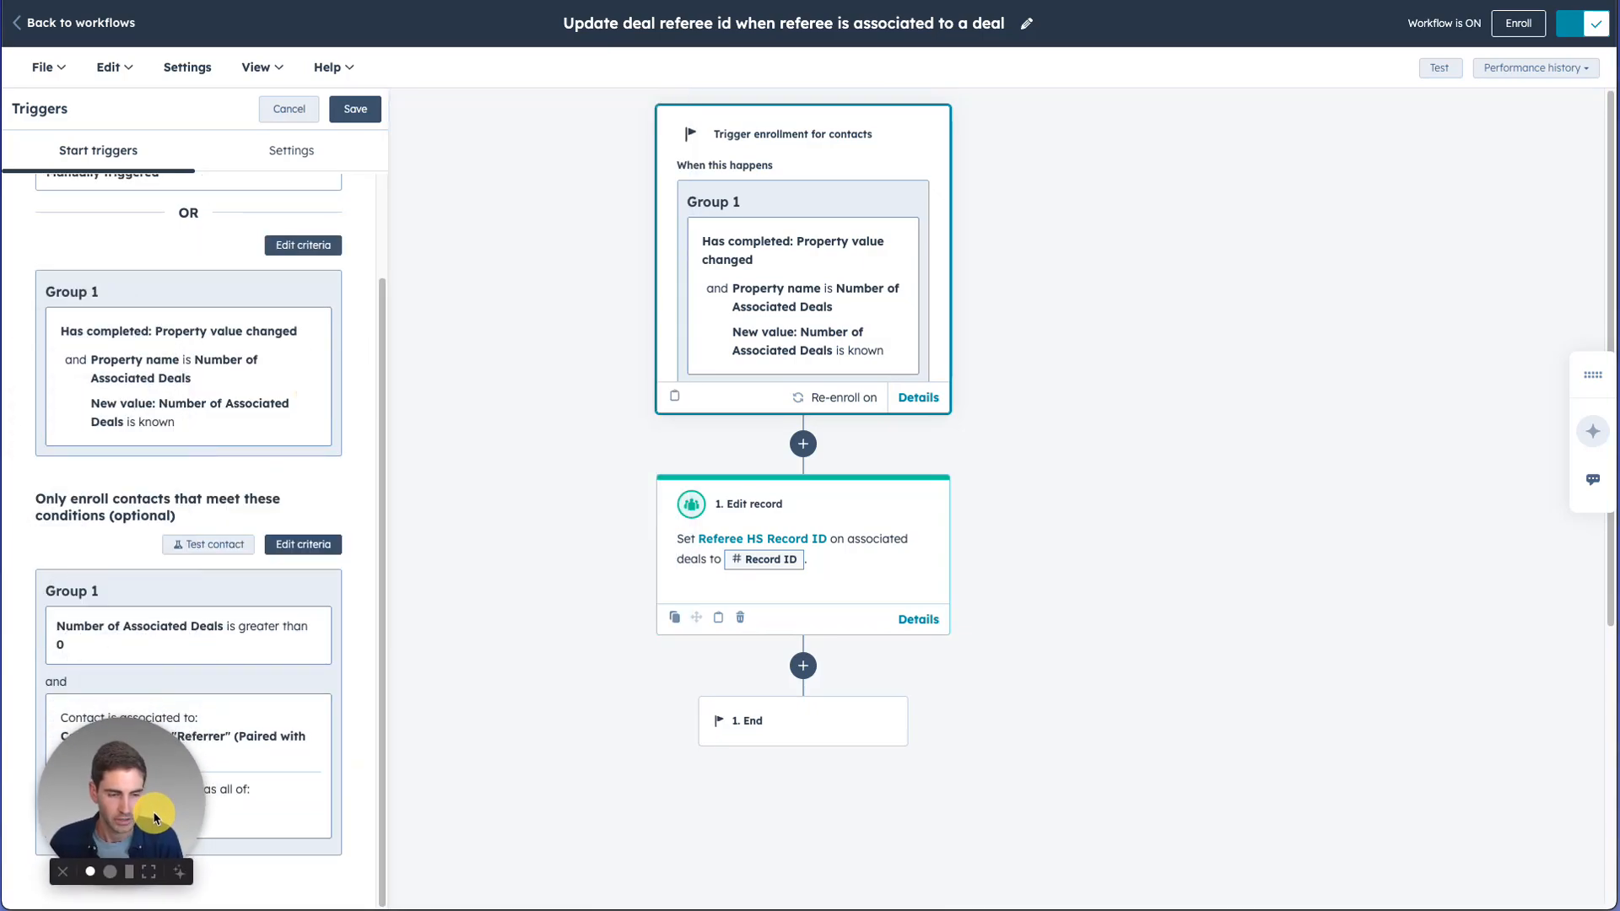
left_click(372, 111)
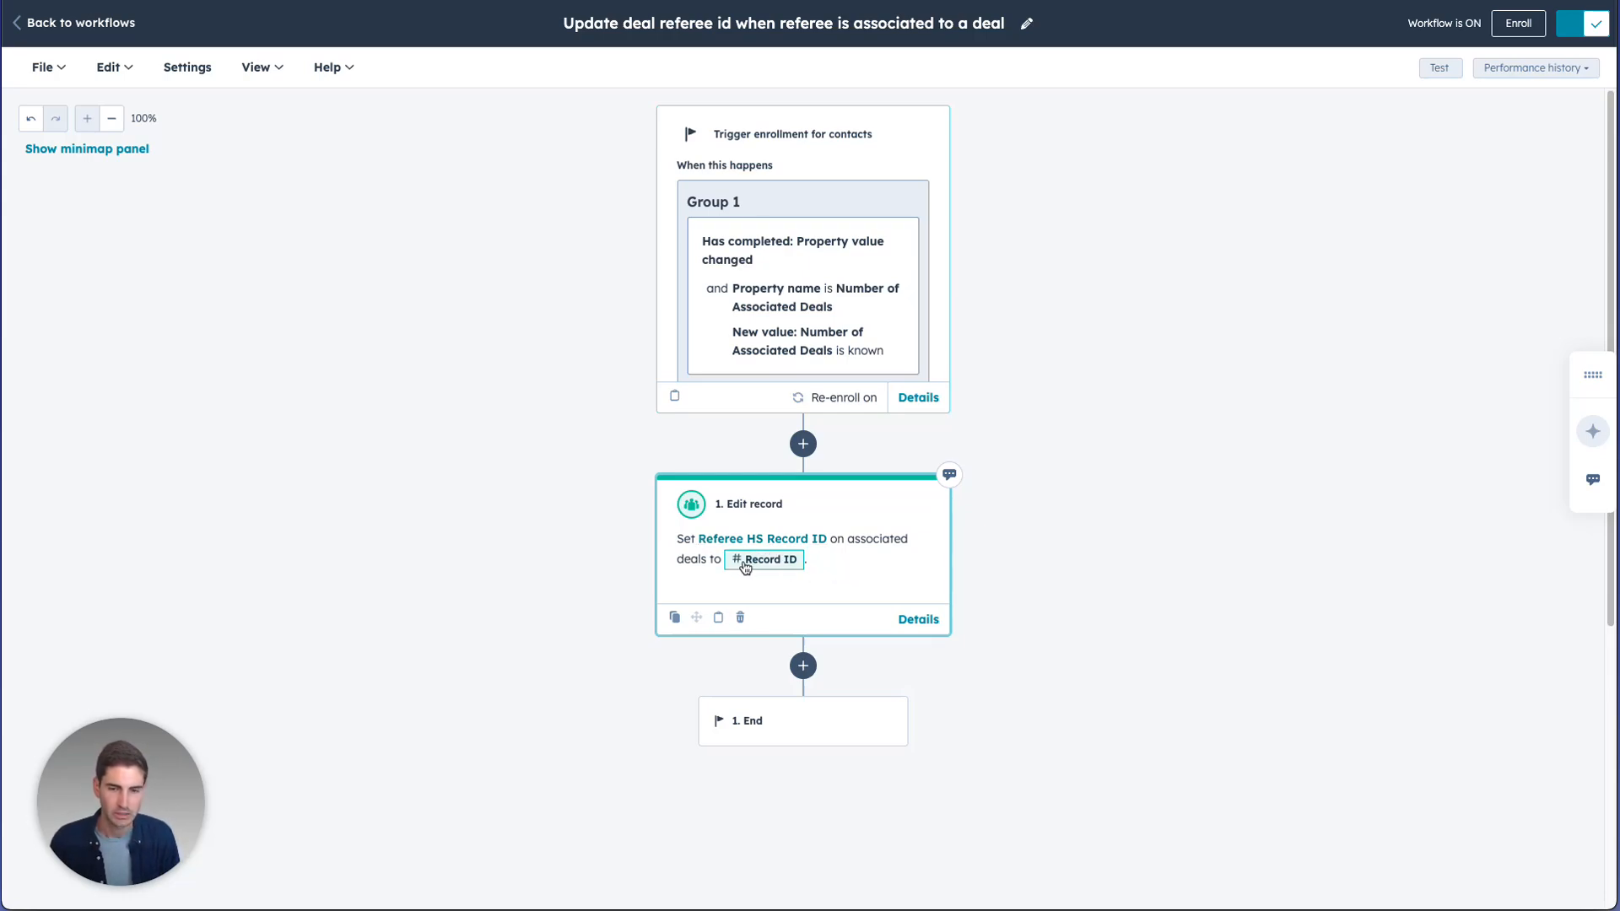
Open the Edit record action, review its record type, association, property to edit and value source, and leave it without saving
left_click(862, 534)
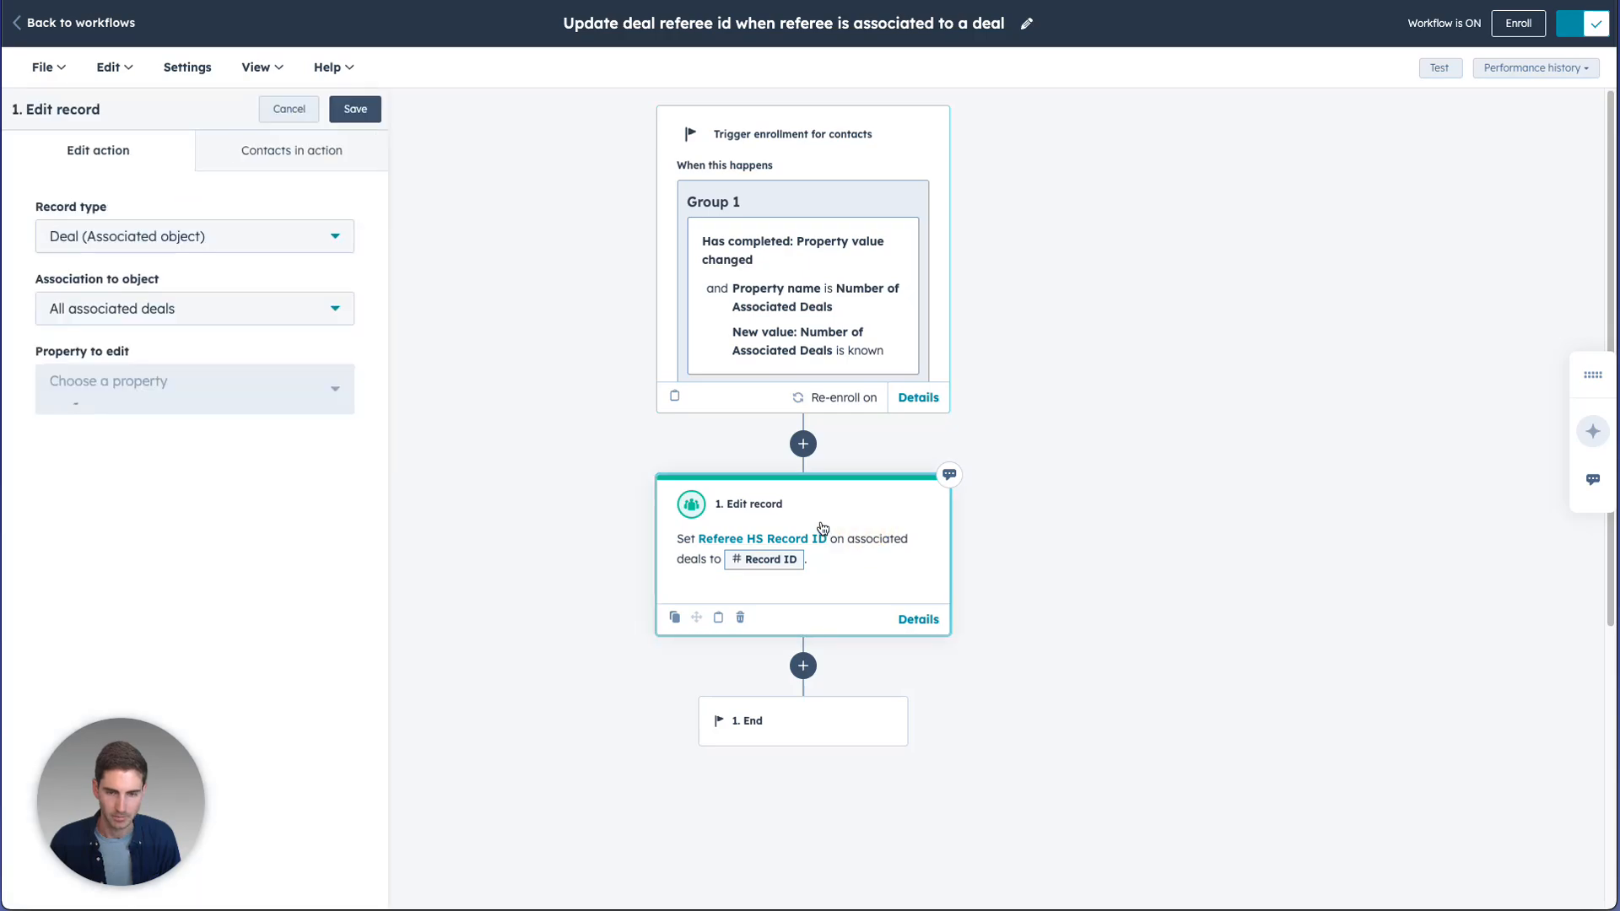
left_click(193, 479)
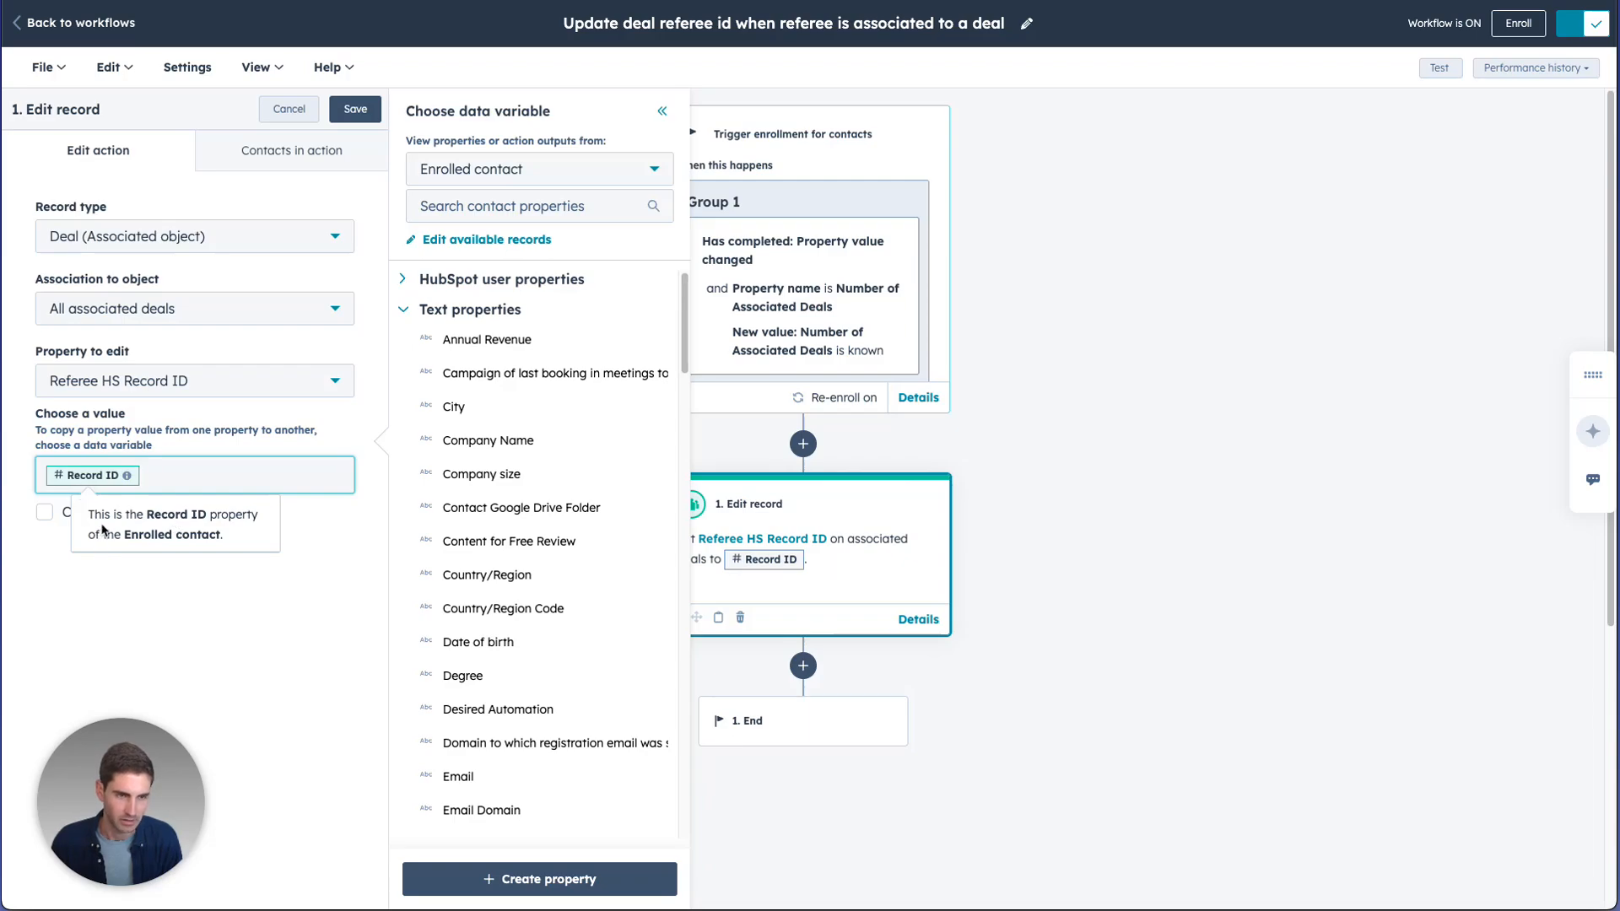
left_click(157, 255)
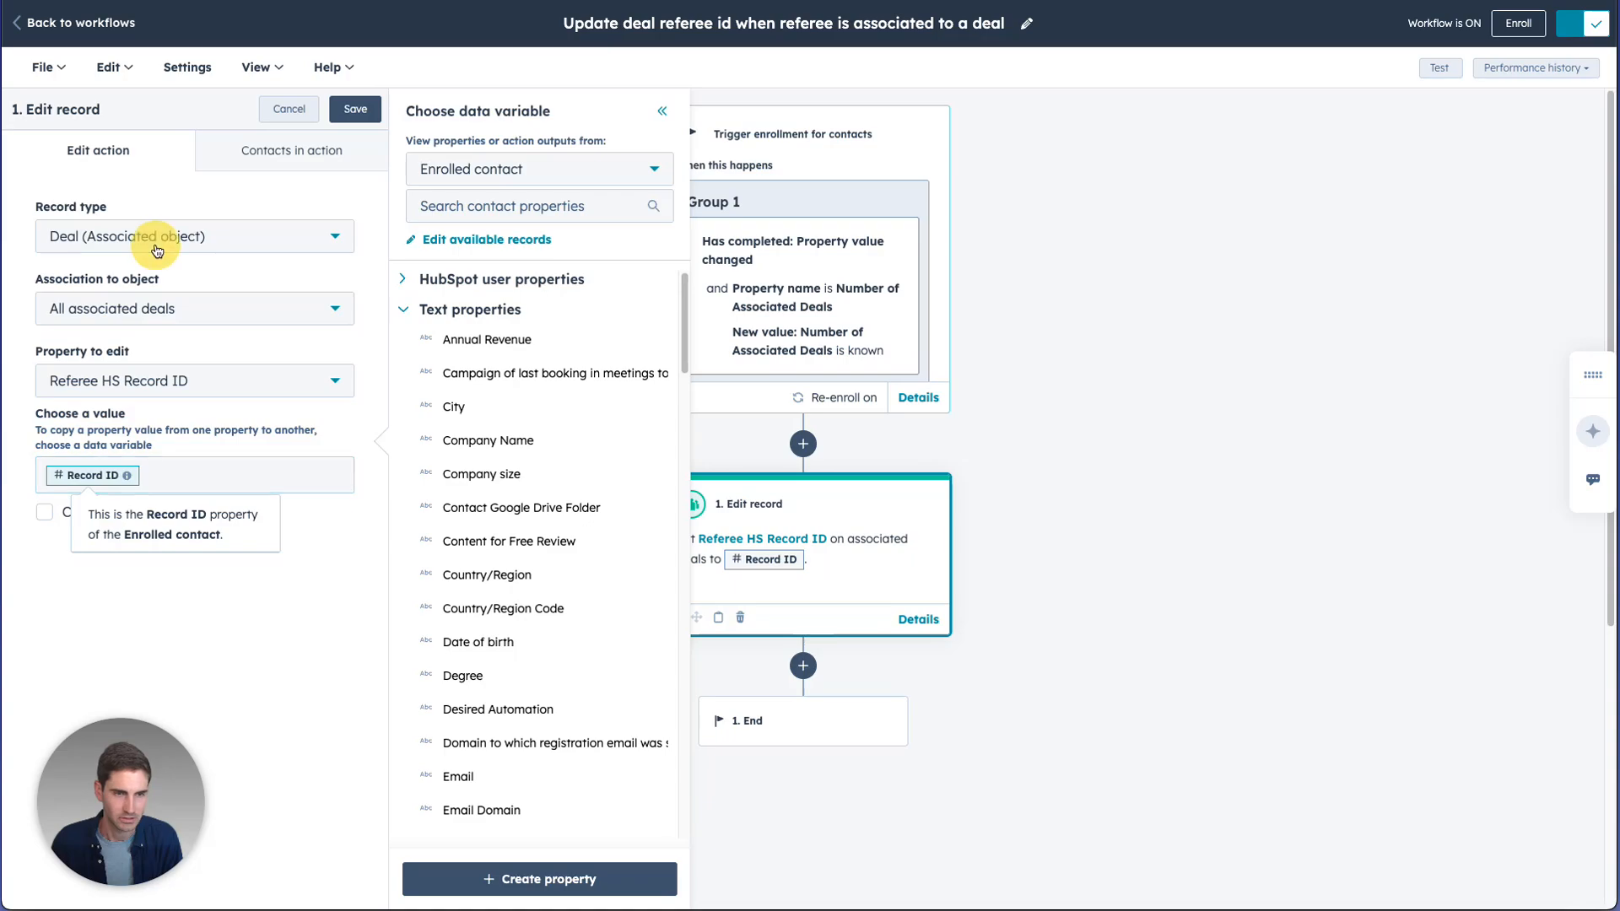
left_click(121, 389)
left_click(169, 348)
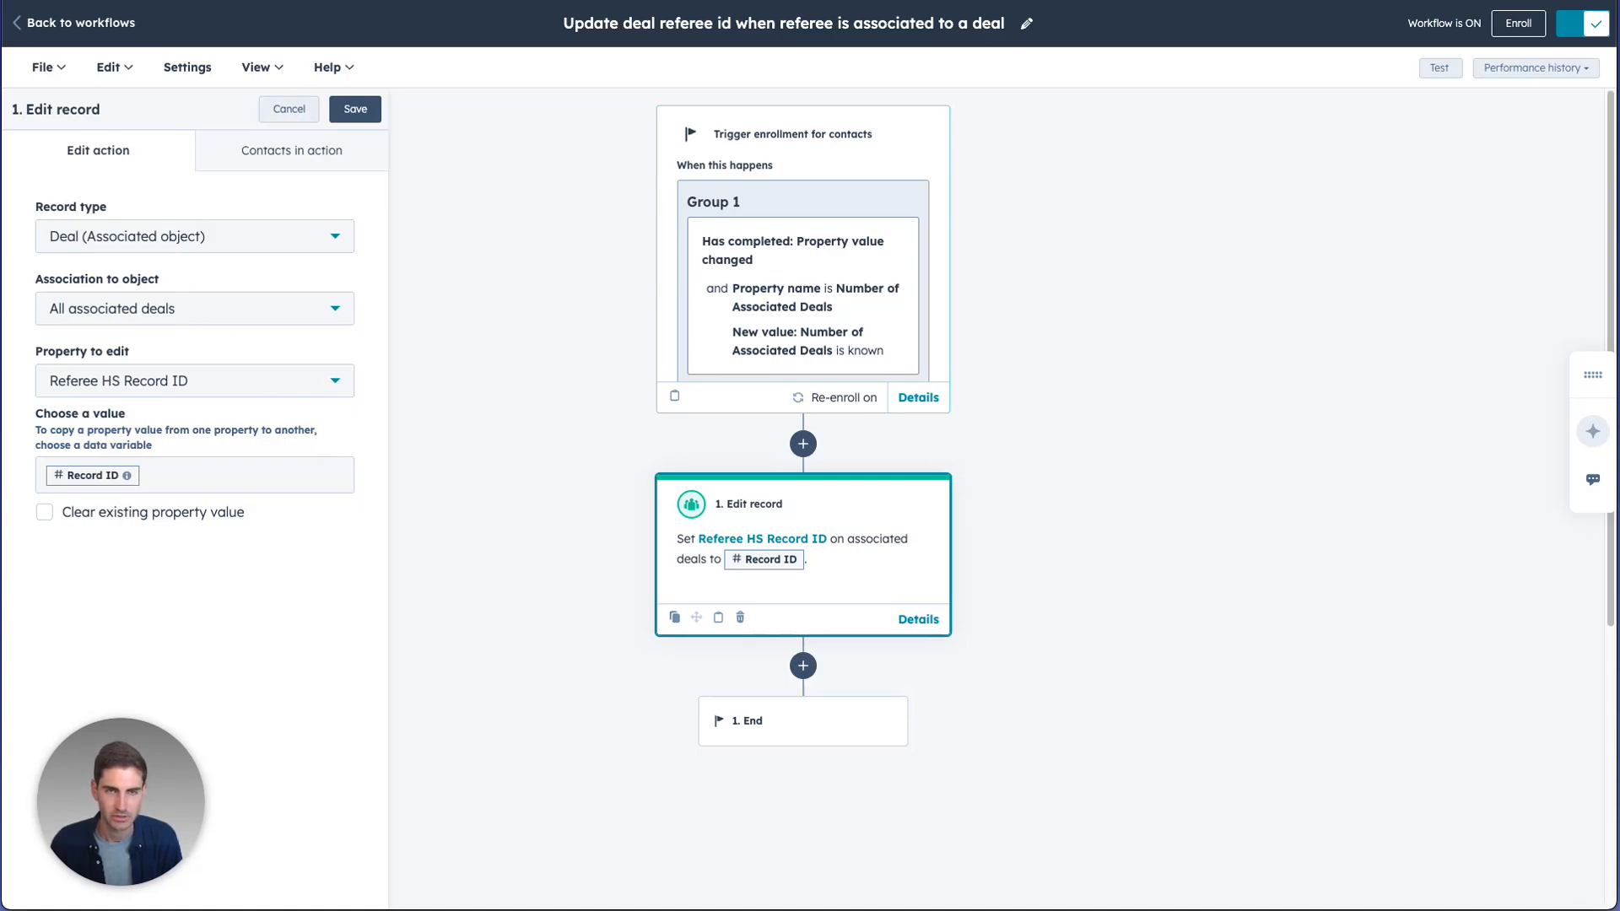
left_click(288, 117)
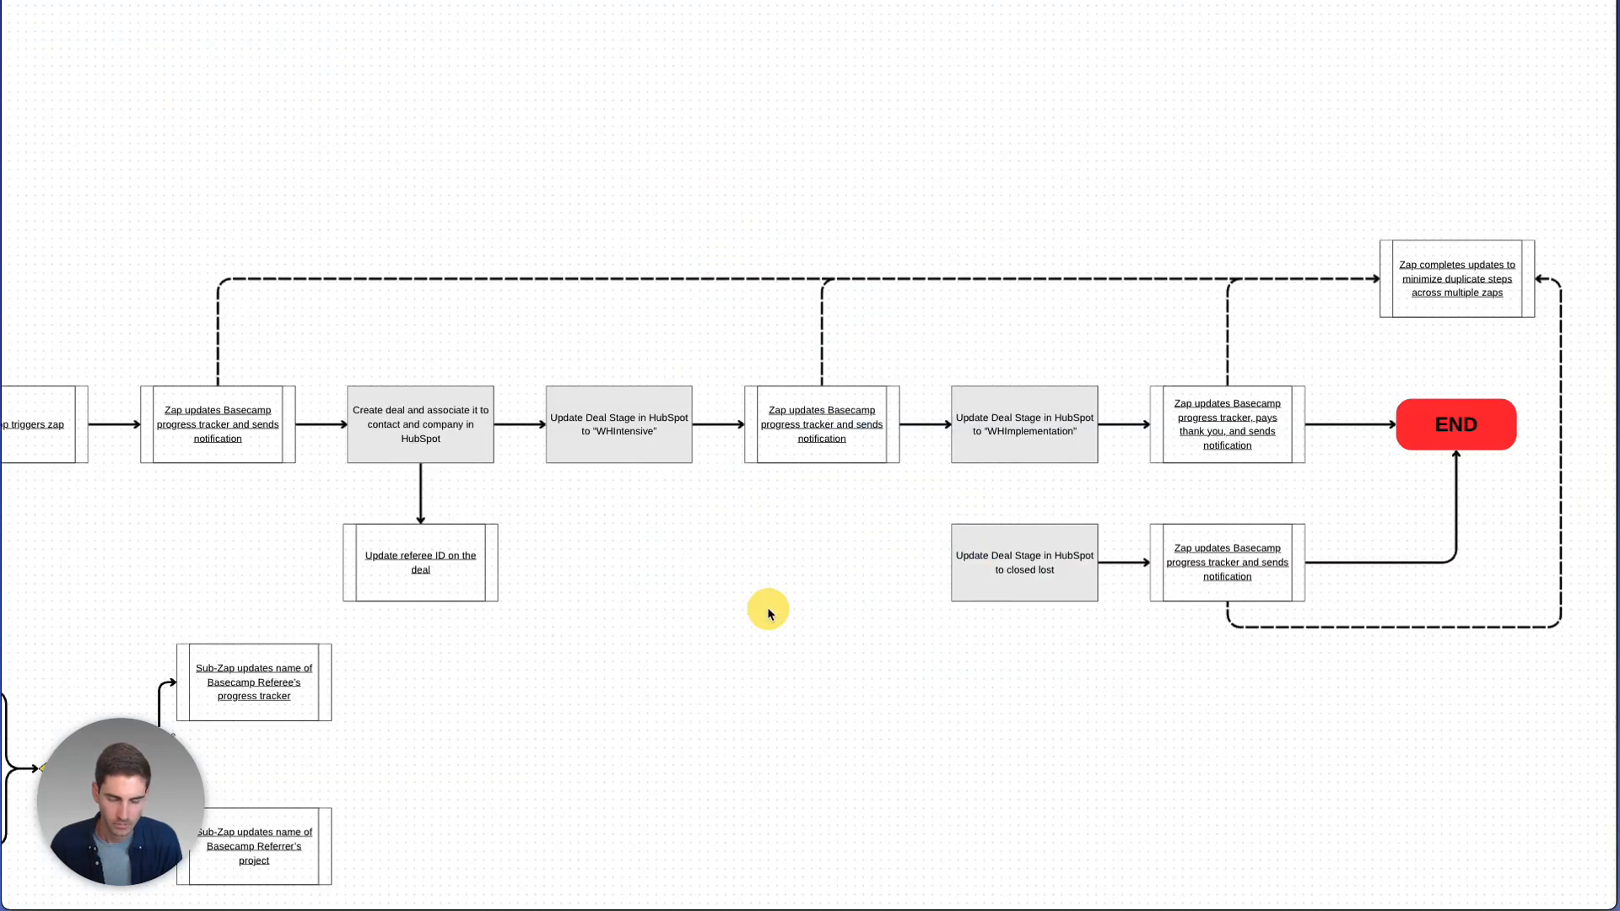
Switch to the flowchart, open the Zap following the "WHIntensive" stage for editing, and review its trigger's event and watched property
scroll(726, 644, "up", 1)
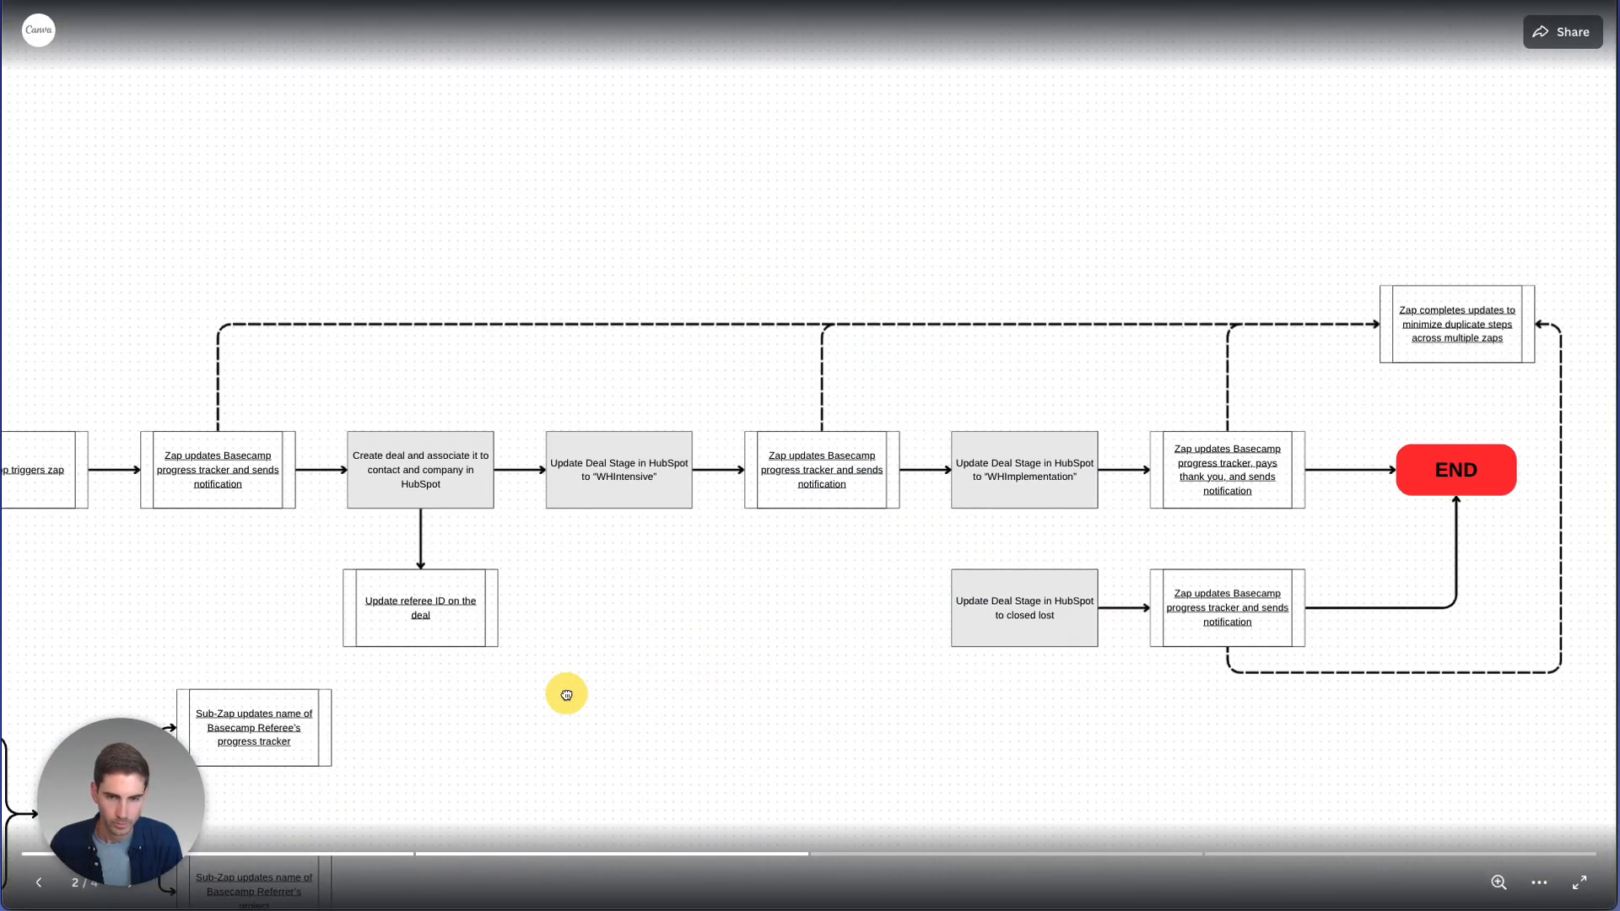
left_click(808, 471)
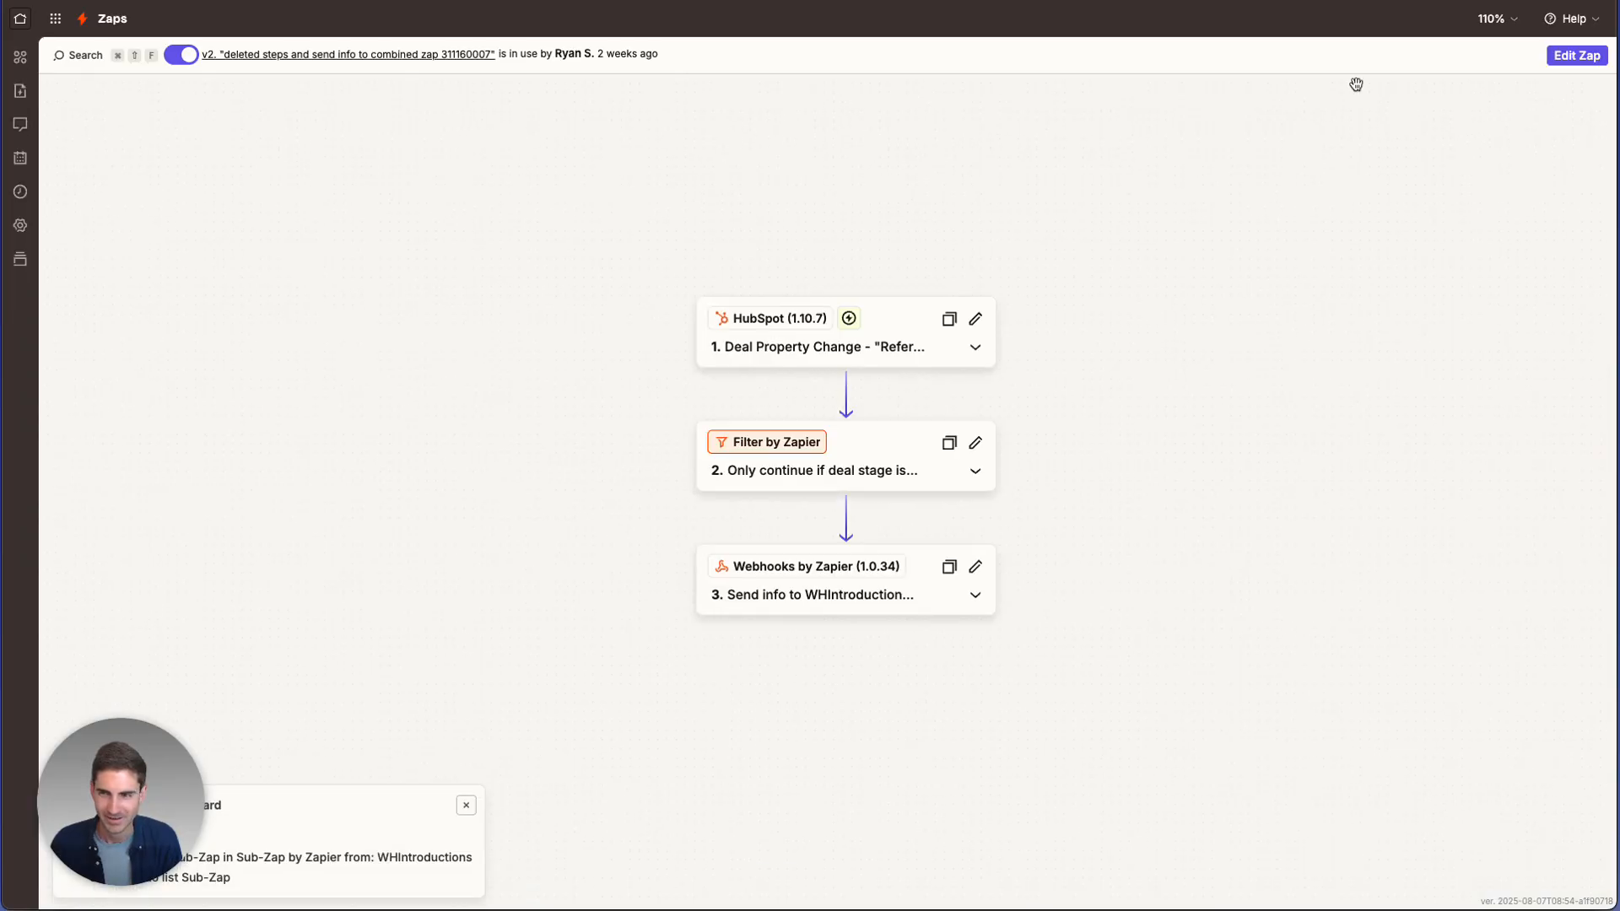
left_click(1594, 61)
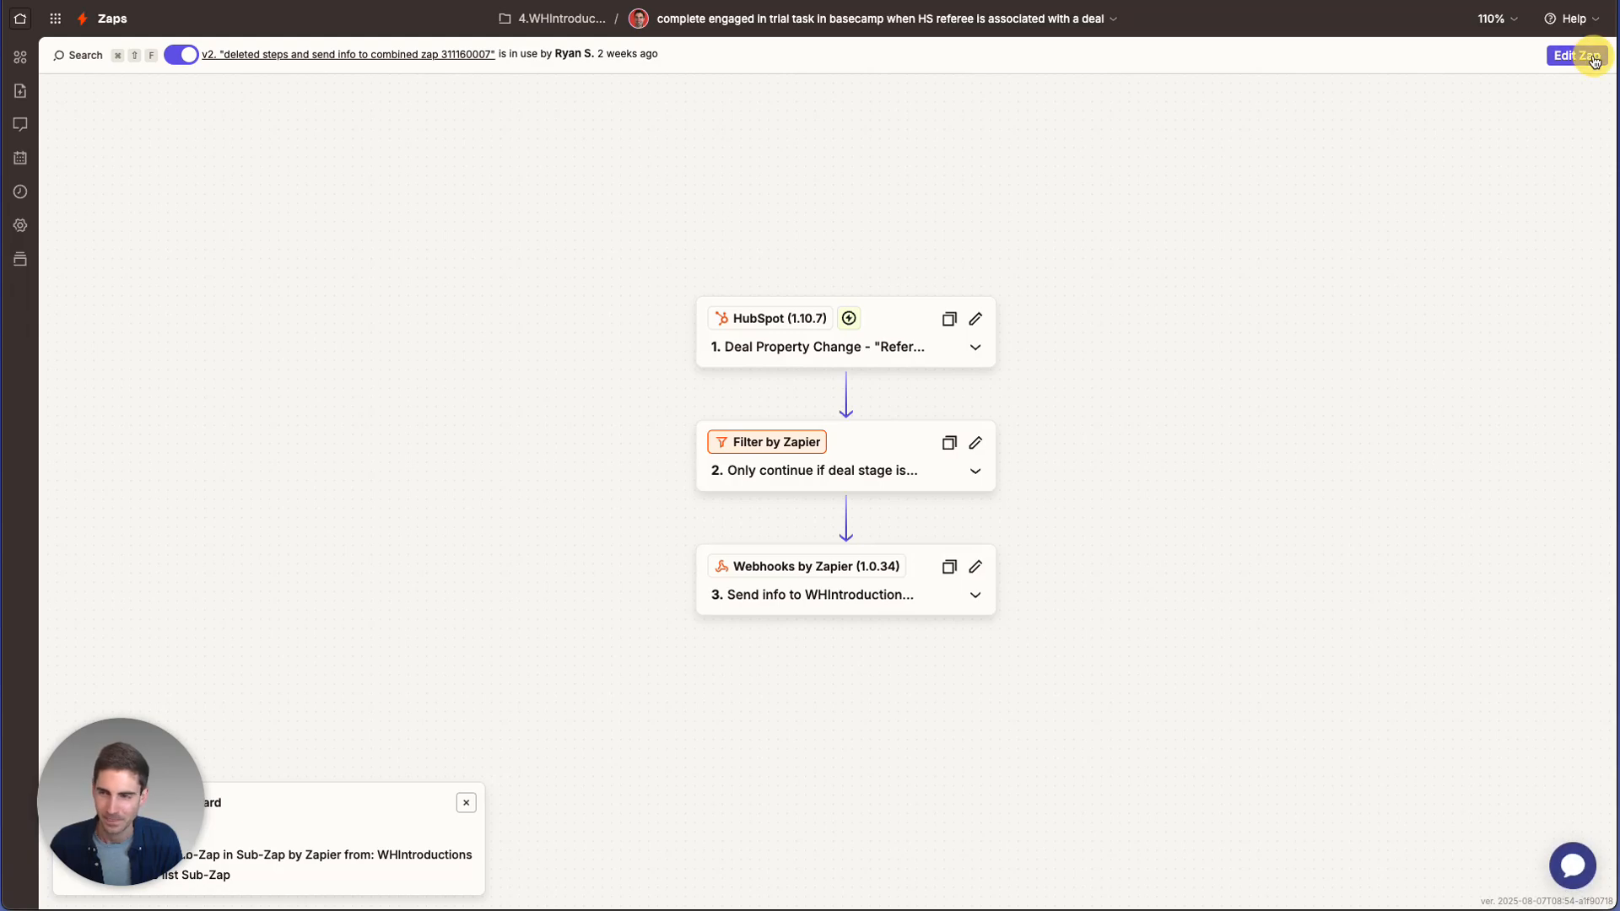
left_click(752, 319)
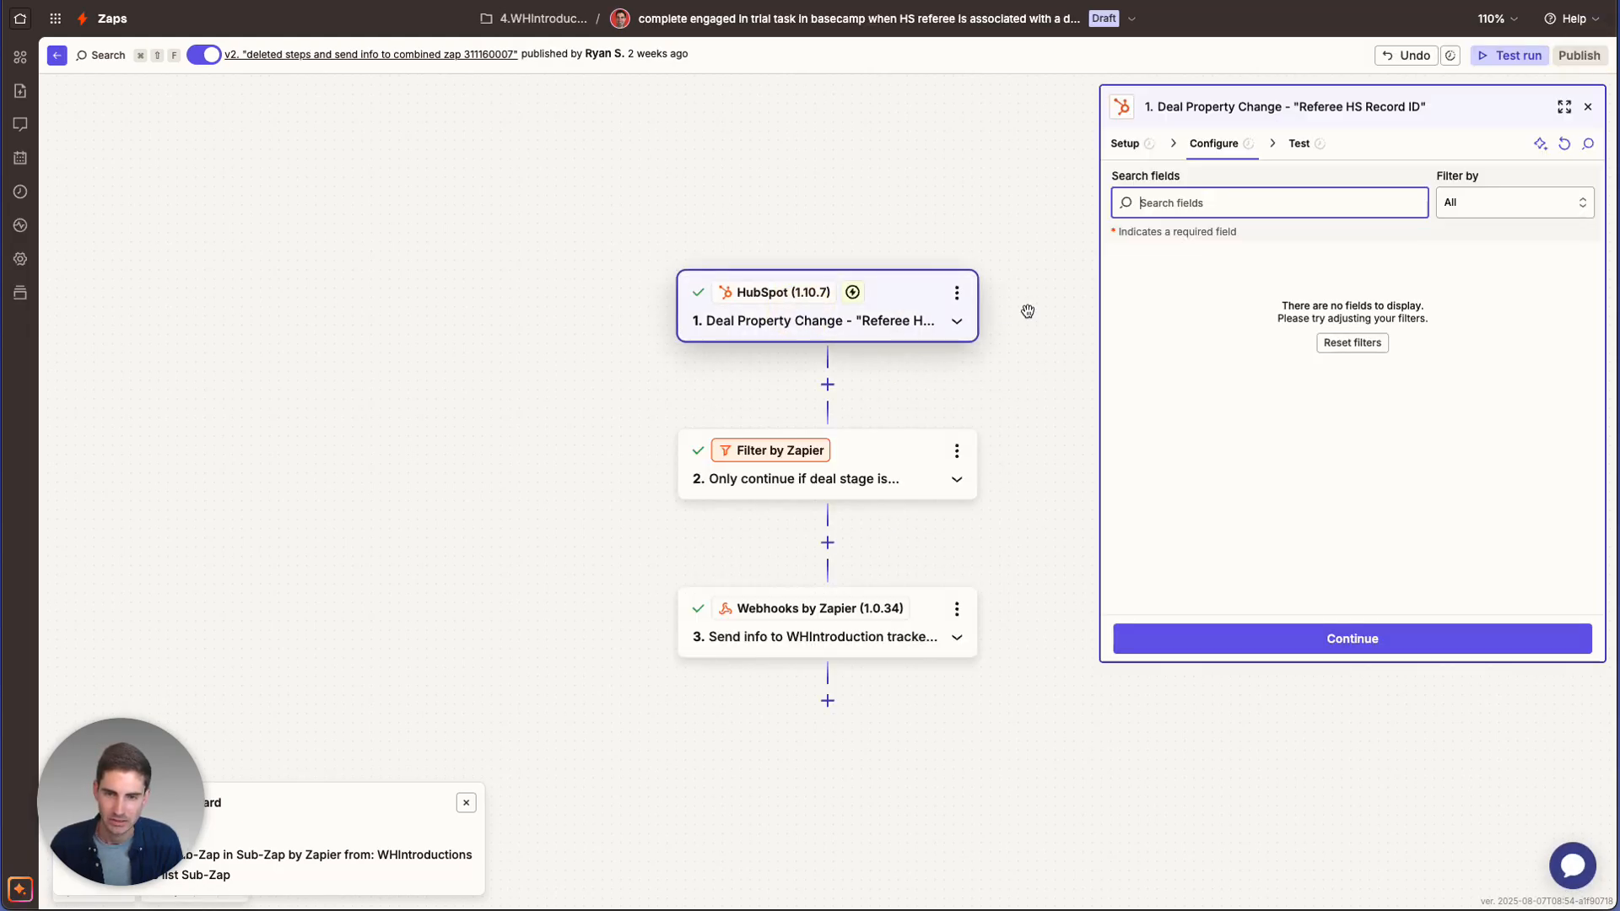
left_click(1123, 145)
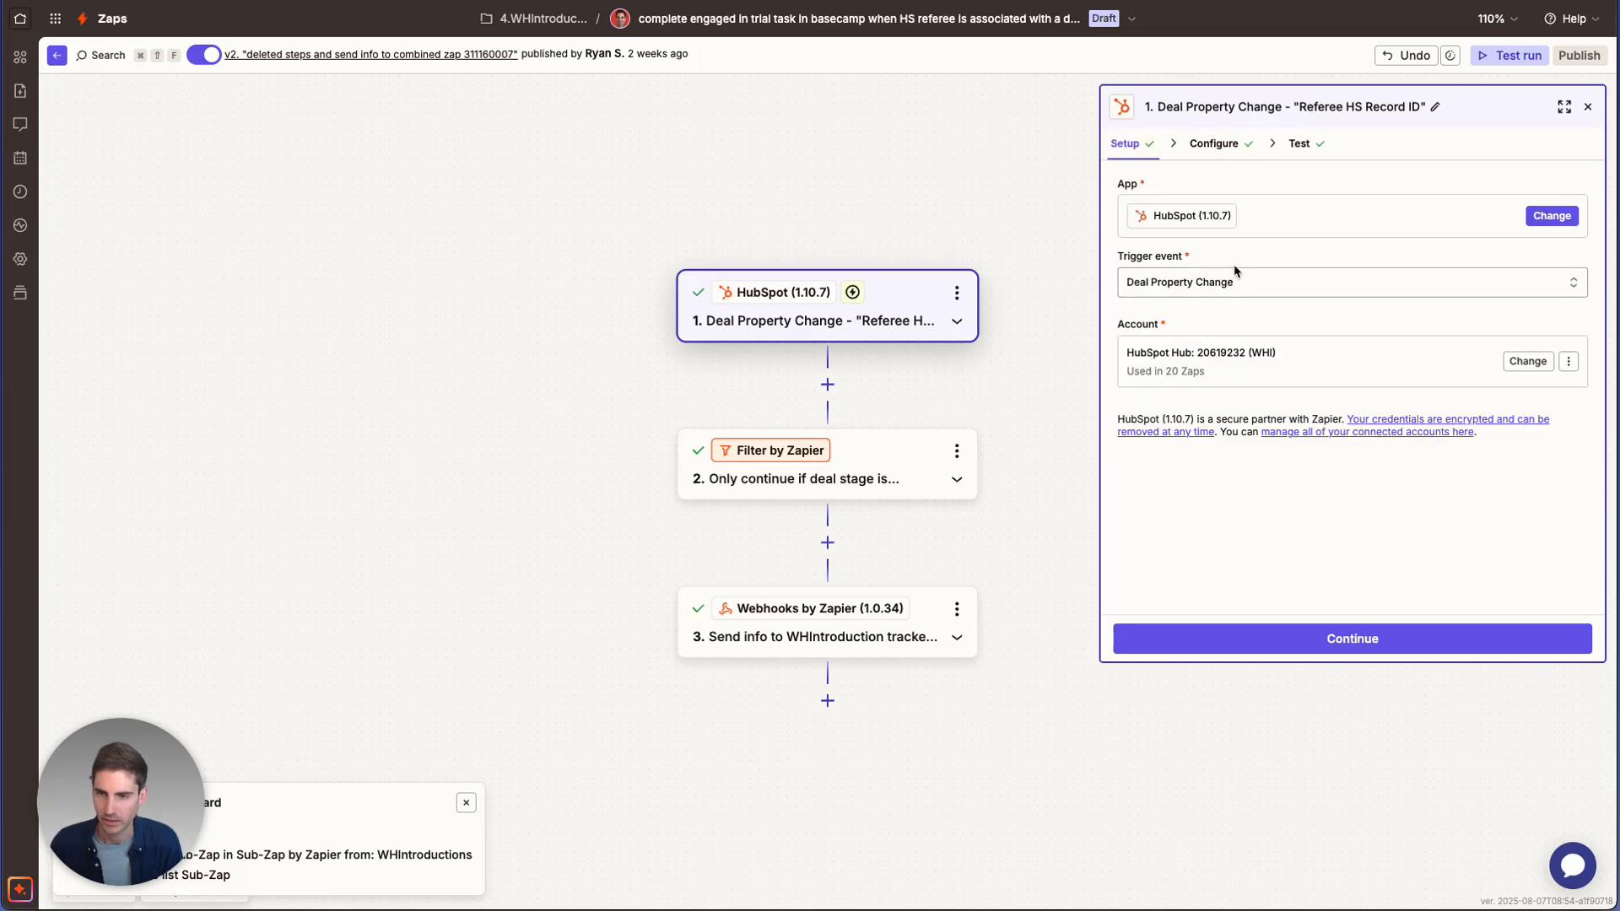
left_click(1208, 145)
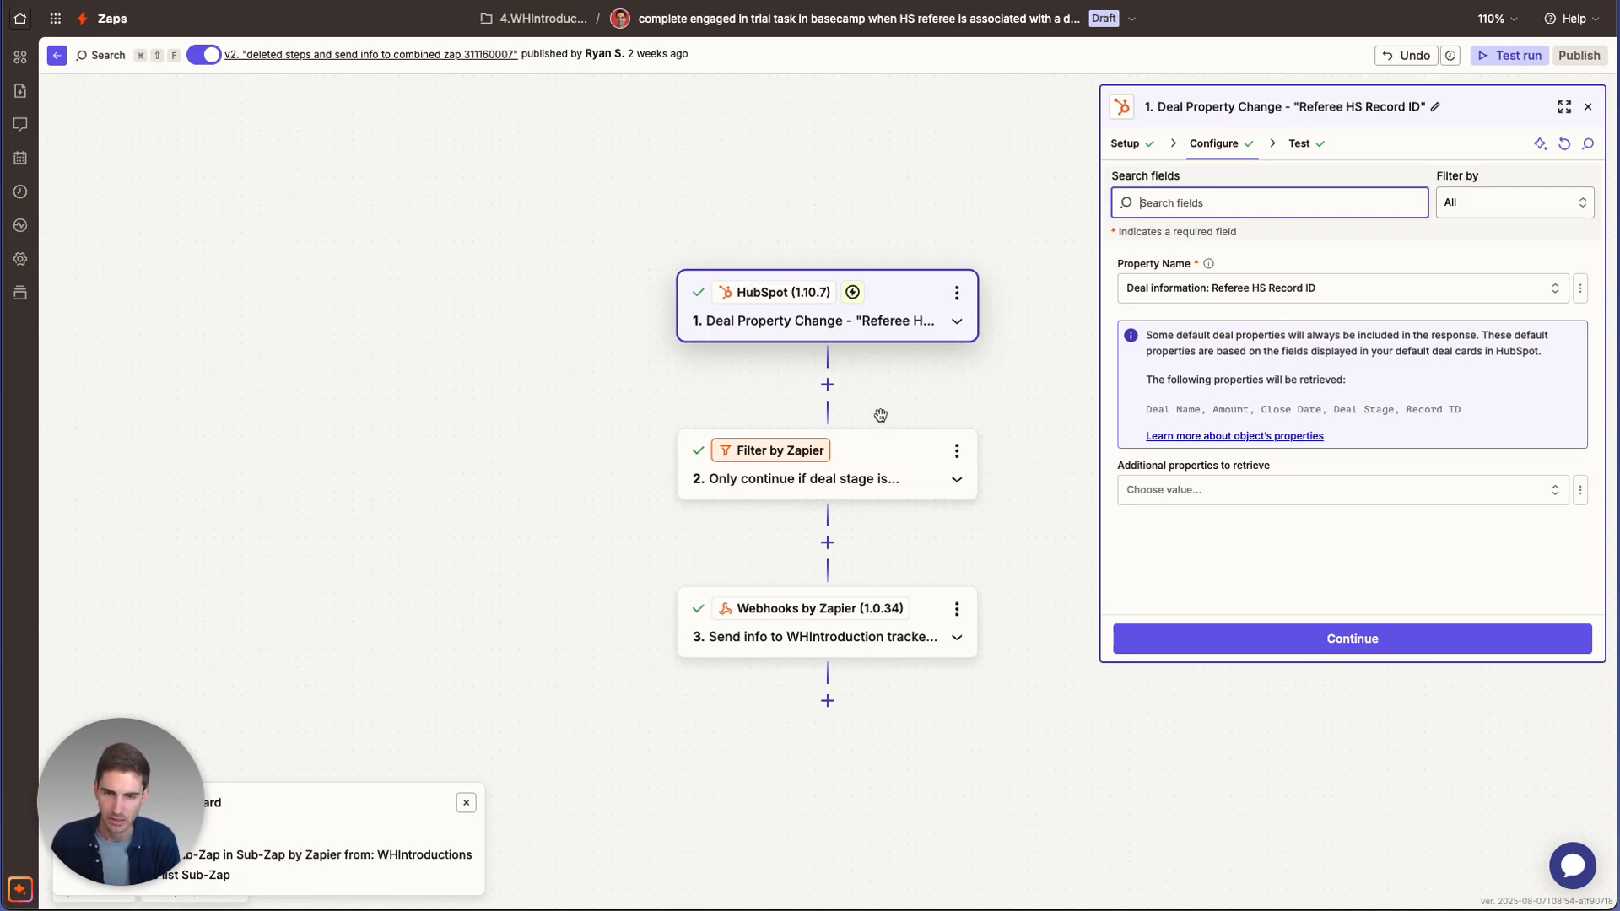
Review the rule of the Zap's "Only continue if deal stage is WHIntensive" filter step and close it
left_click(860, 480)
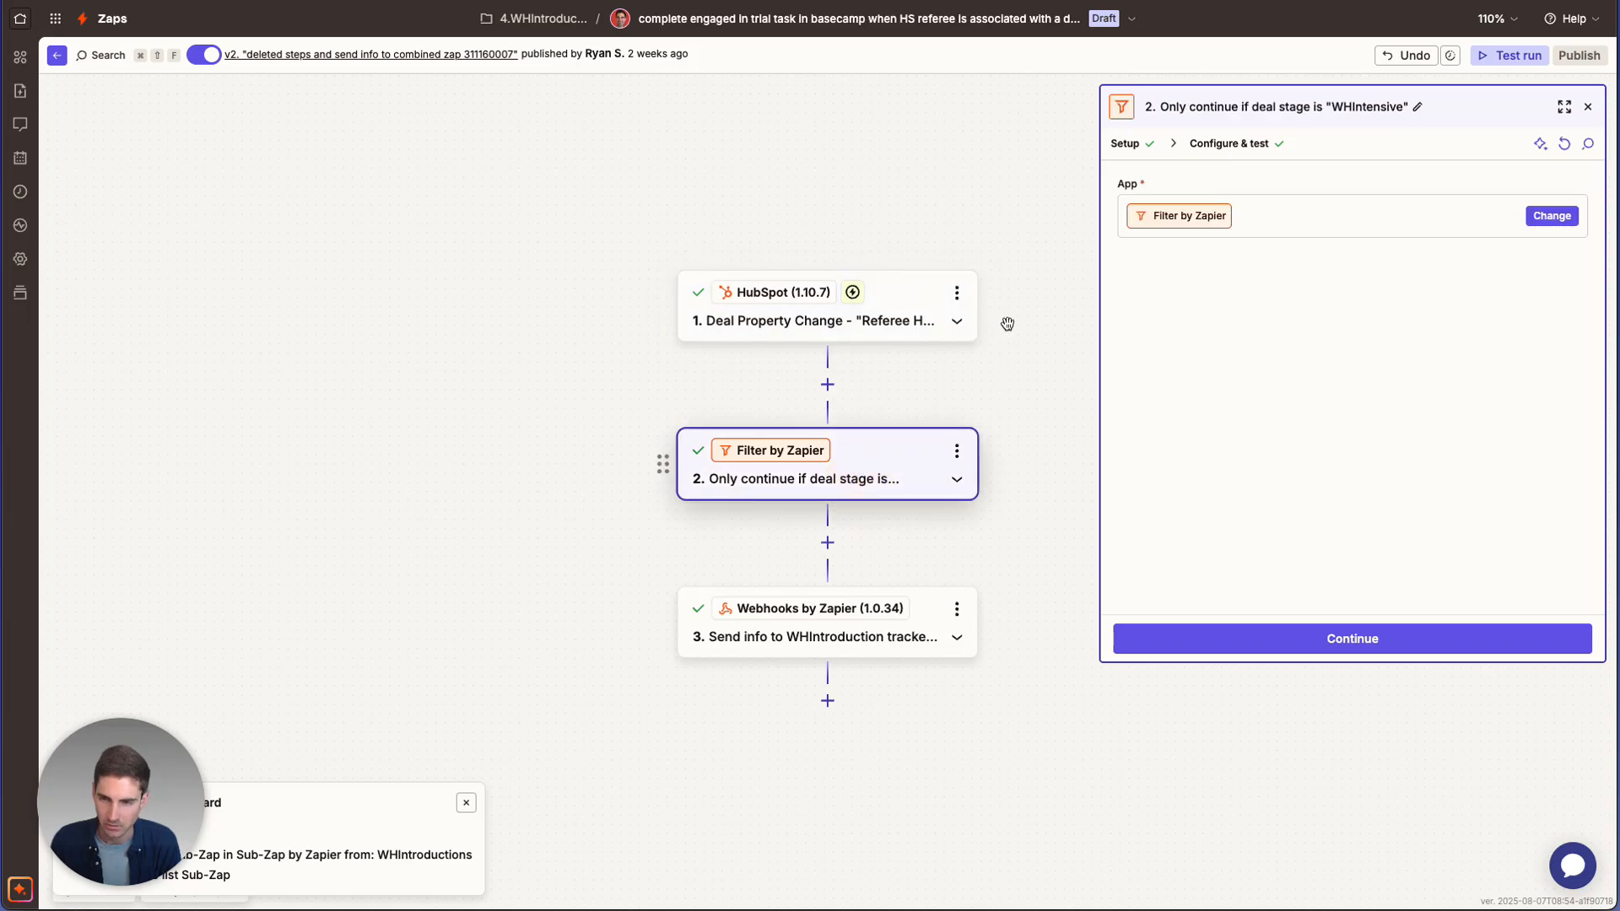
left_click(1222, 141)
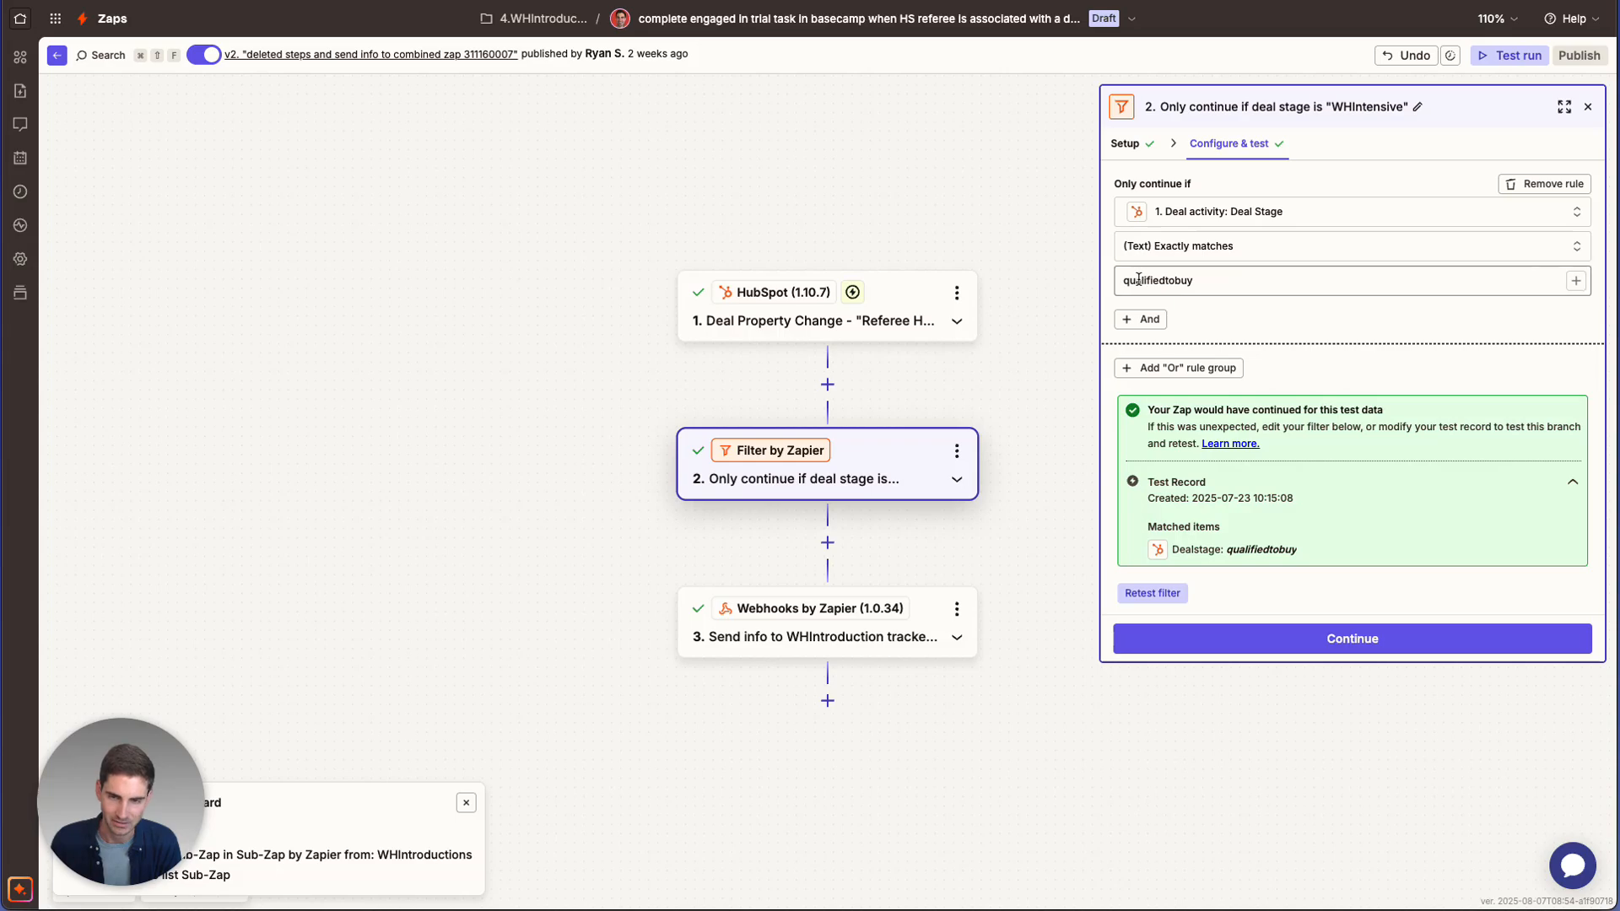
left_click(1589, 108)
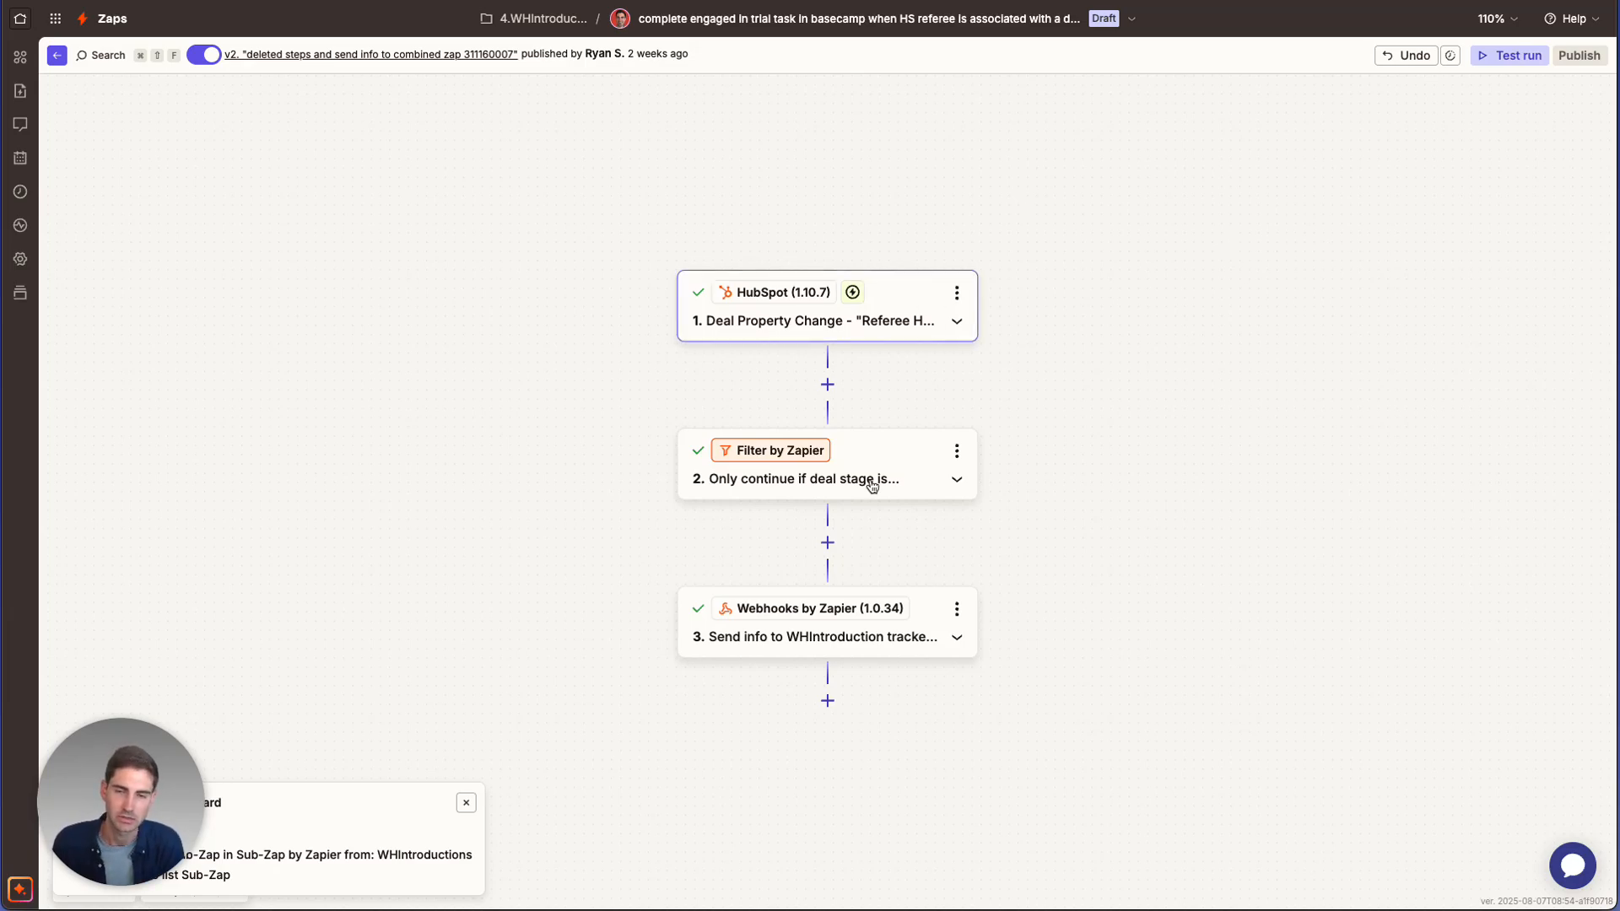
Examine the URL and data fields that the webhook step sends to the WHIntroduction tracker to-do Zap
left_click(792, 636)
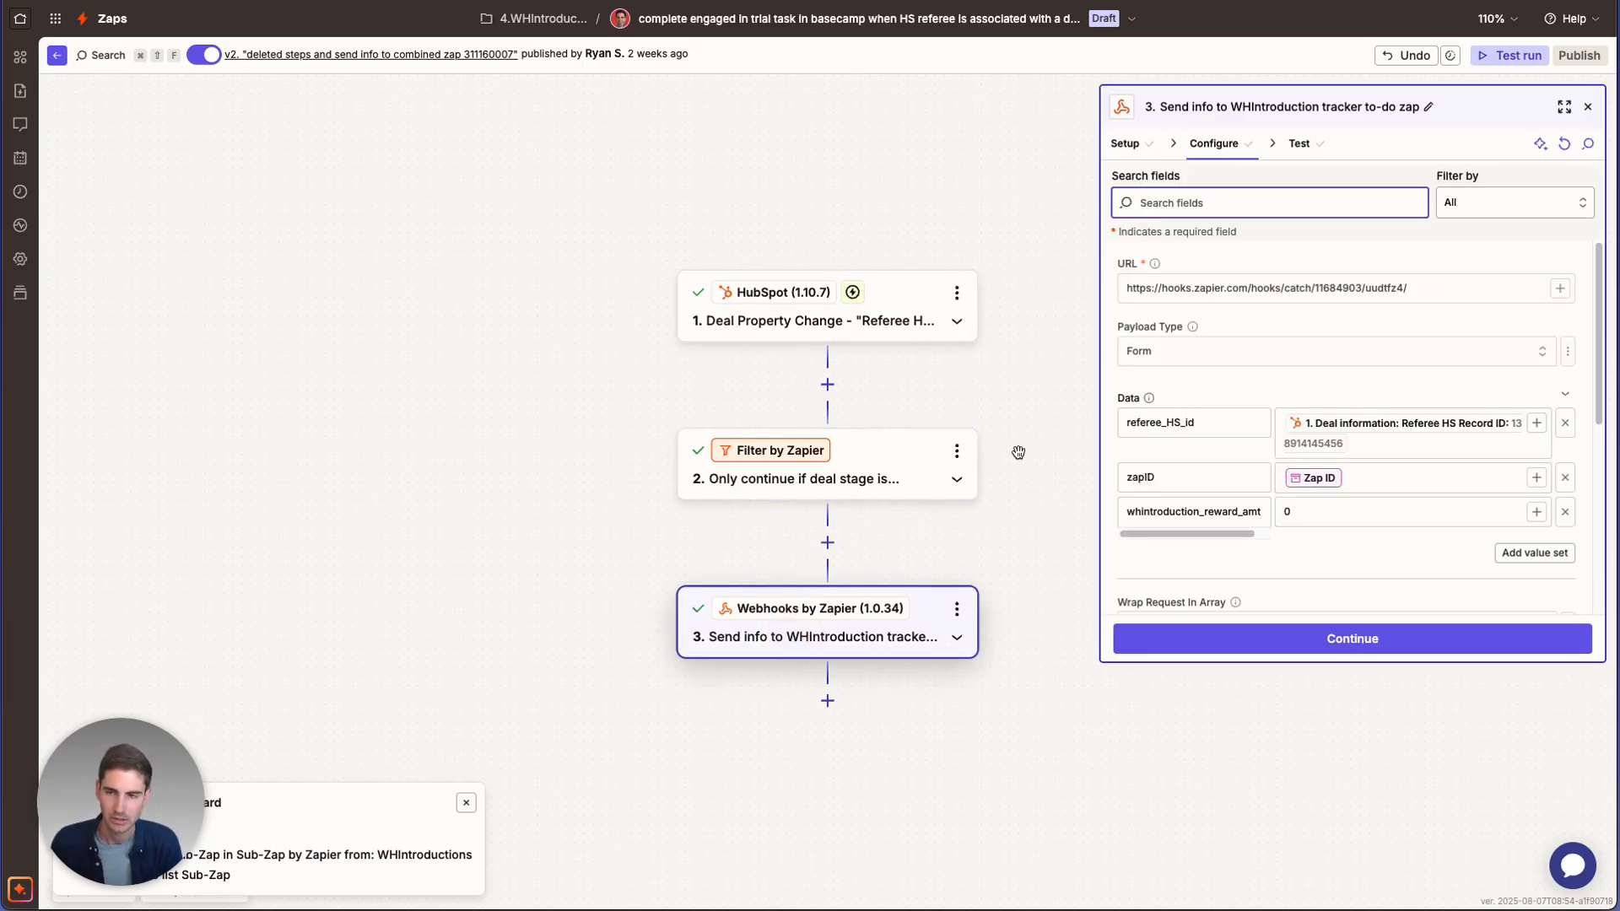
scroll(1187, 351, "down", 5)
scroll(1186, 337, "up", 3)
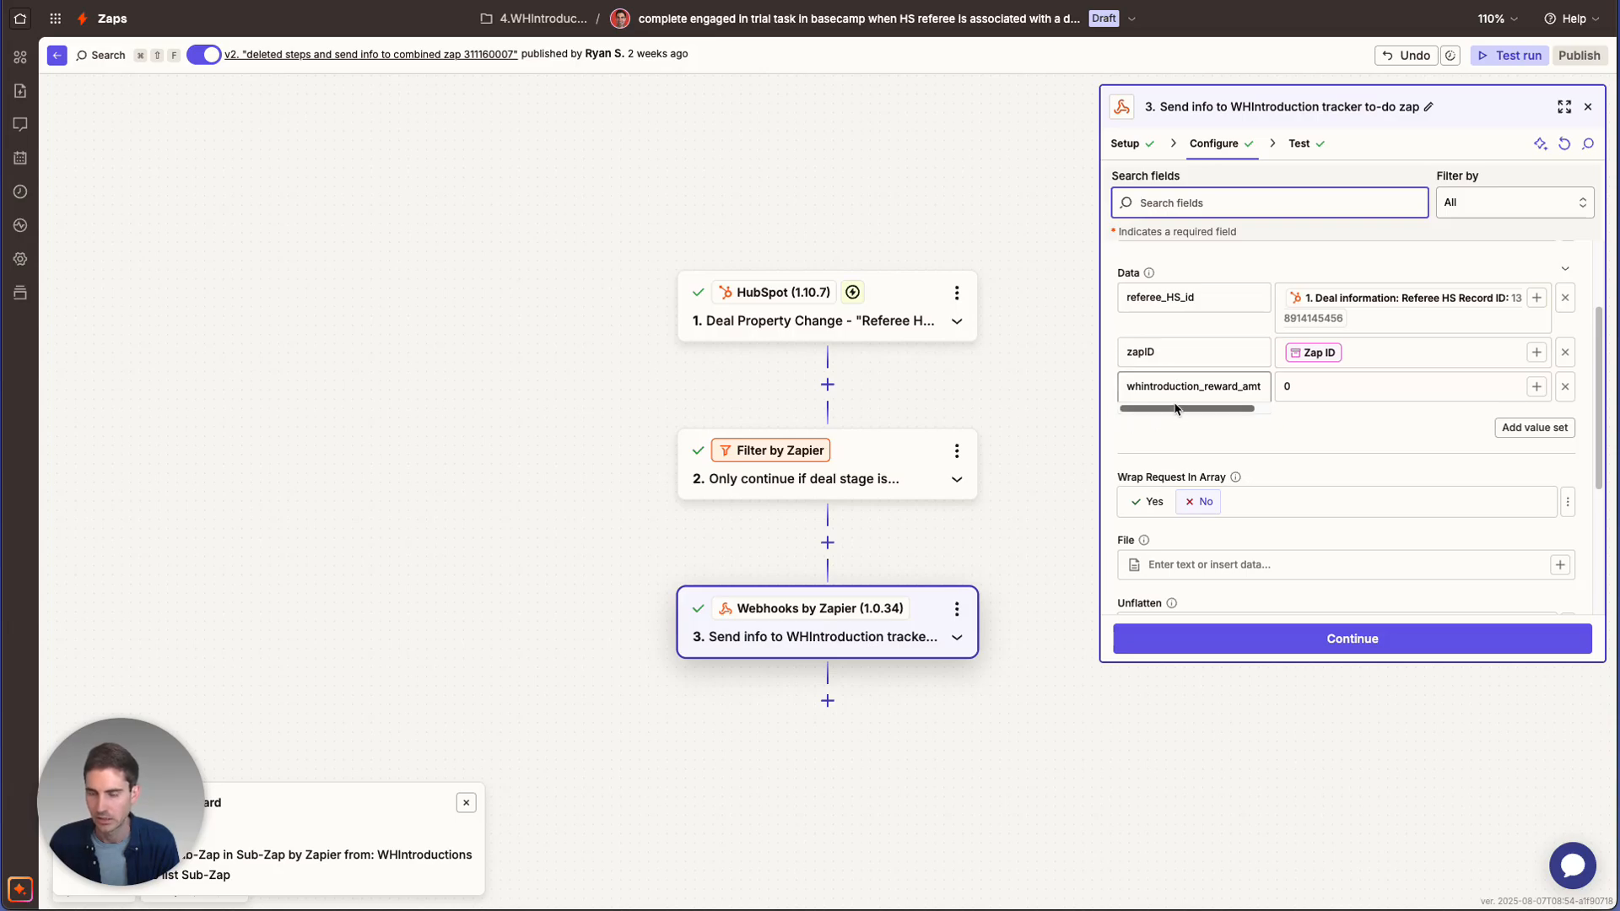
scroll(1234, 491, "down", 1)
scroll(1232, 475, "down", 3)
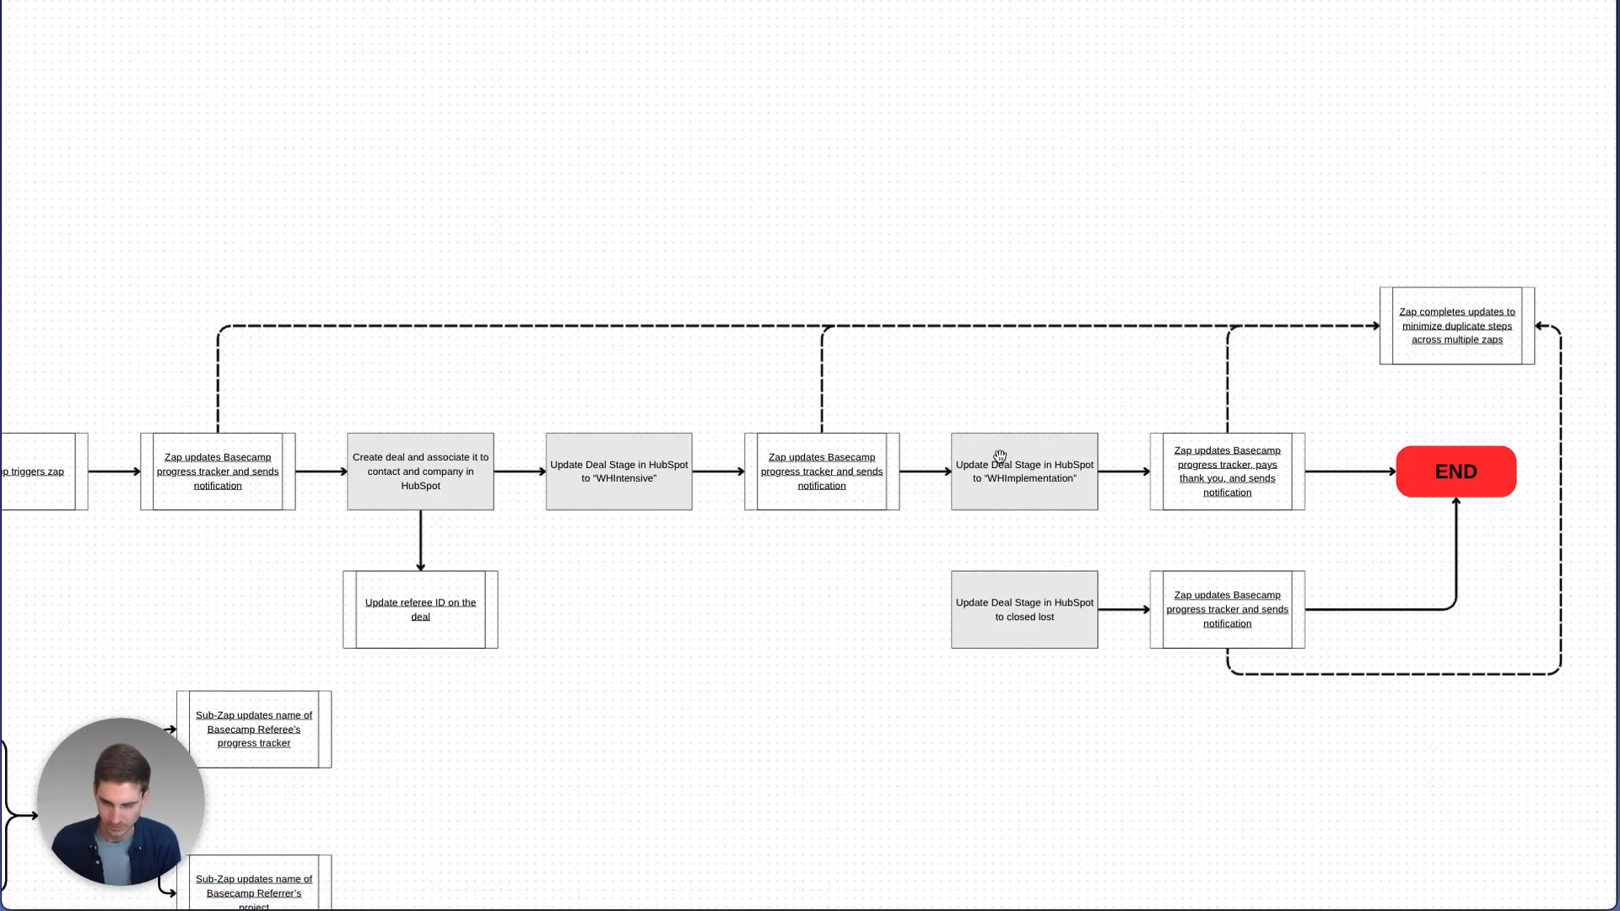
From the flowchart, open the Zap following the "WHImplementation" stage for editing and review its trigger's event, pipeline, deal stage and additional properties
left_click(1196, 464)
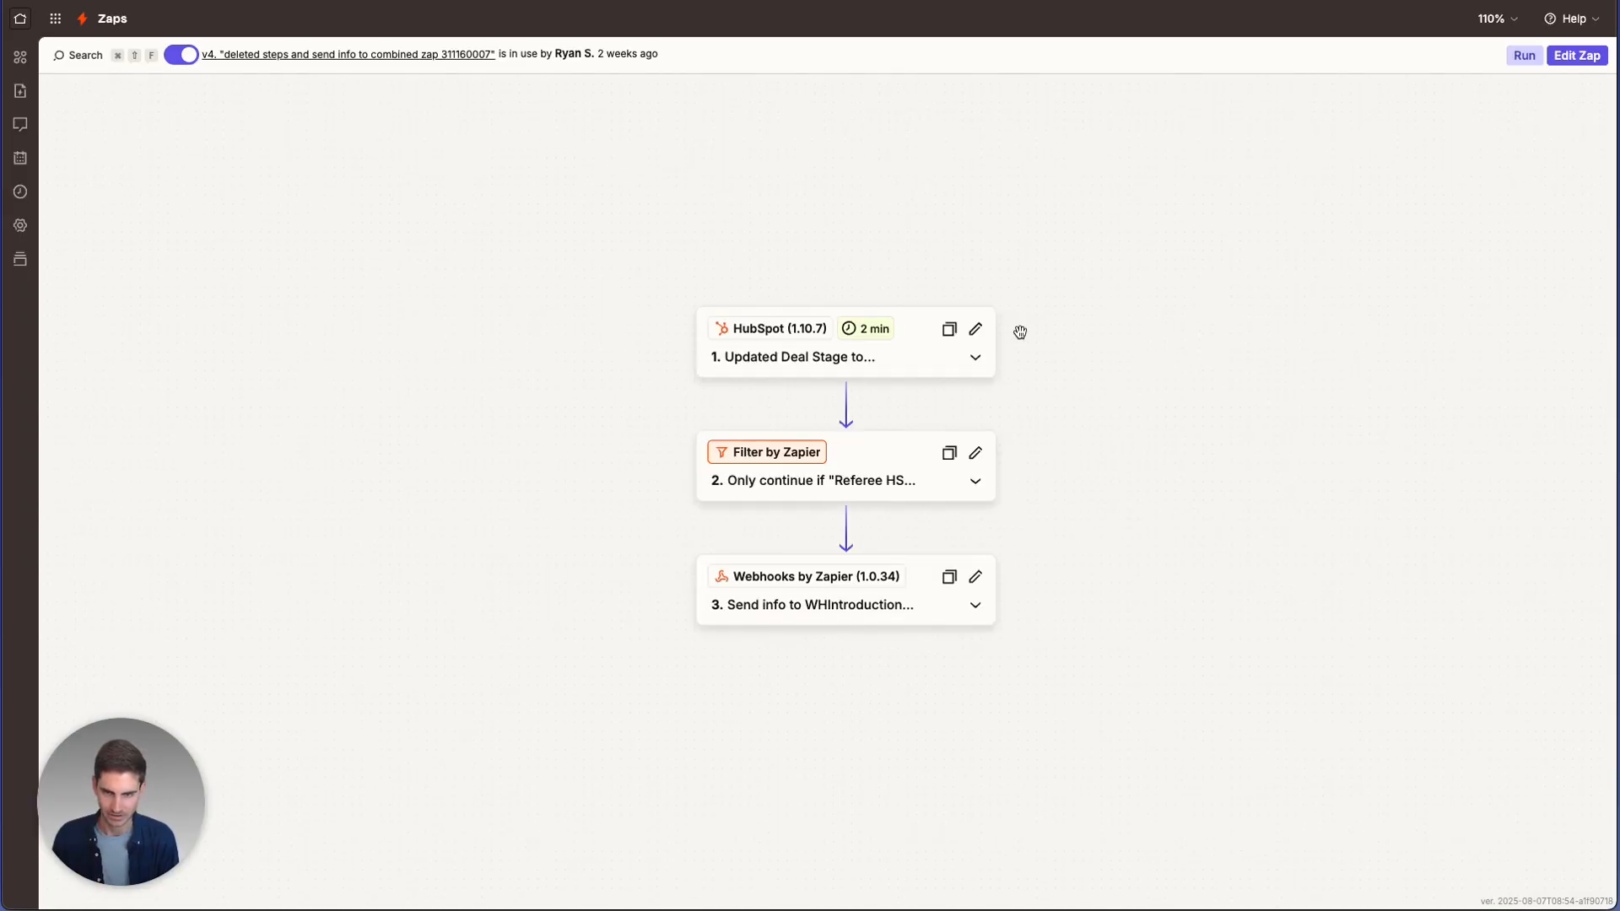
left_click(1591, 56)
left_click(893, 319)
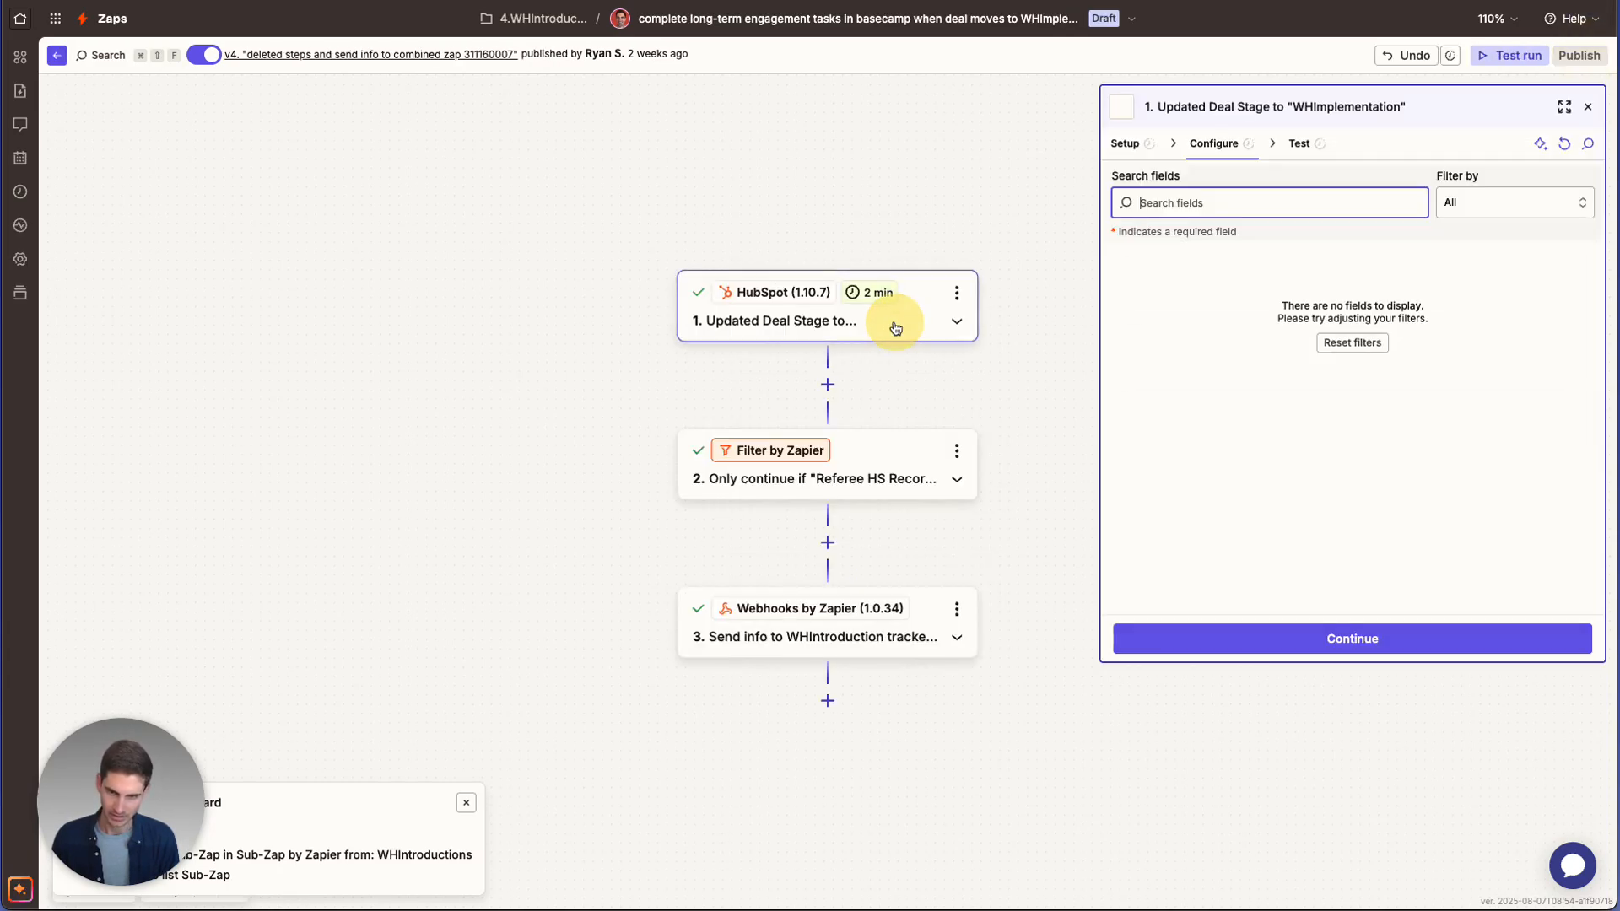
left_click(1128, 143)
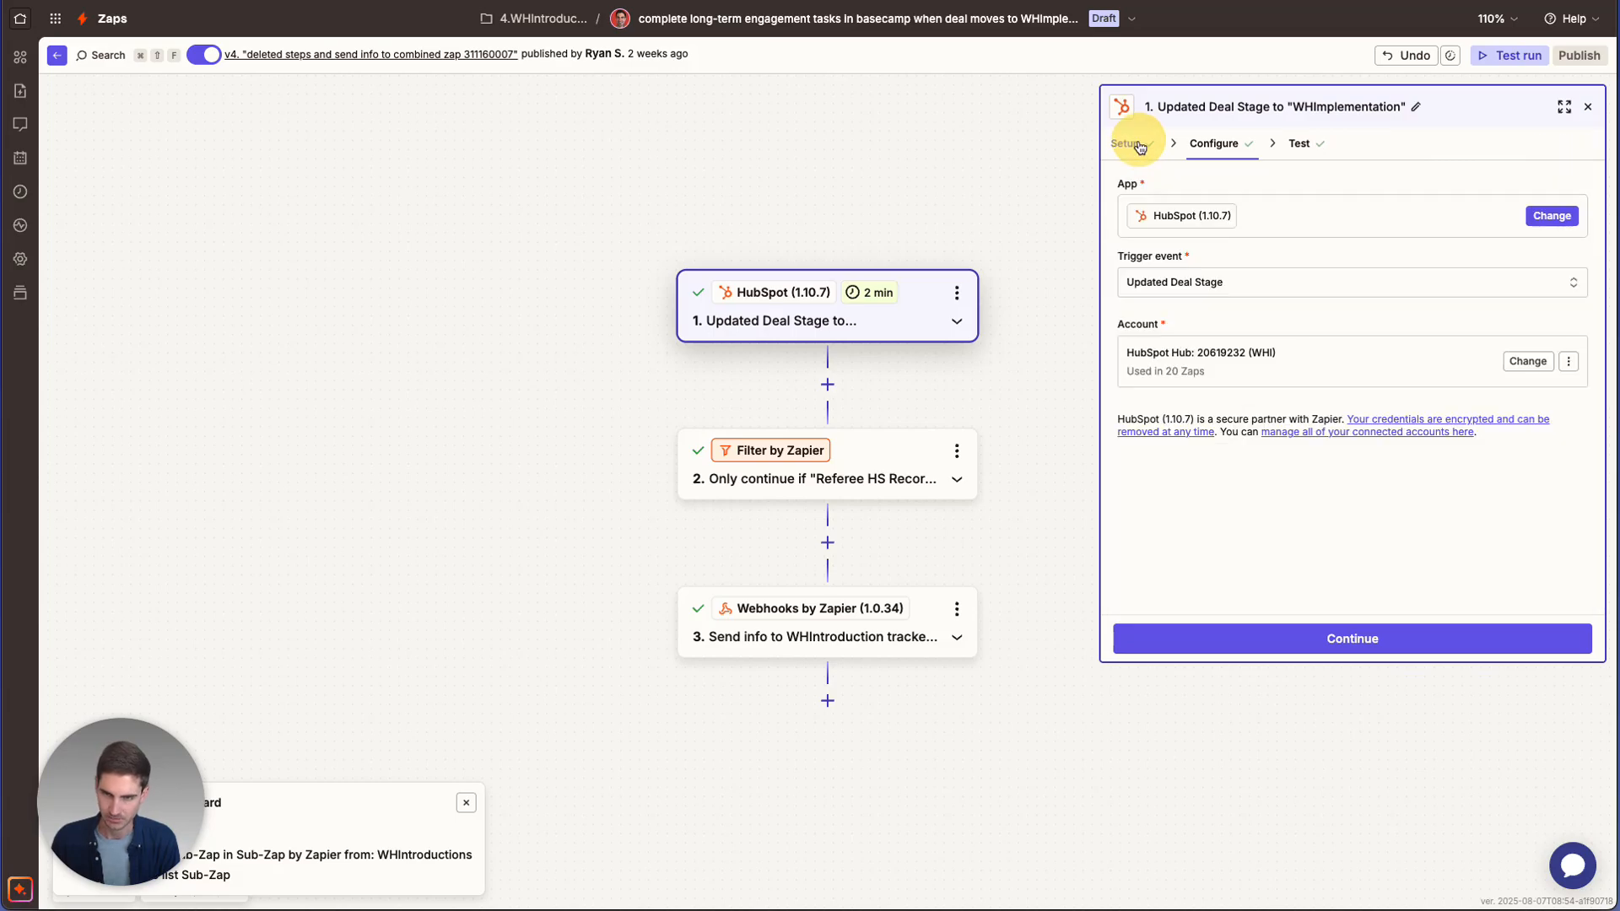
left_click(1208, 144)
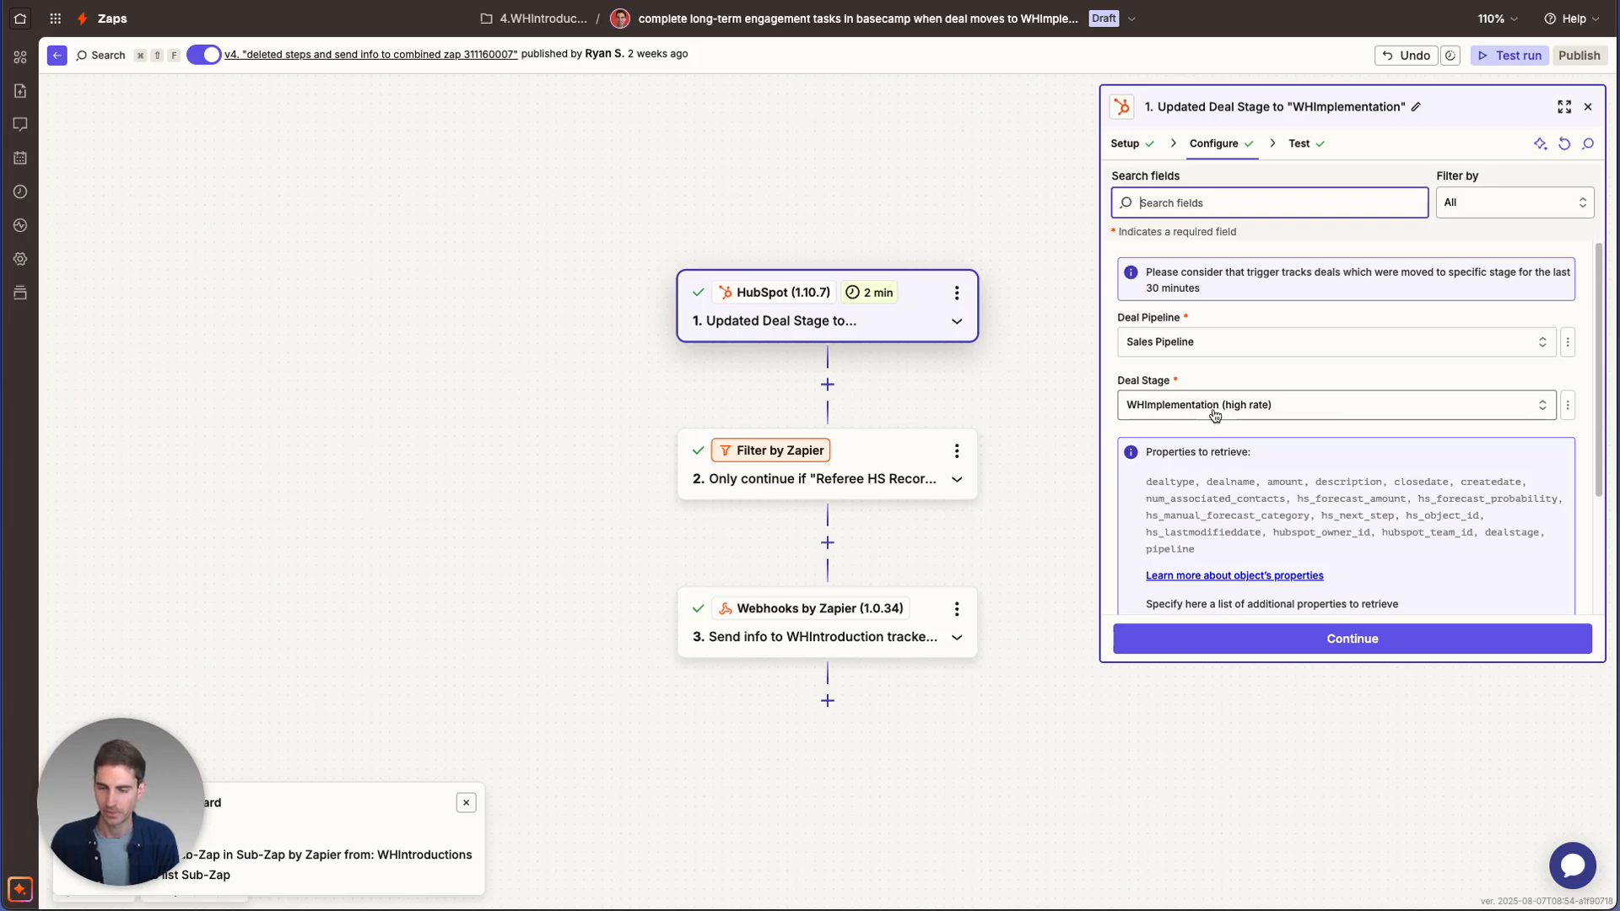
scroll(1233, 408, "down", 2)
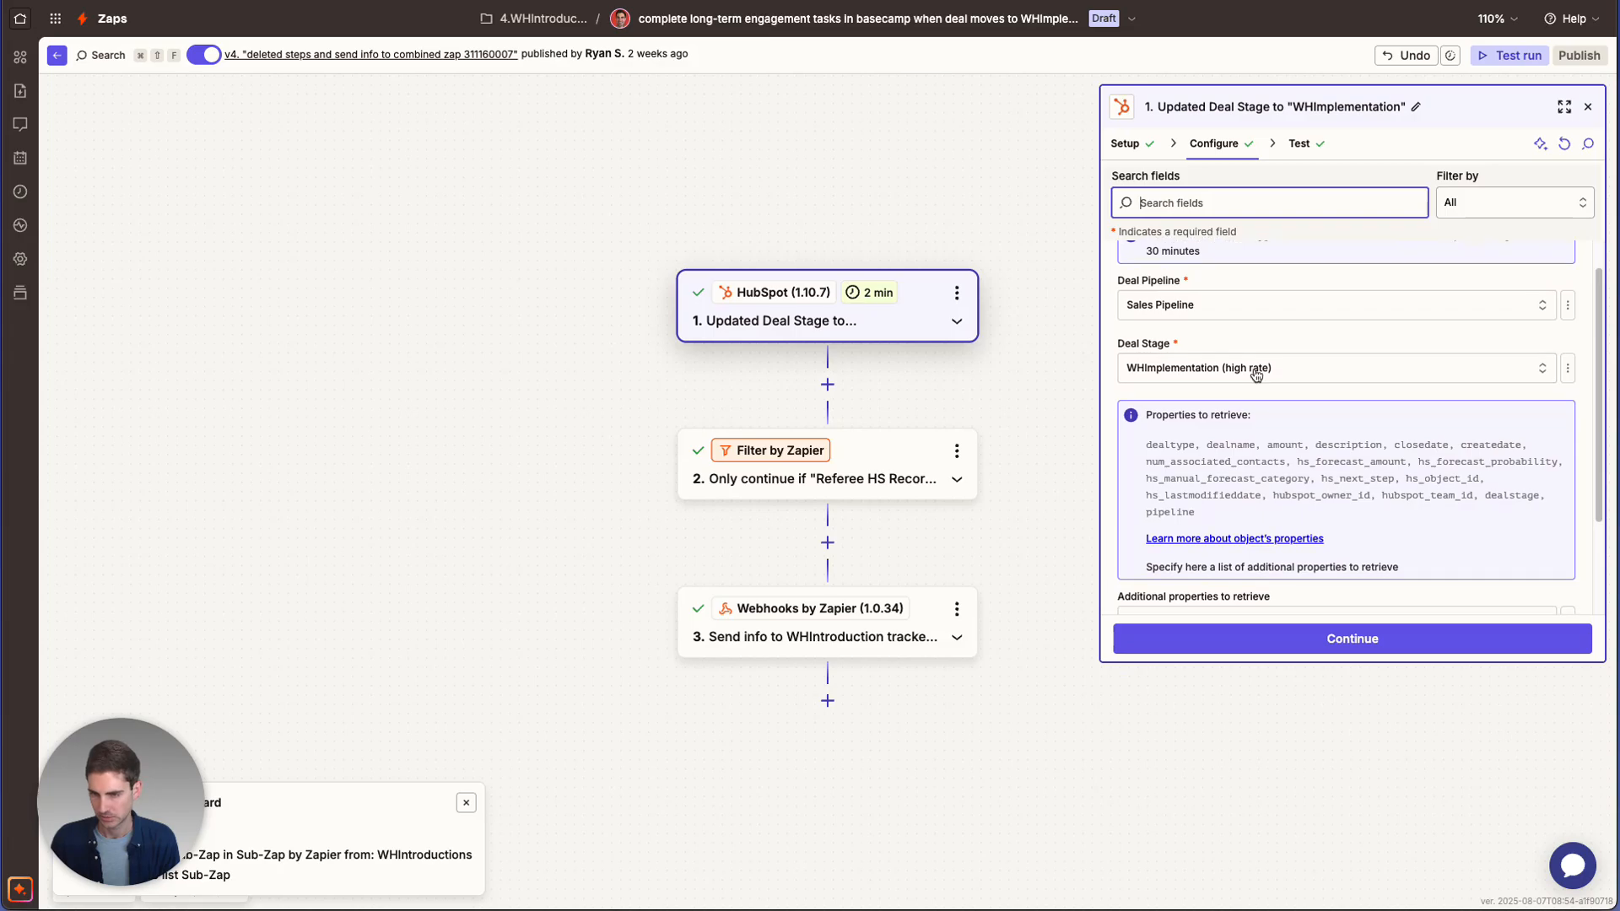
scroll(1193, 365, "down", 2)
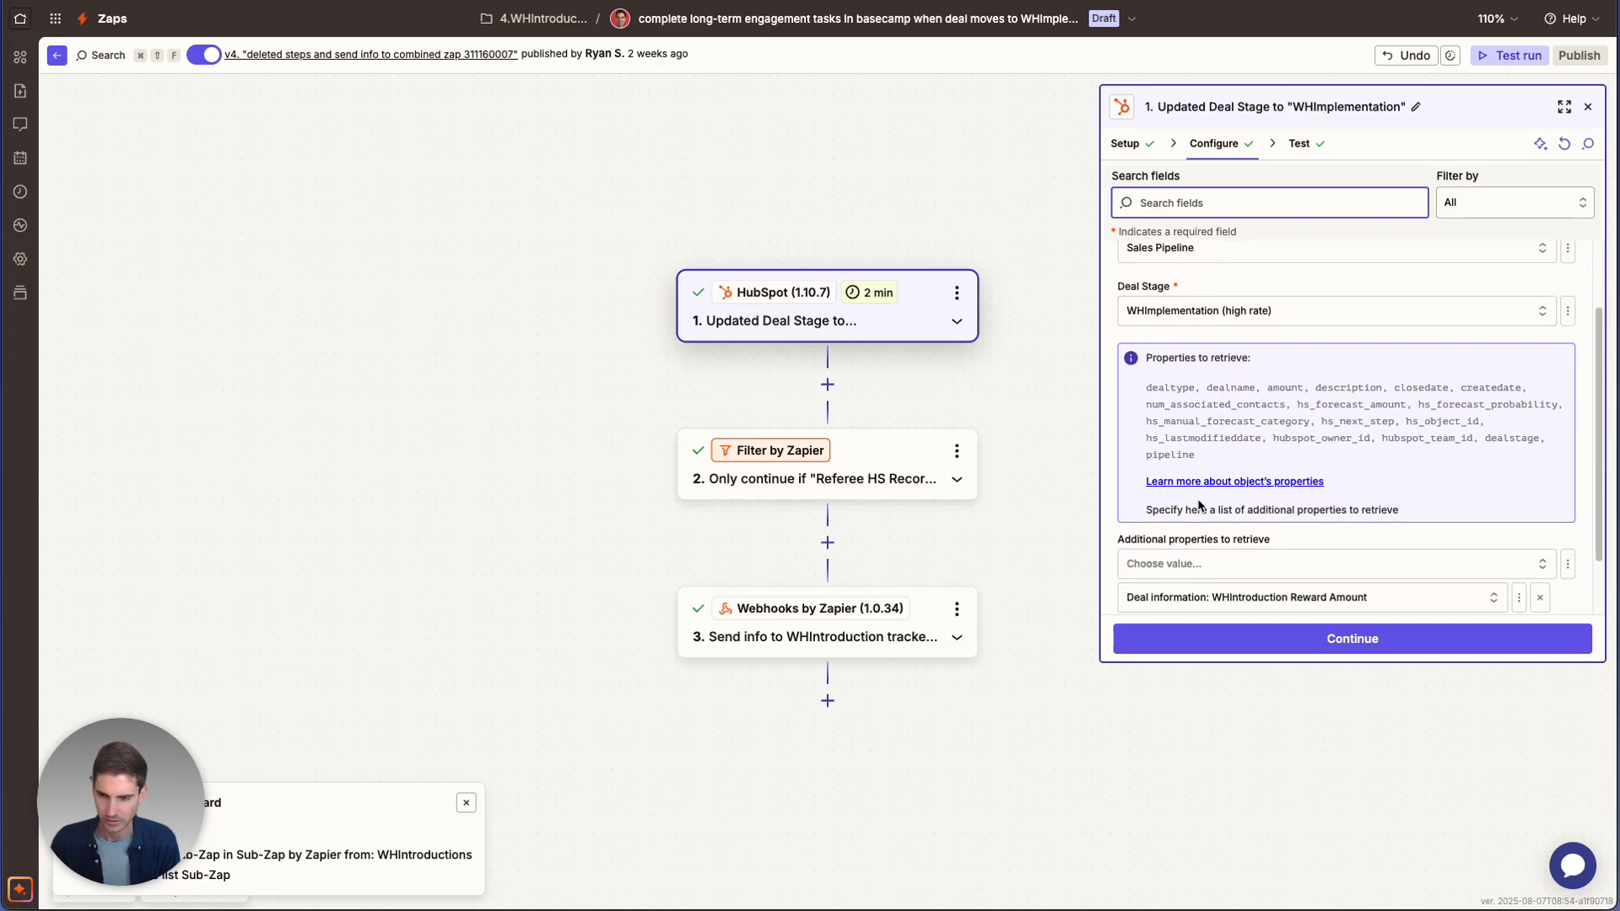
Check the WHImplementation trigger's additional properties, switch to HubSpot's settings and open the pipelines of the Deals object
scroll(1219, 544, "down", 1)
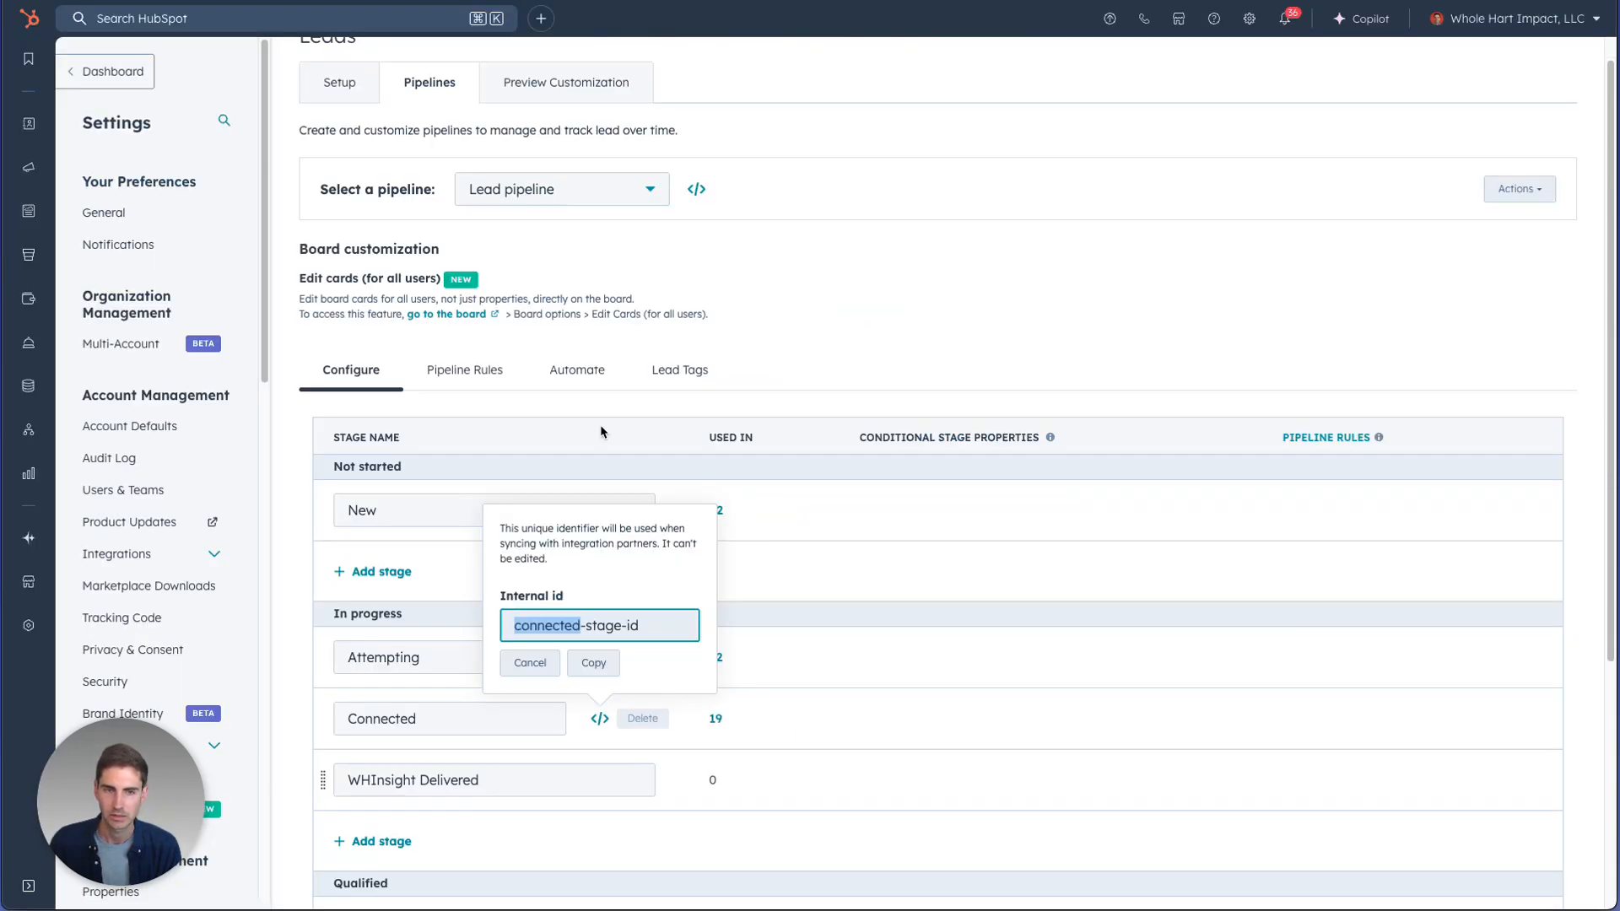
scroll(207, 566, "down", 5)
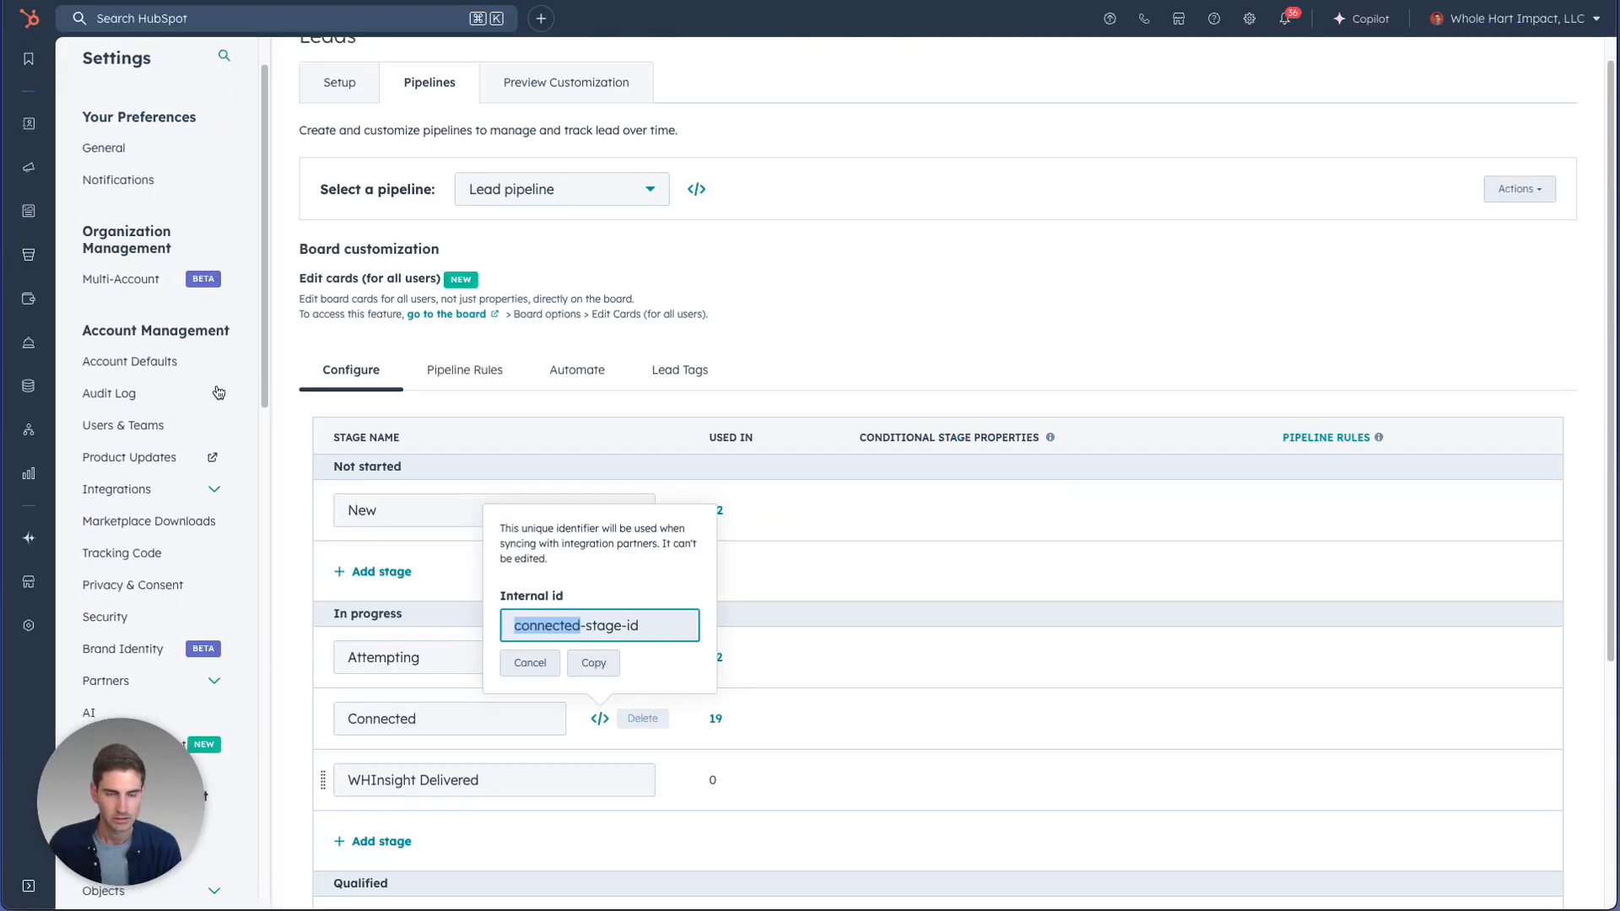
scroll(207, 566, "down", 2)
left_click(188, 567)
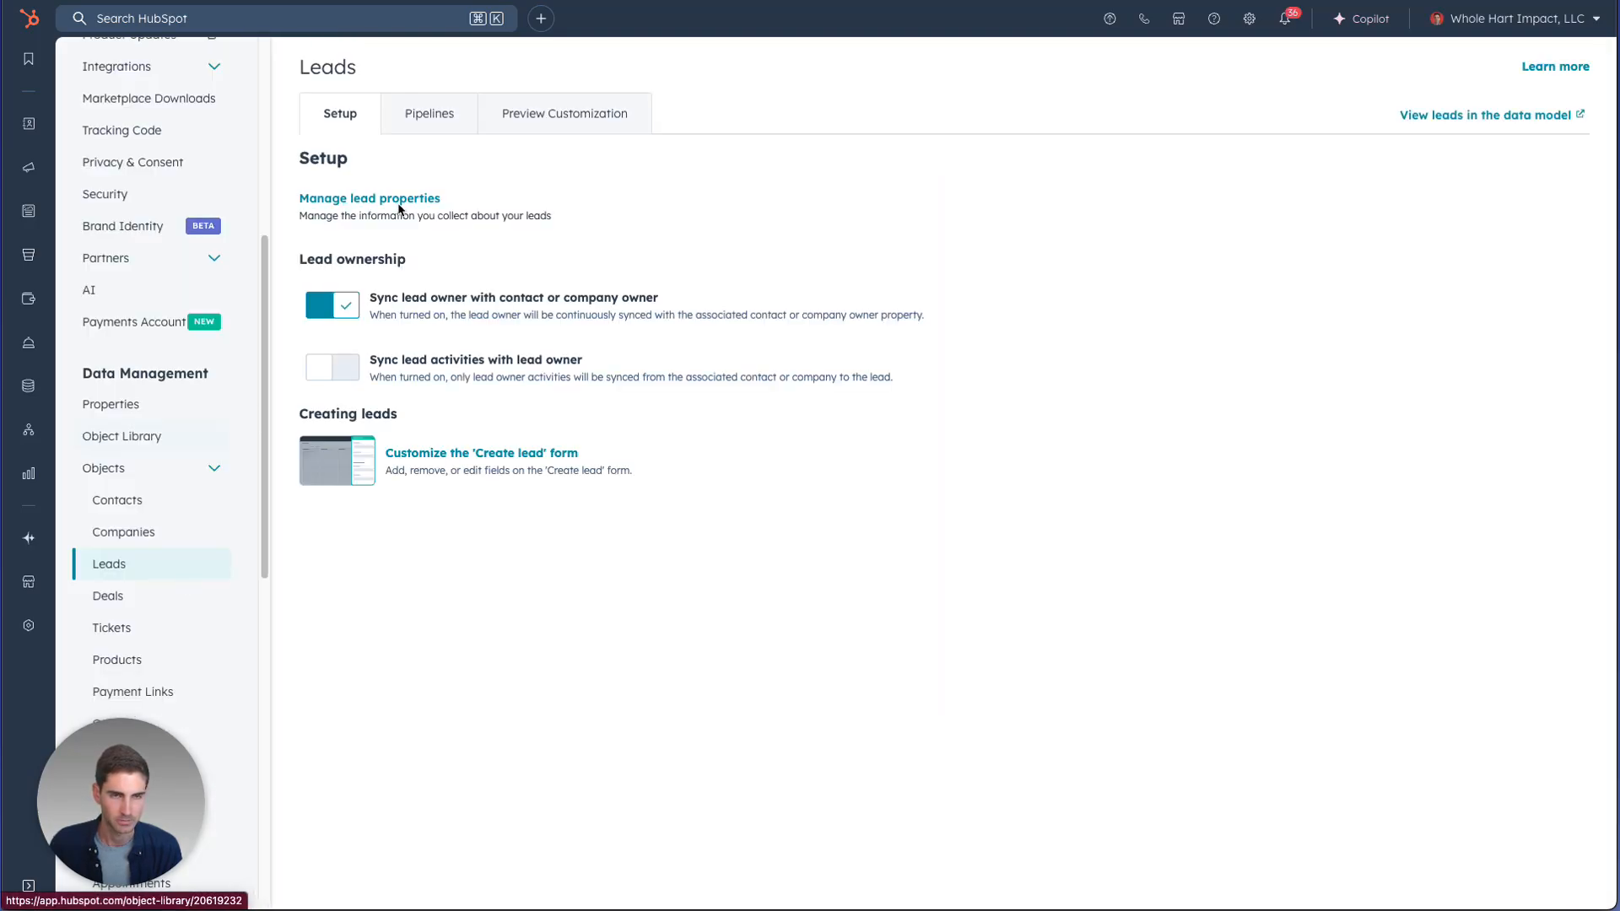
left_click(204, 597)
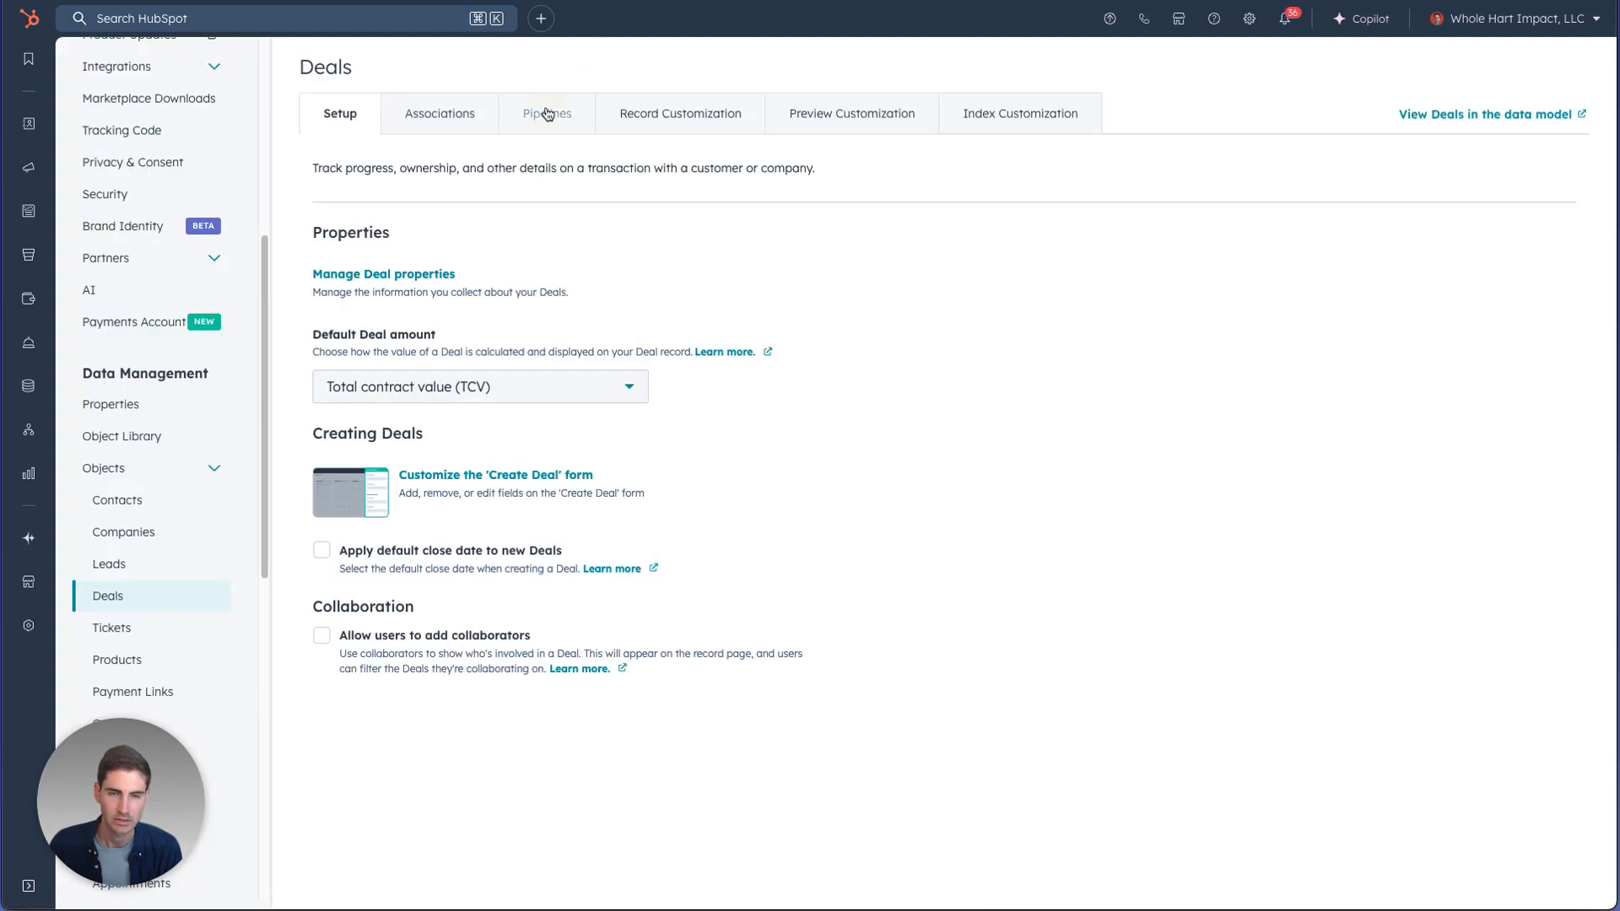
left_click(543, 112)
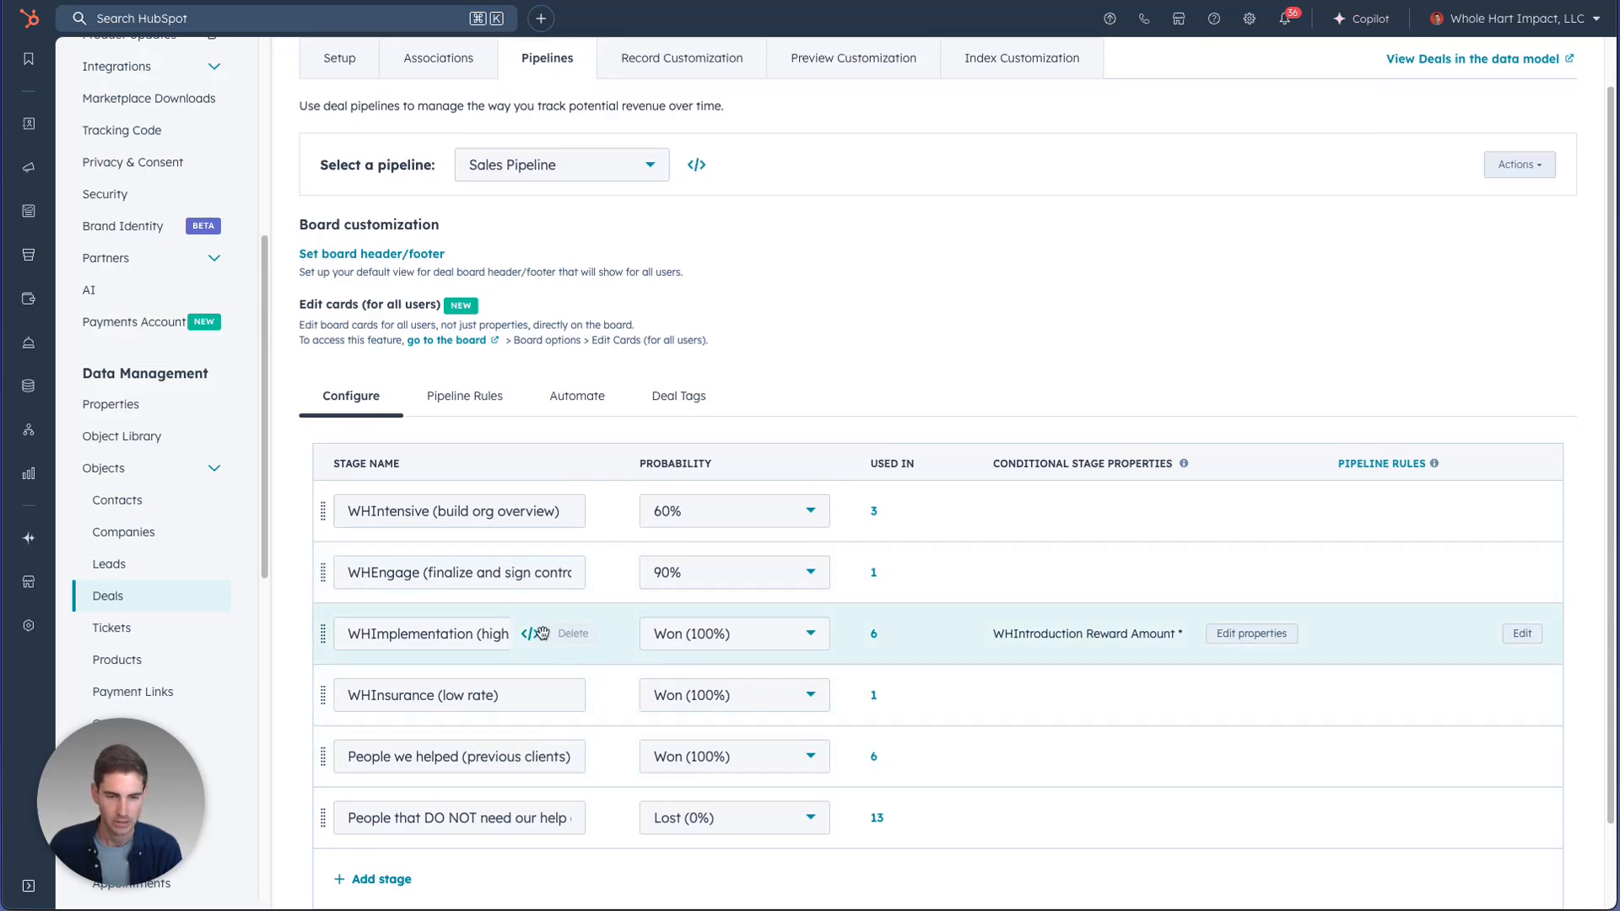
Check the WHImplementation stage's internal ID and its conditional property logic in the Sales Pipeline, closing the logic without saving
left_click(531, 635)
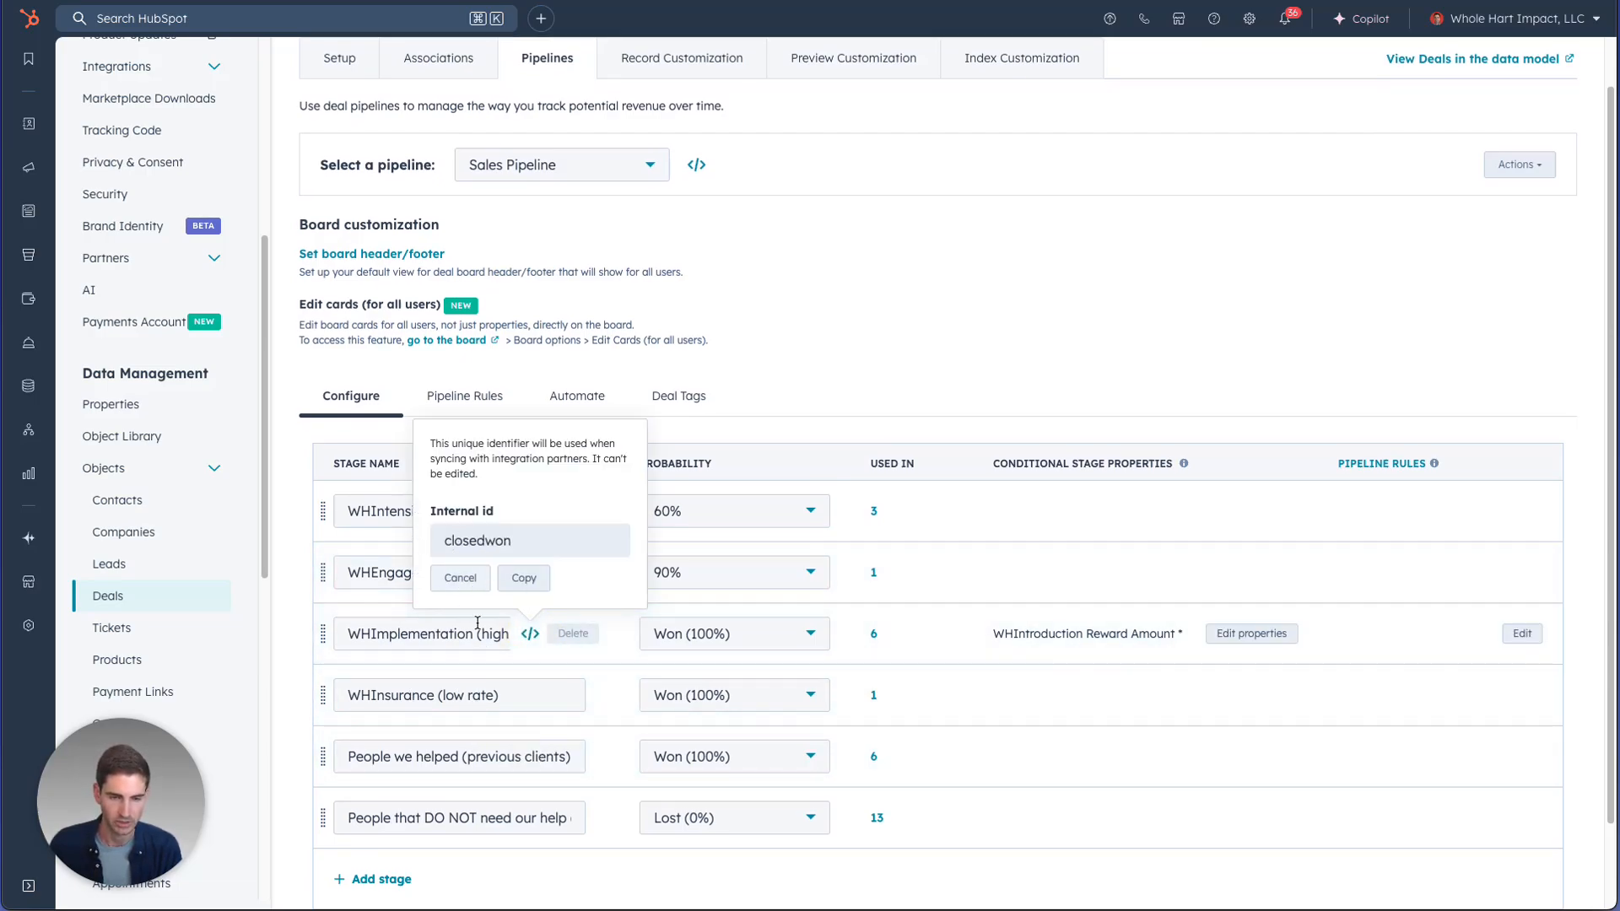
left_click(1251, 634)
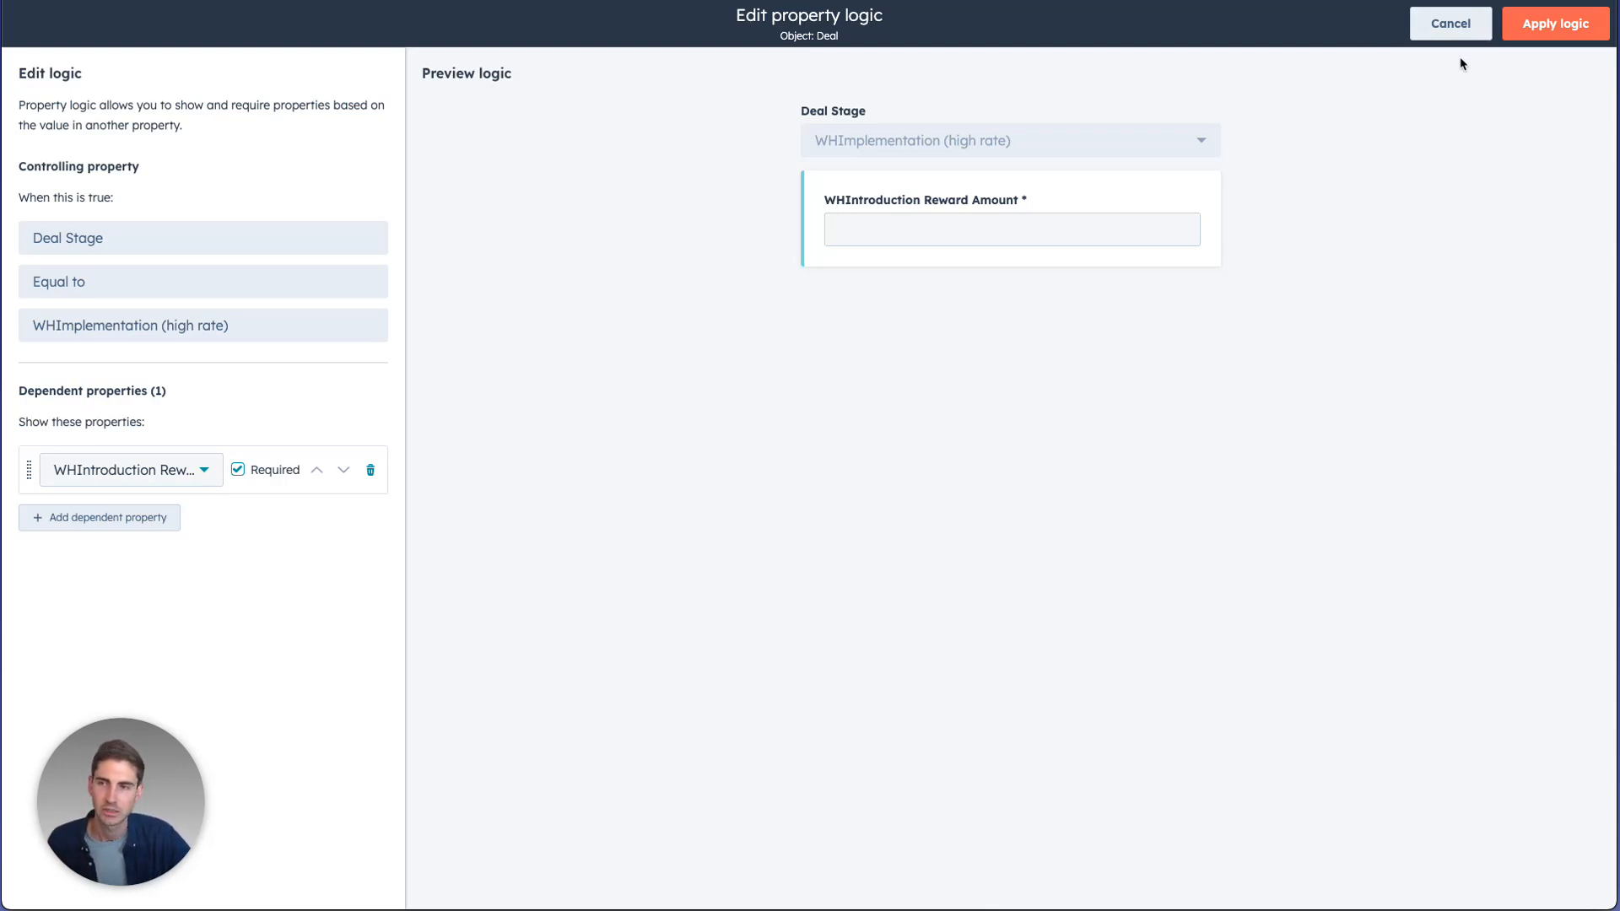
left_click(1455, 27)
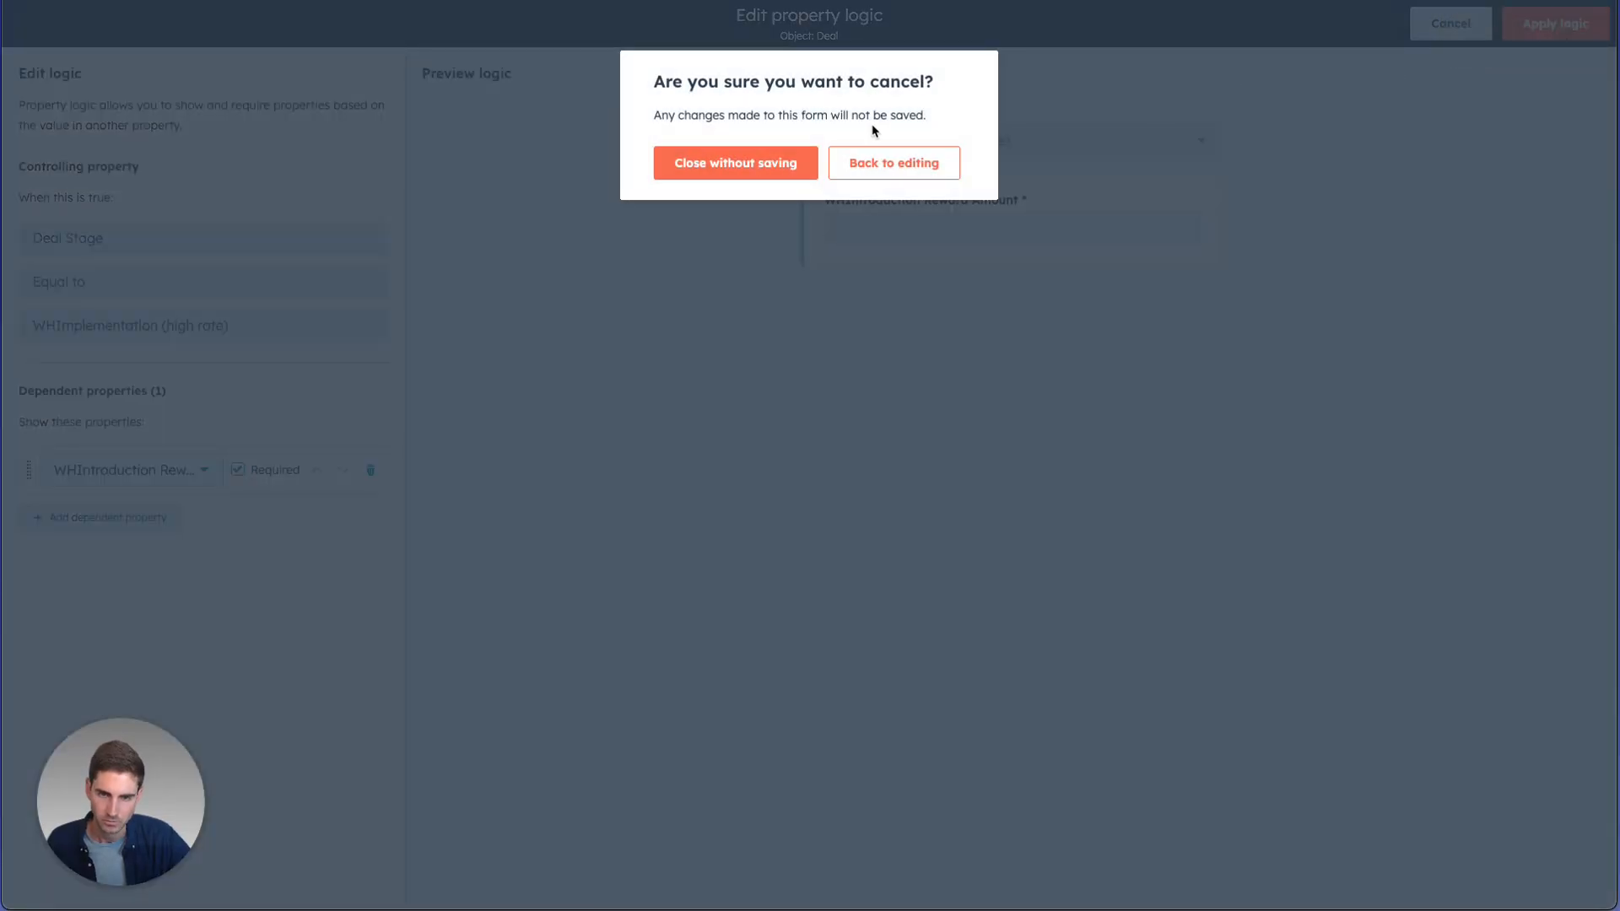
left_click(746, 162)
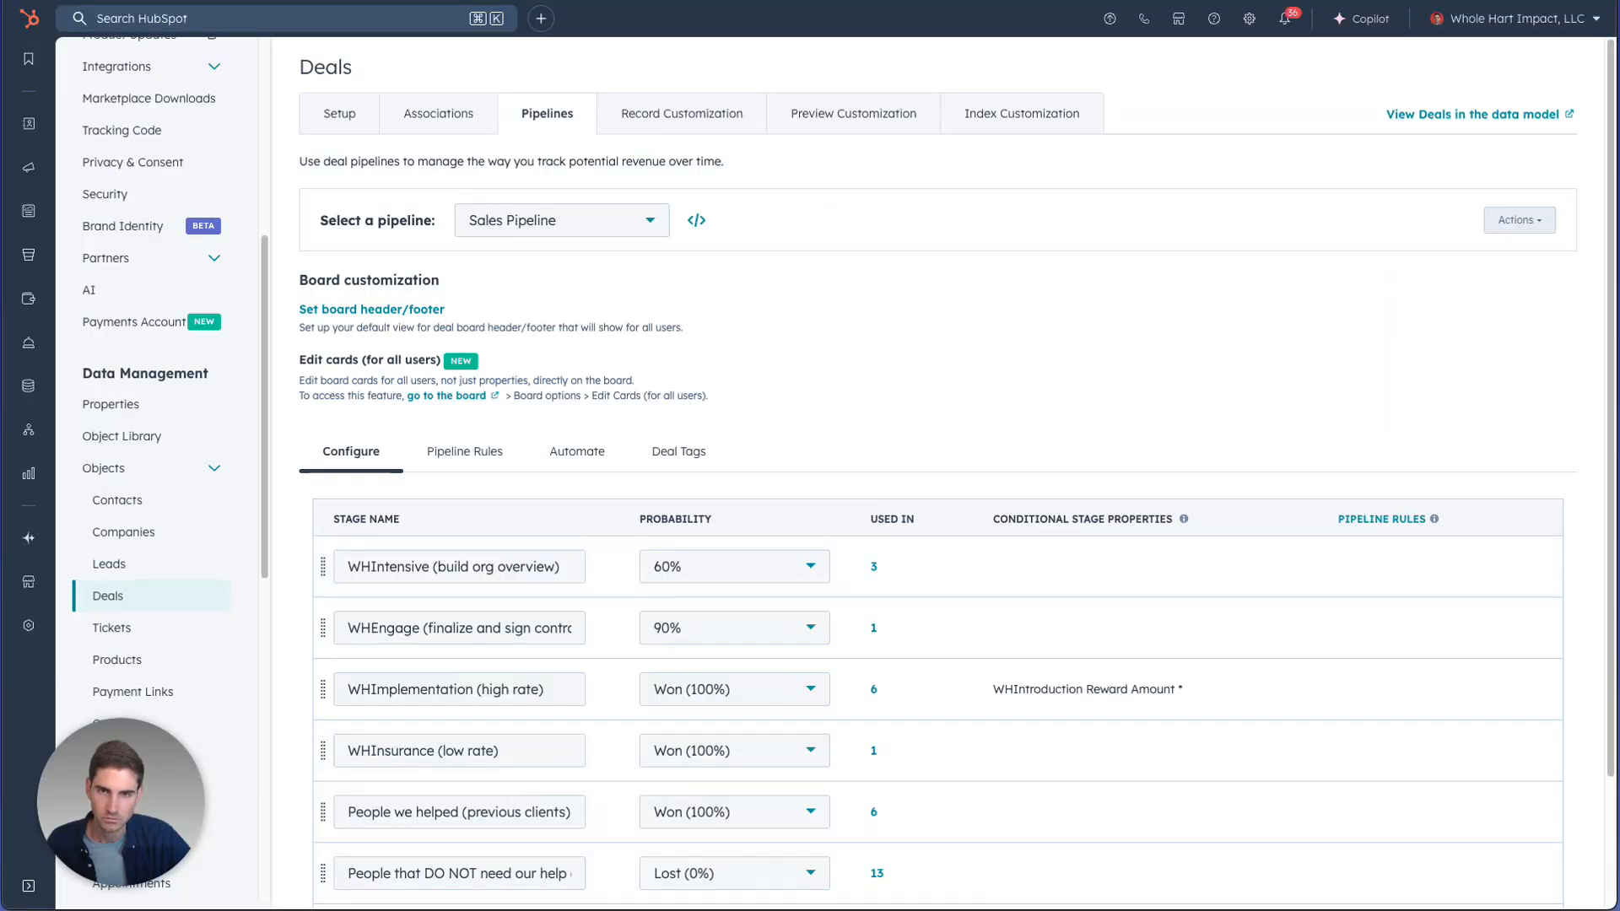
Return to the Zap for the WHImplementation stage and review the rule of its "Referee HS Record ID" filter step
key("ctrl+Tab")
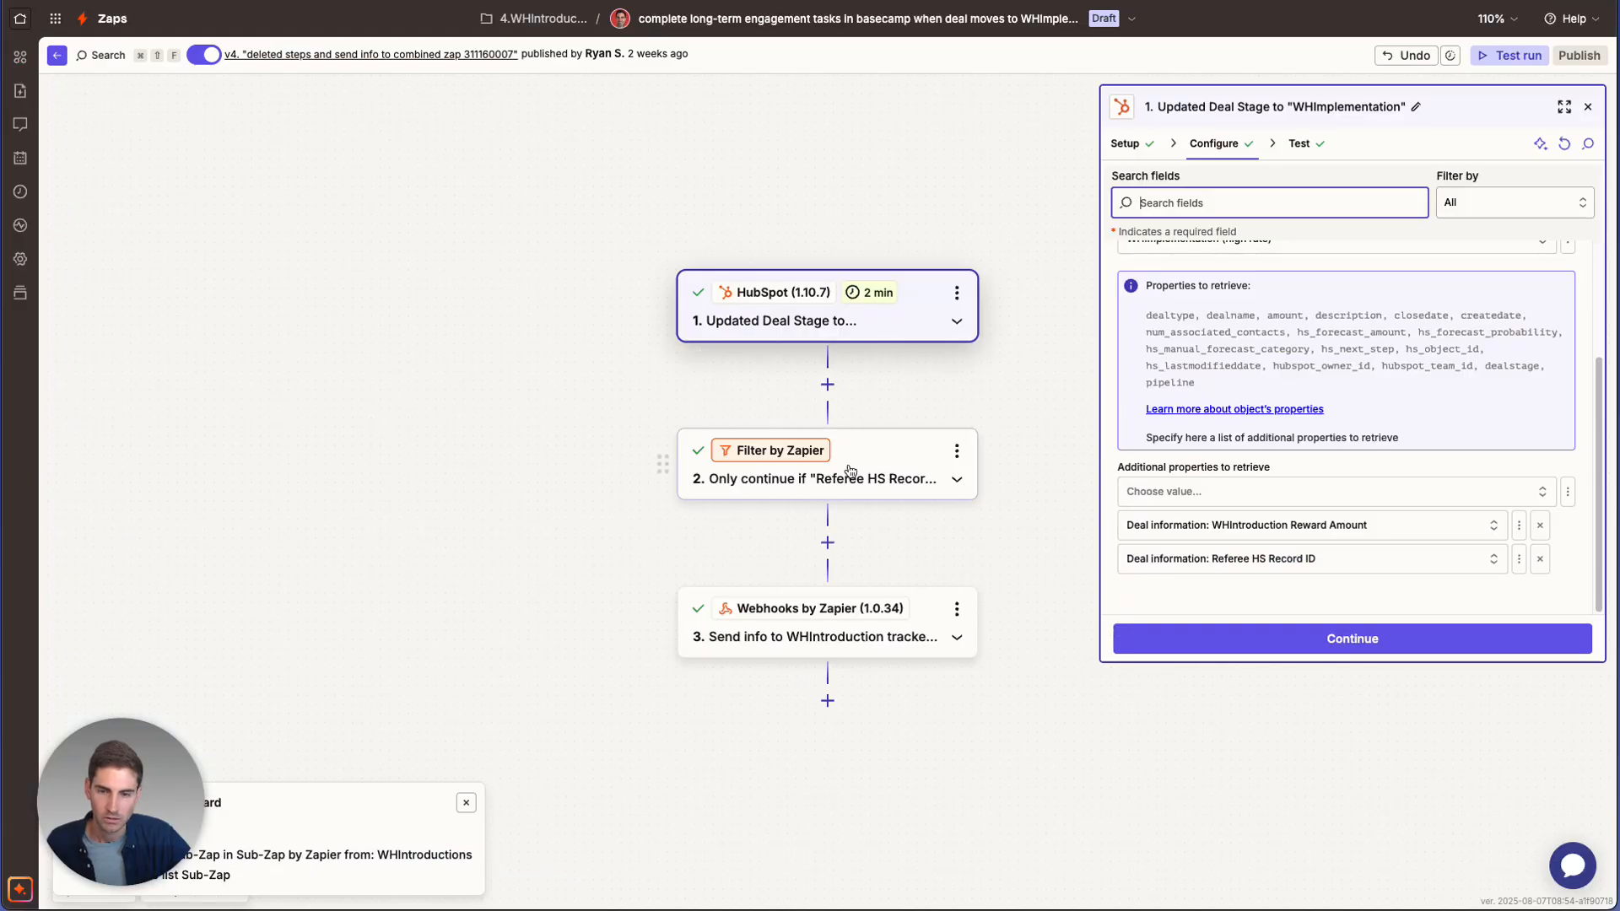
left_click(803, 2)
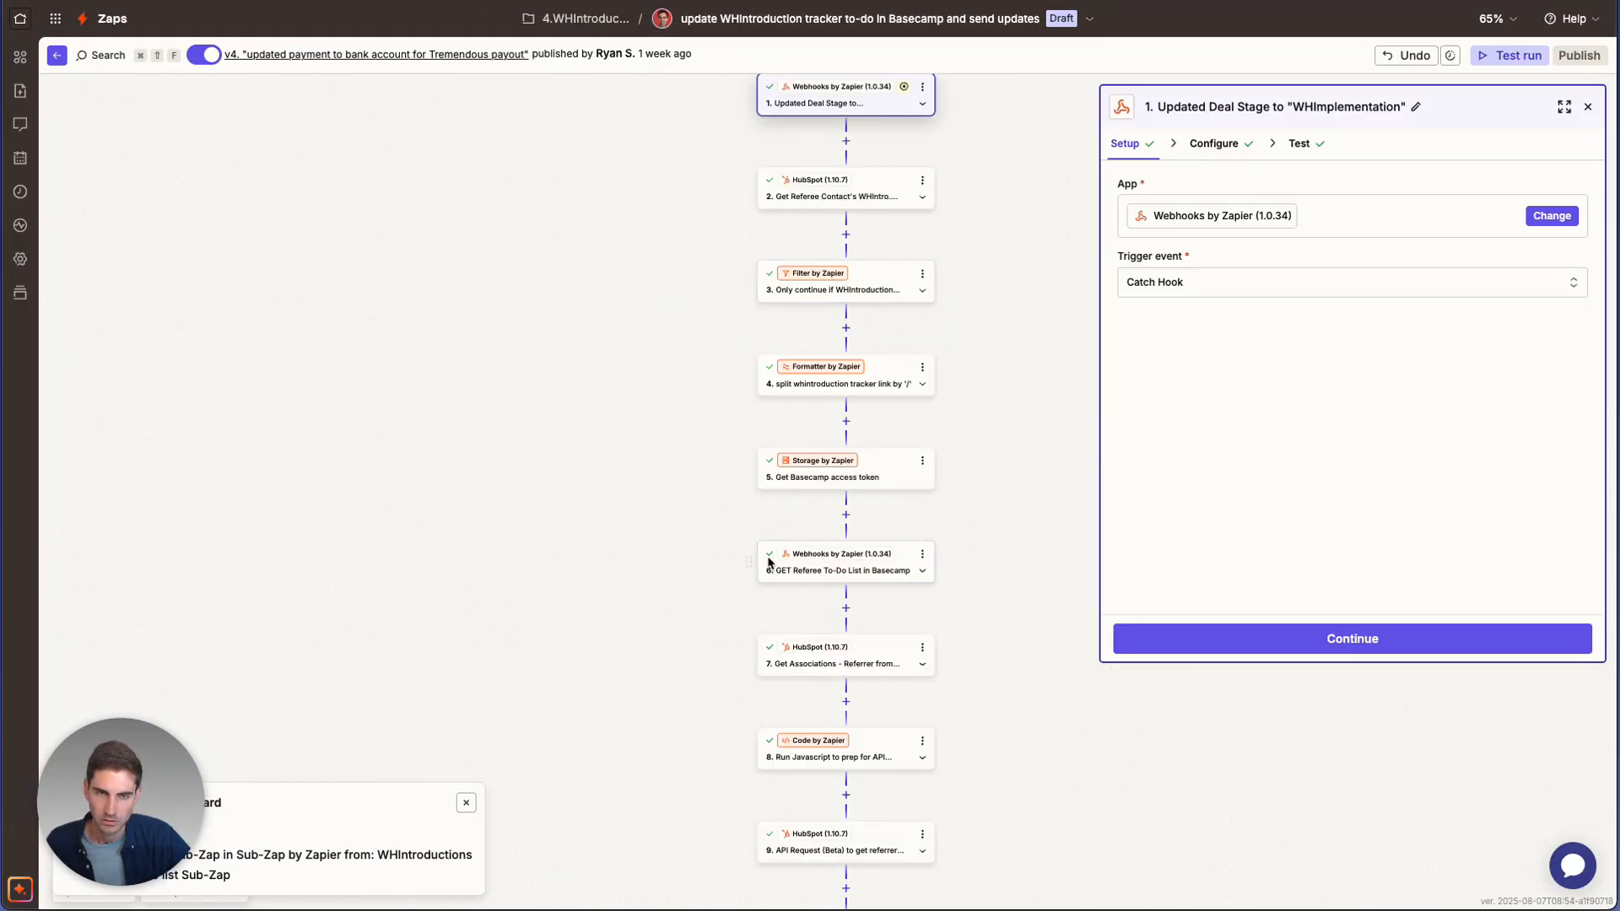
key("ctrl+shift+Tab")
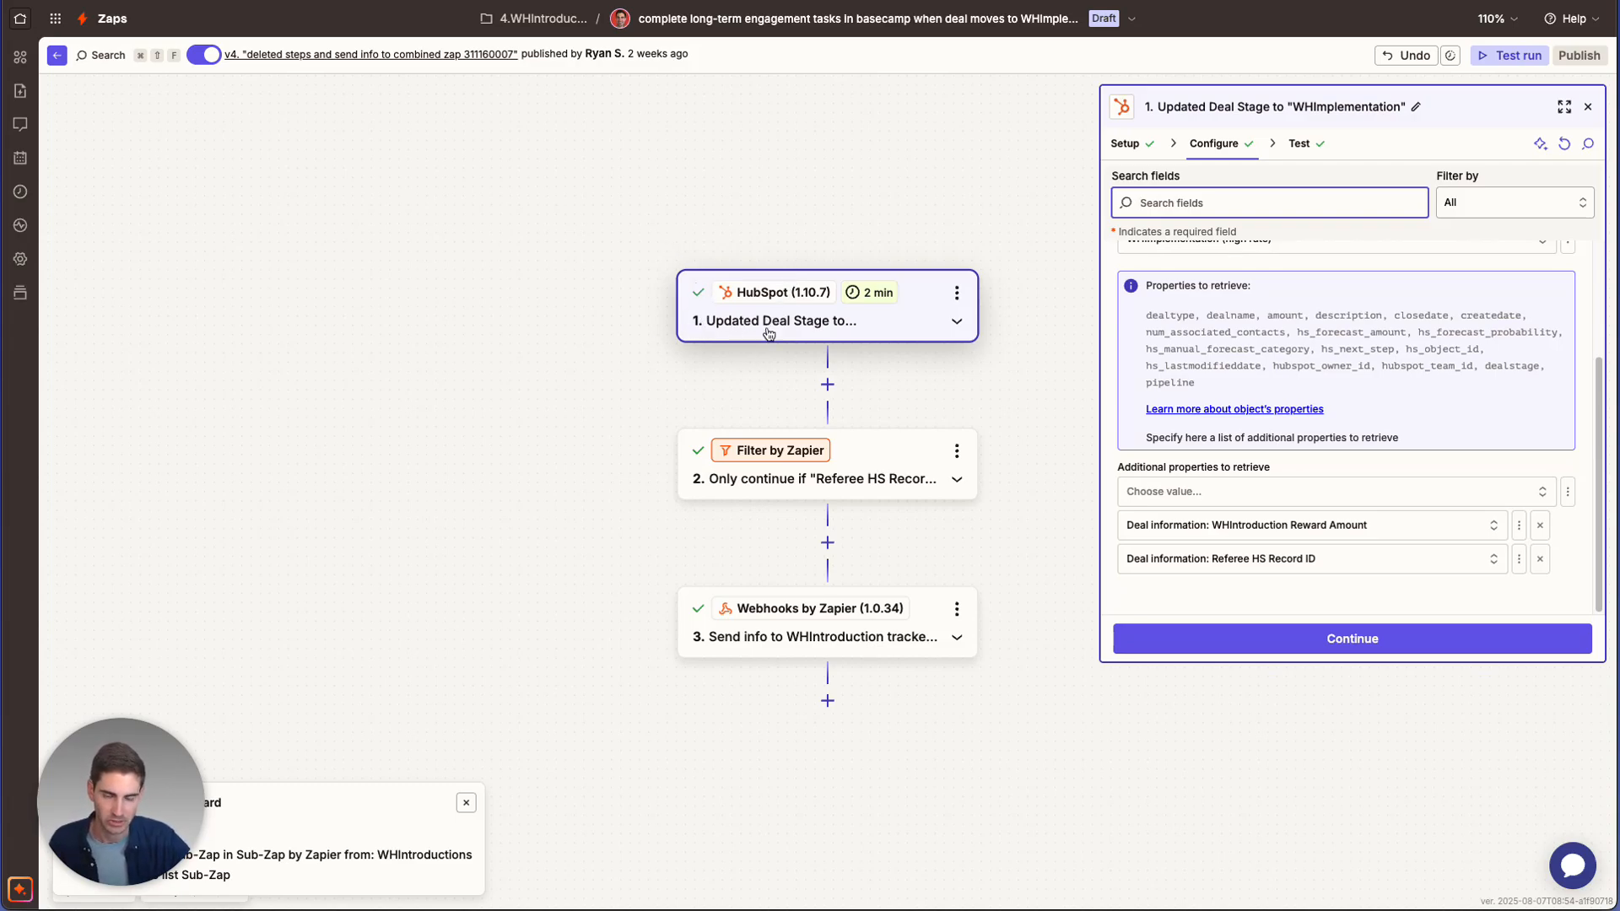
left_click(831, 480)
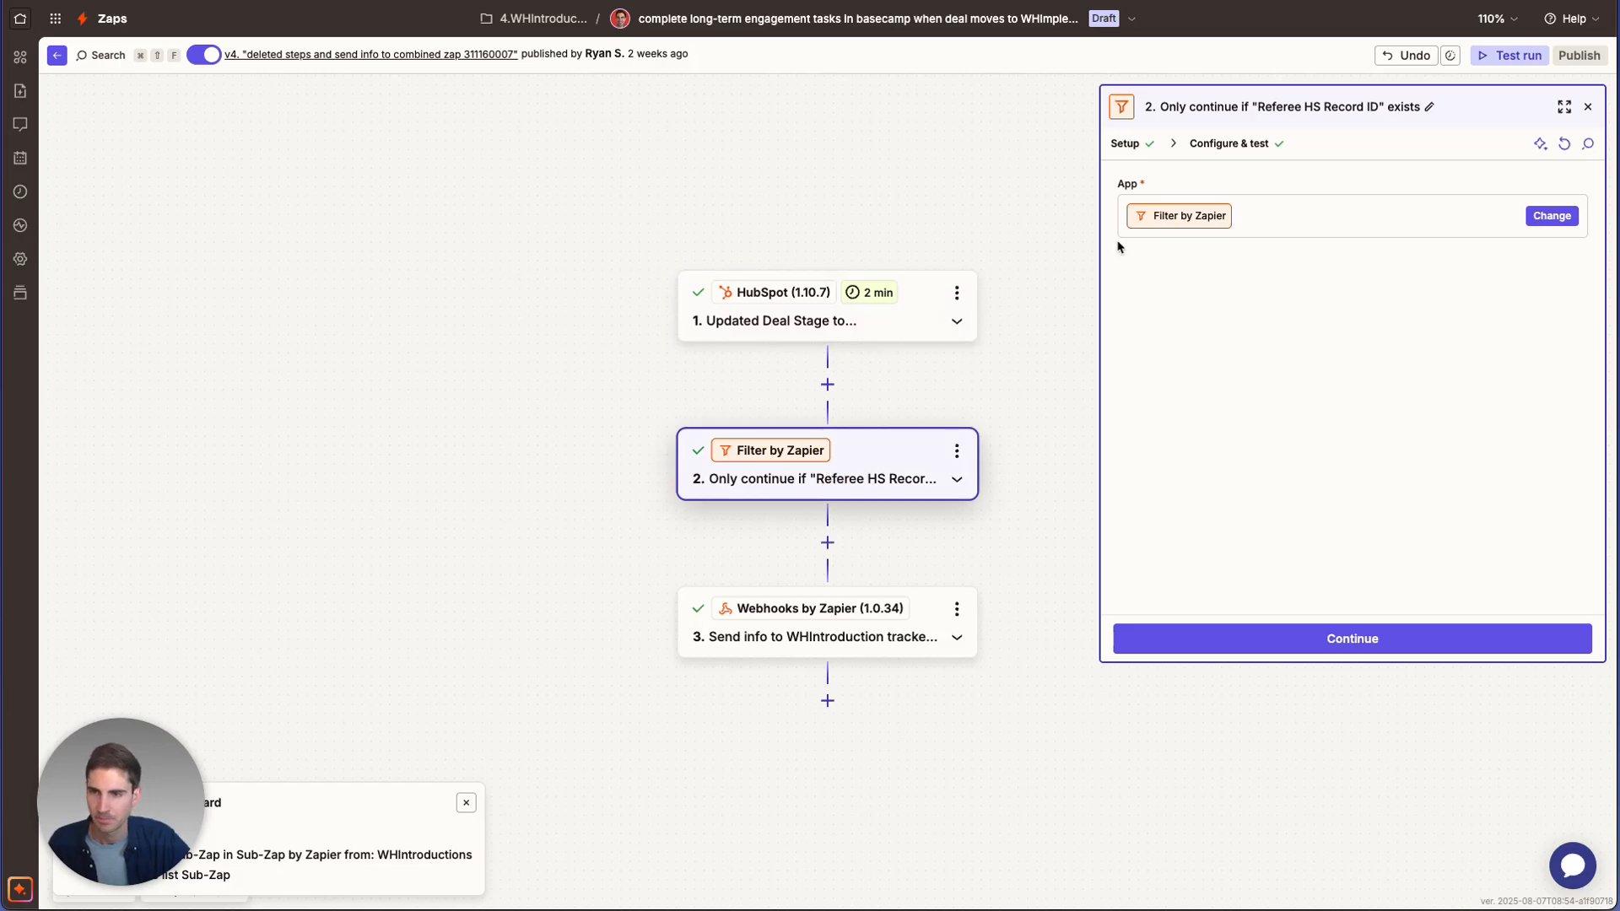
left_click(1203, 147)
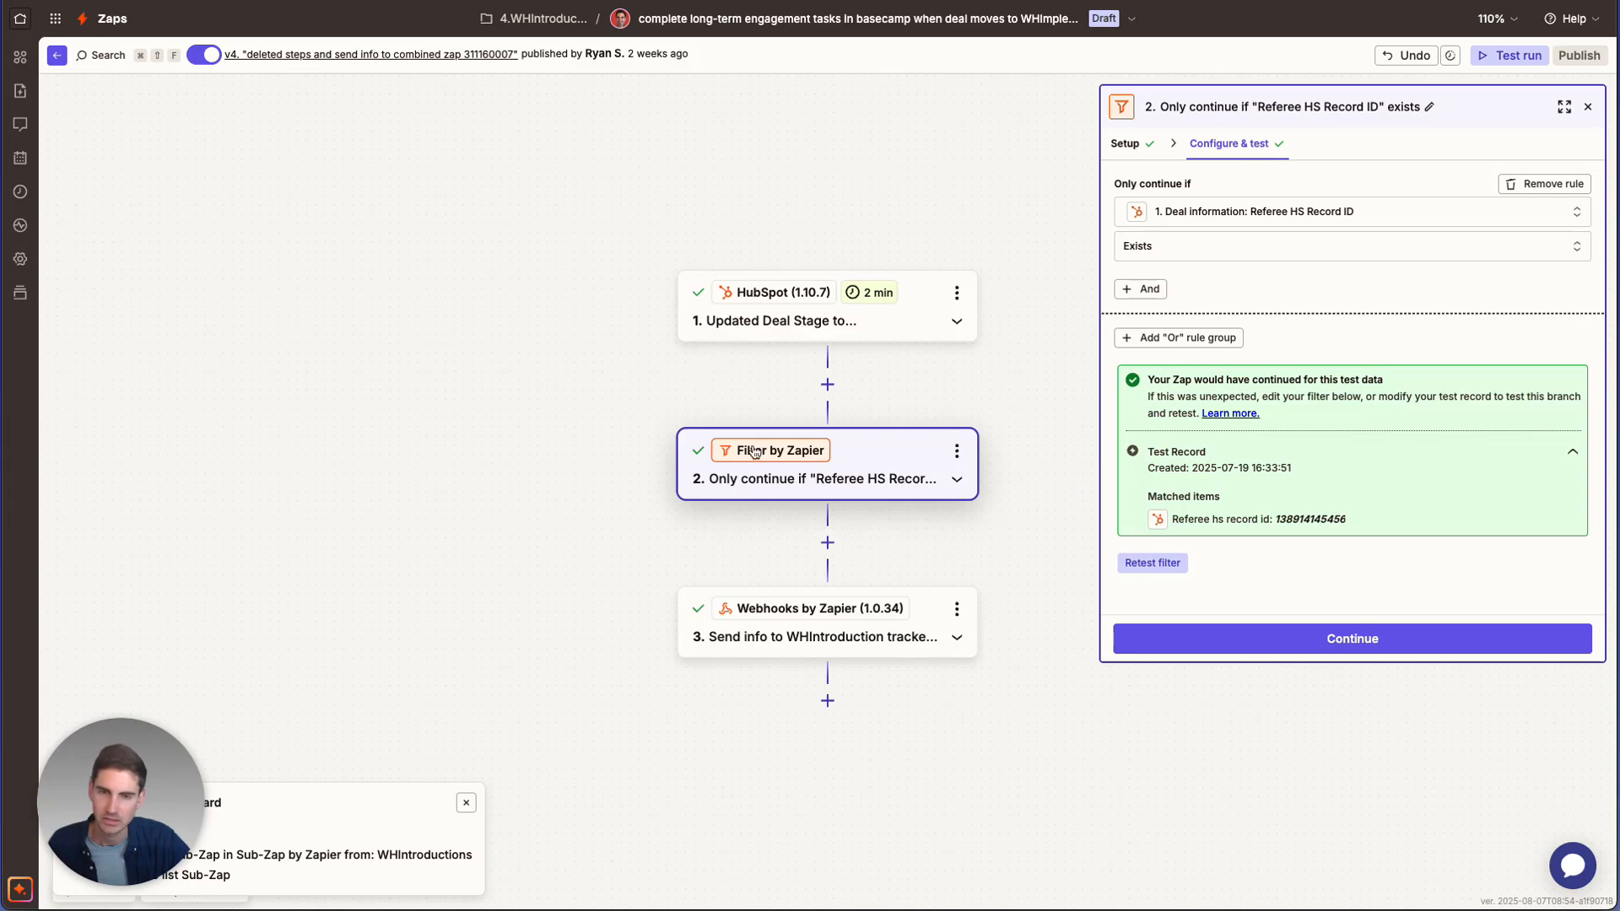
Reopen the "WHImplementation" deal-stage trigger and check its deal stage and additional properties to retrieve
left_click(842, 318)
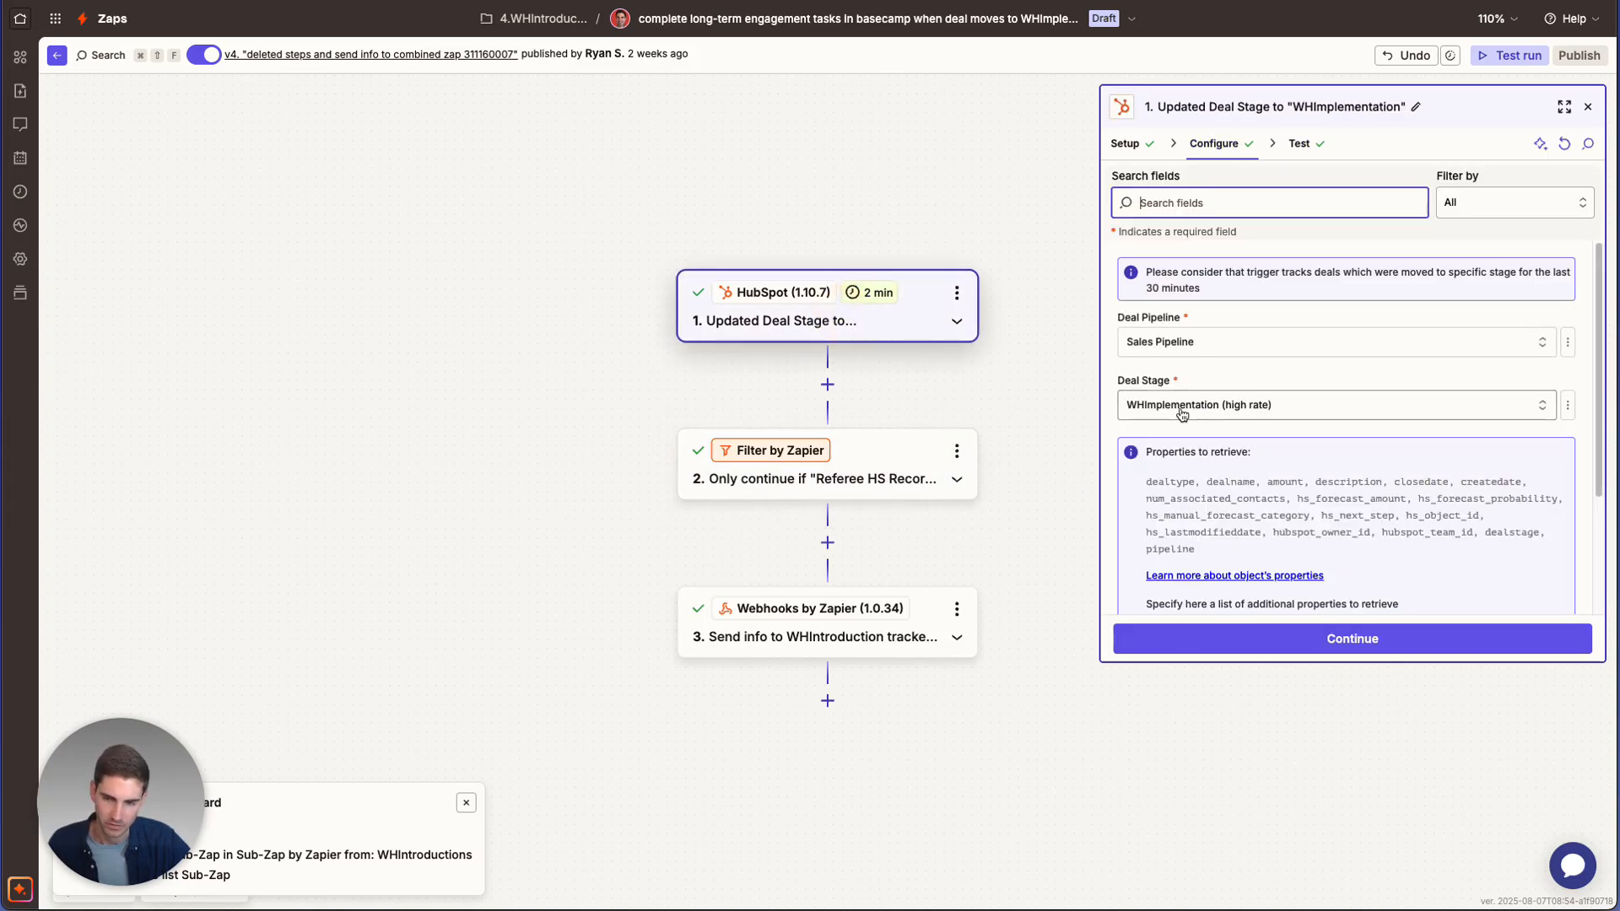
scroll(1291, 375, "down", 3)
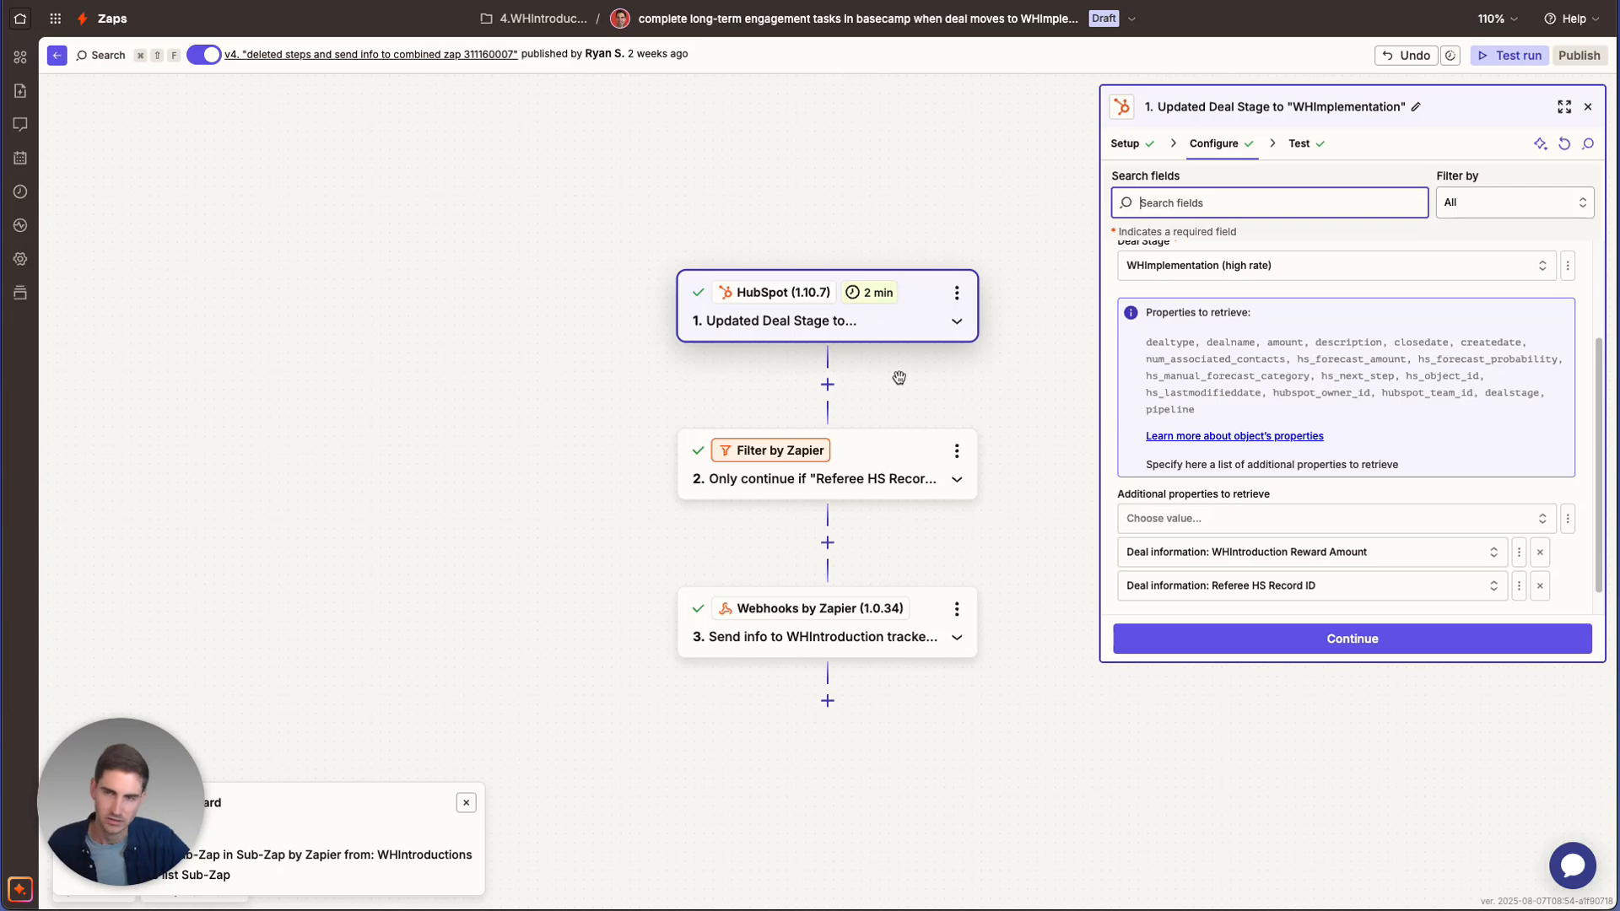
scroll(772, 590, "down", 1)
Examine the data fields, including the reward amount, that the webhook step sends to the WHIntroduction tracker to-do Zap
left_click(772, 601)
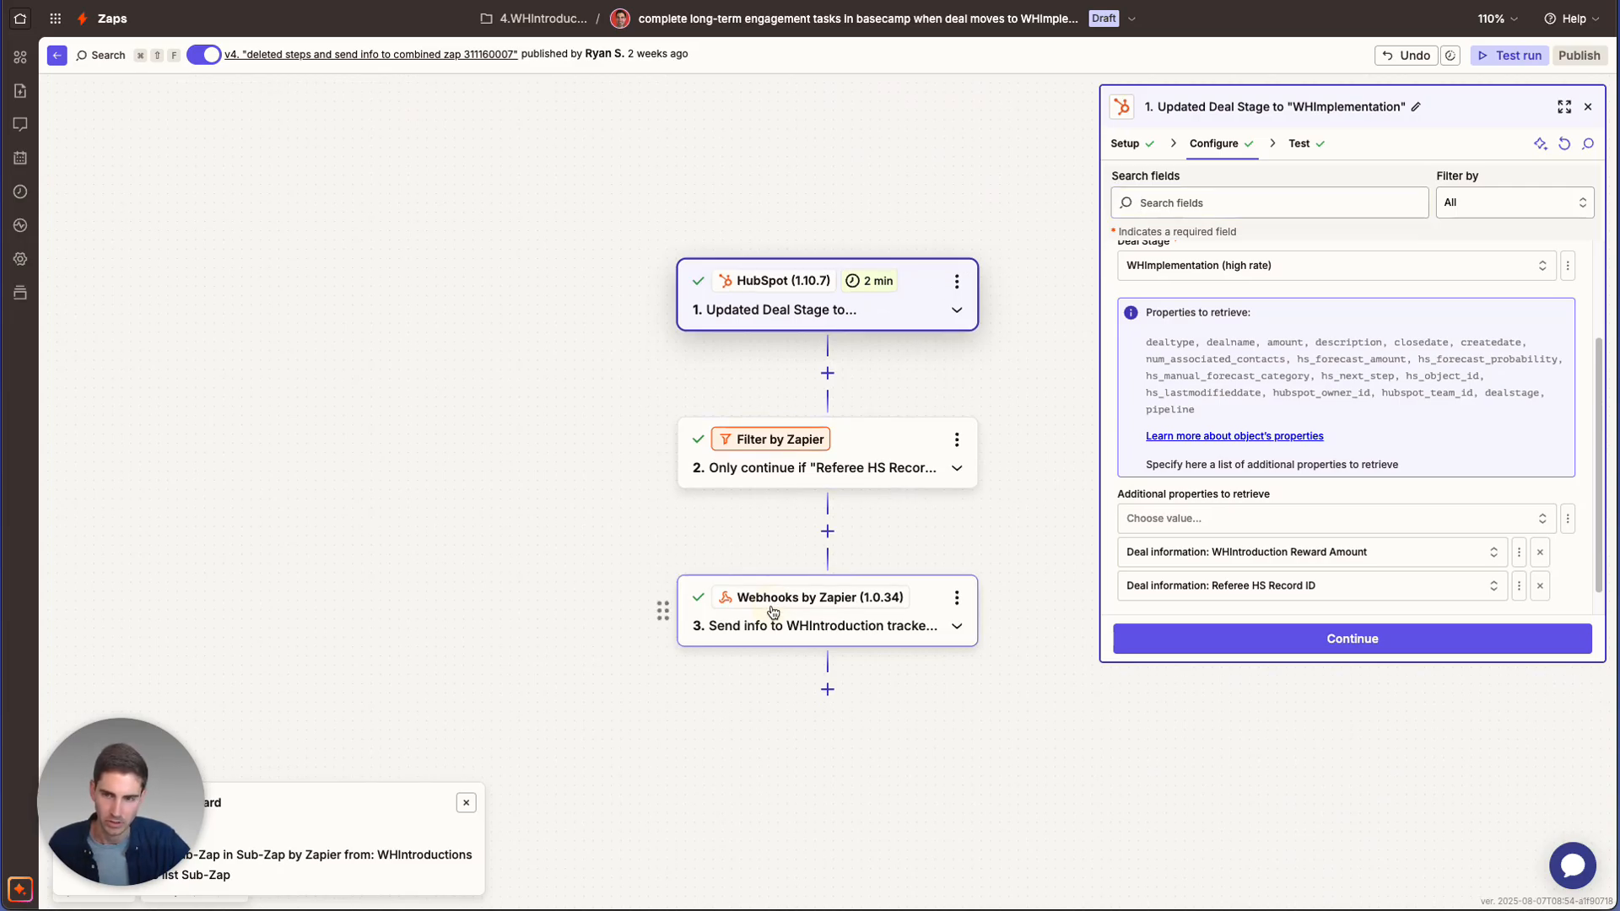
scroll(1373, 469, "down", 3)
scroll(1375, 469, "down", 3)
scroll(1375, 468, "up", 2)
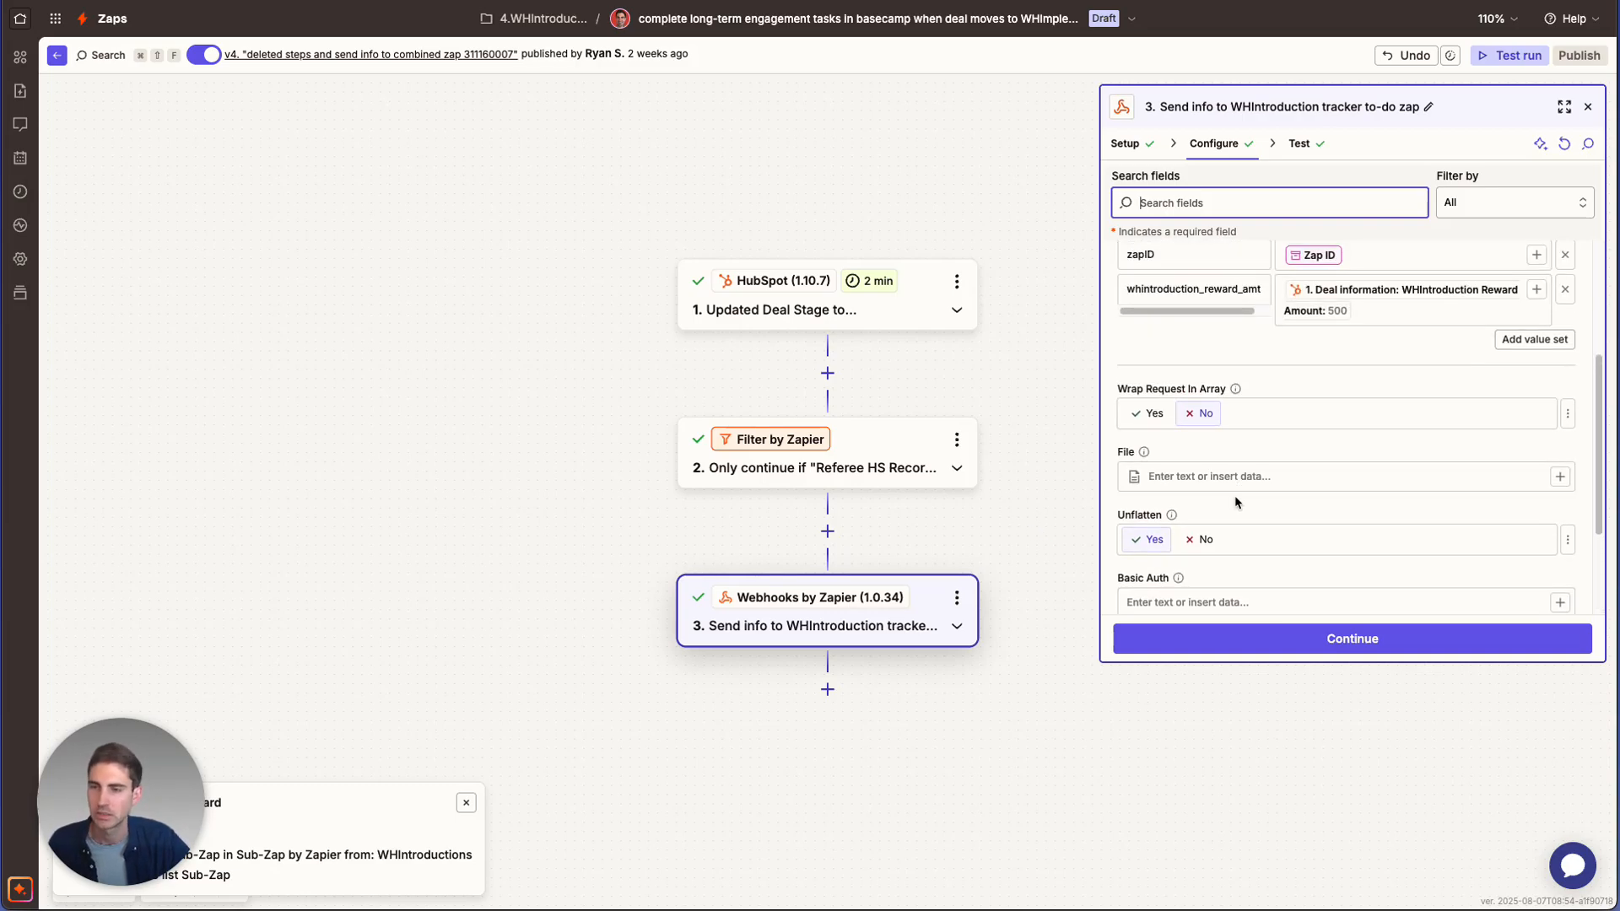
scroll(1345, 526, "up", 1)
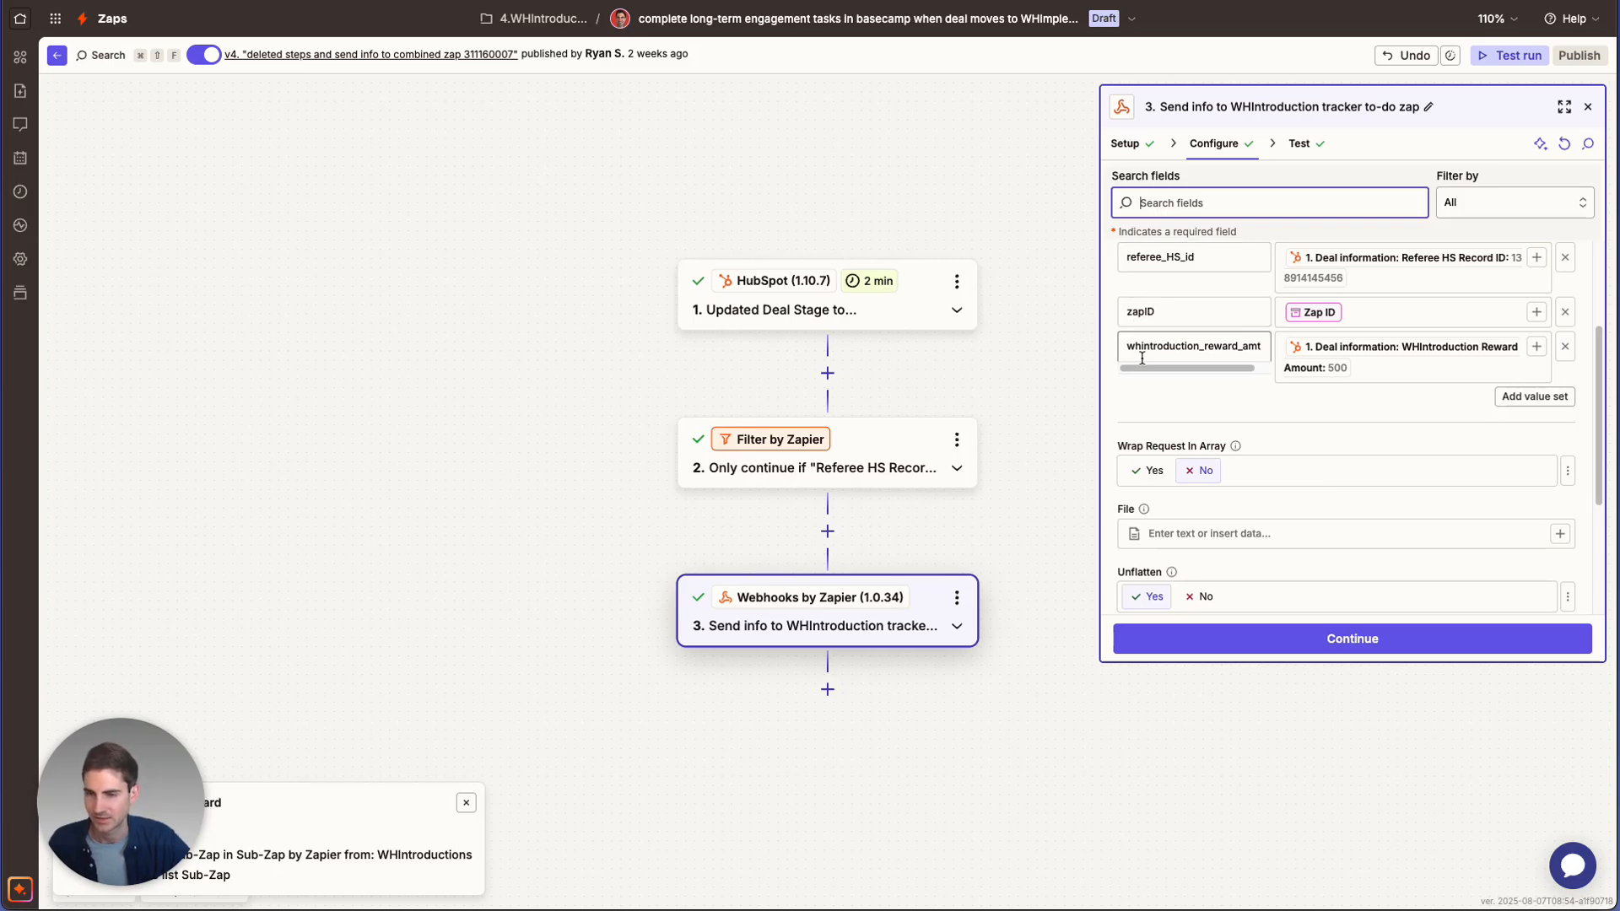
From the flowchart, open the Zap following the closed lost stage and review its trigger, filter and webhook steps
left_click(193, 235)
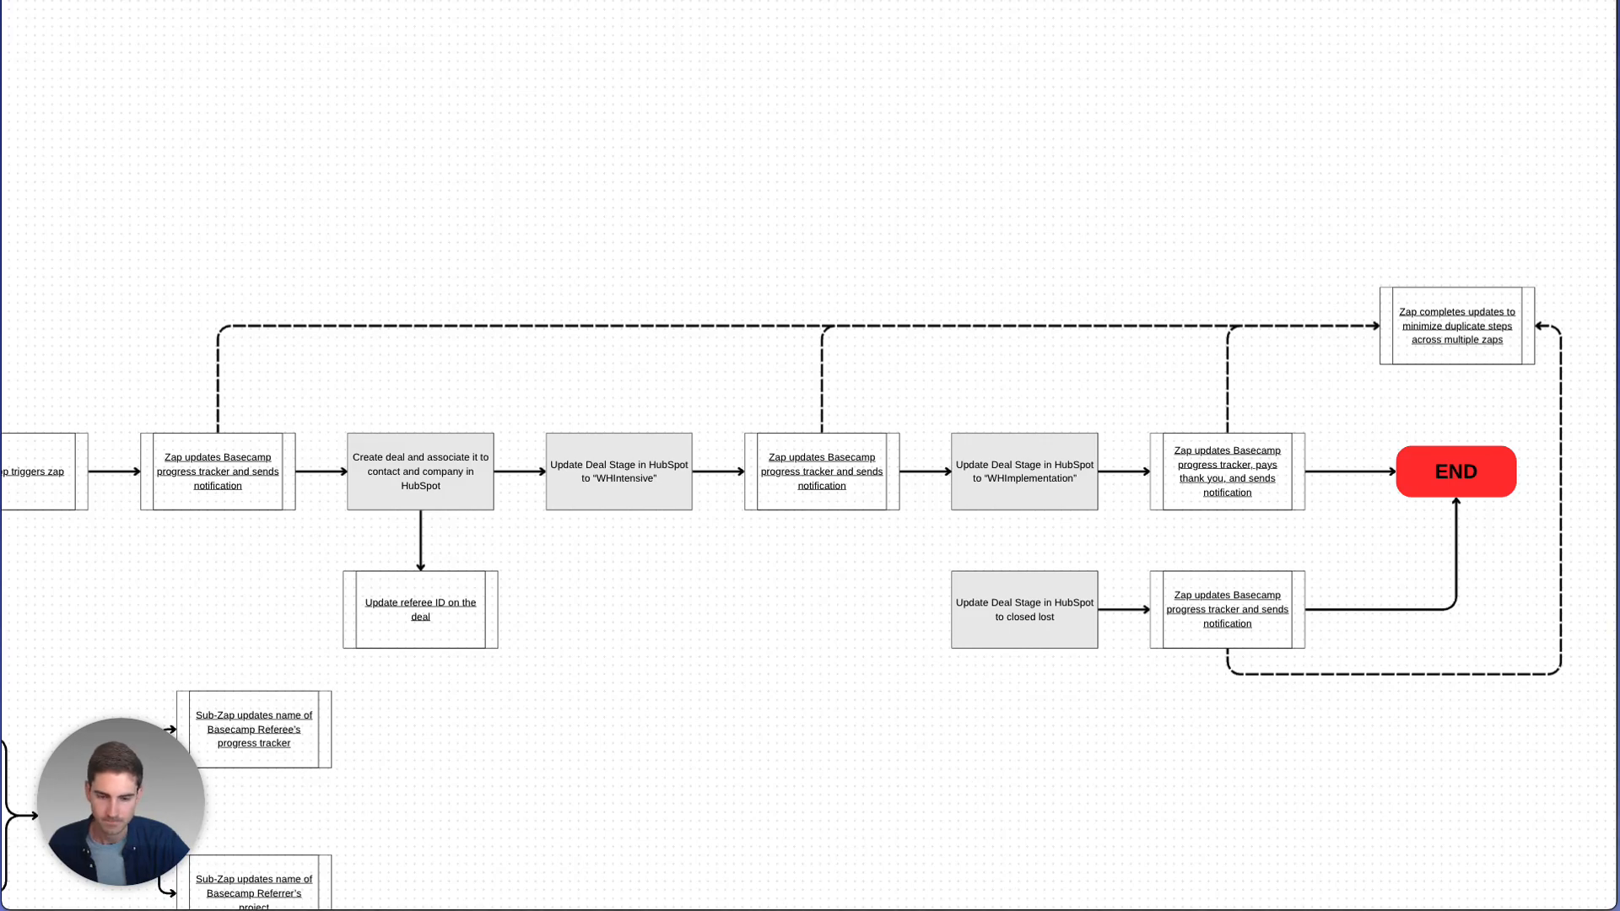
left_click(1196, 613)
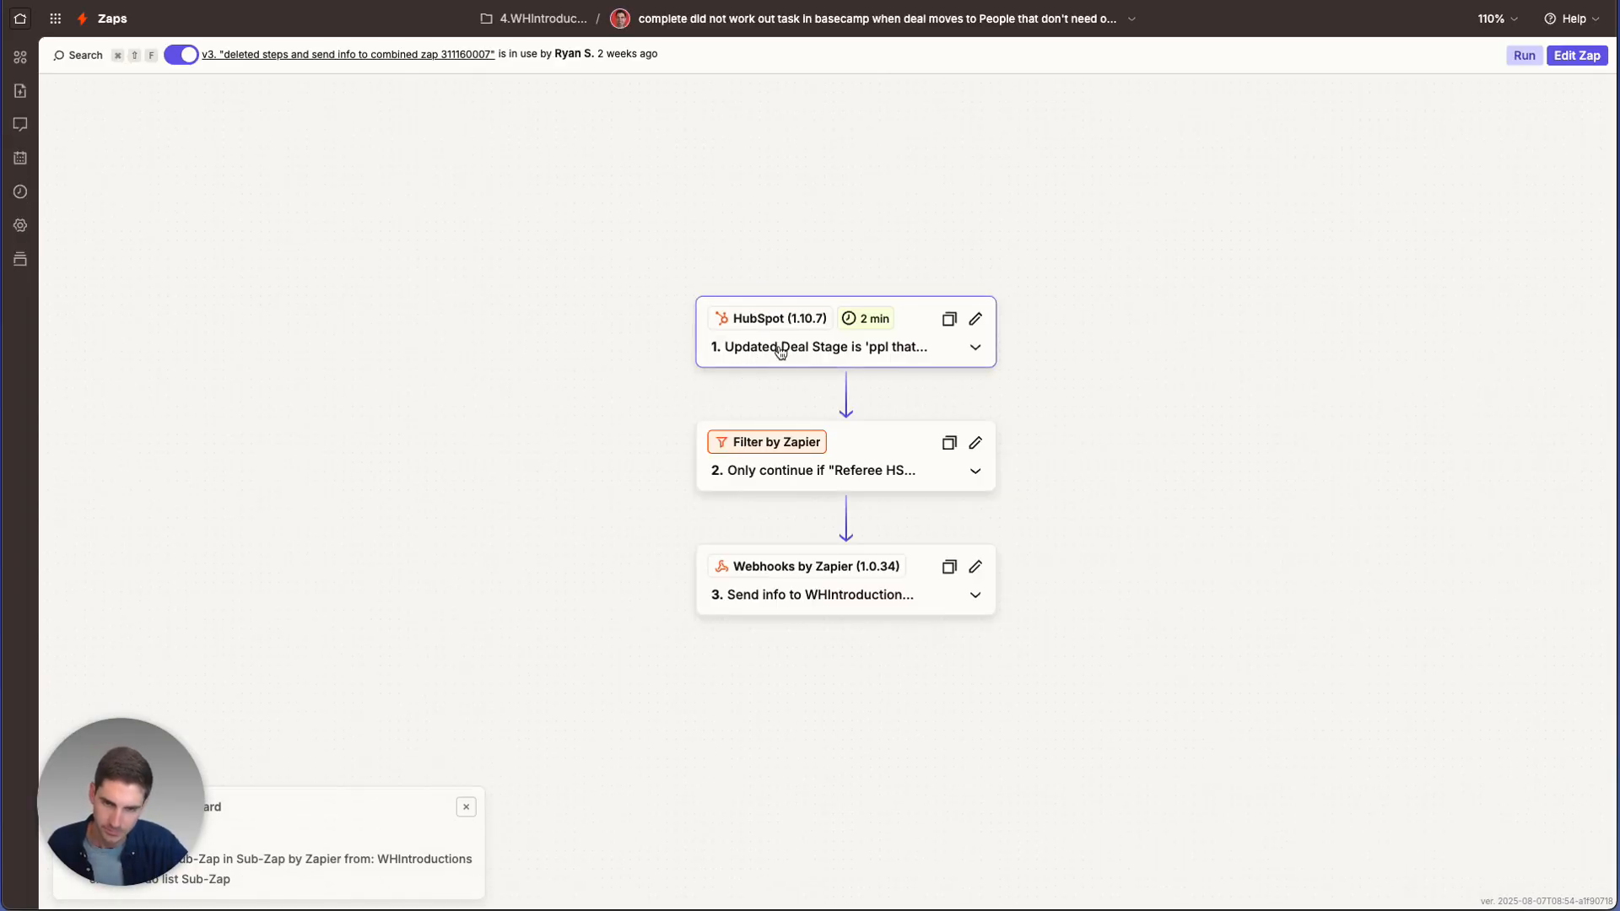
left_click(771, 351)
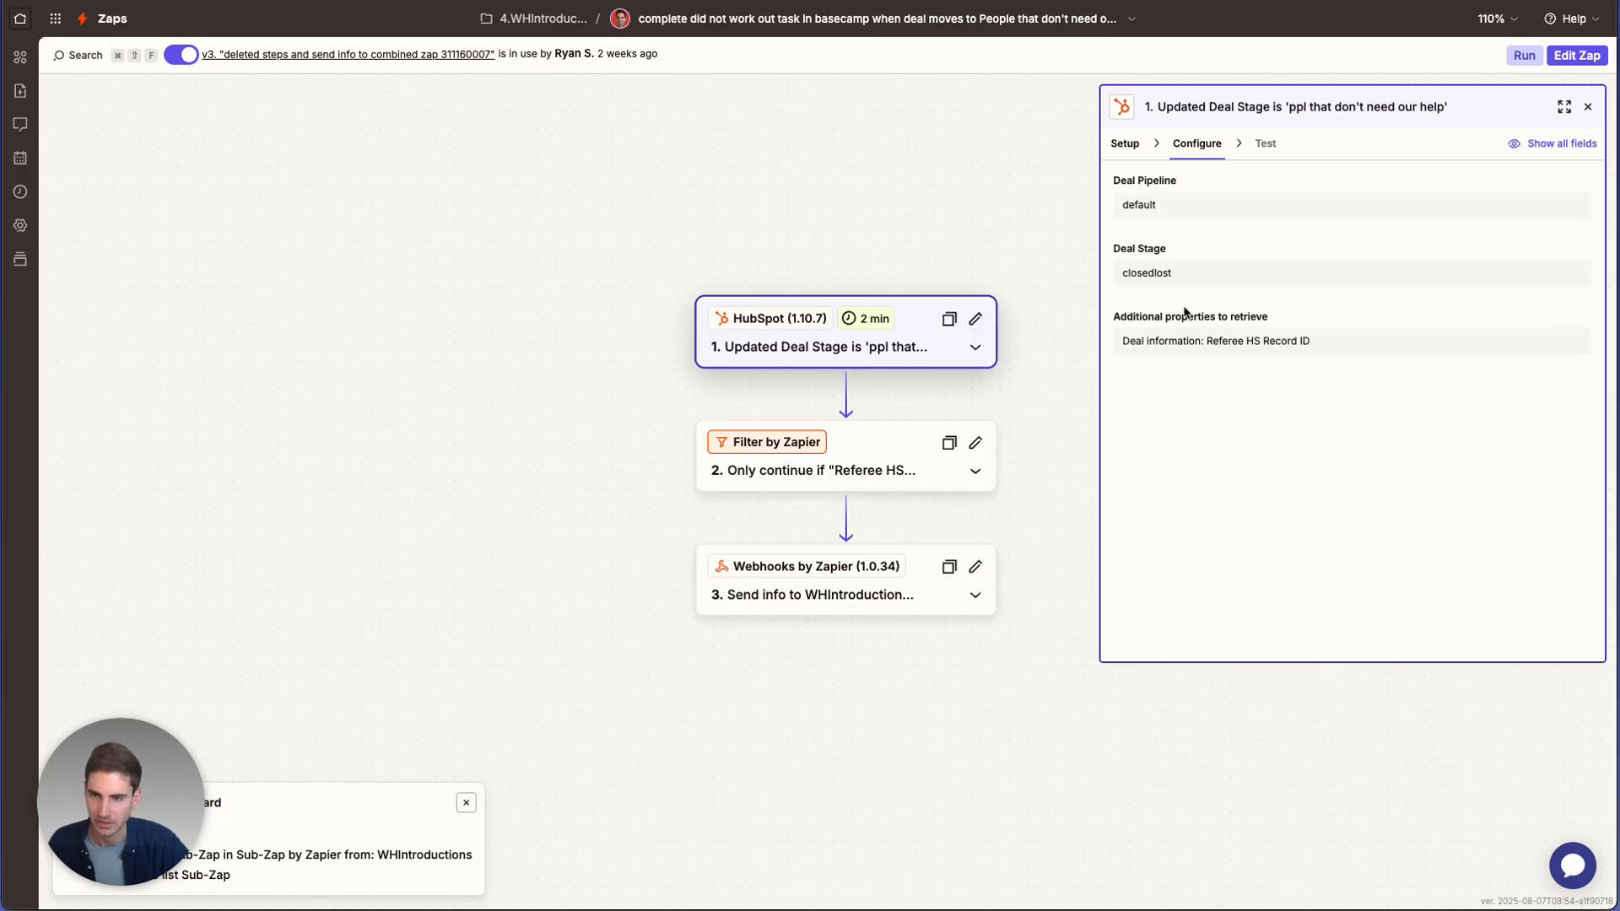
left_click(722, 484)
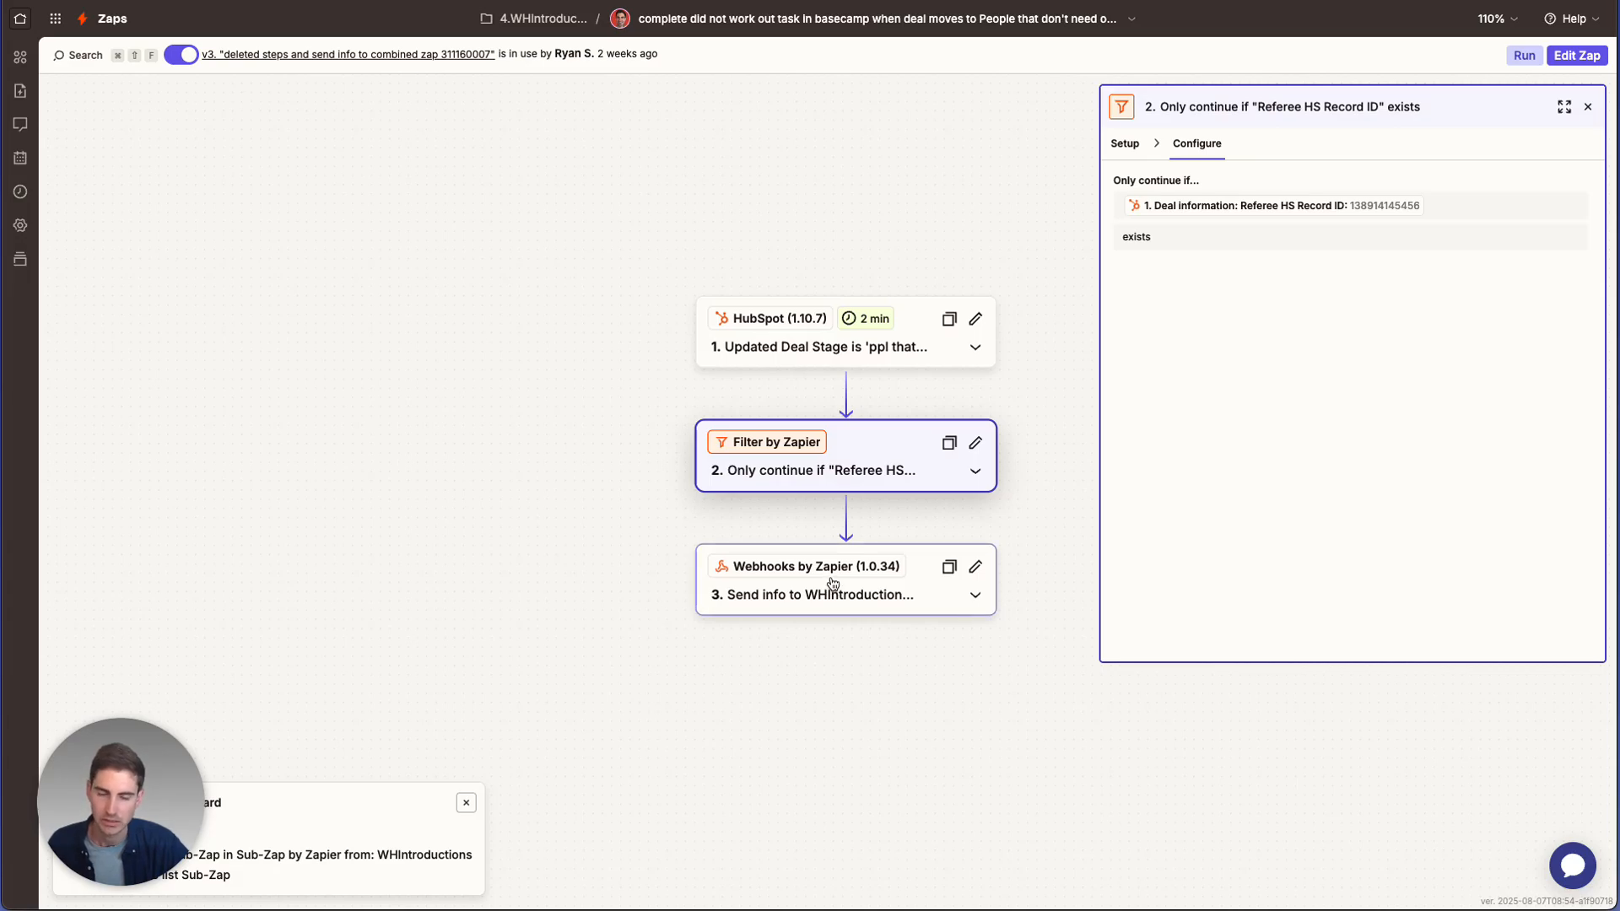
left_click(893, 612)
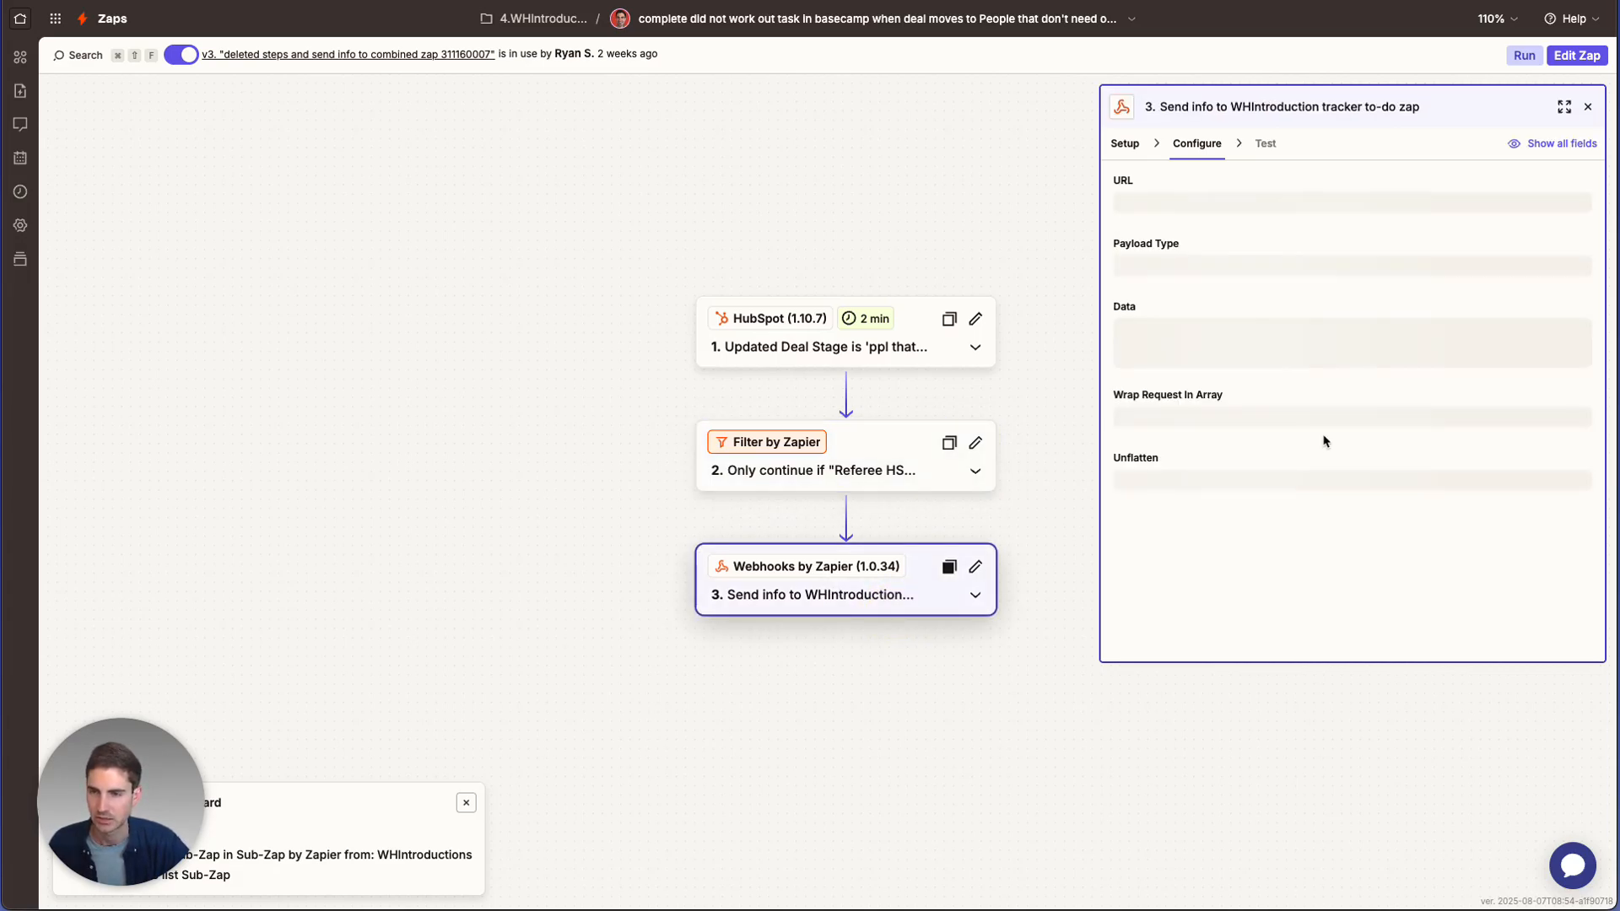
Return to the flowchart and switch to the start of the "update WHIntroduction tracker to-do in Basecamp and send updates" Zap
left_click(808, 339)
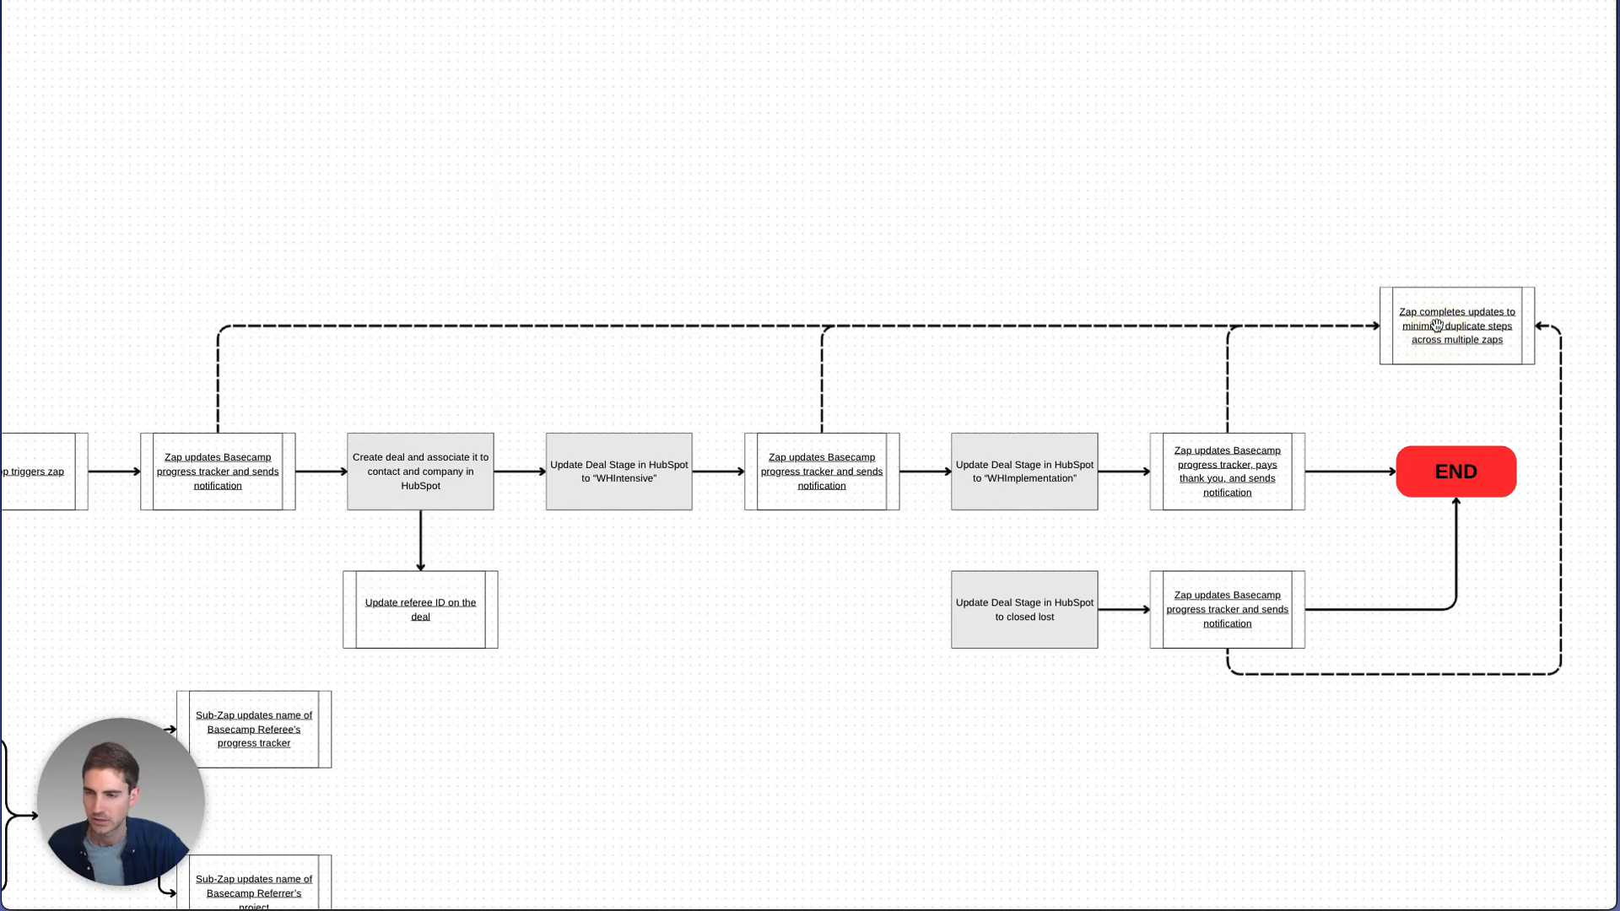
left_click(564, 2)
scroll(633, 332, "up", 2)
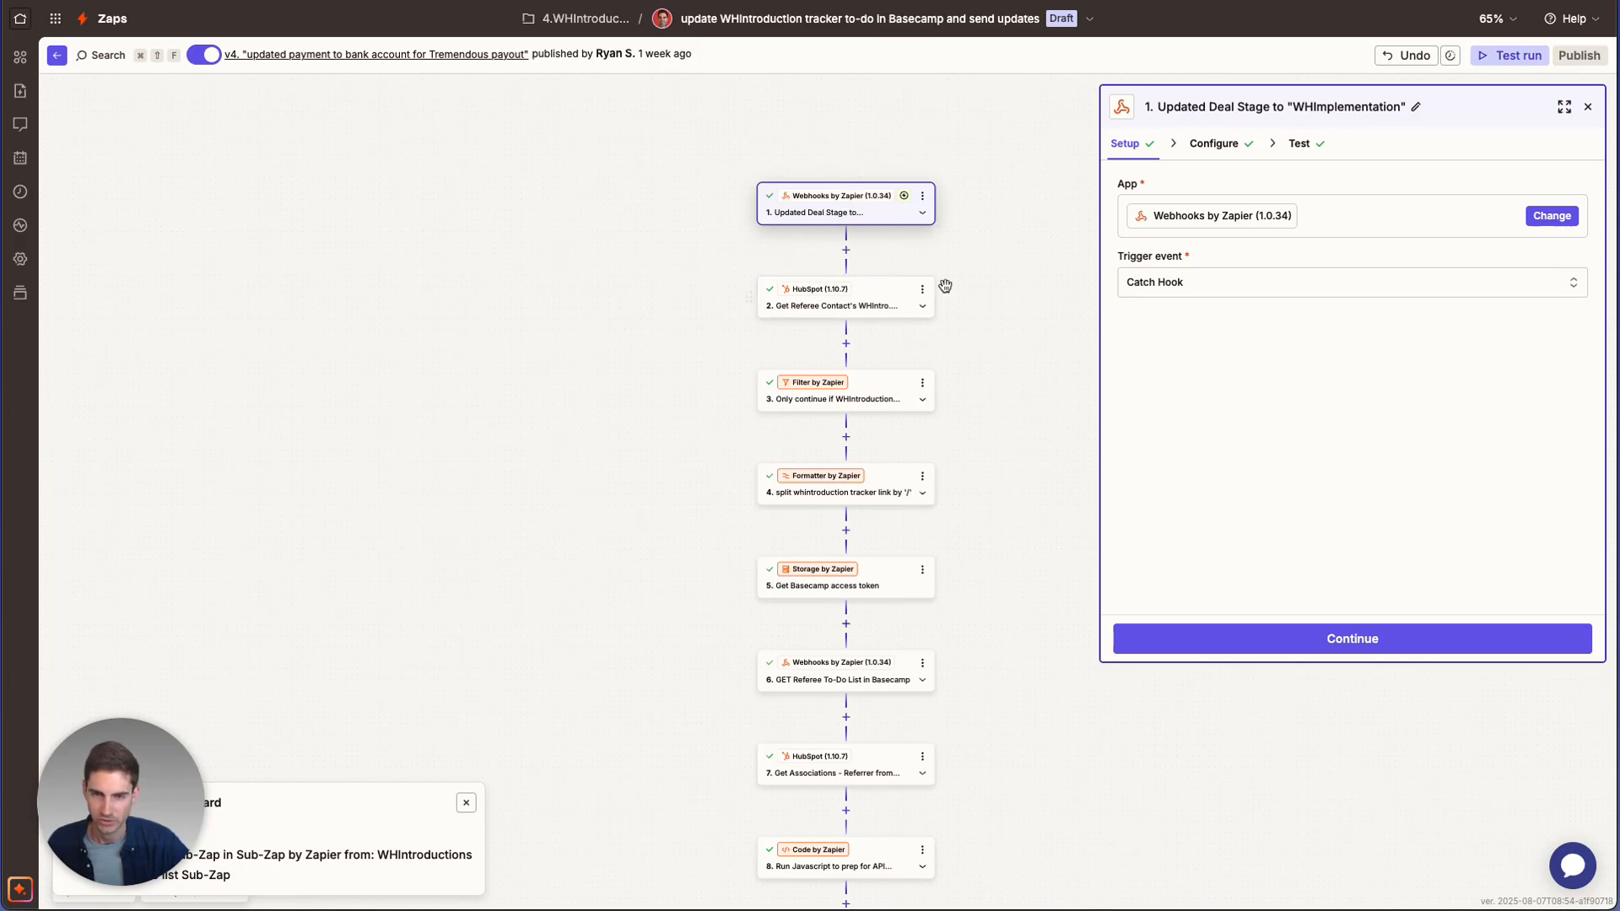
scroll(890, 236, "down", 1)
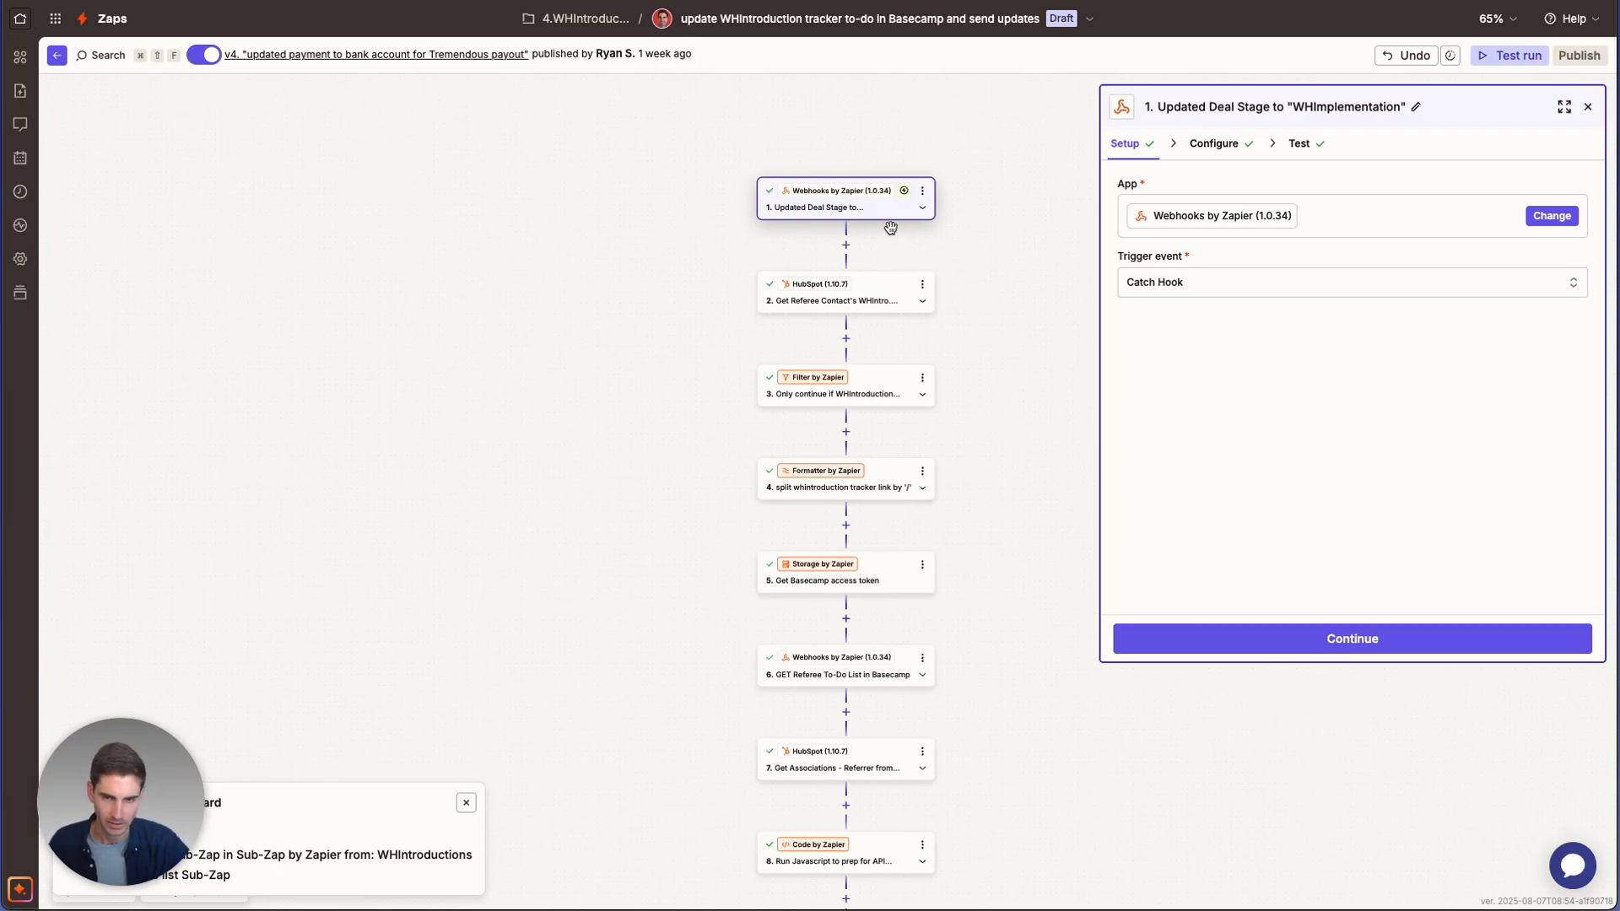
Review the configuration of the "Get Referee Contact's WHIntro. tracker link" step and the rule of the tracker link filter step
left_click(818, 303)
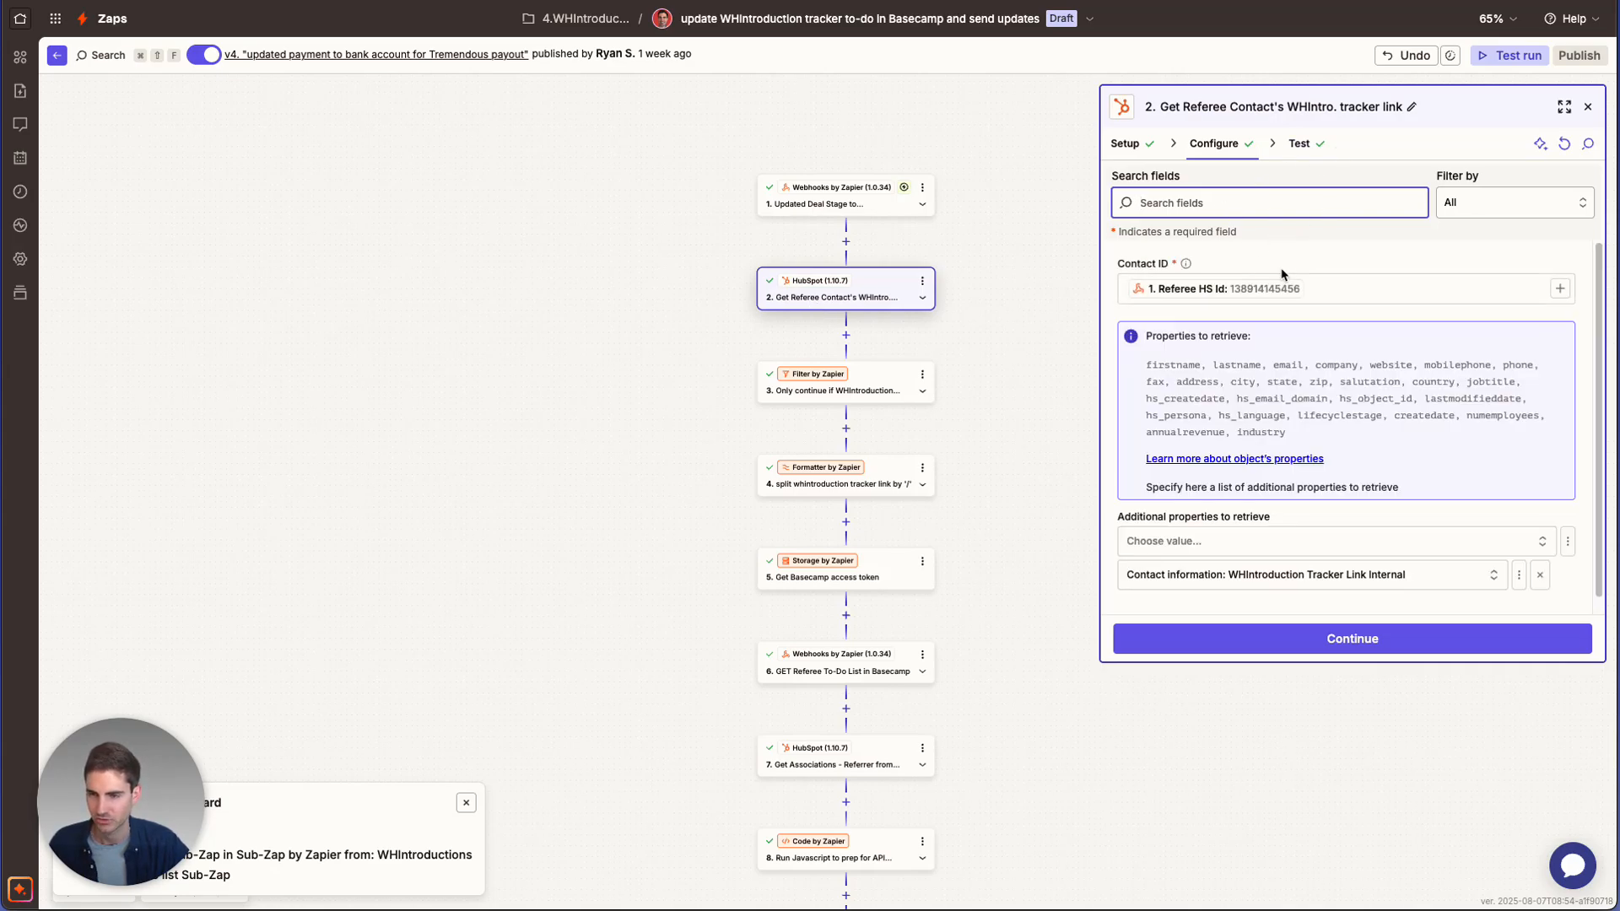
scroll(1282, 274, "down", 1)
left_click(1125, 143)
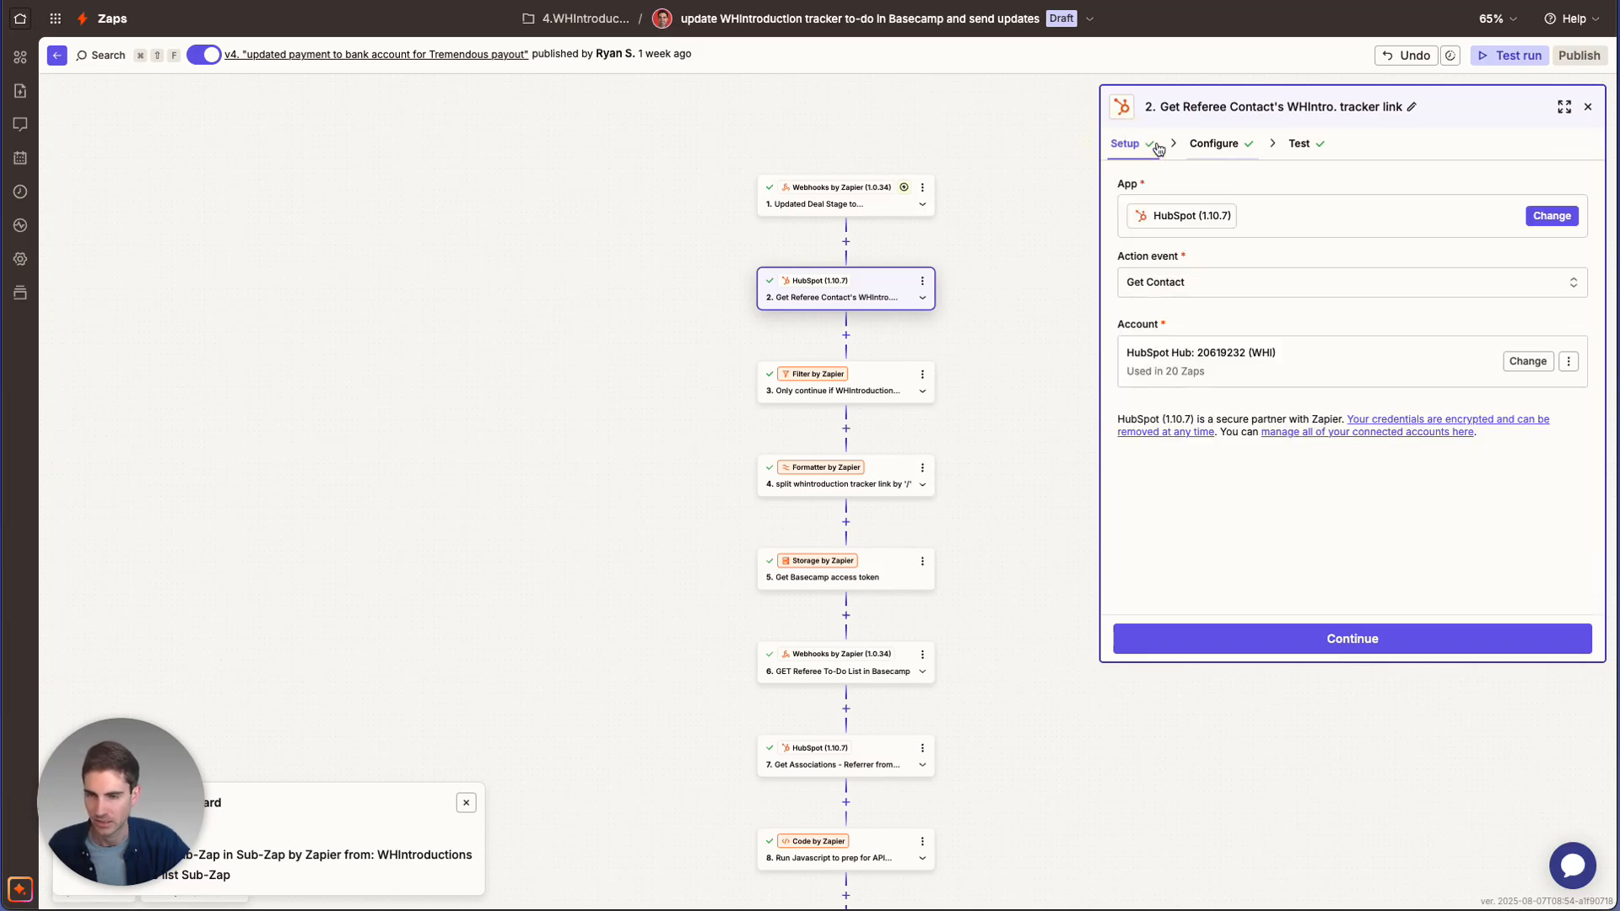
left_click(1213, 144)
scroll(1244, 508, "down", 1)
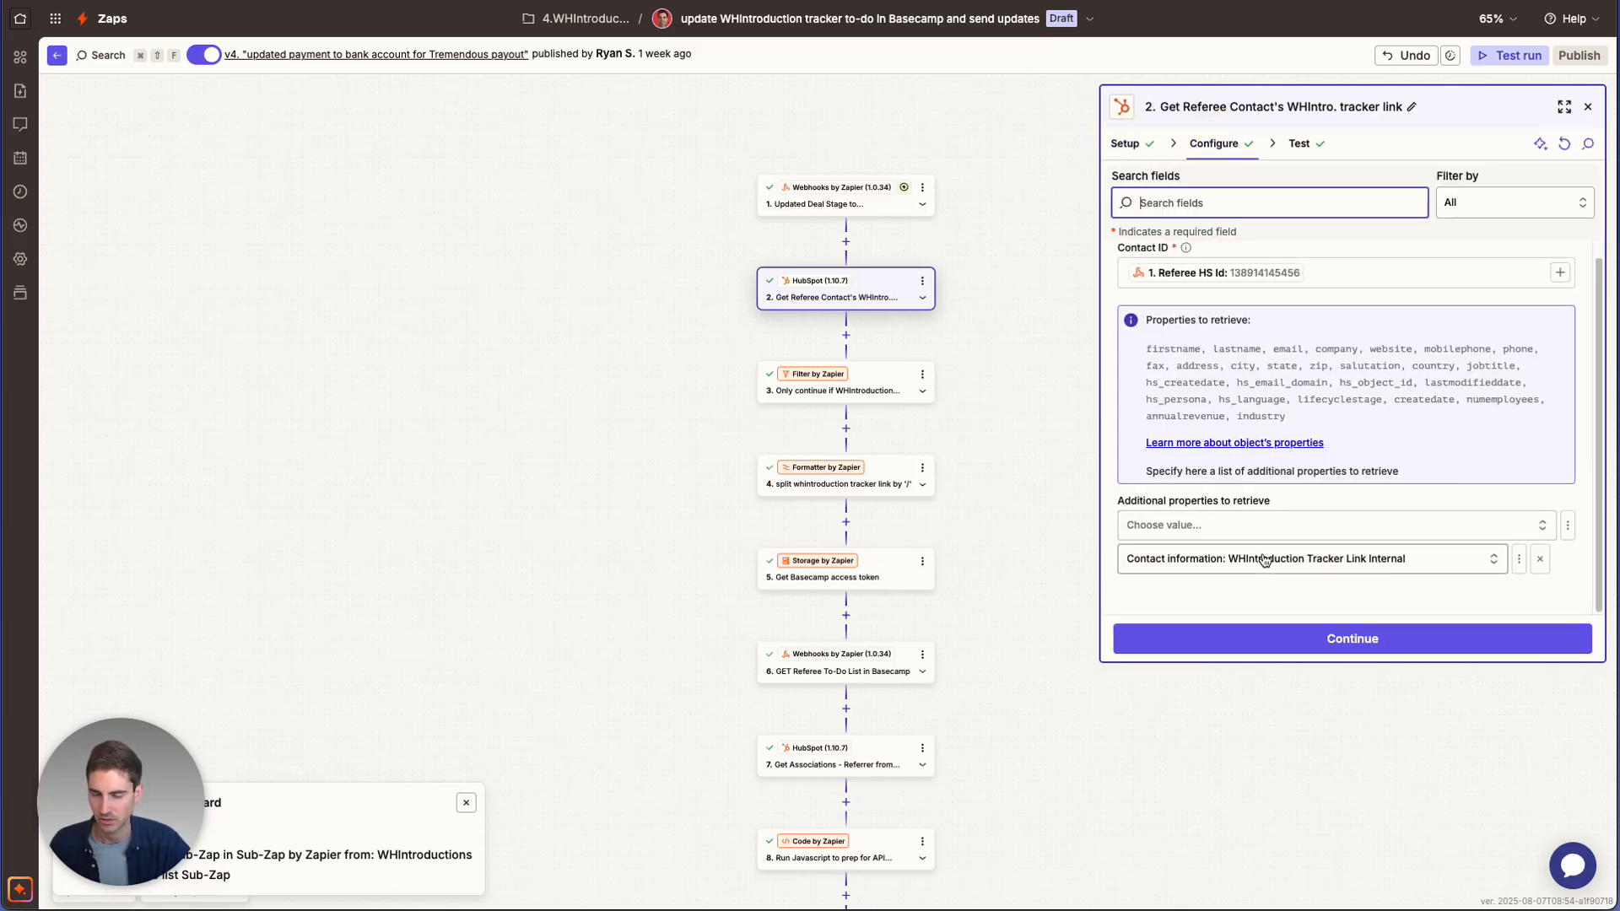
left_click(837, 382)
left_click(1238, 143)
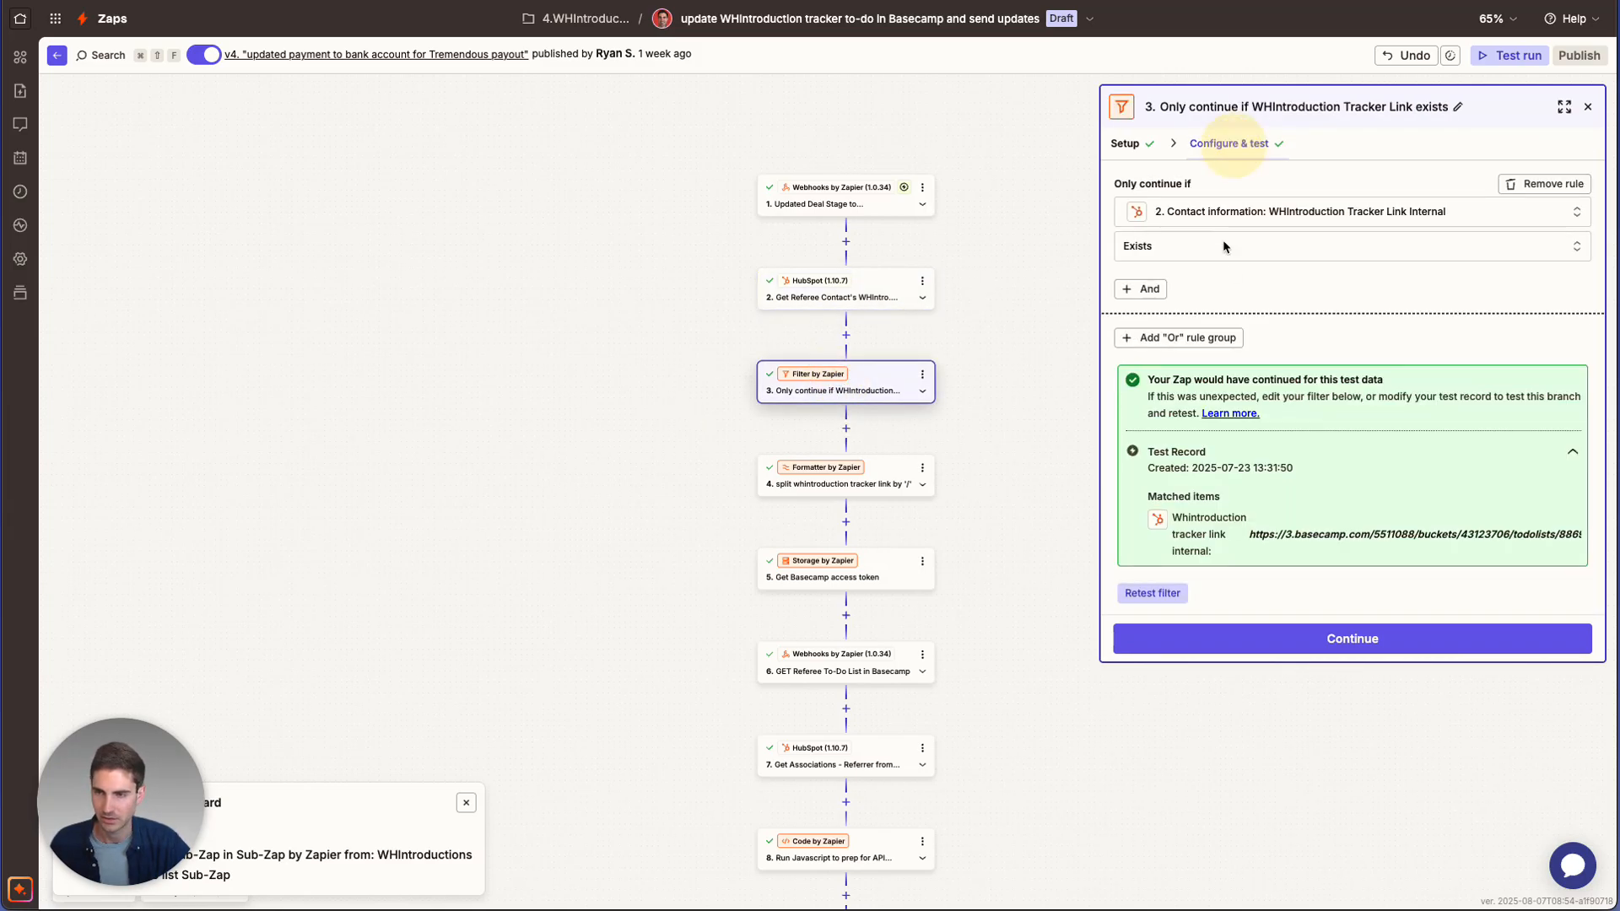
Review the split-text settings for the WHIntroduction tracker link and the configuration of the "Get Basecamp access token" storage step
left_click(886, 485)
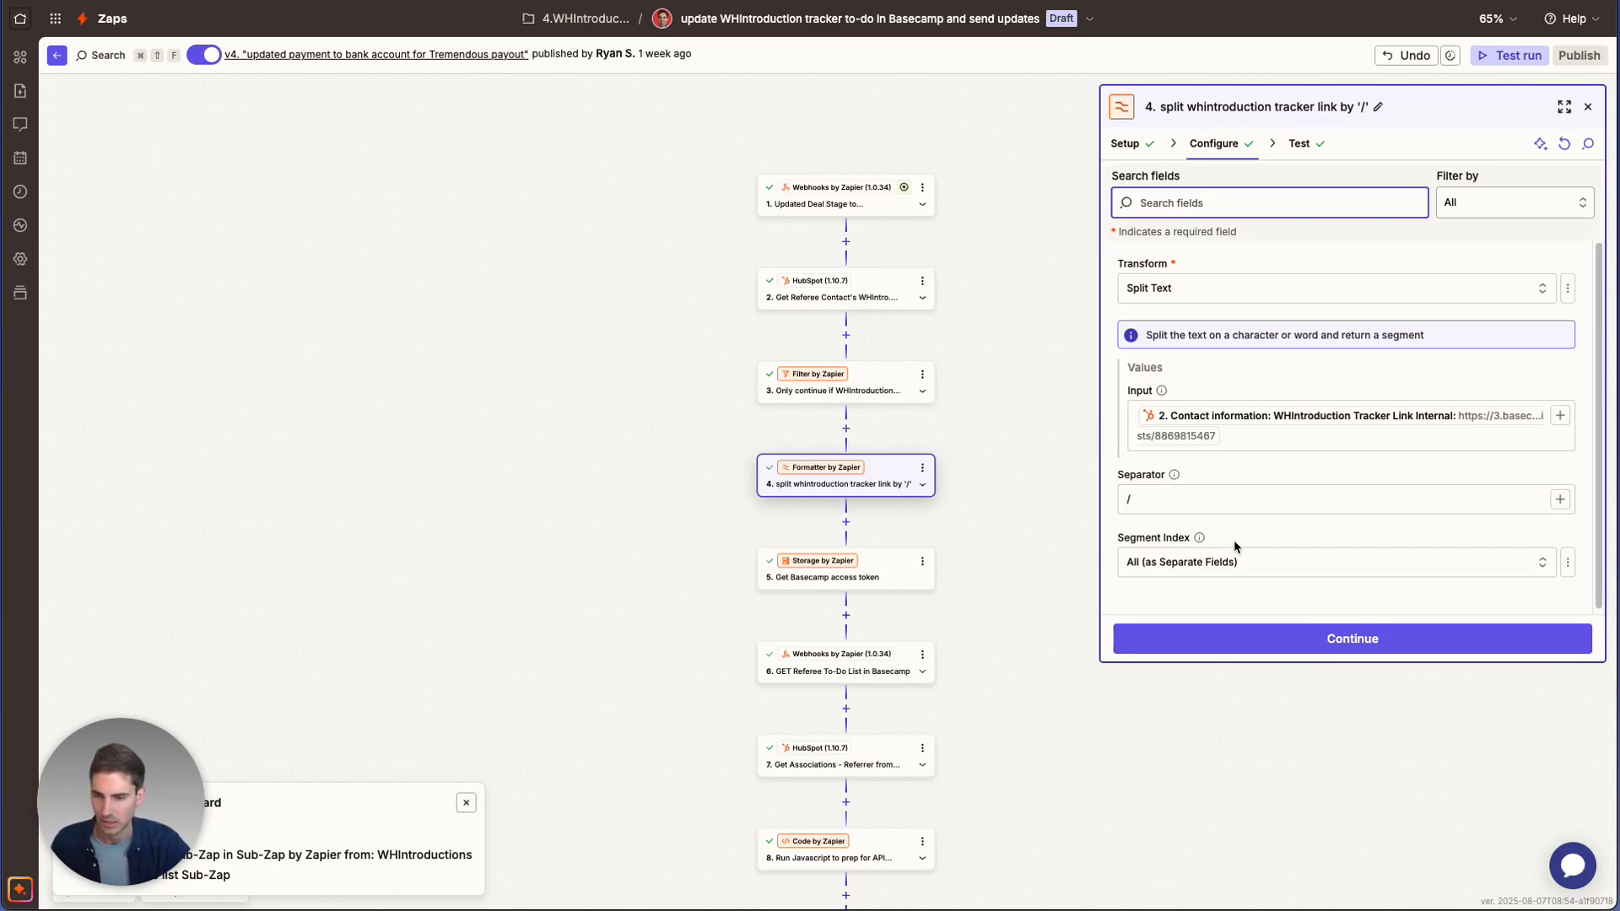
scroll(1235, 552, "down", 1)
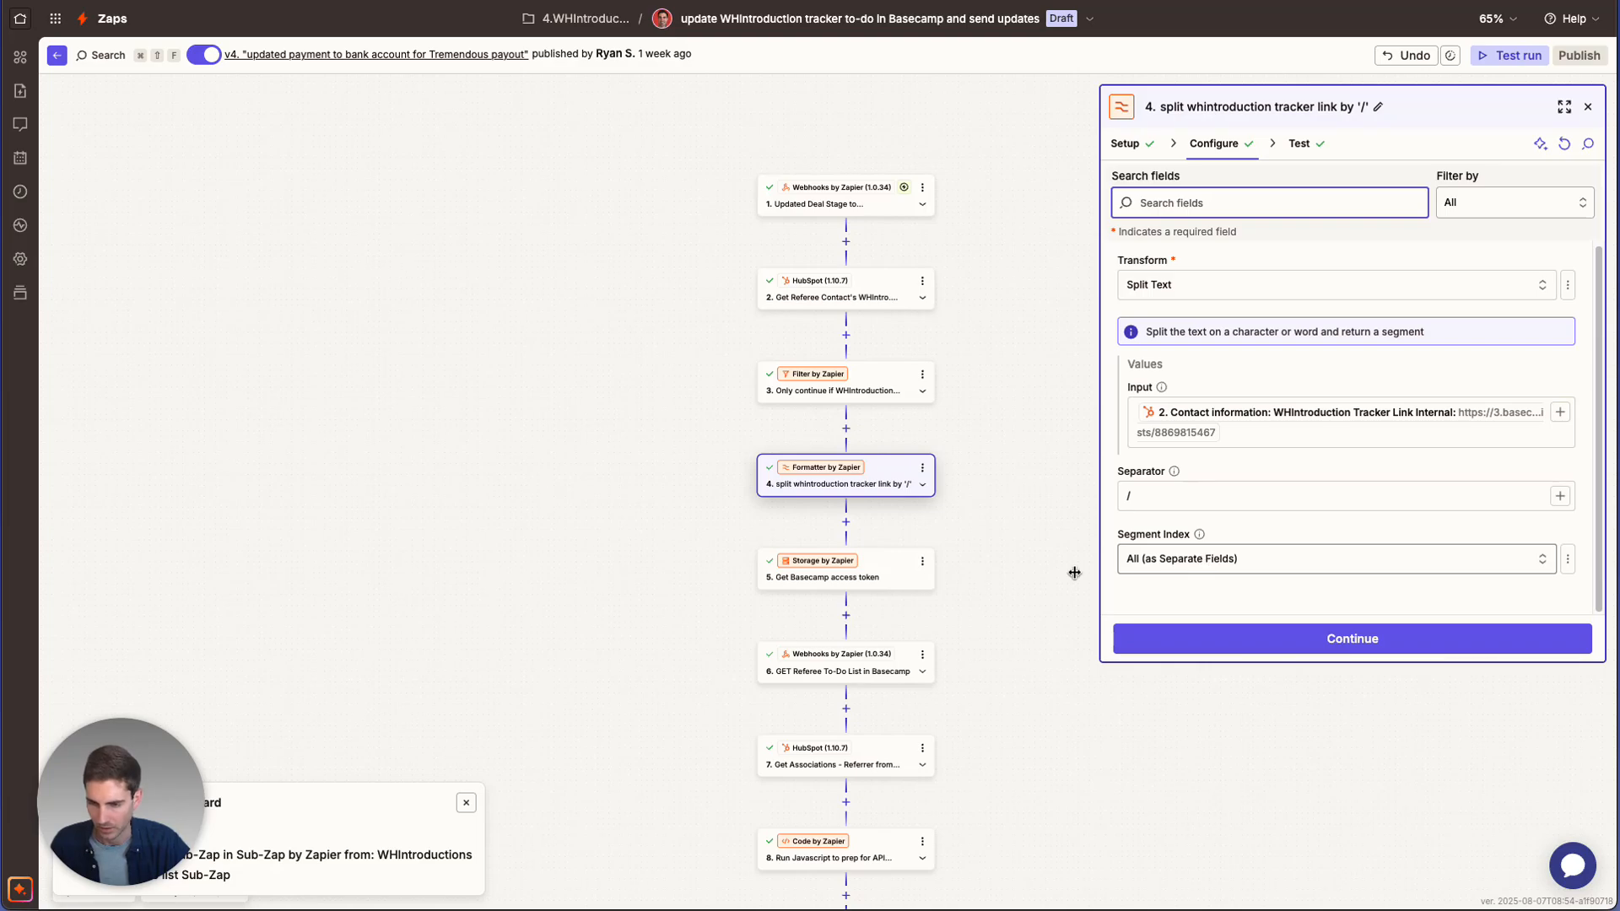
left_click(891, 569)
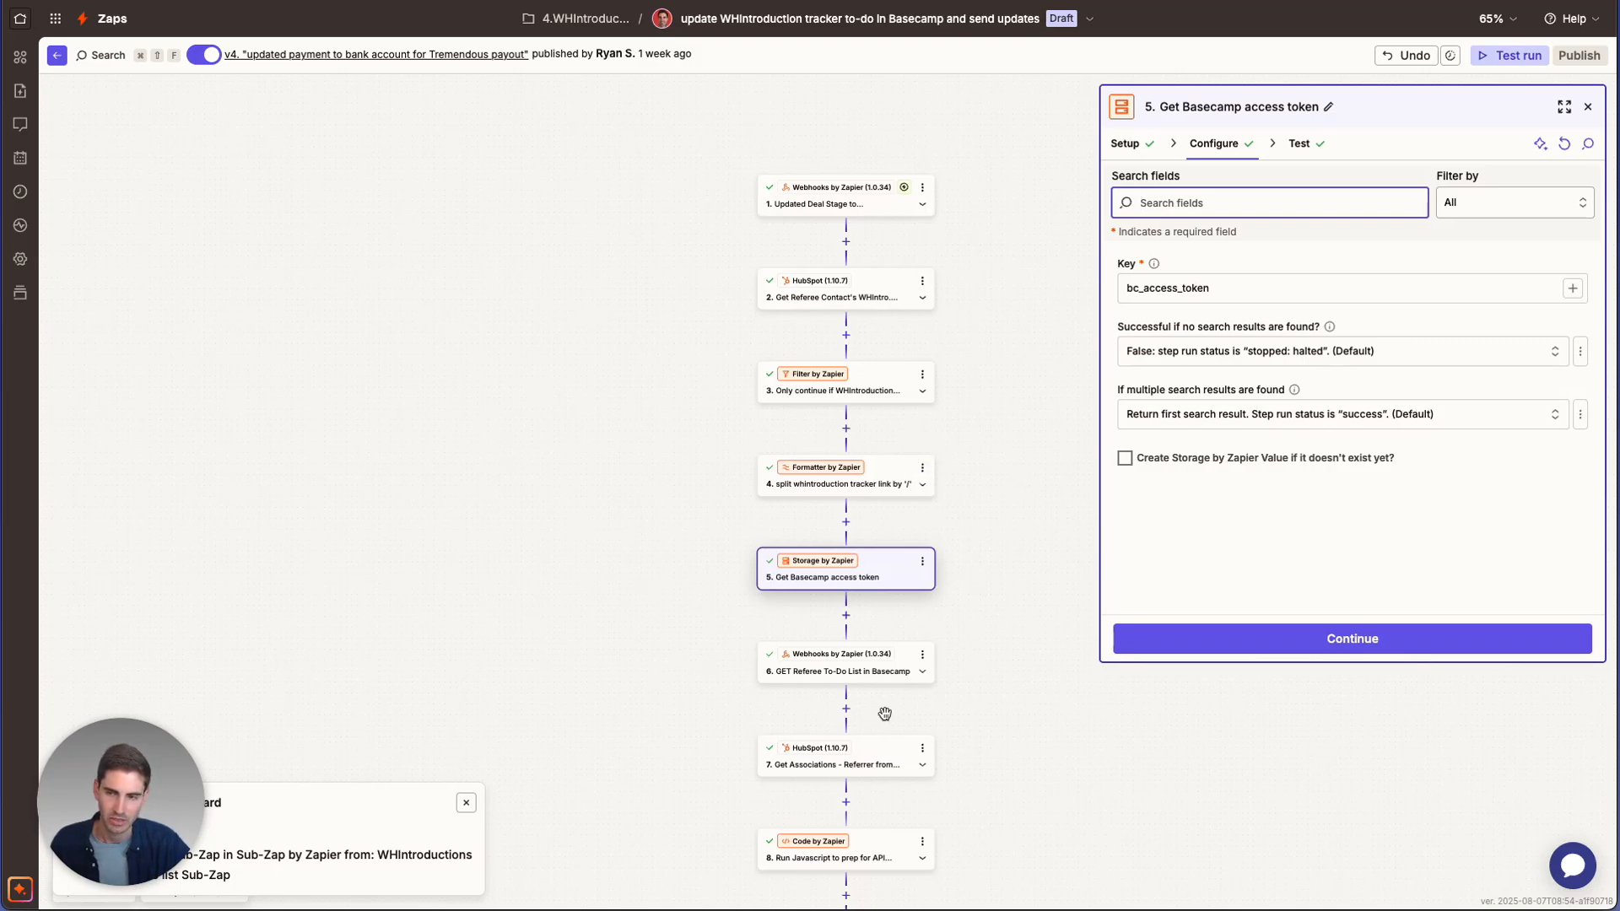
left_click(717, 793)
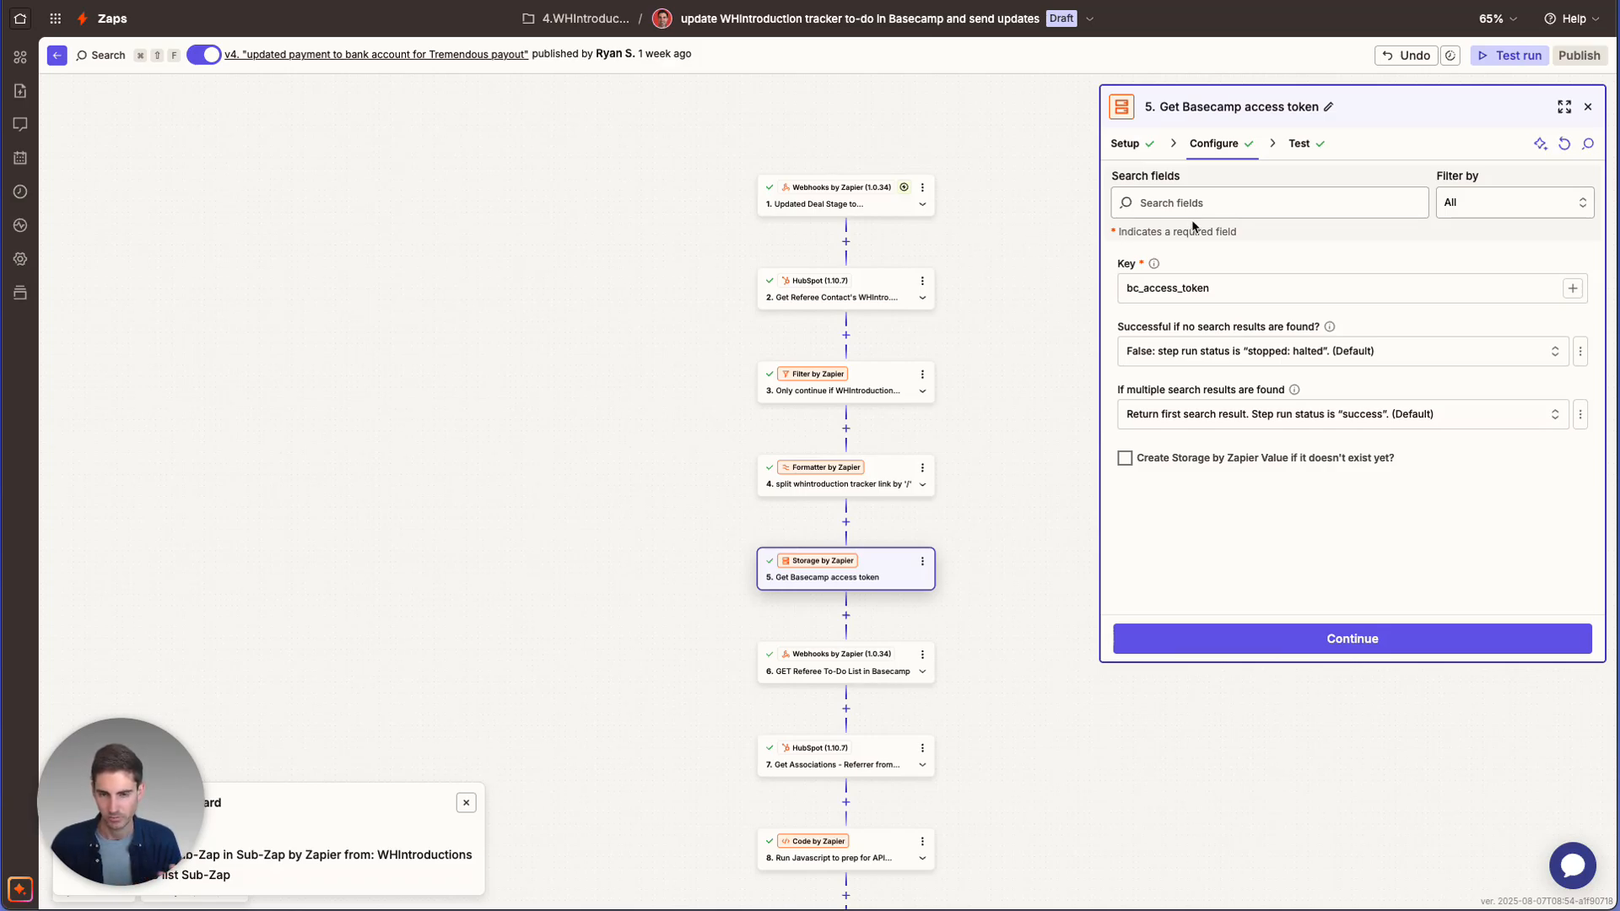
Open the "GET Referee To-Do List in Basecamp" webhook step and look over its configuration and setup
scroll(947, 560, "down", 2)
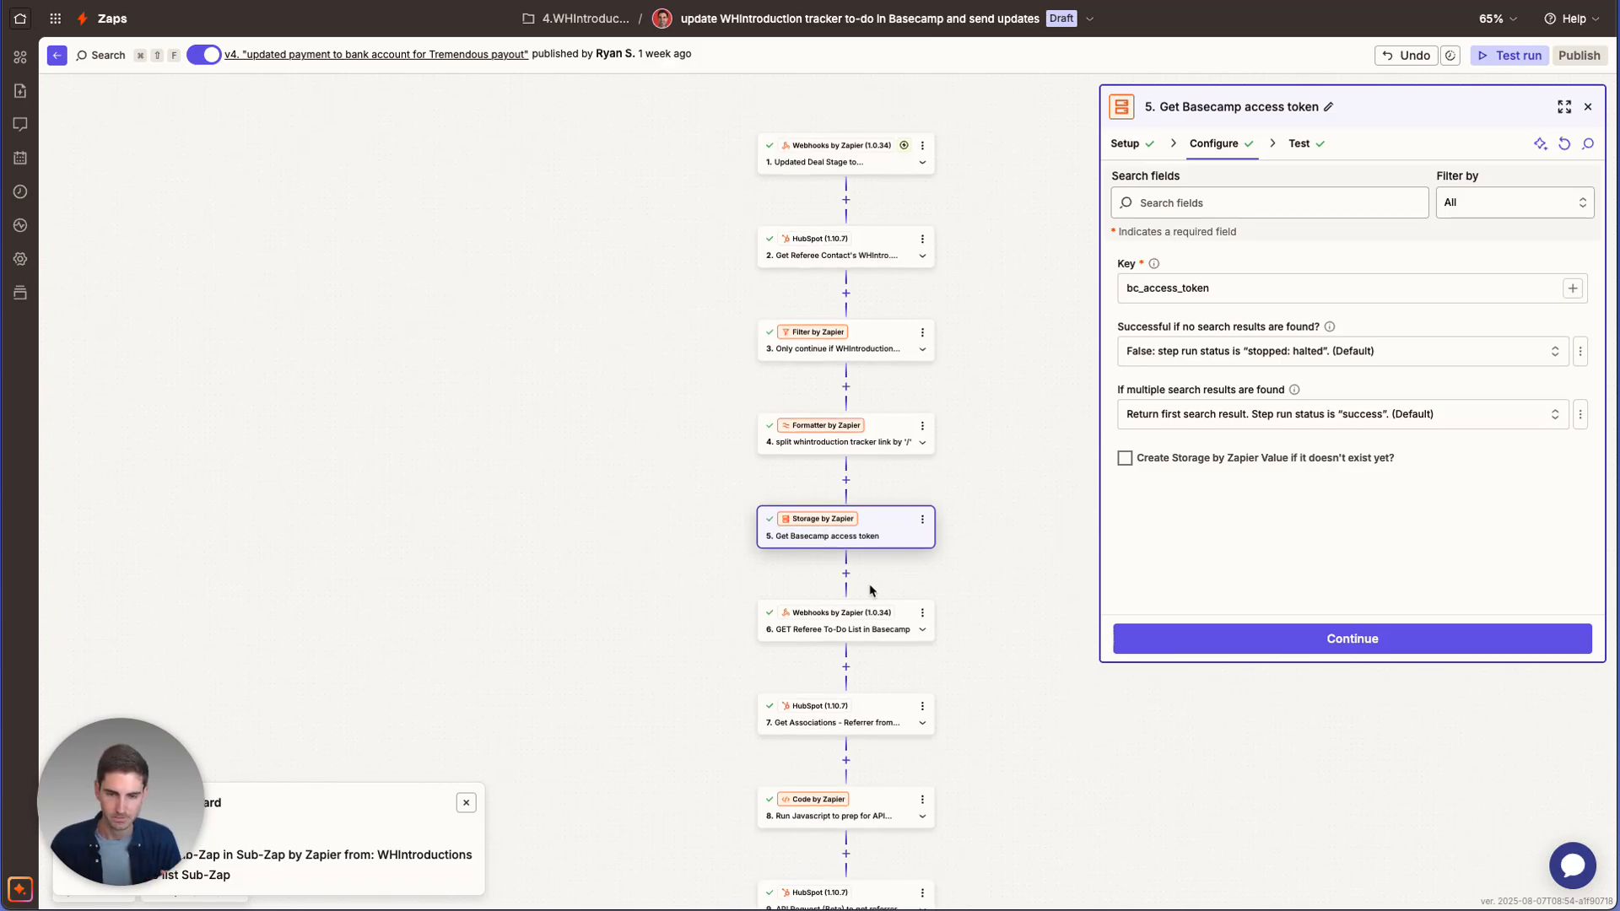
left_click(818, 633)
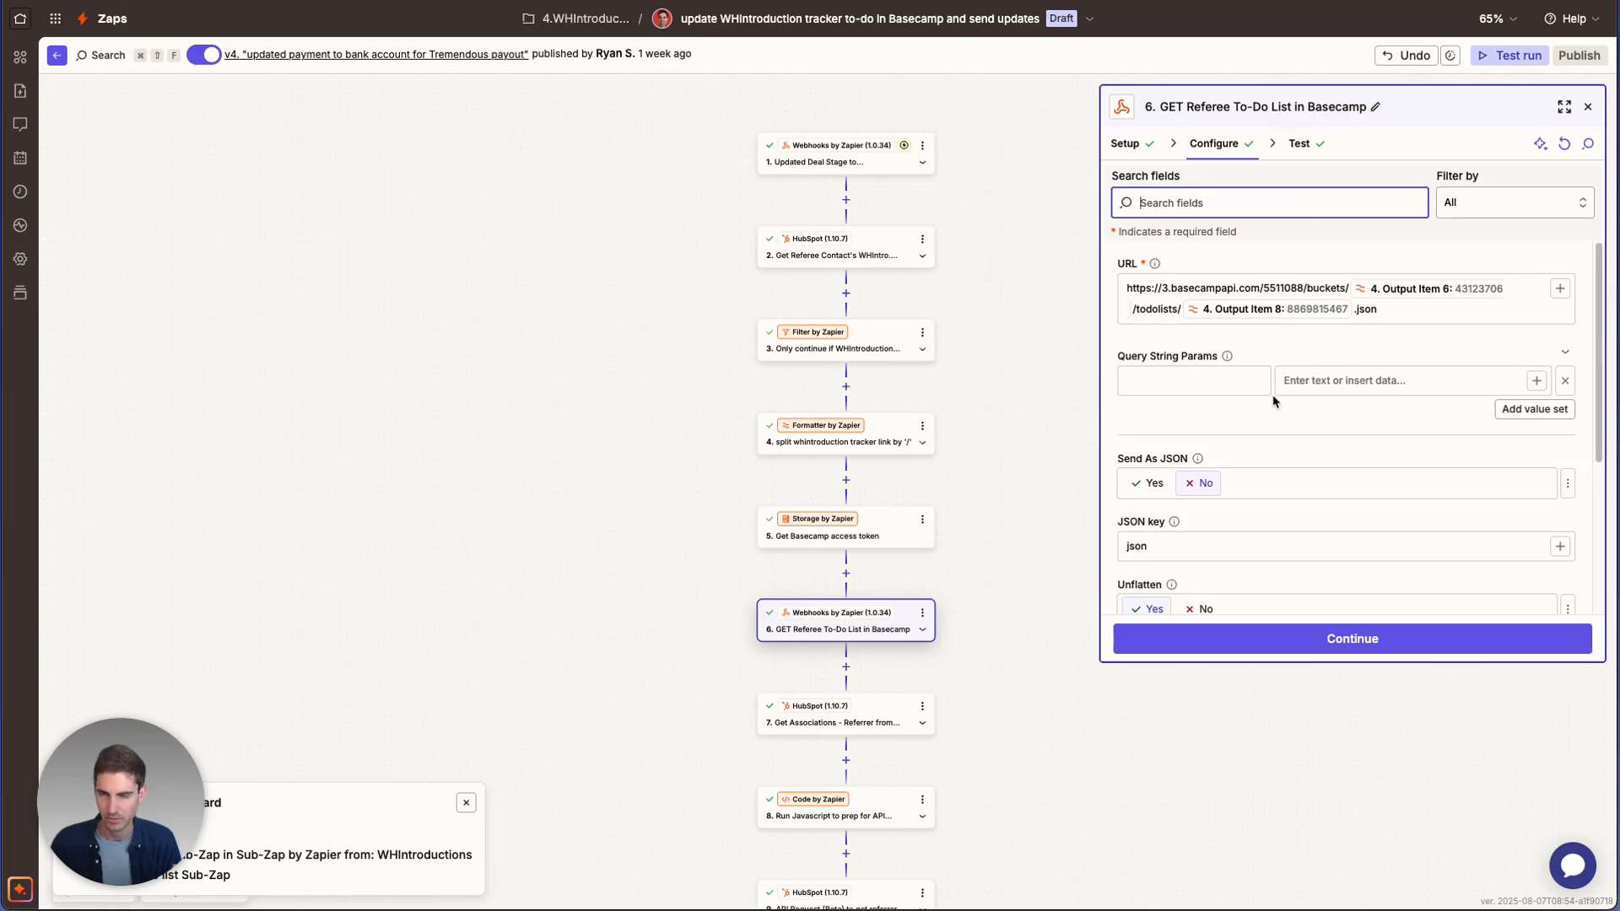
scroll(1273, 397, "down", 1)
scroll(1253, 447, "down", 5)
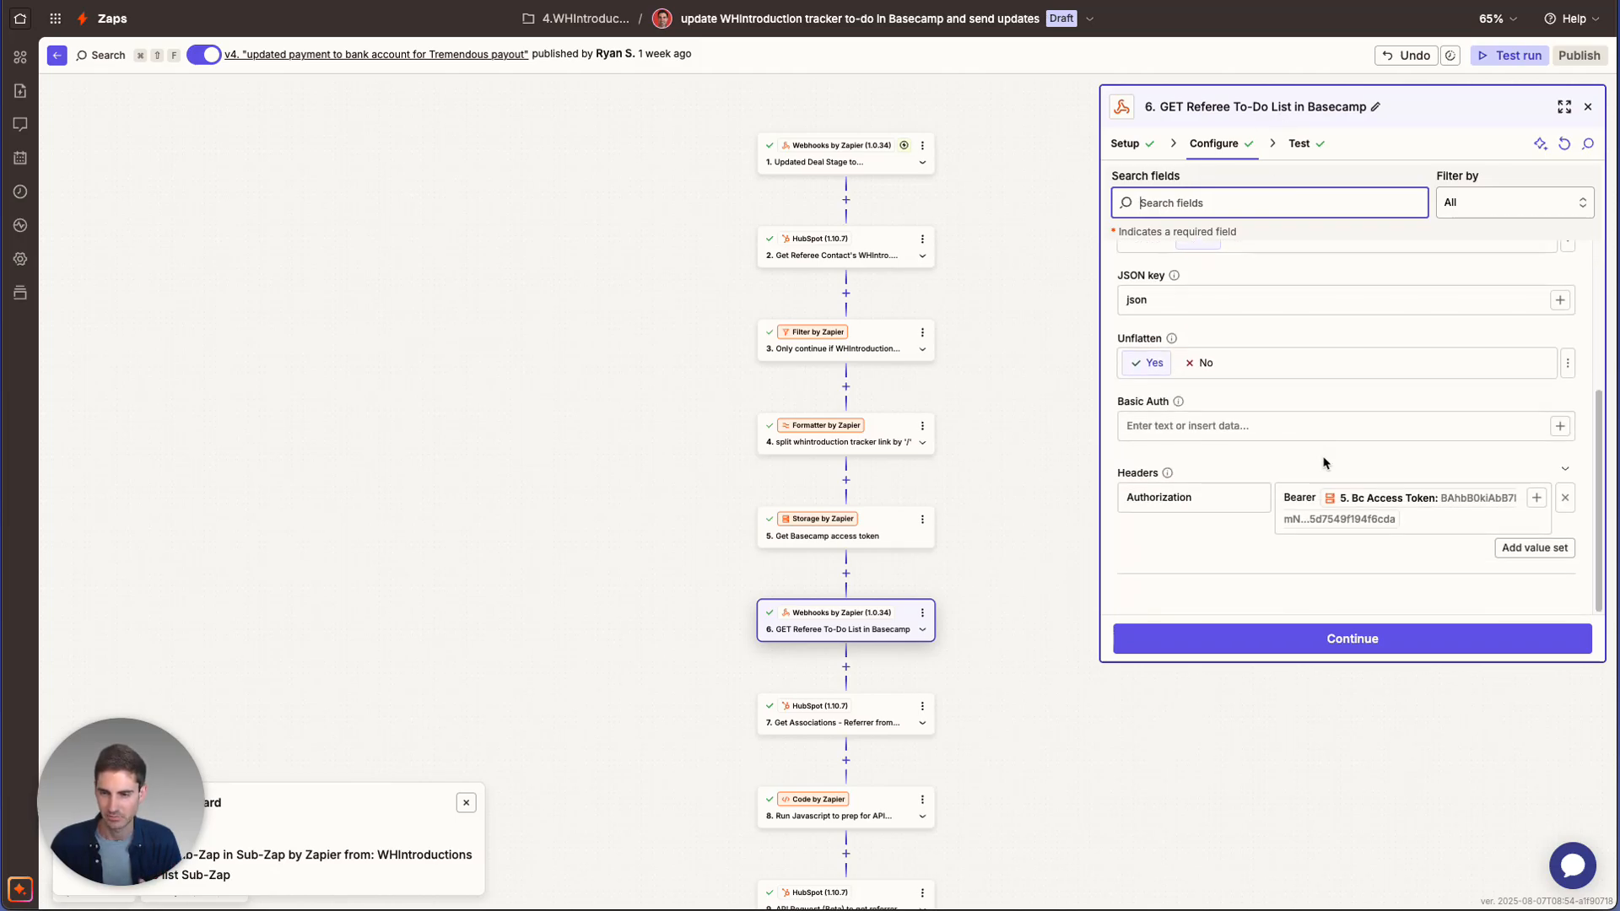
scroll(1274, 447, "up", 5)
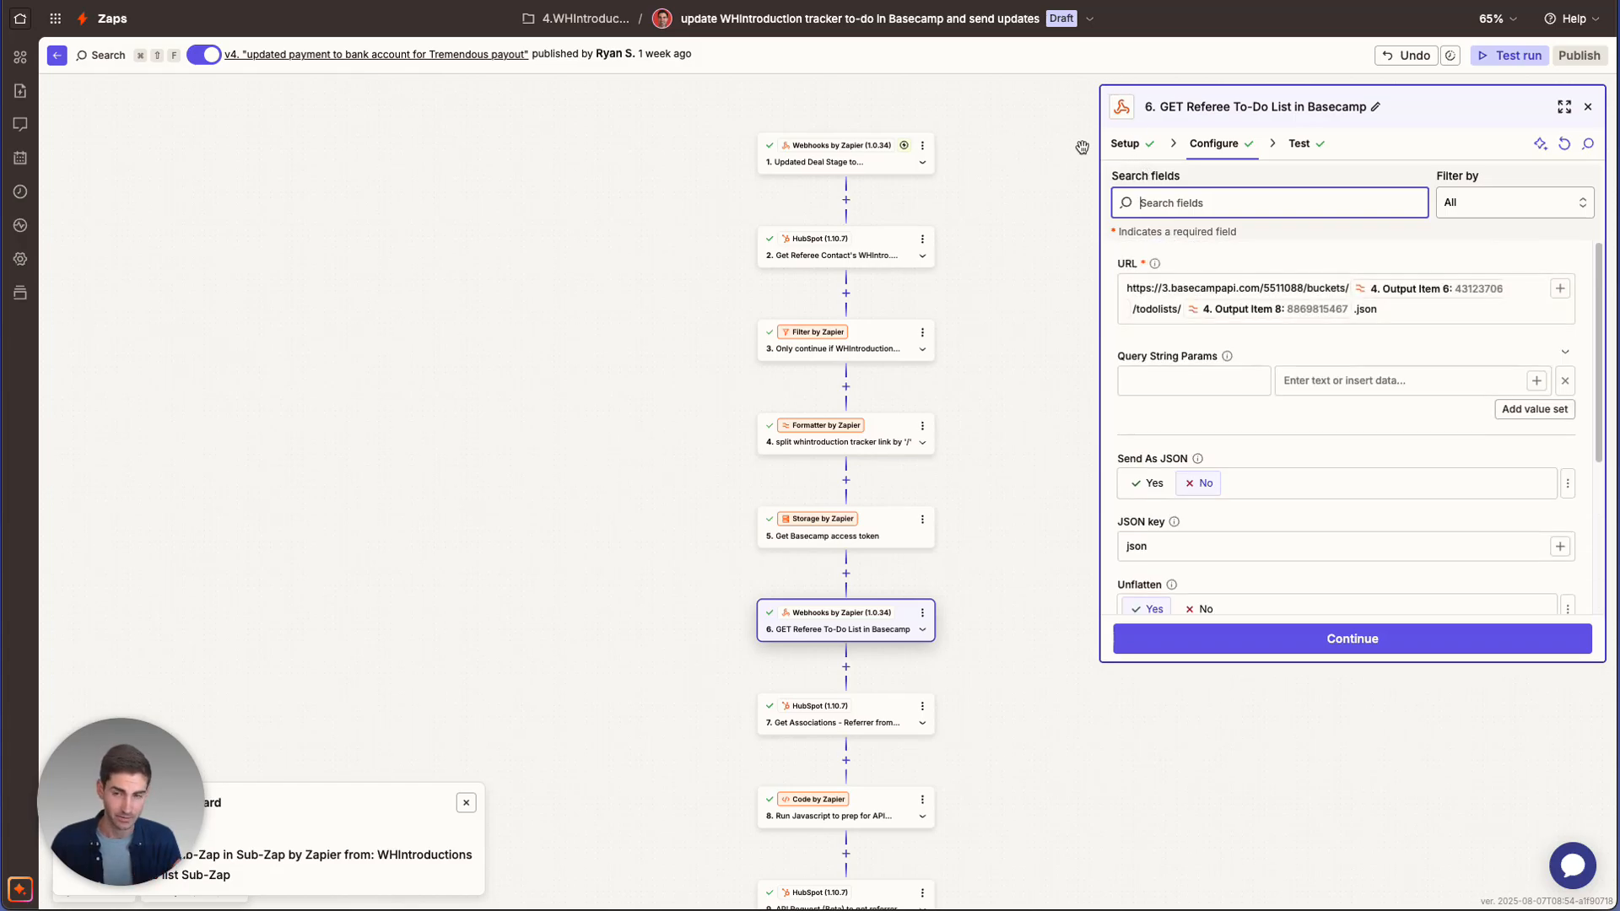
left_click(1135, 145)
left_click(1211, 145)
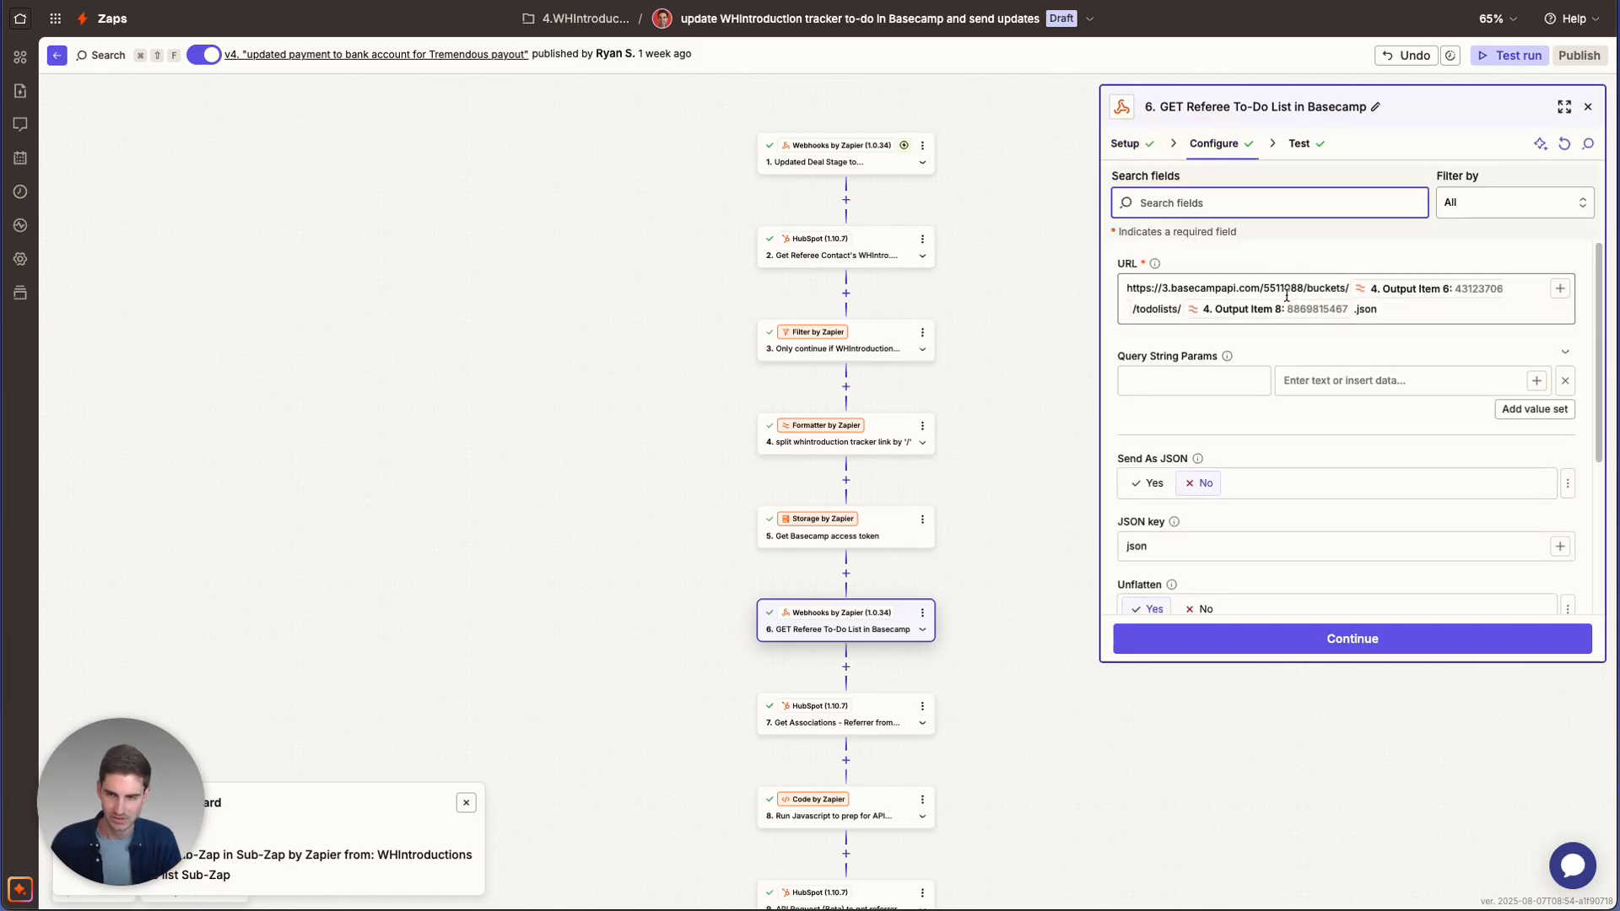
Examine how the request URL of the "GET Referee To-Do List in Basecamp" step uses the split tracker link's output items
scroll(1274, 292, "down", 1)
scroll(1215, 283, "down", 1)
scroll(1221, 278, "up", 1)
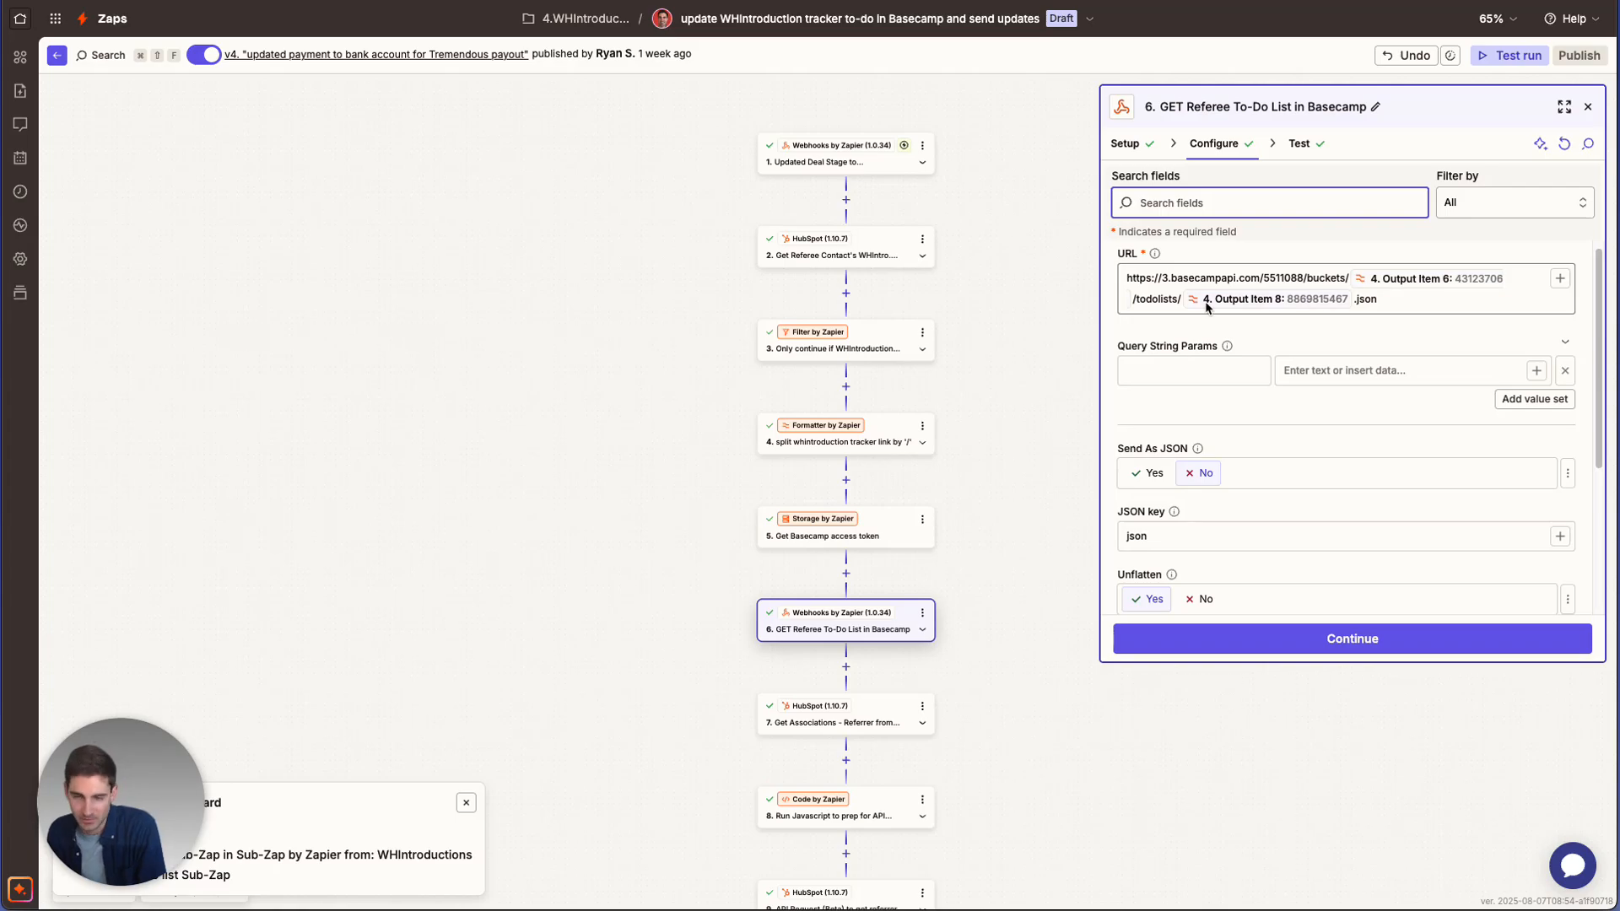
scroll(1347, 285, "down", 1)
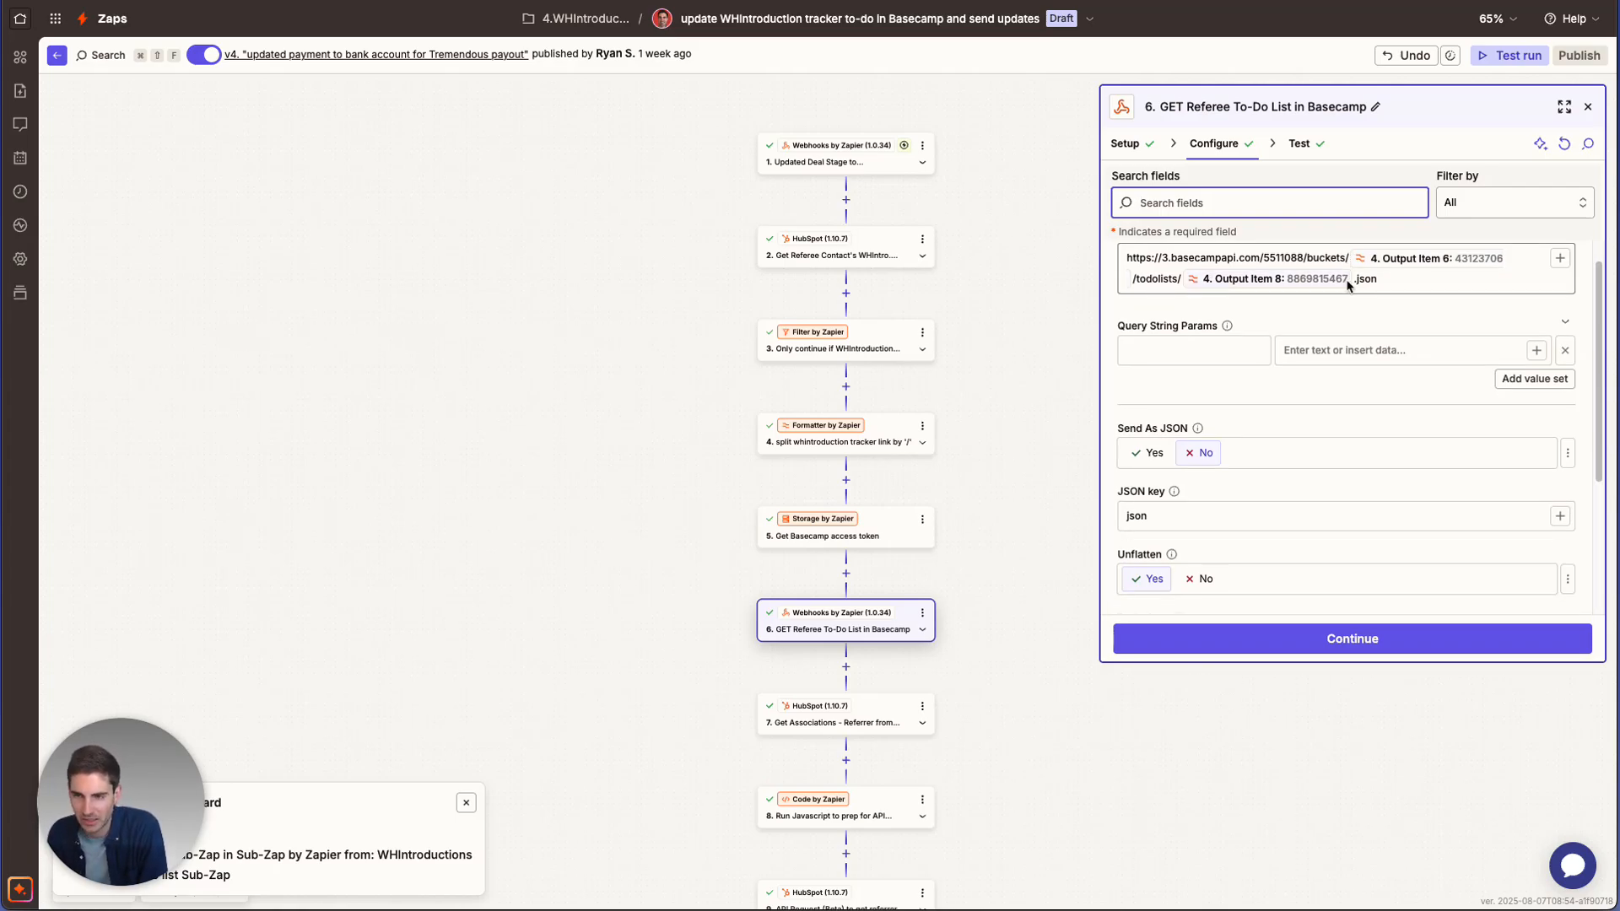
scroll(1401, 304, "down", 1)
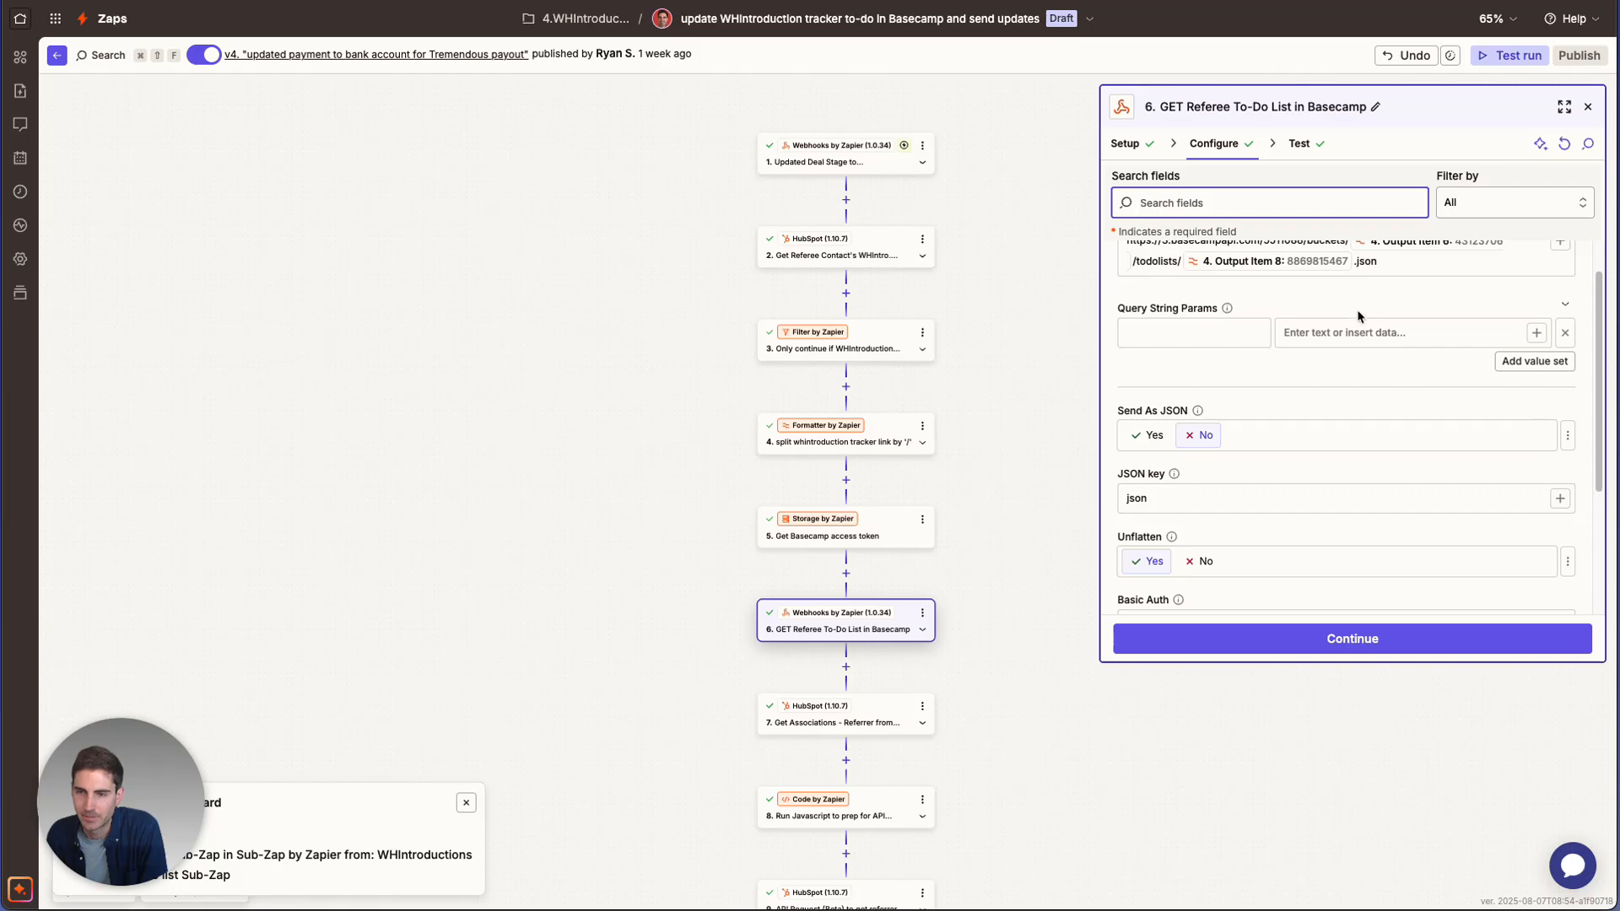
Review the Send As JSON, JSON key, Unflatten, Basic Auth and Authorization header settings of the Basecamp to-do list request
scroll(1355, 331, "down", 2)
scroll(1355, 332, "down", 1)
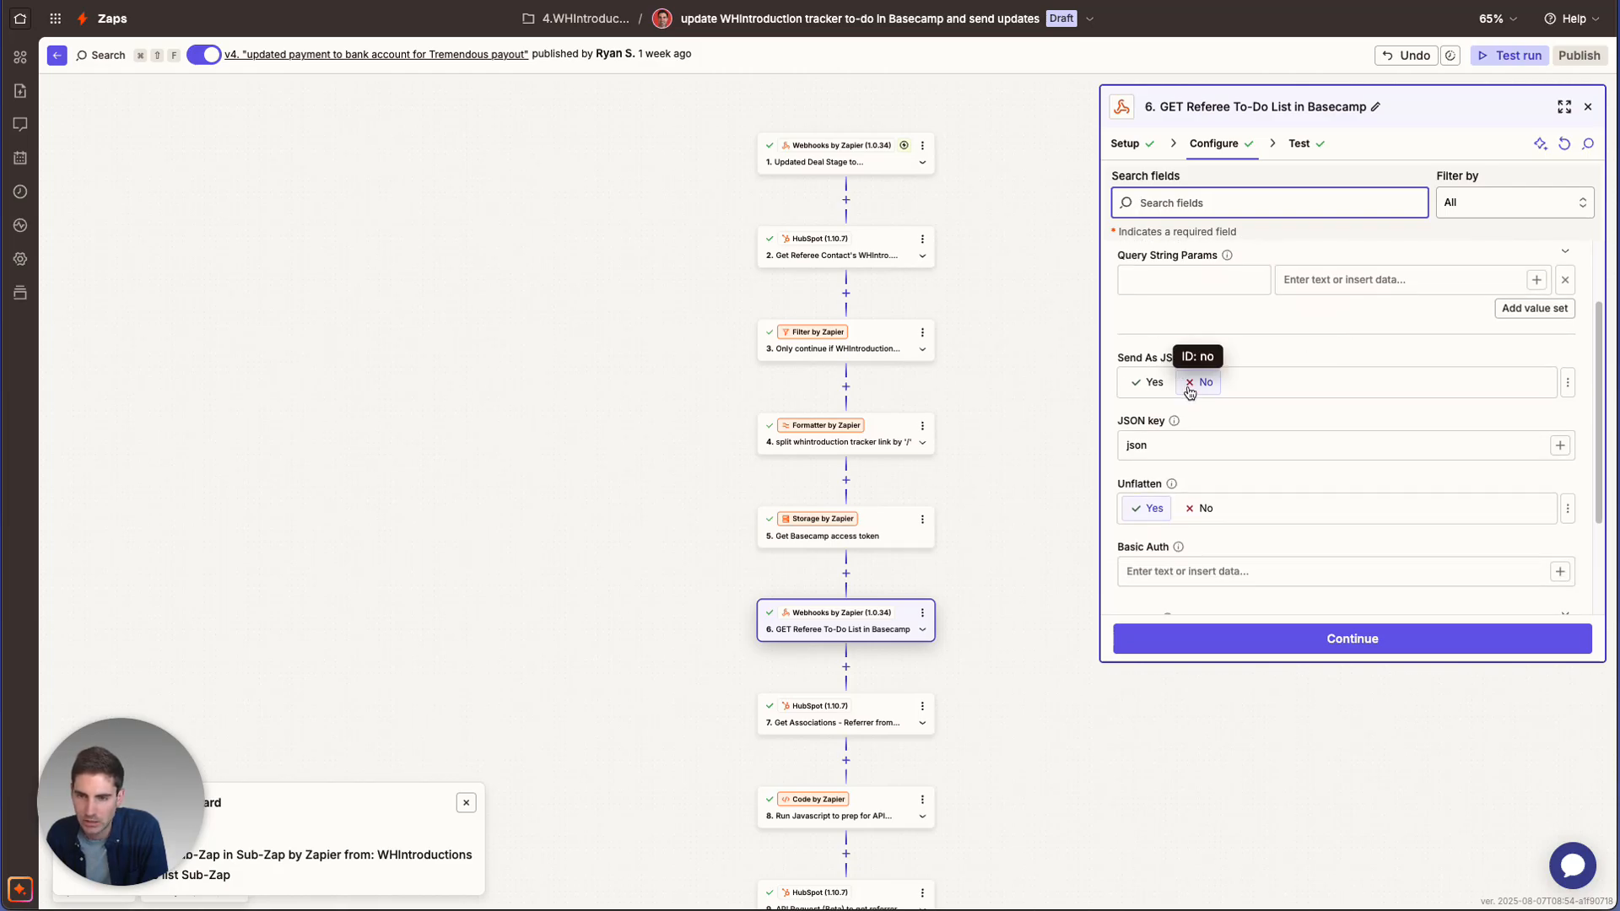
scroll(1223, 425, "down", 1)
scroll(1293, 477, "down", 3)
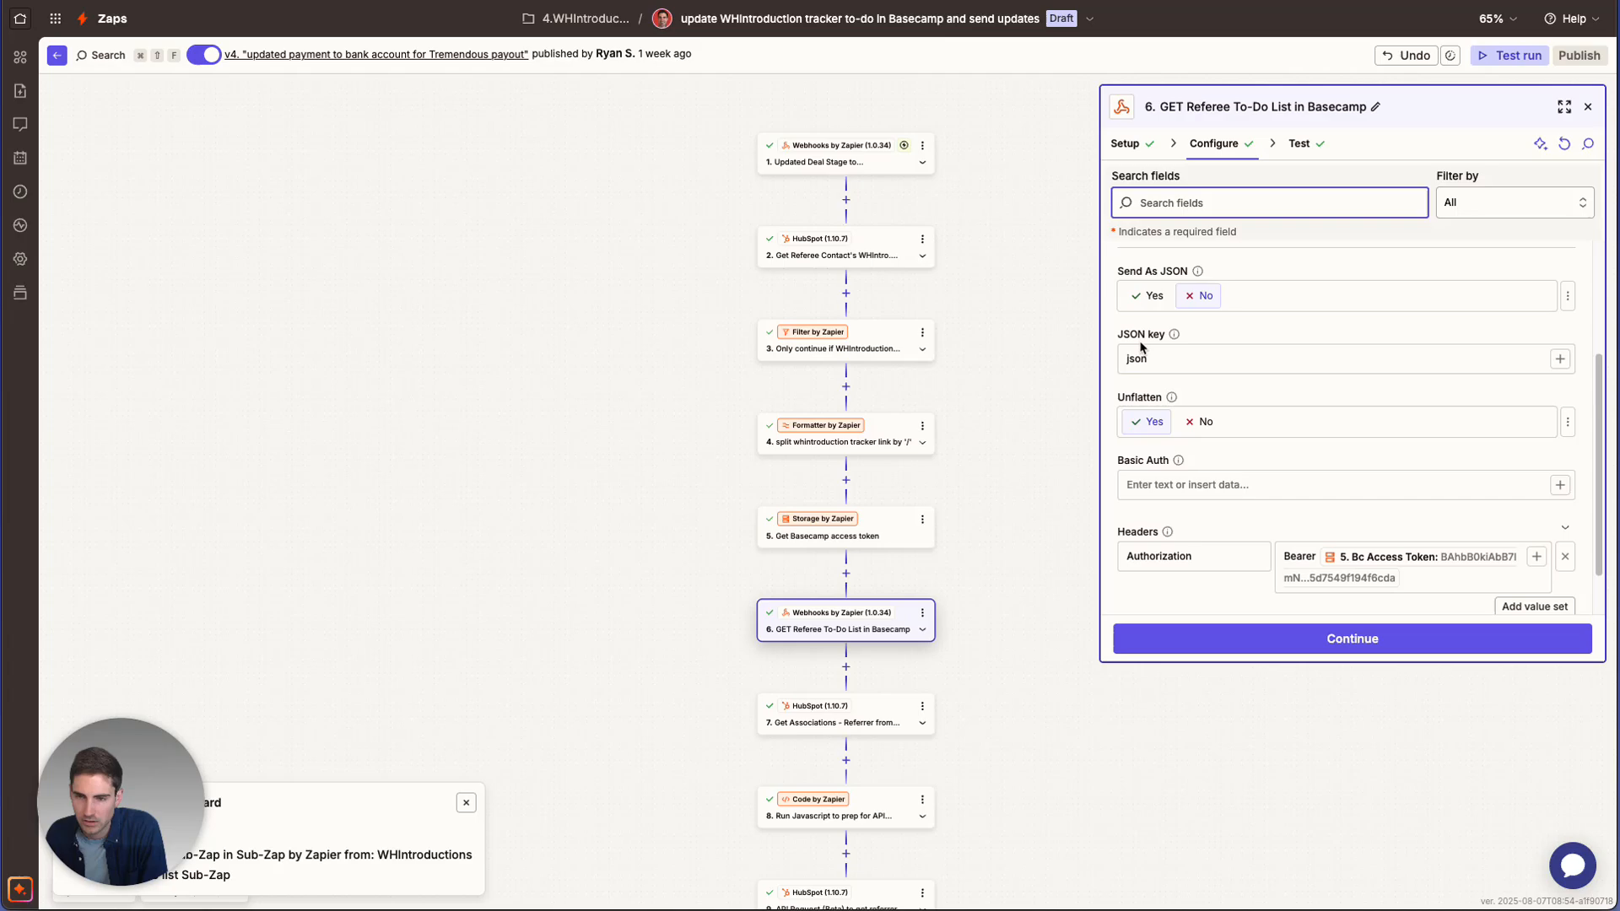
scroll(1183, 351, "down", 1)
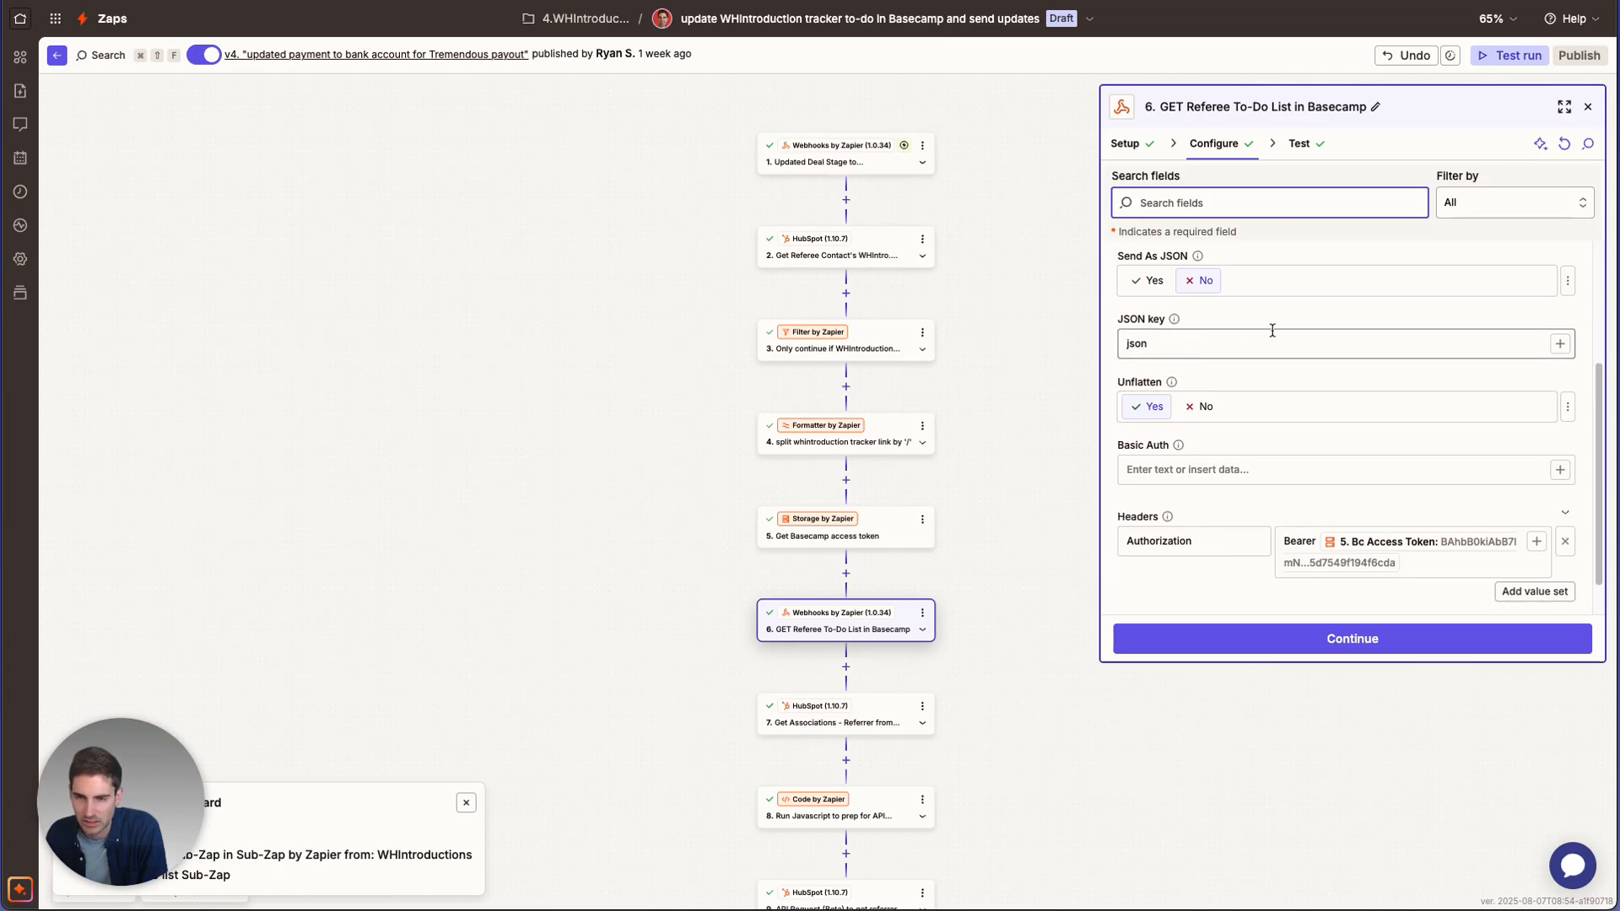
scroll(1273, 397, "down", 1)
scroll(1434, 482, "up", 3)
scroll(1255, 570, "down", 2)
scroll(1198, 534, "down", 1)
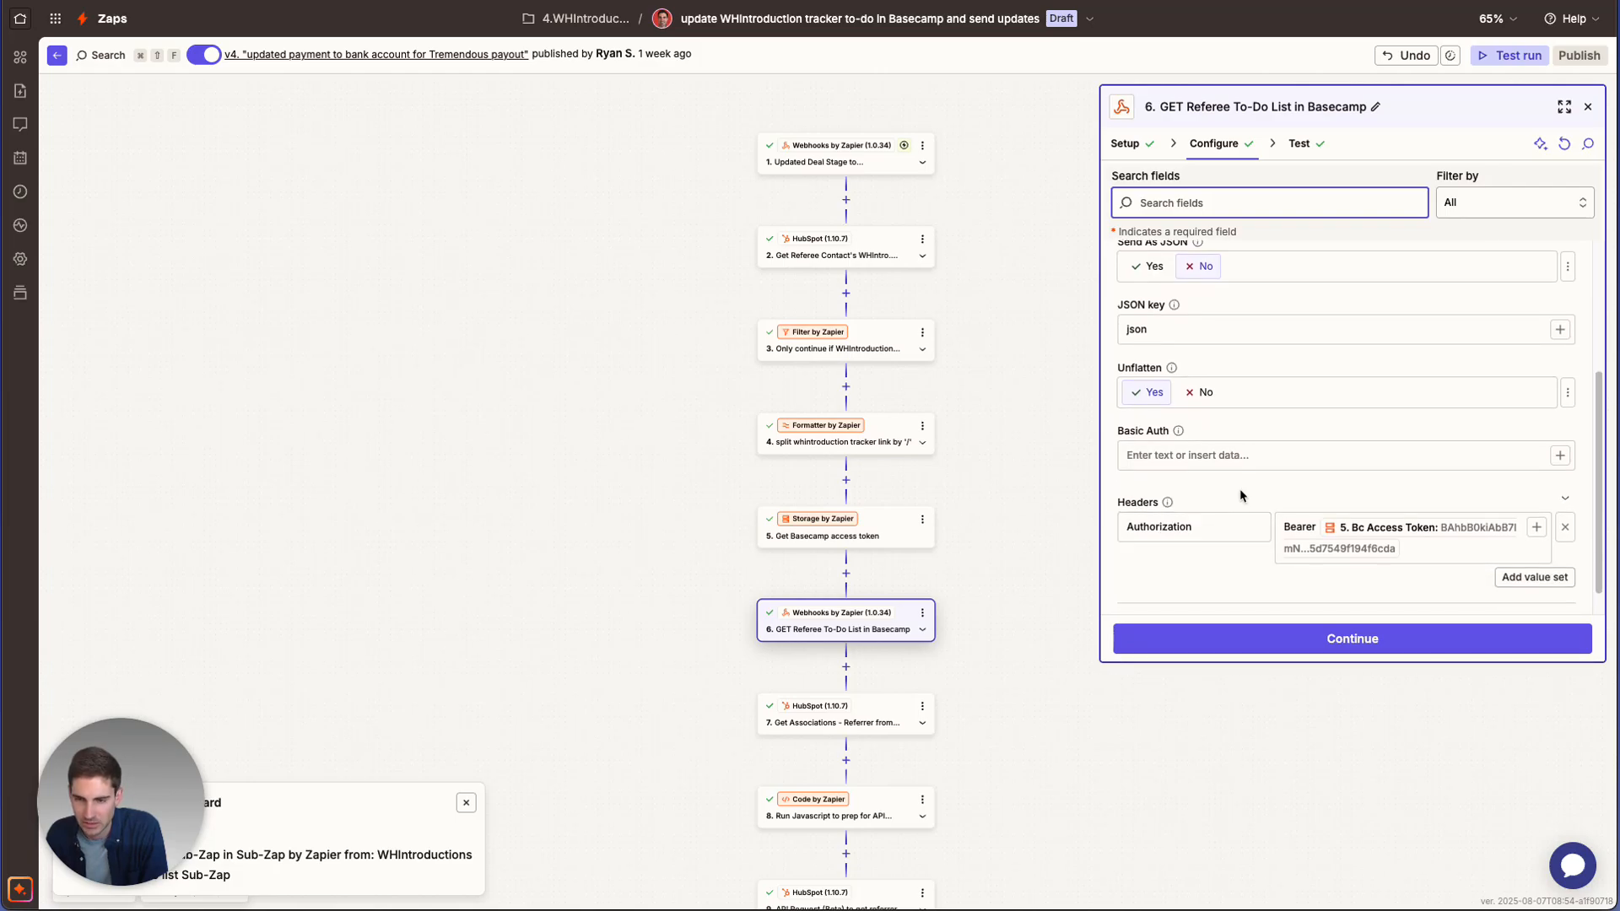
scroll(1303, 530, "down", 1)
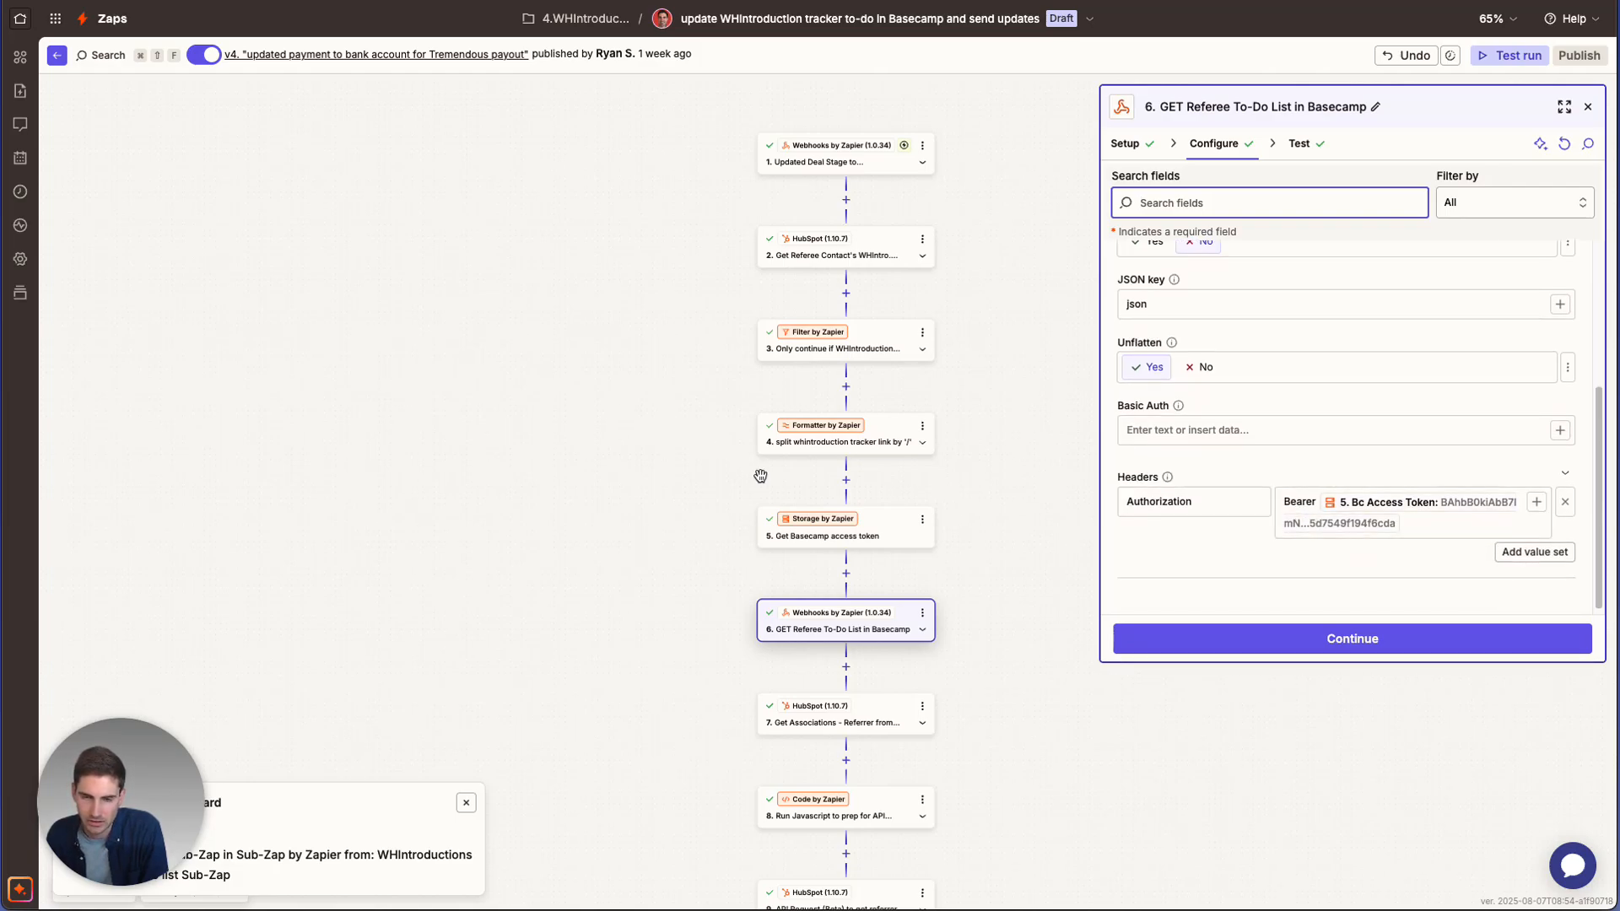
scroll(860, 540, "down", 1)
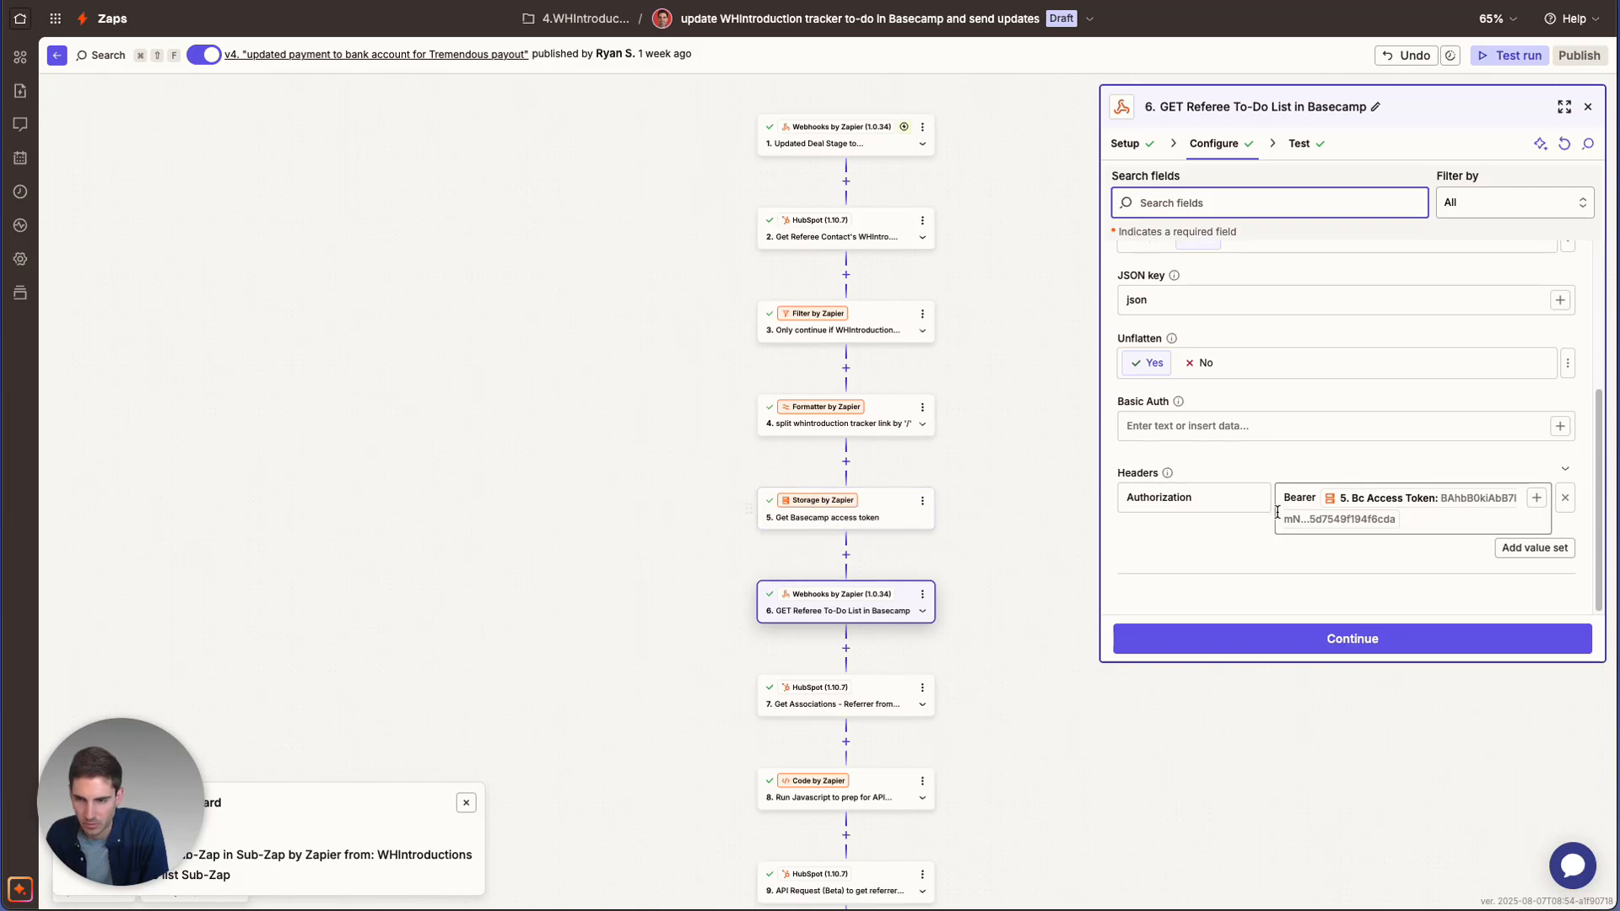
Open the "Get Associations - Referrer from Referee id" step and review its HTTP method, URL, parameters, headers and body
left_click(838, 703)
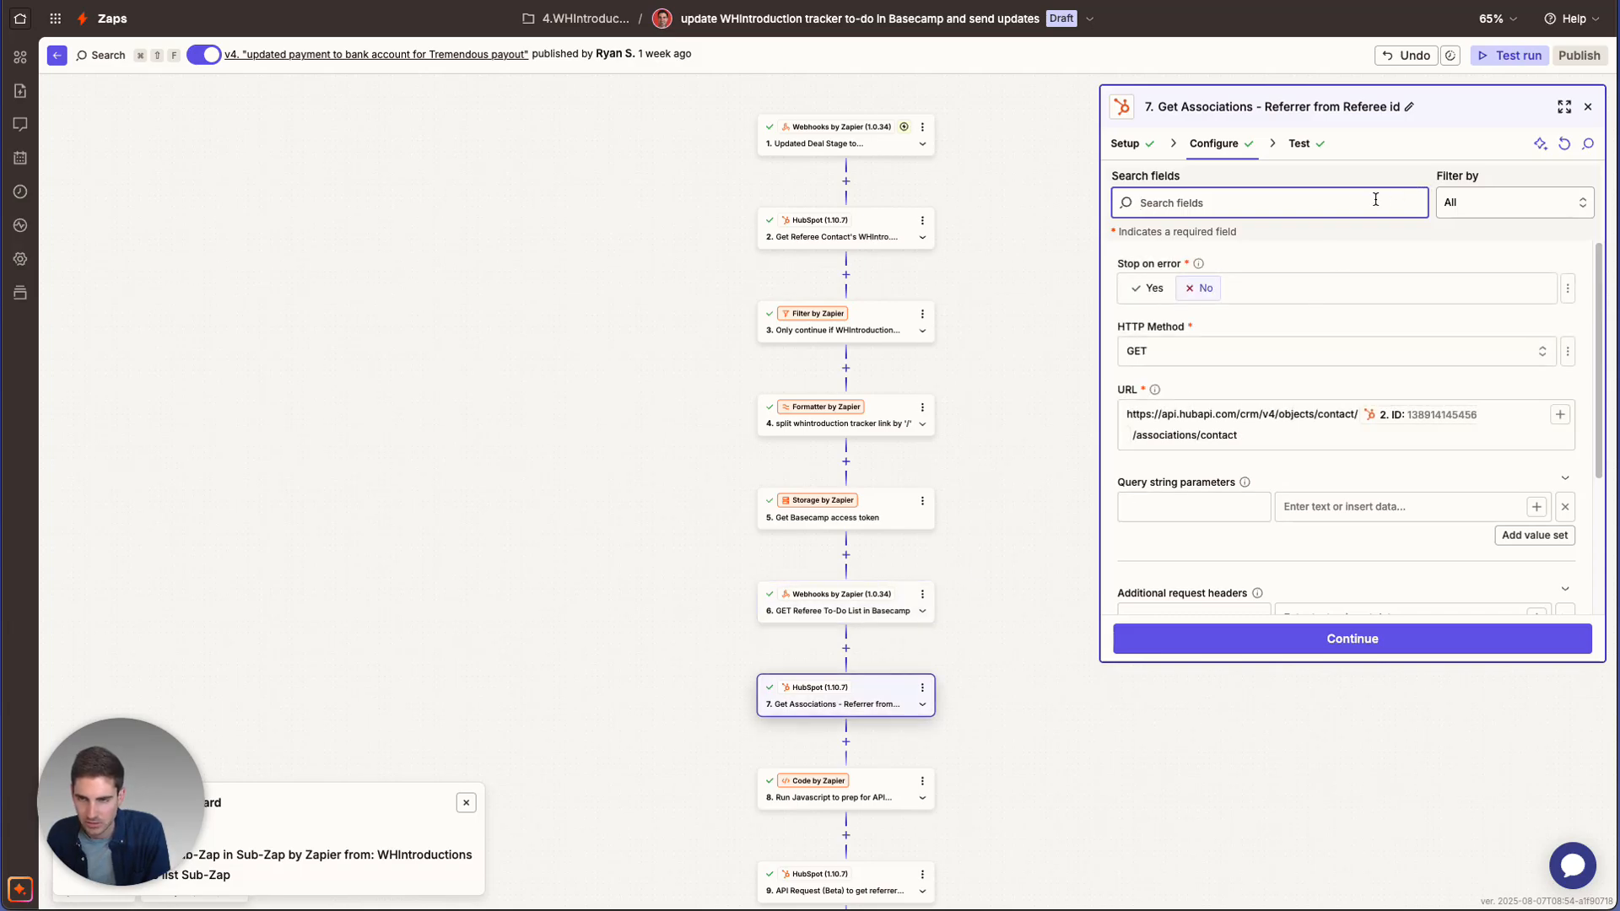
scroll(1286, 333, "down", 1)
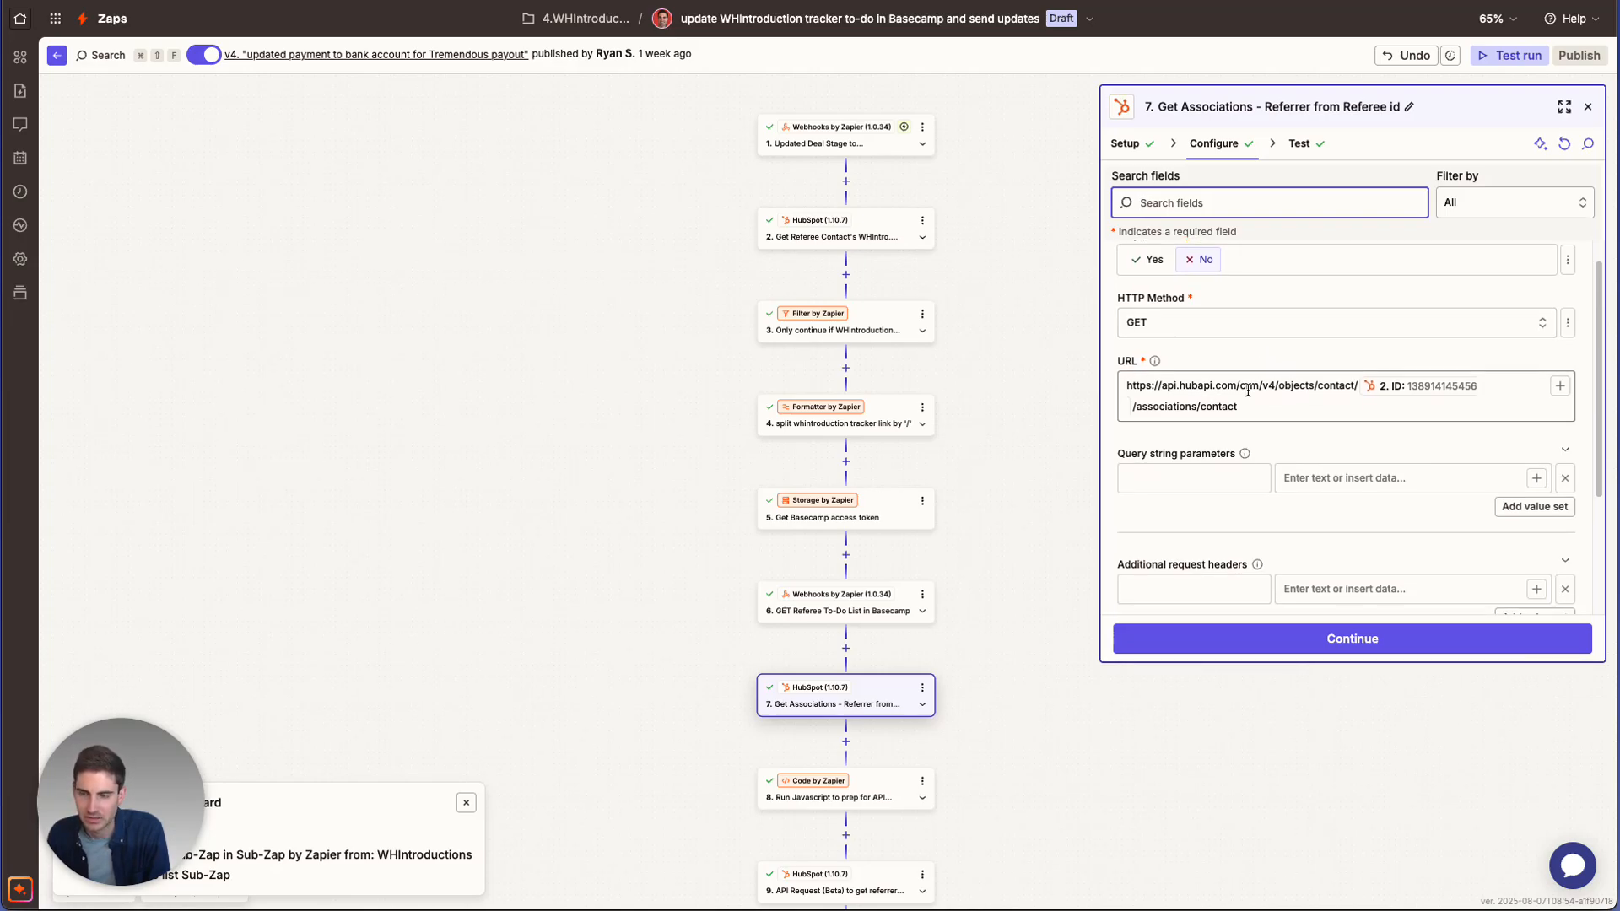
scroll(1248, 383, "up", 1)
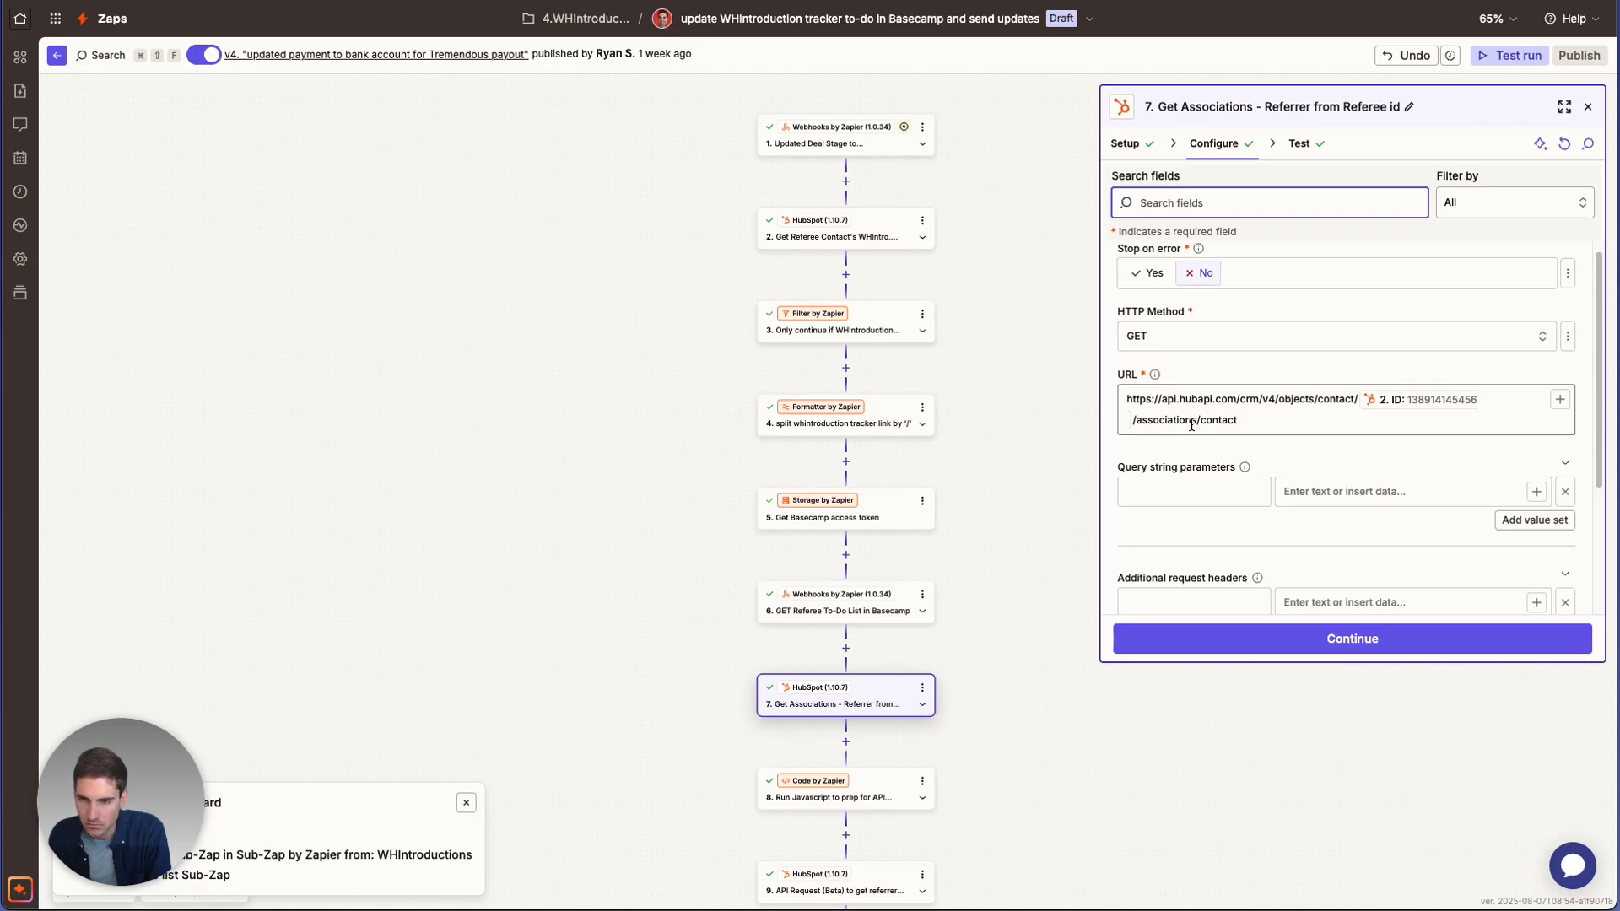
scroll(1191, 424, "down", 1)
scroll(1191, 425, "down", 5)
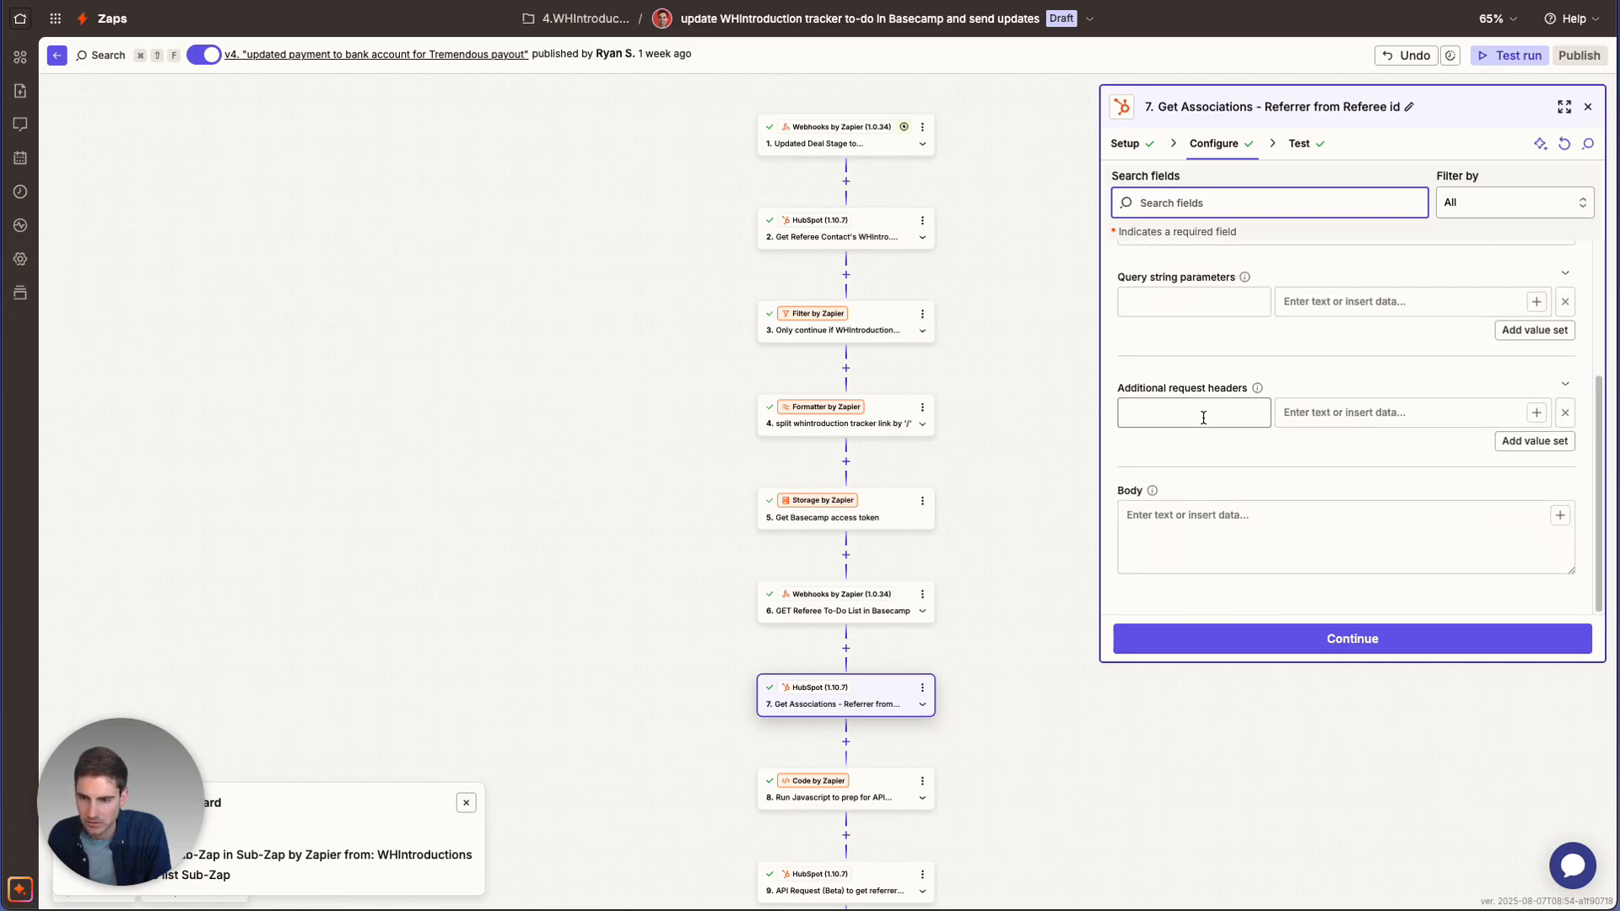
Open the "Run Javascript to prep for API request" step, enlarge its settings view, and review the input data and full code
scroll(890, 686, "down", 1)
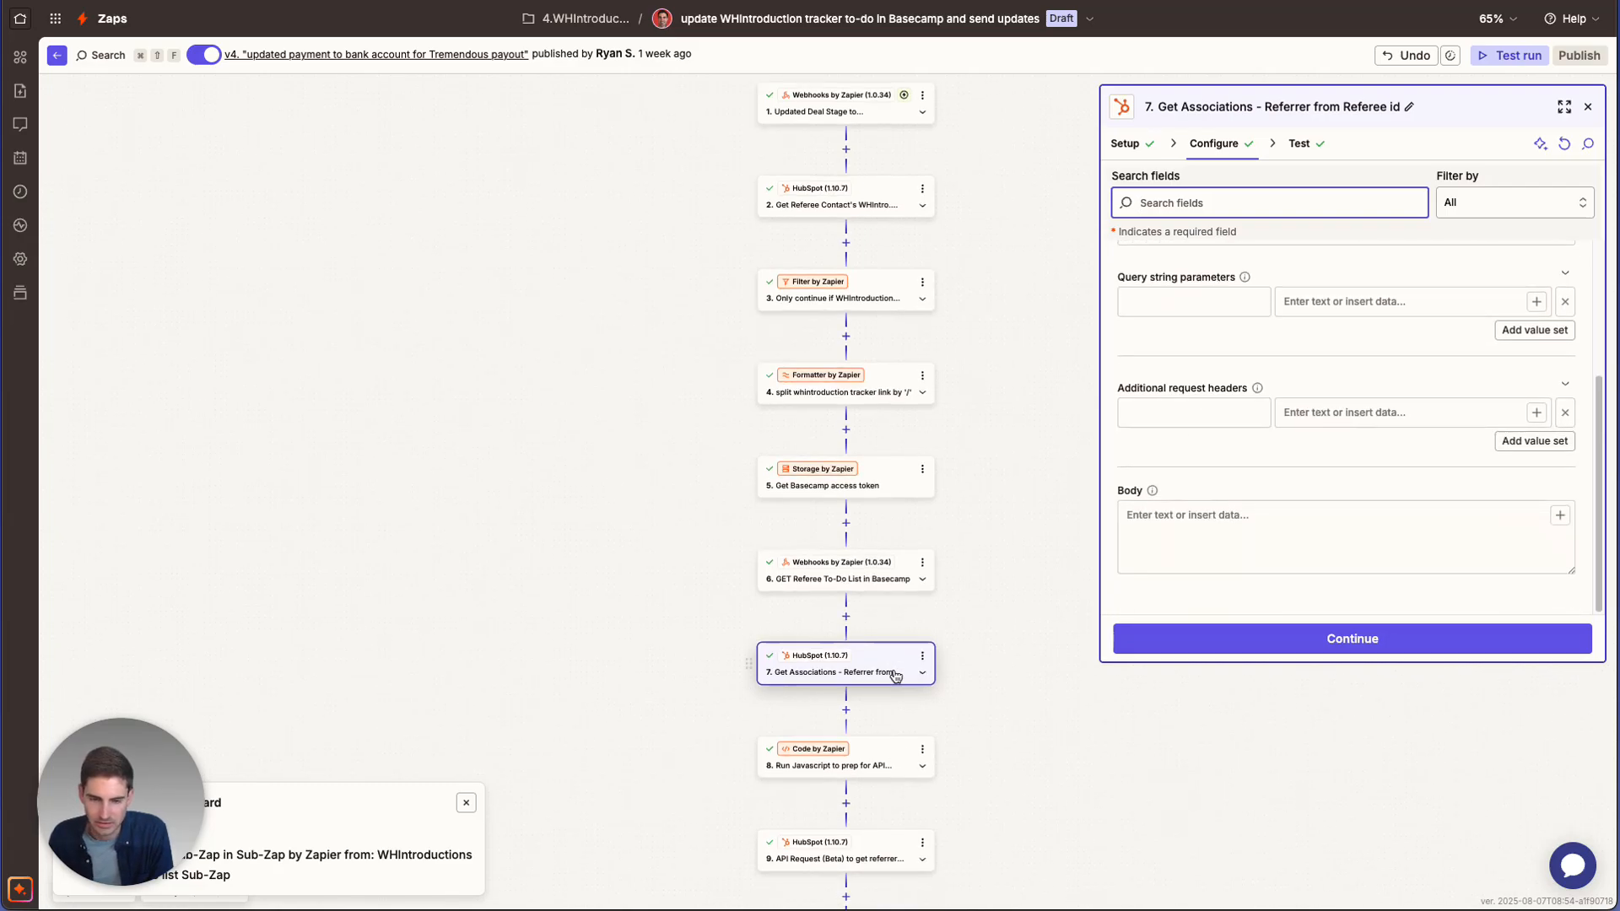
left_click(859, 765)
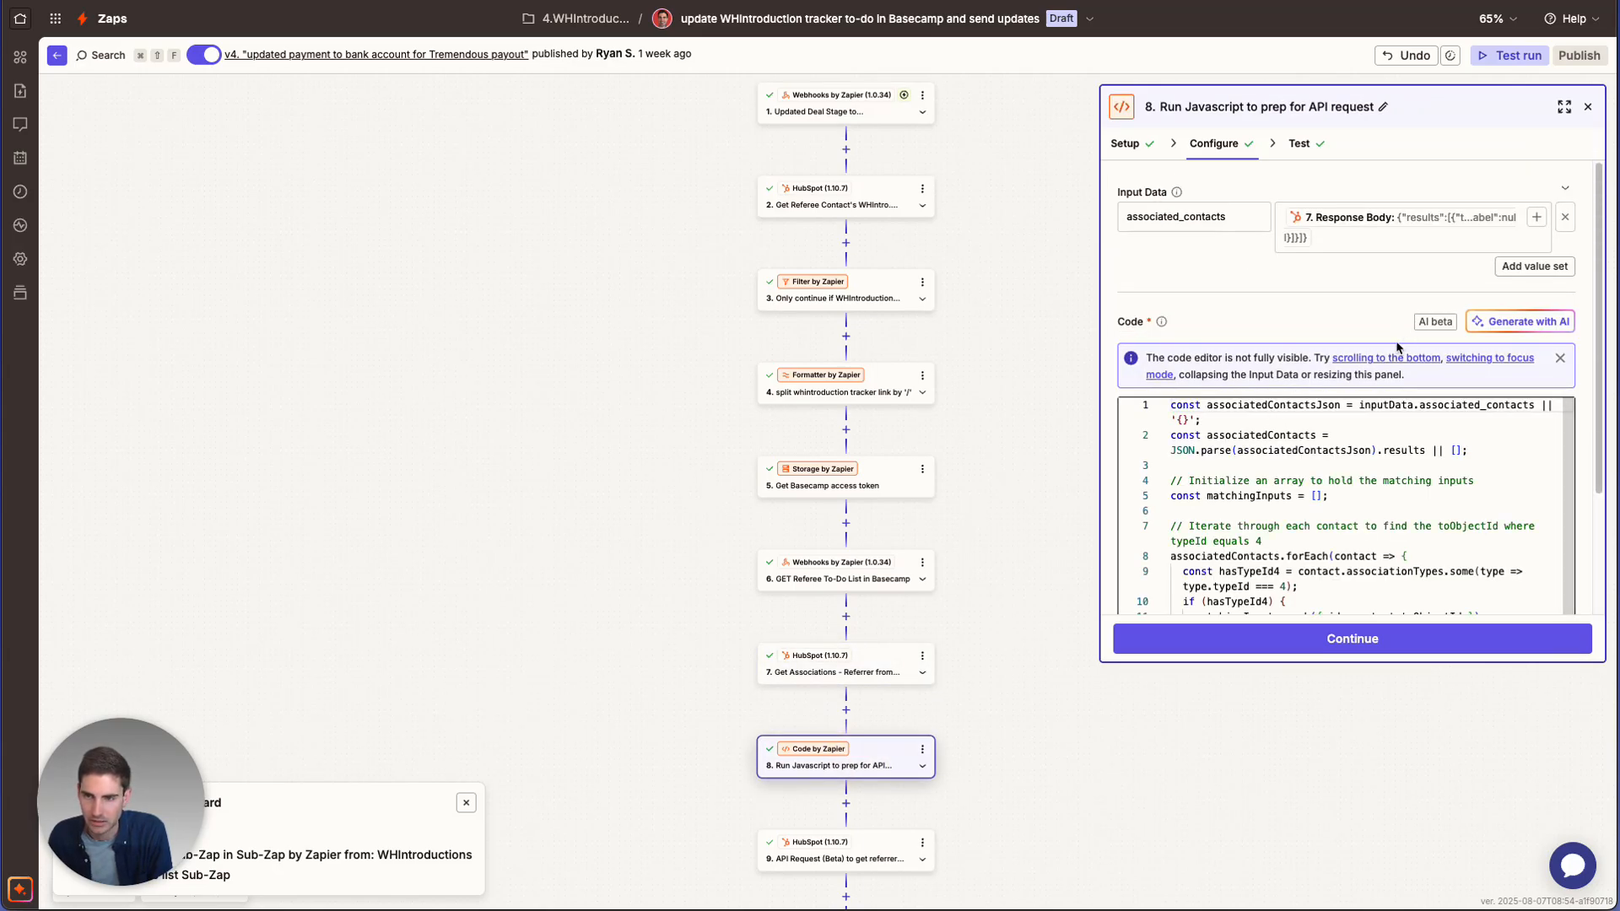
scroll(1252, 236, "down", 1)
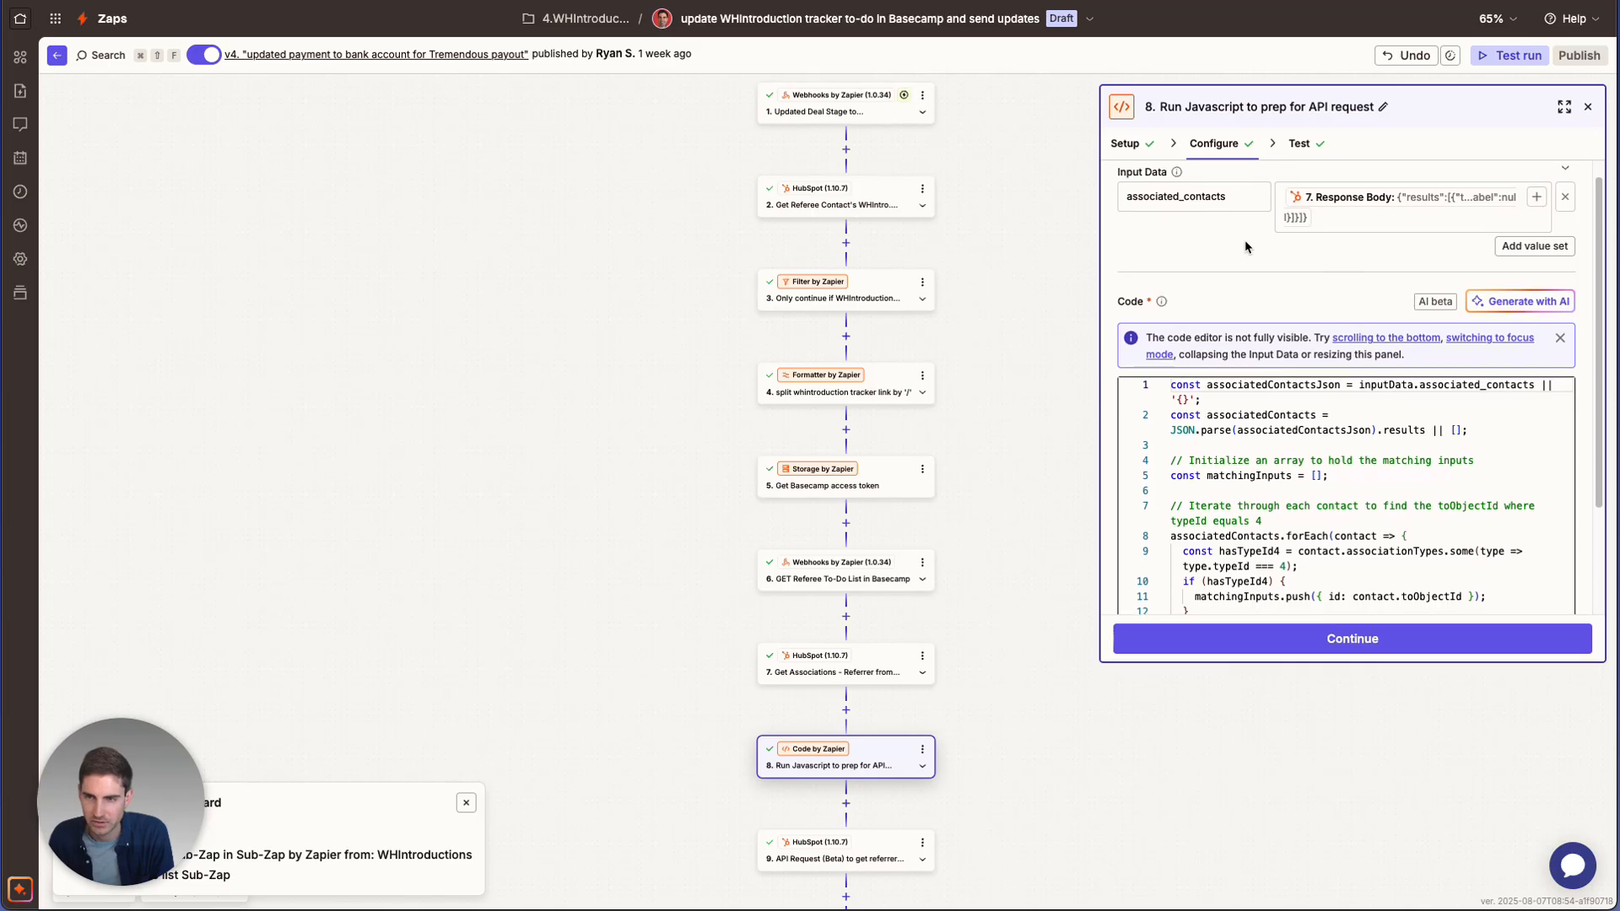
scroll(1230, 220, "up", 1)
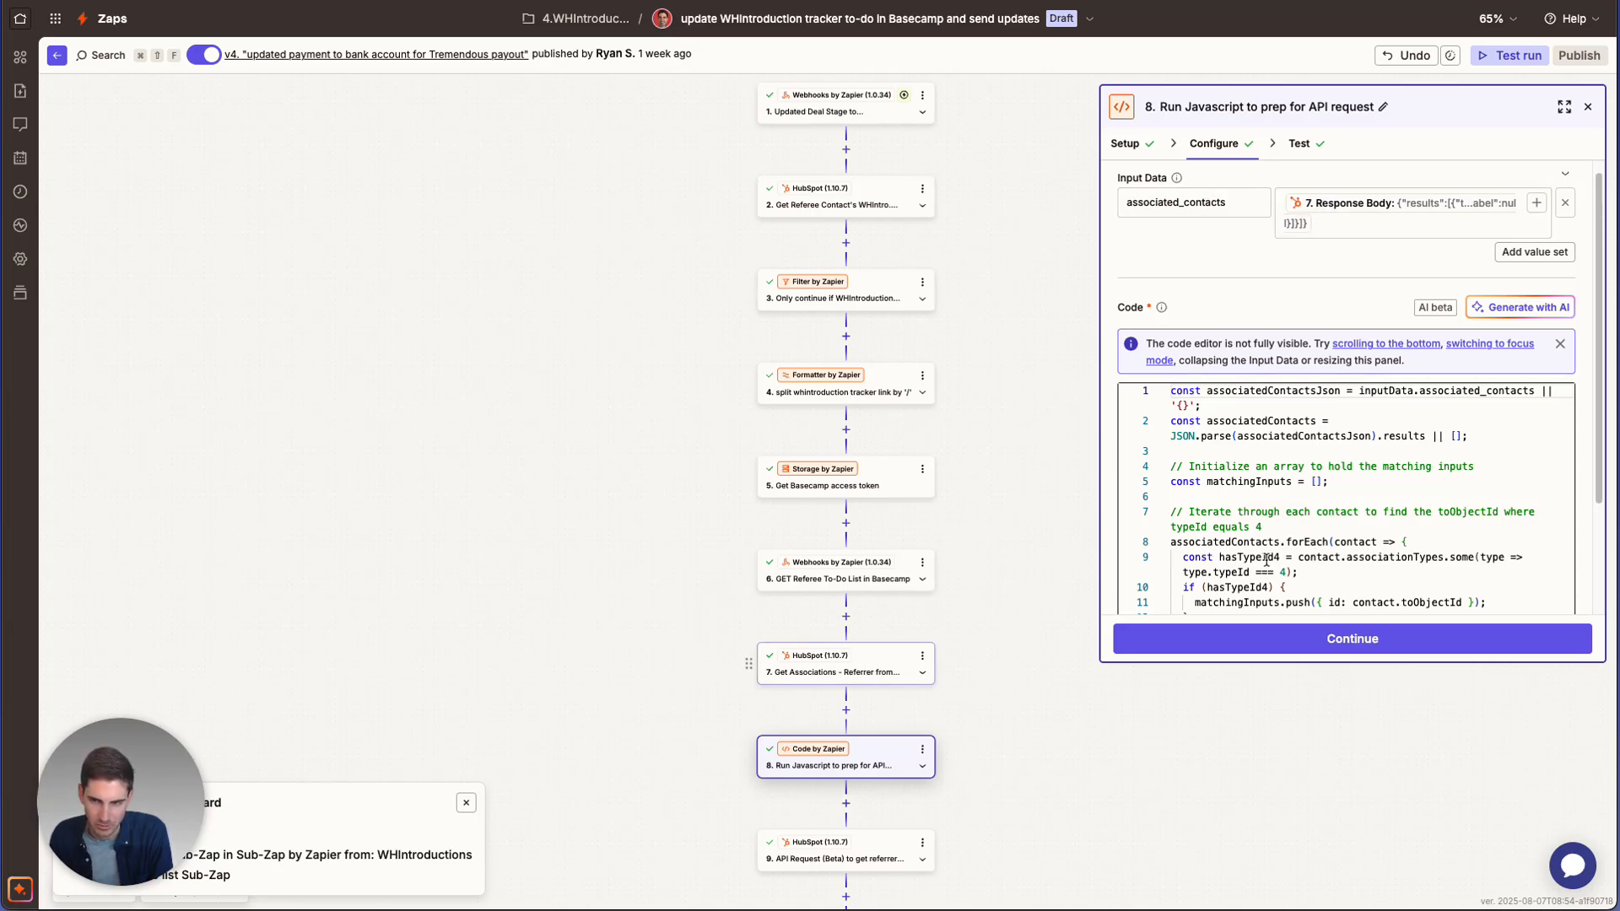
scroll(1206, 415, "down", 2)
scroll(1229, 513, "up", 2)
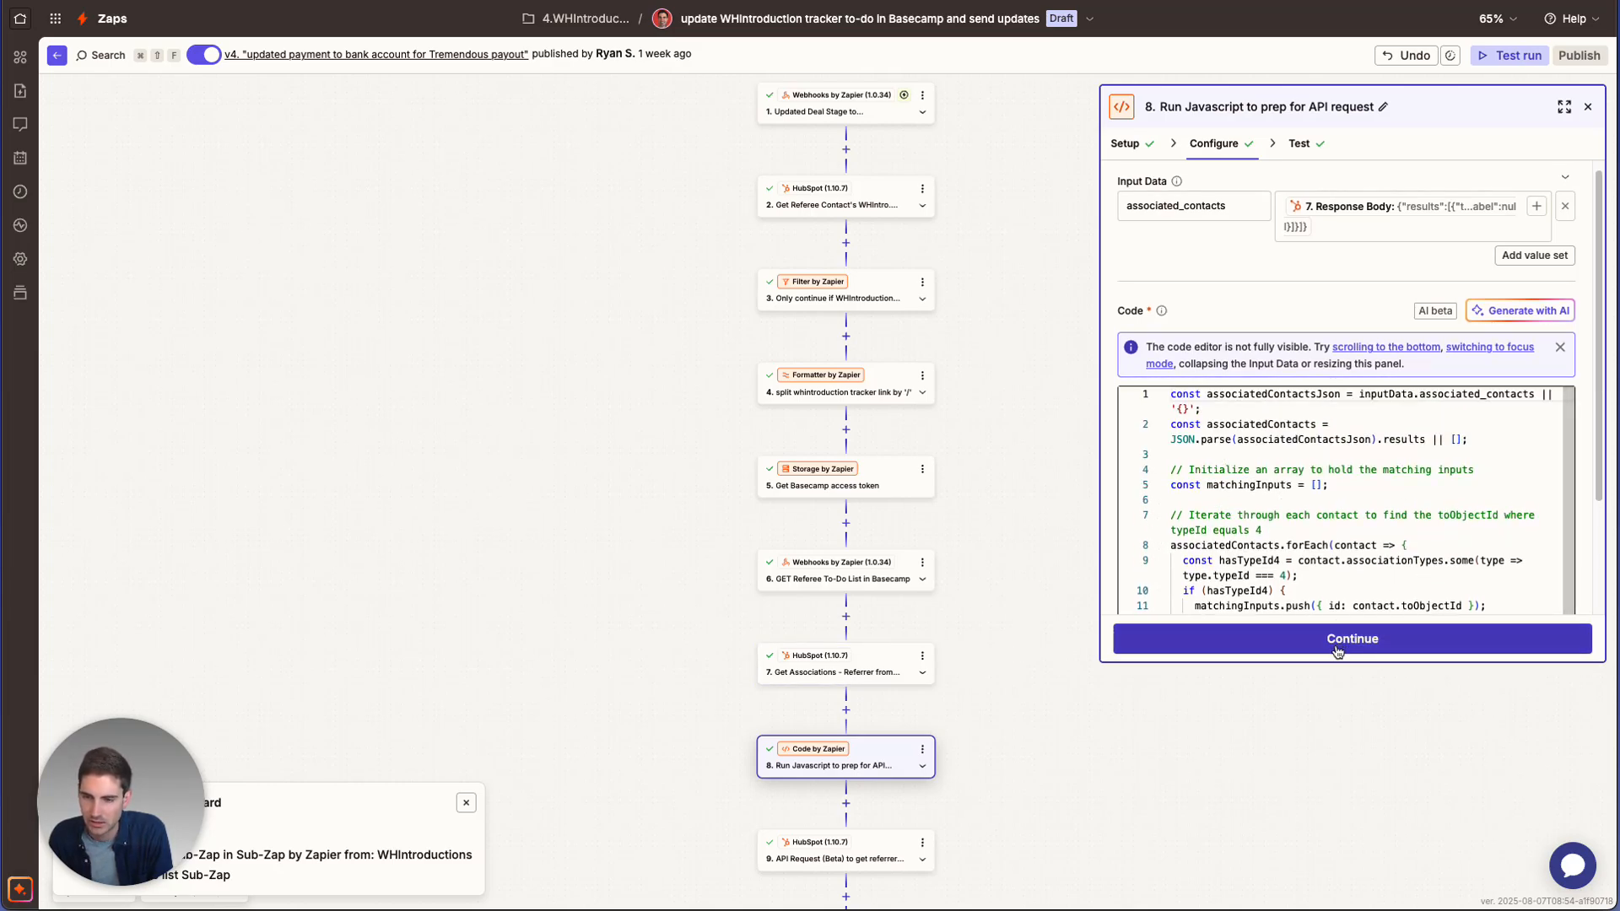
left_click_drag(1346, 662, 1334, 890)
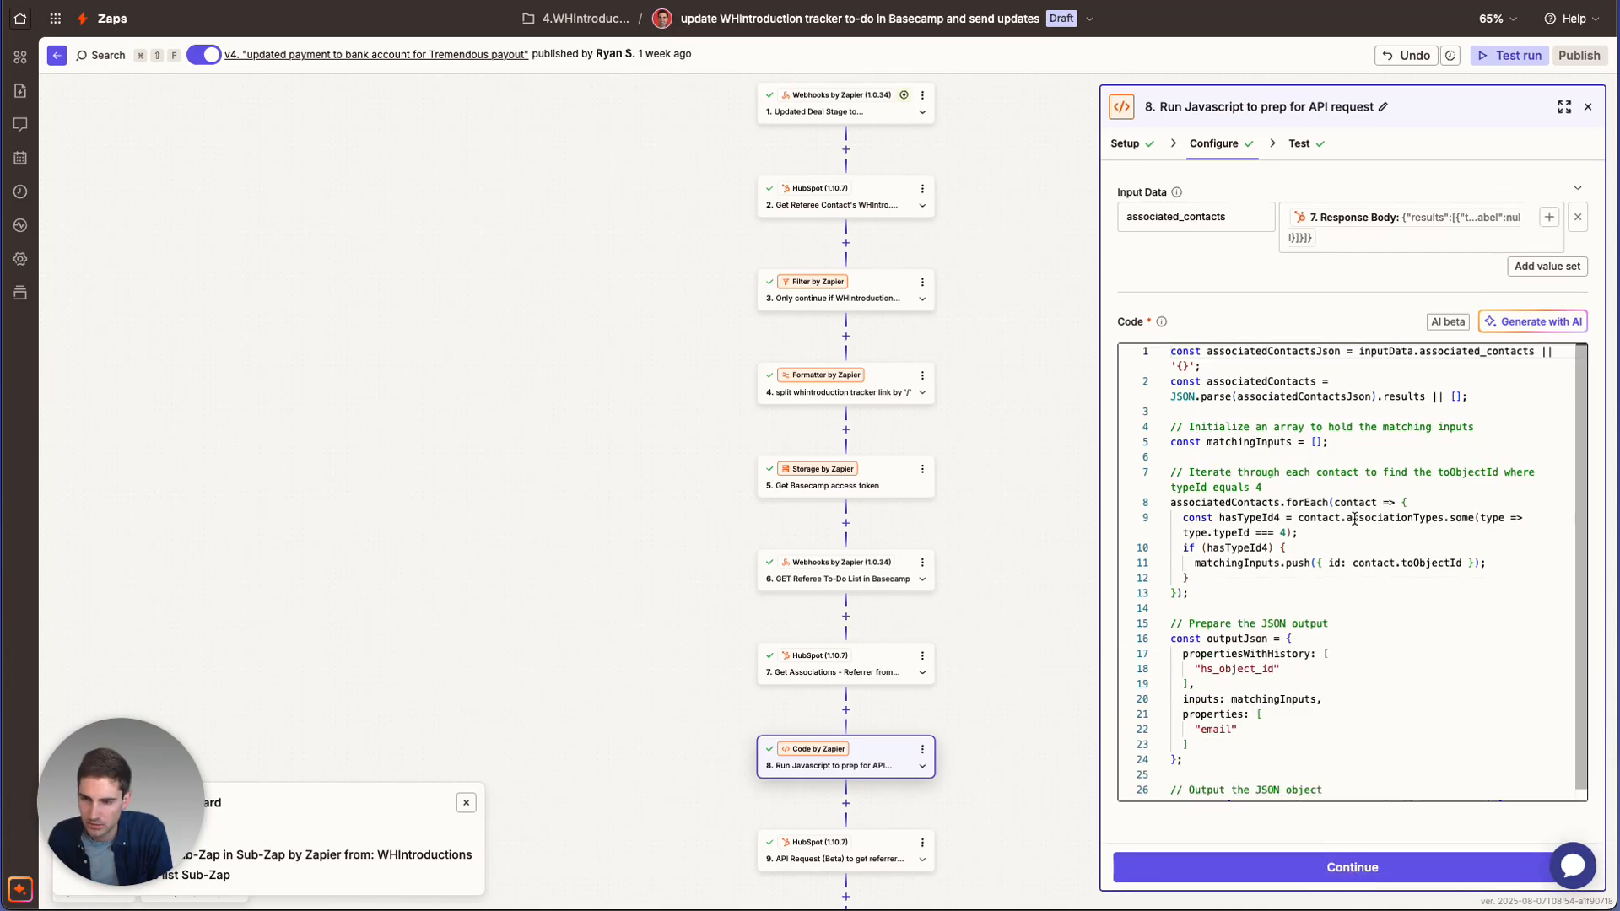
scroll(1384, 496, "down", 1)
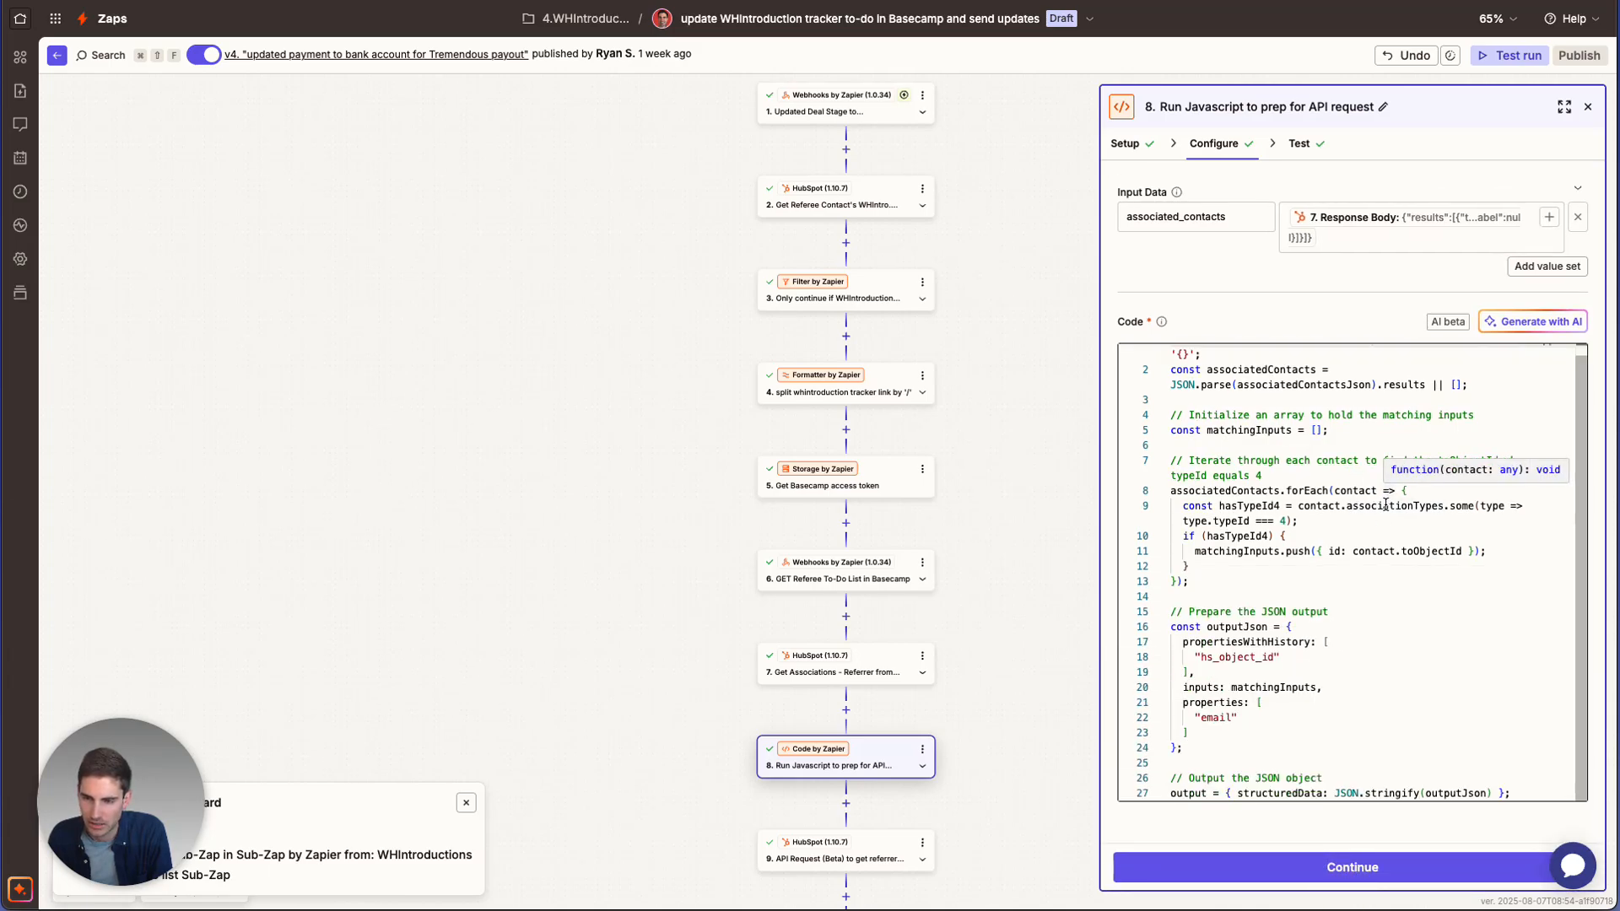
scroll(1376, 510, "up", 1)
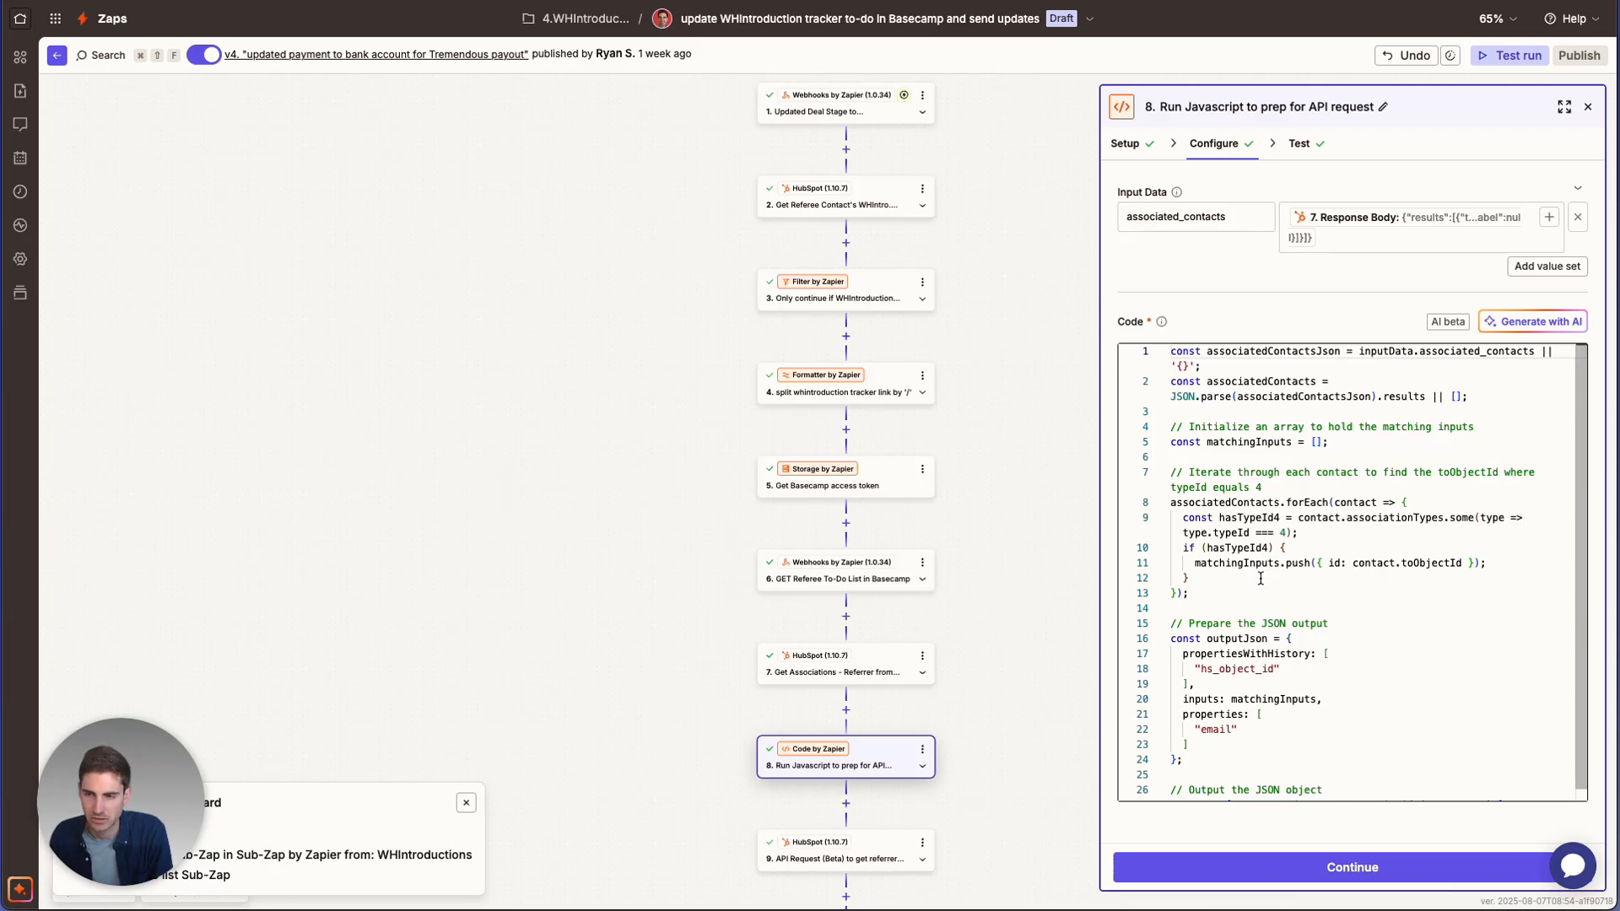
scroll(1261, 579, "down", 1)
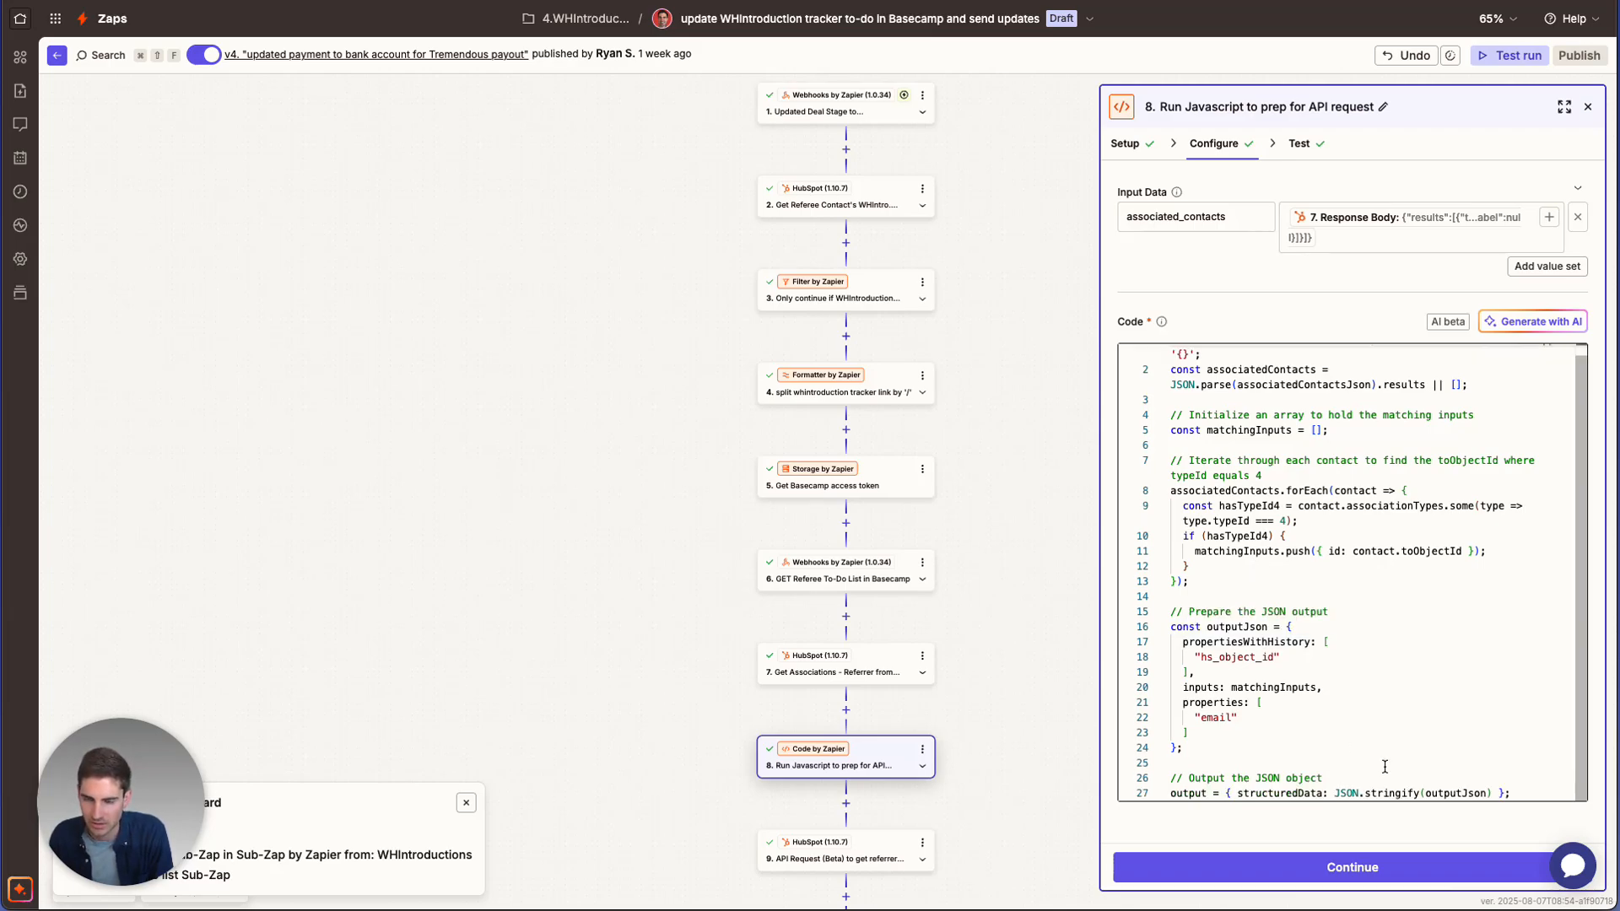
Open the "API Request (Beta) to get referrer information" step and review its method, URL, headers and structured data body
scroll(802, 784, "down", 1)
left_click(898, 822)
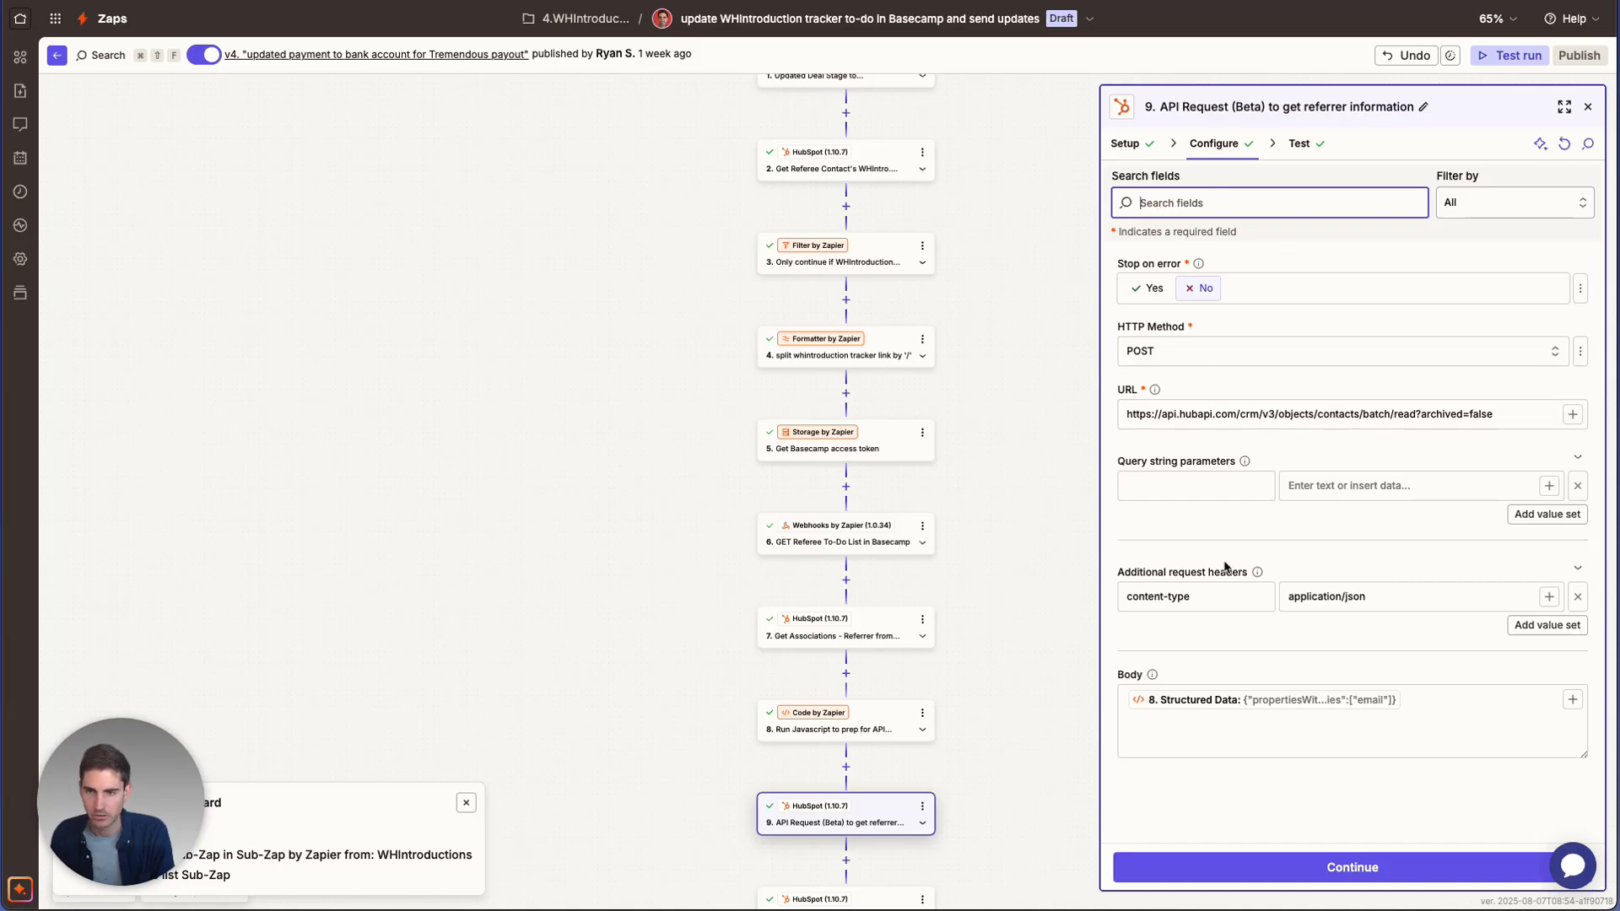
left_click_drag(1276, 888, 1274, 861)
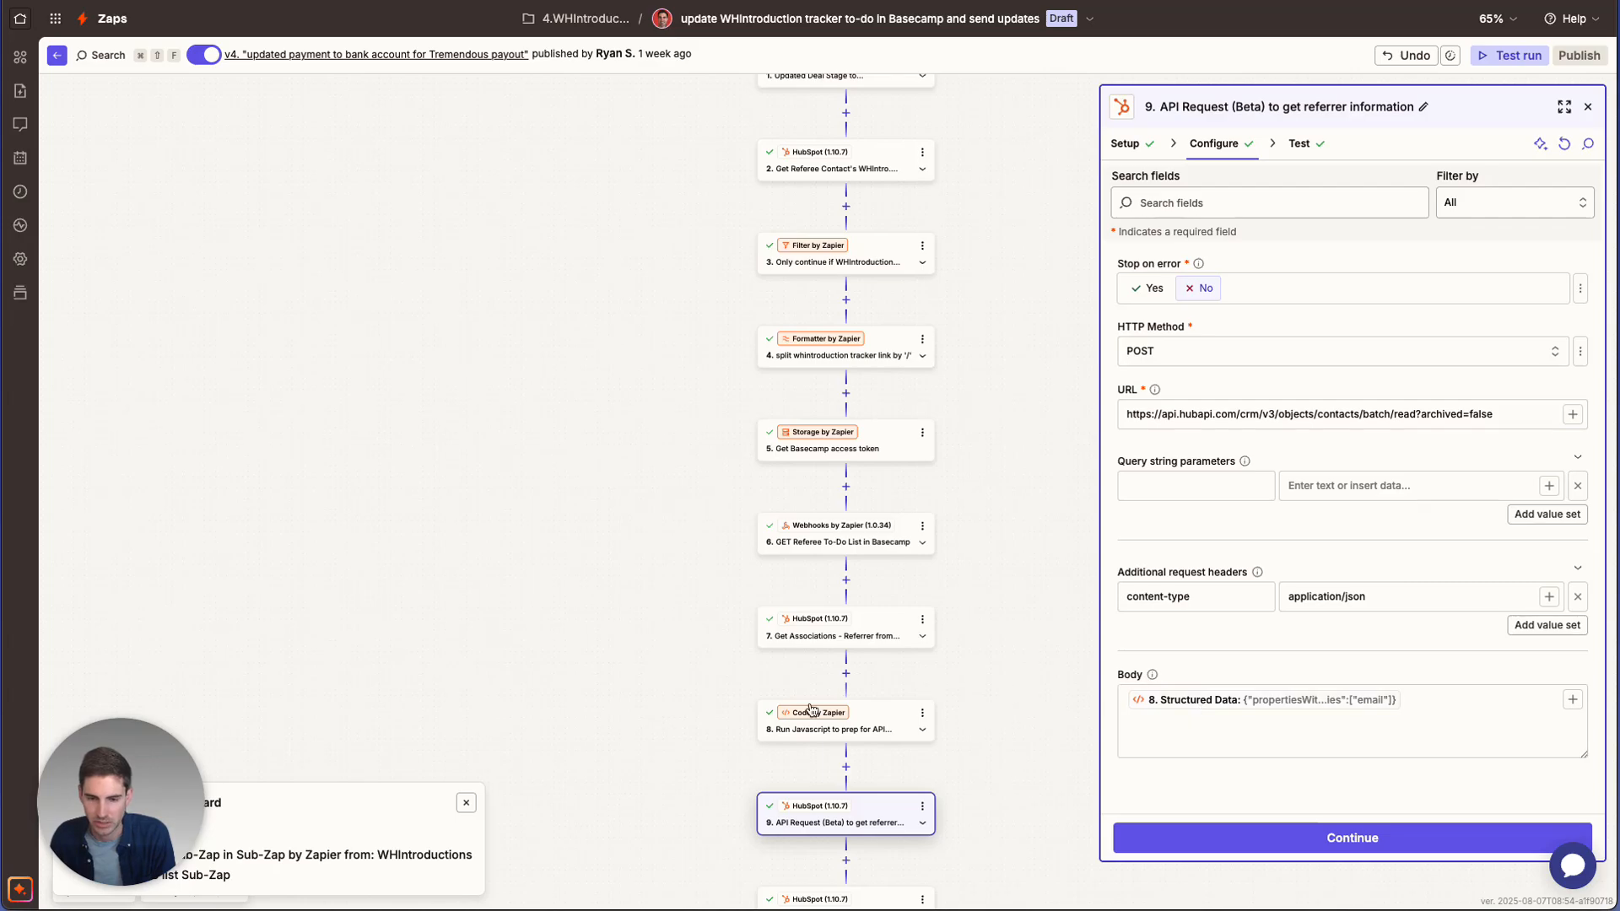
Review the contact ID and additional property in the "Get Contact referrer whintro. public tracker link" step, cross-checking the preceding API request step
scroll(848, 709, "down", 2)
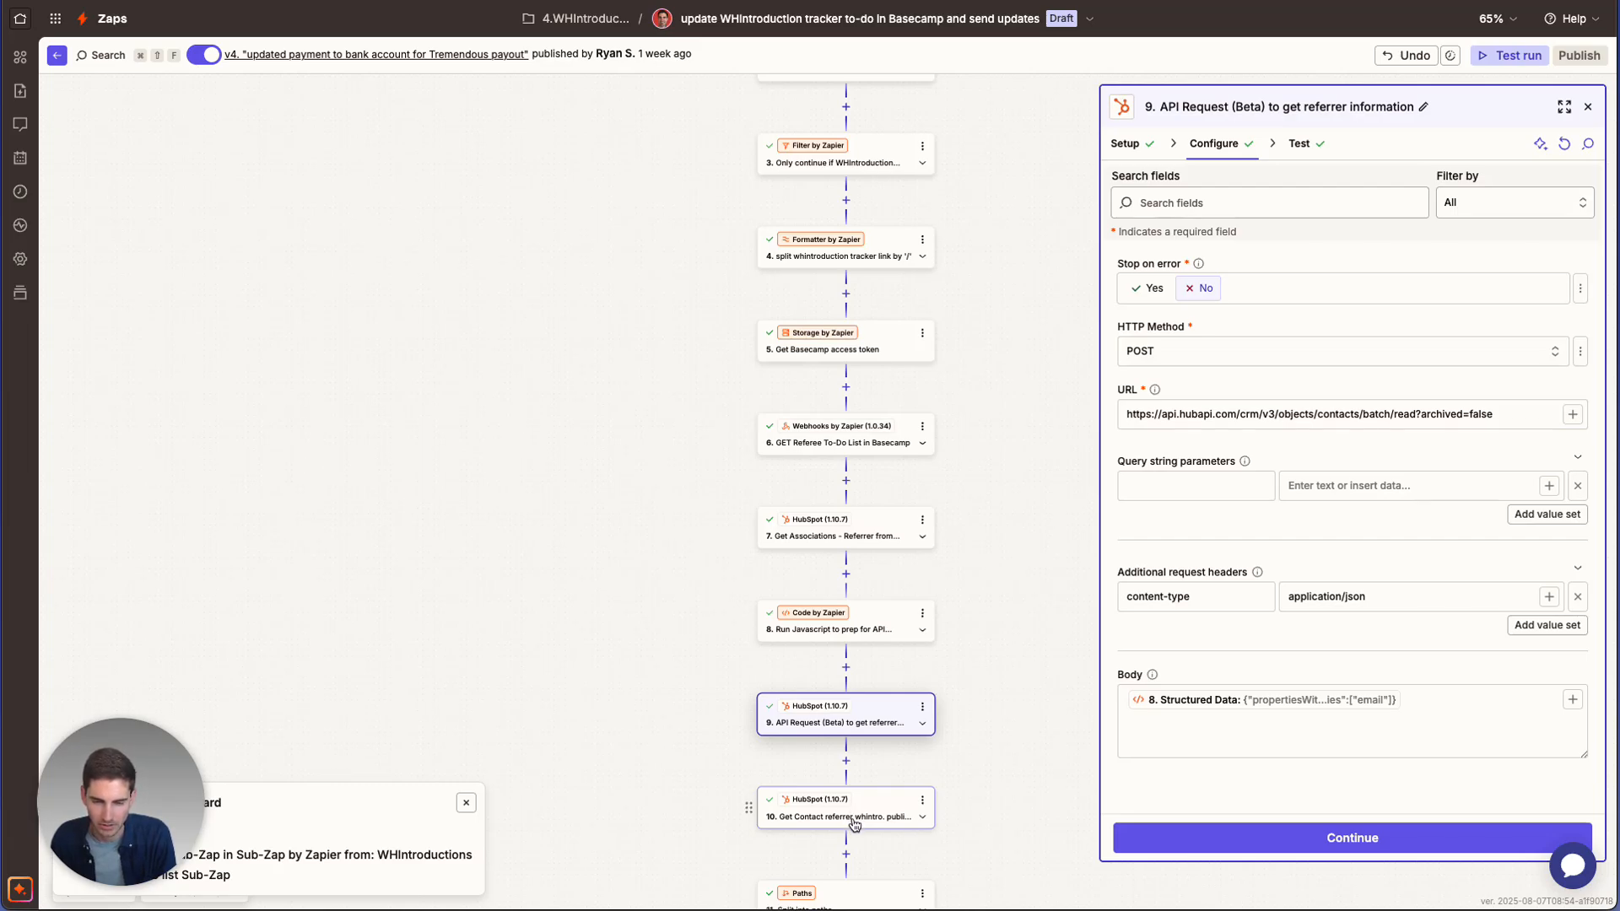
scroll(856, 806, "down", 2)
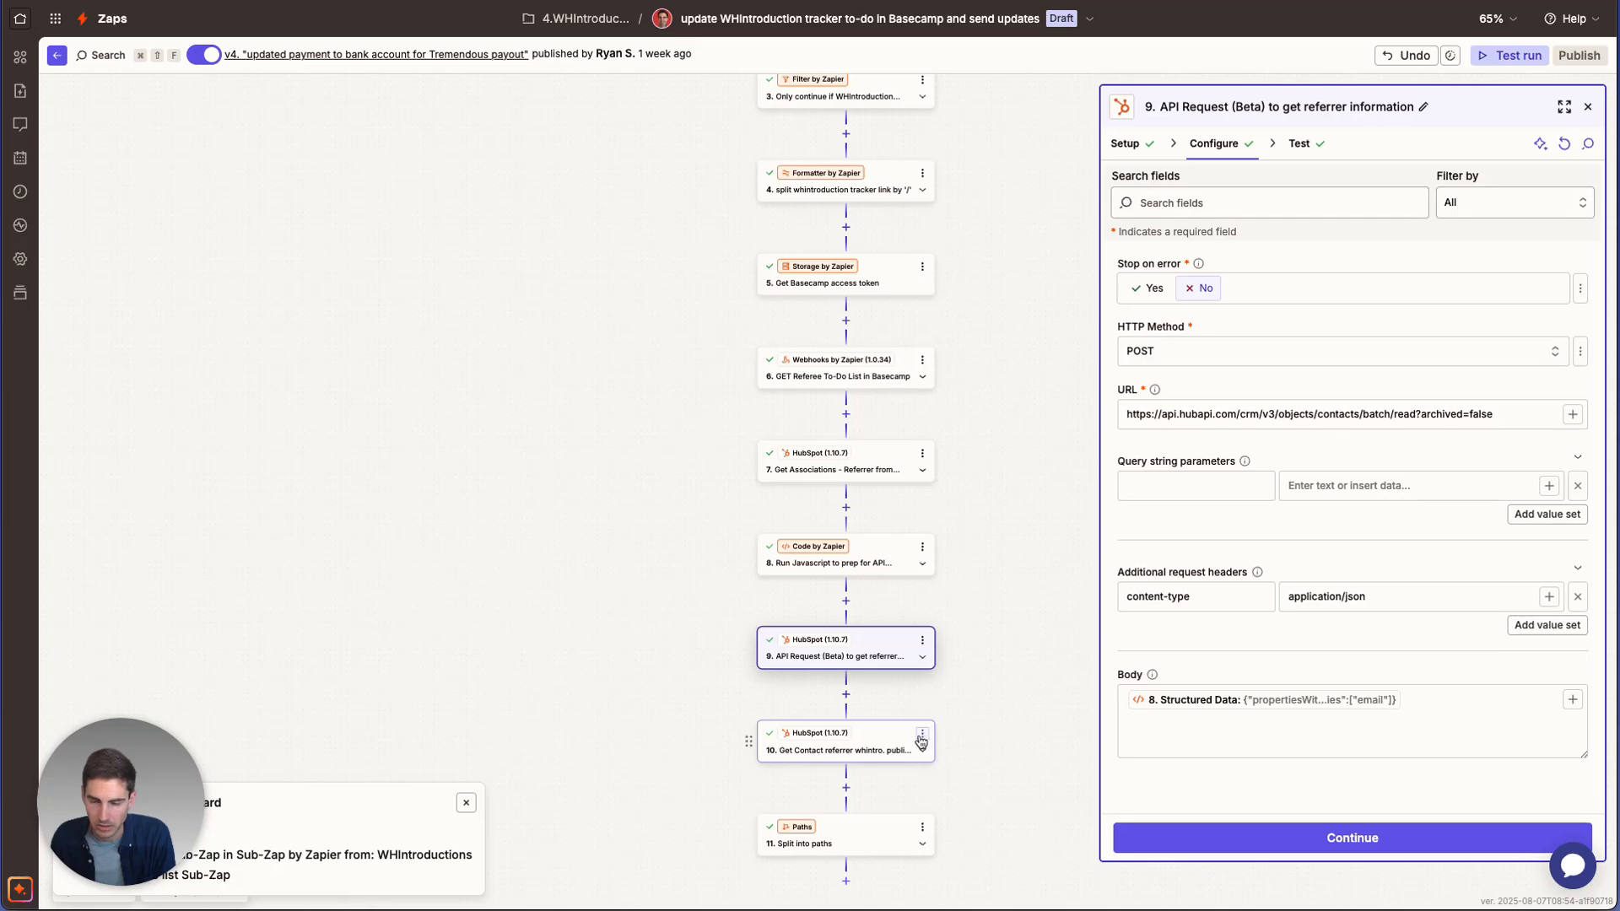
left_click(868, 757)
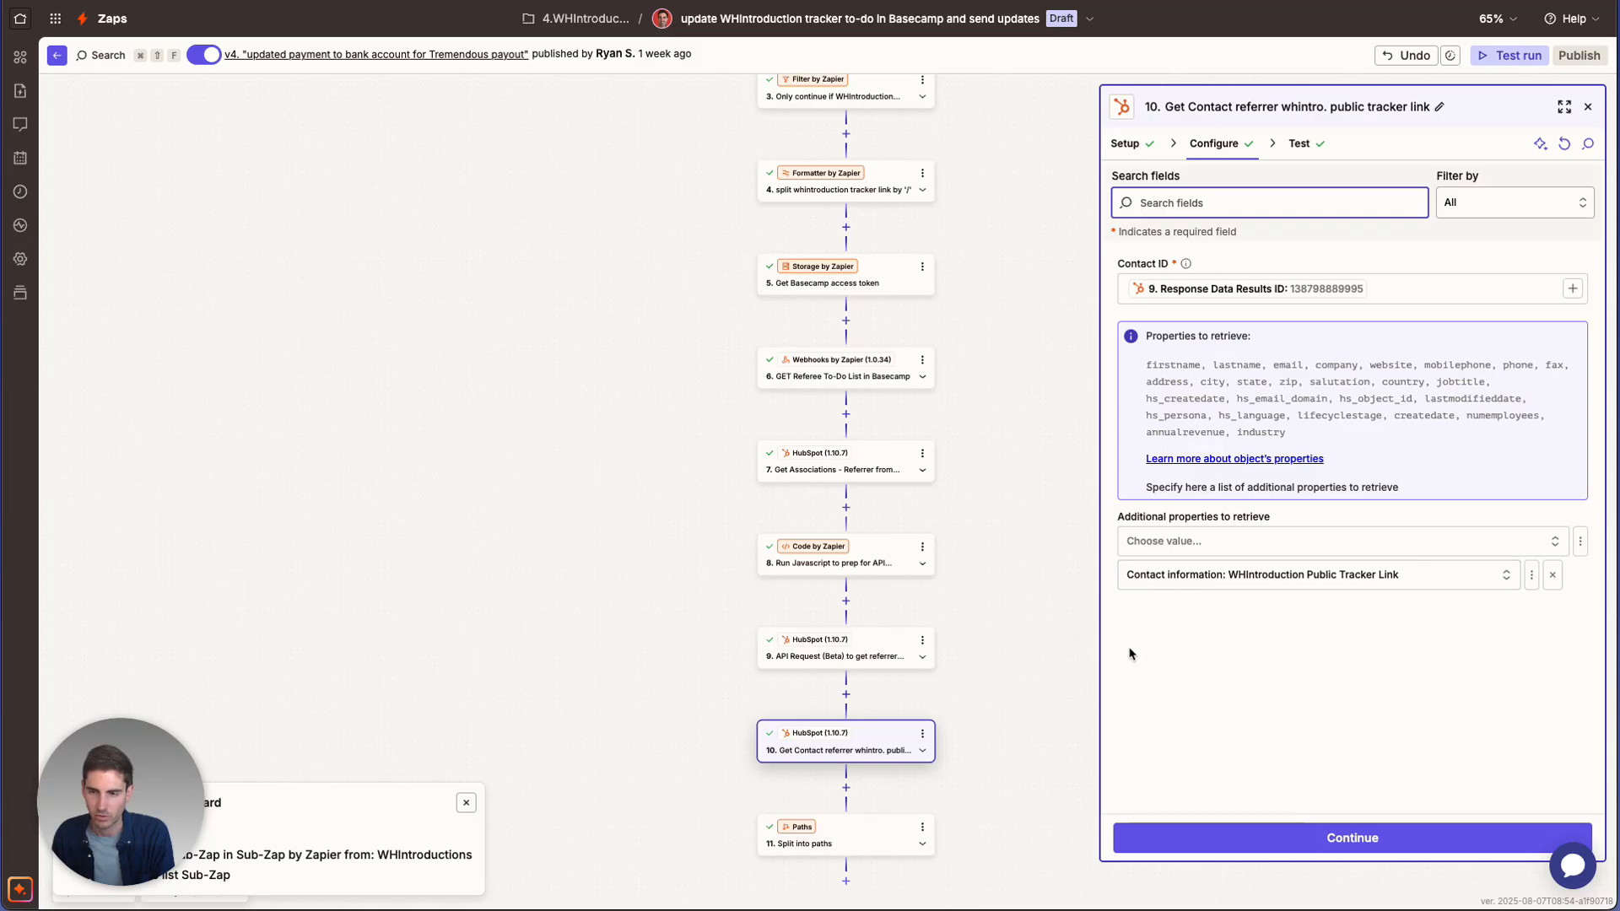
left_click(841, 651)
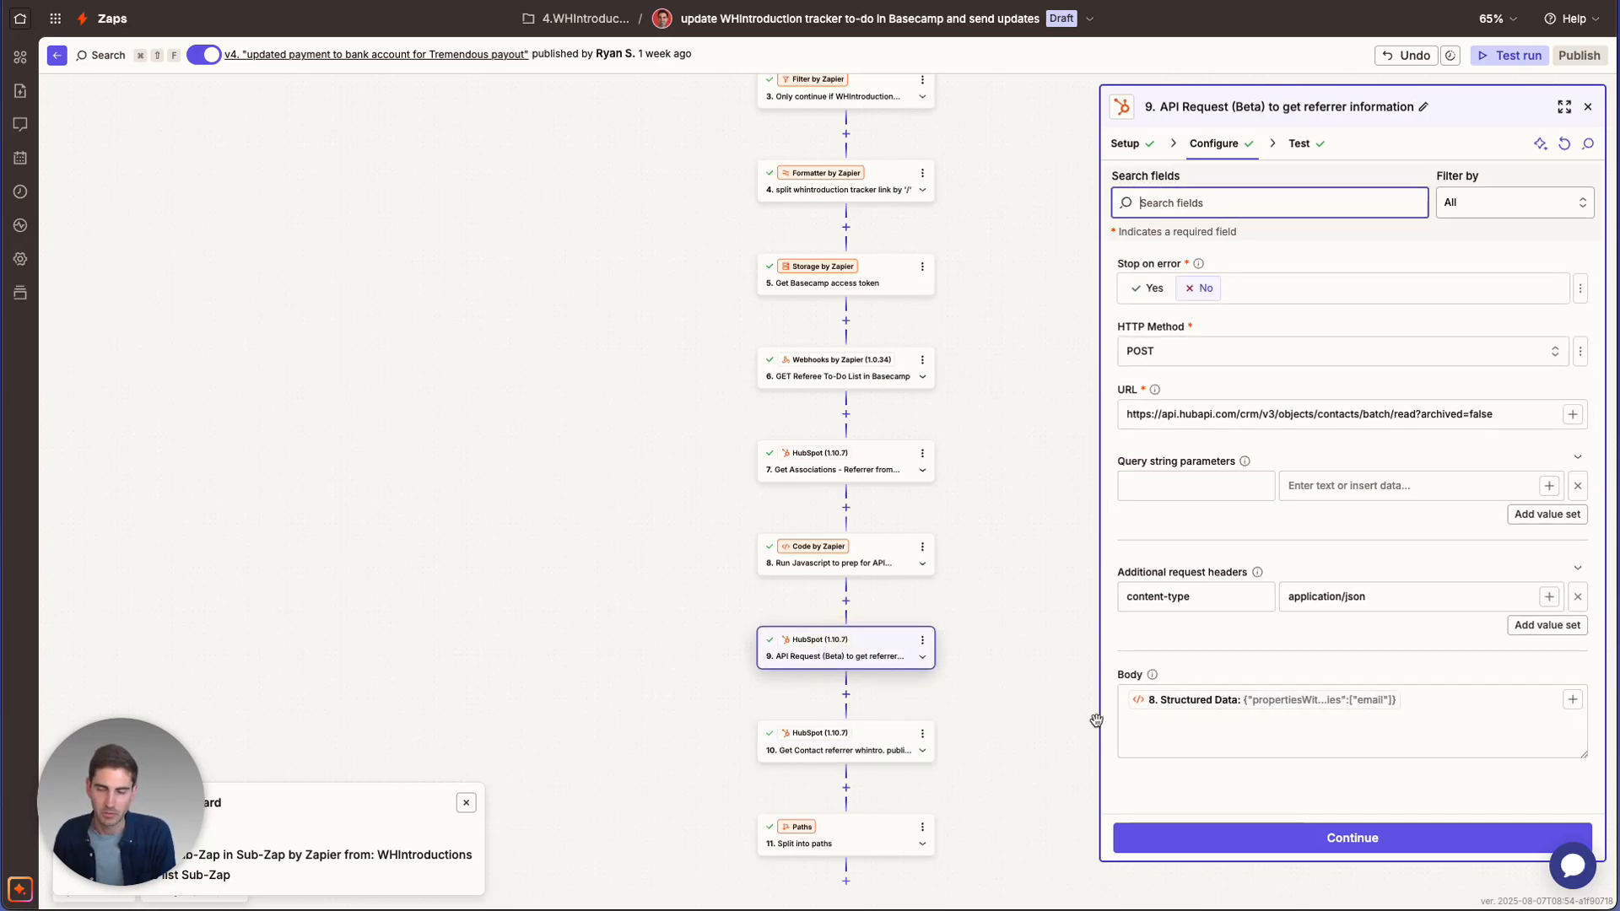
left_click(798, 749)
Bring the connected, engaged in trial, long-term engagement and did not work out branches below the path split into view
scroll(796, 741, "down", 5)
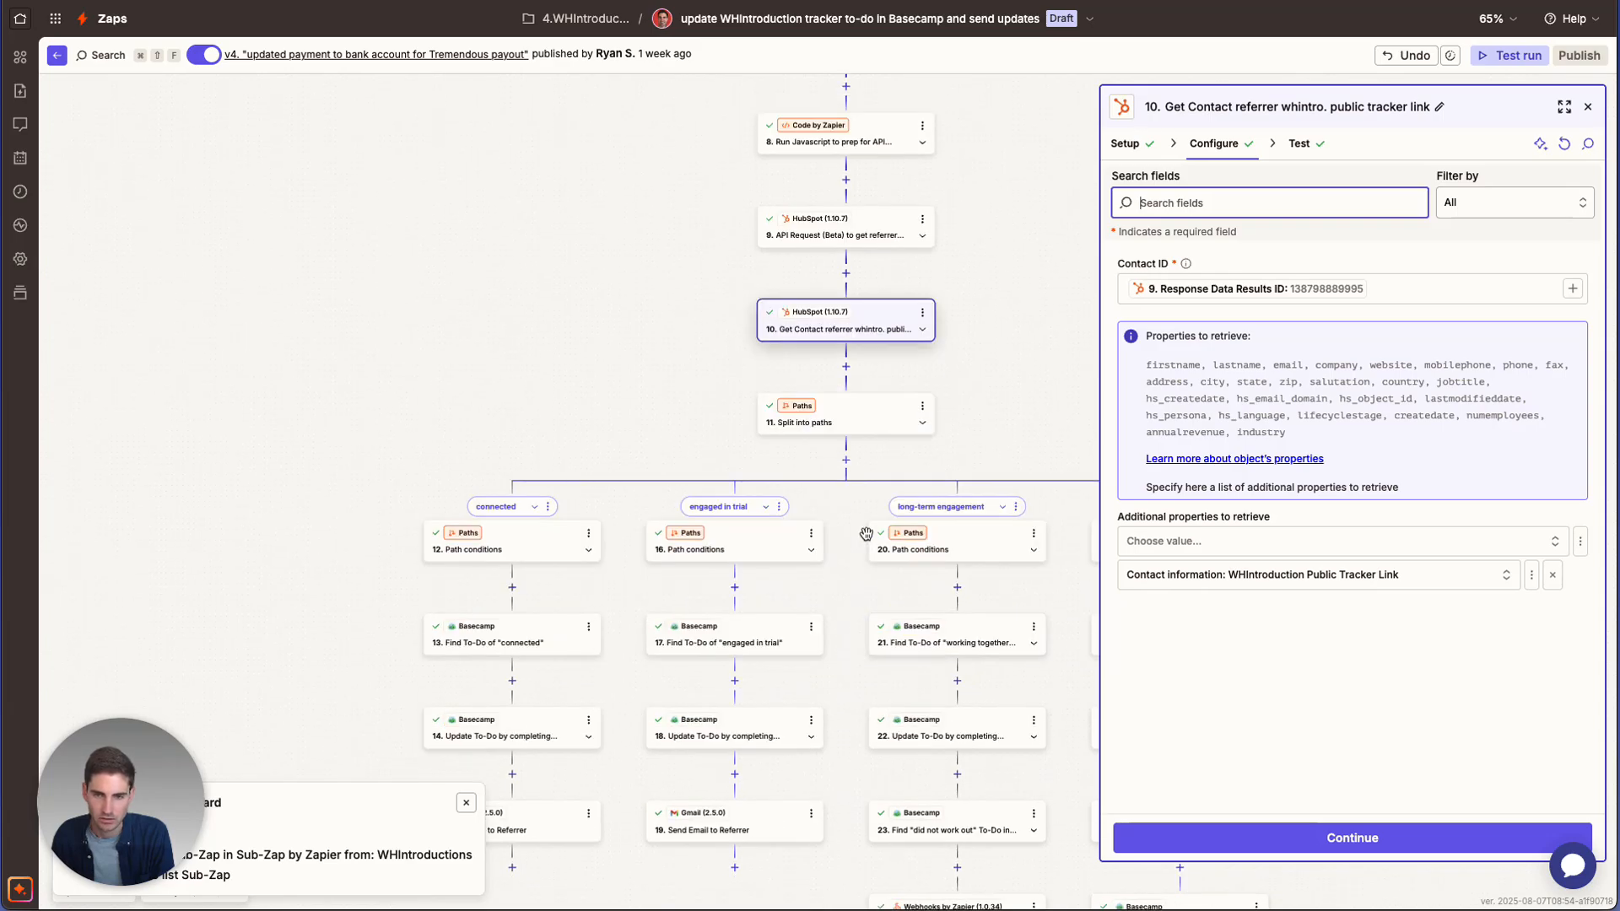
scroll(1044, 482, "down", 1)
left_click_drag(649, 300, 382, 170)
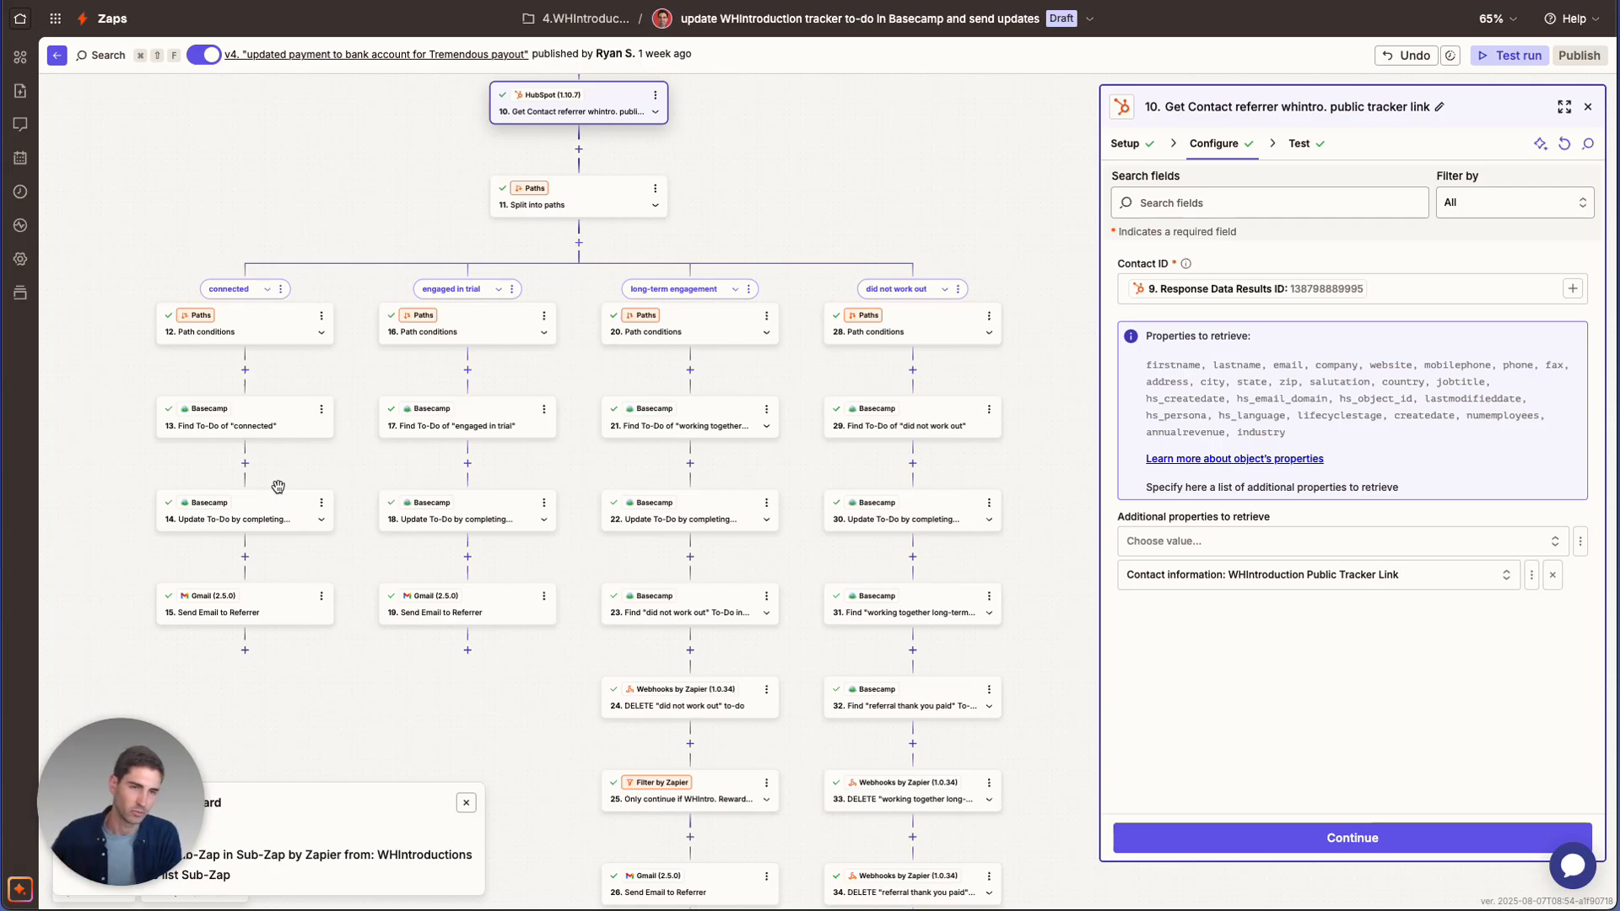
Review the connected branch's path conditions, its "Find To-Do of connected" search and the update that marks the to-do as complete
left_click(243, 331)
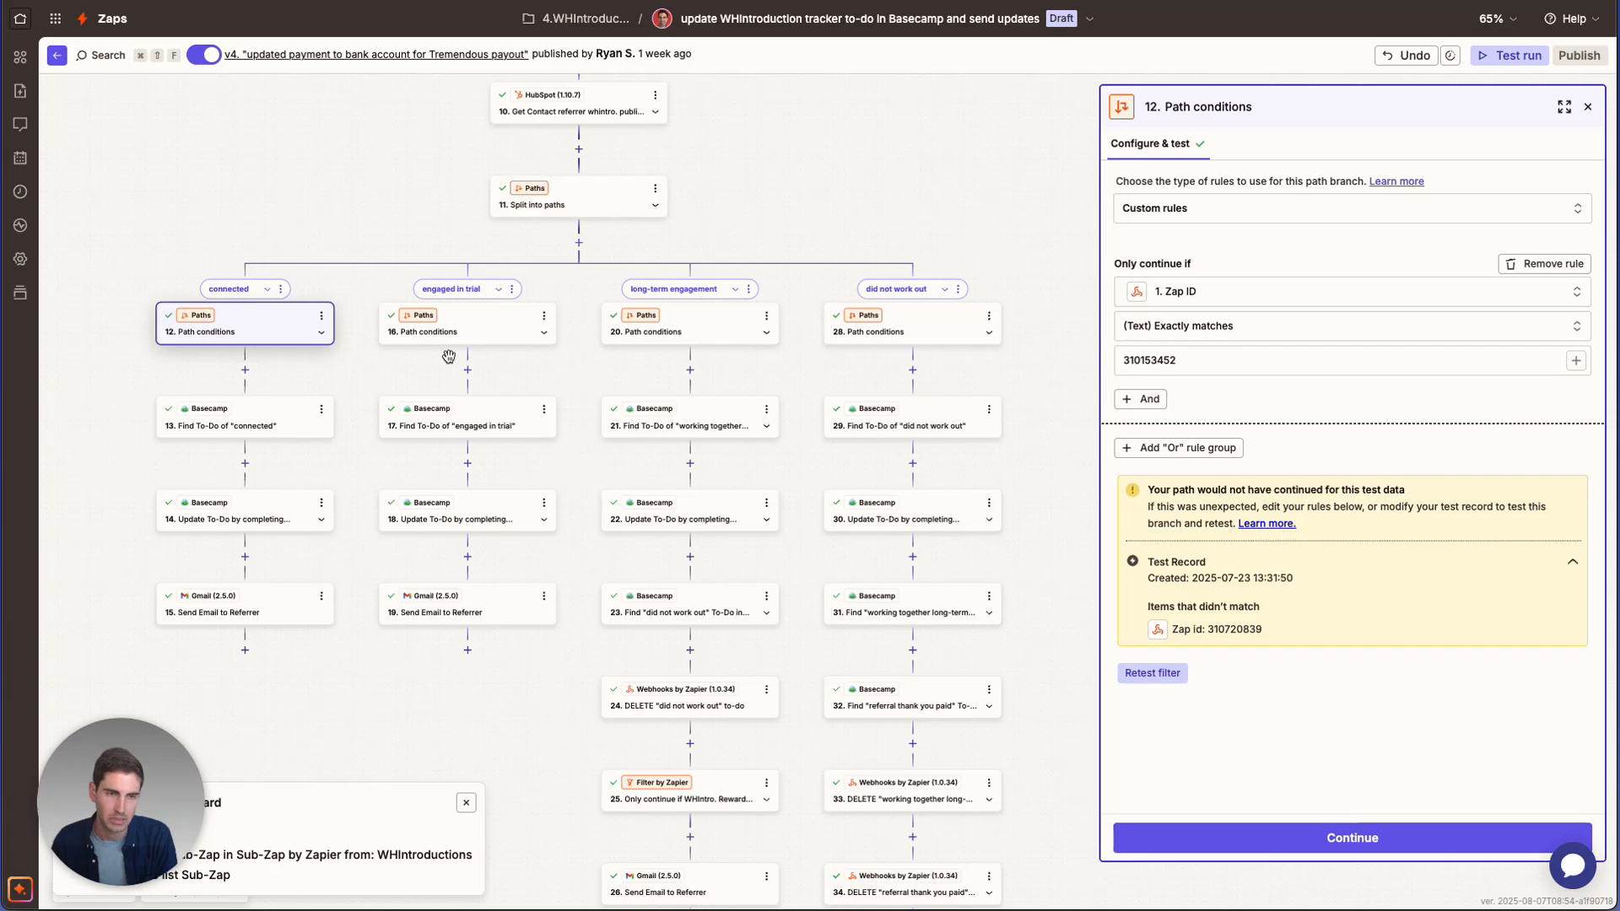
left_click(249, 429)
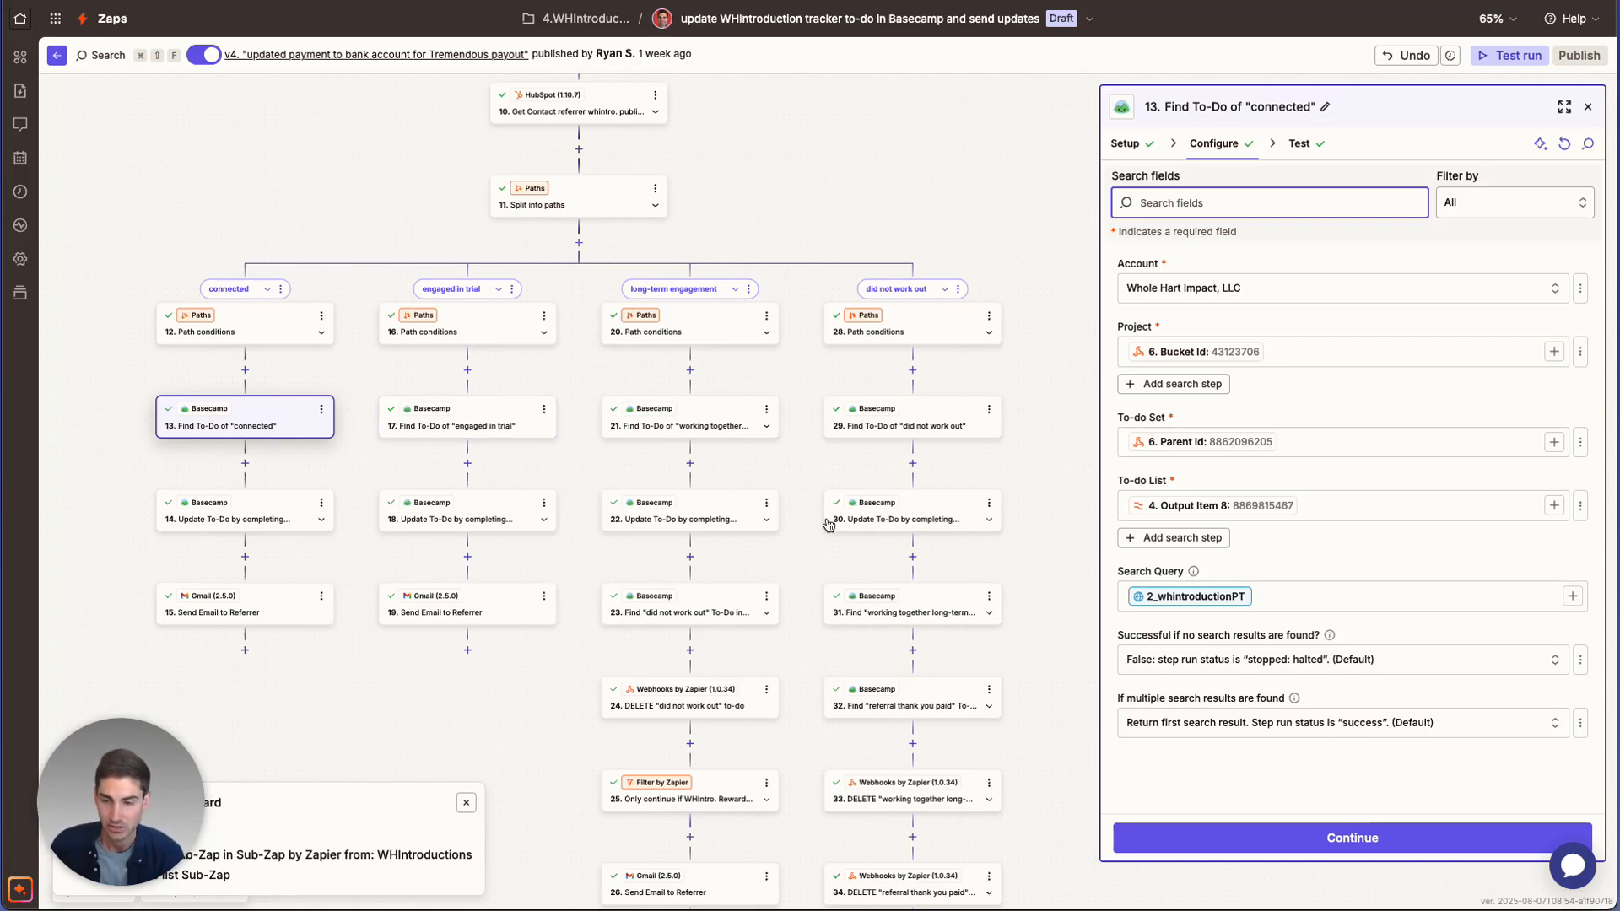
left_click(198, 518)
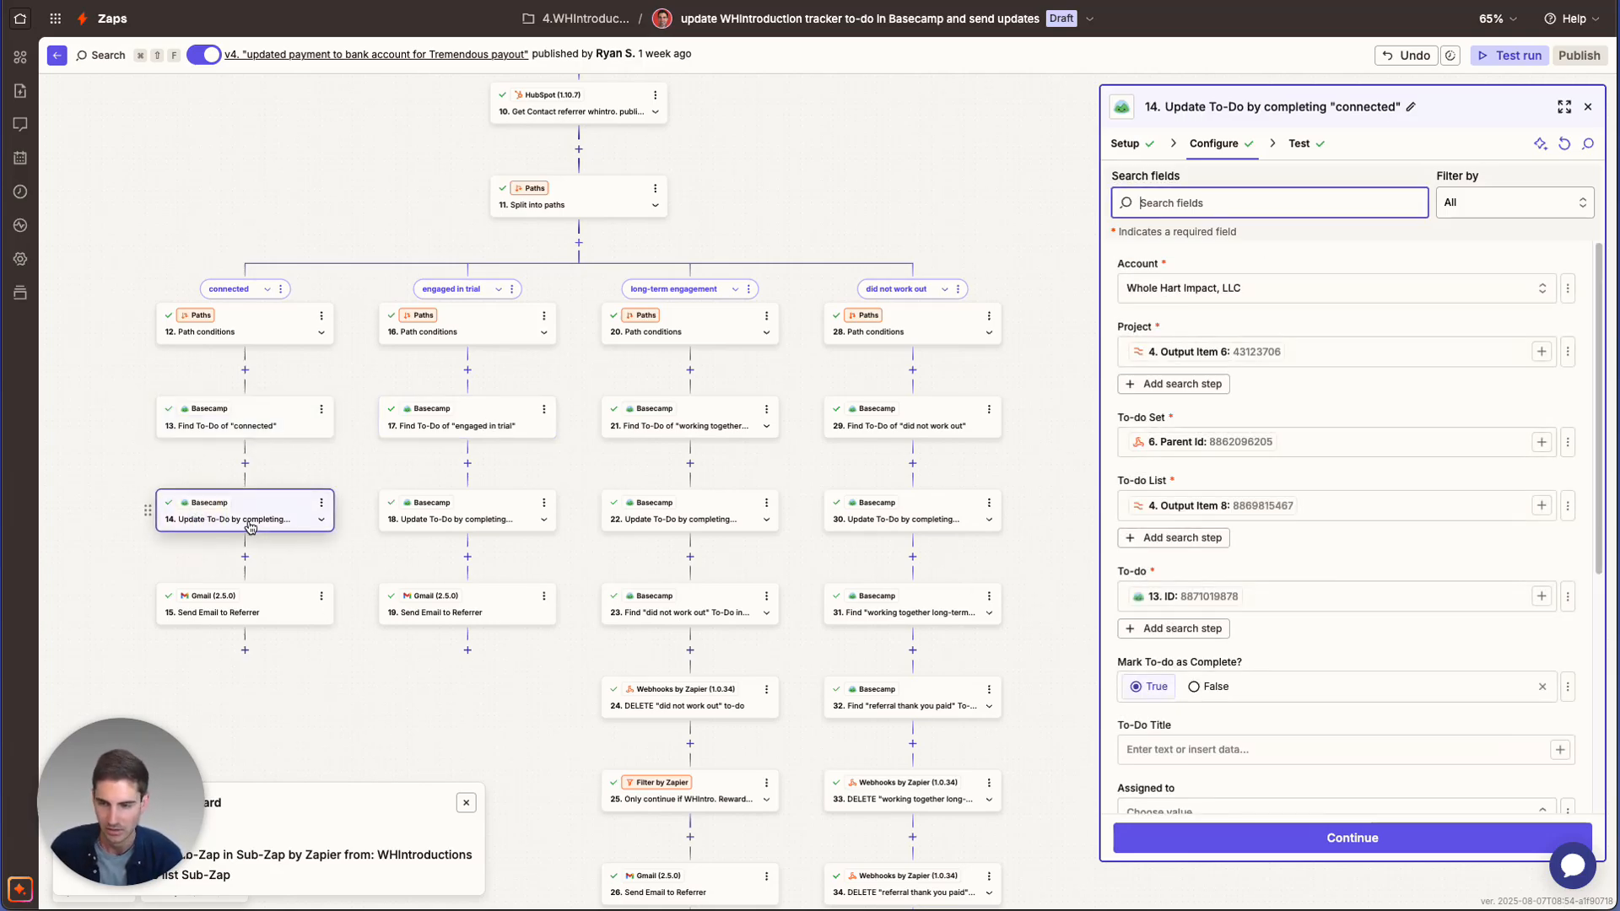
scroll(1264, 489, "down", 3)
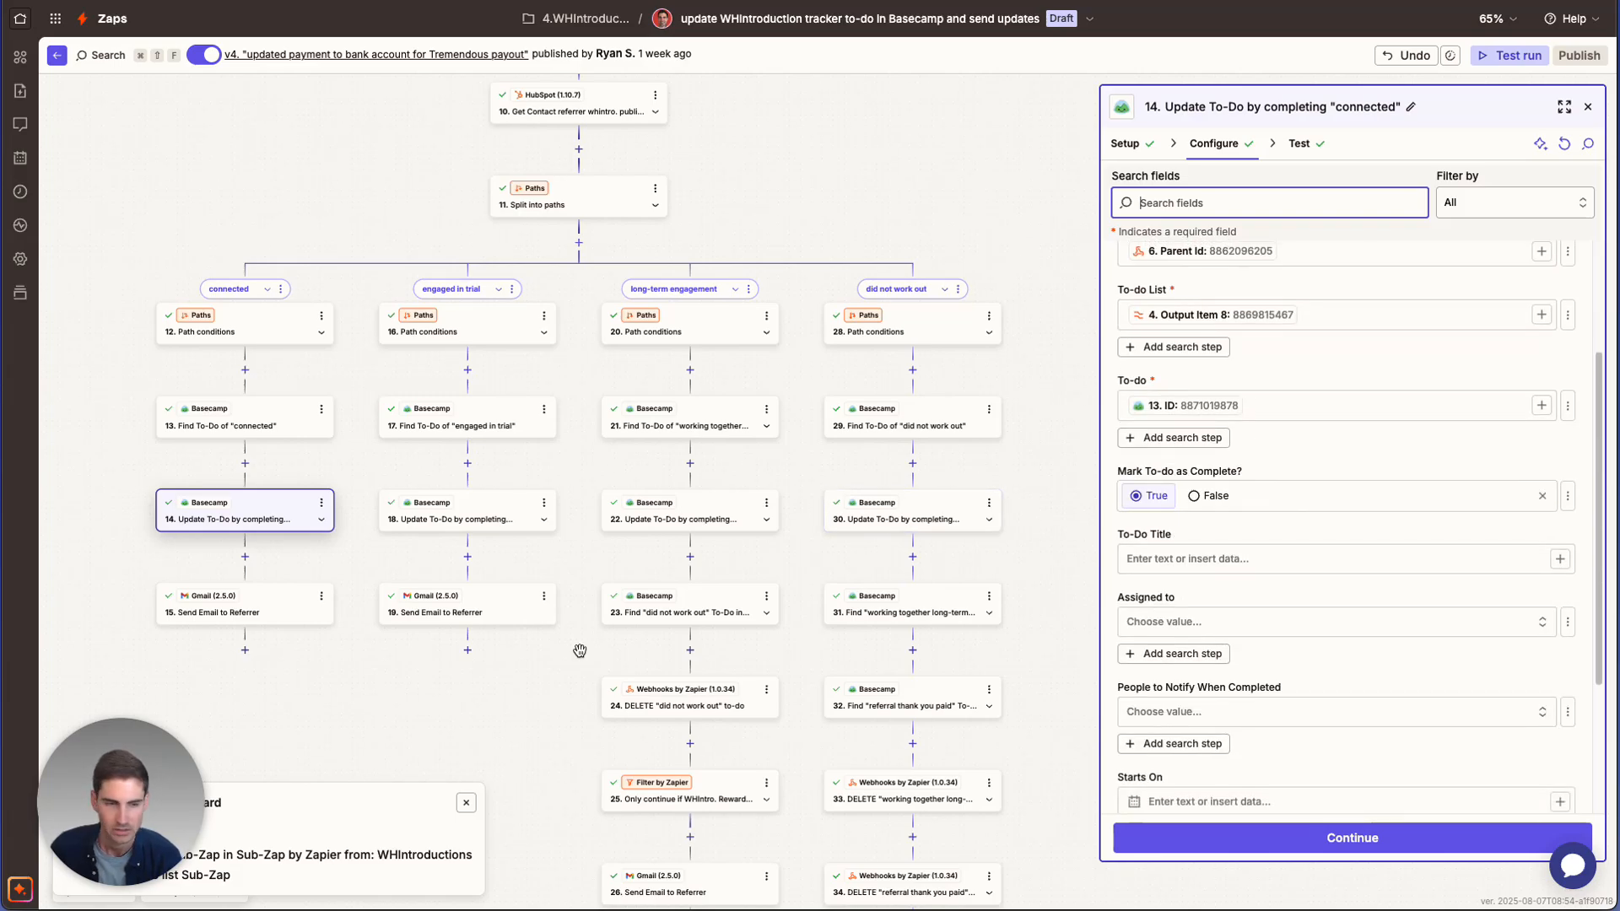
Open the connected branch's "Send Email to Referrer" step and review its recipient, Bcc, sender, subject and body text
left_click(247, 615)
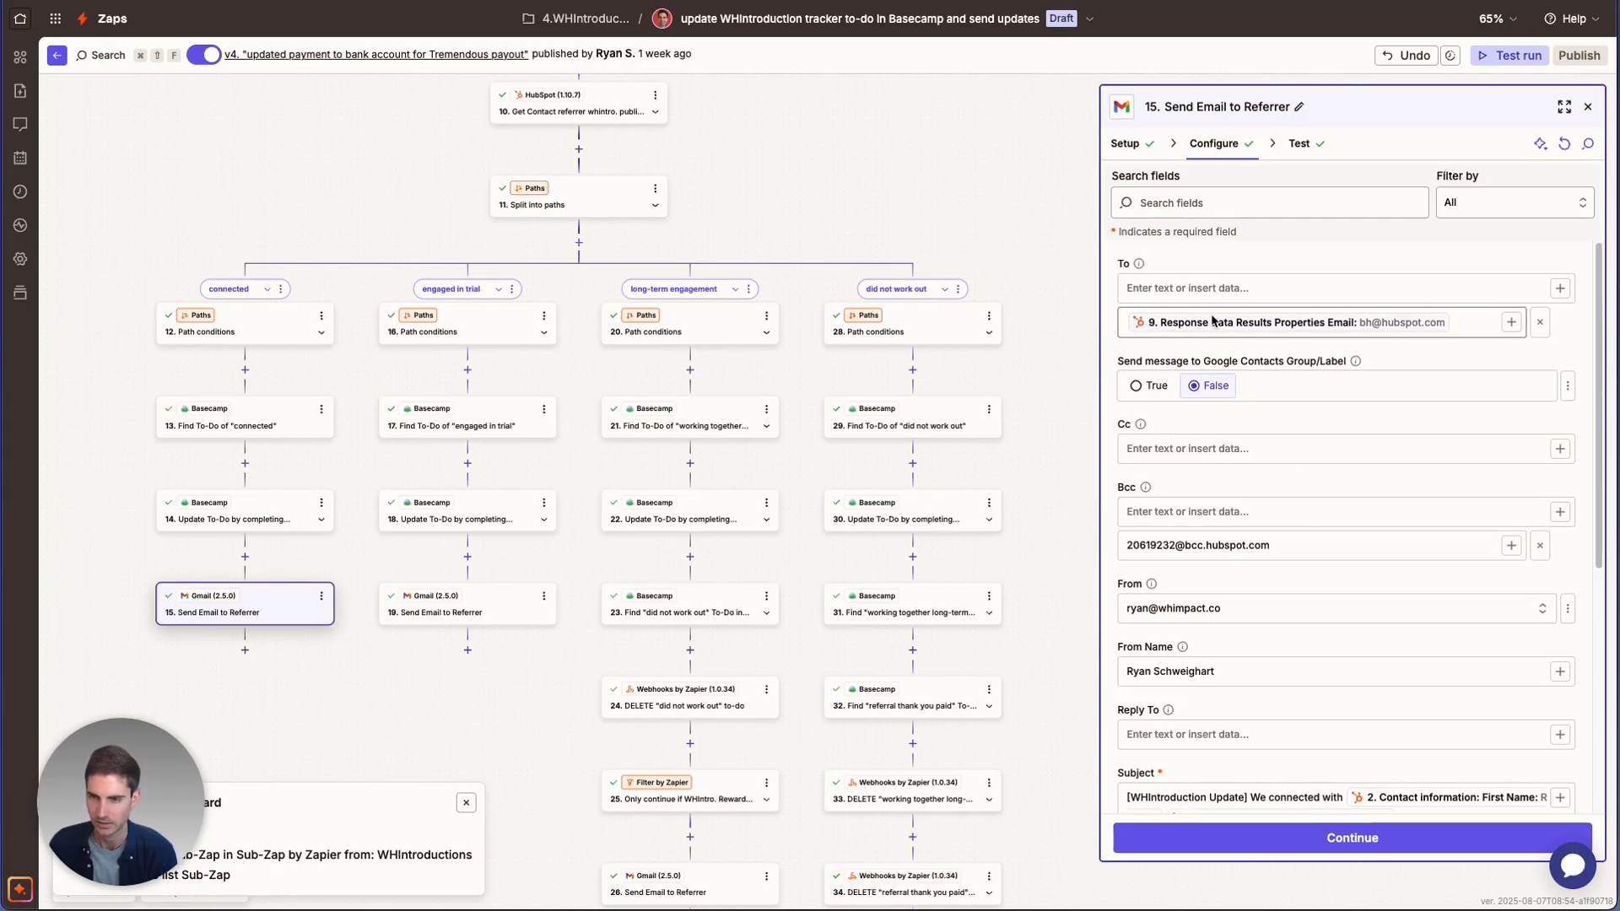
scroll(992, 318, "up", 4)
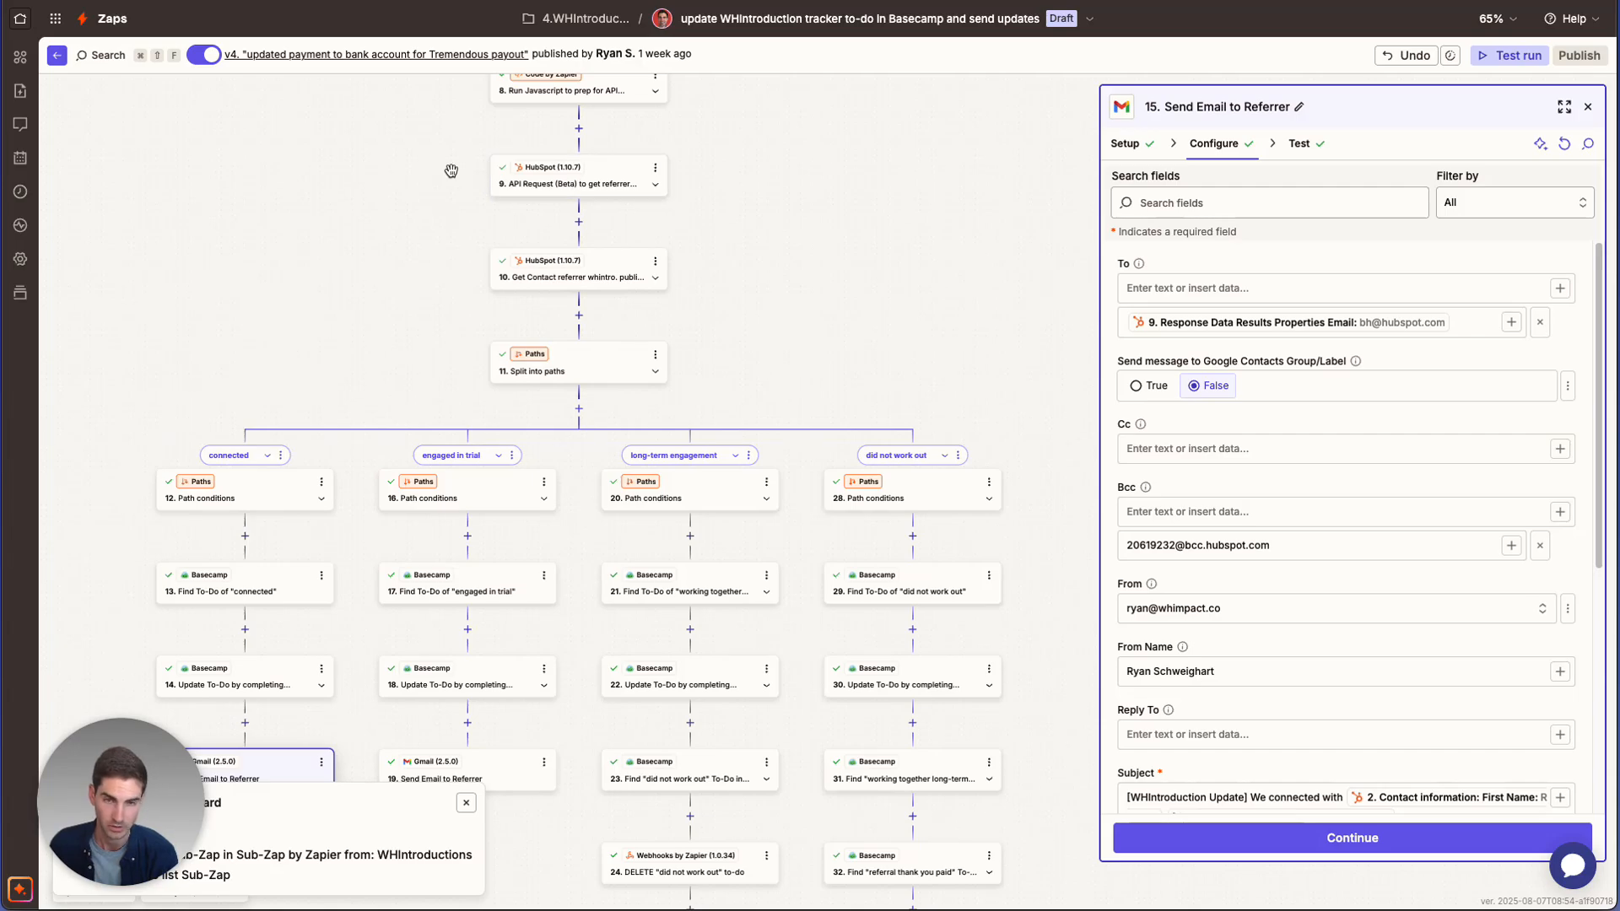
scroll(928, 245, "down", 3)
scroll(1199, 428, "down", 1)
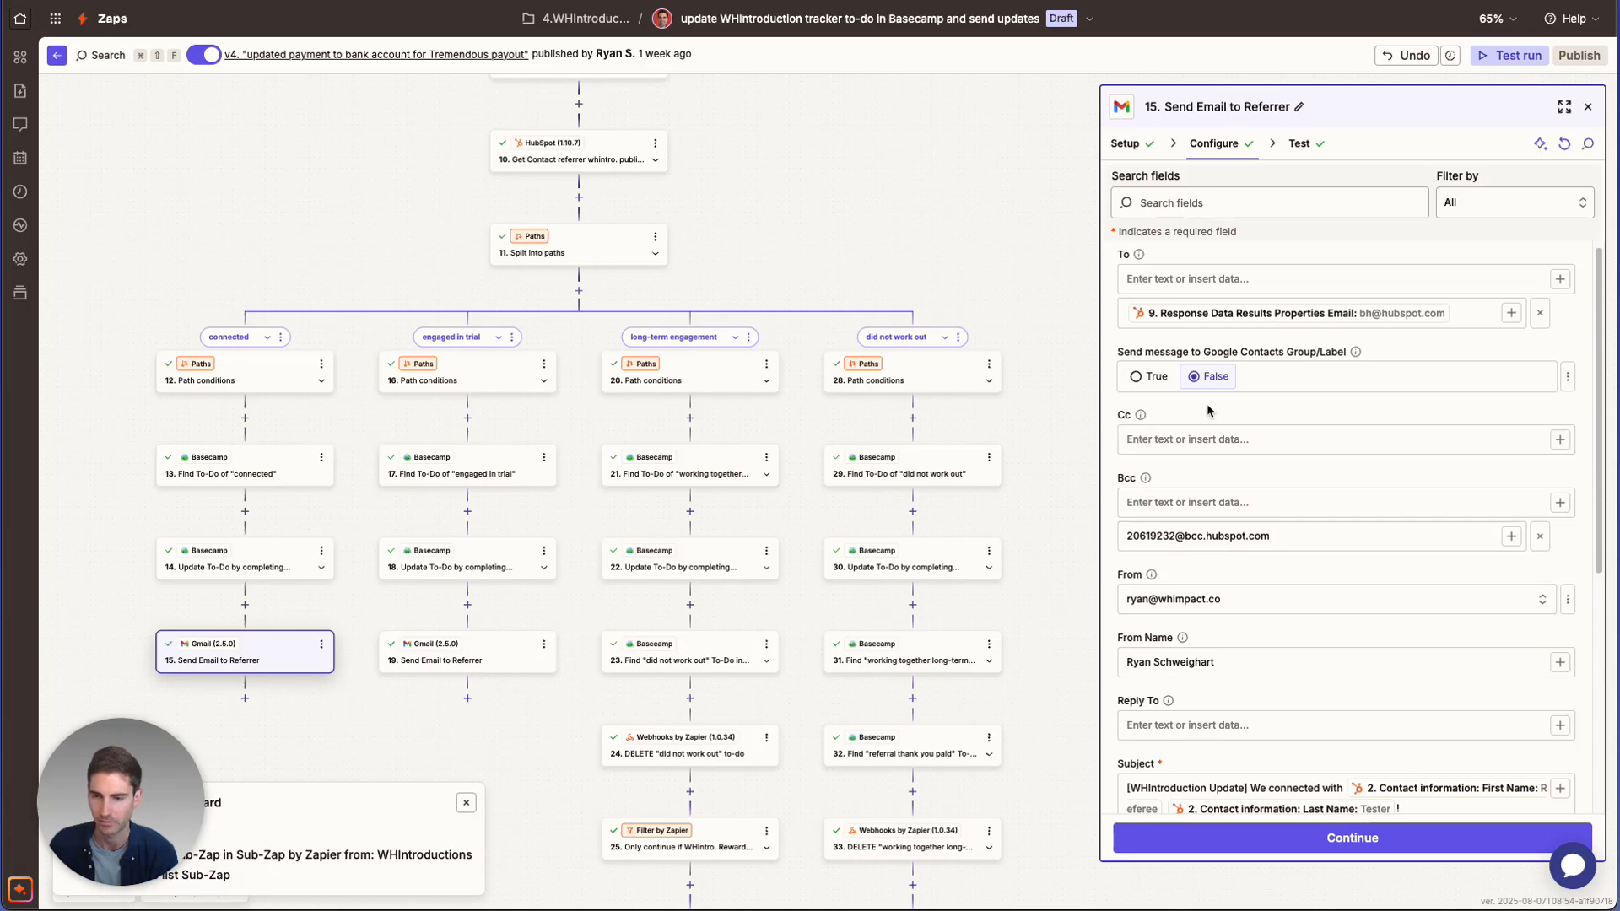
scroll(1201, 422, "down", 3)
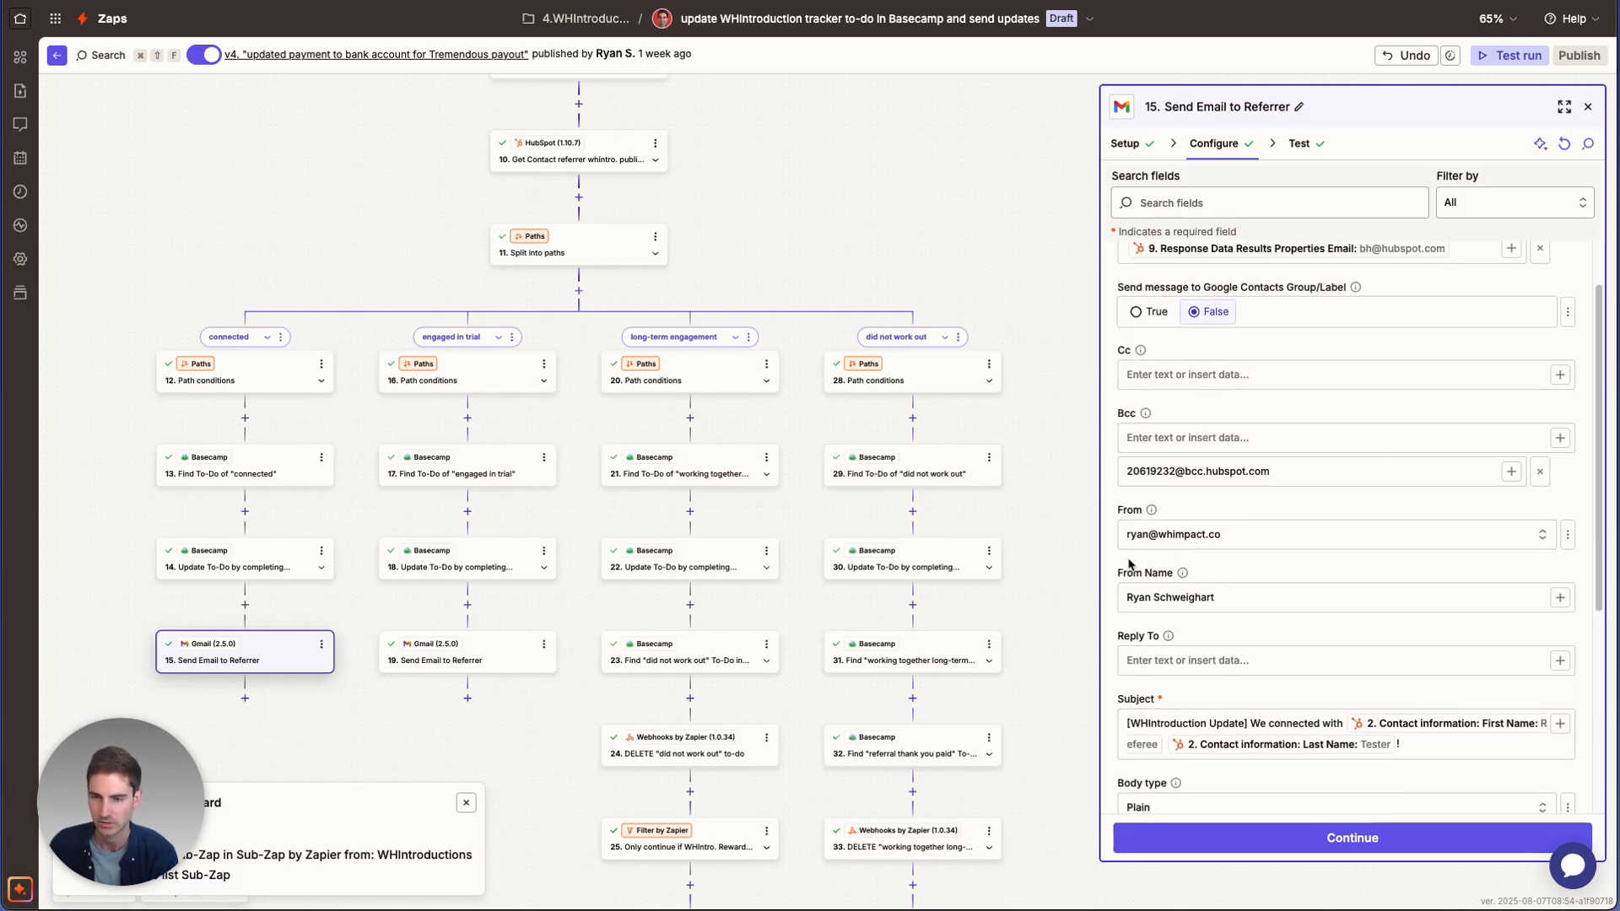
scroll(1139, 530, "down", 1)
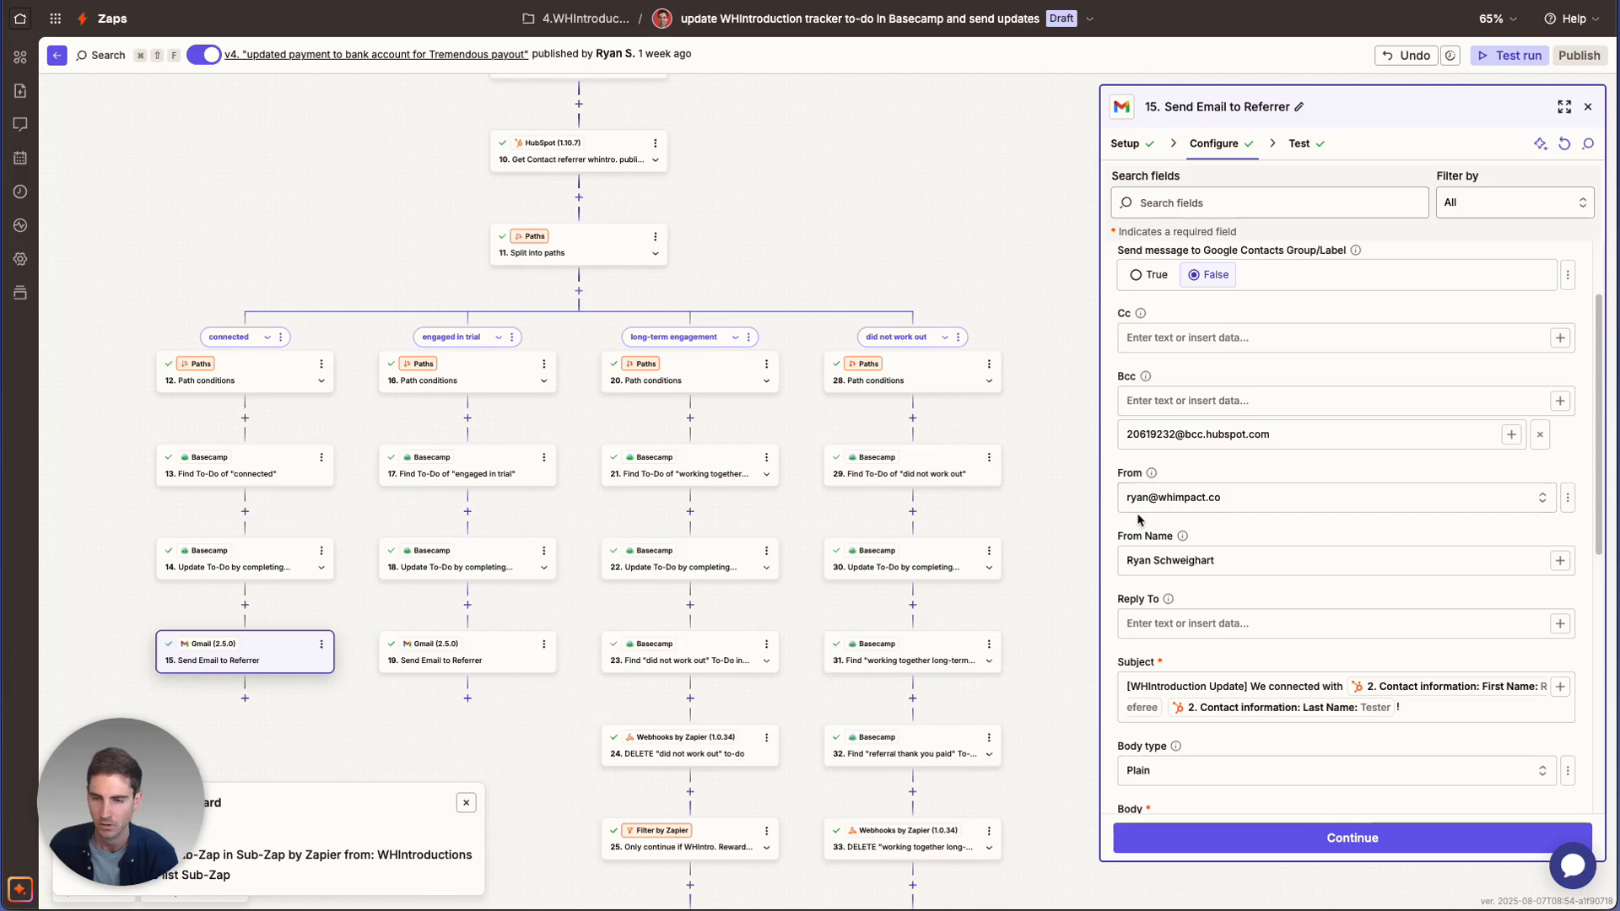
scroll(1135, 506, "down", 3)
scroll(1135, 505, "down", 10)
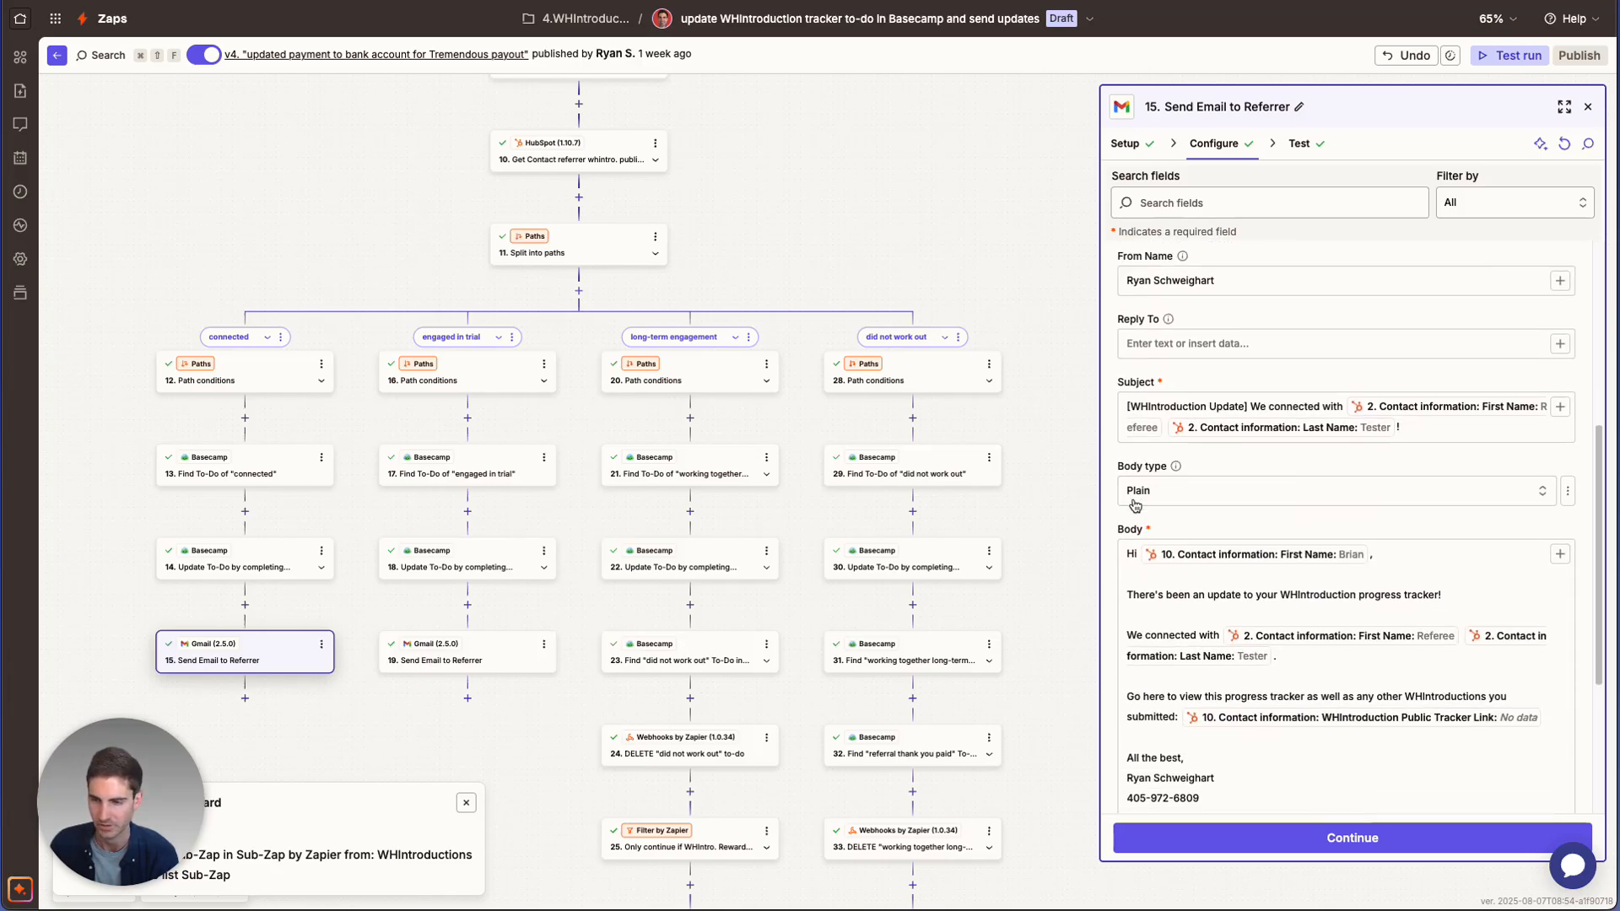
scroll(1431, 475, "up", 10)
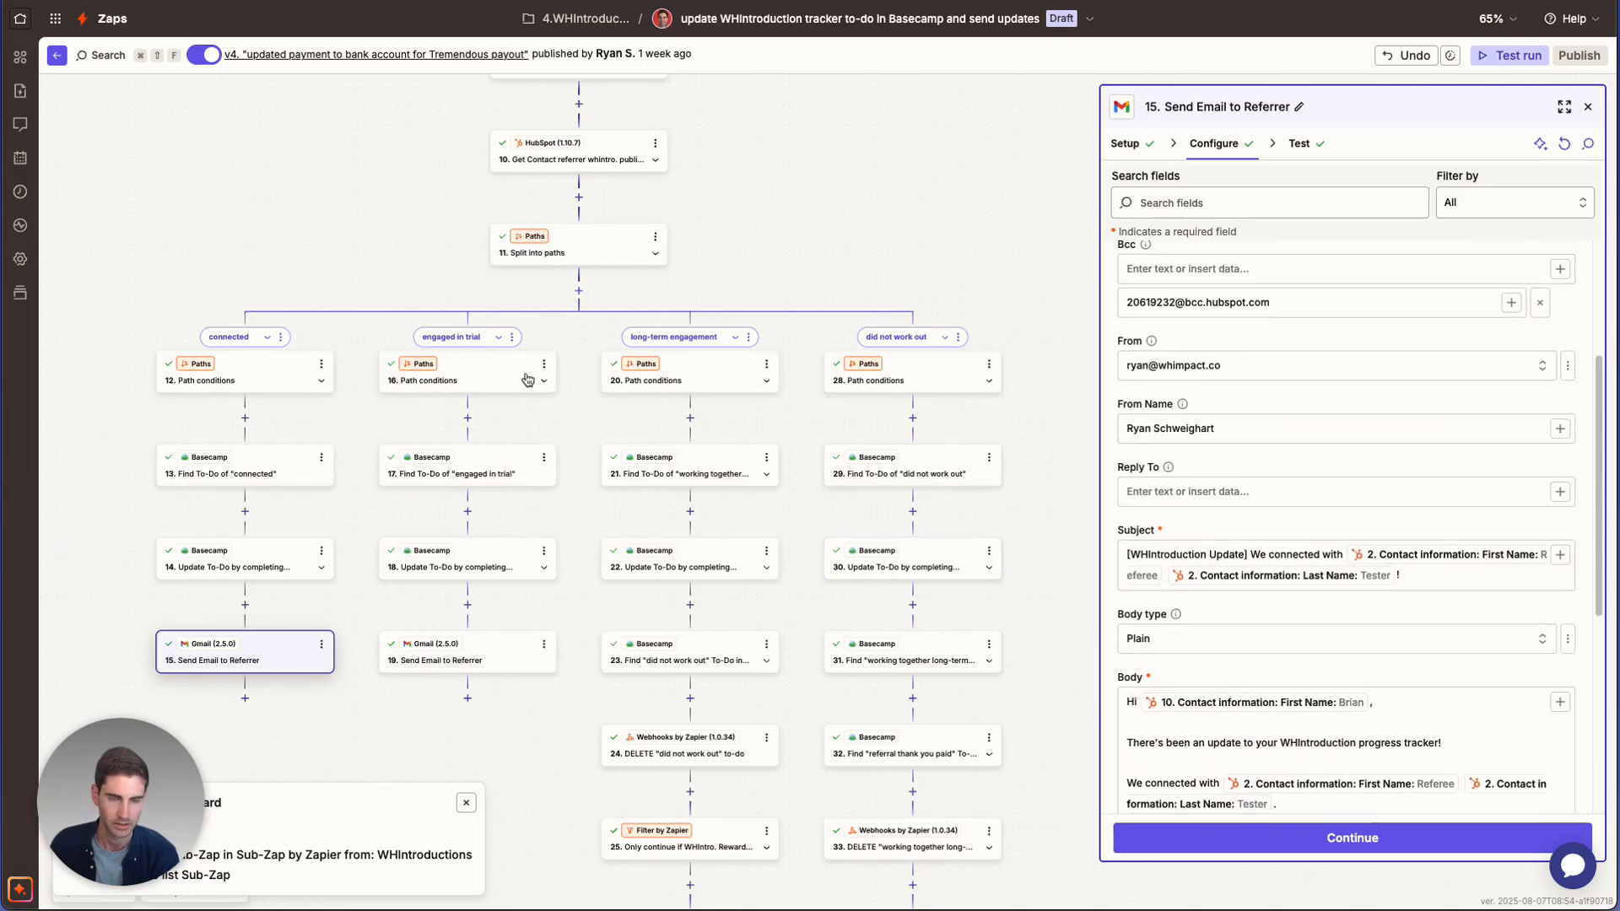
Review the engaged in trial branch's to-do search, checking what its search query variable stands for, and its to-do completion settings
left_click(460, 473)
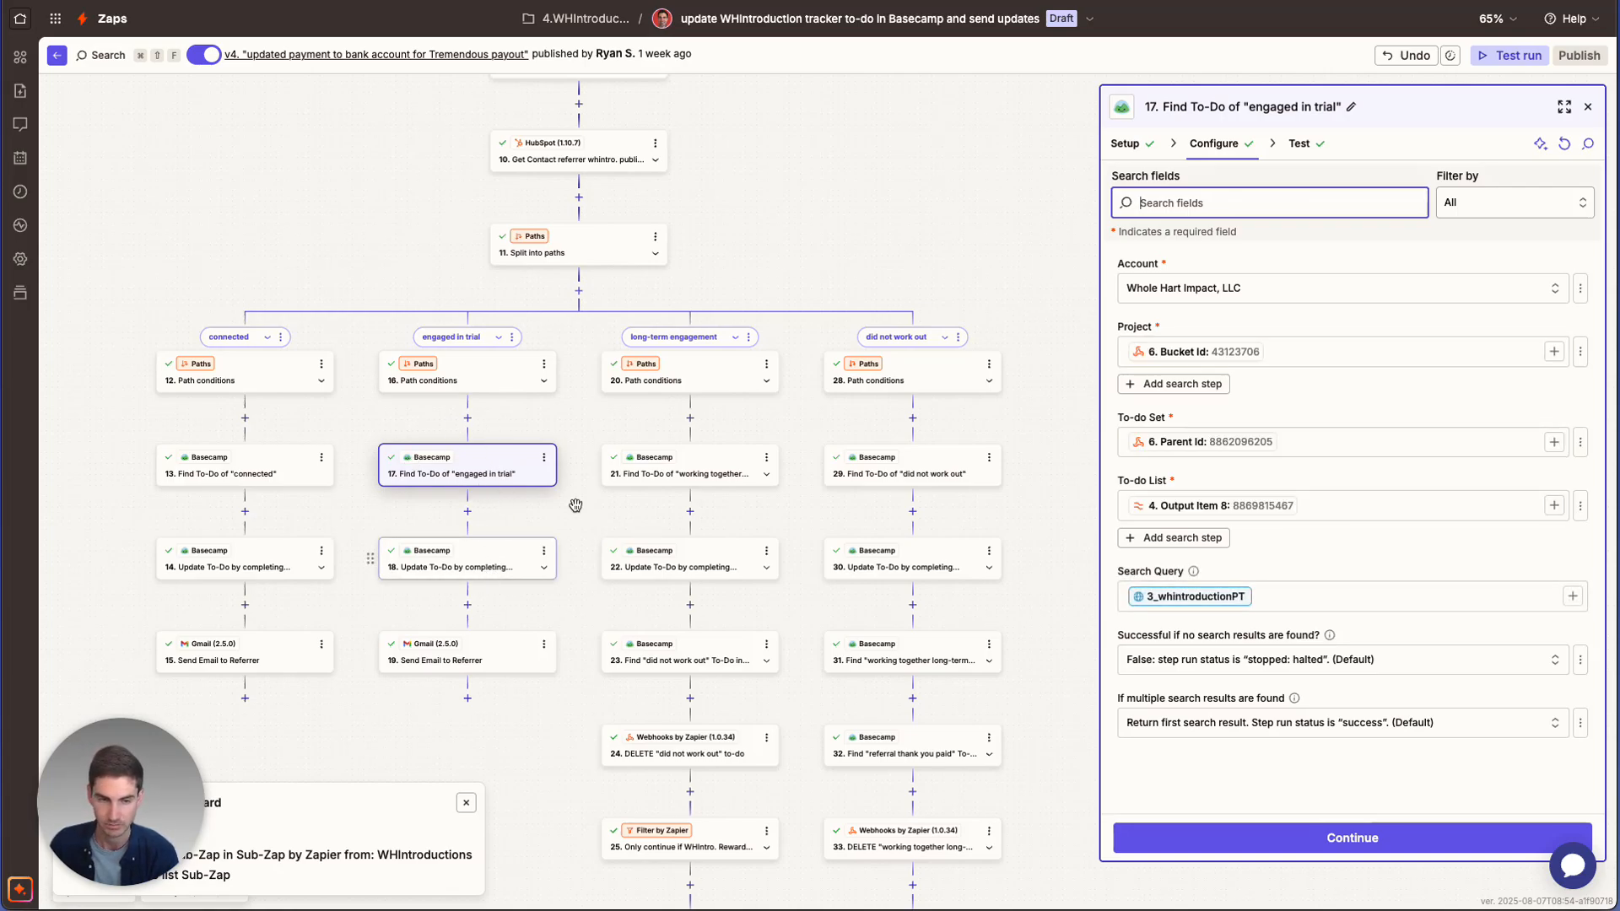
mouse_move(1172, 606)
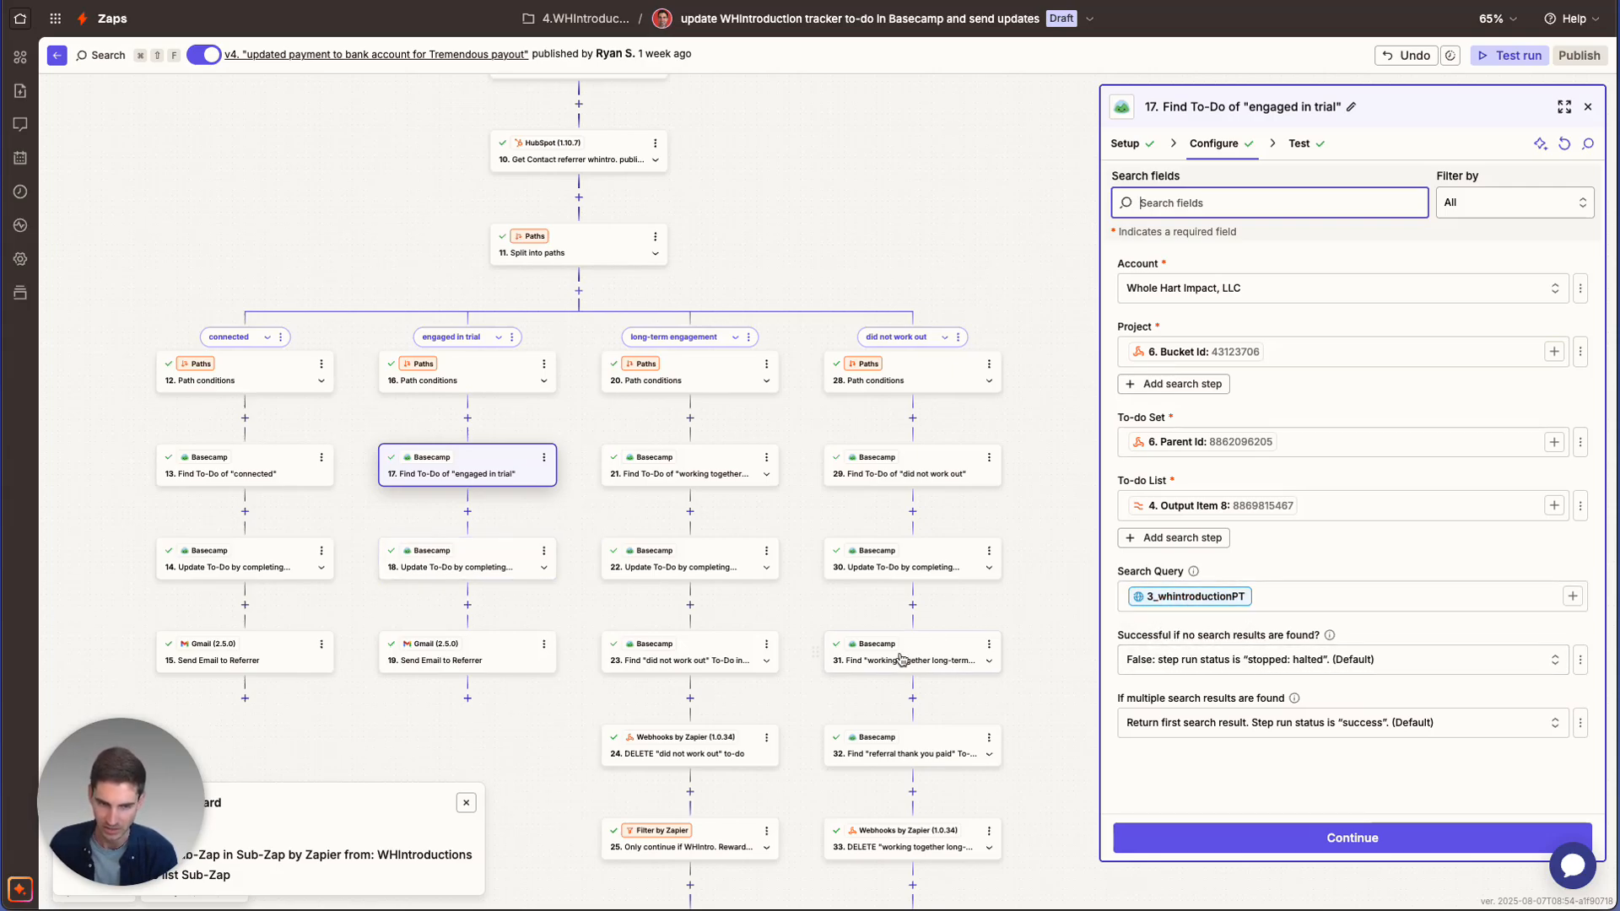
mouse_move(1231, 601)
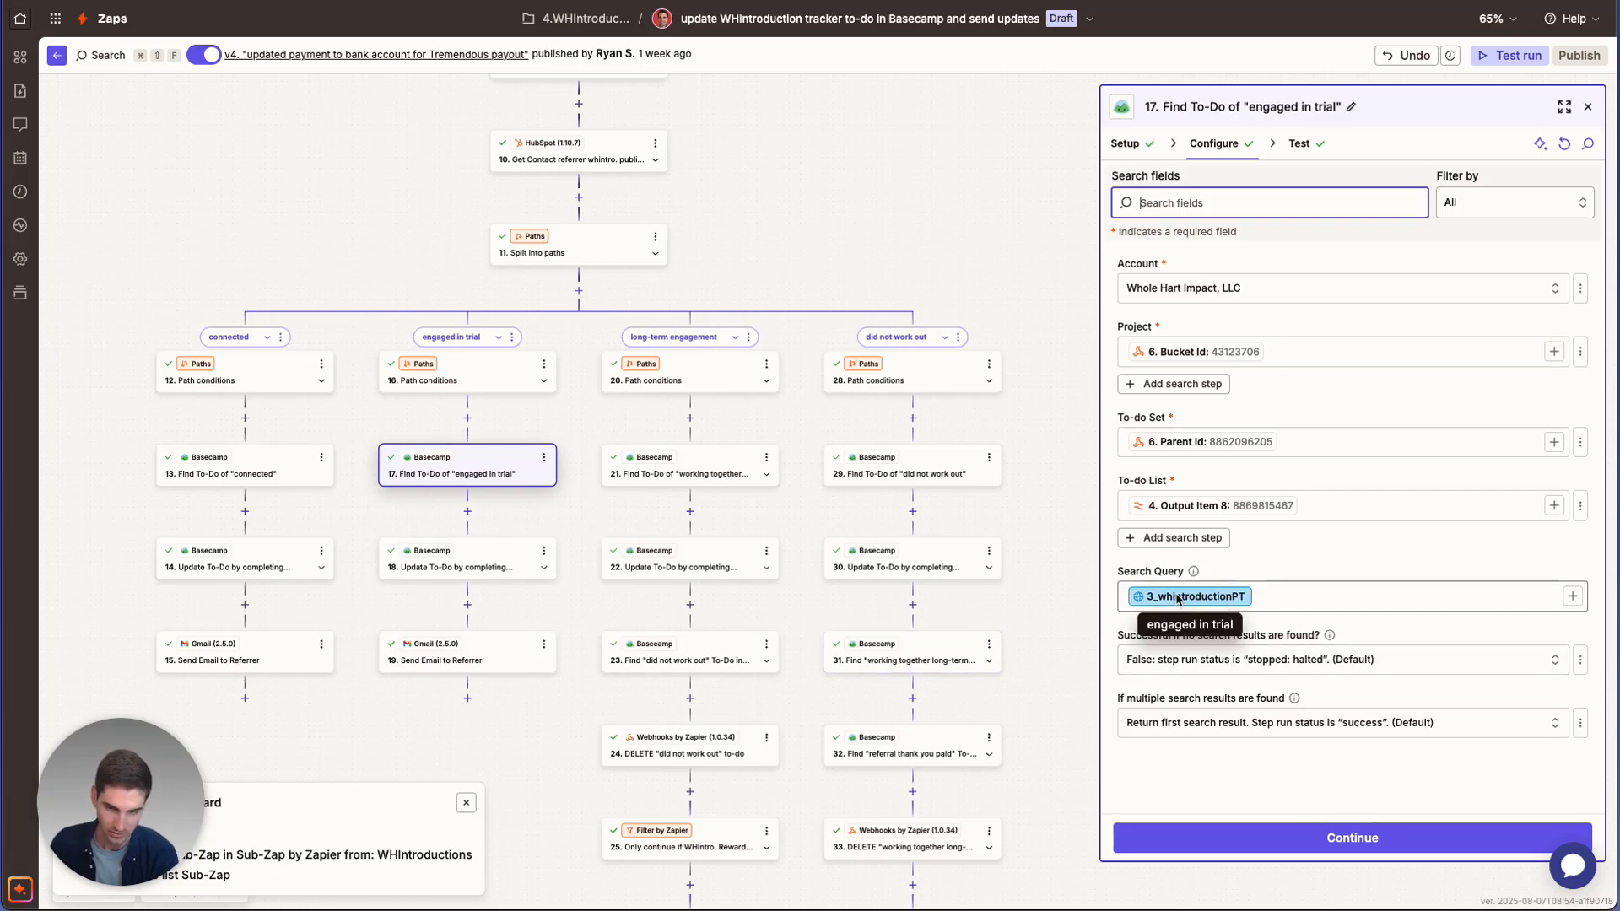
left_click(442, 572)
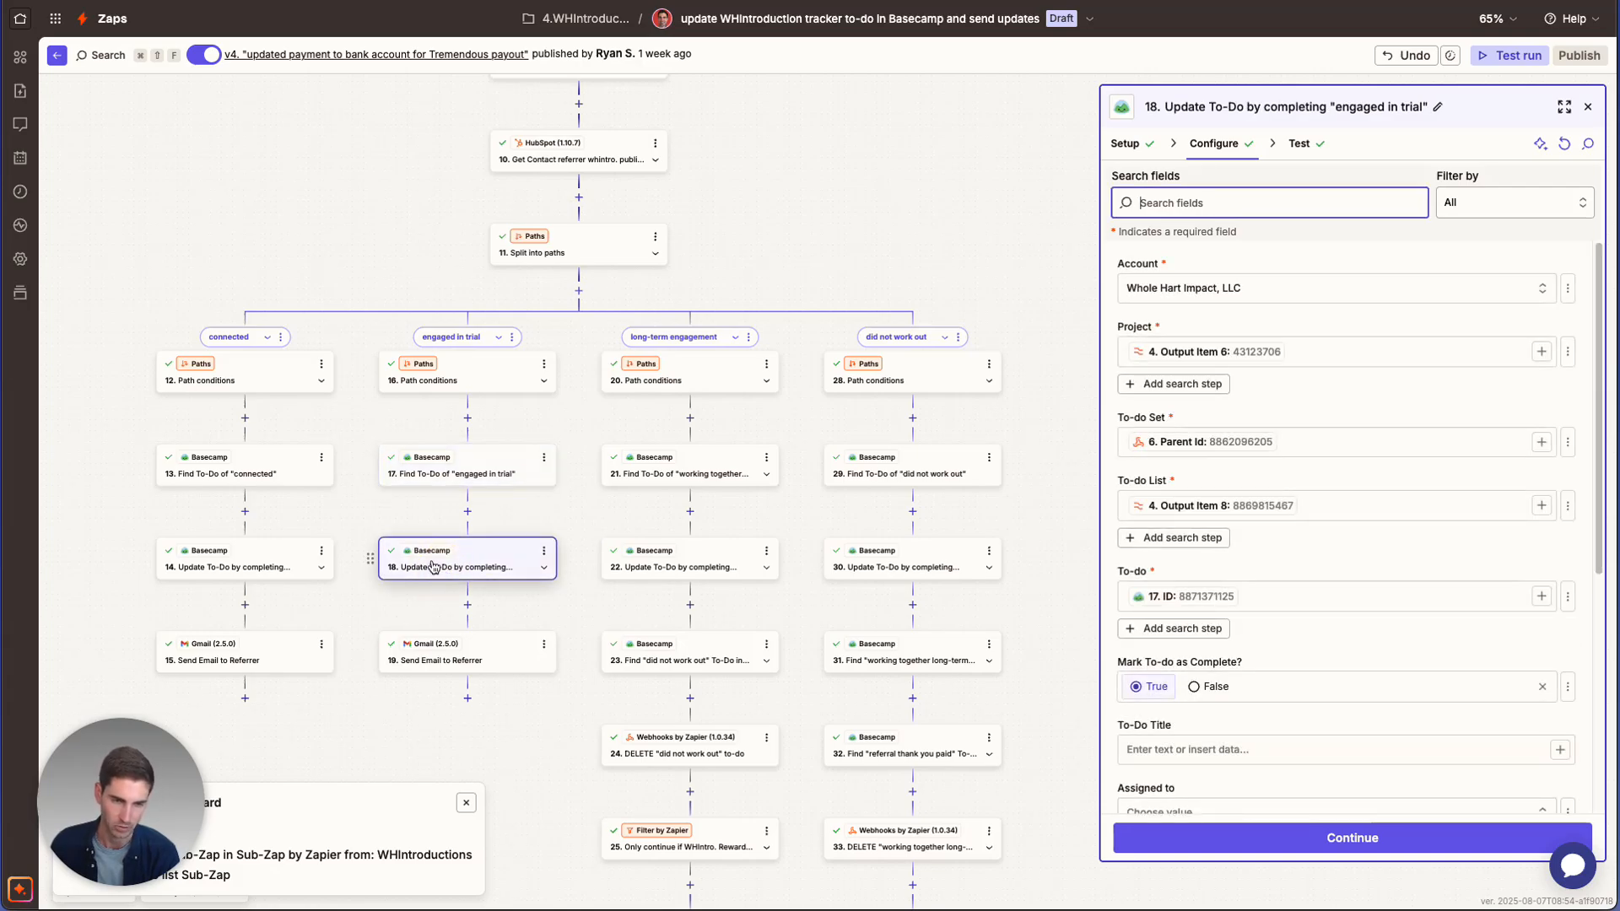
scroll(442, 565, "down", 1)
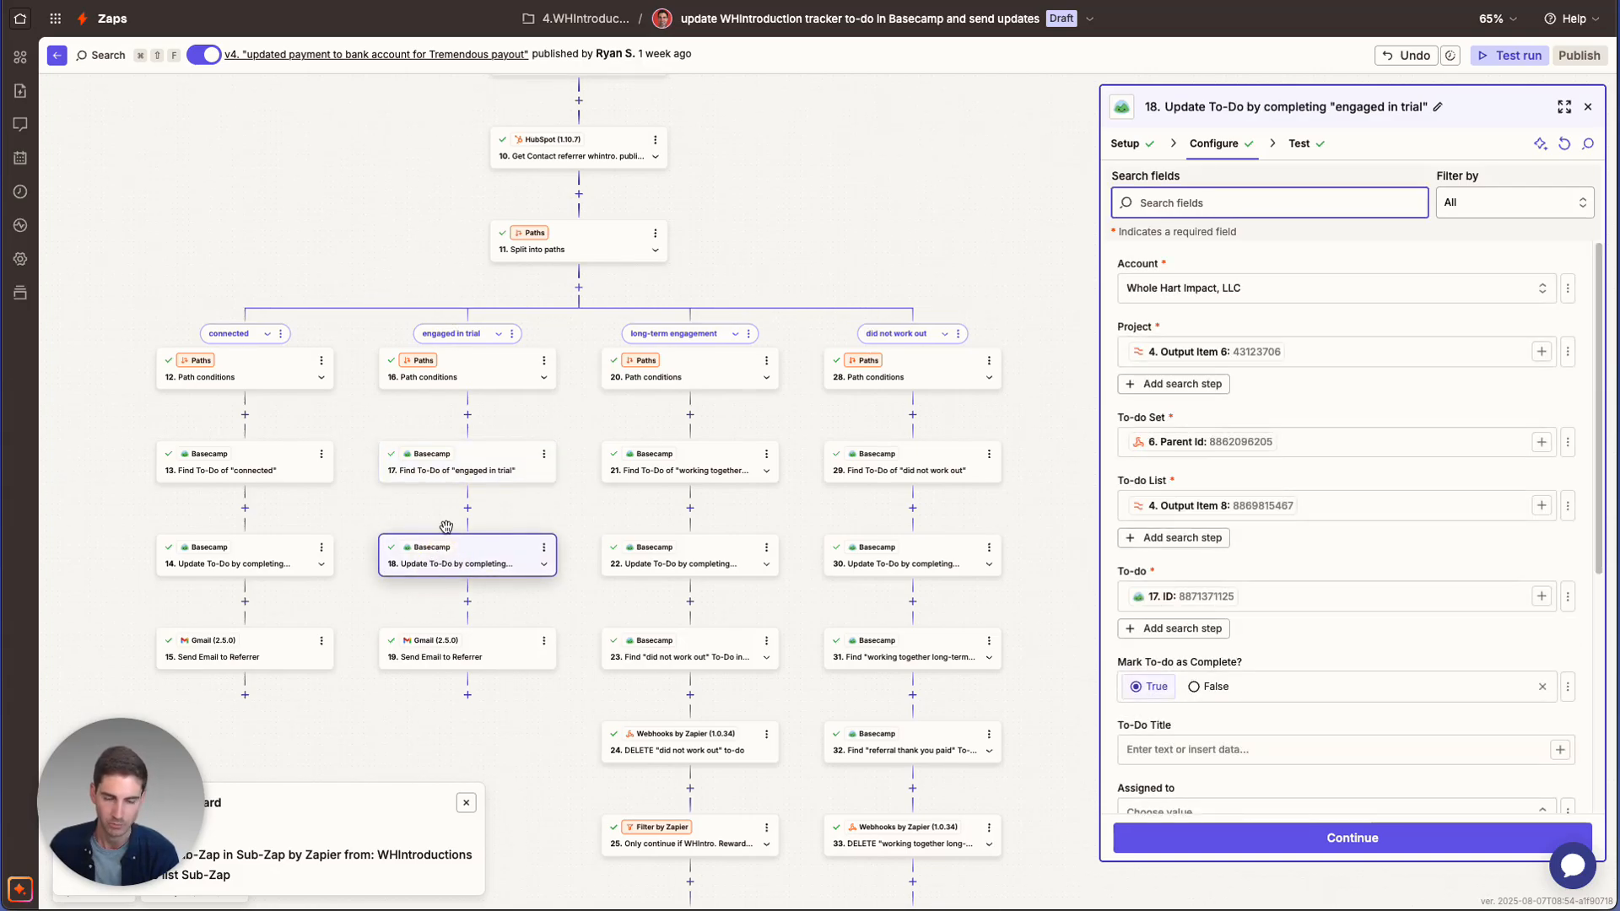
Open the "Send Email to Referrer" step in the engaged in trial branch and review its recipient and subject
scroll(446, 527, "down", 2)
left_click(443, 641)
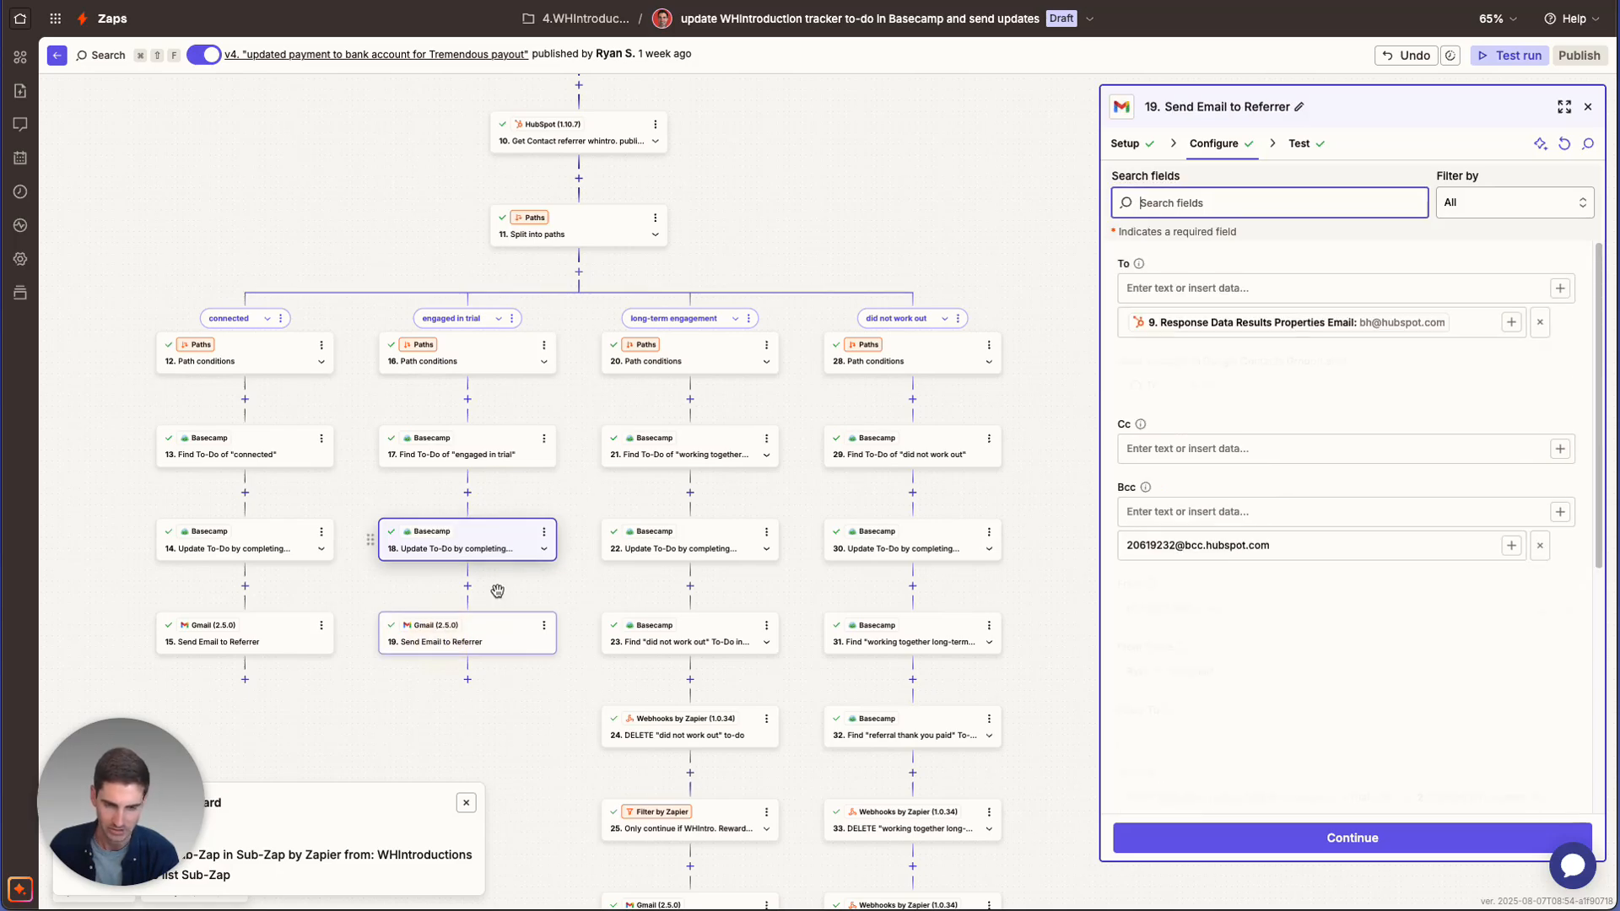
scroll(632, 371, "down", 2)
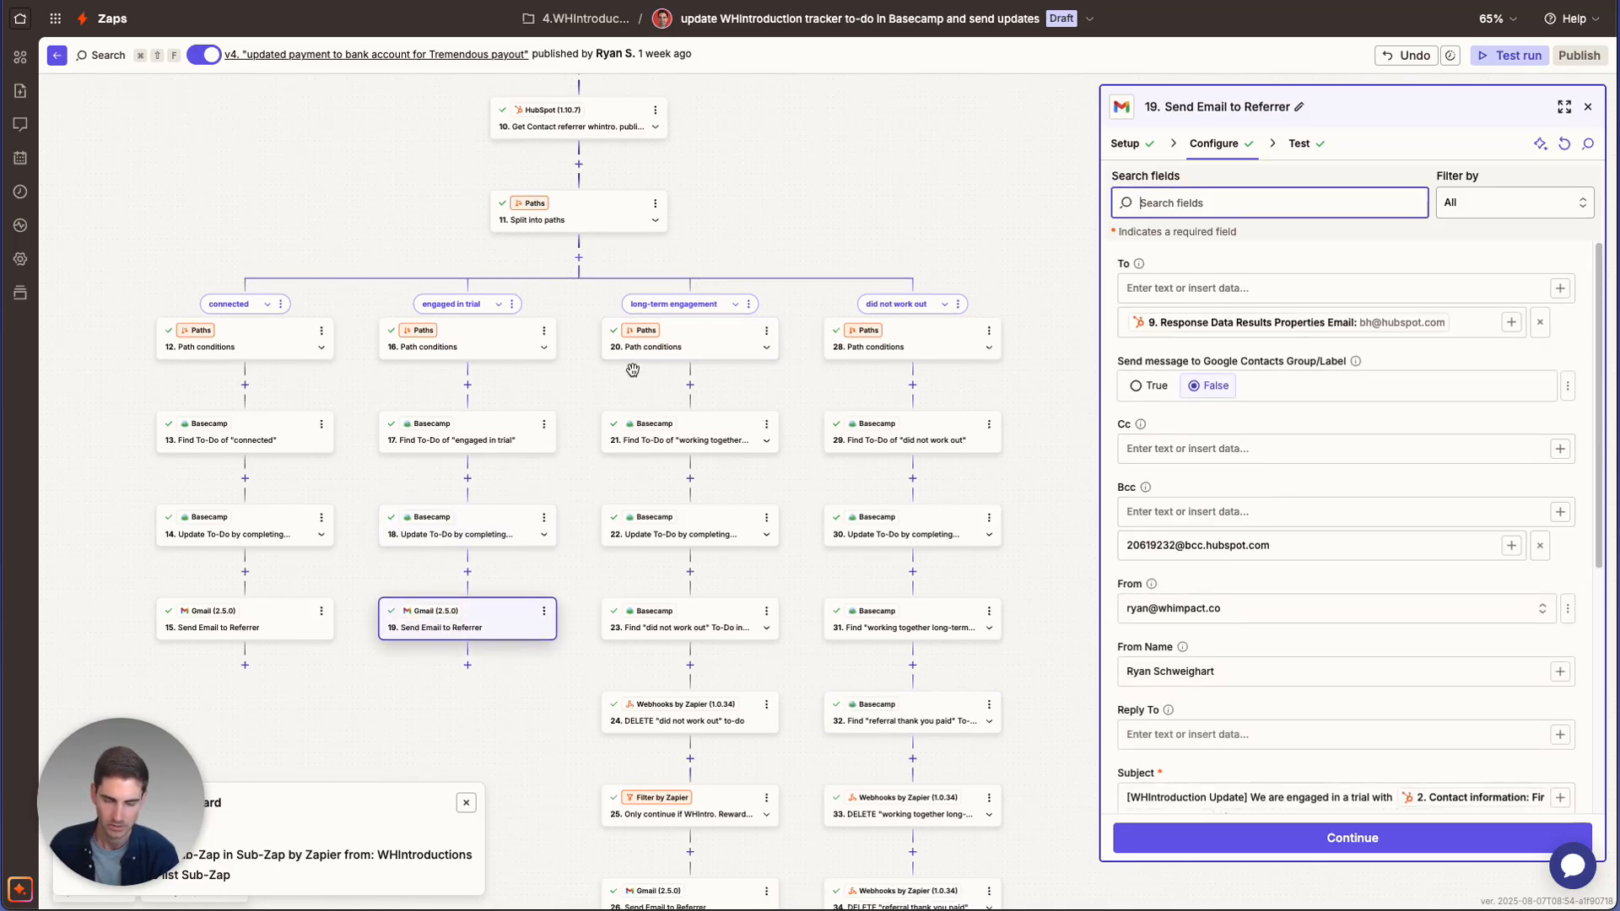
scroll(633, 369, "down", 2)
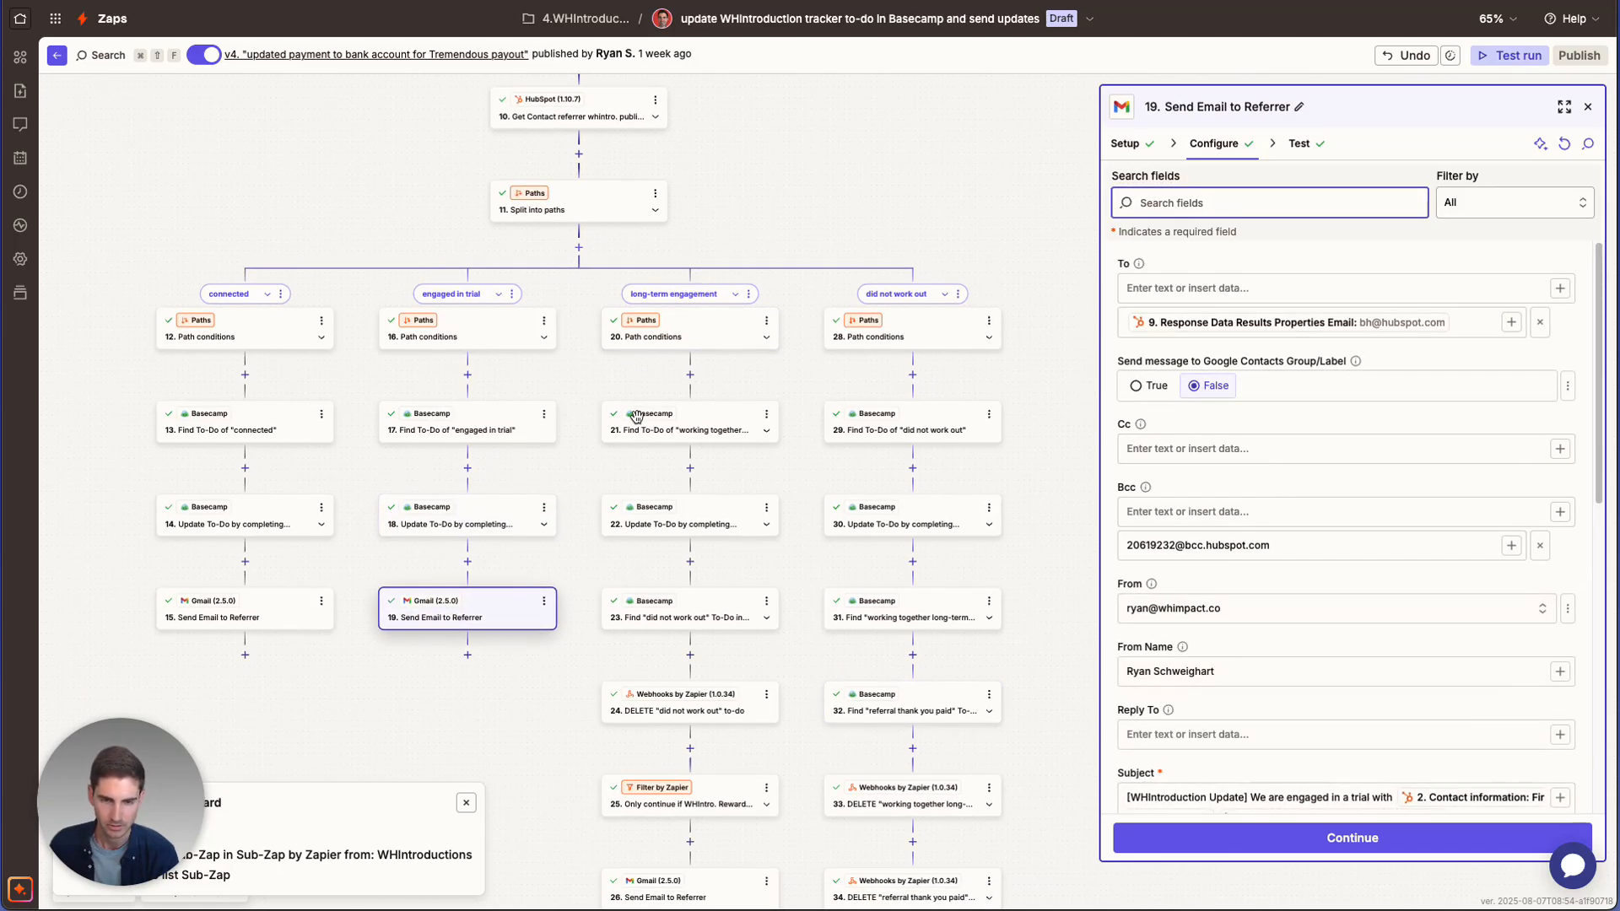
Review how the long-term engagement branch finds and completes the "working together long-term" to-do and finds the "did not work out" to-do
left_click(677, 432)
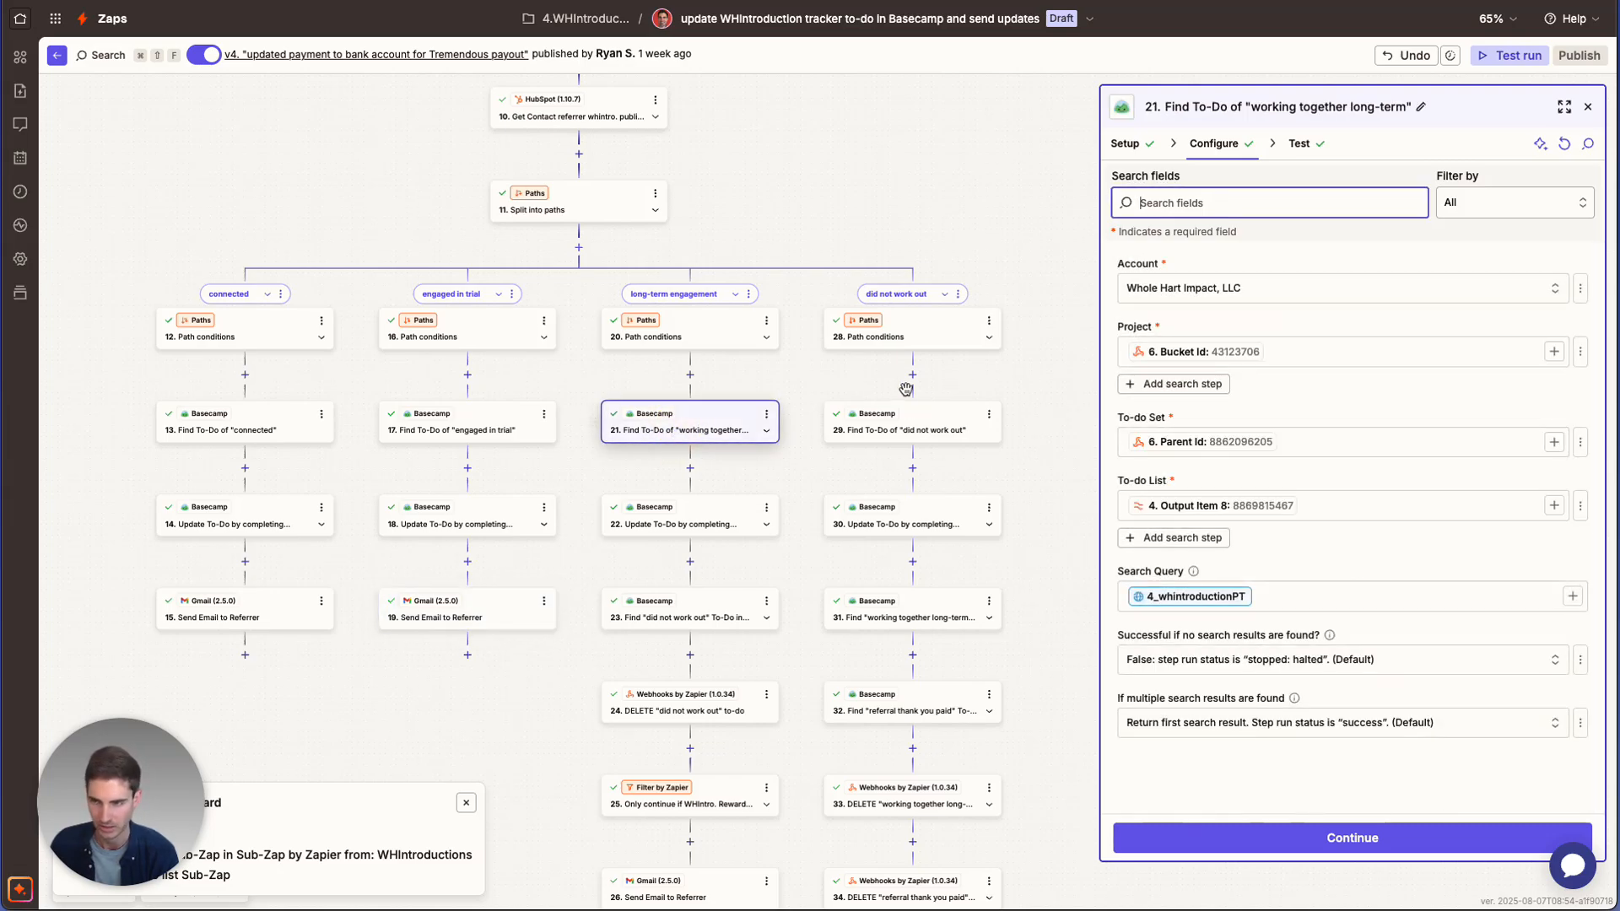
left_click(721, 534)
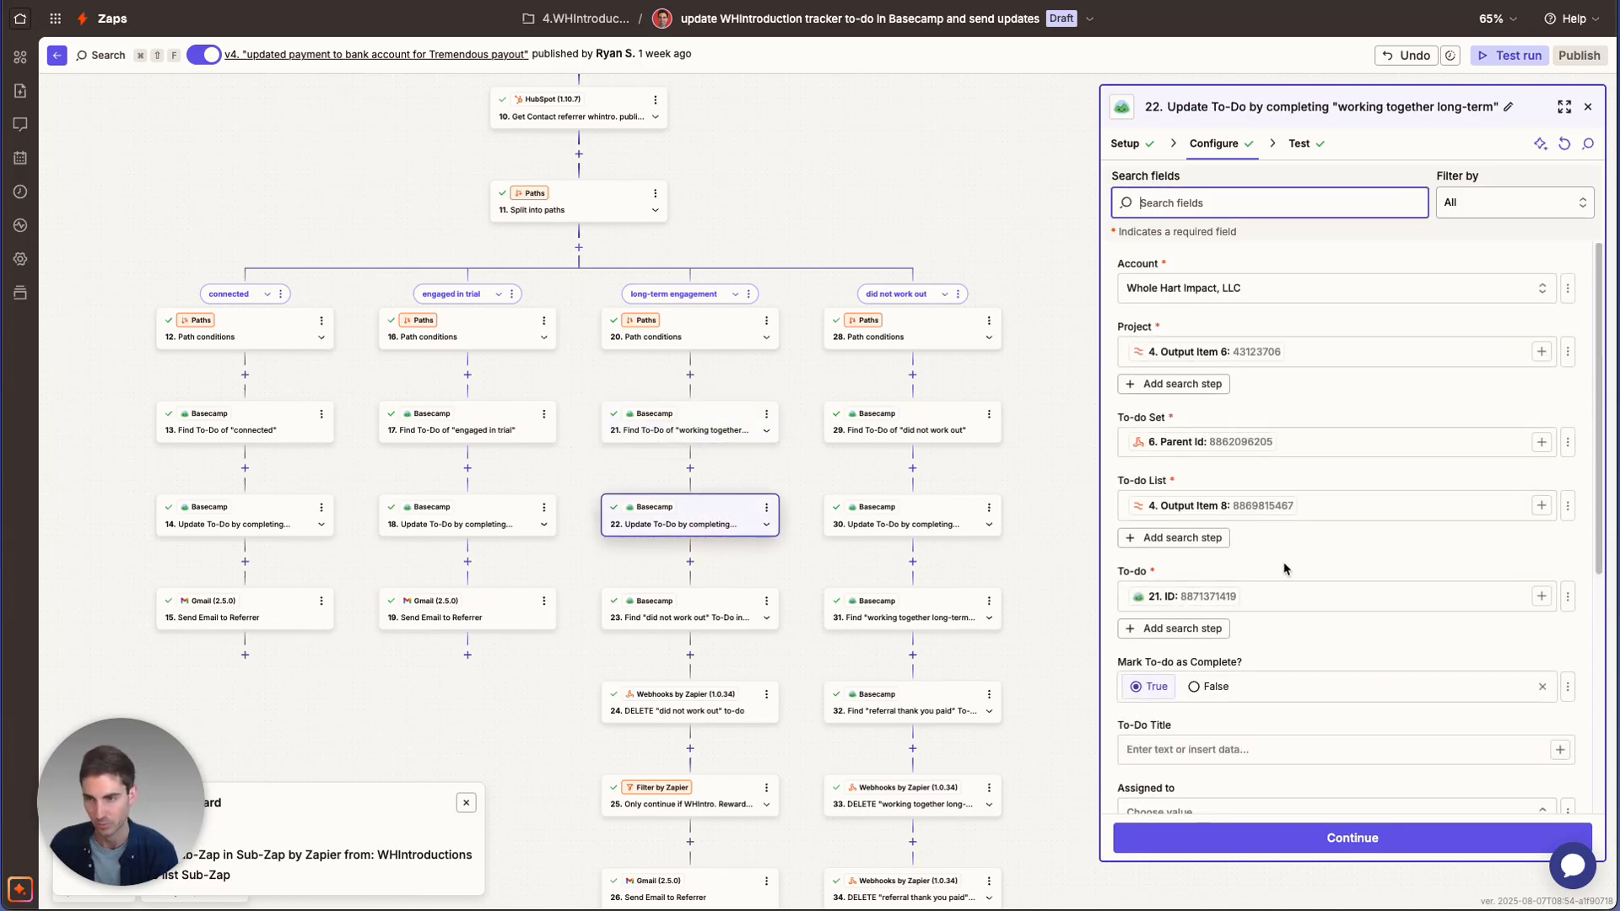
left_click(679, 619)
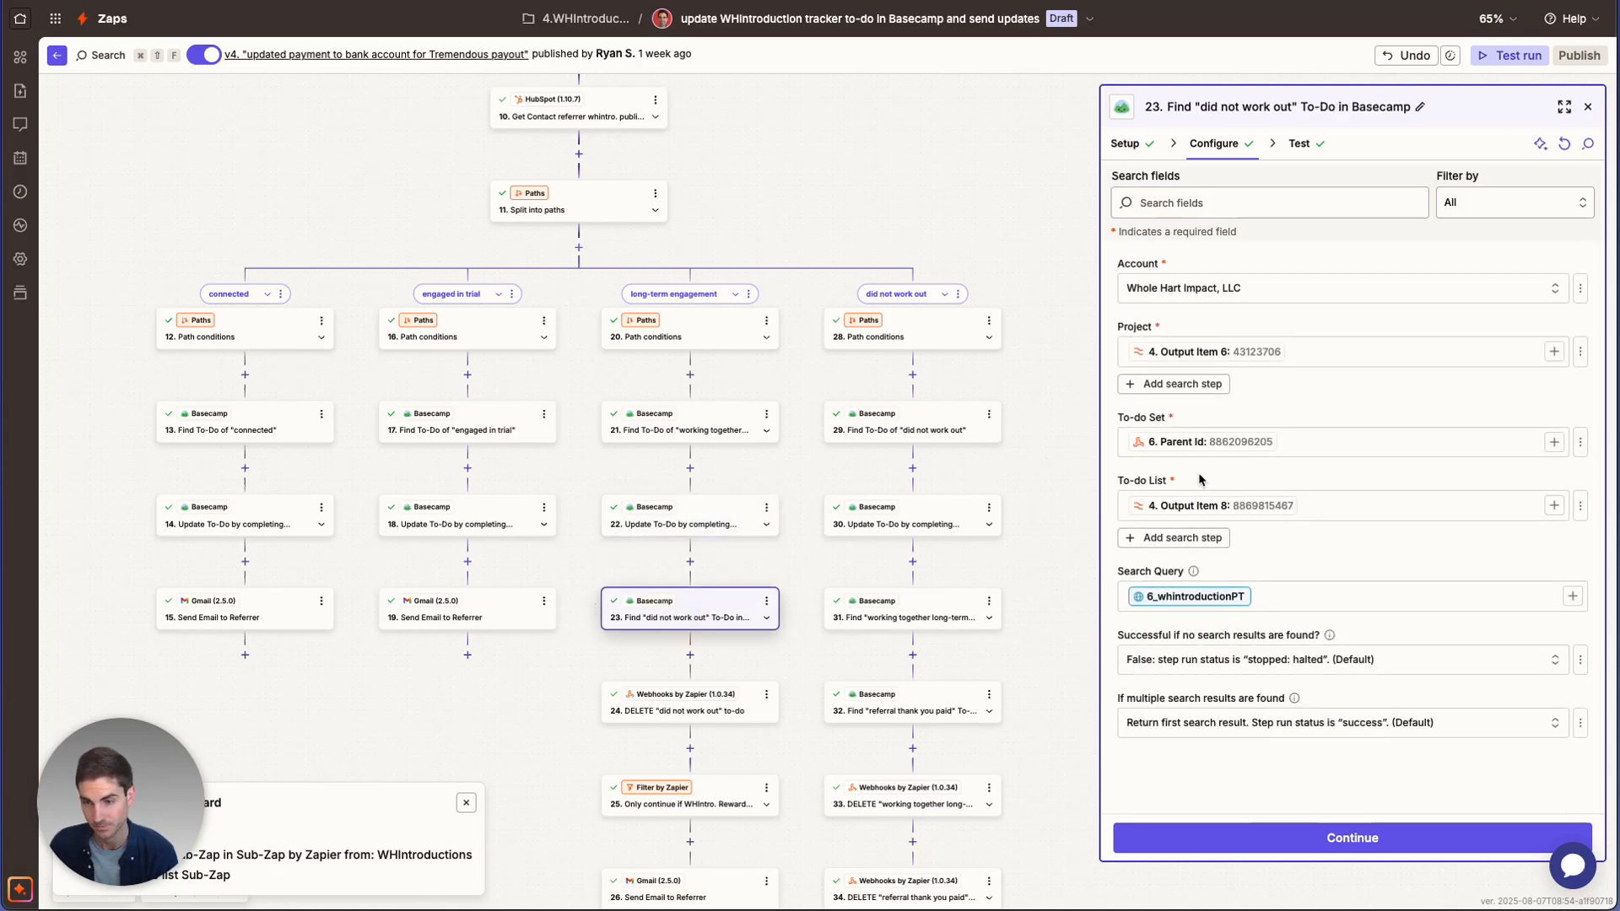
Open the DELETE "did not work out" to-do webhook step and review its method, URL and headers
left_click(676, 708)
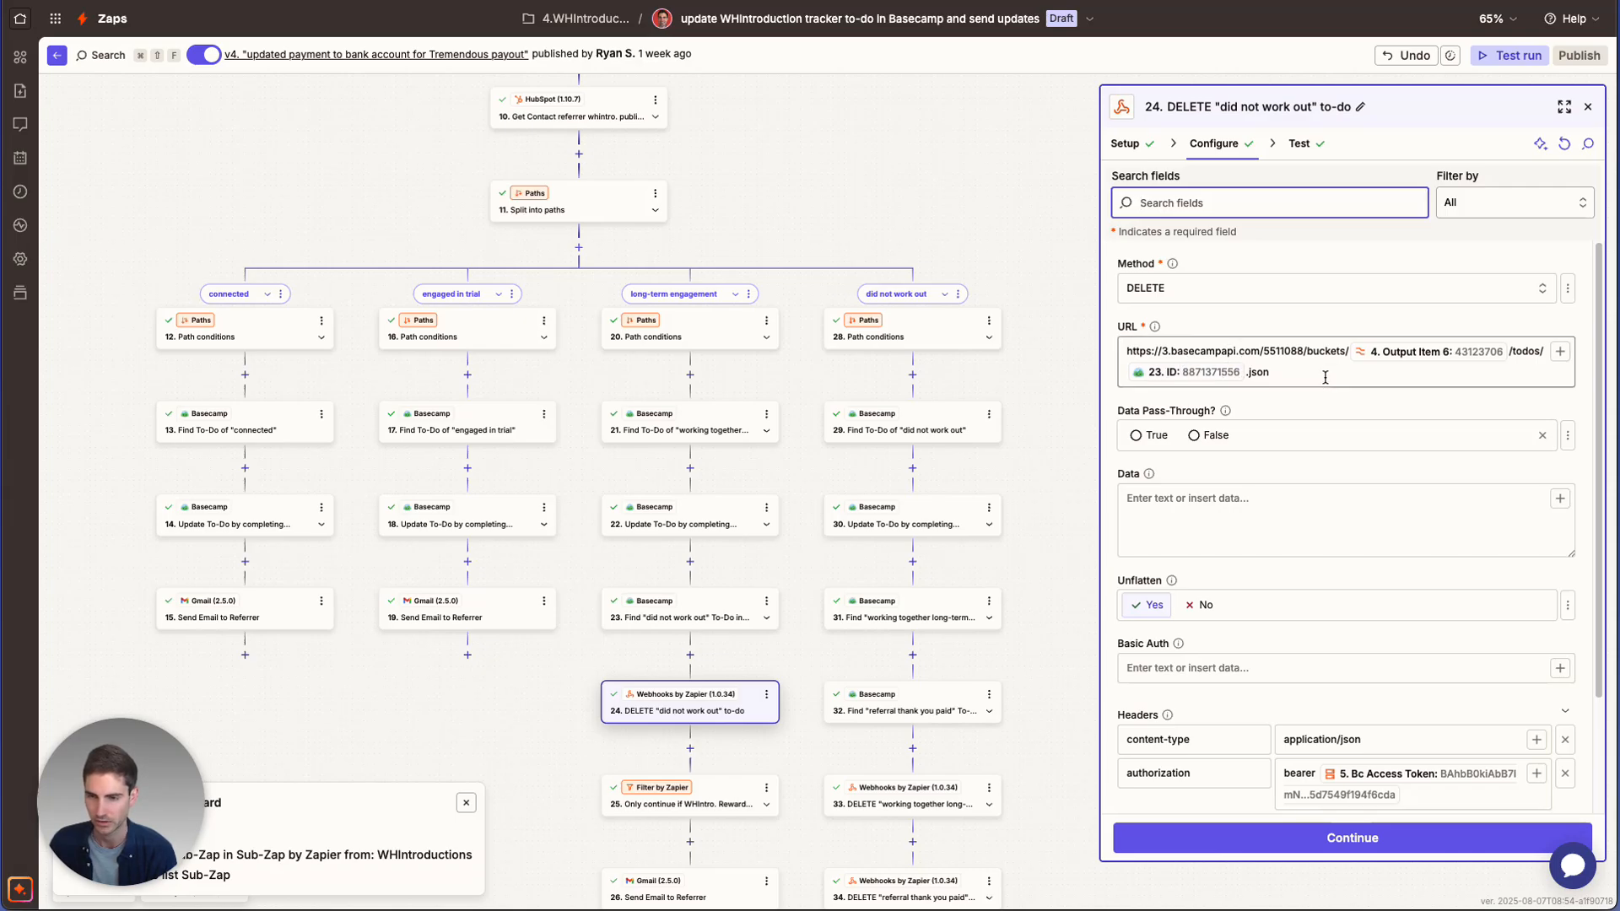
scroll(1265, 506, "down", 1)
scroll(1299, 638, "up", 1)
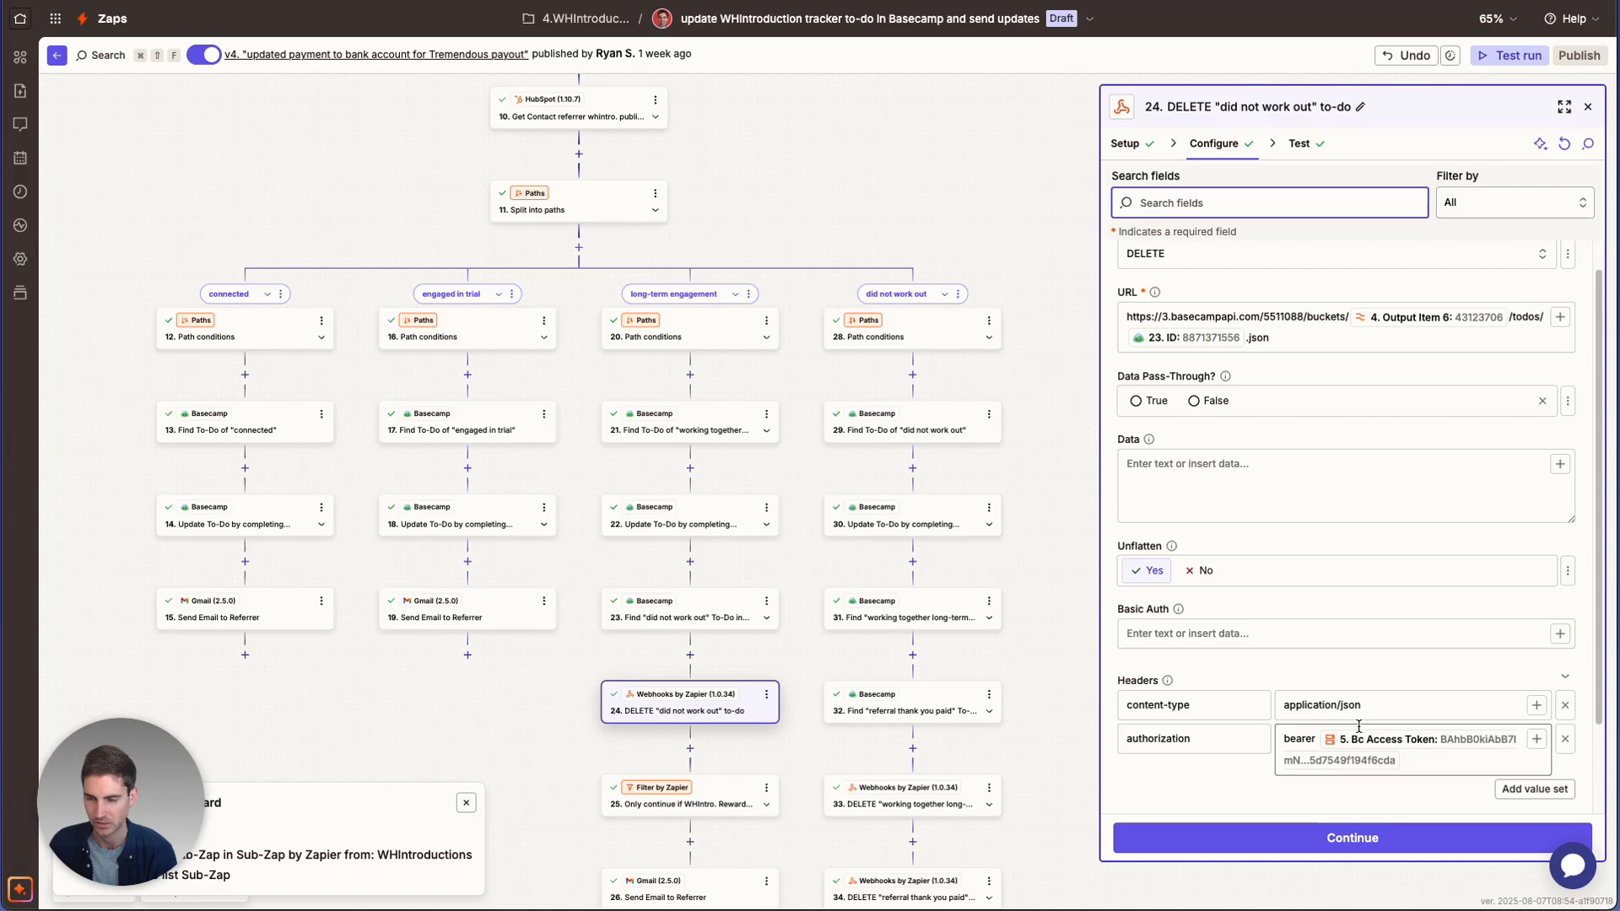
scroll(1358, 726, "down", 3)
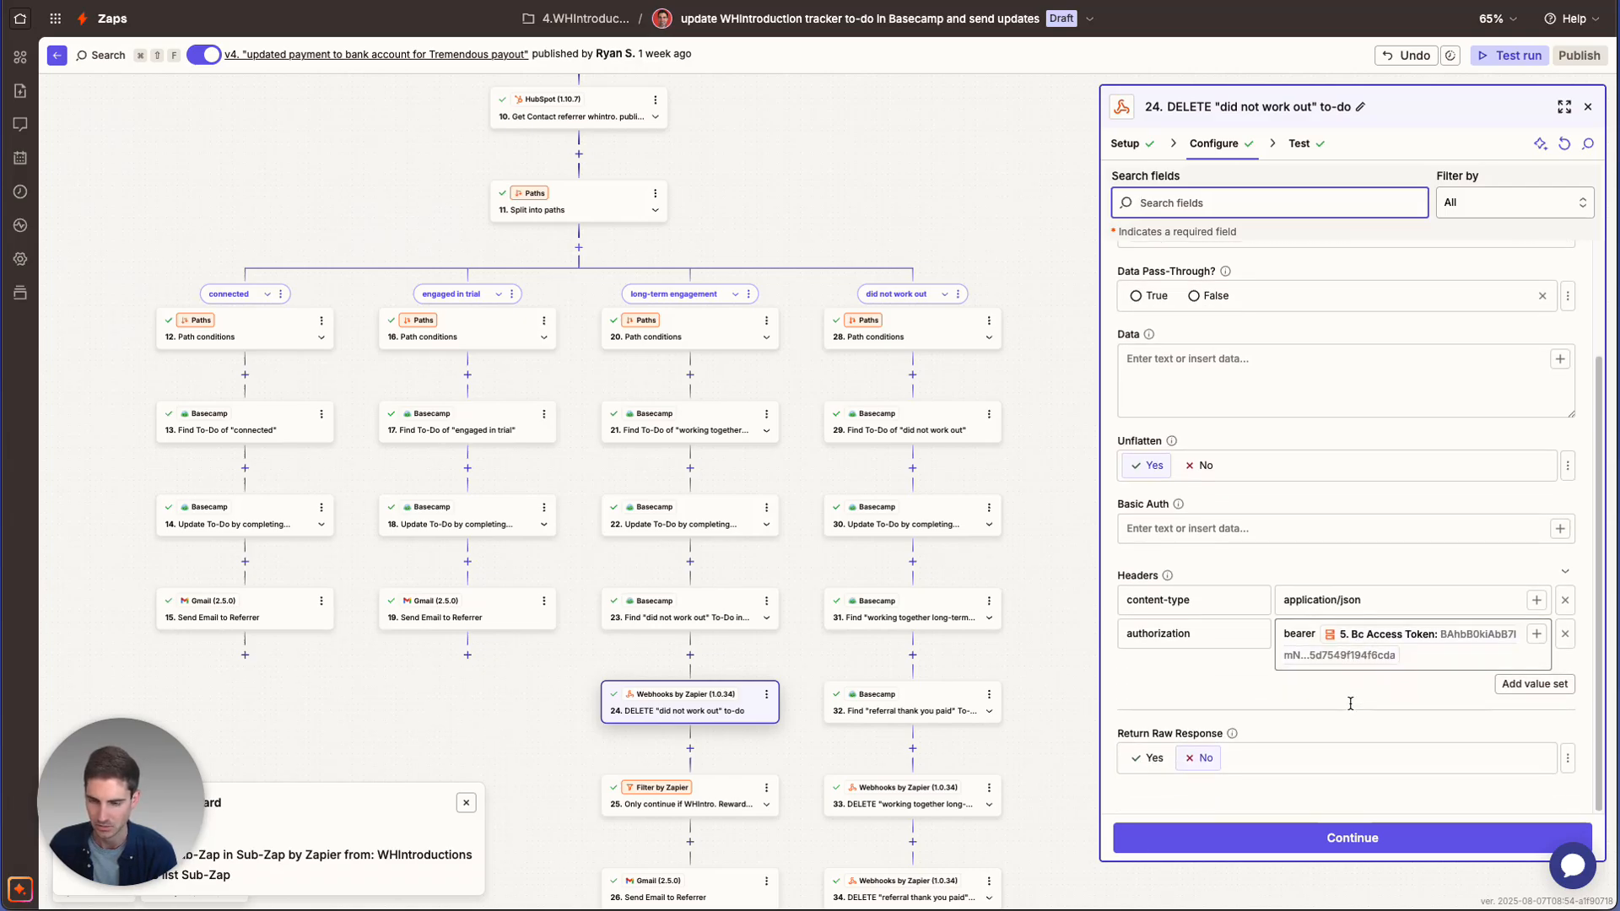
scroll(1350, 701, "up", 4)
Open the reward amount filter in the long-term engagement branch and review the condition that lets the Zap continue
scroll(759, 607, "down", 4)
left_click(702, 606)
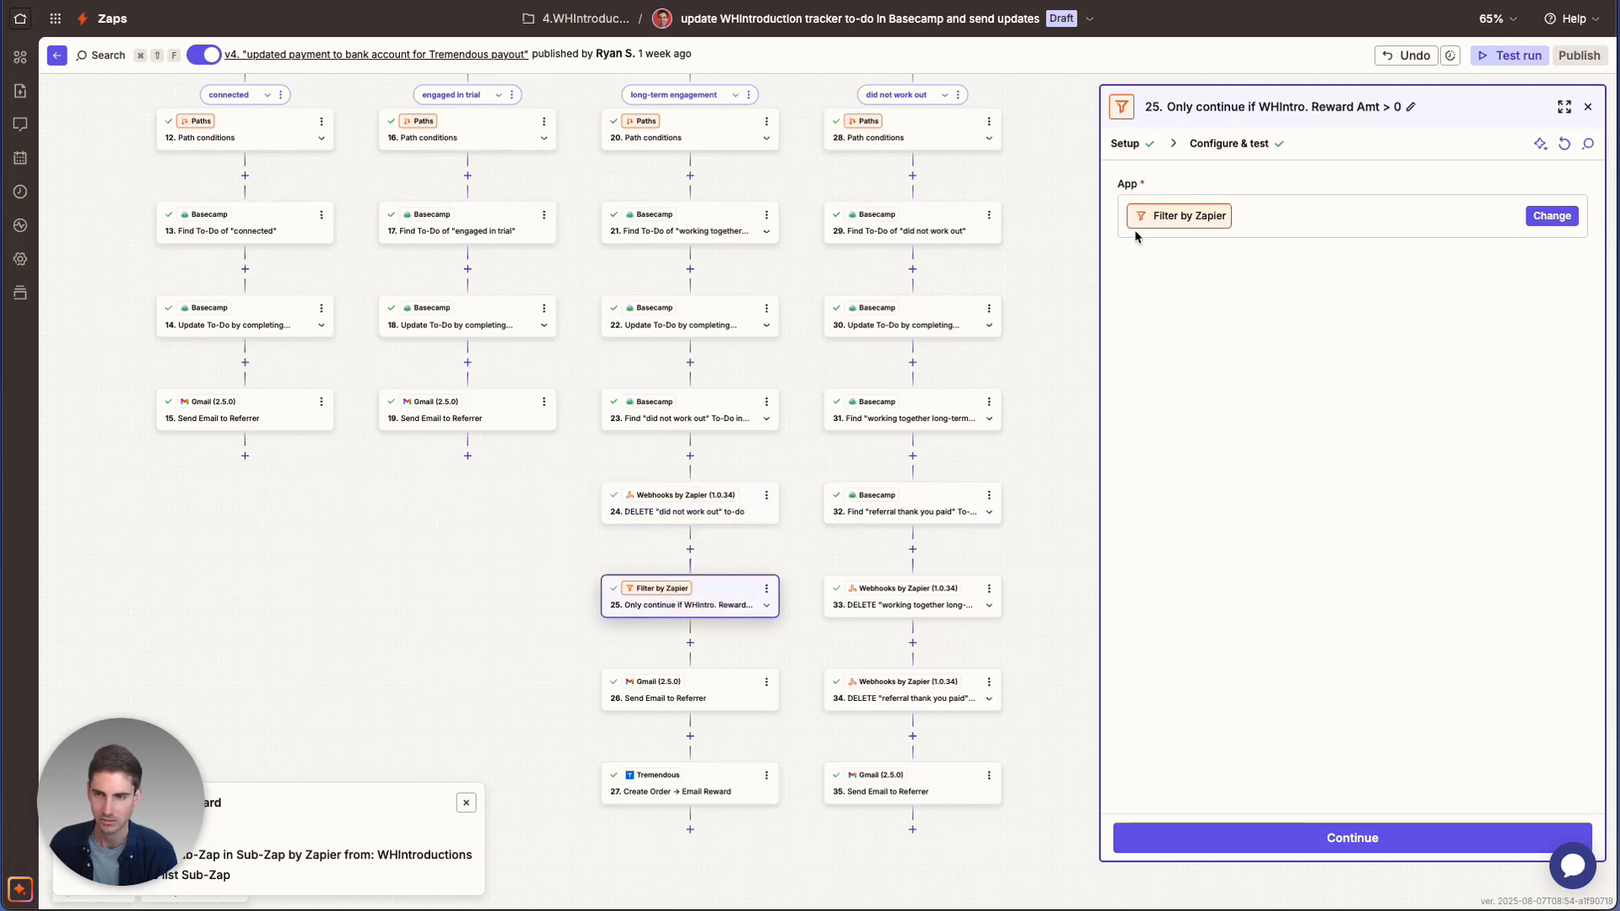
left_click(1193, 142)
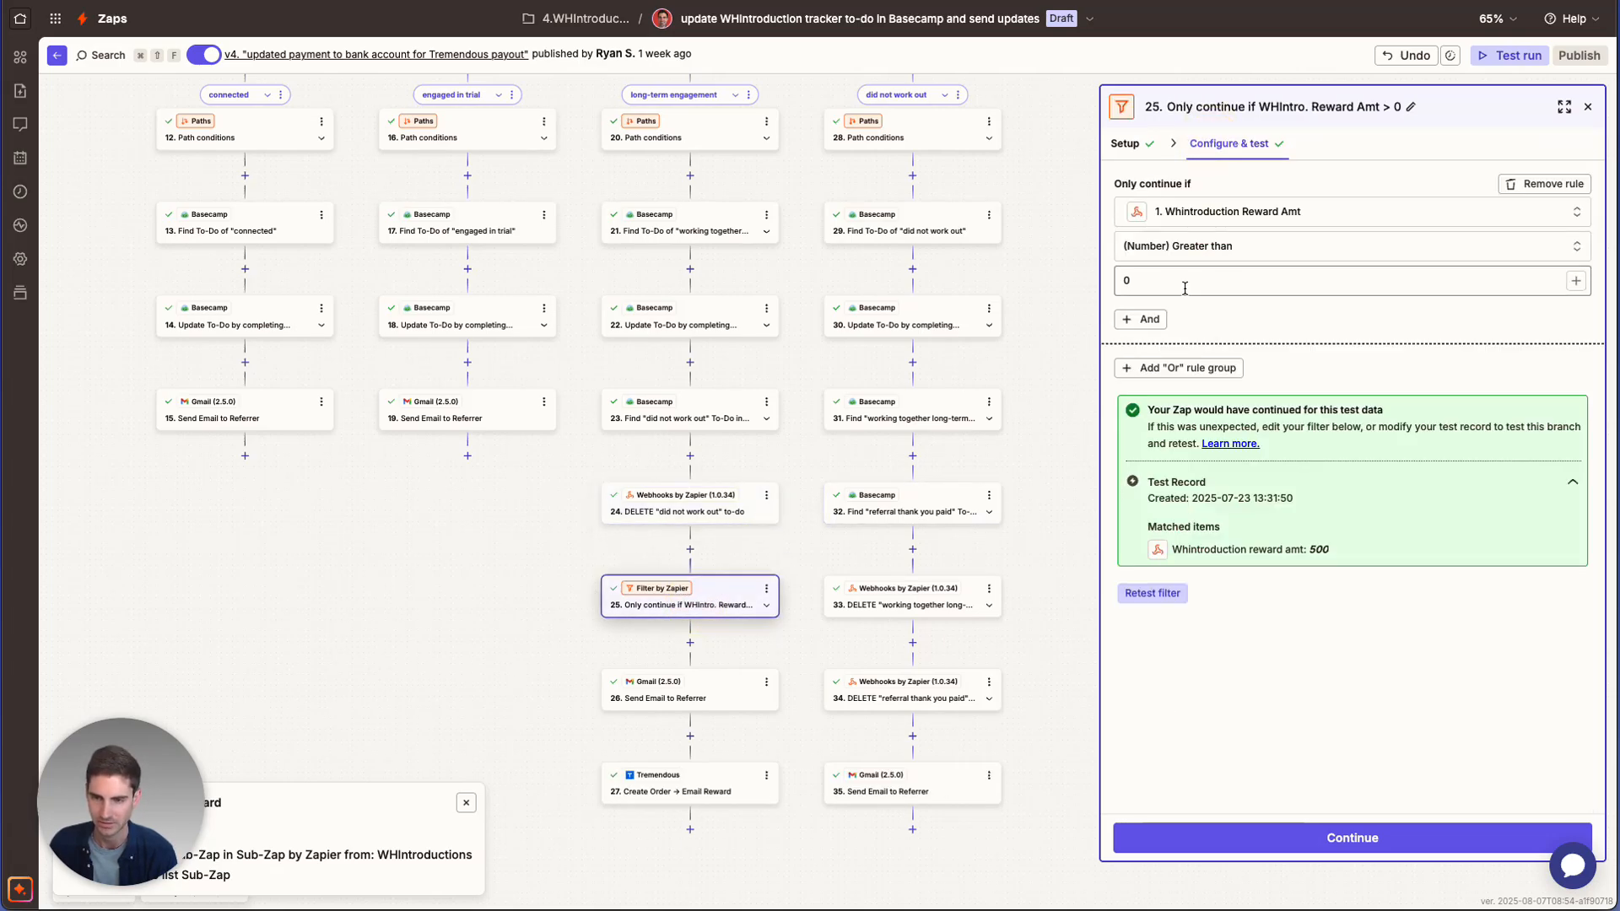
Review the long-term engagement branch's referrer email content and the Tremendous "Create Order → Email Reward" step's settings
left_click(703, 700)
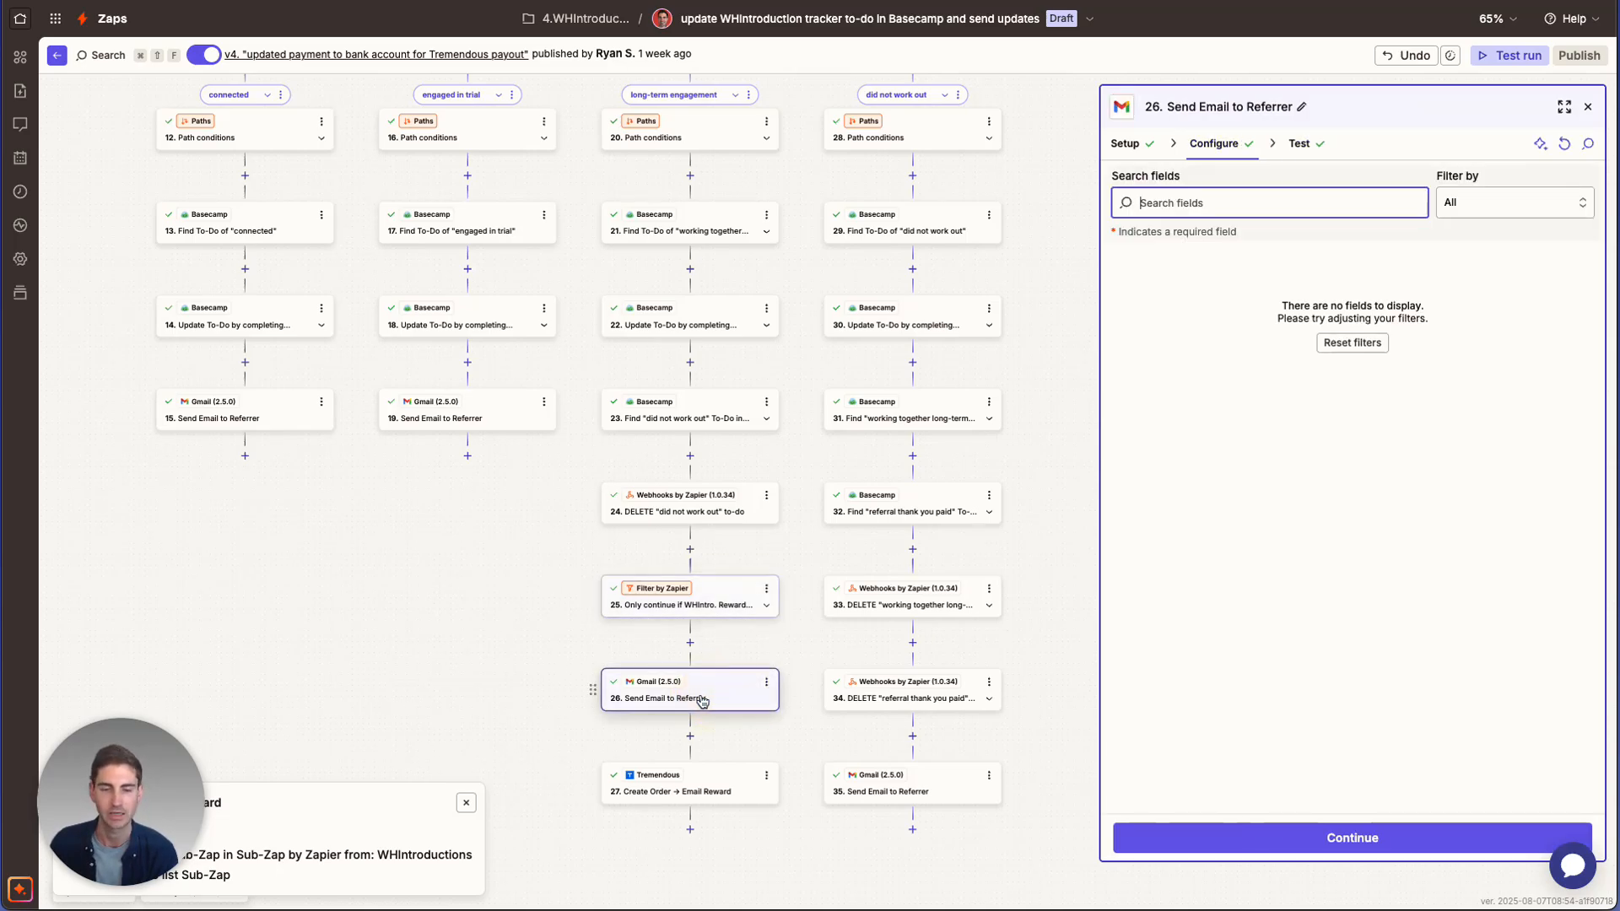
scroll(1206, 599, "down", 5)
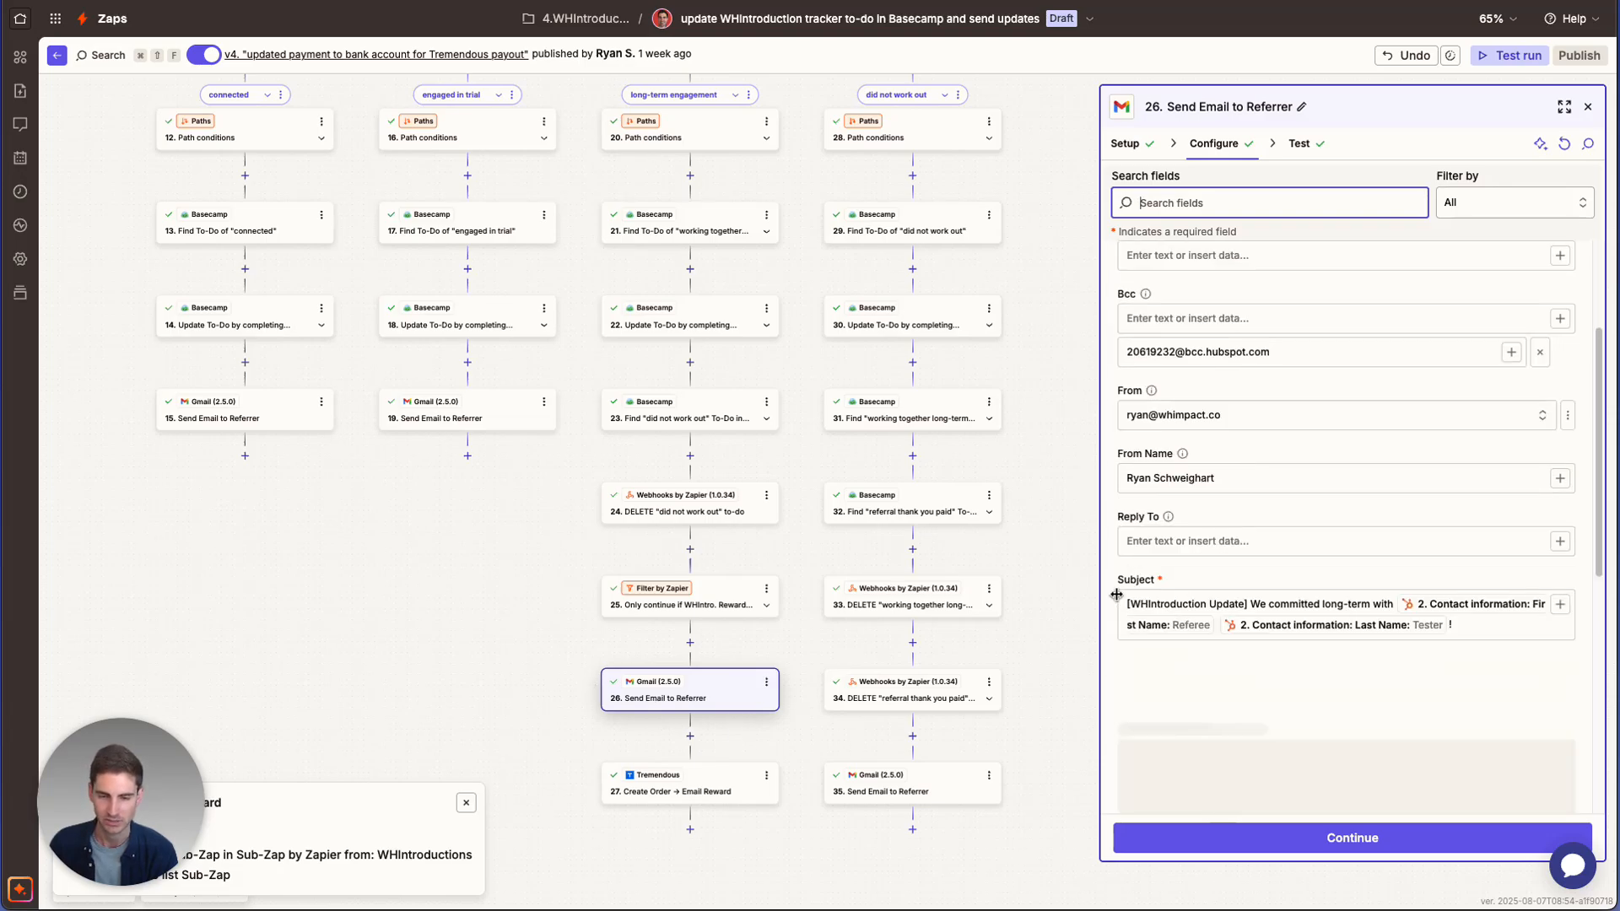
left_click(680, 789)
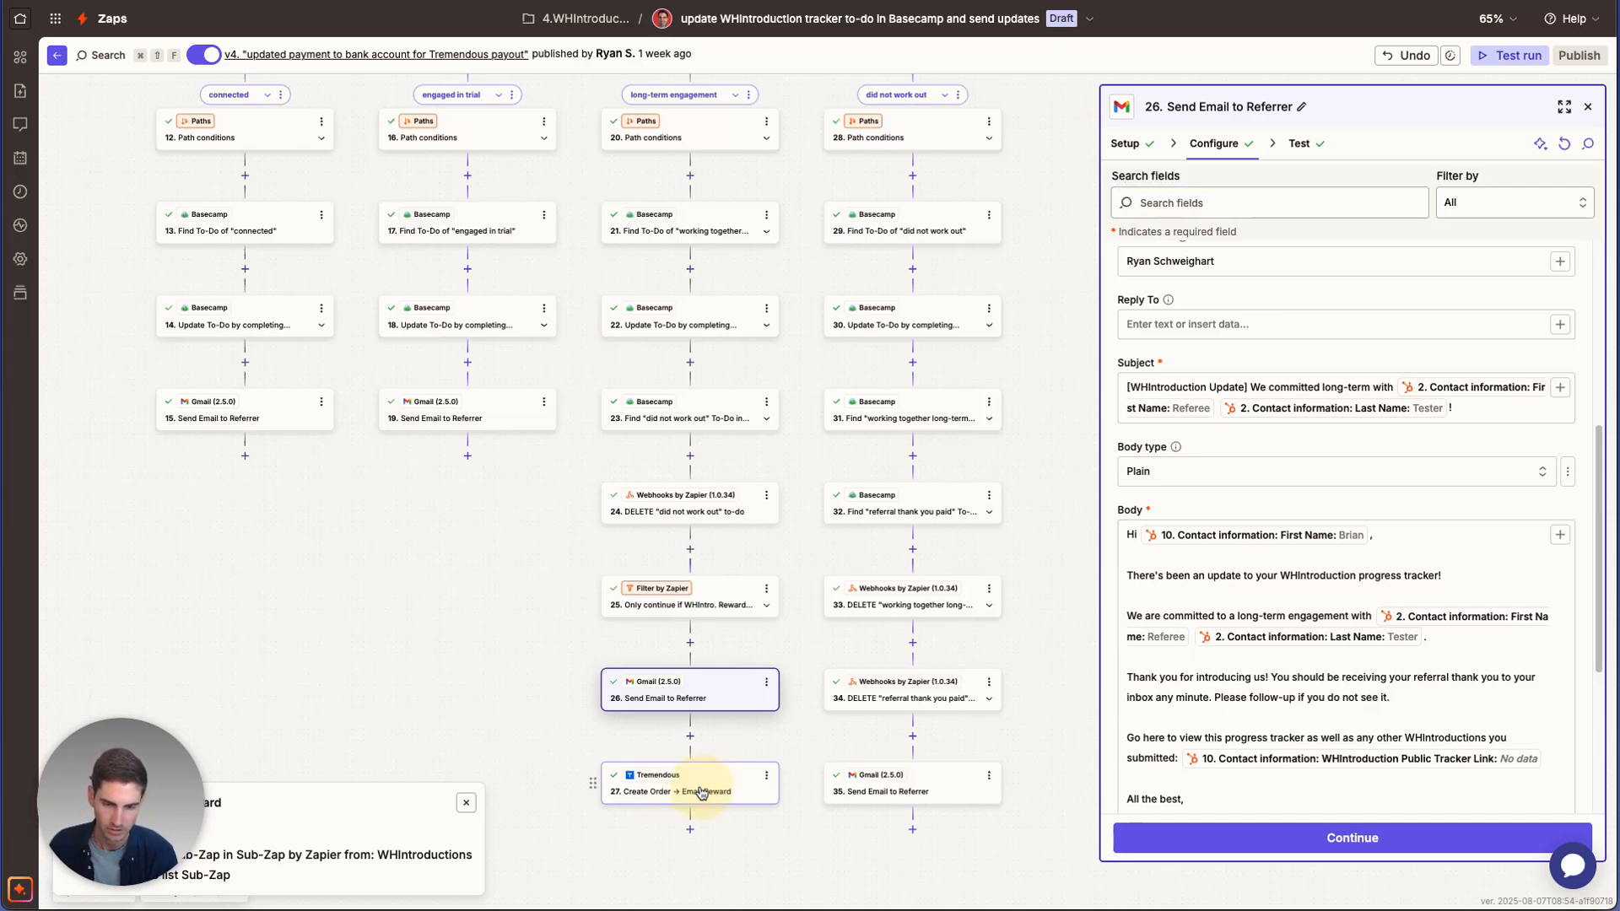
left_click(657, 797)
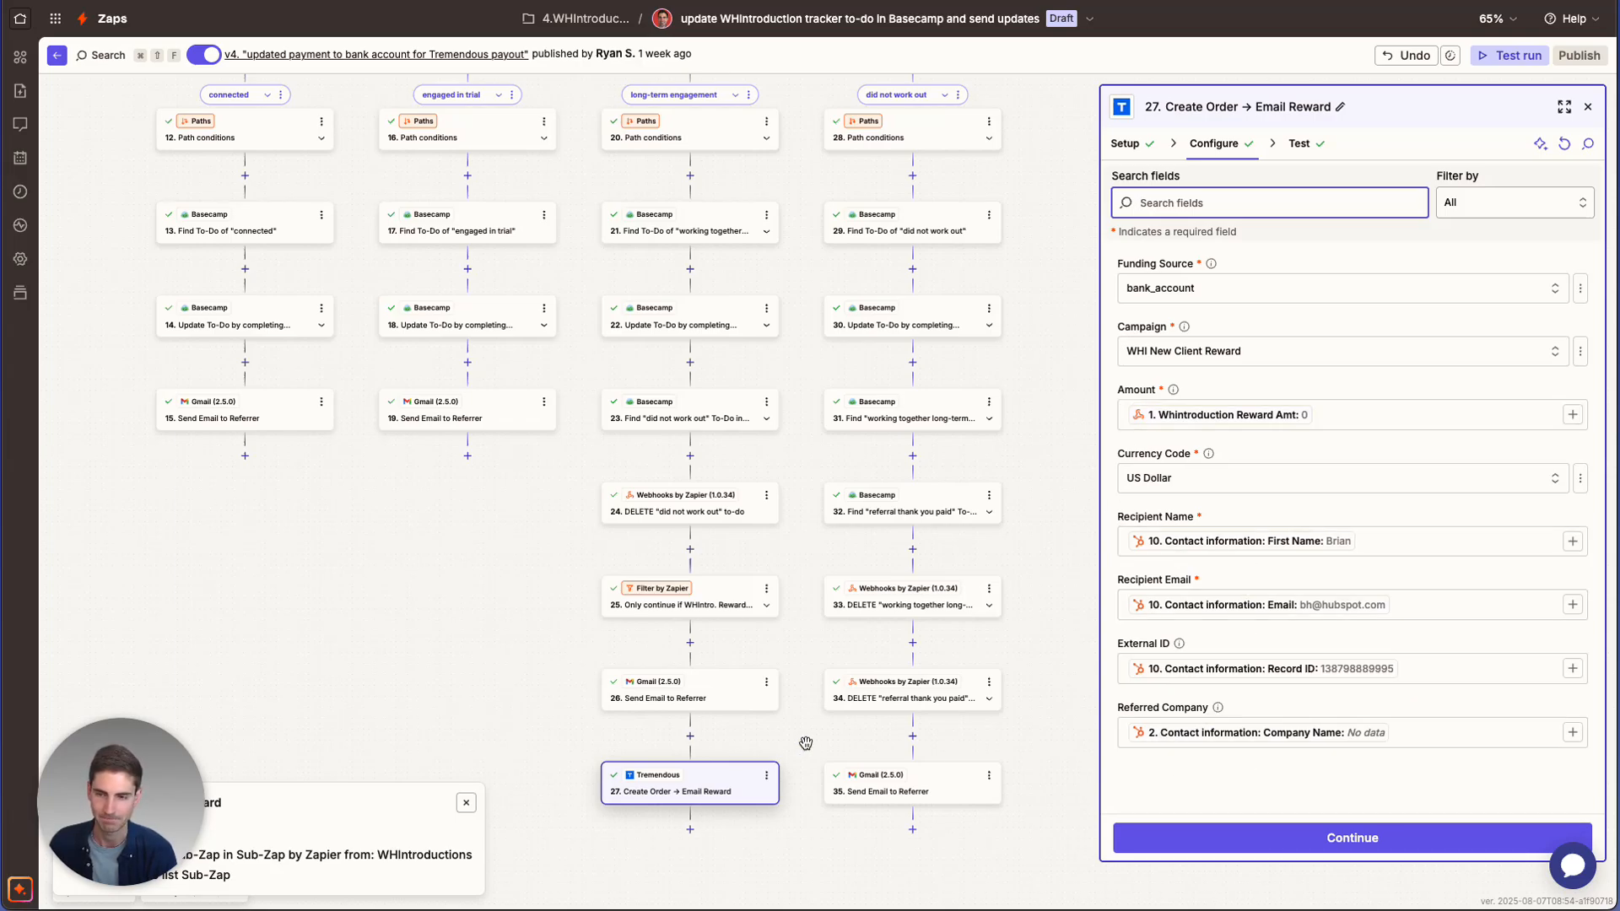
Review the did not work out branch's "Find To-Do" search and the update step that marks the found to-do as complete
scroll(805, 743, "up", 1)
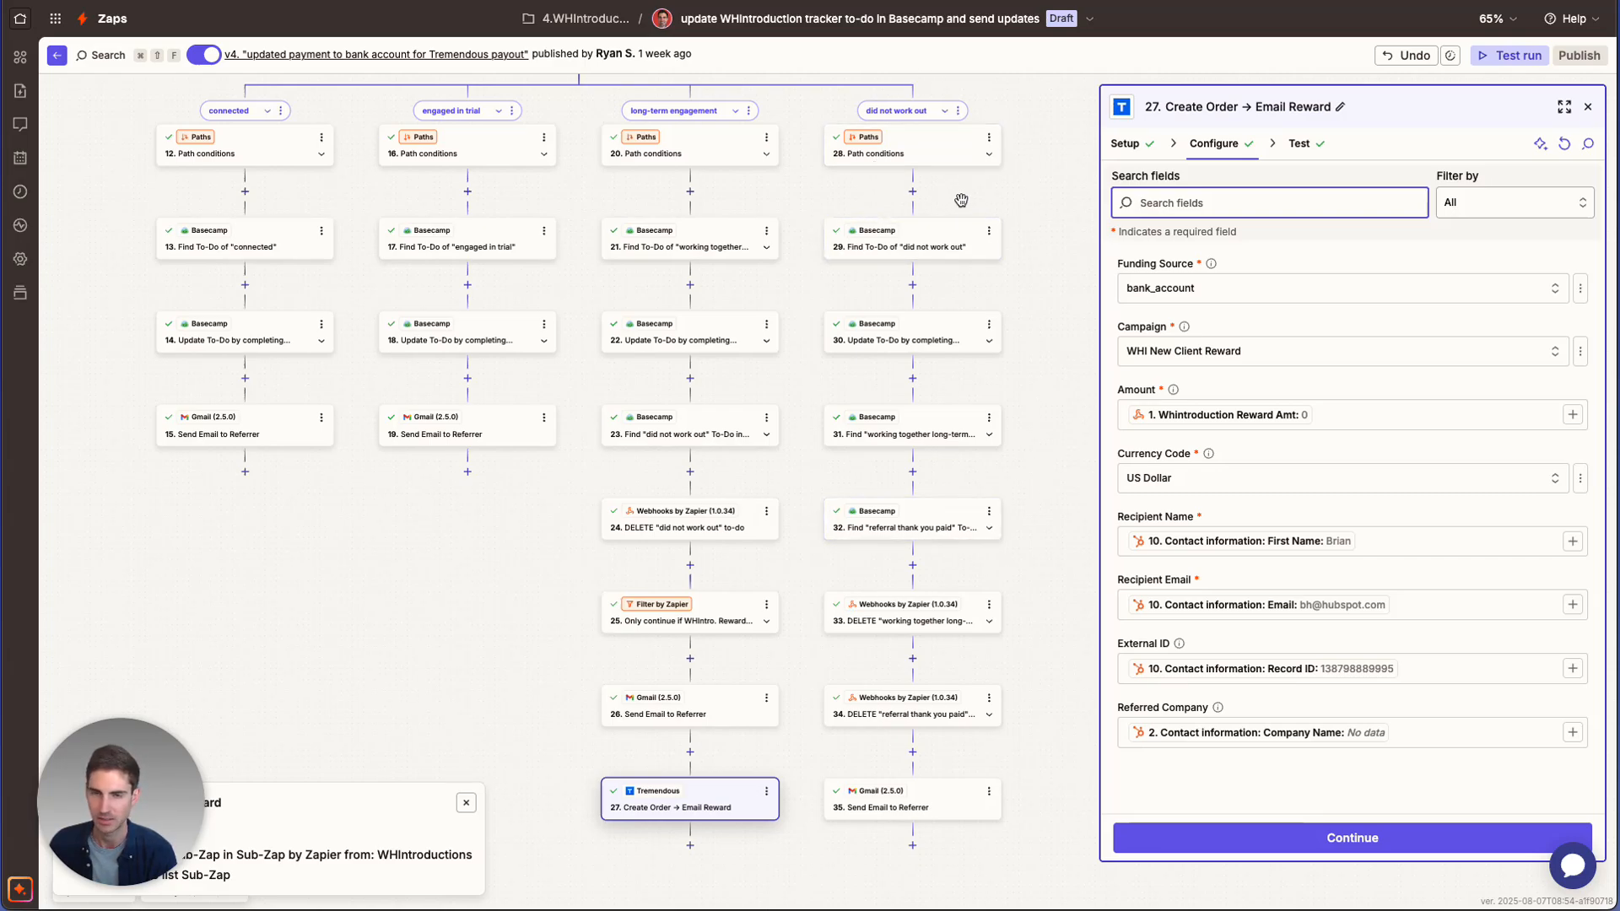
scroll(953, 203, "up", 1)
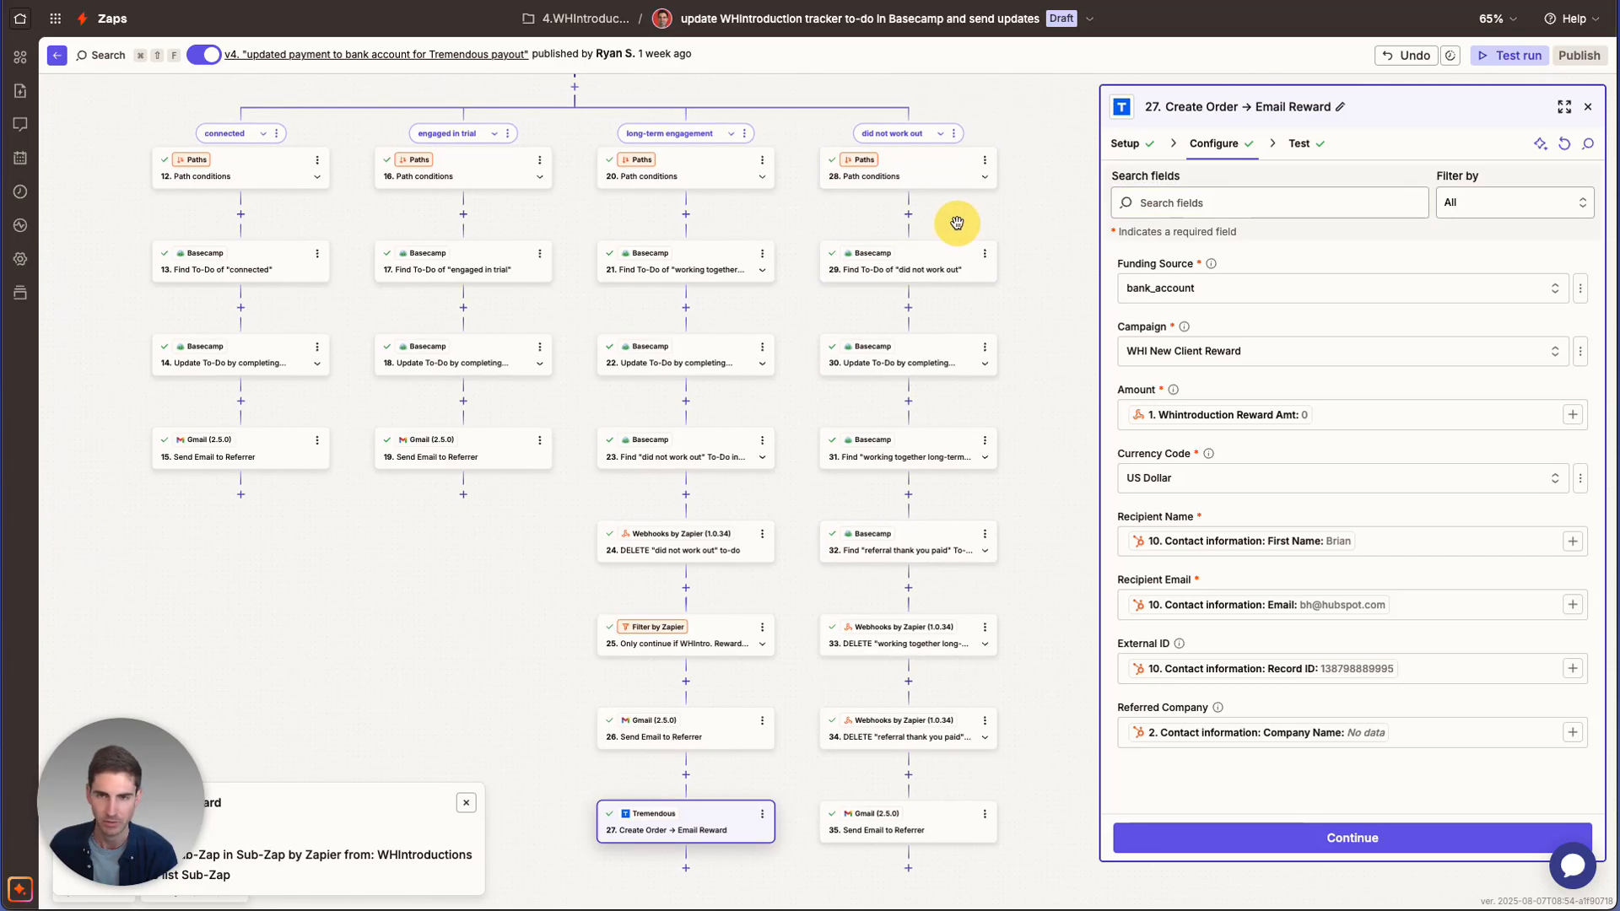
left_click(877, 269)
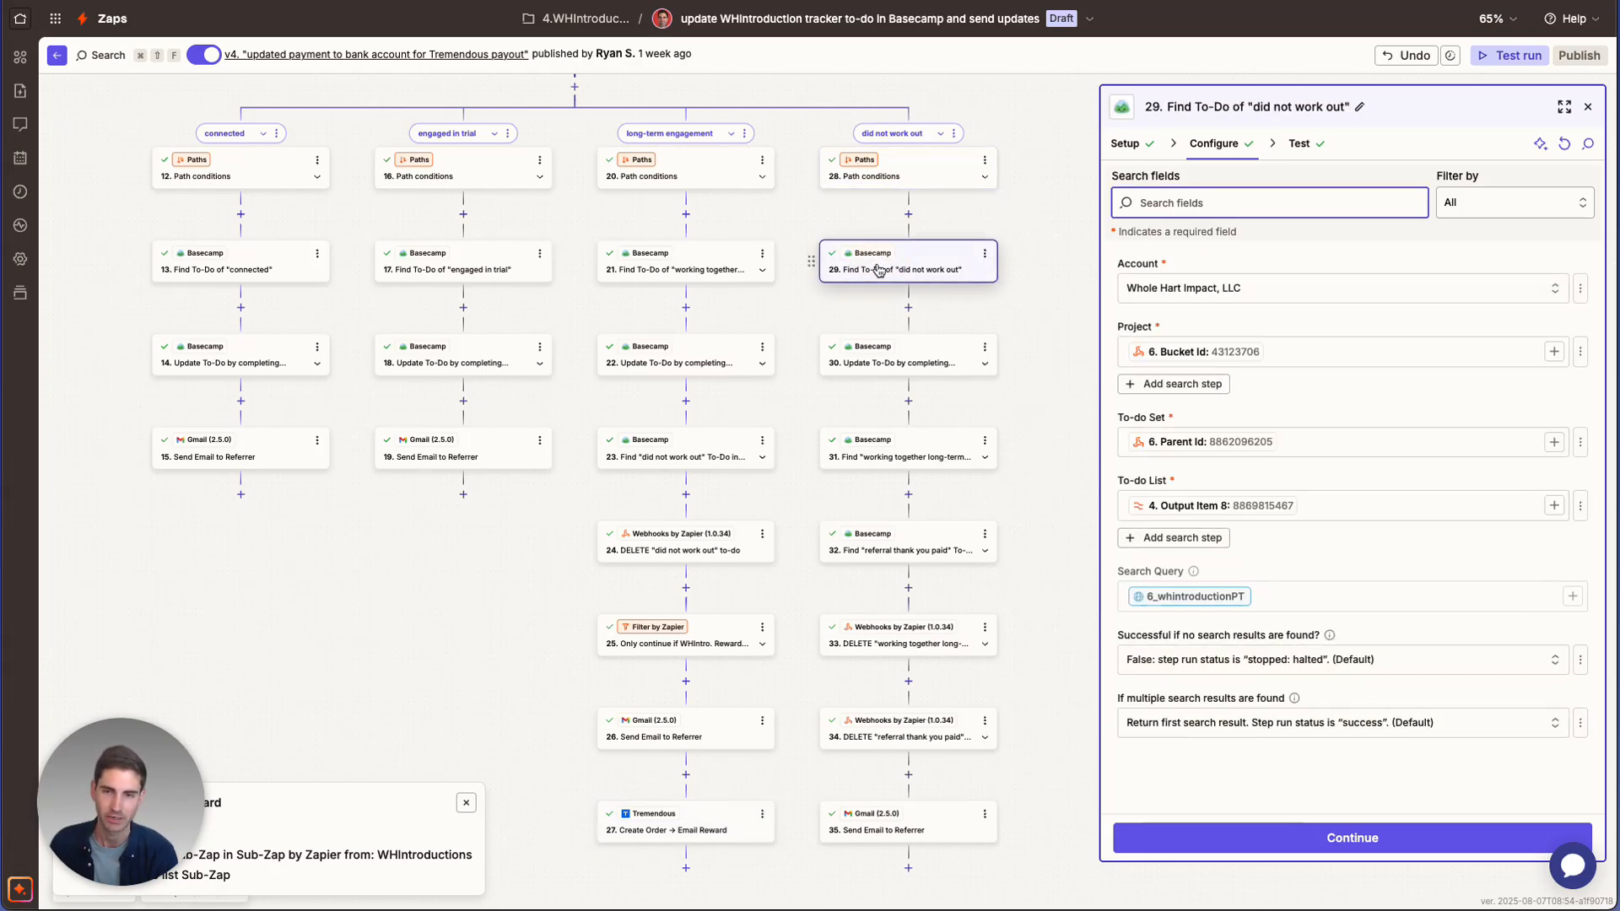
left_click(948, 363)
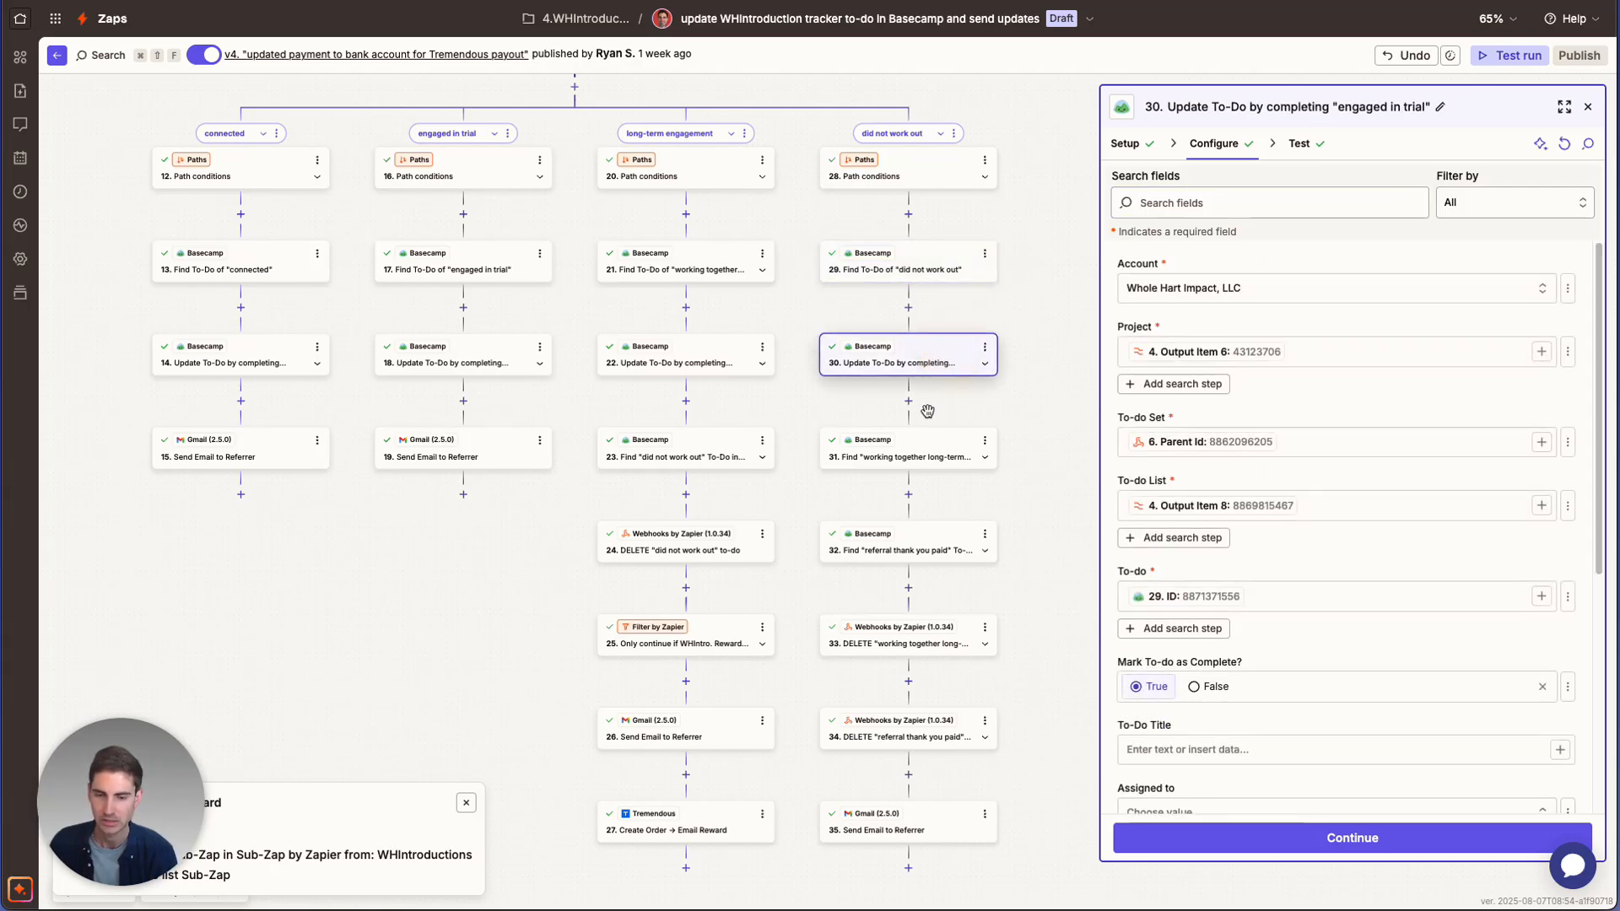
Review the did not work out branch's searches for the "working together long-term" and "referral thank you paid" to-dos and their DELETE webhook steps
left_click(920, 460)
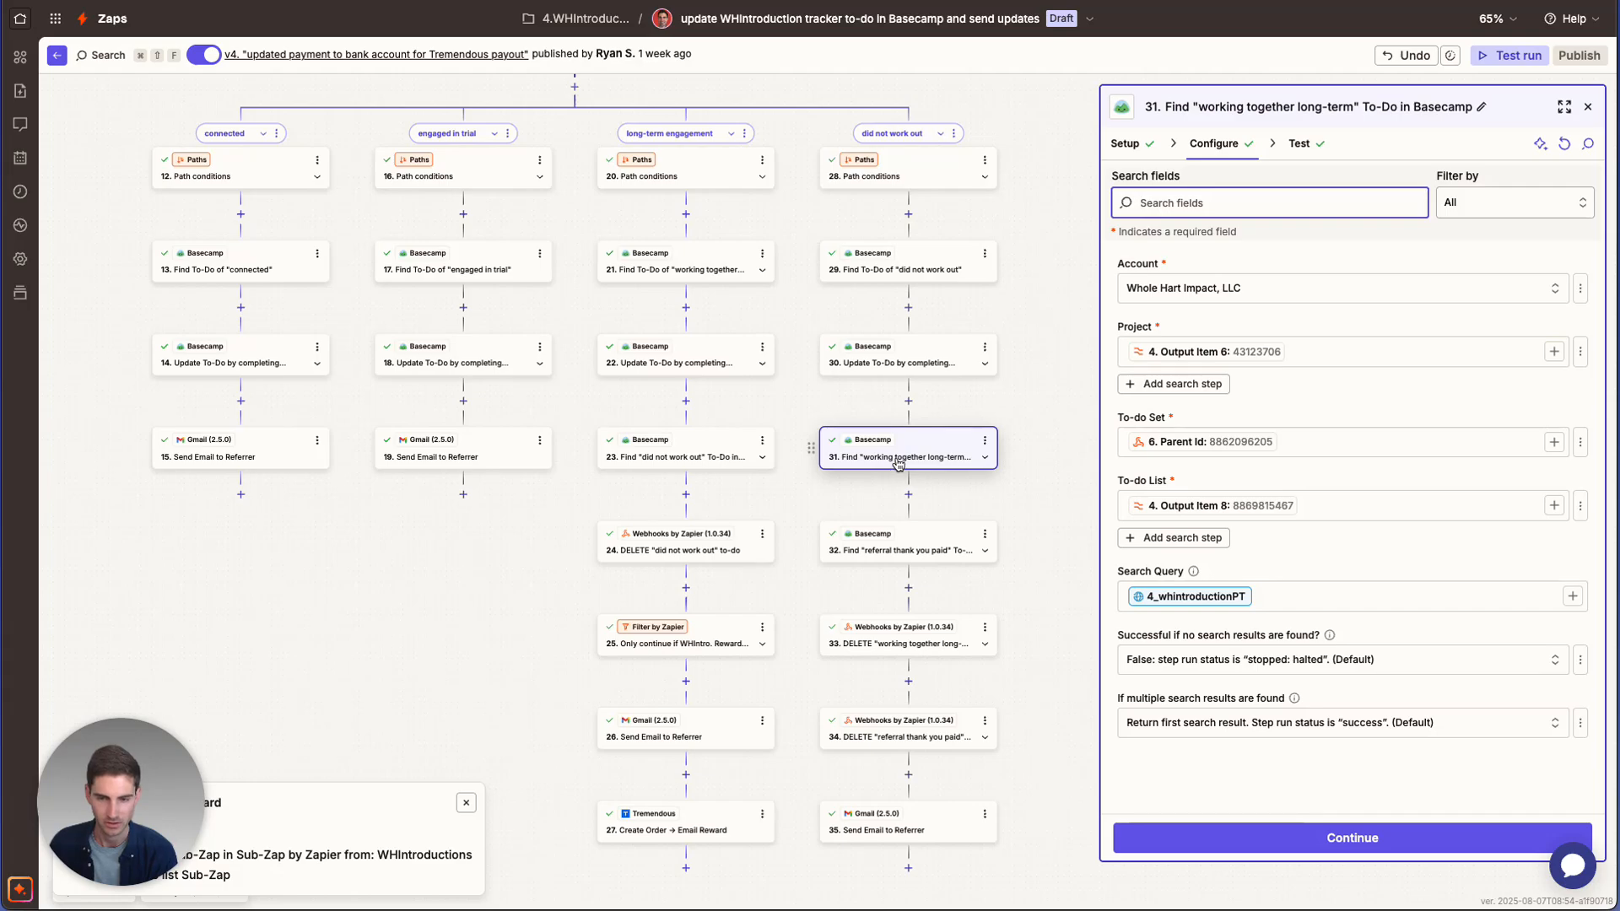
left_click(920, 553)
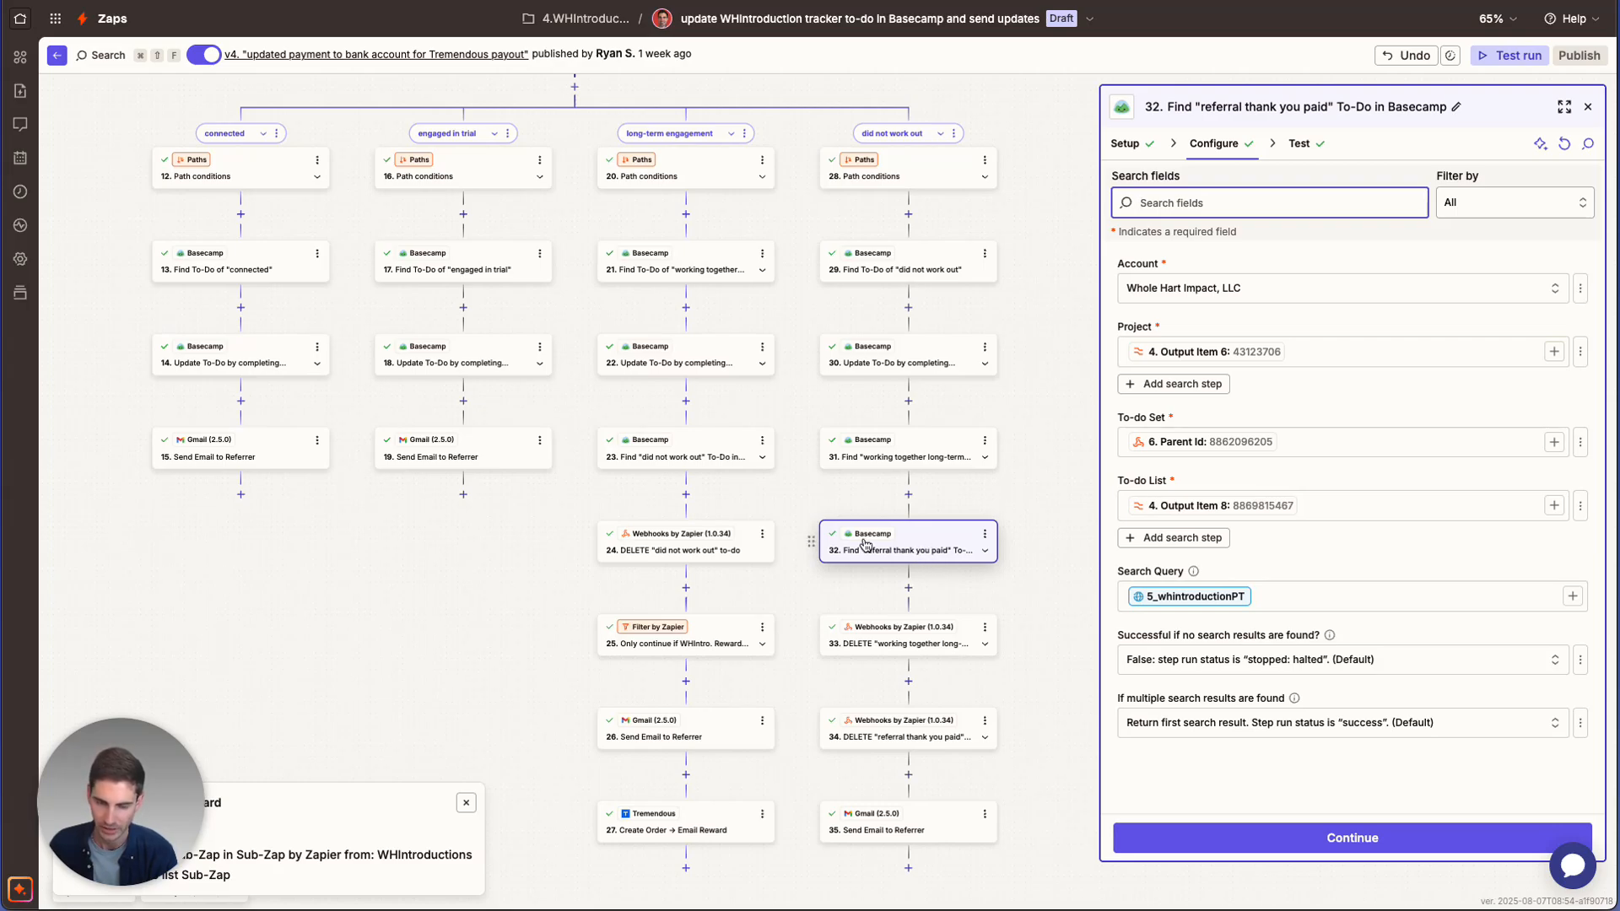
left_click(848, 659)
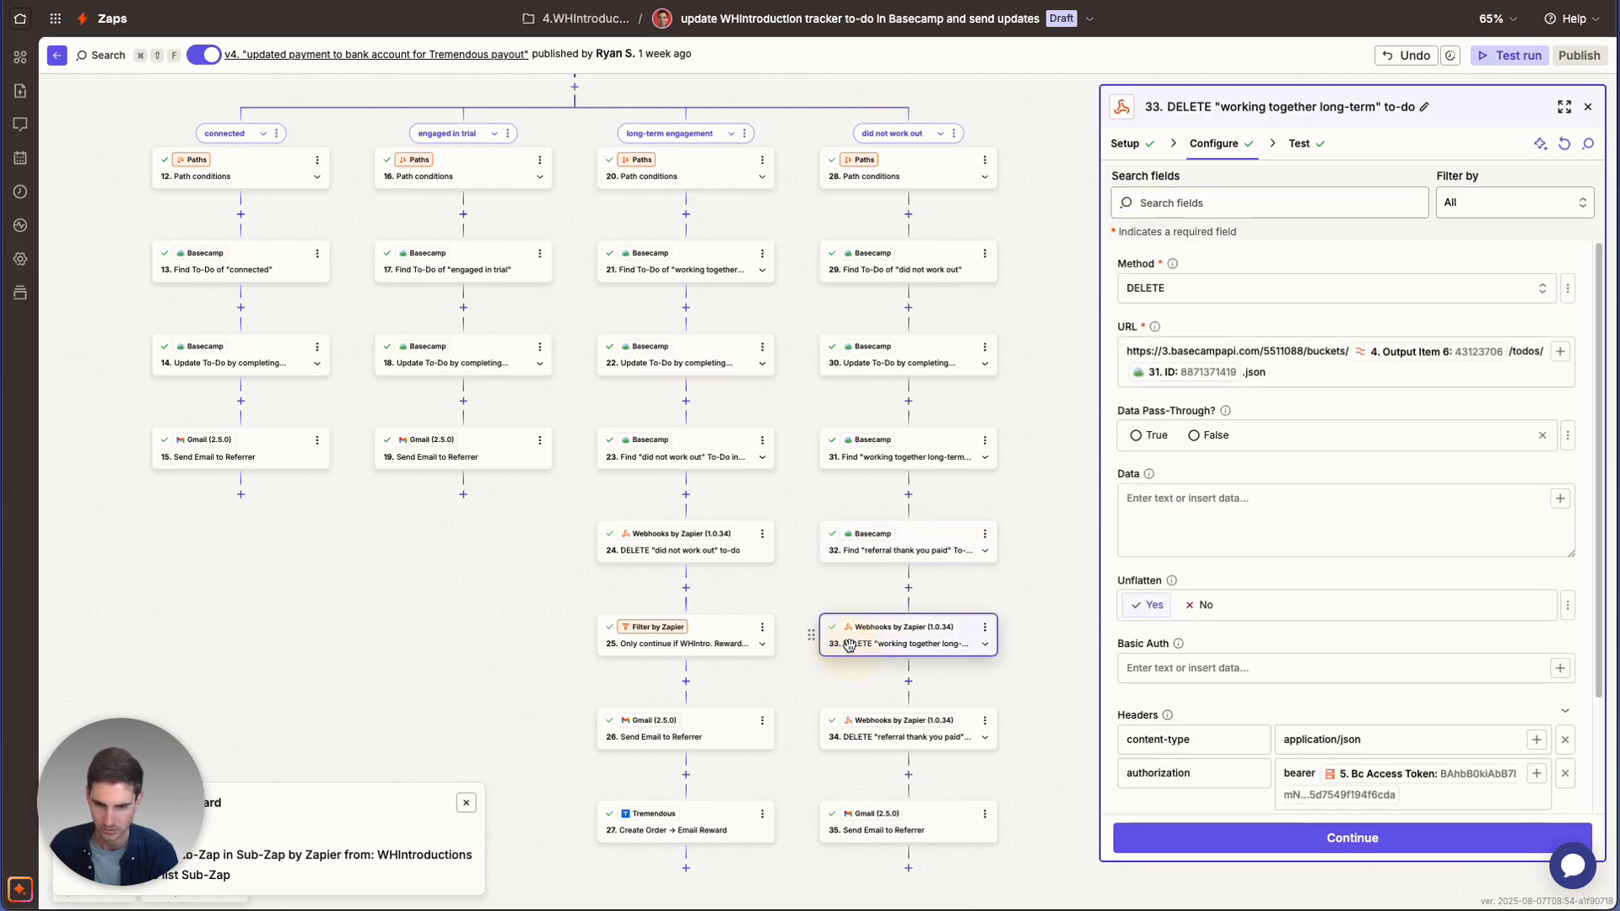
scroll(1214, 536, "down", 3)
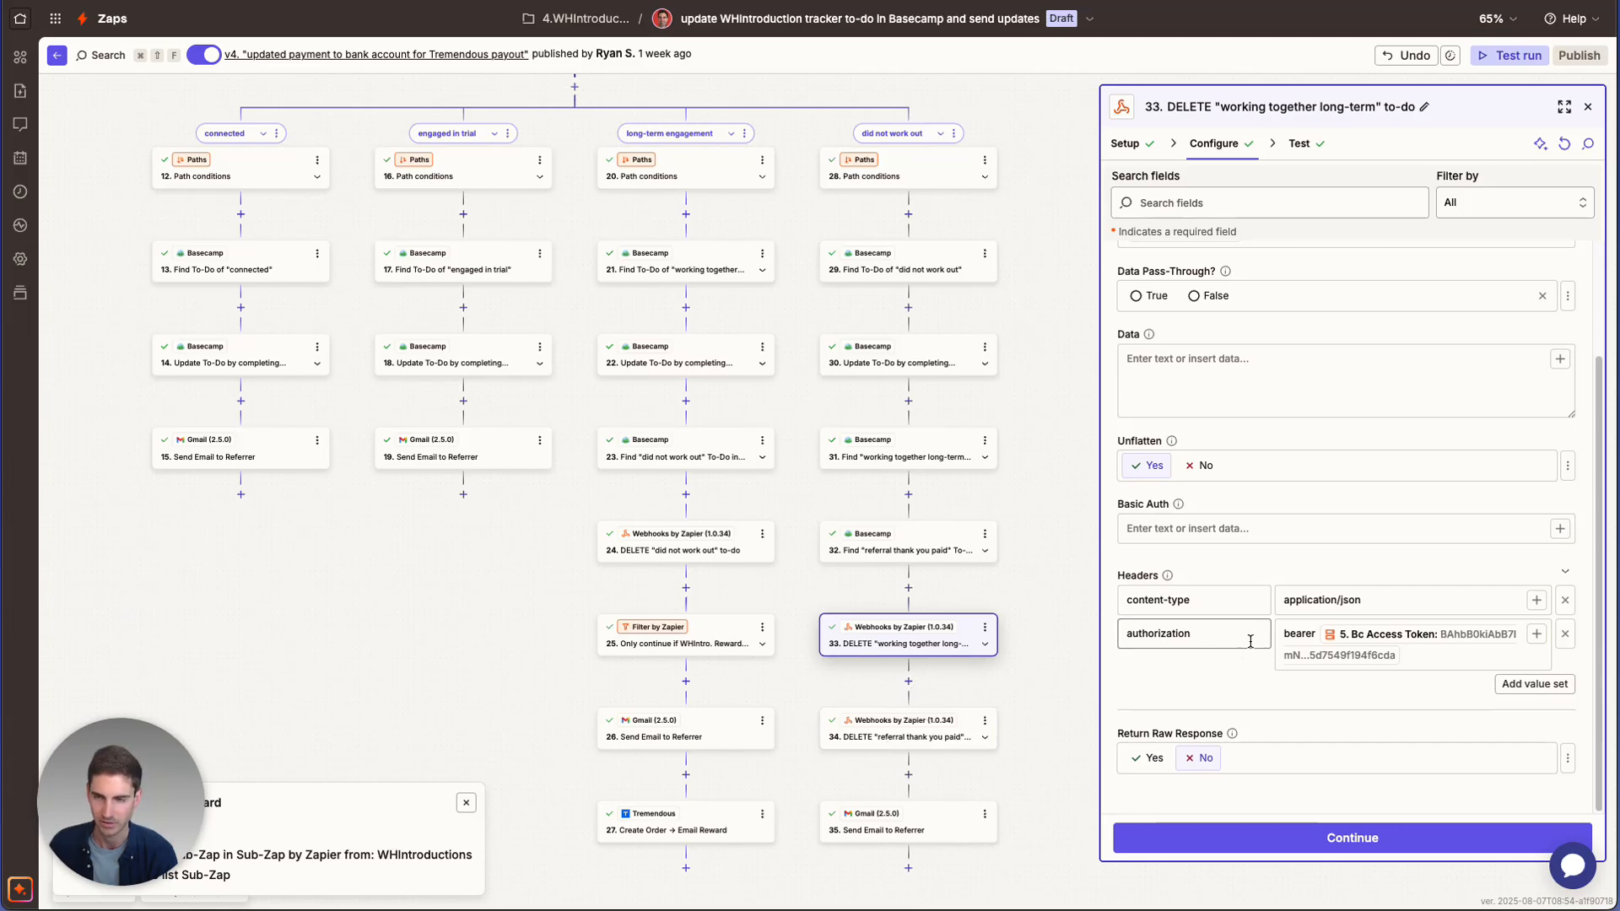
scroll(1237, 648, "up", 3)
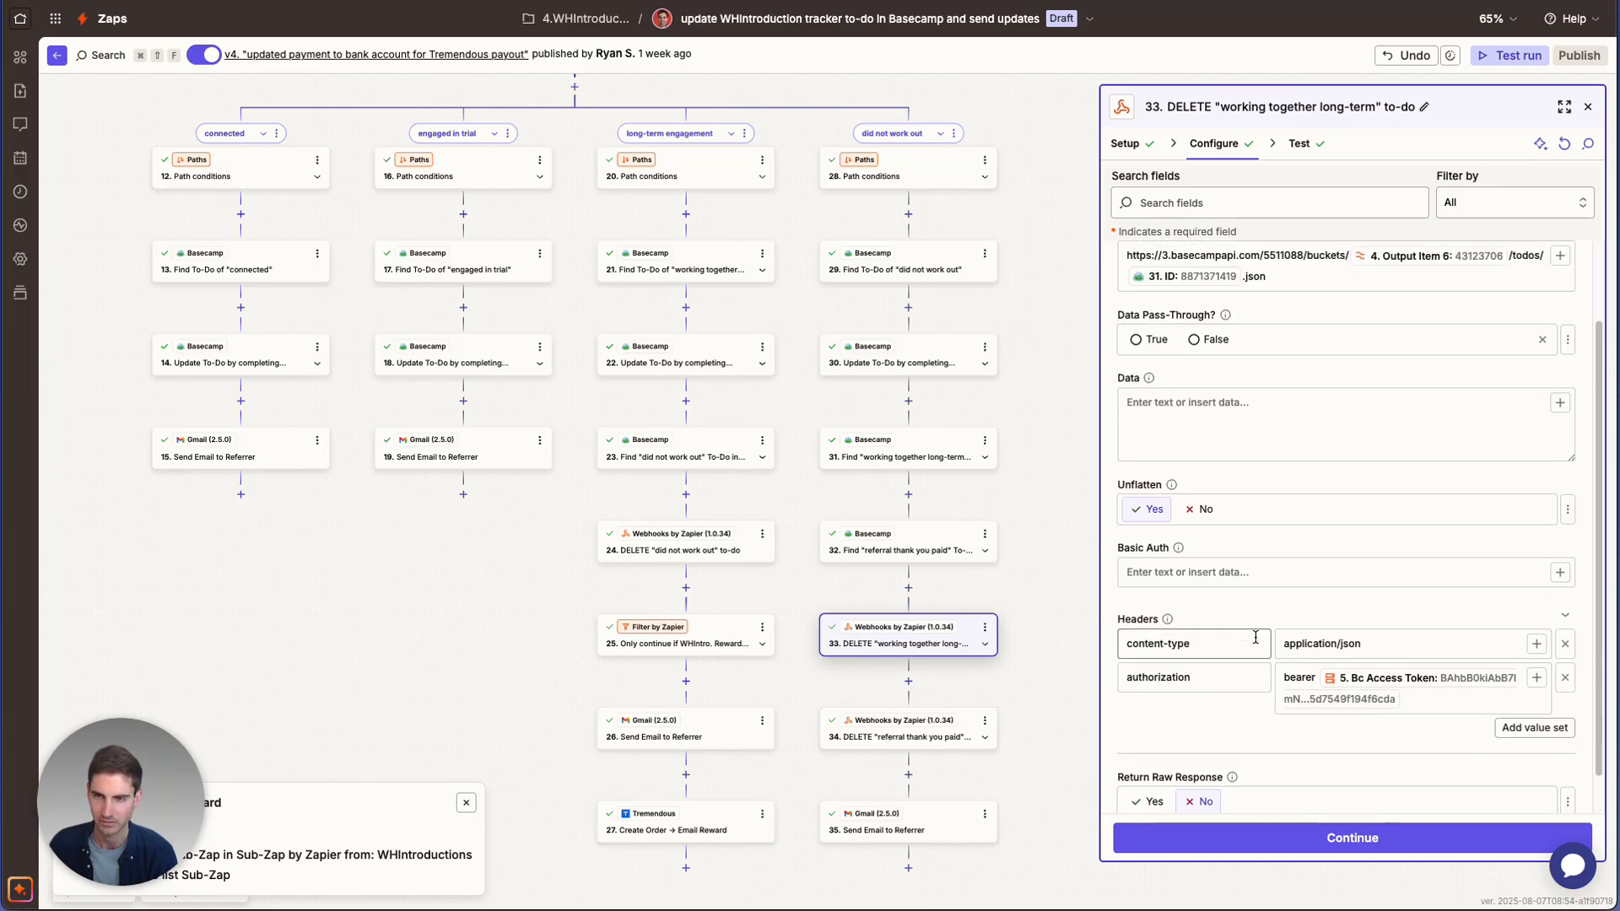
left_click(907, 739)
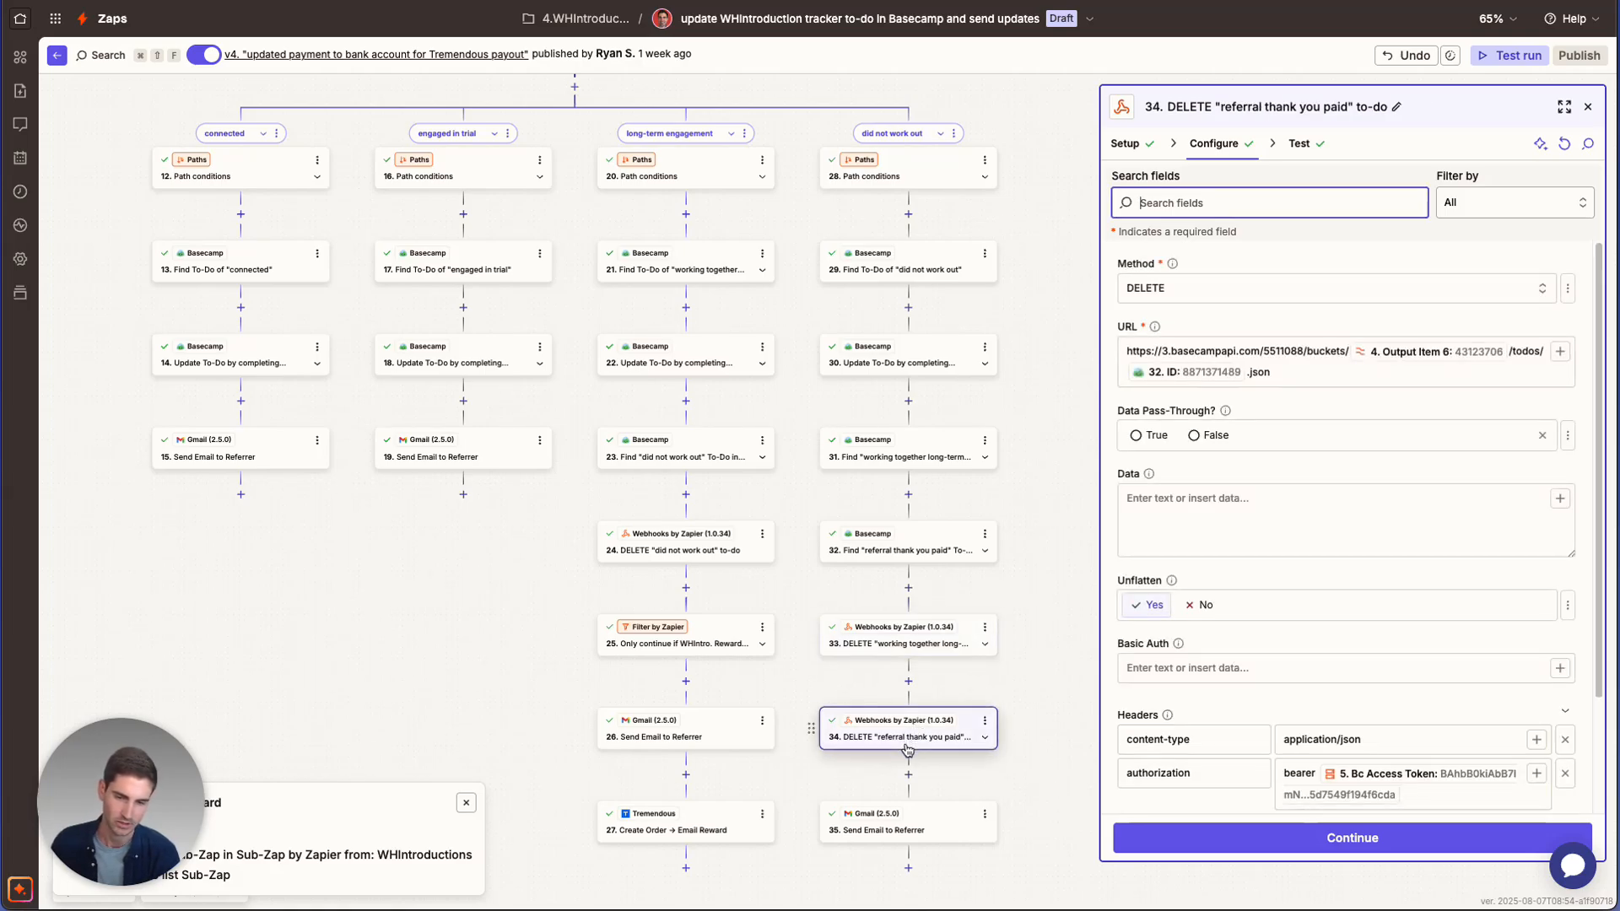
Open the did not work out branch's "Send Email to Referrer" step and review its recipients, subject and body
scroll(908, 748, "down", 3)
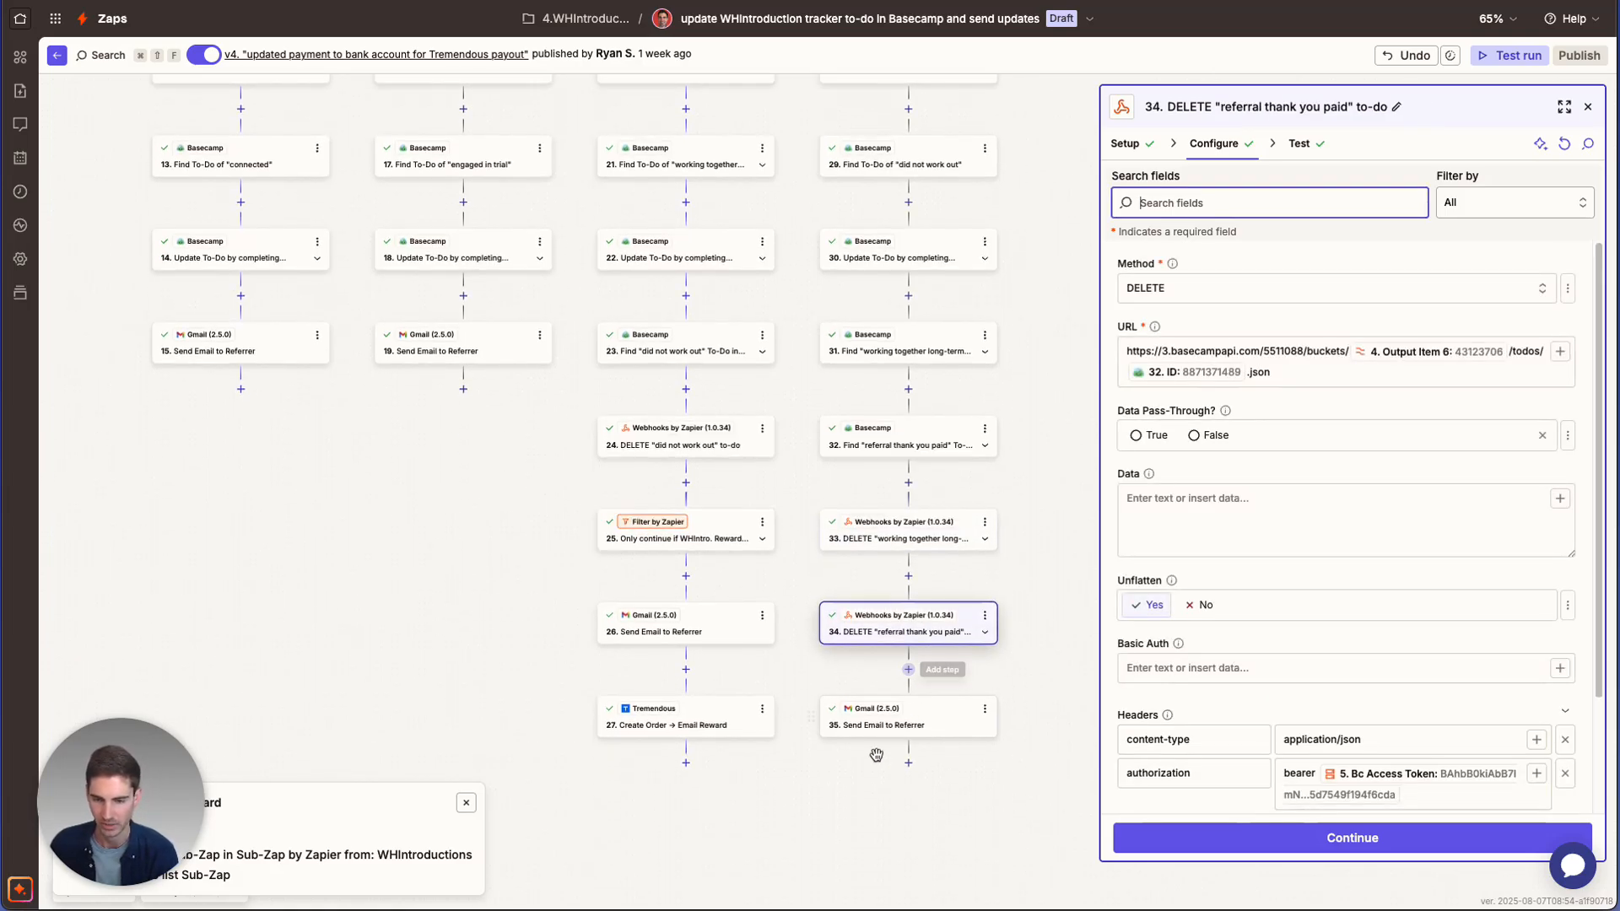
left_click(951, 711)
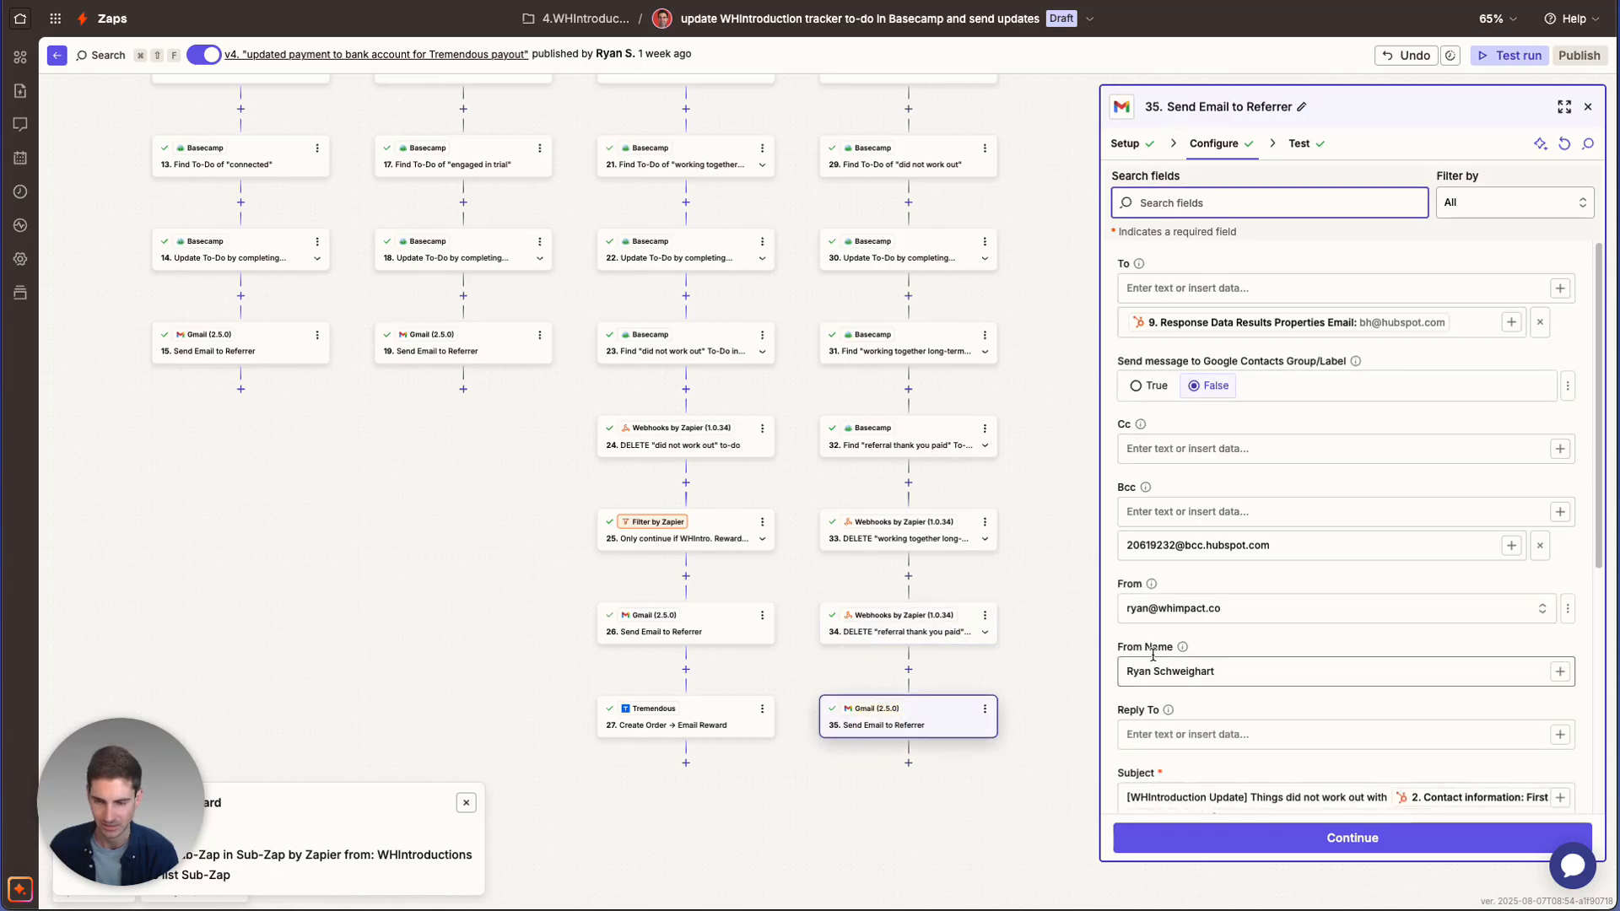
scroll(1155, 661, "down", 3)
scroll(1155, 661, "down", 8)
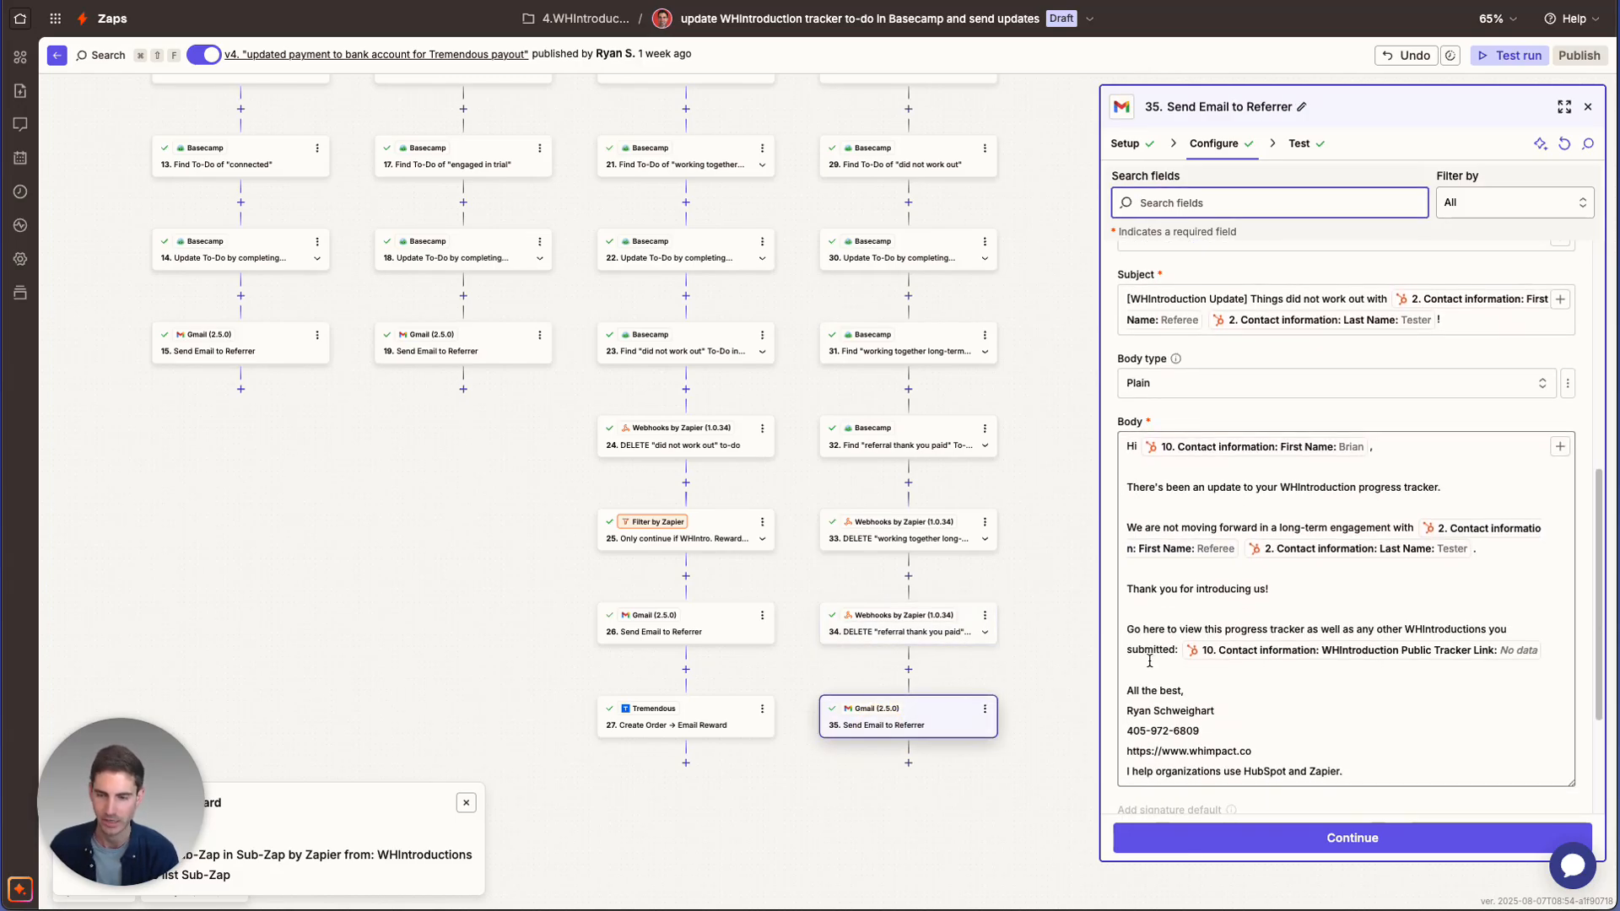
scroll(1149, 669, "up", 5)
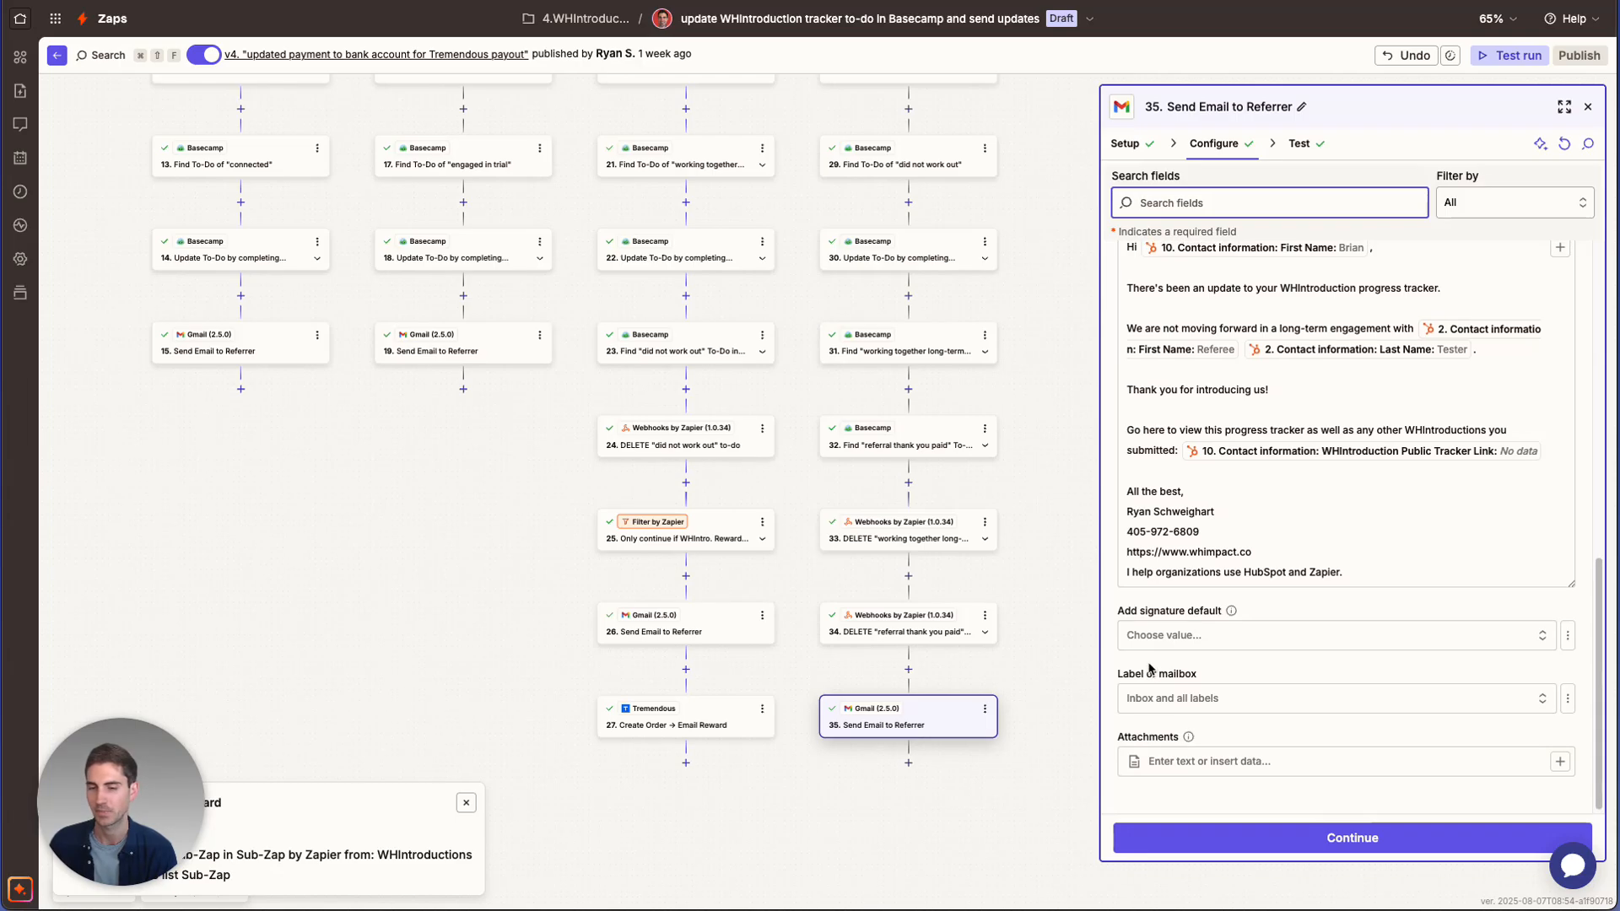
scroll(976, 658, "up", 7)
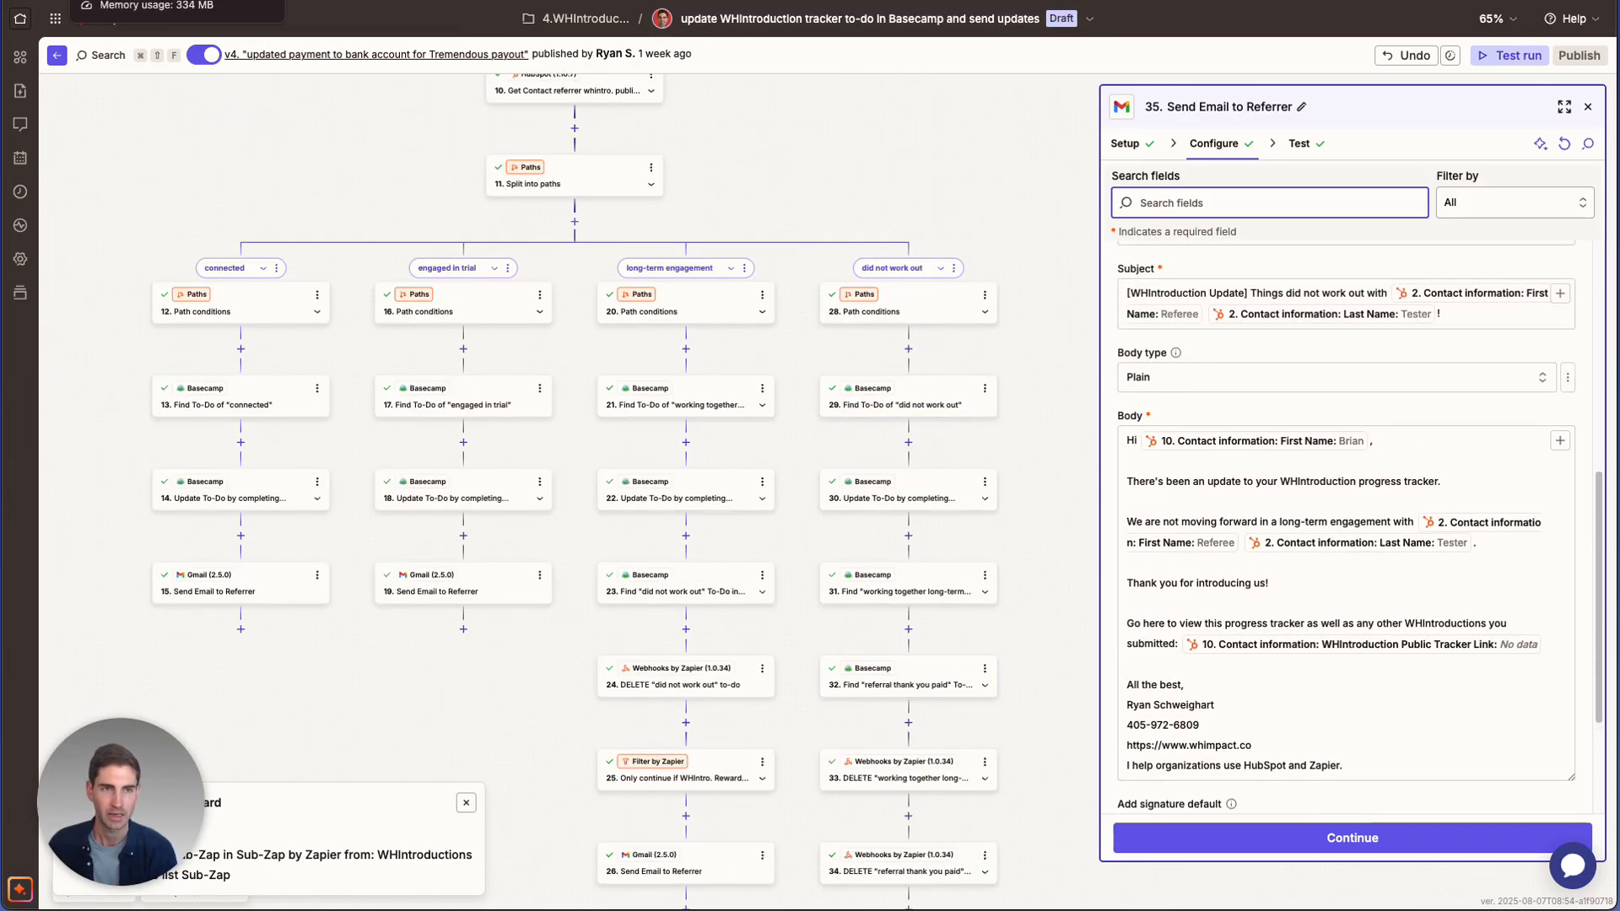
Switch to the process flowchart, find the name update flow and open the linked Zap for HubSpot first name updates
left_click(169, 1)
left_click_drag(952, 736, 736, 560)
left_click_drag(957, 639, 563, 499)
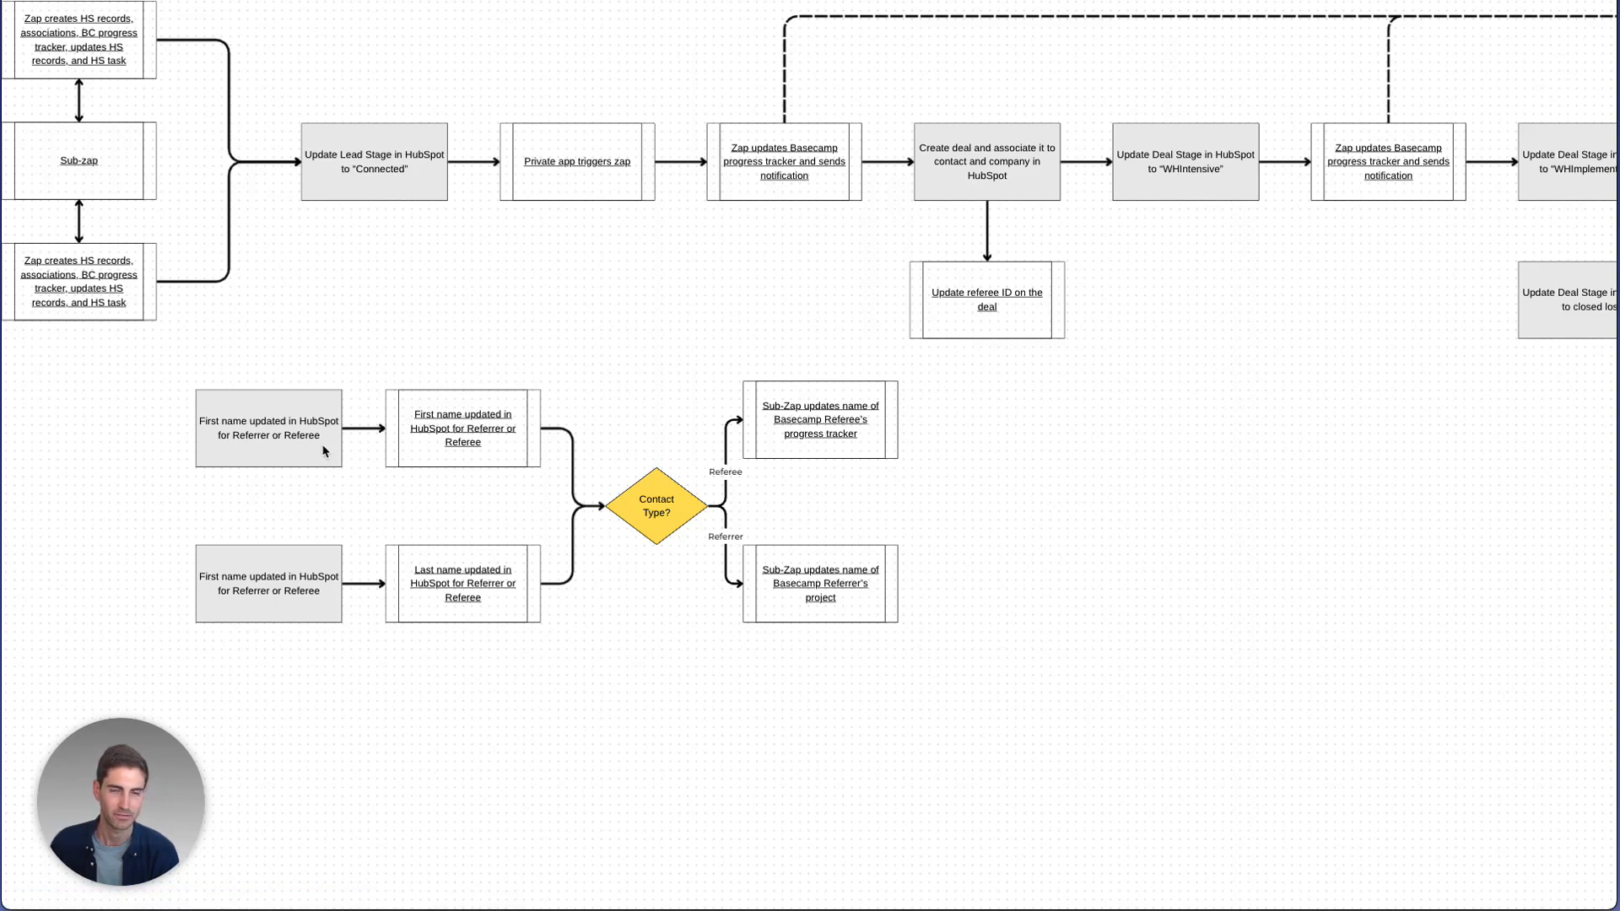
left_click(432, 436)
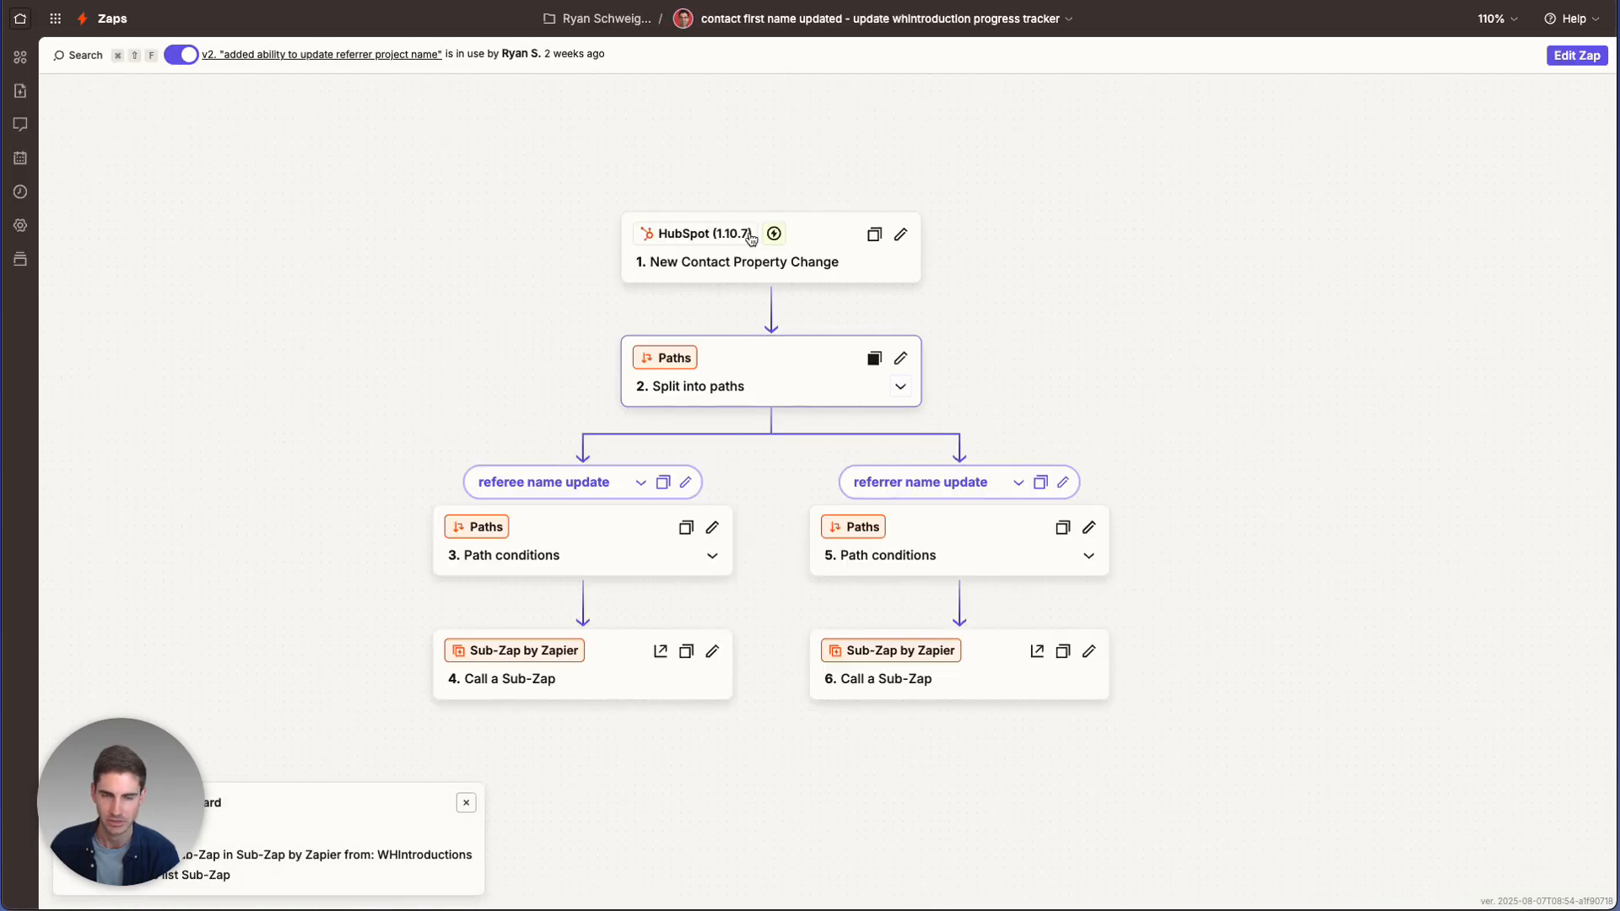
Review the first name Zap's HubSpot trigger: its event, the watched property and the additional properties to retrieve
left_click(673, 243)
left_click_drag(1199, 211, 1278, 211)
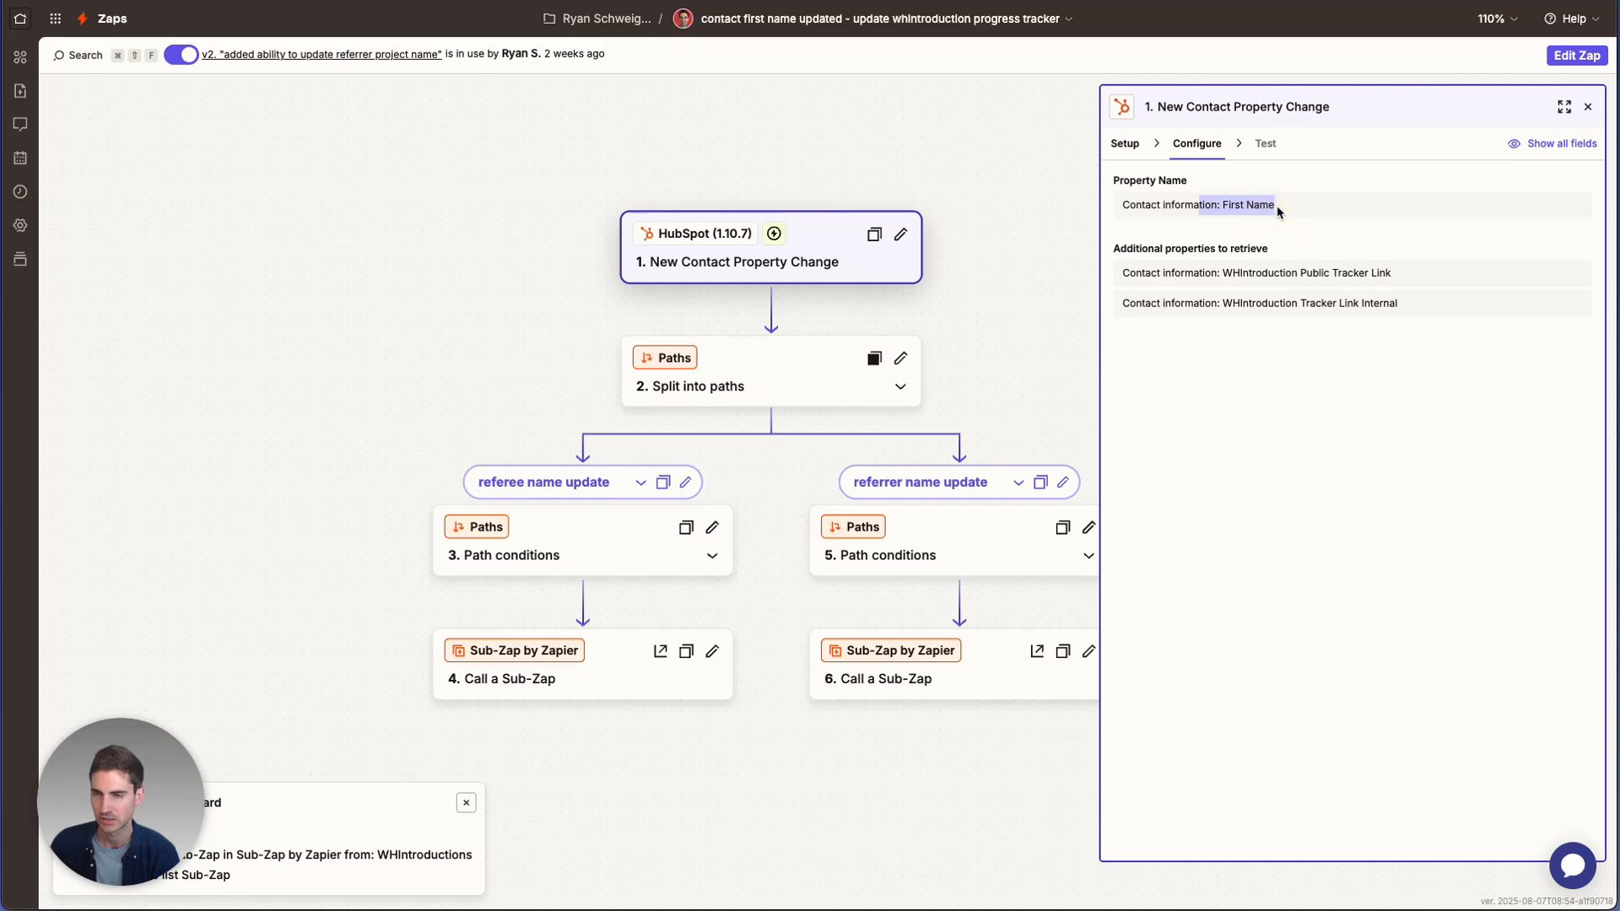
left_click(1125, 144)
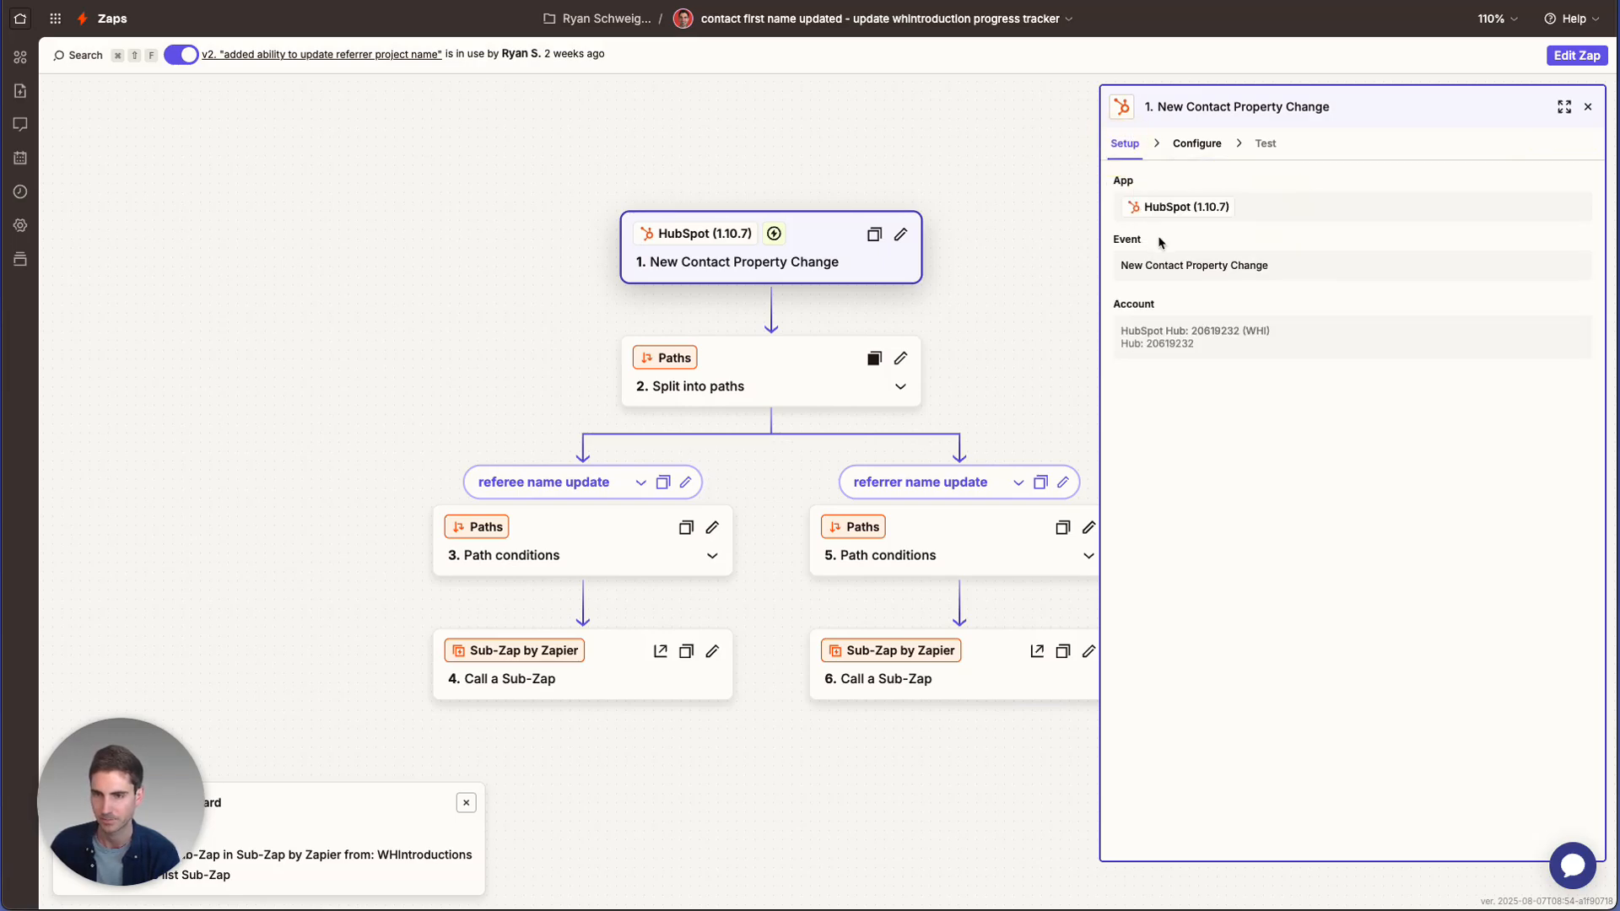
left_click(1191, 145)
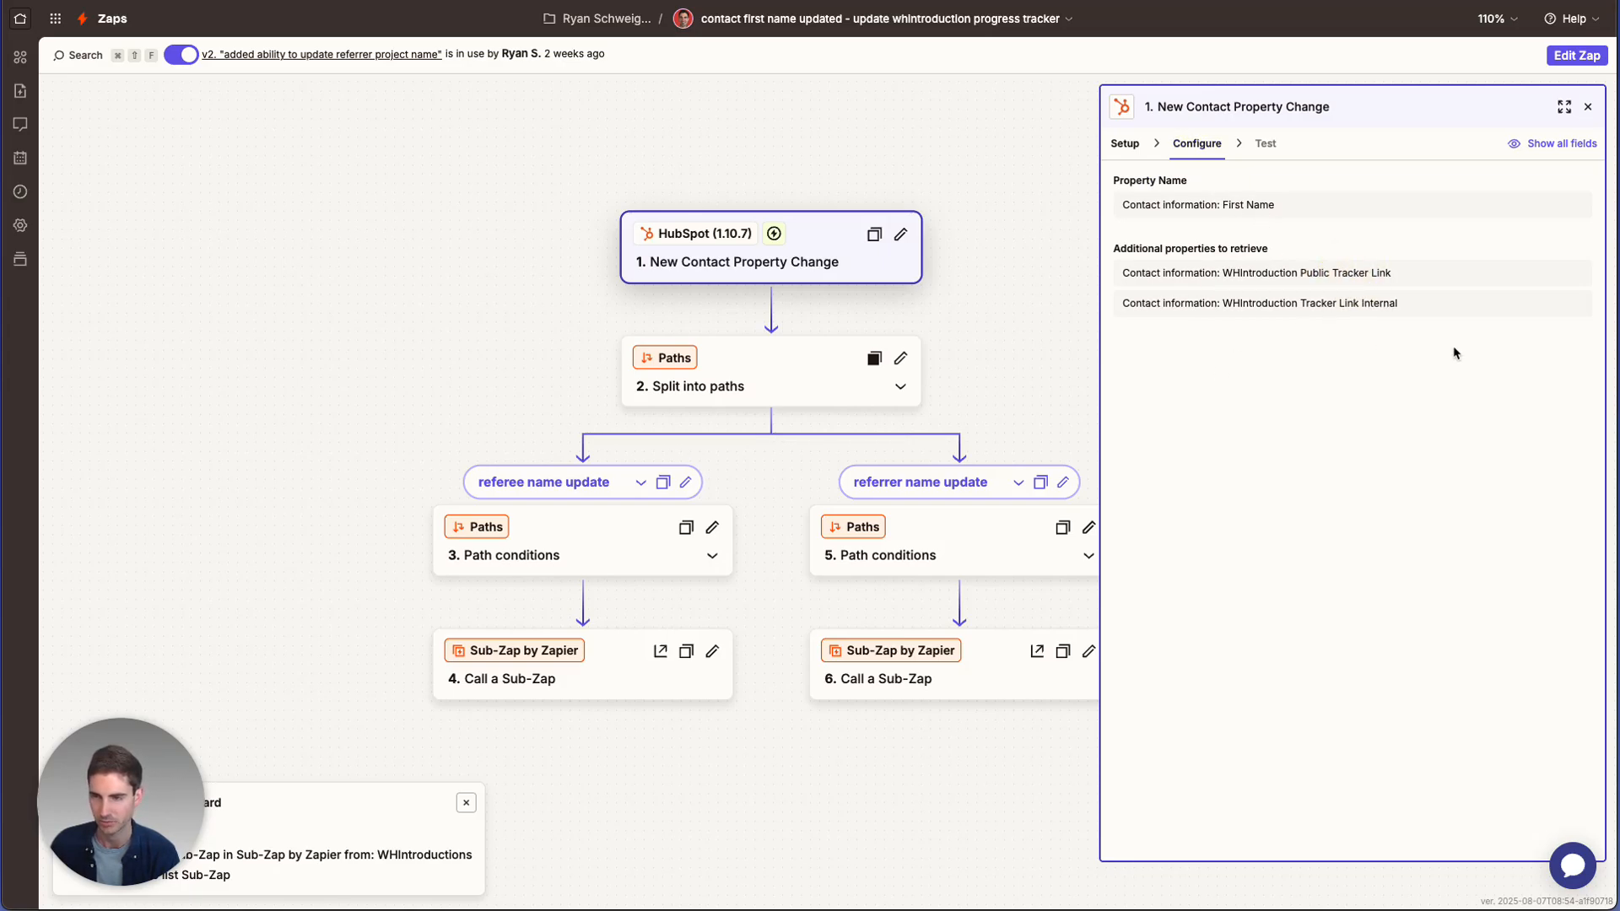
Compare the path conditions of the referee and referrer name update branches, and look at the referee branch's Sub-Zap call
left_click_drag(1002, 354, 762, 290)
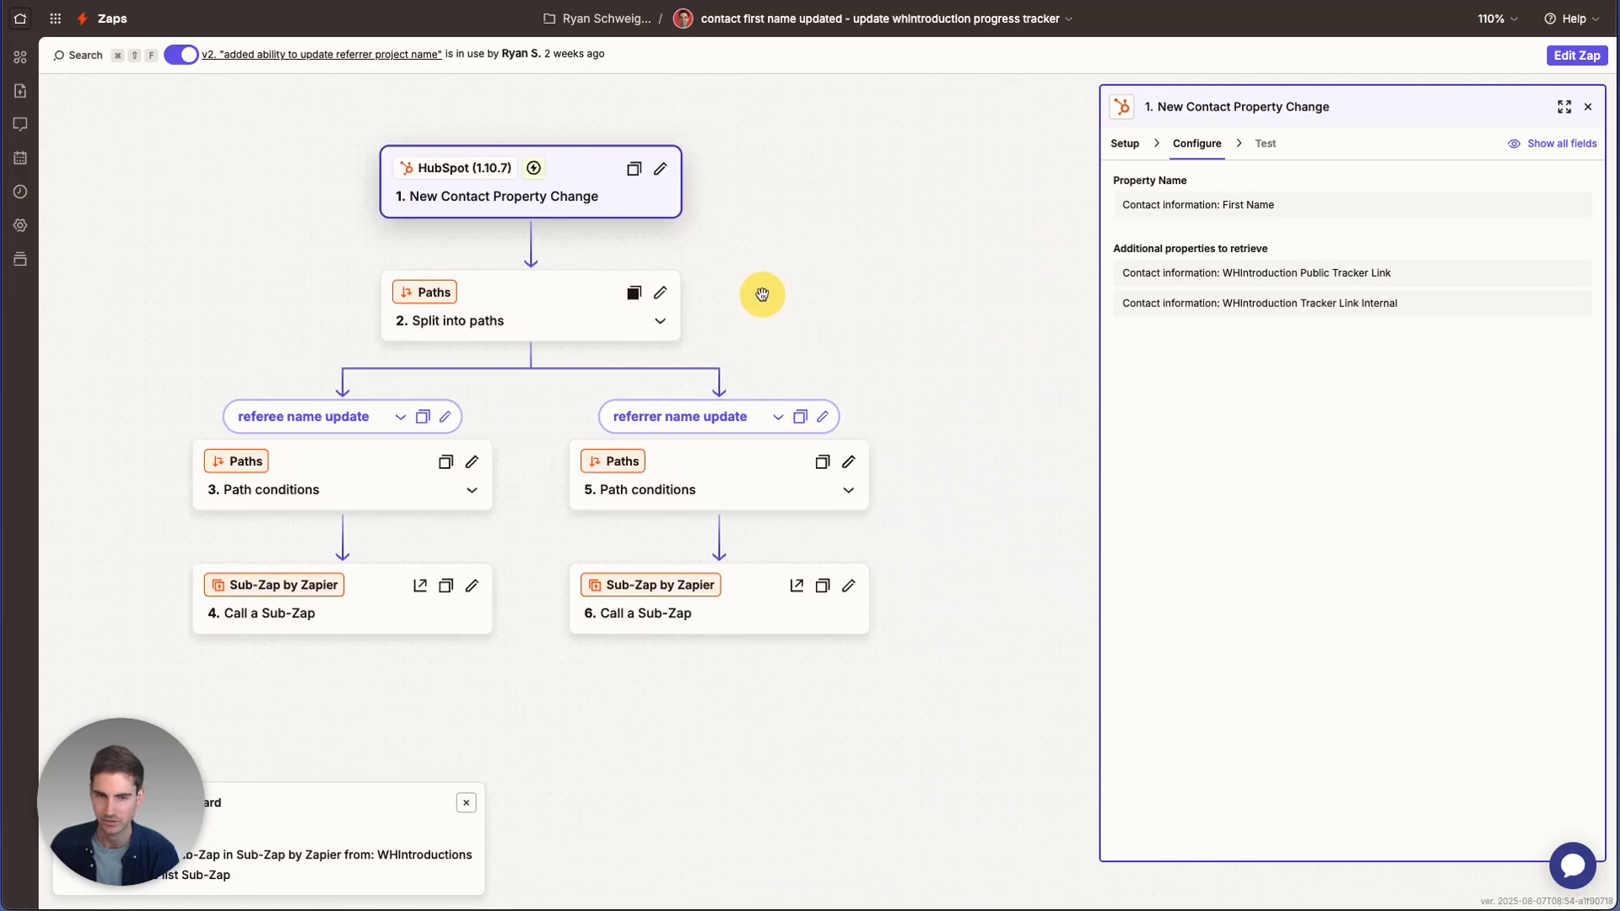
left_click(377, 476)
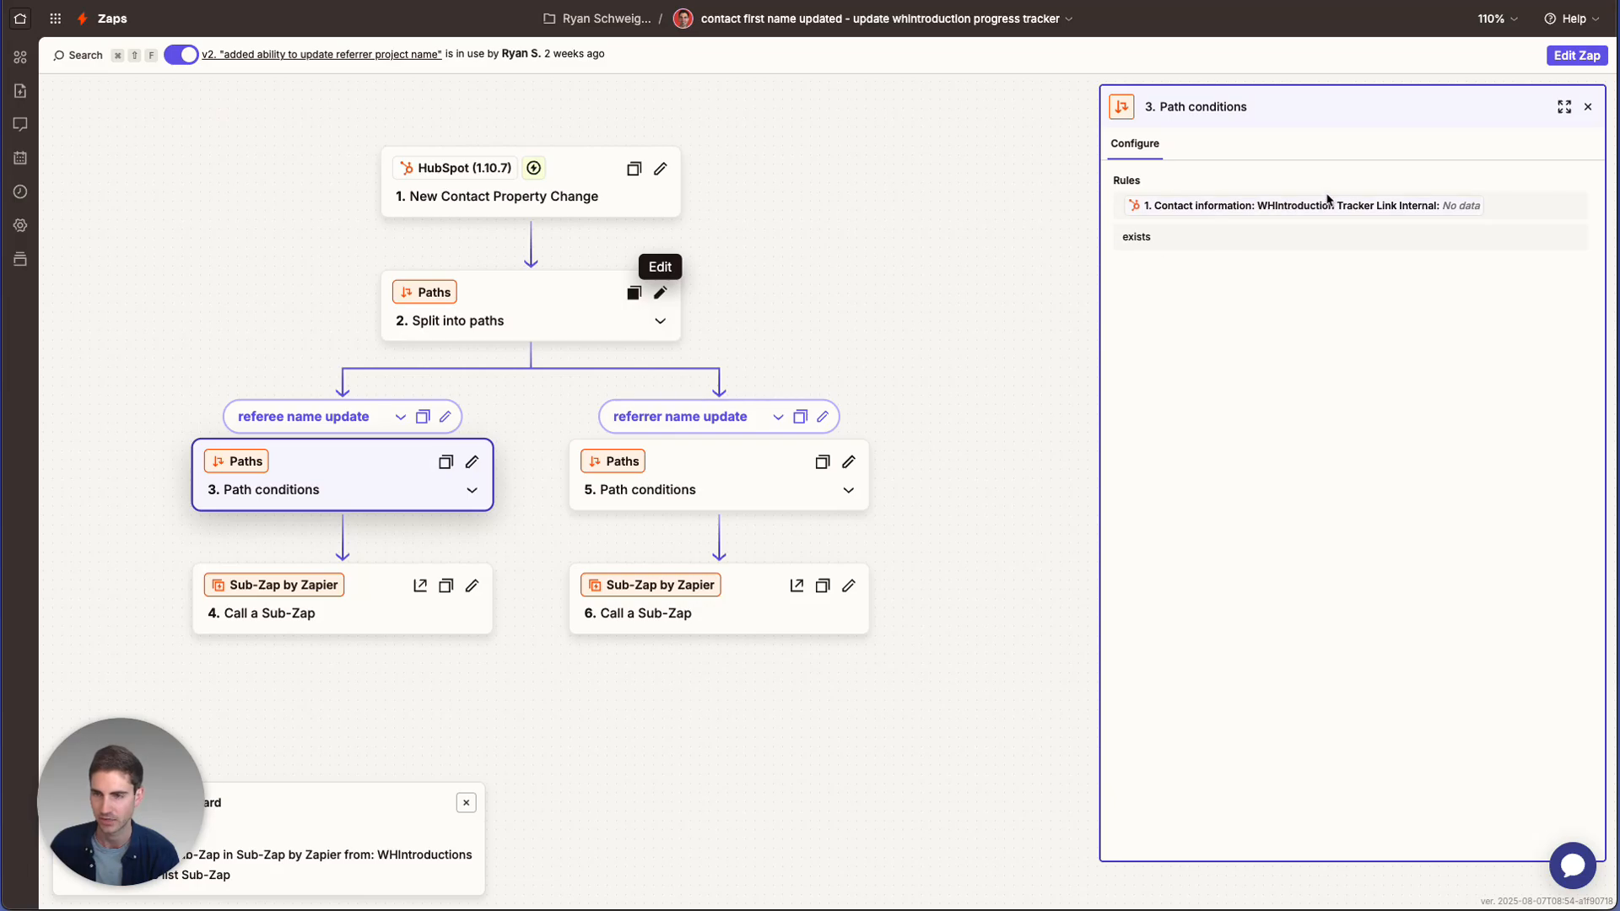
left_click(240, 614)
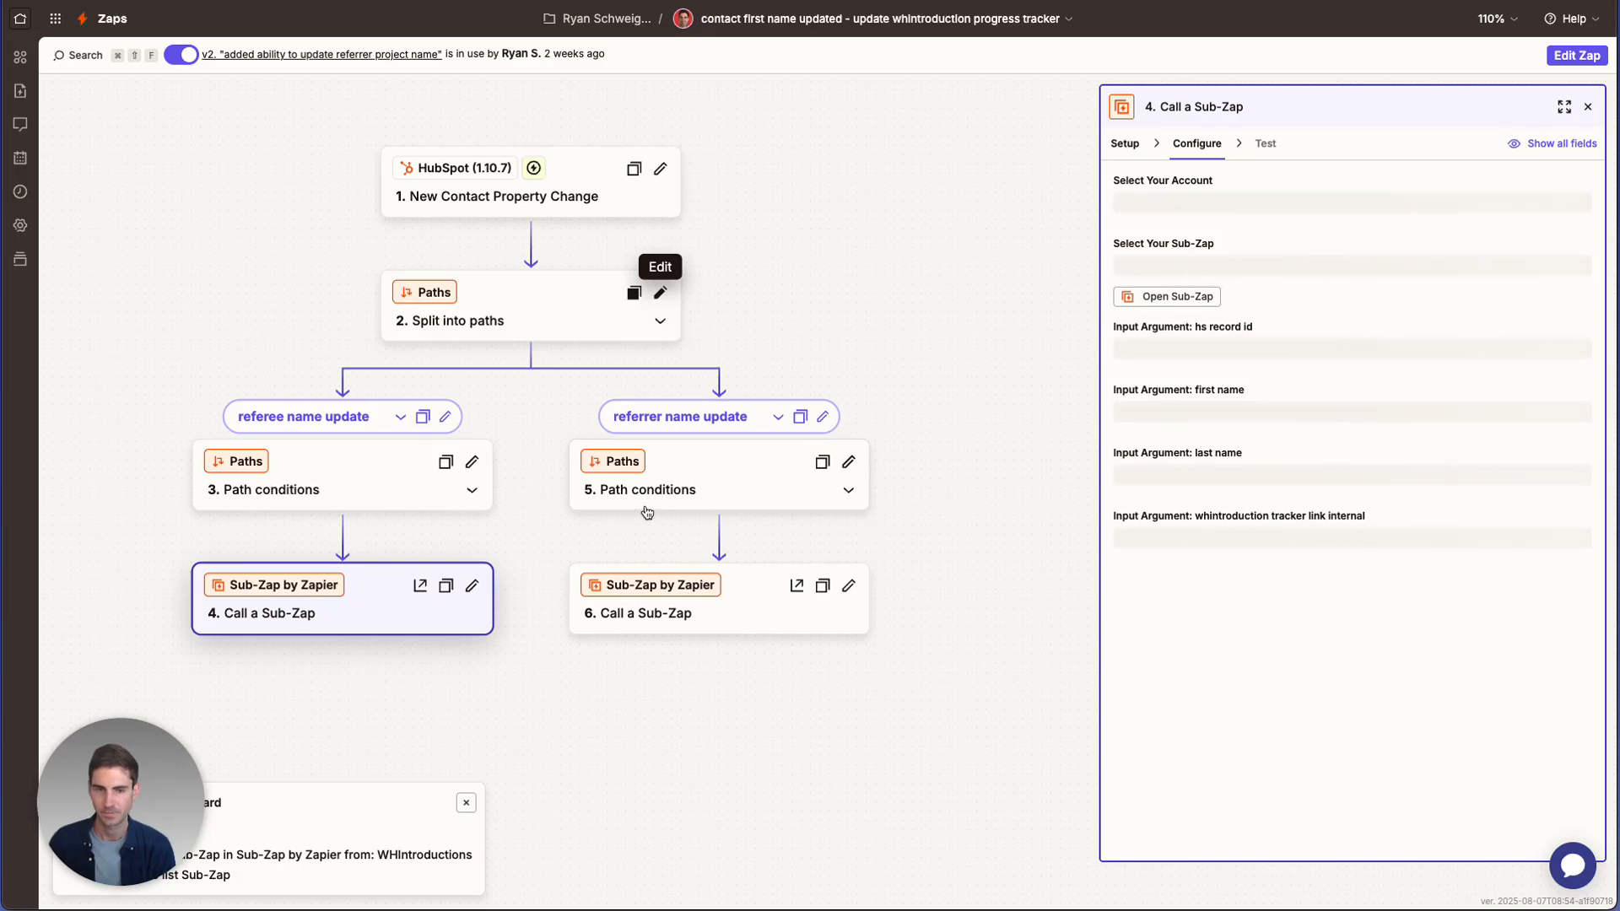
left_click(748, 500)
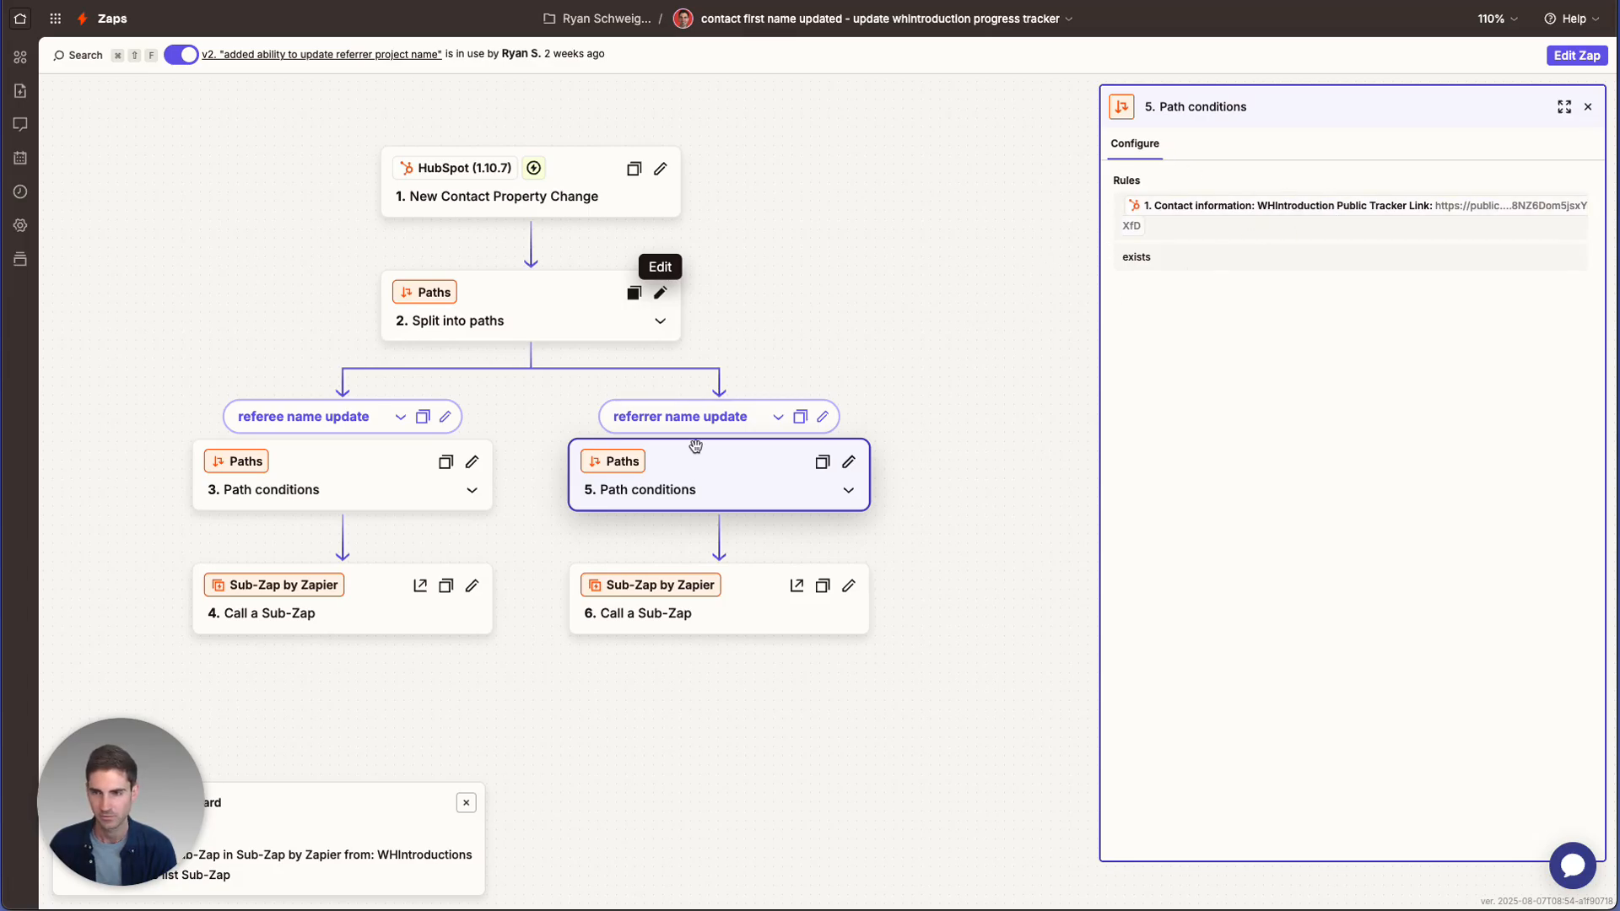
left_click(377, 483)
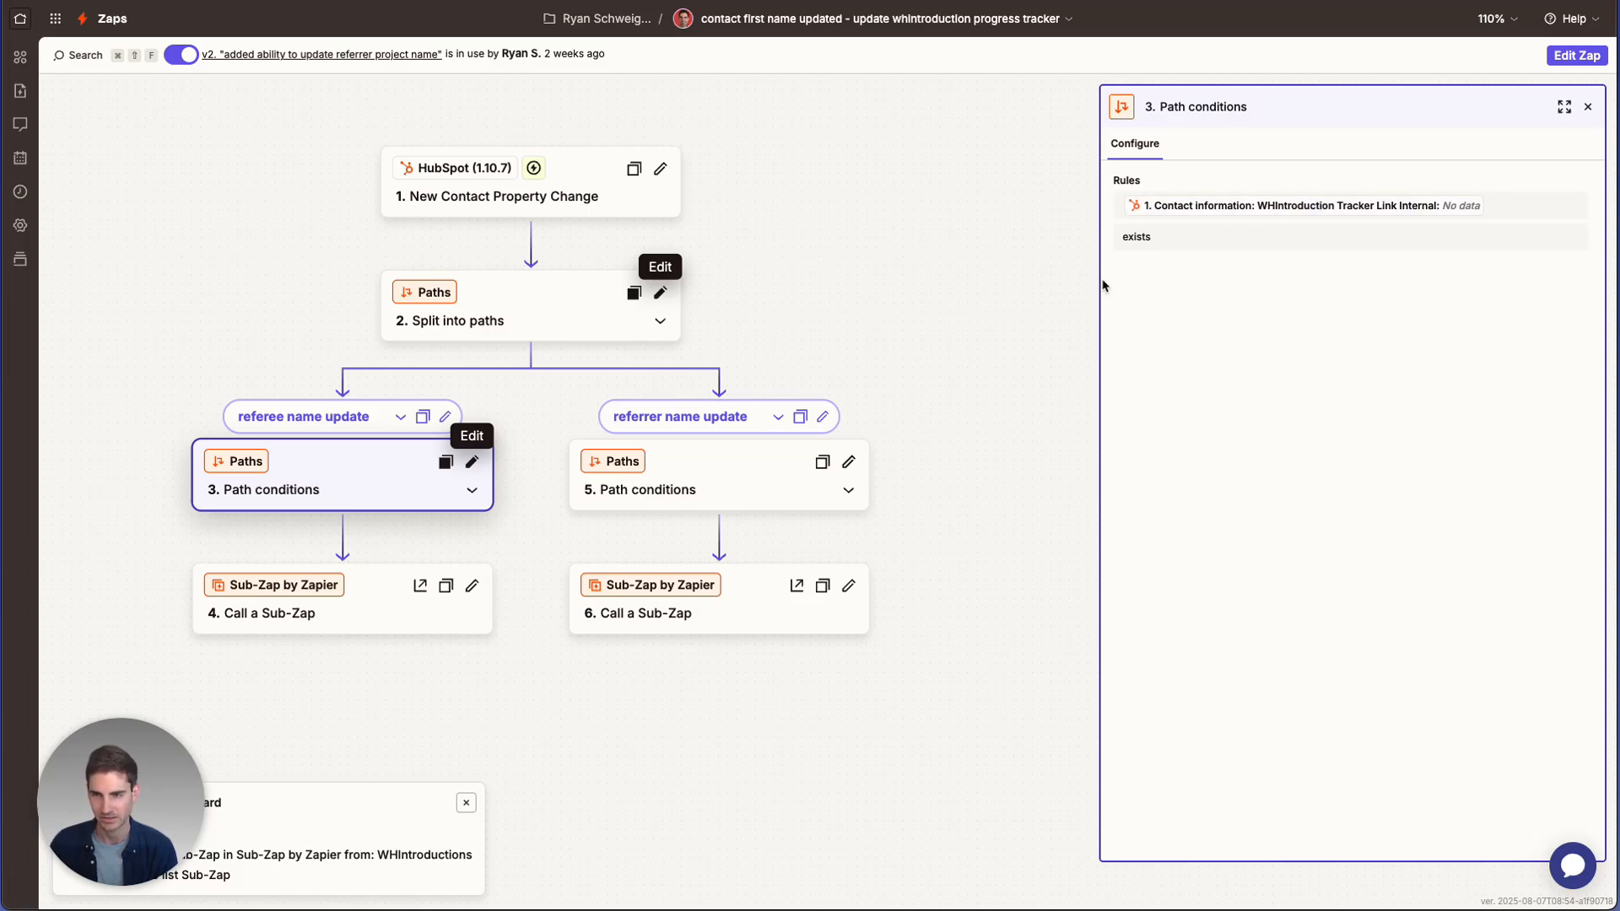
left_click(699, 477)
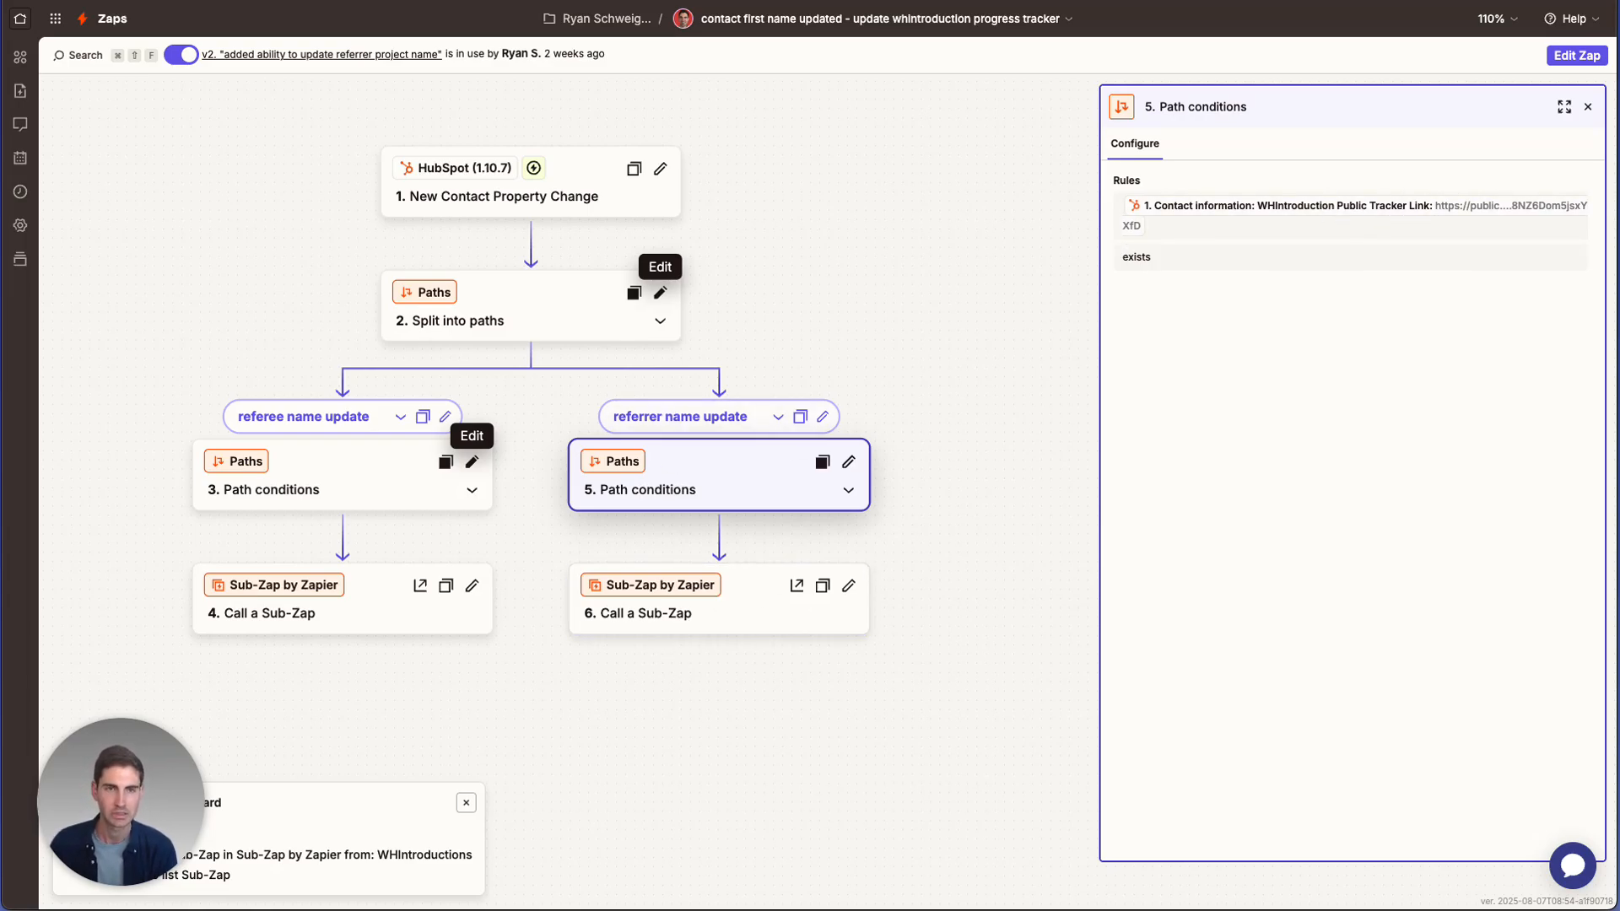
Open the last name update Zap from the flowchart and review its trigger property and both branches' path conditions
left_click(244, 2)
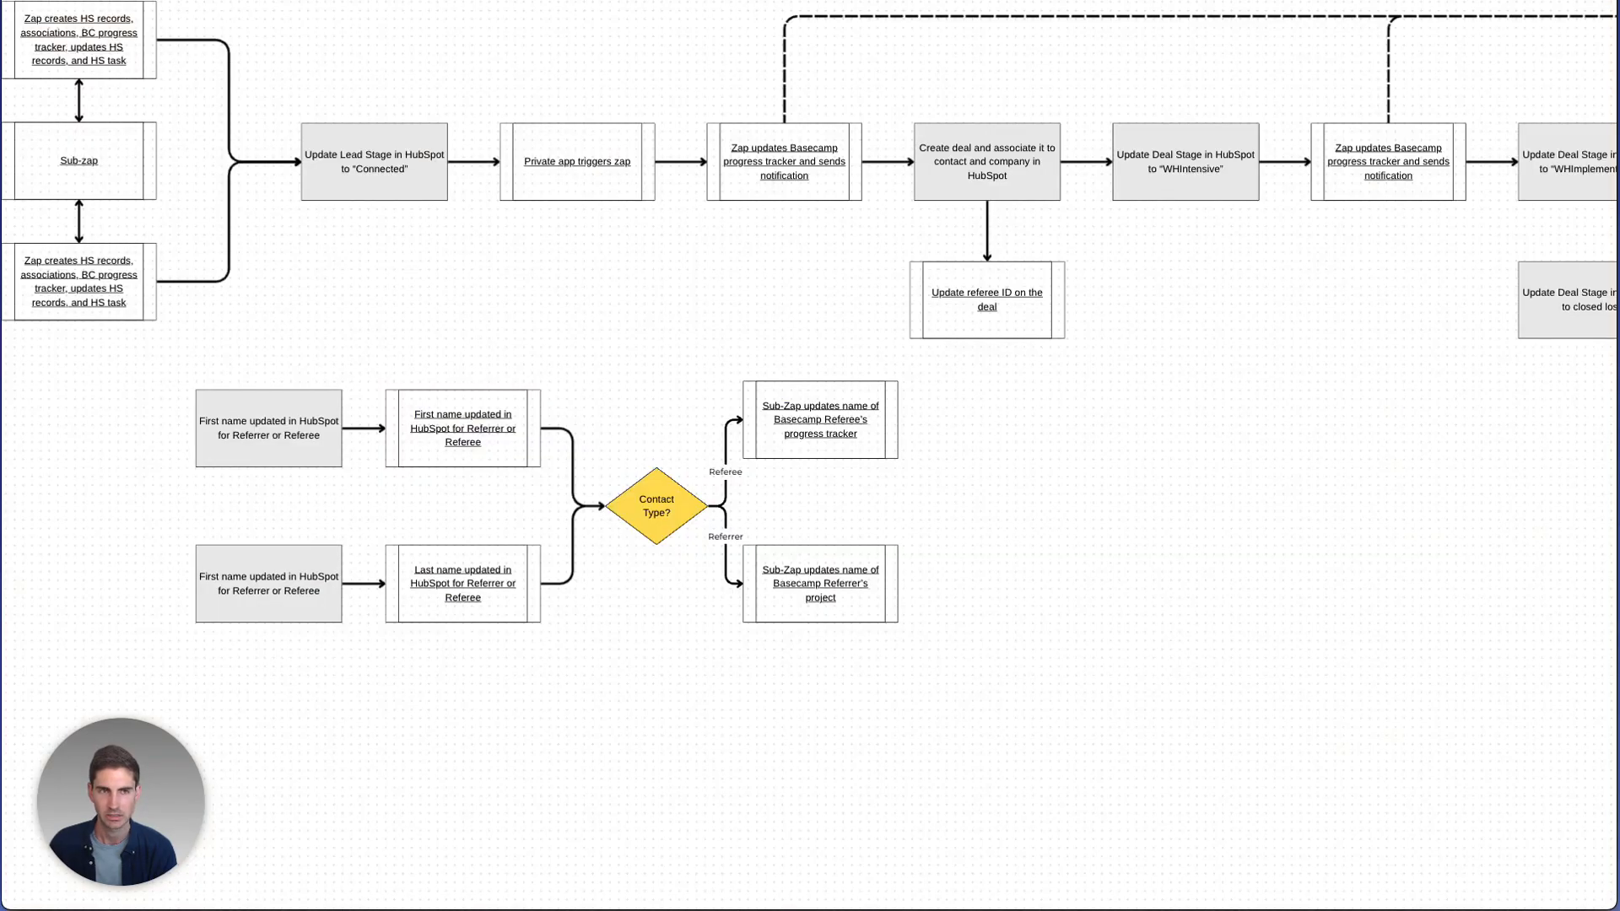
left_click(457, 578)
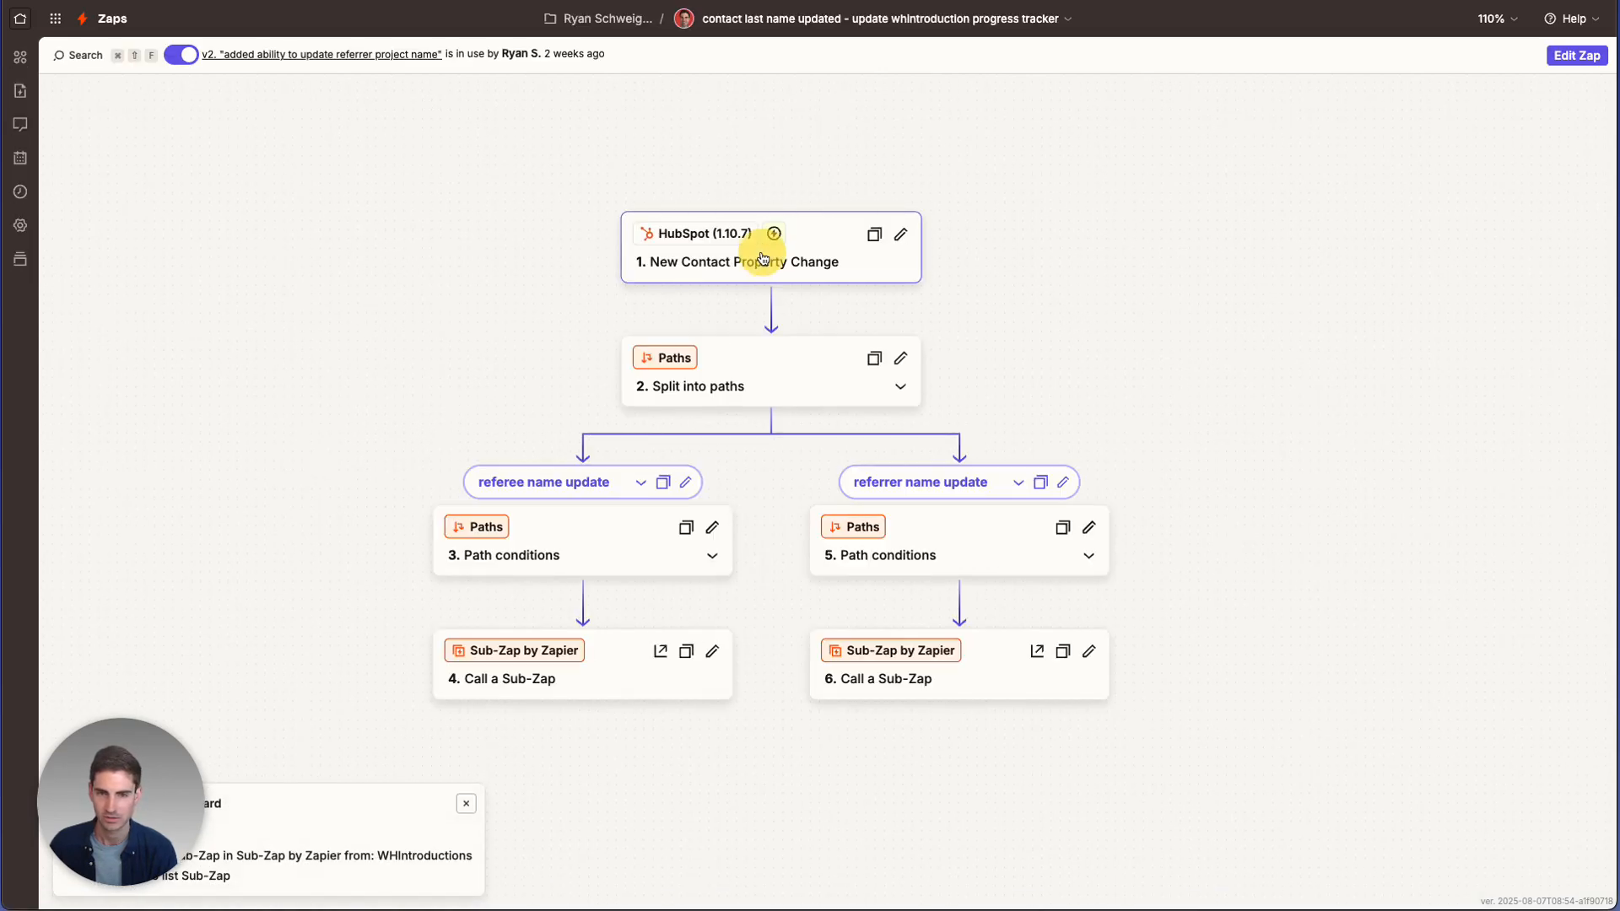
left_click(763, 268)
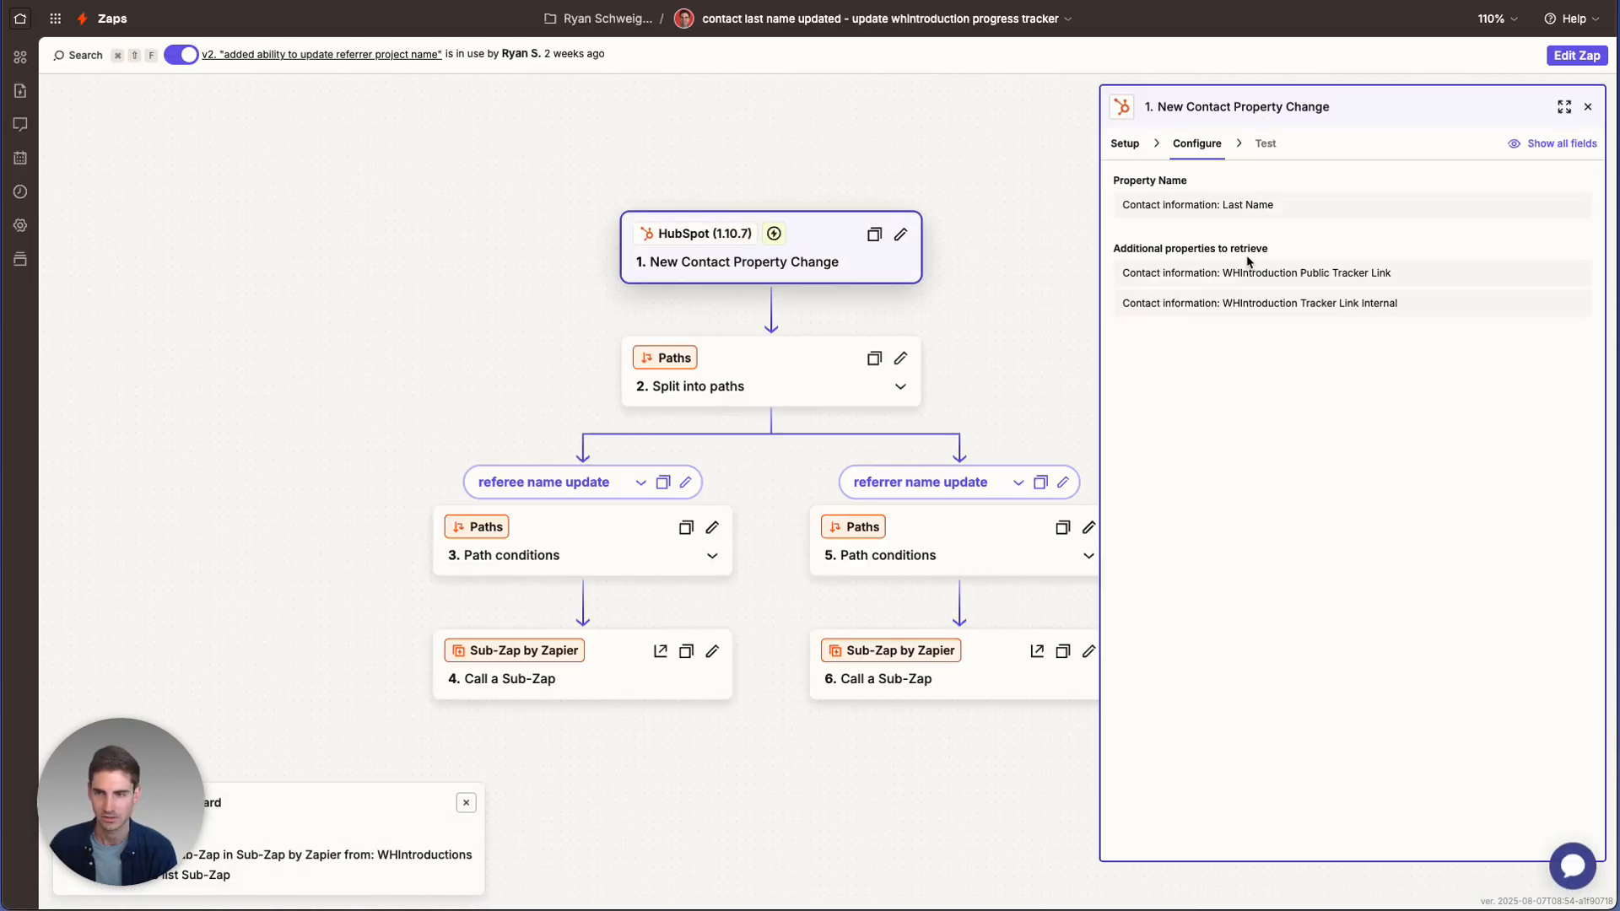
left_click_drag(1198, 204, 1274, 206)
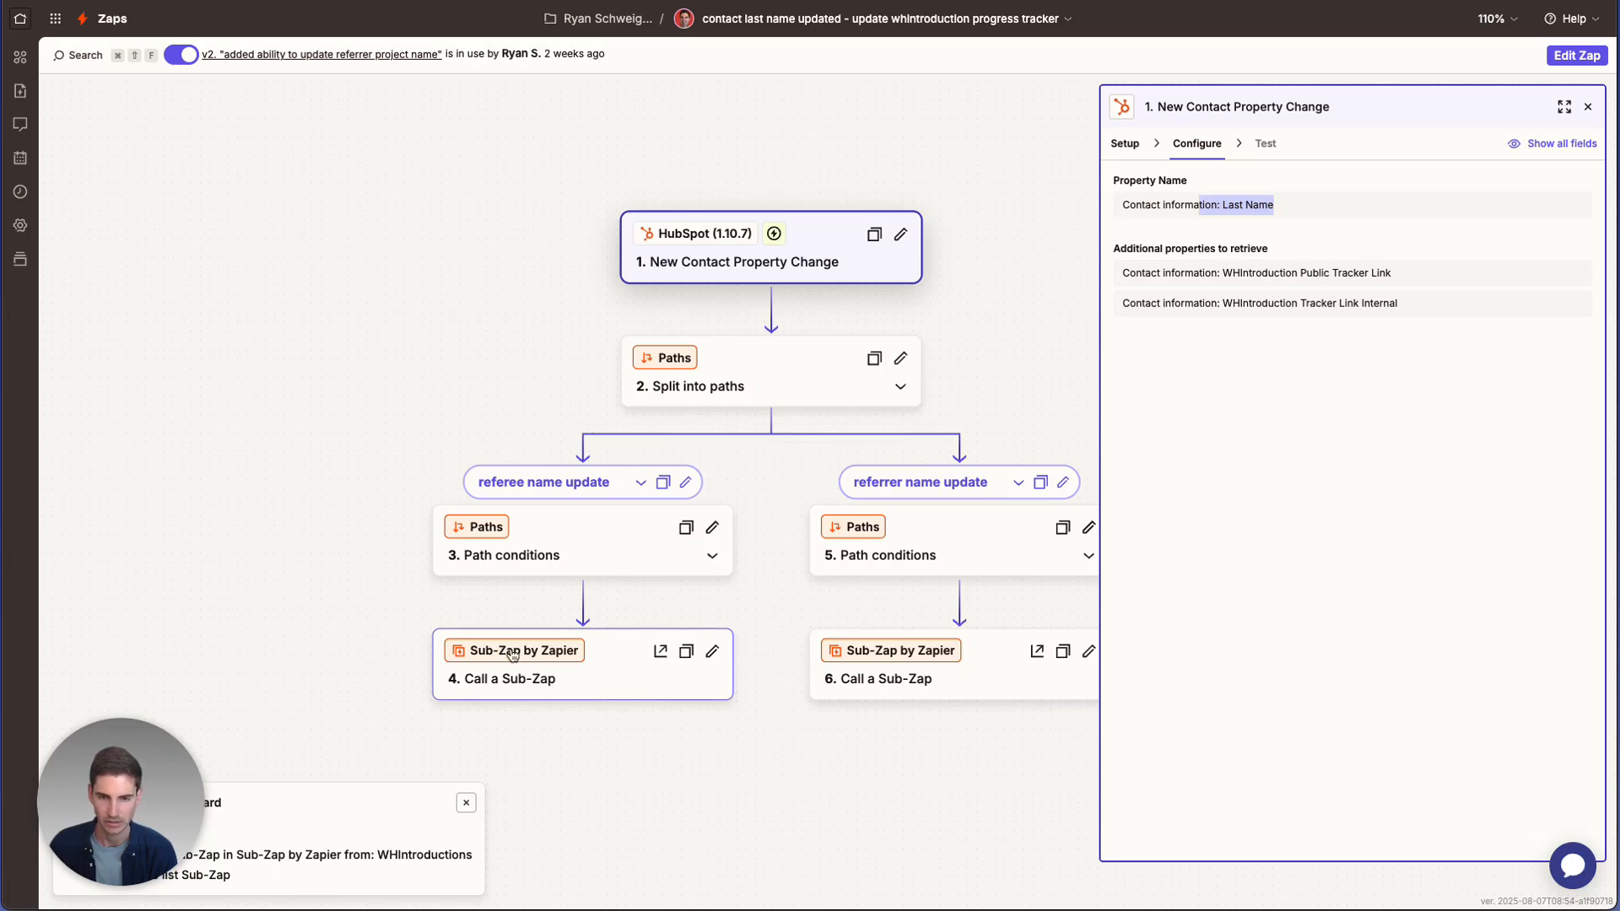
left_click(509, 539)
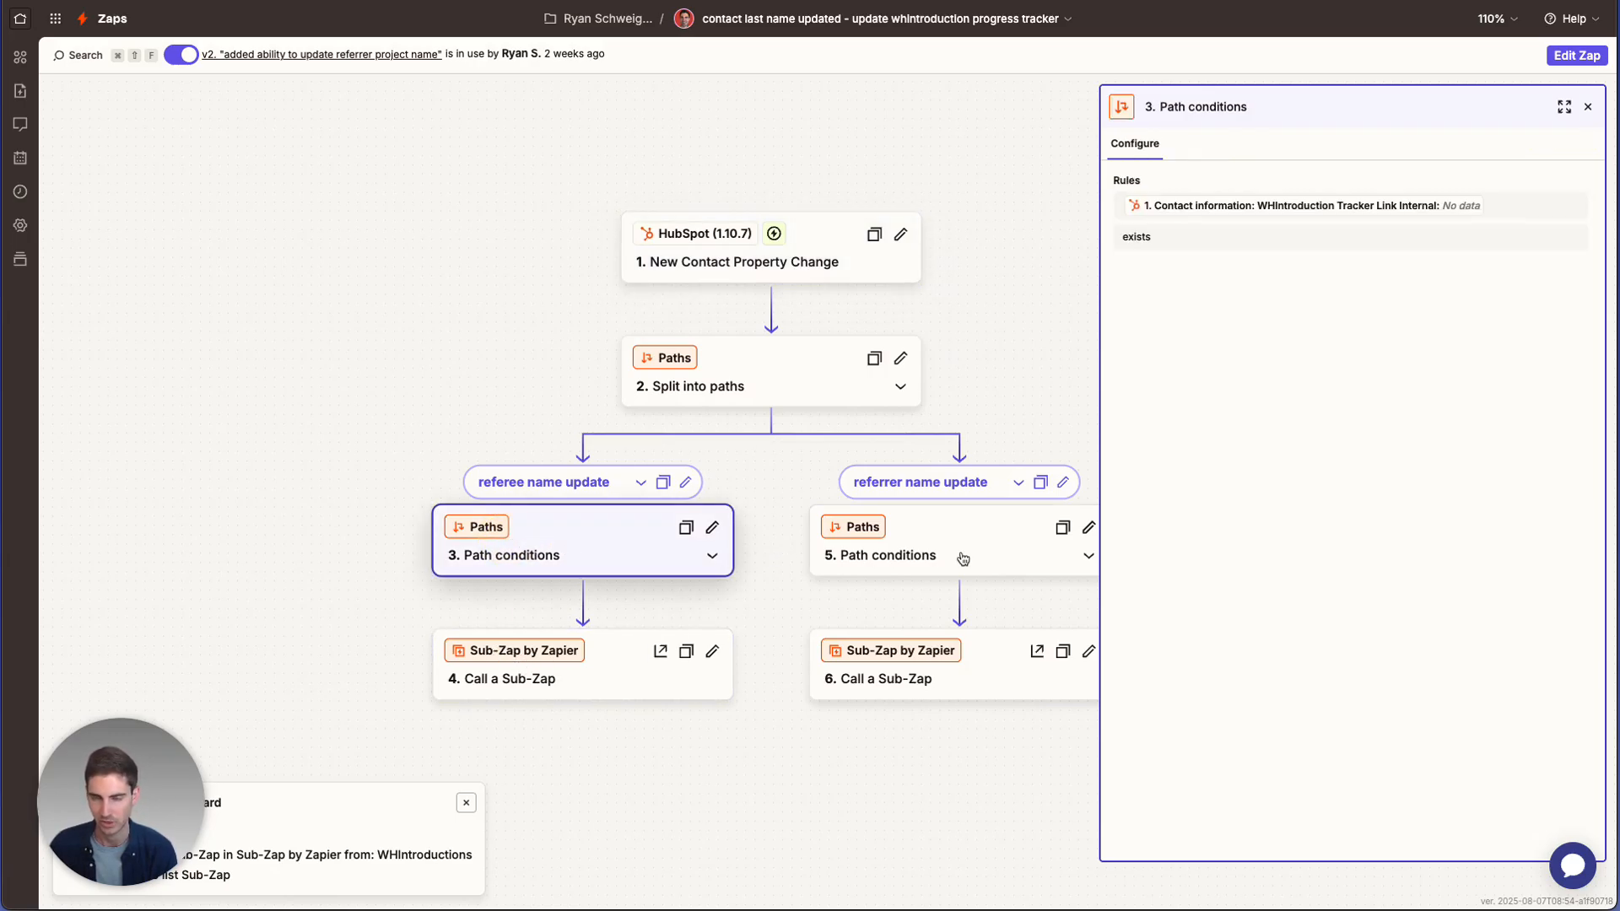
left_click(1004, 554)
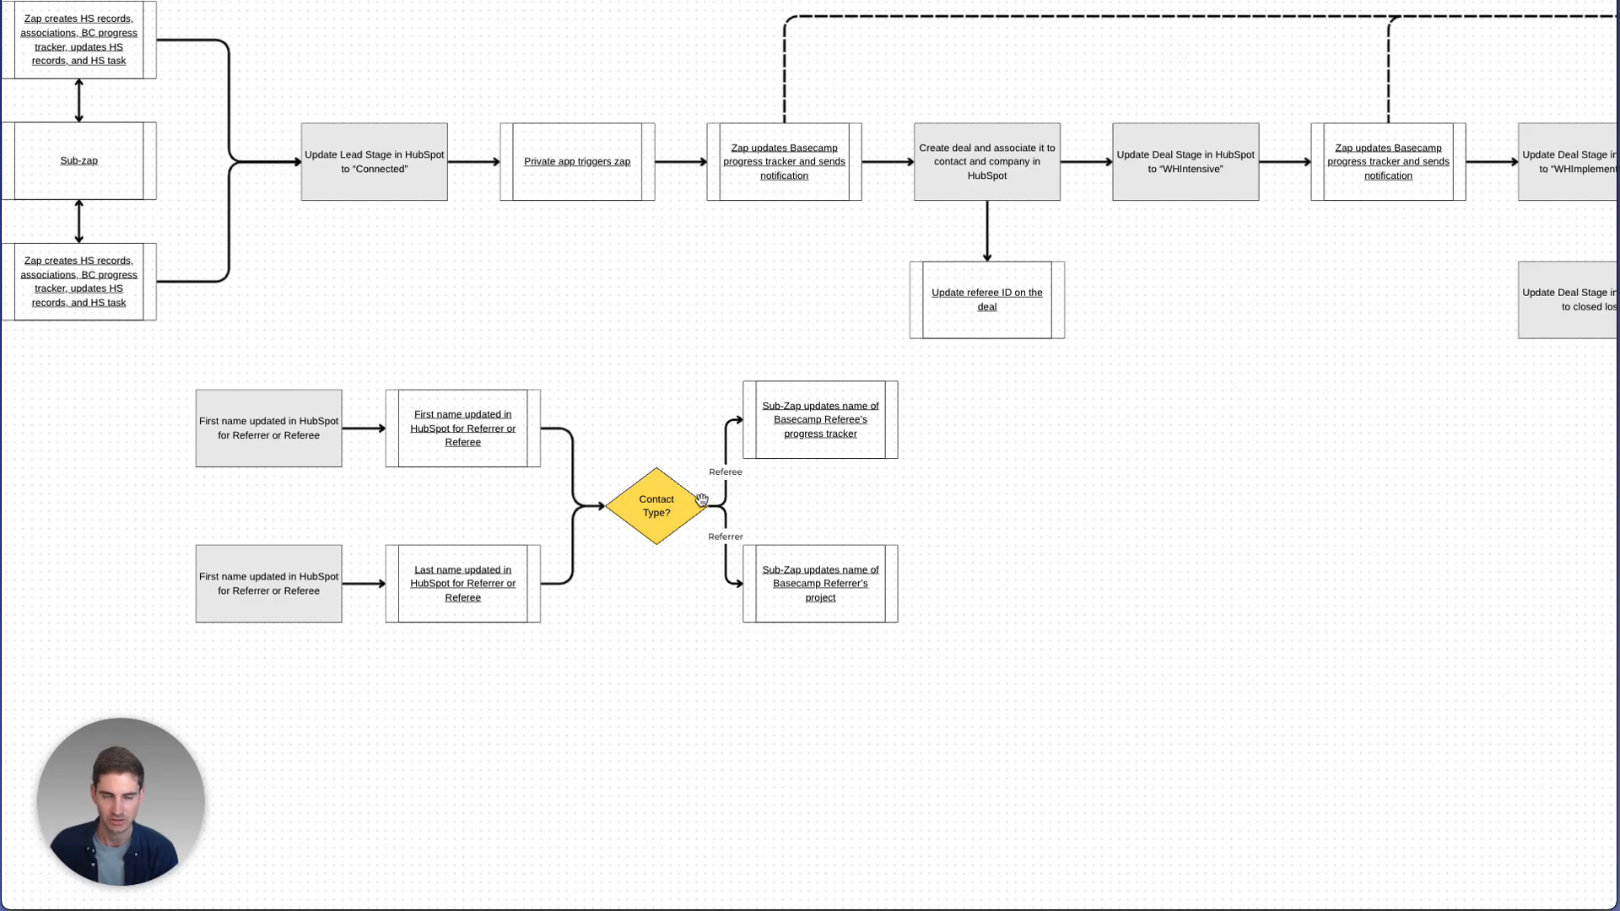
Open the referee name Sub-Zap from the flowchart and review its input arguments, tracker URL split and name update webhook
left_click(788, 434)
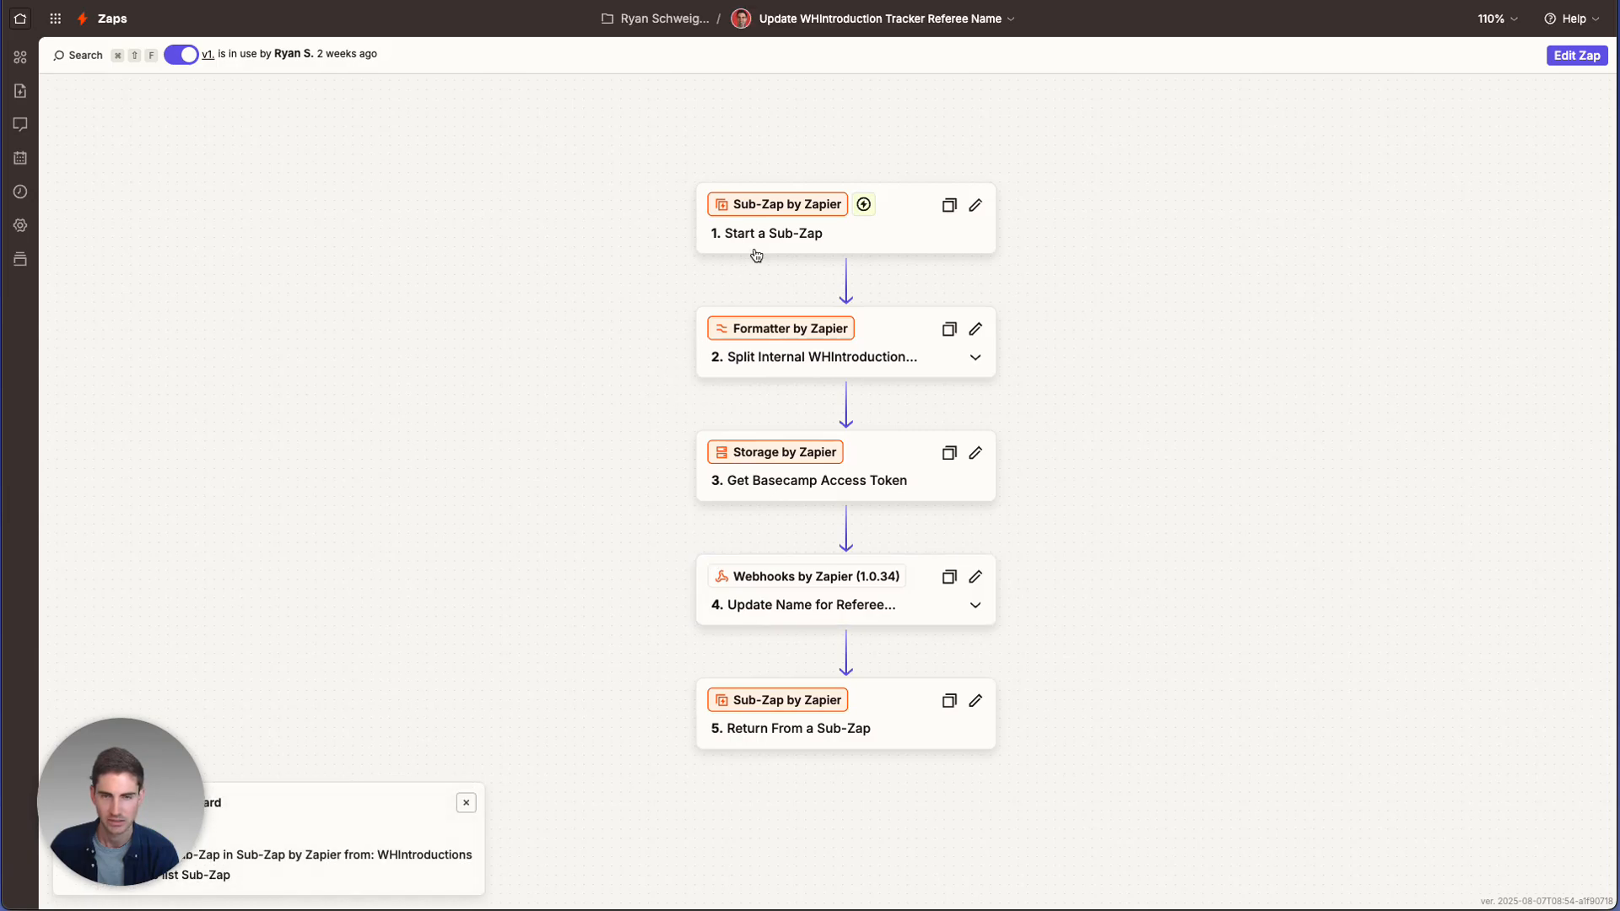
left_click(756, 250)
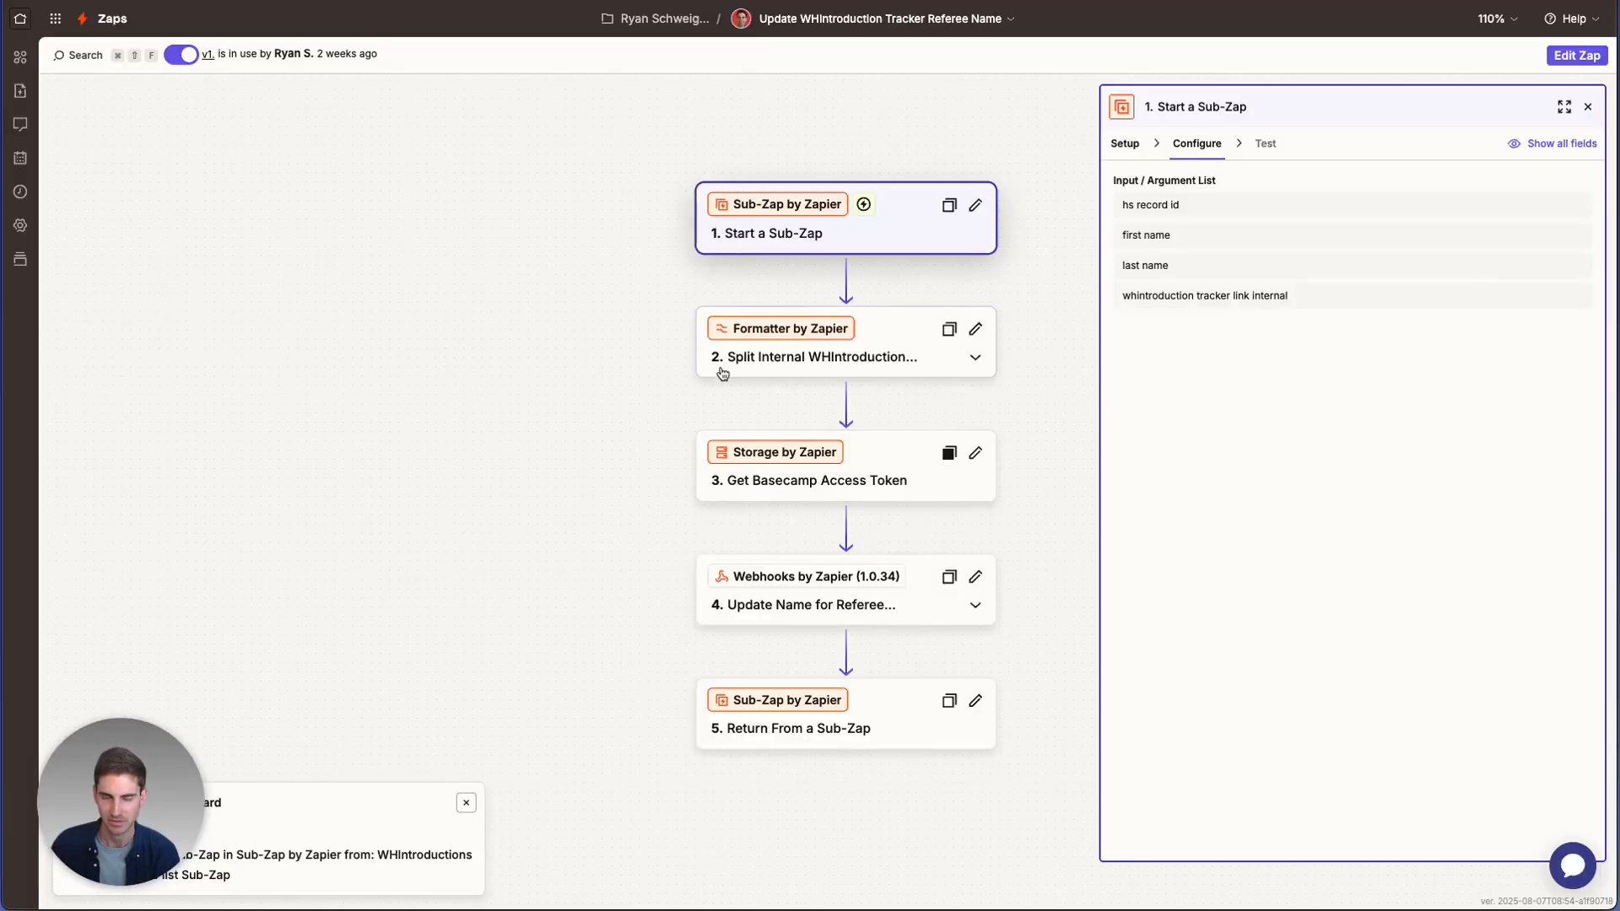
left_click(763, 344)
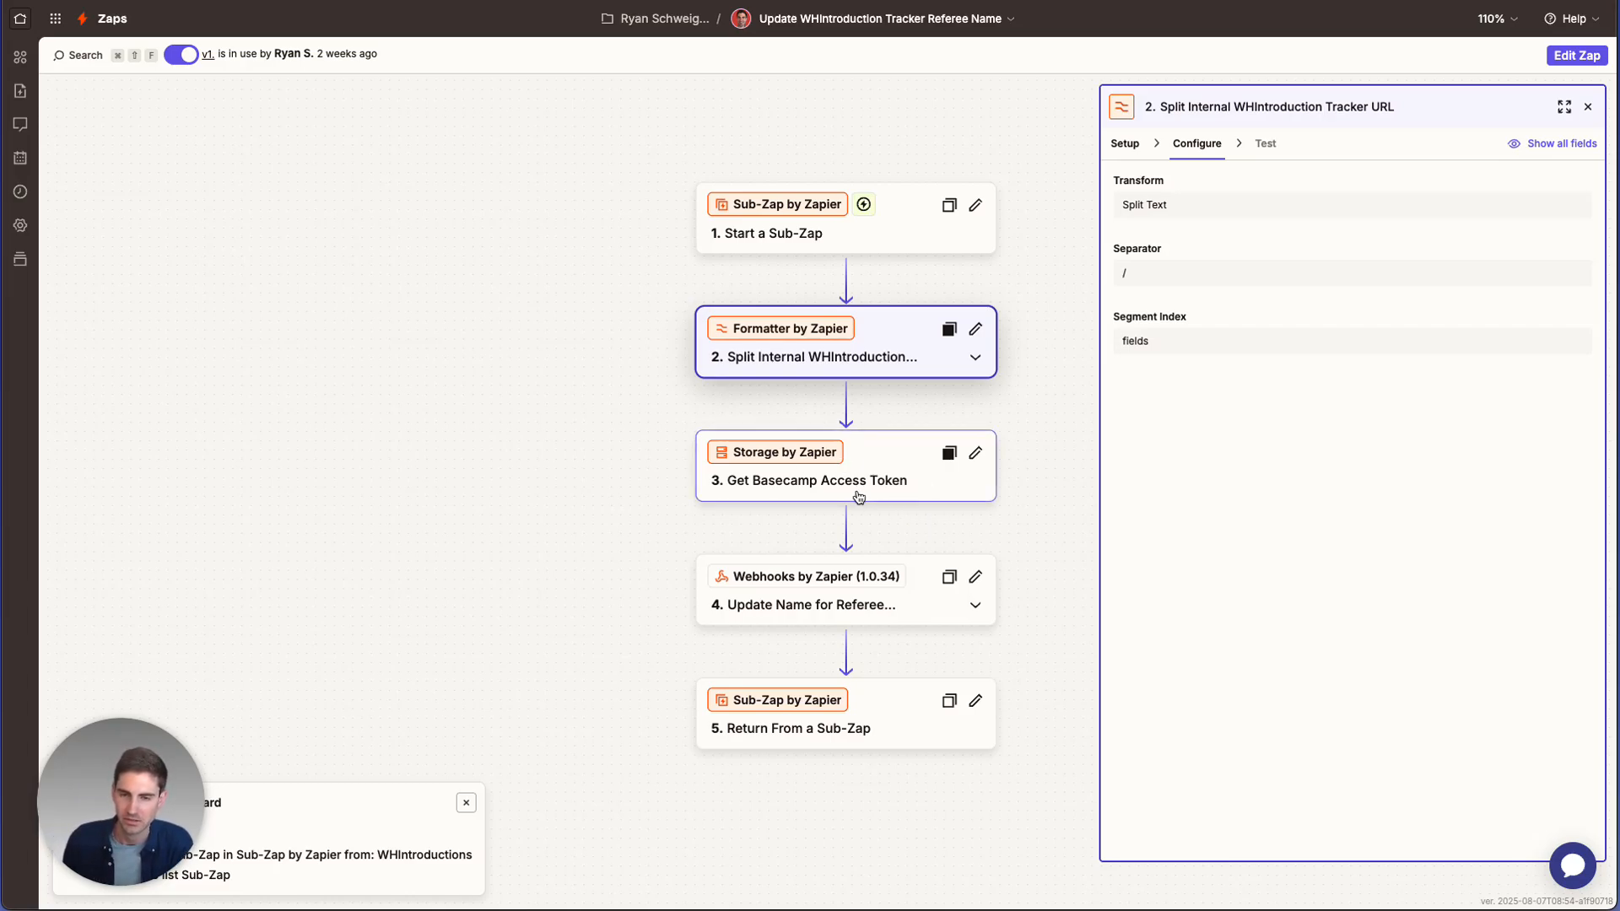
left_click(851, 606)
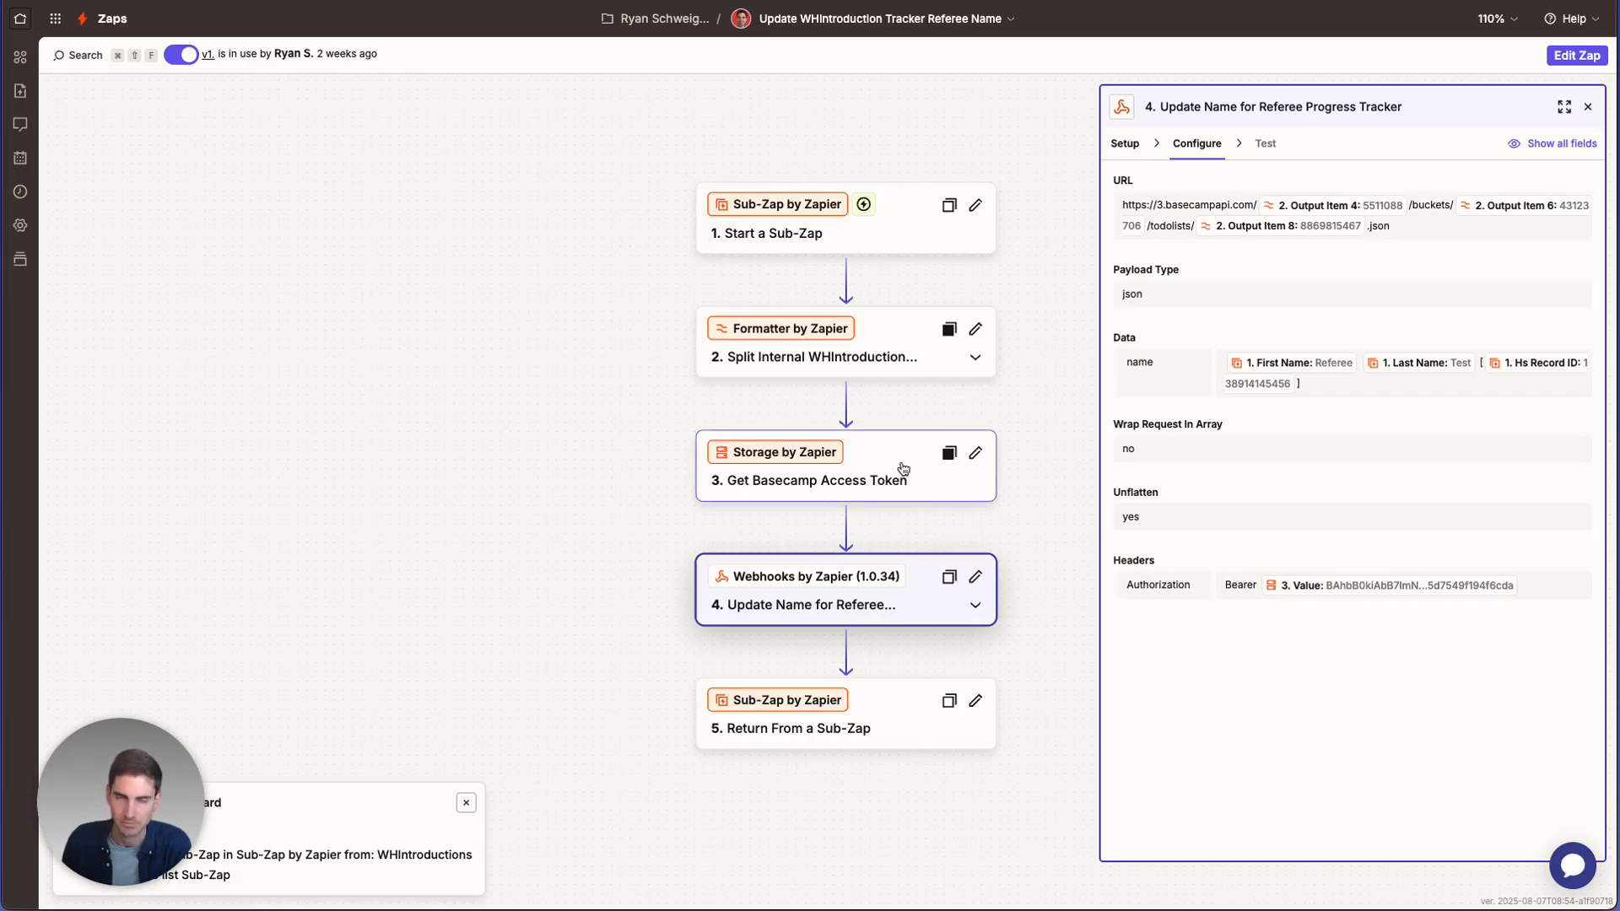
Open the referrer name Sub-Zap from the flowchart and review its input arguments and the Basecamp project search settings
key("ctrl+Tab")
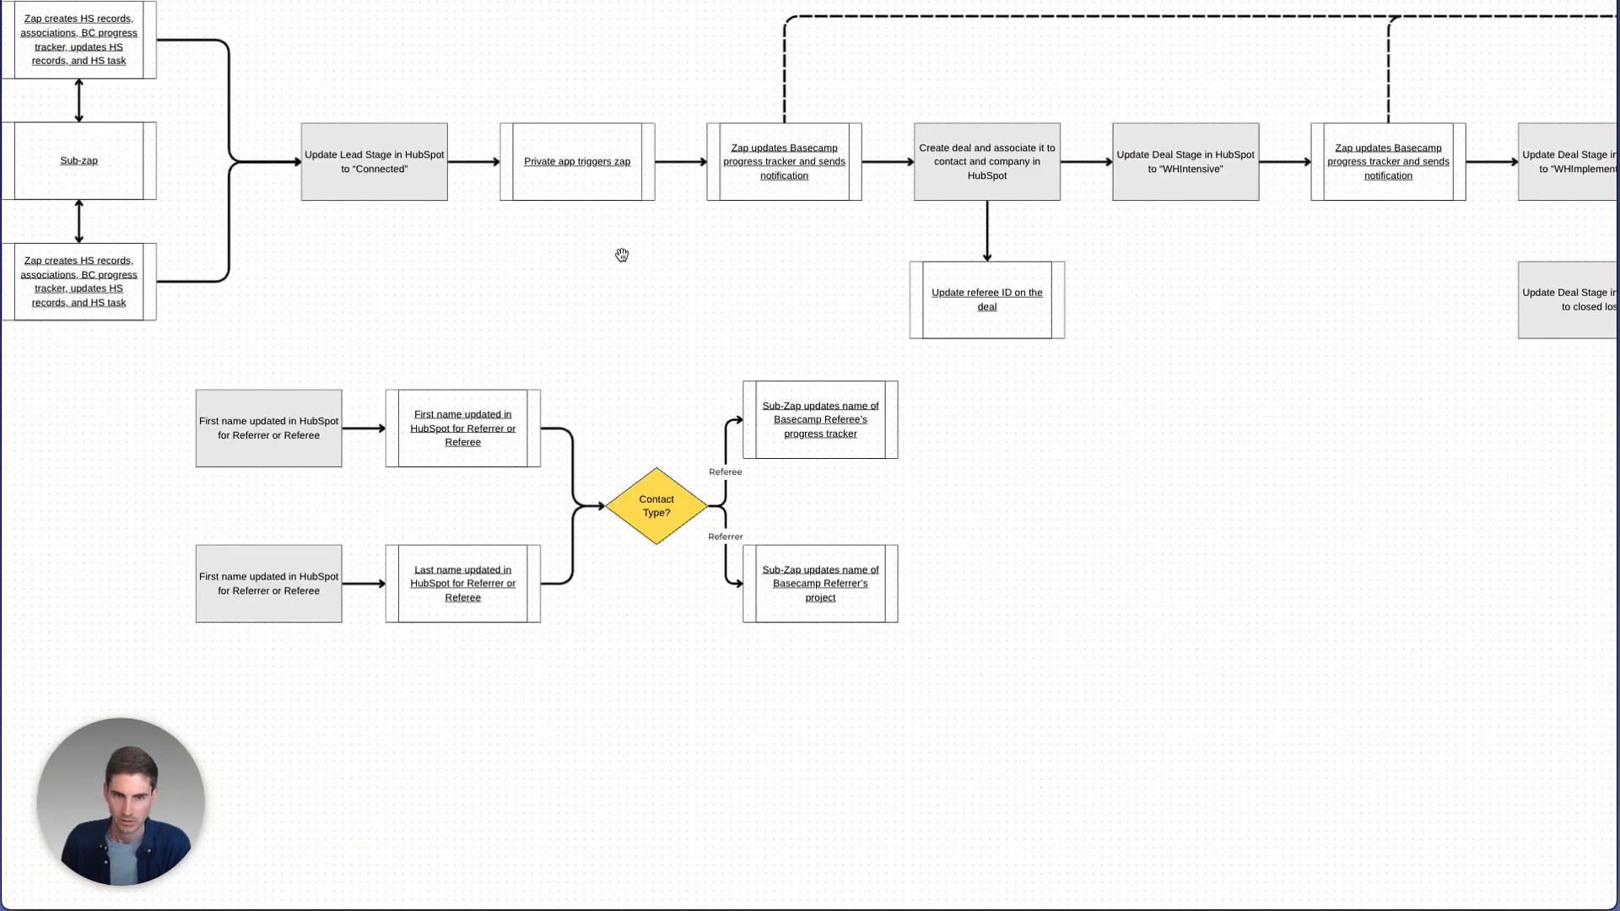
left_click(801, 579)
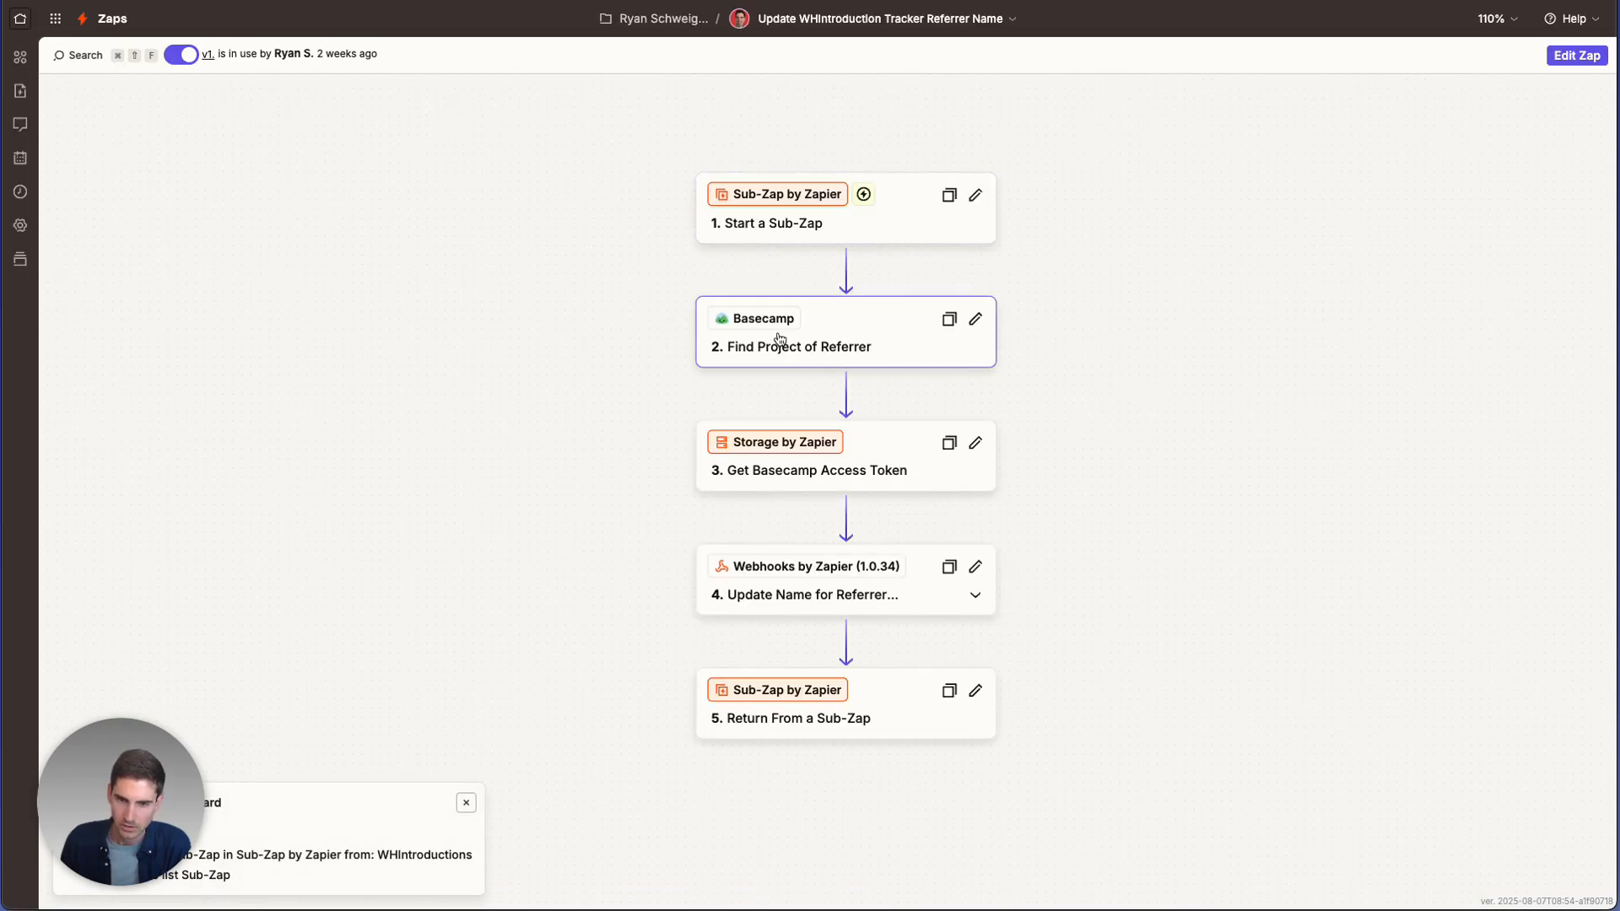
left_click(769, 189)
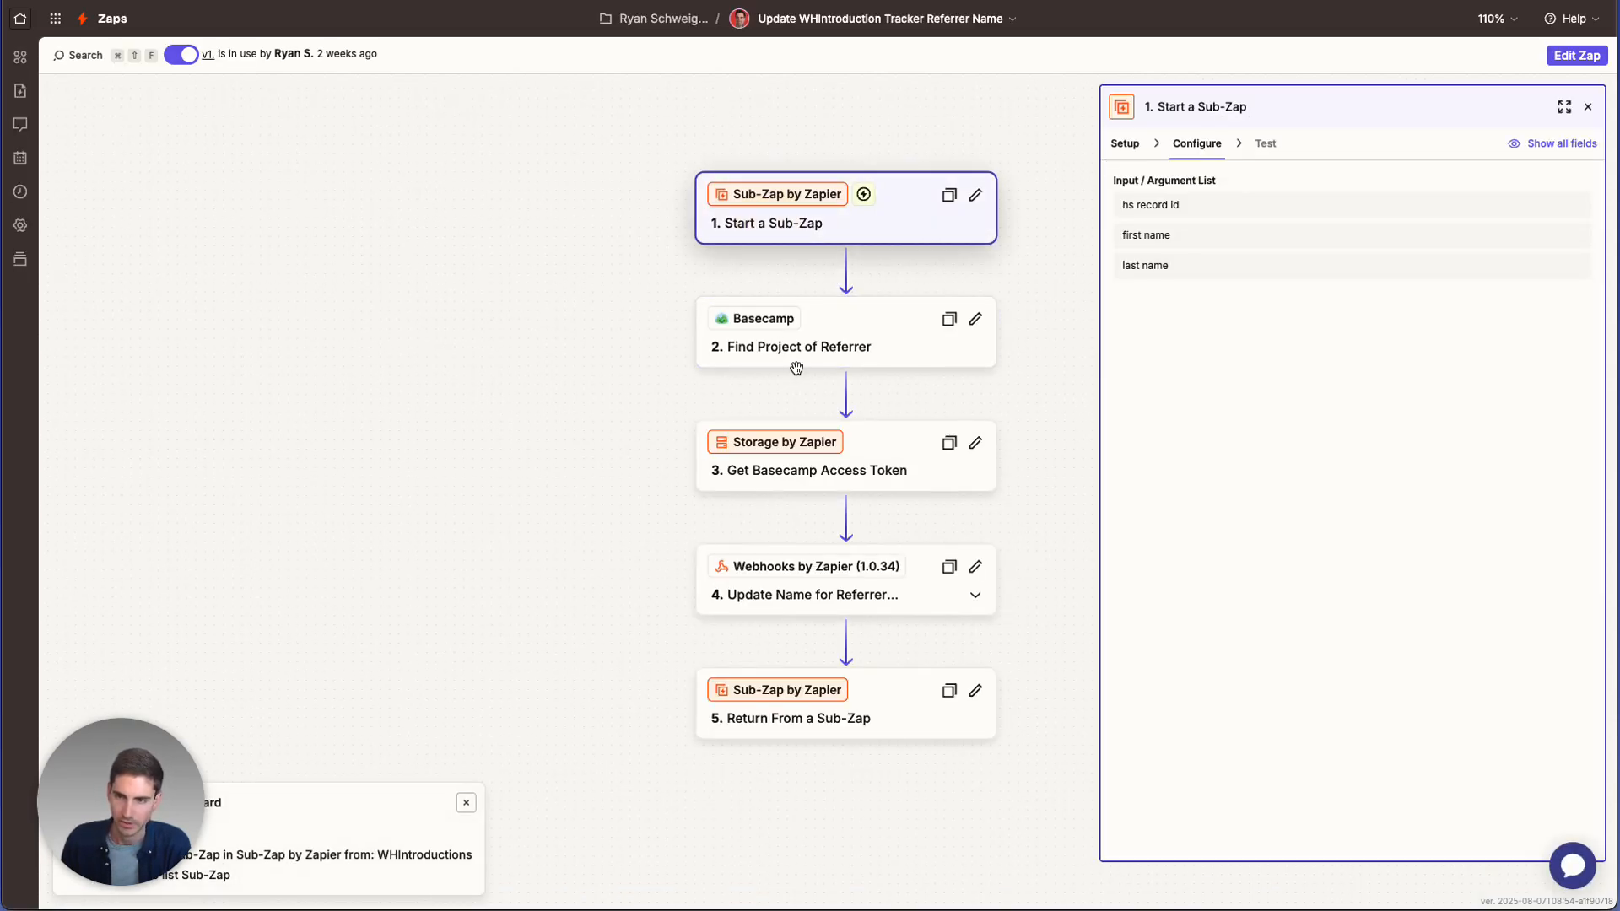
left_click(823, 341)
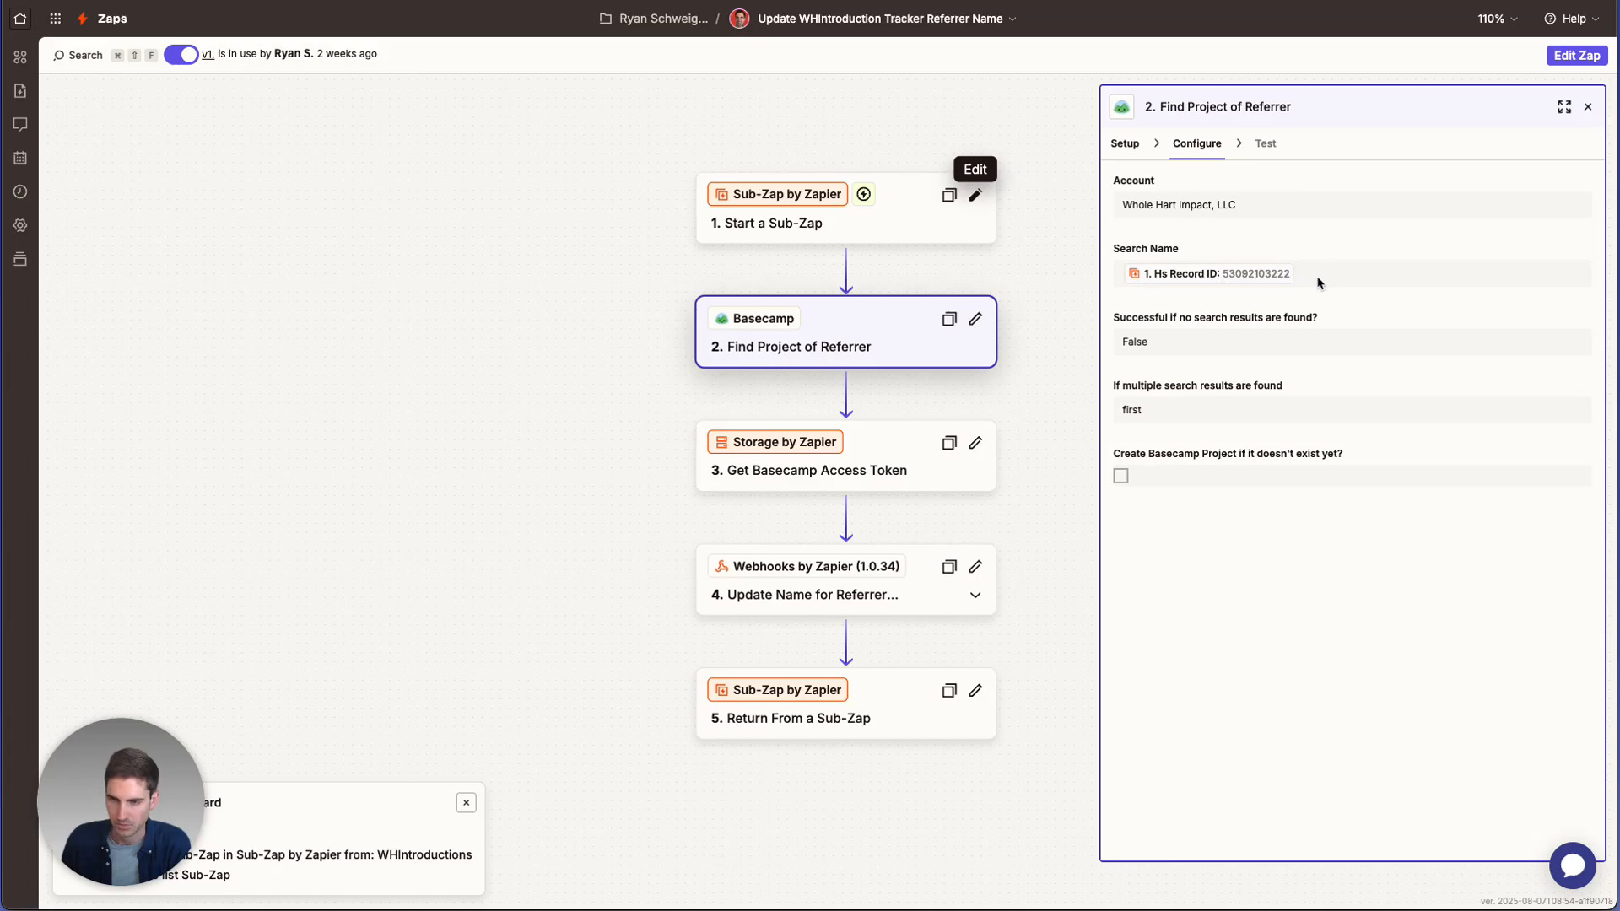
Review the Basecamp access token step and the referrer project name update webhook, including its event and request configuration
left_click(859, 457)
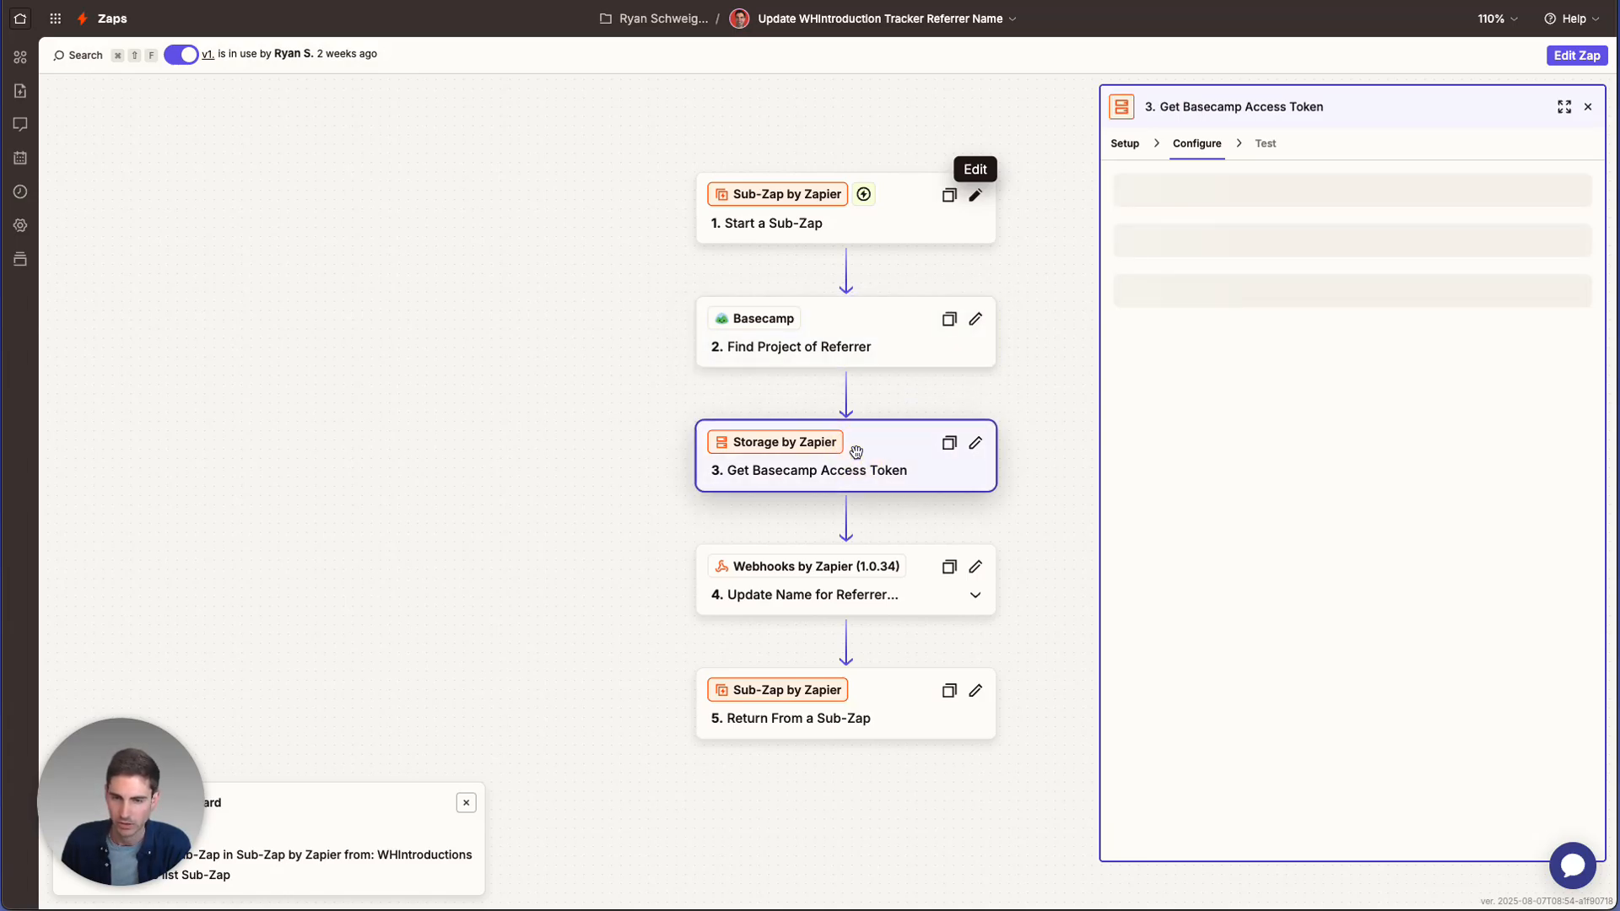
left_click(835, 600)
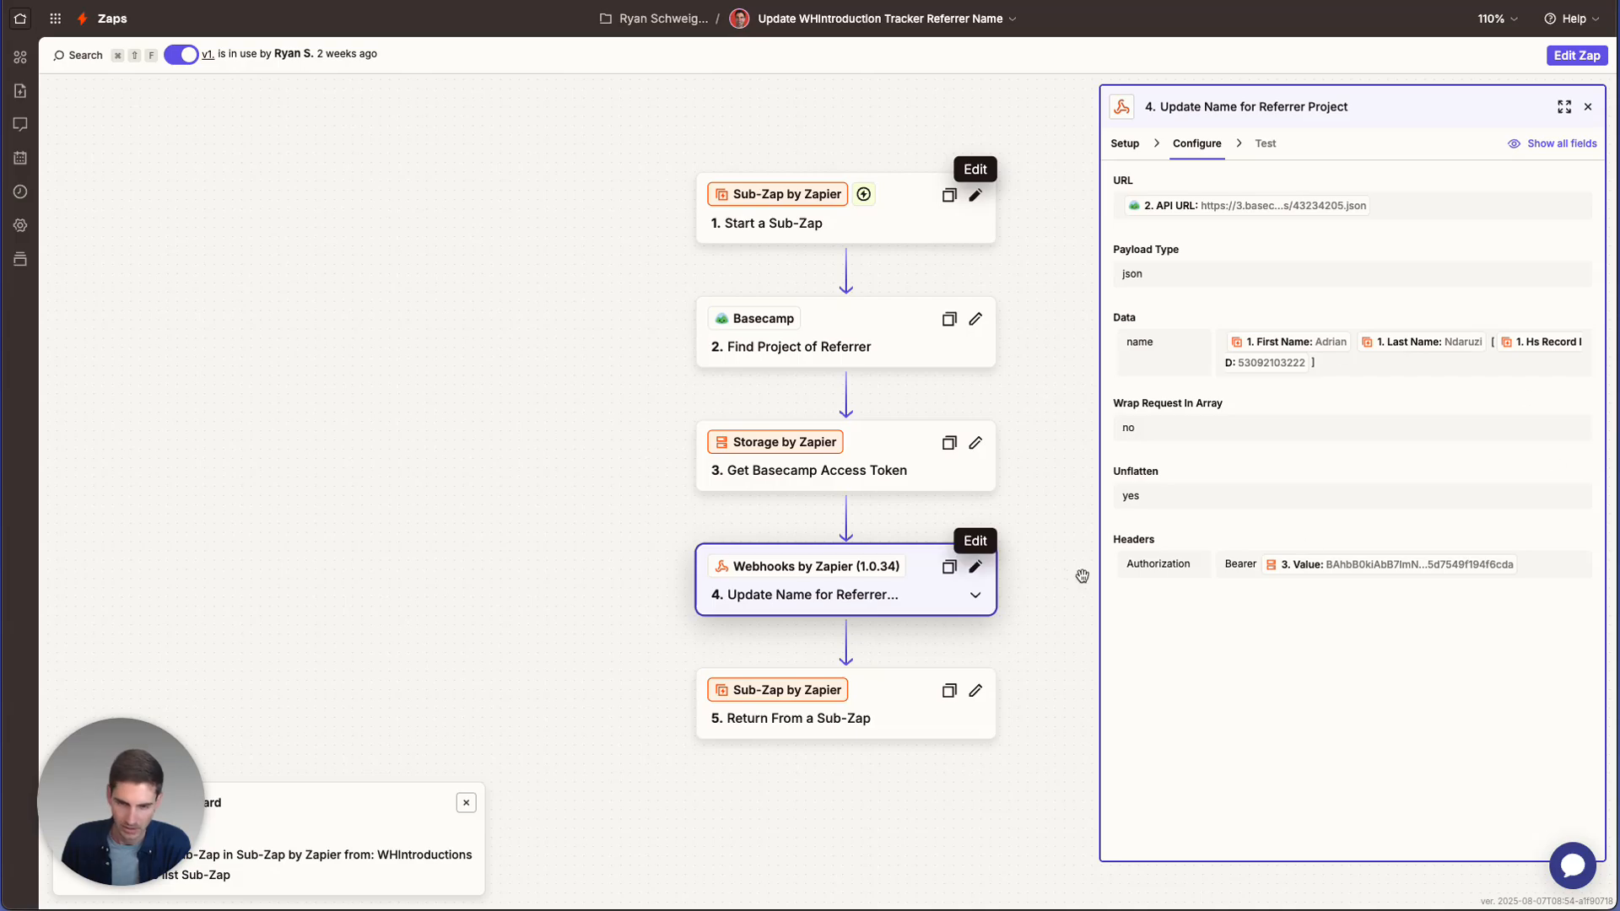
left_click(1125, 143)
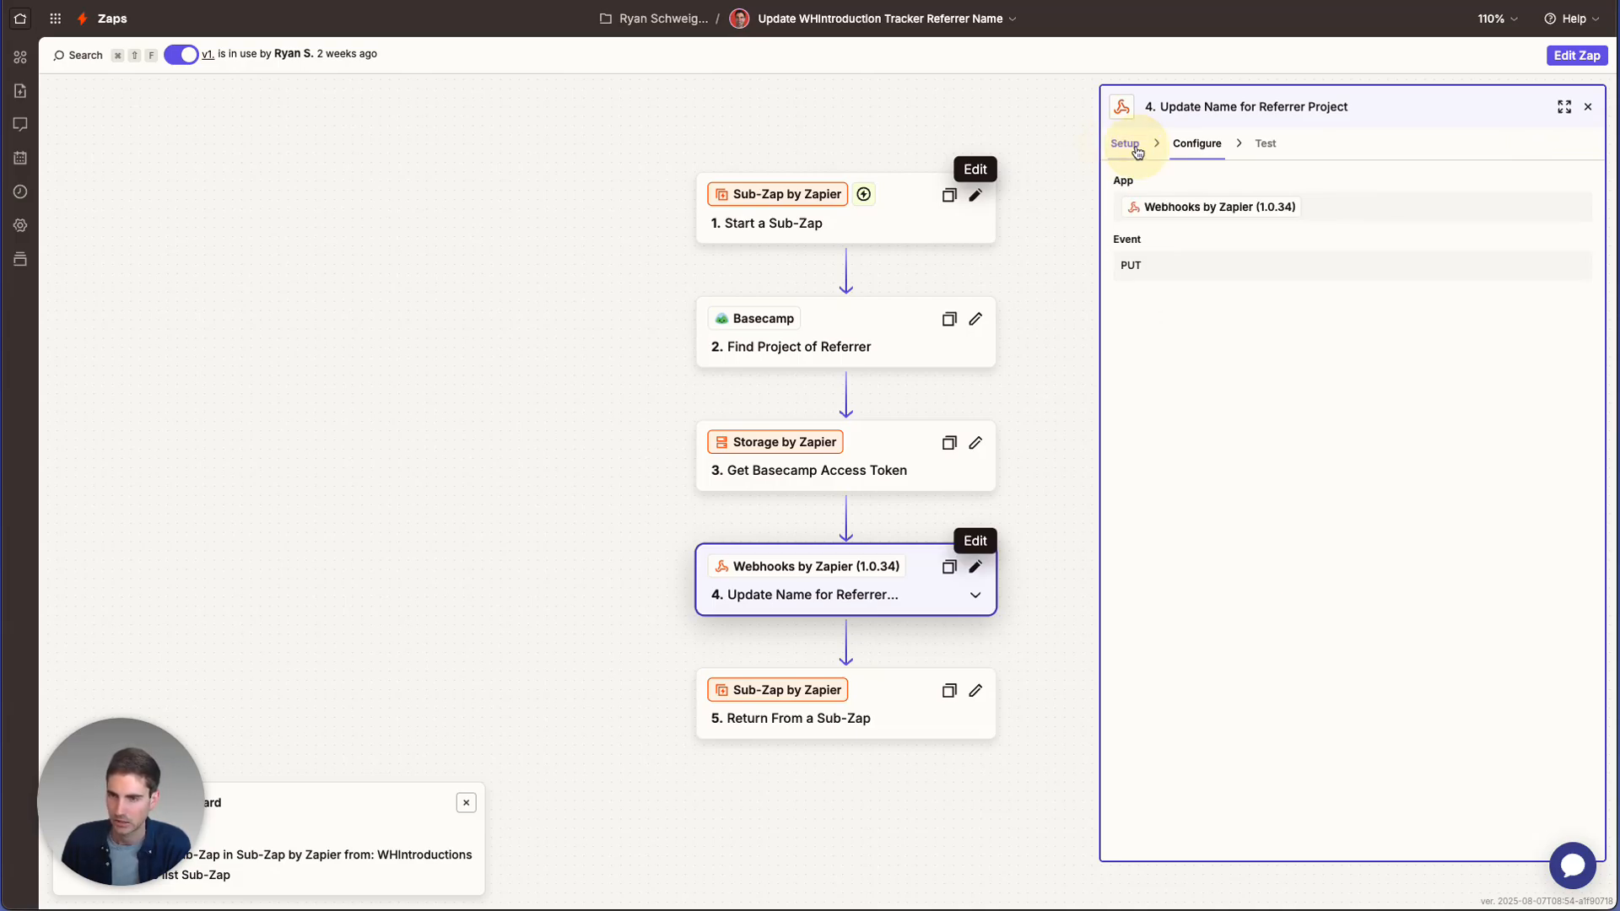
left_click(1194, 145)
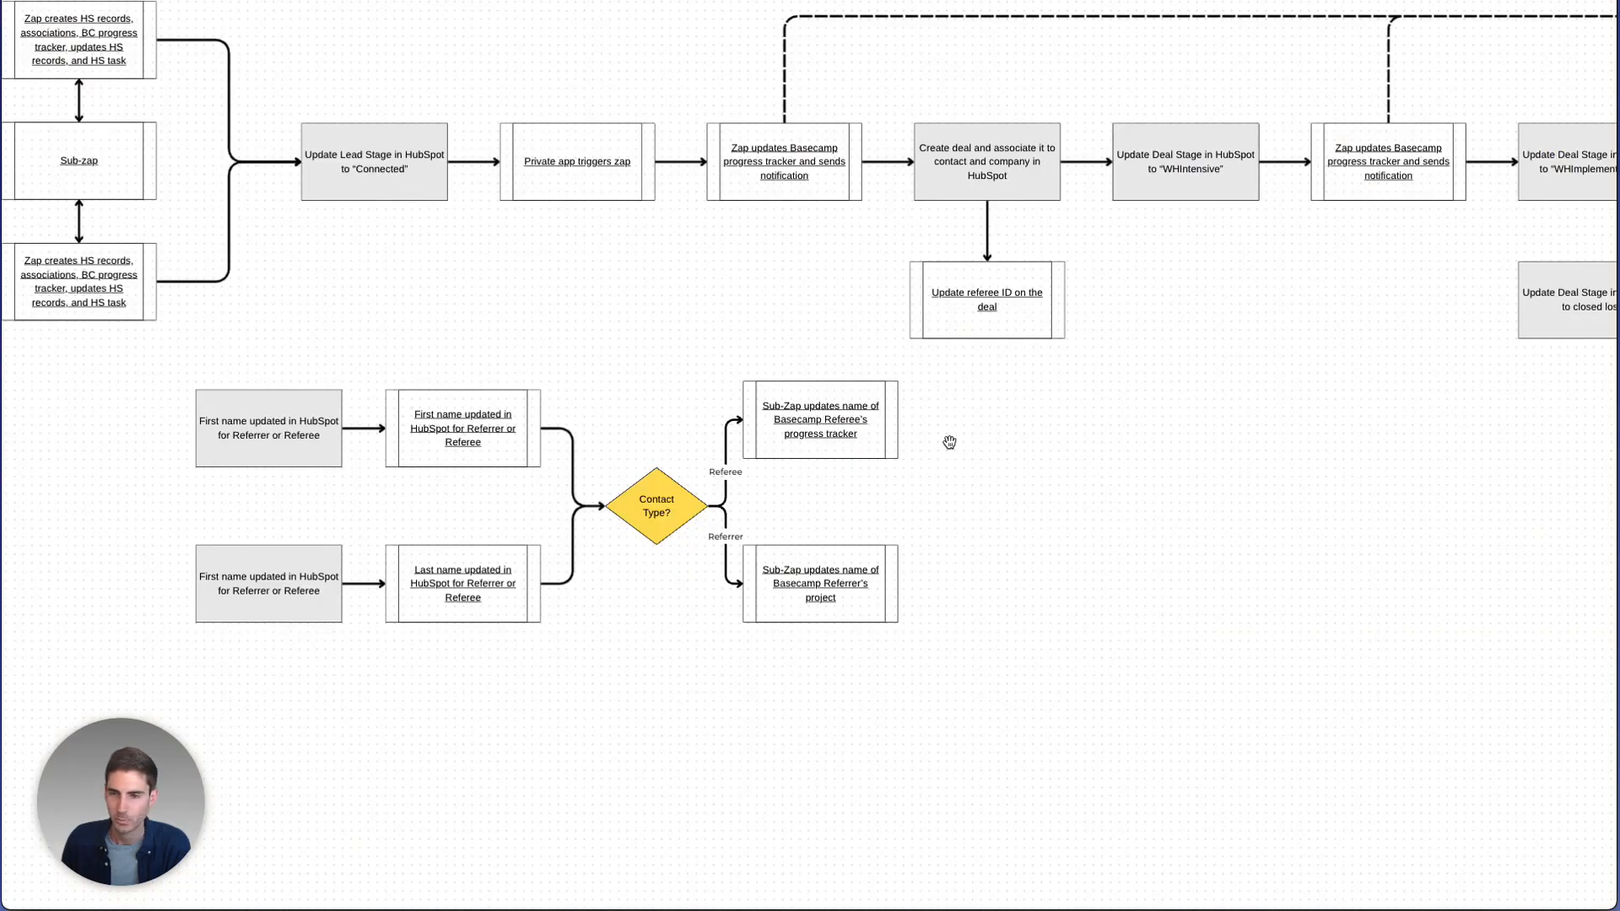
Bring the complete WHIntroduction Trackers flowchart into view, from the webpage visit to the END node
scroll(1096, 550, "down", 5)
left_click_drag(1142, 640, 1131, 597)
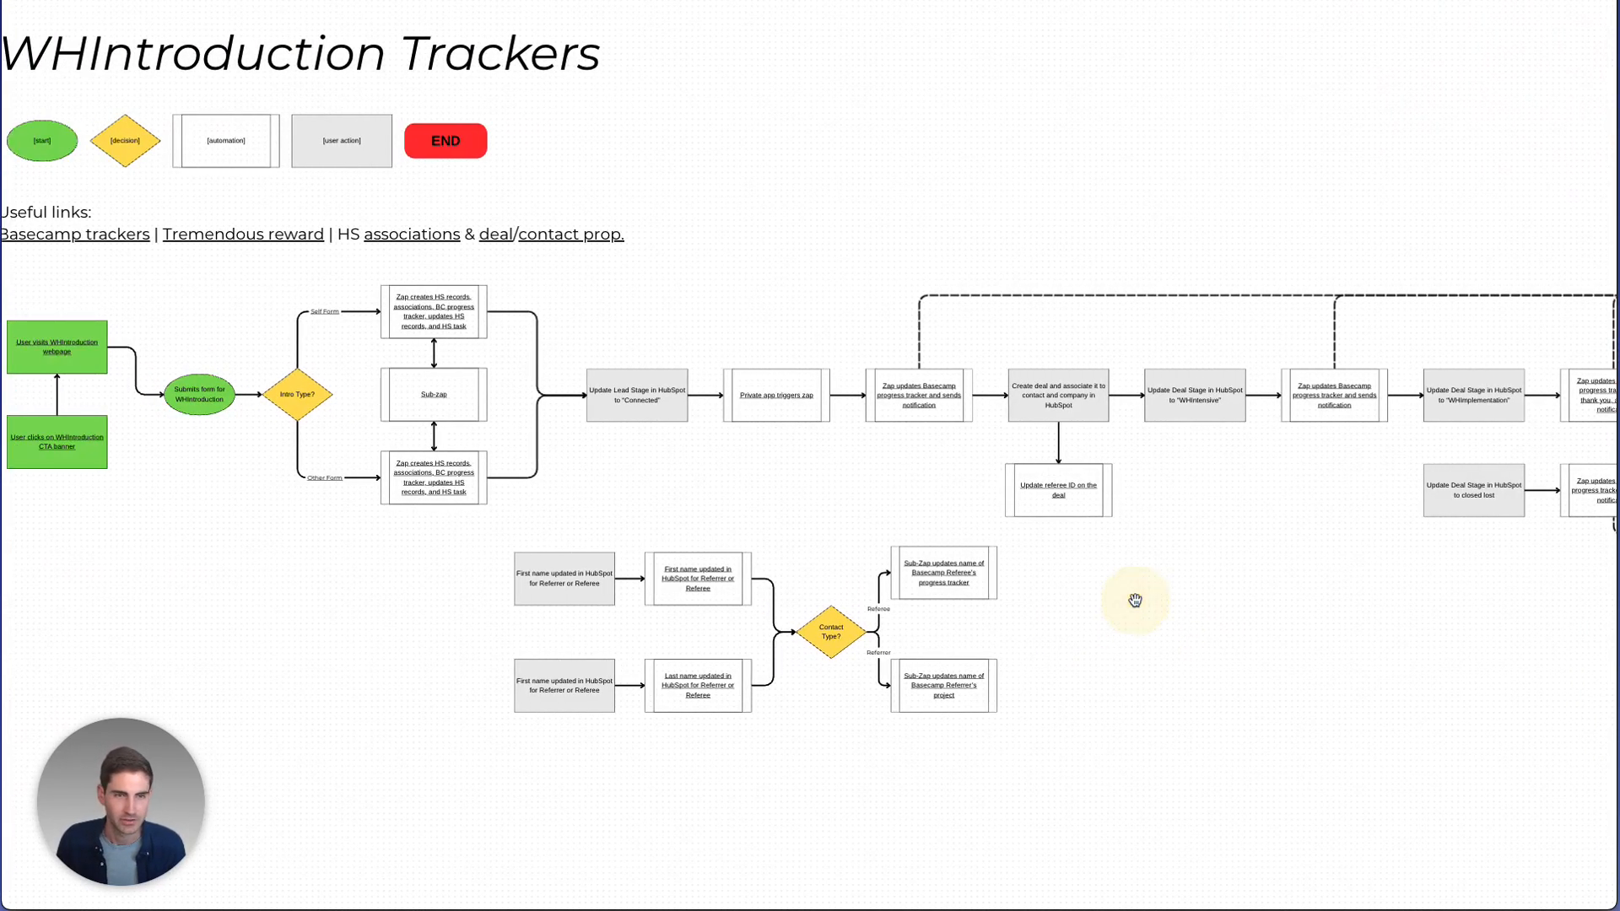
scroll(1142, 600, "down", 2)
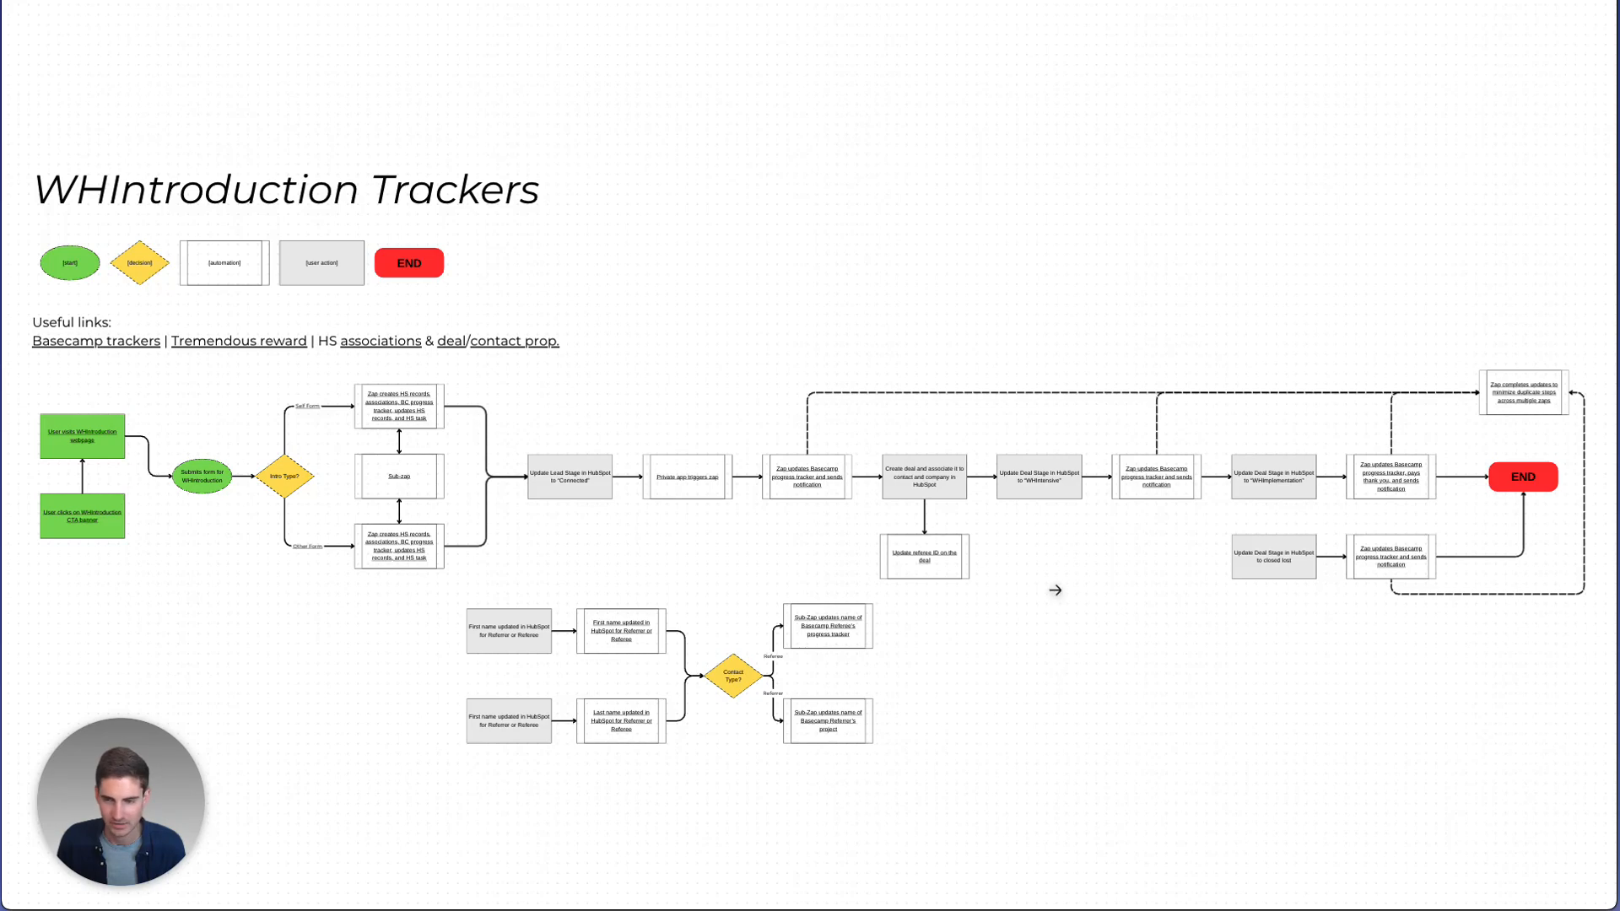